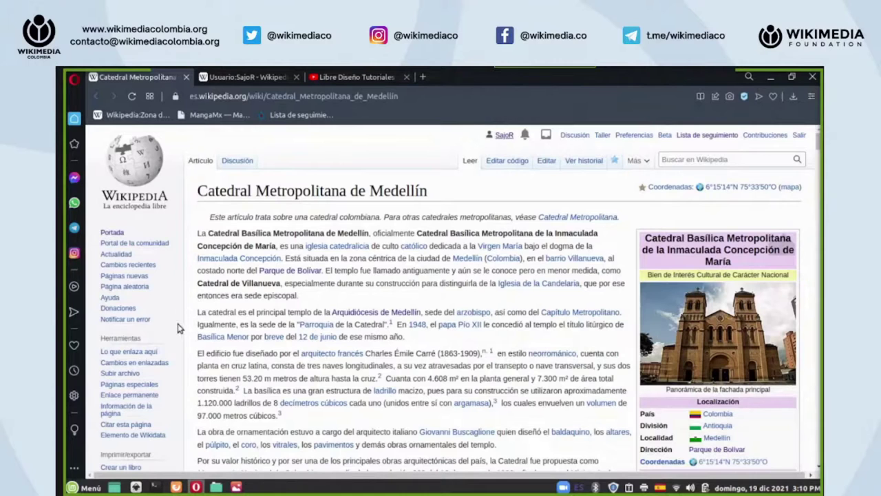
# - Launch Inkscape (Flatpak) from the Gráficos category of the Mint Menu
pyautogui.click(86, 487)
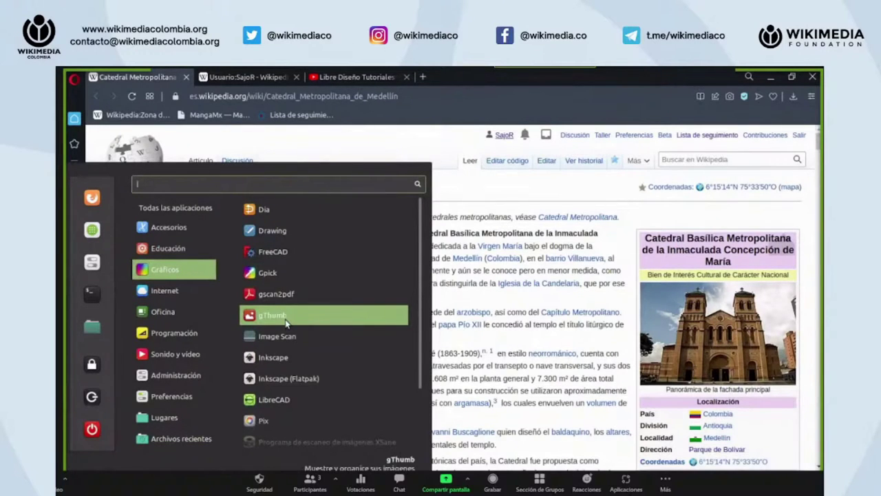
pyautogui.click(299, 378)
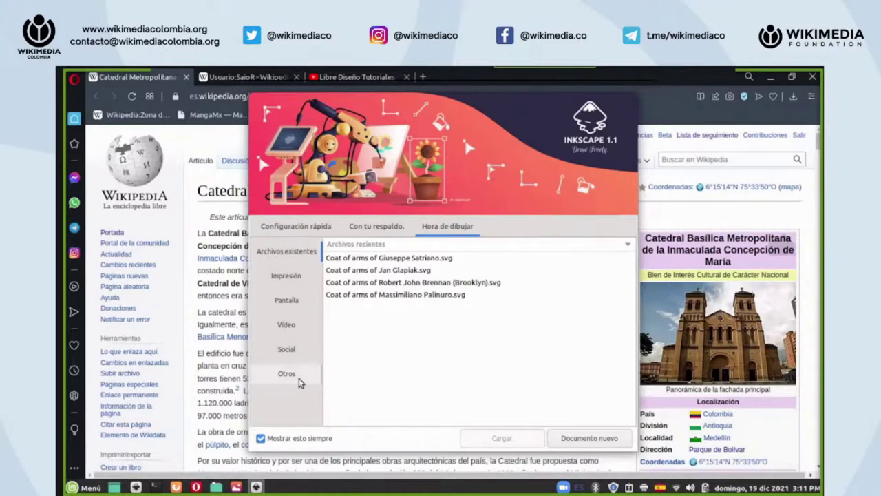
# - Show the Configuración rápida page of Inkscape's welcome dialog
pyautogui.click(294, 227)
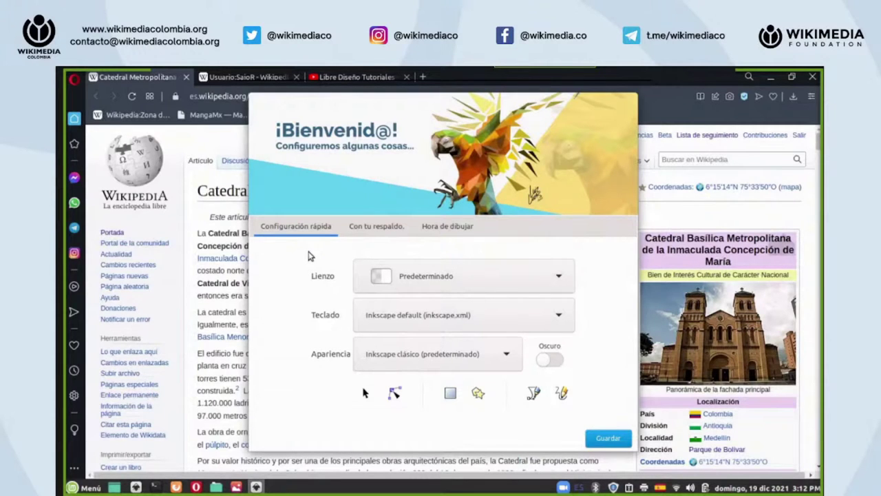
pyautogui.click(558, 277)
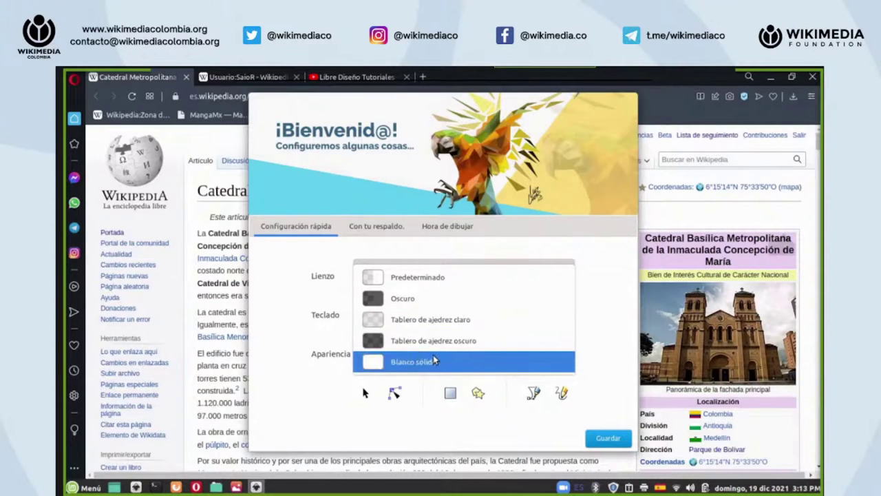
pyautogui.click(420, 252)
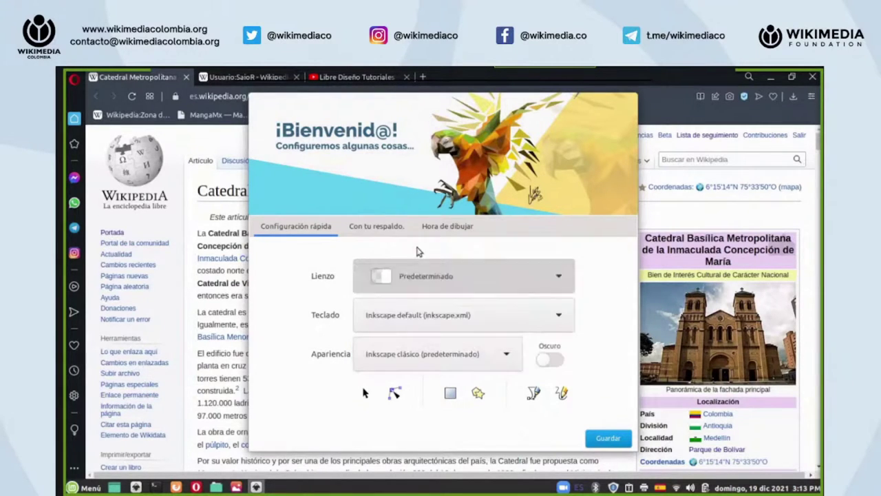
pyautogui.click(404, 316)
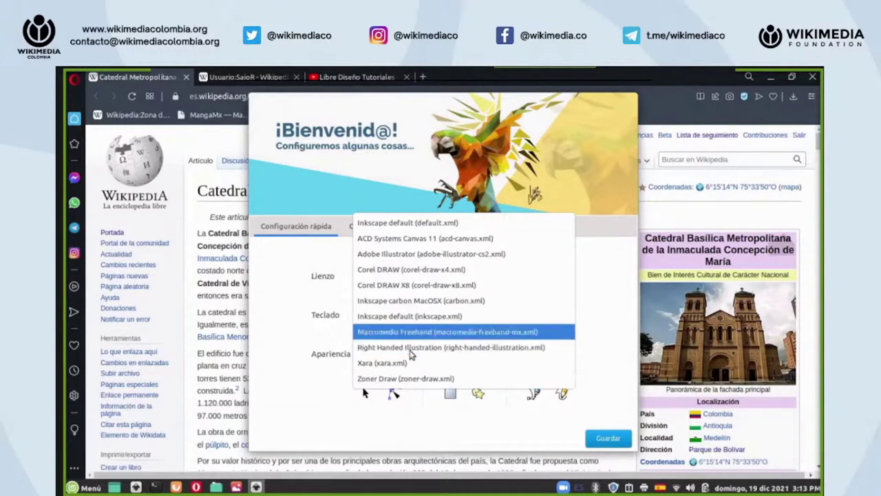
pyautogui.click(283, 311)
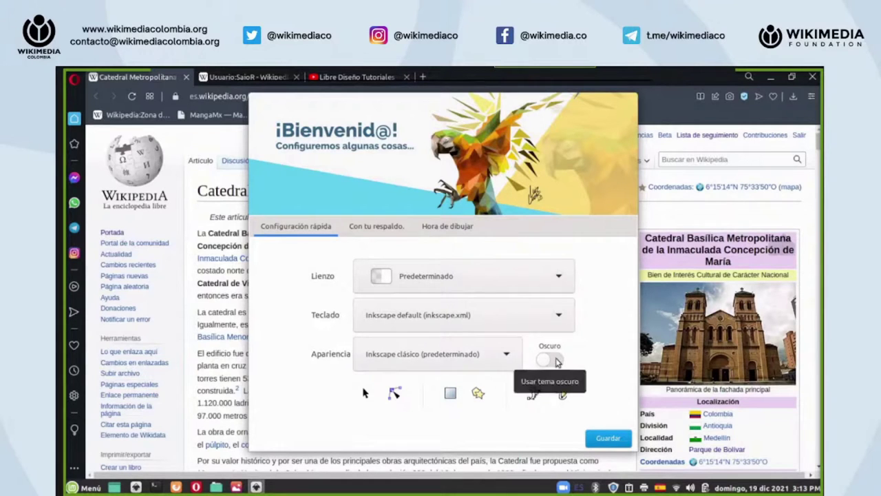
pyautogui.click(508, 353)
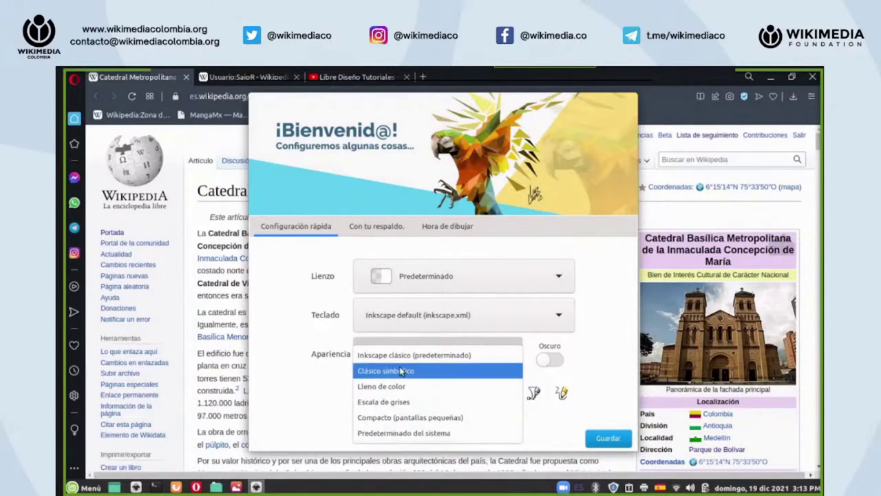
pyautogui.click(600, 306)
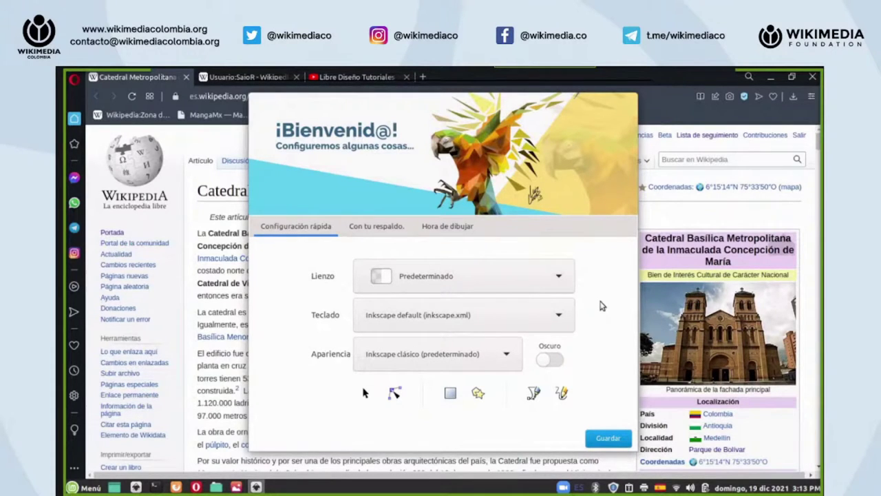
pyautogui.click(513, 356)
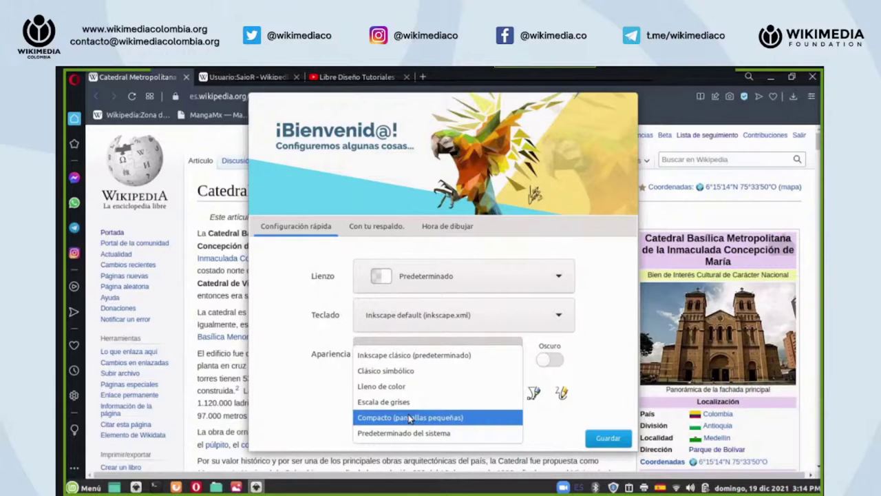
pyautogui.click(625, 289)
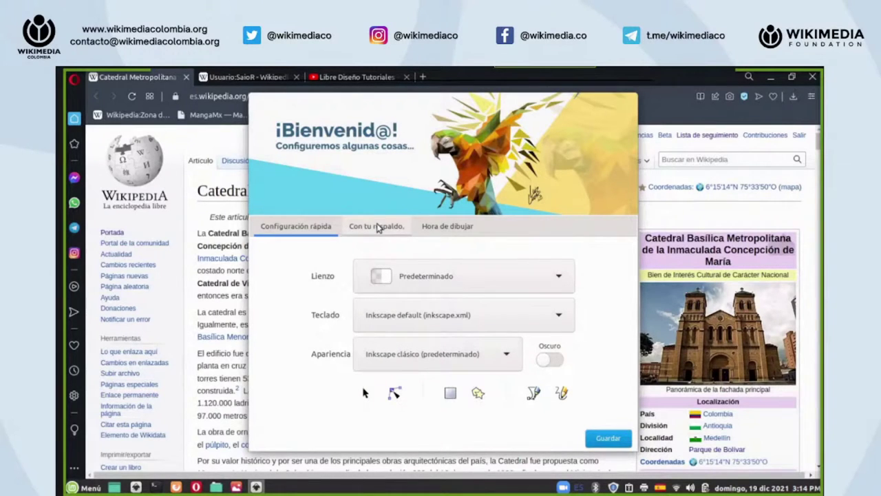
# - Go past the Con tu respaldo. page to the Hora de dibujar page
pyautogui.click(378, 228)
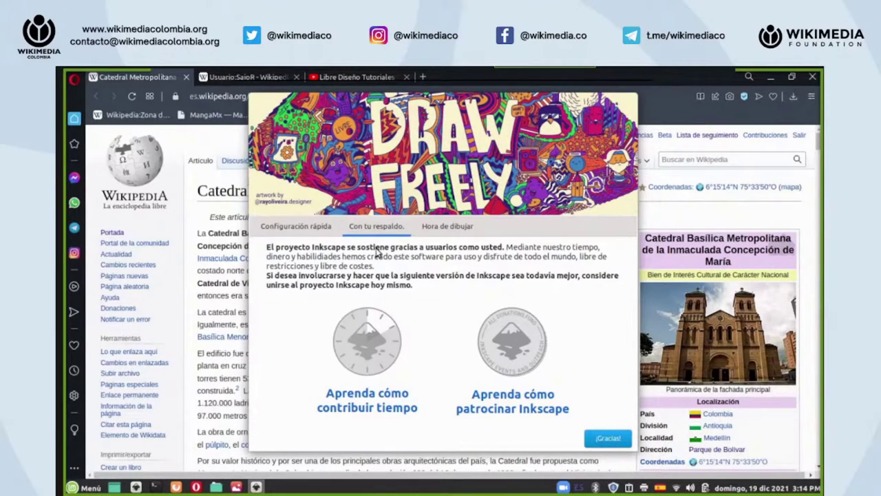
pyautogui.click(444, 229)
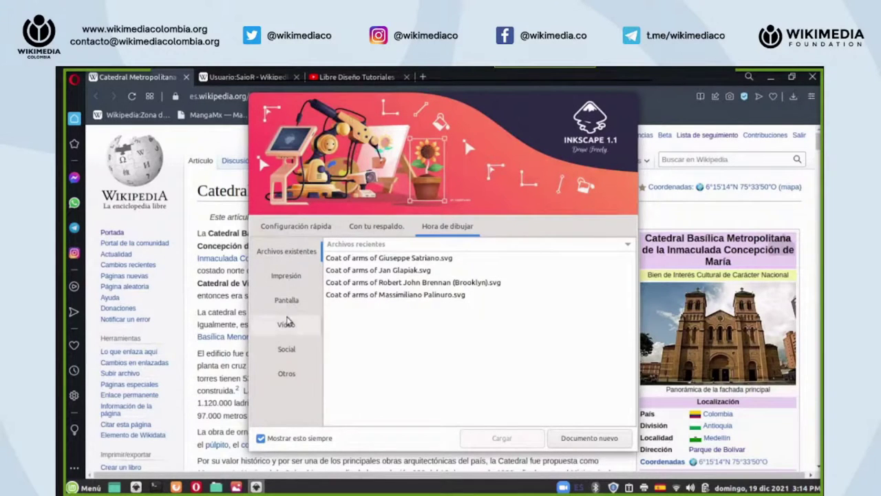
# - Browse the Impresión page-size templates, scrolling through the list
pyautogui.click(290, 279)
pyautogui.click(494, 310)
pyautogui.scroll(-3, 493, 310)
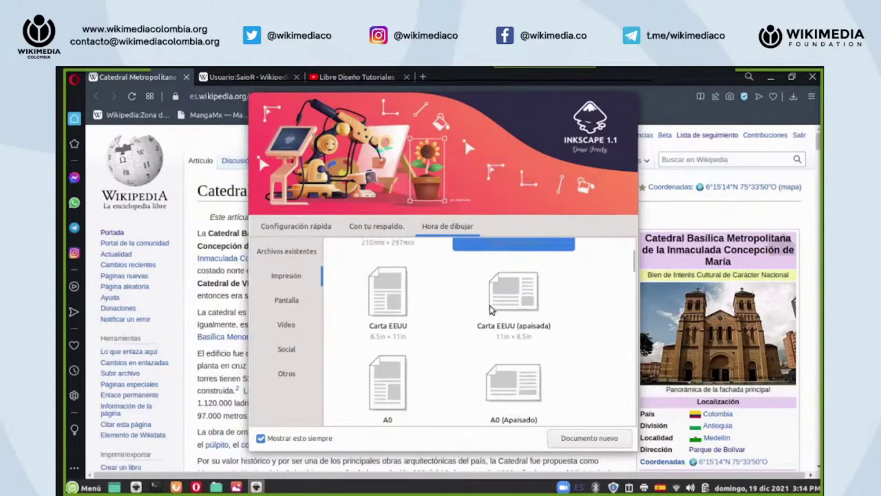
pyautogui.scroll(-10, 493, 310)
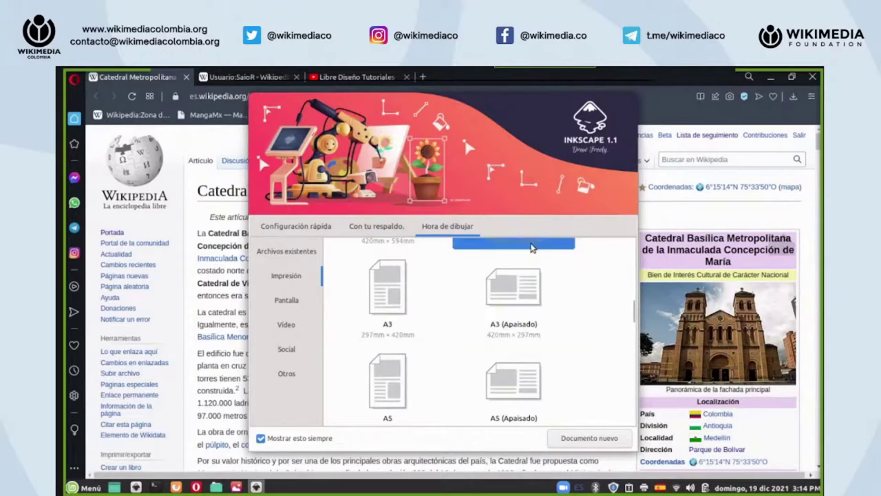
pyautogui.scroll(1, 440, 289)
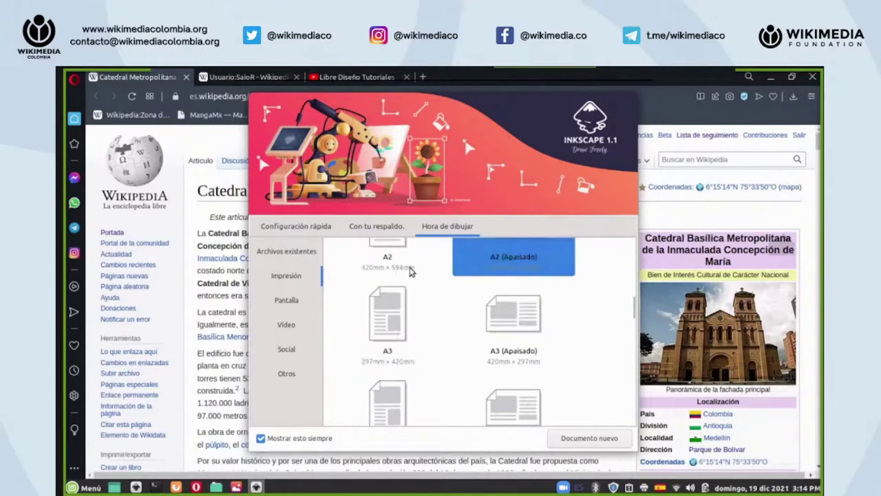
# - Compare the Pantalla, Video and Social templates, ending on the Pantalla screen sizes
pyautogui.click(279, 303)
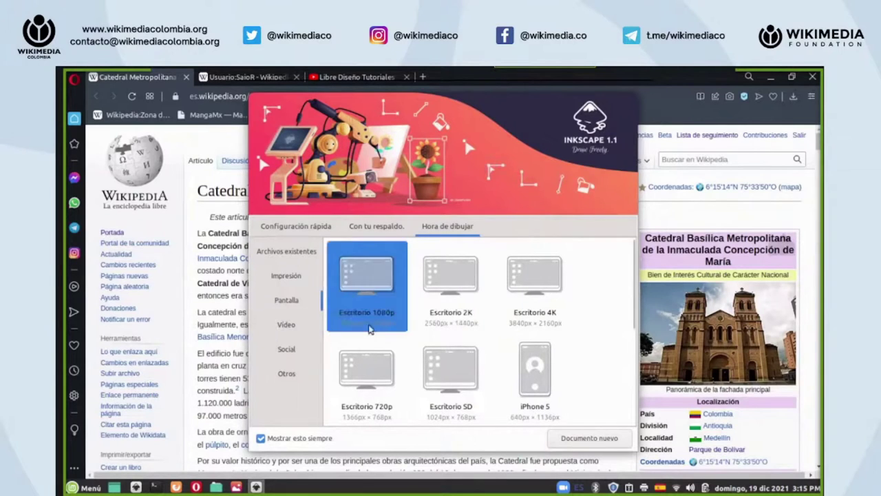
pyautogui.click(292, 327)
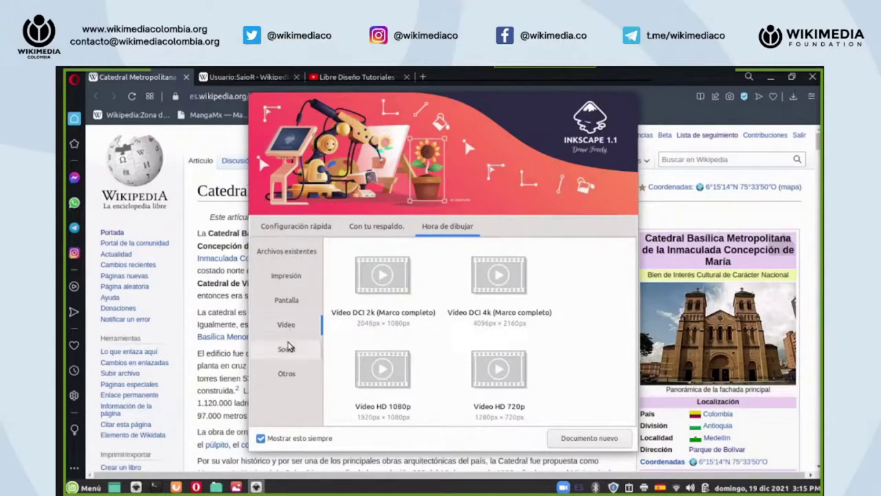
pyautogui.click(289, 352)
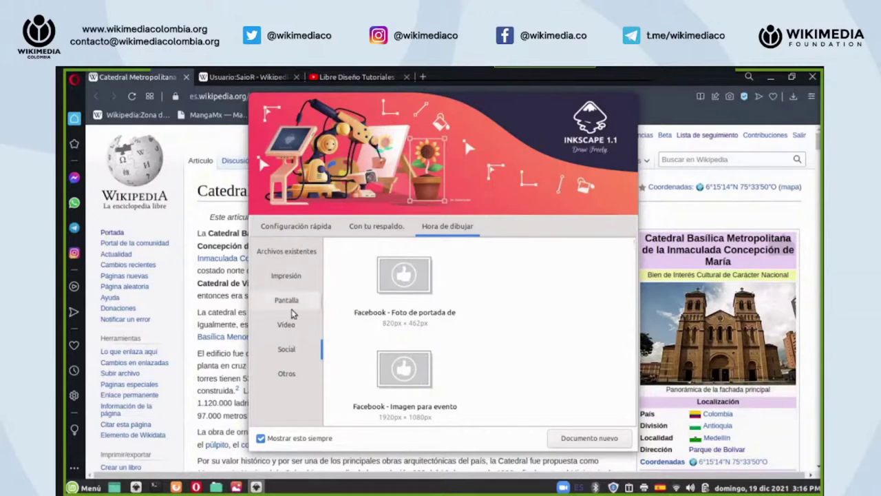
pyautogui.click(294, 300)
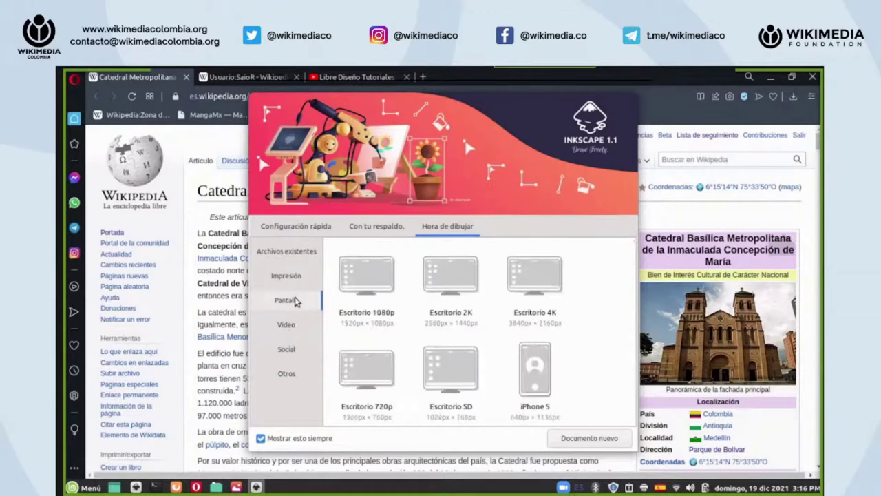
# - Create a new document from the Escritorio 1080p template and zoom out on the page
pyautogui.click(374, 295)
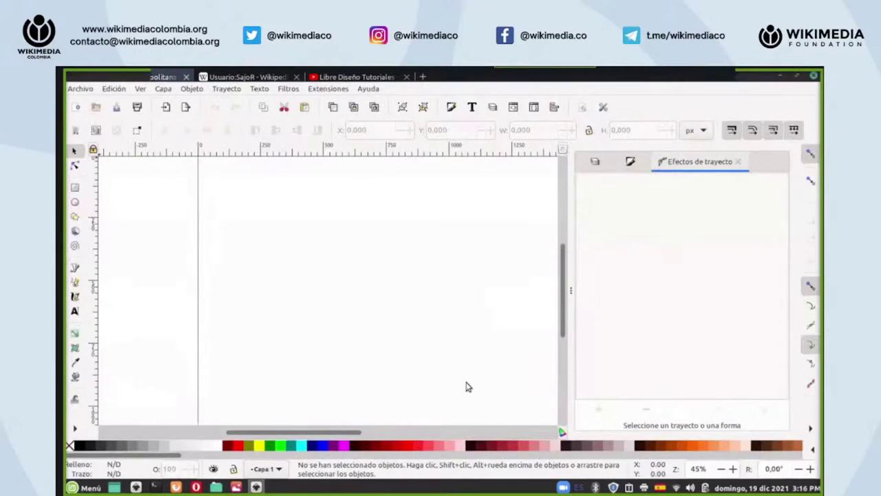
pyautogui.scroll(-3, 698, 469)
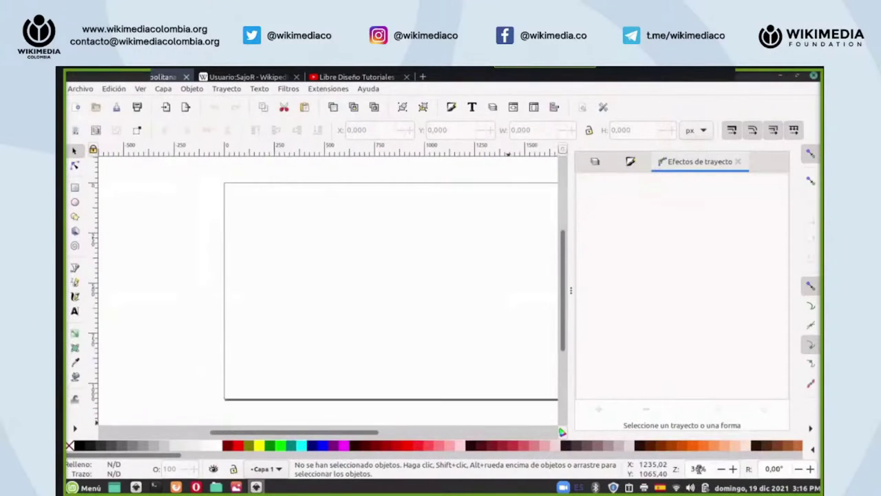
pyautogui.scroll(-4, 698, 469)
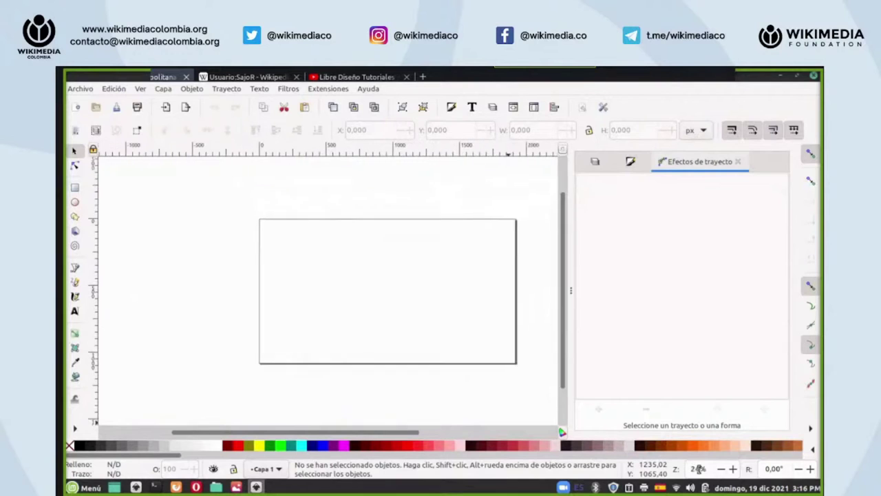
pyautogui.moveTo(438, 437); pyautogui.dragTo(482, 432)
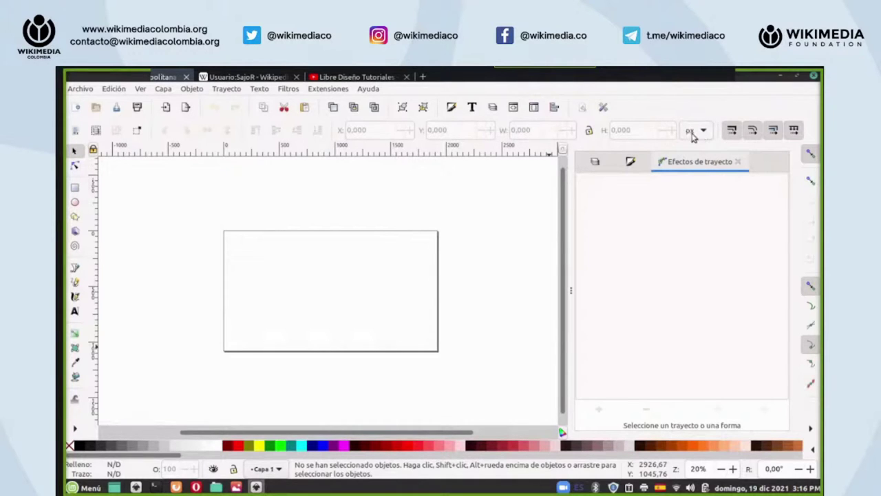
# - In Document Properties, keep a 1920 × 1080 px horizontal page with px display units
pyautogui.click(583, 110)
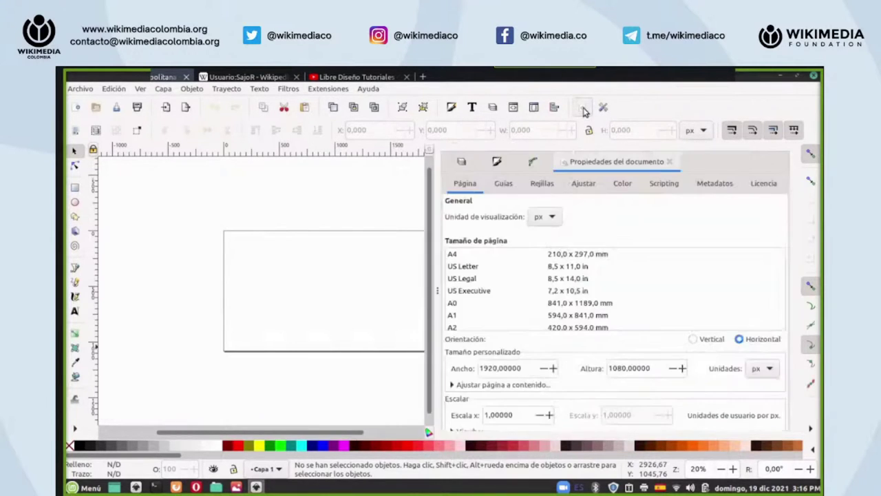
pyautogui.click(555, 218)
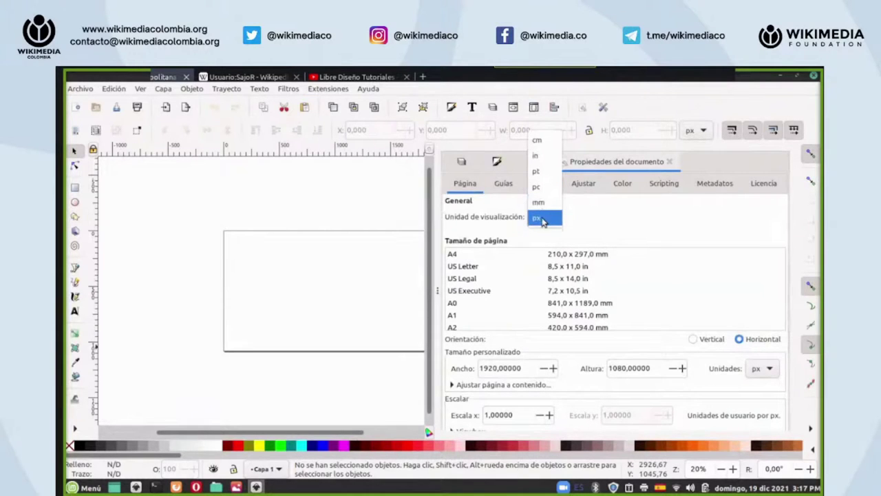
pyautogui.click(543, 218)
pyautogui.click(770, 370)
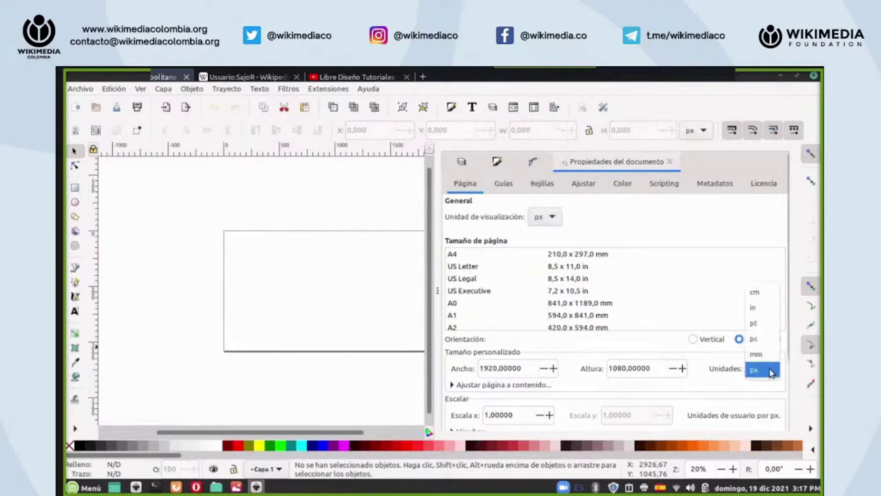
pyautogui.click(655, 349)
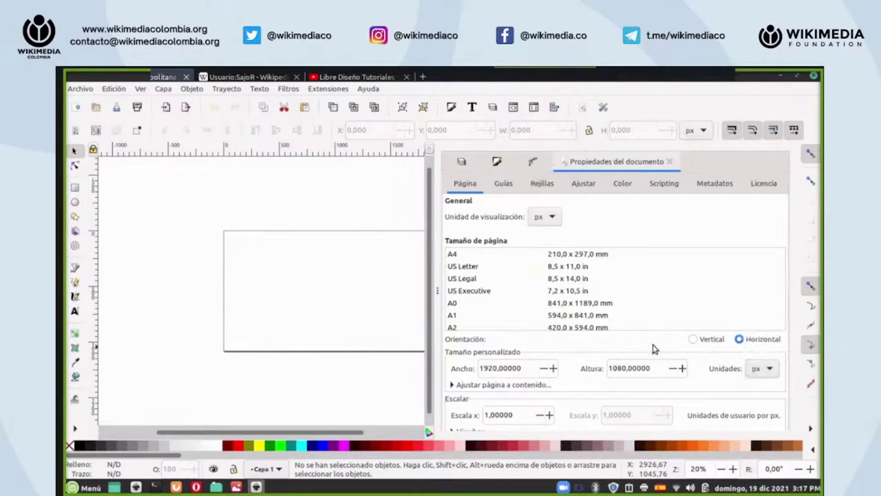
# - Close the Document Properties, Path Effects, Fill and Stroke and Layers dock panels
pyautogui.click(669, 161)
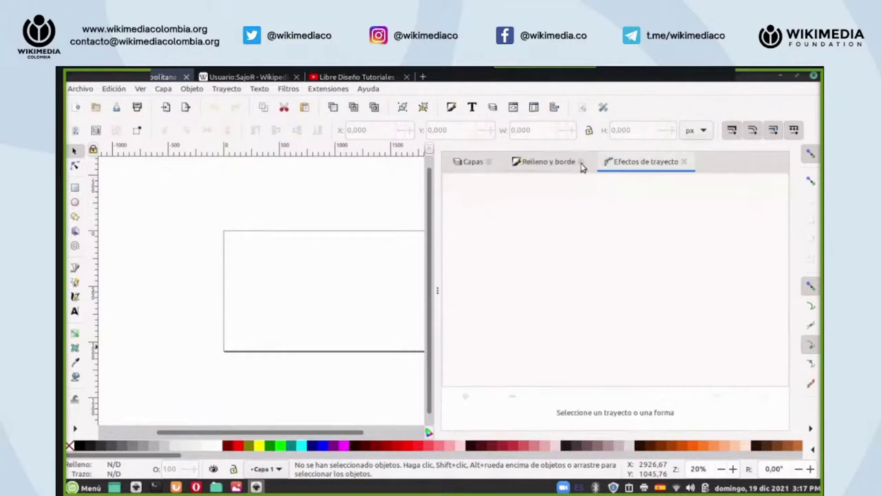
pyautogui.click(687, 161)
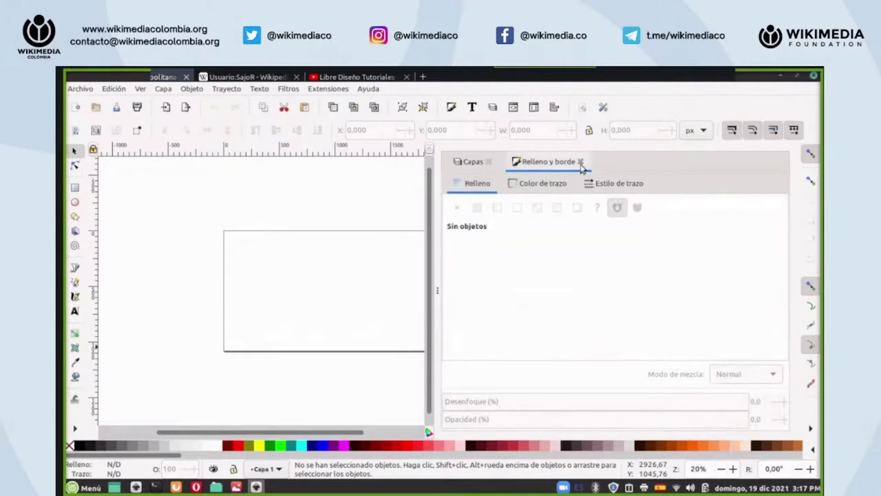
pyautogui.click(581, 162)
pyautogui.click(489, 161)
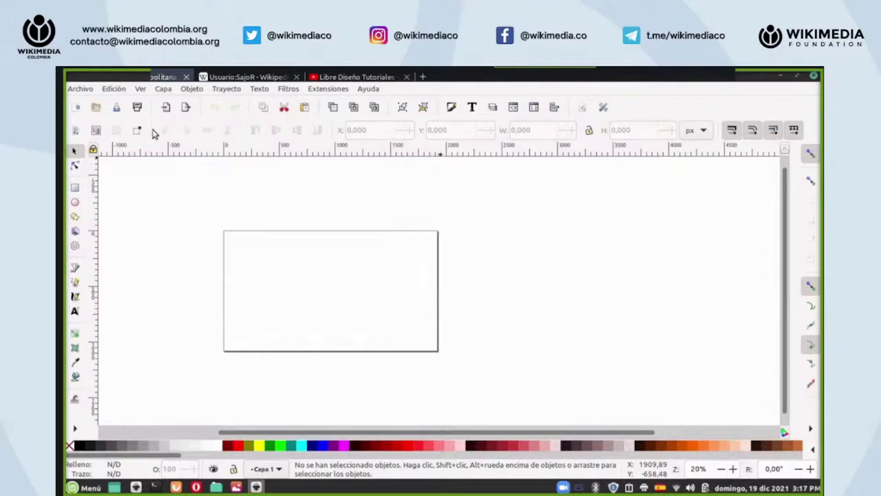
# - Apply the Personalizada workspace from the View menu, then revisit the menu's other layouts
pyautogui.click(140, 90)
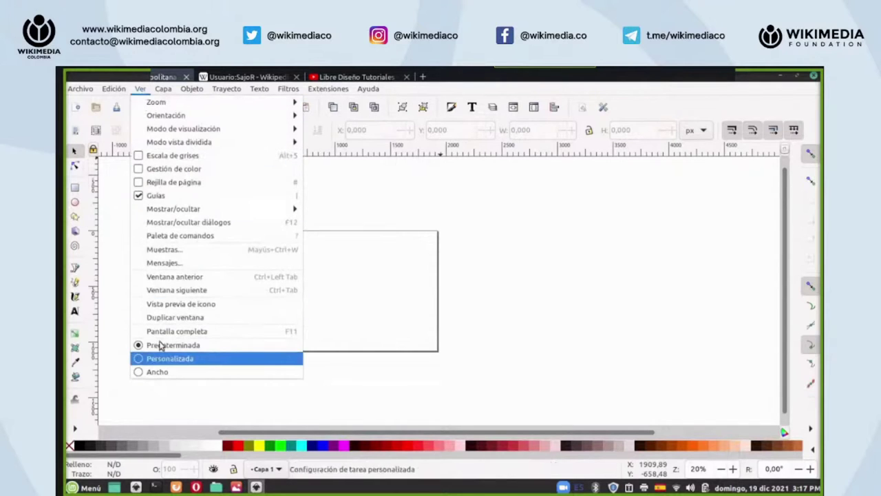
pyautogui.click(161, 359)
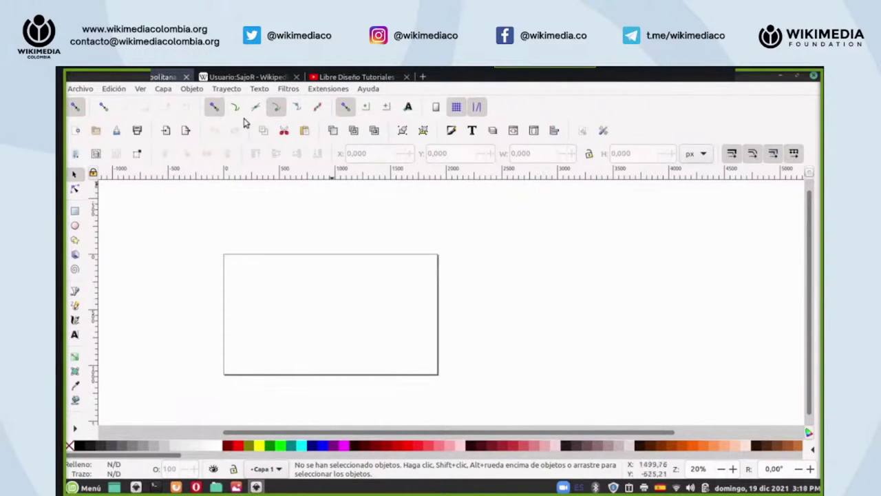
pyautogui.click(139, 88)
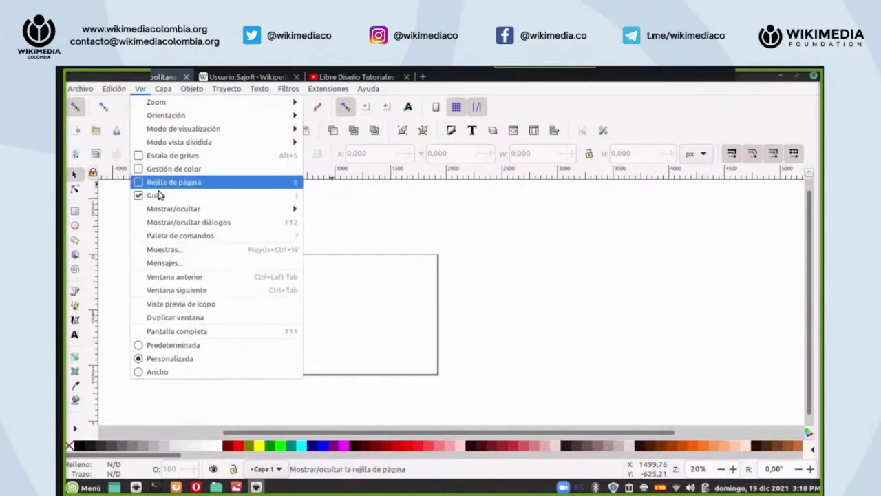
pyautogui.click(119, 208)
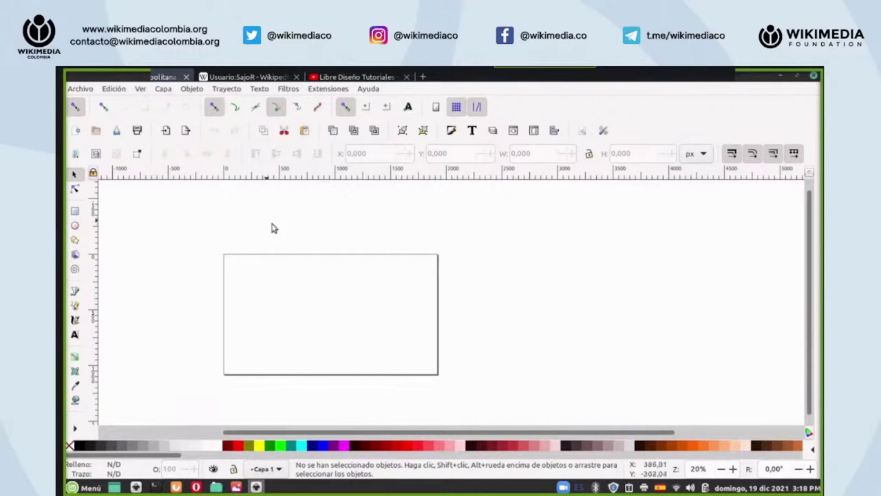
pyautogui.click(140, 90)
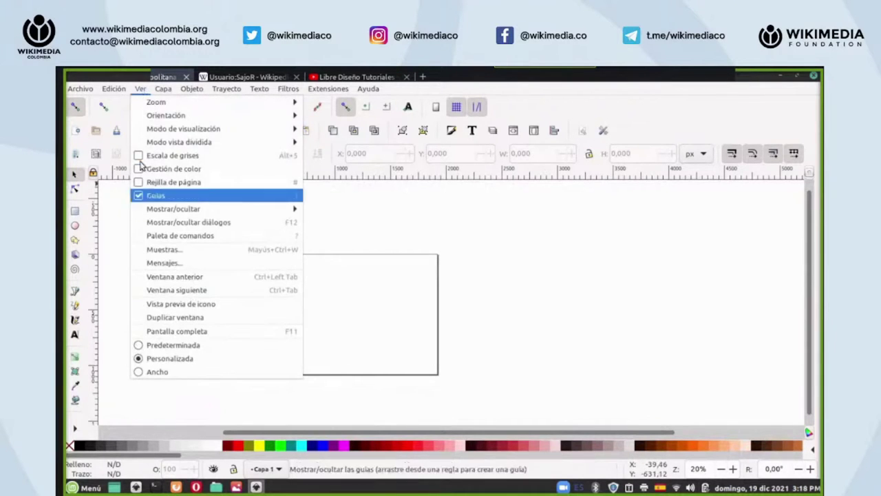
# - Restore the Predeterminada workspace layout and select the Rectangle tool
pyautogui.click(166, 348)
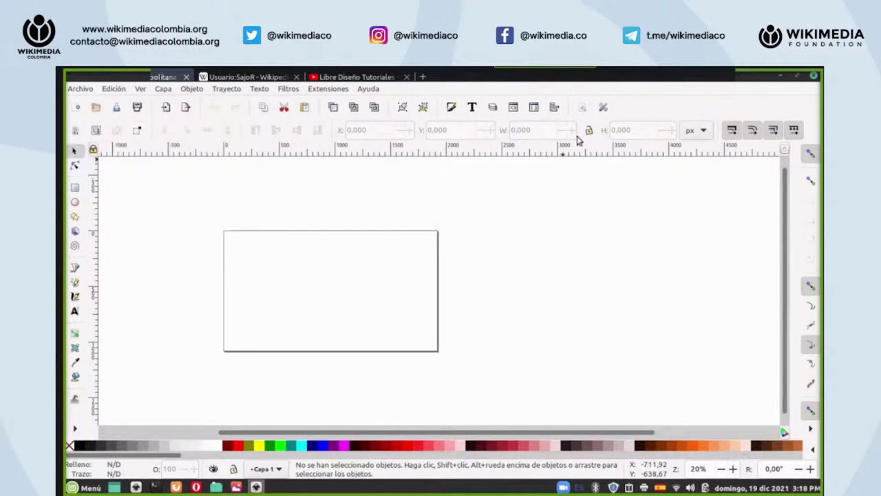
pyautogui.click(76, 189)
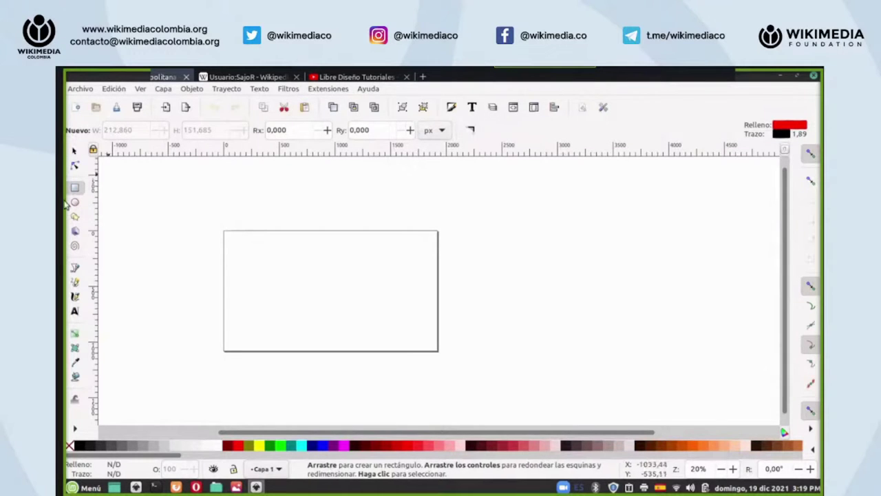
# - Try the 3D Box and Spiral tools, finishing with the Ellipse tool selected
pyautogui.click(75, 231)
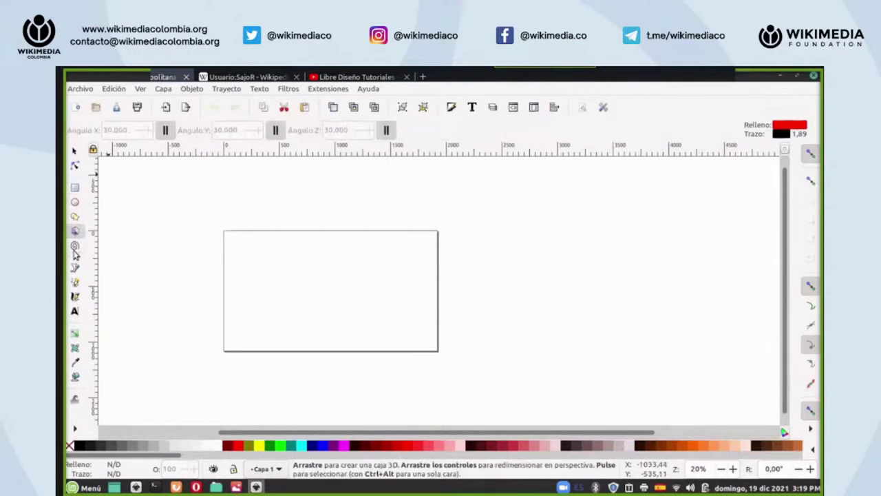
pyautogui.click(75, 250)
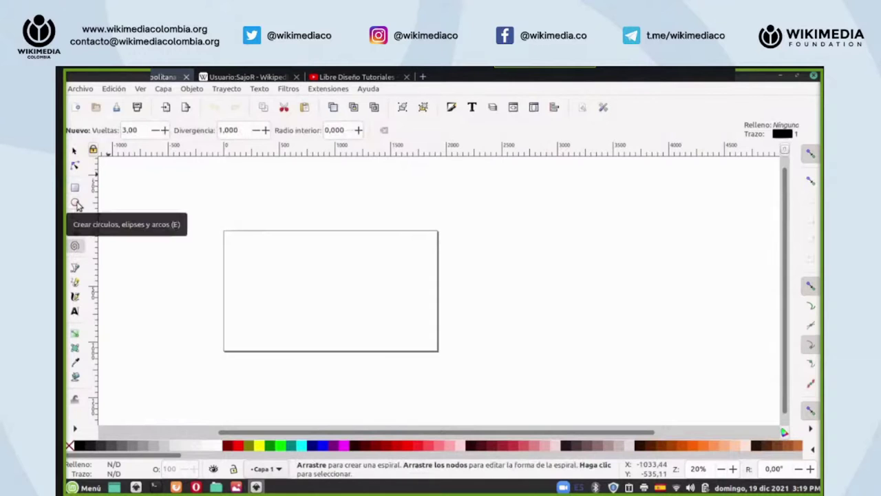
pyautogui.click(76, 203)
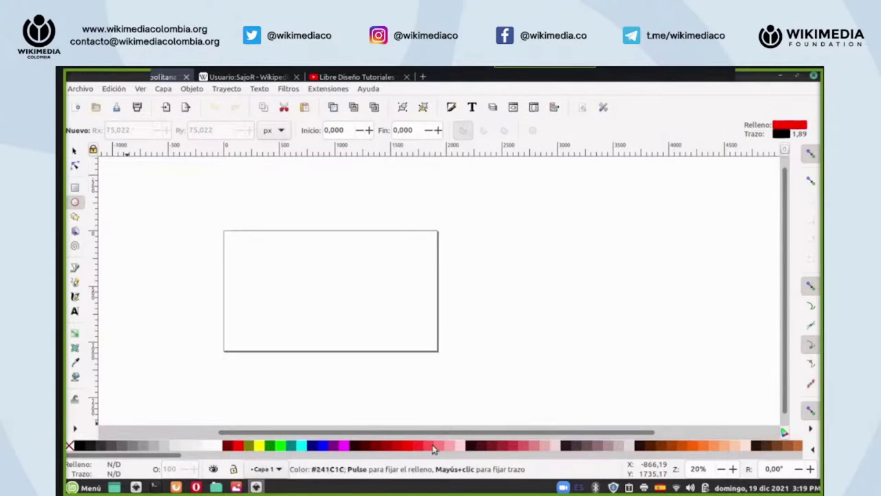
pyautogui.click(814, 451)
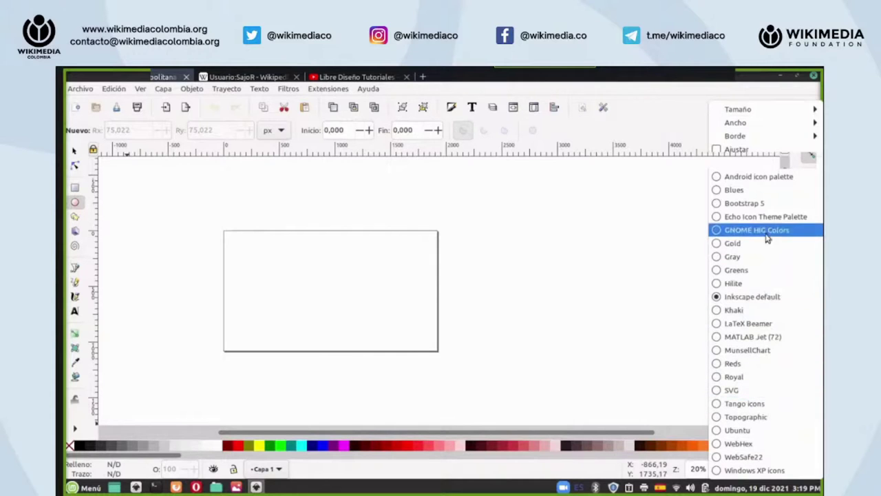
pyautogui.click(744, 243)
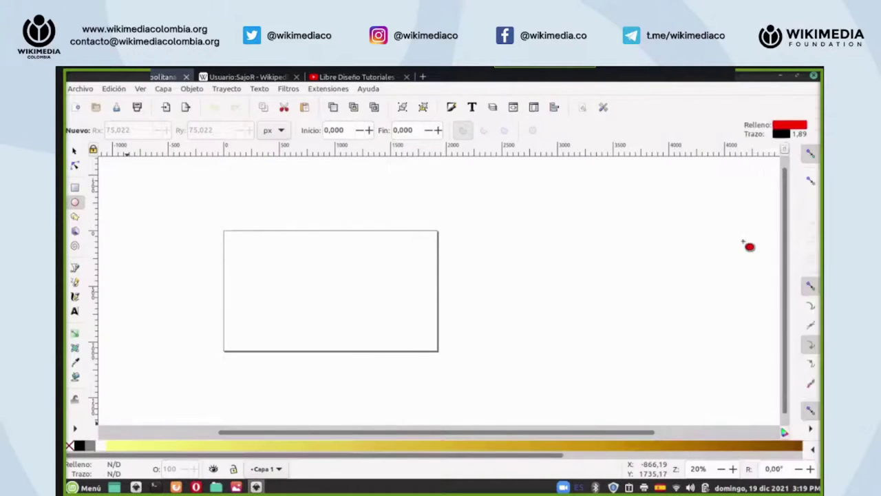
pyautogui.moveTo(533, 459); pyautogui.dragTo(757, 455)
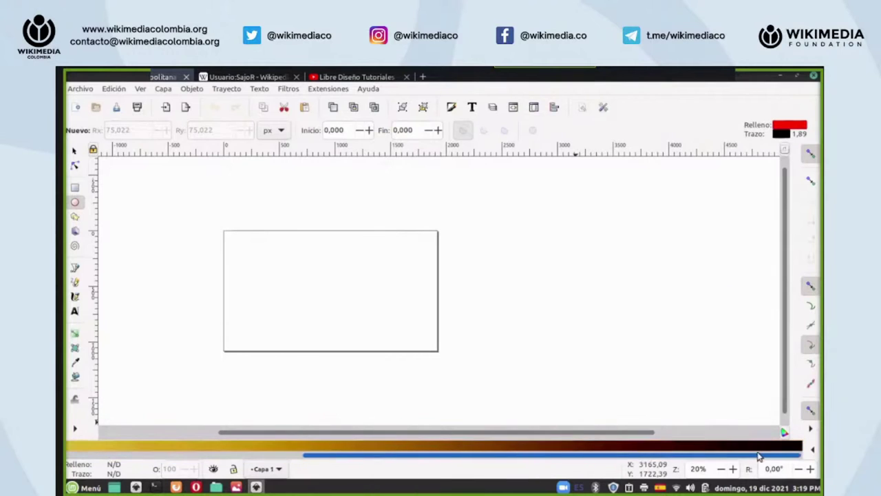
pyautogui.click(813, 450)
pyautogui.click(766, 377)
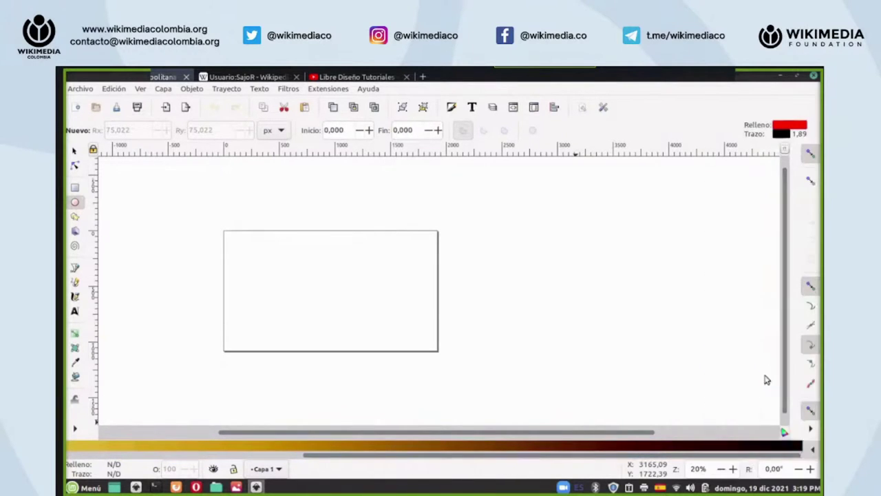
pyautogui.click(814, 451)
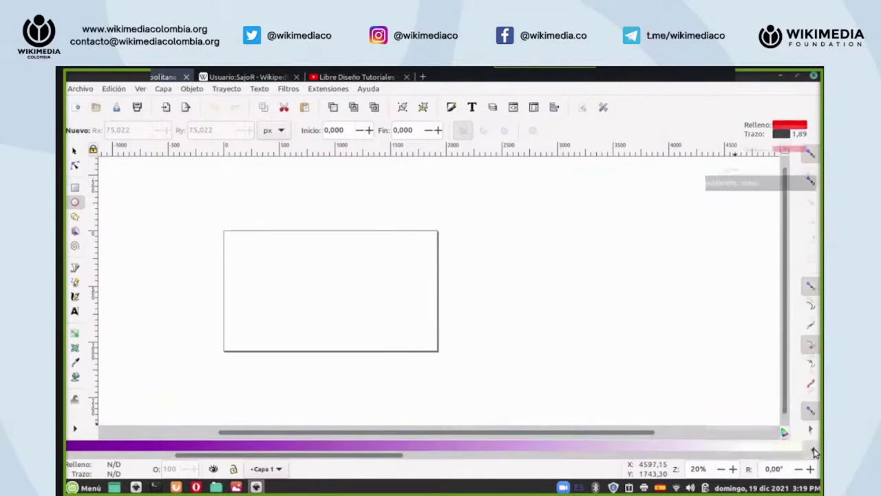
pyautogui.click(779, 438)
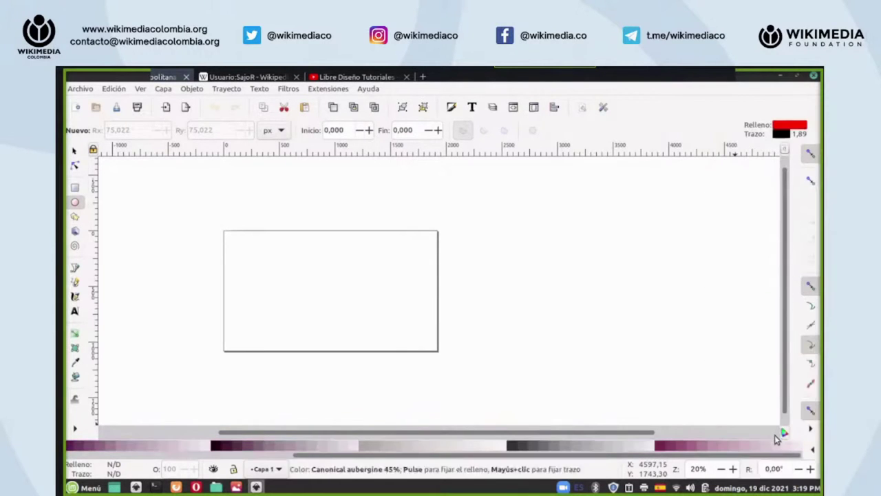
pyautogui.moveTo(622, 456); pyautogui.dragTo(181, 456)
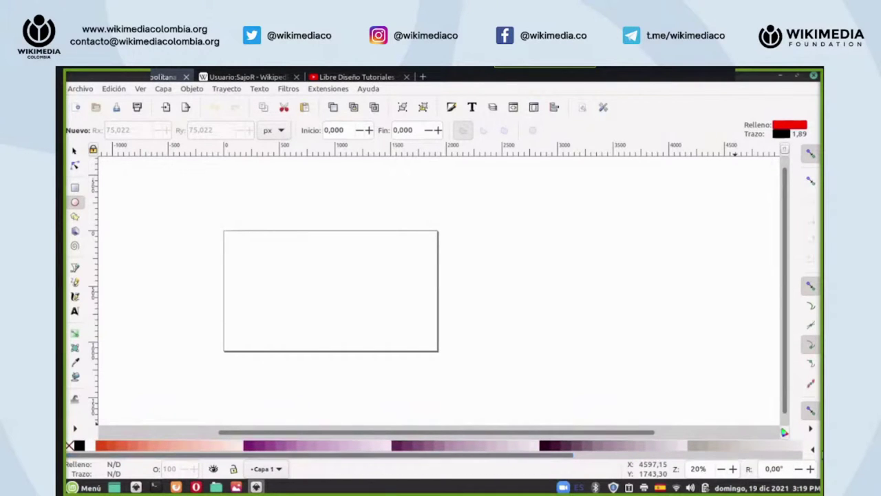
pyautogui.click(813, 452)
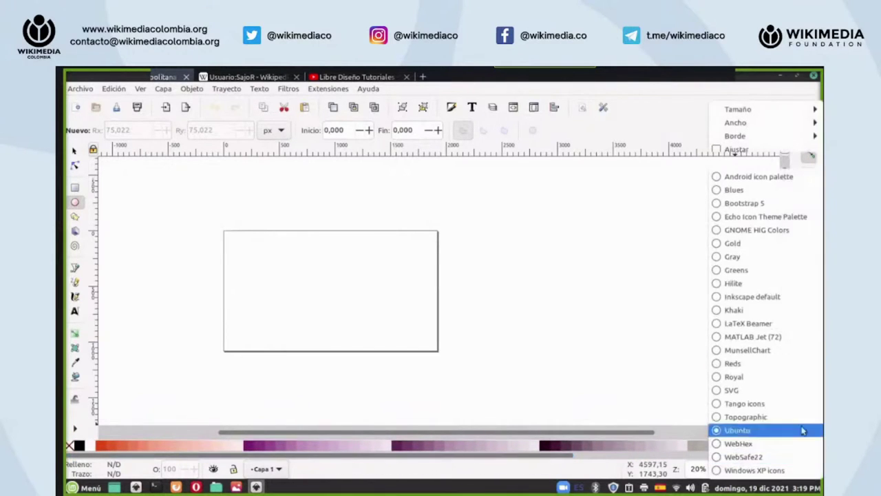
pyautogui.click(763, 298)
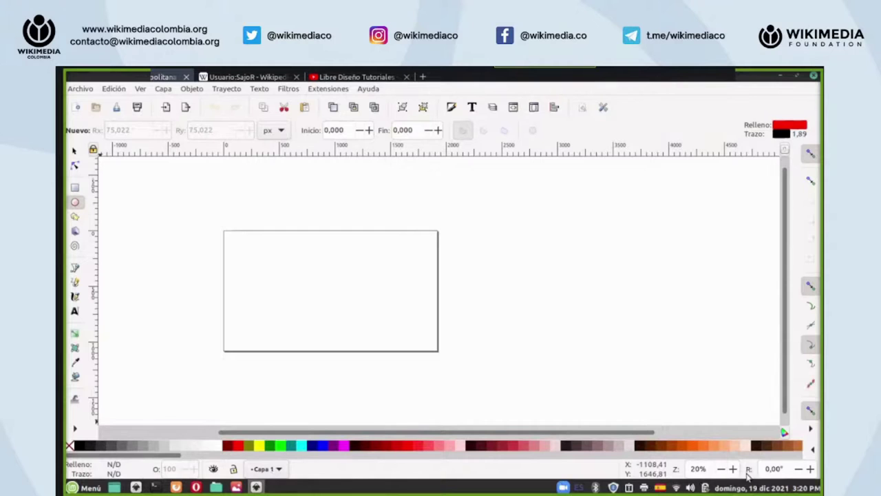
# - Draw a closed zigzag Bézier path near the page's top-left, ending on its starting node
pyautogui.click(75, 268)
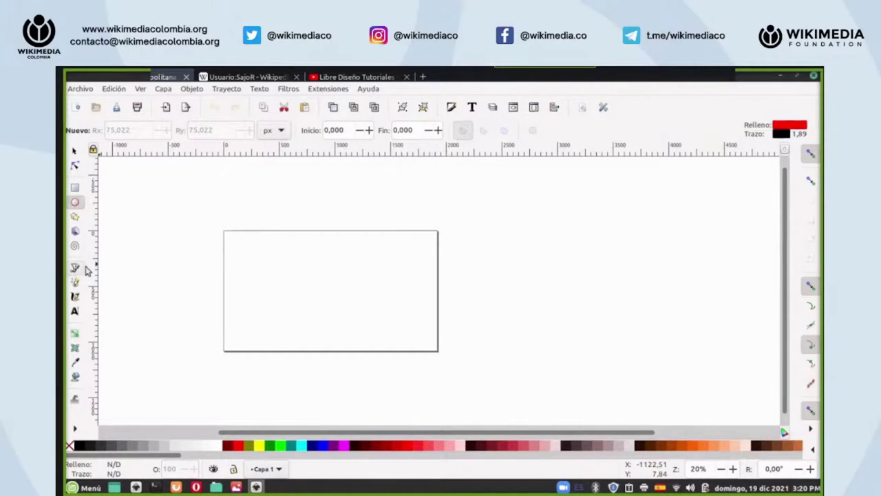
pyautogui.click(267, 247)
pyautogui.click(313, 245)
pyautogui.click(285, 283)
pyautogui.click(289, 256)
pyautogui.click(246, 288)
pyautogui.click(234, 257)
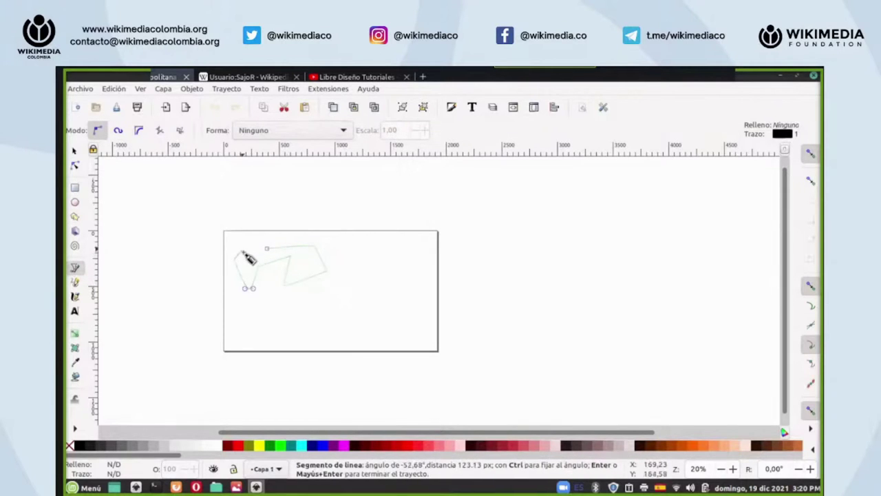
pyautogui.click(267, 249)
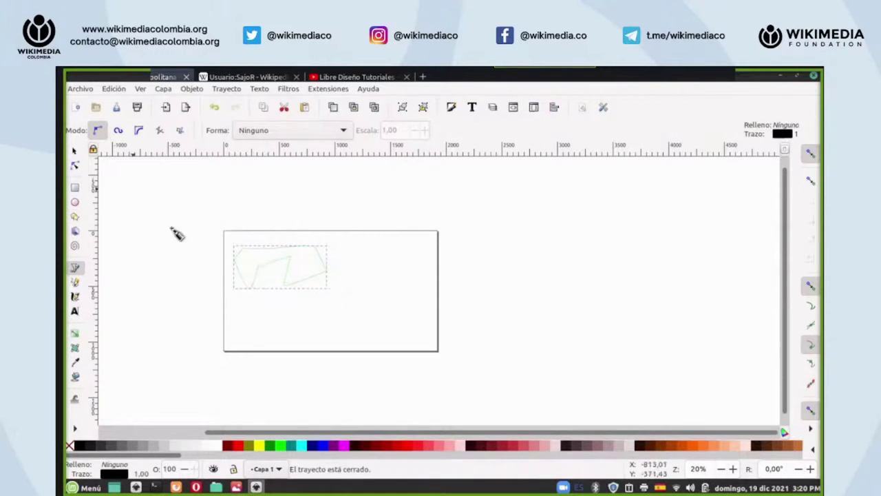
# - With the Node tool, rubber-band select all 9 nodes of the zigzag path
pyautogui.click(76, 166)
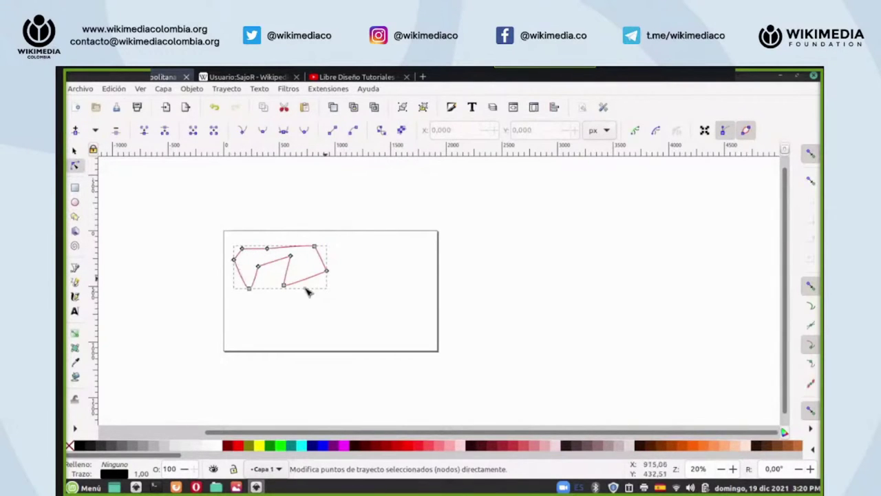
pyautogui.scroll(5, 700, 470)
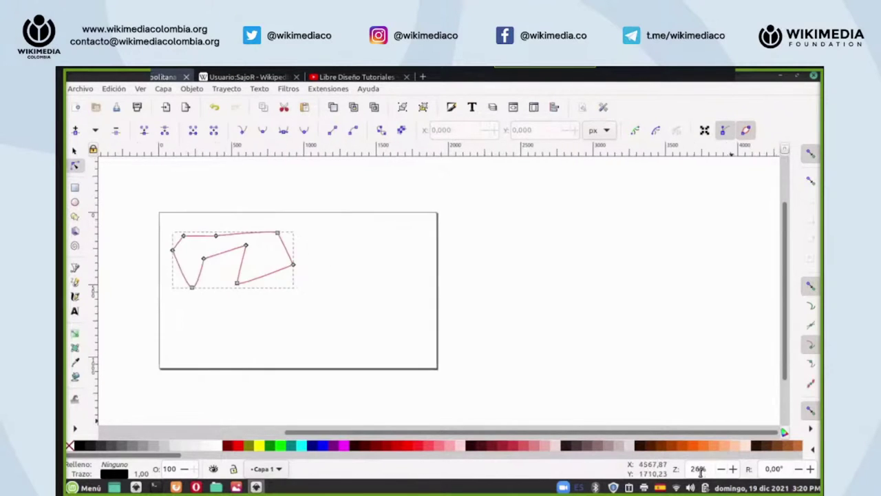
pyautogui.moveTo(526, 433); pyautogui.dragTo(411, 431)
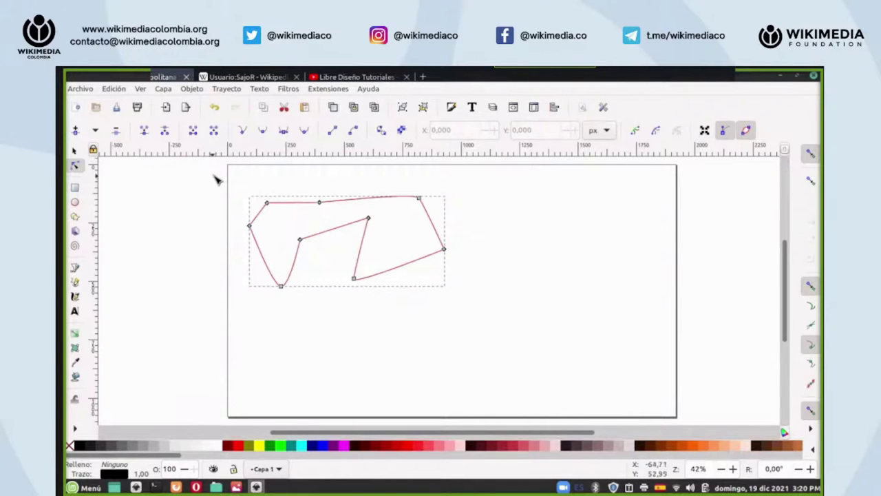
pyautogui.click(74, 150)
pyautogui.click(75, 166)
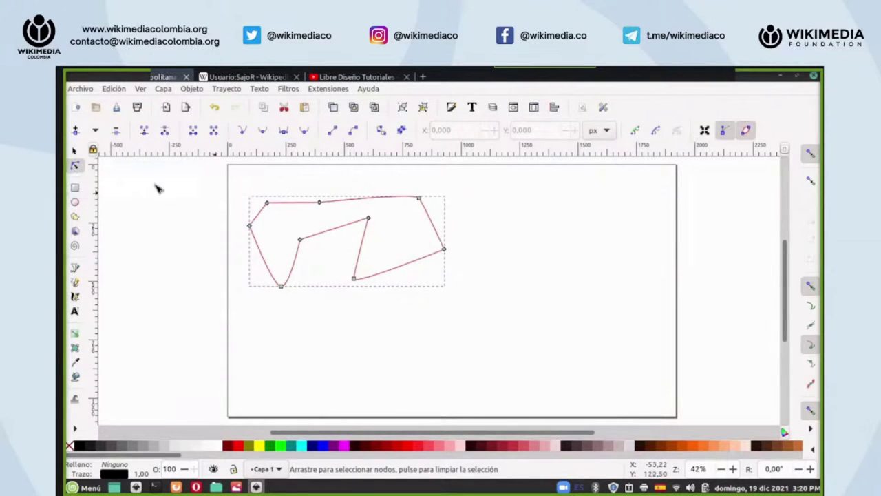
pyautogui.moveTo(220, 177); pyautogui.dragTo(475, 297)
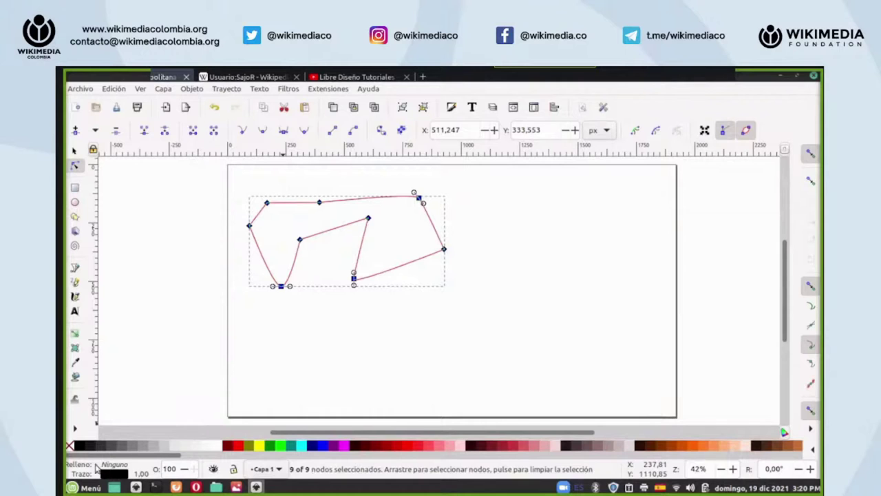
# - Draw a red rectangle, about 605 × 197 px, below the zigzag path
pyautogui.click(75, 187)
pyautogui.moveTo(276, 324); pyautogui.dragTo(418, 370)
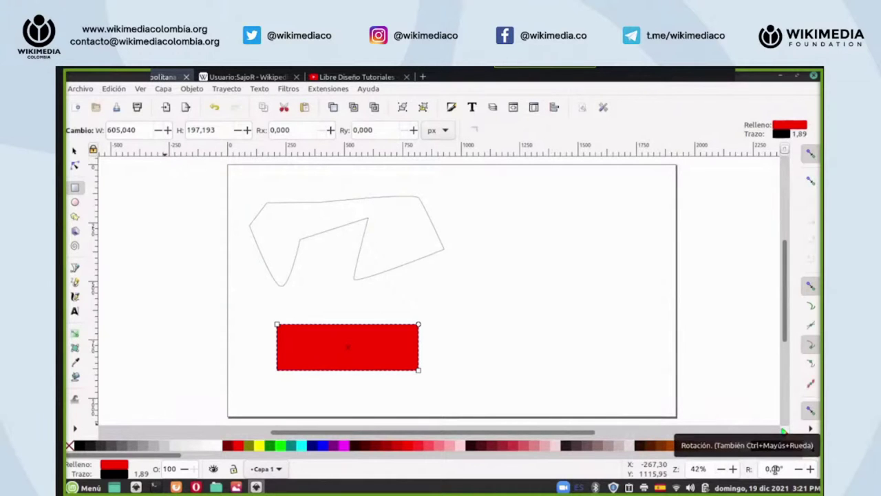
pyautogui.scroll(18, 775, 469)
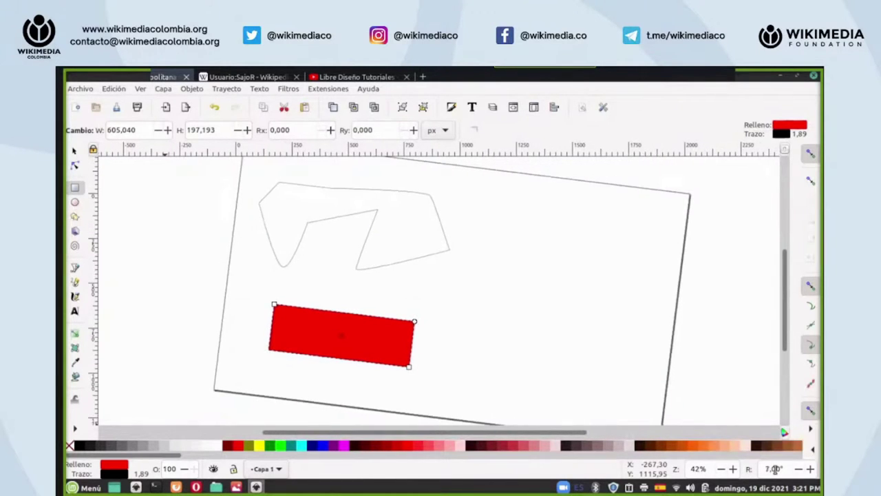
pyautogui.scroll(-12, 775, 469)
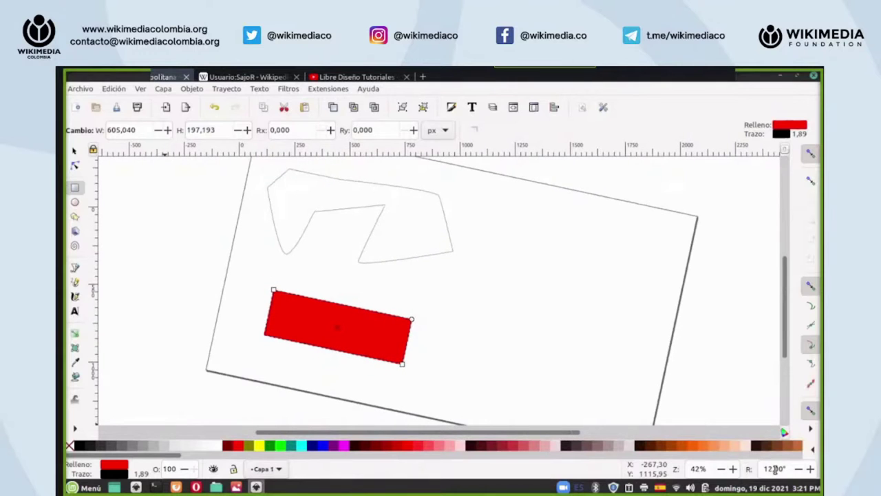
pyautogui.scroll(-5, 775, 469)
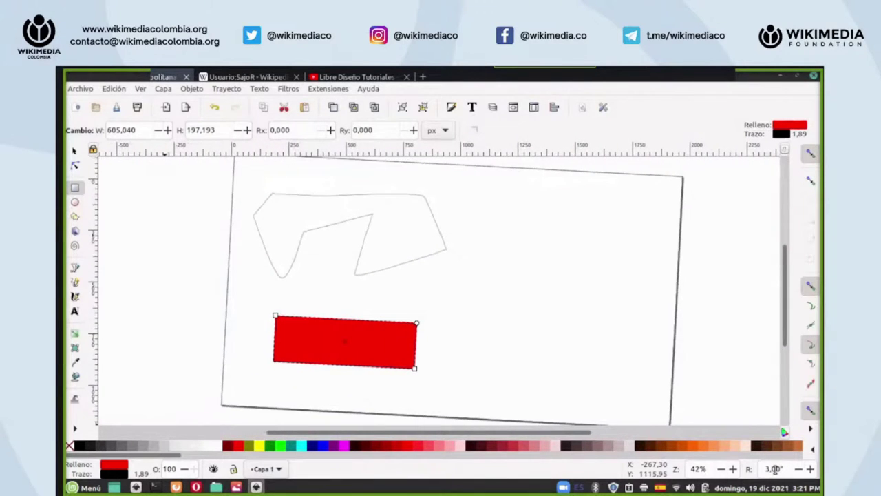
pyautogui.scroll(-1, 775, 469)
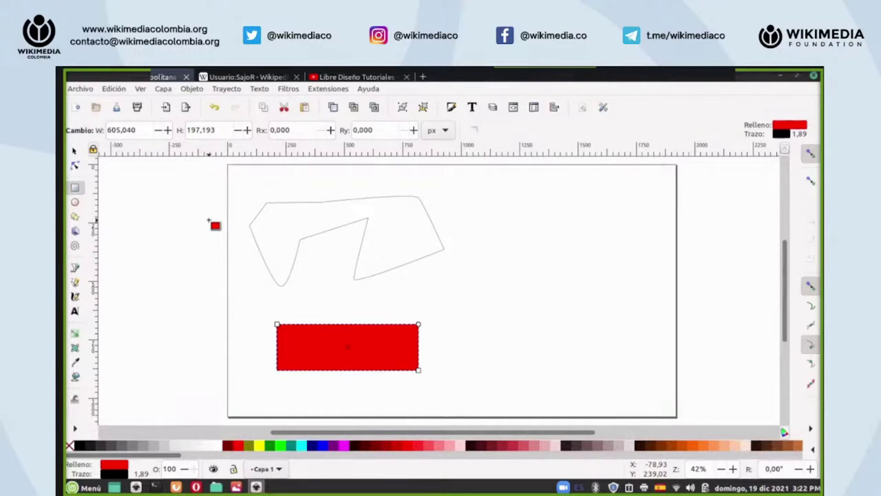
# - Draw two red rectangles on the right of the page, one above the other
pyautogui.click(74, 153)
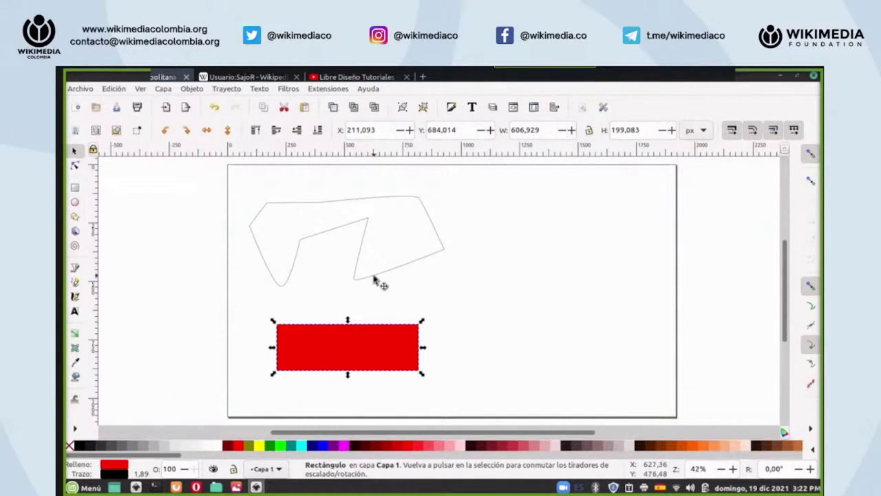
pyautogui.click(375, 279)
pyautogui.click(355, 343)
pyautogui.click(75, 188)
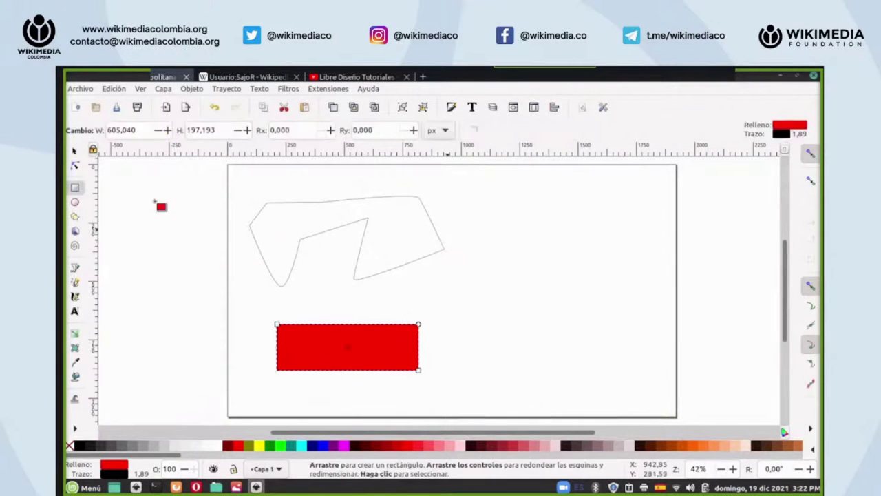
pyautogui.moveTo(489, 199); pyautogui.dragTo(558, 244)
pyautogui.moveTo(504, 288)
pyautogui.mouseDown()
pyautogui.moveTo(493, 338)
pyautogui.moveTo(566, 340)
pyautogui.mouseUp()
# - Draw a small 154.812 × 130.363 px red ellipse beside the path, then rubber-band around all shapes
pyautogui.click(75, 201)
pyautogui.moveTo(415, 273); pyautogui.dragTo(452, 303)
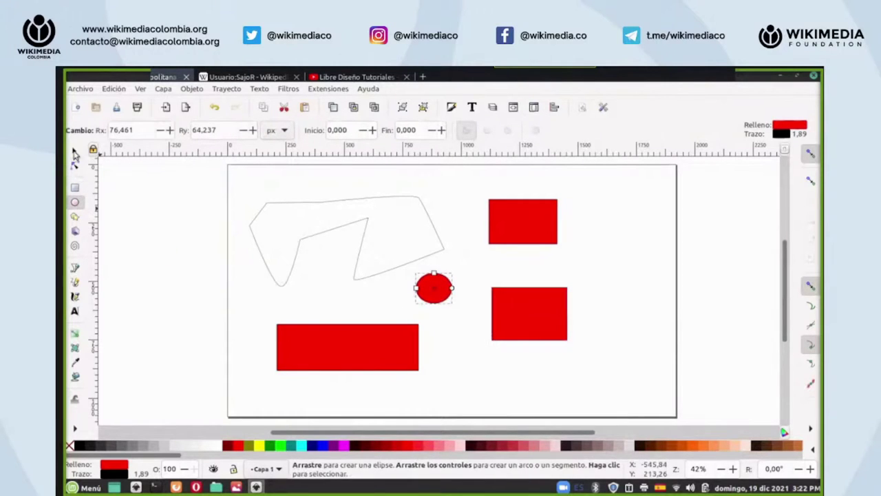
pyautogui.click(75, 151)
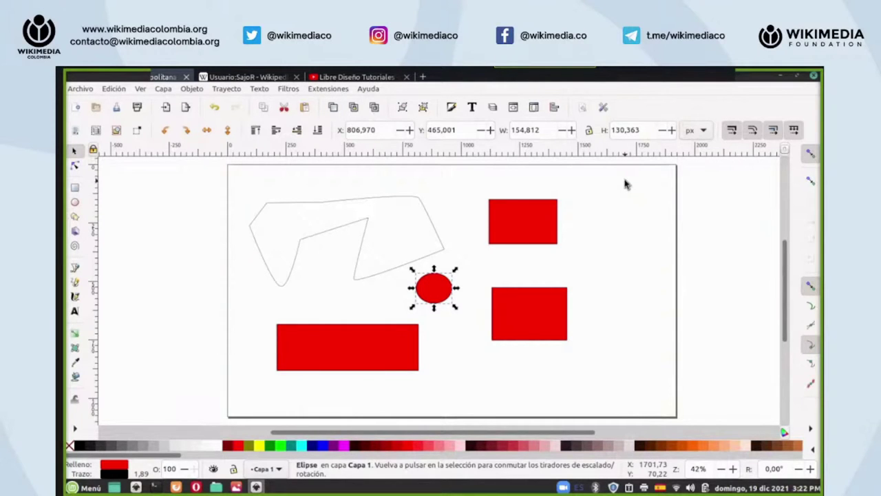
pyautogui.moveTo(624, 180); pyautogui.dragTo(241, 383)
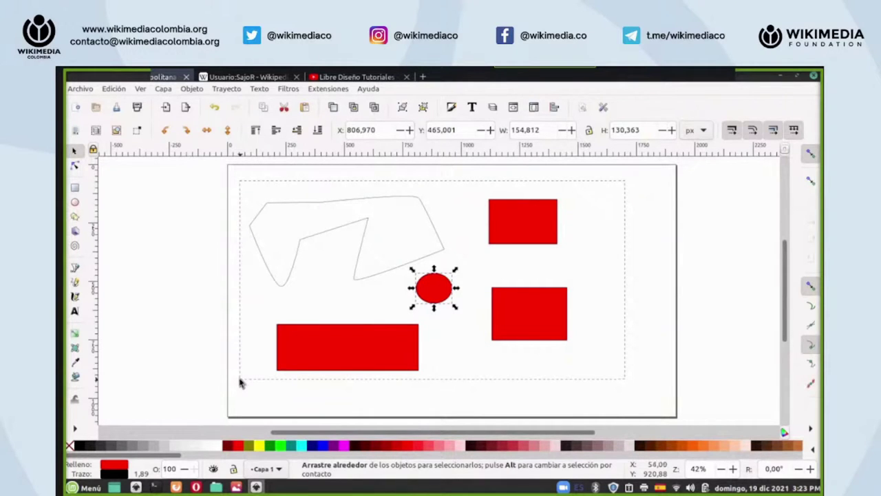
# - Select all five shapes, nudge them right and down, fill them yellow, and deselect
pyautogui.moveTo(240, 383); pyautogui.dragTo(238, 380)
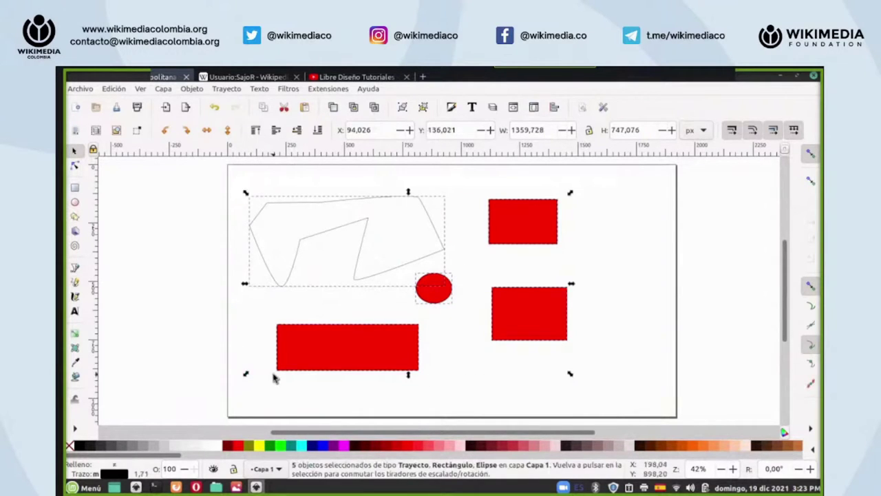
pyautogui.moveTo(525, 216)
pyautogui.mouseDown()
pyautogui.moveTo(618, 216)
pyautogui.moveTo(513, 216)
pyautogui.moveTo(539, 220)
pyautogui.mouseUp()
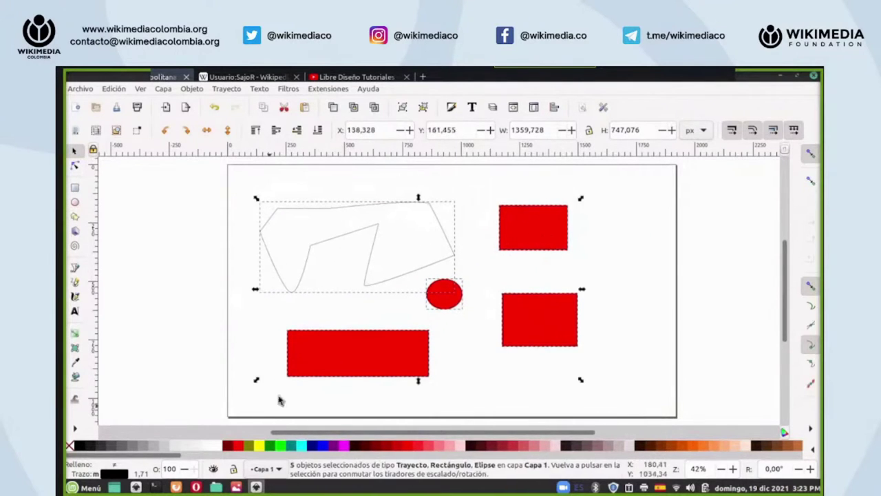
pyautogui.click(265, 446)
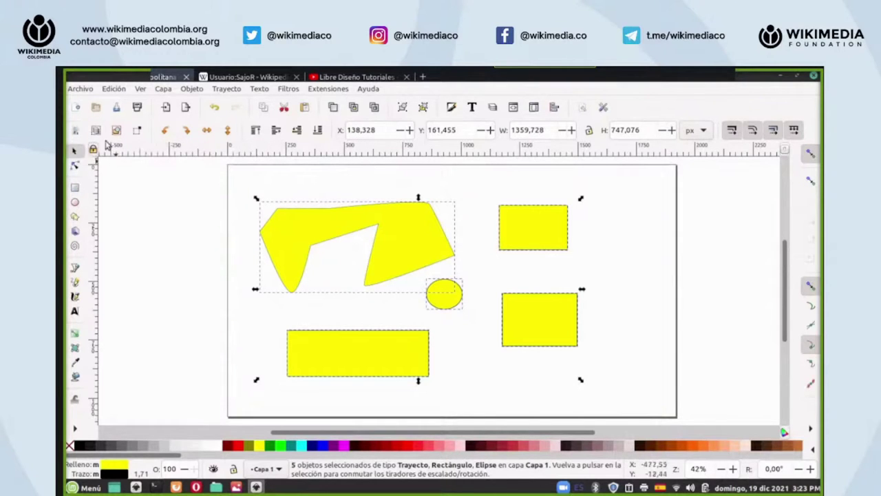
pyautogui.click(117, 175)
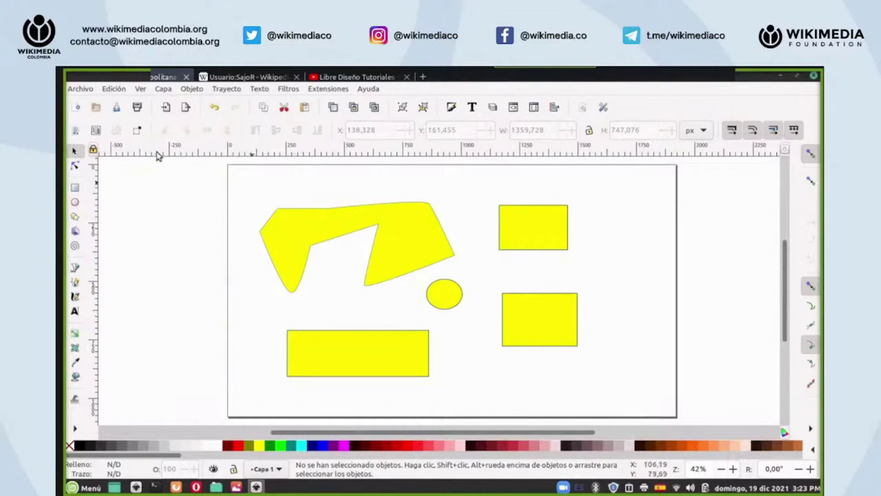
pyautogui.click(76, 134)
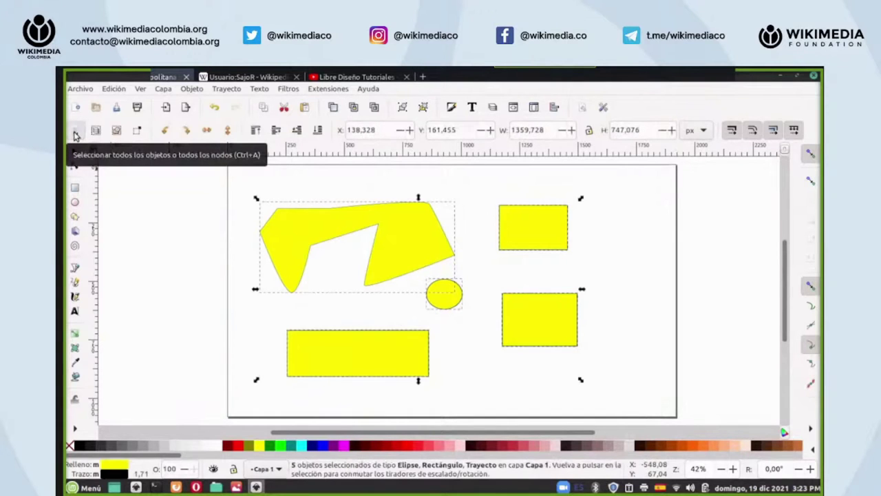
pyautogui.click(129, 179)
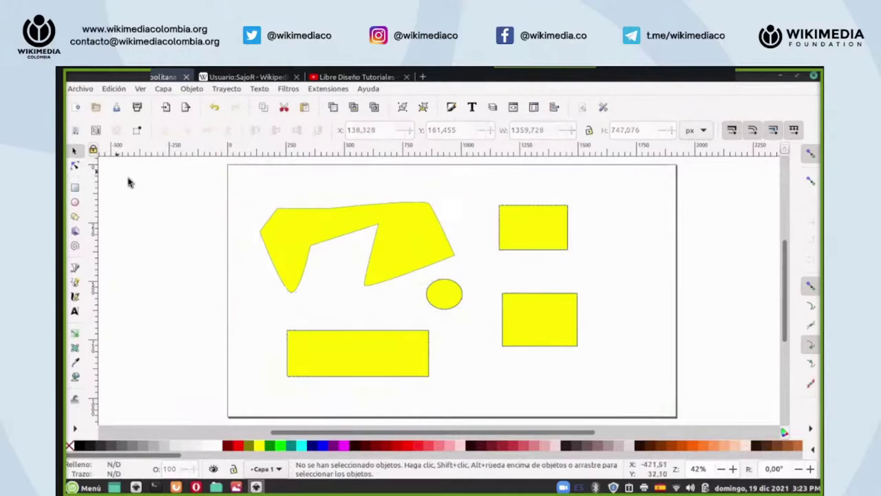
pyautogui.click(96, 132)
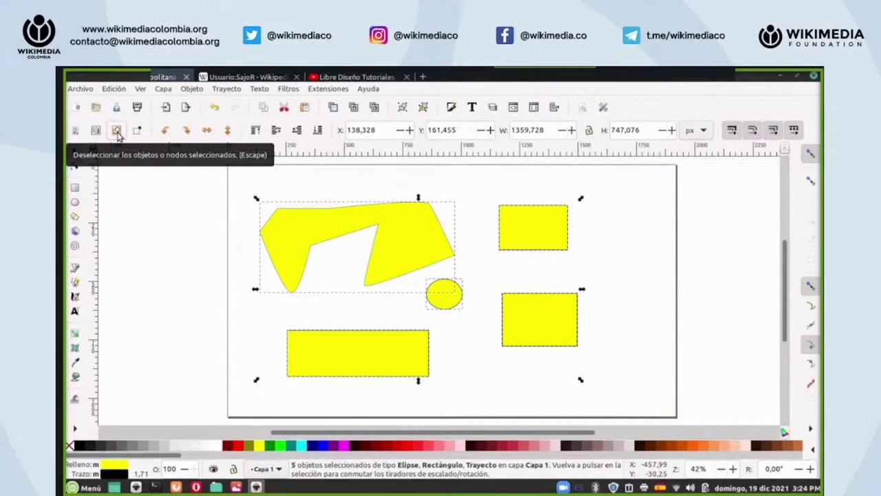
pyautogui.click(117, 130)
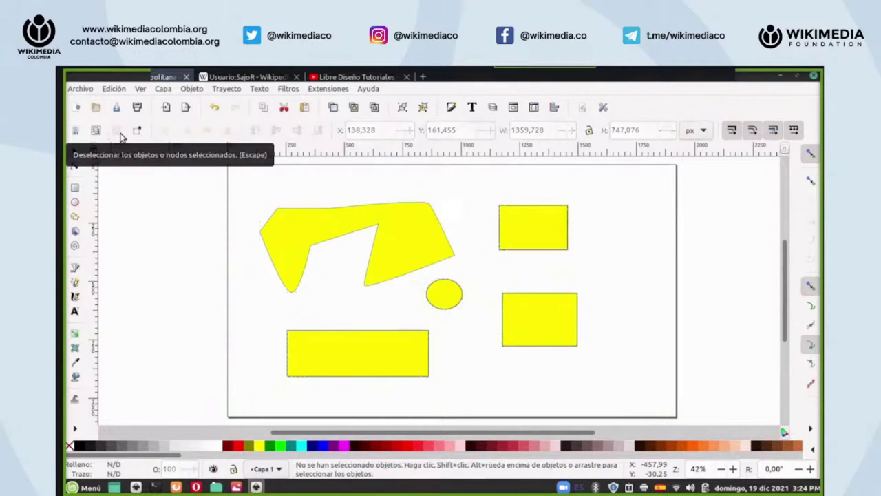
pyautogui.click(96, 130)
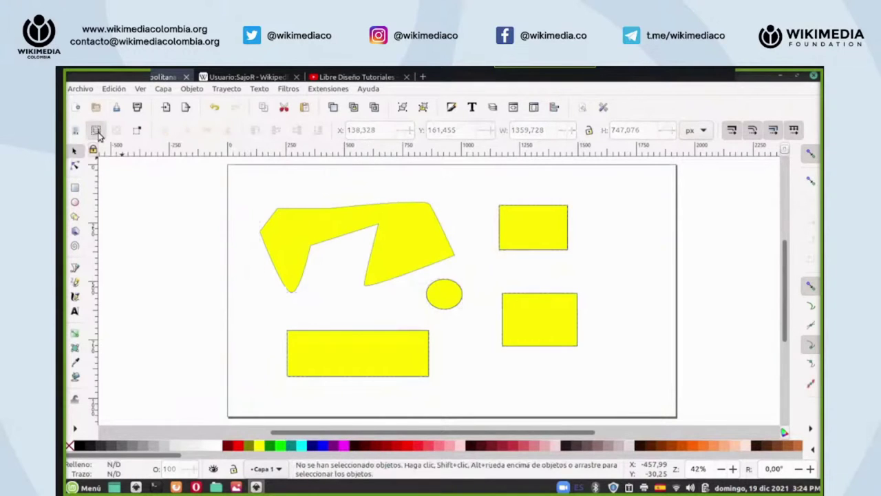
pyautogui.click(234, 182)
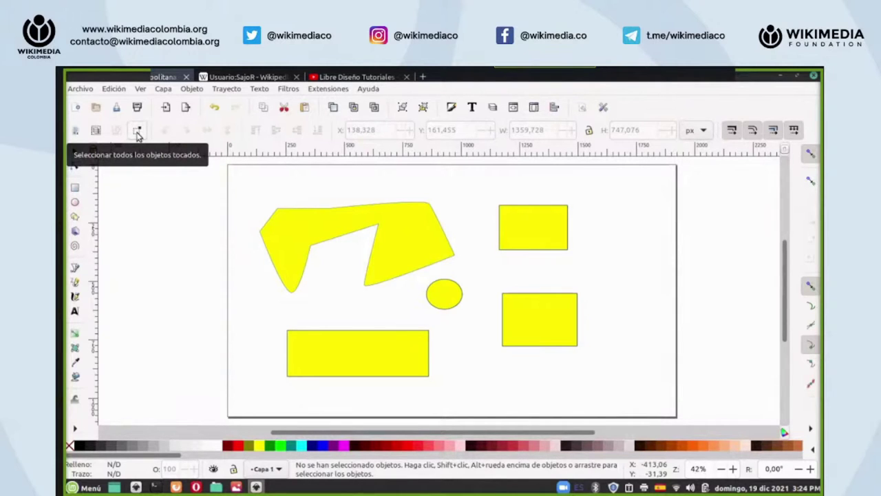
pyautogui.moveTo(644, 186); pyautogui.dragTo(533, 393)
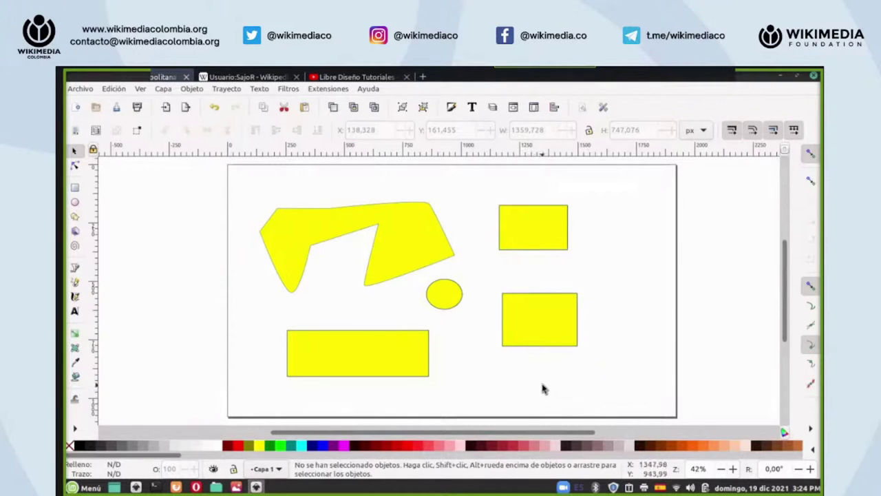
pyautogui.moveTo(632, 186); pyautogui.dragTo(483, 373)
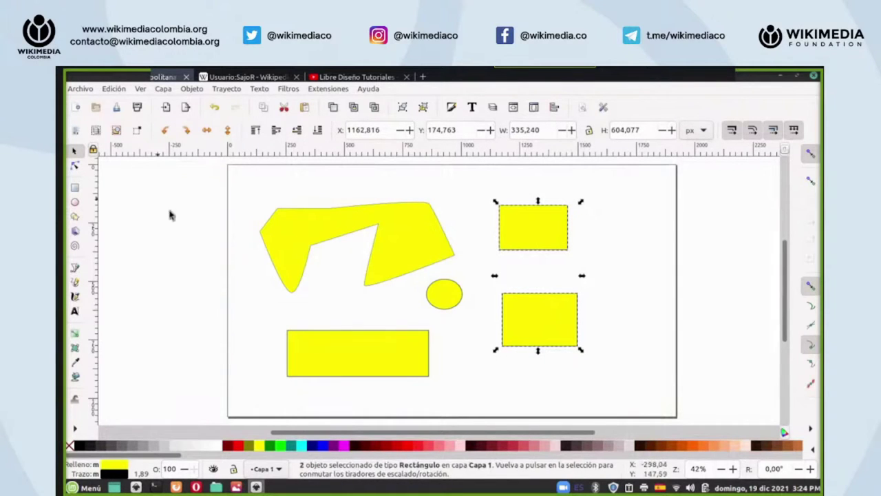
pyautogui.click(148, 192)
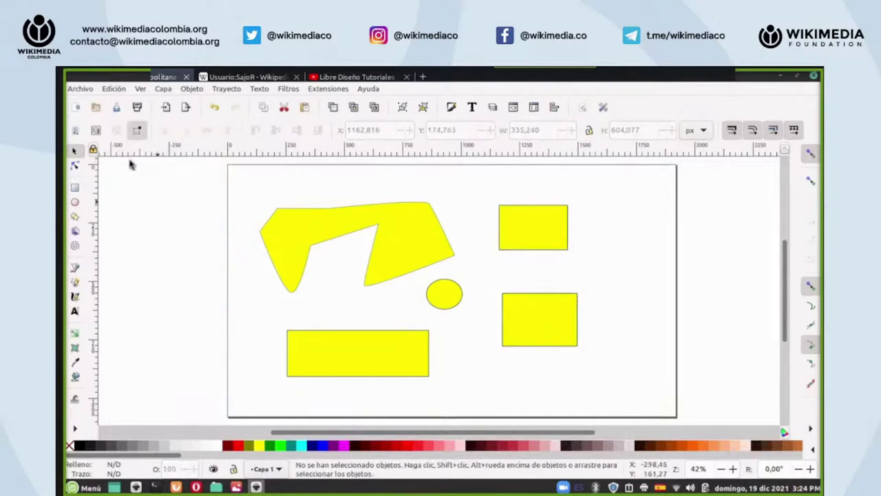
pyautogui.moveTo(631, 187); pyautogui.dragTo(537, 370)
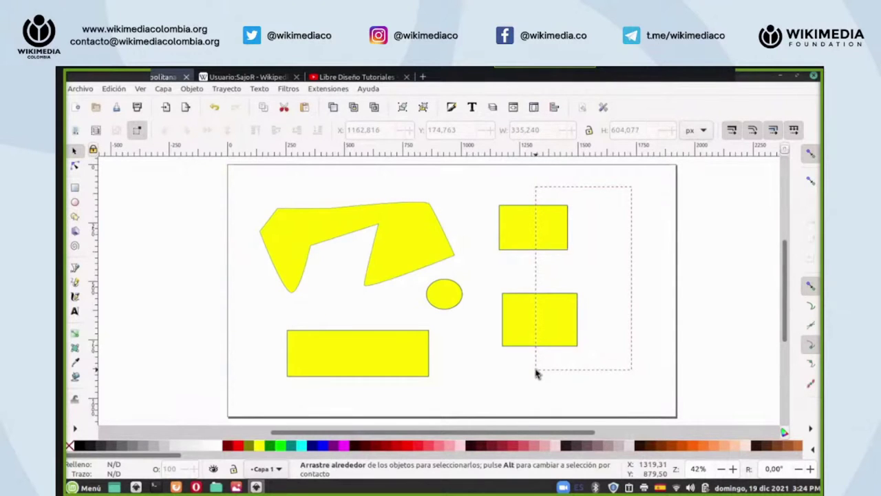
pyautogui.moveTo(537, 370); pyautogui.dragTo(537, 373)
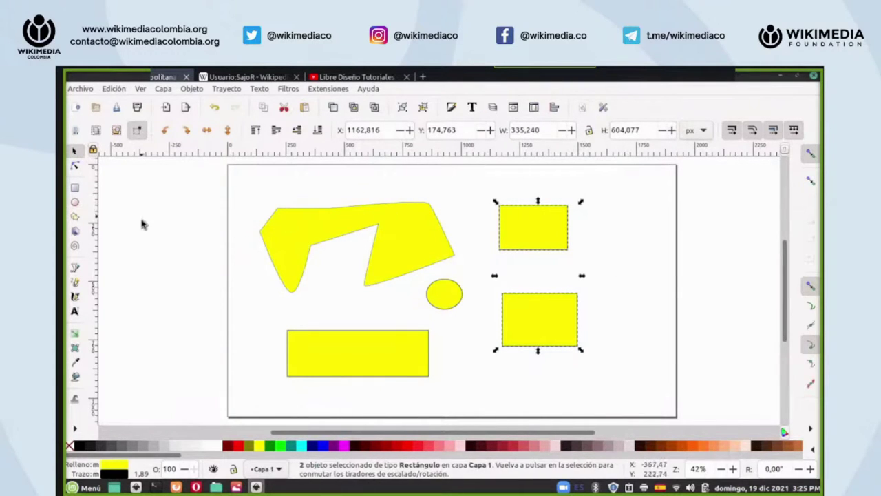
pyautogui.click(229, 203)
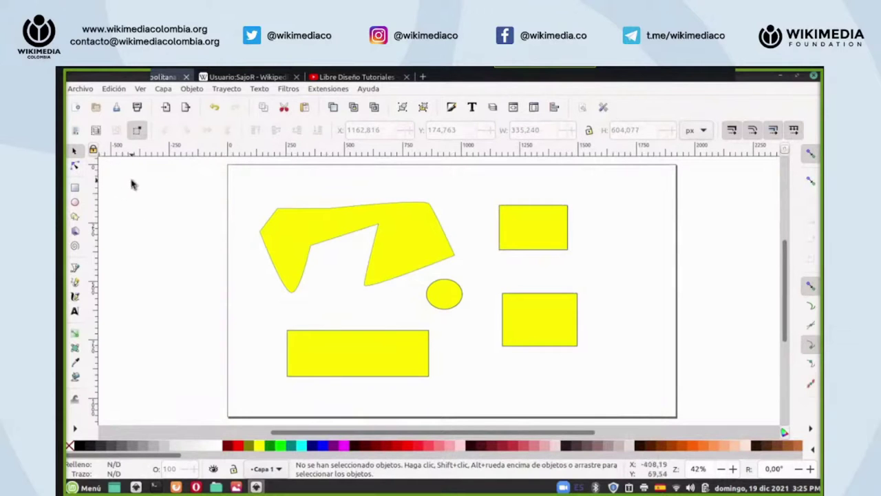
# - Select only the large yellow polygon and rotate it through several 90° turns
pyautogui.moveTo(245, 184); pyautogui.dragTo(413, 252)
pyautogui.click(413, 227)
pyautogui.click(393, 185)
pyautogui.click(363, 221)
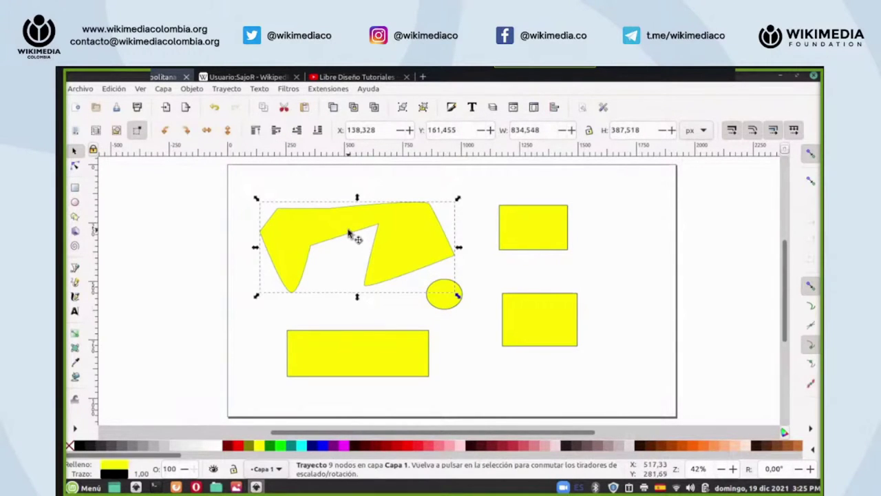
pyautogui.click(186, 135)
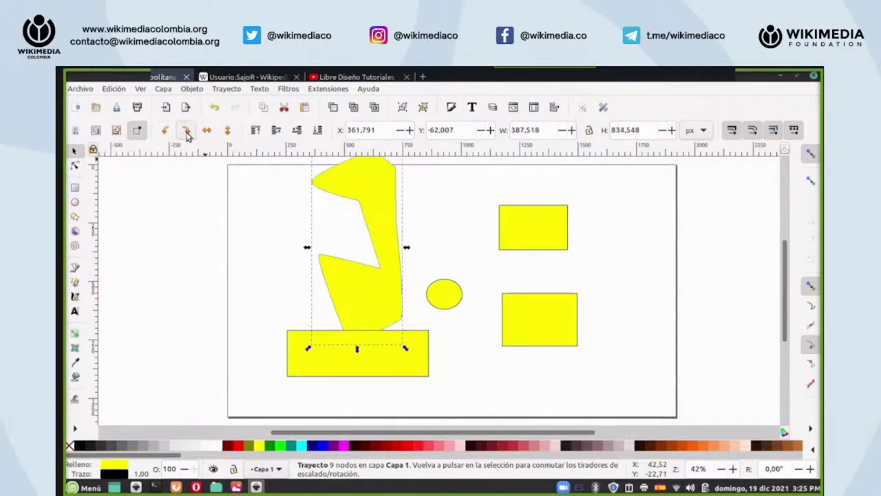
pyautogui.click(186, 134)
pyautogui.click(185, 134)
pyautogui.click(186, 134)
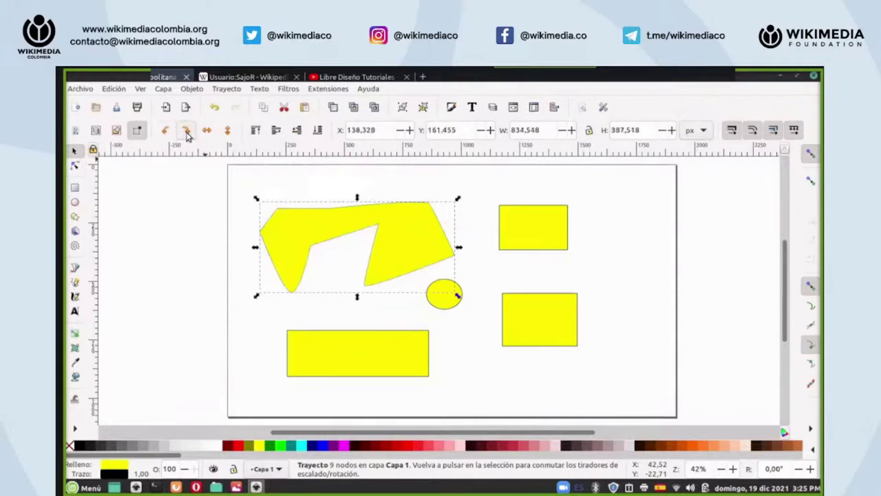
pyautogui.click(166, 135)
pyautogui.click(166, 135)
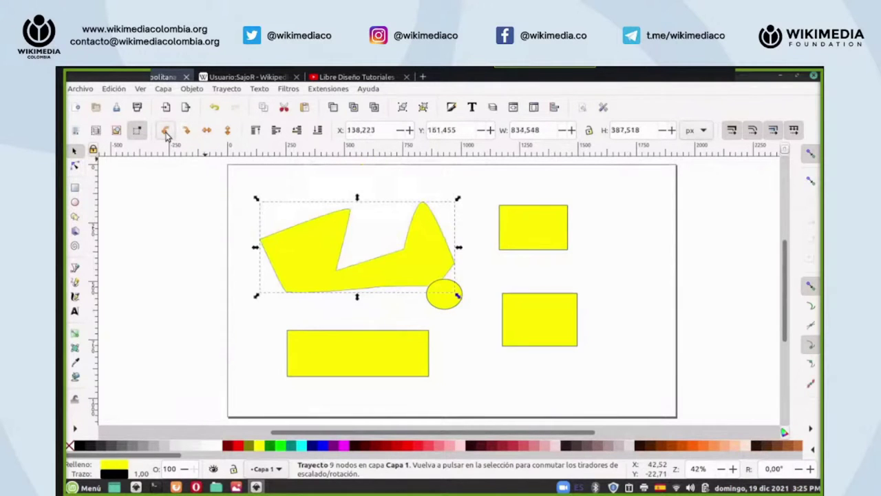
# - Flip the polygon horizontally twice and vertically twice
pyautogui.click(207, 131)
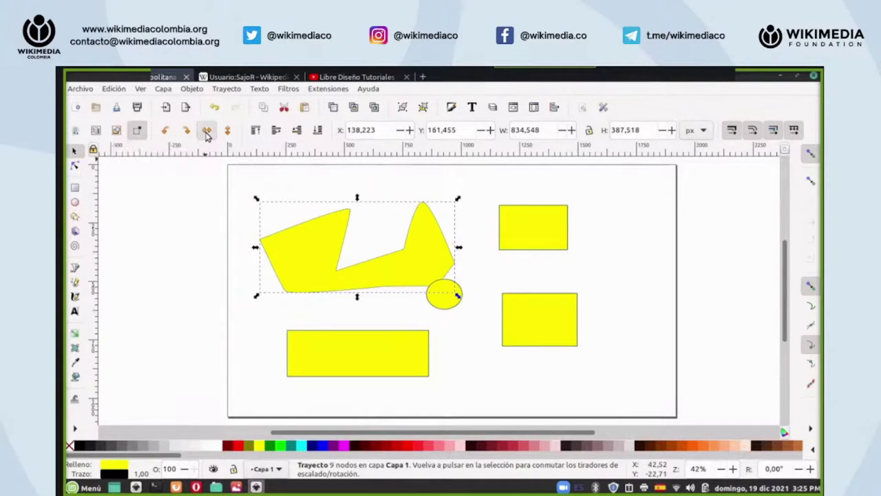
pyautogui.click(207, 133)
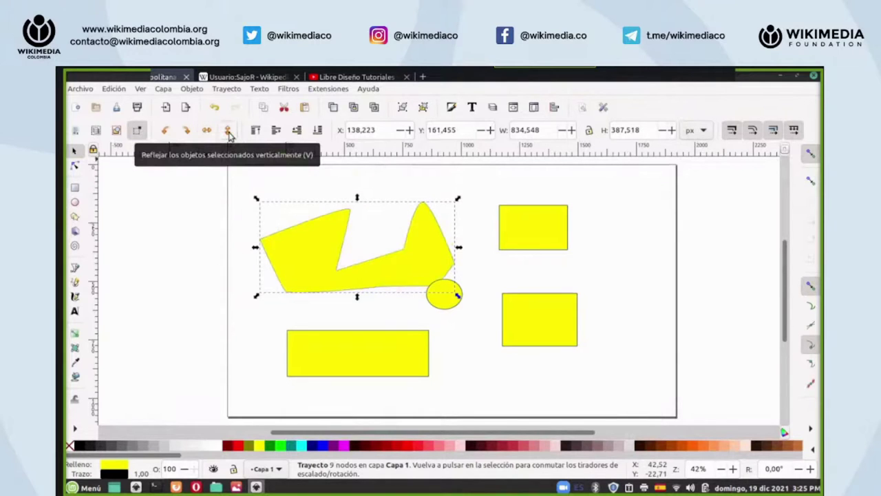
pyautogui.click(228, 131)
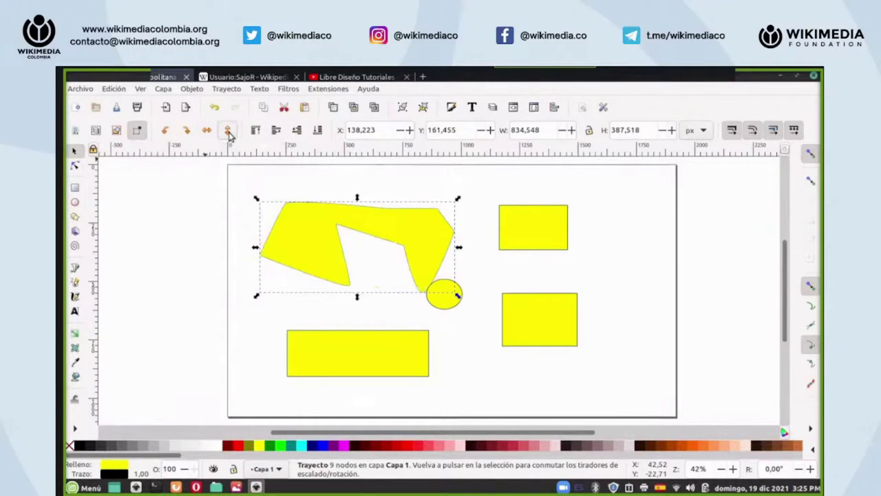
pyautogui.click(228, 131)
# - Move the polygon up-left, stack the rectangles and ellipse on its right end, and raise it to top
pyautogui.moveTo(333, 237); pyautogui.dragTo(307, 221)
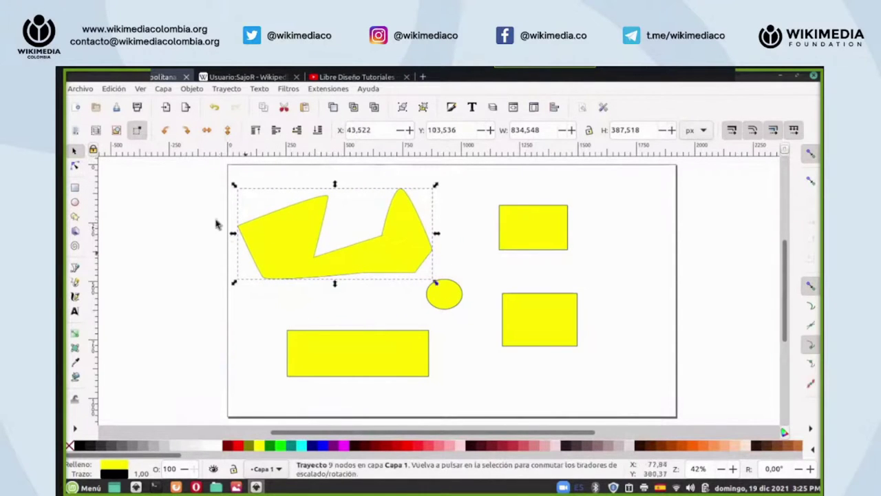
pyautogui.moveTo(537, 230); pyautogui.dragTo(442, 226)
pyautogui.moveTo(553, 329); pyautogui.dragTo(465, 252)
pyautogui.moveTo(450, 294); pyautogui.dragTo(431, 262)
pyautogui.moveTo(425, 354); pyautogui.dragTo(465, 279)
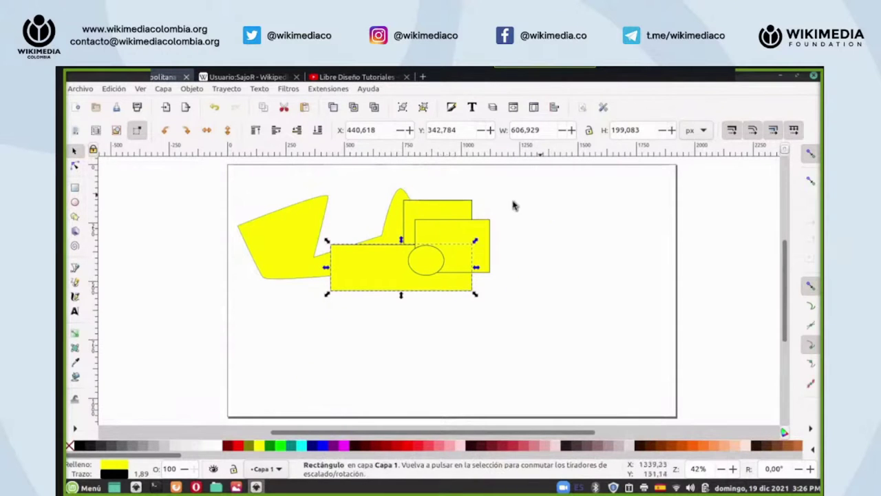
pyautogui.click(394, 207)
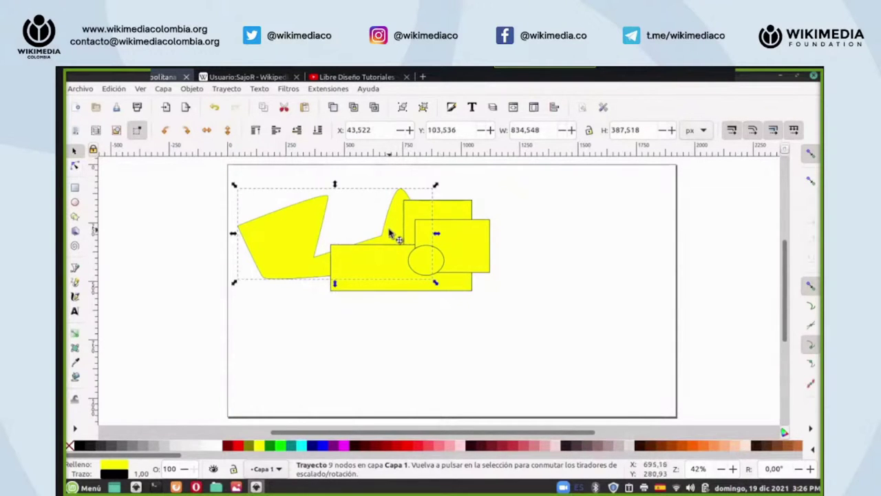
pyautogui.click(256, 131)
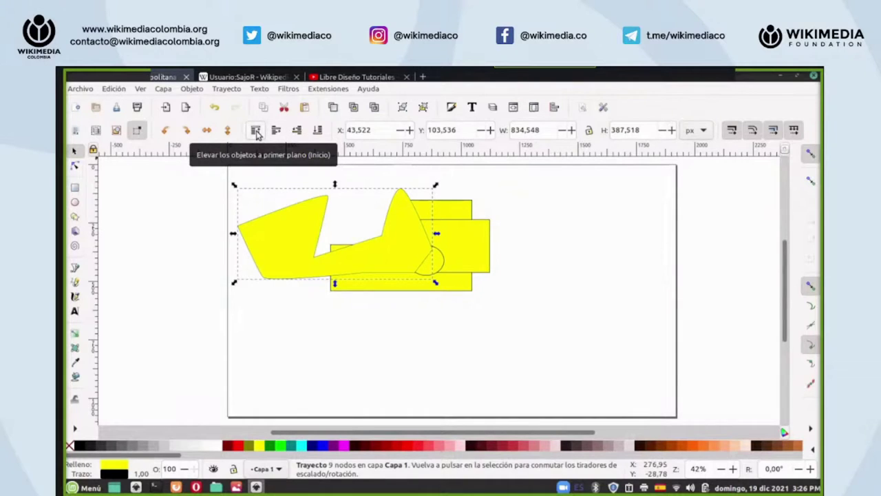
# - Raise the wide rectangle a few levels, undo the raises, then lower it one level
pyautogui.click(458, 288)
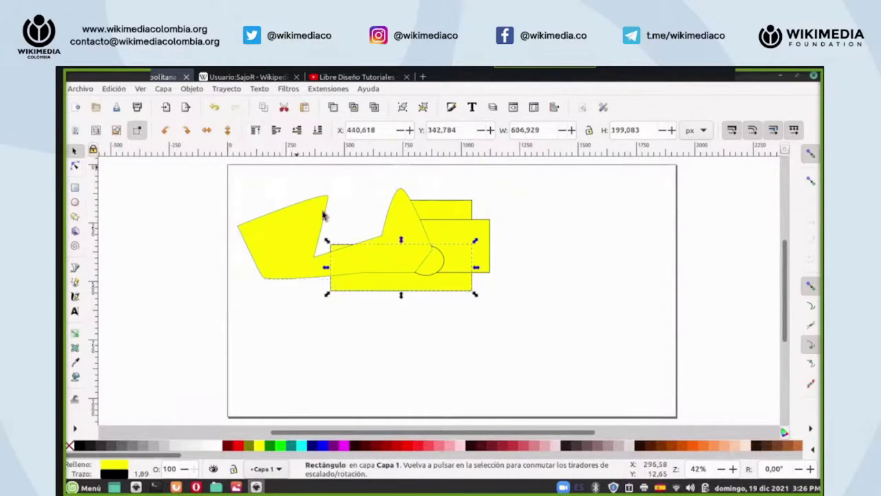
pyautogui.click(276, 131)
pyautogui.click(276, 131)
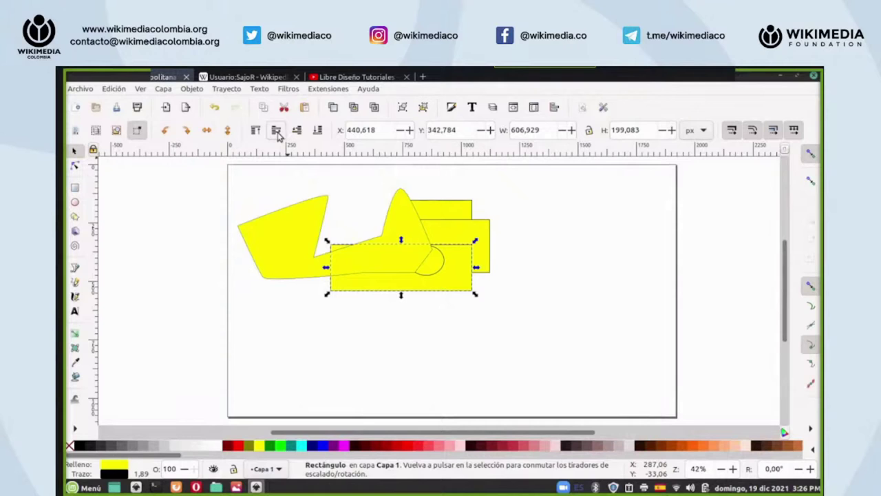
pyautogui.click(278, 135)
pyautogui.click(214, 108)
pyautogui.click(215, 111)
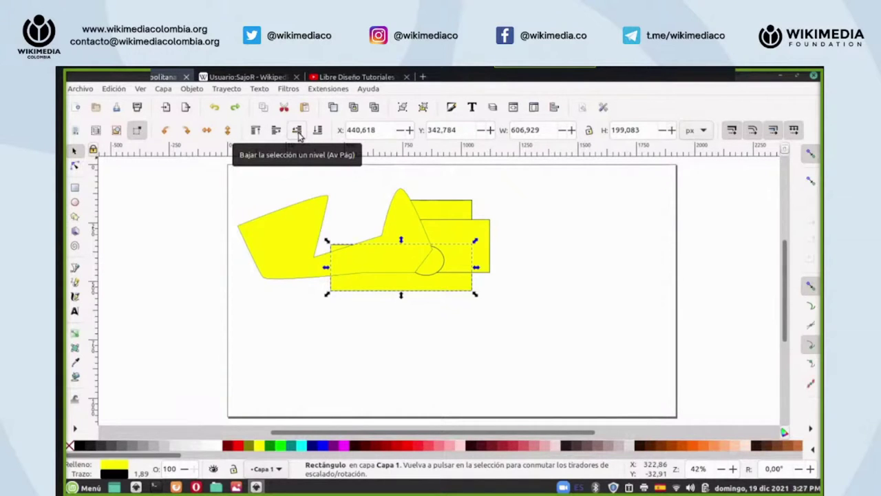
pyautogui.click(299, 132)
# - Lower the spiked polygon one level, then send it to the bottom of the stack
pyautogui.click(413, 221)
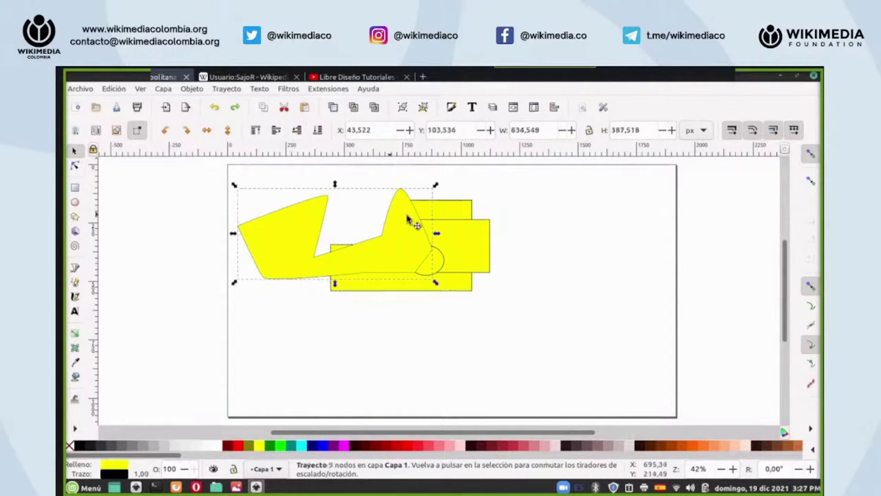
pyautogui.click(299, 132)
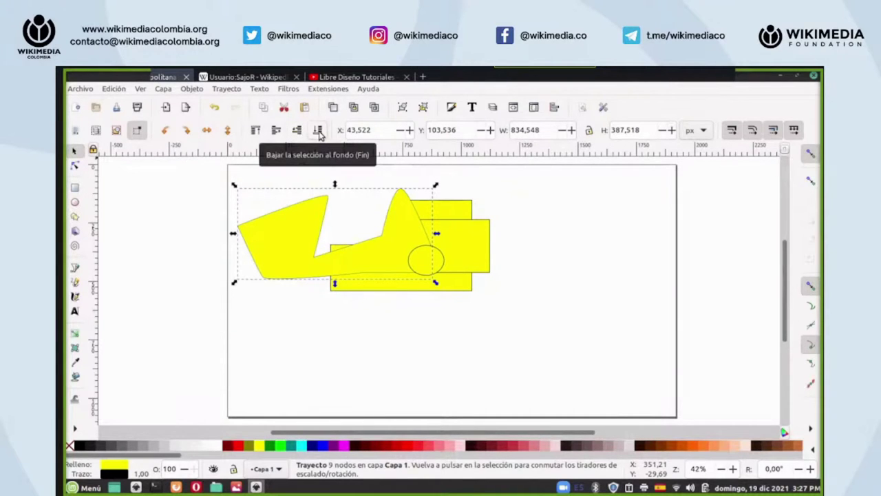
pyautogui.click(318, 133)
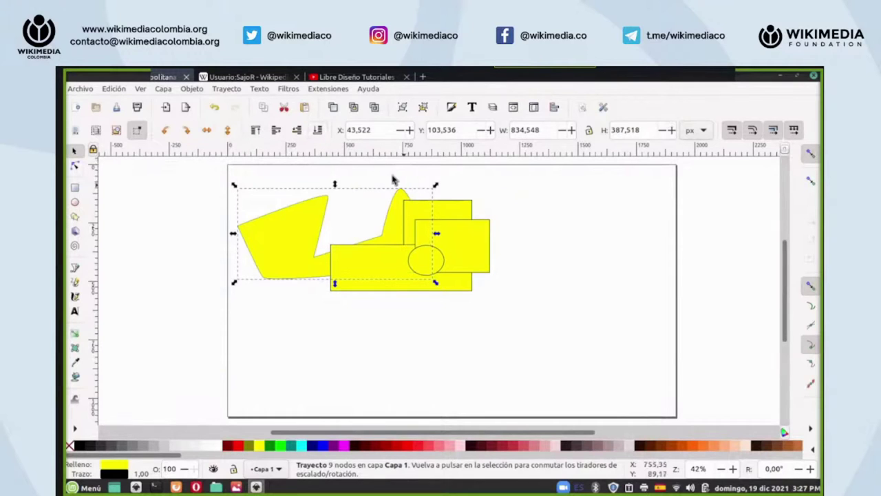
pyautogui.click(417, 207)
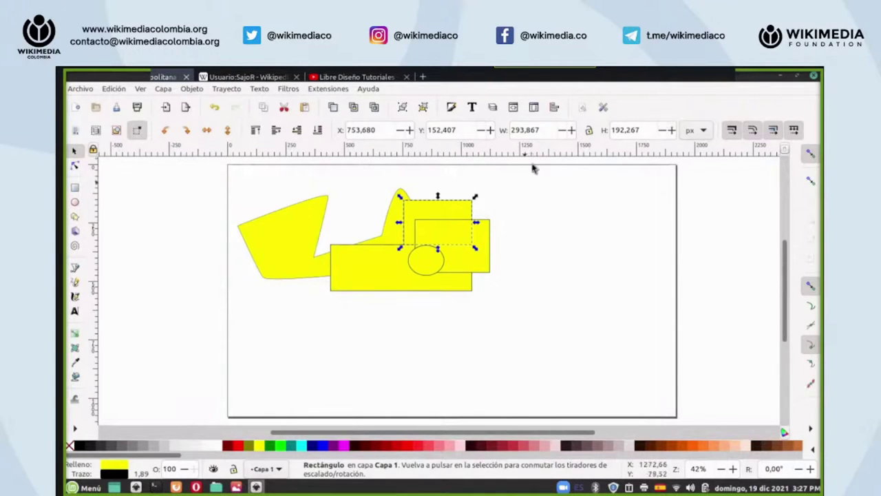
# - Move the upper rectangle out of the cluster to the page's right side
pyautogui.click(454, 218)
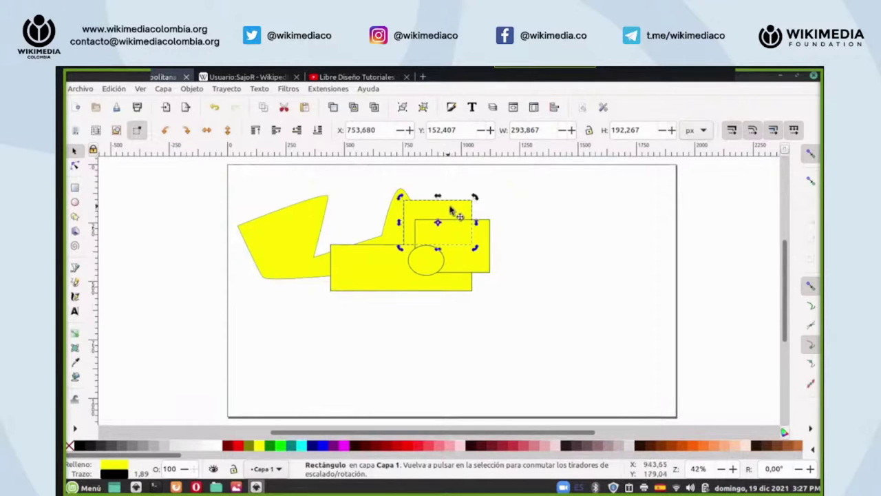
pyautogui.moveTo(435, 210); pyautogui.dragTo(543, 259)
pyautogui.click(544, 261)
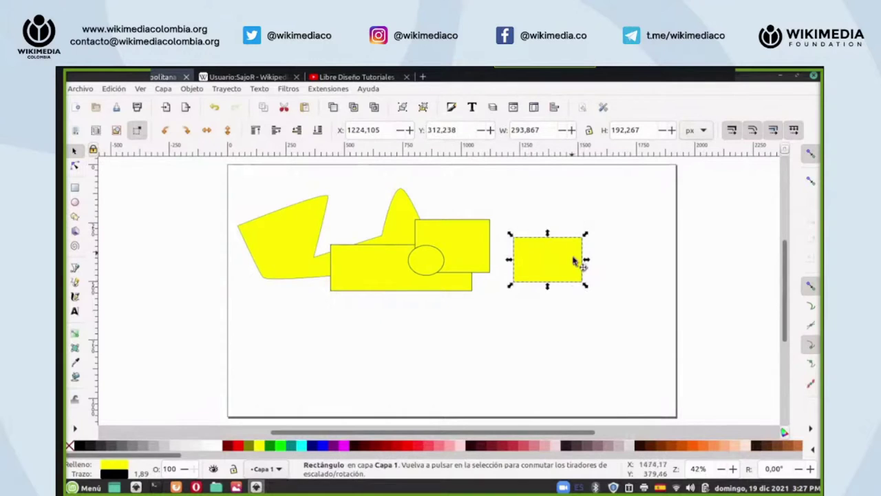
pyautogui.click(565, 216)
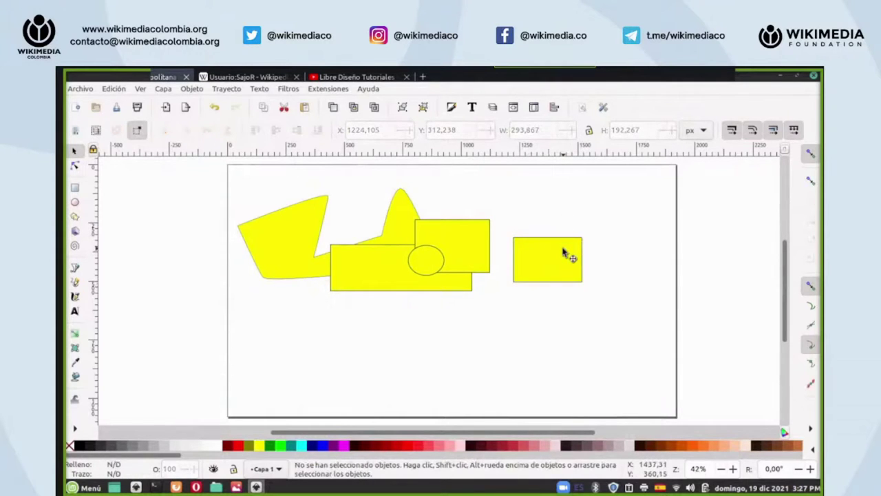
pyautogui.click(564, 254)
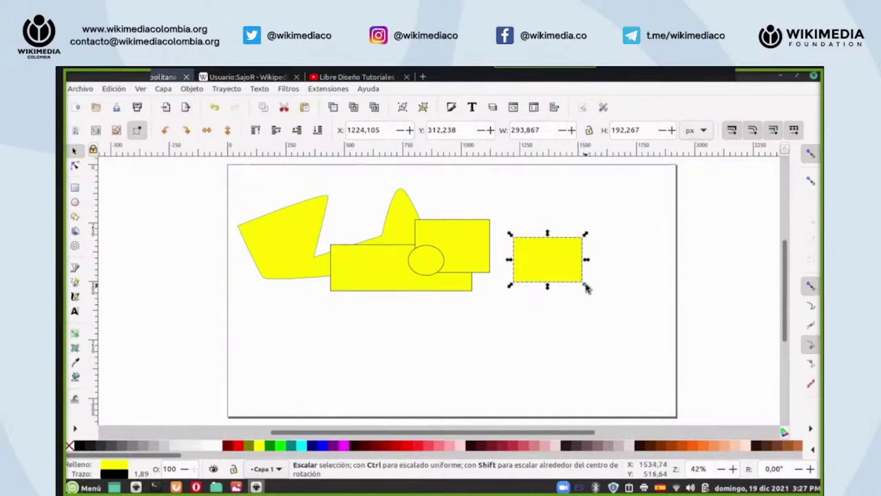
# - Resize the separated rectangle with its scale handles to 461.840 × 274.683 px
pyautogui.moveTo(587, 288); pyautogui.dragTo(615, 335)
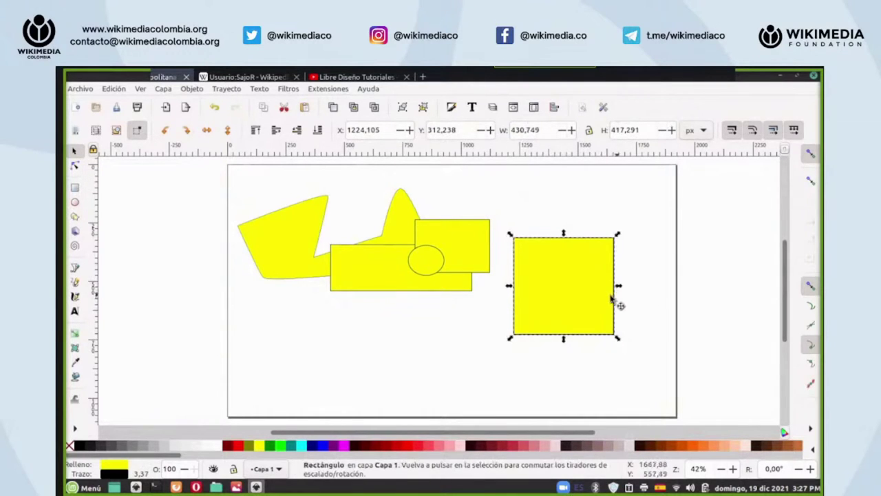
pyautogui.moveTo(617, 288); pyautogui.dragTo(716, 297)
pyautogui.moveTo(714, 234); pyautogui.dragTo(640, 265)
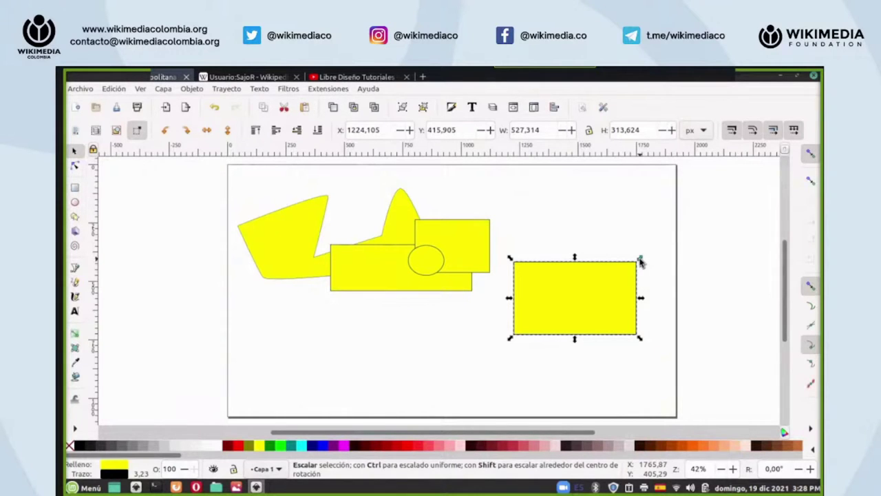
pyautogui.moveTo(640, 259)
pyautogui.mouseDown()
pyautogui.moveTo(734, 198)
pyautogui.moveTo(608, 281)
pyautogui.moveTo(672, 240)
pyautogui.moveTo(636, 256)
pyautogui.moveTo(638, 215)
pyautogui.moveTo(695, 230)
pyautogui.moveTo(620, 240)
pyautogui.moveTo(684, 209)
pyautogui.moveTo(623, 230)
pyautogui.moveTo(627, 220)
pyautogui.moveTo(659, 256)
pyautogui.moveTo(678, 220)
pyautogui.moveTo(662, 246)
pyautogui.moveTo(698, 210)
pyautogui.moveTo(675, 241)
pyautogui.moveTo(711, 217)
pyautogui.moveTo(712, 236)
pyautogui.moveTo(741, 204)
pyautogui.moveTo(601, 297)
pyautogui.moveTo(684, 248)
pyautogui.moveTo(717, 214)
pyautogui.moveTo(625, 287)
pyautogui.moveTo(659, 244)
pyautogui.moveTo(625, 268)
pyautogui.mouseUp()
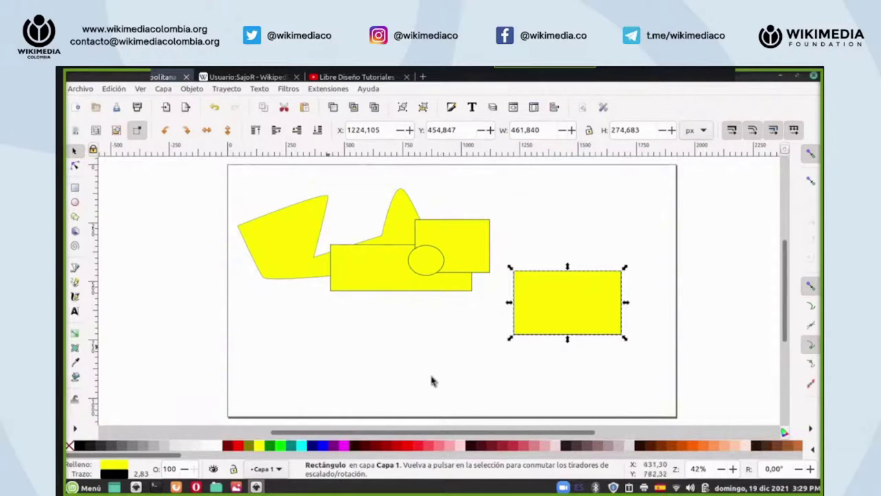
# - Draw a 337.274 px yellow square below the overlapping shapes
pyautogui.click(75, 188)
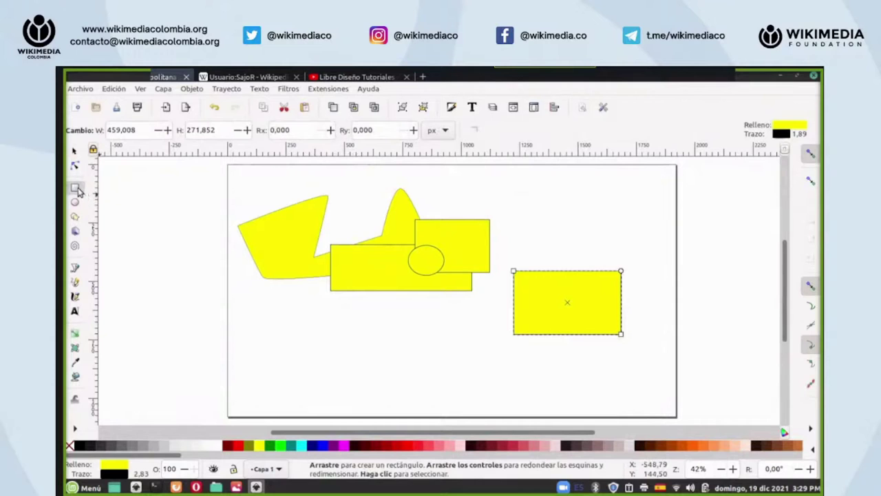
pyautogui.moveTo(329, 325); pyautogui.dragTo(417, 401)
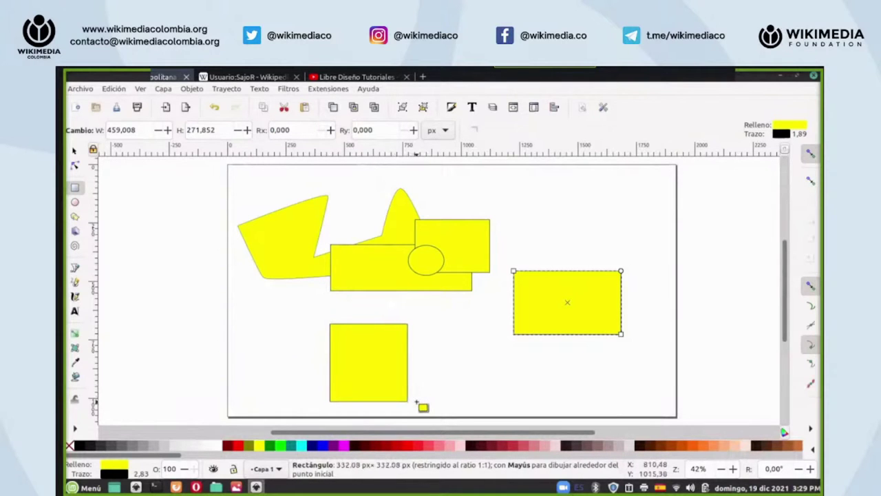
pyautogui.moveTo(417, 401); pyautogui.dragTo(418, 402)
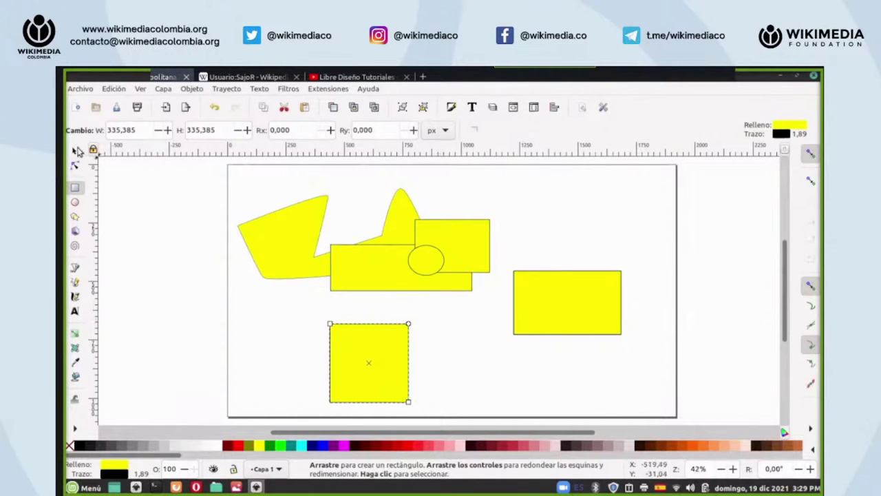
pyautogui.click(75, 151)
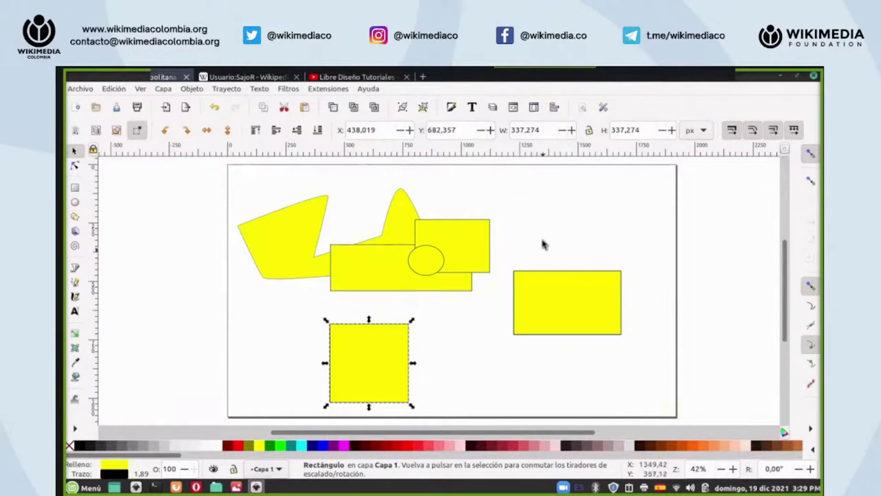
pyautogui.click(543, 128)
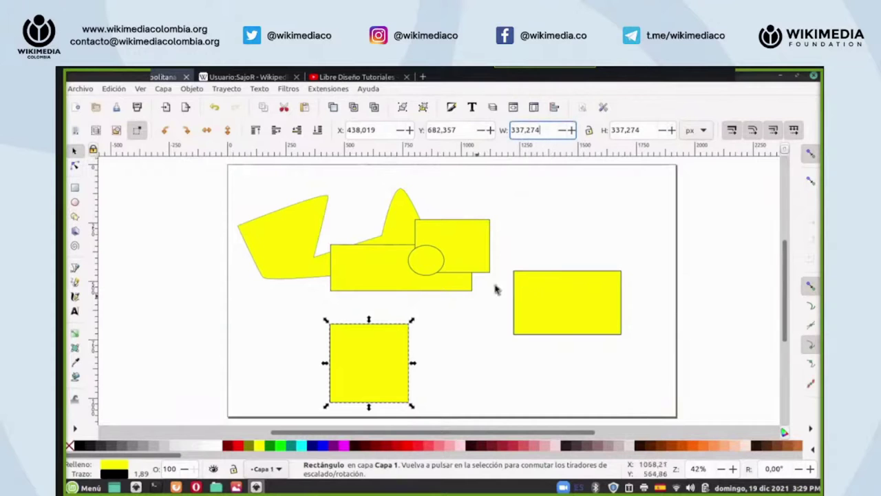
# - Ctrl-drag the right rectangle's corner to enlarge it to 590.162 × 351.004 px
pyautogui.click(584, 299)
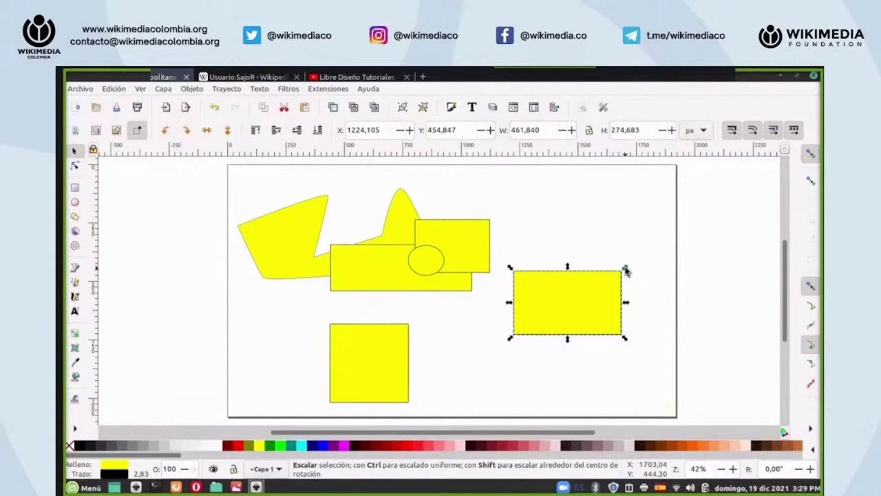
pyautogui.press('ctrl')
pyautogui.moveTo(626, 270); pyautogui.dragTo(655, 245)
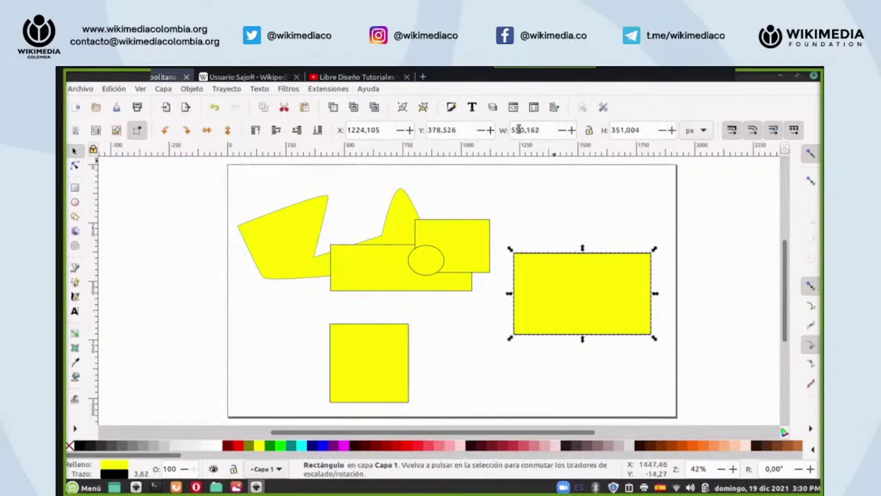
# - Lock width/height and scale the right rectangle to 730.754 × 434.622 px, keeping px units
pyautogui.click(626, 220)
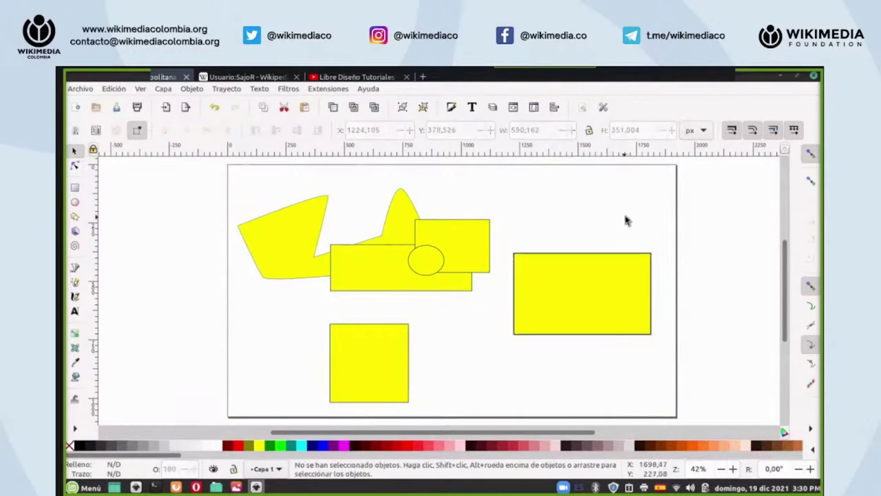
pyautogui.click(600, 290)
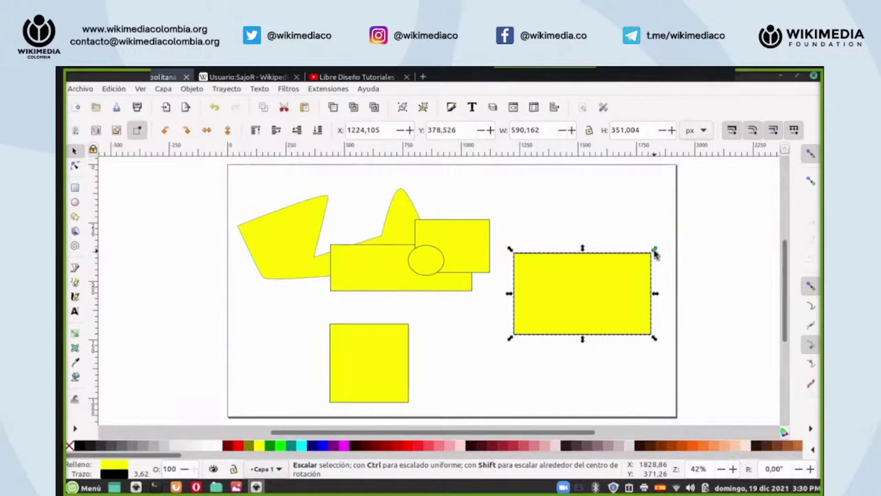
pyautogui.click(589, 131)
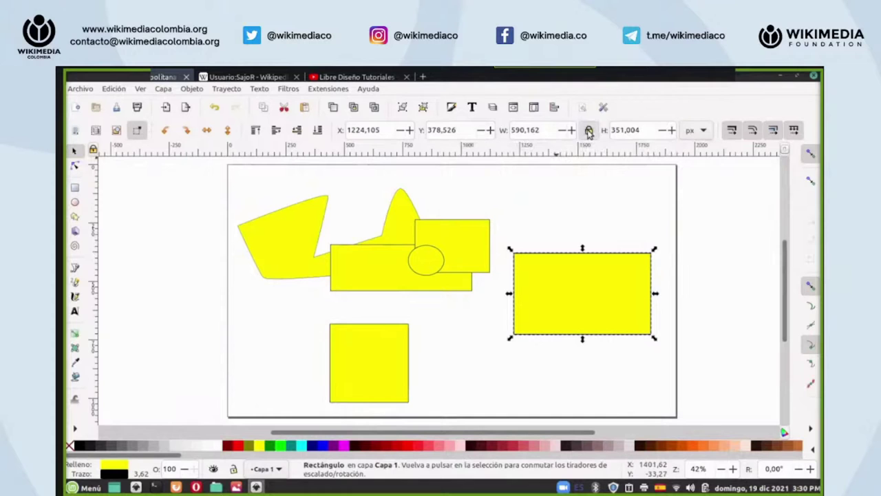
pyautogui.moveTo(654, 252)
pyautogui.mouseDown()
pyautogui.moveTo(714, 201)
pyautogui.moveTo(667, 258)
pyautogui.moveTo(736, 218)
pyautogui.moveTo(654, 260)
pyautogui.moveTo(671, 248)
pyautogui.moveTo(665, 239)
pyautogui.mouseUp()
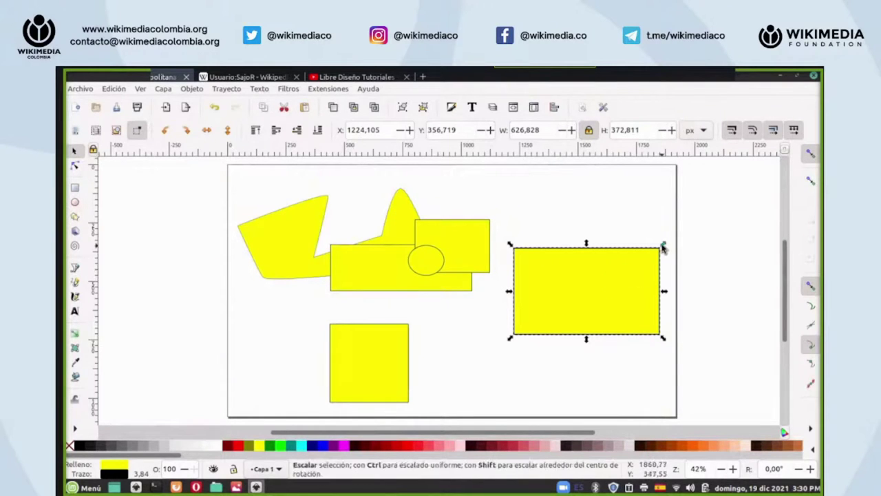
pyautogui.moveTo(663, 247); pyautogui.dragTo(696, 235)
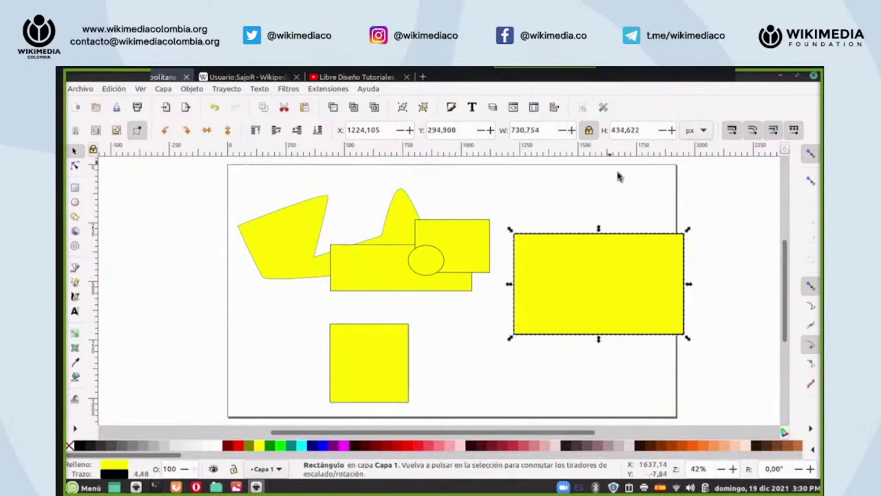
pyautogui.click(588, 133)
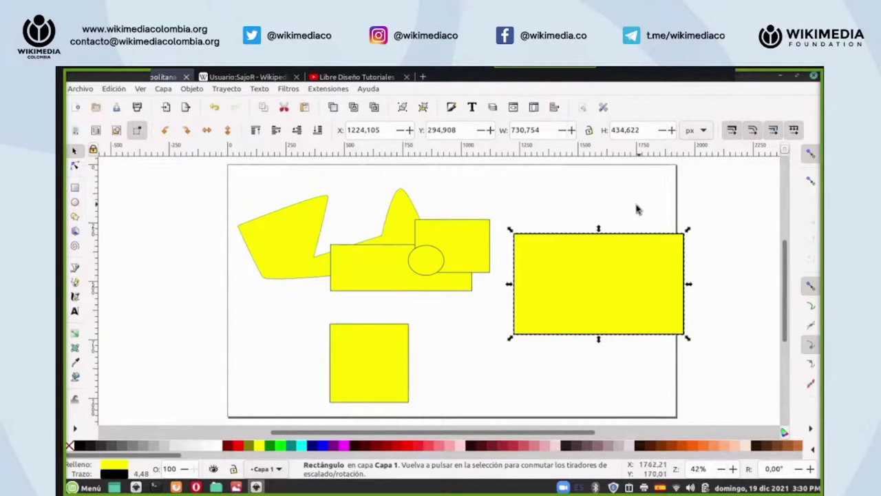
pyautogui.click(703, 131)
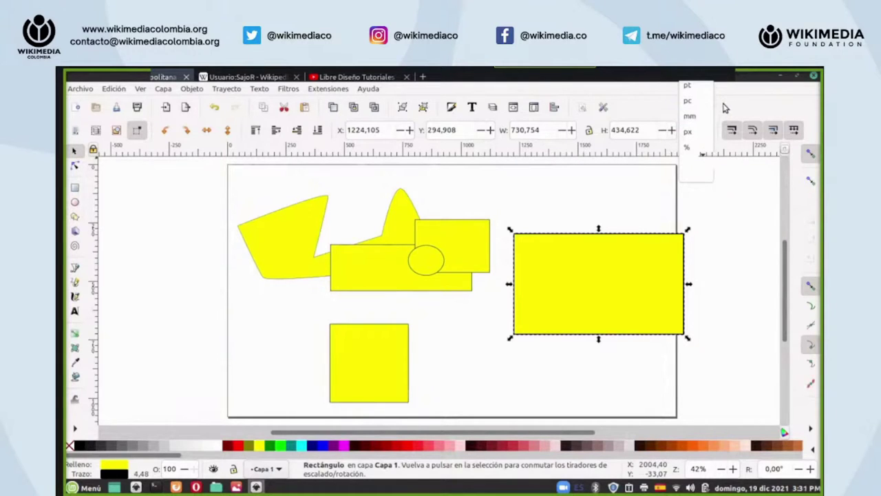
pyautogui.click(725, 108)
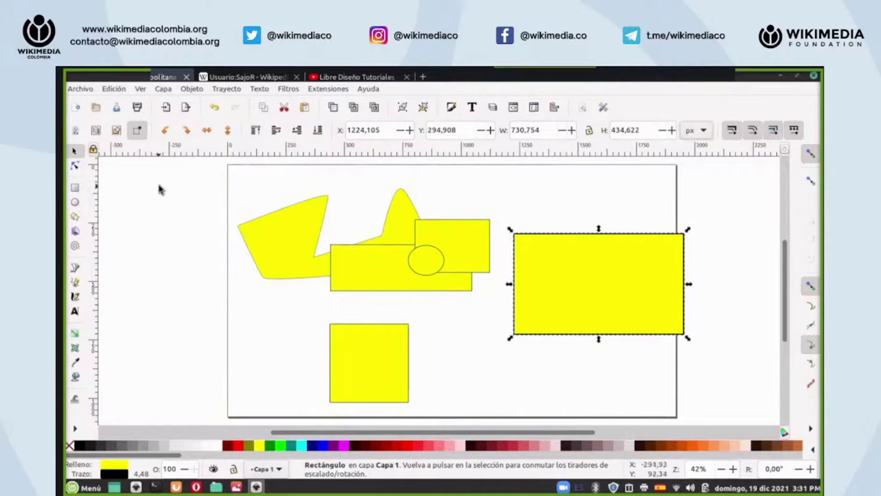
# - Draw a yellow circle with a 140.984 px radius to the left of the square
pyautogui.click(75, 205)
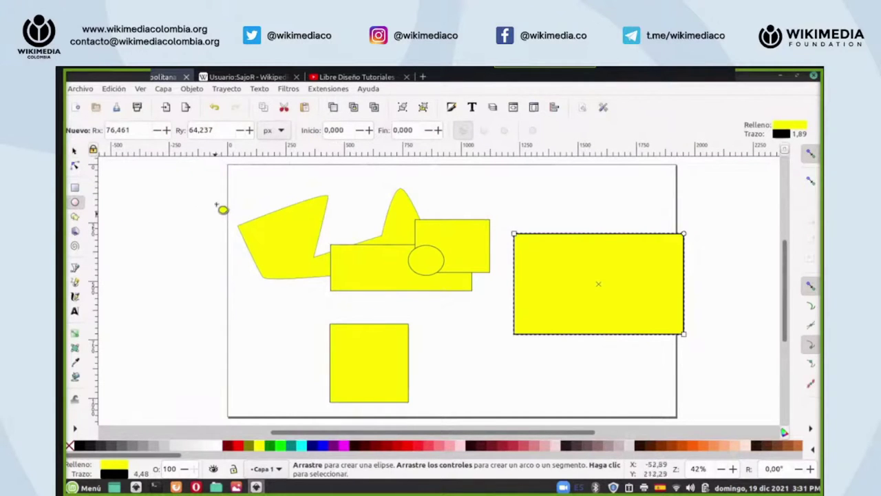
pyautogui.moveTo(243, 316); pyautogui.dragTo(309, 391)
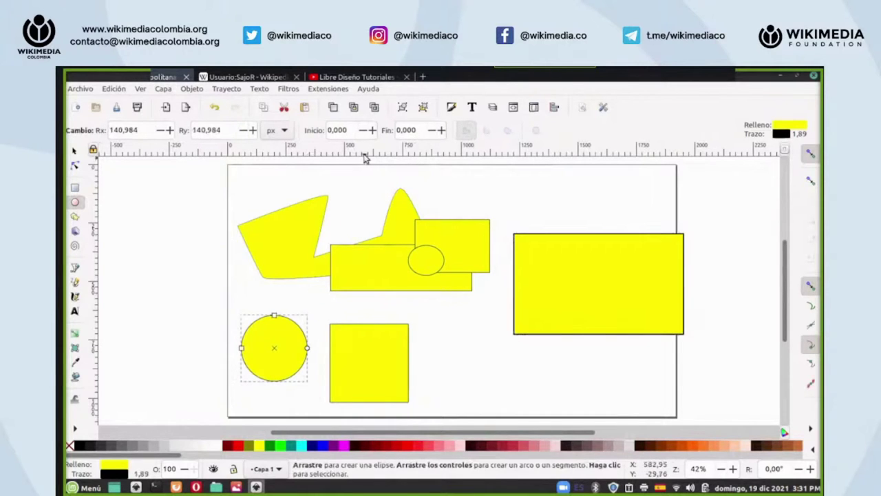
pyautogui.click(75, 218)
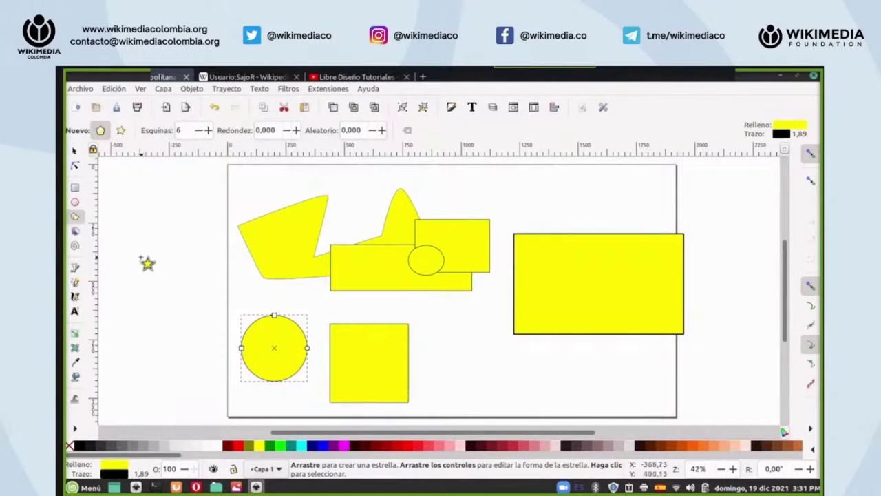
# - Draw a trial hexagon left of the page, turn it into a star, then delete it
pyautogui.moveTo(150, 243); pyautogui.dragTo(169, 263)
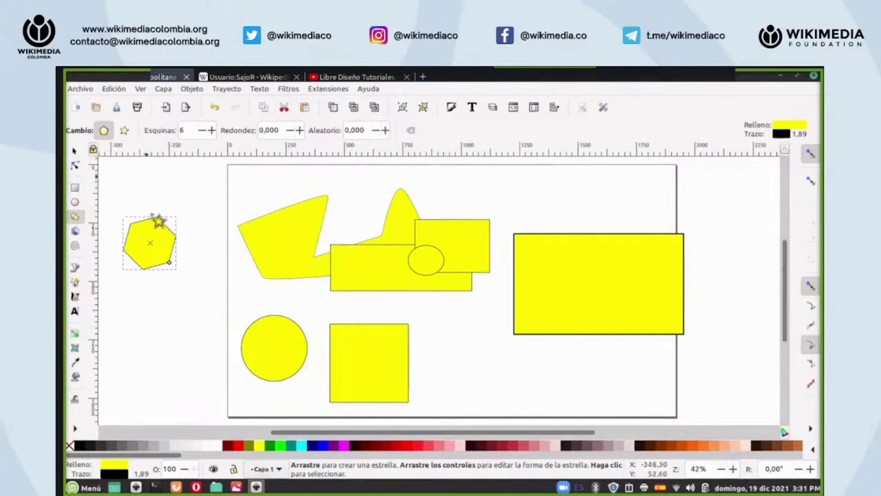
pyautogui.click(124, 130)
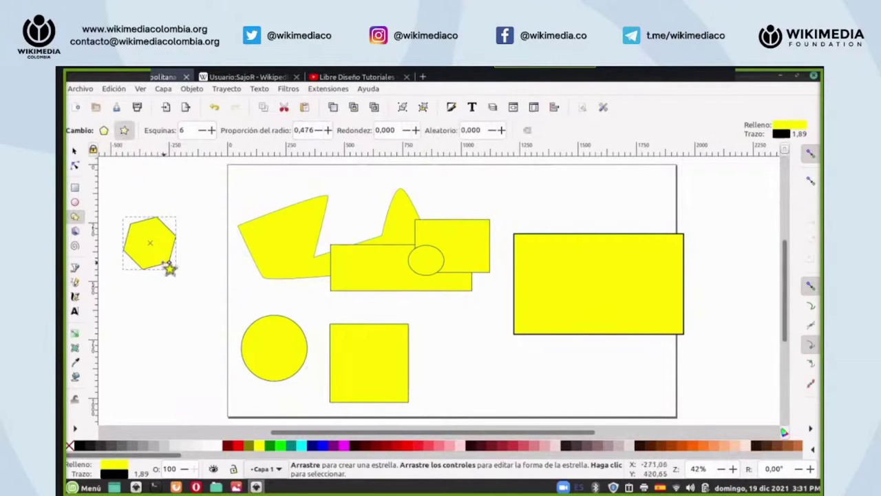
pyautogui.moveTo(169, 262); pyautogui.dragTo(164, 252)
pyautogui.click(75, 152)
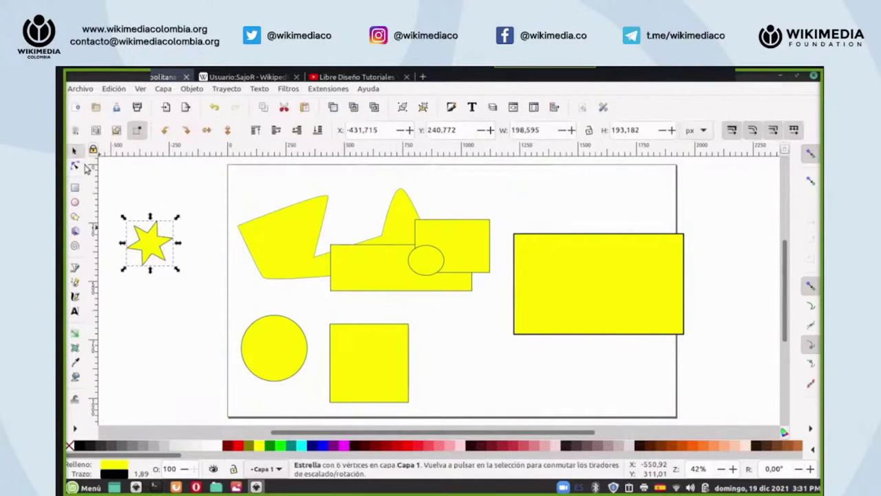
pyautogui.click(150, 243)
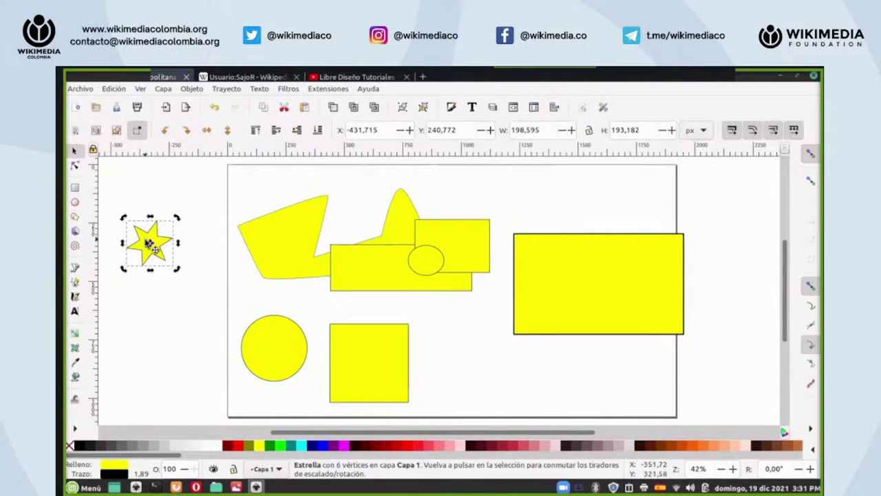
pyautogui.press('Delete')
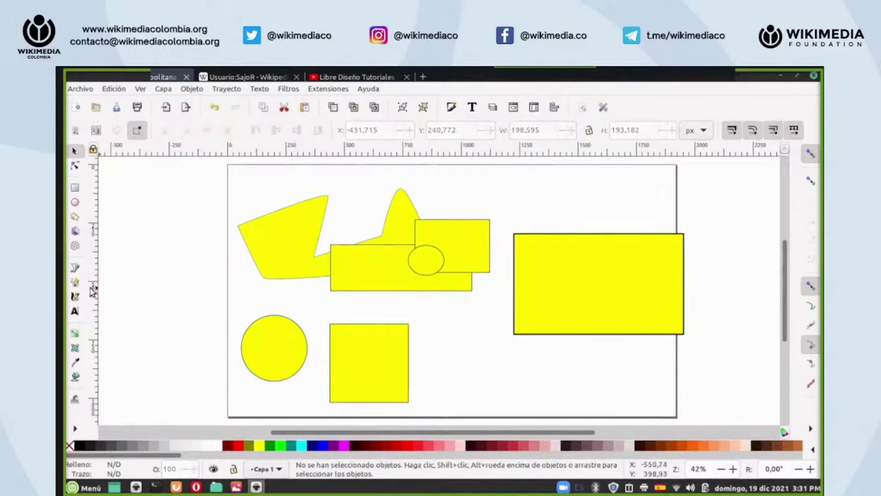
# - Draw a new star, raise it to 14 points, and move it up and right
pyautogui.click(76, 217)
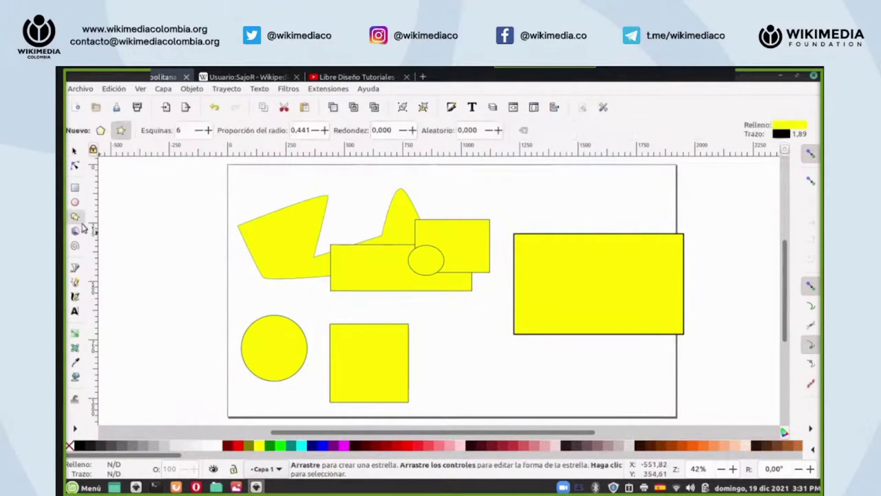
pyautogui.moveTo(164, 257); pyautogui.dragTo(164, 218)
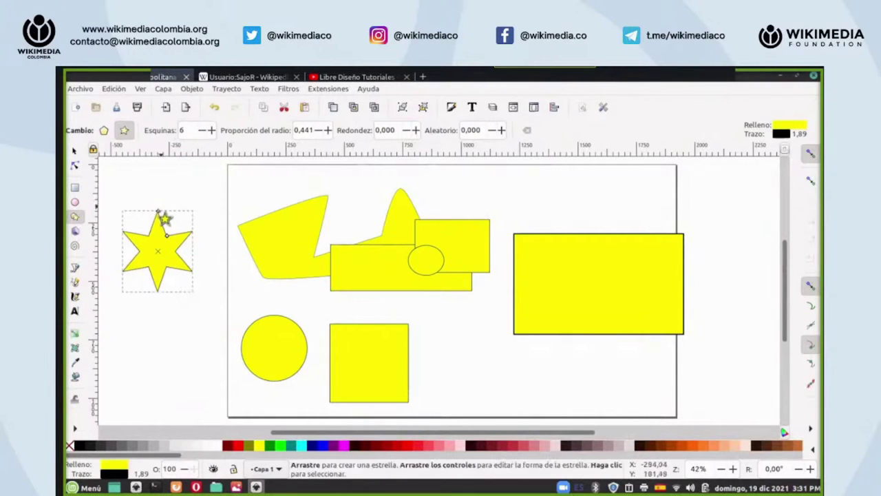
pyautogui.click(211, 131)
pyautogui.click(211, 131)
pyautogui.click(211, 131)
pyautogui.click(211, 131)
pyautogui.click(212, 131)
pyautogui.click(211, 131)
pyautogui.click(211, 131)
pyautogui.click(211, 130)
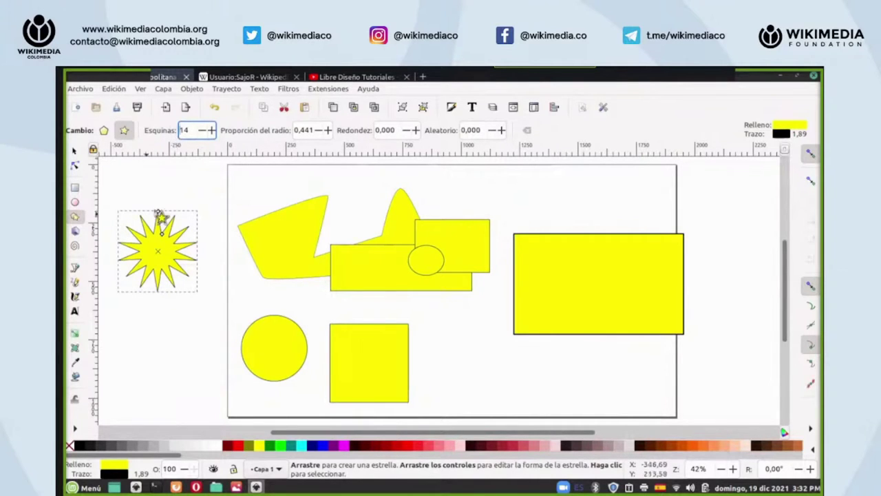
pyautogui.click(75, 151)
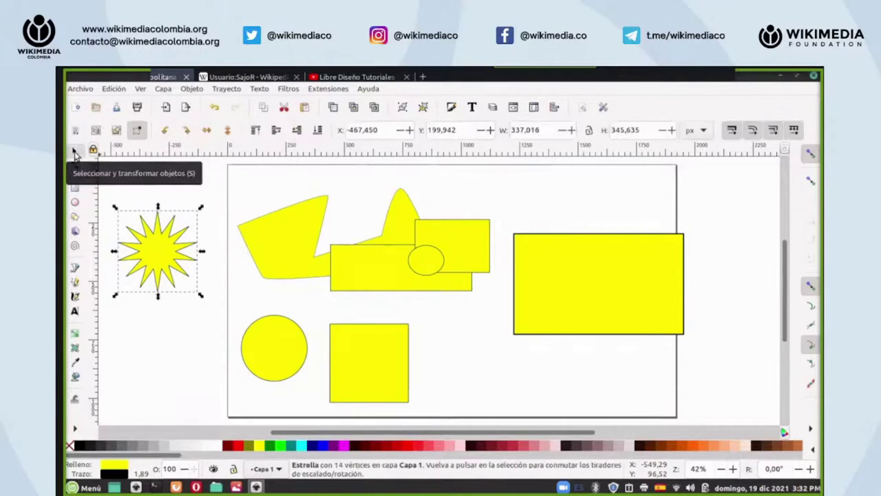
pyautogui.moveTo(149, 246); pyautogui.dragTo(198, 196)
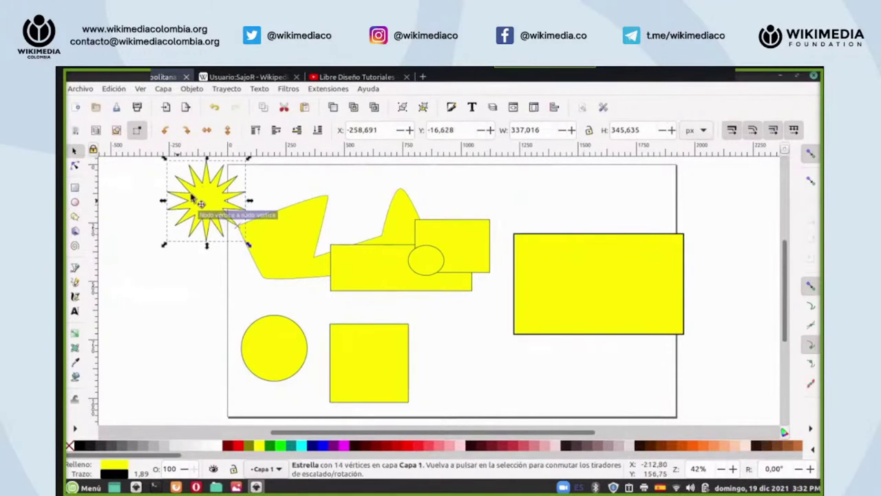
pyautogui.click(75, 217)
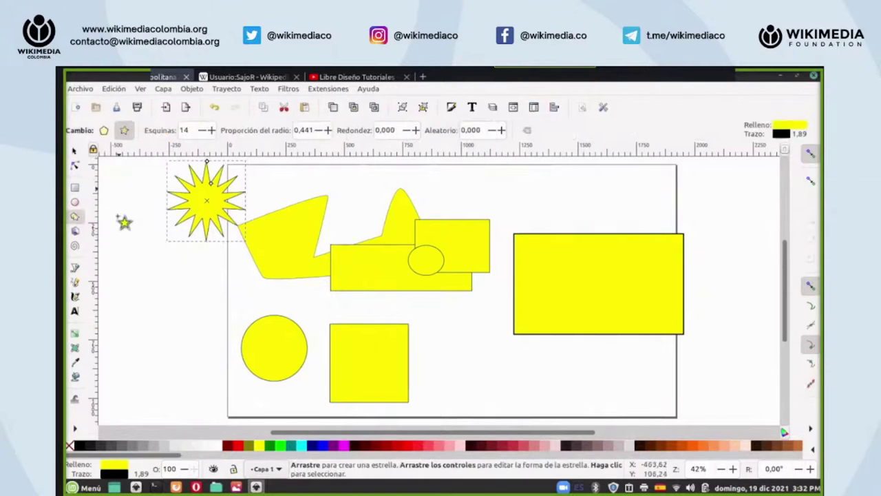
# - Turn the 14-point star into a 14-sided polygon and draw another polygon at lower left
pyautogui.click(104, 132)
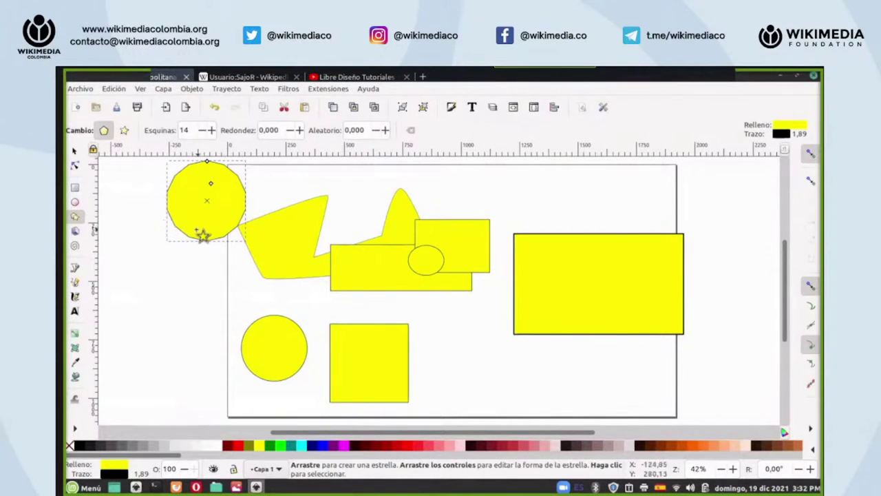
pyautogui.press('ctrl')
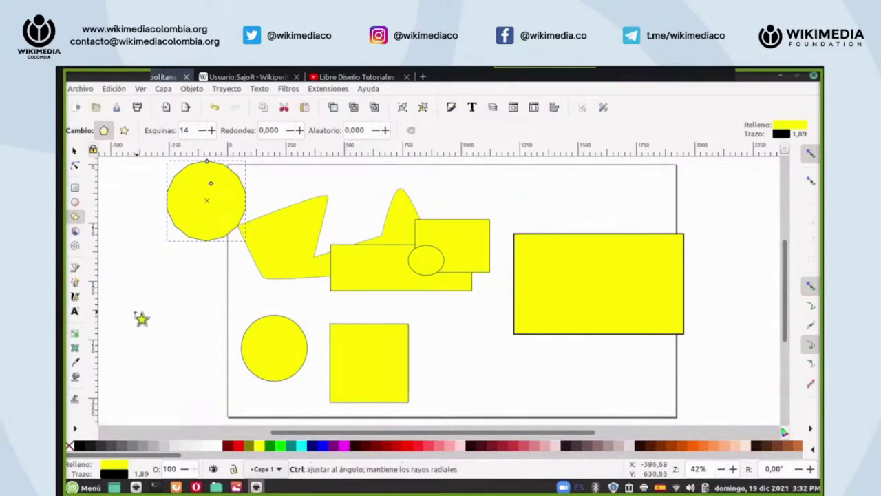
pyautogui.moveTo(148, 345); pyautogui.dragTo(154, 302)
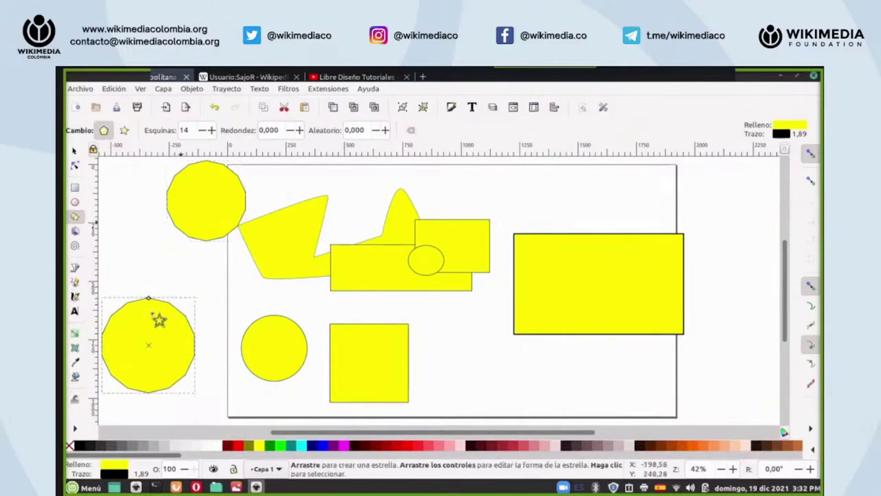
# - Set the new polygon's corners to 8, making an octagon
pyautogui.click(201, 133)
pyautogui.click(201, 133)
pyautogui.click(201, 133)
pyautogui.click(201, 132)
pyautogui.click(201, 133)
pyautogui.click(201, 133)
pyautogui.click(201, 133)
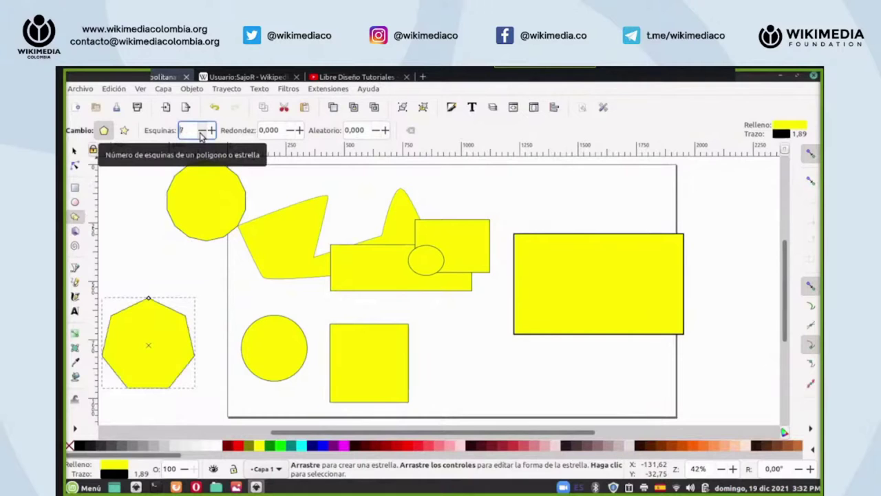
pyautogui.click(201, 133)
pyautogui.click(202, 133)
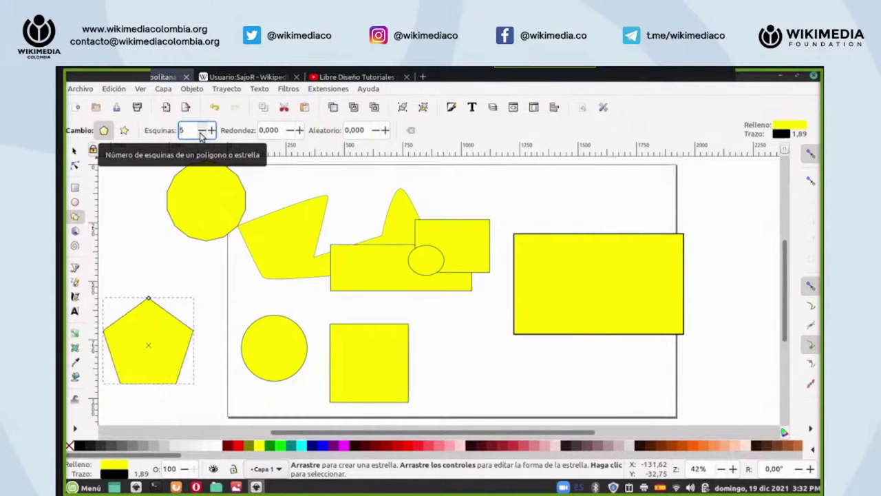
pyautogui.click(212, 130)
pyautogui.click(212, 130)
pyautogui.click(211, 130)
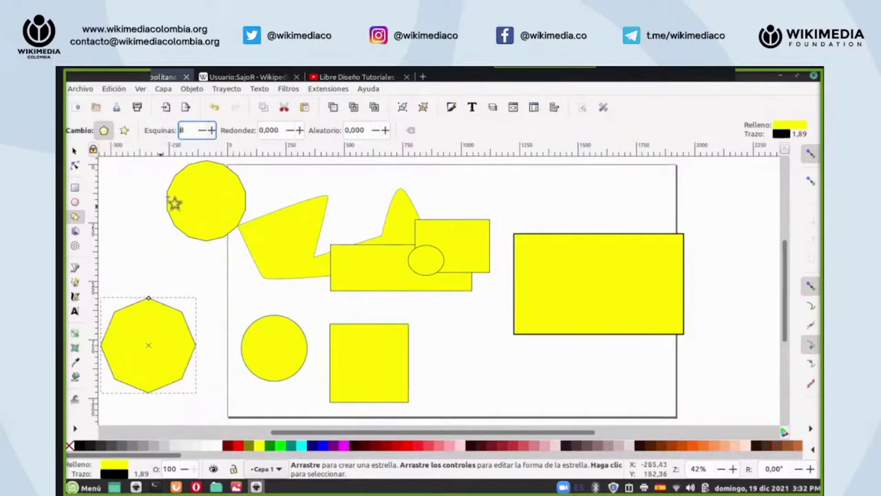
# - Draw a three-turn spiral below the left side of the page
pyautogui.click(75, 247)
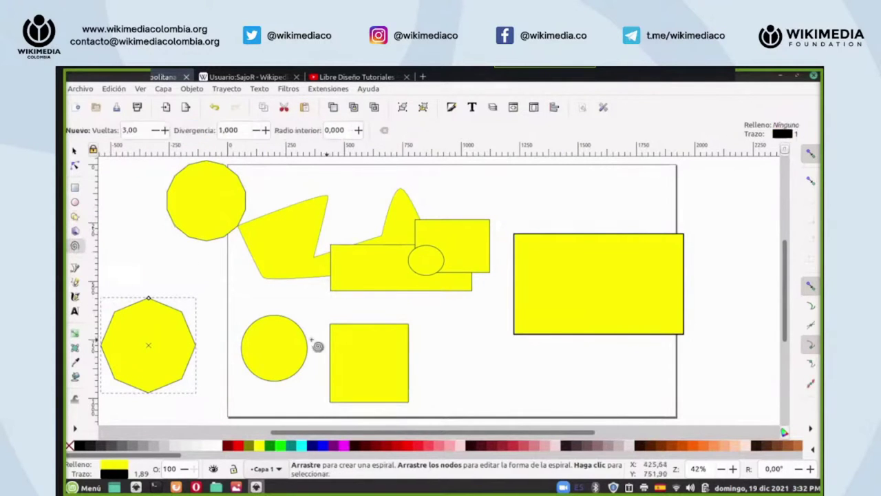
pyautogui.scroll(-3, 446, 330)
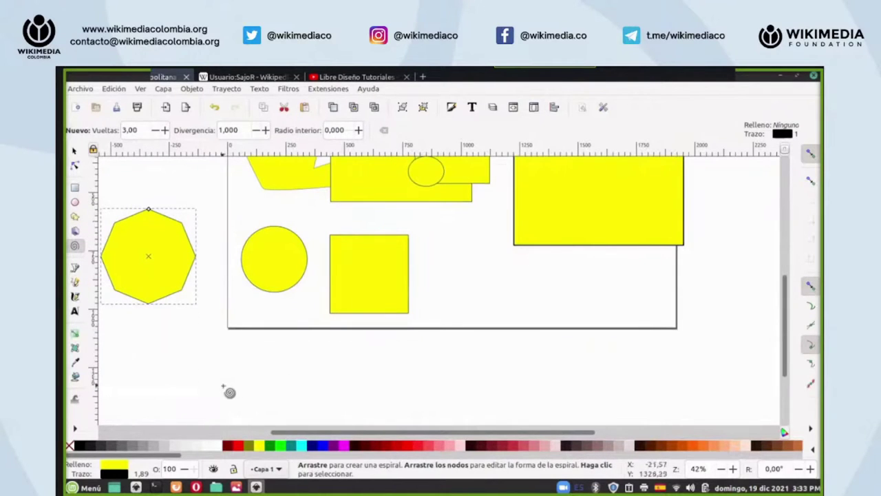
pyautogui.moveTo(192, 383); pyautogui.dragTo(195, 332)
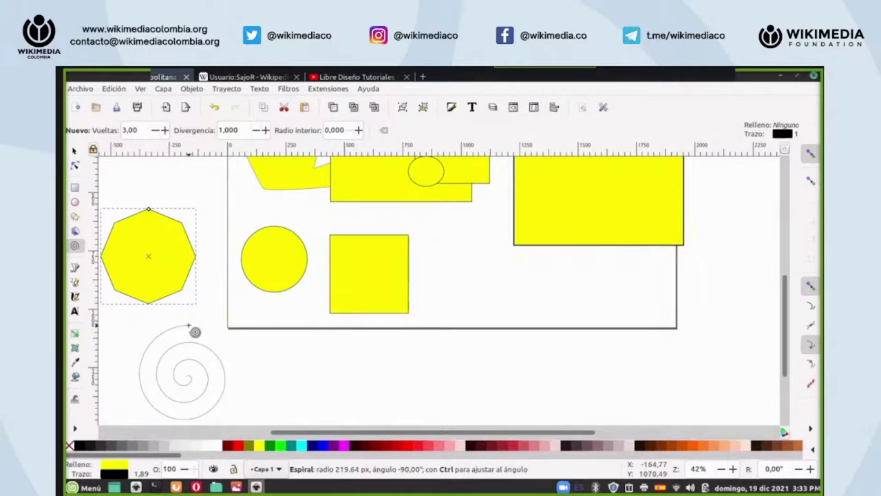
pyautogui.moveTo(195, 331); pyautogui.dragTo(195, 334)
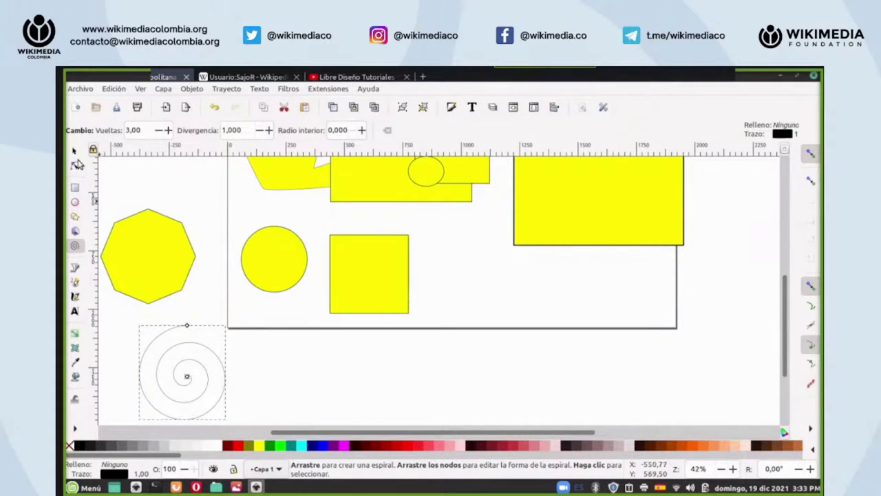
# - Flip a copy horizontally, place it to the right, and move both spirals down
pyautogui.click(74, 151)
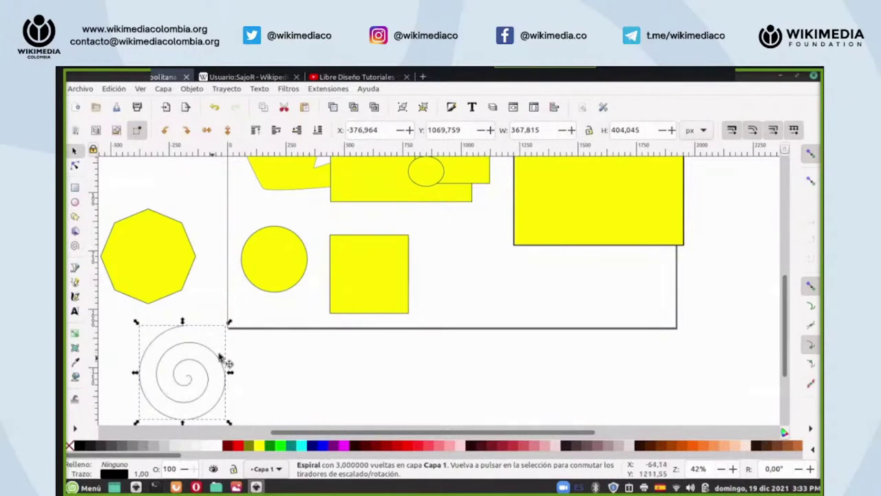
pyautogui.click(210, 130)
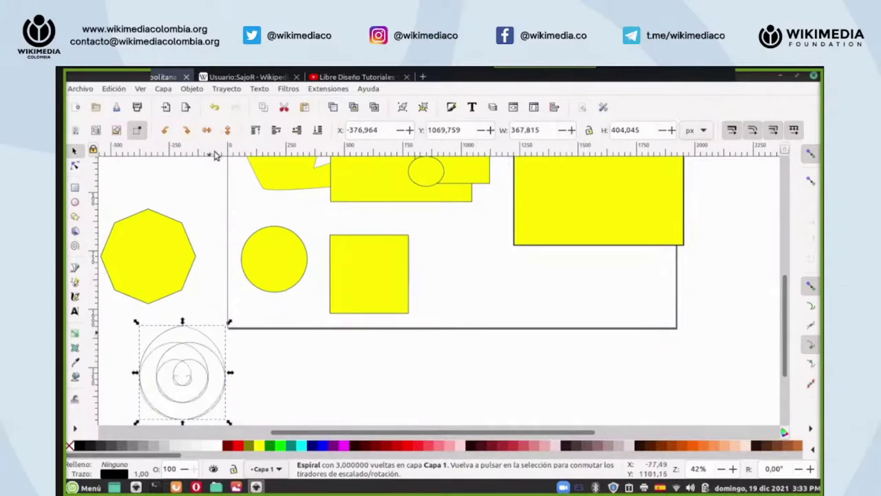
pyautogui.moveTo(210, 341); pyautogui.dragTo(396, 360)
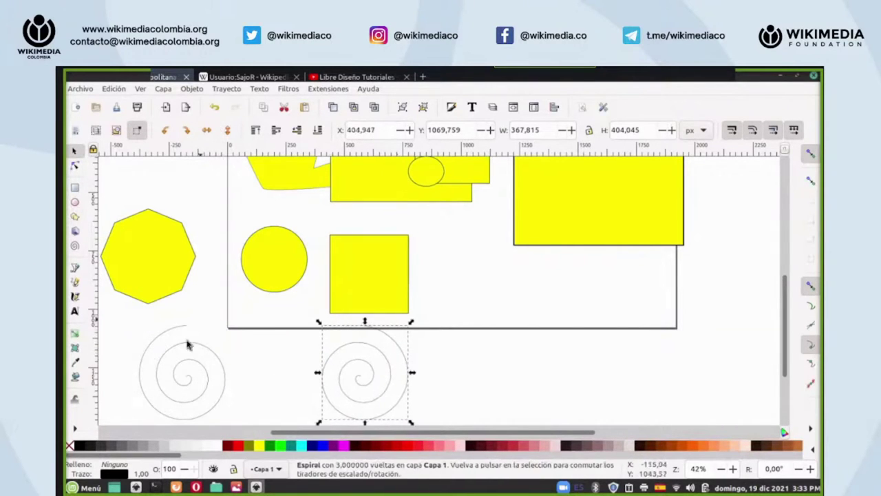
pyautogui.scroll(-2, 206, 327)
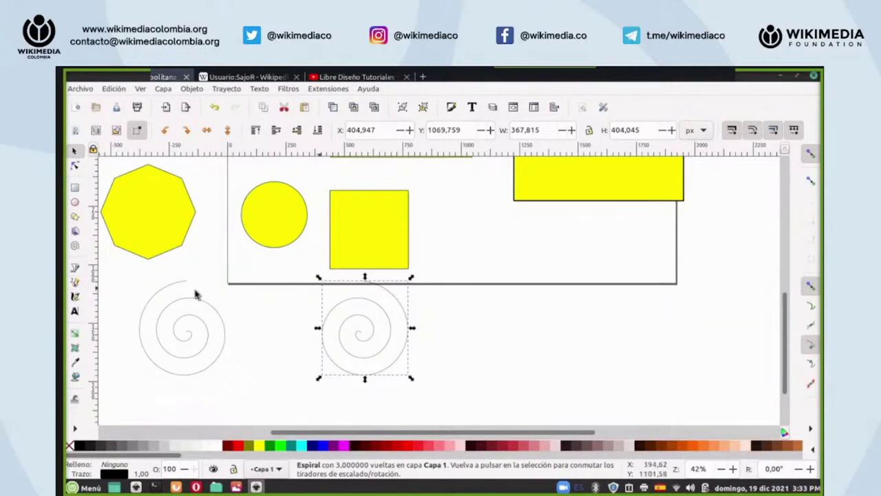
pyautogui.click(222, 322)
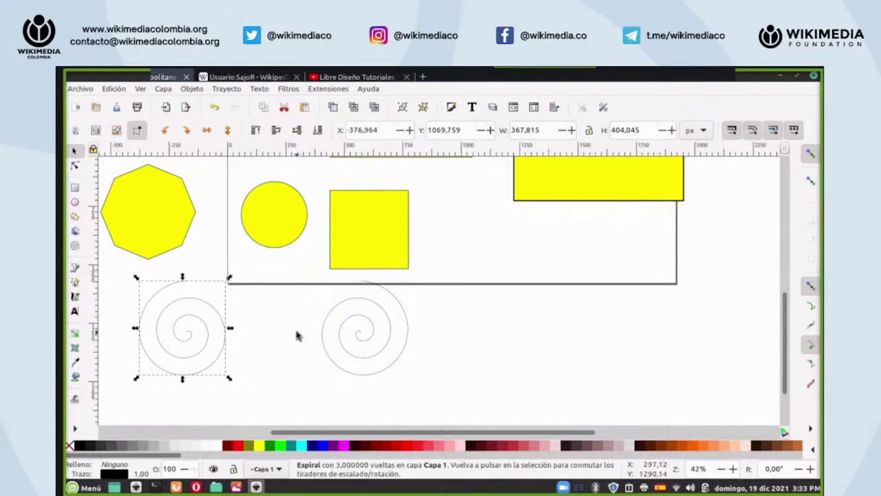
pyautogui.keyDown('shift'); pyautogui.click(323, 332); pyautogui.keyUp('shift')
pyautogui.moveTo(323, 332); pyautogui.dragTo(326, 375)
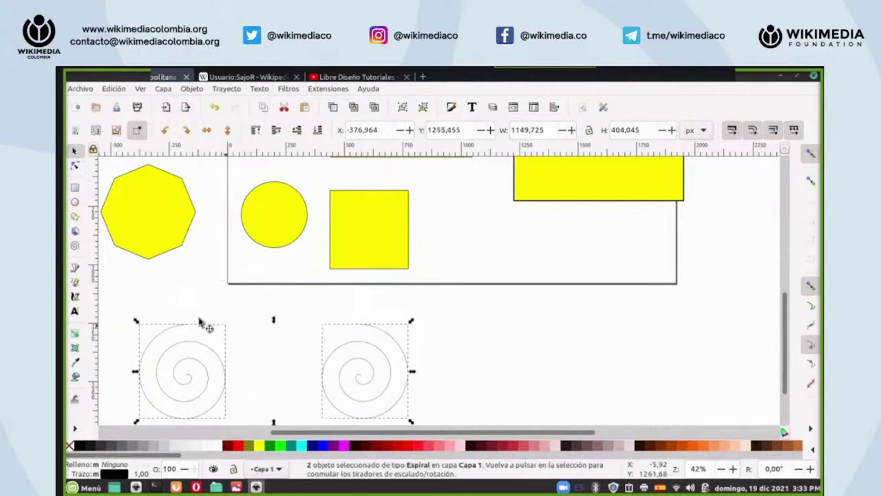
# - Draw a straight Pencil line from the left spiral's outer end to the right spiral's
pyautogui.click(76, 285)
pyautogui.click(187, 323)
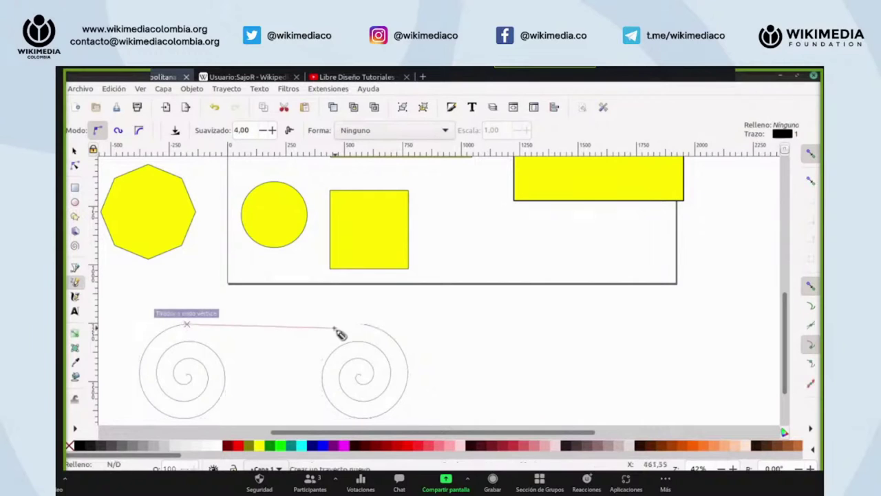
pyautogui.click(361, 323)
pyautogui.scroll(-2, 215, 262)
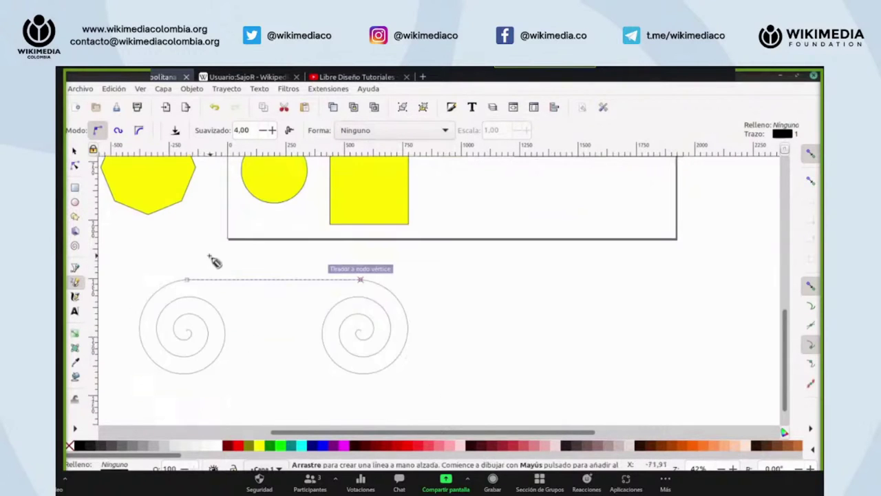
pyautogui.scroll(2, 447, 299)
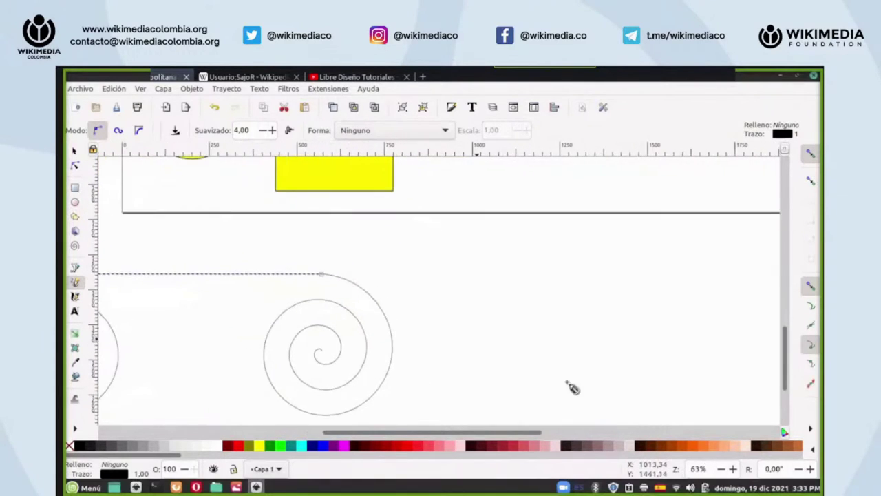
pyautogui.scroll(-2, 572, 388)
pyautogui.moveTo(457, 432); pyautogui.dragTo(381, 423)
pyautogui.scroll(3, 261, 289)
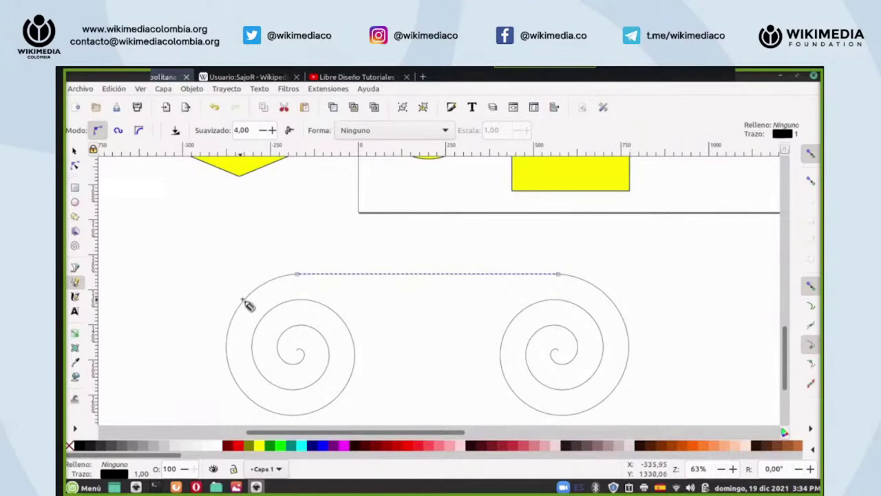
# - Select the left spiral and raise its Turns value from 3 to 5
pyautogui.click(75, 246)
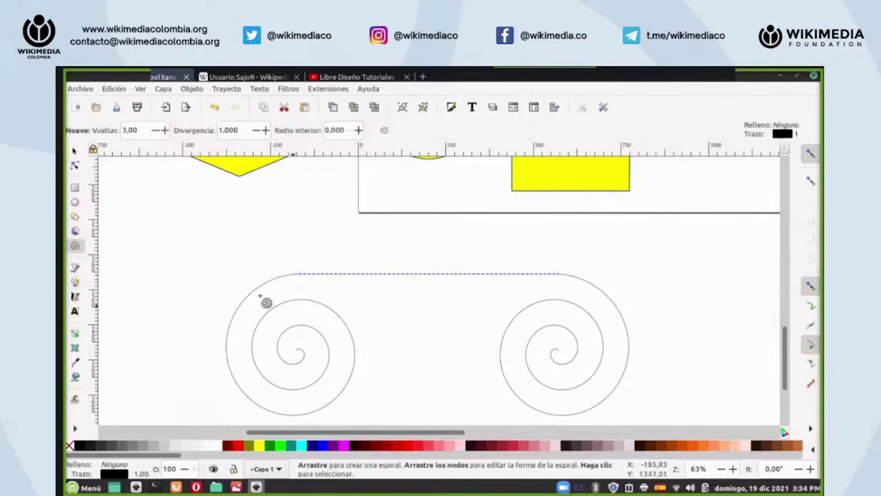
pyautogui.click(276, 280)
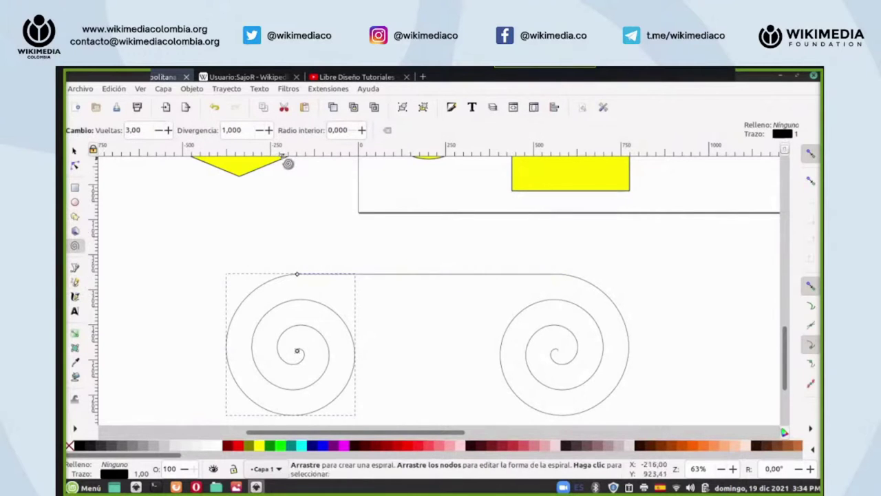
pyautogui.click(168, 130)
pyautogui.click(168, 130)
pyautogui.click(168, 130)
pyautogui.click(168, 130)
pyautogui.click(168, 130)
pyautogui.click(168, 130)
pyautogui.click(168, 130)
pyautogui.click(168, 130)
pyautogui.click(168, 131)
pyautogui.click(168, 130)
pyautogui.click(168, 130)
pyautogui.click(168, 130)
pyautogui.click(168, 130)
pyautogui.click(168, 130)
pyautogui.click(168, 130)
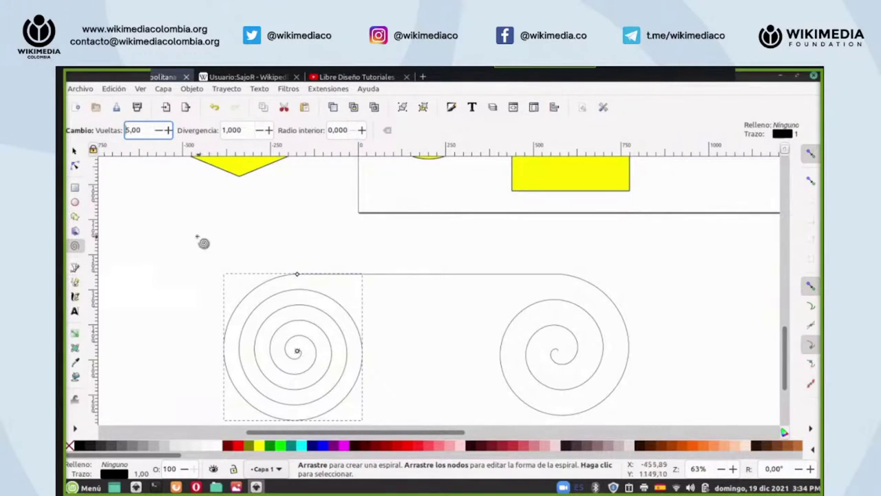
# - Rubber-band select the spirals and joining line, then clear the selection
pyautogui.press('s')
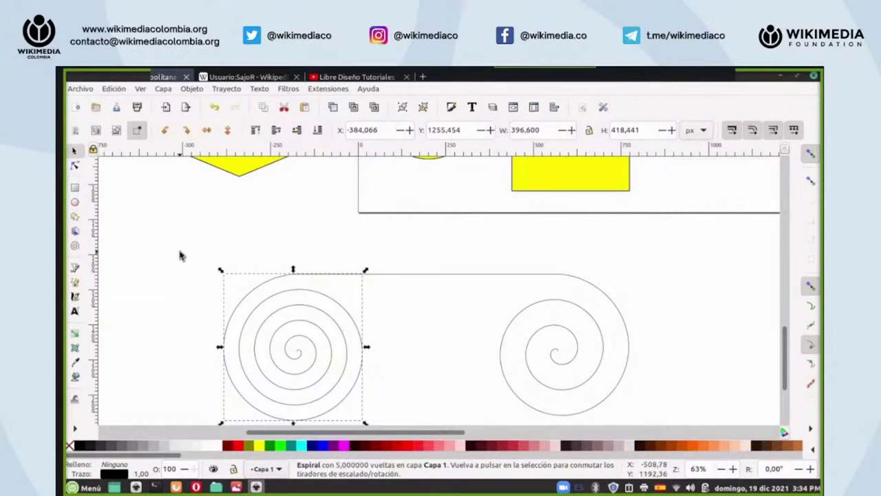
pyautogui.click(185, 251)
pyautogui.moveTo(188, 241); pyautogui.dragTo(671, 394)
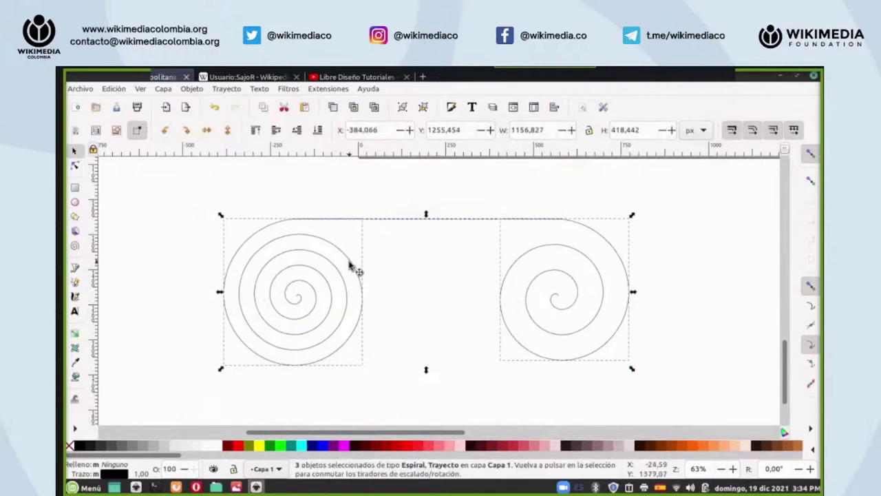
pyautogui.click(276, 197)
pyautogui.scroll(10, 296, 270)
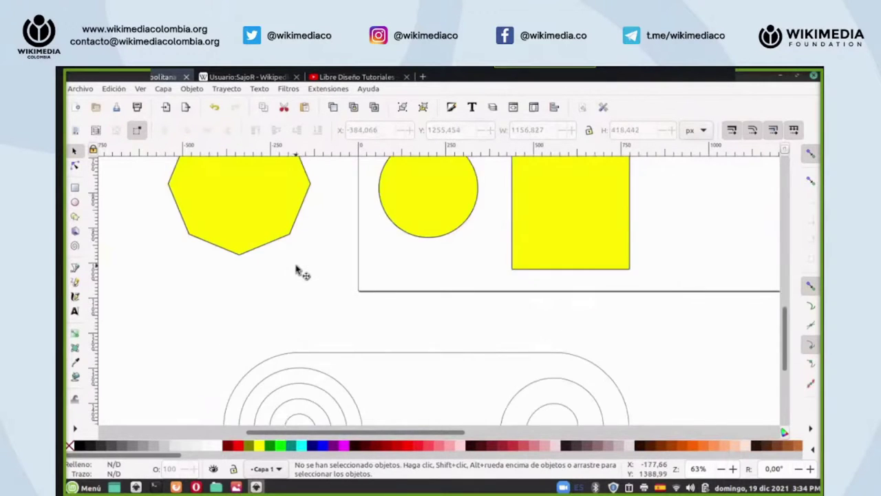
pyautogui.scroll(-3, 298, 270)
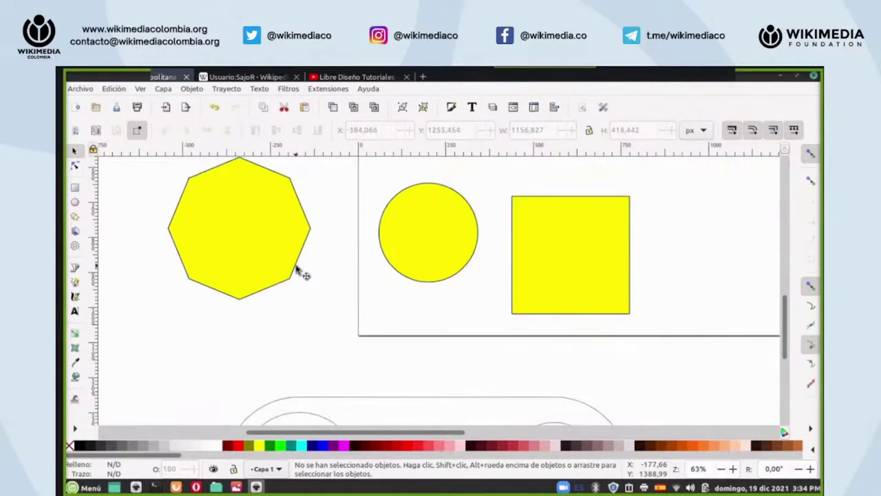
pyautogui.scroll(-6, 298, 270)
pyautogui.moveTo(184, 188); pyautogui.dragTo(646, 406)
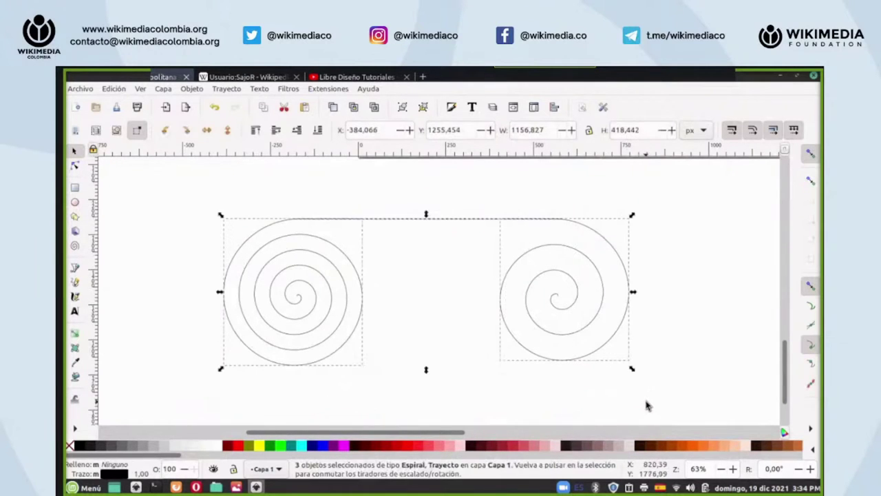
pyautogui.click(693, 289)
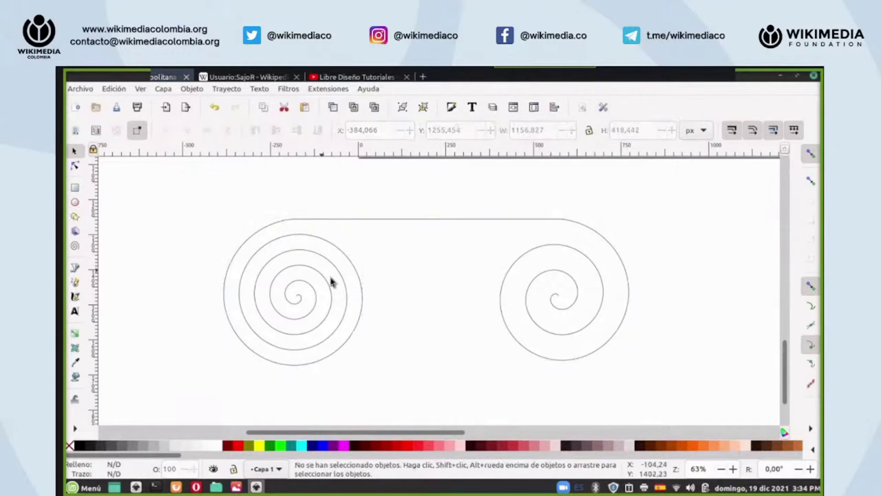
# - Shift-select the left spiral, the connecting line and the right spiral together
pyautogui.click(280, 241)
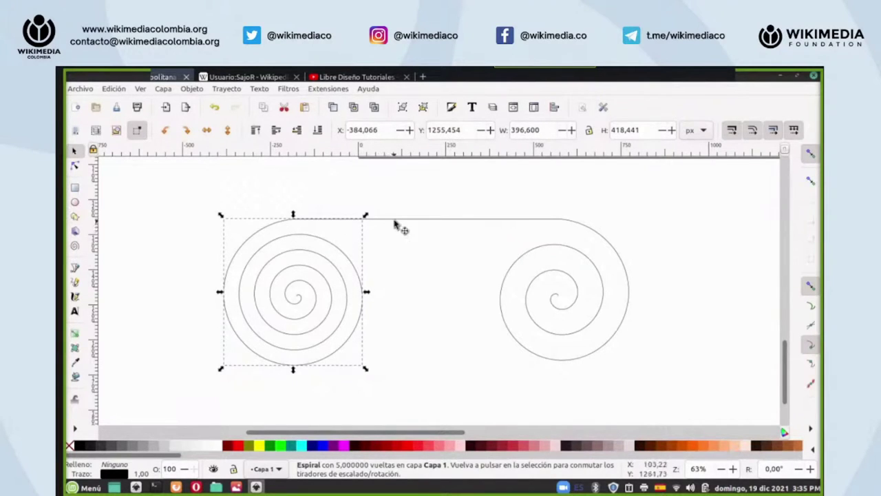
pyautogui.press('shift')
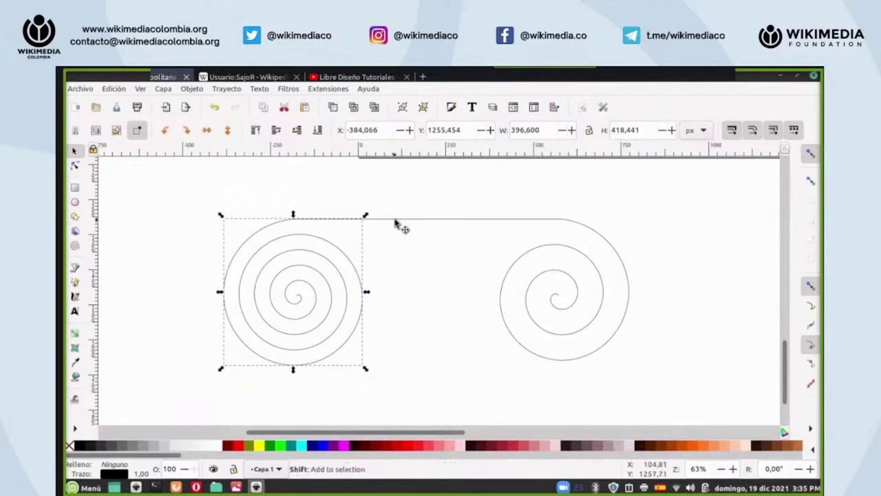
pyautogui.keyDown('shift'); pyautogui.click(396, 222); pyautogui.keyUp('shift')
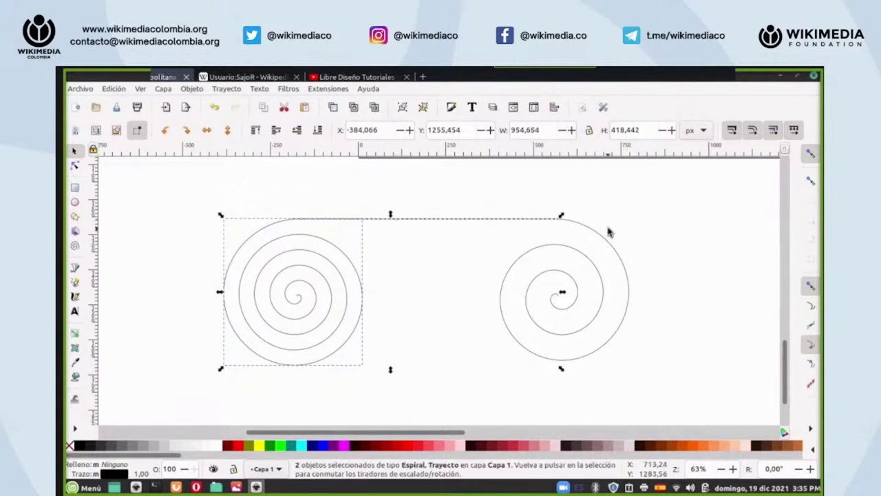
pyautogui.keyDown('shift'); pyautogui.click(601, 236); pyautogui.keyUp('shift')
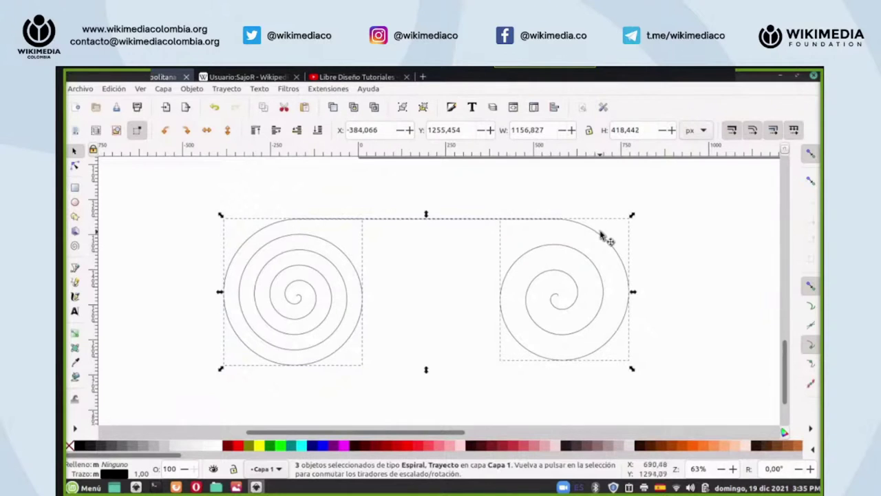
pyautogui.scroll(8, 570, 282)
pyautogui.scroll(2, 571, 281)
pyautogui.scroll(-2, 621, 308)
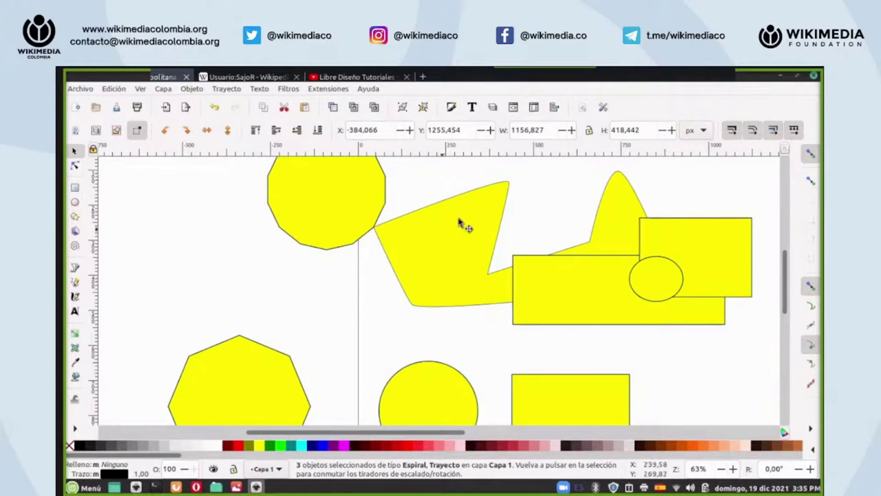
# - Add the ellipse and large rectangle to the selection and reposition the cluster
pyautogui.keyDown('shift'); pyautogui.click(663, 288); pyautogui.keyUp('shift')
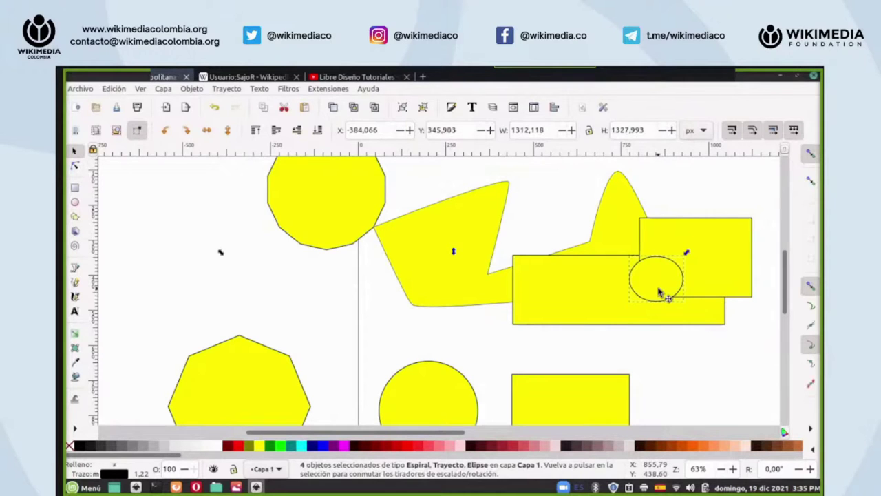
pyautogui.keyDown('shift'); pyautogui.click(599, 283); pyautogui.keyUp('shift')
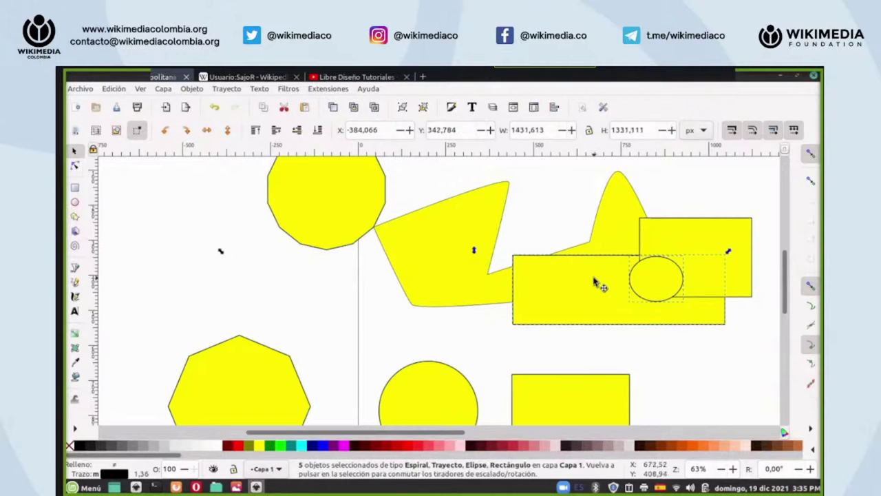
pyautogui.scroll(-5, 599, 284)
pyautogui.moveTo(597, 366); pyautogui.dragTo(605, 428)
pyautogui.scroll(-1, 698, 470)
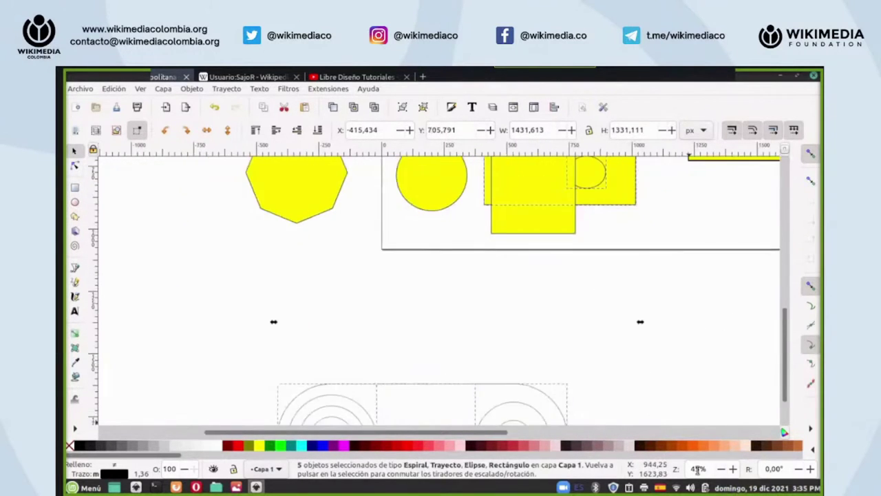
pyautogui.scroll(-1, 698, 470)
pyautogui.moveTo(553, 213); pyautogui.dragTo(589, 185)
# - Deselect, then rubber-band select the spirals and their line and delete them
pyautogui.click(610, 309)
pyautogui.moveTo(599, 288); pyautogui.dragTo(291, 395)
pyautogui.press('Delete')
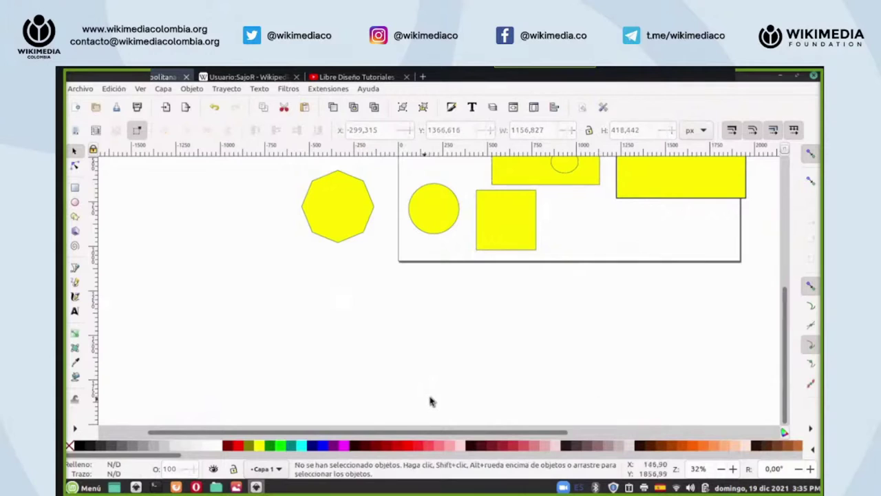
# - Draw an open four-point, three-segment zigzag with the Bézier pen, left to right
pyautogui.click(76, 268)
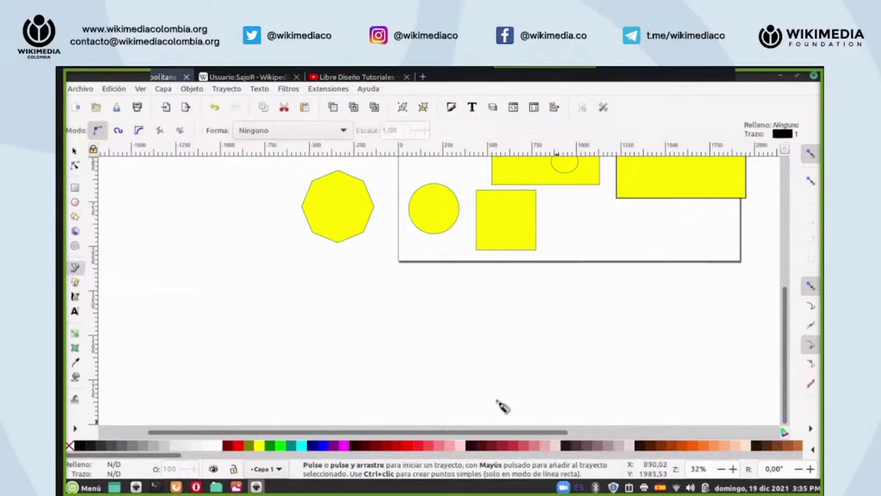
pyautogui.scroll(3, 697, 470)
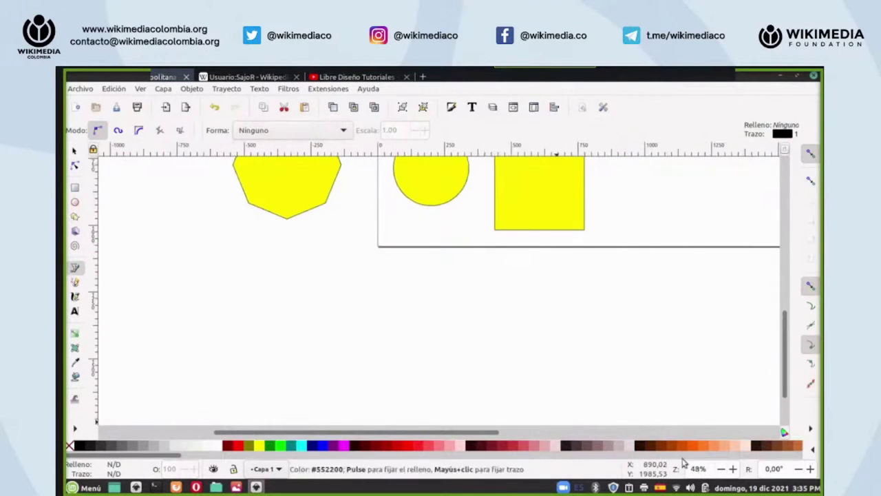
pyautogui.scroll(-2, 350, 289)
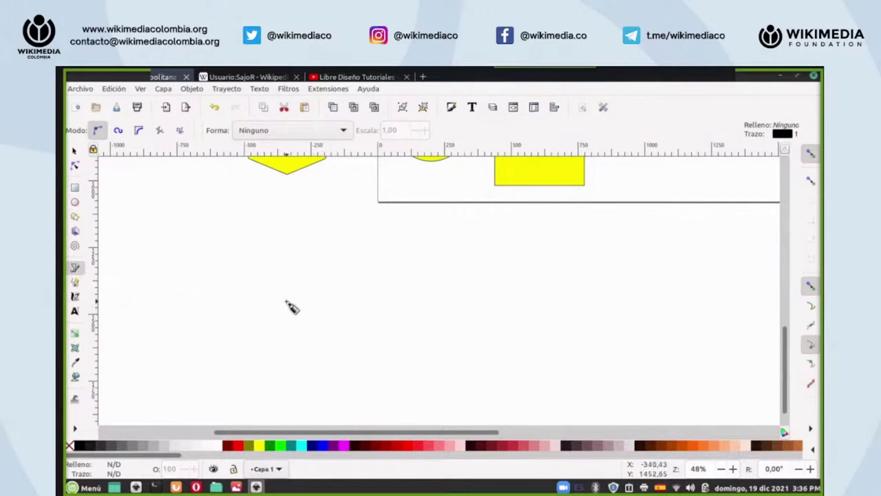
pyautogui.click(287, 301)
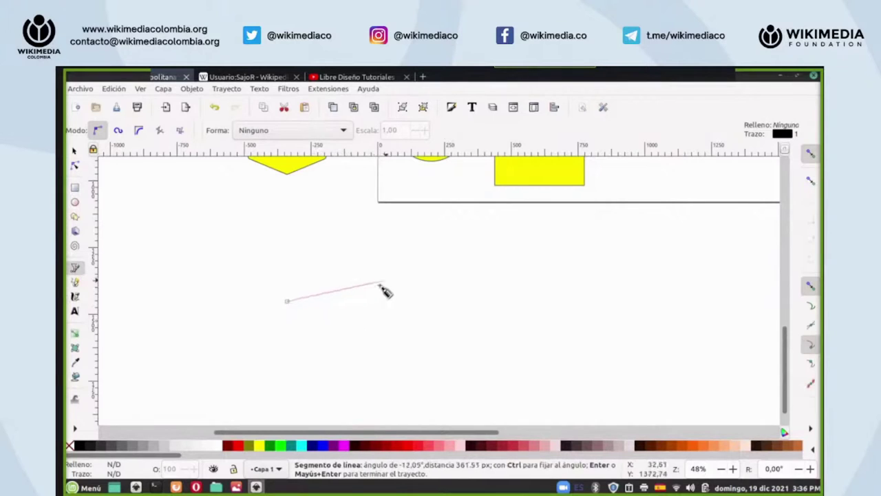
pyautogui.click(428, 247)
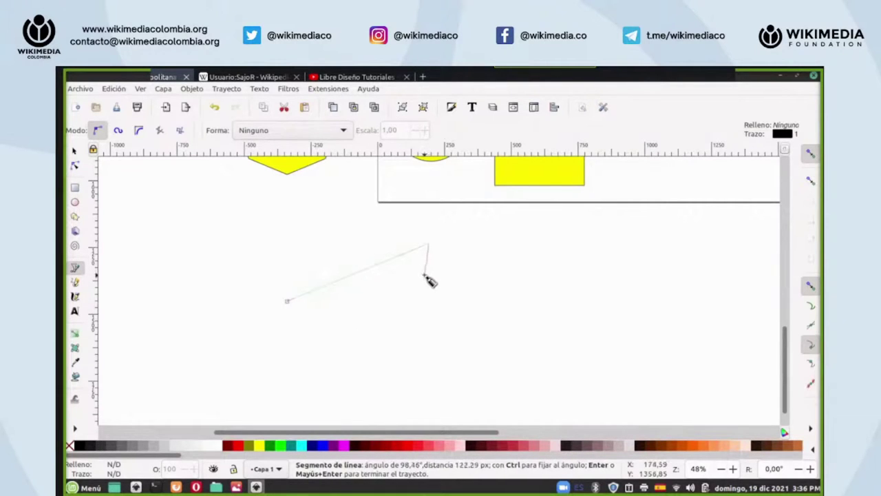
pyautogui.click(412, 316)
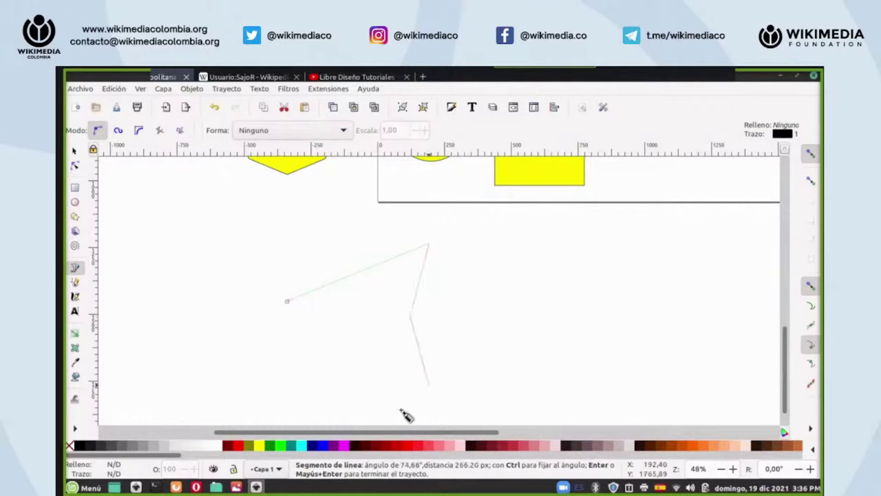
pyautogui.click(528, 291)
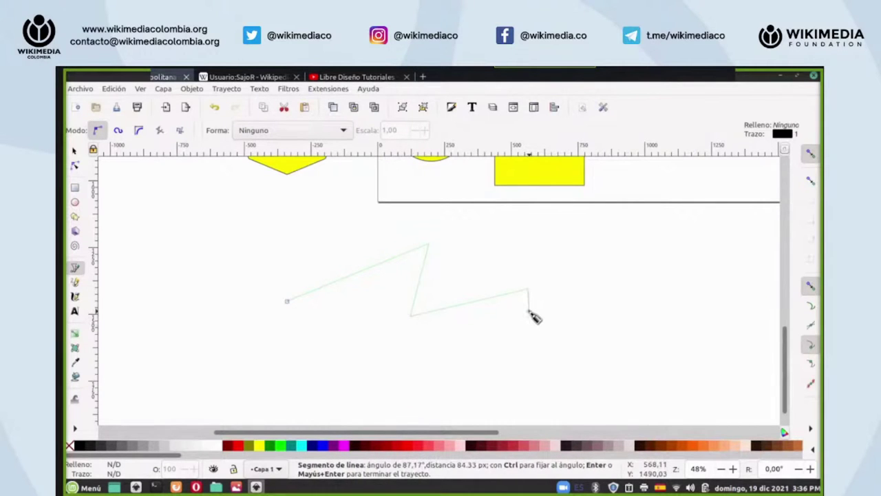
pyautogui.press('Return')
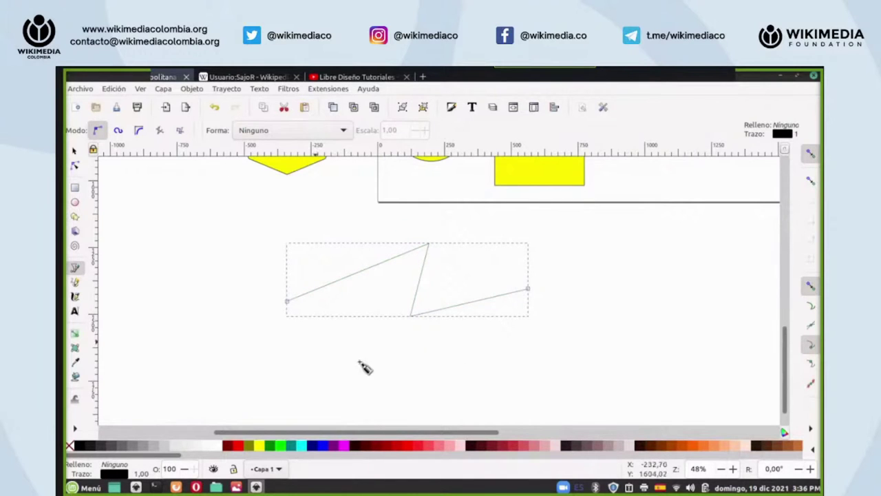
pyautogui.scroll(-3, 338, 354)
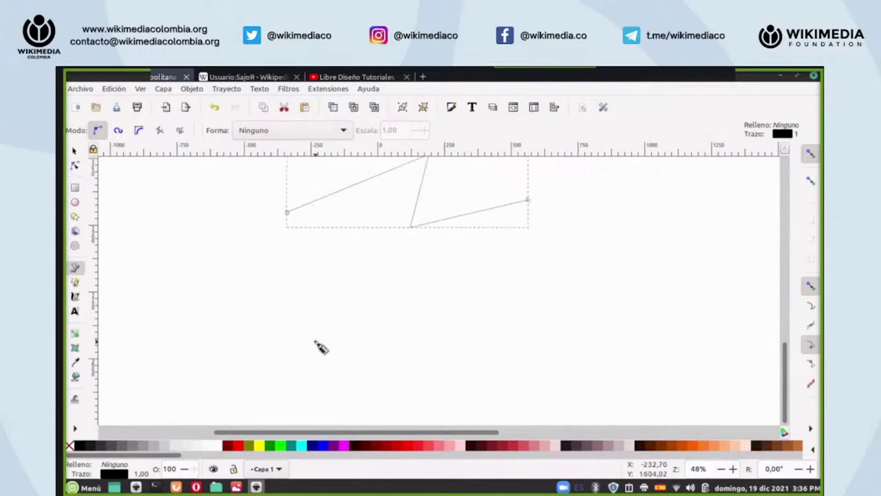
# - Draw an S-shaped Bézier curve below the zigzag by dragging handles at each node
pyautogui.click(278, 301)
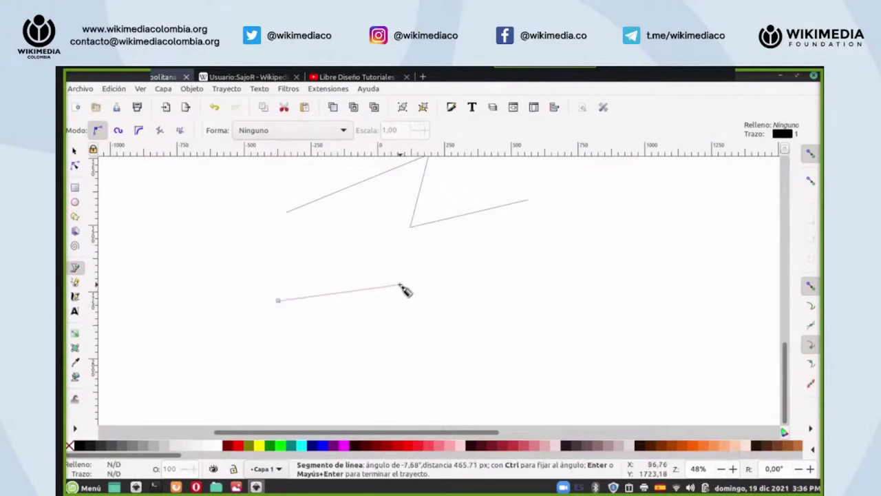
pyautogui.moveTo(402, 286); pyautogui.dragTo(457, 316)
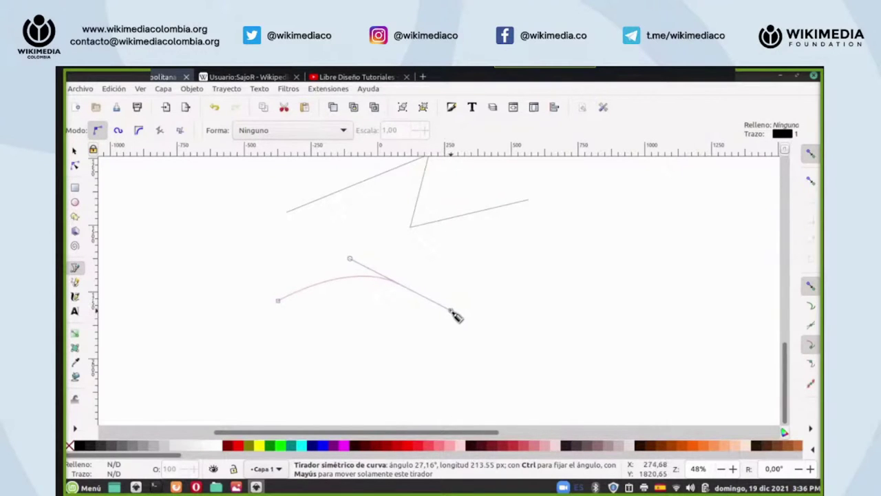
pyautogui.moveTo(457, 316); pyautogui.dragTo(406, 352)
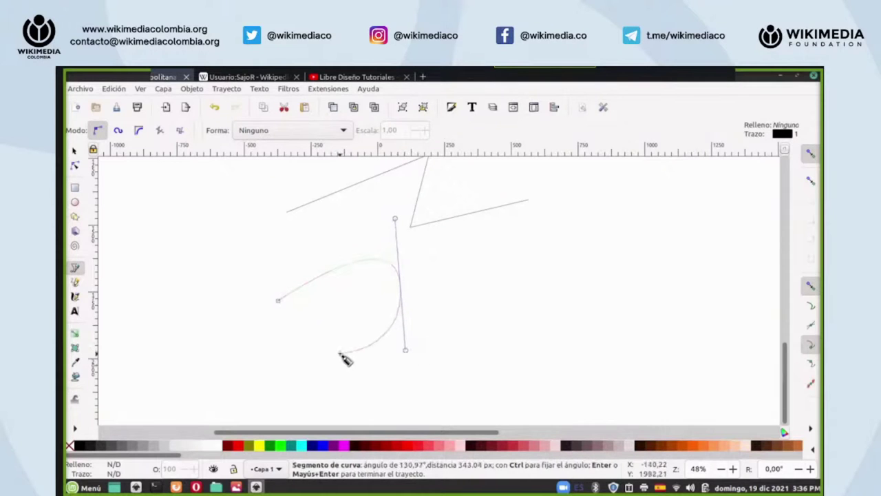
pyautogui.moveTo(333, 344); pyautogui.dragTo(292, 345)
pyautogui.moveTo(252, 368); pyautogui.dragTo(254, 407)
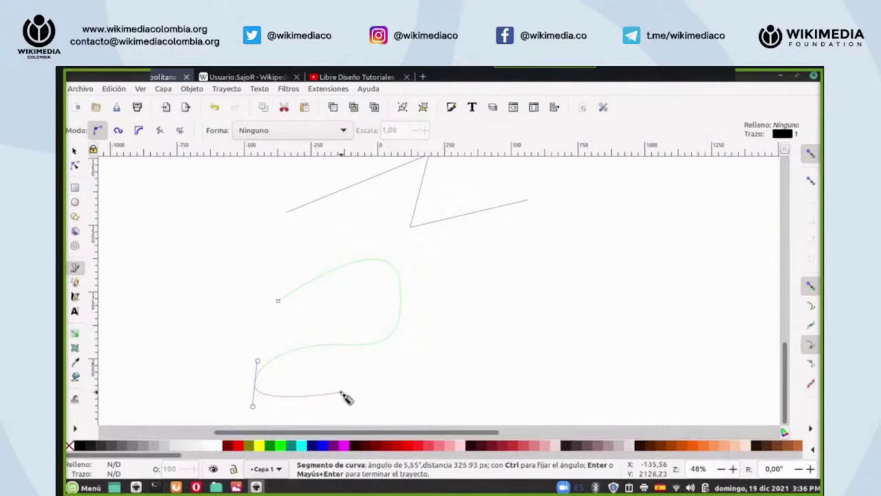
pyautogui.press('Return')
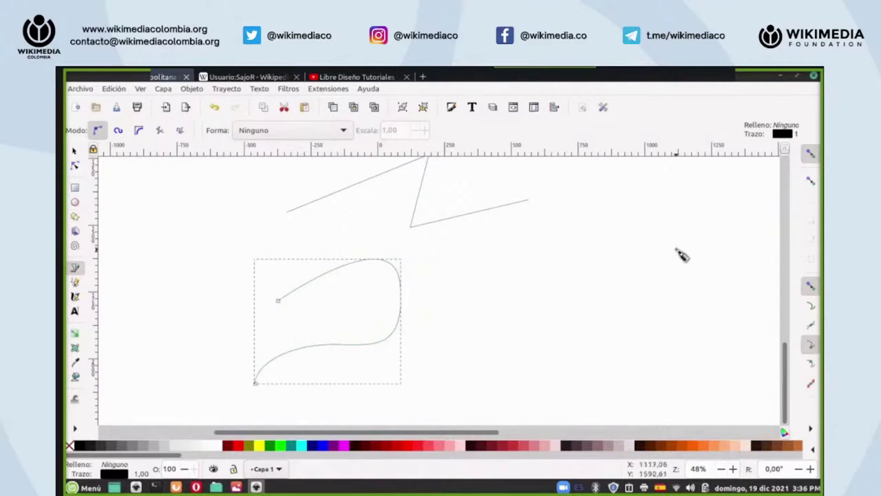
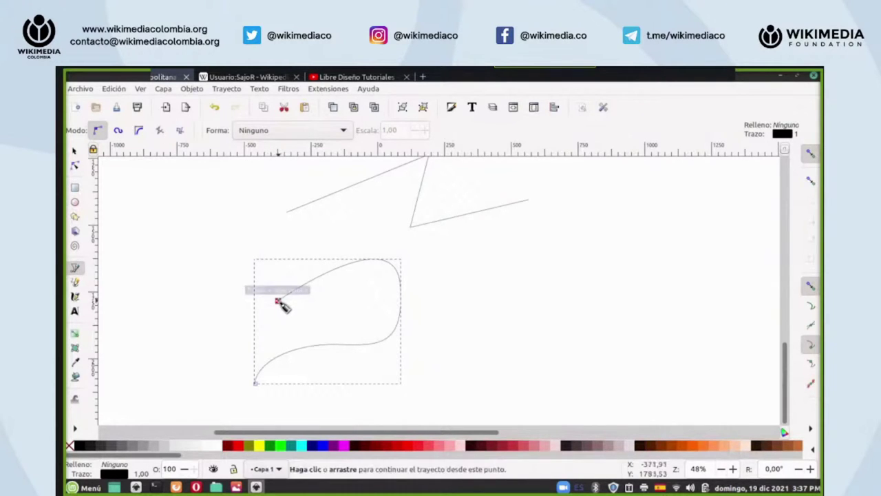
# - Close the leaf-shaped Bezier curve by joining its end node back to its start node, then switch to the Node tool
pyautogui.click(278, 301)
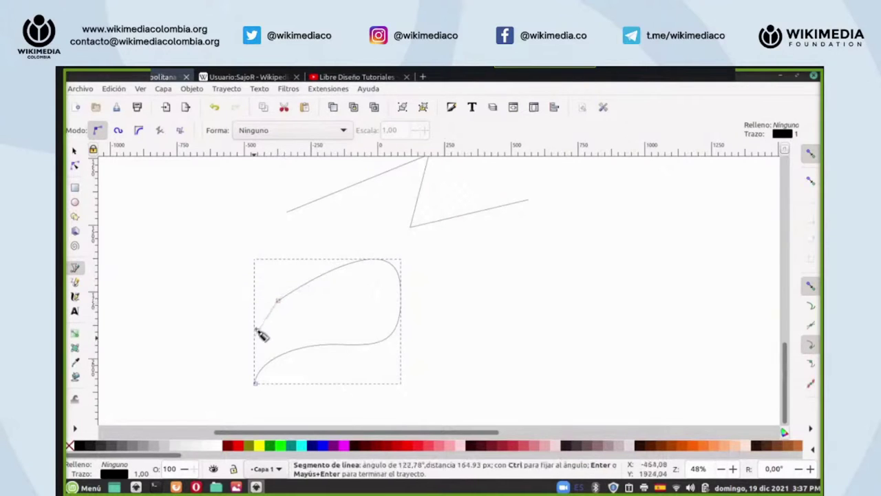
pyautogui.click(255, 383)
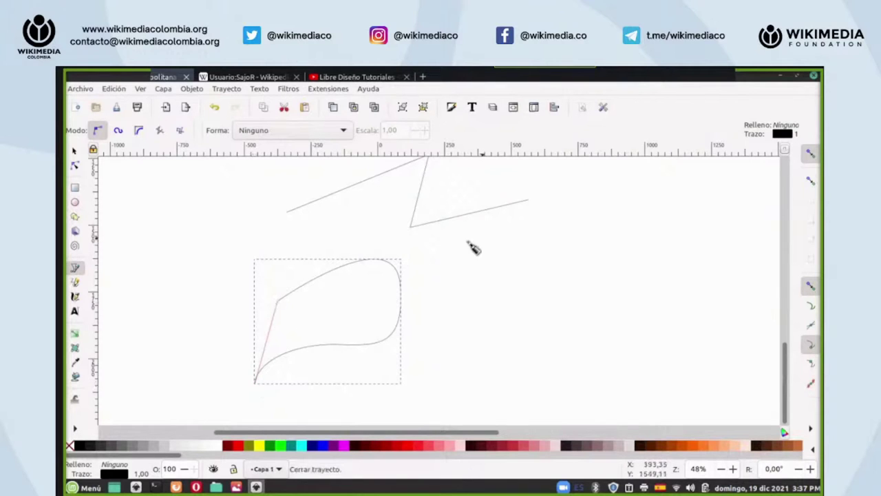
pyautogui.click(75, 165)
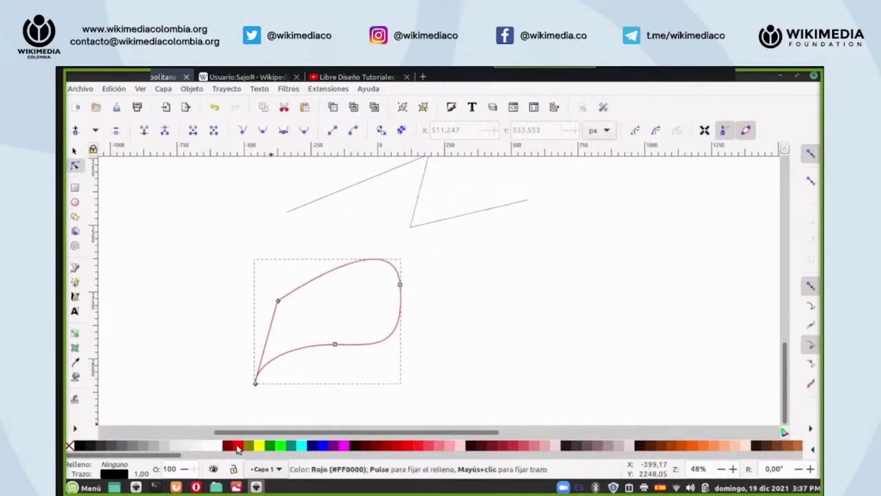
# - Fill the closed leaf shape bright green instead of red, and go back to the Bezier pen
pyautogui.click(236, 447)
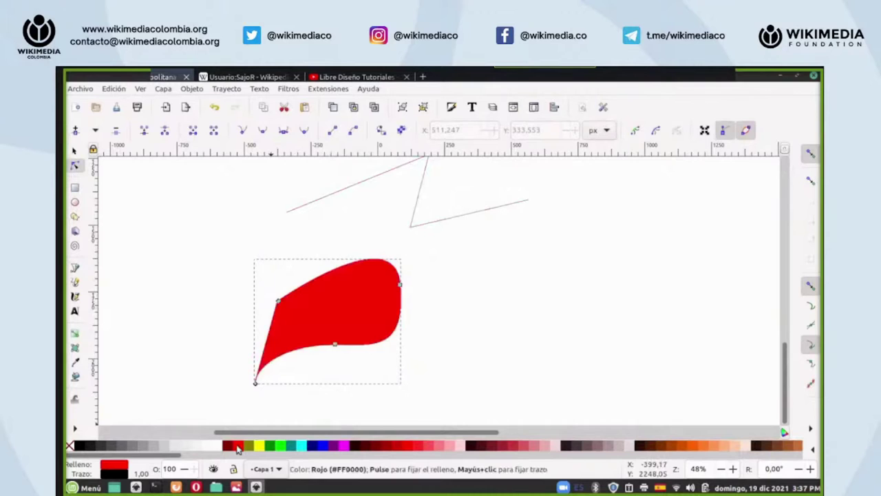
pyautogui.click(280, 446)
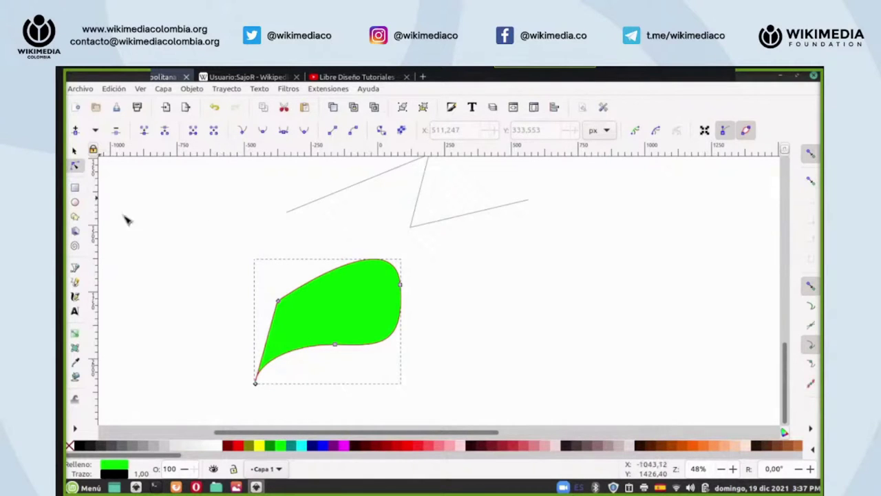
pyautogui.click(75, 267)
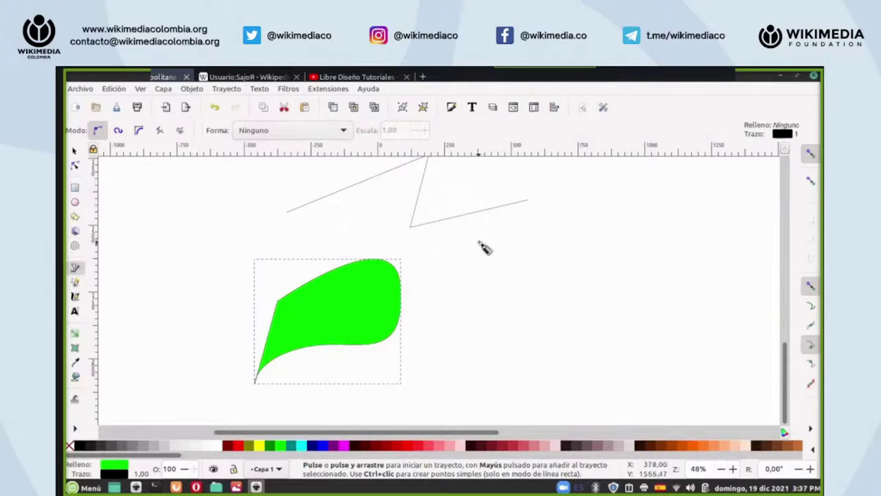
# - Set the pen's Forma option to Triángulo dentro and start a new curve right of the green leaf
pyautogui.click(344, 131)
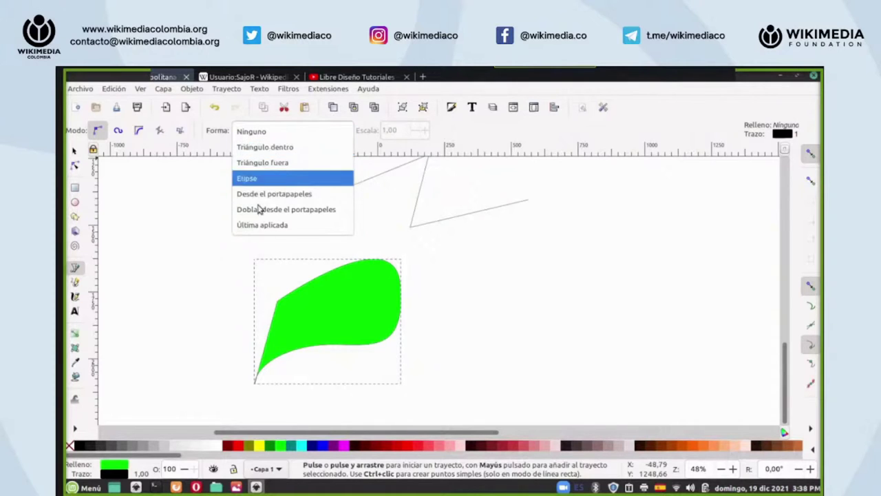
pyautogui.click(265, 149)
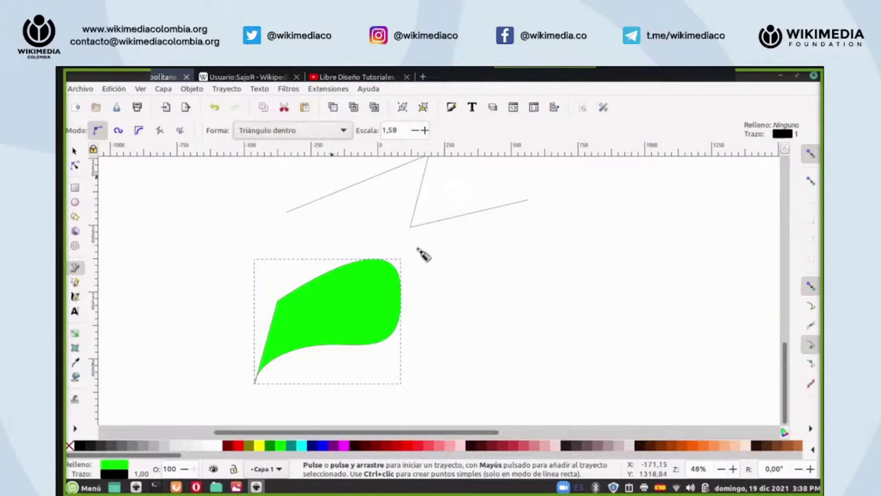
pyautogui.click(259, 133)
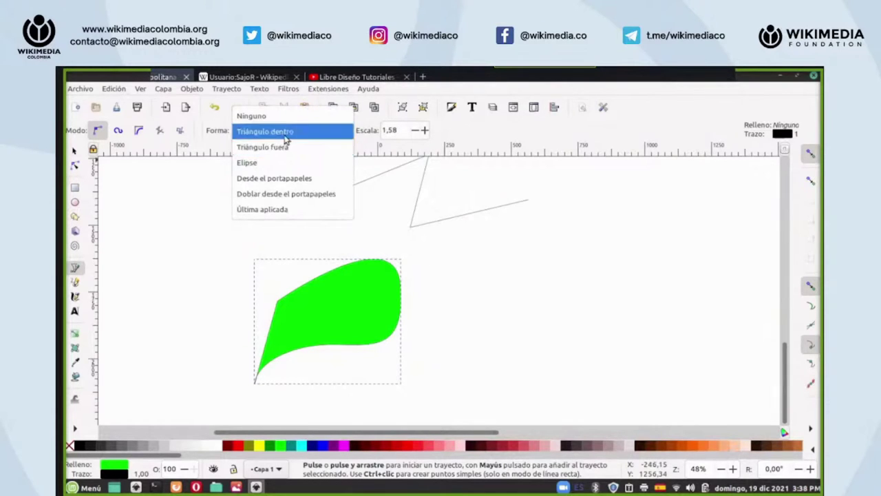
pyautogui.click(286, 131)
pyautogui.moveTo(485, 303); pyautogui.dragTo(638, 301)
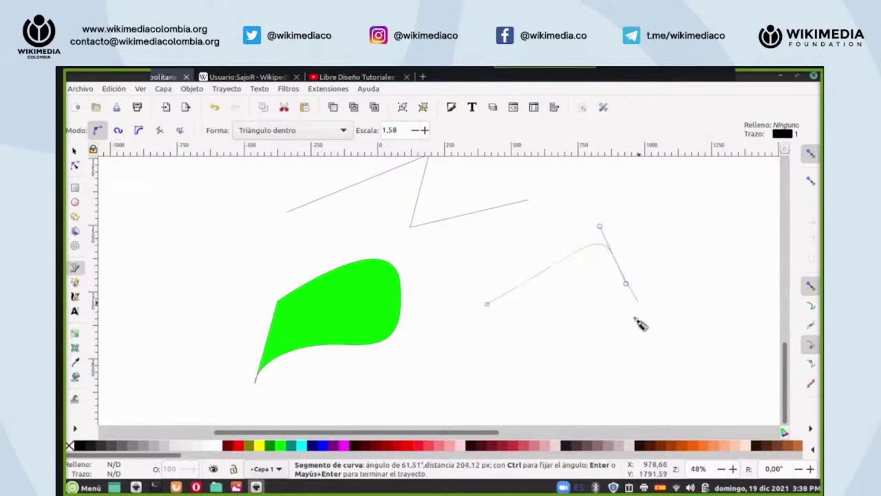
# - Finish the new curve and thicken its tapered stroke to scale 9,08, cancelling a stray extra segment
pyautogui.click(583, 367)
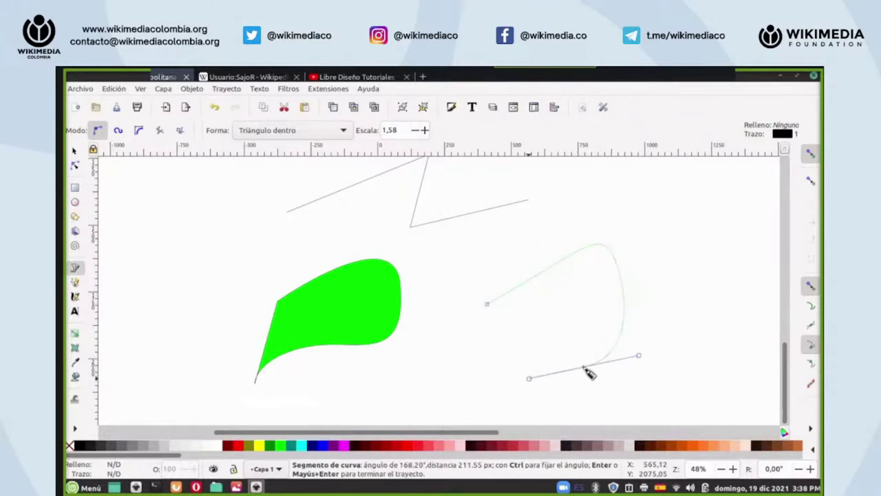
pyautogui.press('Return')
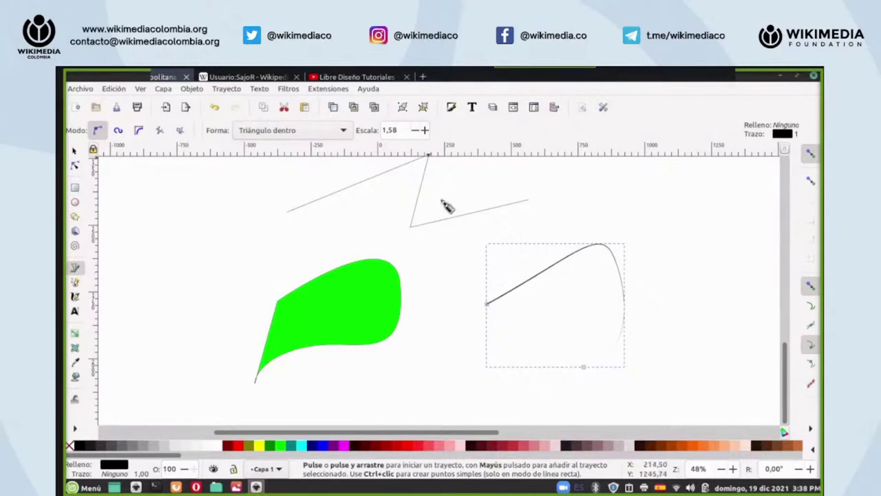
pyautogui.click(424, 130)
pyautogui.click(425, 130)
pyautogui.click(425, 130)
pyautogui.click(425, 130)
pyautogui.click(425, 130)
pyautogui.click(425, 130)
pyautogui.click(424, 130)
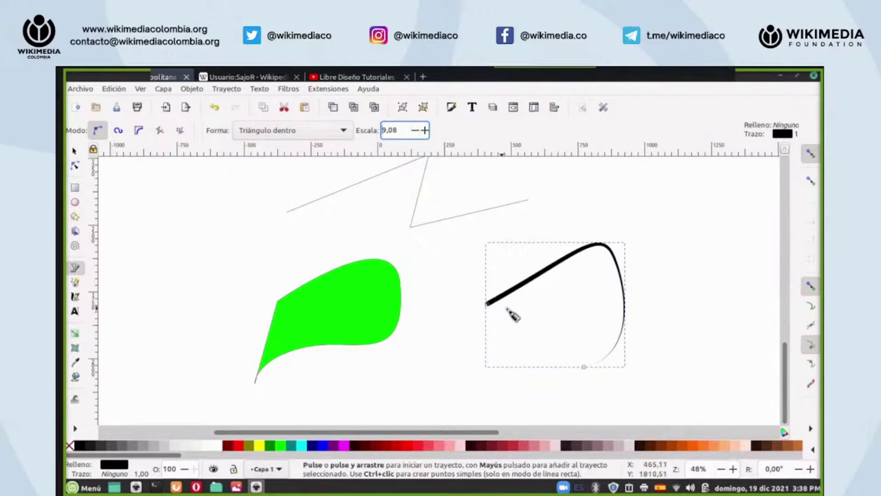
pyautogui.moveTo(490, 305); pyautogui.dragTo(446, 355)
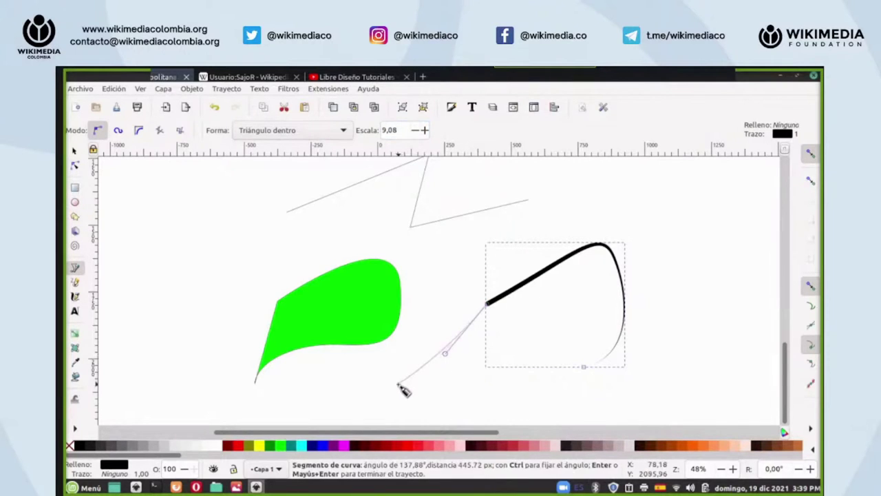
pyautogui.press('Escape')
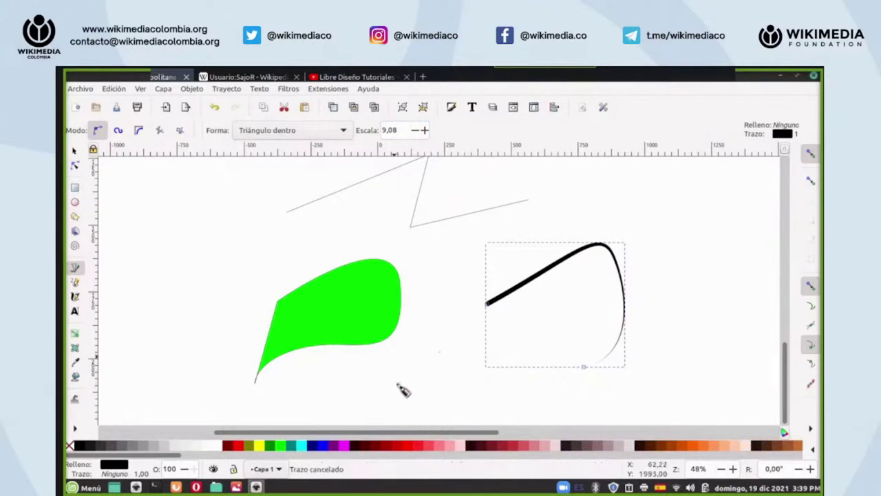
# - Switch the pen's Forma shape to Triángulo fuera and deselect the current curve
pyautogui.click(345, 130)
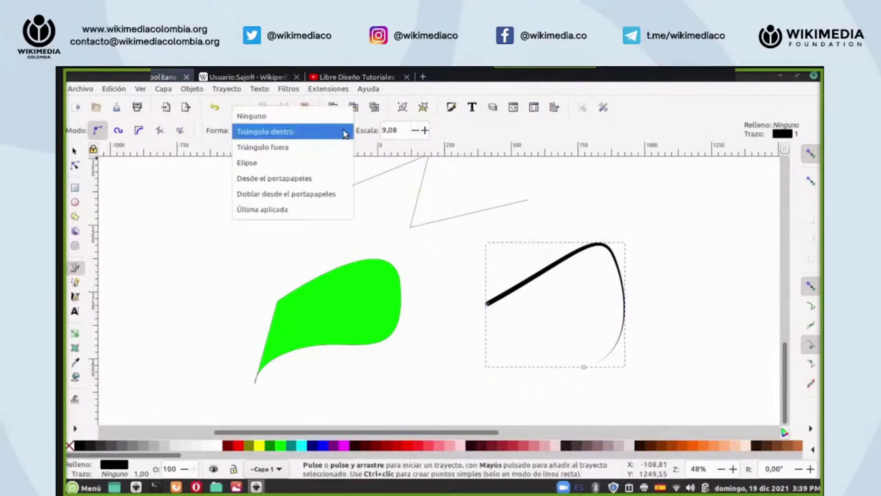
pyautogui.click(289, 149)
pyautogui.scroll(-2, 497, 307)
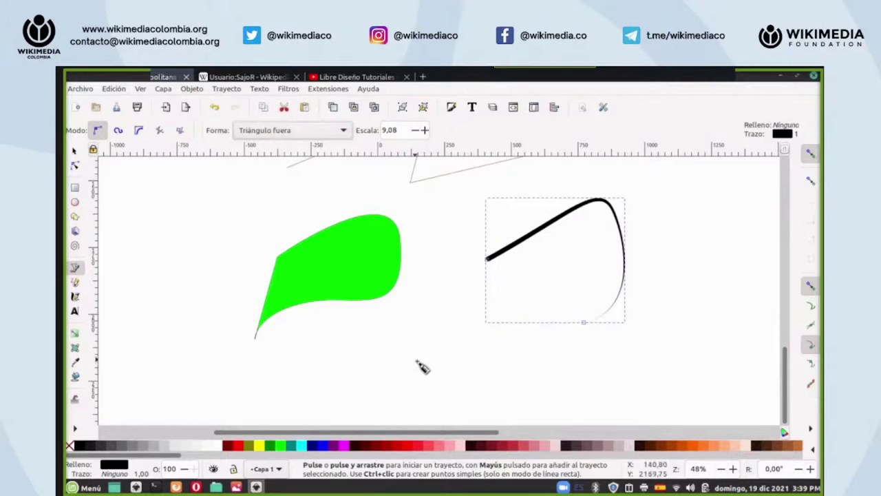
pyautogui.press('Escape')
# - Draw a three-node curve below the first one, bending right then back down-left
pyautogui.moveTo(414, 356); pyautogui.dragTo(533, 319)
pyautogui.moveTo(574, 346); pyautogui.dragTo(557, 401)
pyautogui.moveTo(465, 400); pyautogui.dragTo(420, 406)
pyautogui.press('Return')
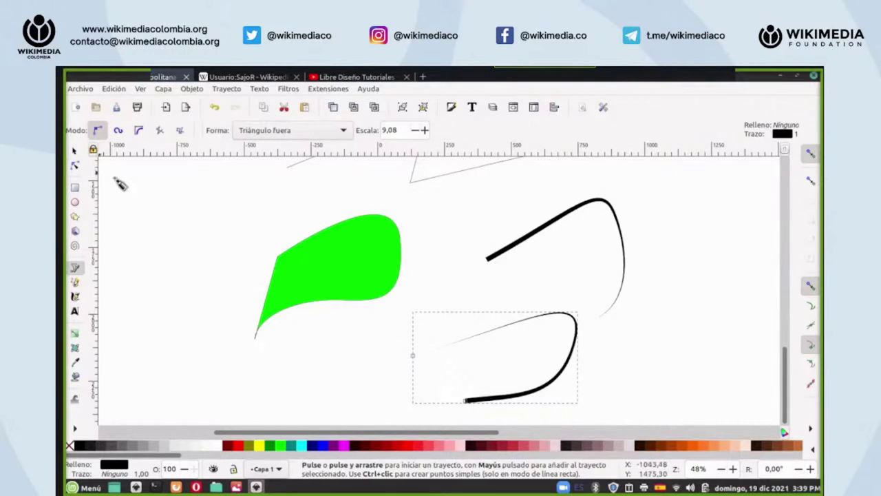
# - Drag the lower curve's width knots so it tapers at the left end and thins around its bend
pyautogui.click(76, 166)
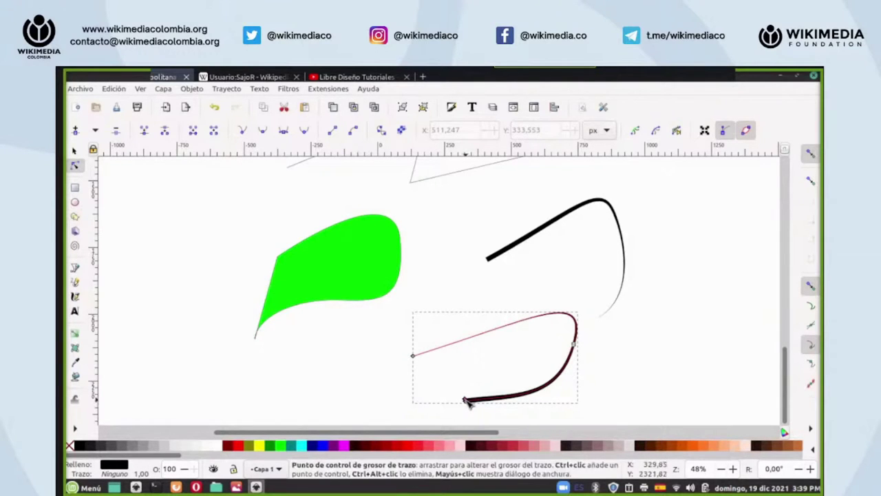
pyautogui.scroll(2, 710, 470)
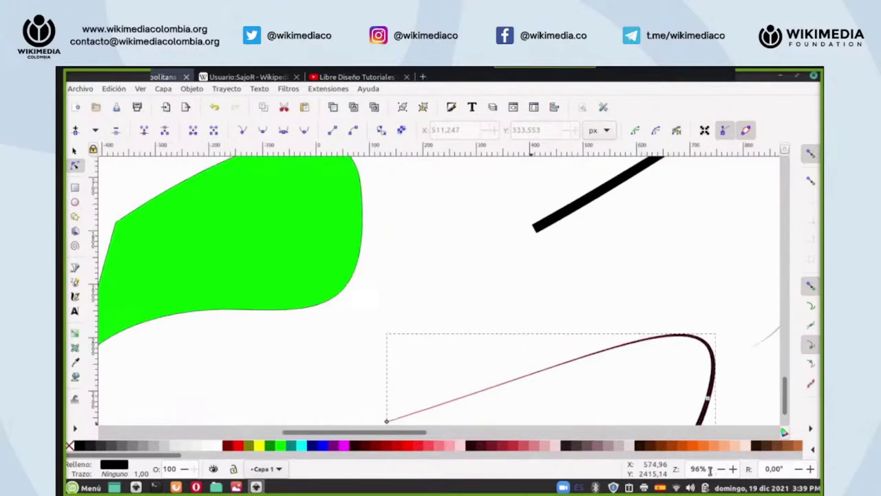
pyautogui.scroll(3, 710, 470)
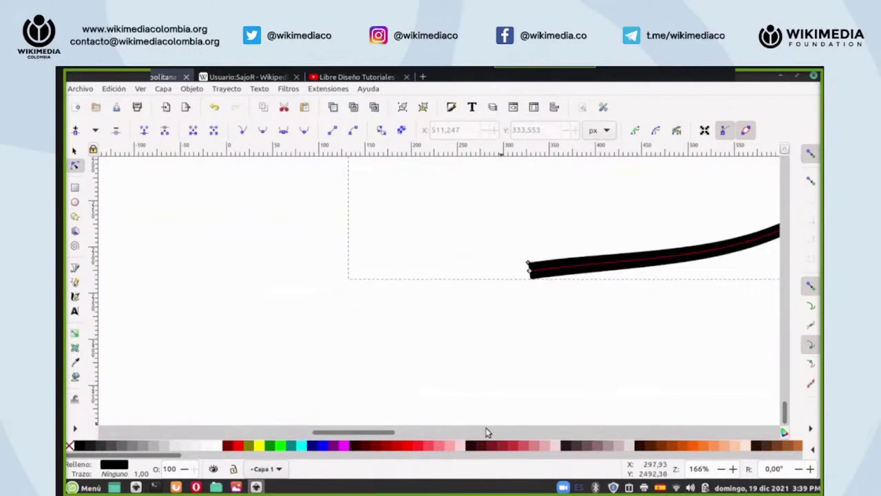
pyautogui.hscroll(5, 486, 432)
pyautogui.scroll(3, 372, 351)
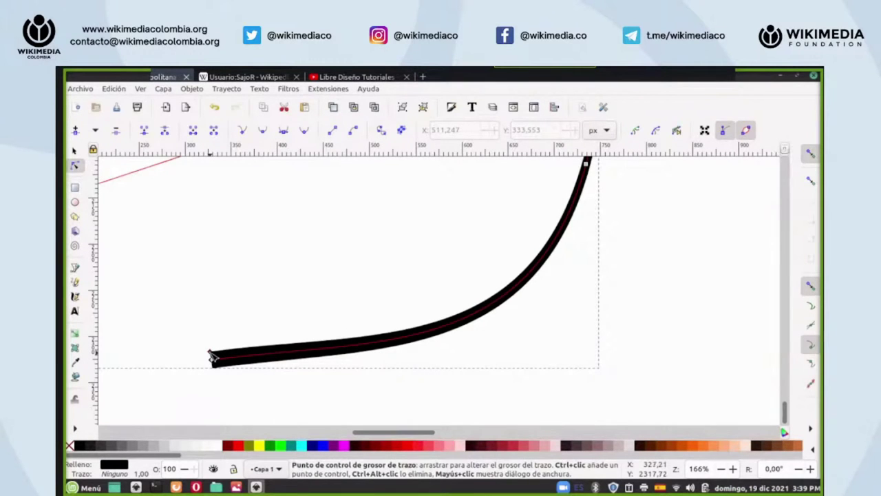
pyautogui.moveTo(212, 356)
pyautogui.mouseDown()
pyautogui.moveTo(403, 335)
pyautogui.moveTo(465, 314)
pyautogui.moveTo(500, 285)
pyautogui.moveTo(510, 261)
pyautogui.moveTo(494, 234)
pyautogui.moveTo(519, 266)
pyautogui.mouseUp()
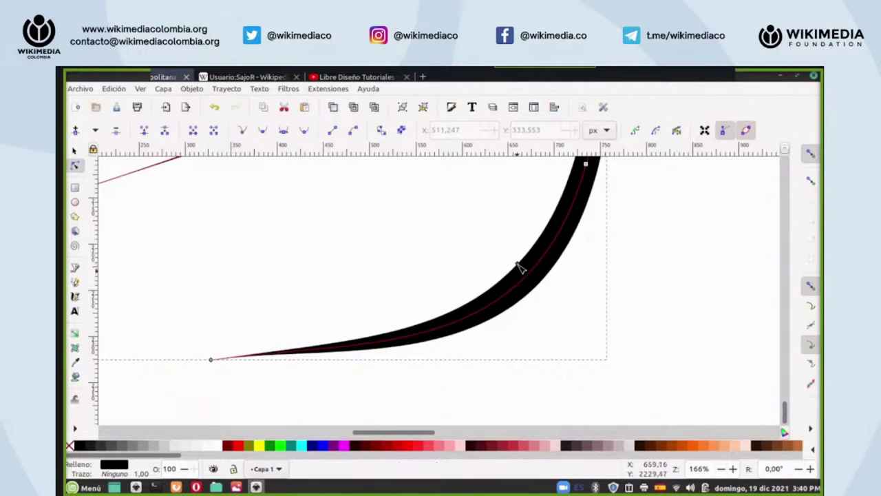
pyautogui.scroll(-2, 708, 472)
pyautogui.scroll(-4, 708, 472)
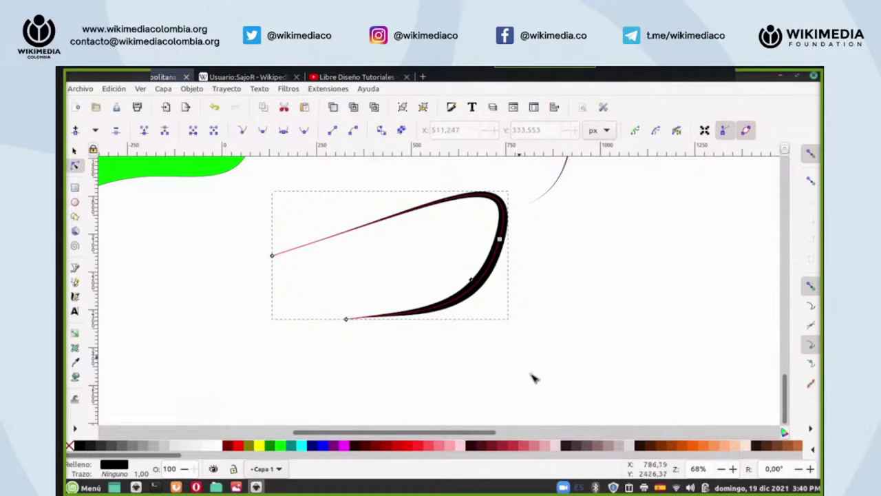
pyautogui.moveTo(472, 282); pyautogui.dragTo(479, 282)
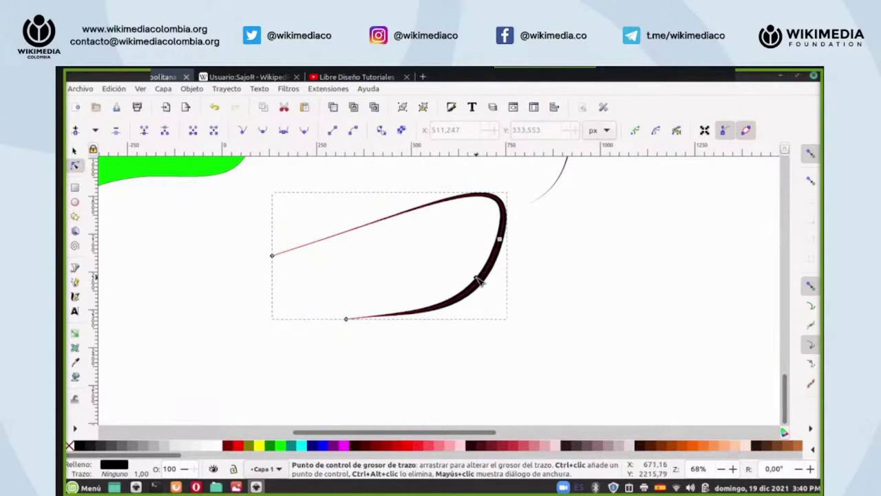
pyautogui.moveTo(479, 281); pyautogui.dragTo(476, 285)
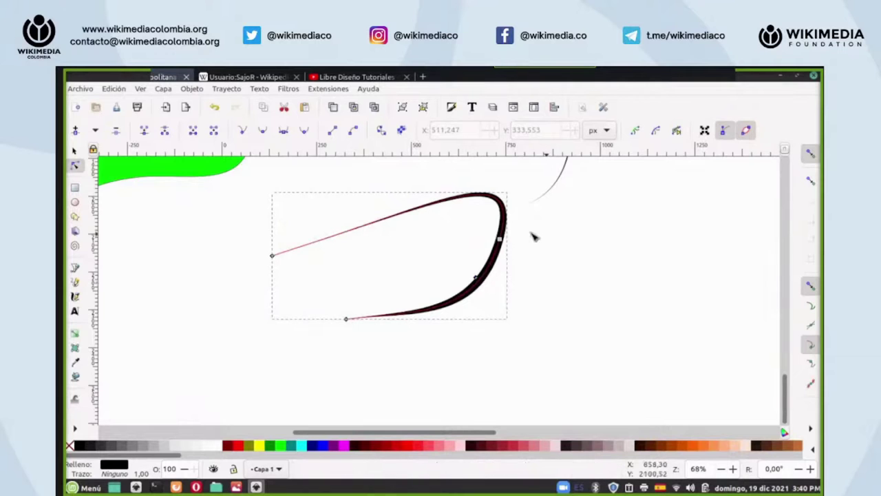
# - Select the upper curve and drag its width knot to thicken the stroke along its arm
pyautogui.scroll(5, 537, 236)
pyautogui.click(501, 191)
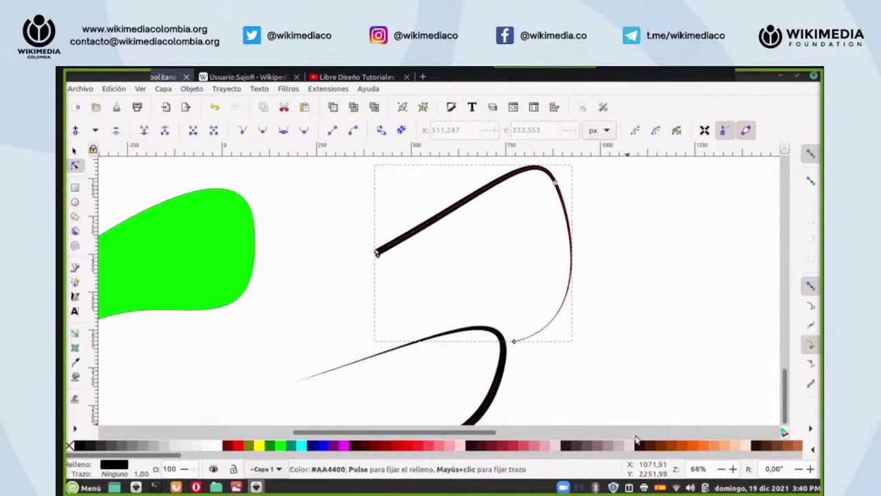
pyautogui.scroll(2, 699, 469)
pyautogui.scroll(1, 699, 468)
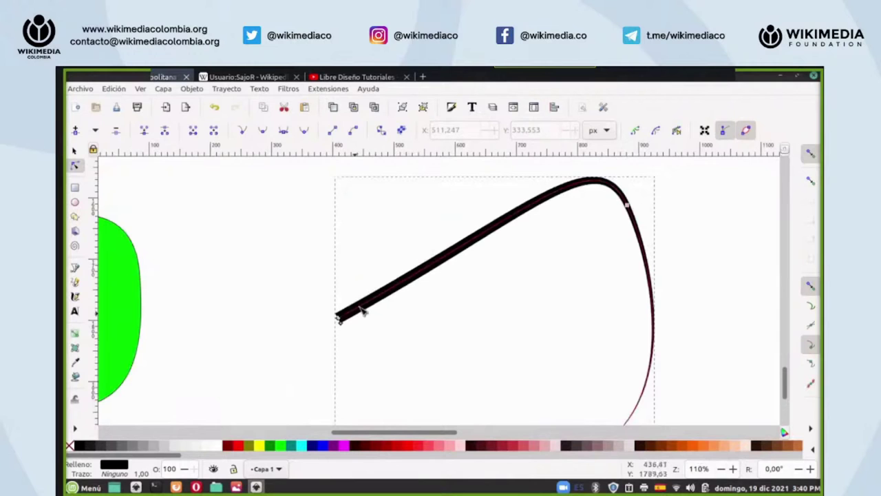
pyautogui.moveTo(339, 318)
pyautogui.mouseDown()
pyautogui.moveTo(431, 302)
pyautogui.moveTo(477, 254)
pyautogui.mouseUp()
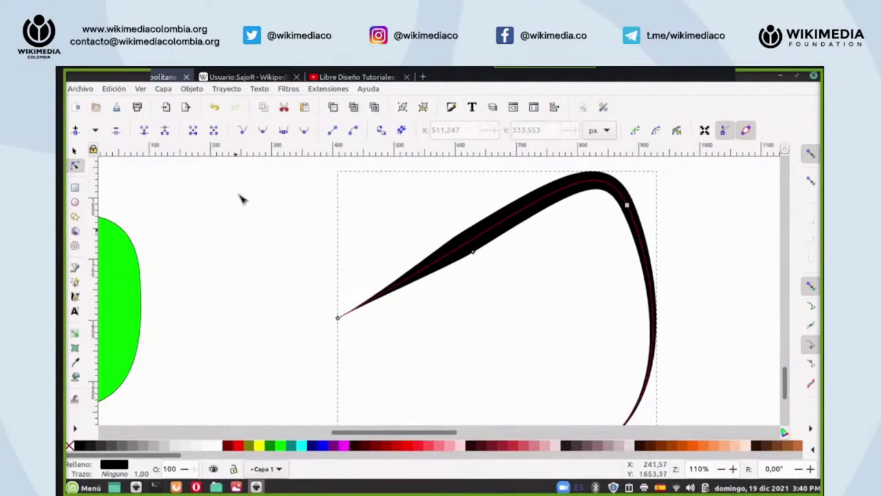
pyautogui.scroll(8, 236, 240)
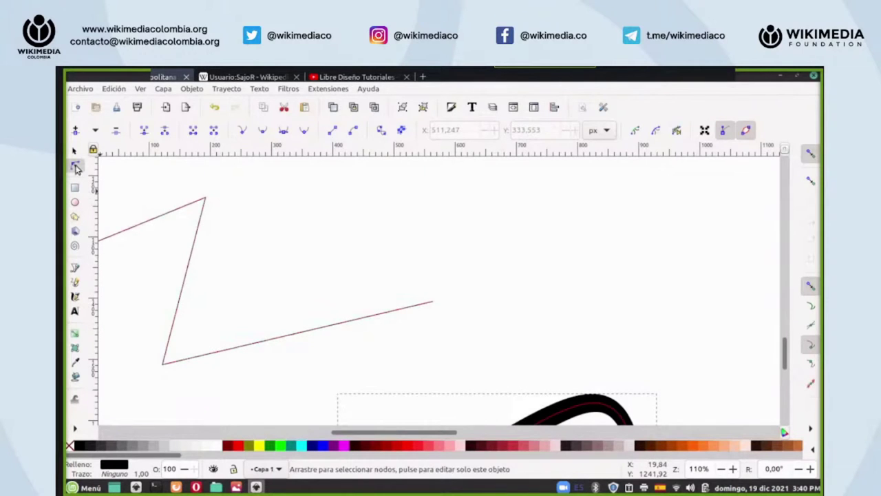
# - Select the zigzag line and reposition its top node
pyautogui.scroll(-3, 697, 470)
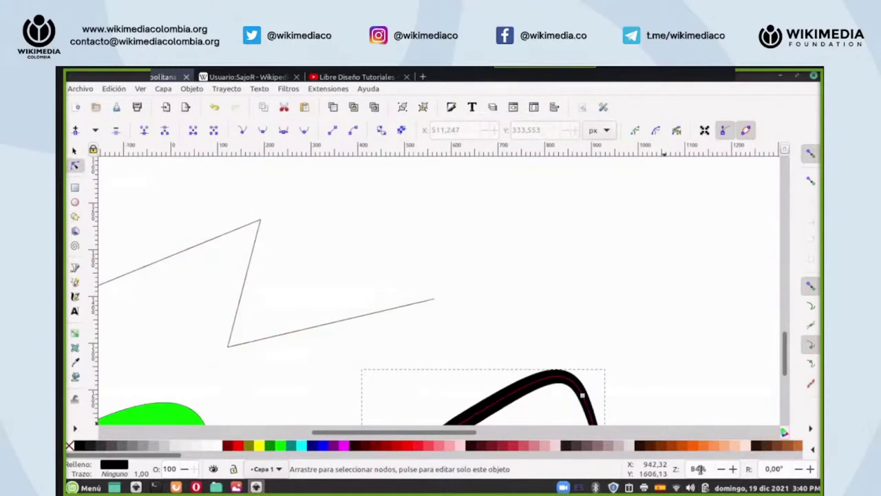
pyautogui.moveTo(420, 434); pyautogui.dragTo(375, 433)
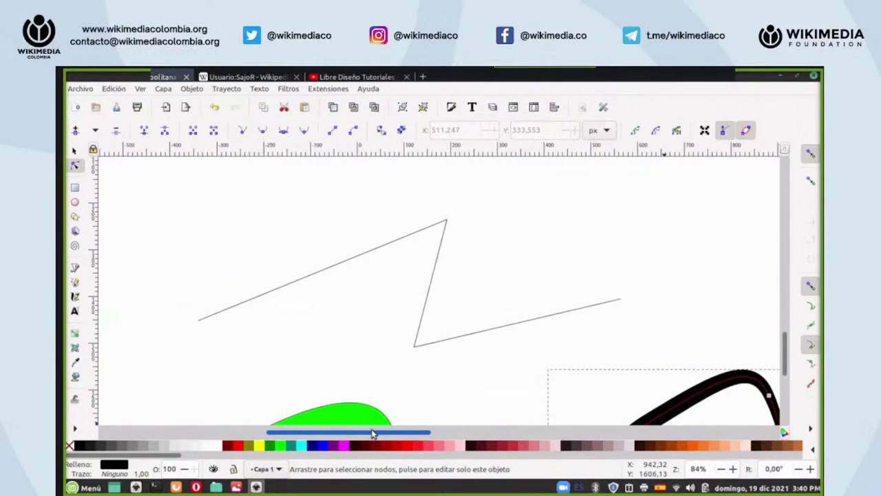
pyautogui.click(321, 277)
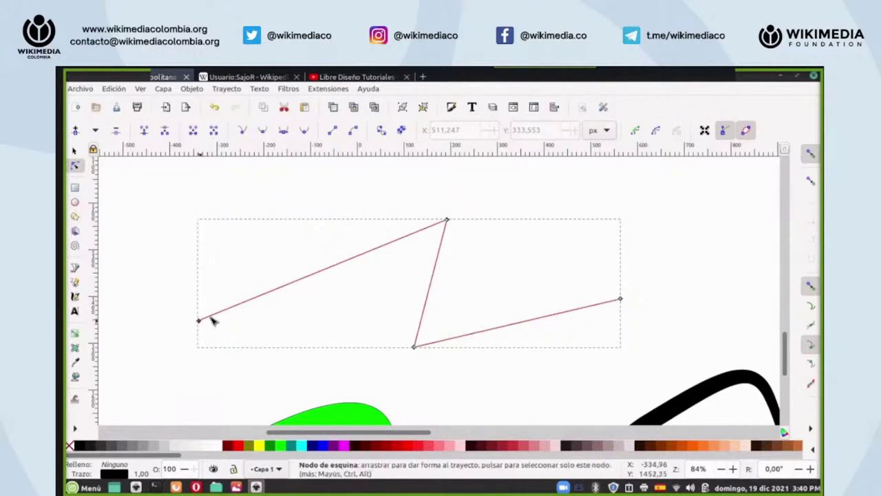
pyautogui.click(446, 220)
pyautogui.moveTo(449, 222); pyautogui.dragTo(272, 203)
pyautogui.moveTo(282, 253); pyautogui.dragTo(377, 219)
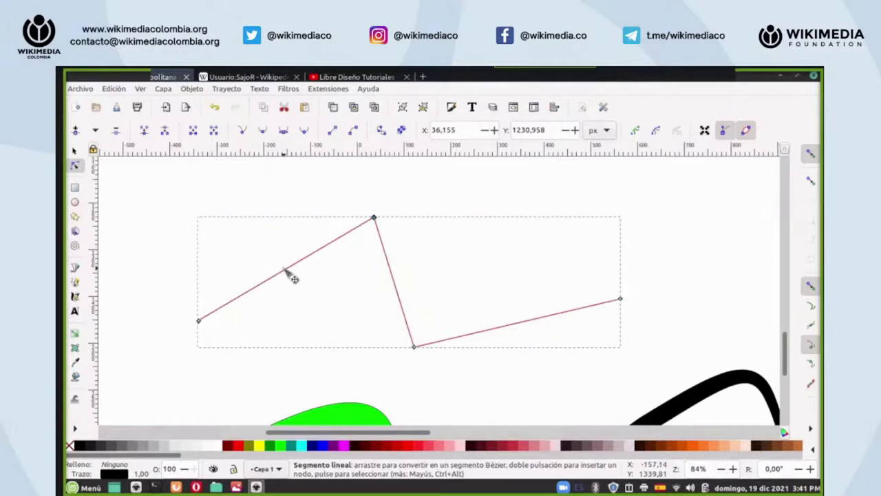
# - Bend the zigzag's left straight stretch into a rounded hump and fine-tune its curvature
pyautogui.moveTo(284, 273); pyautogui.dragTo(255, 212)
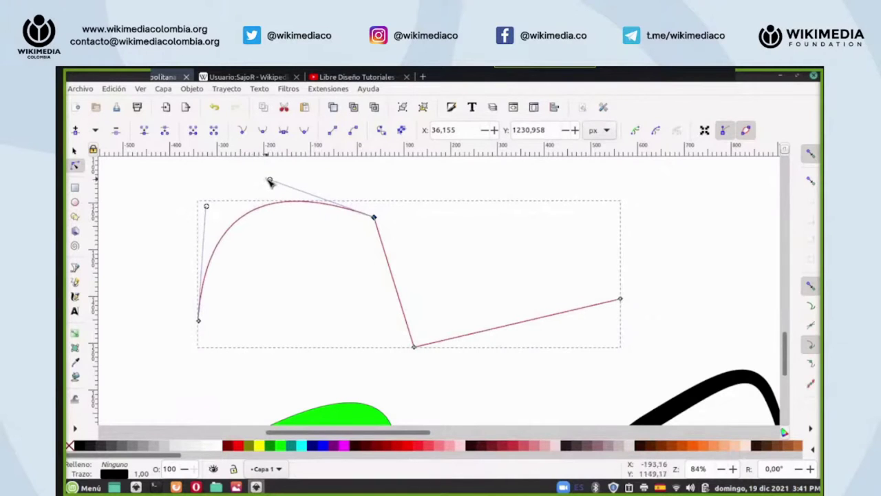
pyautogui.moveTo(271, 181); pyautogui.dragTo(316, 174)
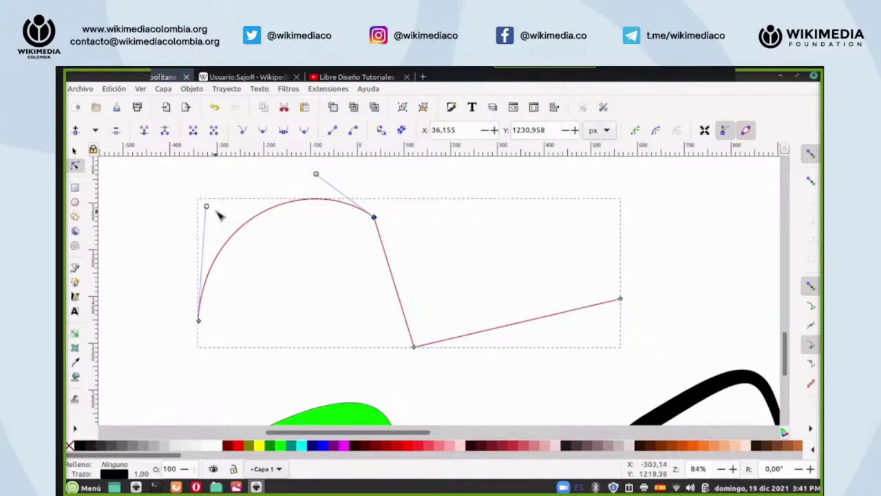
pyautogui.moveTo(207, 208)
pyautogui.mouseDown()
pyautogui.moveTo(172, 217)
pyautogui.moveTo(218, 211)
pyautogui.mouseUp()
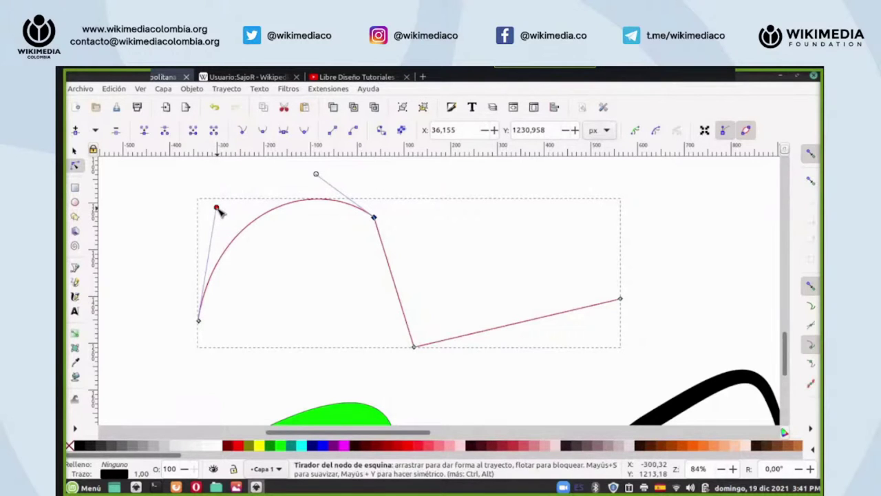
pyautogui.moveTo(219, 211); pyautogui.dragTo(367, 313)
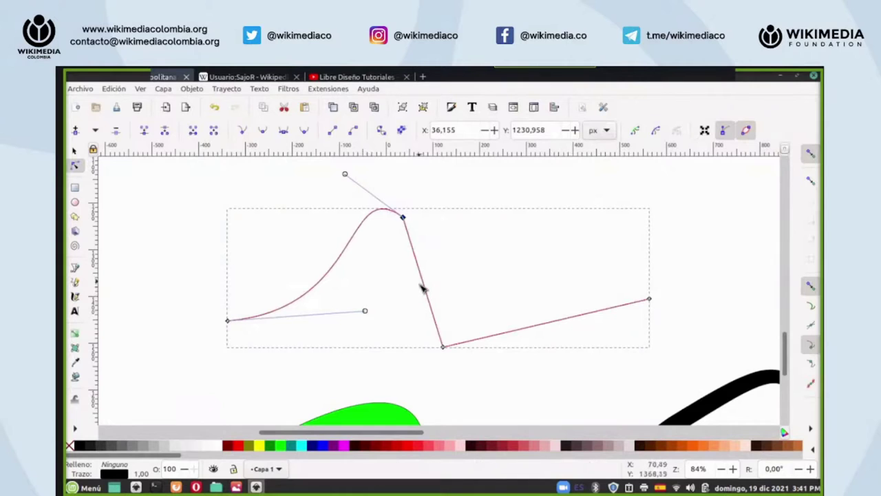
pyautogui.click(454, 272)
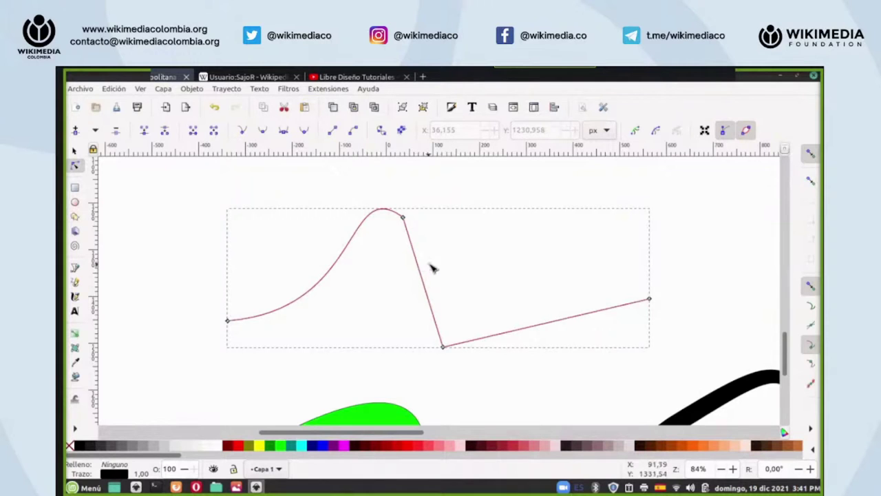
# - Curve the right stretch down into a dip and select the descending segment's two end nodes
pyautogui.moveTo(424, 280); pyautogui.dragTo(439, 282)
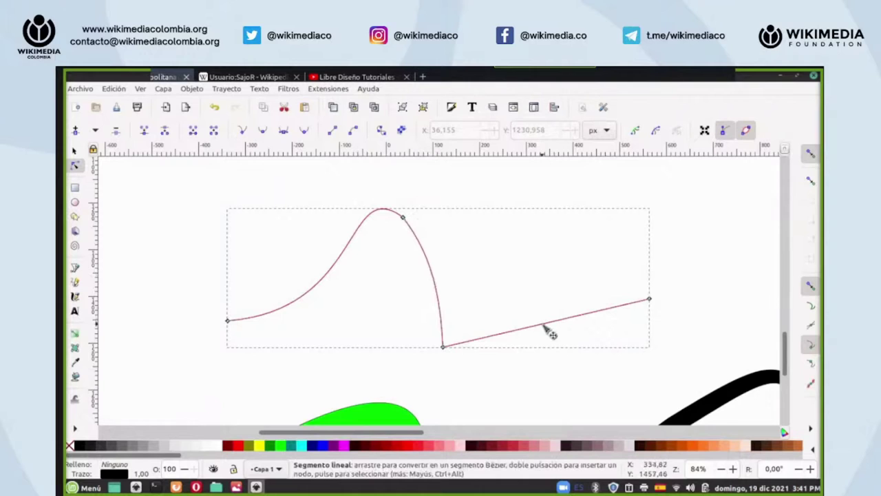
pyautogui.moveTo(548, 333); pyautogui.dragTo(501, 390)
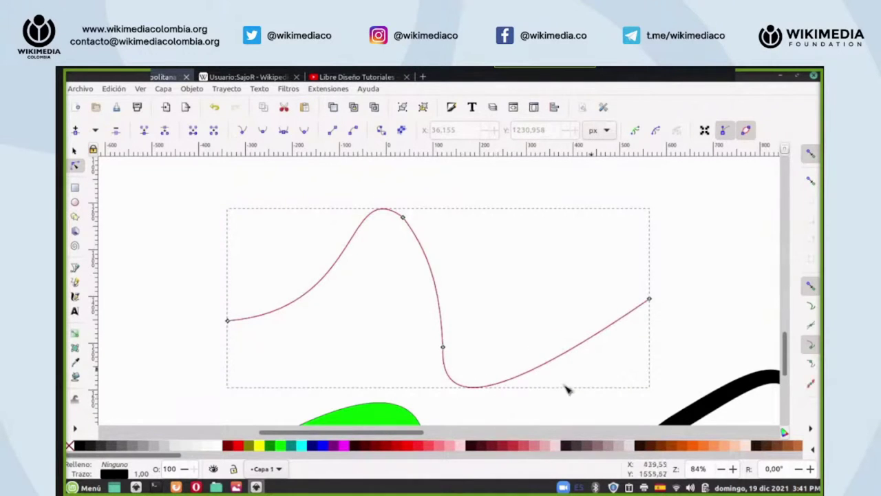
pyautogui.moveTo(393, 186); pyautogui.dragTo(467, 367)
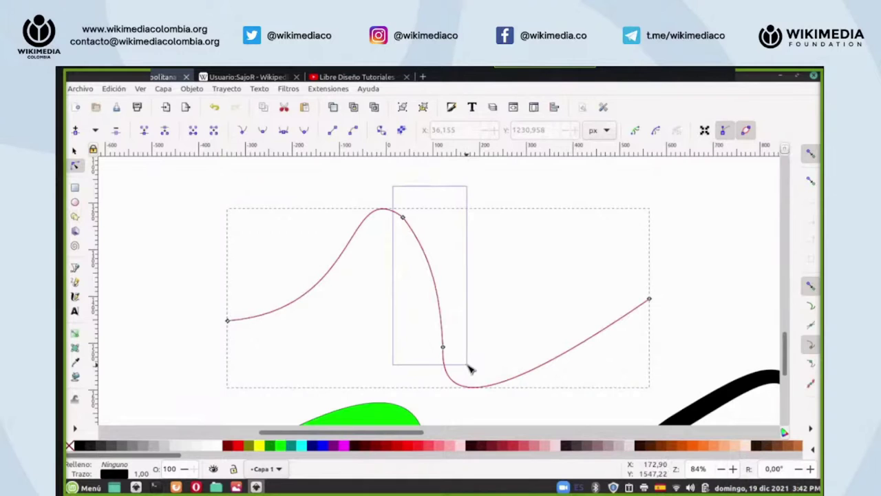
pyautogui.moveTo(467, 366); pyautogui.dragTo(468, 367)
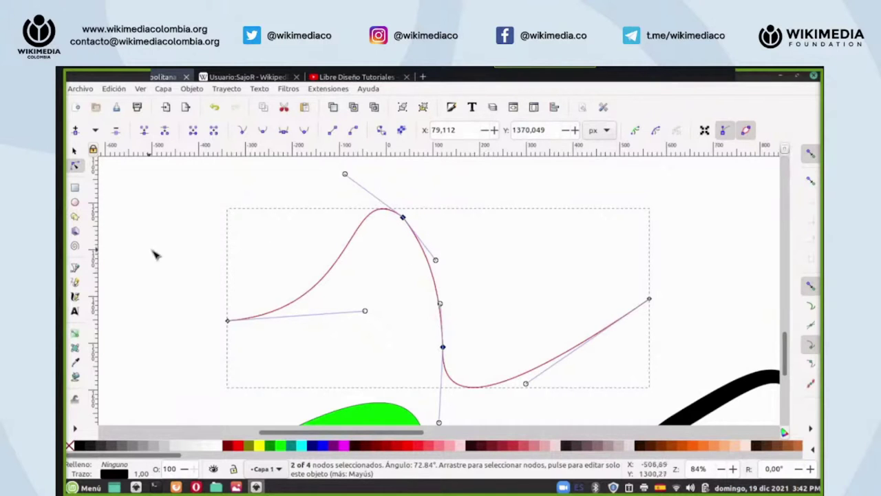
pyautogui.click(176, 234)
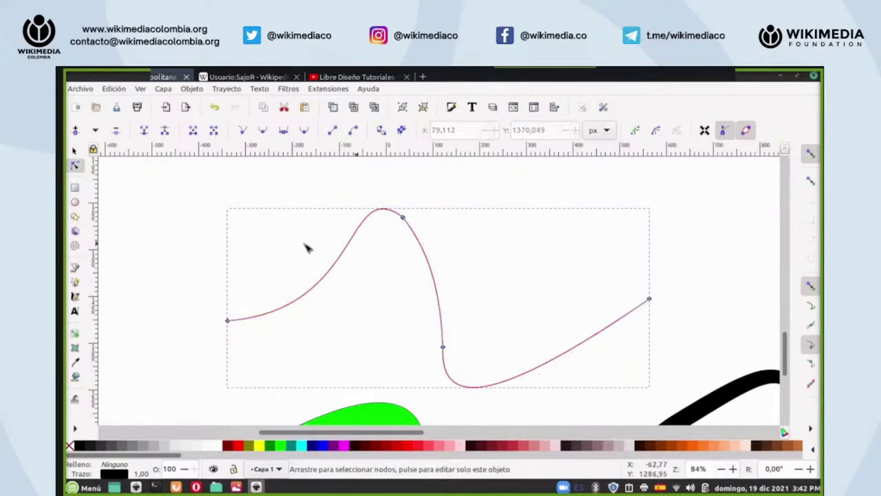
pyautogui.click(425, 251)
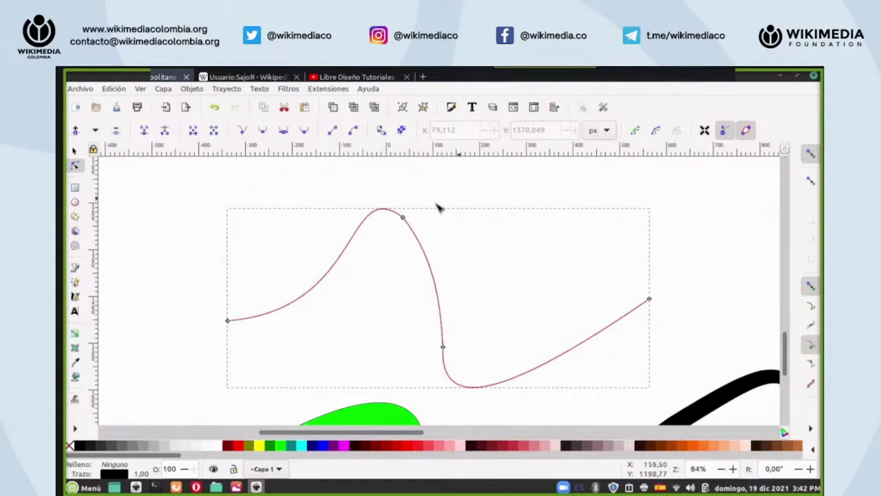
pyautogui.moveTo(498, 187); pyautogui.dragTo(396, 360)
pyautogui.click(487, 250)
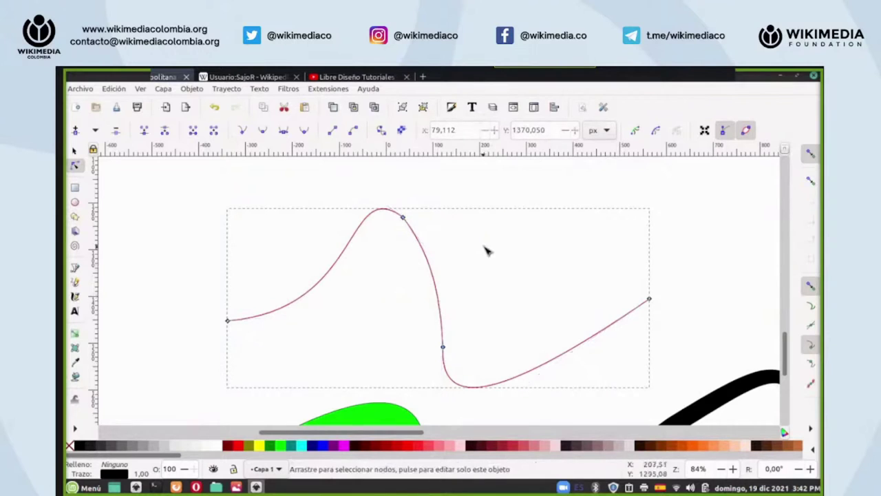
pyautogui.click(440, 279)
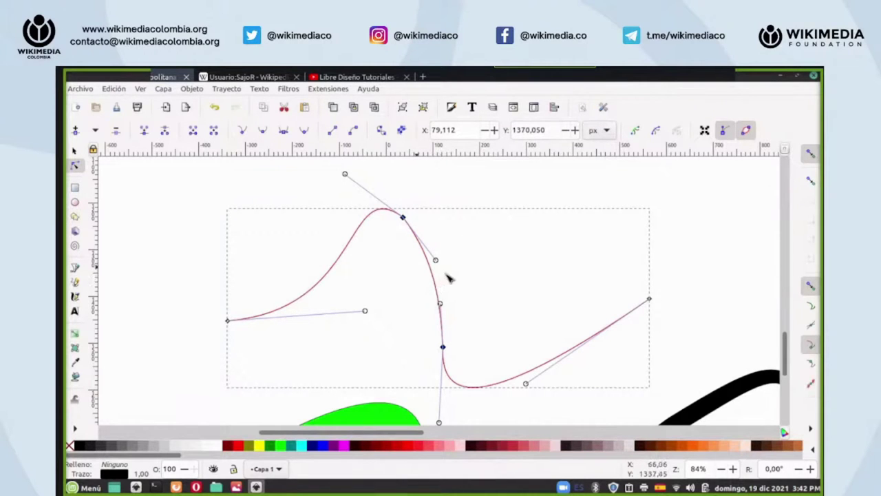
# - Insert extra nodes on the descending segment, then undo both insertions
pyautogui.click(77, 132)
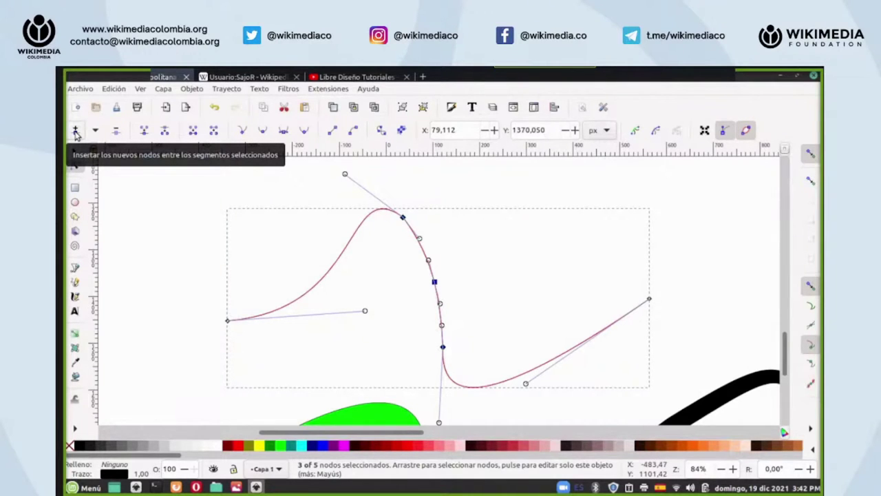
pyautogui.click(77, 132)
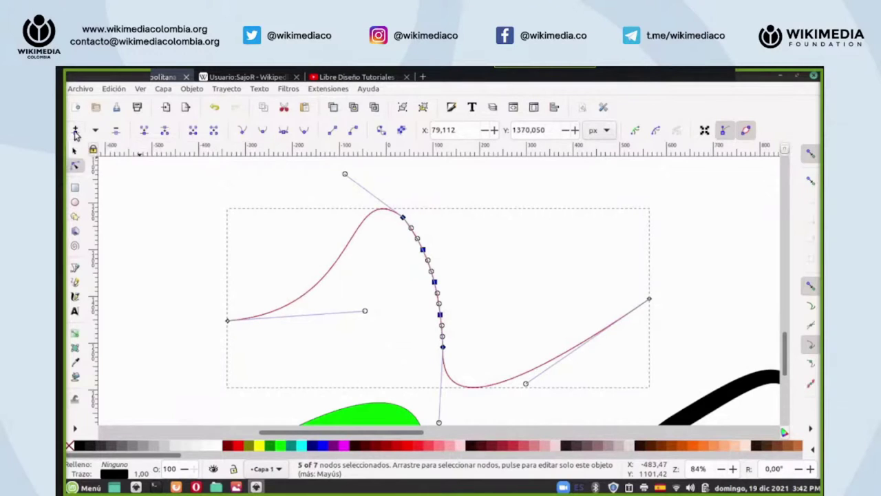
pyautogui.click(216, 109)
pyautogui.click(215, 109)
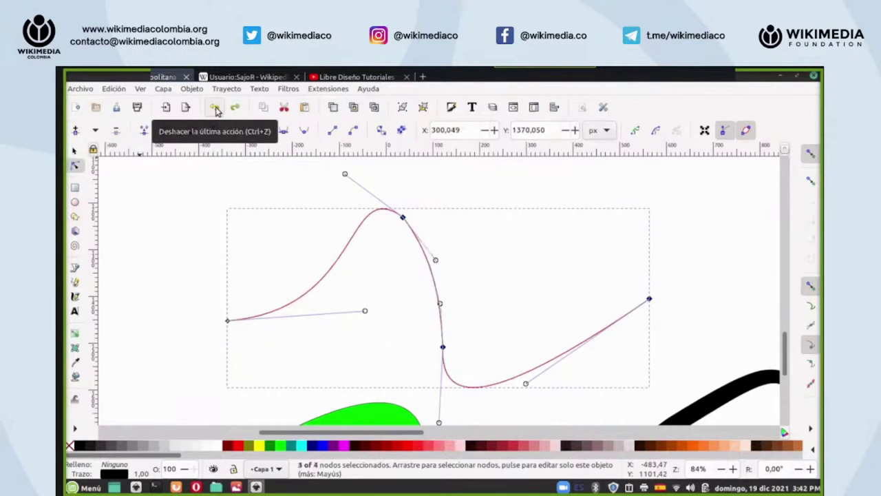
# - Add one node on the descending stretch and pull it and its handles left to hook under the peak
pyautogui.doubleClick(433, 277)
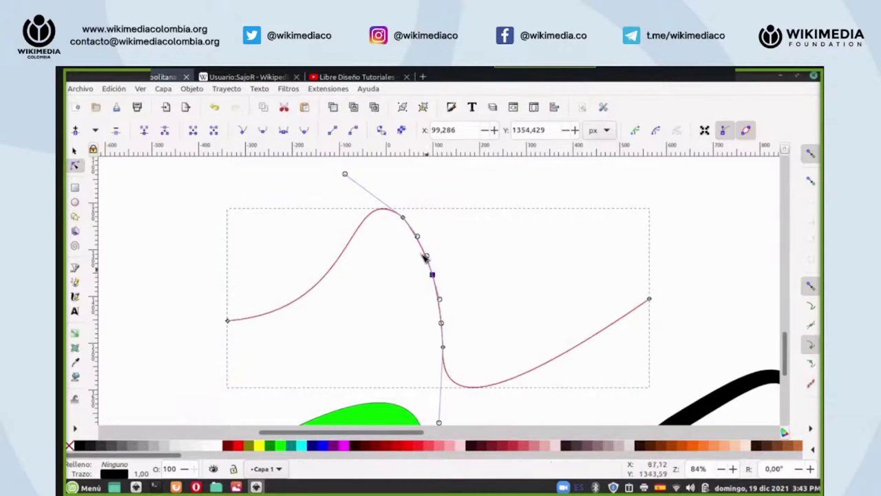
pyautogui.moveTo(434, 276); pyautogui.dragTo(391, 278)
pyautogui.moveTo(417, 236); pyautogui.dragTo(389, 235)
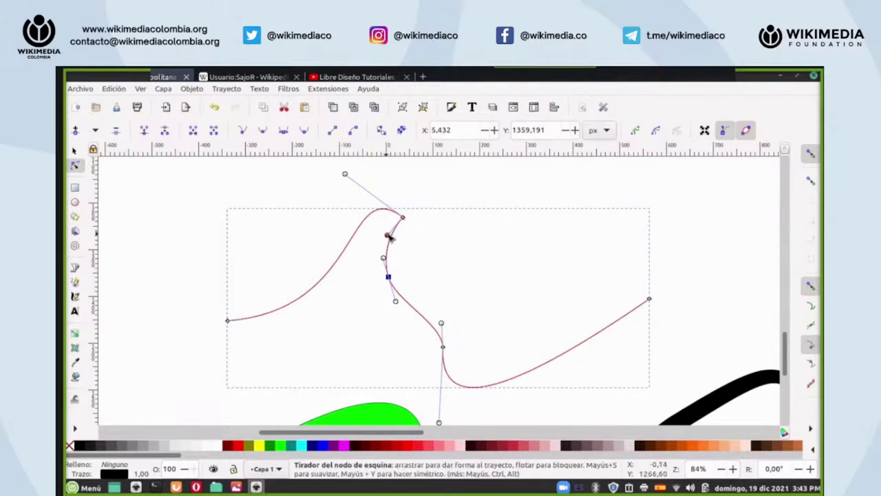
pyautogui.moveTo(388, 237); pyautogui.dragTo(378, 227)
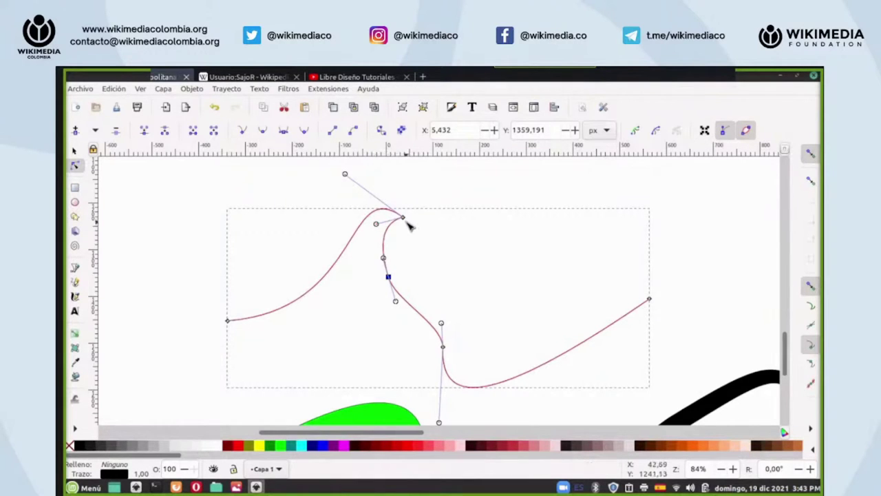
pyautogui.click(405, 218)
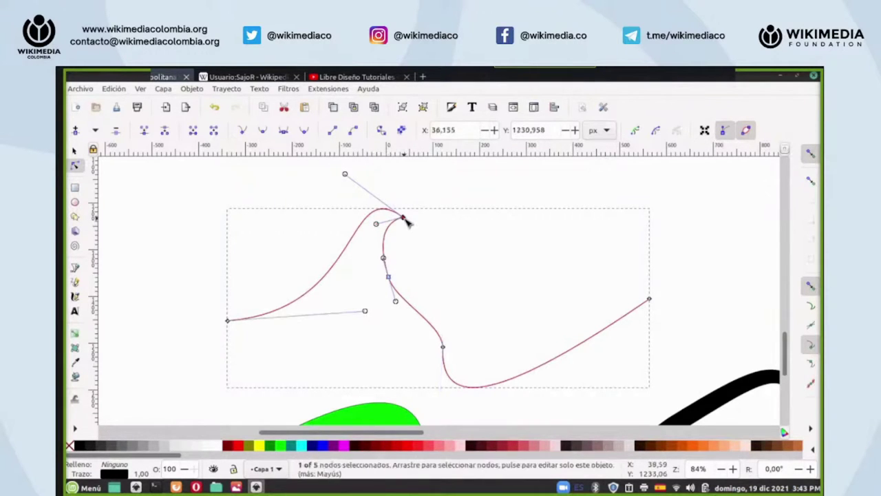
pyautogui.moveTo(384, 262)
pyautogui.mouseDown()
pyautogui.moveTo(406, 268)
pyautogui.moveTo(416, 285)
pyautogui.moveTo(398, 252)
pyautogui.moveTo(380, 266)
pyautogui.mouseUp()
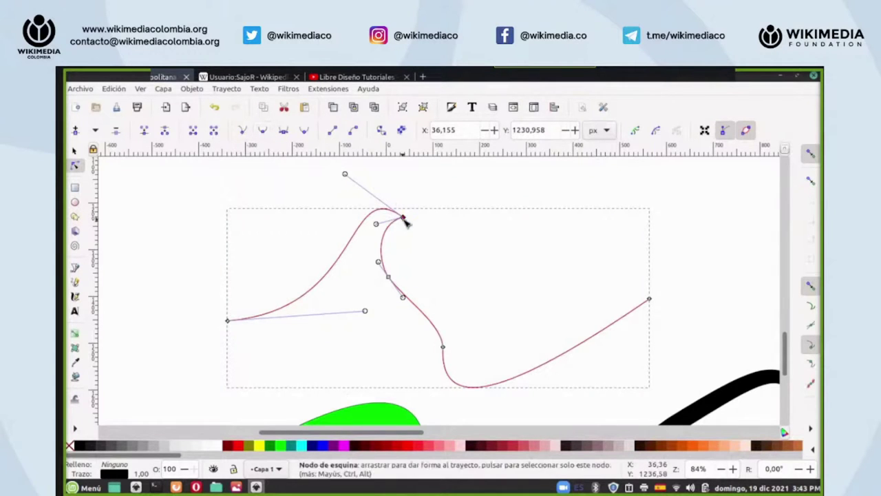
# - Make the peak node smooth, then symmetric, and drag its handles to round out the crest
pyautogui.click(263, 135)
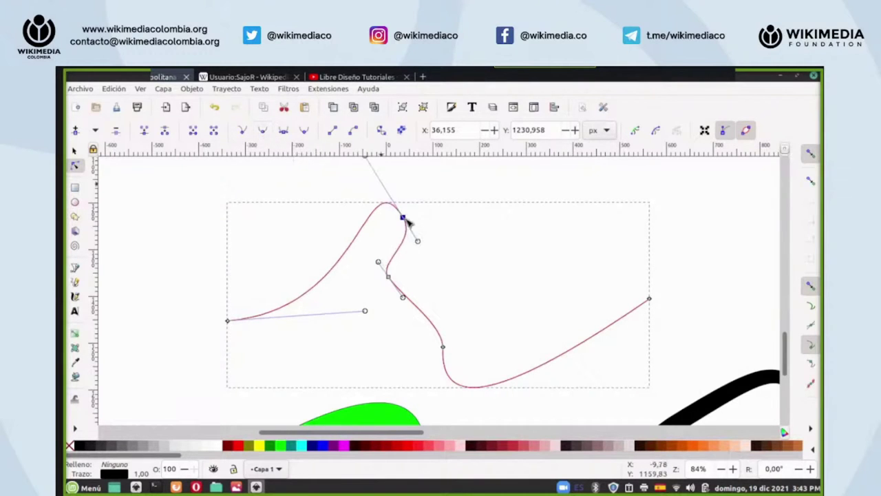
pyautogui.scroll(2, 370, 172)
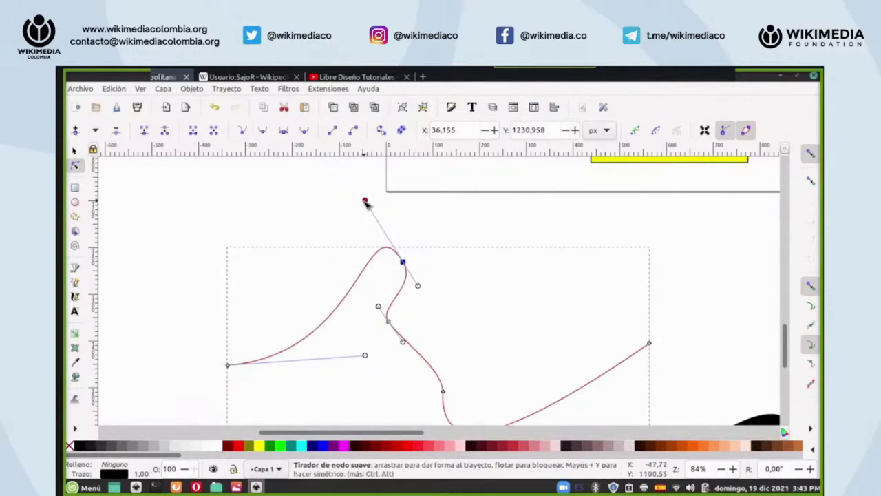
pyautogui.moveTo(367, 202); pyautogui.dragTo(331, 243)
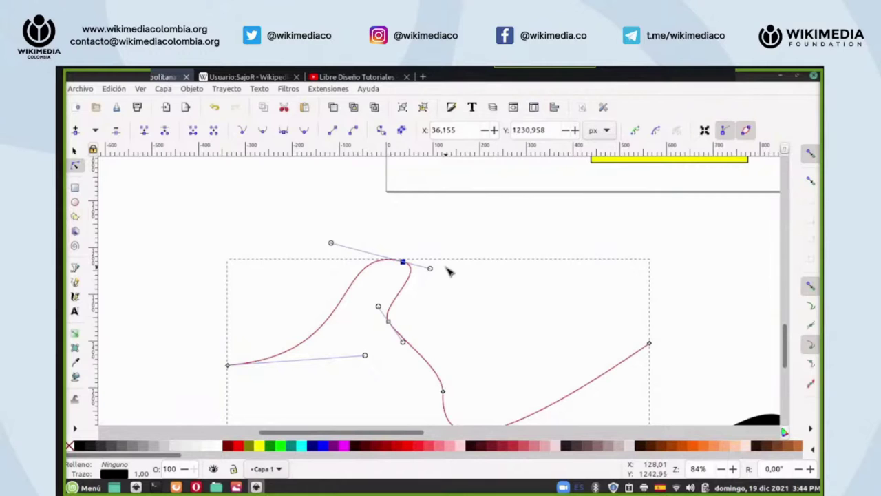
pyautogui.click(283, 136)
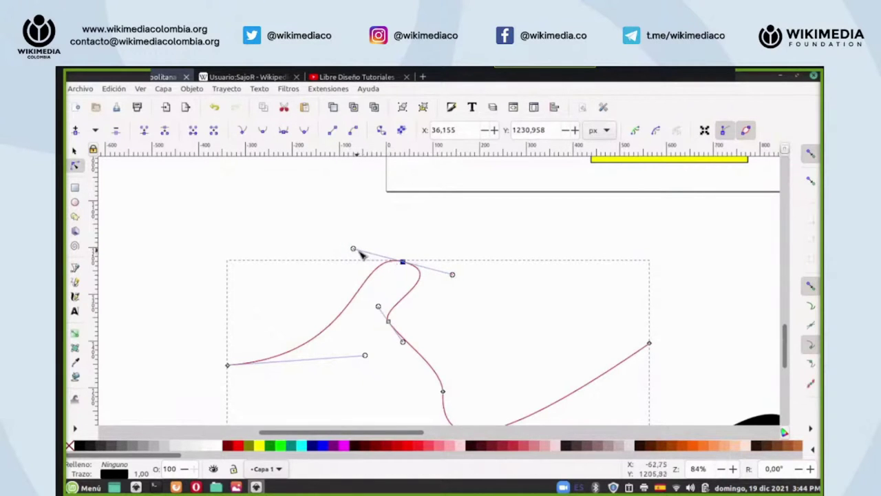
pyautogui.moveTo(354, 248); pyautogui.dragTo(370, 219)
pyautogui.moveTo(369, 228); pyautogui.dragTo(348, 248)
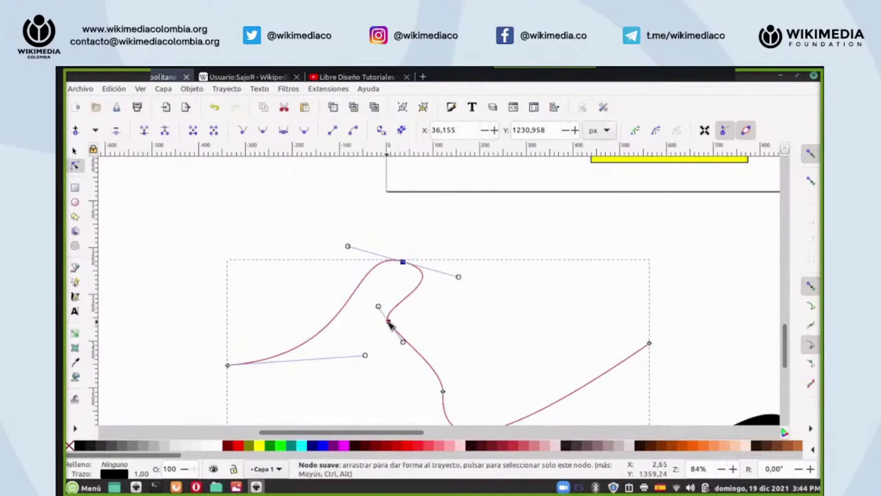
# - Undo an accidental top-node deletion, then delete the middle node with Eliminar
pyautogui.click(117, 134)
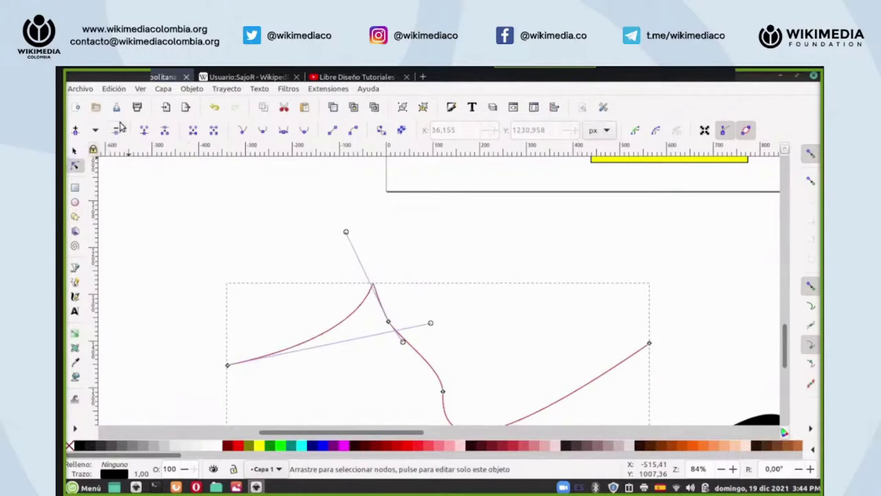
pyautogui.click(214, 107)
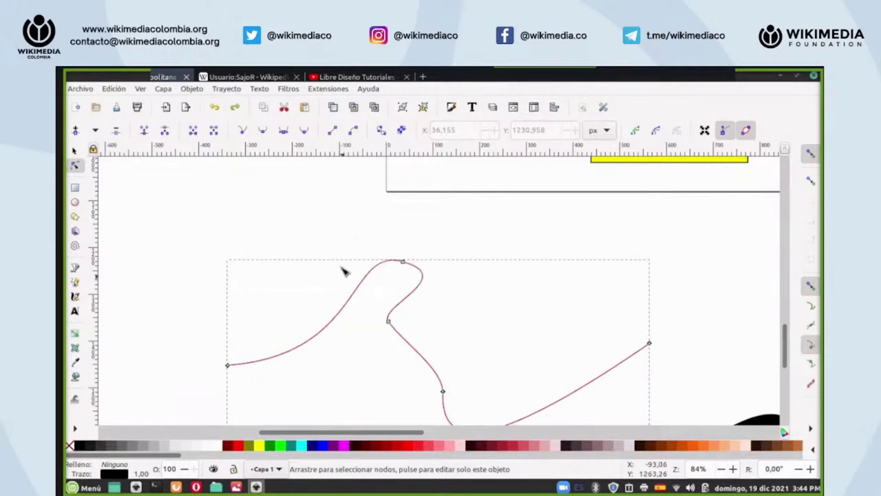
pyautogui.click(390, 323)
pyautogui.rightClick(390, 324)
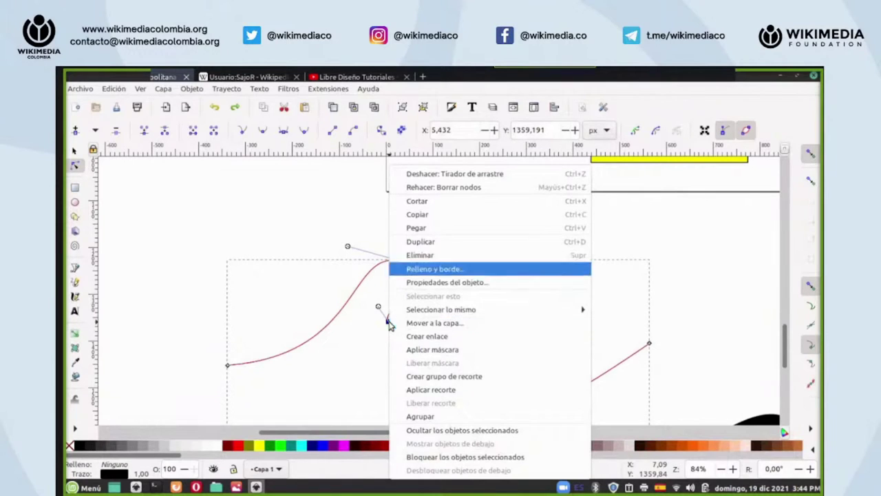
pyautogui.click(408, 255)
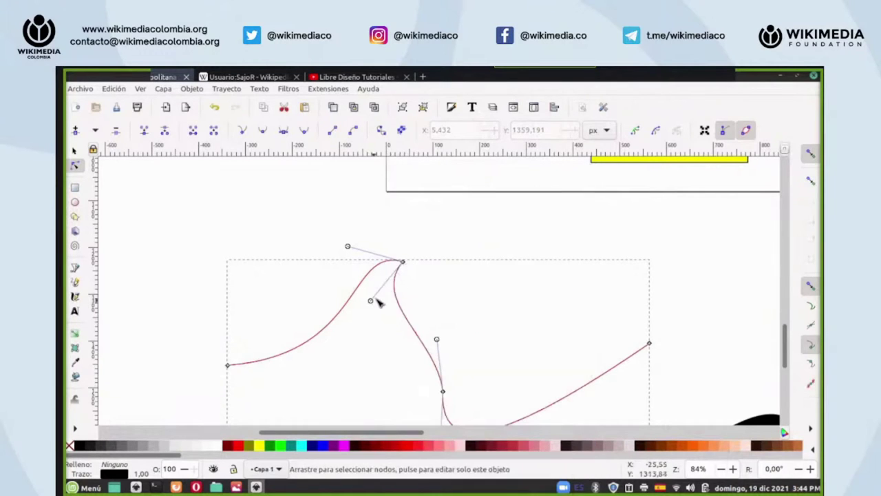
# - Lengthen the top node's handle so the rising slope eases smoothly into the rounded peak
pyautogui.moveTo(370, 300); pyautogui.dragTo(421, 280)
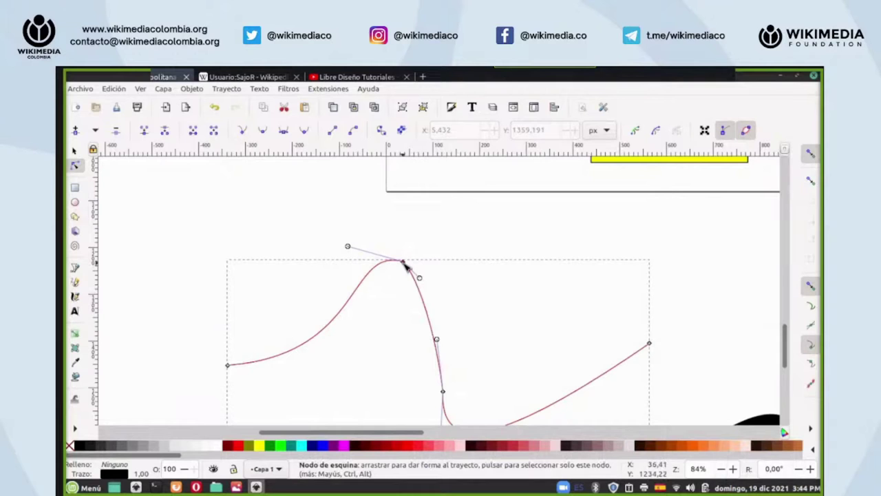
pyautogui.click(403, 262)
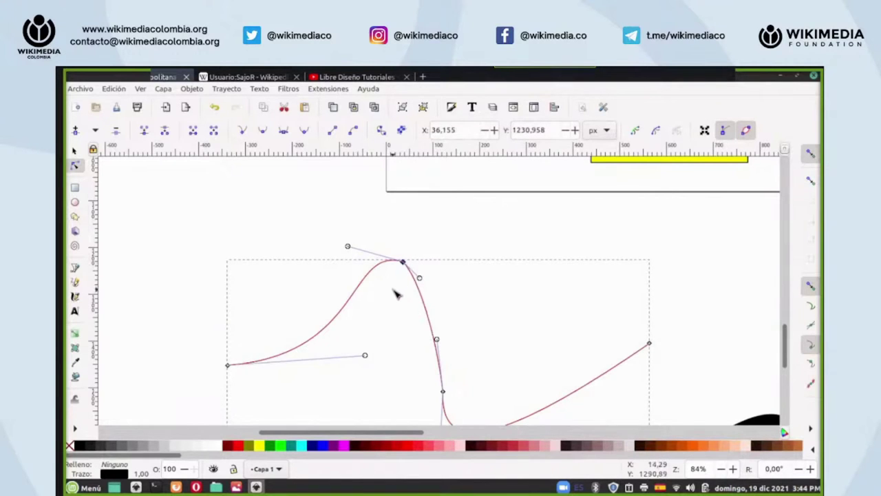
pyautogui.scroll(-2, 397, 294)
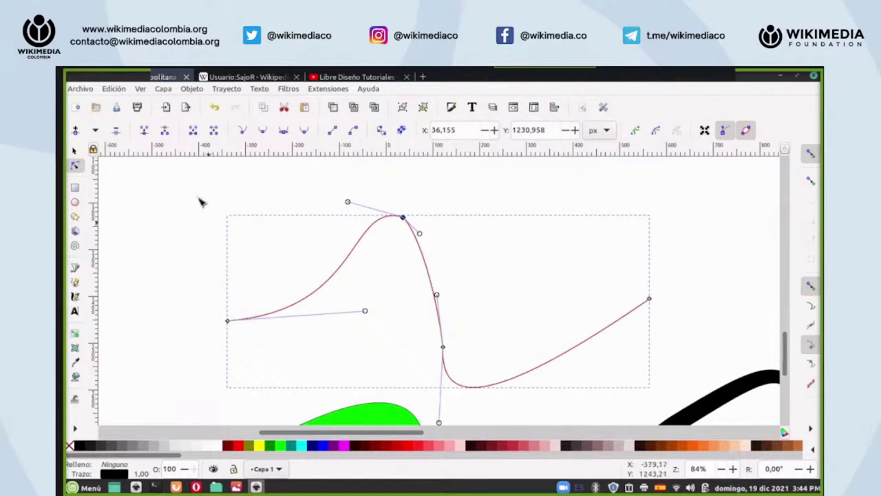
pyautogui.click(212, 225)
pyautogui.scroll(4, 205, 278)
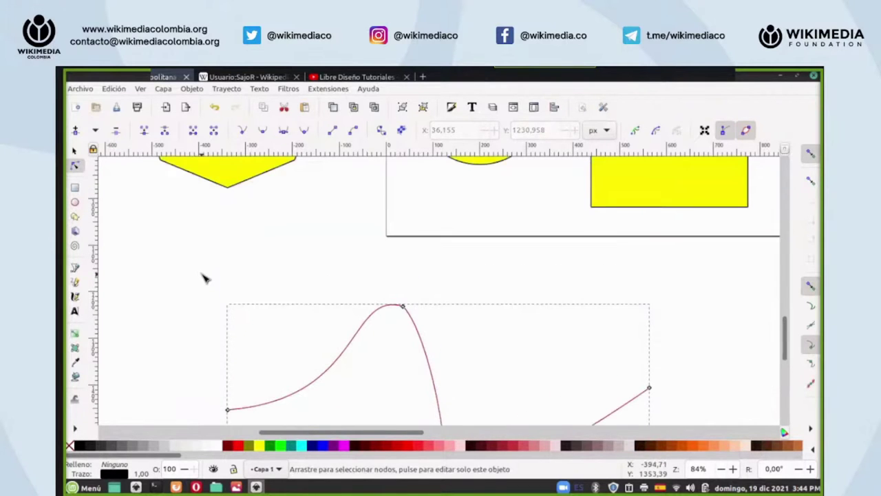
# - Zoom the canvas in to 126% and pan to an empty drawing area
pyautogui.click(75, 283)
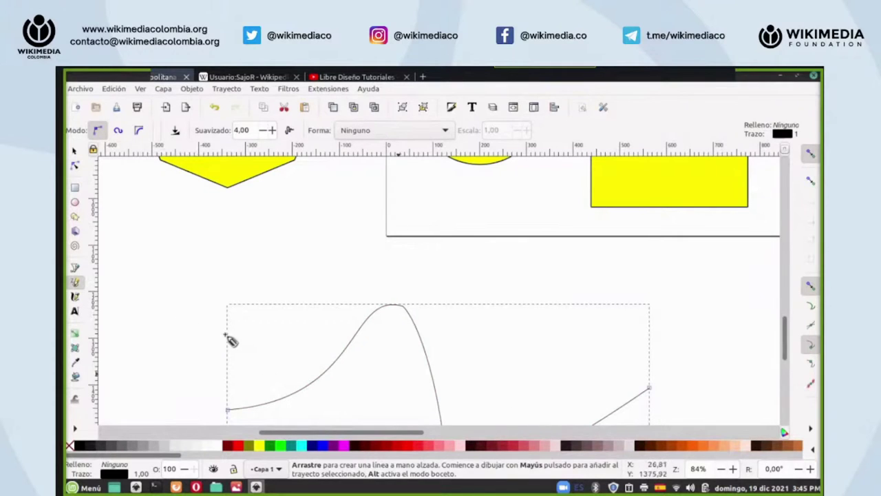
pyautogui.scroll(1, 718, 468)
pyautogui.scroll(3, 718, 468)
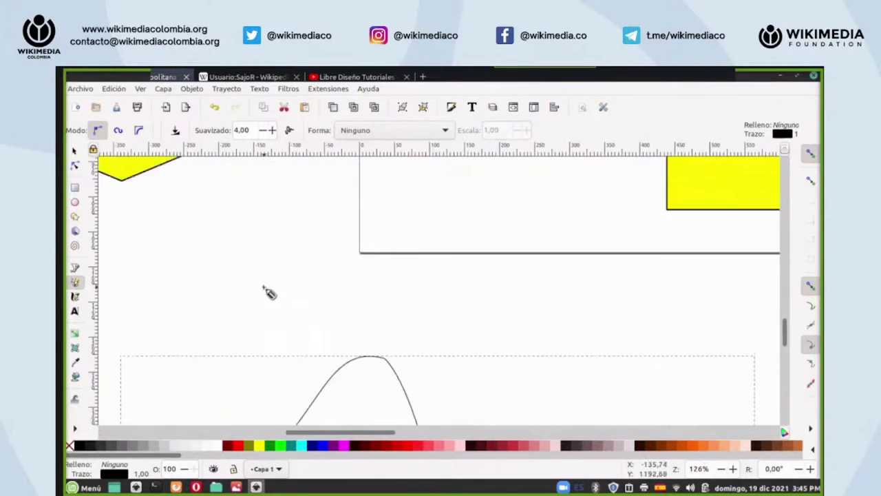
pyautogui.moveTo(332, 432); pyautogui.dragTo(278, 432)
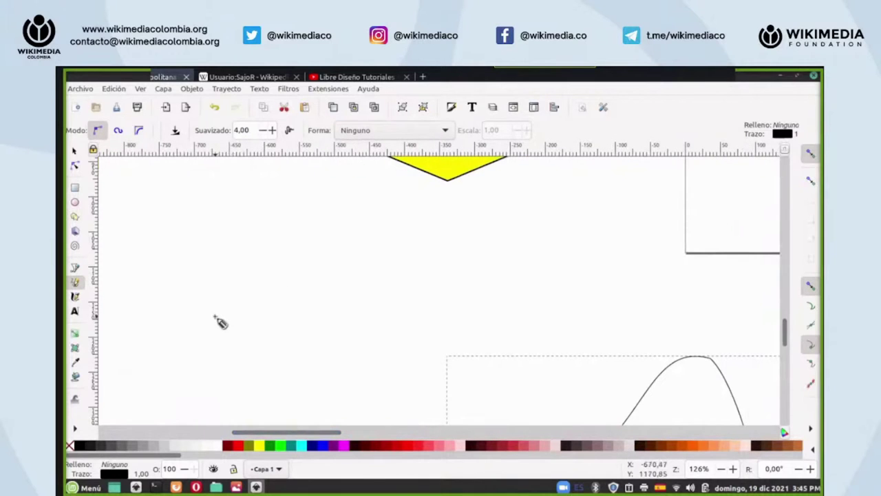
# - Draw a closed, irregular 11-corner straight-edged outline with the Bézier pen
pyautogui.click(76, 268)
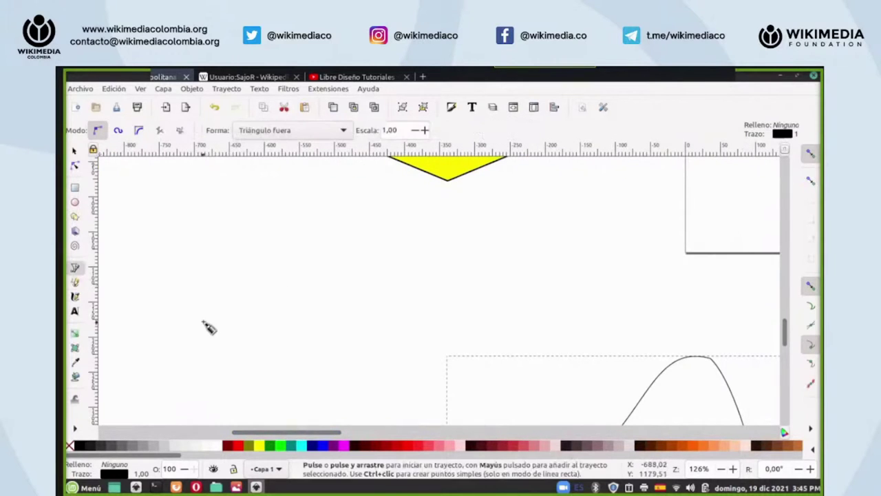
pyautogui.click(203, 322)
pyautogui.click(225, 252)
pyautogui.click(270, 238)
pyautogui.click(337, 235)
pyautogui.click(371, 253)
pyautogui.click(383, 292)
pyautogui.click(369, 331)
pyautogui.click(316, 344)
pyautogui.click(294, 321)
pyautogui.click(238, 348)
pyautogui.click(219, 324)
pyautogui.click(202, 322)
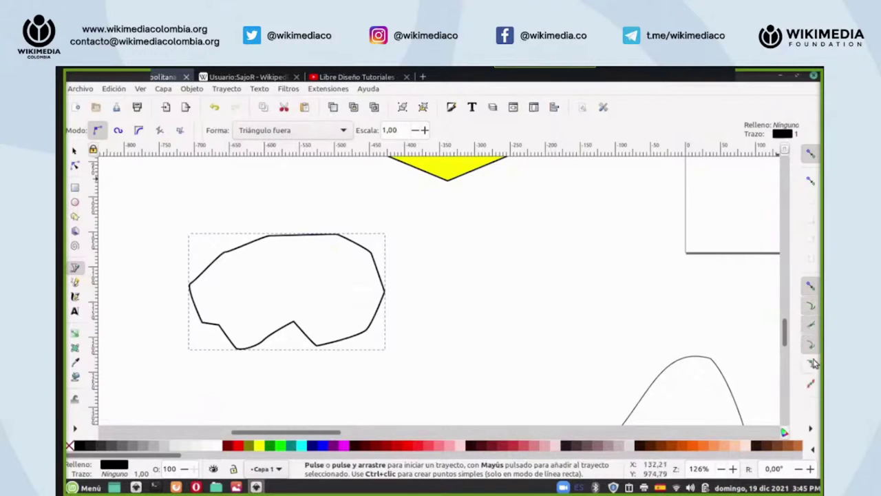
# - Draw two open lines from the outline's right side: an upper arc and a lower zigzag
pyautogui.click(374, 252)
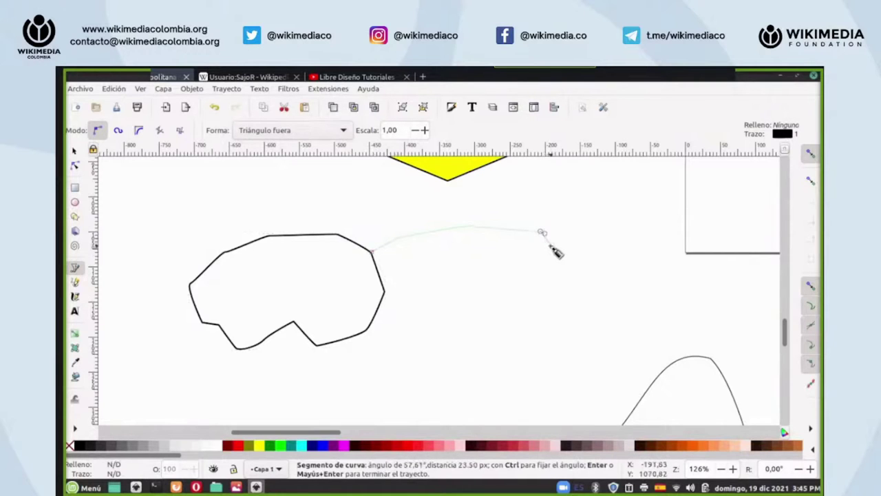
pyautogui.doubleClick(543, 233)
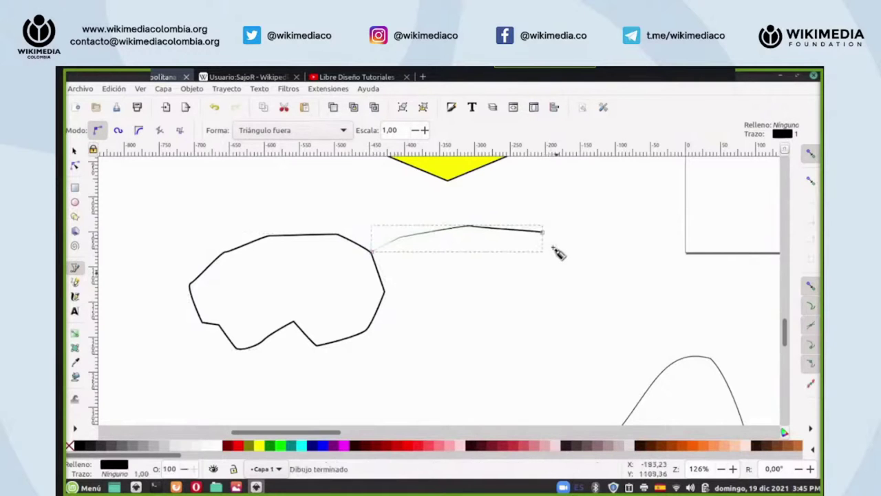
pyautogui.click(374, 335)
pyautogui.press('Return')
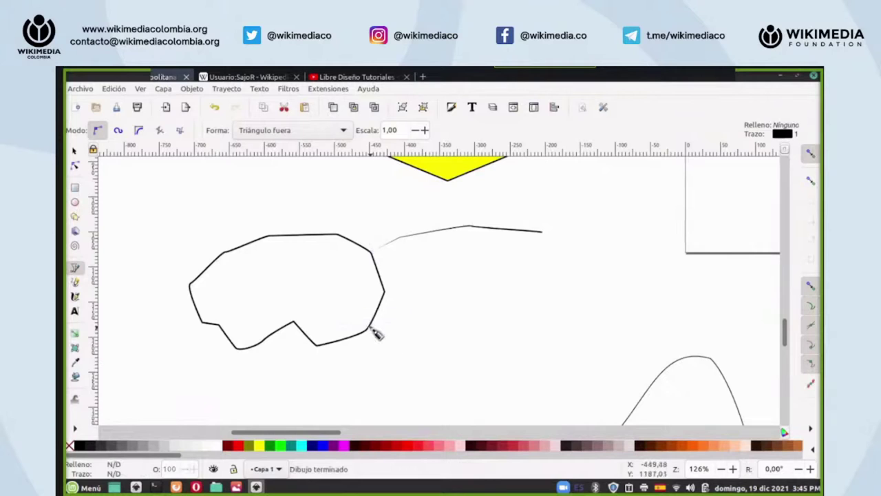
pyautogui.click(376, 334)
pyautogui.click(480, 383)
pyautogui.click(557, 345)
pyautogui.click(576, 341)
pyautogui.press('Return')
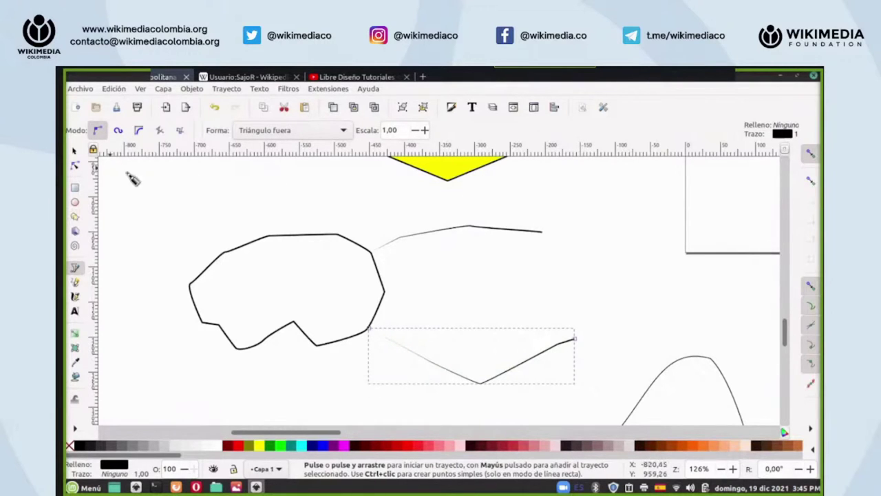
# - Set the pen's Forma to Ninguno and delete both branching lines
pyautogui.click(345, 133)
pyautogui.click(288, 102)
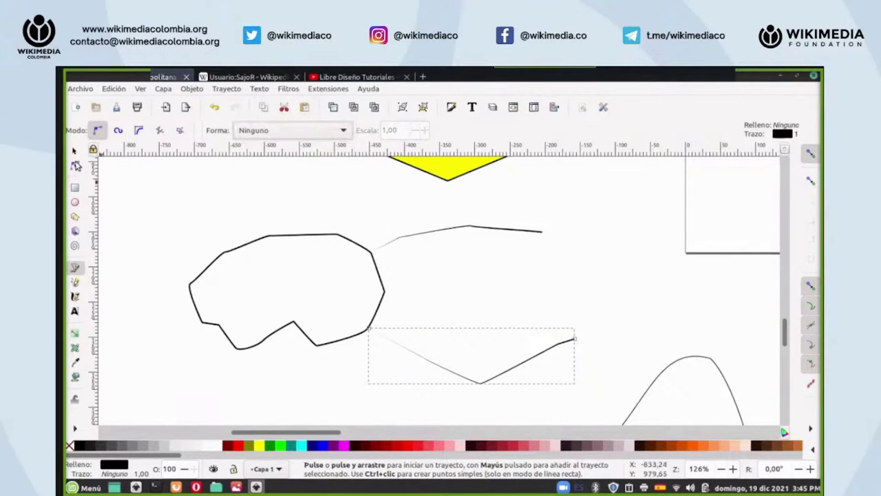
pyautogui.press('s')
pyautogui.click(469, 237)
pyautogui.click(473, 230)
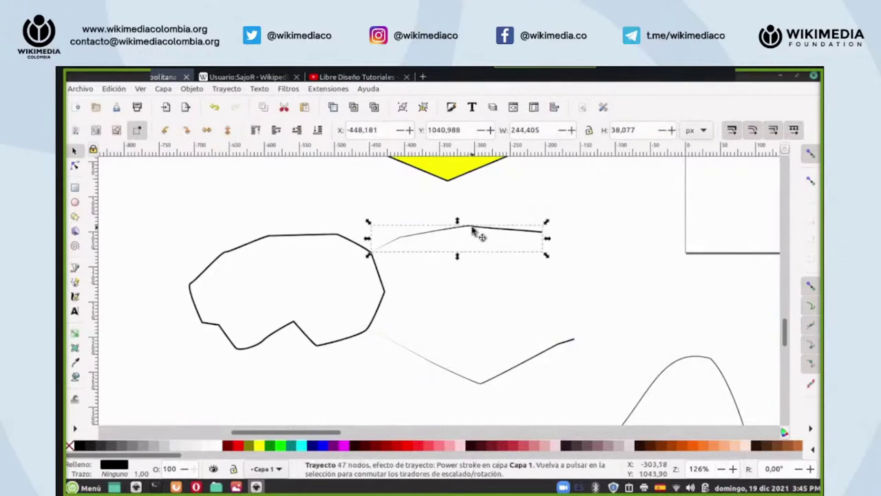
pyautogui.press('Delete')
pyautogui.click(563, 344)
pyautogui.press('Delete')
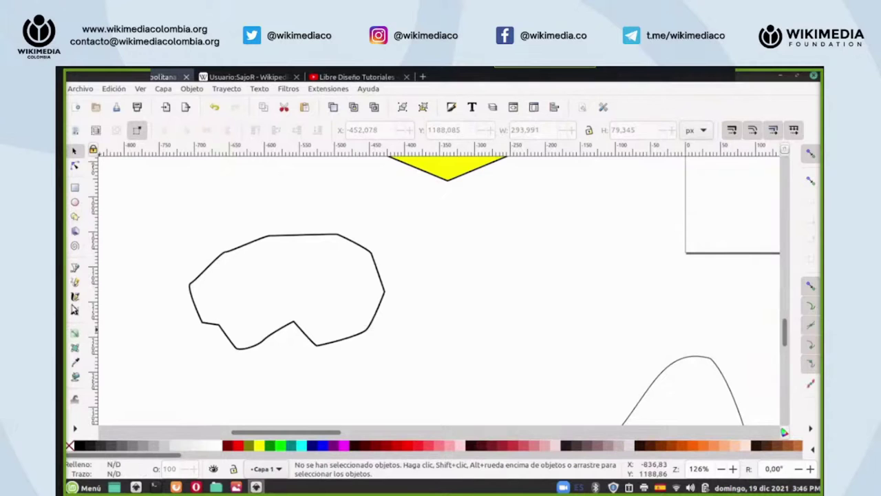
# - Draw upper and bottom pen paths forming a second outline right of the first, and show its nodes
pyautogui.click(75, 269)
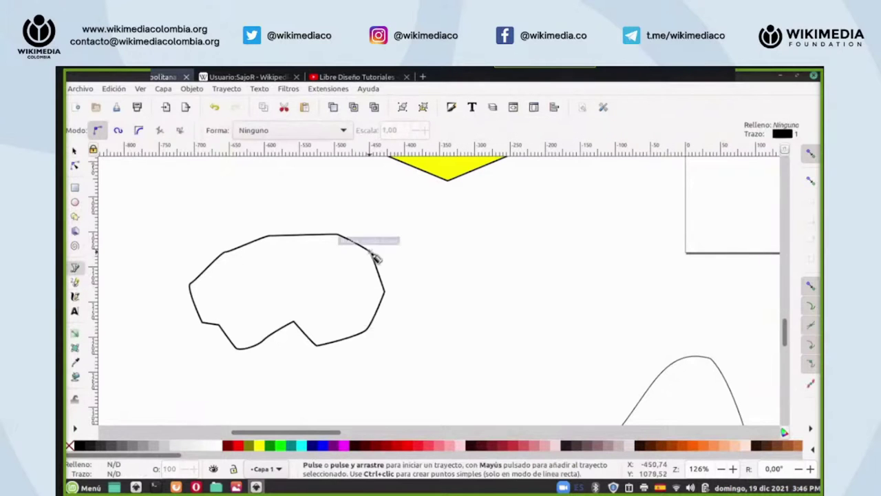
pyautogui.click(371, 252)
pyautogui.click(589, 218)
pyautogui.click(621, 287)
pyautogui.click(586, 347)
pyautogui.doubleClick(582, 356)
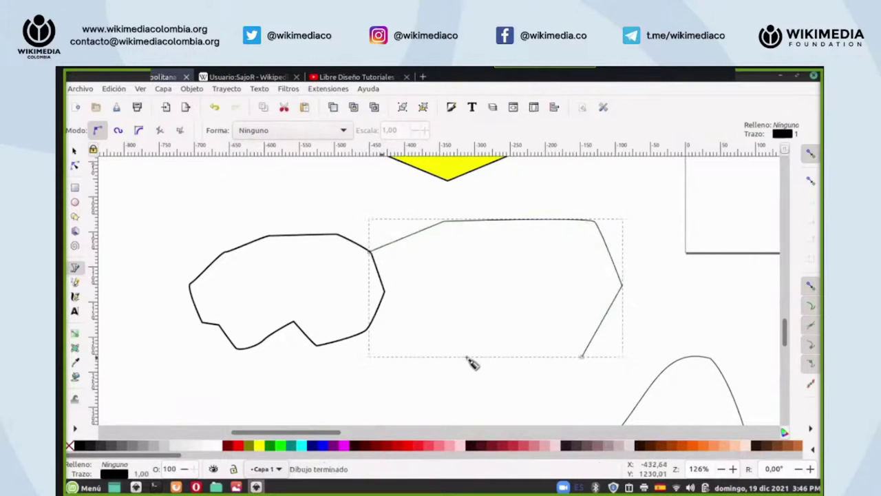
pyautogui.click(318, 346)
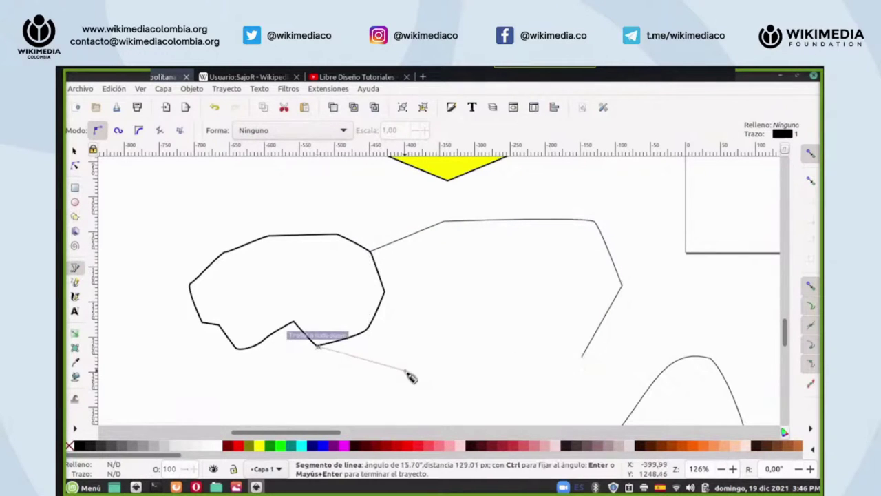
pyautogui.click(406, 370)
pyautogui.click(554, 377)
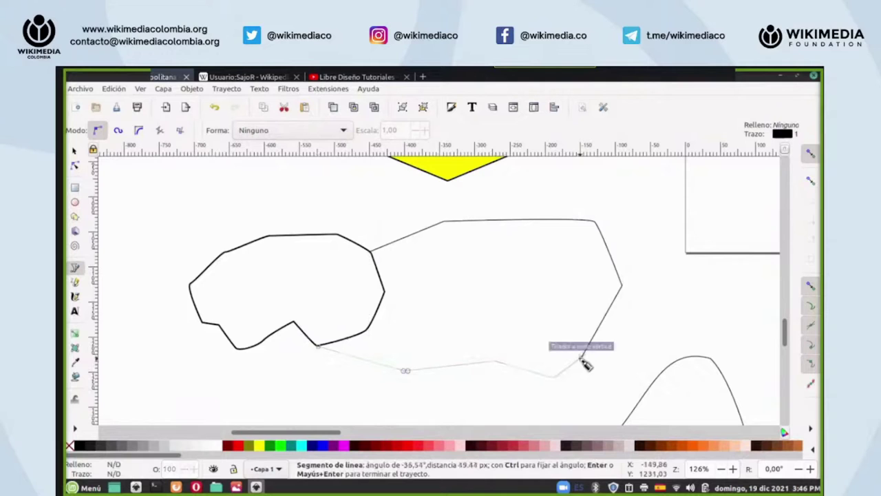
pyautogui.click(582, 356)
pyautogui.press('Return')
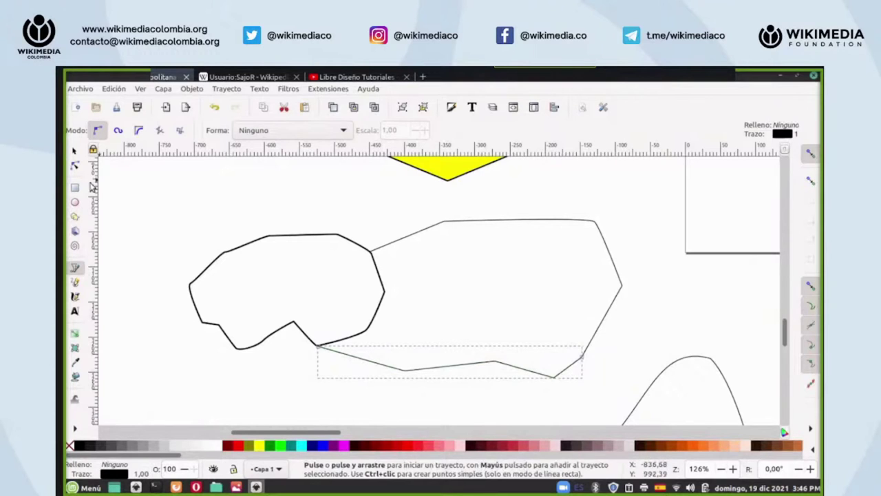
pyautogui.click(74, 165)
pyautogui.click(592, 341)
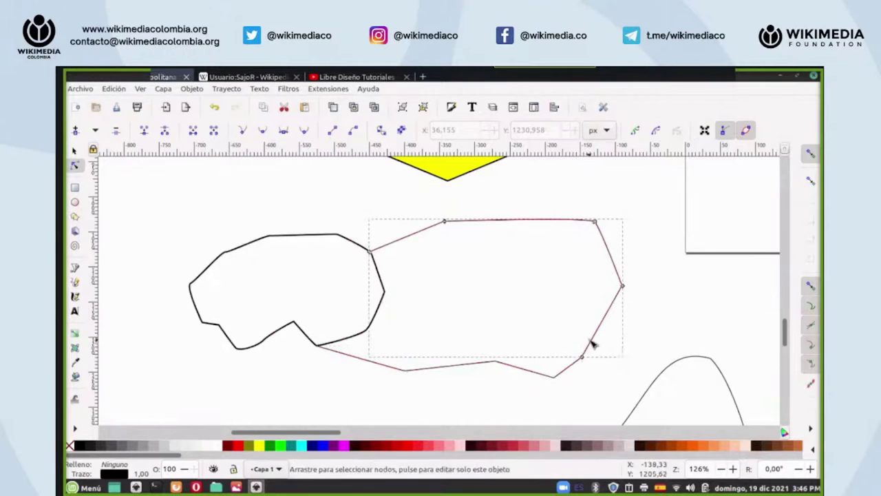
# - Select the two paths' meeting end nodes and join them into one node
pyautogui.click(578, 359)
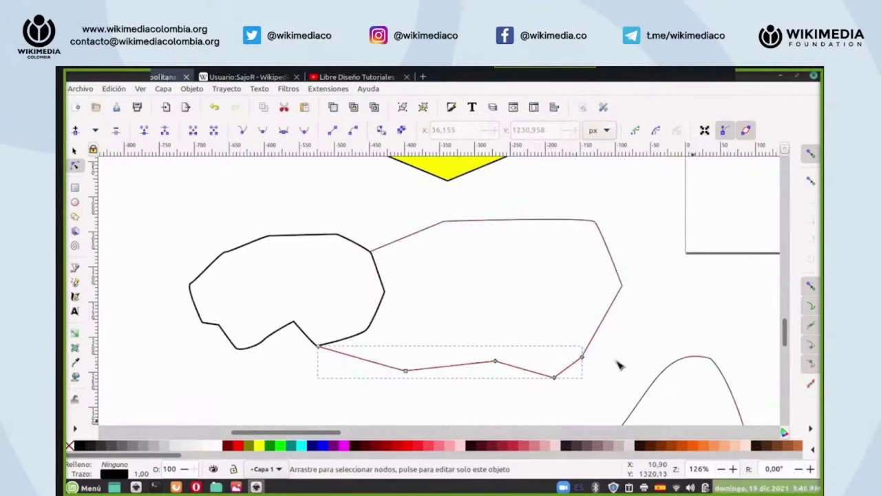
pyautogui.scroll(5, 713, 470)
pyautogui.scroll(-5, 636, 417)
pyautogui.hscroll(4, 623, 427)
pyautogui.hscroll(4, 610, 435)
pyautogui.scroll(5, 460, 336)
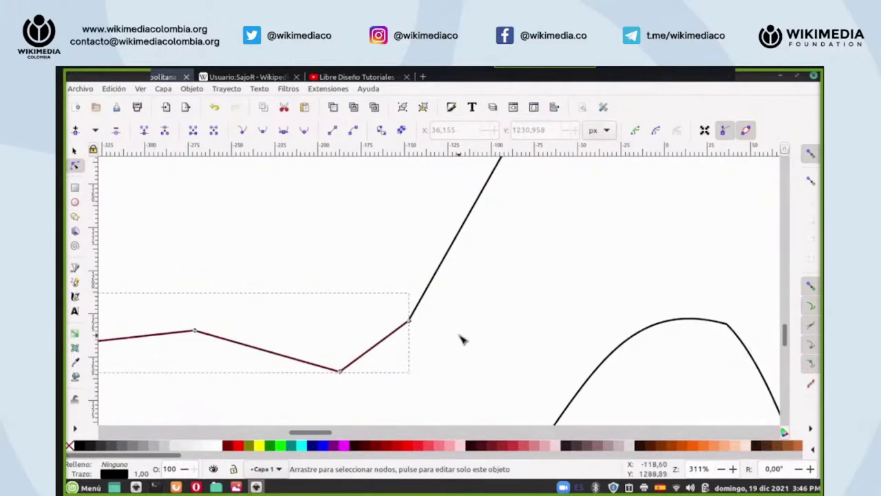
pyautogui.click(443, 307)
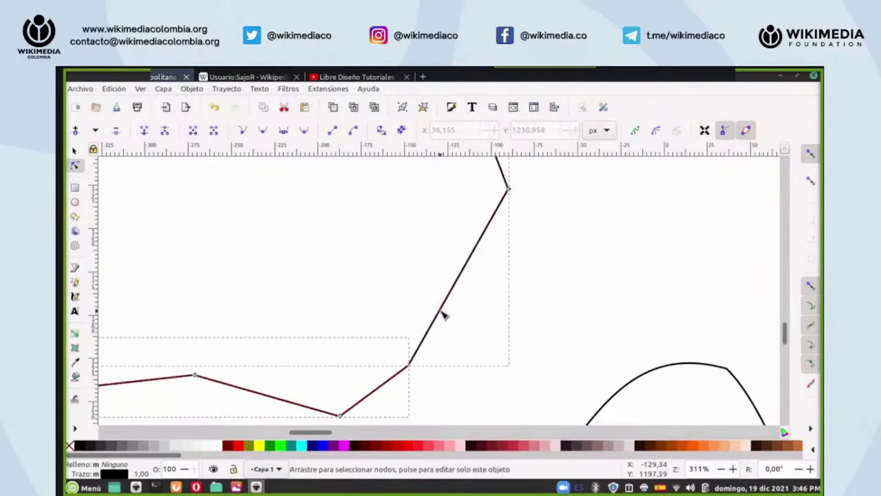
pyautogui.moveTo(458, 343); pyautogui.dragTo(399, 386)
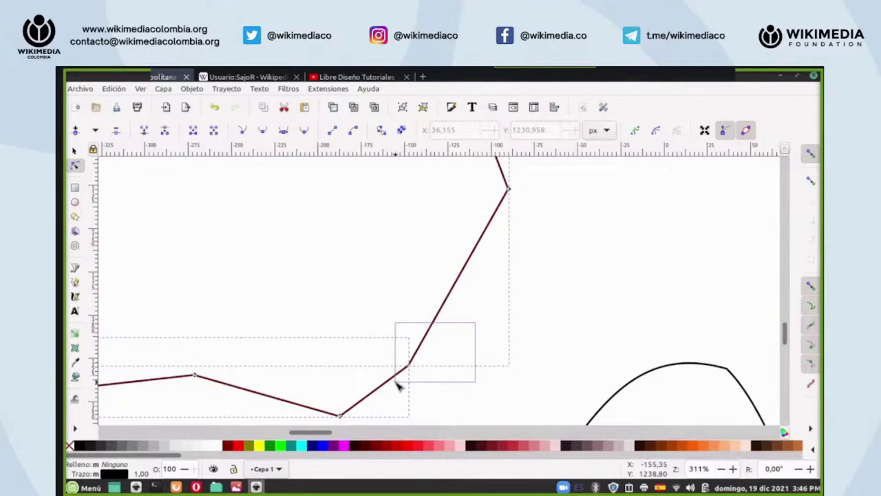
pyautogui.moveTo(398, 386); pyautogui.dragTo(398, 386)
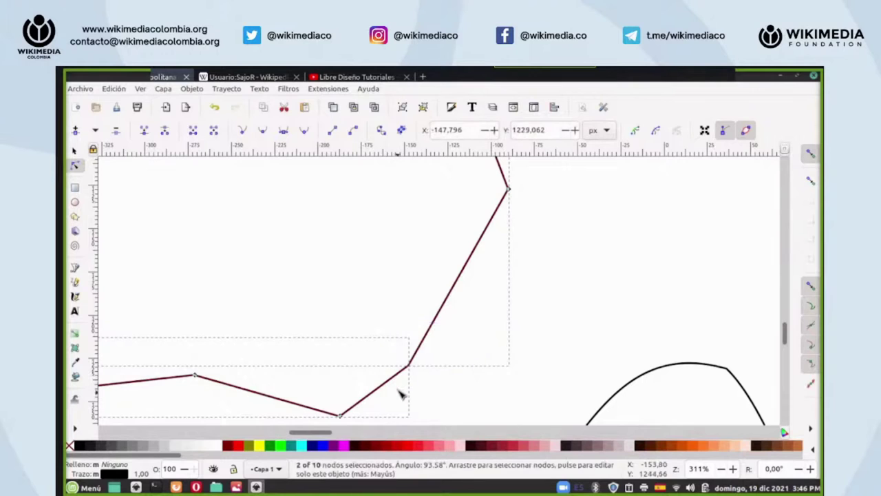
pyautogui.click(143, 133)
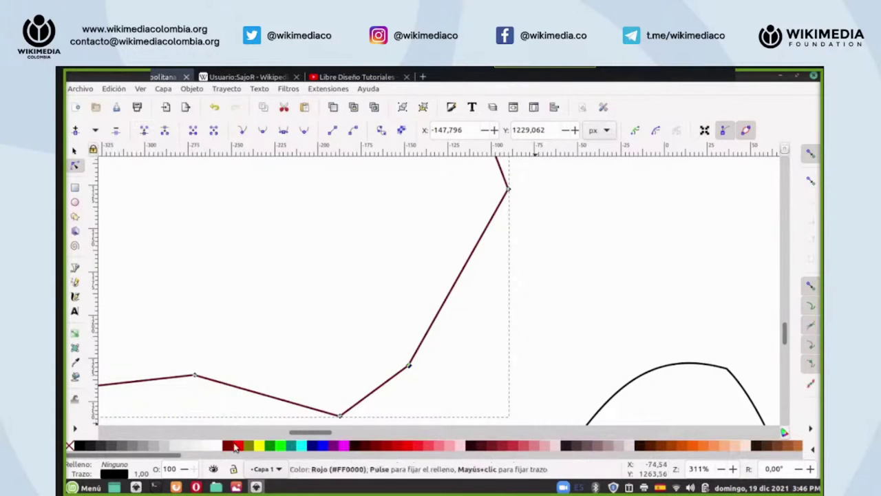
# - Undo the join and give only the lower zigzag piece a red stroke via Fijar trazo
pyautogui.rightClick(237, 447)
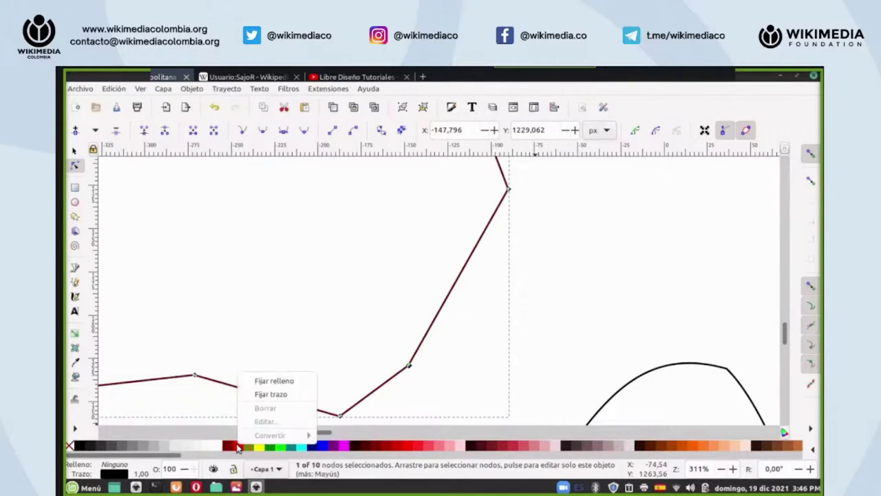
pyautogui.click(270, 395)
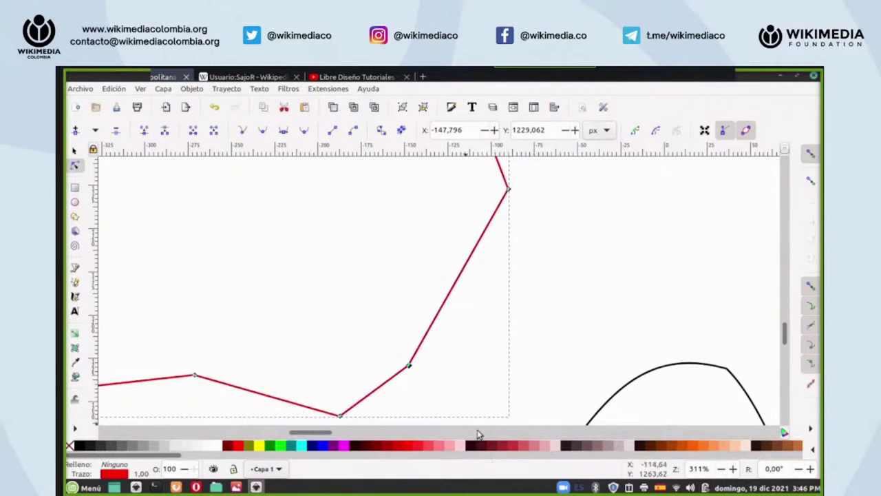
pyautogui.click(214, 108)
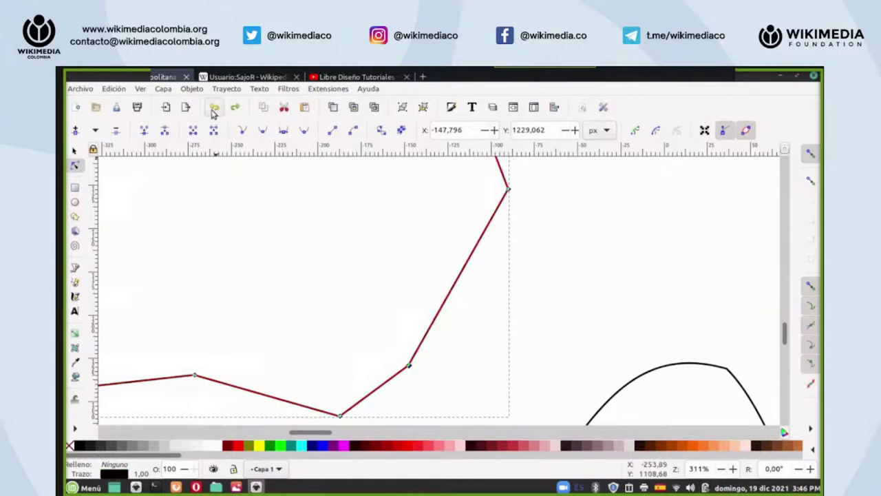
pyautogui.click(214, 109)
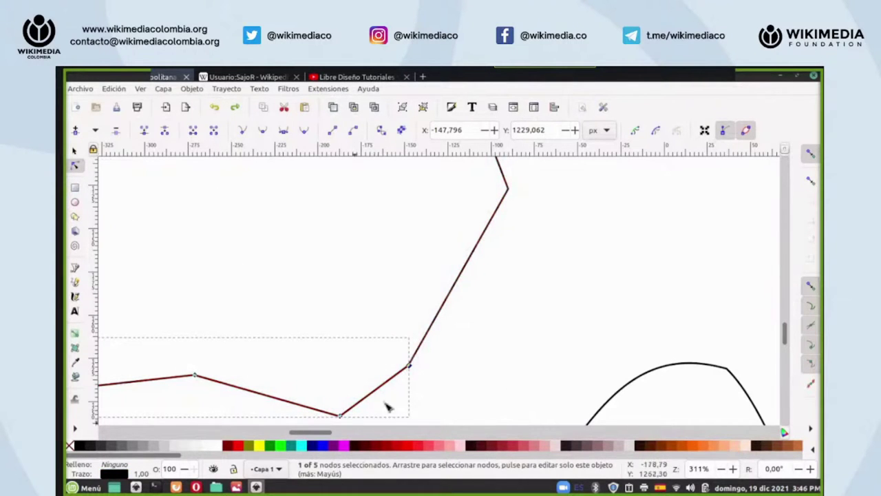
pyautogui.rightClick(250, 444)
pyautogui.click(273, 394)
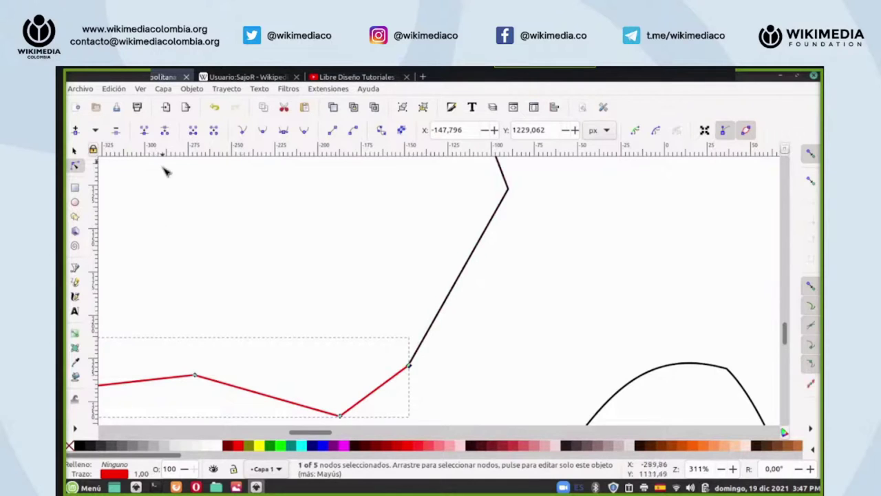
pyautogui.scroll(-2, 478, 246)
pyautogui.scroll(2, 413, 241)
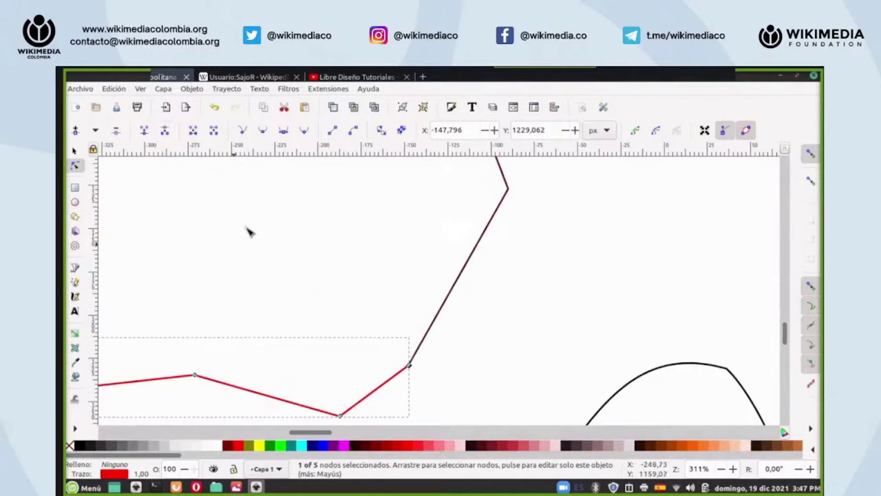
# - Draw two short freehand lines above the red zigzag and join their neighbouring end nodes
pyautogui.click(75, 282)
pyautogui.moveTo(159, 237); pyautogui.dragTo(252, 227)
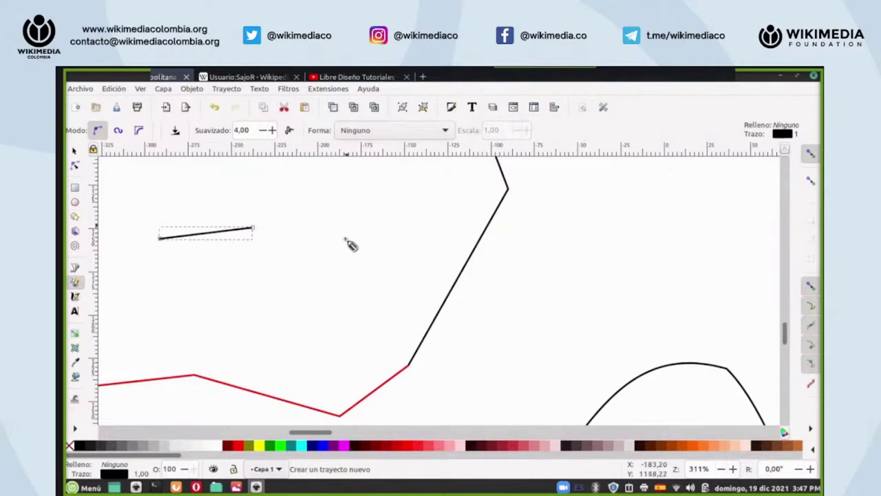
pyautogui.moveTo(334, 218); pyautogui.dragTo(428, 229)
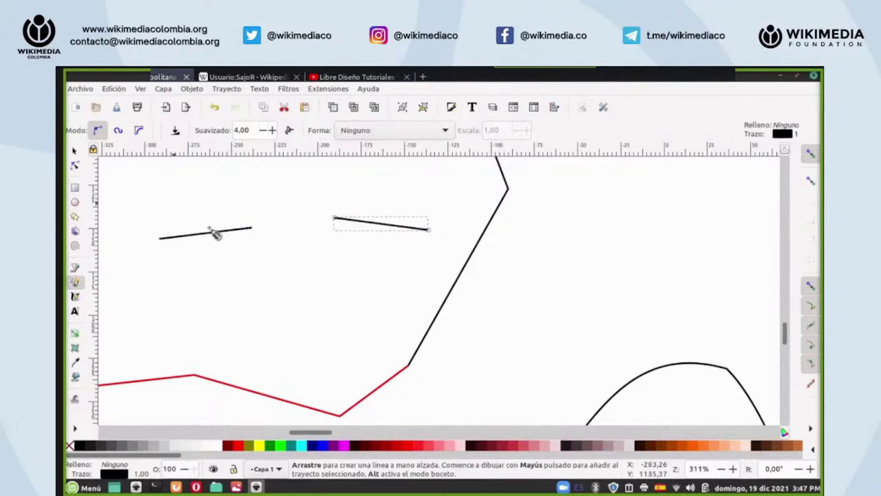
pyautogui.click(75, 165)
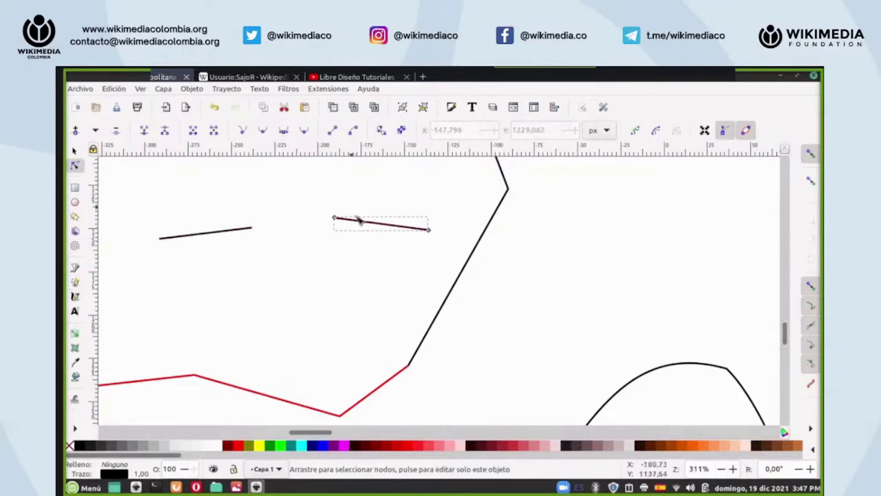
pyautogui.keyDown('shift'); pyautogui.click(247, 234); pyautogui.keyUp('shift')
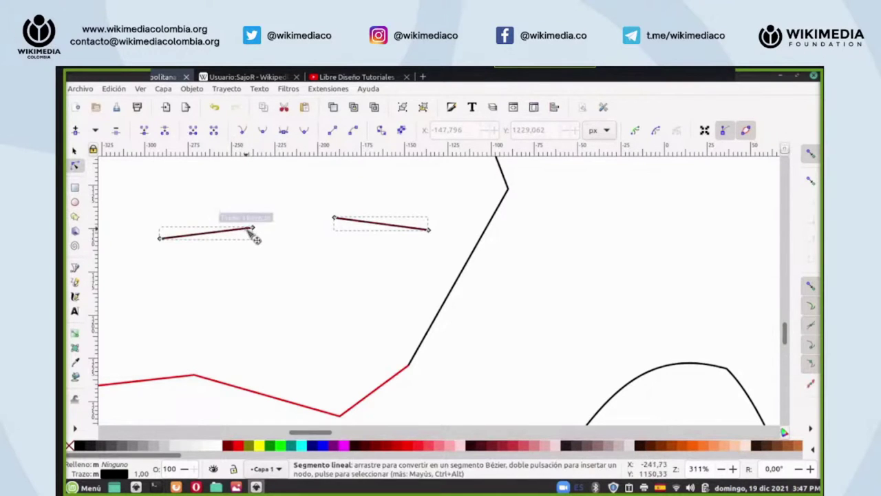
pyautogui.moveTo(363, 181); pyautogui.dragTo(245, 249)
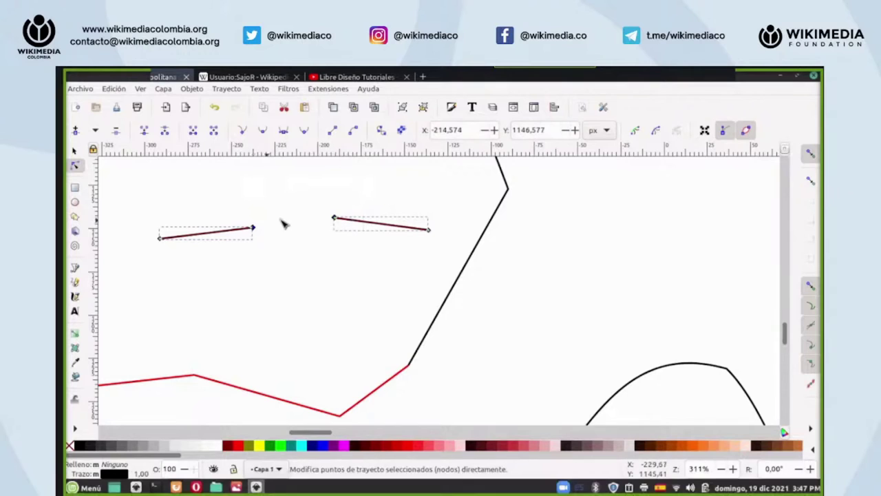
pyautogui.click(145, 132)
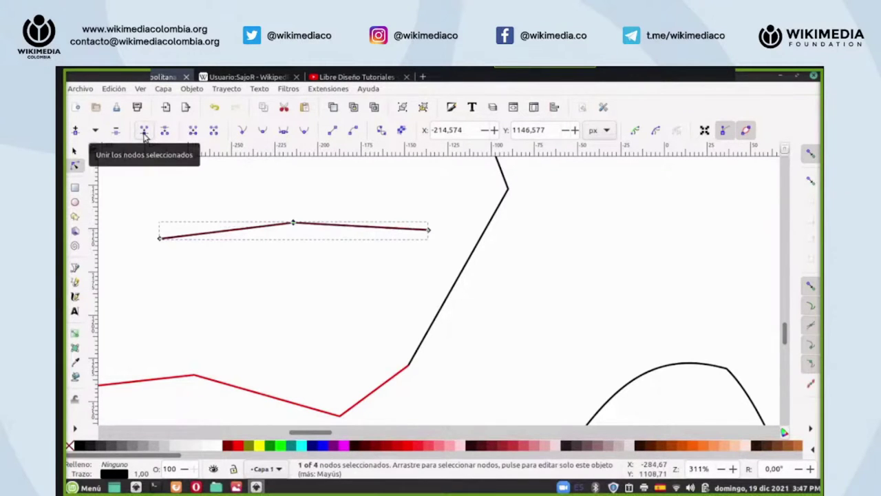
# - Add a node, raise the middle piece, and delete a segment to leave three separate strokes
pyautogui.doubleClick(354, 228)
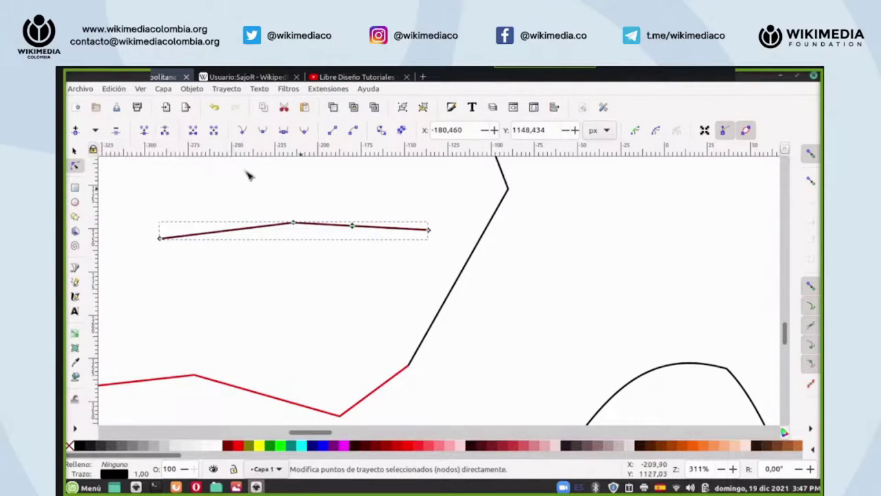
pyautogui.moveTo(268, 191); pyautogui.dragTo(378, 264)
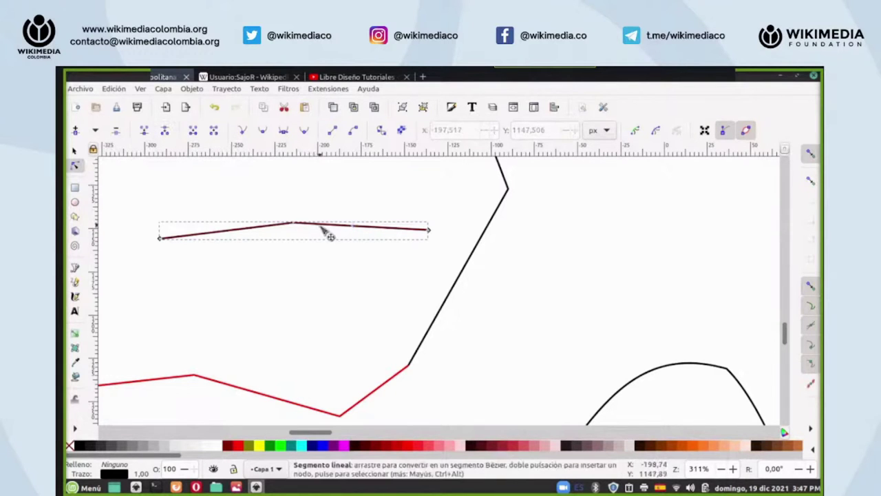
pyautogui.moveTo(295, 225); pyautogui.dragTo(317, 199)
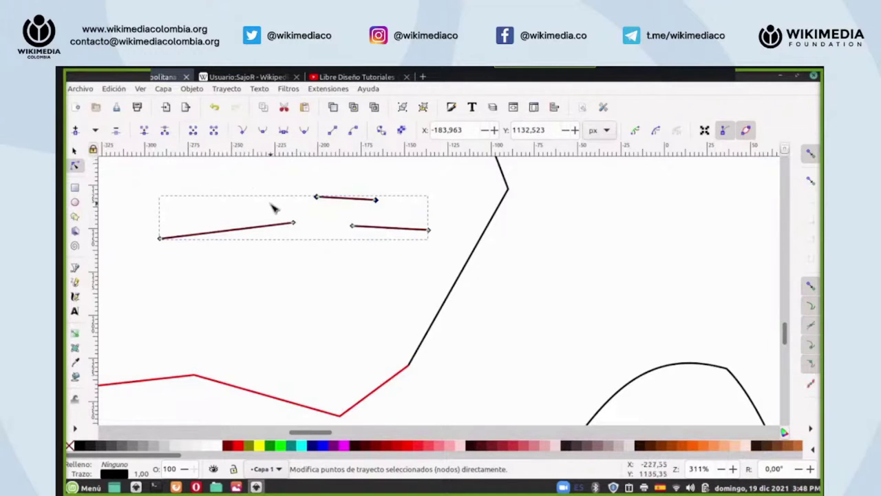
pyautogui.moveTo(269, 196); pyautogui.dragTo(372, 251)
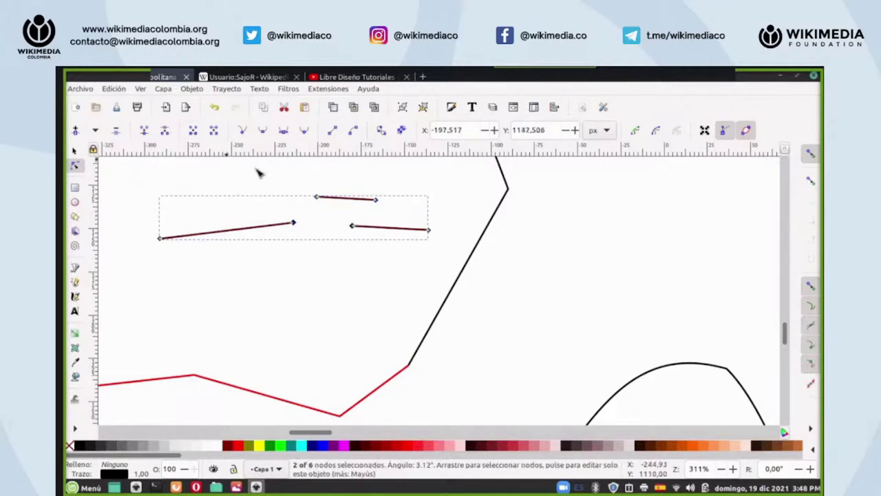
pyautogui.click(194, 132)
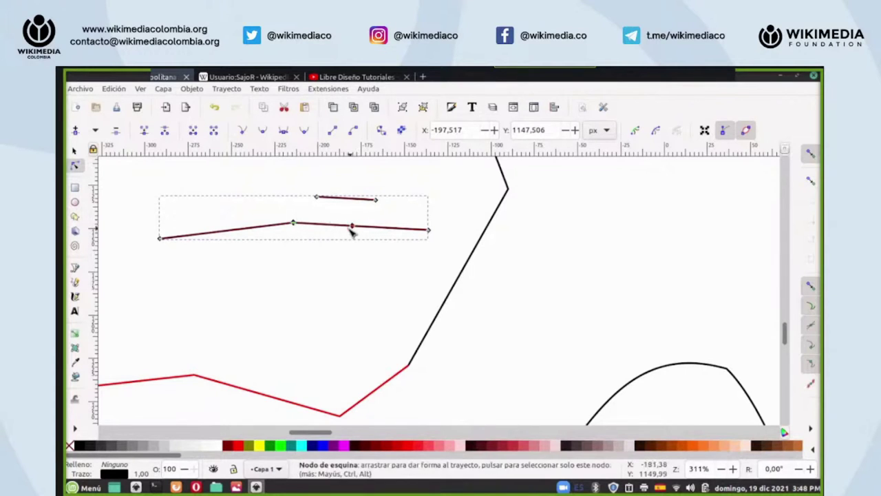
pyautogui.click(214, 131)
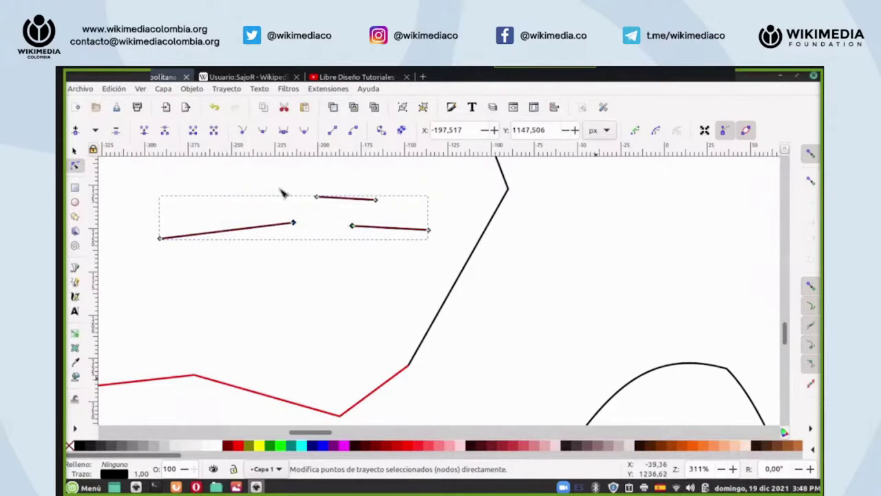
pyautogui.scroll(2, 697, 469)
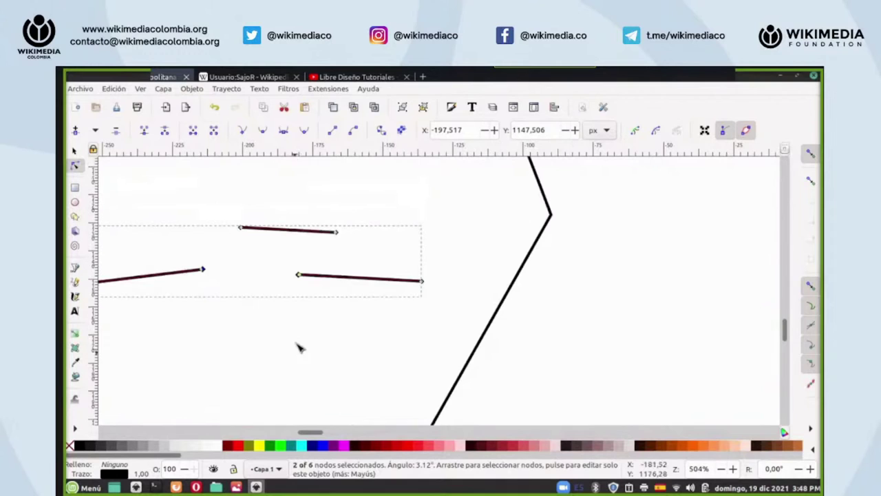
pyautogui.moveTo(318, 433); pyautogui.dragTo(305, 433)
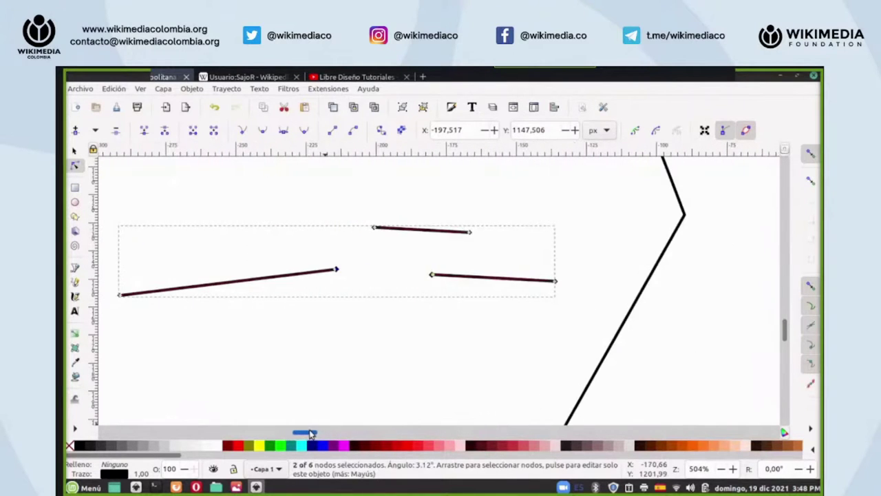
pyautogui.click(383, 311)
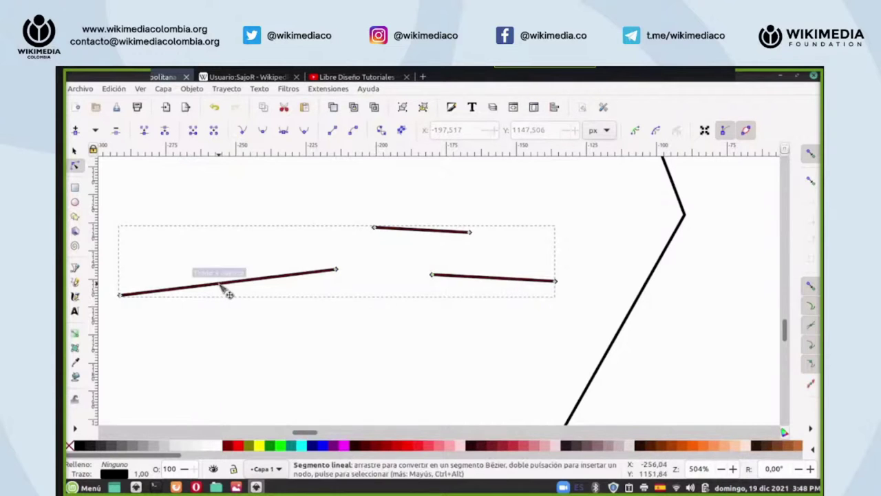
pyautogui.click(243, 281)
pyautogui.scroll(-5, 423, 315)
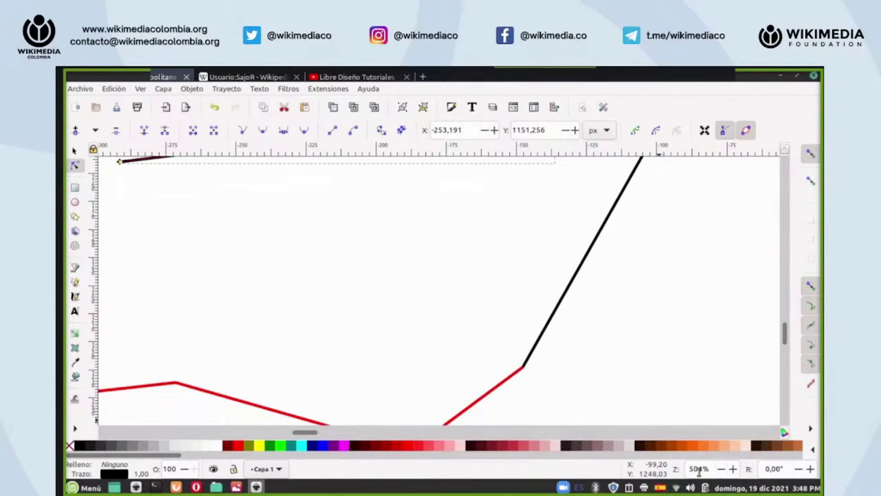
# - Drag the red path's Bézier handles to bend its straight segment into a smooth S-curve
pyautogui.press('-')
pyautogui.press('-')
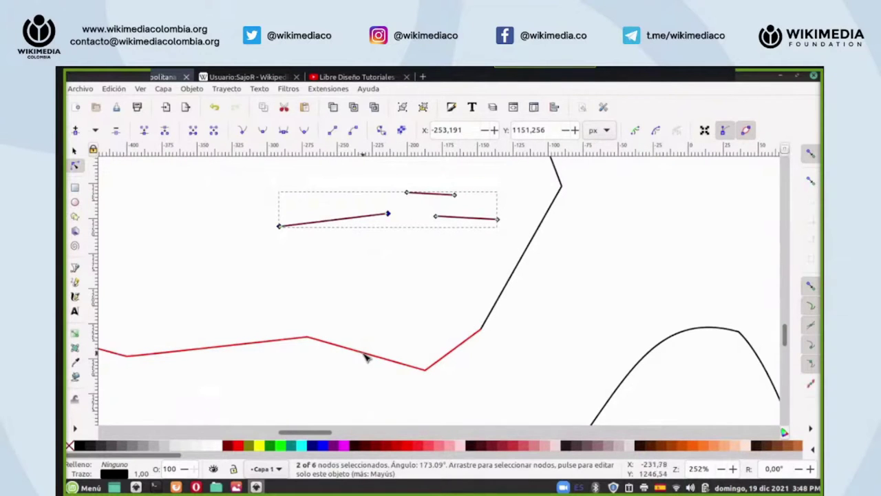
pyautogui.click(369, 359)
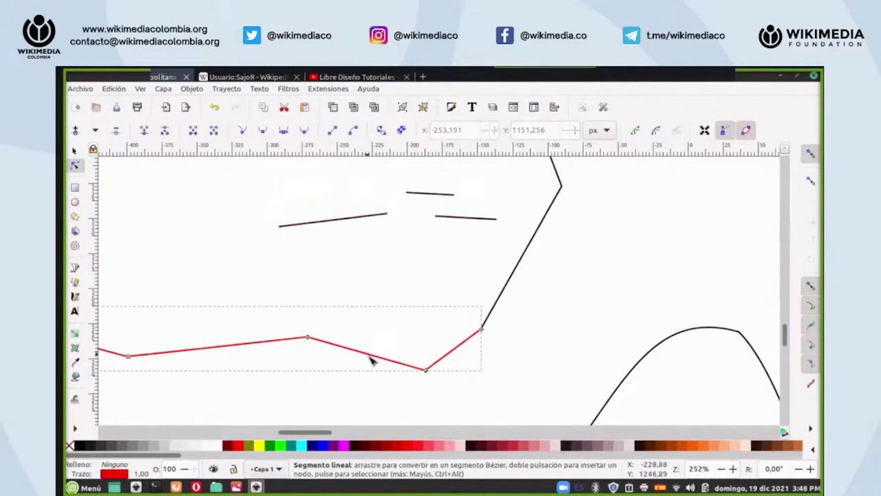
pyautogui.moveTo(369, 357); pyautogui.dragTo(376, 327)
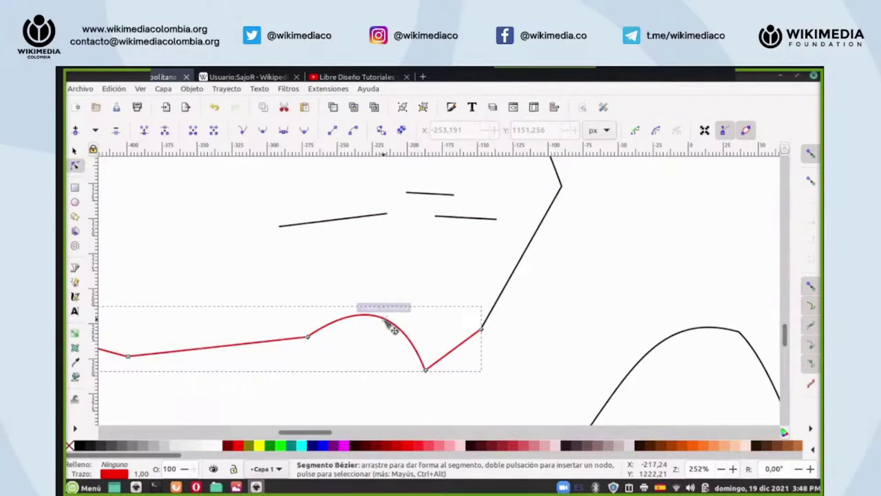
pyautogui.click(386, 321)
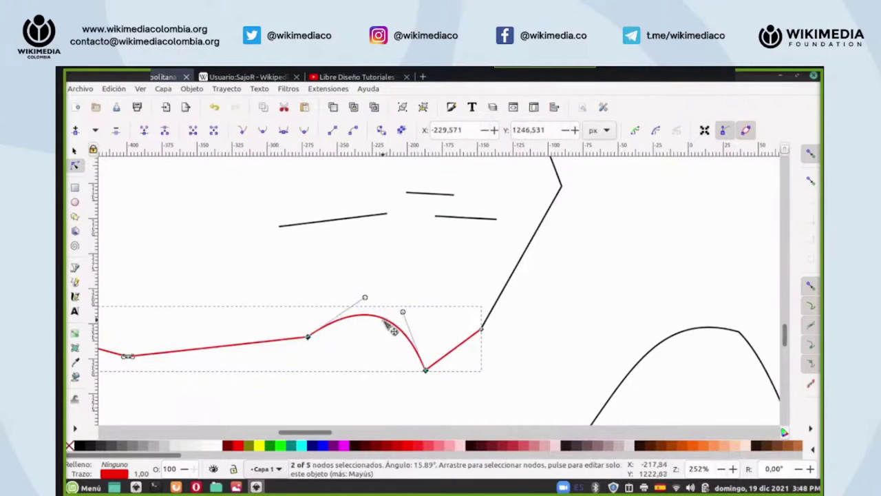
pyautogui.click(331, 130)
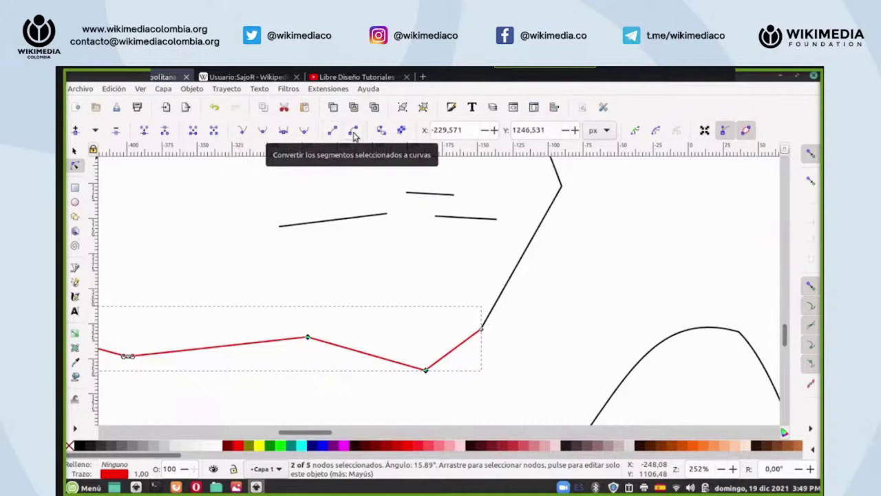
pyautogui.click(353, 131)
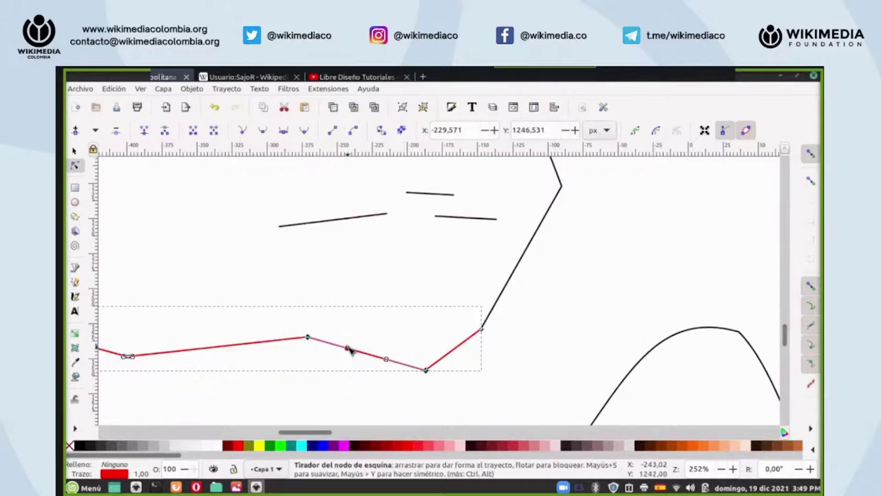
pyautogui.moveTo(348, 349); pyautogui.dragTo(361, 277)
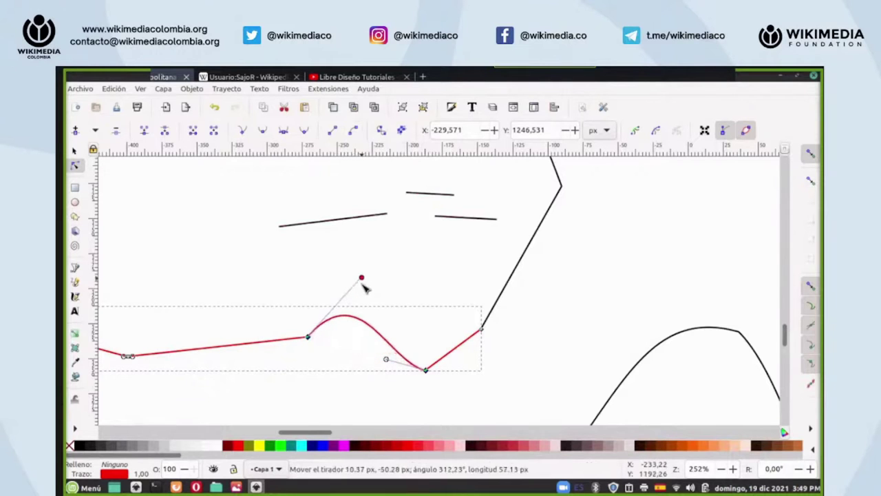
pyautogui.moveTo(388, 361); pyautogui.dragTo(340, 403)
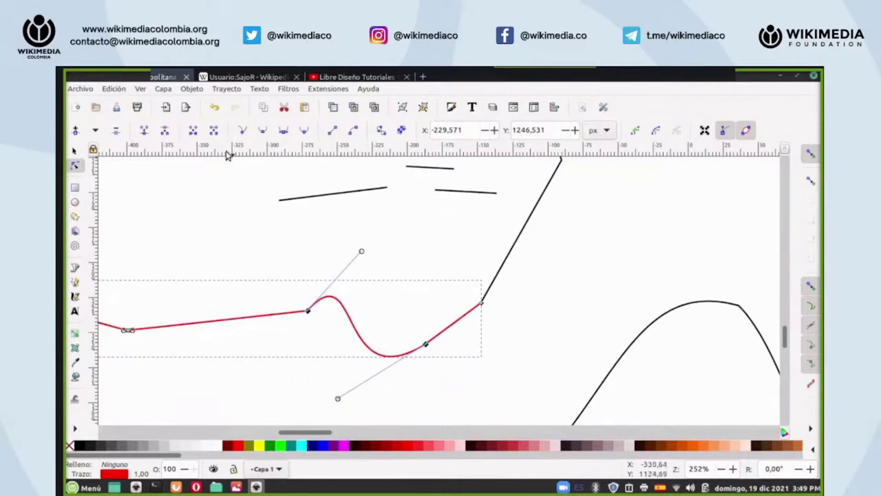
pyautogui.scroll(3, 224, 229)
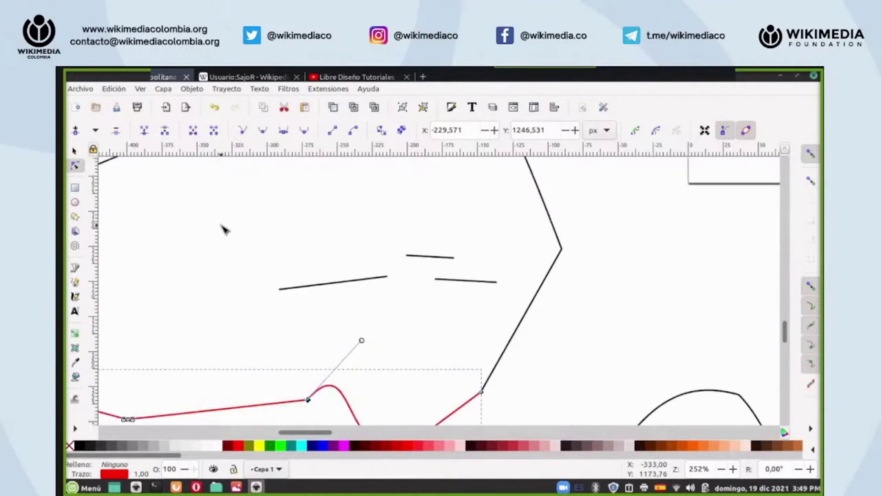
pyautogui.click(200, 260)
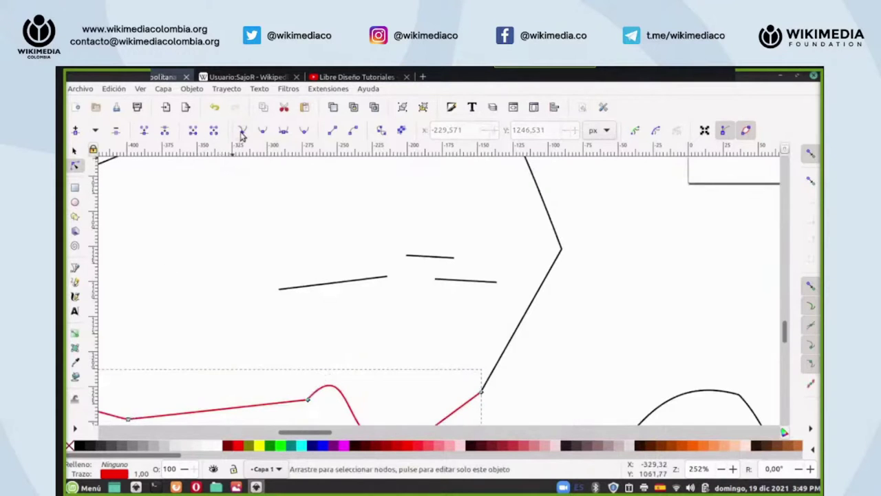
# - Insert a new node on the rising side of the large black curve
pyautogui.scroll(-7, 254, 165)
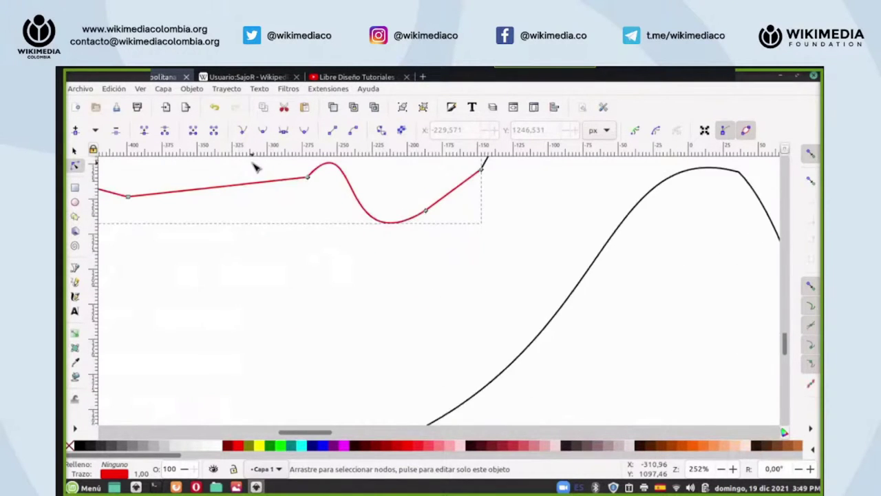
pyautogui.scroll(3, 254, 165)
pyautogui.scroll(-3, 694, 468)
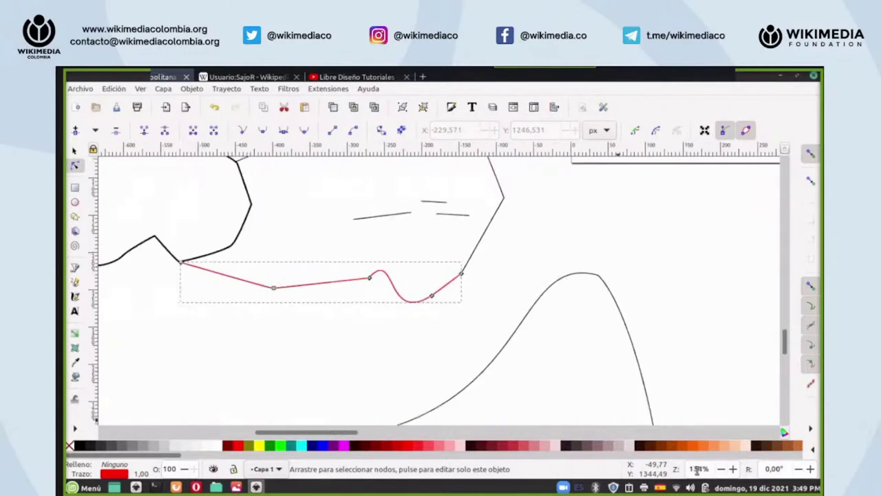
pyautogui.scroll(-3, 489, 290)
pyautogui.click(472, 303)
pyautogui.doubleClick(472, 303)
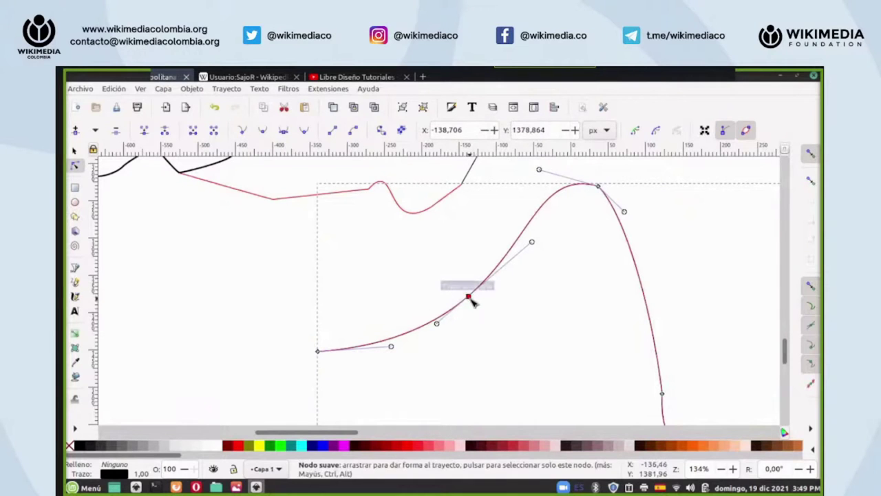
# - Make the new node a corner and pull its lower handle up to kink the curve
pyautogui.moveTo(438, 325); pyautogui.dragTo(428, 279)
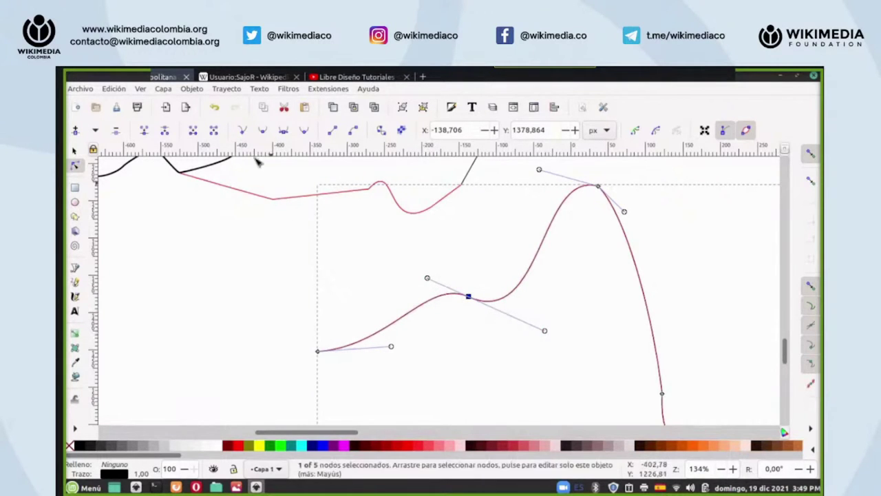
pyautogui.click(214, 106)
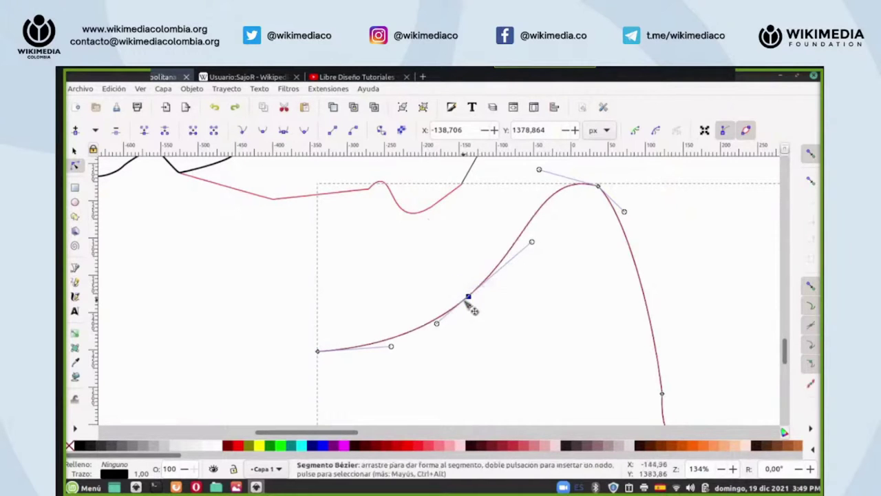
pyautogui.moveTo(448, 266); pyautogui.dragTo(488, 316)
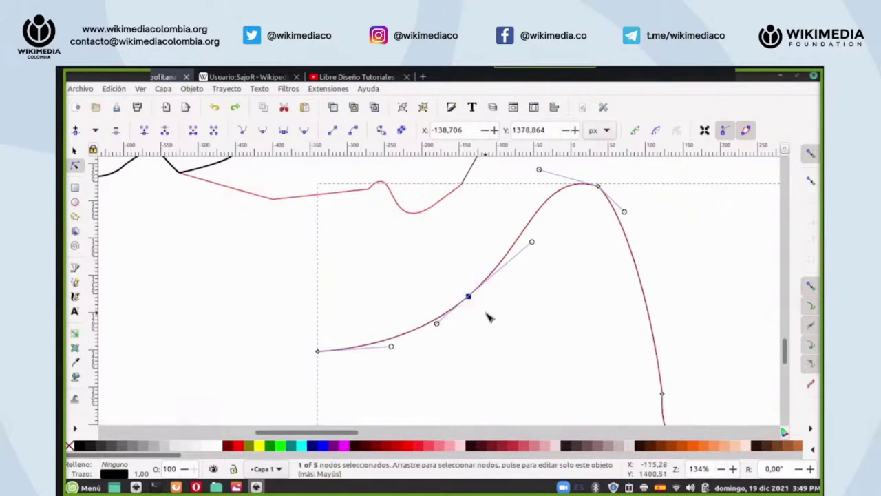
pyautogui.click(242, 132)
pyautogui.moveTo(436, 323); pyautogui.dragTo(426, 259)
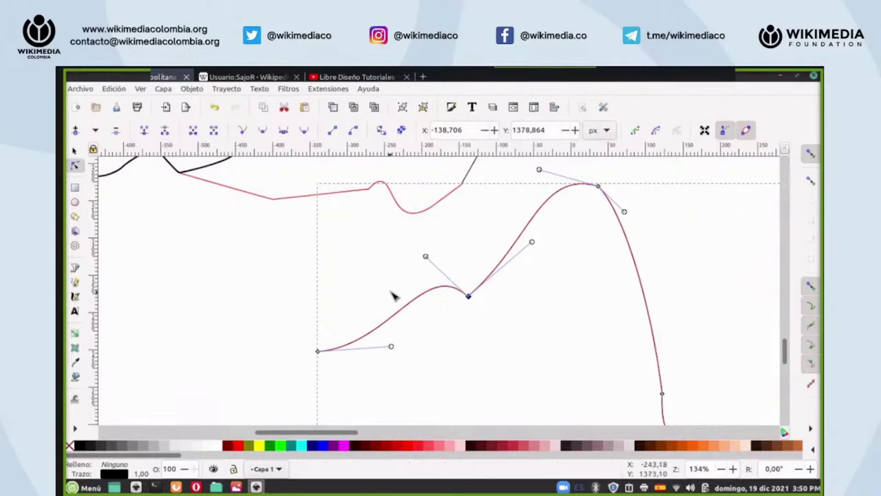
pyautogui.scroll(5, 394, 297)
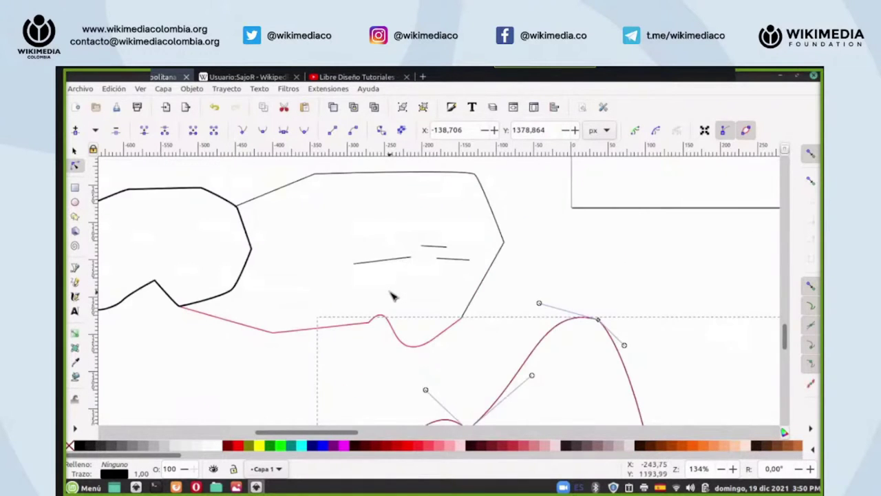
pyautogui.scroll(10, 394, 296)
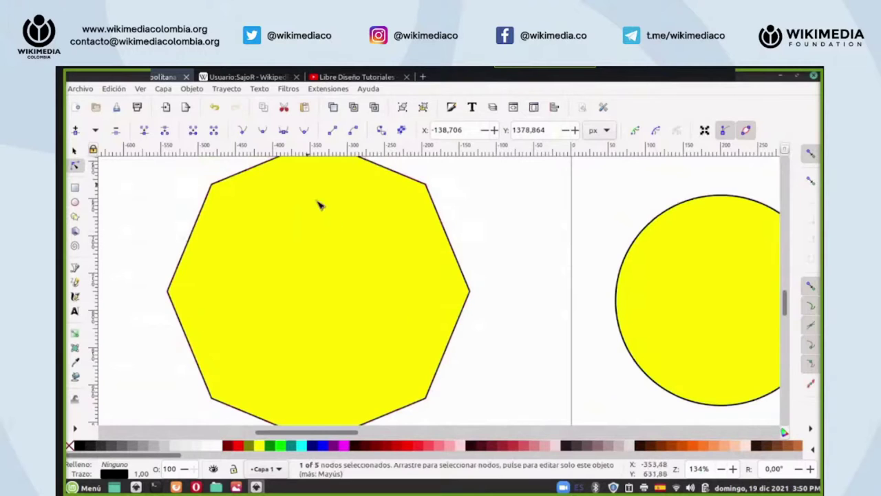
pyautogui.scroll(-15, 346, 266)
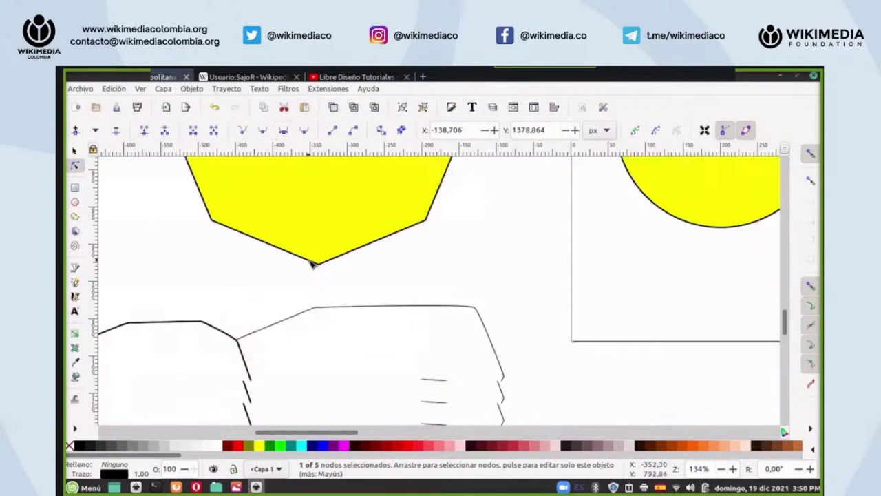
pyautogui.scroll(3, 397, 278)
pyautogui.scroll(-3, 446, 296)
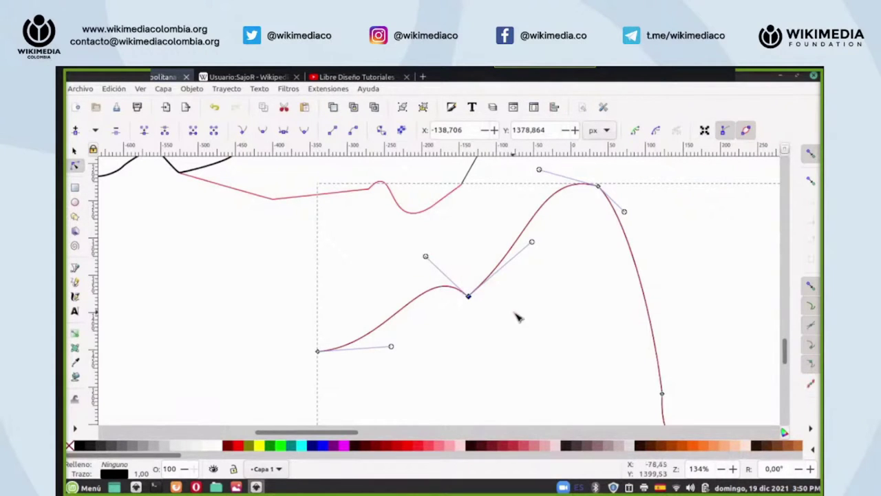
# - Switch the new node through smooth, symmetric and auto-smooth types, reshaping its handles into a smooth rise
pyautogui.click(263, 131)
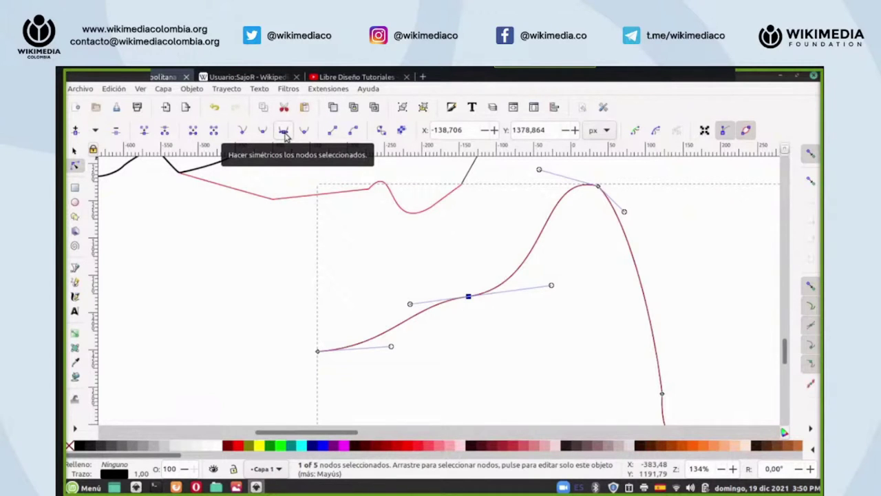
pyautogui.click(285, 133)
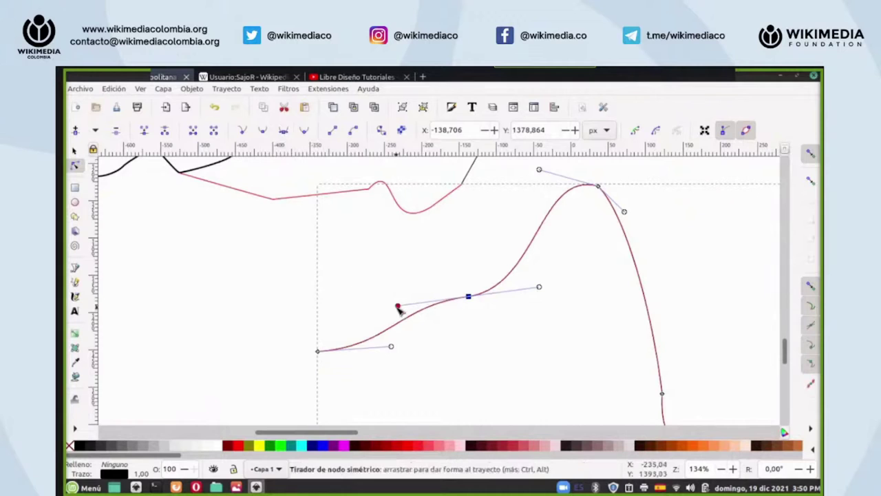
pyautogui.moveTo(397, 306); pyautogui.dragTo(489, 342)
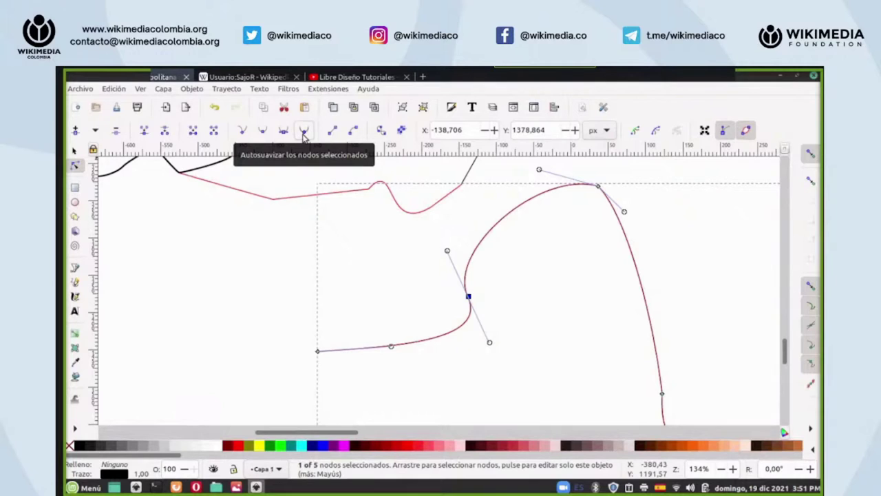
pyautogui.click(304, 130)
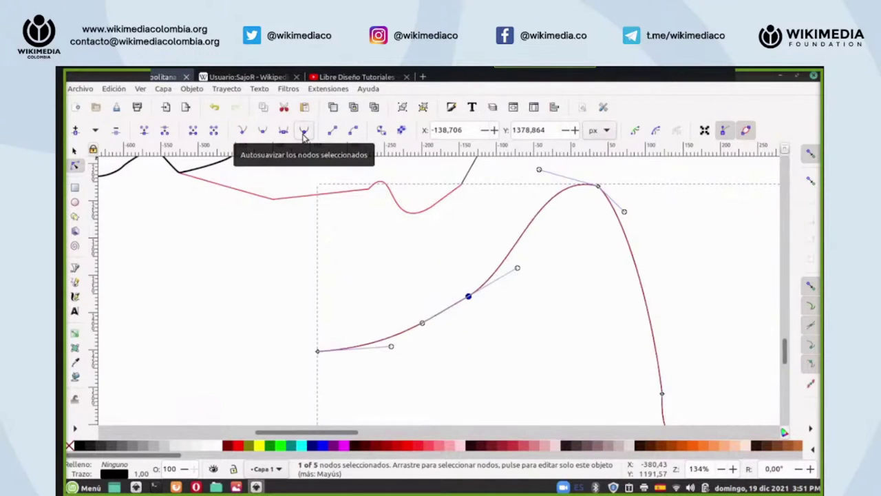
pyautogui.moveTo(517, 268); pyautogui.dragTo(426, 282)
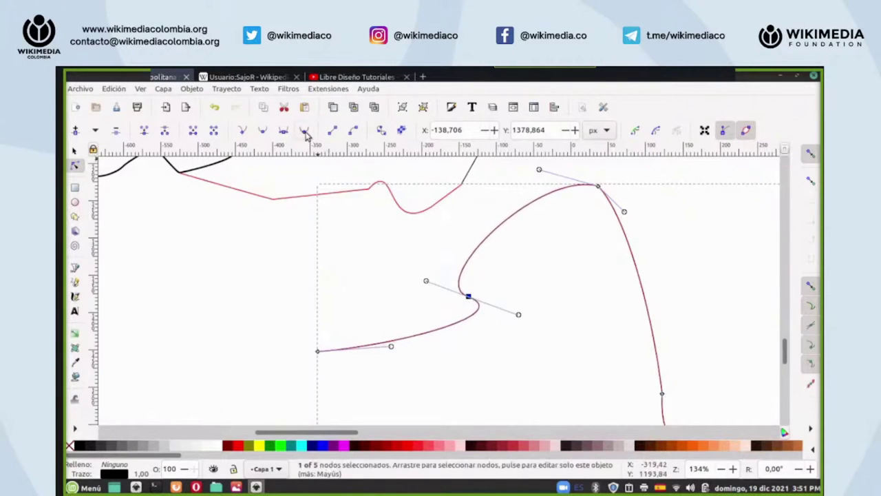
pyautogui.click(305, 132)
pyautogui.moveTo(428, 323); pyautogui.dragTo(440, 325)
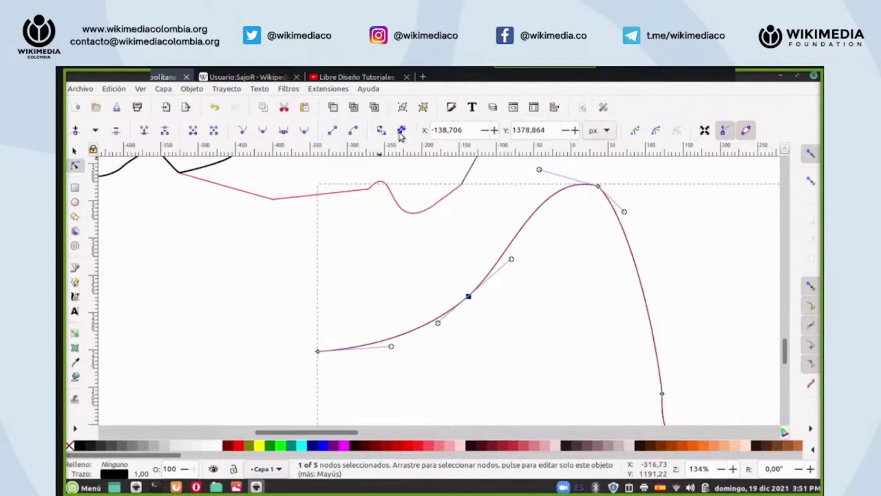
# - Select the large yellow rectangle and nudge its left and right edges
pyautogui.scroll(-5, 423, 360)
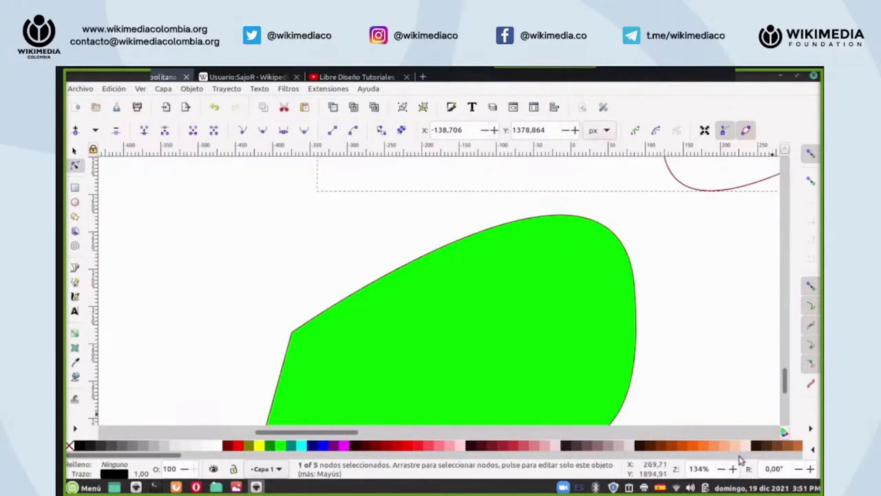
pyautogui.scroll(-4, 487, 350)
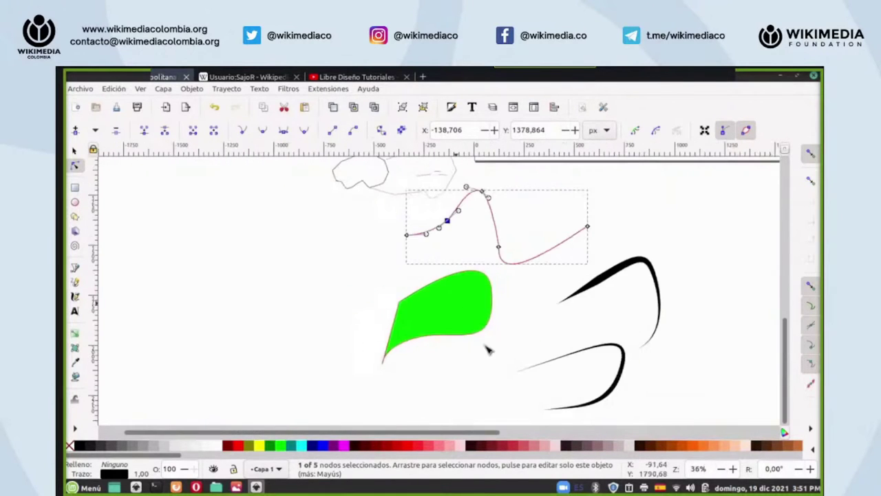
pyautogui.scroll(6, 487, 350)
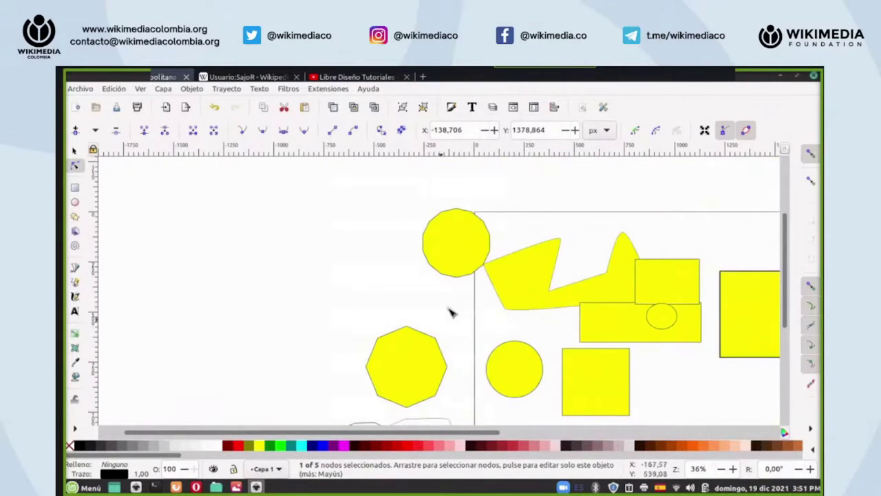
pyautogui.moveTo(443, 431); pyautogui.dragTo(586, 435)
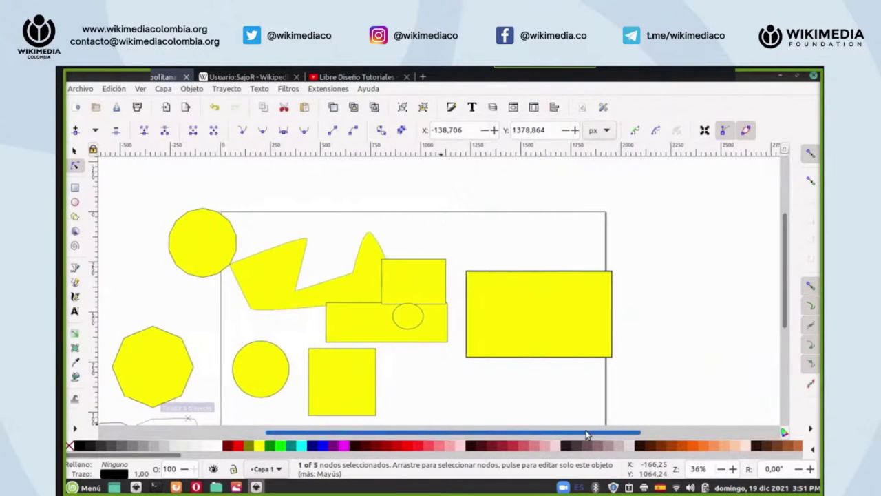
pyautogui.scroll(-3, 503, 299)
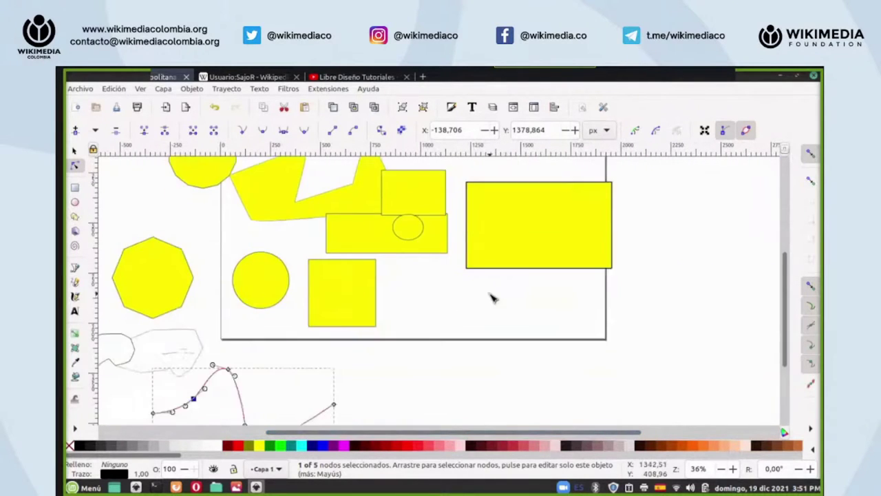
pyautogui.scroll(2, 491, 296)
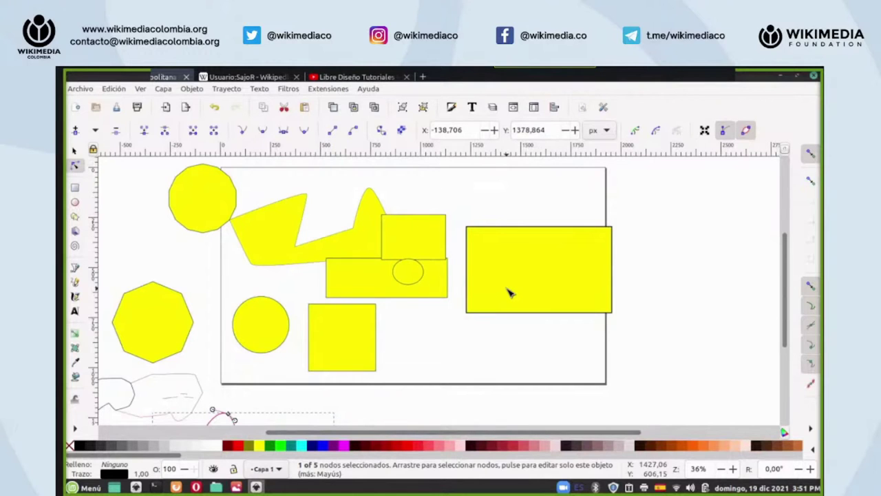
pyautogui.click(514, 258)
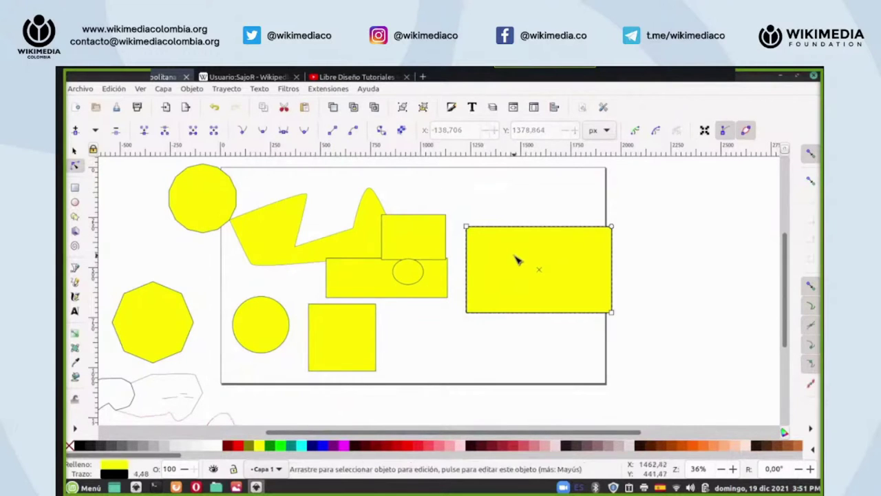
pyautogui.scroll(-2, 513, 262)
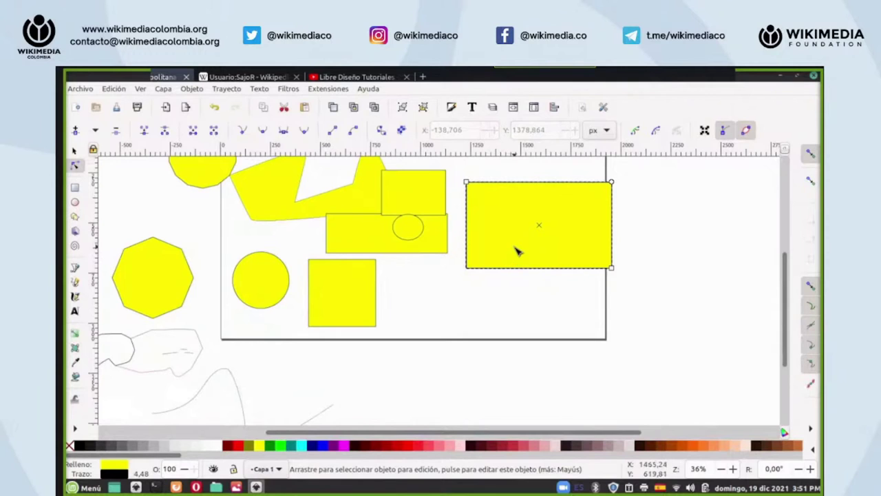
pyautogui.scroll(2, 517, 251)
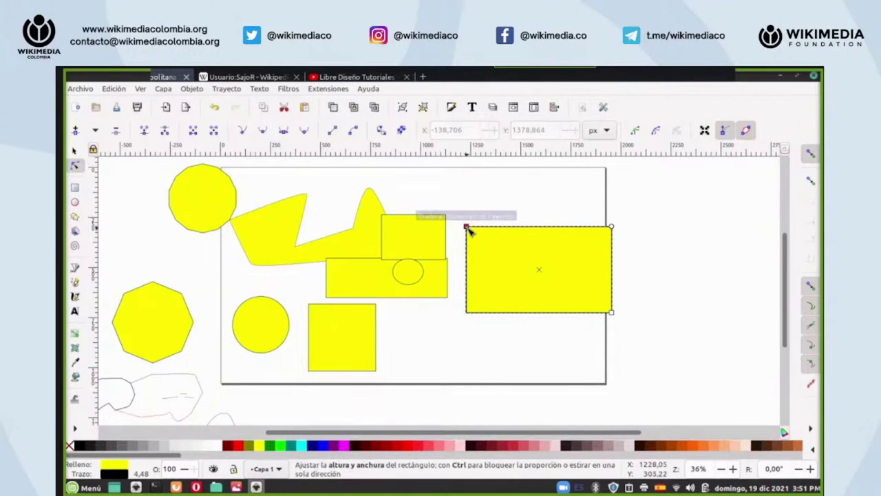
pyautogui.moveTo(467, 228)
pyautogui.mouseDown()
pyautogui.moveTo(468, 191)
pyautogui.moveTo(465, 216)
pyautogui.moveTo(478, 202)
pyautogui.moveTo(502, 229)
pyautogui.moveTo(474, 201)
pyautogui.moveTo(464, 225)
pyautogui.mouseUp()
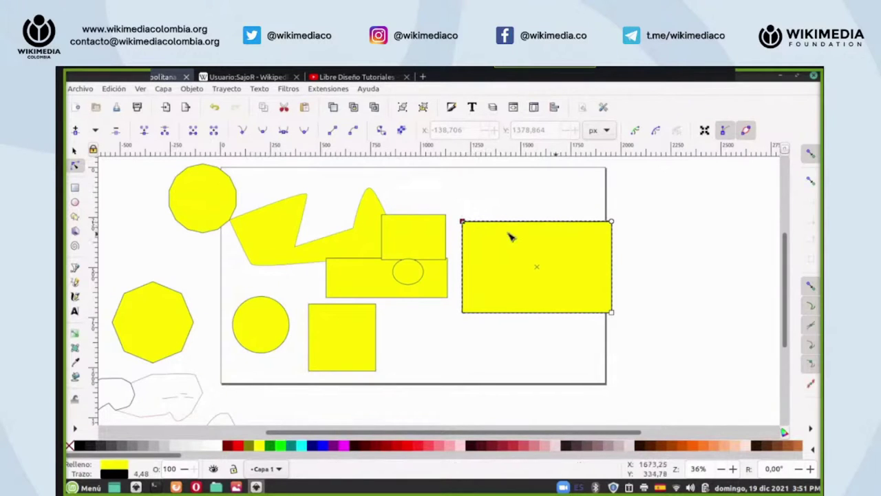
pyautogui.moveTo(613, 225)
pyautogui.mouseDown()
pyautogui.moveTo(612, 261)
pyautogui.moveTo(614, 228)
pyautogui.mouseUp()
pyautogui.scroll(-5, 493, 269)
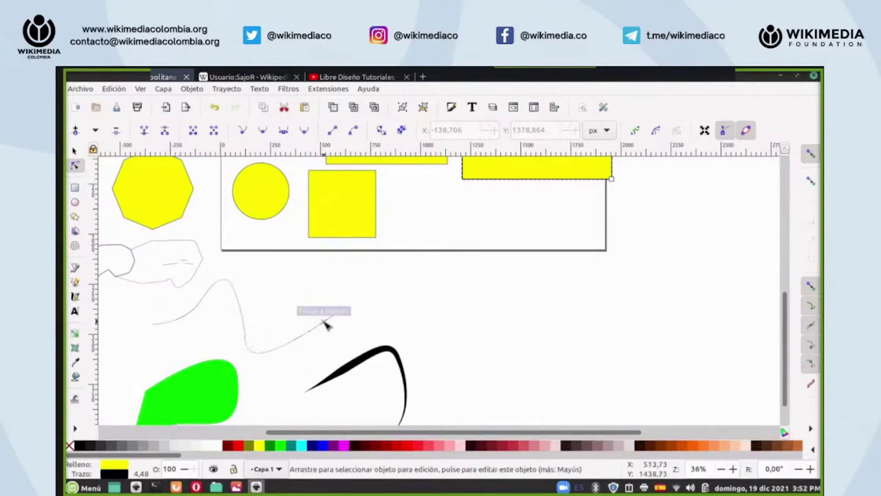
# - Drag the thin freehand curve's top node up and to the right to raise its peak
pyautogui.click(232, 288)
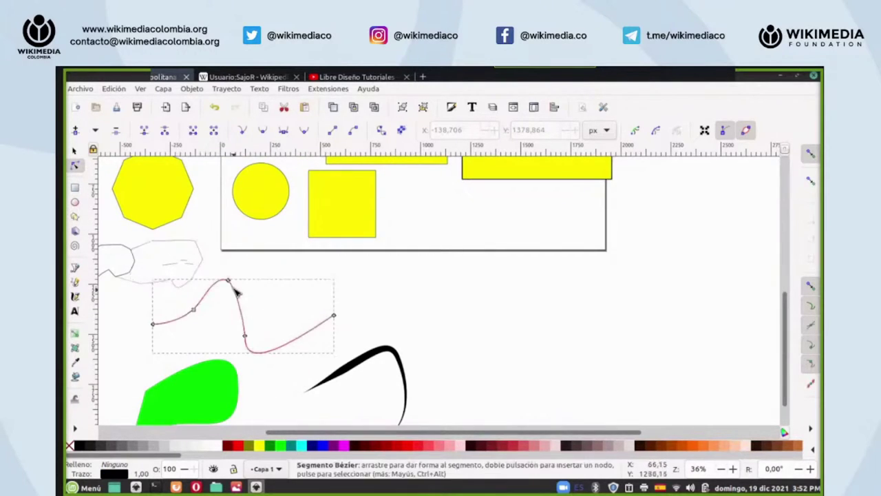
pyautogui.moveTo(229, 281); pyautogui.dragTo(285, 266)
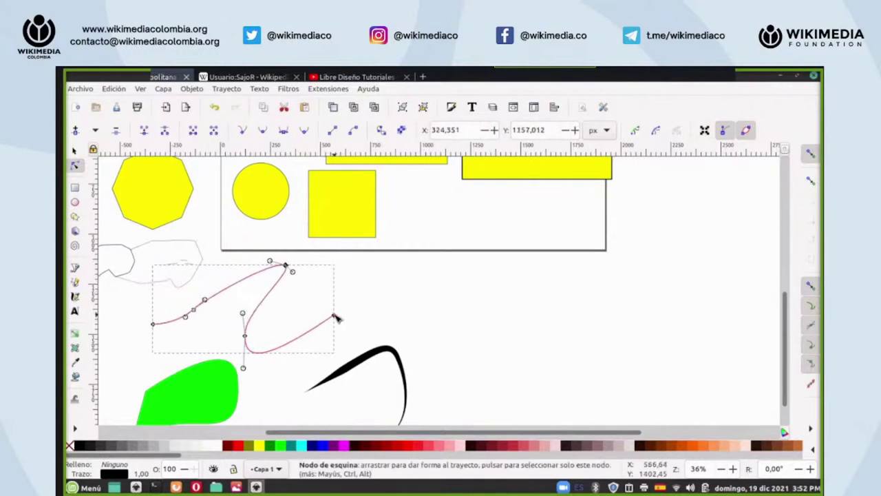
pyautogui.scroll(5, 527, 226)
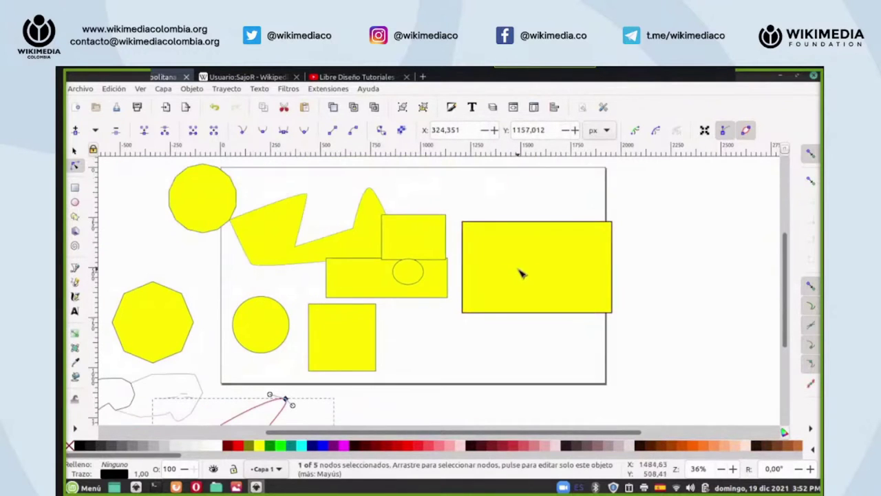
pyautogui.click(521, 274)
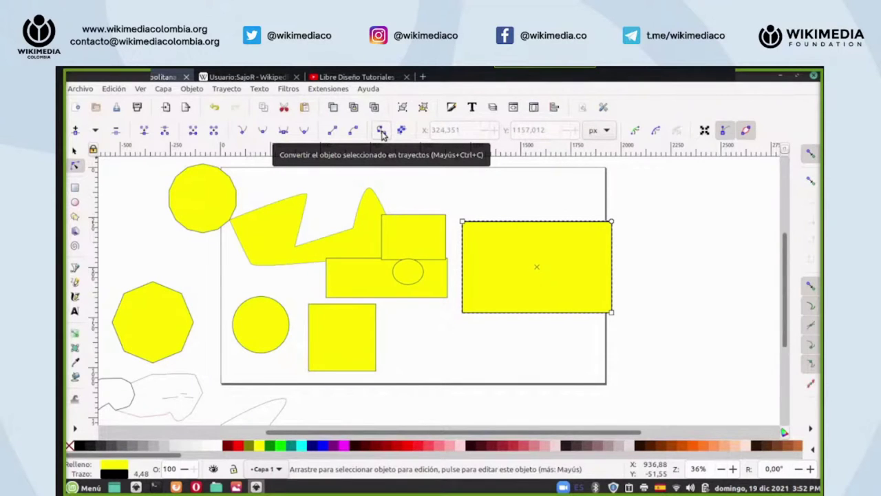
# - Convert the yellow rectangle to a path and reshape it into a pentagon with a slanted side and peaked top
pyautogui.click(226, 88)
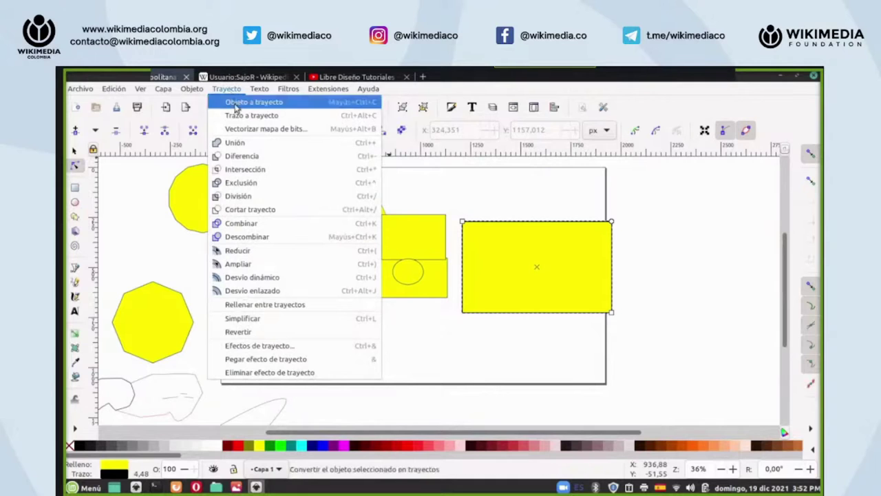
pyautogui.click(446, 199)
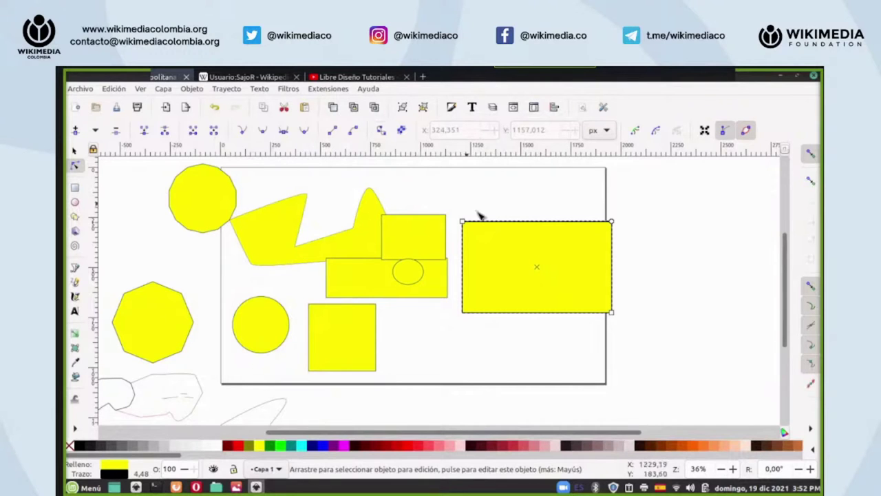
pyautogui.click(382, 132)
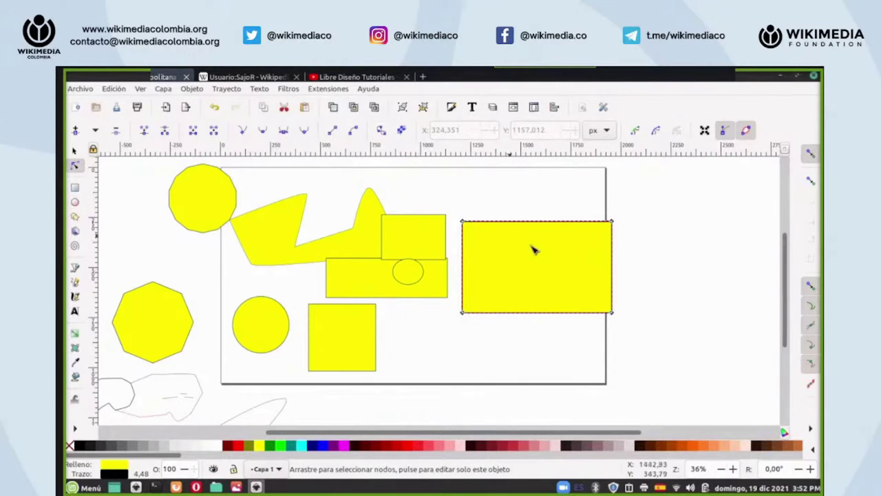
pyautogui.moveTo(465, 226); pyautogui.dragTo(528, 221)
pyautogui.moveTo(508, 254); pyautogui.dragTo(476, 197)
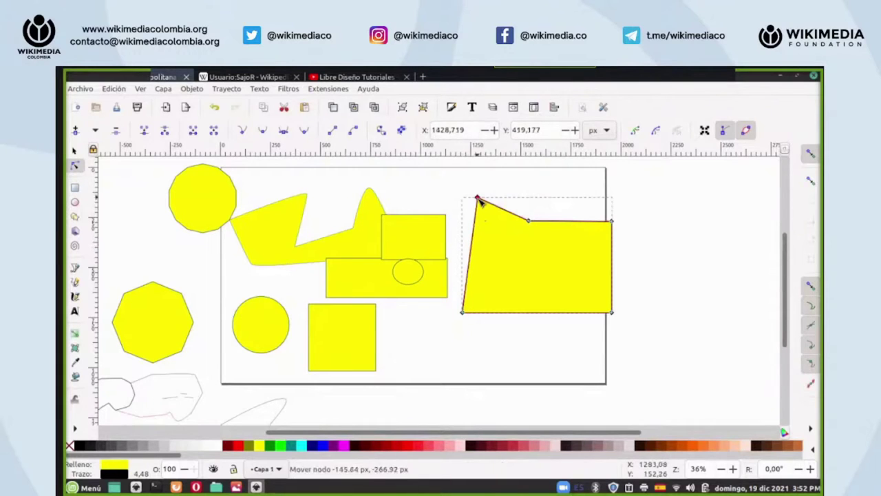
pyautogui.doubleClick(574, 221)
pyautogui.moveTo(574, 222); pyautogui.dragTo(575, 197)
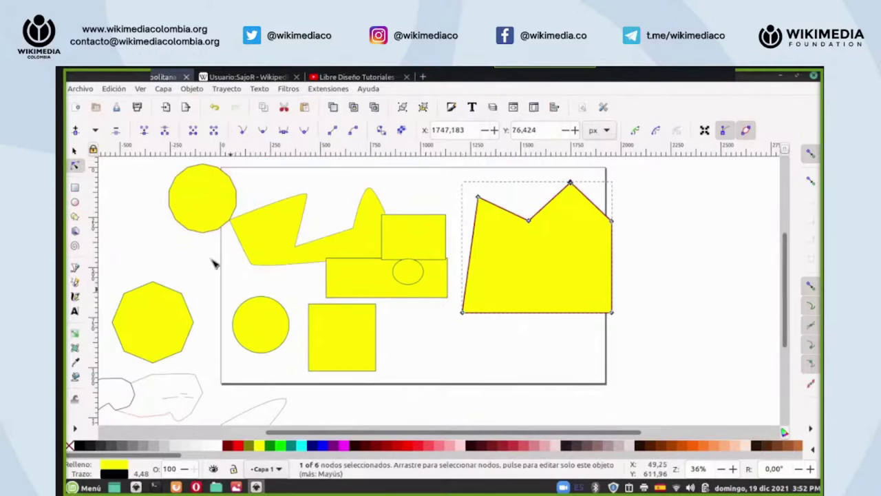
# - Convert the top-left yellow circle to a path and pull one node out into a spike
pyautogui.click(267, 320)
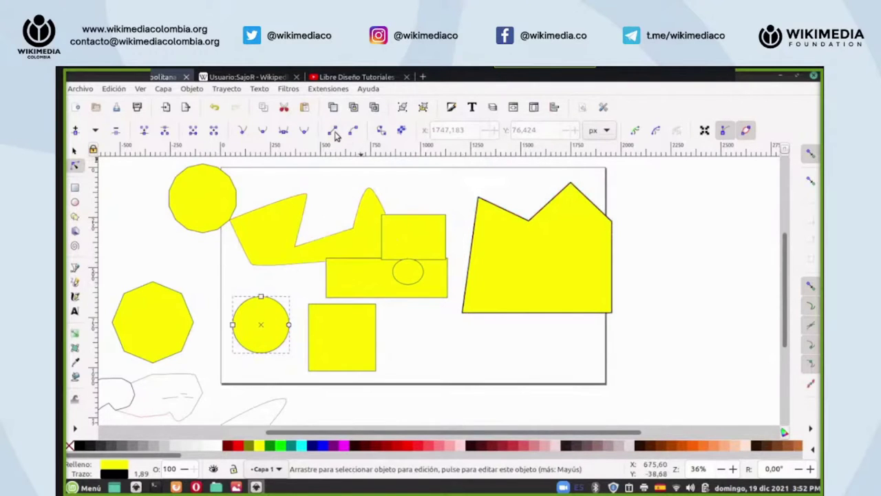
pyautogui.click(217, 192)
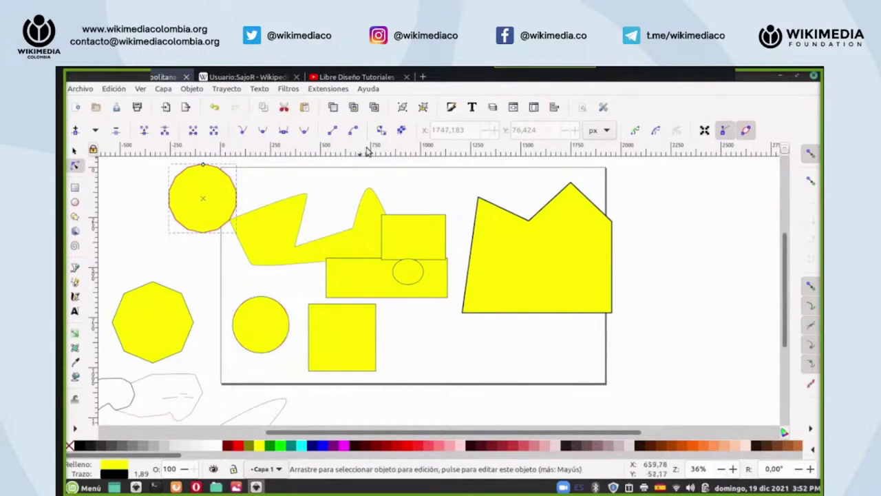
pyautogui.click(381, 131)
pyautogui.moveTo(236, 190); pyautogui.dragTo(307, 195)
# - Convert the small yellow circle to a path and stretch its right node into a teardrop
pyautogui.click(284, 317)
pyautogui.hotkey('ctrl', 'shift', 'c')
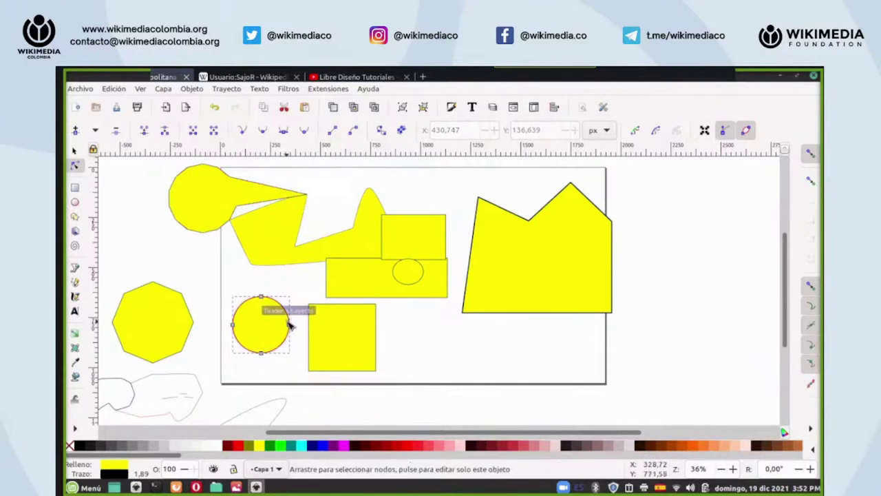
pyautogui.moveTo(289, 323); pyautogui.dragTo(326, 270)
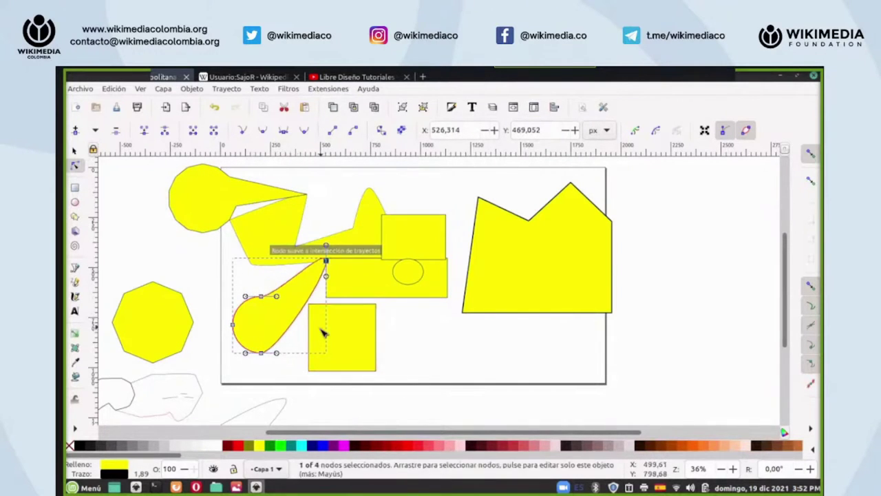
pyautogui.scroll(2, 358, 289)
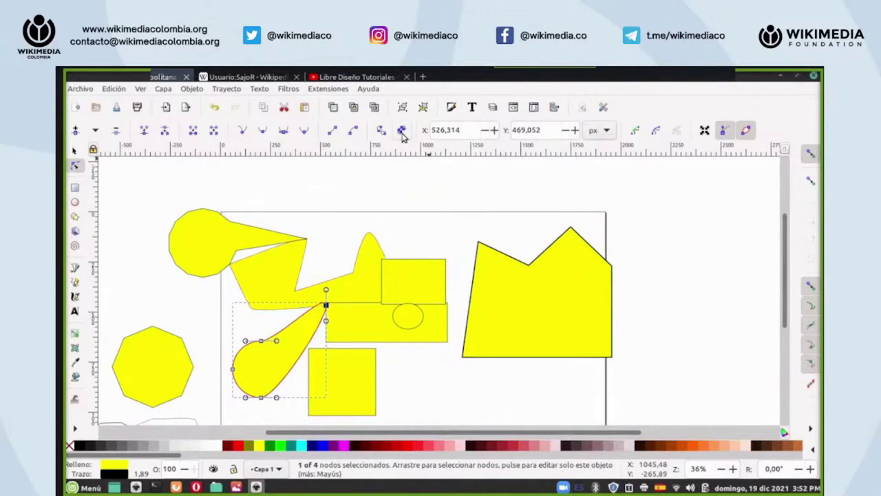
# - Draw a green, red-outlined rectangle about 500 × 684 px above the page and round it into a capsule
pyautogui.scroll(10, 403, 228)
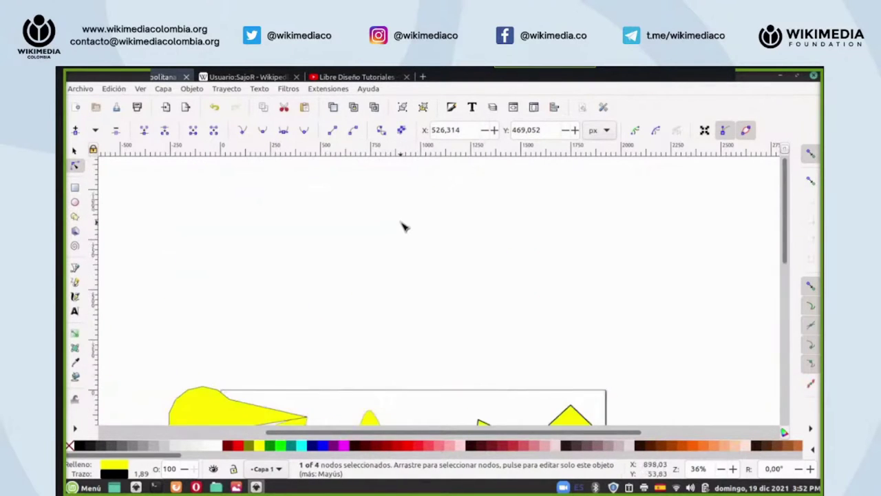
pyautogui.scroll(-3, 404, 227)
pyautogui.click(76, 190)
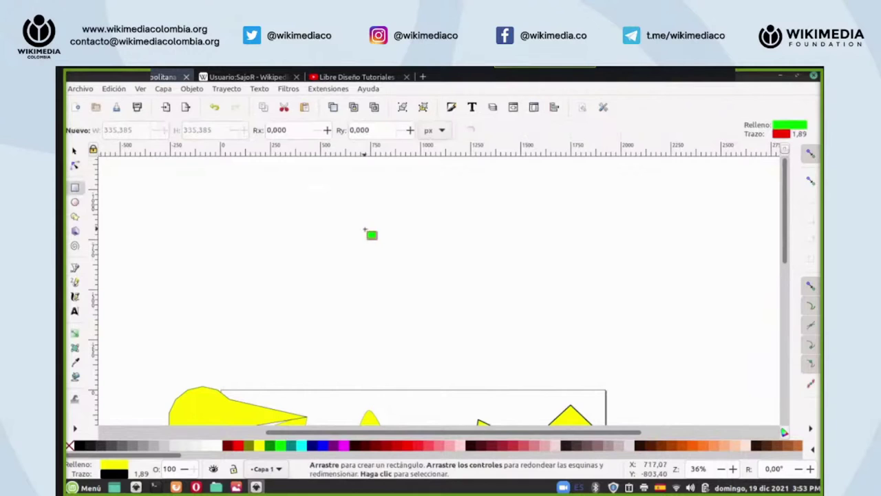
pyautogui.moveTo(384, 201); pyautogui.dragTo(484, 337)
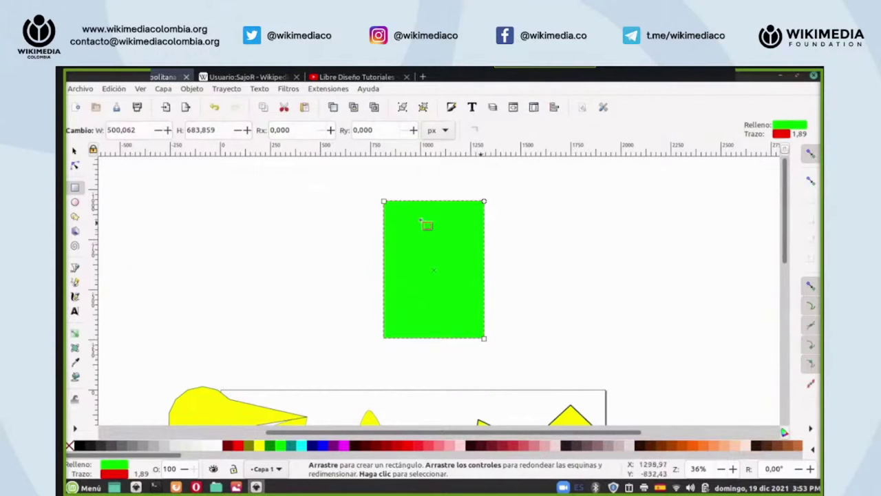
pyautogui.moveTo(485, 203); pyautogui.dragTo(486, 270)
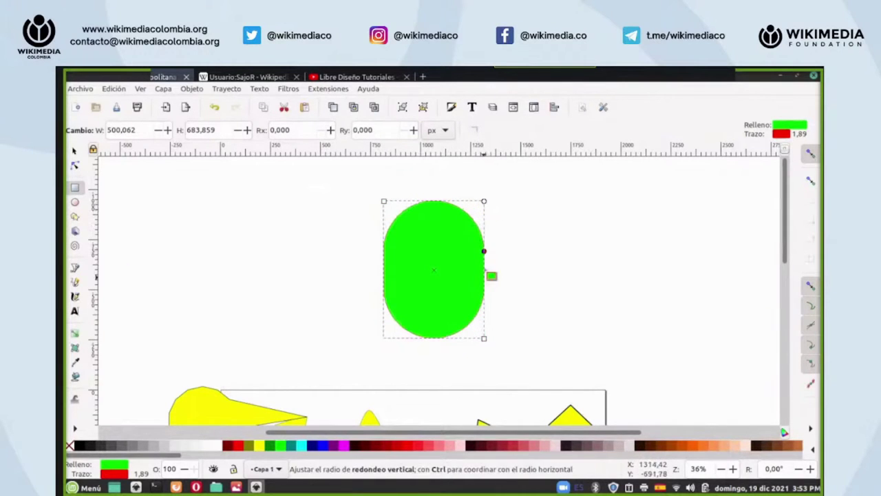
pyautogui.click(75, 165)
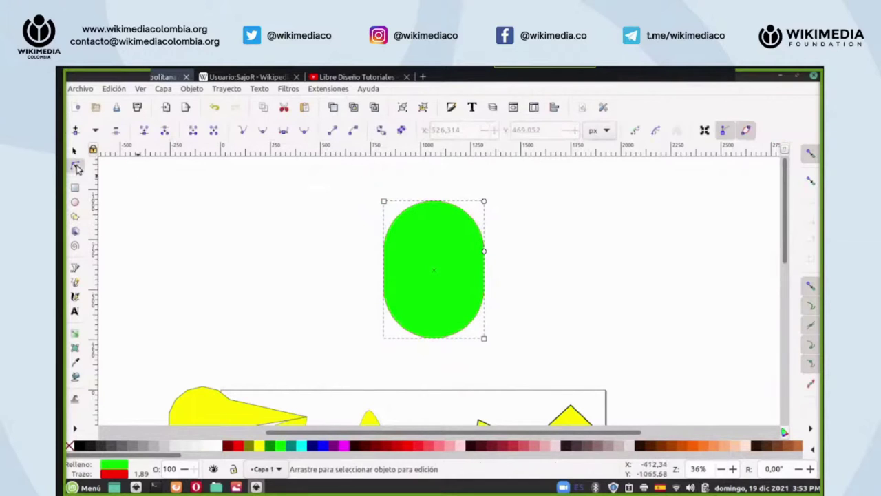
# - Convert the green capsule to a path, delete its top node, and straighten the top into a flat edge
pyautogui.click(381, 129)
pyautogui.click(434, 202)
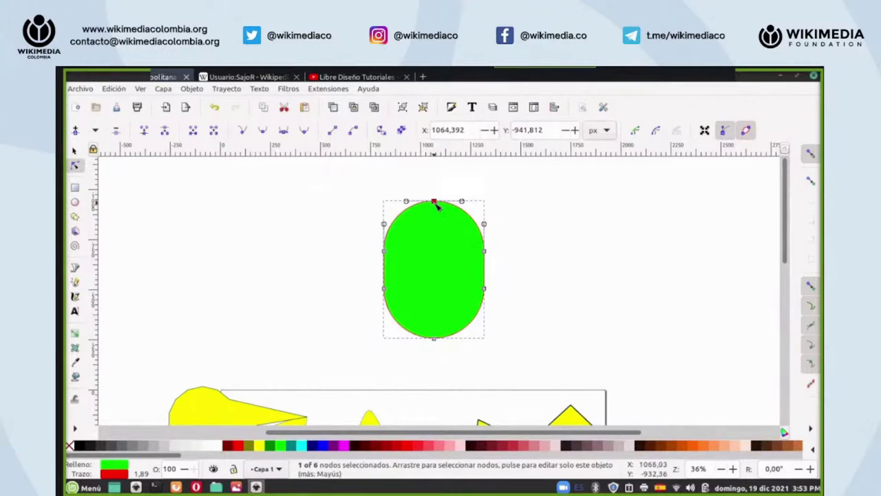
pyautogui.press('Delete')
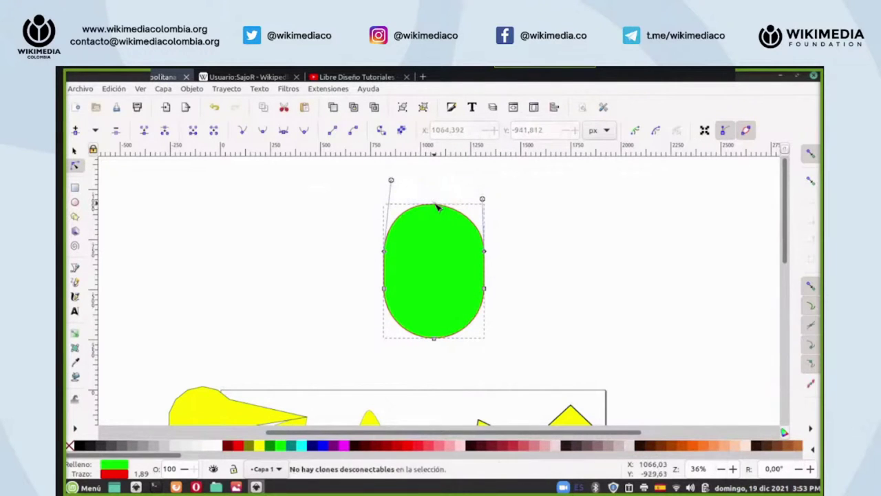
pyautogui.click(333, 130)
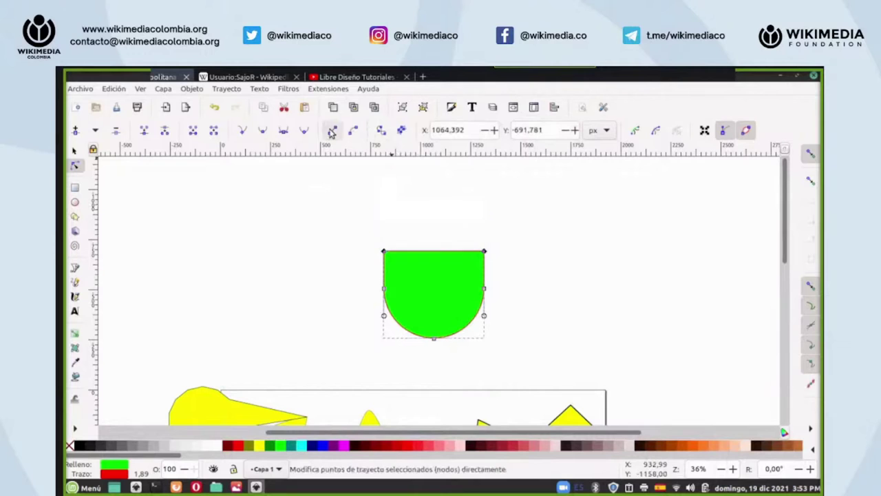
pyautogui.moveTo(322, 190); pyautogui.dragTo(488, 223)
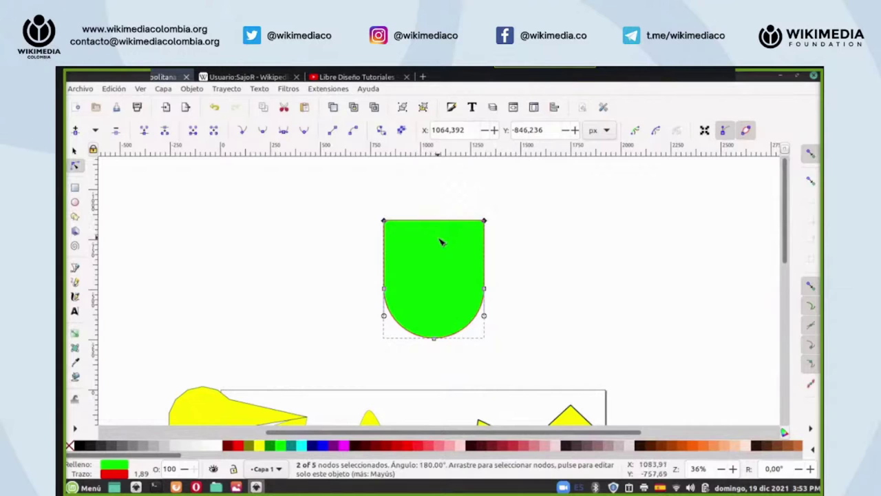
pyautogui.press('+')
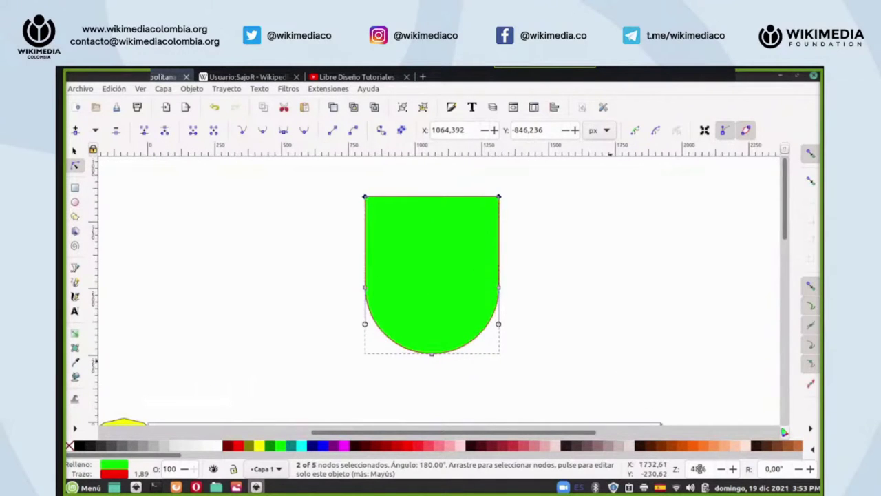
pyautogui.click(559, 229)
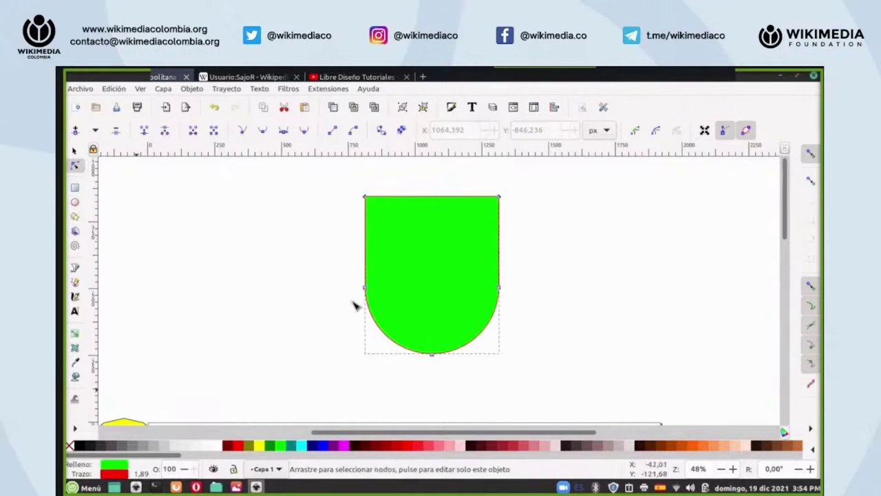
# - Set the shield's fill to none, leaving only the red outline, and duplicate the shape
pyautogui.click(70, 446)
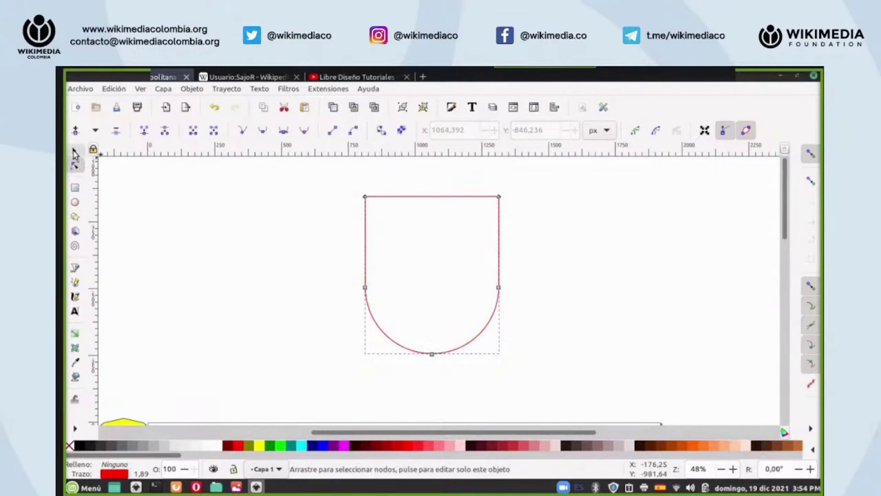
pyautogui.click(74, 150)
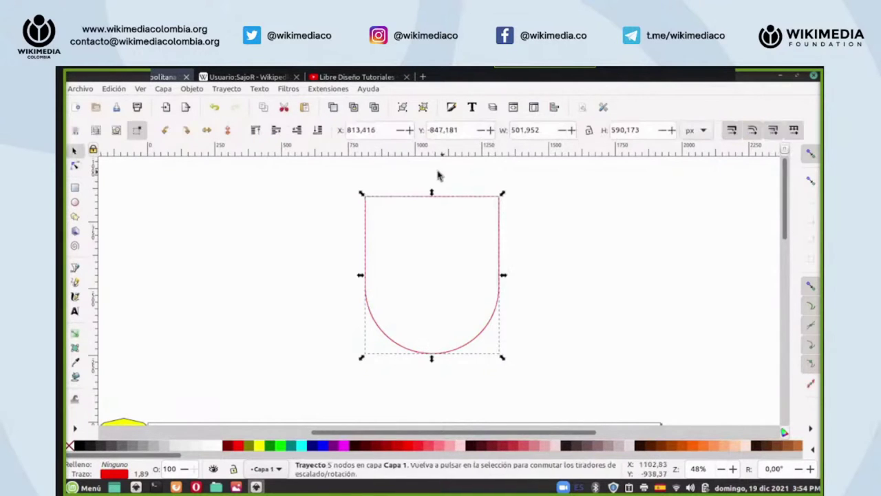
pyautogui.click(334, 109)
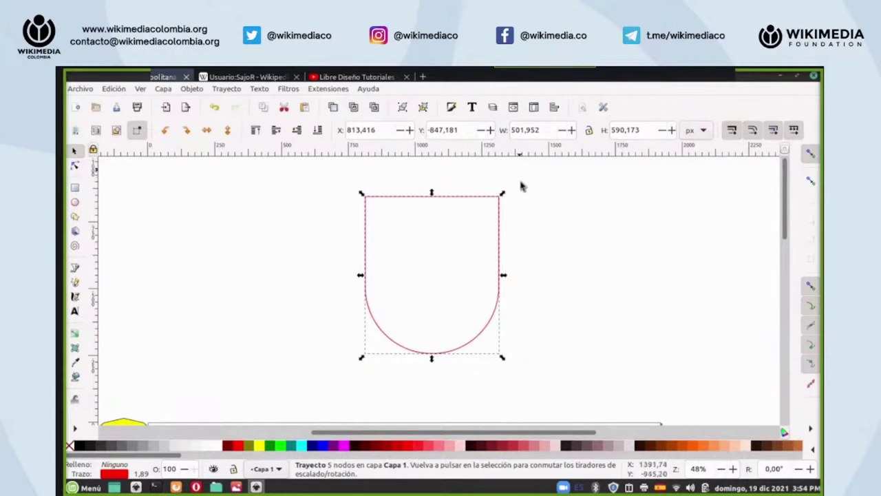
# - Give the duplicated shield a blue stroke in Fill and Stroke's Stroke style
pyautogui.click(452, 109)
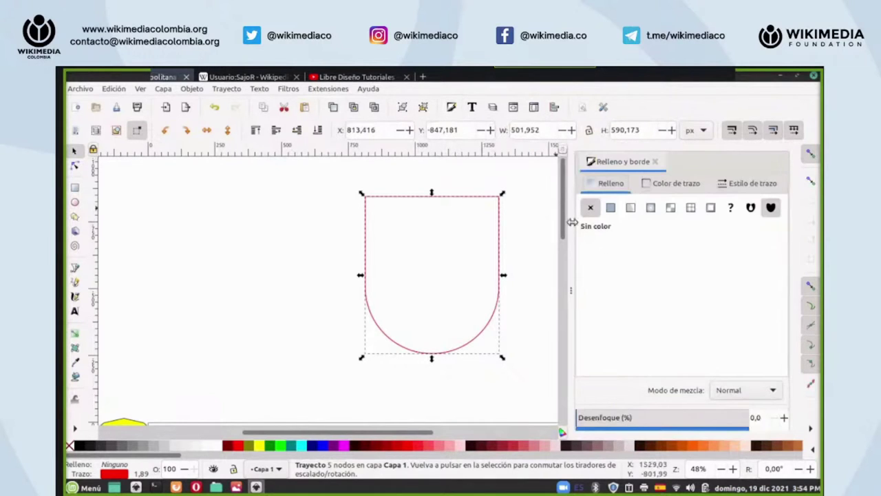
pyautogui.click(741, 187)
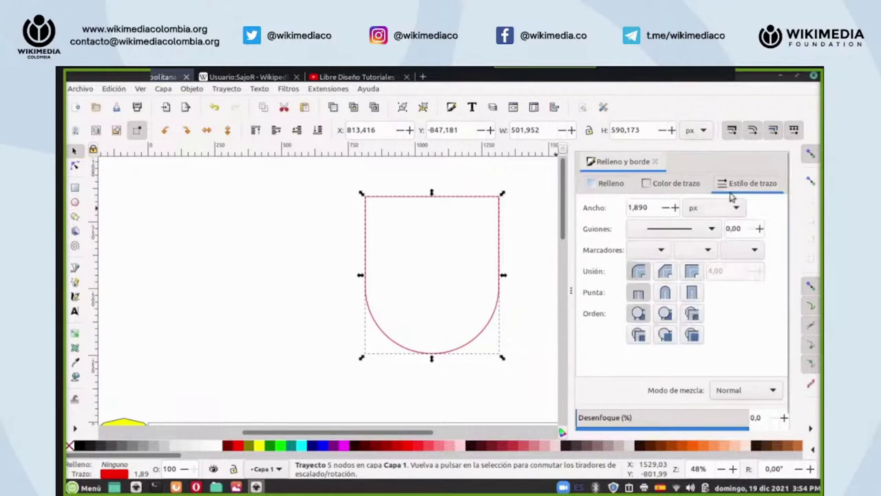
pyautogui.click(676, 209)
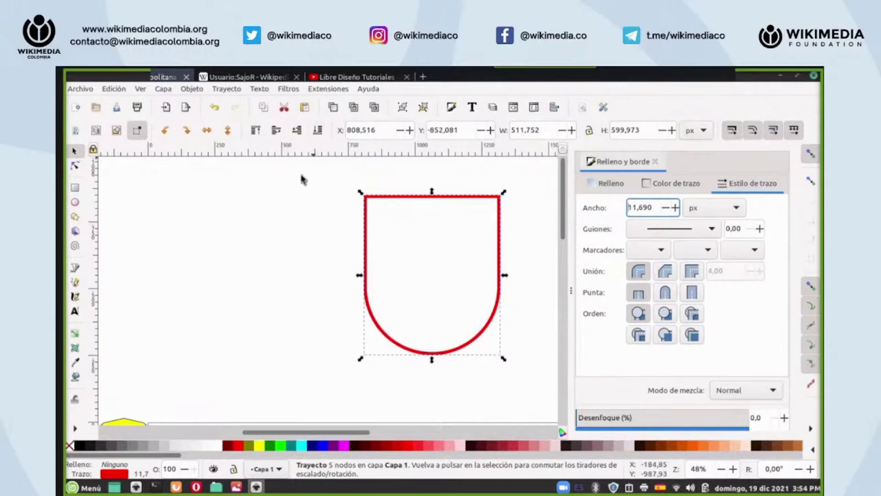
pyautogui.rightClick(321, 449)
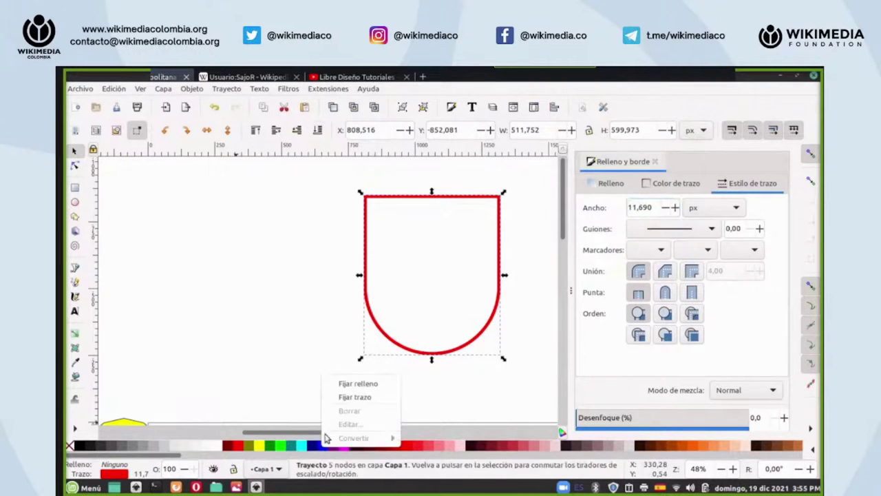
pyautogui.click(381, 398)
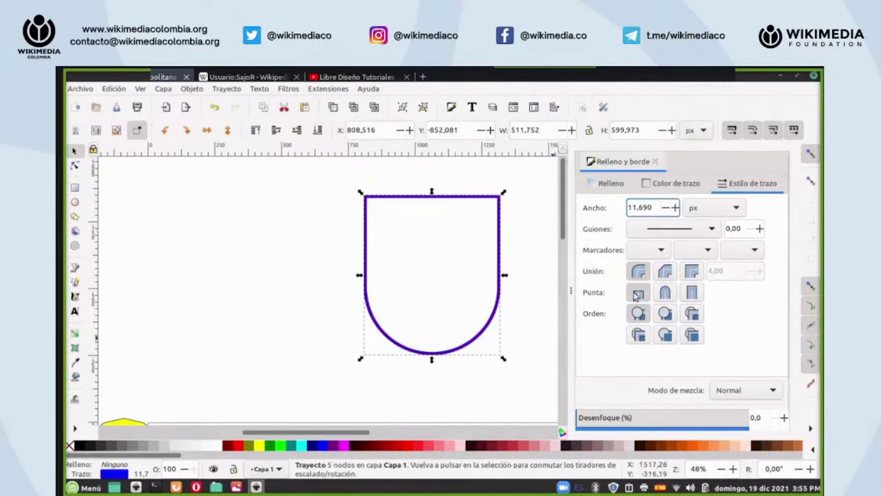
# - Increase the blue stroke width to about 144 px
pyautogui.click(676, 208)
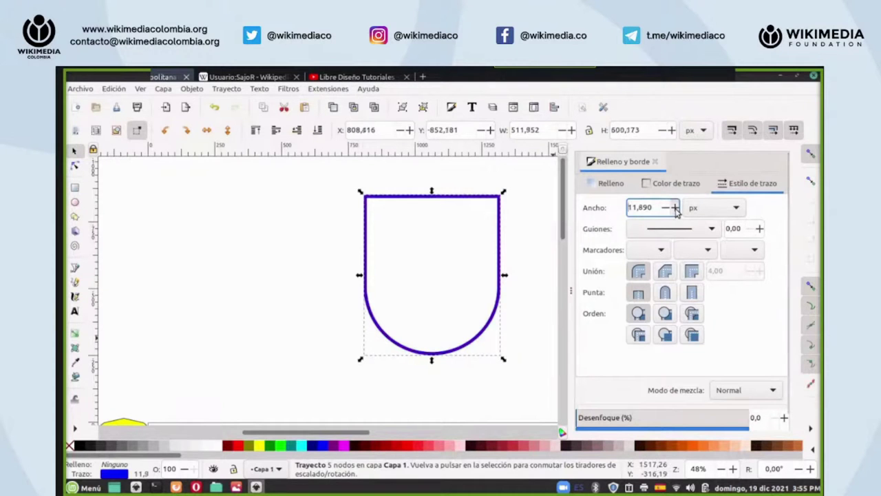
pyautogui.click(676, 208)
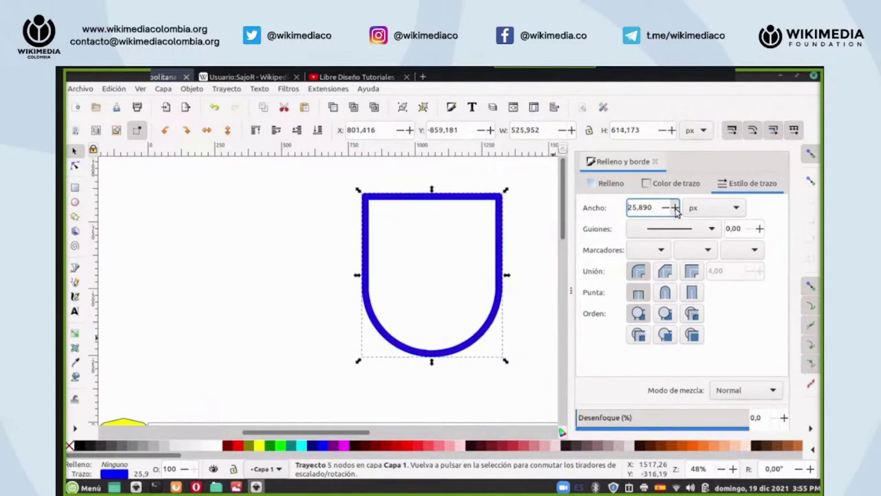
pyautogui.click(675, 208)
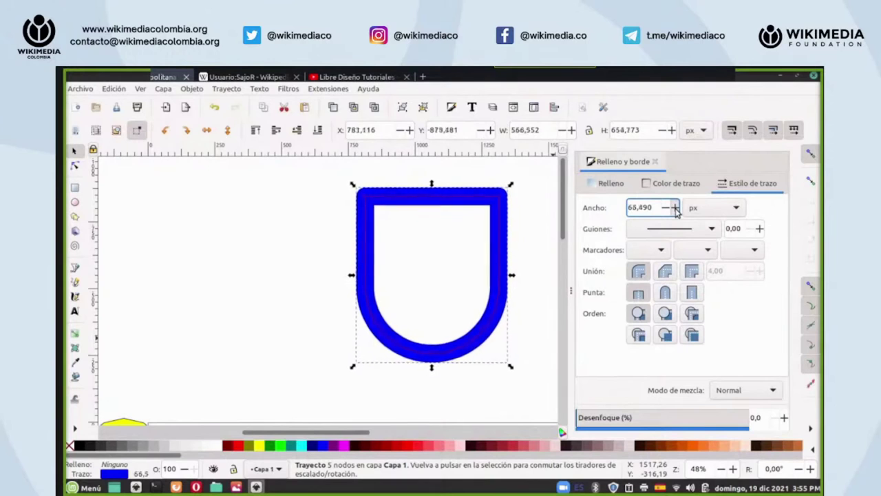
pyautogui.click(676, 208)
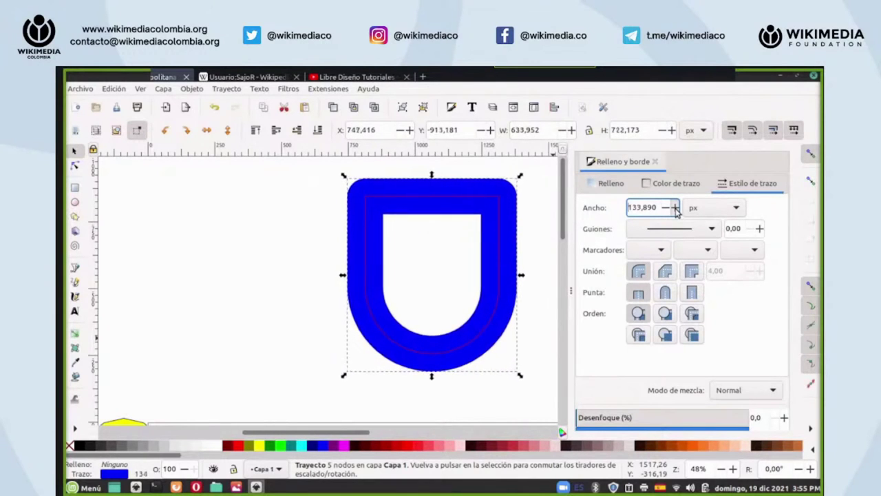
pyautogui.click(675, 208)
pyautogui.click(675, 207)
pyautogui.click(676, 208)
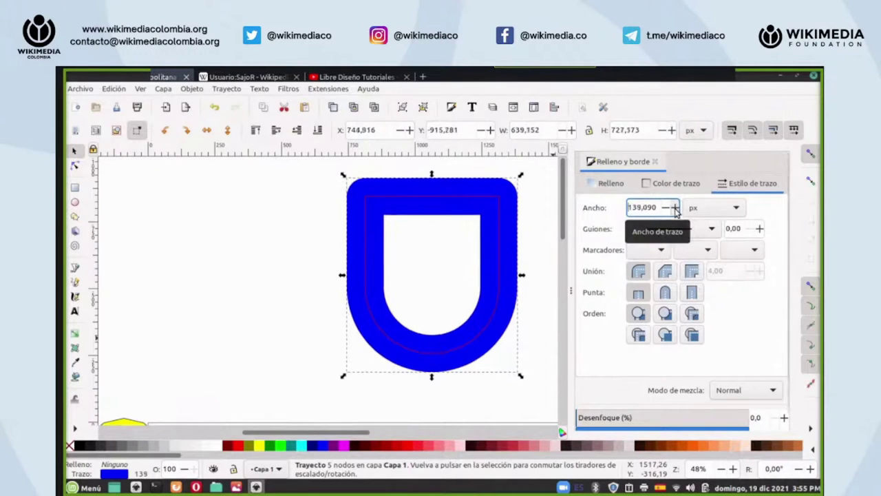
pyautogui.click(675, 208)
pyautogui.click(676, 208)
pyautogui.click(675, 208)
pyautogui.click(675, 208)
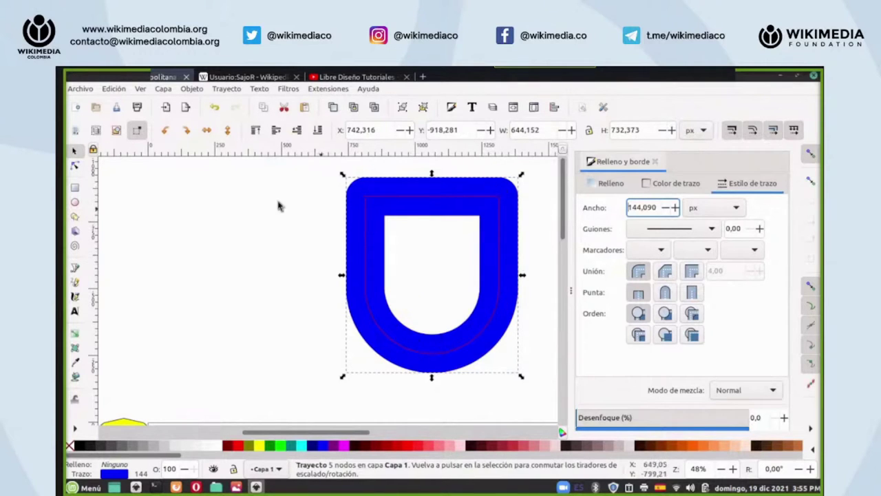
pyautogui.click(75, 166)
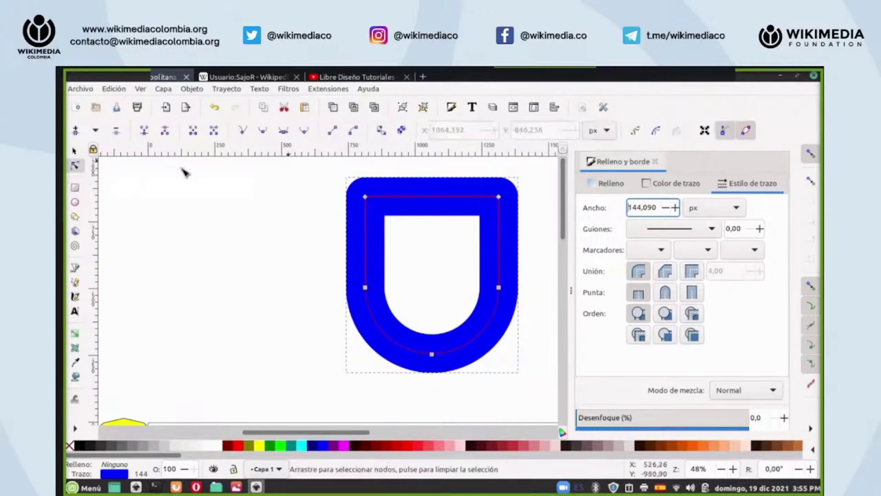
# - Convert the thick blue stroke to a filled path and break it apart into outer and inner pieces
pyautogui.click(402, 131)
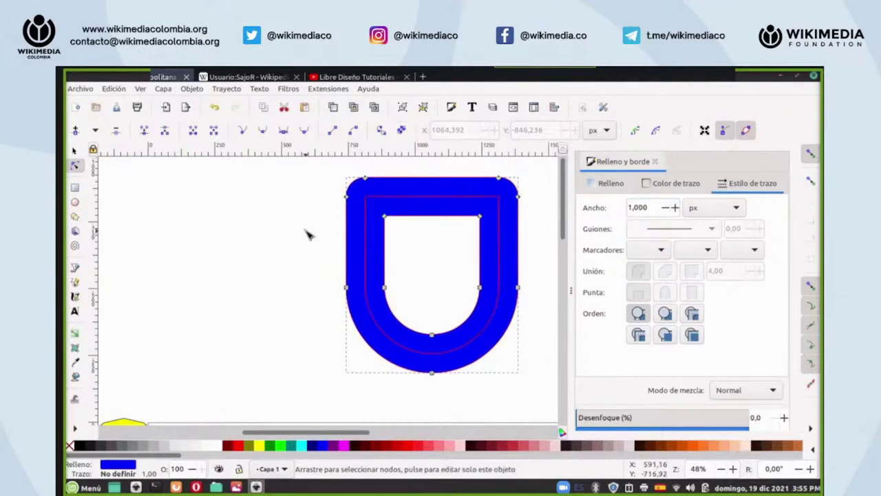
pyautogui.click(74, 151)
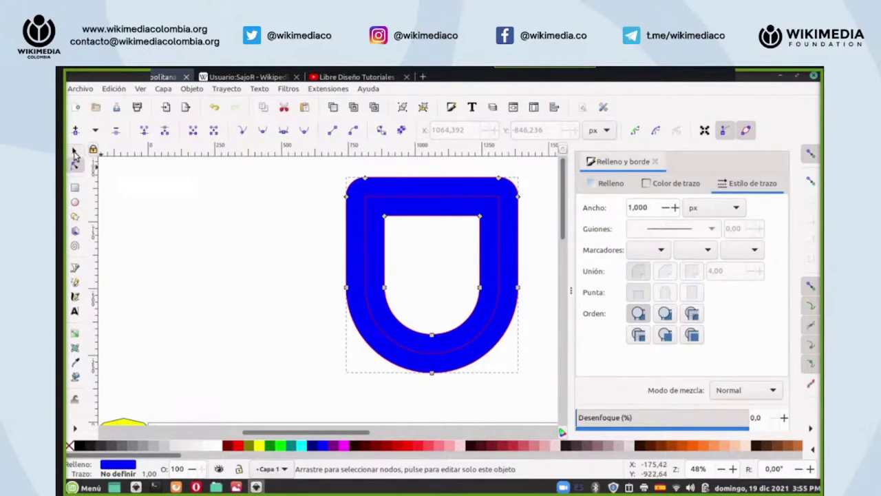
pyautogui.click(226, 90)
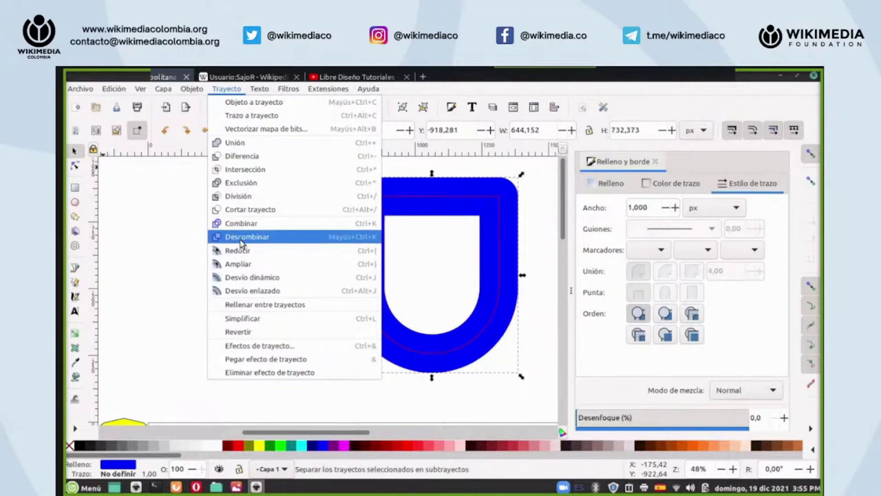
pyautogui.click(241, 237)
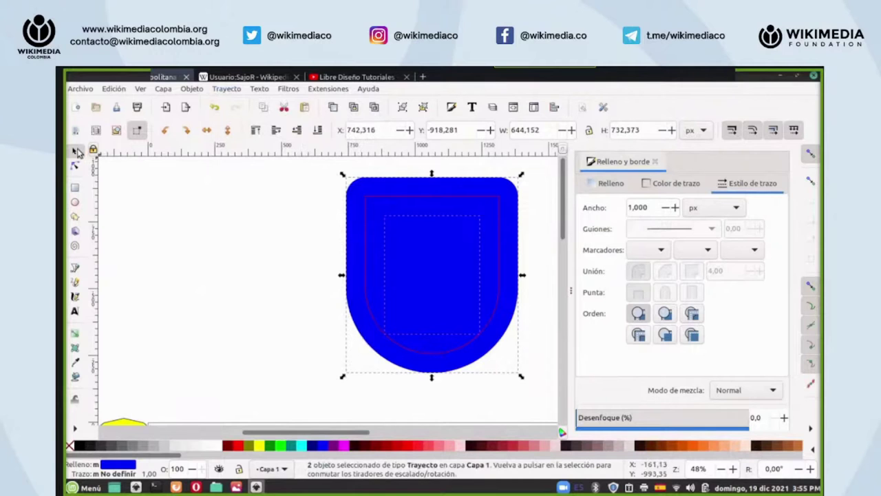
pyautogui.moveTo(515, 216); pyautogui.dragTo(364, 230)
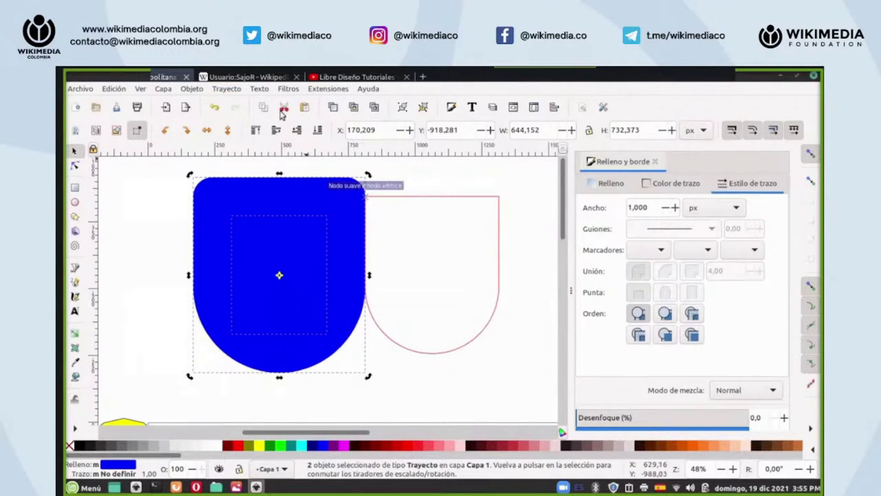
pyautogui.click(215, 107)
pyautogui.click(531, 203)
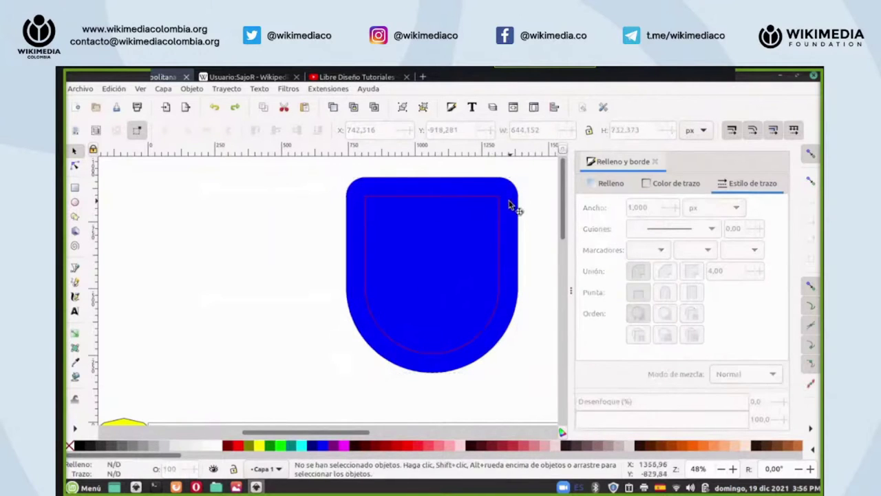
# - Move the large blue shield left and make the inner piece a thin flat-blue outline with no fill
pyautogui.click(516, 198)
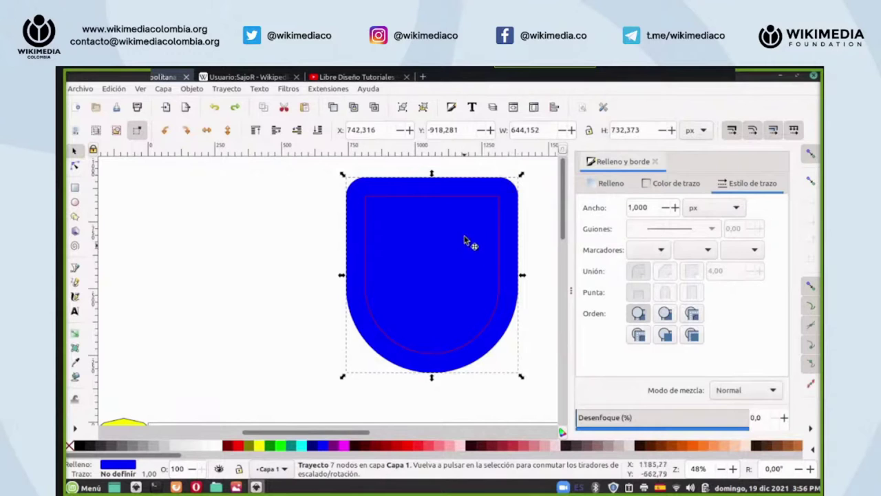
pyautogui.moveTo(521, 199); pyautogui.dragTo(306, 204)
pyautogui.click(435, 242)
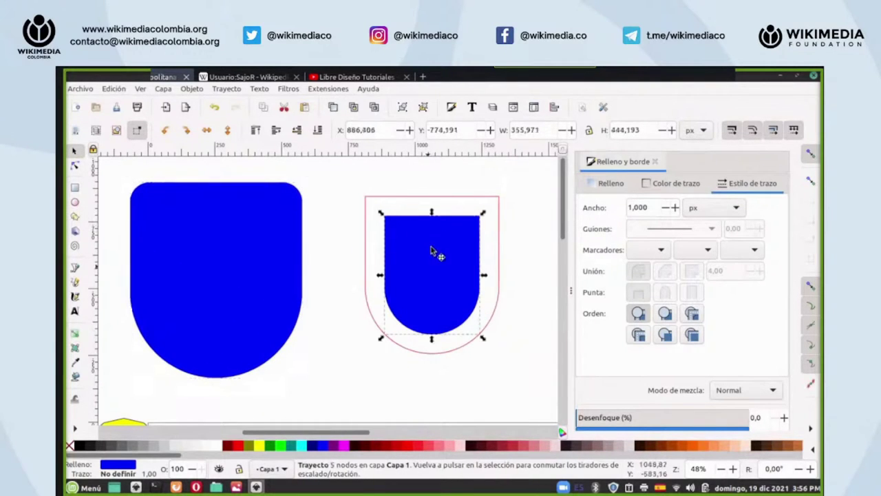
pyautogui.click(663, 188)
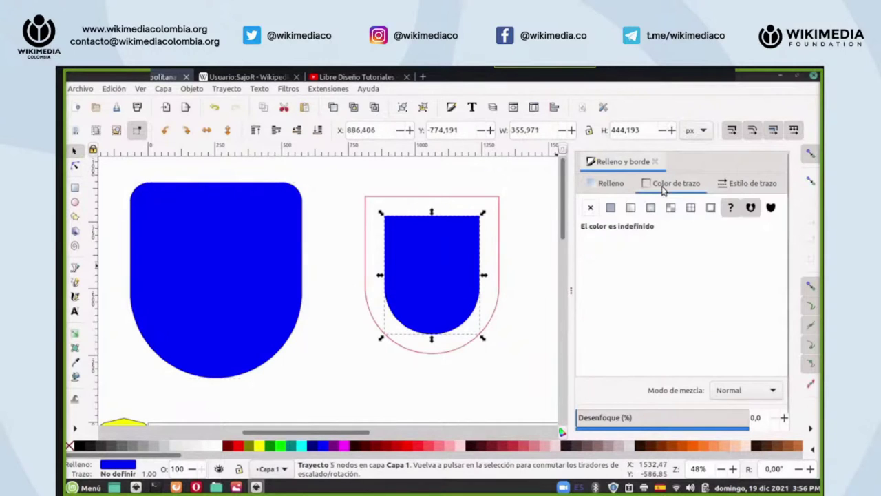
pyautogui.click(610, 208)
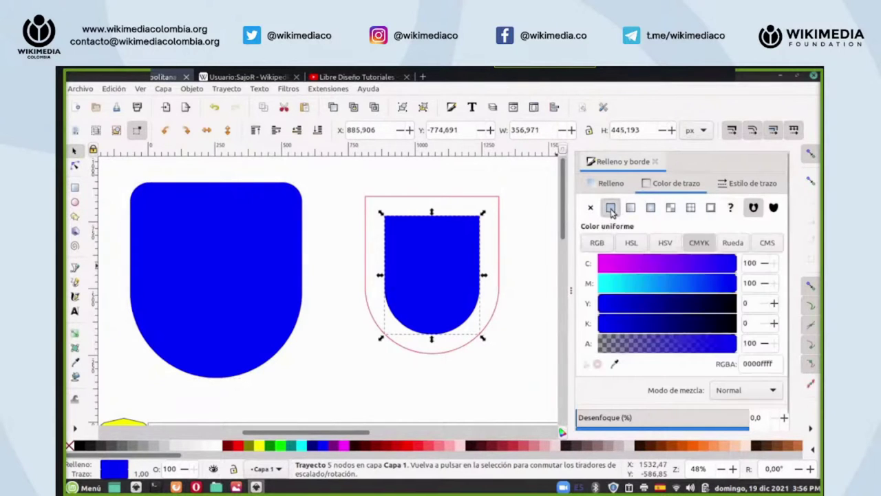
pyautogui.click(71, 446)
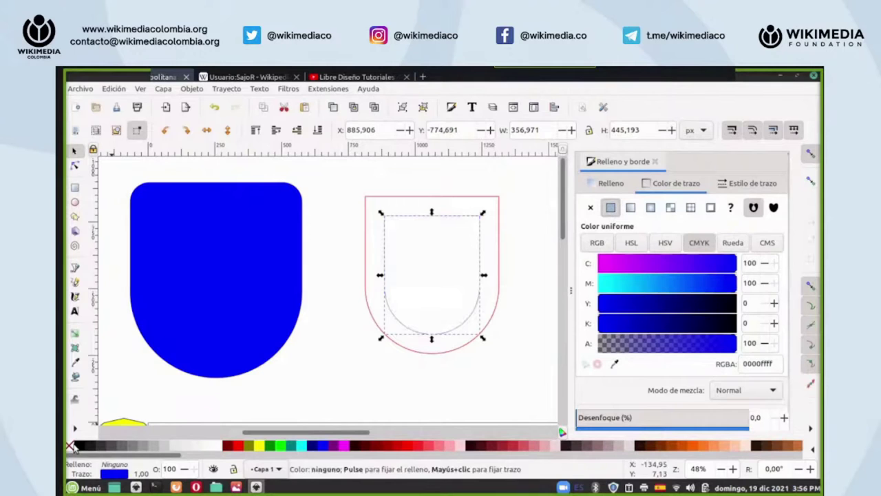
pyautogui.click(530, 228)
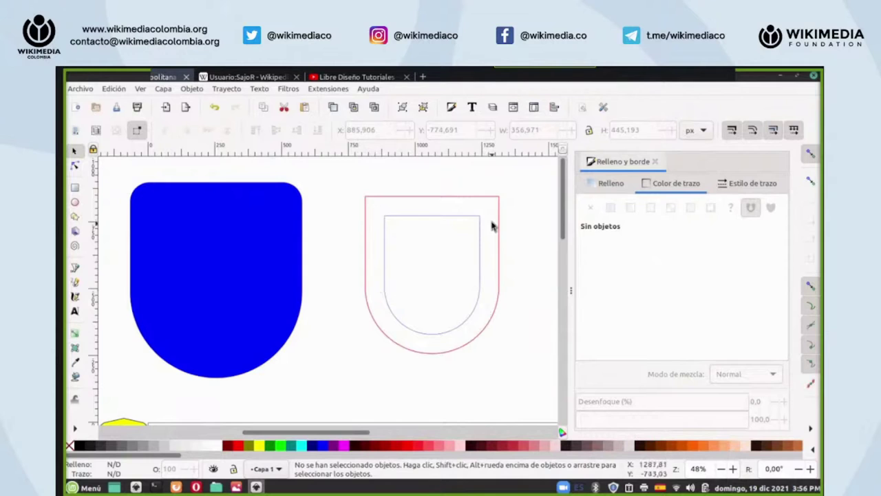
pyautogui.click(480, 249)
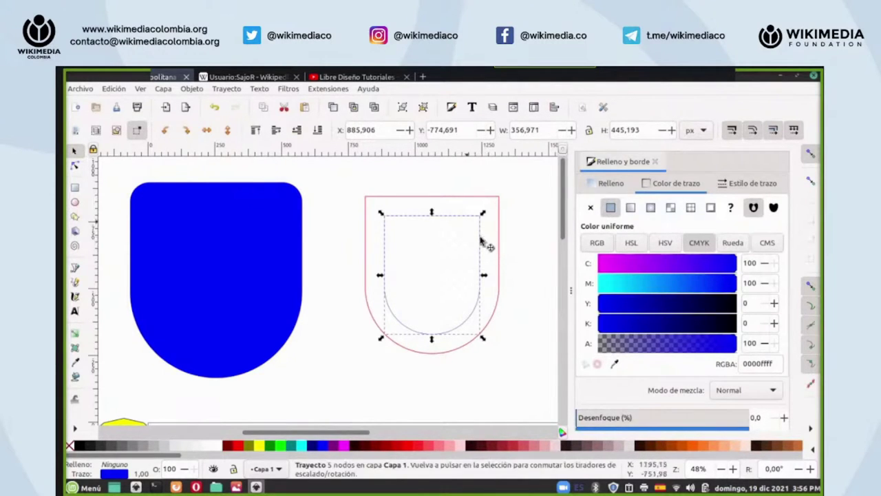
# - Fill the outer shield outline with yellow
pyautogui.keyDown('shift'); pyautogui.click(403, 198); pyautogui.keyUp('shift')
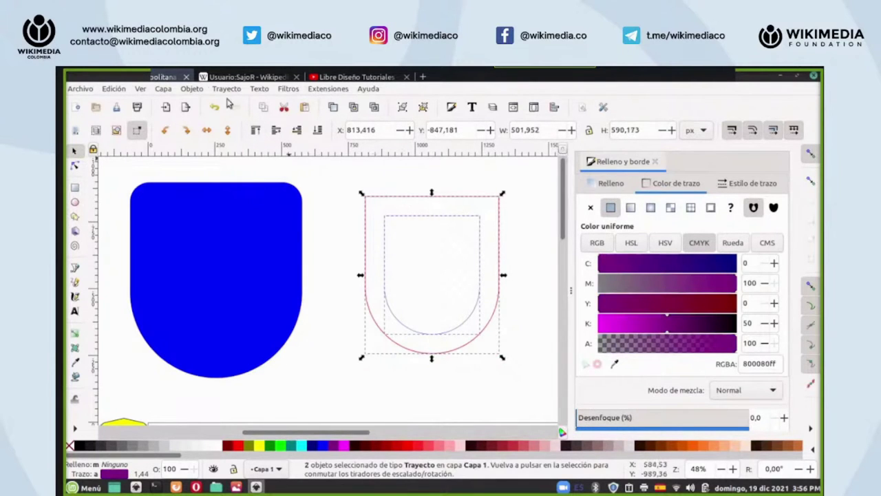
pyautogui.click(445, 180)
pyautogui.click(405, 245)
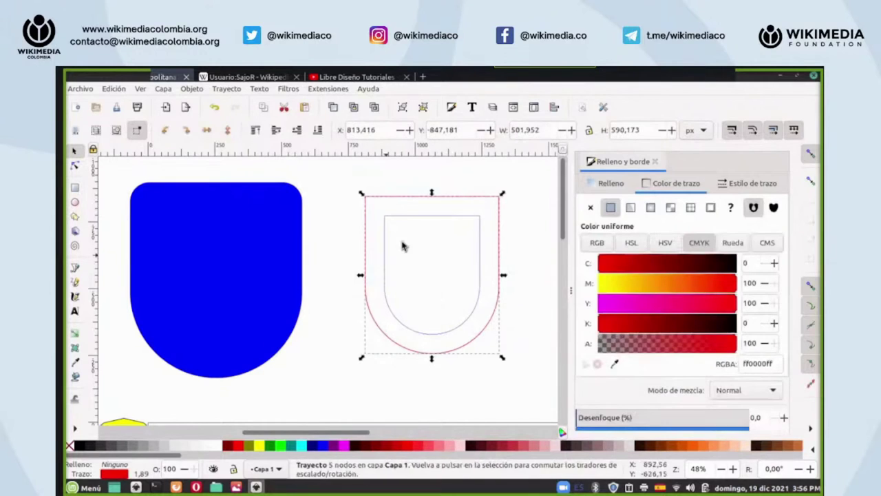
pyautogui.click(260, 447)
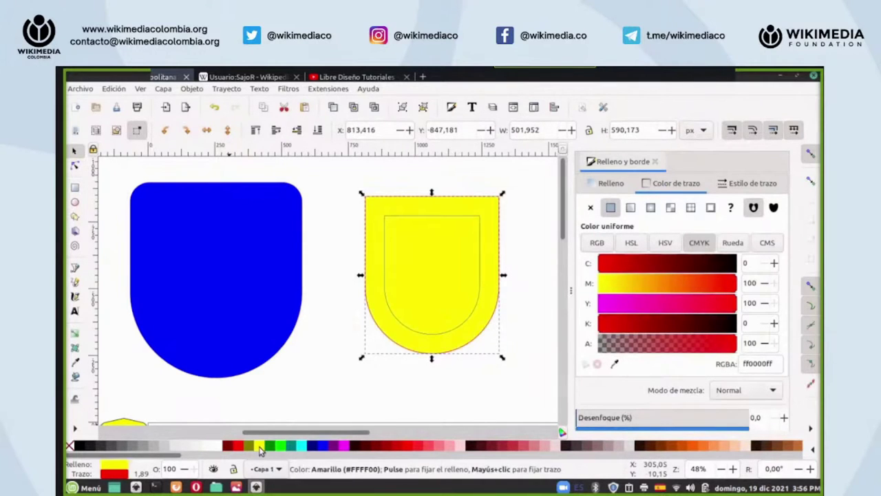
# - Cut the inner outline out of the yellow shield to form a U-shaped frame, then zoom out
pyautogui.keyDown('shift'); pyautogui.click(448, 221); pyautogui.keyUp('shift')
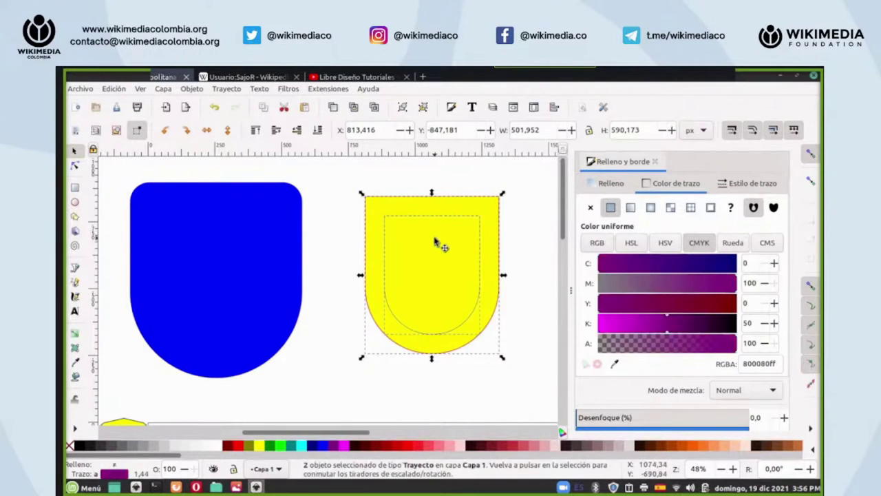
pyautogui.click(227, 89)
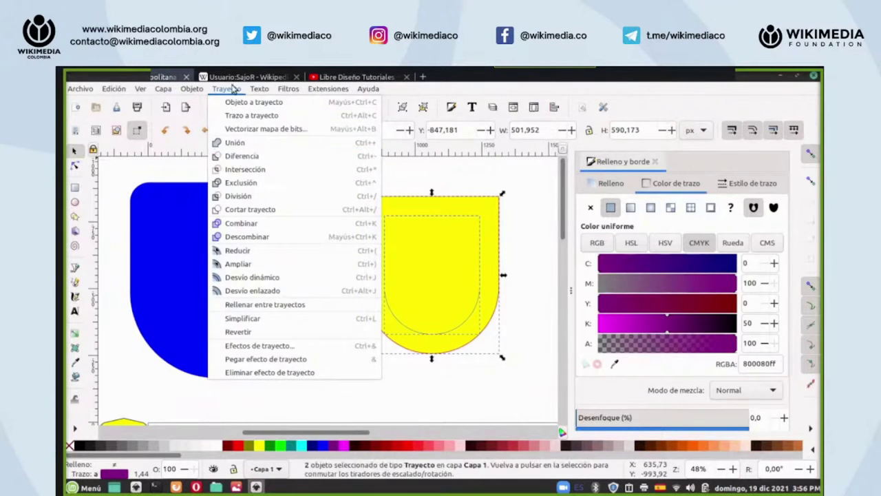
pyautogui.click(239, 158)
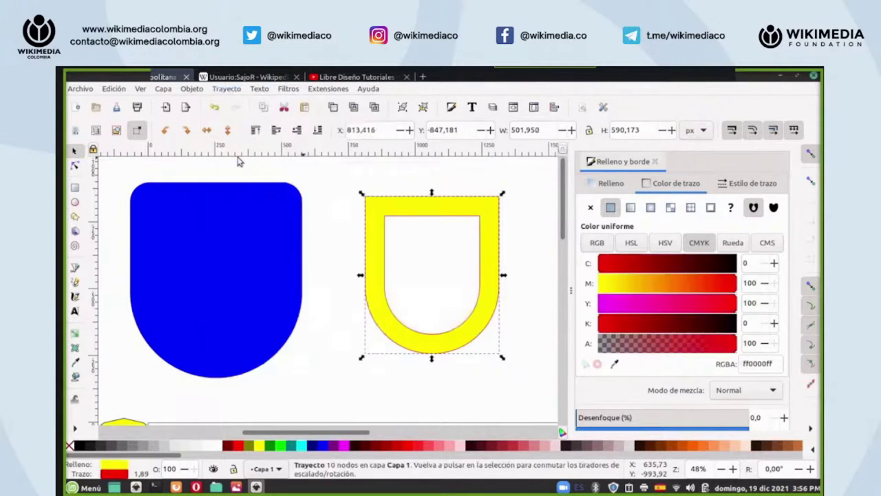
pyautogui.click(528, 226)
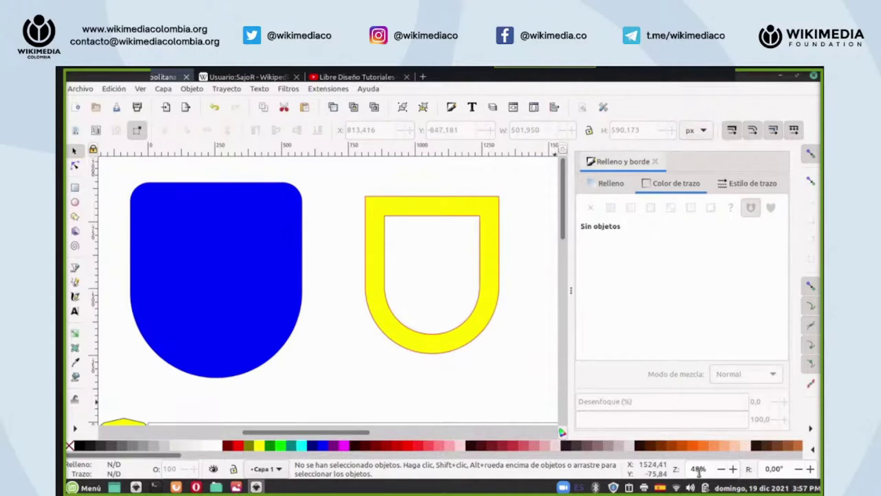
pyautogui.scroll(-3, 699, 470)
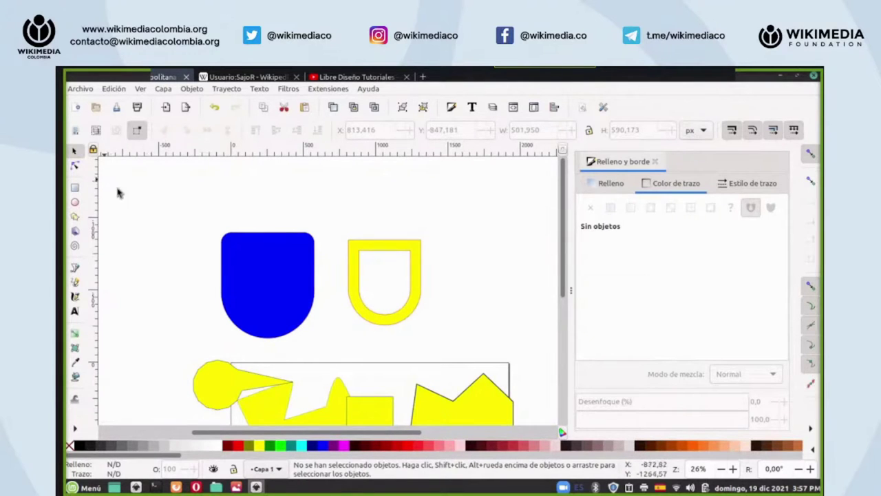
pyautogui.click(76, 167)
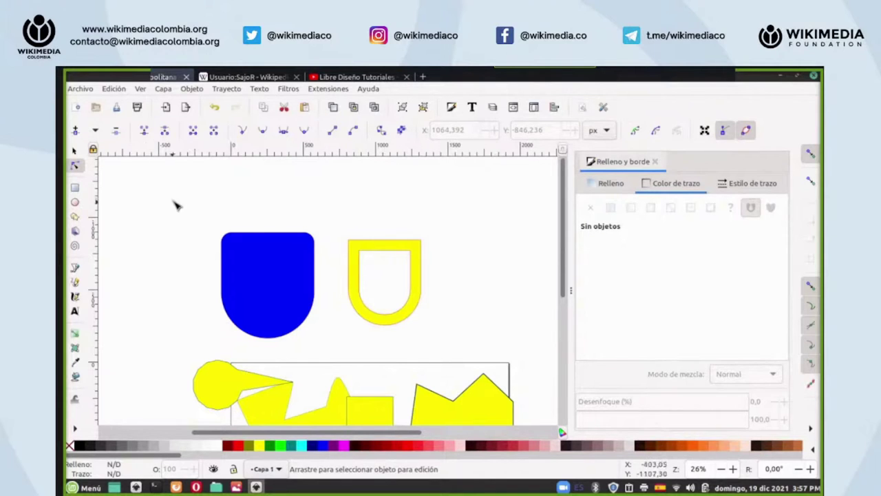
pyautogui.scroll(-2, 156, 231)
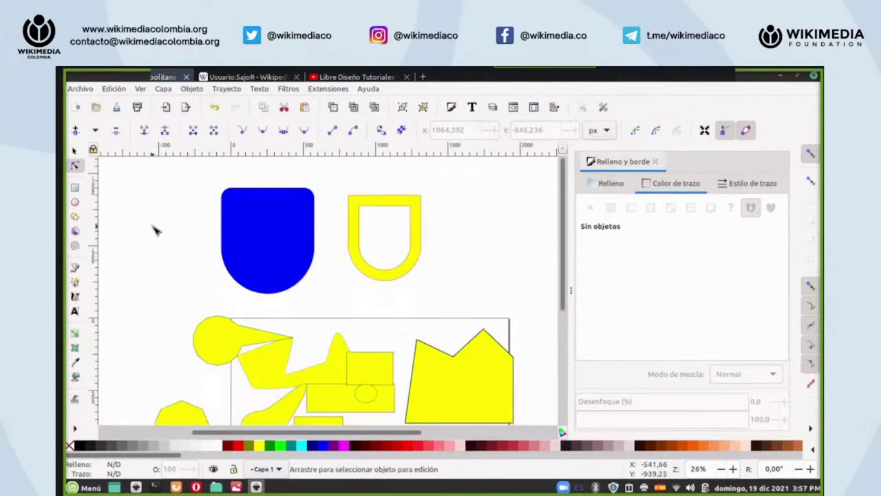
# - Draw a closed wavy pencil outline above the shields and pull its upper-right node into a point
pyautogui.click(75, 283)
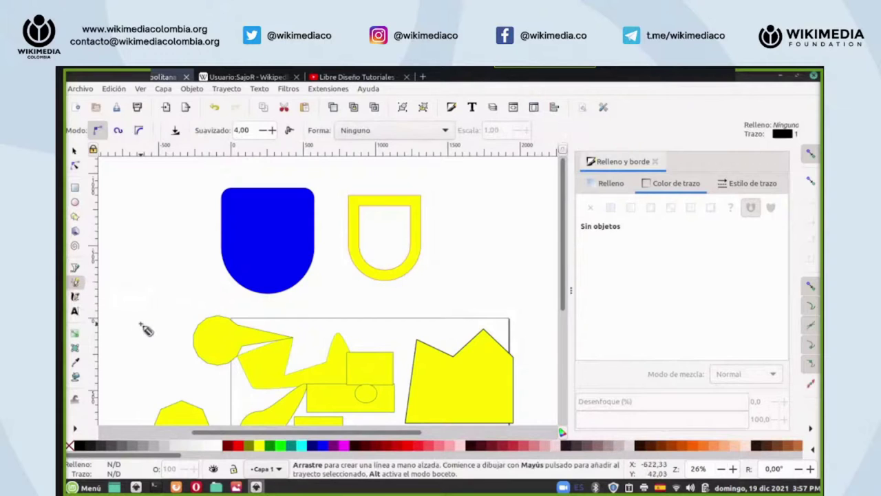
pyautogui.scroll(5, 143, 329)
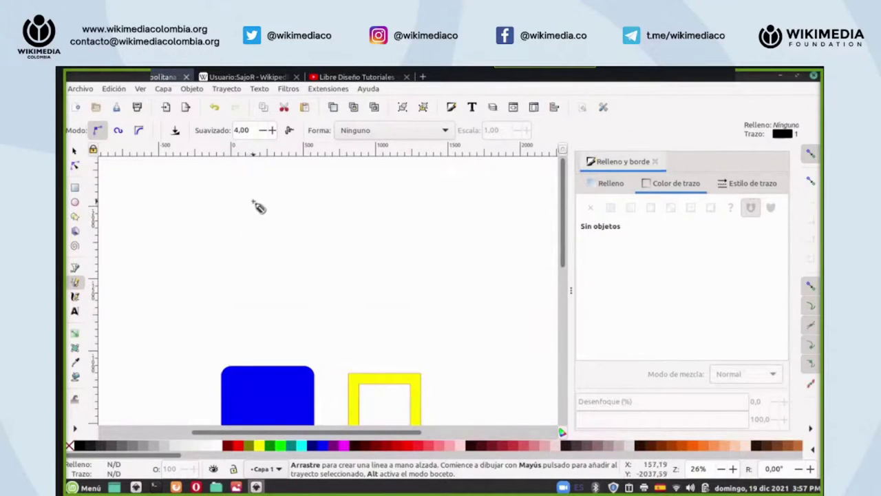
pyautogui.moveTo(349, 228)
pyautogui.mouseDown()
pyautogui.moveTo(311, 238)
pyautogui.moveTo(376, 256)
pyautogui.moveTo(346, 288)
pyautogui.moveTo(253, 246)
pyautogui.moveTo(224, 285)
pyautogui.moveTo(162, 260)
pyautogui.moveTo(252, 210)
pyautogui.mouseUp()
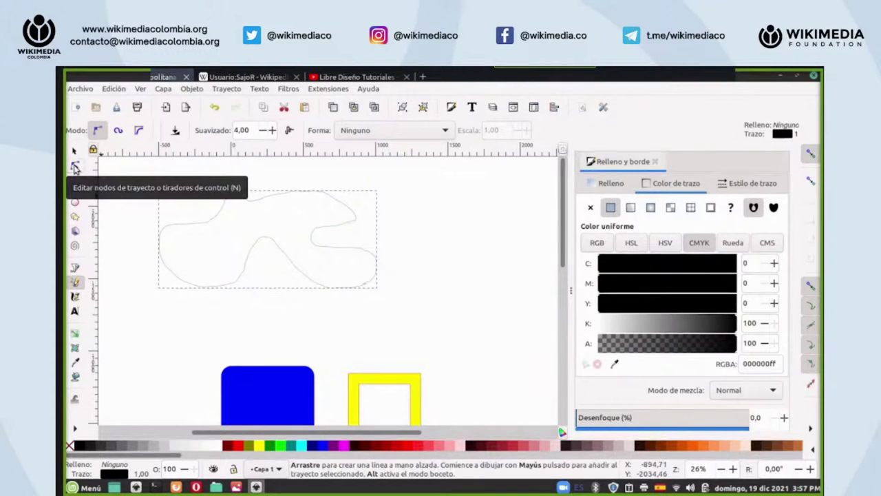
pyautogui.click(76, 167)
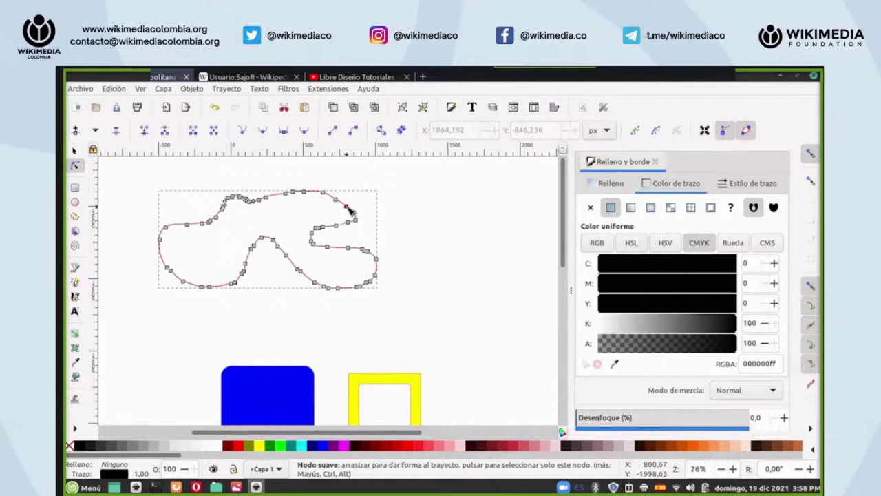
pyautogui.moveTo(348, 209); pyautogui.dragTo(368, 197)
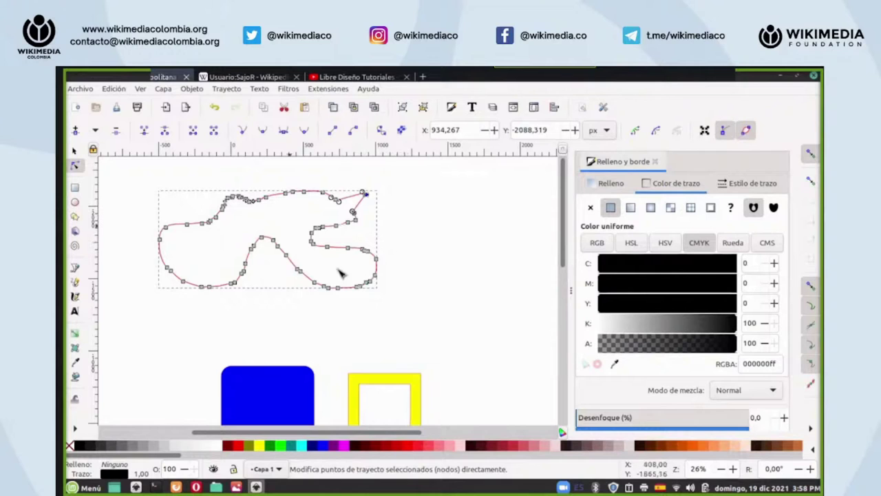
pyautogui.scroll(-2, 427, 291)
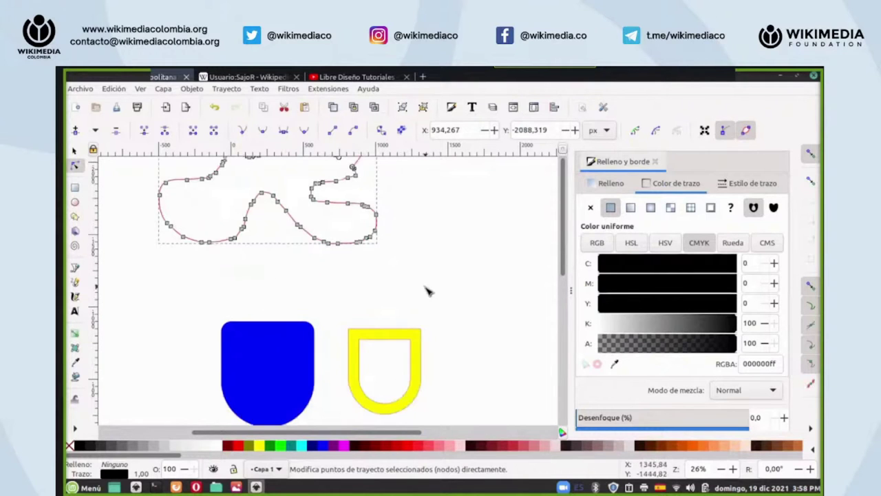
# - Draw a short diagonal pencil line between the wavy outline and the shields
pyautogui.click(76, 282)
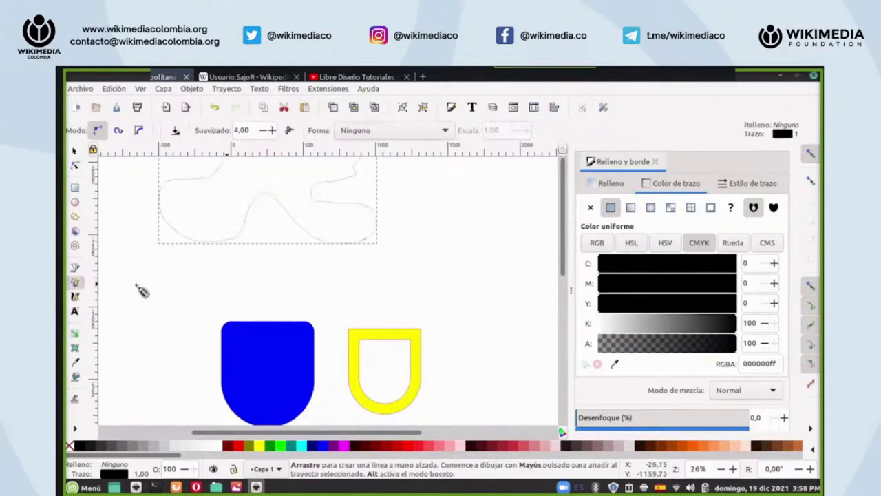
pyautogui.moveTo(249, 270); pyautogui.dragTo(296, 300)
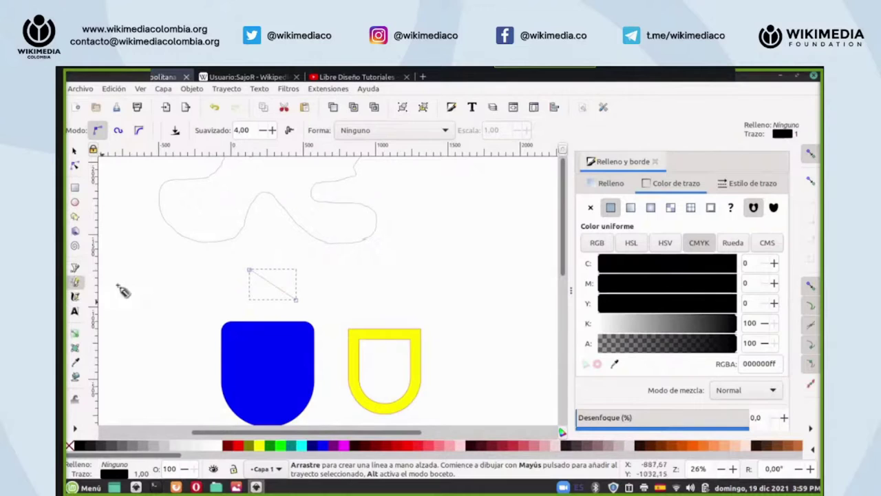
# - Paint a first thick calligraphic stroke on the empty canvas with the Calligraphy tool
pyautogui.click(77, 297)
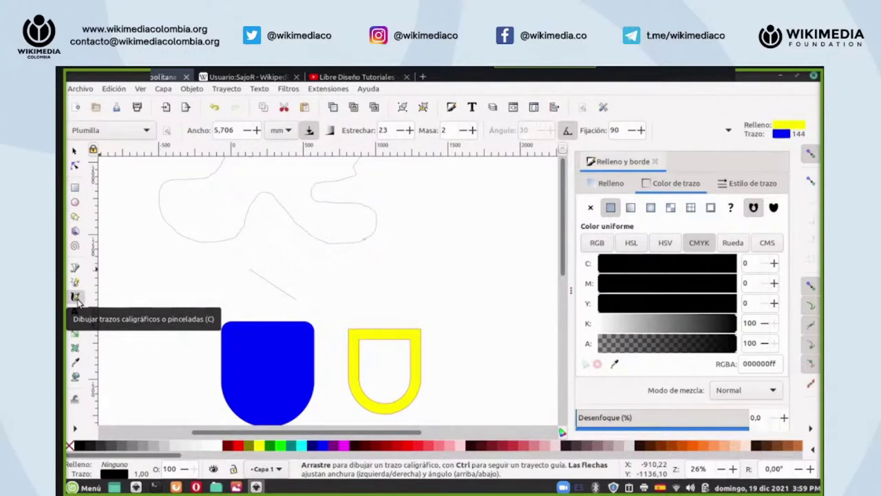
pyautogui.hscroll(3, 249, 436)
pyautogui.hscroll(2, 249, 436)
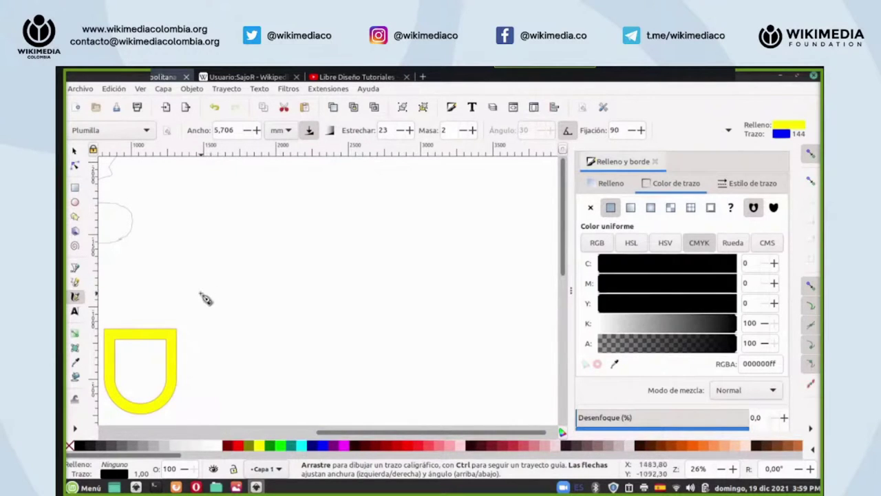
pyautogui.moveTo(197, 273)
pyautogui.mouseDown()
pyautogui.moveTo(210, 295)
pyautogui.moveTo(274, 289)
pyautogui.moveTo(346, 203)
pyautogui.moveTo(317, 299)
pyautogui.moveTo(310, 257)
pyautogui.moveTo(292, 261)
pyautogui.moveTo(312, 281)
pyautogui.moveTo(367, 268)
pyautogui.mouseUp()
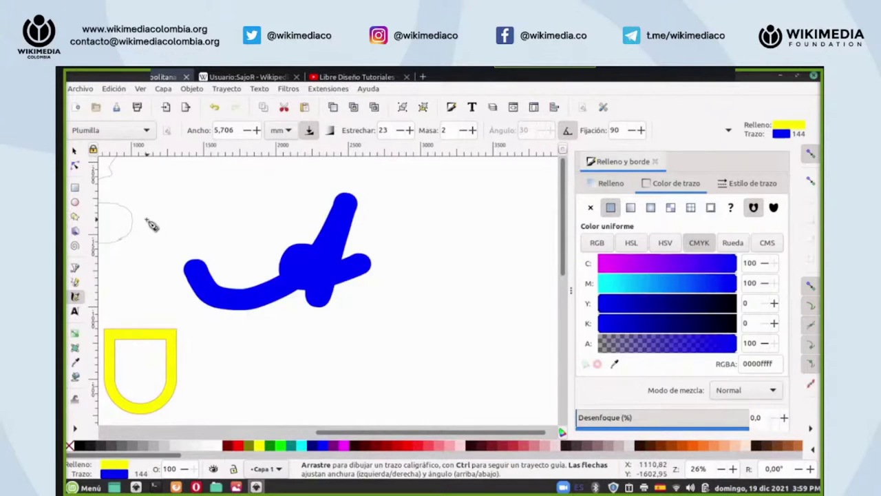
# - Set the pen width unit to px, lower the width to 8.561, and paint a second stroke below
pyautogui.click(287, 133)
pyautogui.click(285, 148)
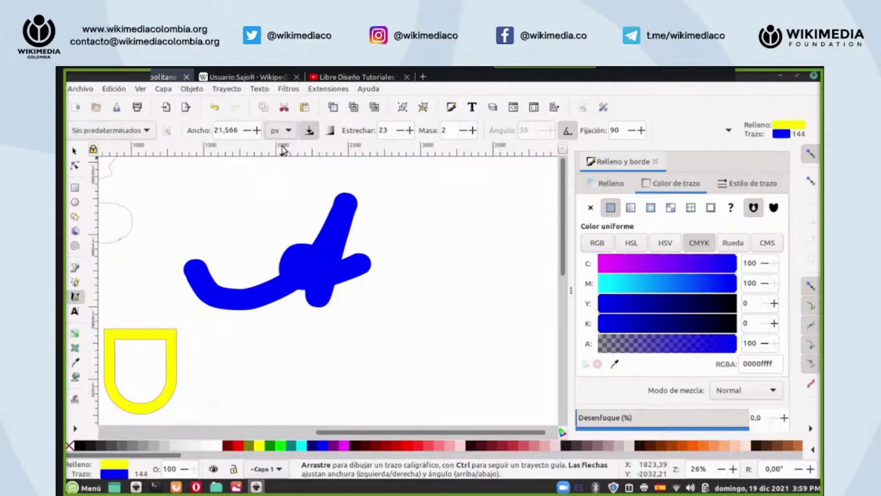
pyautogui.click(248, 131)
pyautogui.click(248, 131)
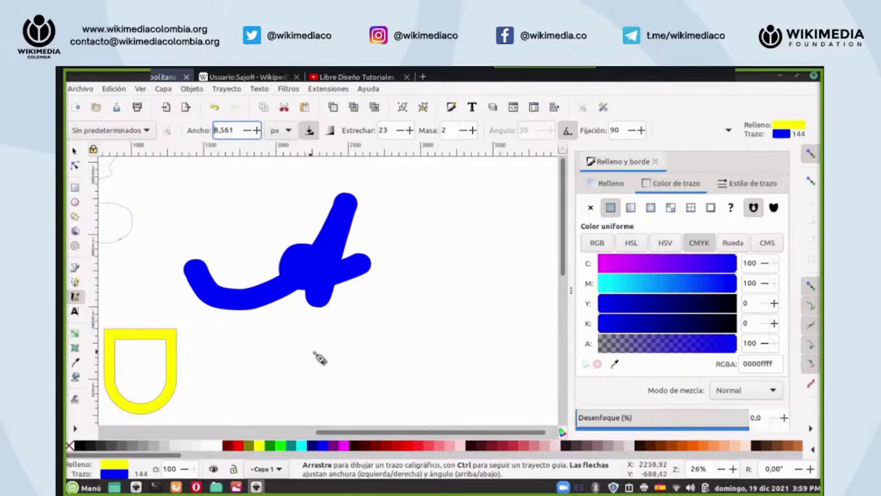
pyautogui.moveTo(463, 221)
pyautogui.mouseDown()
pyautogui.moveTo(432, 375)
pyautogui.moveTo(374, 308)
pyautogui.moveTo(376, 327)
pyautogui.moveTo(465, 309)
pyautogui.mouseUp()
pyautogui.scroll(-2, 262, 348)
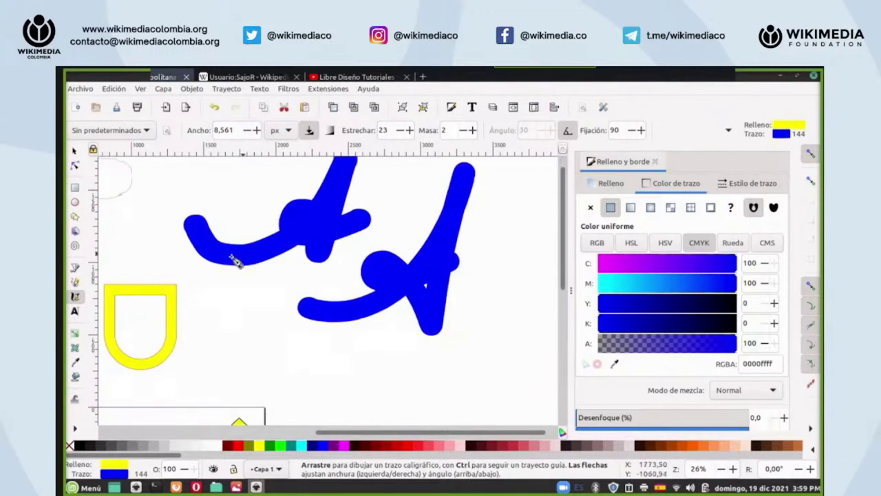
pyautogui.click(148, 133)
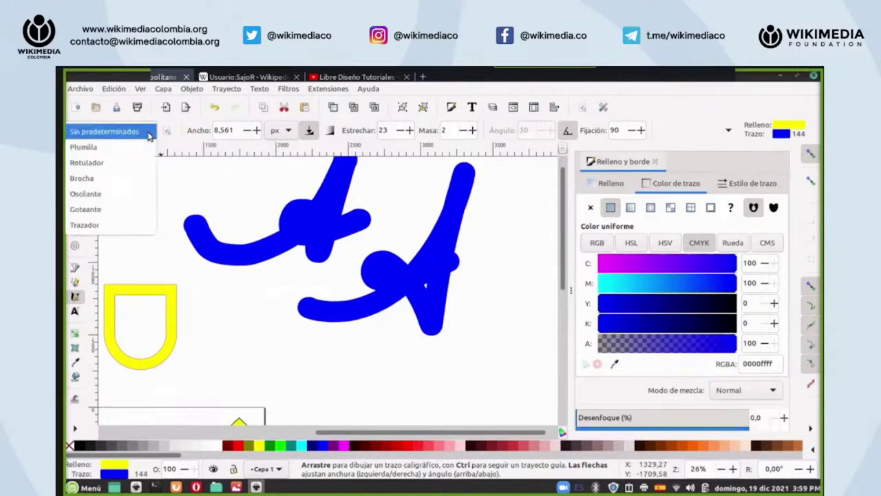
# - Choose the Plumilla calligraphy preset and paint a looping stroke
pyautogui.click(118, 145)
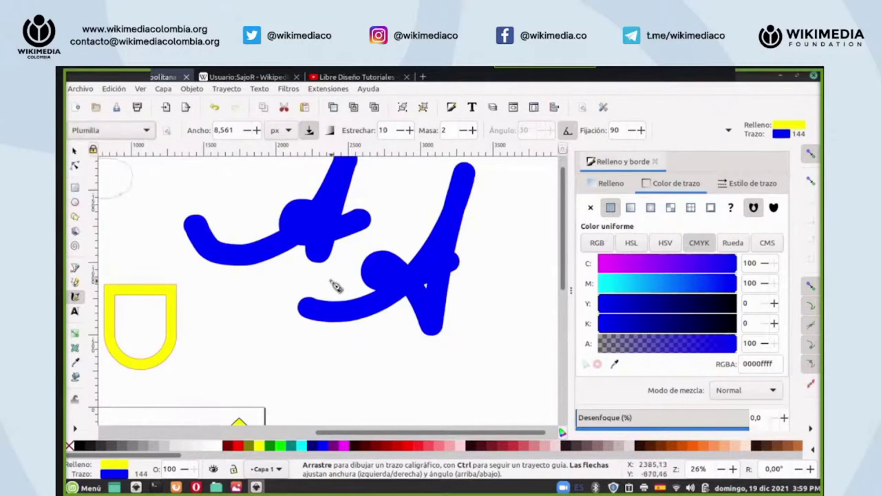
pyautogui.scroll(-5, 334, 285)
pyautogui.moveTo(320, 308)
pyautogui.mouseDown()
pyautogui.moveTo(509, 202)
pyautogui.moveTo(503, 190)
pyautogui.moveTo(479, 248)
pyautogui.moveTo(444, 263)
pyautogui.moveTo(413, 251)
pyautogui.moveTo(510, 260)
pyautogui.mouseUp()
pyautogui.scroll(12, 311, 281)
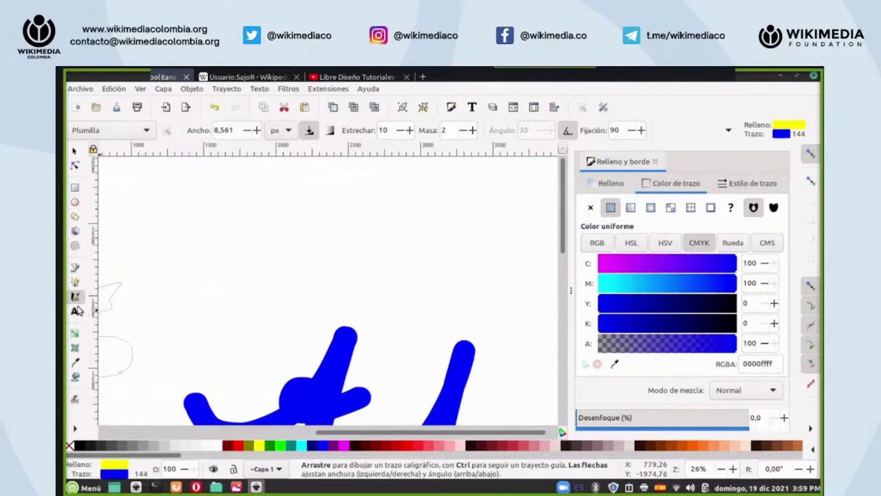
# - Keep Plumilla, widen the pen to about 13.007, and paint a looped stroke above the others
pyautogui.click(146, 130)
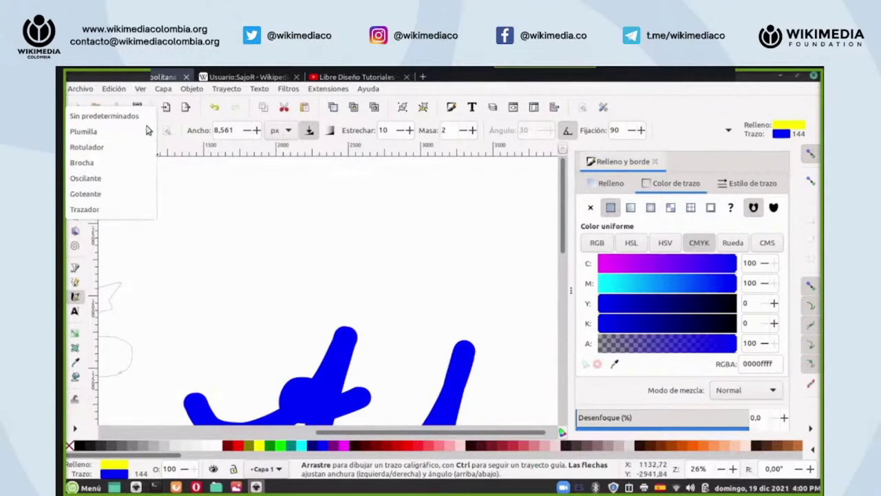
pyautogui.click(146, 132)
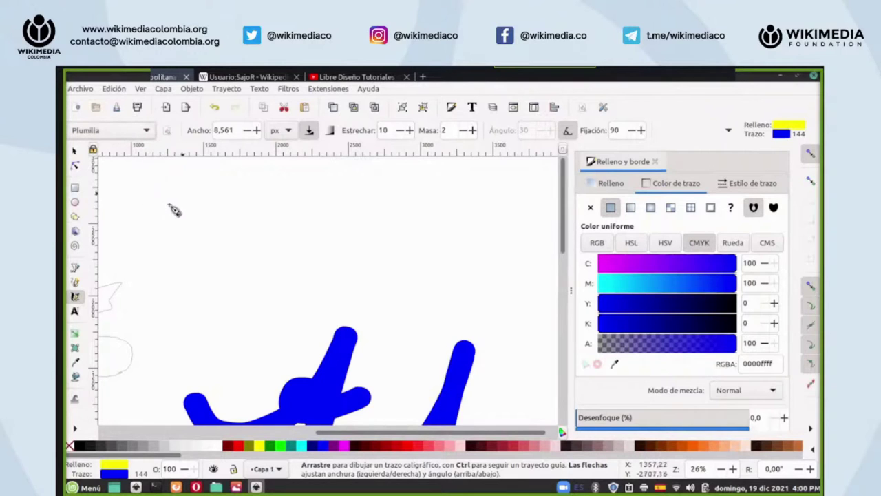
pyautogui.click(248, 131)
pyautogui.click(256, 133)
pyautogui.click(256, 132)
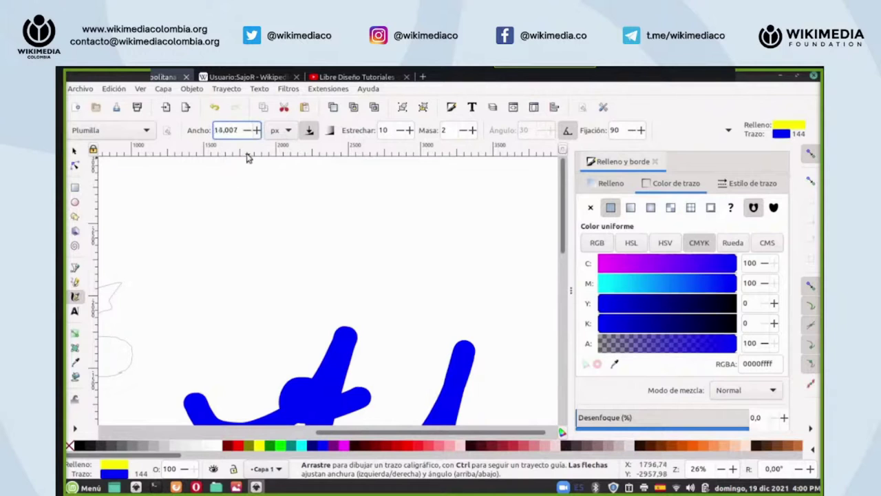
pyautogui.moveTo(213, 242)
pyautogui.mouseDown()
pyautogui.moveTo(236, 246)
pyautogui.moveTo(292, 197)
pyautogui.moveTo(252, 250)
pyautogui.moveTo(303, 245)
pyautogui.mouseUp()
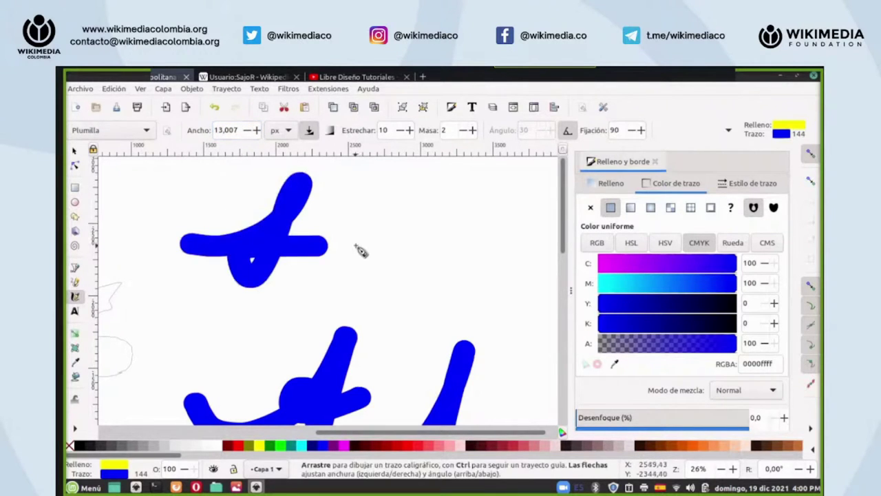
pyautogui.scroll(-2, 361, 251)
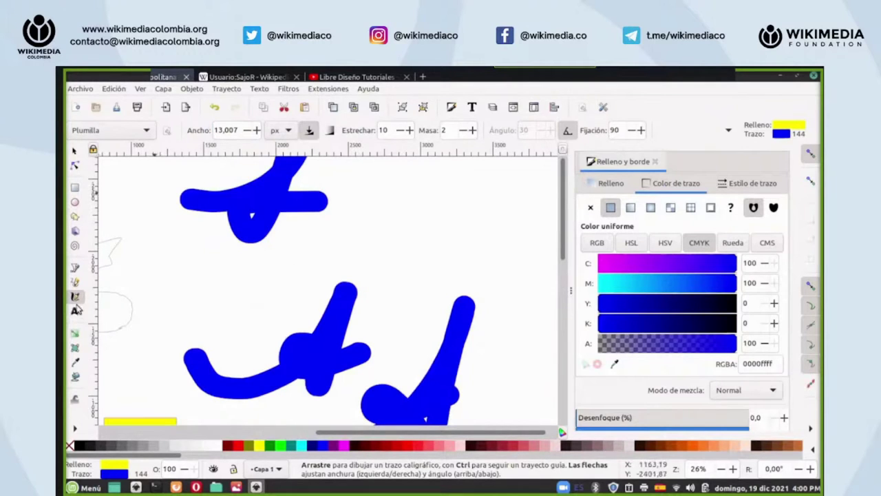
# - Switch to no calligraphy preset and paint another stroke to the right
pyautogui.click(110, 130)
pyautogui.click(100, 113)
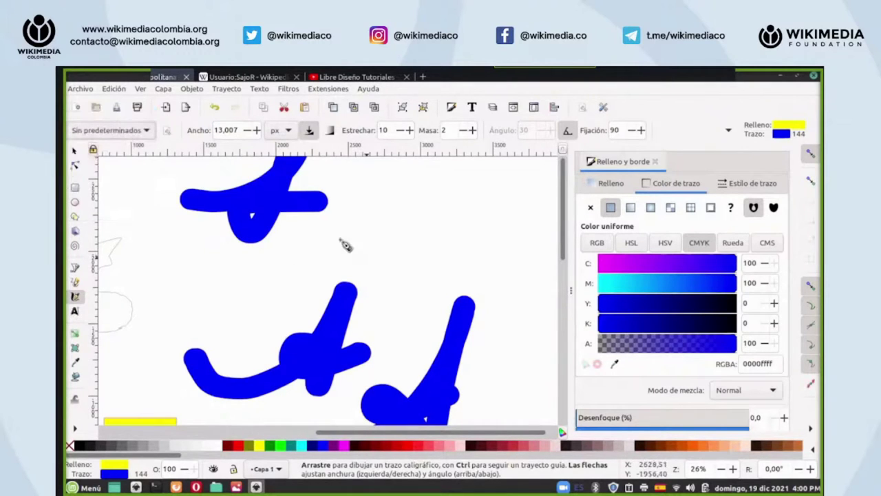
pyautogui.moveTo(345, 244)
pyautogui.mouseDown()
pyautogui.moveTo(395, 251)
pyautogui.moveTo(475, 186)
pyautogui.moveTo(420, 279)
pyautogui.moveTo(488, 251)
pyautogui.mouseUp()
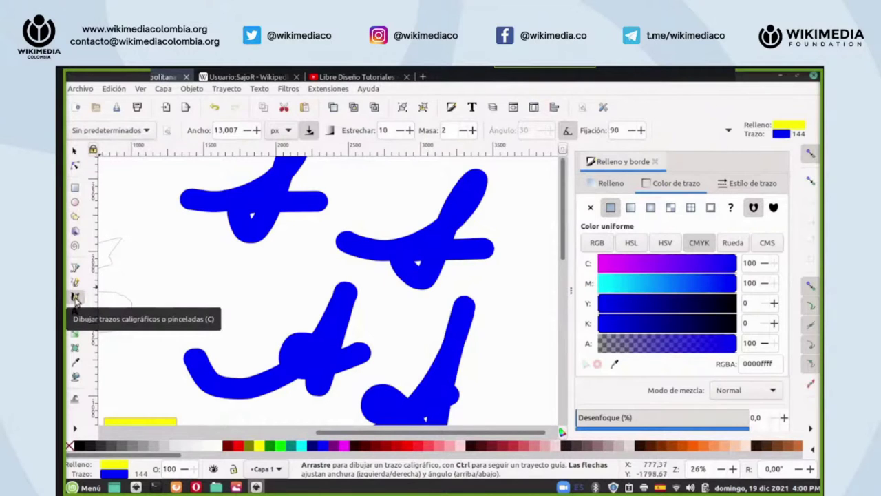
pyautogui.scroll(6, 164, 196)
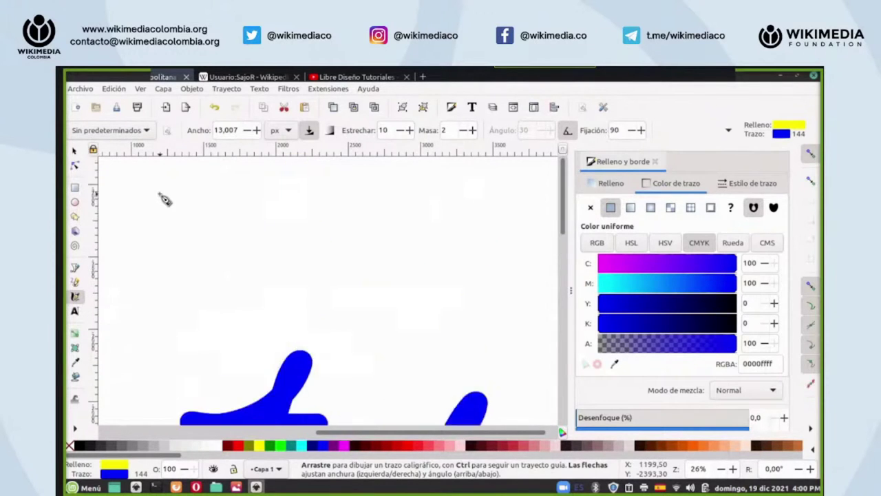
pyautogui.scroll(2, 163, 197)
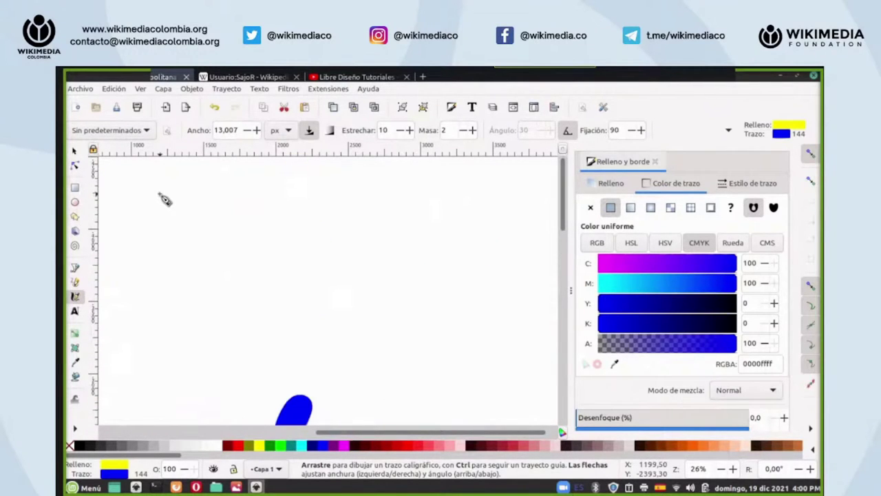
# - Reselect the Plumilla preset and draw one more looping calligraphic stroke
pyautogui.click(147, 131)
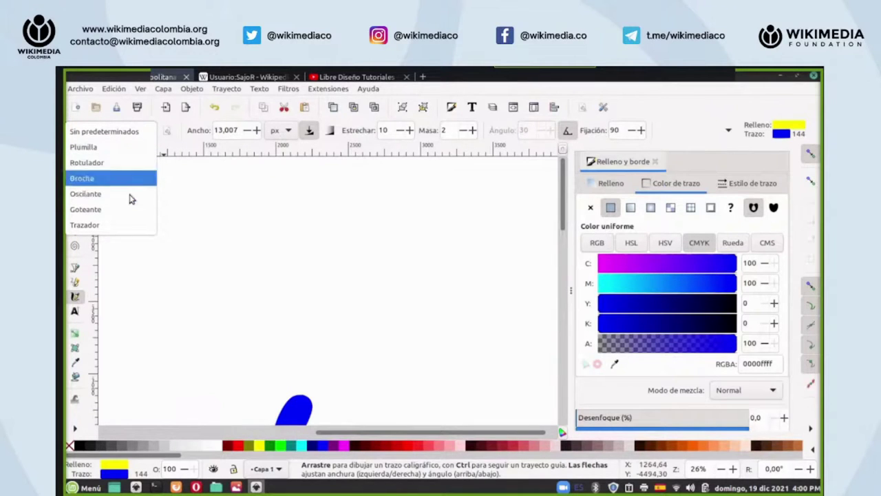
pyautogui.click(130, 147)
pyautogui.moveTo(158, 249)
pyautogui.mouseDown()
pyautogui.moveTo(315, 236)
pyautogui.moveTo(197, 347)
pyautogui.moveTo(358, 305)
pyautogui.mouseUp()
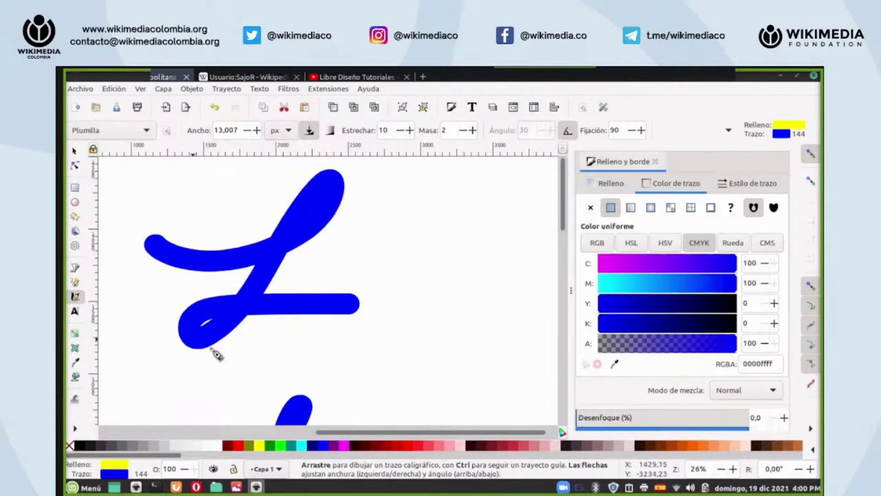
pyautogui.scroll(-10, 206, 330)
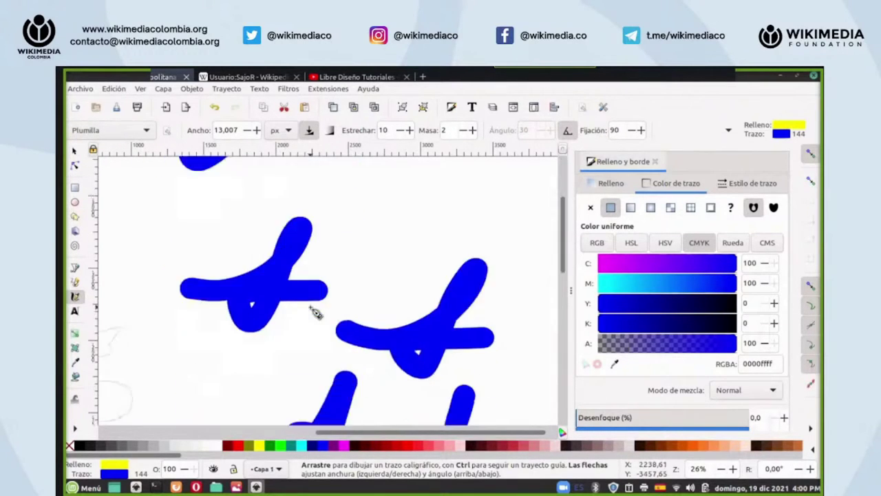
pyautogui.scroll(-5, 220, 320)
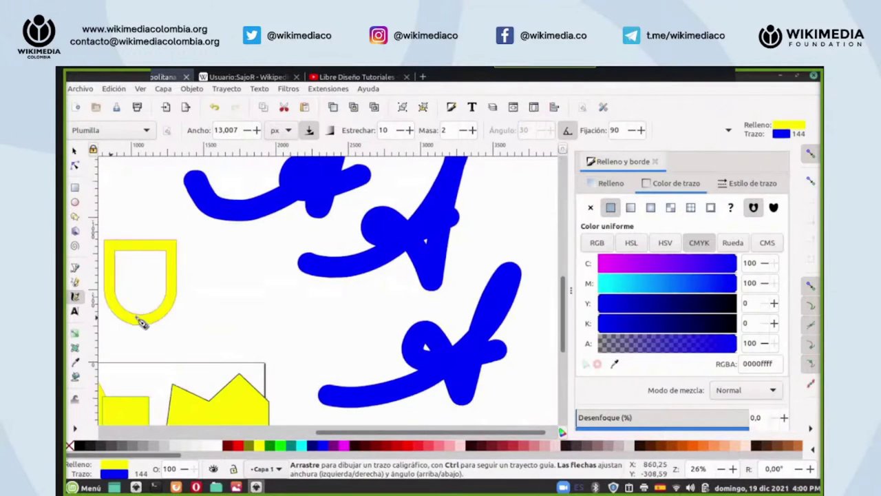
# - Start a text object on a blank part of the canvas and type 'o'
pyautogui.click(74, 312)
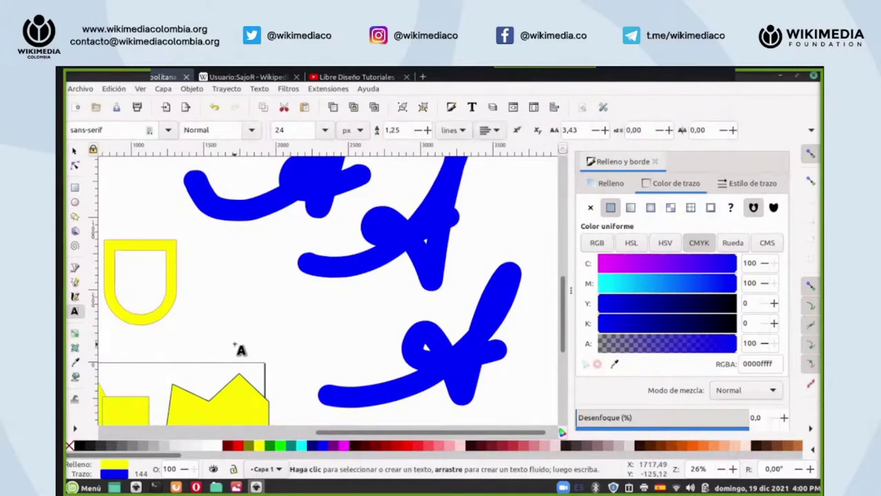
pyautogui.scroll(-10, 241, 350)
pyautogui.scroll(15, 240, 350)
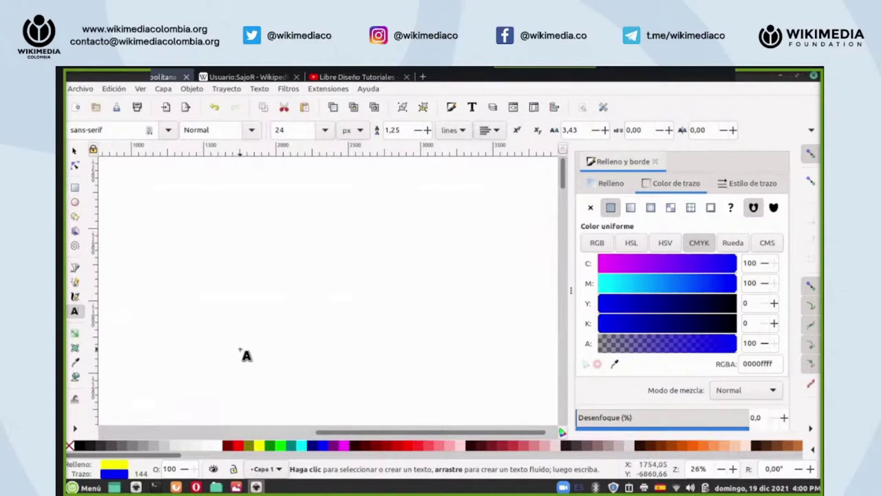
pyautogui.scroll(10, 246, 355)
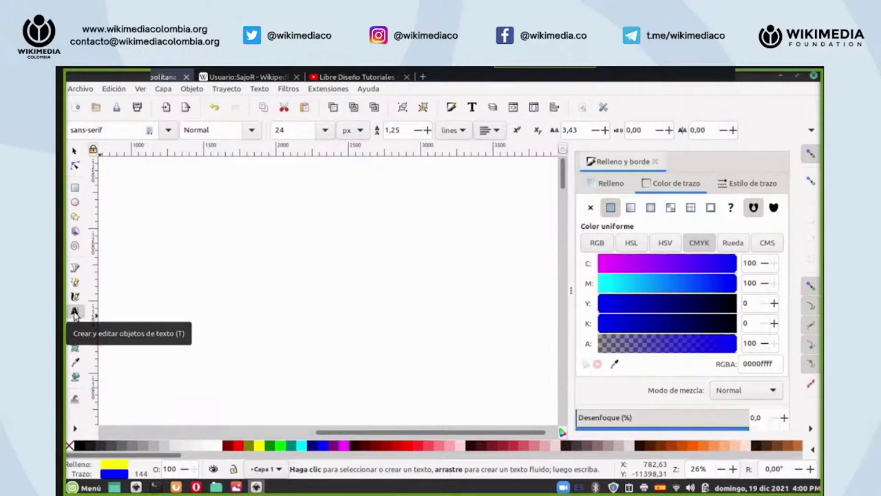
pyautogui.click(230, 275)
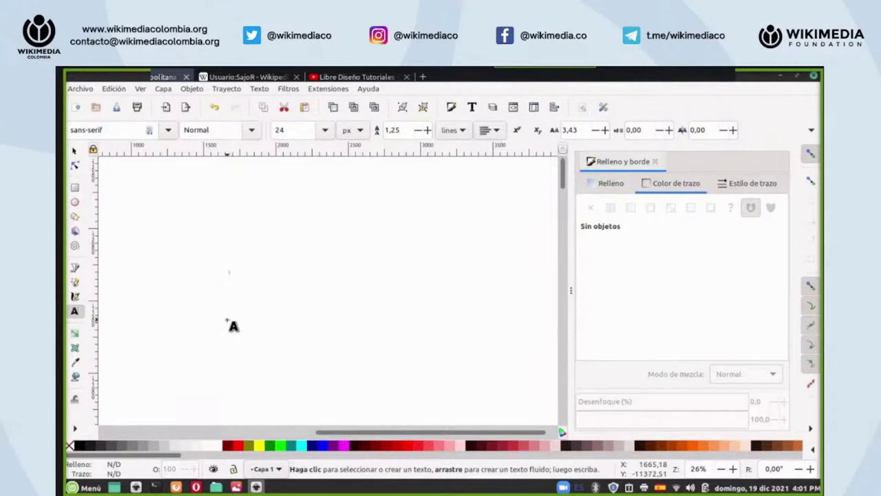
pyautogui.write('o')
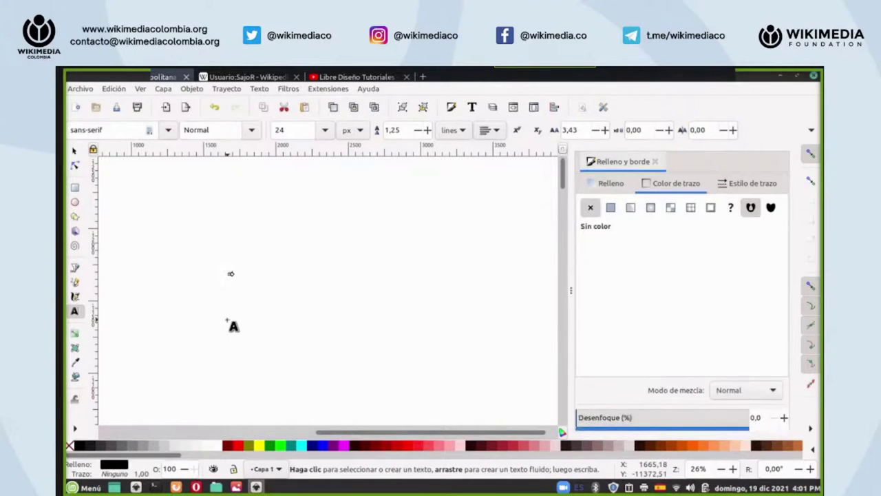
# - Set the text's font size to 40
pyautogui.scroll(1, 704, 473)
pyautogui.scroll(2, 703, 470)
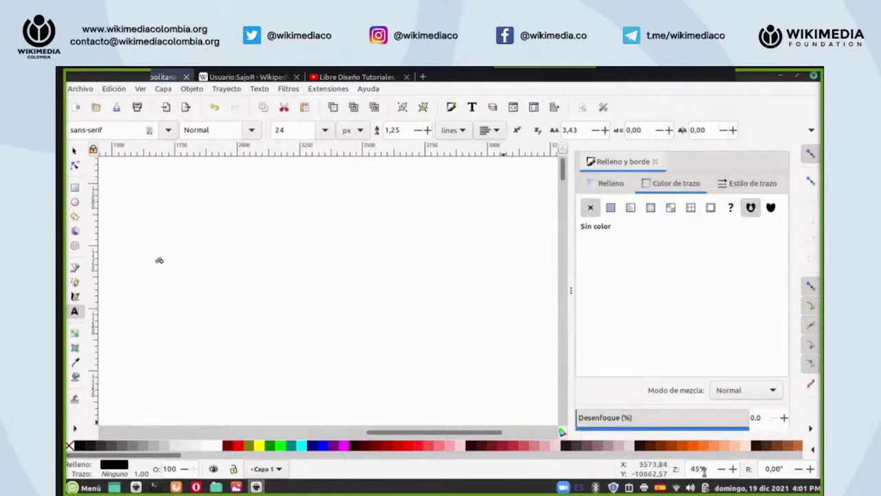
pyautogui.click(319, 129)
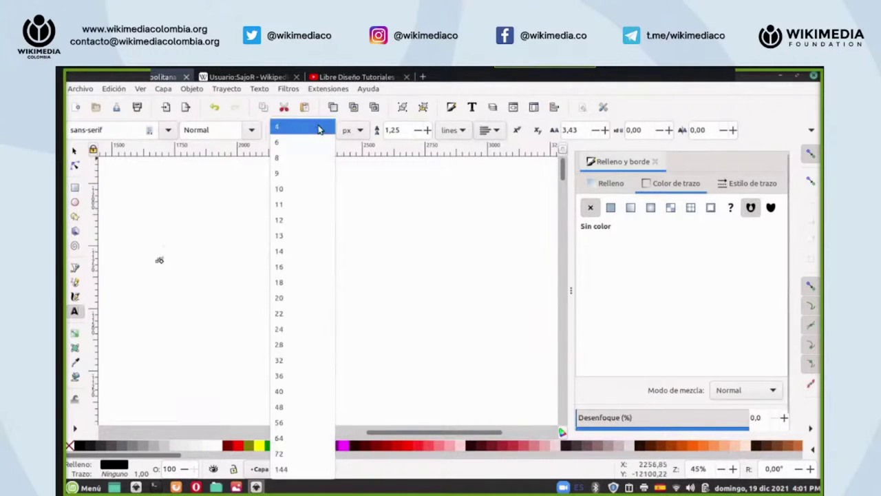
pyautogui.click(288, 394)
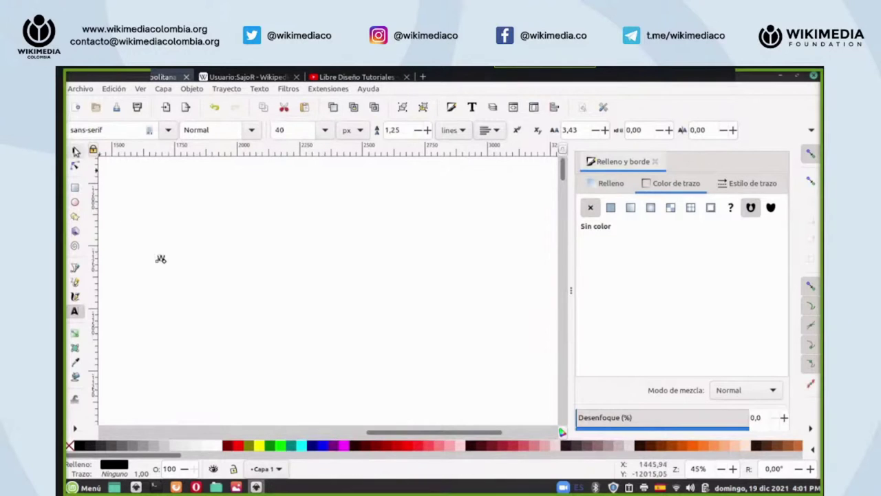
# - Scale the W up proportionally to about 443 by 330 and append 'lKIPEDIA' to it
pyautogui.click(75, 150)
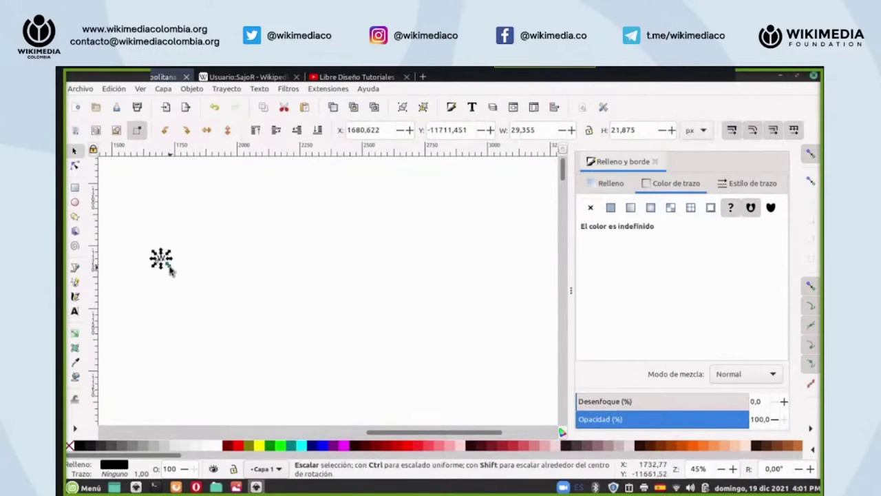
pyautogui.press('ctrl')
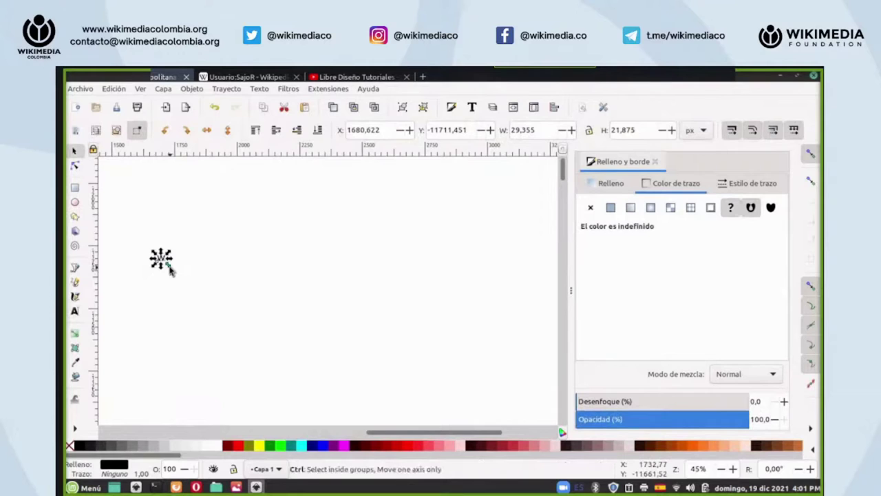
pyautogui.moveTo(170, 270); pyautogui.dragTo(272, 342)
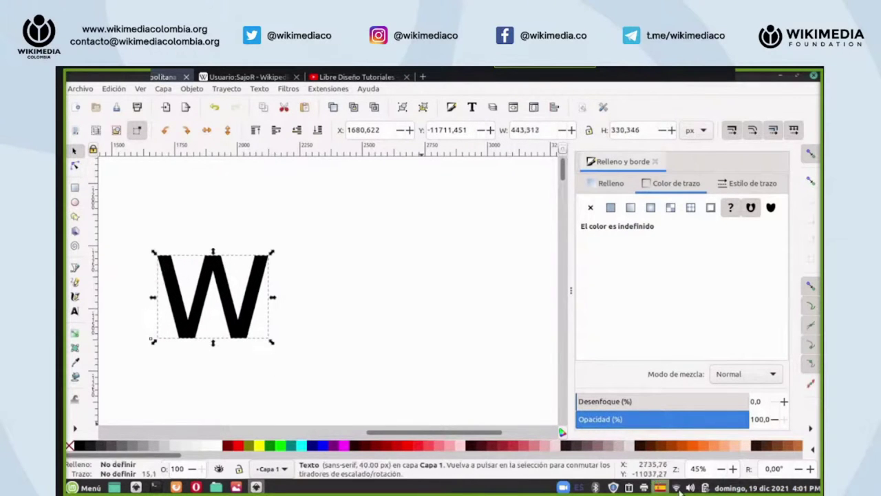
pyautogui.scroll(-2, 695, 469)
pyautogui.scroll(-2, 695, 469)
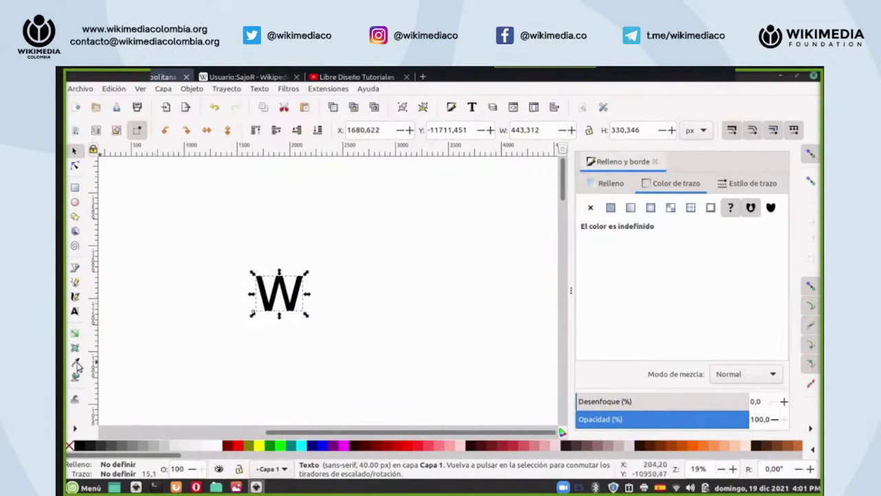
pyautogui.click(74, 310)
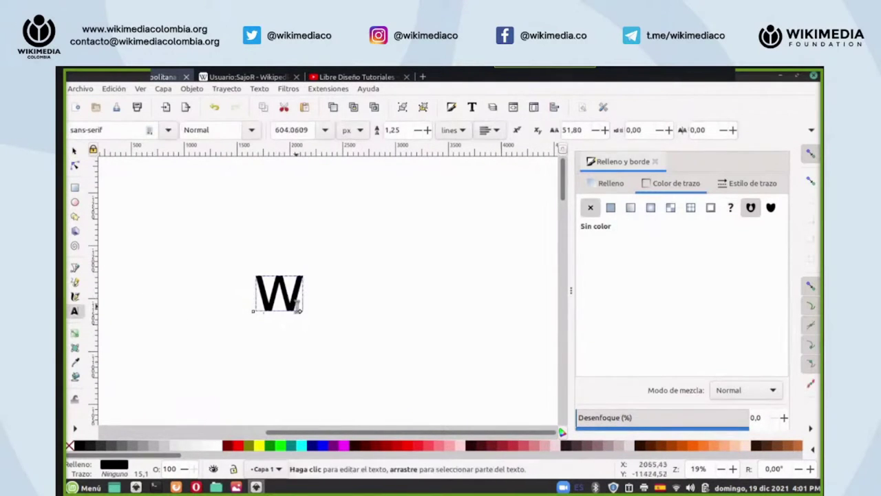
pyautogui.write('lKIPEDIA')
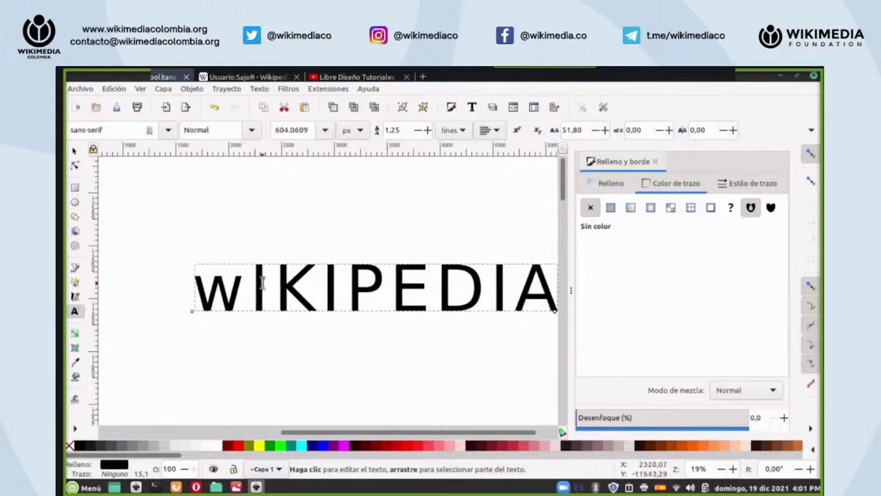
# - Clear the 'wIKIPEDIA' letters and retype the word as 'Wikipedia'
pyautogui.moveTo(257, 283); pyautogui.dragTo(556, 296)
pyautogui.press('BackSpace')
pyautogui.press('BackSpace')
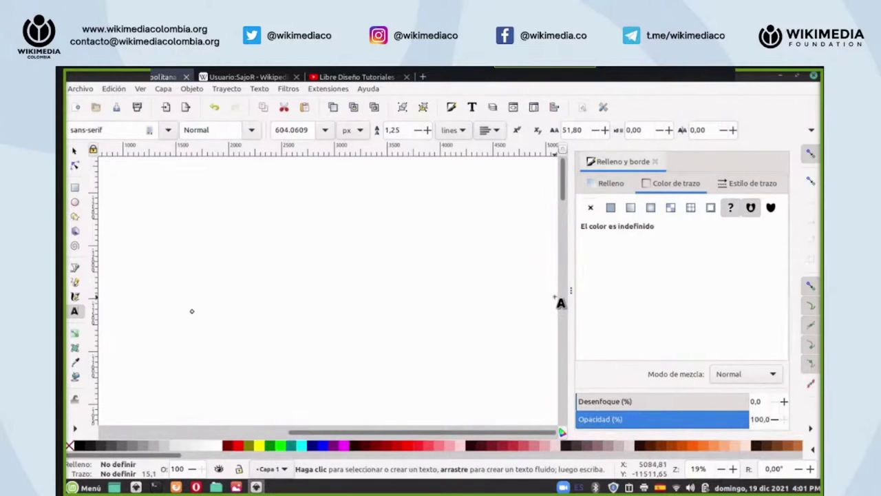
pyautogui.hotkey('ctrl', 'z')
pyautogui.press('BackSpace')
pyautogui.write('Wikip')
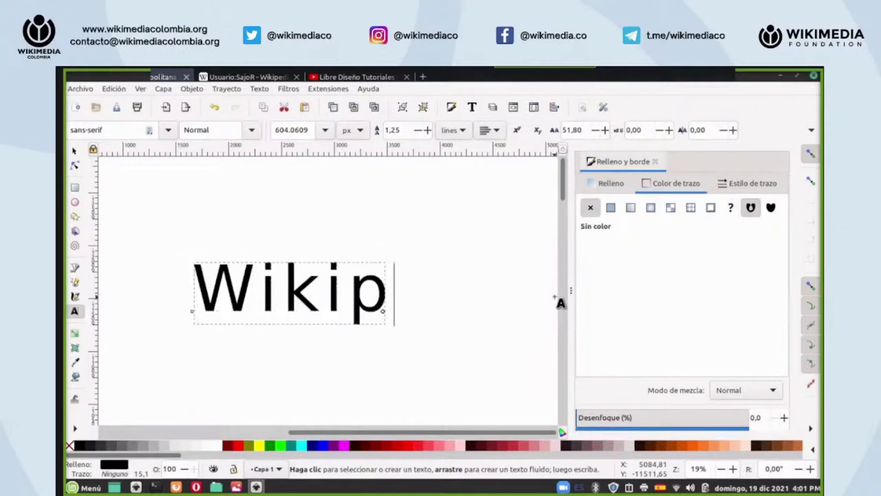
pyautogui.write('edia')
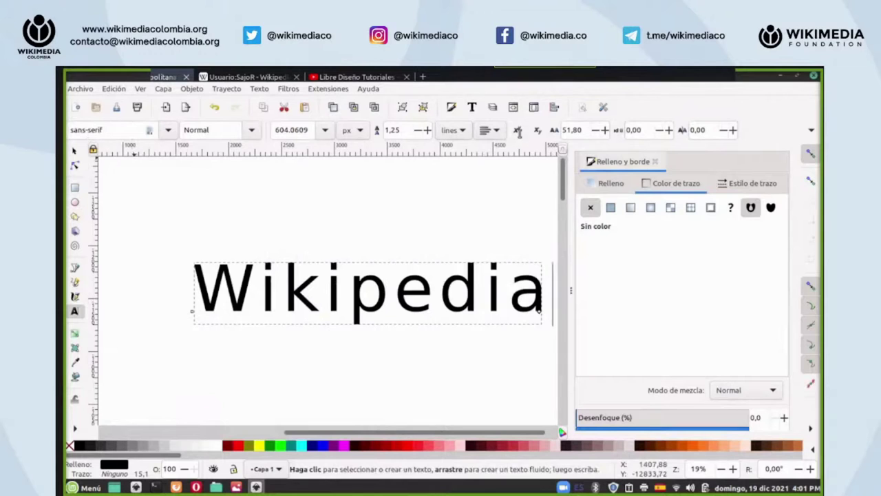
# - Browse the font family list and leave the Wikipedia text in sans-serif
pyautogui.click(168, 130)
pyautogui.scroll(-20, 121, 358)
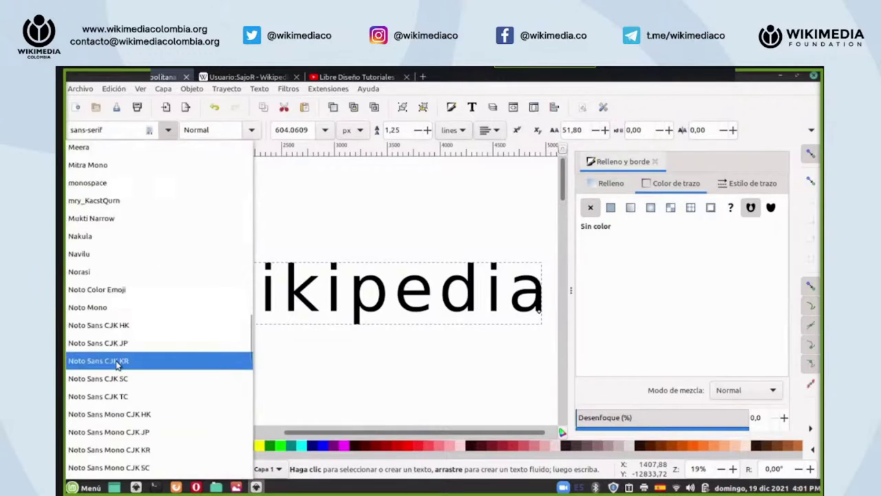
pyautogui.scroll(-3, 121, 358)
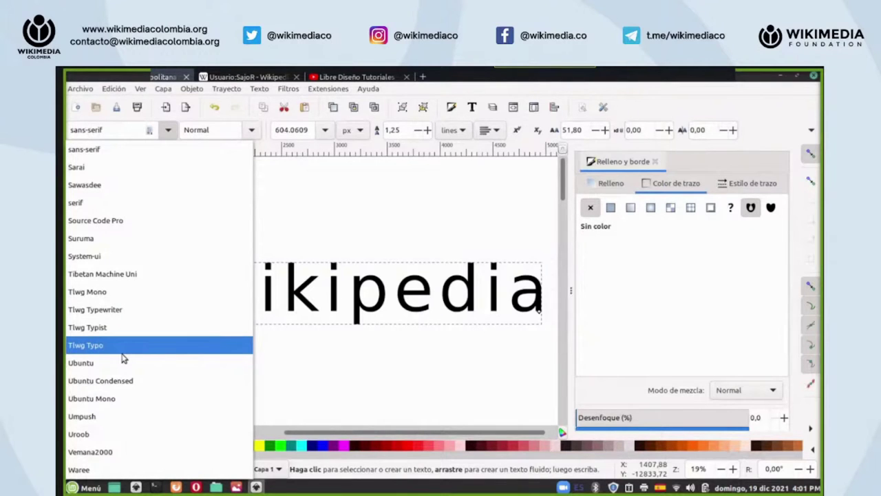
pyautogui.scroll(10, 134, 215)
pyautogui.scroll(20, 133, 215)
pyautogui.scroll(7, 134, 216)
pyautogui.scroll(-13, 134, 216)
pyautogui.scroll(-20, 133, 215)
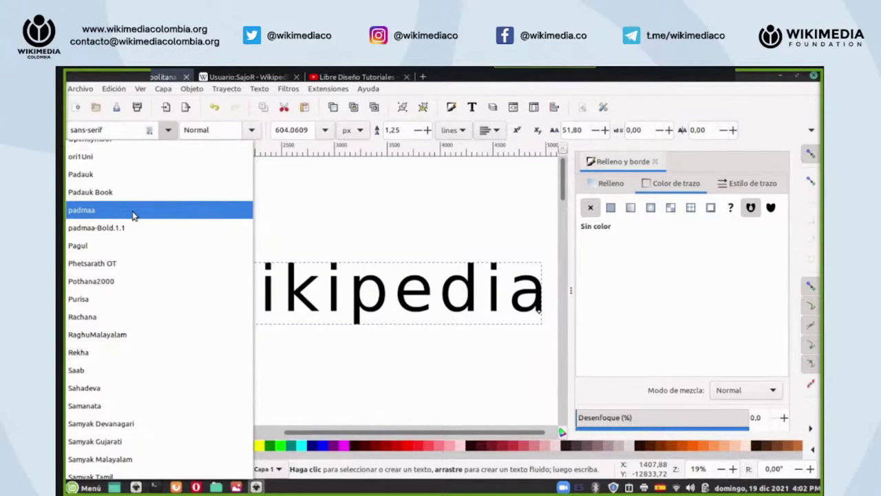
pyautogui.scroll(5, 133, 216)
pyautogui.scroll(15, 133, 216)
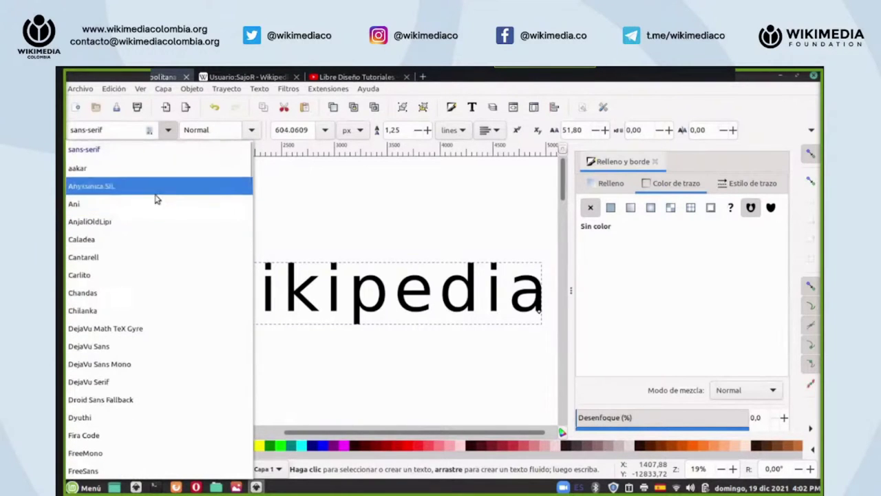
pyautogui.click(266, 79)
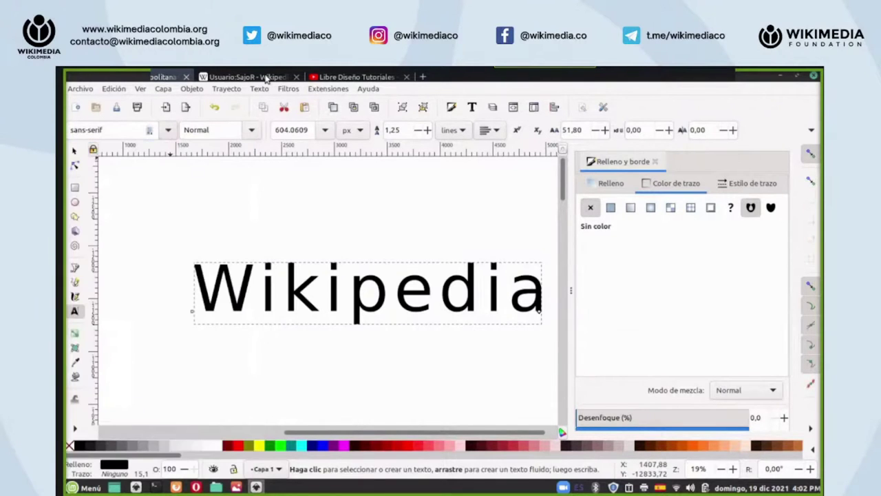
pyautogui.click(252, 131)
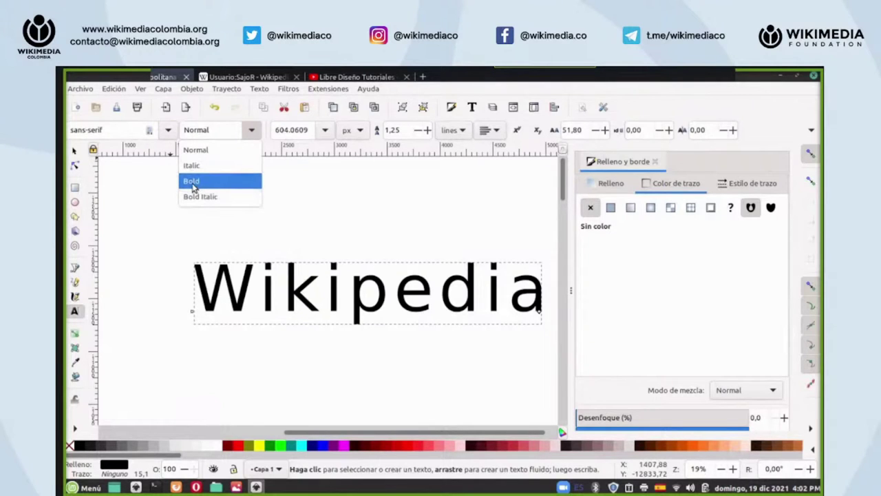
# - Try Bold and Bold Italic on the Wikipedia text, then settle on plain Italic
pyautogui.click(192, 182)
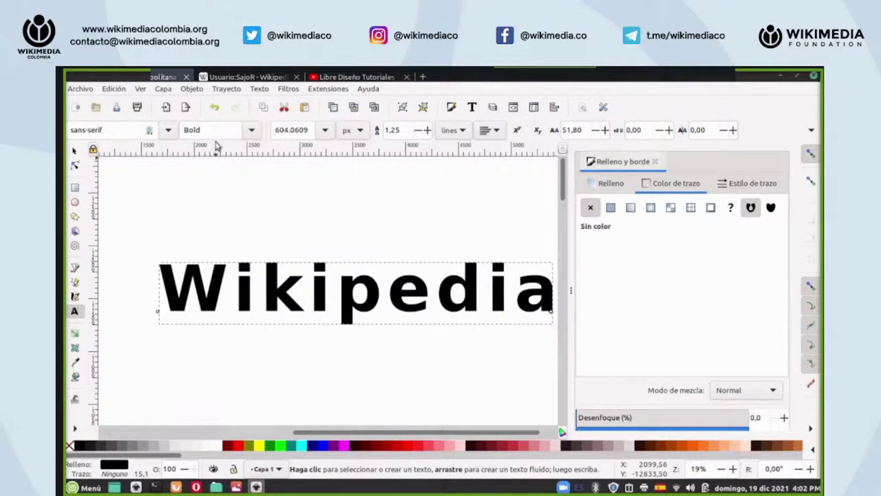
pyautogui.click(250, 130)
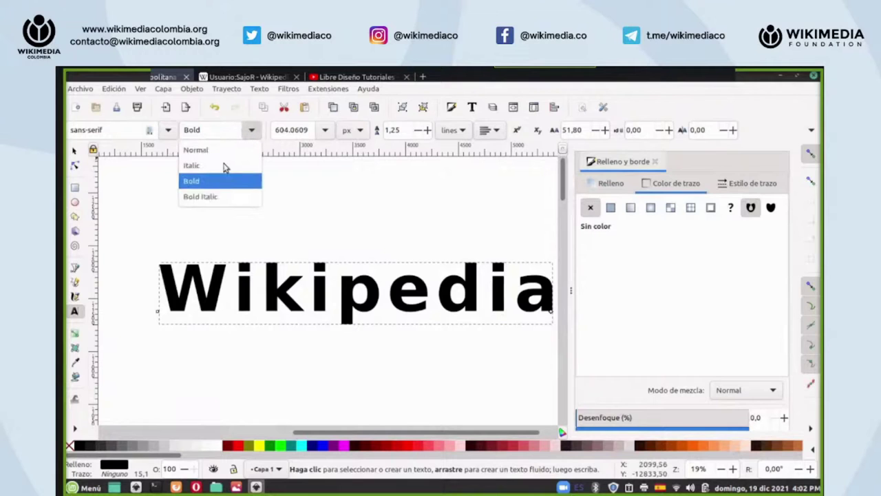
pyautogui.click(212, 197)
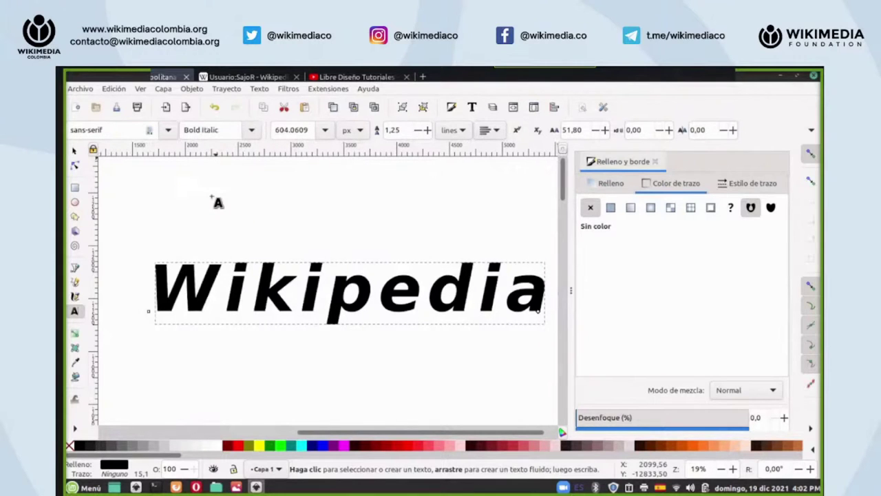
pyautogui.click(249, 131)
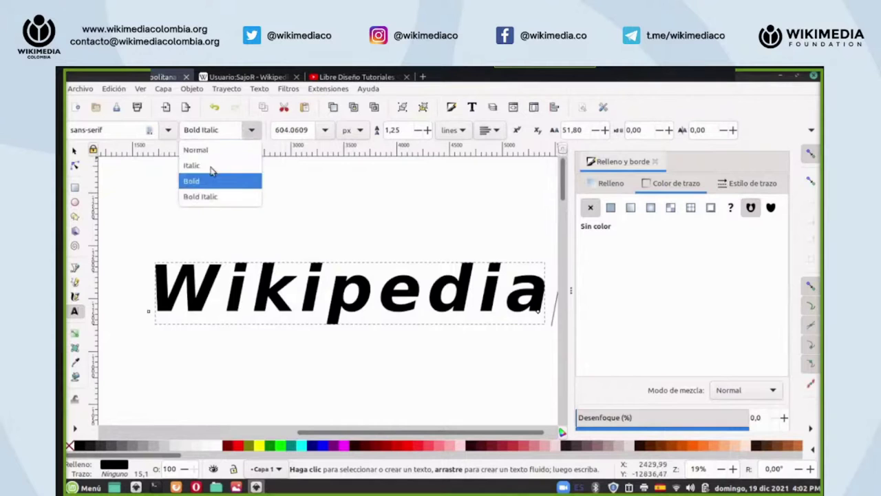
pyautogui.click(211, 181)
pyautogui.click(251, 131)
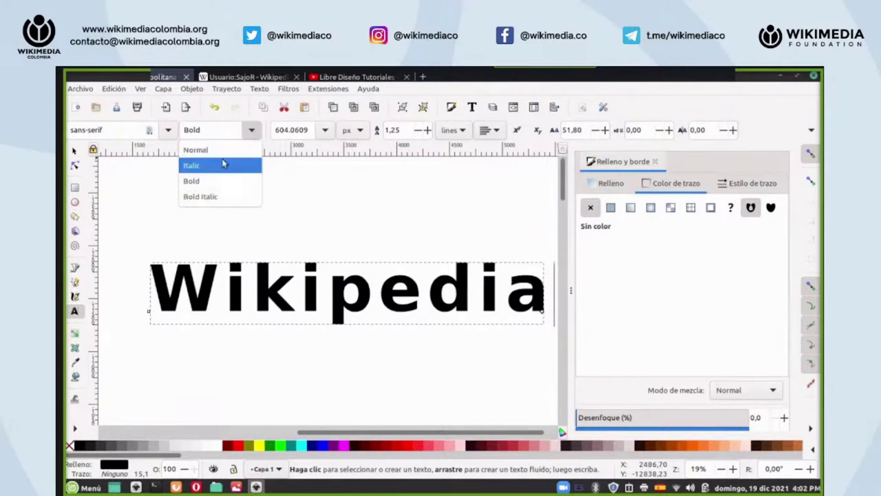
pyautogui.click(223, 165)
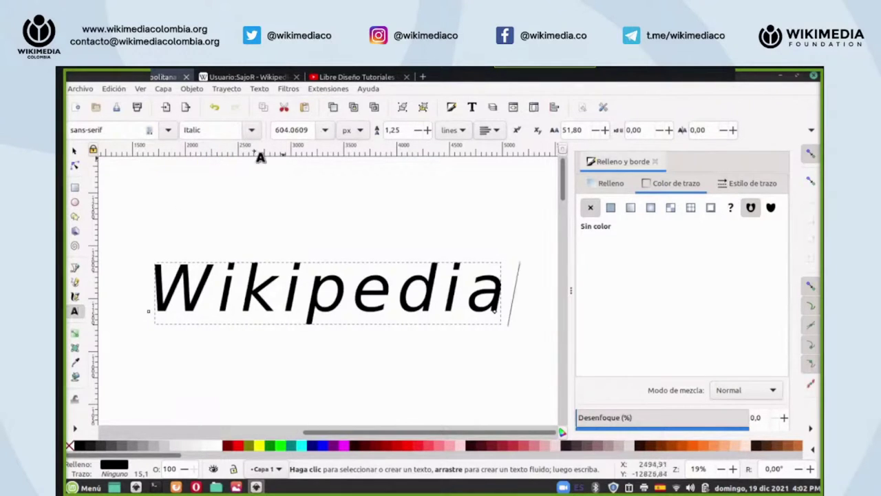
pyautogui.click(327, 133)
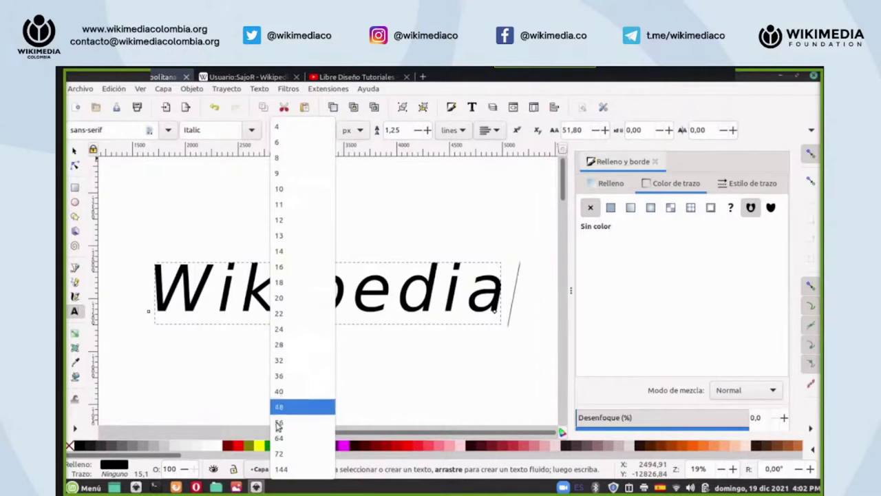
pyautogui.click(324, 78)
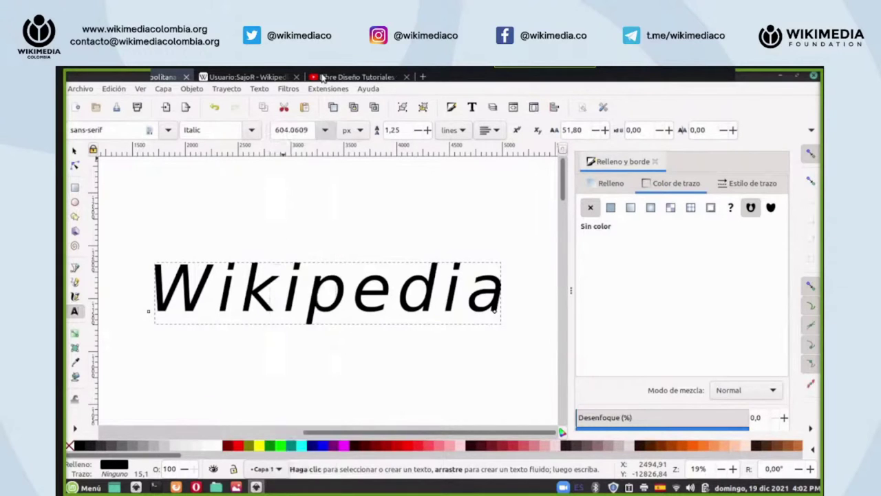
pyautogui.click(360, 133)
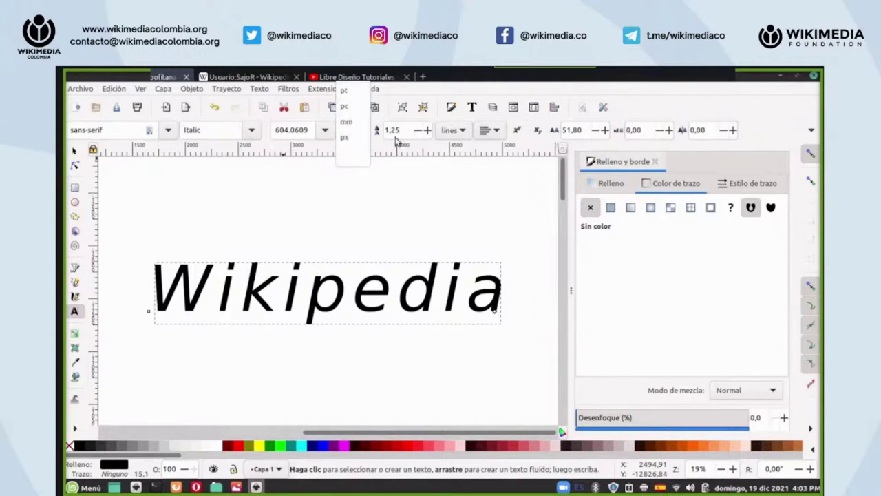
pyautogui.click(580, 84)
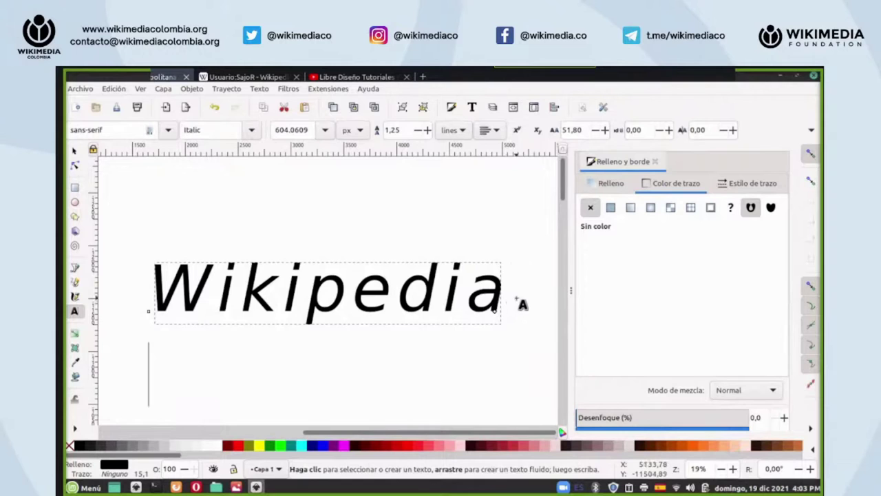
# - Add a second line 'La fuente del conocimiento libre' and zoom to fit the text
pyautogui.press('Return')
pyautogui.write('La ')
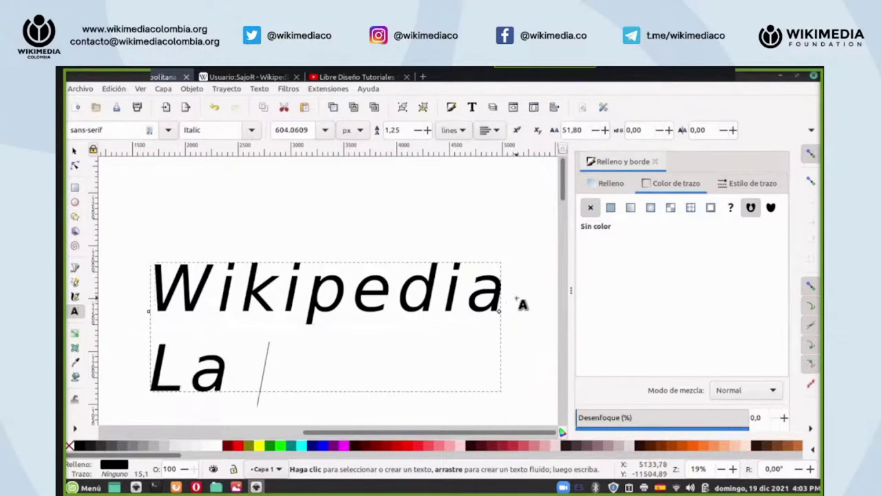
pyautogui.write('fuente ')
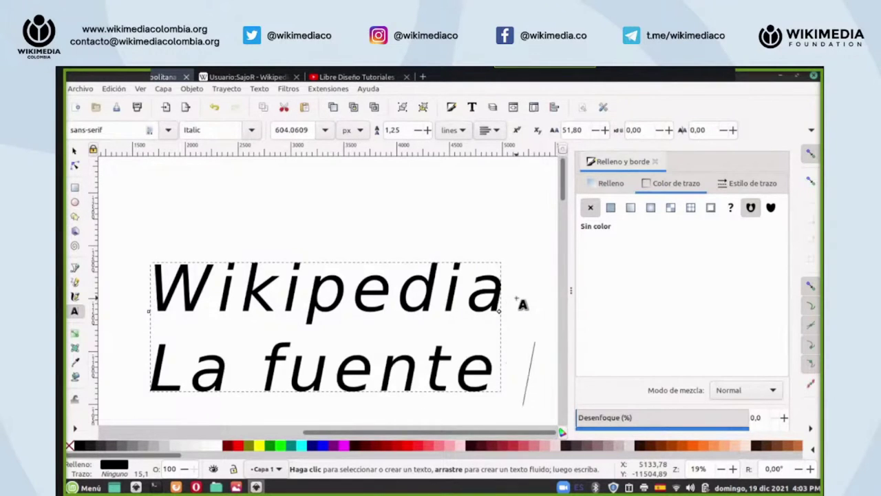
pyautogui.write('del')
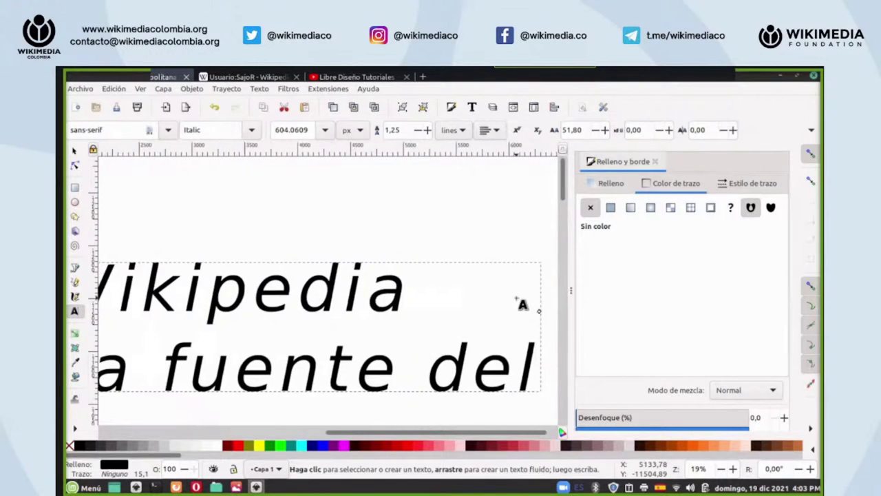
pyautogui.write(' con')
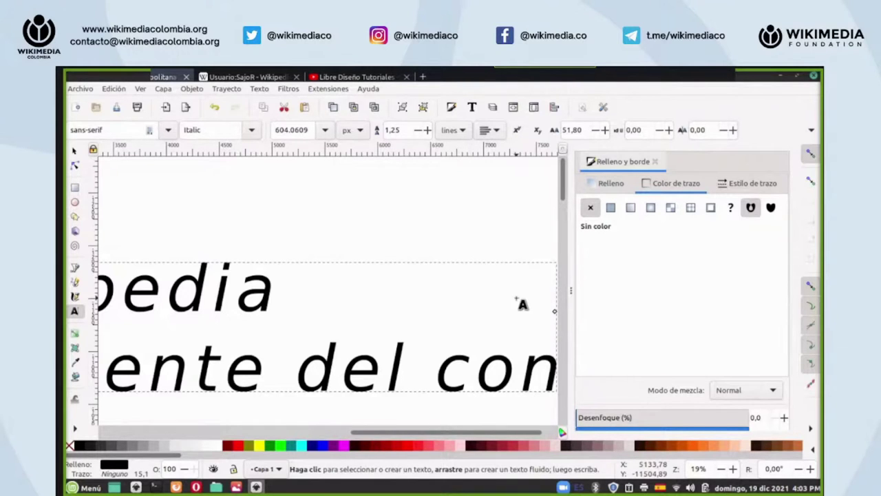
pyautogui.rightClick(716, 469)
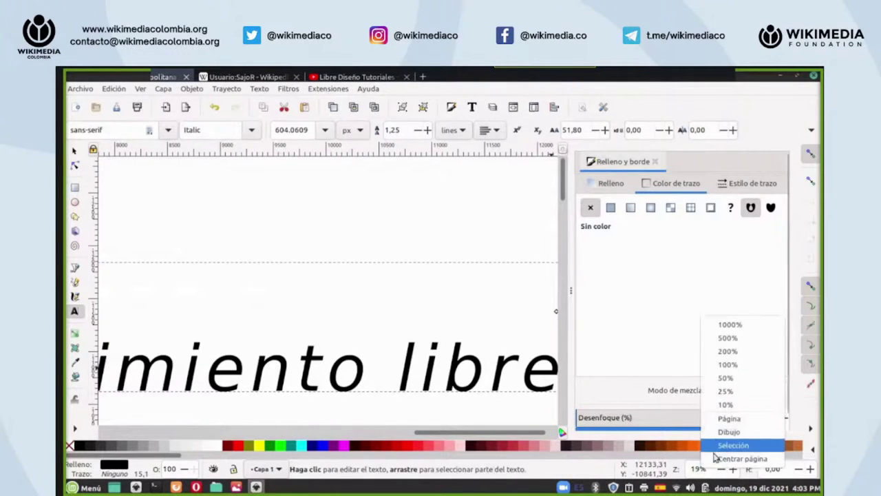
pyautogui.click(717, 447)
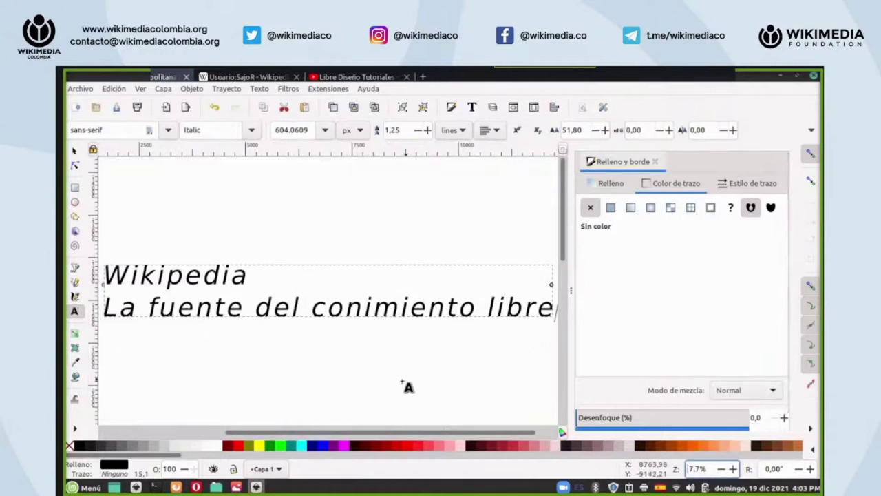
# - Insert the missing 'oc' to correct 'conimiento', then switch to Opera
pyautogui.click(349, 309)
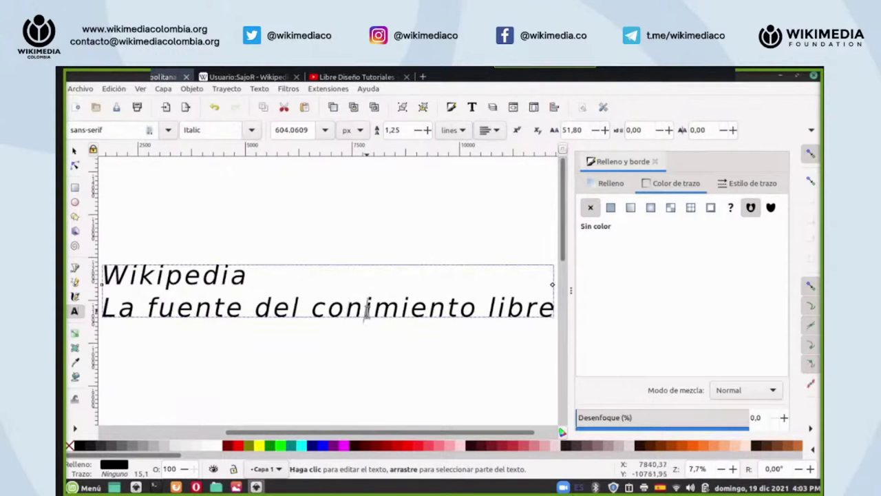
pyautogui.write('oc')
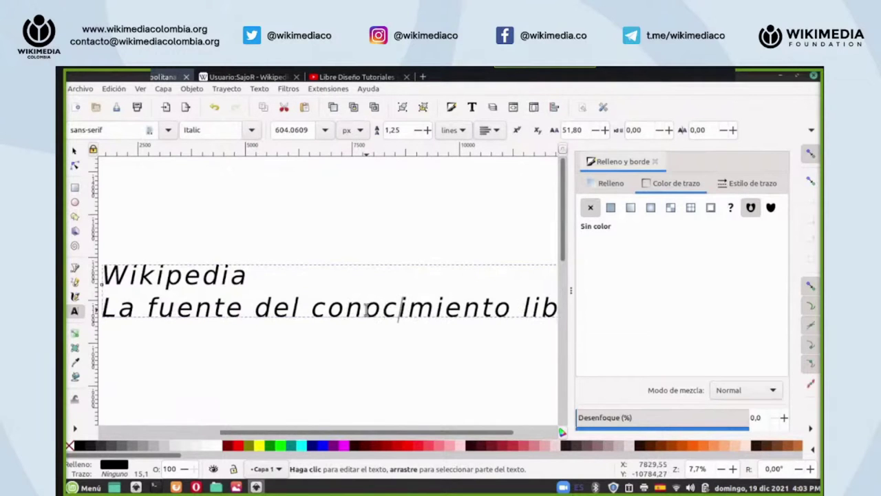
pyautogui.hotkey('alt', 'Tab')
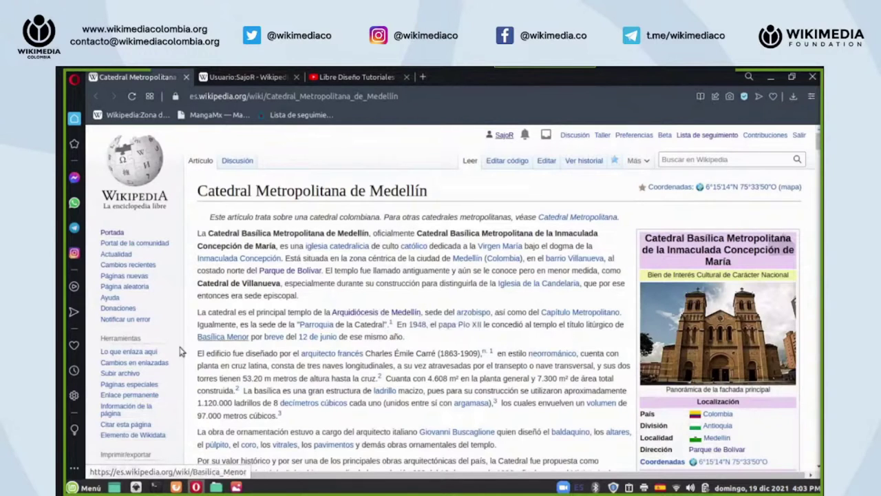
# - Launch a new Inkscape window from the Menú's Gráficos category
pyautogui.click(89, 488)
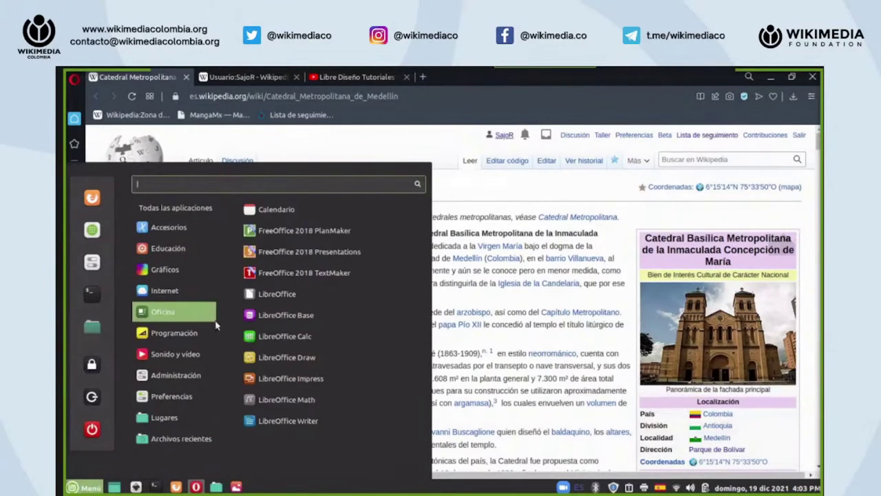
pyautogui.moveTo(194, 292)
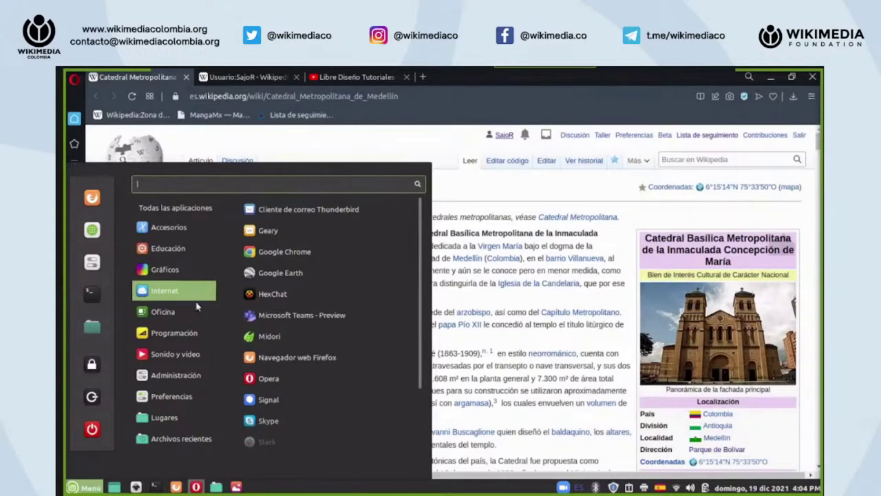
pyautogui.moveTo(199, 331)
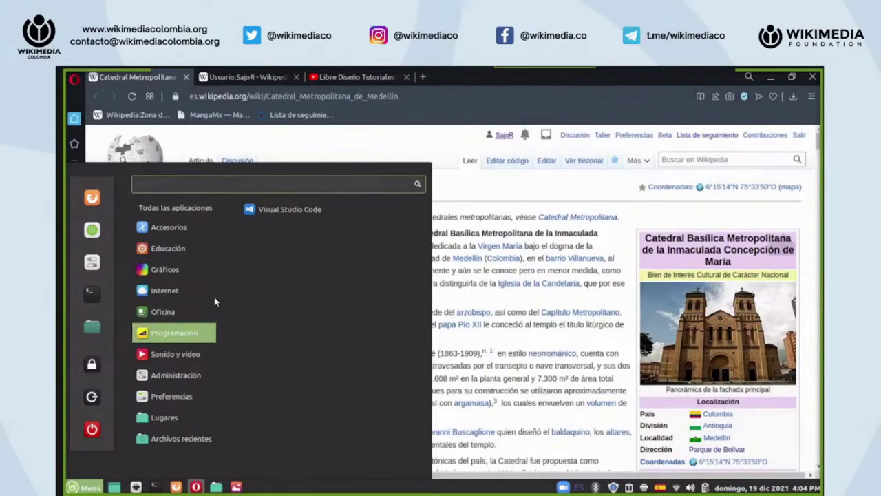
pyautogui.moveTo(219, 271)
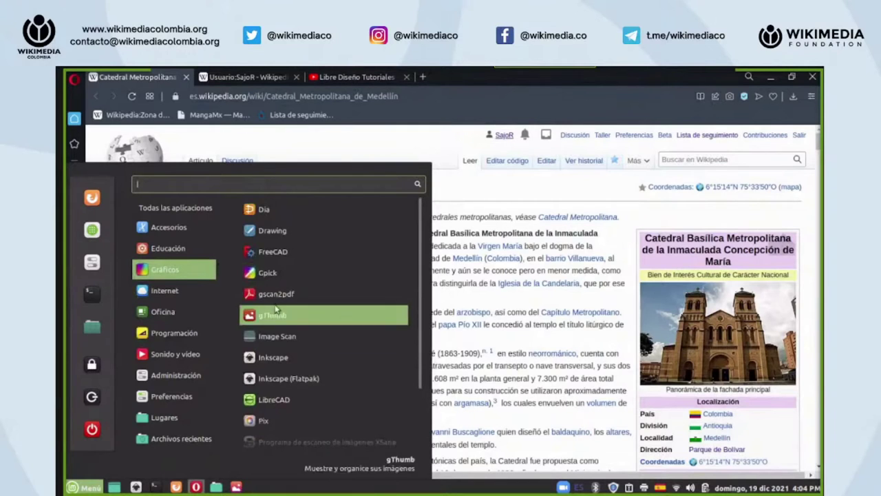
pyautogui.click(285, 356)
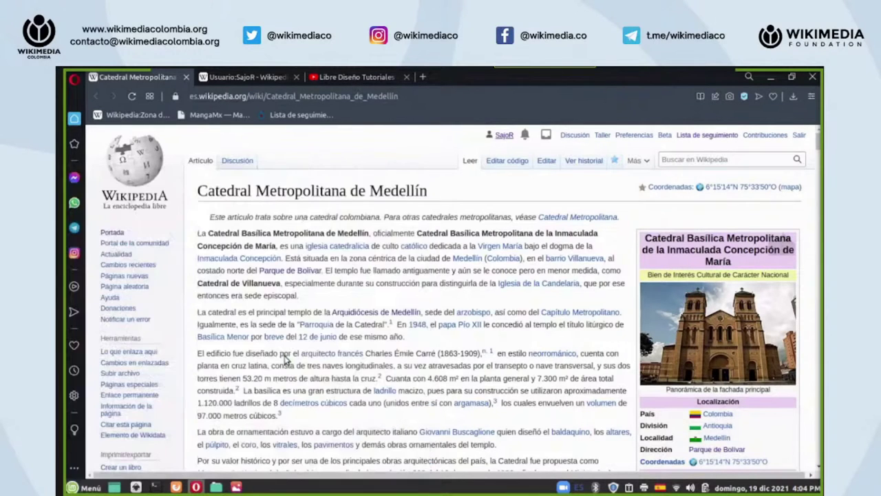
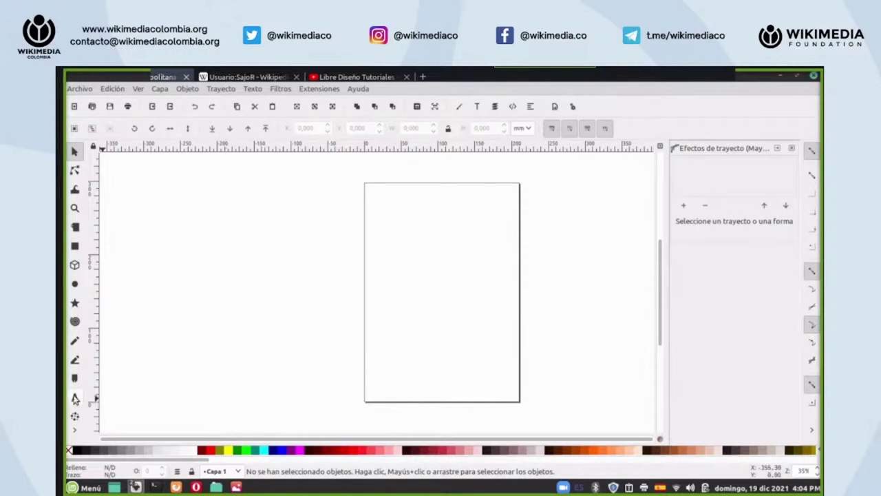
# - Zoom into the page and start a size-30 text object on its left part
pyautogui.click(75, 398)
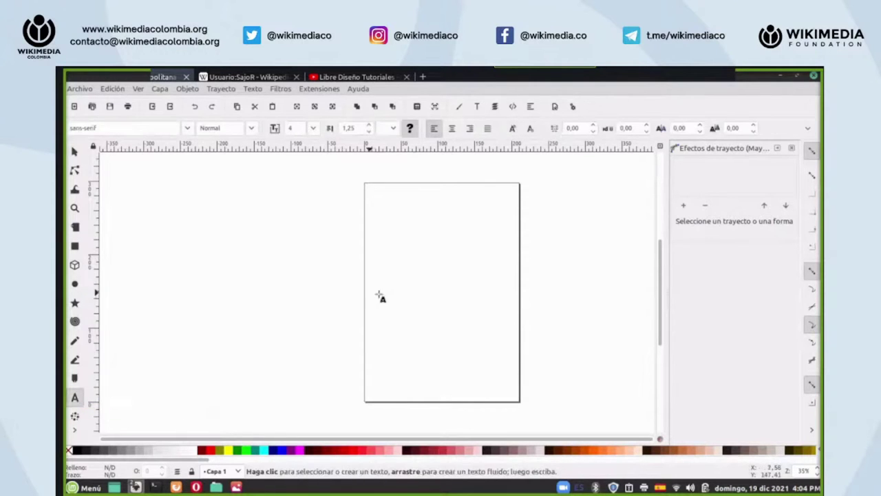
pyautogui.scroll(5, 802, 472)
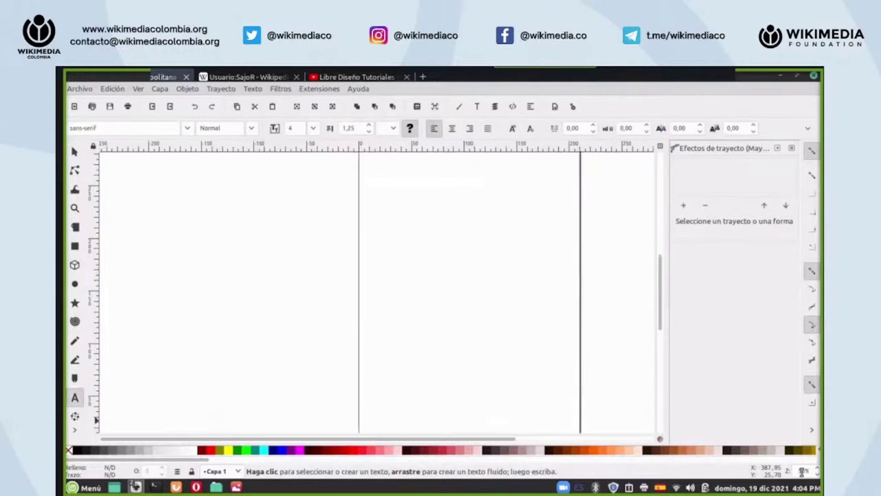
pyautogui.moveTo(404, 440); pyautogui.dragTo(472, 439)
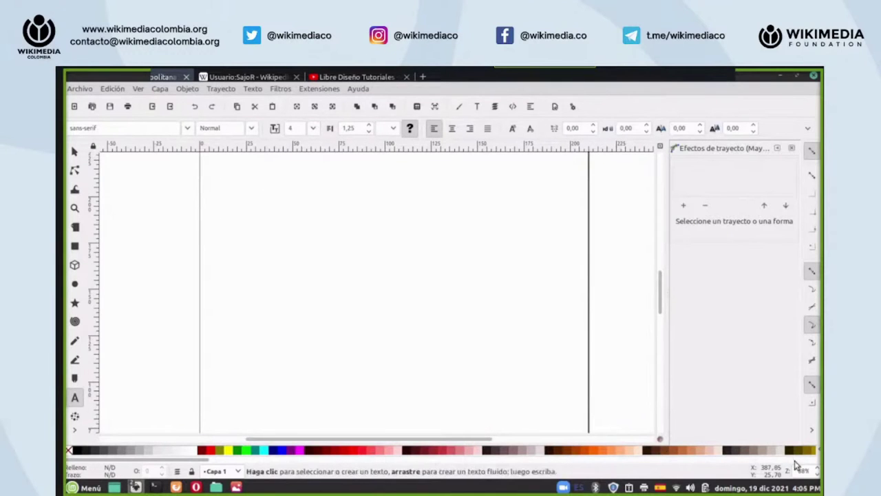
pyautogui.scroll(1, 802, 470)
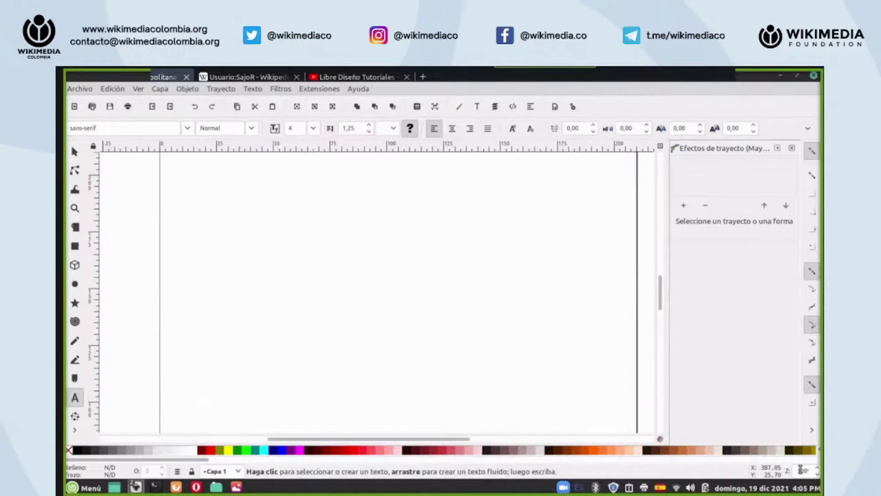
pyautogui.moveTo(451, 445); pyautogui.dragTo(456, 444)
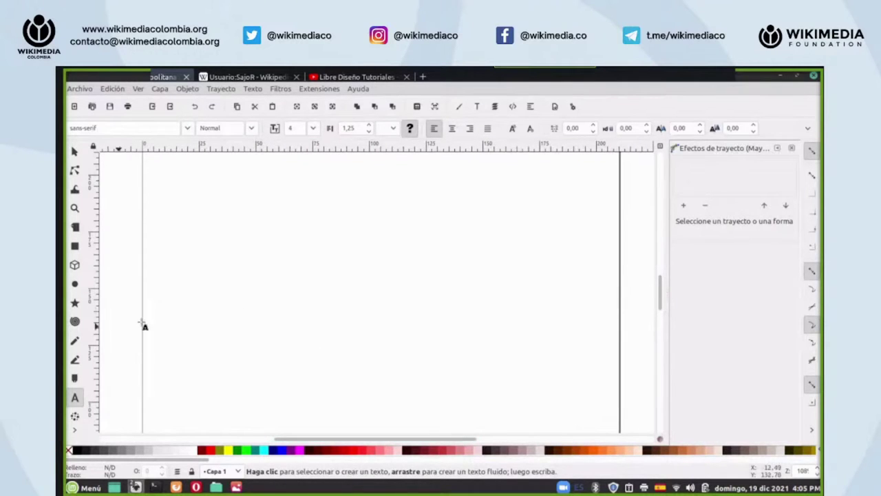
pyautogui.click(230, 294)
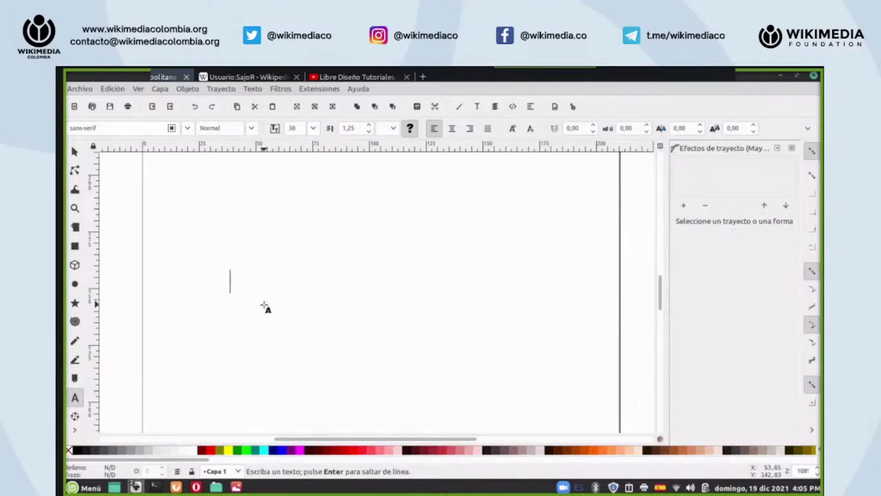
# - Type 'Wikipedia la fuente del conocimiento libre' into the new text object
pyautogui.write('Wikipedia')
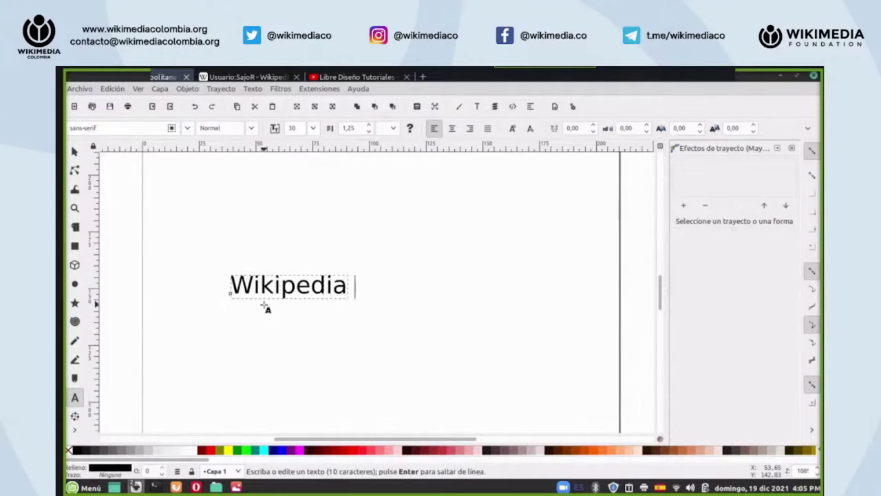
pyautogui.write(' la fuente')
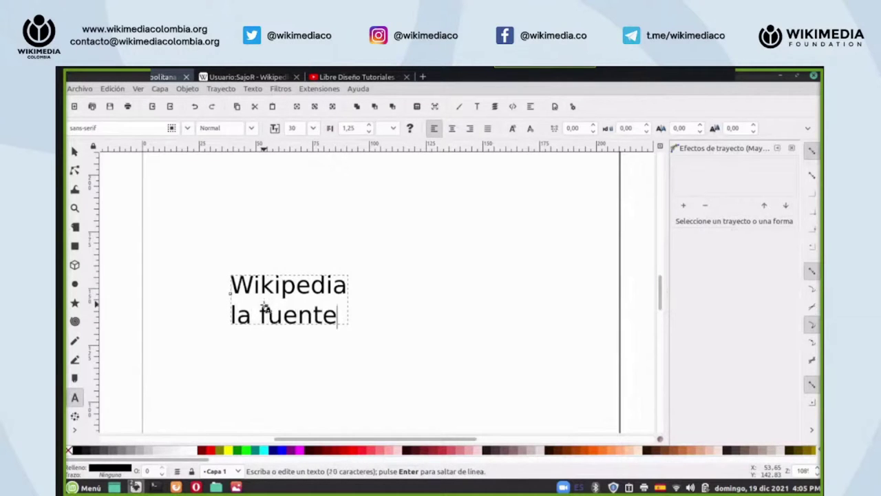
pyautogui.write(' del ')
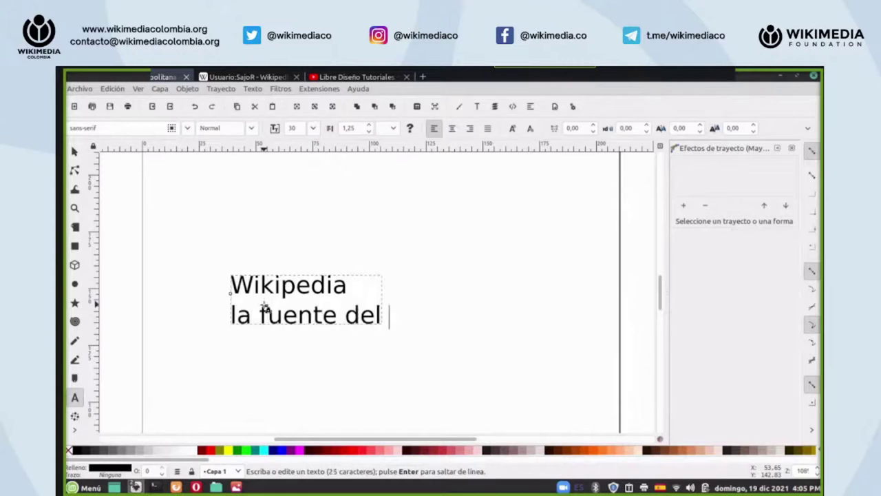
pyautogui.write('conoci')
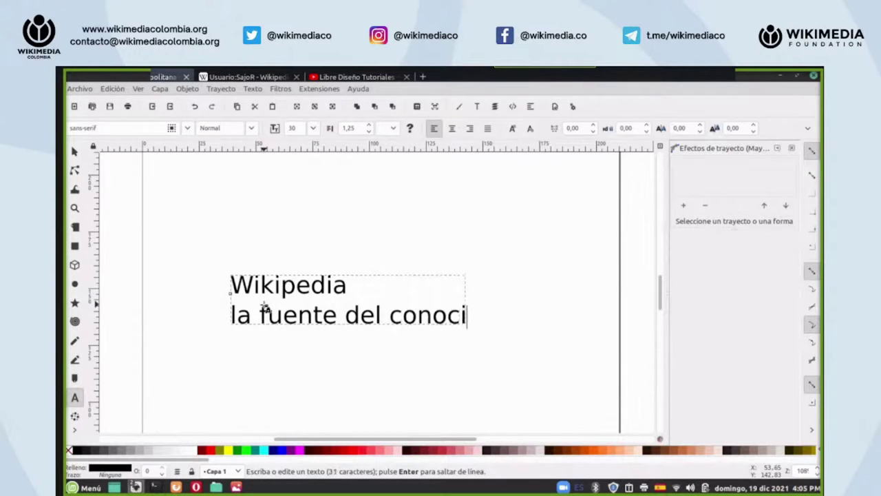
pyautogui.write('miento libre')
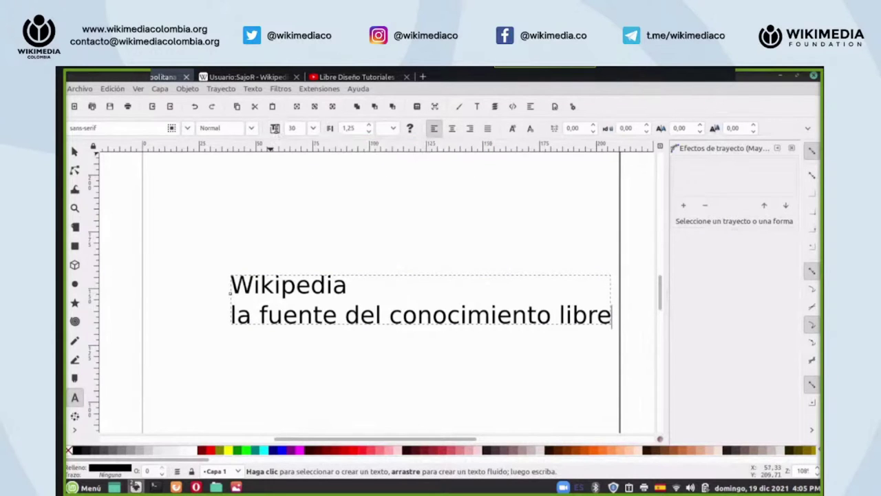
pyautogui.click(313, 129)
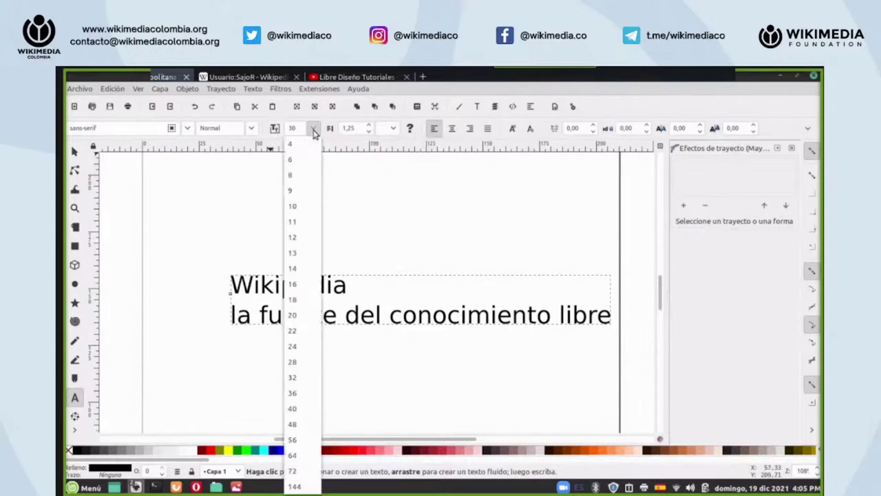
pyautogui.click(314, 78)
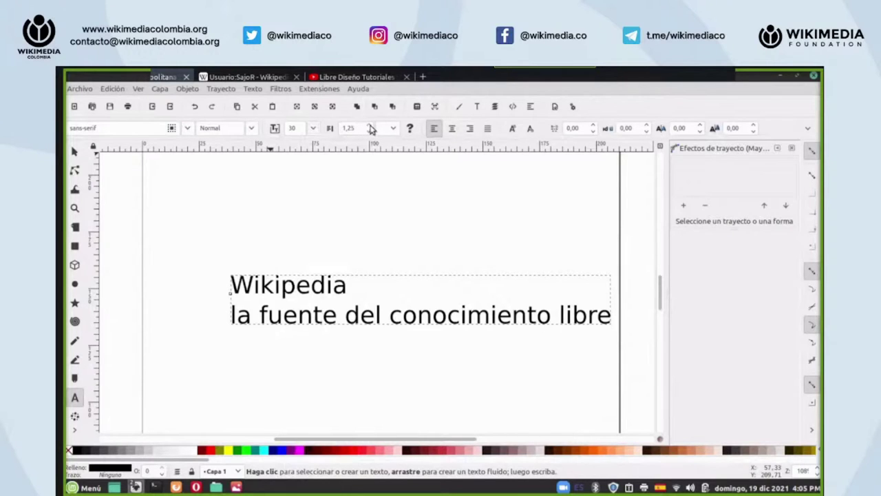
pyautogui.scroll(20, 369, 129)
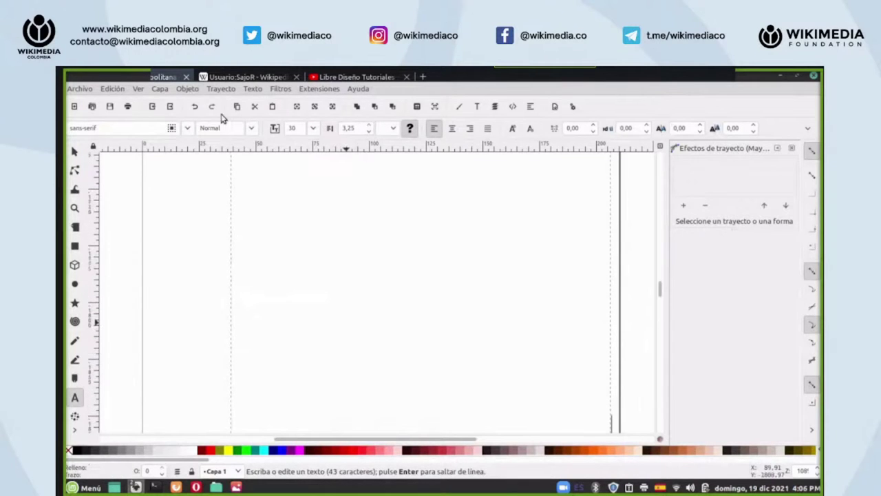
pyautogui.click(195, 109)
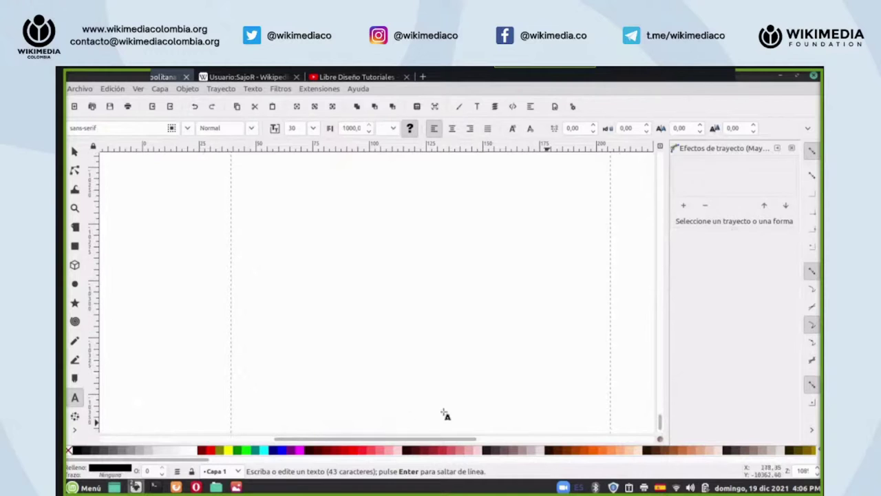
pyautogui.rightClick(795, 470)
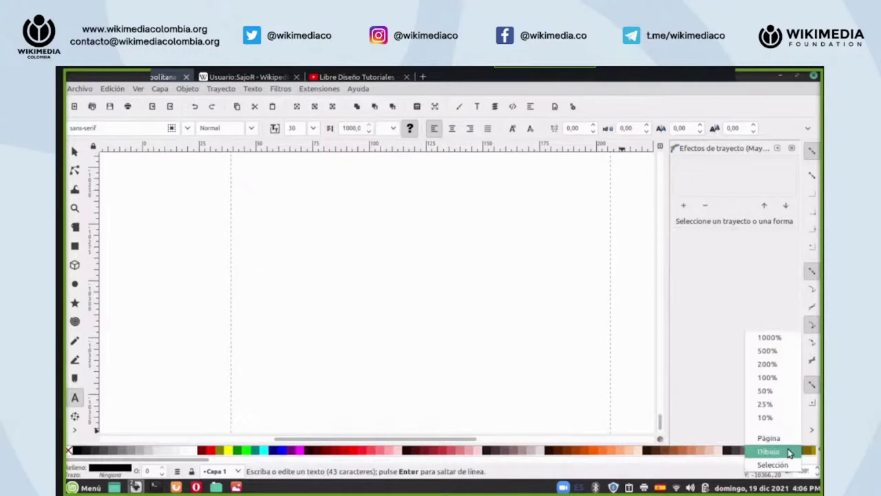
pyautogui.click(787, 463)
pyautogui.scroll(-3, 458, 308)
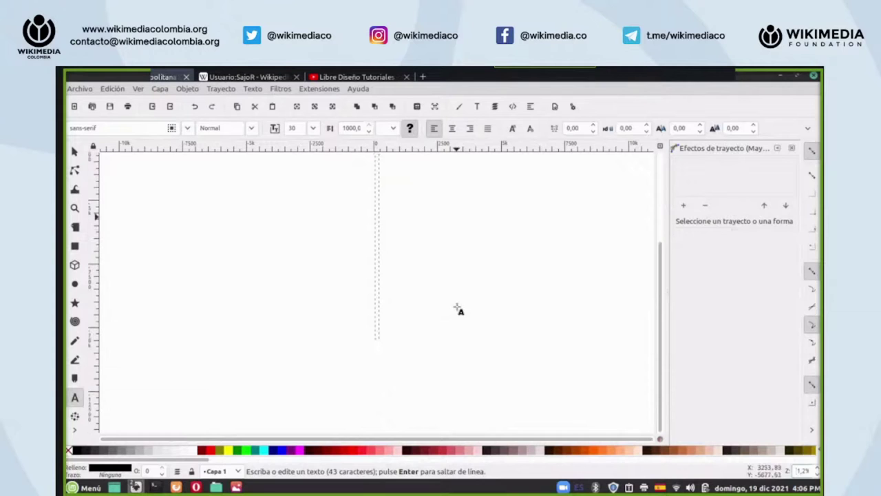
pyautogui.scroll(1, 458, 308)
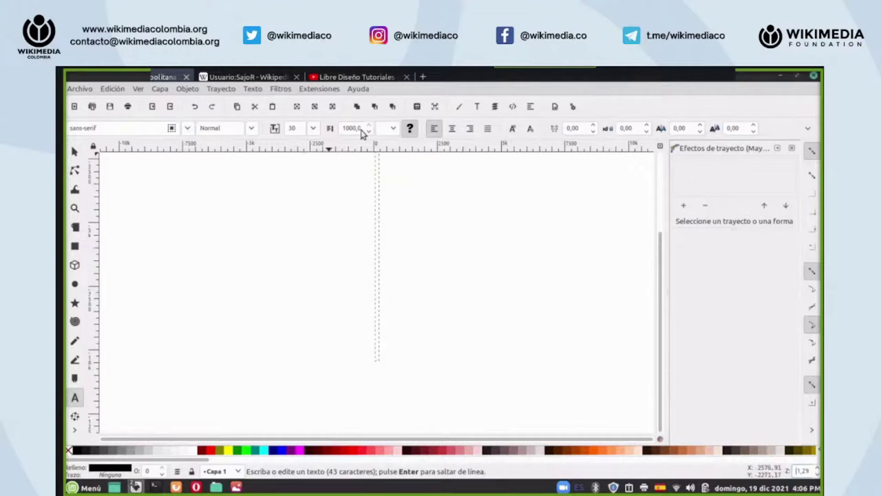
pyautogui.click(195, 106)
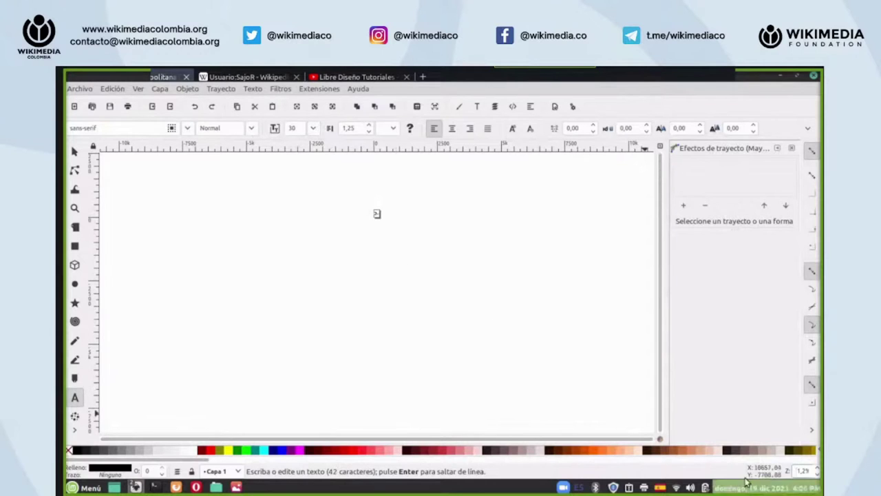
pyautogui.rightClick(802, 471)
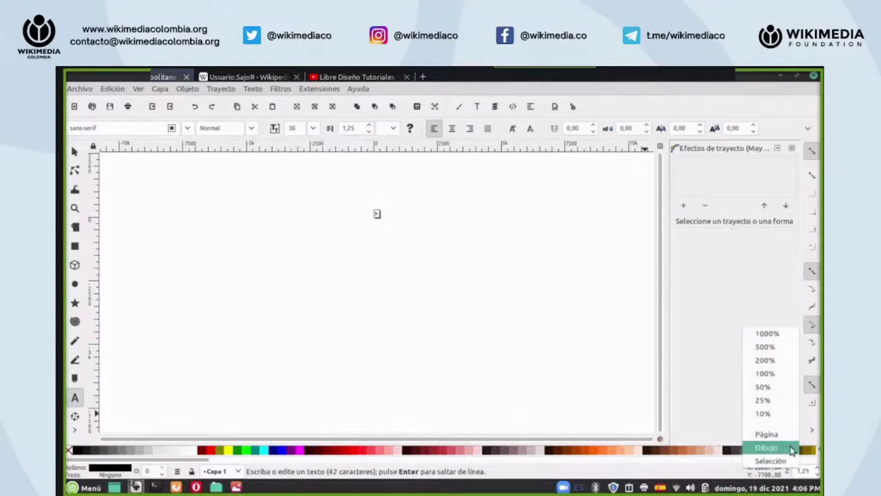
pyautogui.click(790, 460)
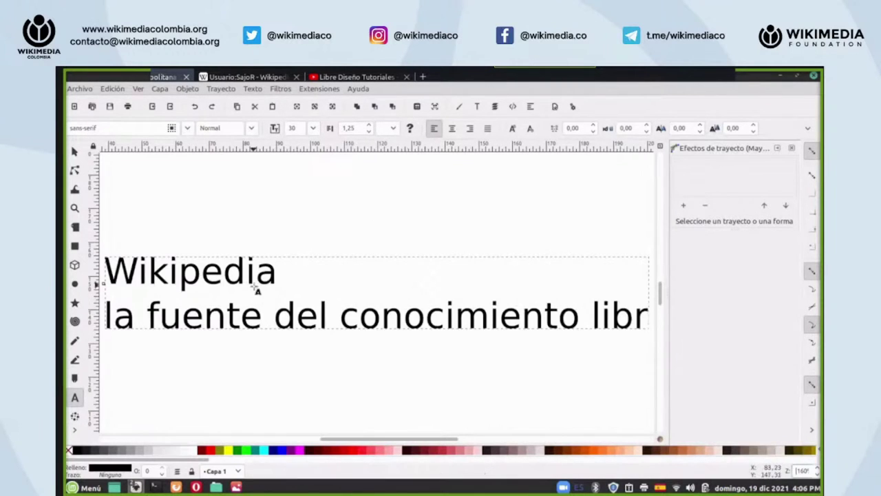
pyautogui.click(278, 278)
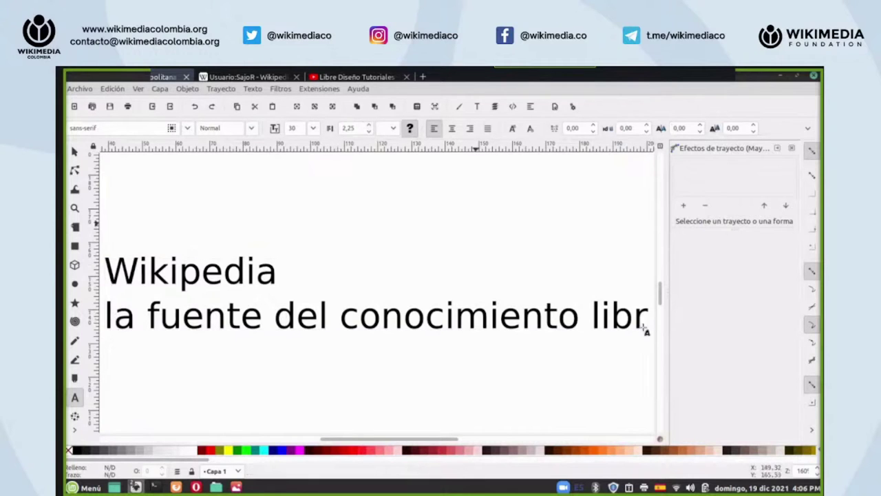
# - Increase the text's line spacing, then undo that change
pyautogui.click(369, 126)
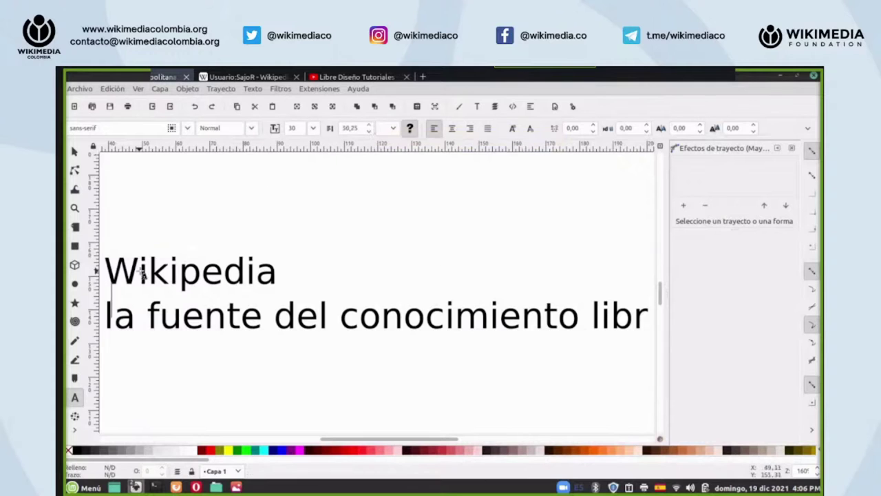
pyautogui.click(275, 276)
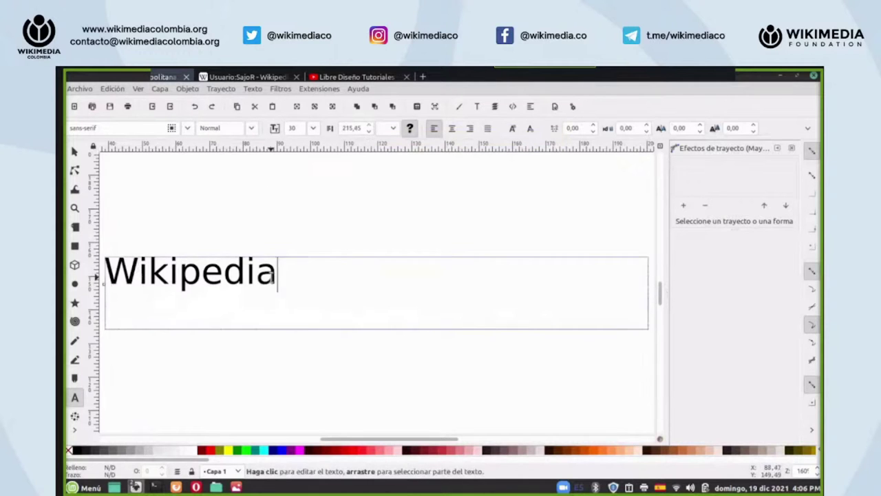
pyautogui.scroll(-3, 321, 262)
pyautogui.scroll(2, 320, 262)
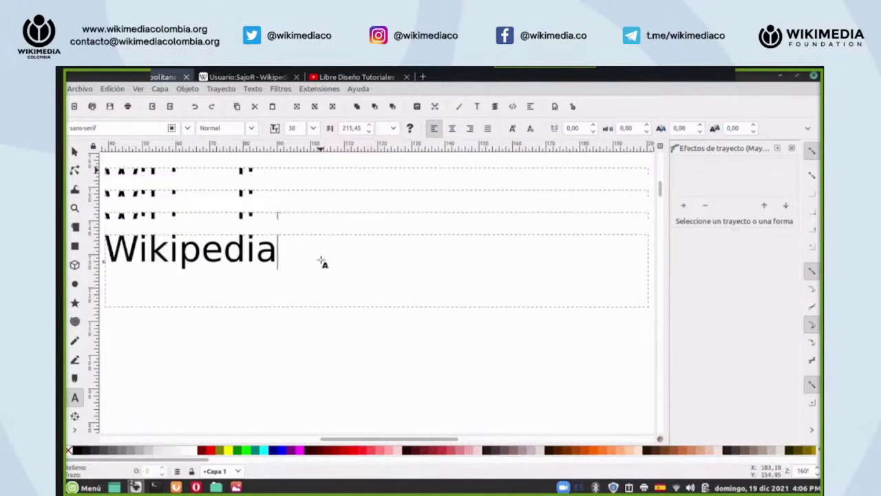
pyautogui.click(194, 108)
pyautogui.scroll(-3, 227, 226)
pyautogui.scroll(3, 226, 227)
pyautogui.scroll(-3, 227, 230)
# - Undo successive text edits until the second line reappears beneath 'Wikipedia'
pyautogui.click(321, 346)
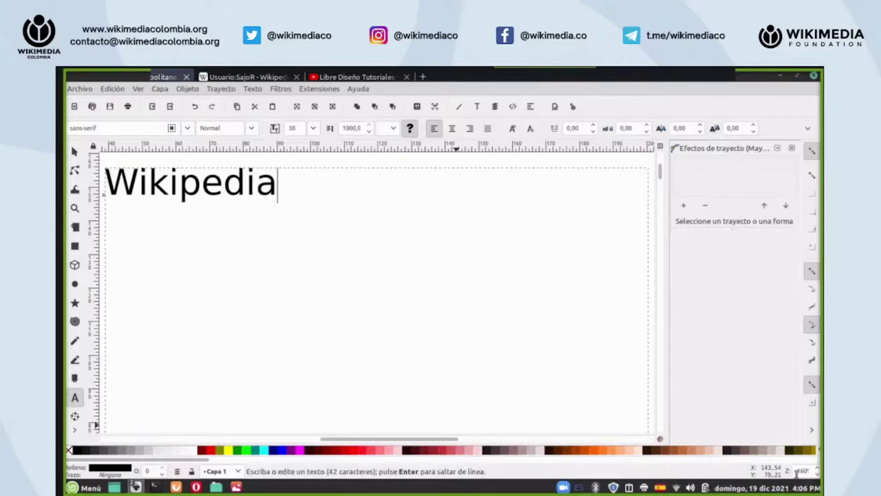
pyautogui.scroll(-2, 803, 471)
pyautogui.scroll(-1, 802, 471)
pyautogui.scroll(-5, 500, 336)
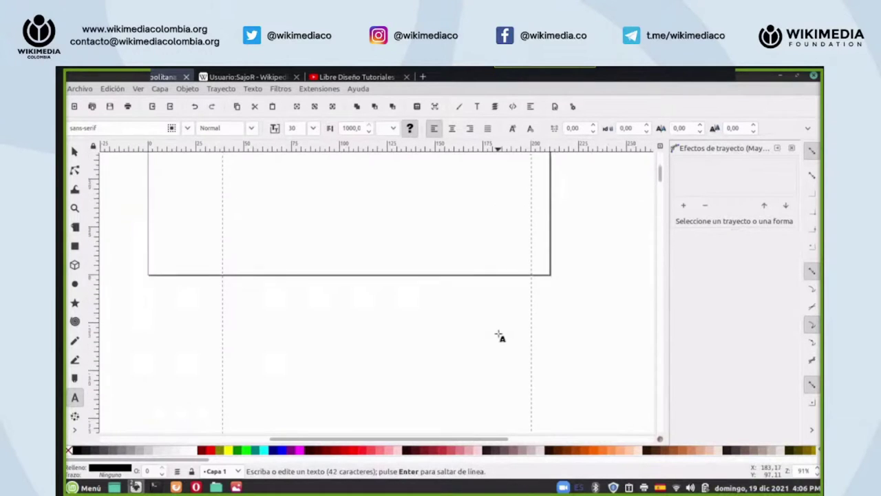
pyautogui.scroll(-1, 500, 337)
pyautogui.scroll(8, 497, 335)
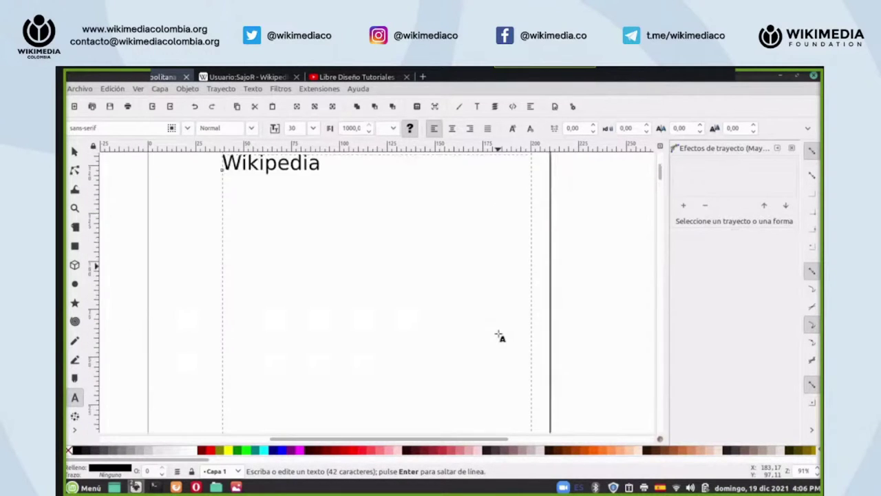
pyautogui.click(194, 107)
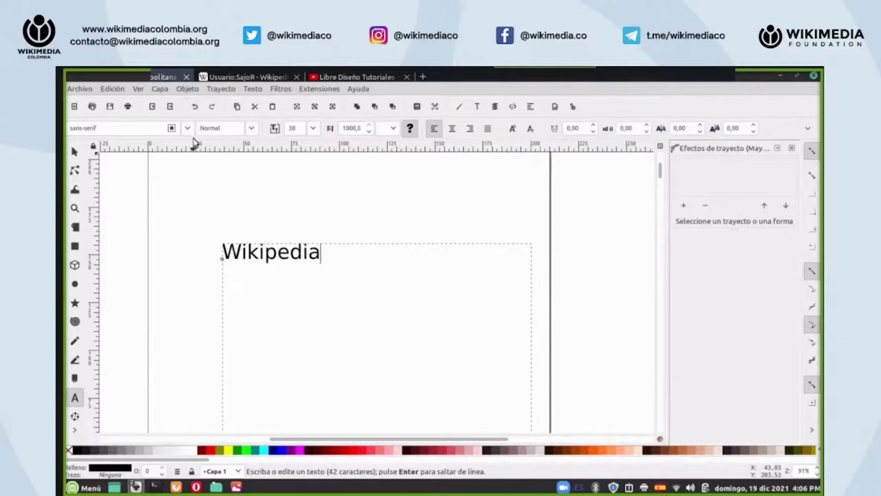
pyautogui.click(195, 108)
pyautogui.click(194, 109)
pyautogui.click(195, 108)
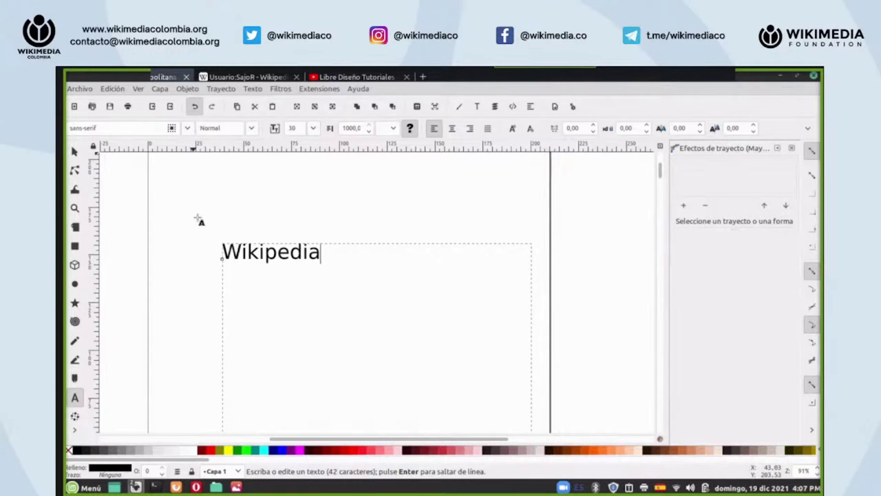
pyautogui.click(74, 150)
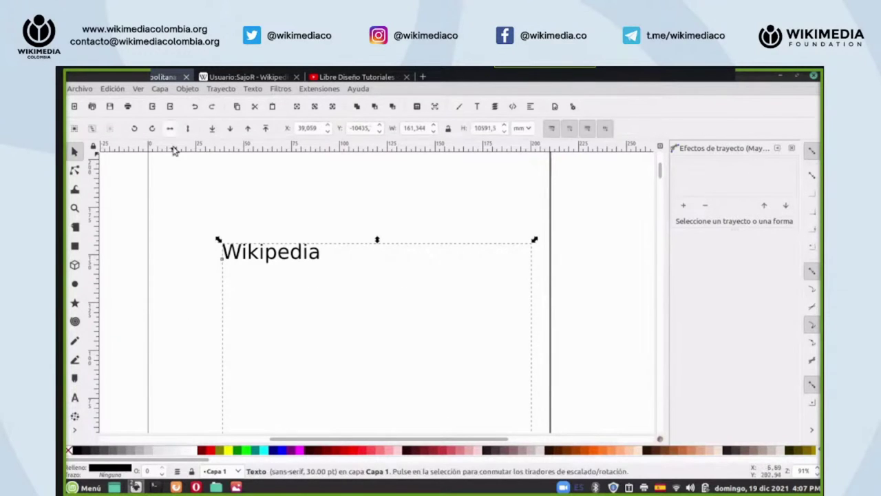
pyautogui.click(194, 108)
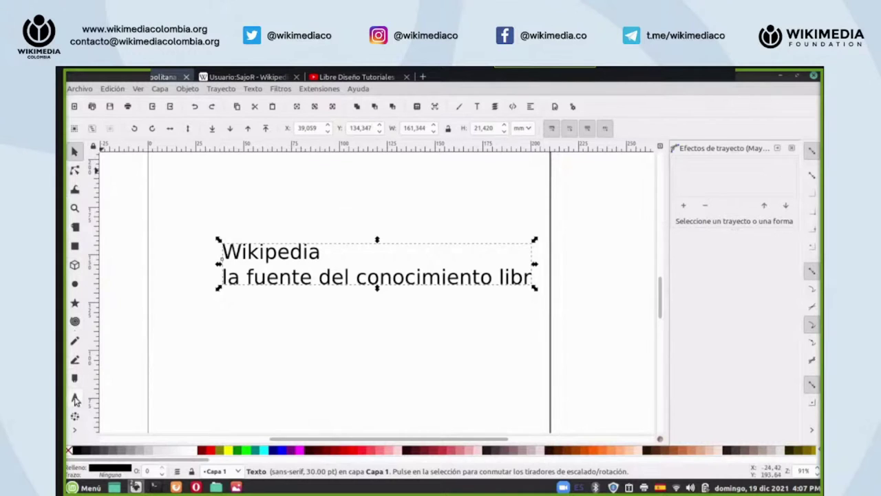
pyautogui.click(75, 397)
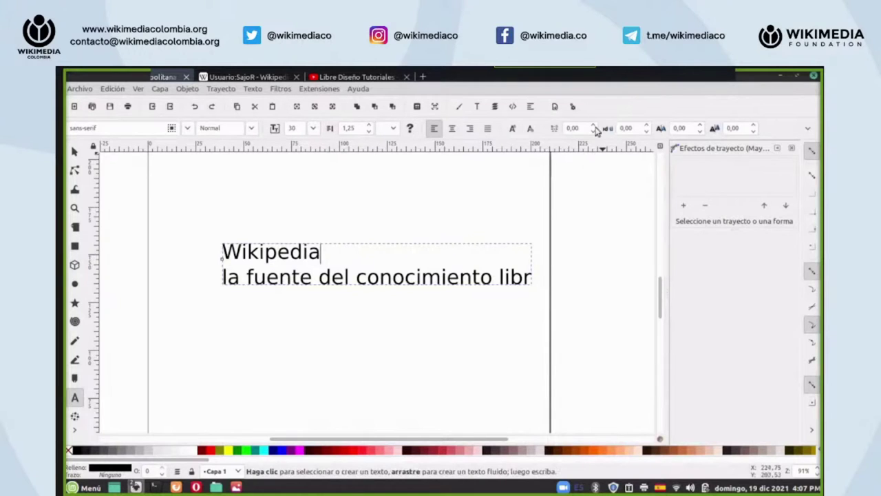
# - Raise the text spacing to 100,00 for both lines, then deselect the text
pyautogui.scroll(2, 593, 129)
pyautogui.scroll(8, 593, 129)
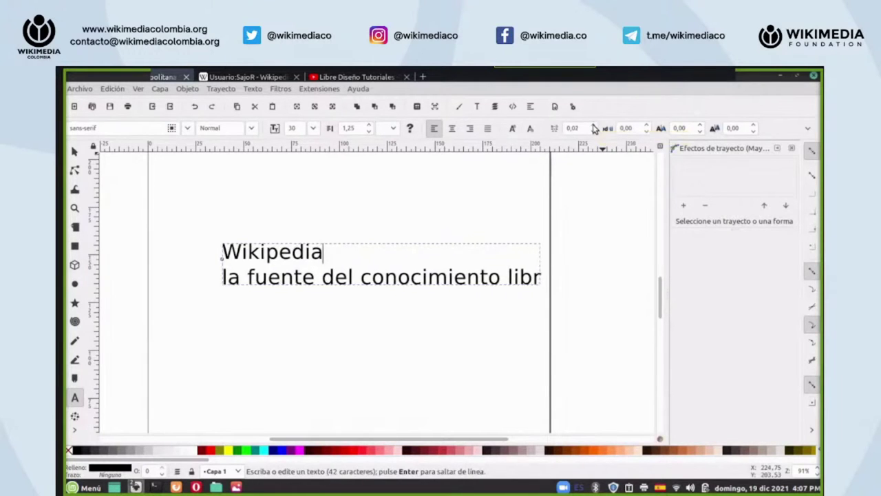
pyautogui.click(582, 193)
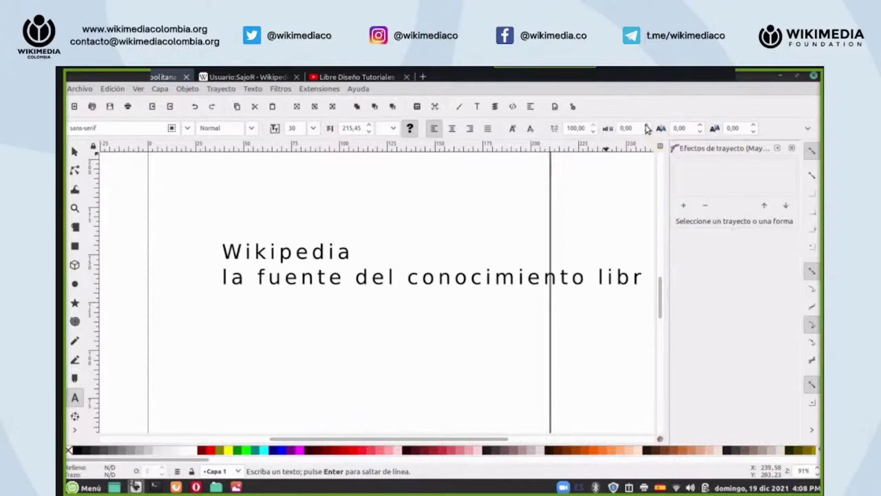
# - Undo the old spacing, then widen letter spacing to 68,63 using the spinner and Alt+>
pyautogui.click(195, 108)
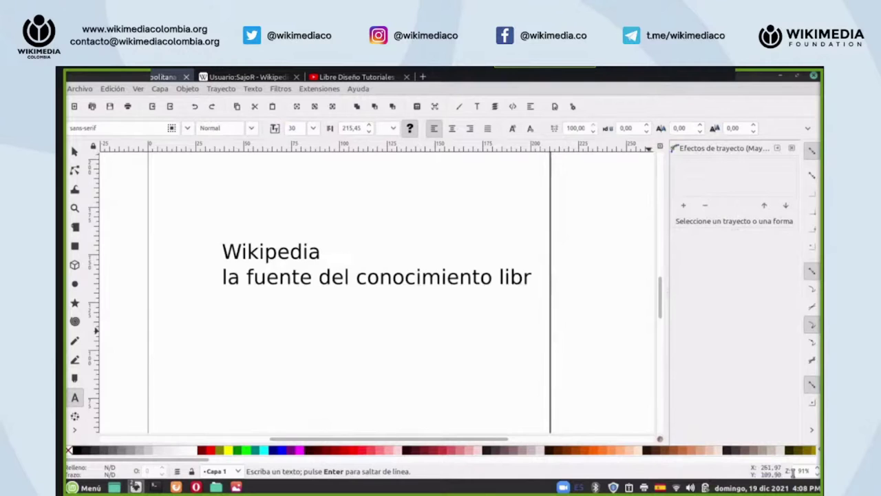
pyautogui.scroll(2, 802, 470)
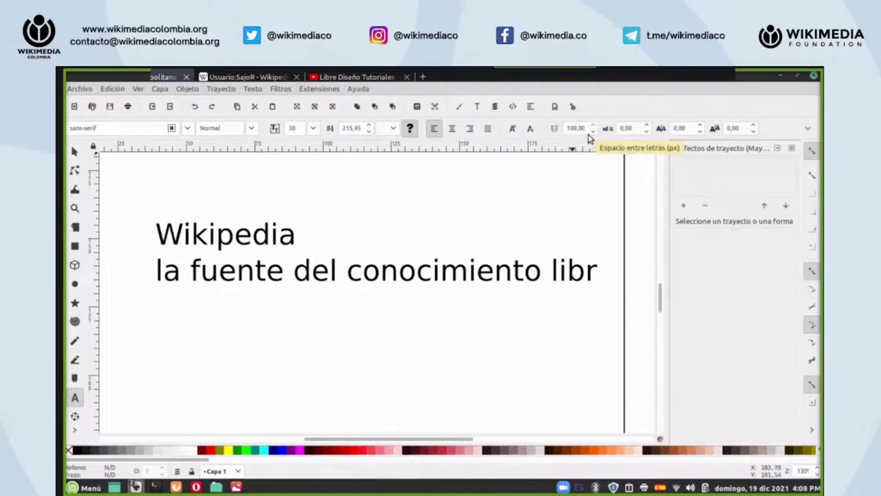
pyautogui.click(647, 126)
pyautogui.click(646, 126)
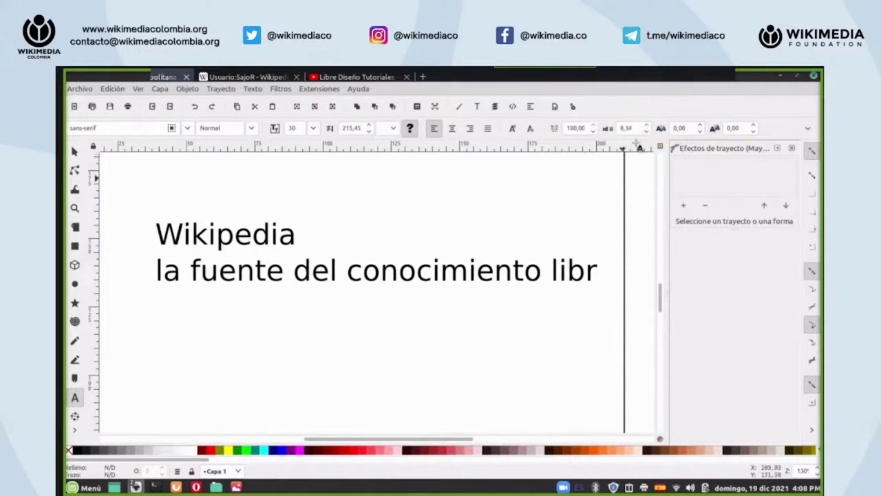
pyautogui.click(553, 274)
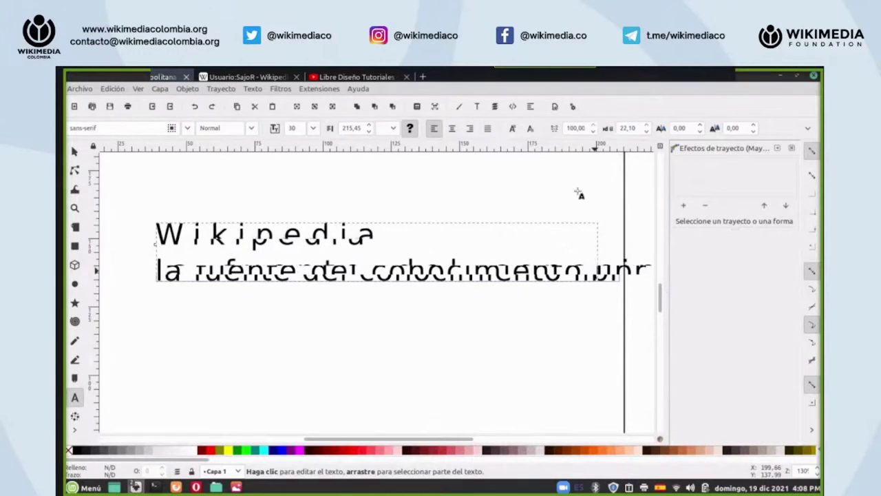
pyautogui.hotkey('alt', '>')
pyautogui.hotkey('alt', '>')
pyautogui.hotkey('alt', '>')
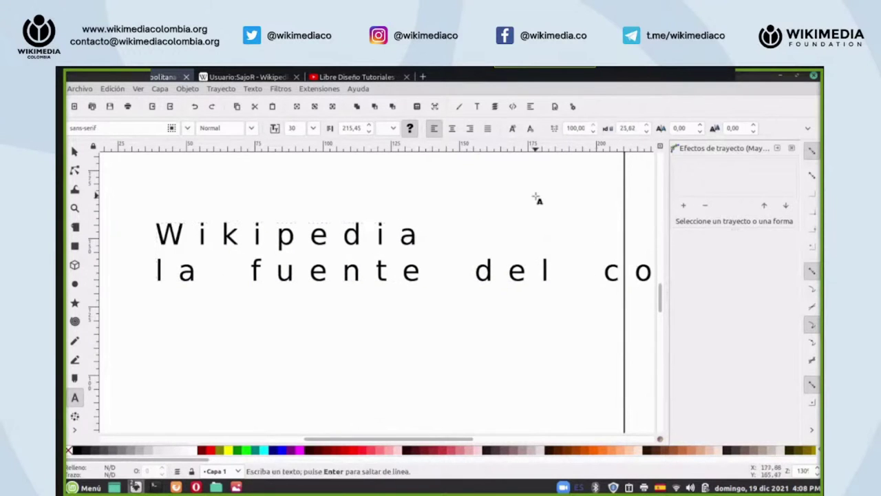
pyautogui.click(252, 270)
pyautogui.hotkey('alt', '>')
pyautogui.hotkey('alt', '>')
pyautogui.hotkey('alt', '>')
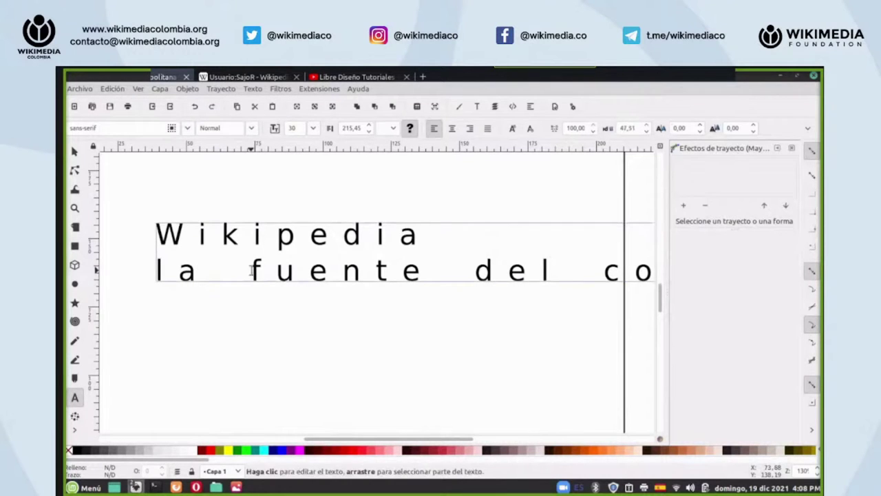
pyautogui.press('Escape')
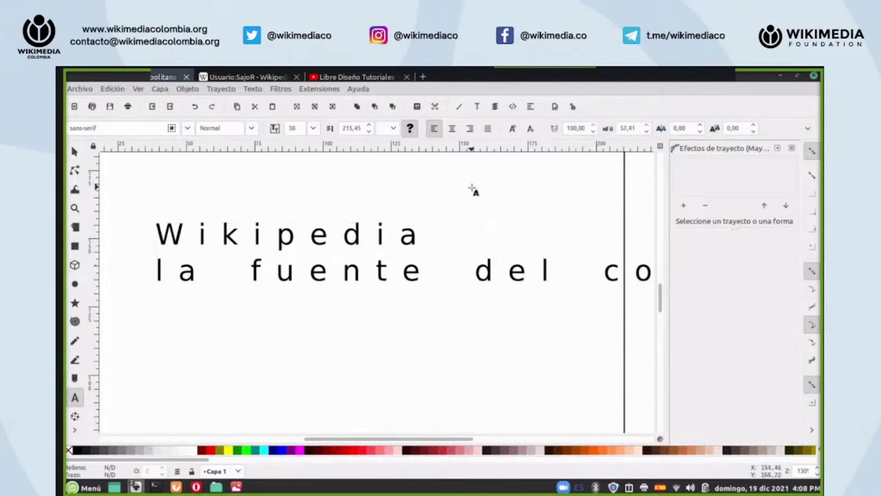
pyautogui.click(334, 203)
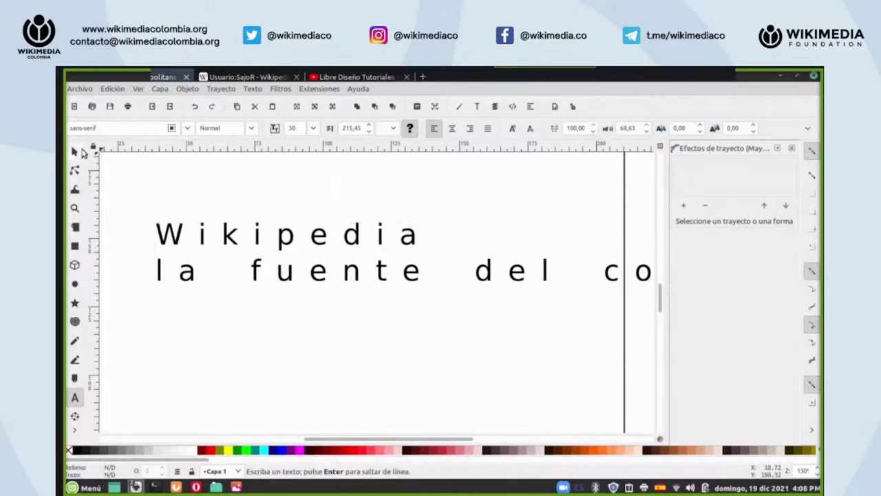
pyautogui.click(75, 151)
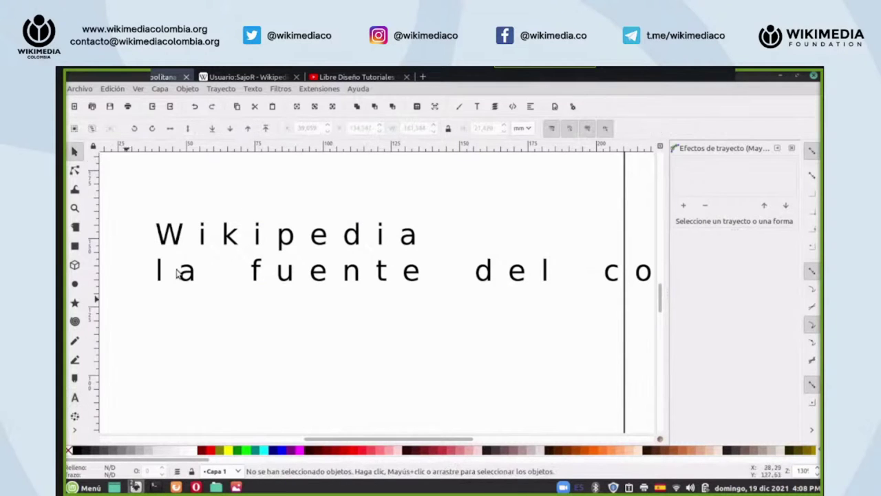
# - Kern the letters 'pedia' slightly to the right, starting before the 'p'
pyautogui.click(76, 399)
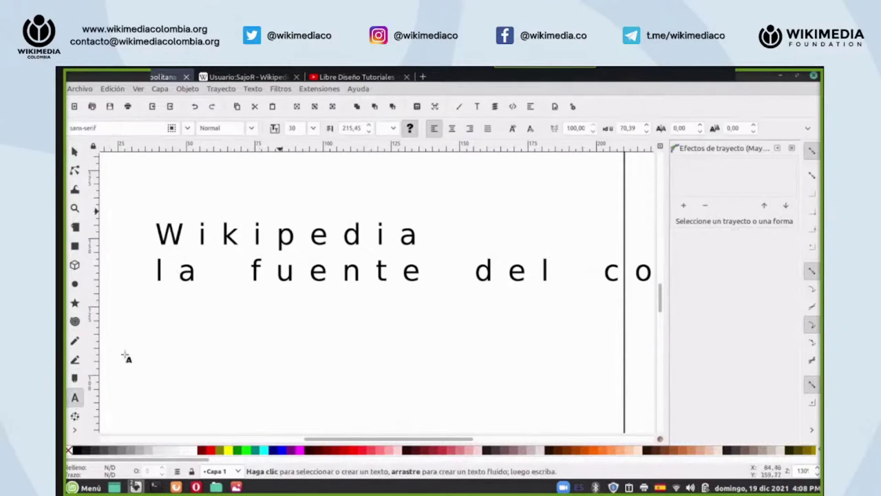
pyautogui.click(288, 238)
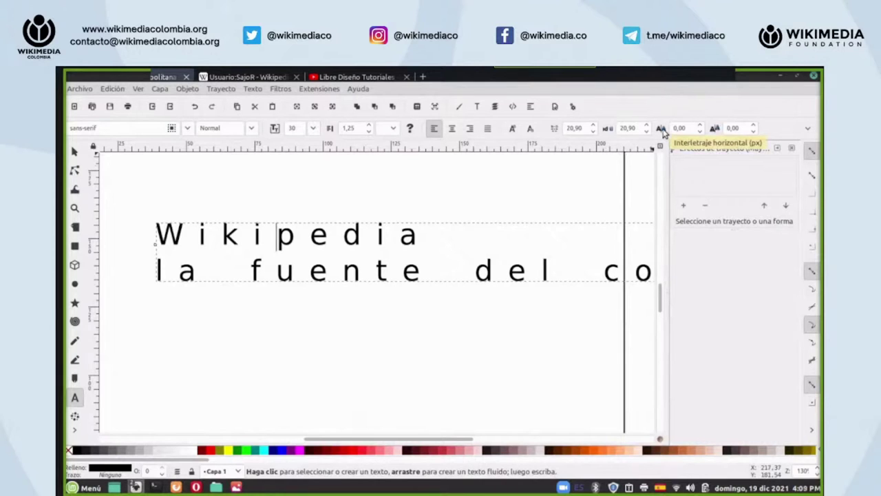
pyautogui.click(699, 126)
pyautogui.click(699, 126)
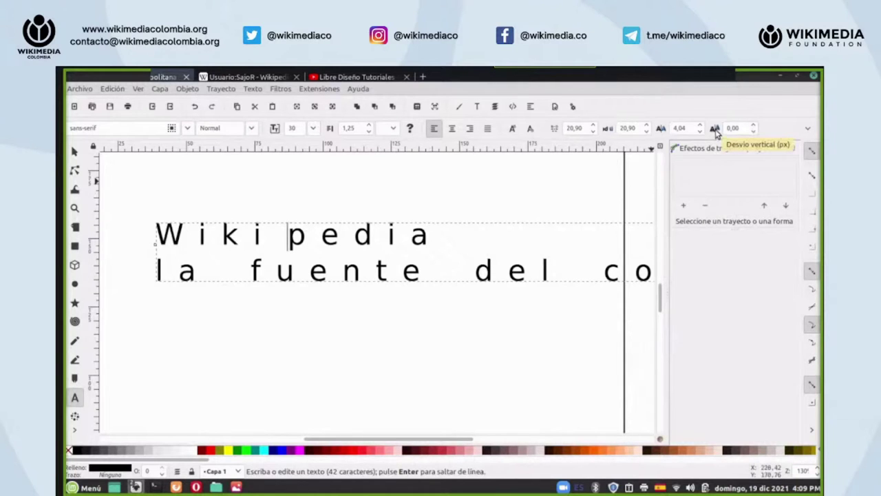
# - Lift 'pedia' above 'Wiki' with a vertical shift of -9,81
pyautogui.click(754, 126)
pyautogui.moveTo(755, 129); pyautogui.dragTo(756, 128)
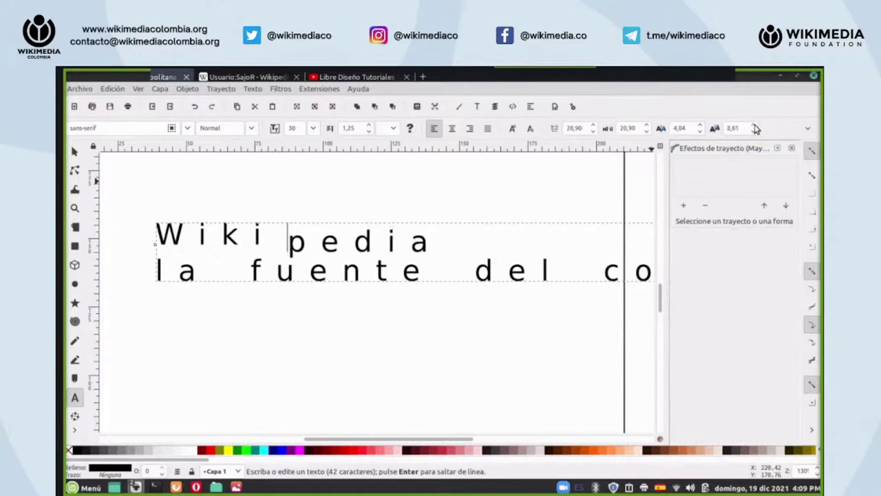
pyautogui.click(754, 133)
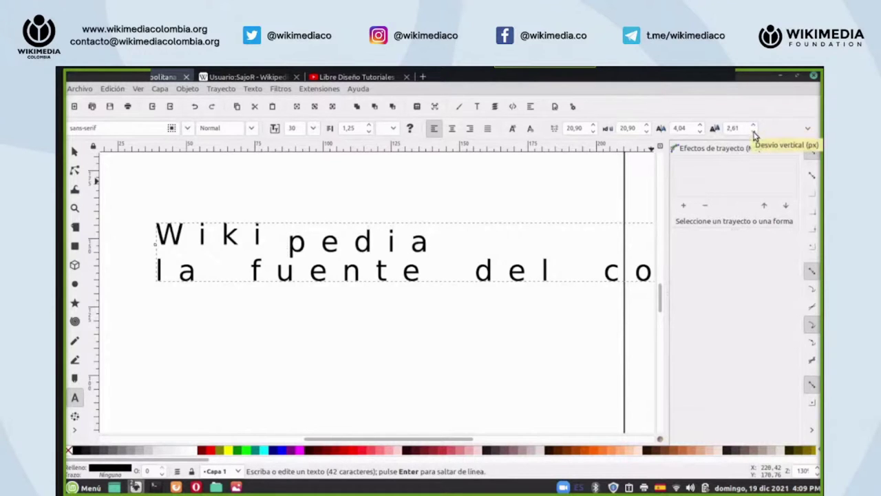
pyautogui.moveTo(754, 135); pyautogui.dragTo(754, 135)
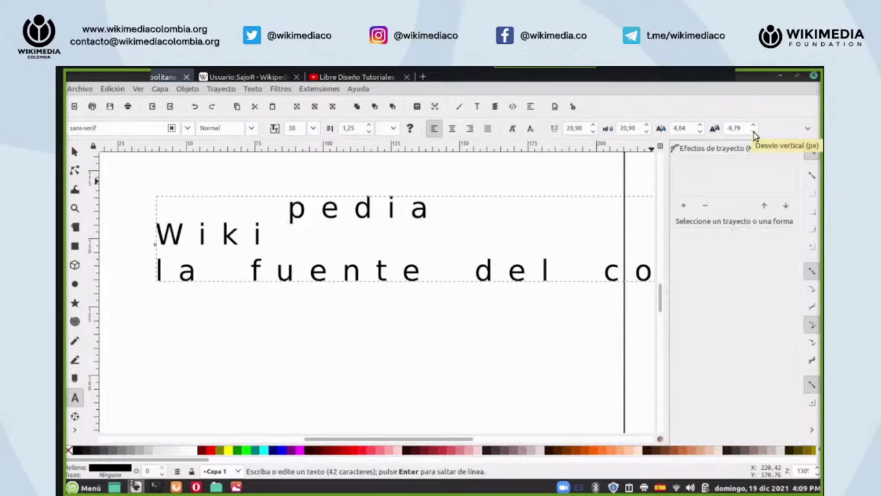
pyautogui.click(754, 136)
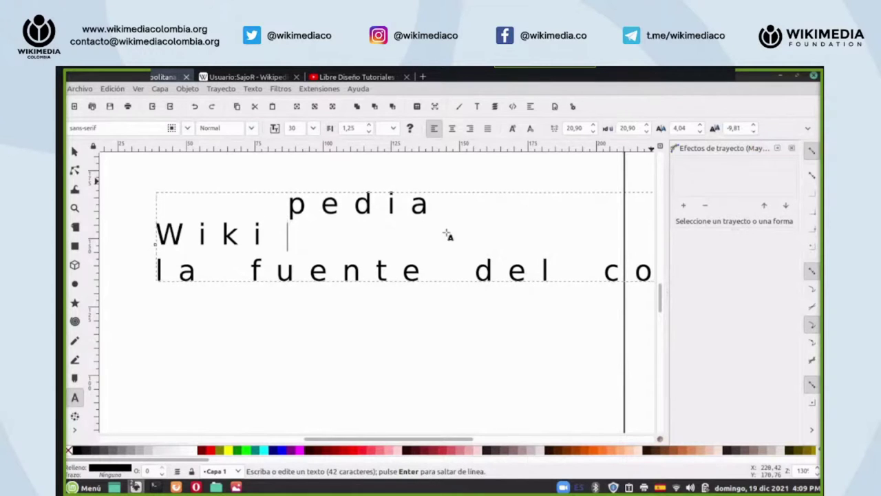
pyautogui.click(468, 206)
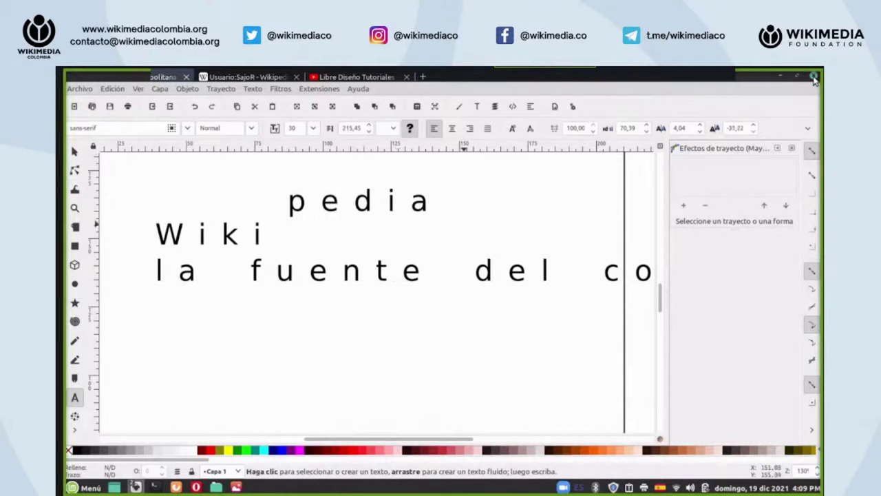
# - Launch Inkscape (Flatpak) from Gráficos and create an Escritorio 1080p document
pyautogui.click(99, 486)
pyautogui.moveTo(184, 291)
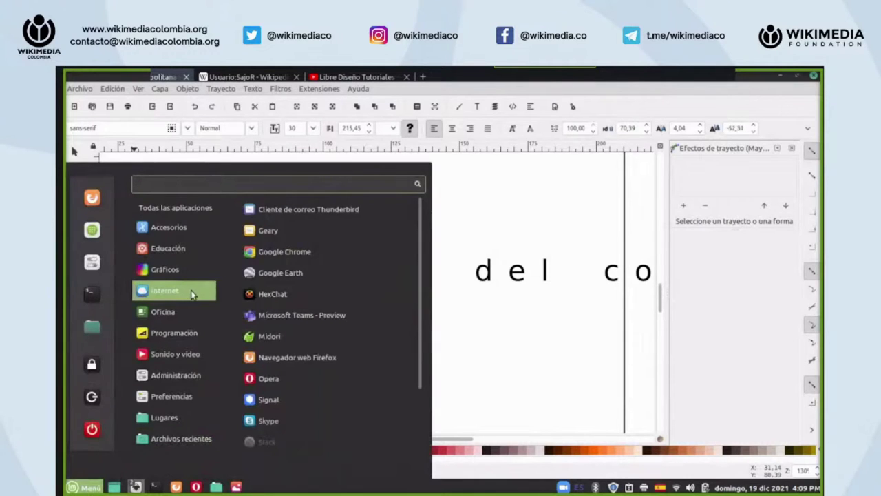
pyautogui.moveTo(172, 269)
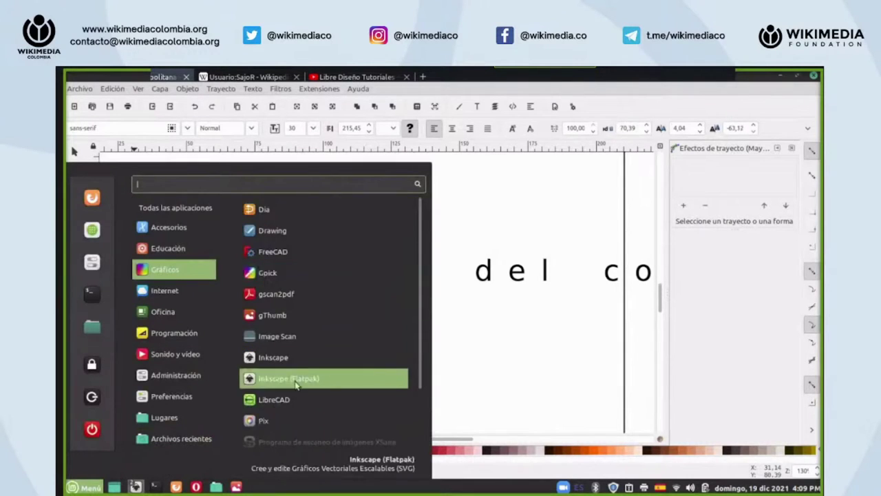
pyautogui.click(308, 375)
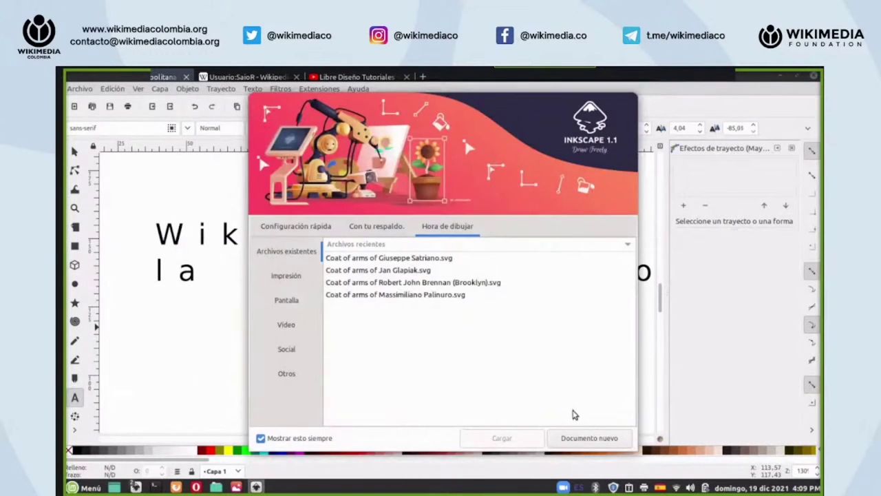
pyautogui.click(293, 300)
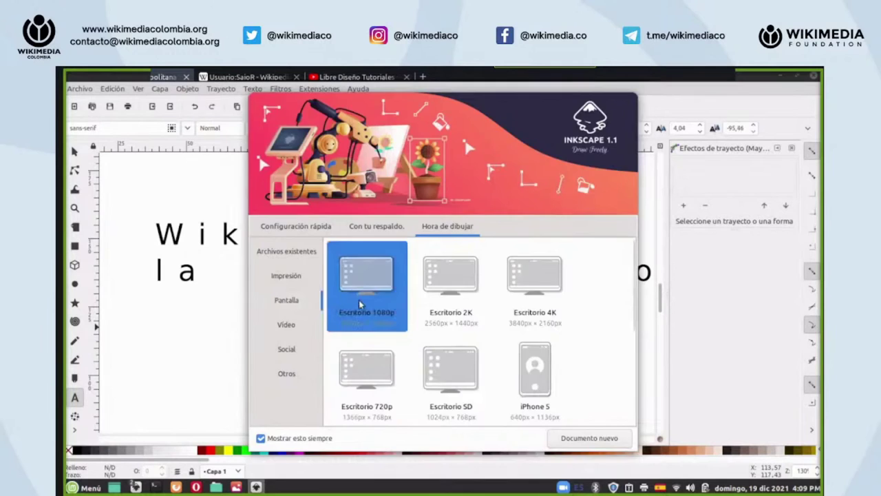
pyautogui.click(356, 277)
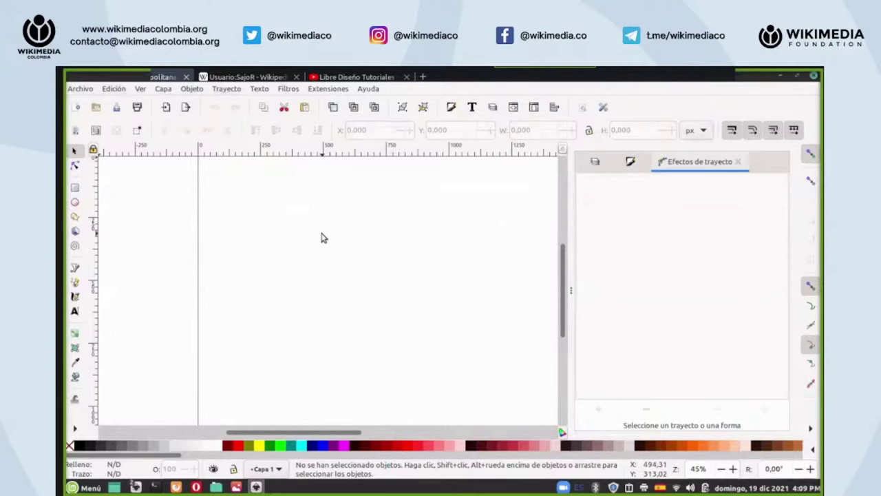
pyautogui.moveTo(322, 435); pyautogui.dragTo(364, 434)
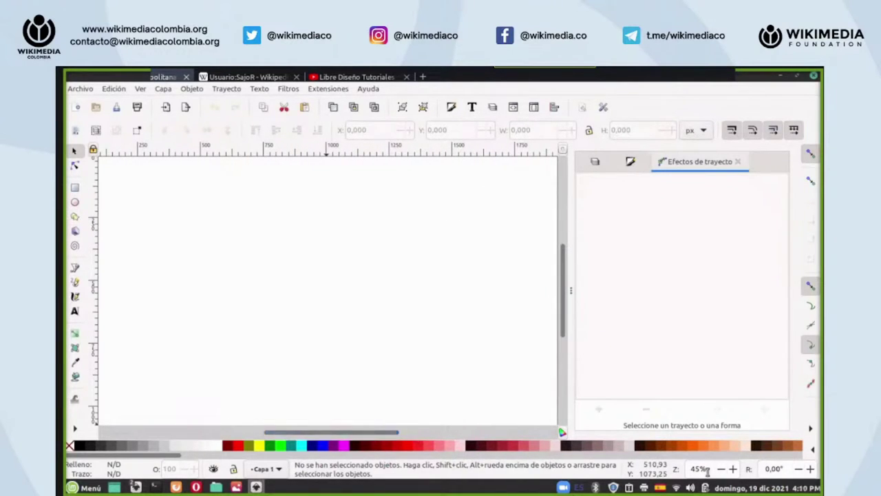
pyautogui.scroll(-1, 702, 469)
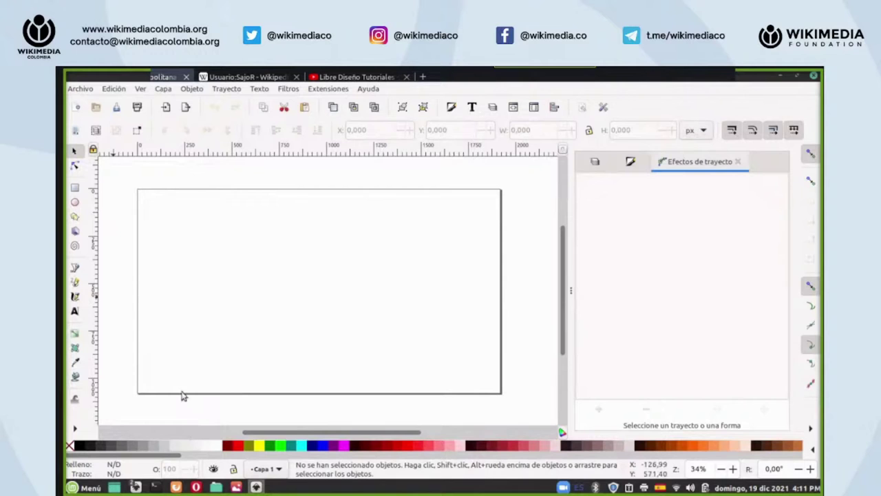
# - Draw a red rectangle, an ellipse below it, and a hexagon on the page
pyautogui.click(75, 188)
pyautogui.moveTo(237, 236); pyautogui.dragTo(364, 304)
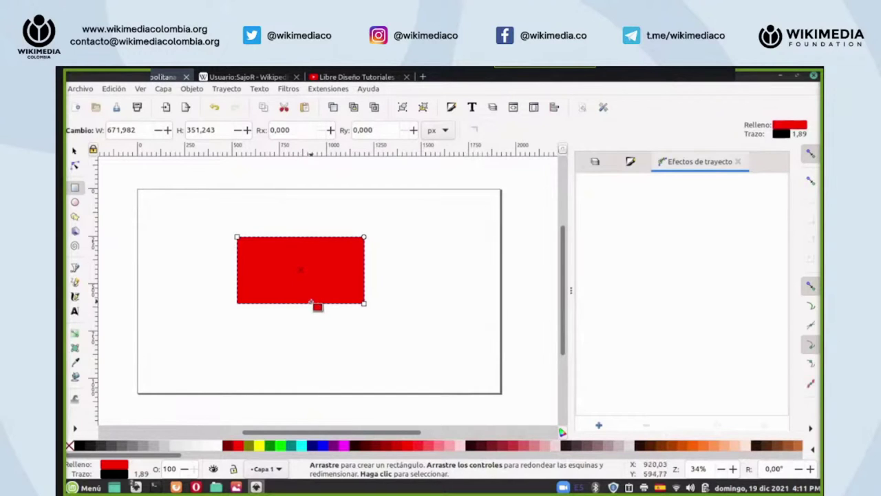
pyautogui.click(75, 203)
pyautogui.moveTo(170, 326)
pyautogui.mouseDown()
pyautogui.moveTo(268, 366)
pyautogui.moveTo(259, 359)
pyautogui.mouseUp()
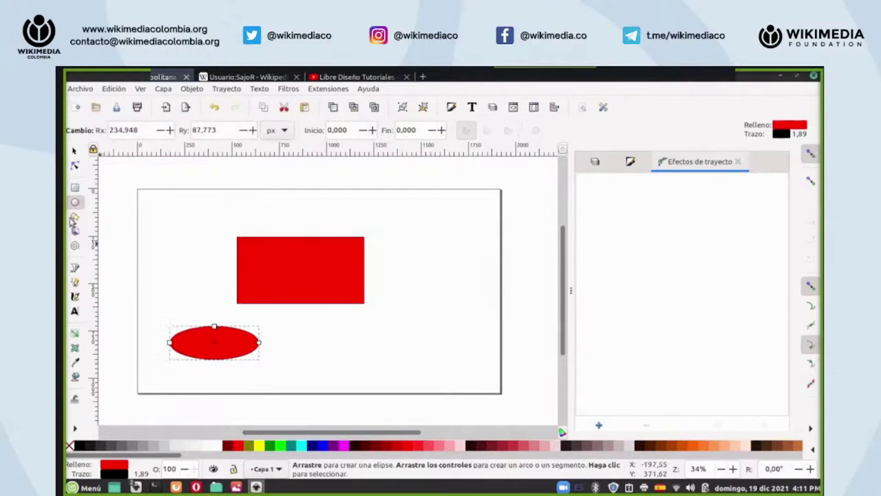
pyautogui.click(74, 219)
pyautogui.moveTo(397, 332); pyautogui.dragTo(401, 363)
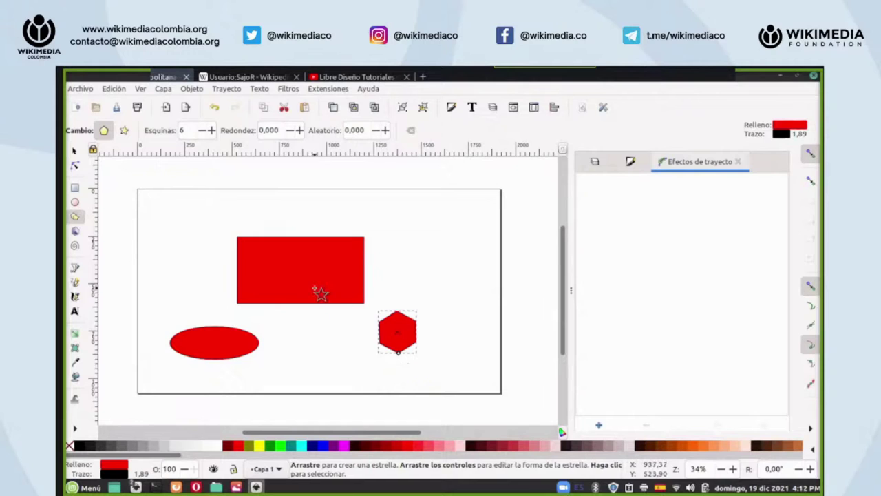
# - Select the red rectangle
pyautogui.scroll(3, 292, 343)
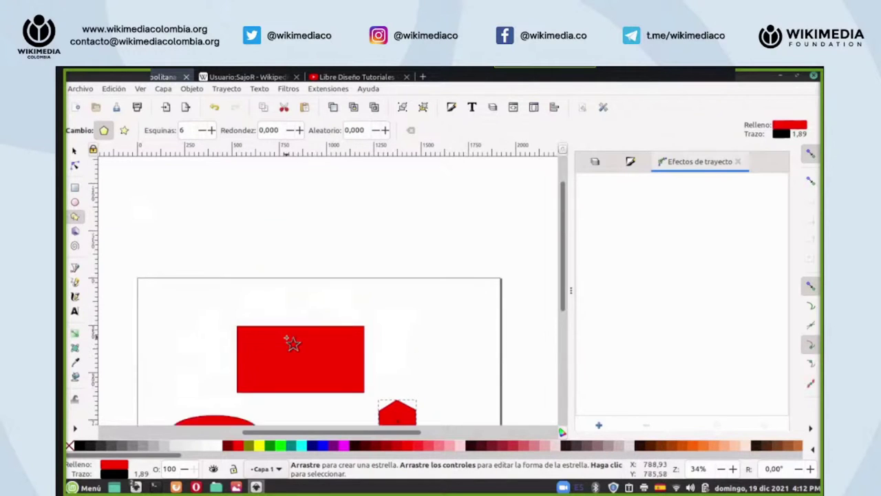
pyautogui.scroll(2, 292, 343)
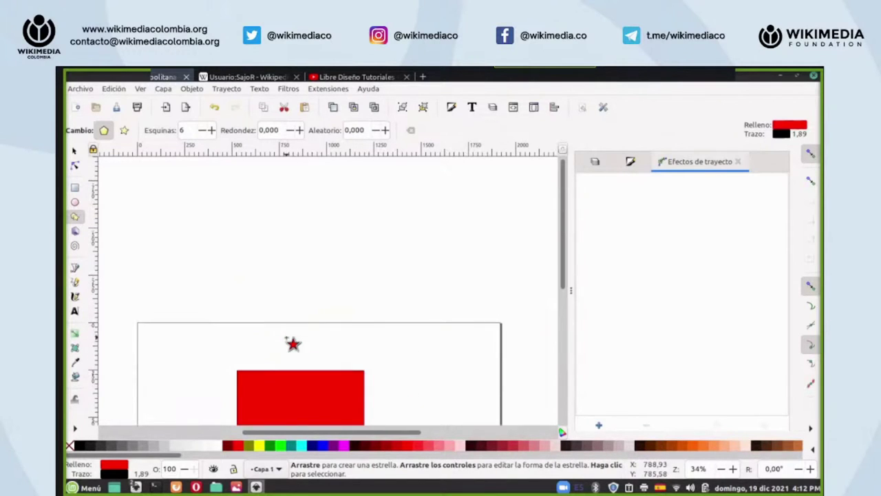
pyautogui.scroll(-3, 227, 323)
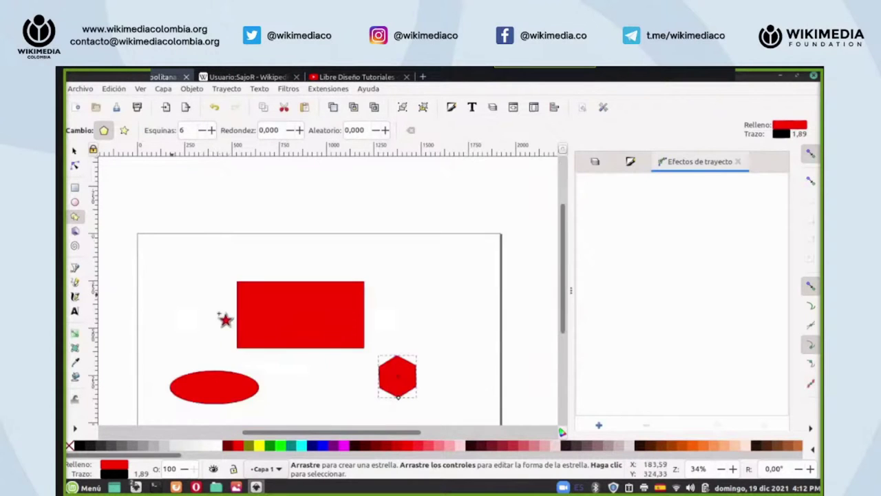
pyautogui.click(74, 150)
pyautogui.click(295, 329)
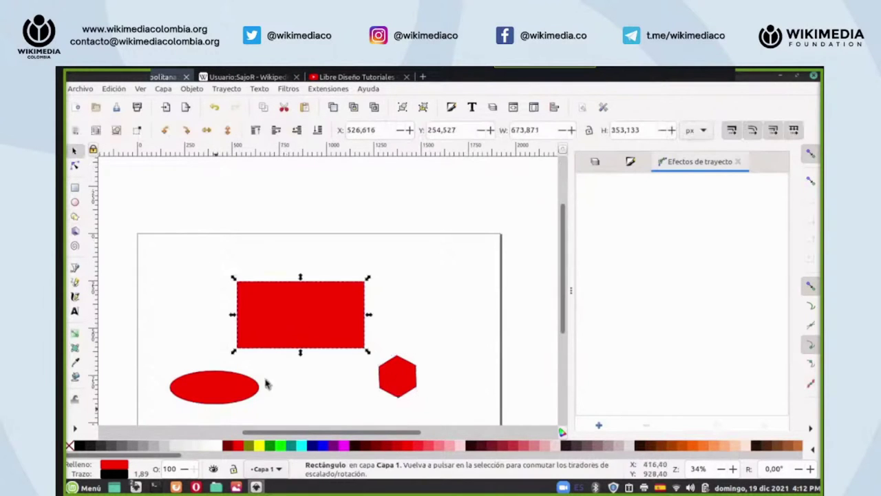
# - Set the rectangle's fill and stroke to none
pyautogui.click(71, 446)
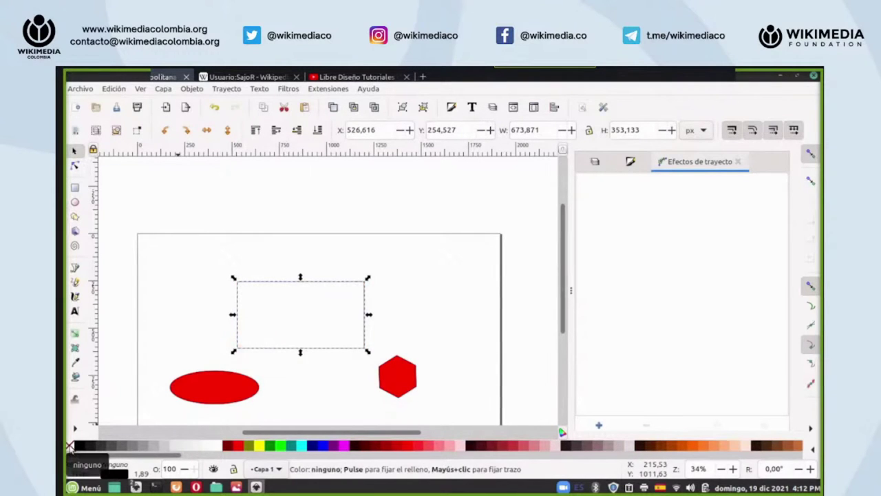
pyautogui.rightClick(71, 447)
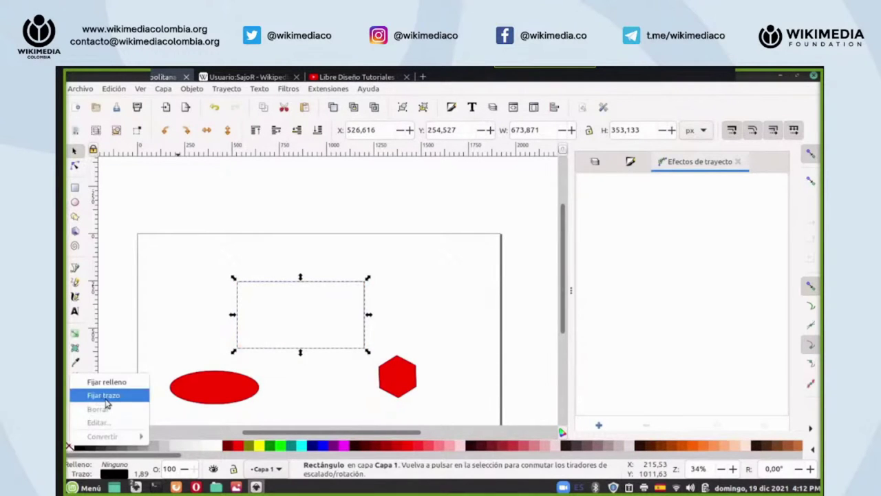
pyautogui.click(107, 402)
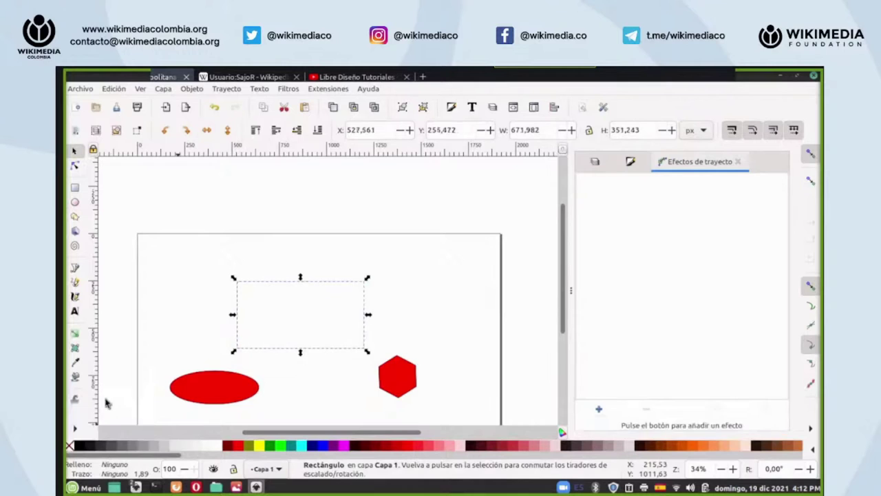
# - Draw a new unfilled rectangle straddling the page's top edge
pyautogui.click(307, 181)
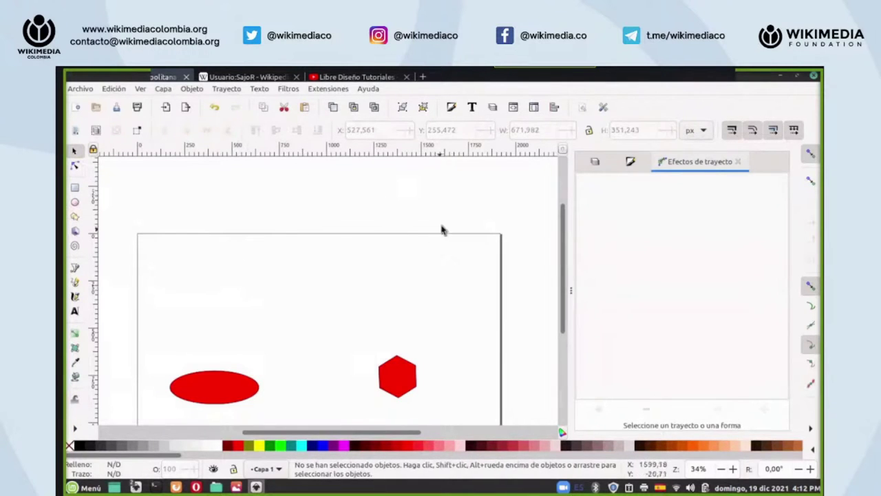
pyautogui.moveTo(416, 252); pyautogui.dragTo(427, 278)
pyautogui.click(75, 188)
pyautogui.moveTo(248, 208); pyautogui.dragTo(417, 259)
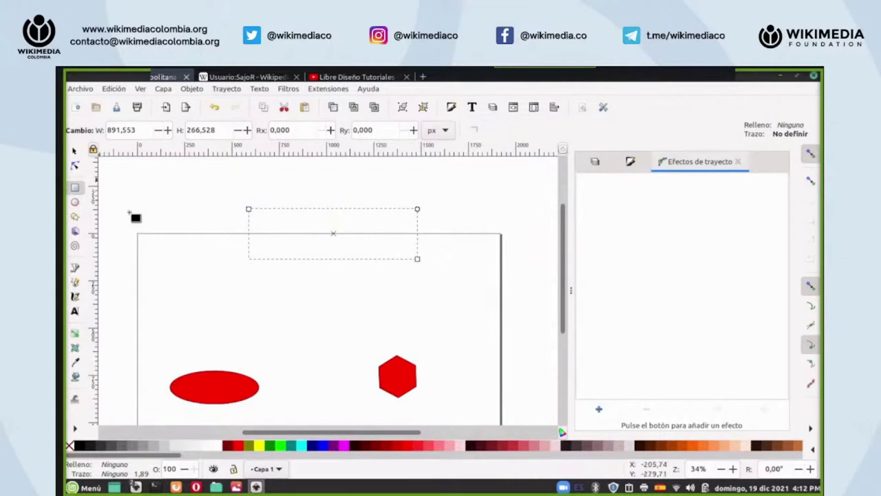
# - Give both empty rectangles a blue fill and a black stroke
pyautogui.click(75, 150)
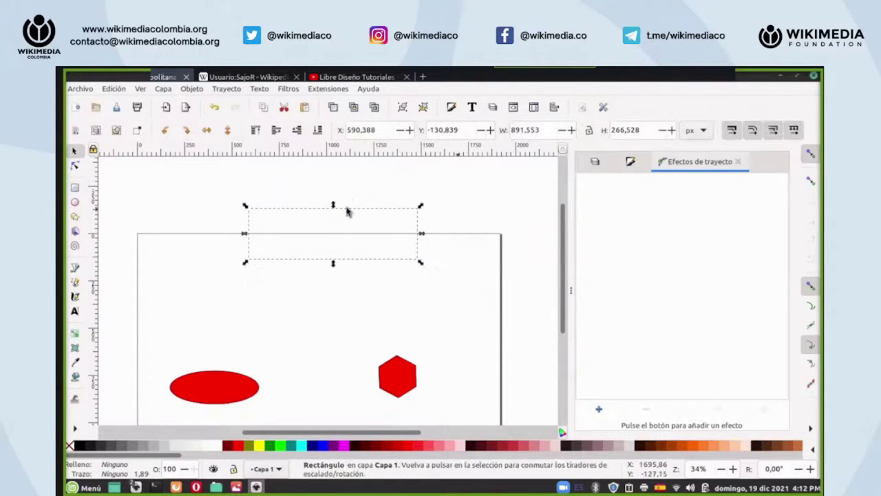
pyautogui.click(473, 193)
pyautogui.moveTo(470, 180); pyautogui.dragTo(191, 399)
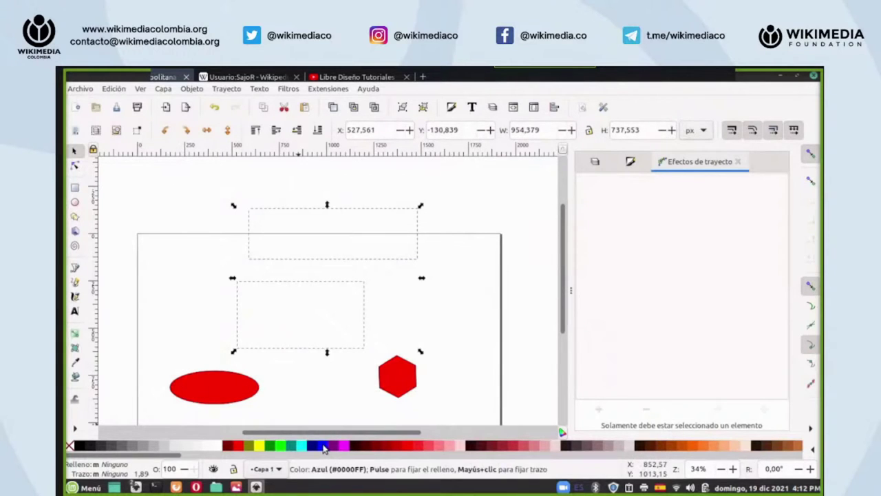
pyautogui.click(324, 446)
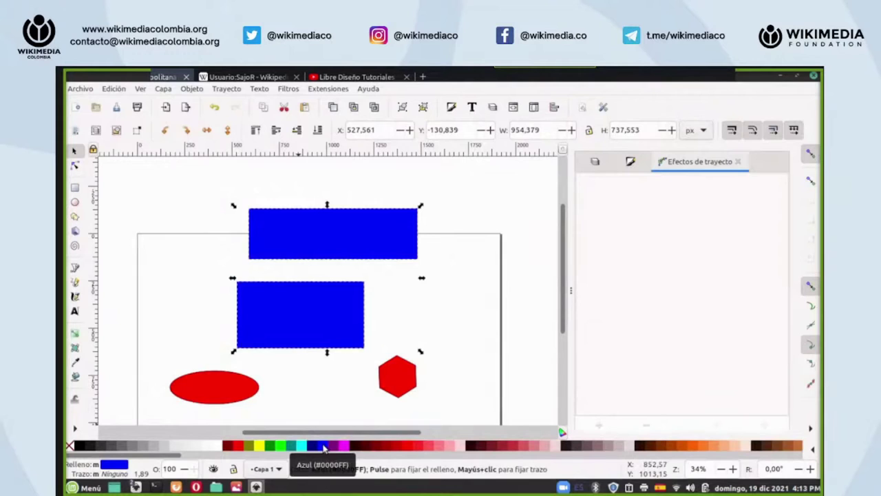
pyautogui.rightClick(80, 446)
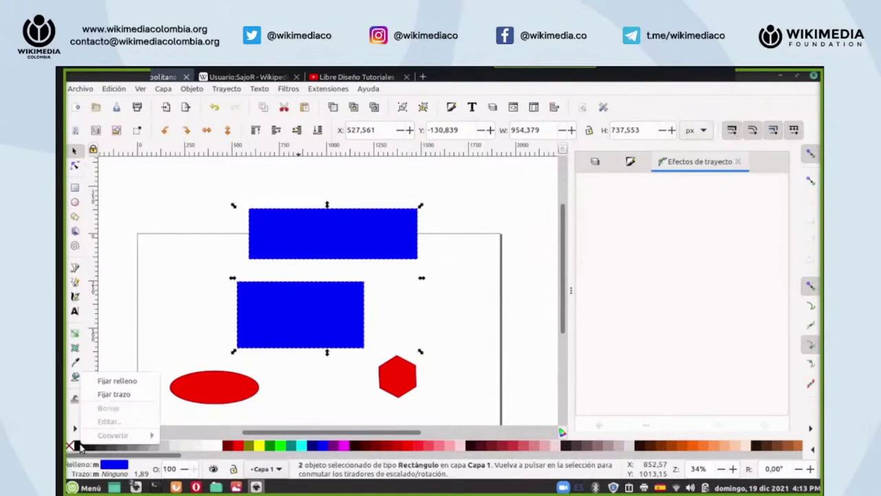
pyautogui.click(114, 395)
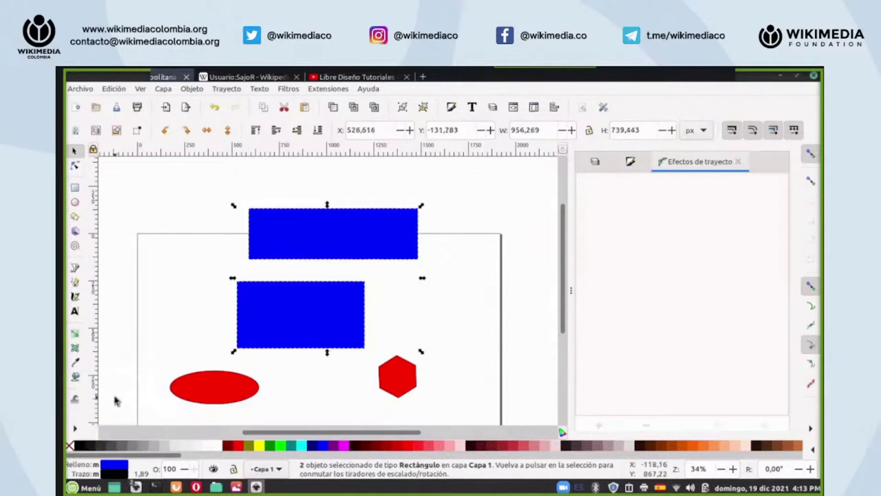
# - Move the lower rectangle and stretch it to the upper one's width
pyautogui.click(171, 259)
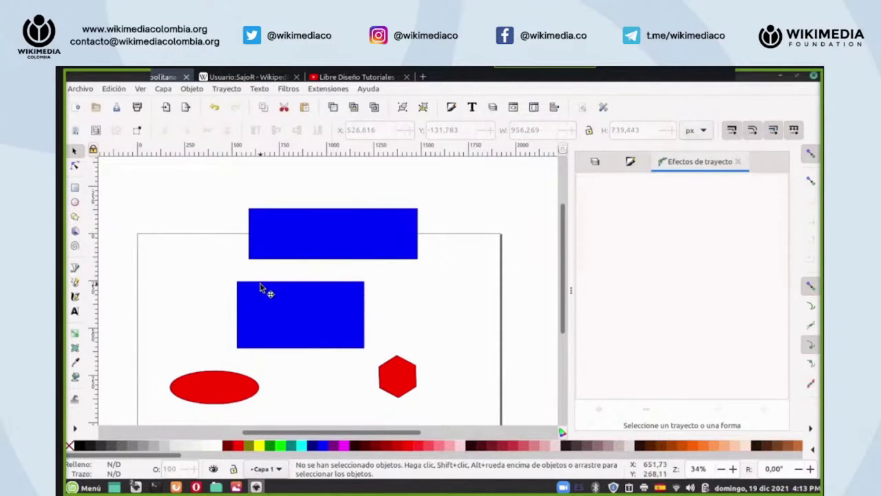
pyautogui.moveTo(251, 293); pyautogui.dragTo(261, 277)
pyautogui.moveTo(381, 295); pyautogui.dragTo(420, 296)
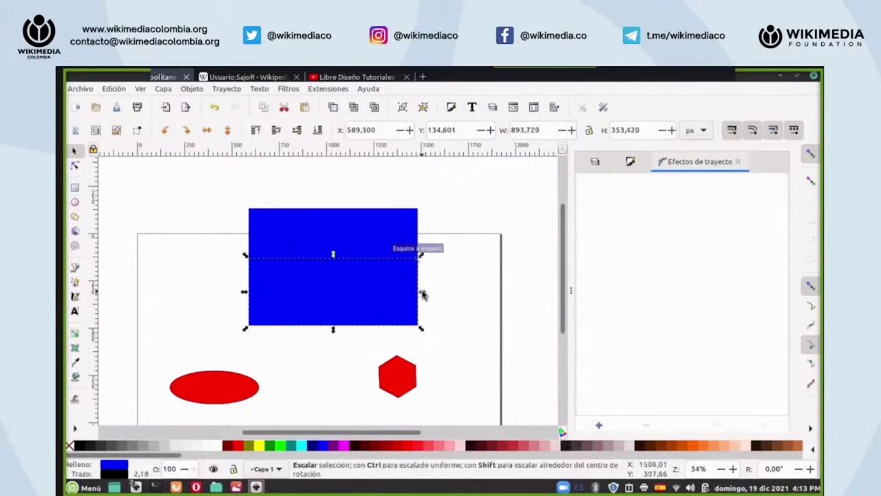
pyautogui.click(364, 289)
pyautogui.moveTo(357, 274); pyautogui.dragTo(262, 296)
pyautogui.click(336, 253)
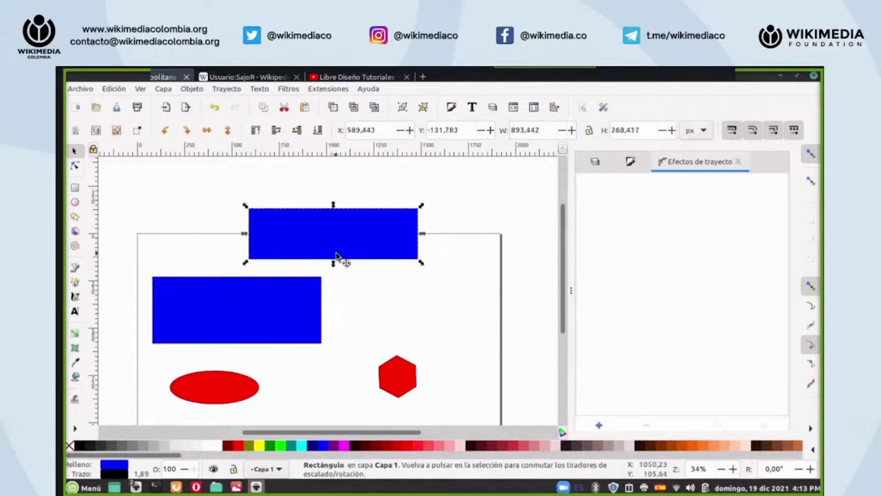
# - Close the Fill and Stroke, Layers and Path Effects dock panels
pyautogui.scroll(5, 532, 255)
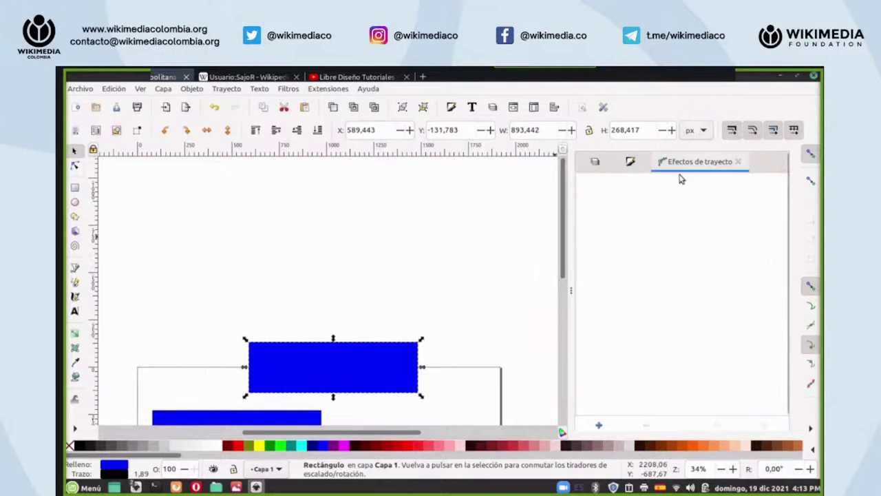
pyautogui.click(635, 163)
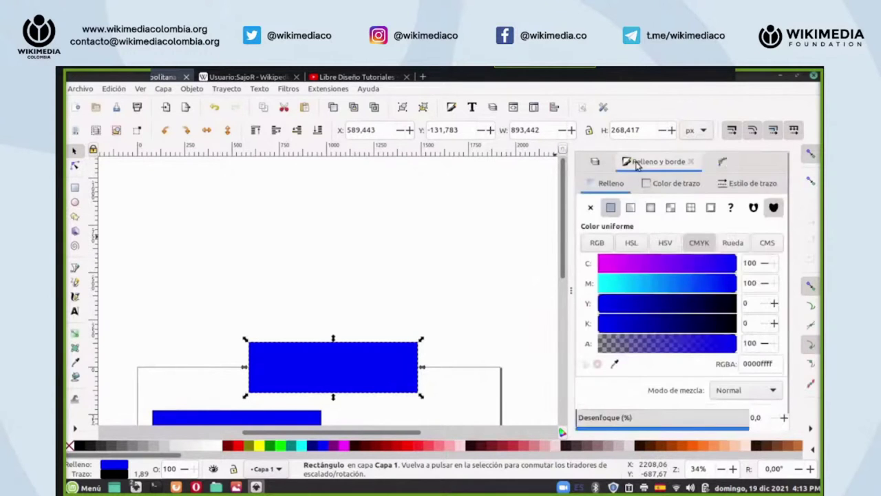
pyautogui.click(690, 162)
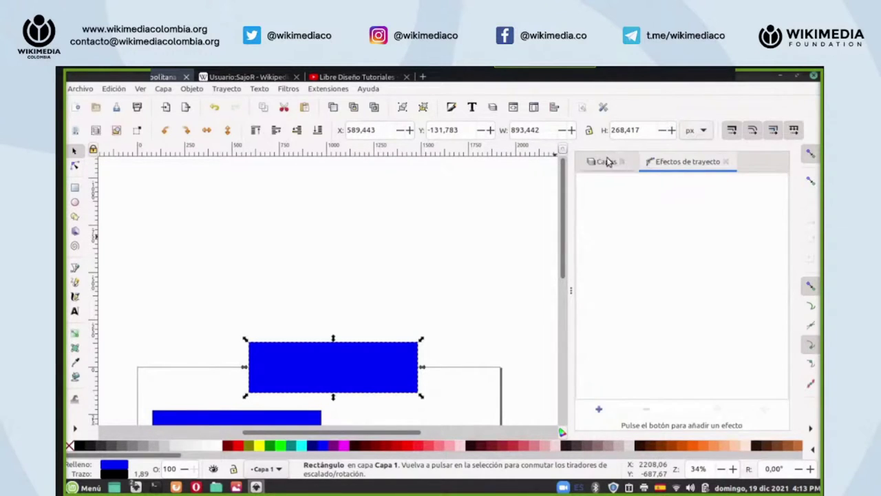
pyautogui.click(621, 161)
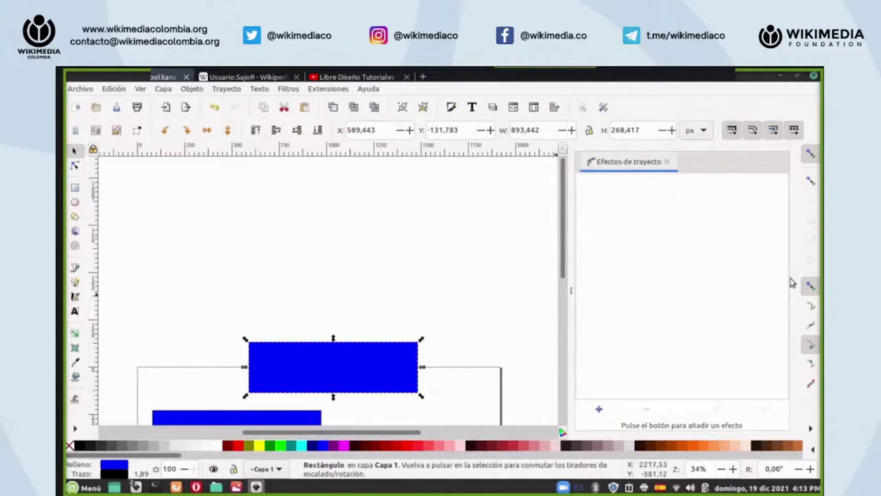
pyautogui.click(666, 162)
pyautogui.scroll(-2, 374, 320)
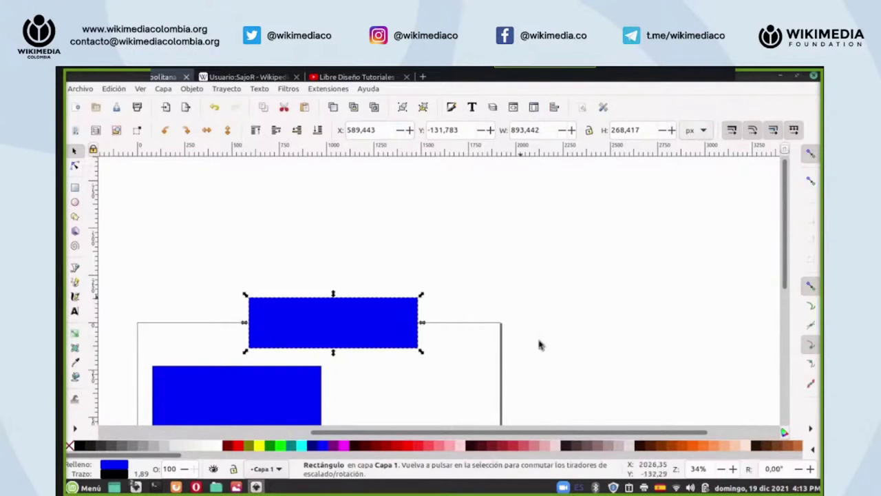
# - Reopen Fill and Stroke, view the fill as RGB, CMYK and HSL, then switch windows
pyautogui.click(451, 109)
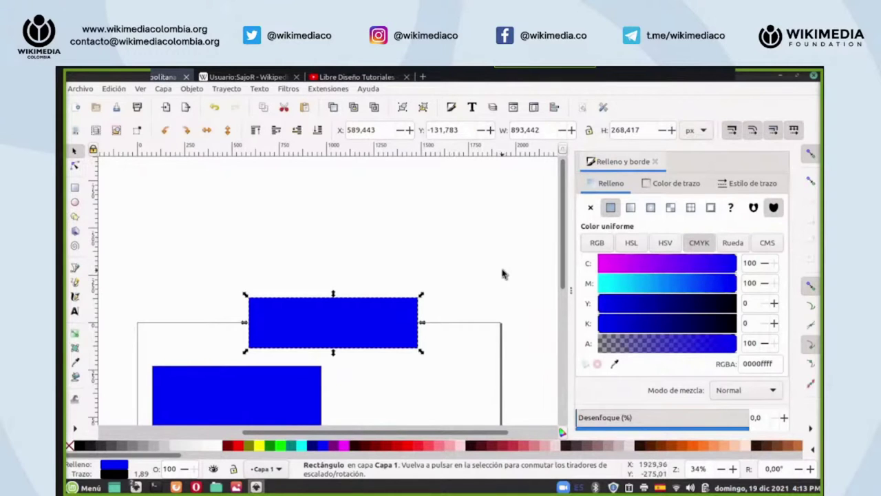
pyautogui.click(596, 243)
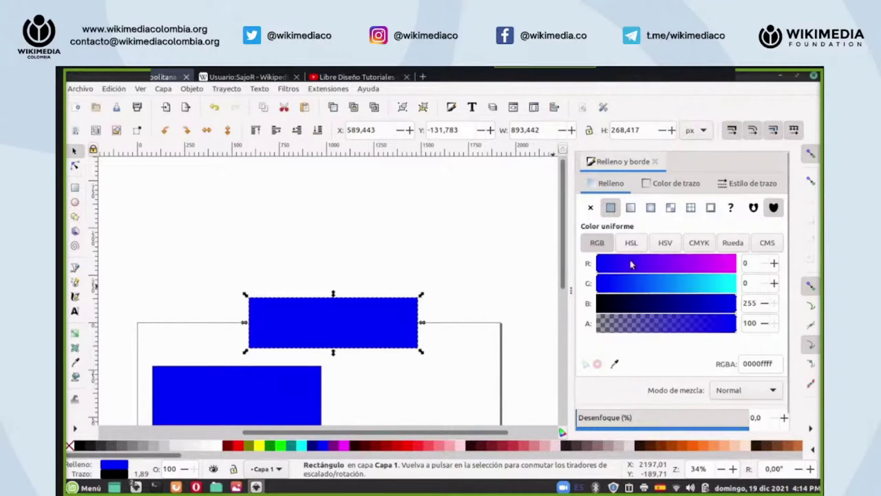
pyautogui.click(697, 245)
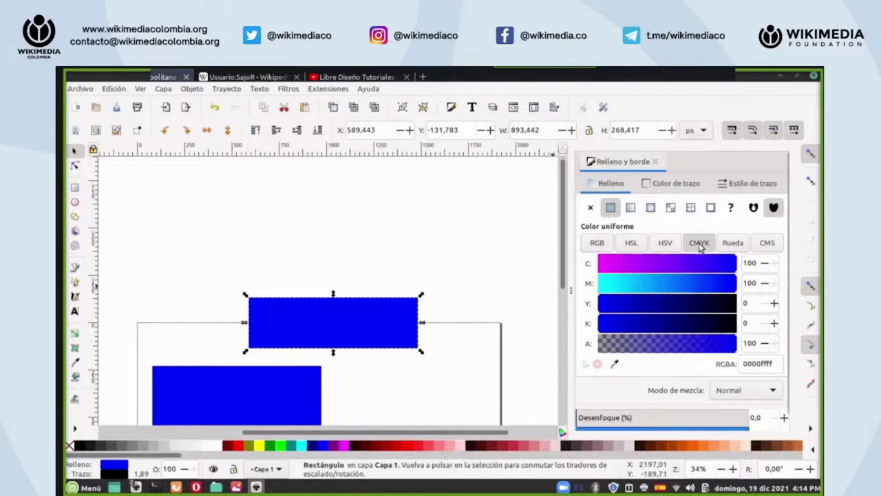
pyautogui.click(630, 244)
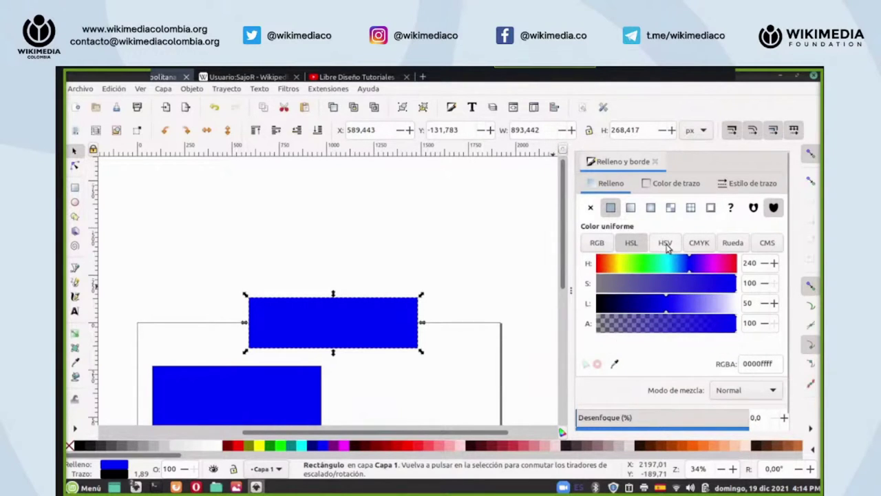
pyautogui.moveTo(135, 486)
pyautogui.click(140, 465)
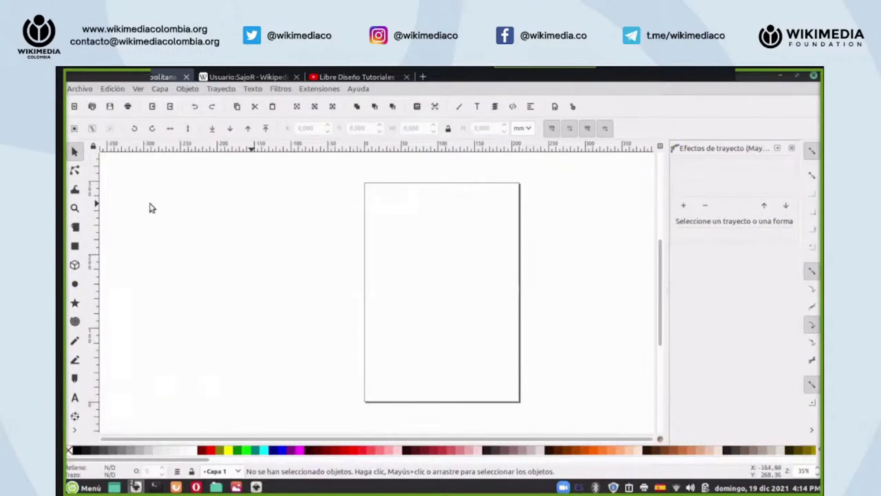
# - Draw a blue rectangle on the blank page with Fill and Stroke showing
pyautogui.click(460, 108)
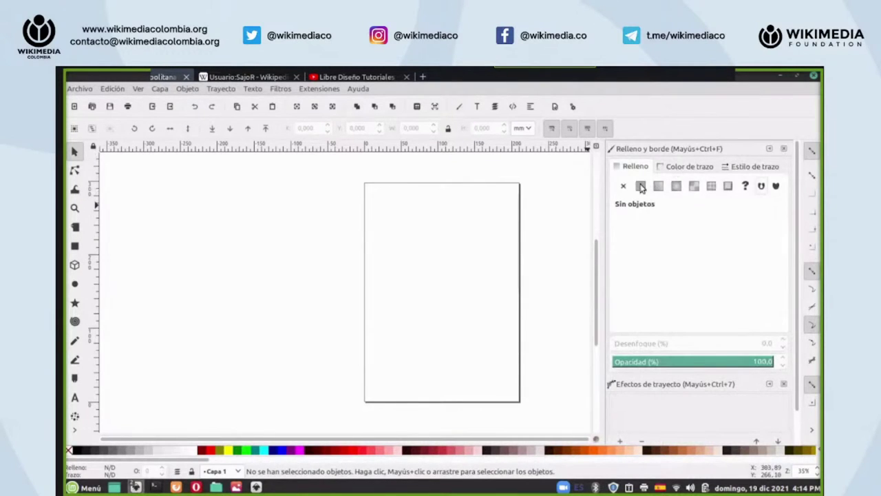
pyautogui.click(75, 246)
pyautogui.moveTo(352, 240); pyautogui.dragTo(473, 285)
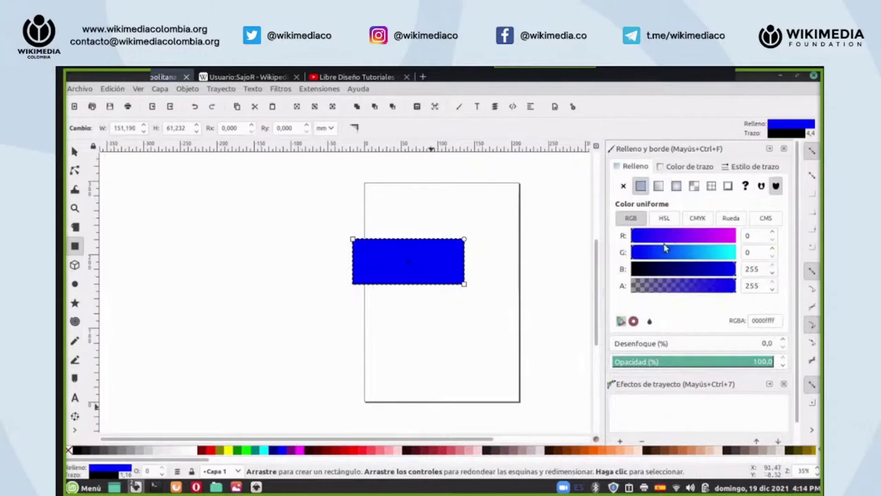
# - Return through the taskbar previews to the rectangle drawing document
pyautogui.moveTo(141, 487)
pyautogui.click(248, 440)
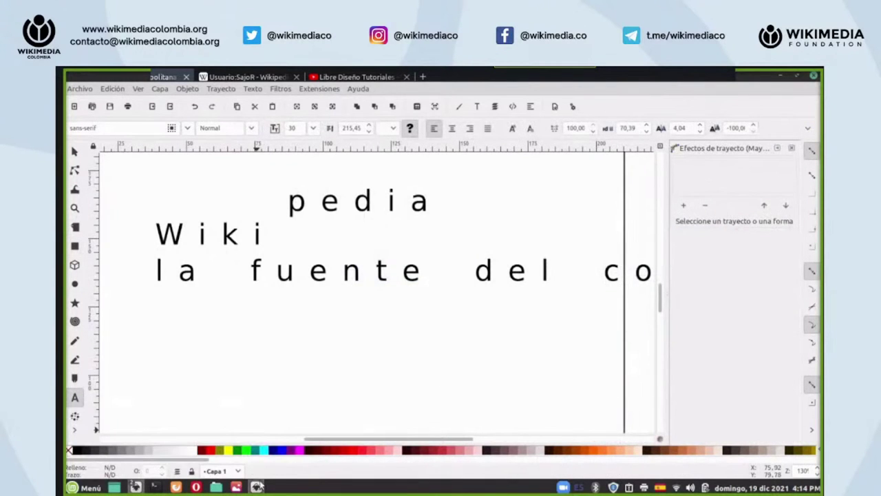
pyautogui.moveTo(256, 486)
pyautogui.click(254, 434)
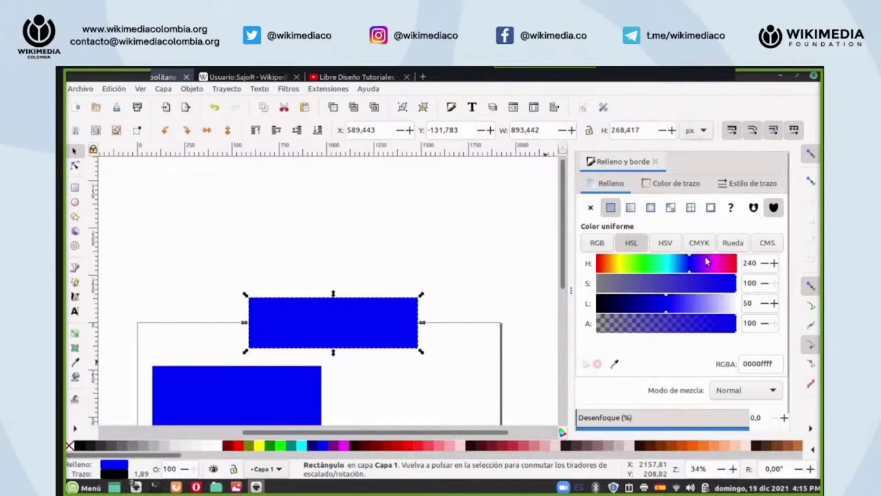
# - Set the upper rectangle's HSL to H 114, L 39, S 40, then draw a rectangle above it
pyautogui.click(640, 266)
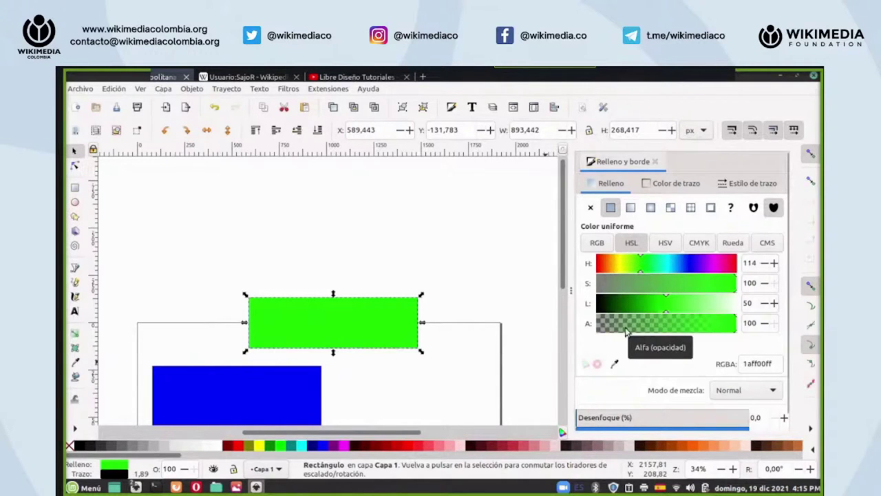
pyautogui.click(652, 304)
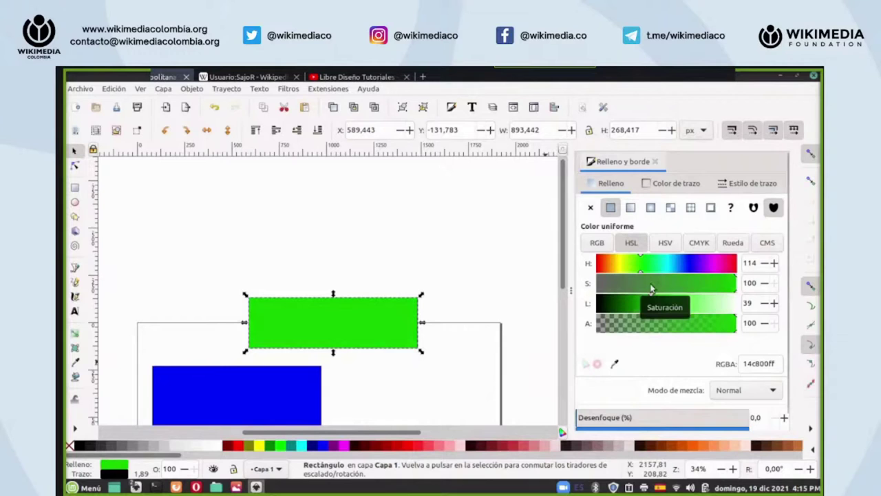
pyautogui.moveTo(688, 282); pyautogui.dragTo(653, 283)
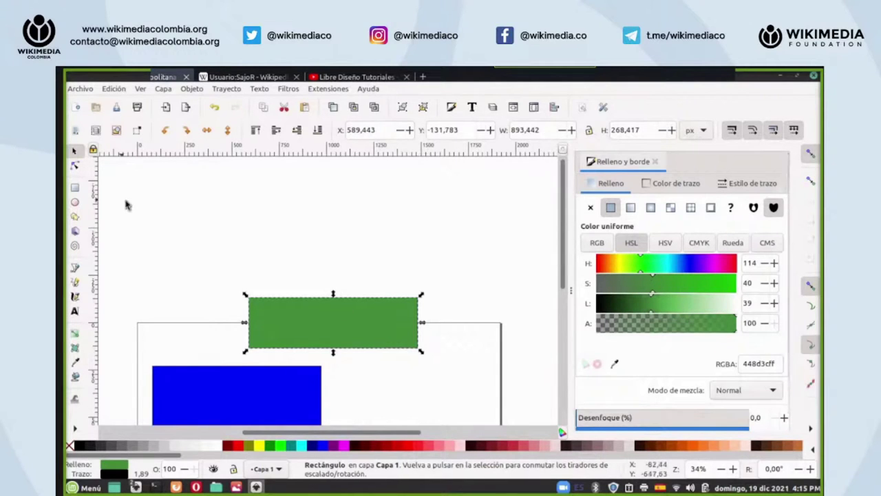
pyautogui.click(75, 188)
pyautogui.moveTo(269, 194); pyautogui.dragTo(434, 249)
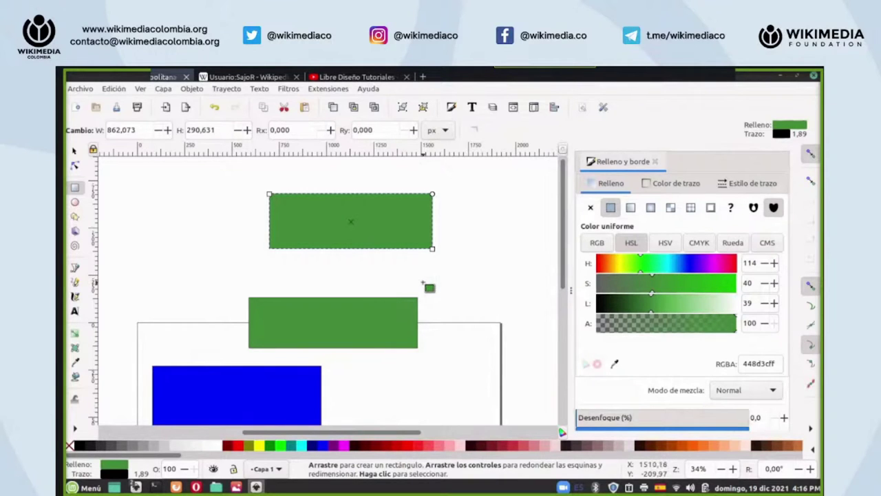
# - On the colour wheel, recolour the new rectangle to dusty red ad5f5fff
pyautogui.click(733, 243)
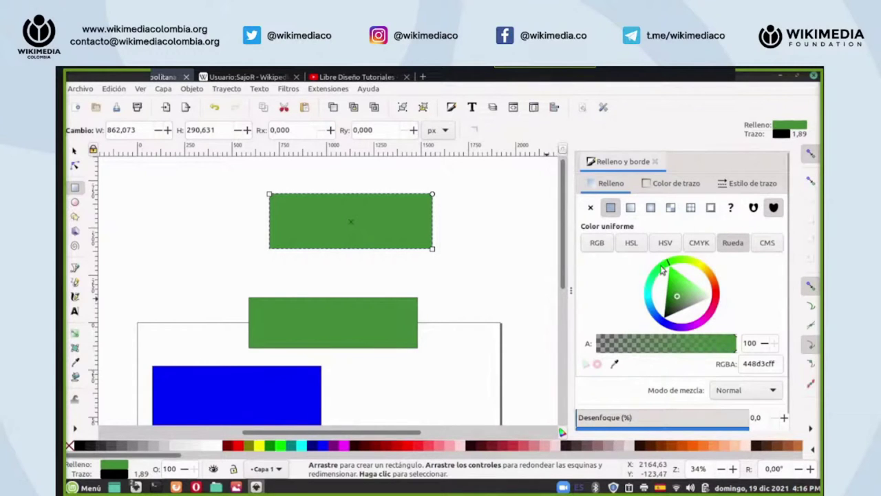
pyautogui.click(702, 270)
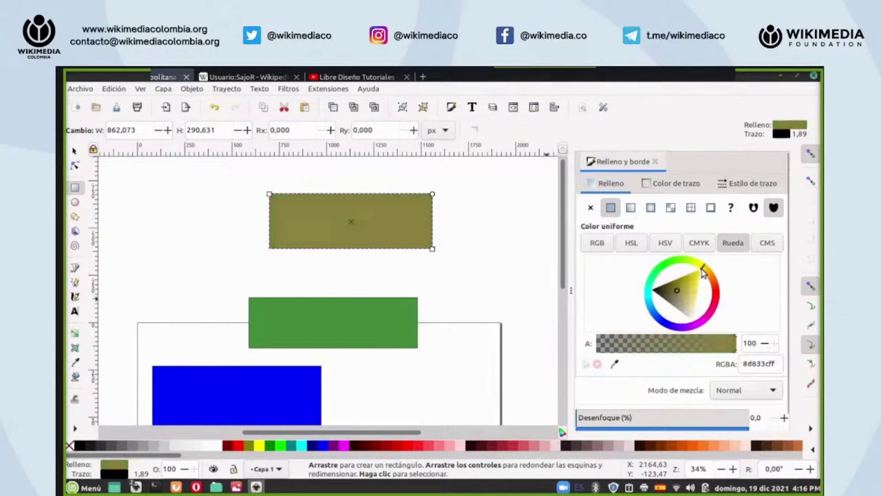
pyautogui.click(718, 295)
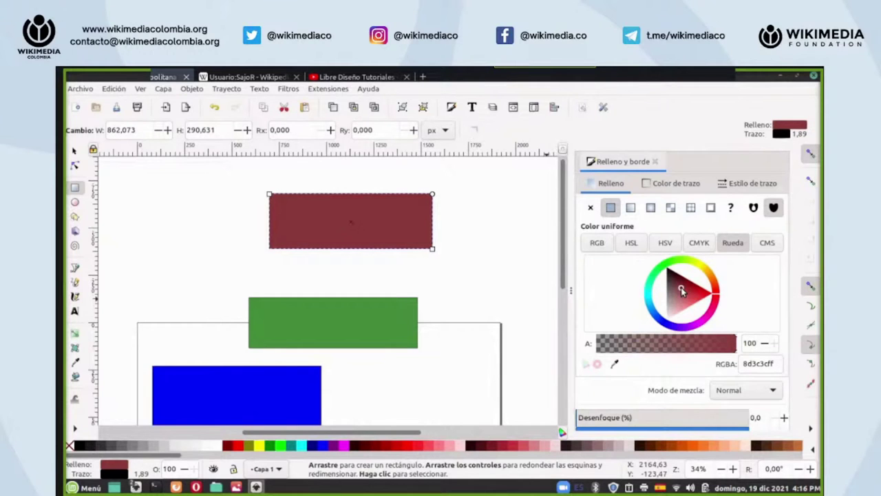
pyautogui.moveTo(681, 287)
pyautogui.mouseDown()
pyautogui.moveTo(678, 297)
pyautogui.moveTo(686, 287)
pyautogui.moveTo(680, 295)
pyautogui.moveTo(678, 285)
pyautogui.moveTo(696, 299)
pyautogui.moveTo(682, 298)
pyautogui.mouseUp()
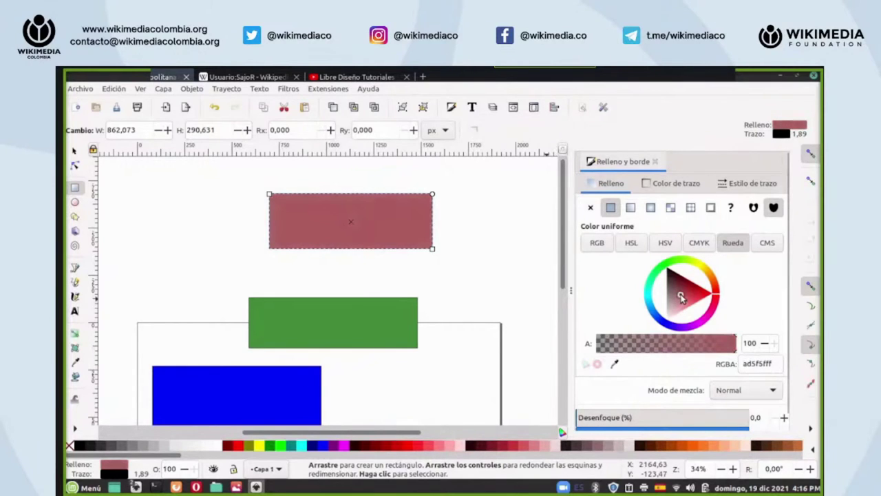
# - Cycle the fill through HSV and HSL views, ending on RGB 173, 95, 95
pyautogui.click(597, 247)
pyautogui.click(665, 245)
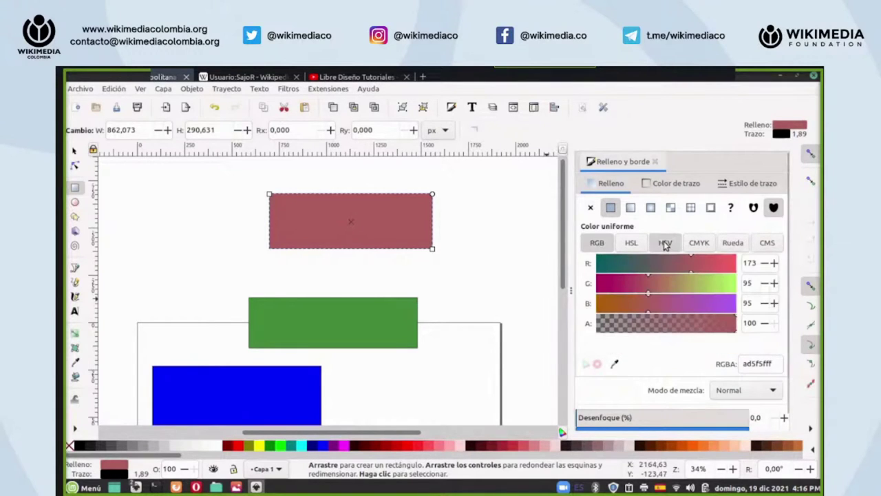
pyautogui.click(628, 245)
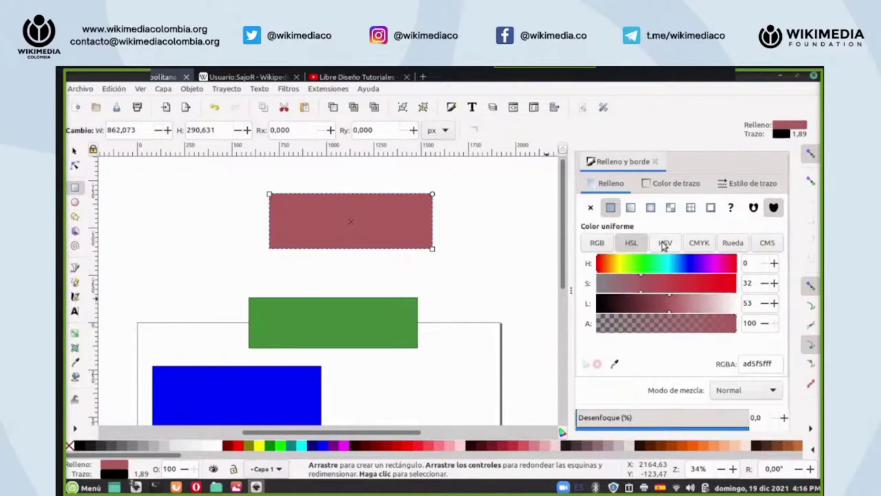
pyautogui.click(665, 245)
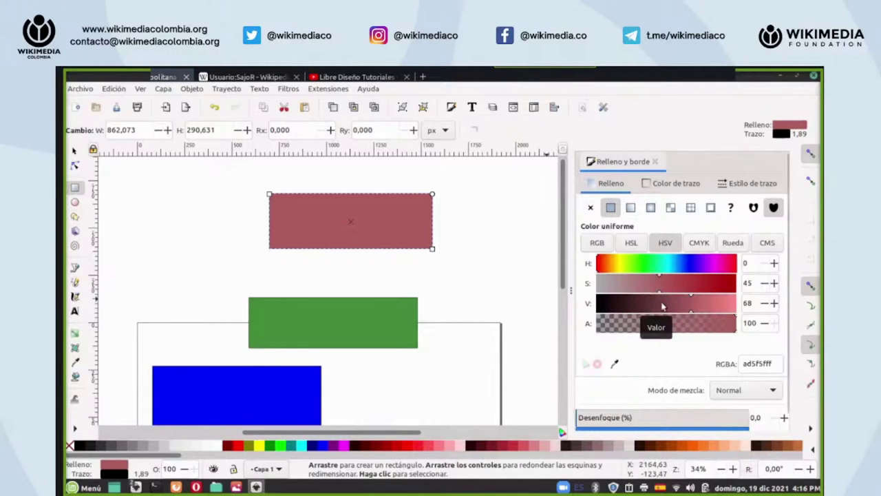
pyautogui.click(631, 243)
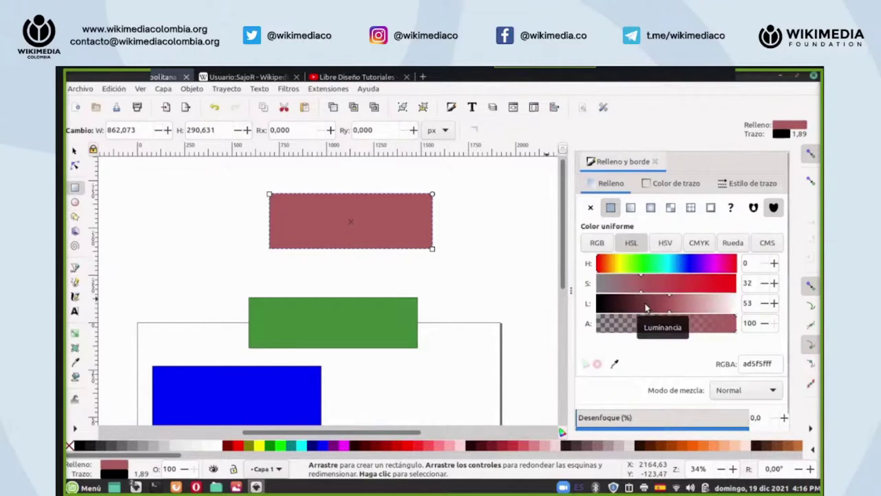
pyautogui.click(597, 243)
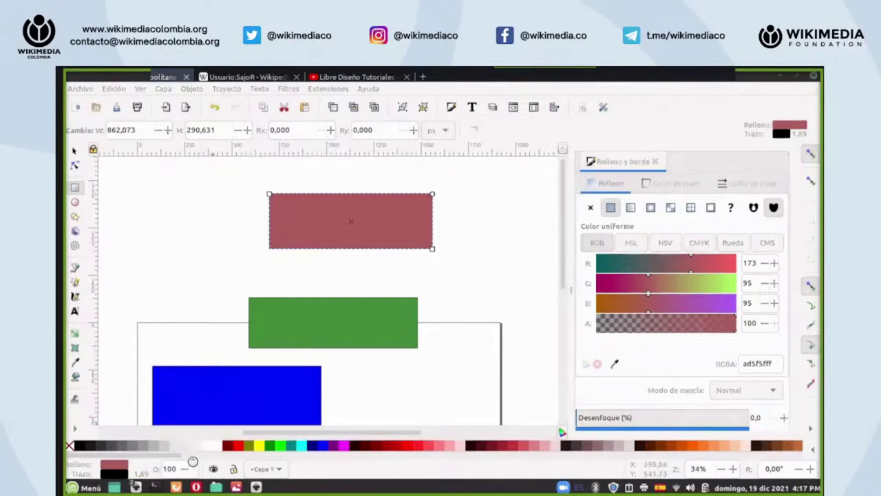
# - Open the cathedral article author's user page in a new browser tab
pyautogui.moveTo(199, 488)
pyautogui.click(234, 441)
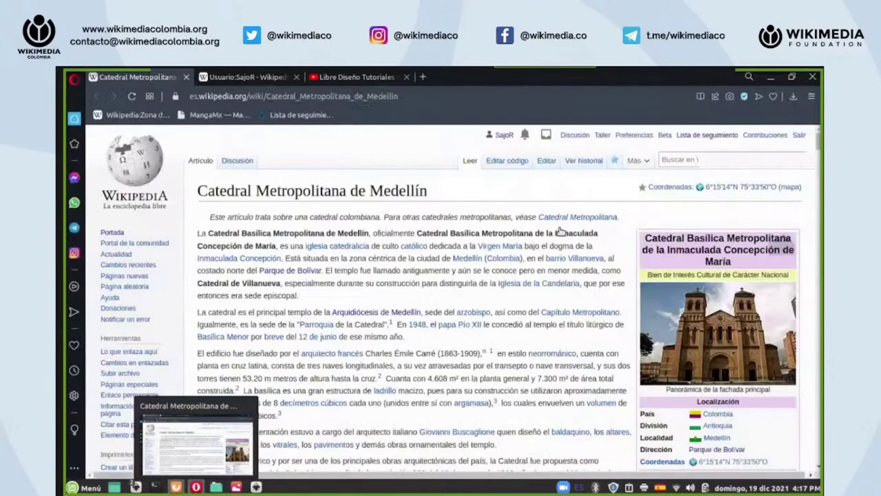
pyautogui.rightClick(504, 136)
pyautogui.click(524, 144)
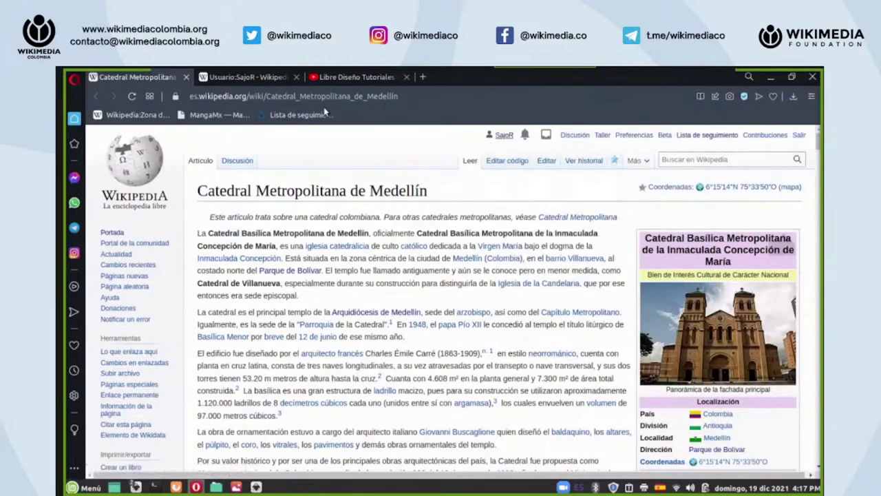
pyautogui.click(246, 78)
# - Scroll down the user page and open the coat-of-arms image's Commons file page
pyautogui.scroll(-15, 339, 233)
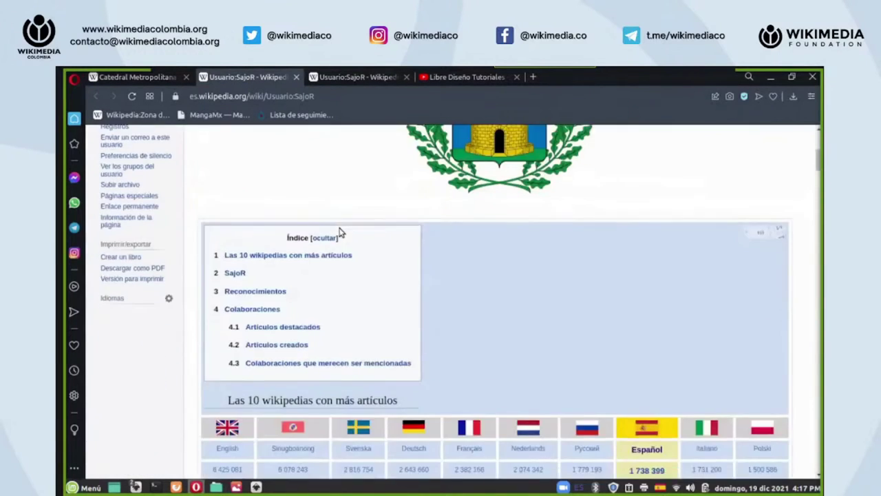
pyautogui.scroll(-20, 344, 234)
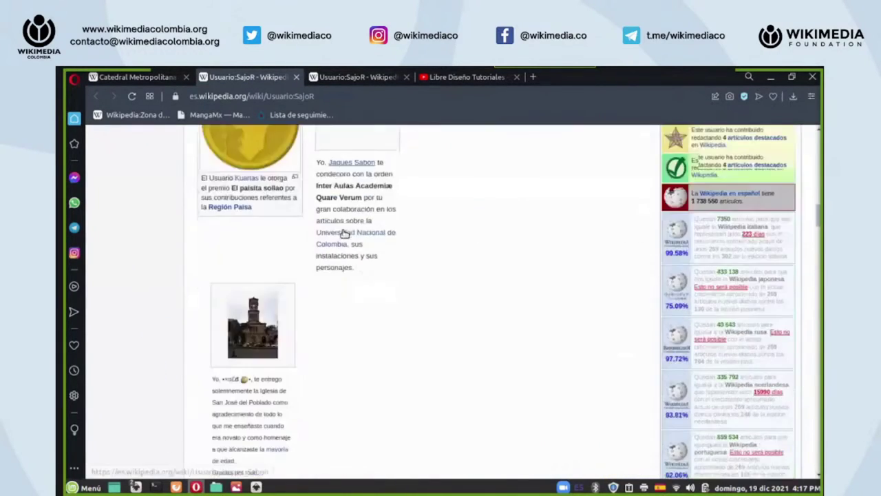
pyautogui.scroll(-7, 343, 234)
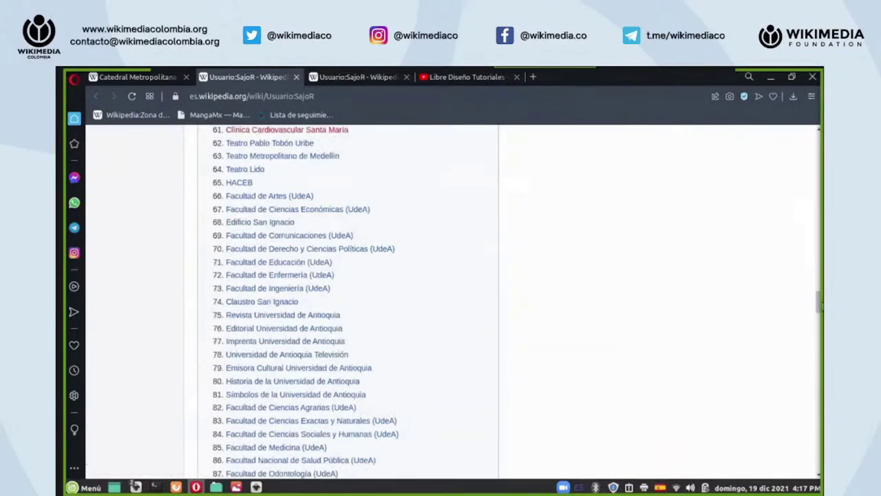
pyautogui.moveTo(817, 303); pyautogui.dragTo(819, 137)
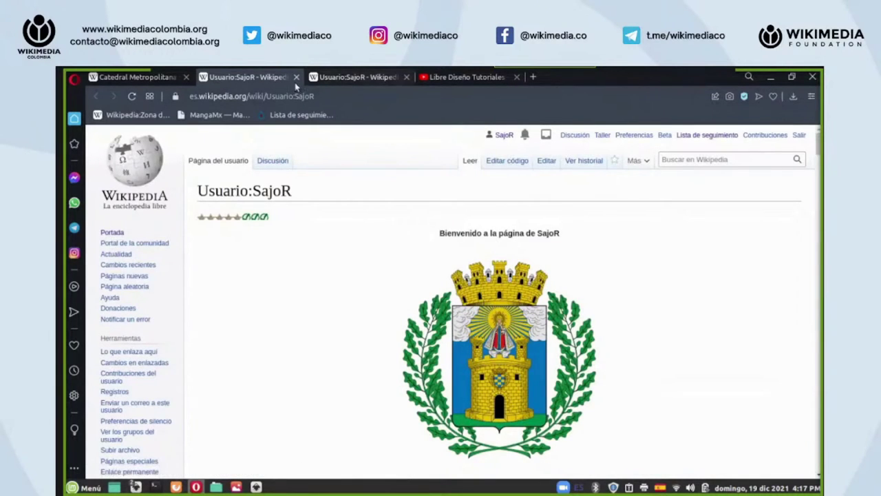
pyautogui.click(451, 246)
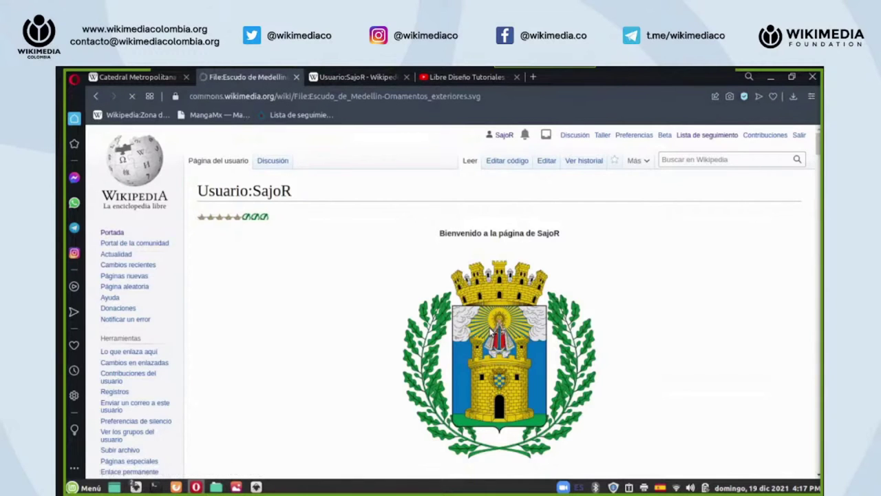
# - Go from the file page to the author's Commons user page
pyautogui.scroll(-10, 490, 330)
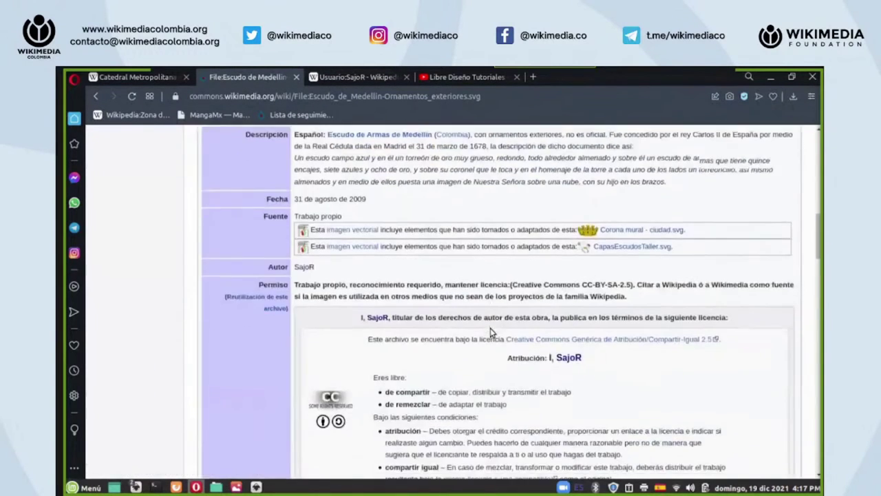
pyautogui.scroll(-15, 491, 329)
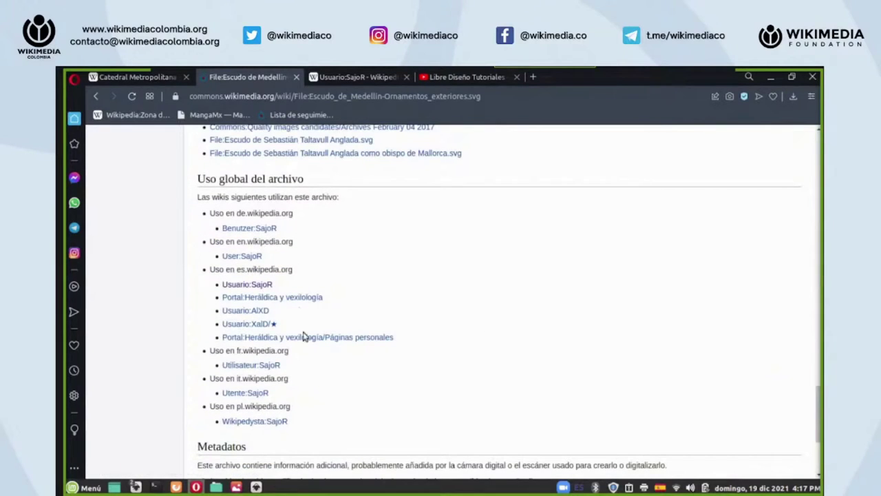
pyautogui.scroll(2, 280, 285)
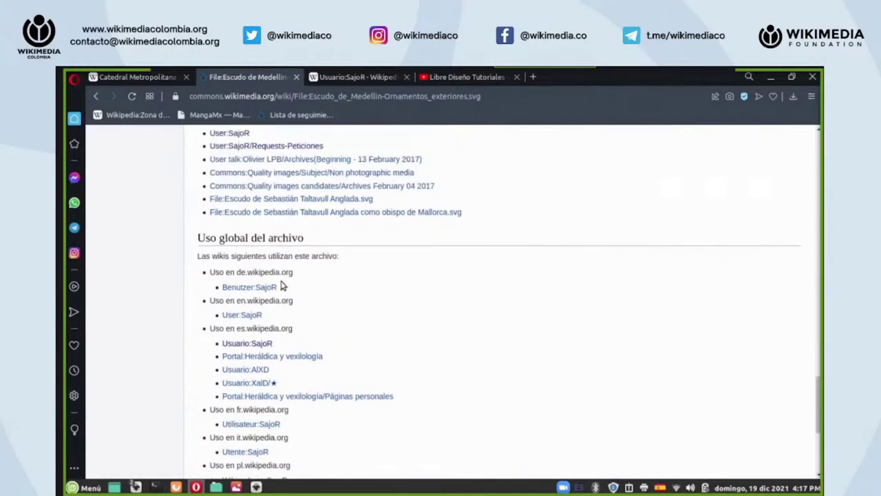
pyautogui.scroll(2, 281, 285)
pyautogui.click(228, 222)
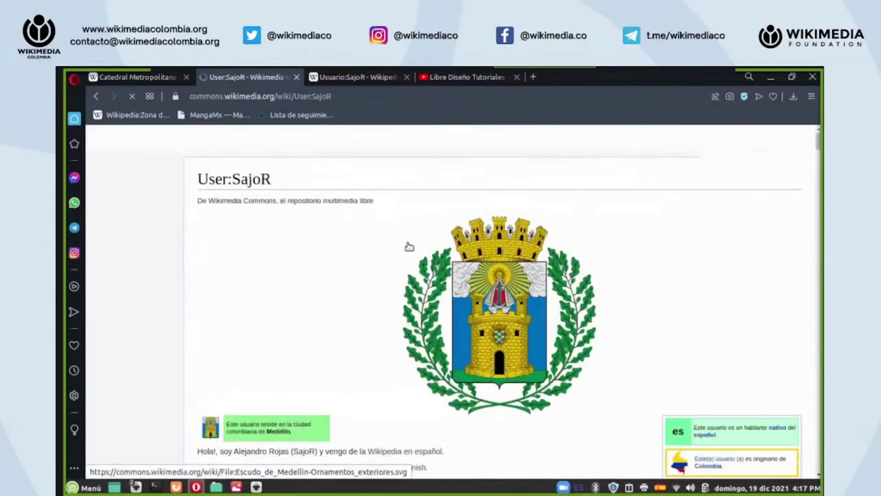
# - Web-search the Or colour's red value 234, then return to Inkscape
pyautogui.scroll(-10, 406, 246)
pyautogui.scroll(-8, 408, 248)
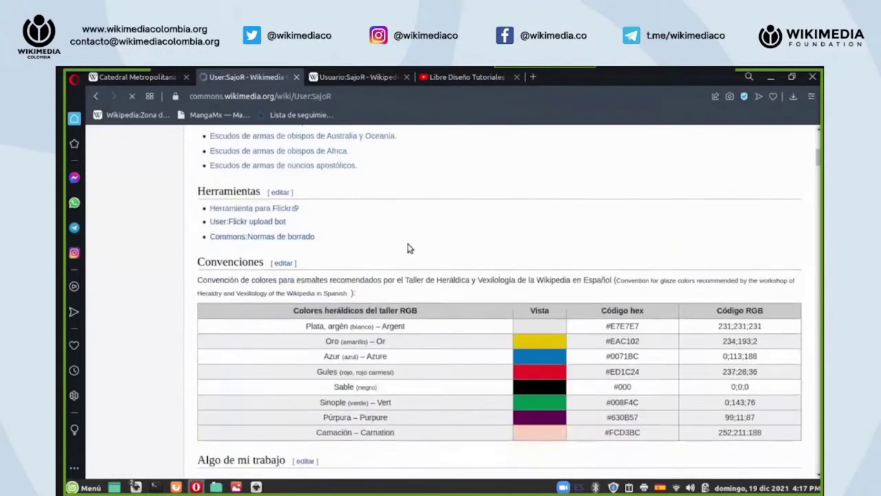
pyautogui.scroll(1, 407, 248)
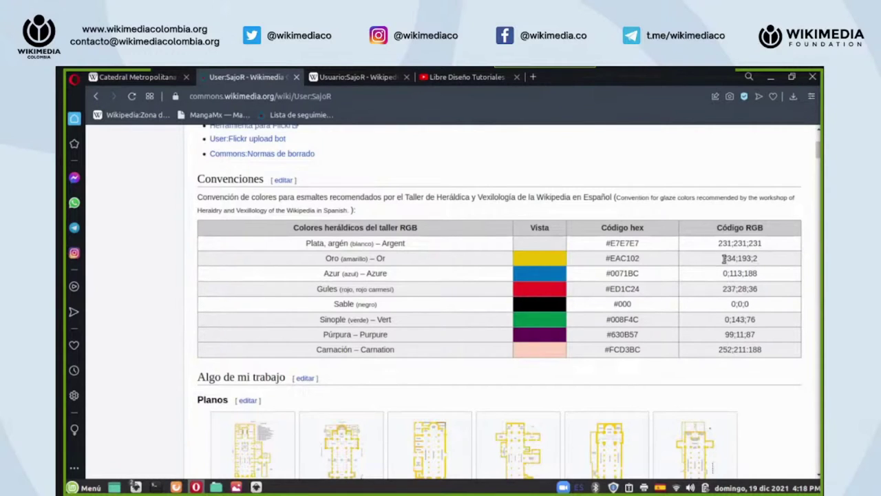
pyautogui.moveTo(735, 260); pyautogui.dragTo(734, 261)
pyautogui.hotkey('ctrl', 'c')
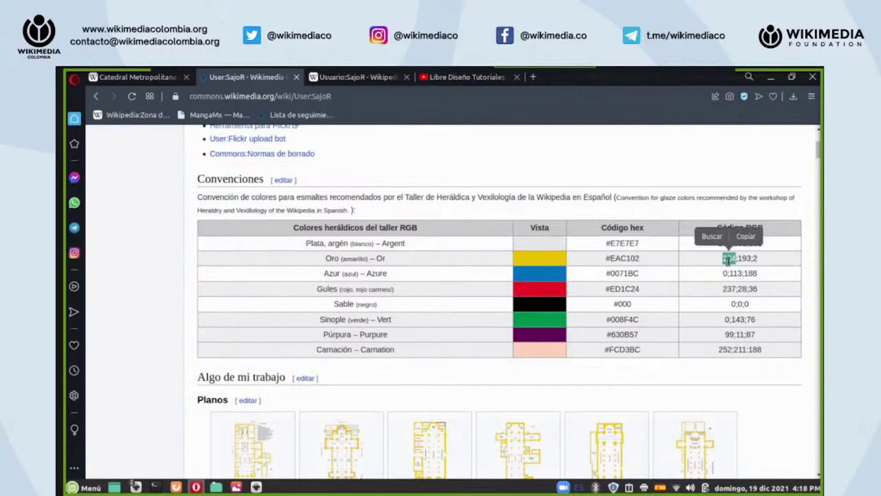
pyautogui.rightClick(728, 260)
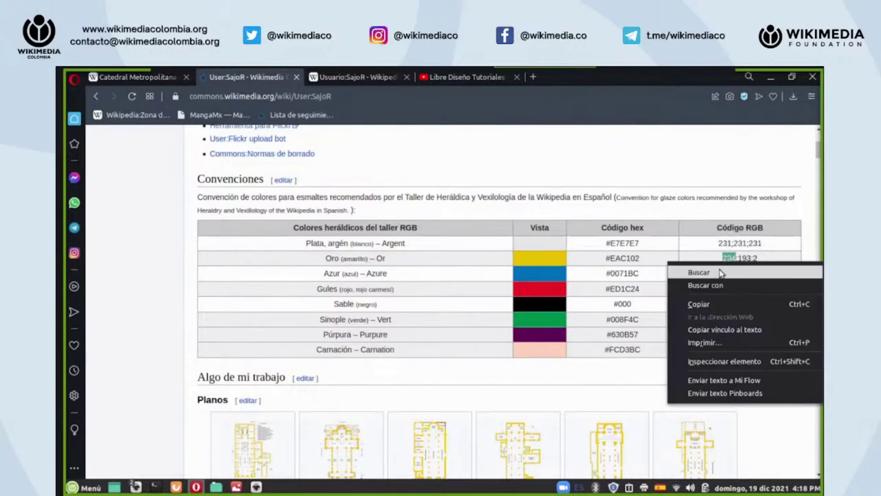
pyautogui.click(699, 272)
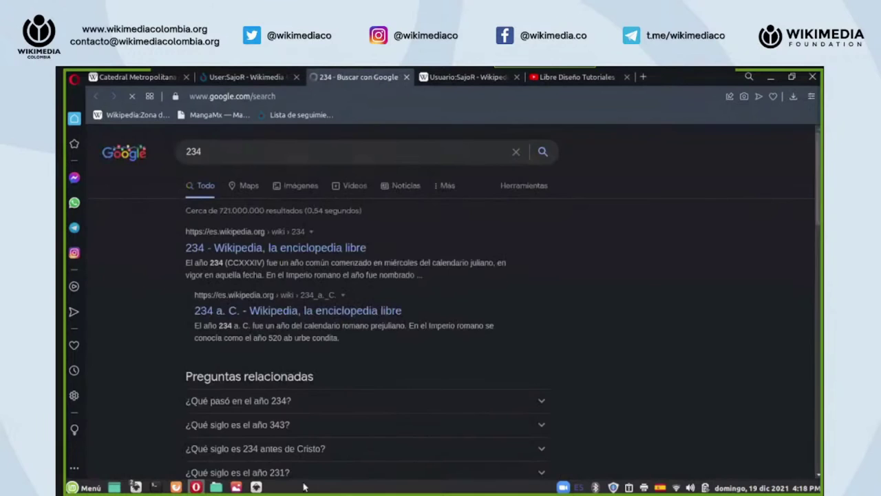
pyautogui.click(398, 96)
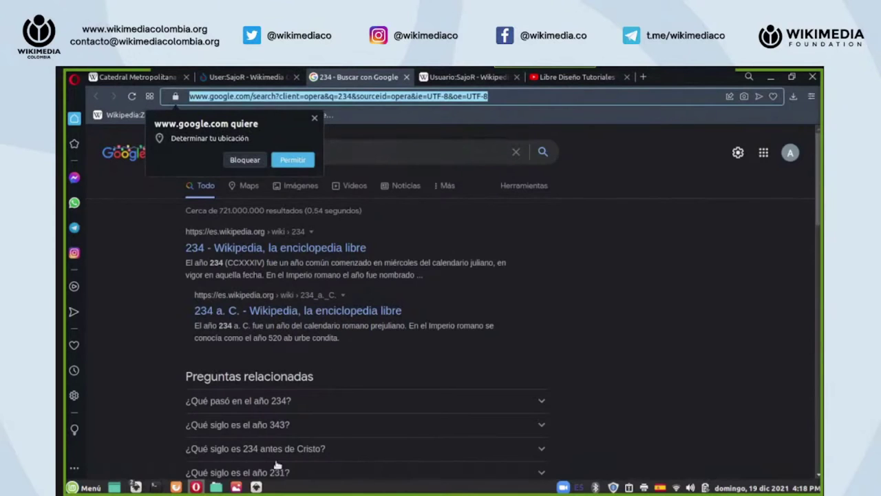
pyautogui.click(259, 487)
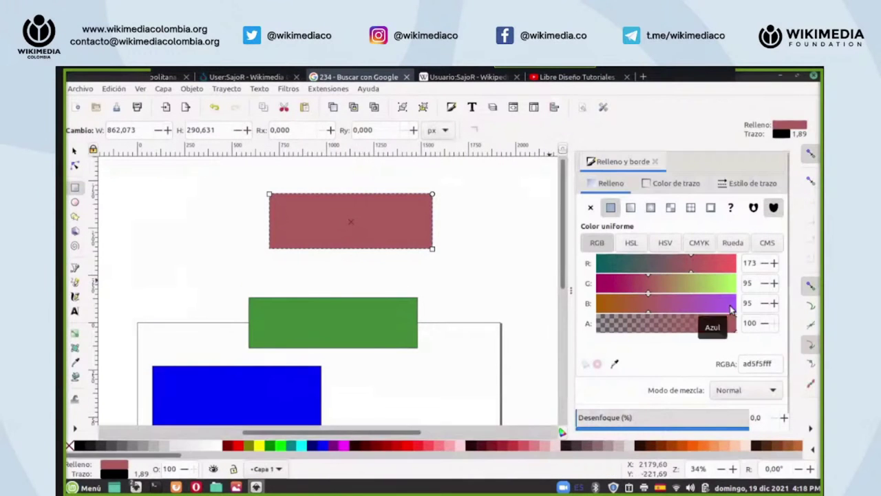
# - Paste into the red field, then delete the web address pasted by mistake
pyautogui.doubleClick(744, 262)
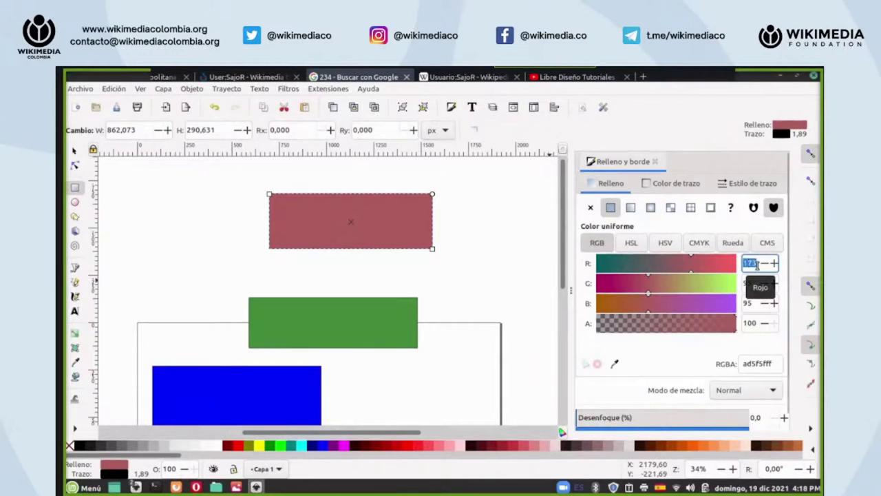
pyautogui.rightClick(752, 264)
pyautogui.click(723, 300)
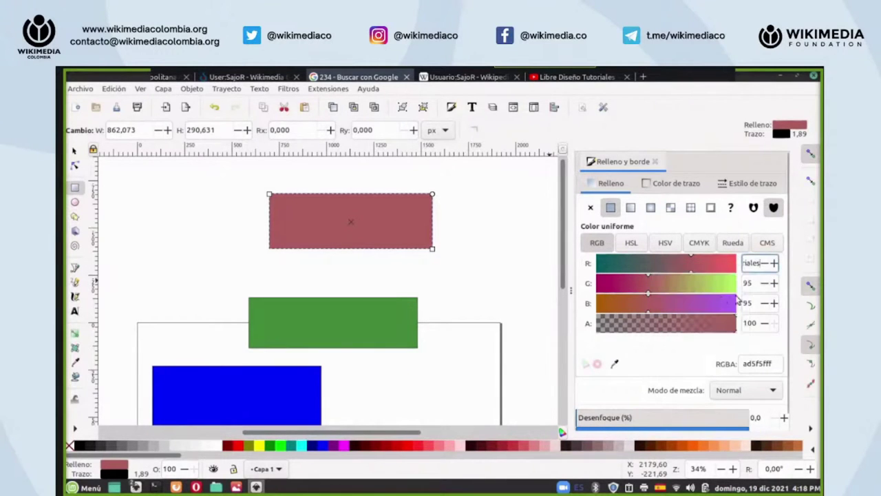
pyautogui.moveTo(755, 263); pyautogui.dragTo(716, 264)
pyautogui.press('BackSpace')
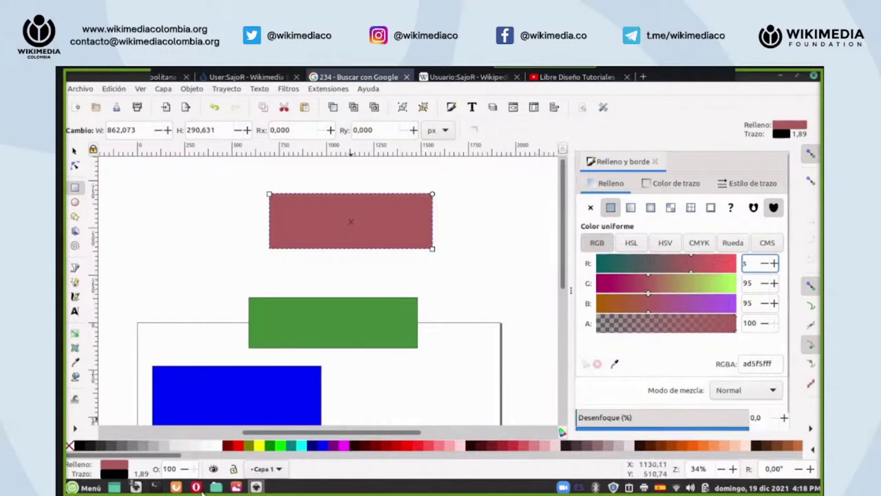
# - Return to the Commons colour table tab and copy the Or red value 234
pyautogui.moveTo(177, 487)
pyautogui.click(214, 455)
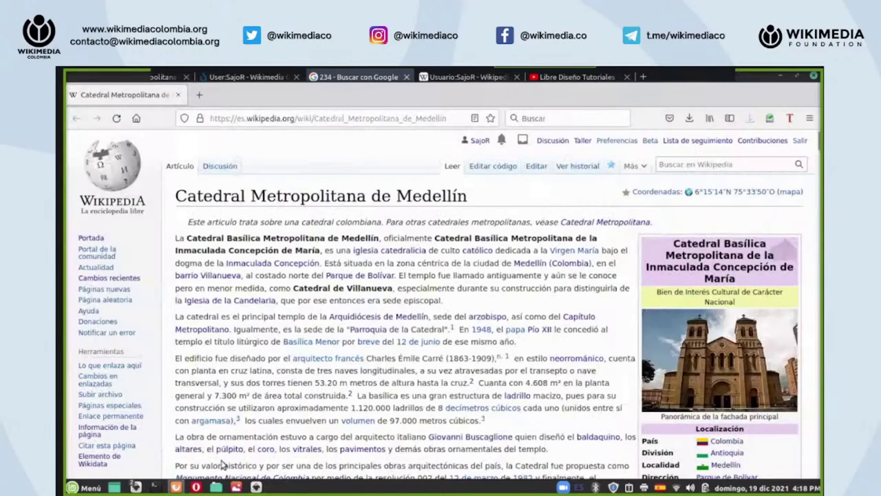
pyautogui.click(236, 487)
pyautogui.click(195, 486)
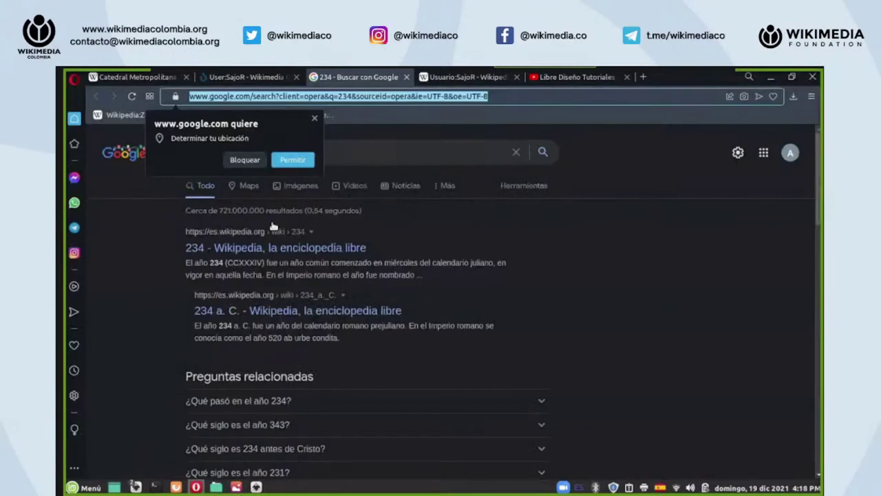
pyautogui.click(249, 78)
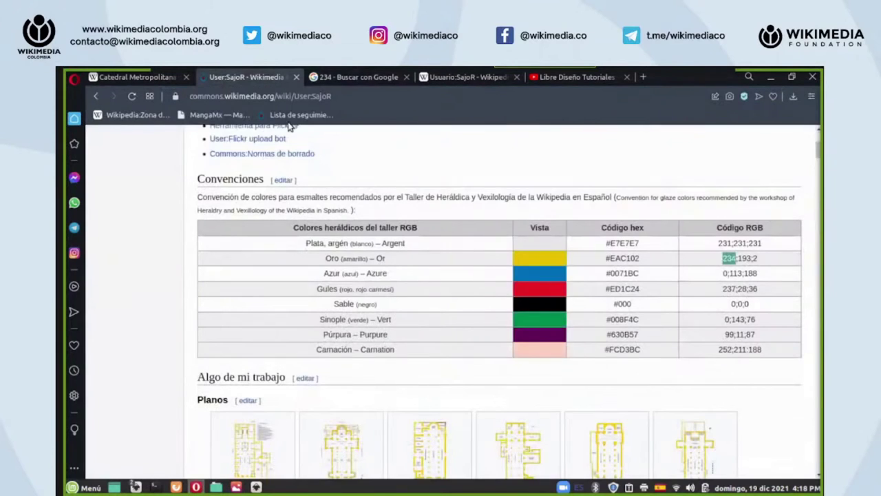
pyautogui.rightClick(729, 258)
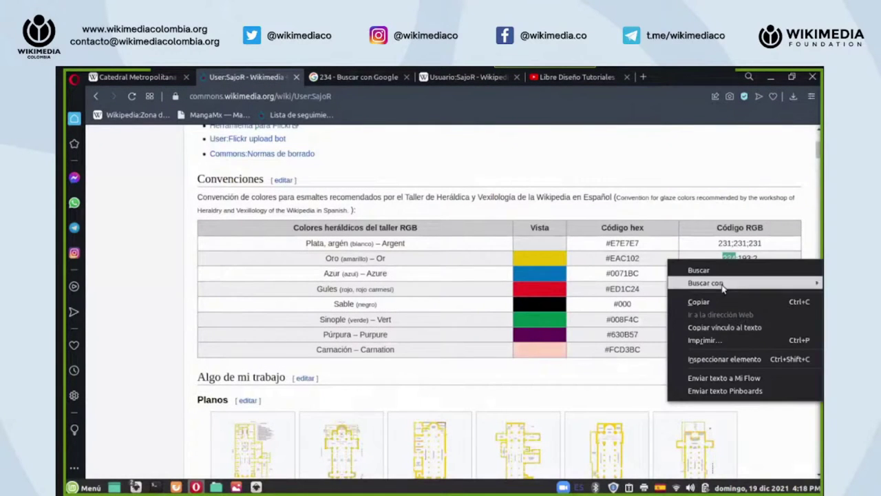
pyautogui.click(701, 317)
# - Paste 234 into the red field and enter new green and blue values
pyautogui.click(256, 487)
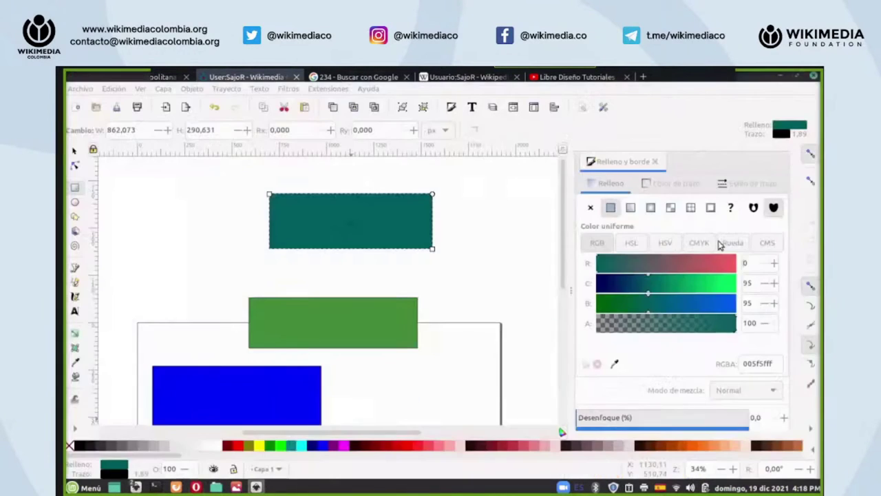
pyautogui.click(749, 263)
pyautogui.moveTo(751, 263); pyautogui.dragTo(739, 267)
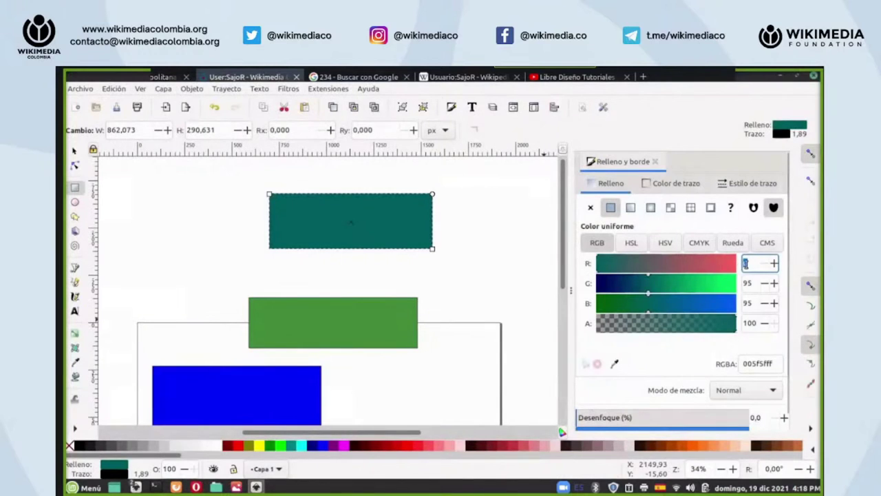
pyautogui.rightClick(745, 263)
pyautogui.click(717, 299)
pyautogui.moveTo(750, 283); pyautogui.dragTo(734, 286)
pyautogui.write('193')
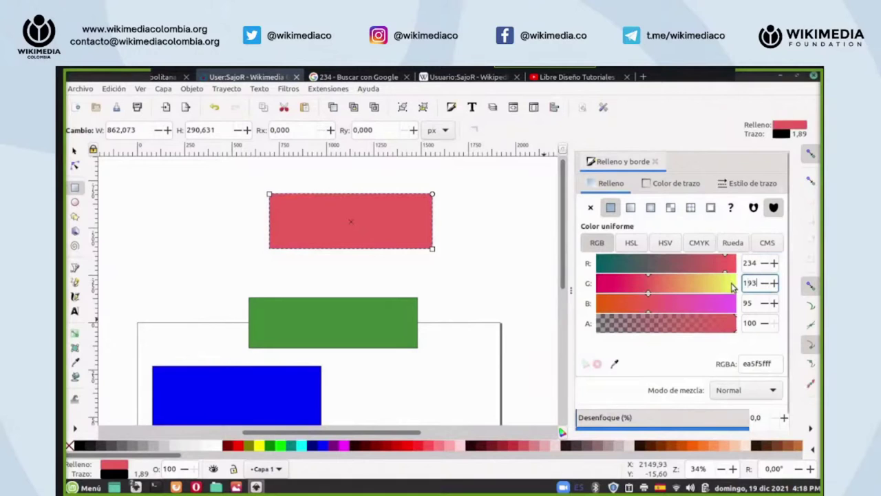
pyautogui.moveTo(753, 303); pyautogui.dragTo(734, 303)
pyautogui.write('2')
pyautogui.click(676, 267)
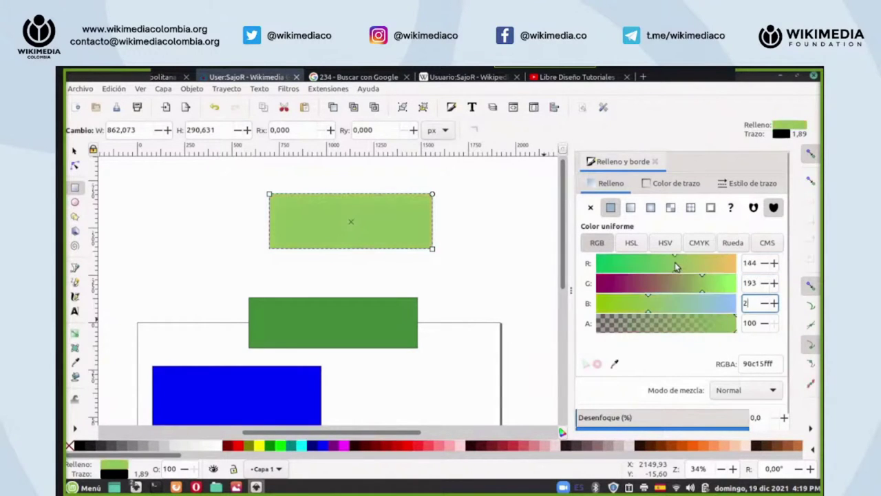
# - Recheck the Commons colour table, then correct red to 234 and re-enter blue
pyautogui.click(176, 487)
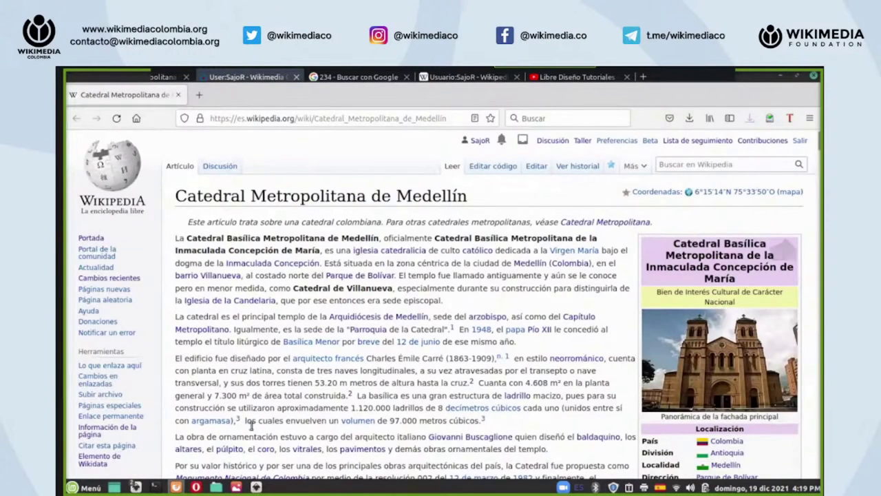
pyautogui.click(197, 486)
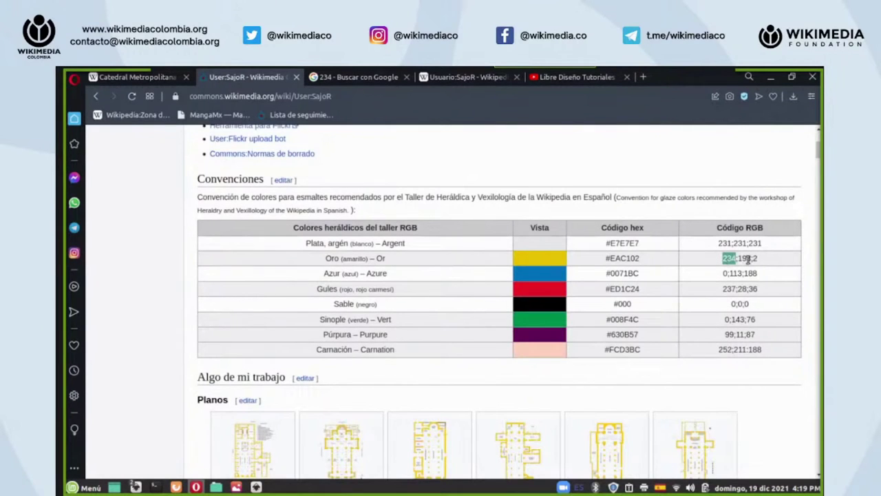
pyautogui.click(257, 487)
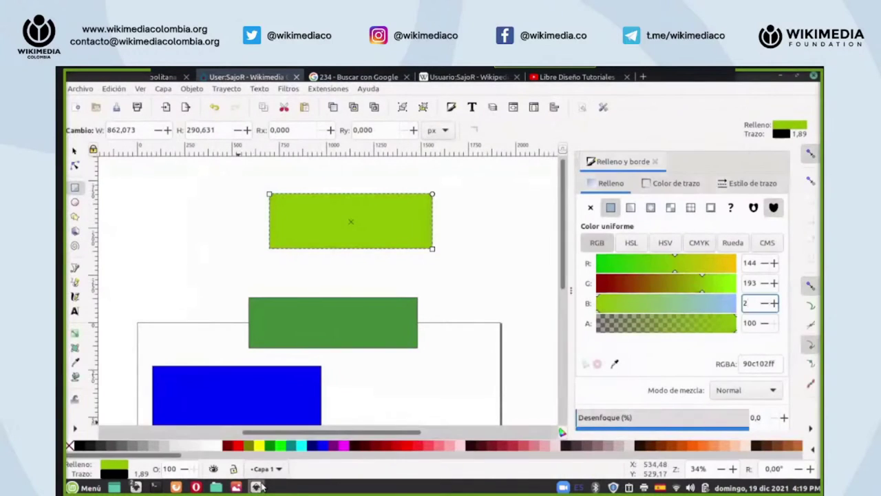
pyautogui.doubleClick(752, 263)
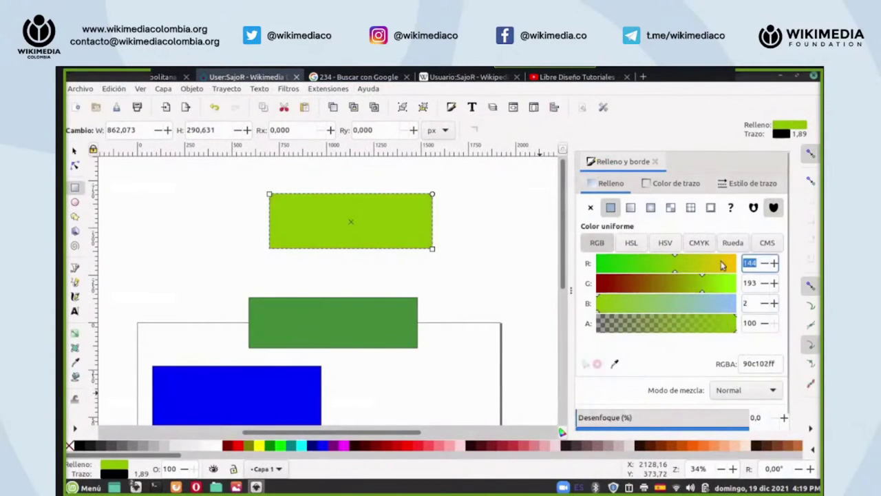
pyautogui.write('234')
pyautogui.click(711, 305)
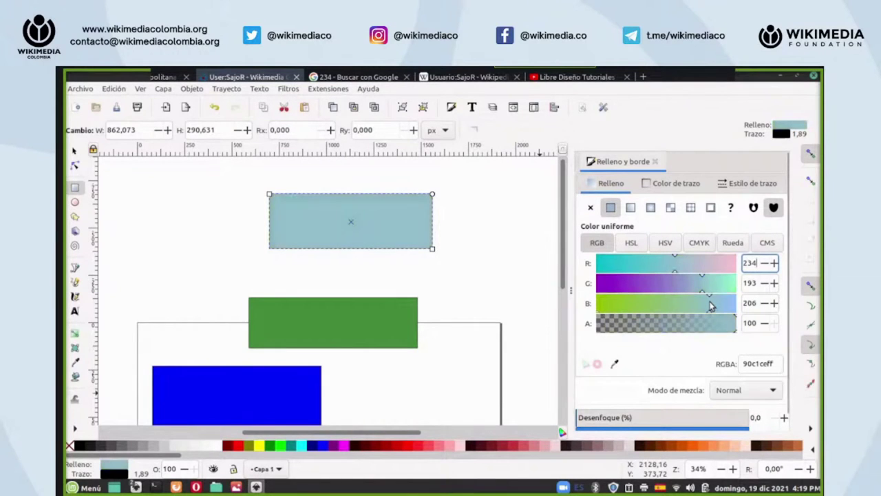
pyautogui.doubleClick(750, 304)
pyautogui.write('6')
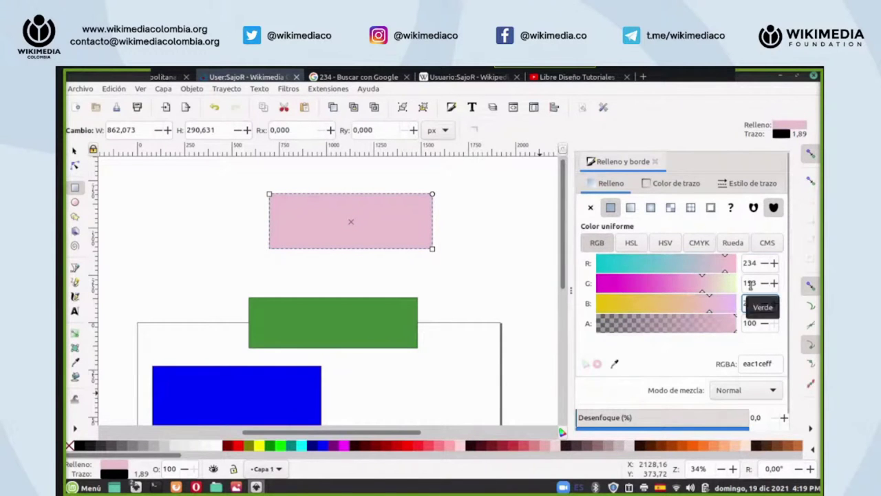
pyautogui.click(749, 283)
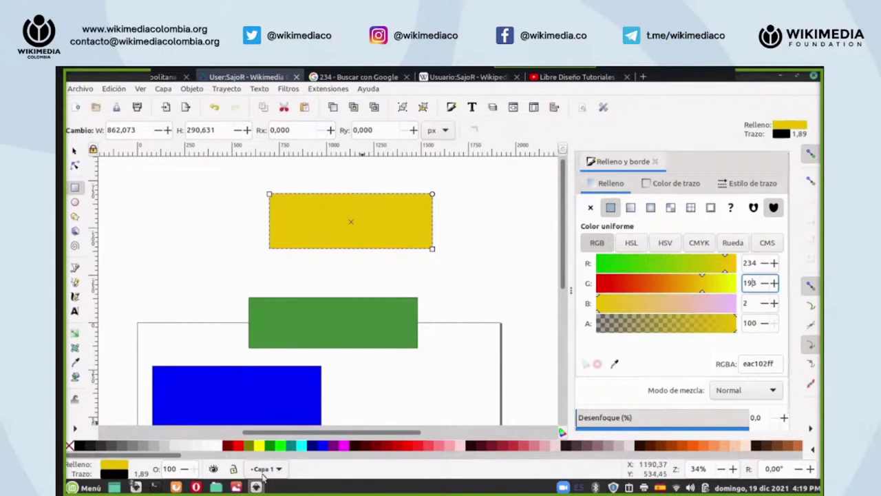
# - Copy the Oro hex code EAC102 from the Código hex column in Opera and go back to Inkscape
pyautogui.moveTo(199, 487)
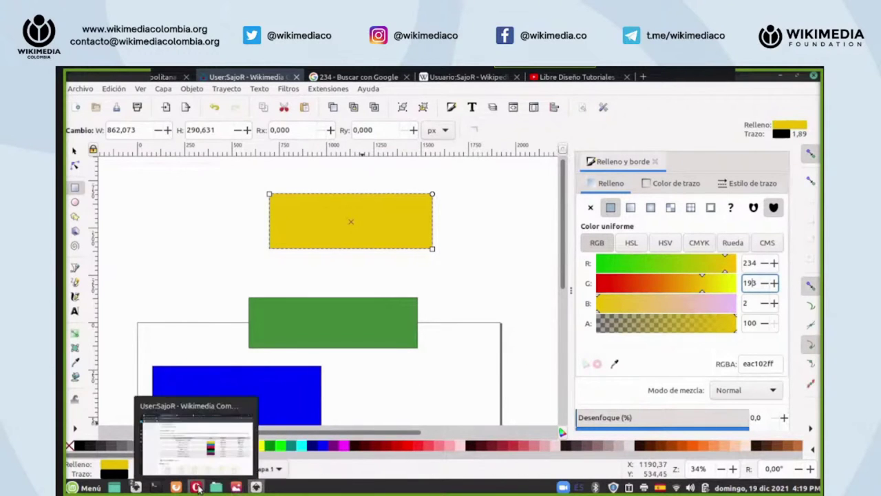
pyautogui.click(252, 452)
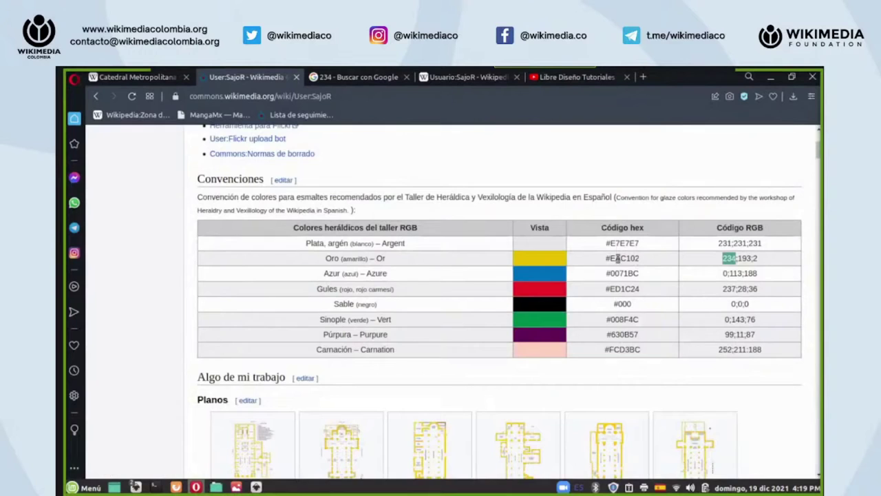
pyautogui.moveTo(640, 258); pyautogui.dragTo(610, 258)
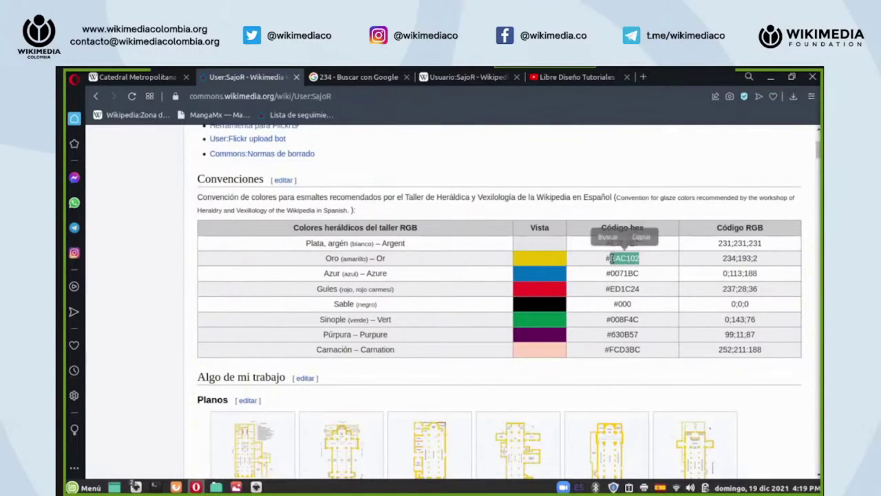
pyautogui.rightClick(615, 259)
pyautogui.click(647, 301)
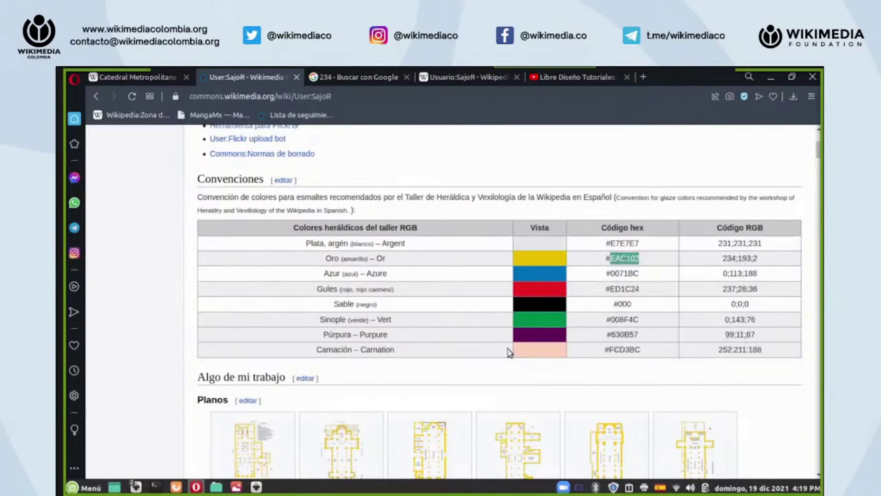
pyautogui.click(256, 487)
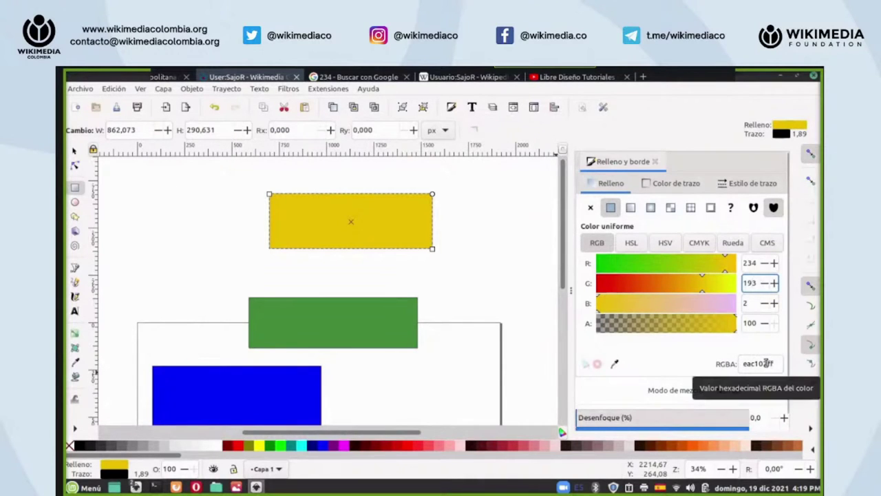
# - Paste EAC102 over the green rectangle's RGBA code 448d3c and adjust its alpha slider
pyautogui.moveTo(766, 365); pyautogui.dragTo(740, 363)
pyautogui.rightClick(742, 367)
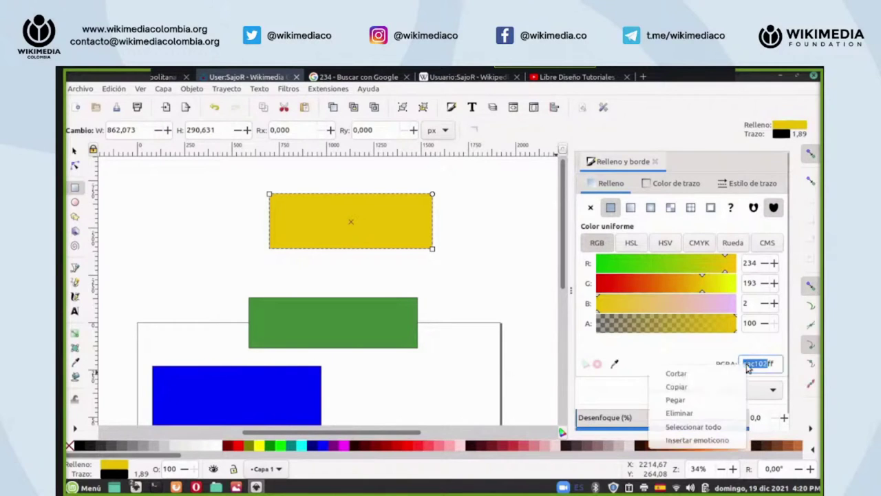
pyautogui.press('Escape')
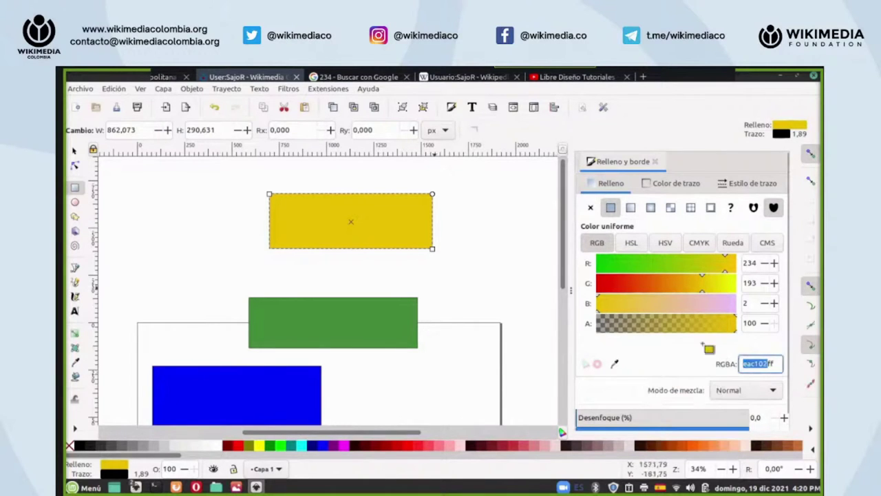
pyautogui.click(399, 318)
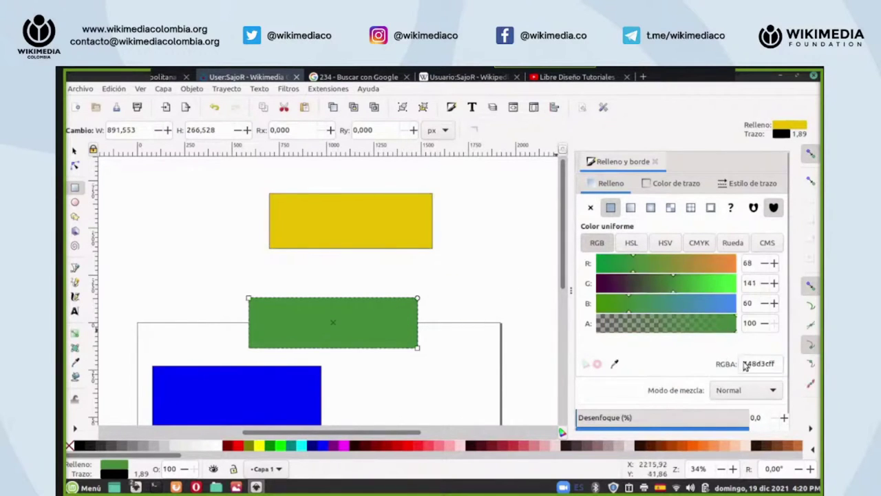
pyautogui.moveTo(744, 363); pyautogui.dragTo(768, 366)
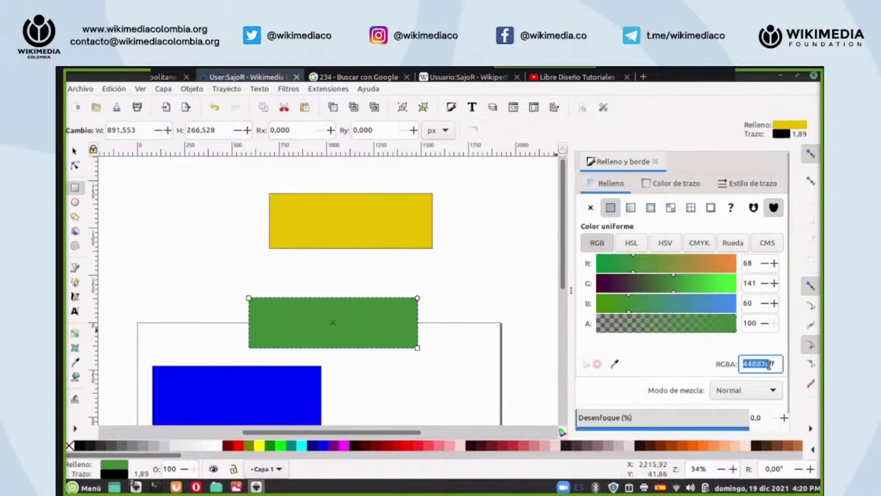
pyautogui.rightClick(765, 367)
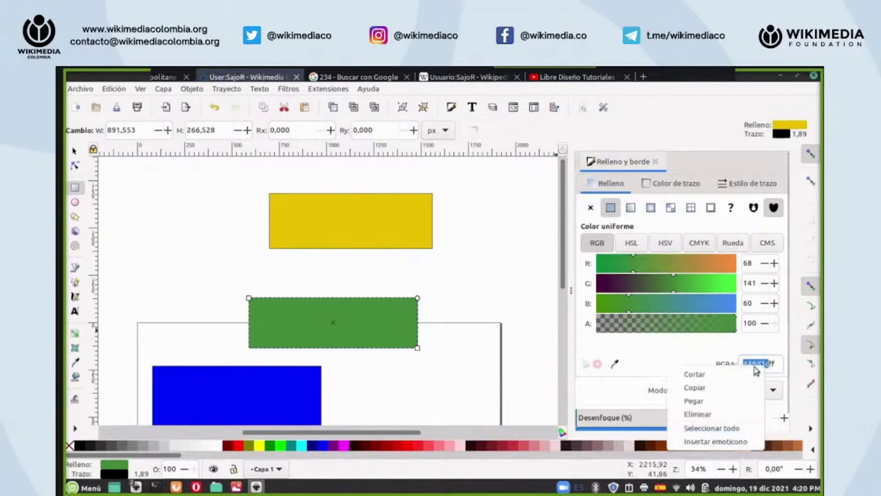
pyautogui.click(715, 402)
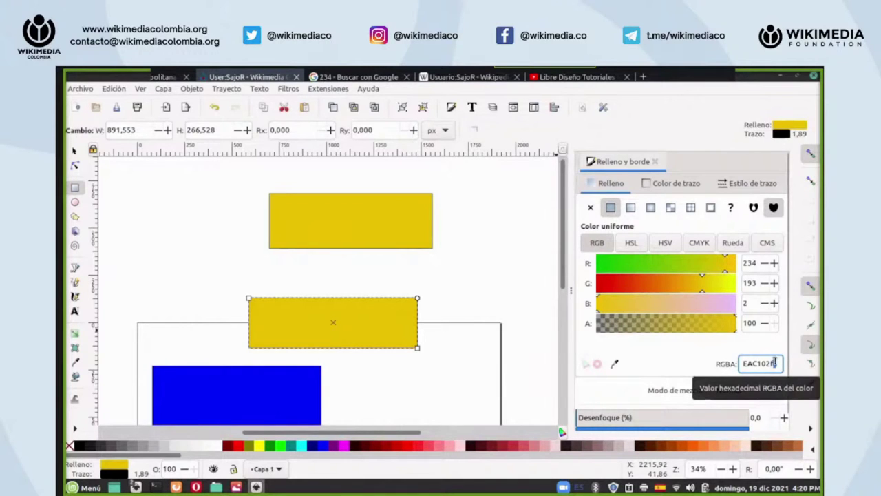
pyautogui.moveTo(723, 323)
pyautogui.mouseDown()
pyautogui.moveTo(596, 324)
pyautogui.moveTo(711, 314)
pyautogui.moveTo(735, 323)
pyautogui.mouseUp()
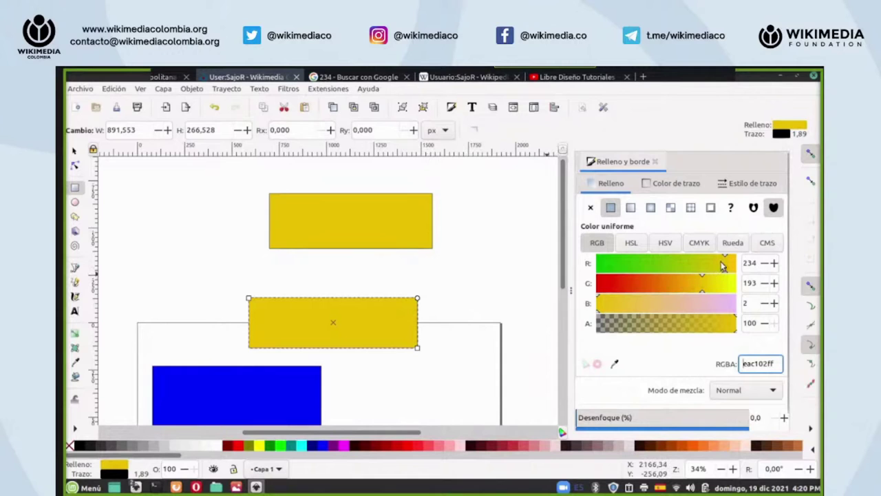
# - Lower the CMYK K value to turn the fill light tan, cea581ff (HSL 28, 44, 66)
pyautogui.click(699, 243)
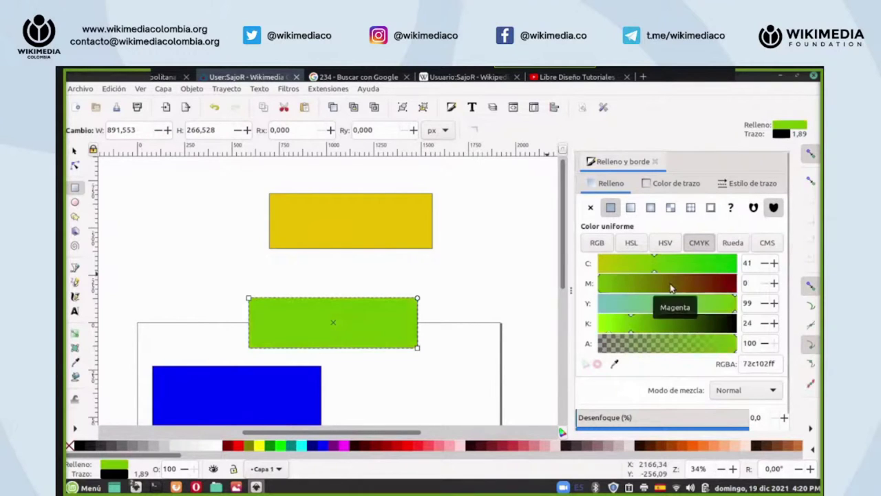
pyautogui.hotkey('ctrl', 'z')
pyautogui.hotkey('ctrl', 'z')
pyautogui.moveTo(696, 323); pyautogui.dragTo(624, 324)
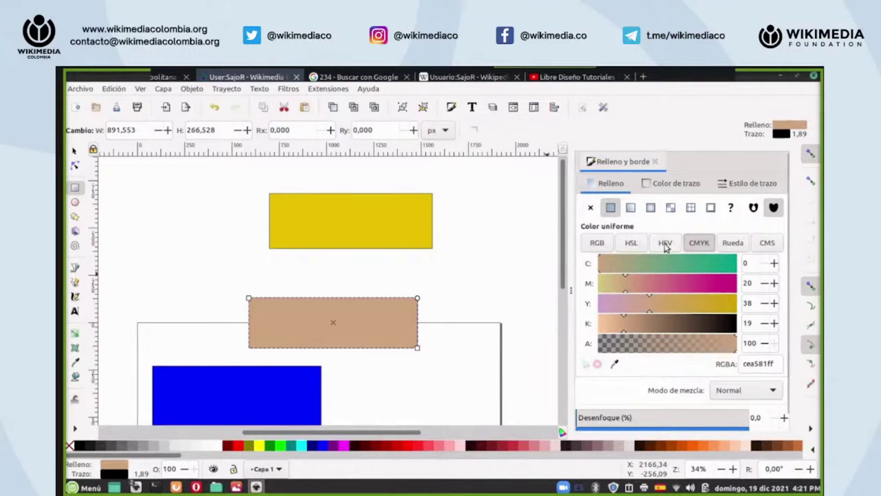
pyautogui.click(631, 243)
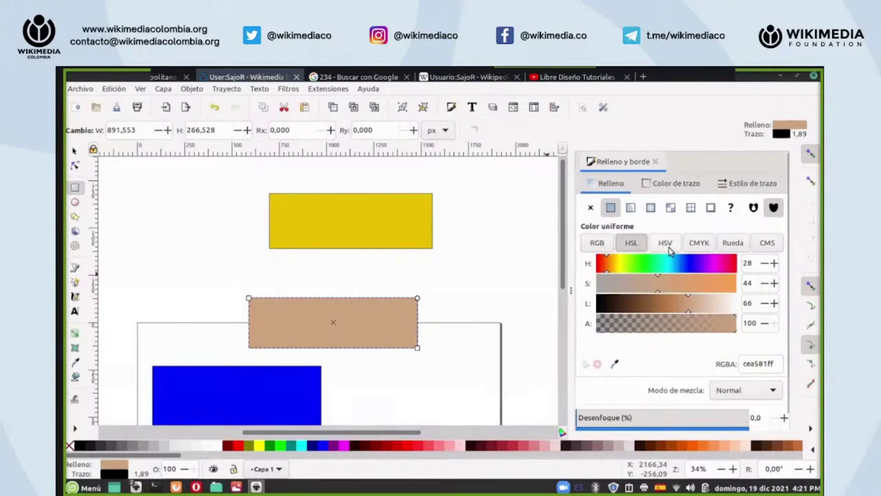
pyautogui.click(597, 244)
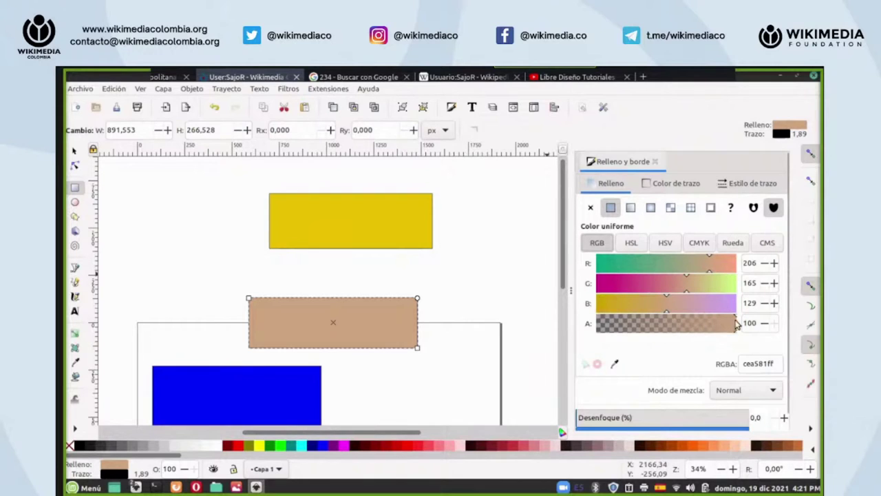
# - Set the middle rectangle's alpha to 0 and deselect it
pyautogui.moveTo(734, 326); pyautogui.dragTo(590, 324)
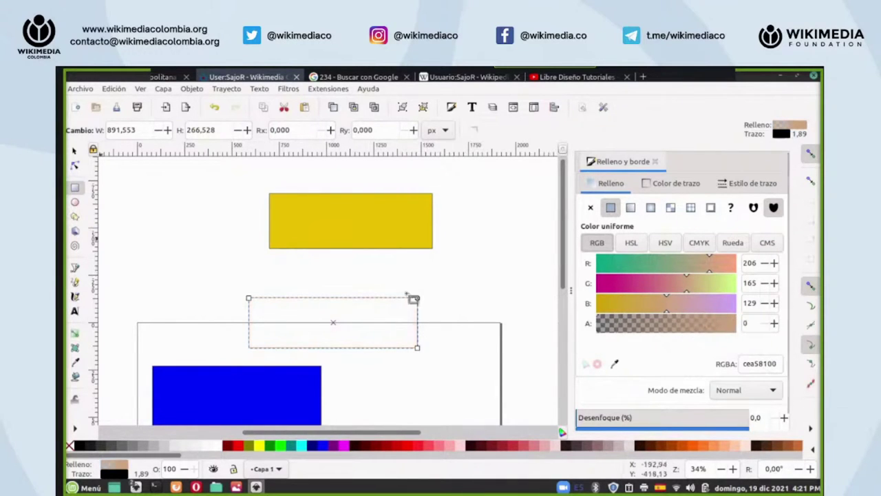
pyautogui.click(75, 150)
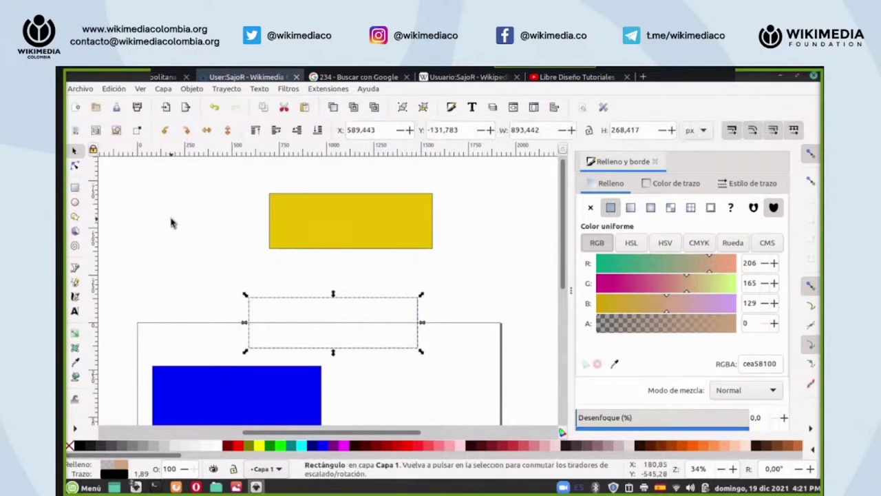
pyautogui.click(172, 236)
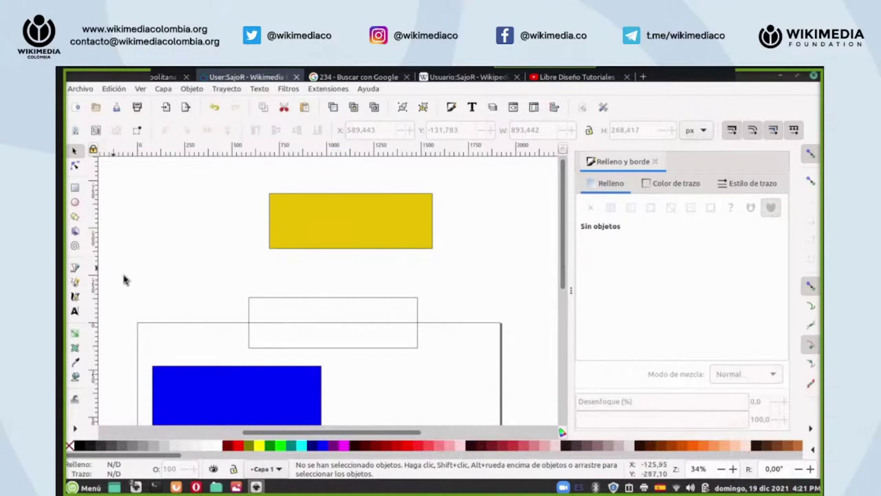
# - Draw a new rectangle at the page's upper left with tan fill at alpha 100
pyautogui.click(75, 188)
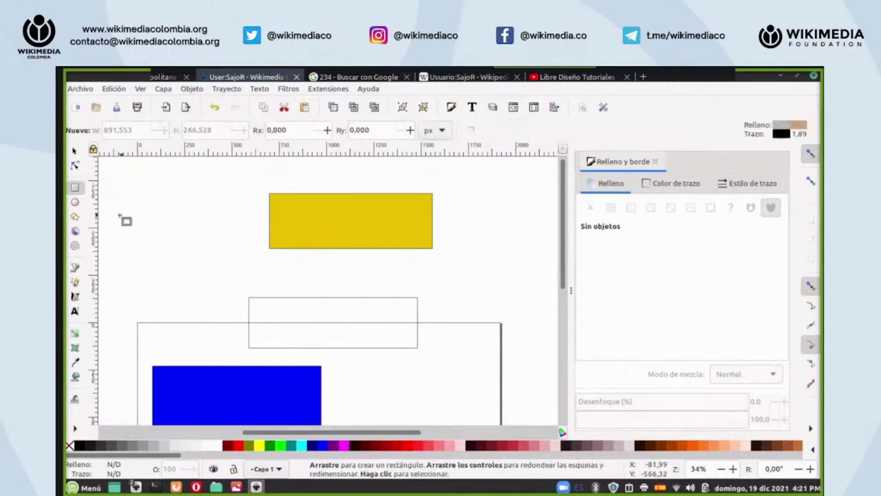
pyautogui.moveTo(125, 214); pyautogui.dragTo(201, 258)
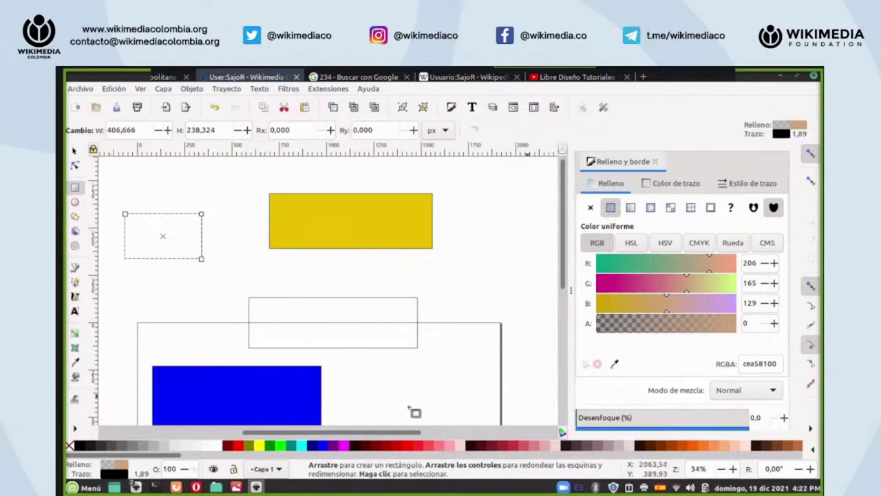
pyautogui.click(726, 328)
pyautogui.moveTo(726, 328); pyautogui.dragTo(740, 328)
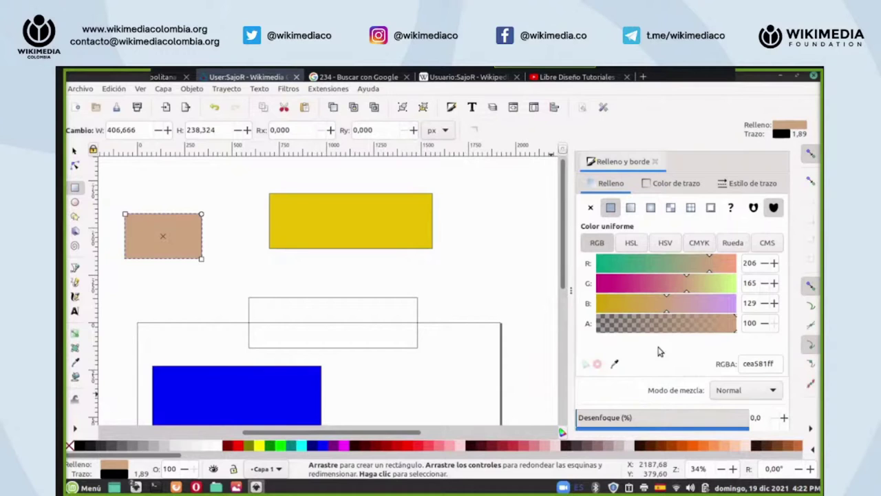
# - Keep the tan rectangle's fill flat and view its solid black stroke colour, RGBA 000000ff
pyautogui.scroll(3, 412, 304)
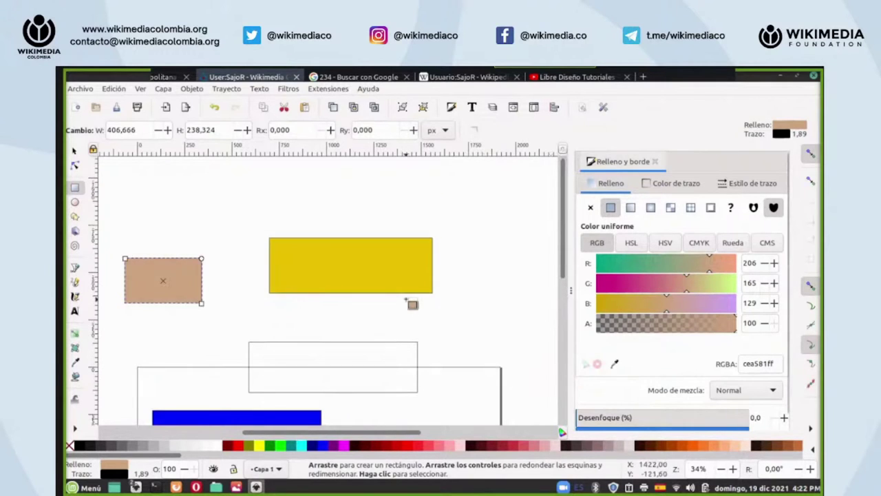
pyautogui.scroll(1, 412, 304)
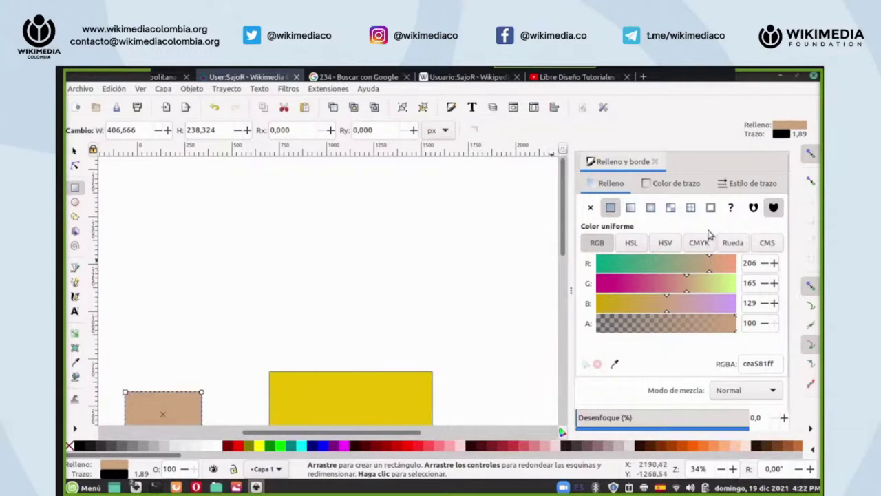
pyautogui.click(612, 207)
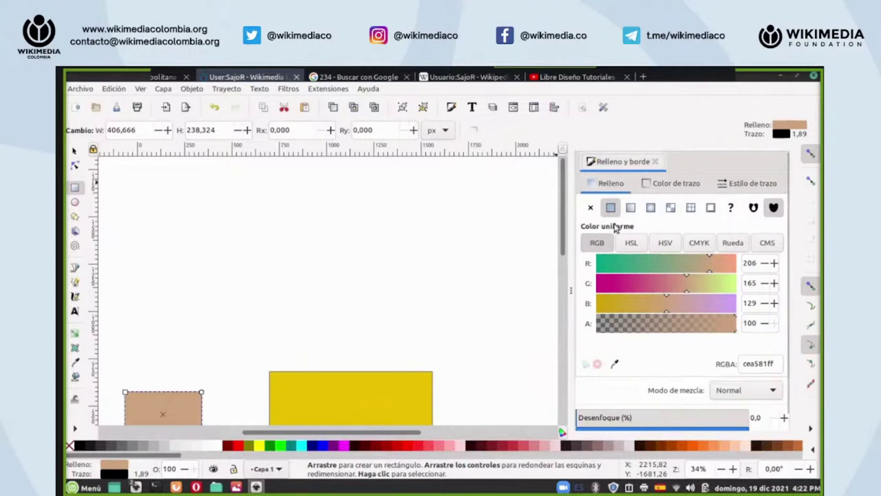
pyautogui.click(666, 186)
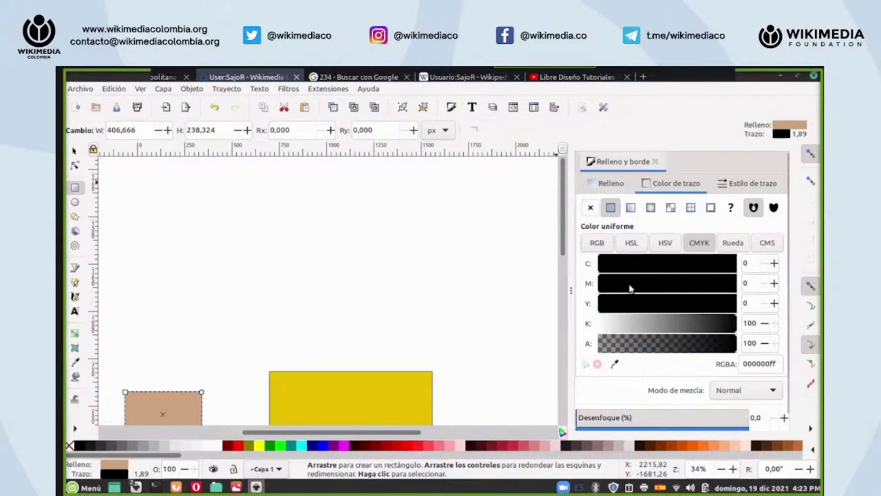
# - Raise the tan rectangle's stroke width to 13,490 px in Stroke style
pyautogui.click(742, 184)
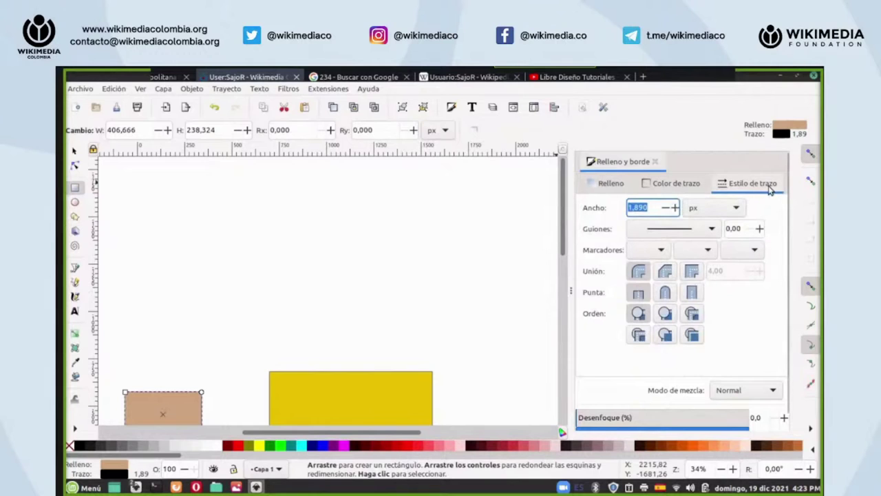
pyautogui.click(677, 208)
pyautogui.click(677, 208)
pyautogui.click(677, 208)
pyautogui.click(677, 208)
pyautogui.click(676, 208)
pyautogui.click(676, 208)
pyautogui.click(677, 208)
# - Check the dash pattern list and keep the outline a solid line
pyautogui.scroll(-5, 415, 278)
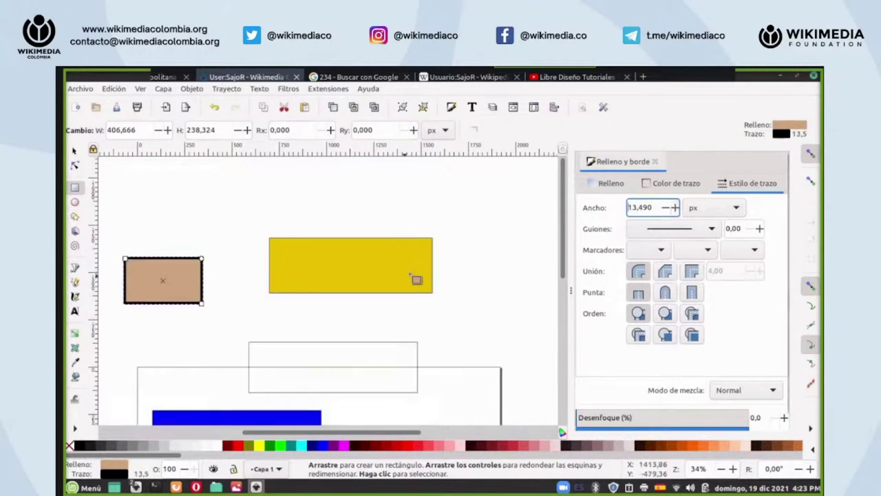
pyautogui.click(712, 230)
pyautogui.scroll(-5, 677, 356)
pyautogui.scroll(-3, 677, 357)
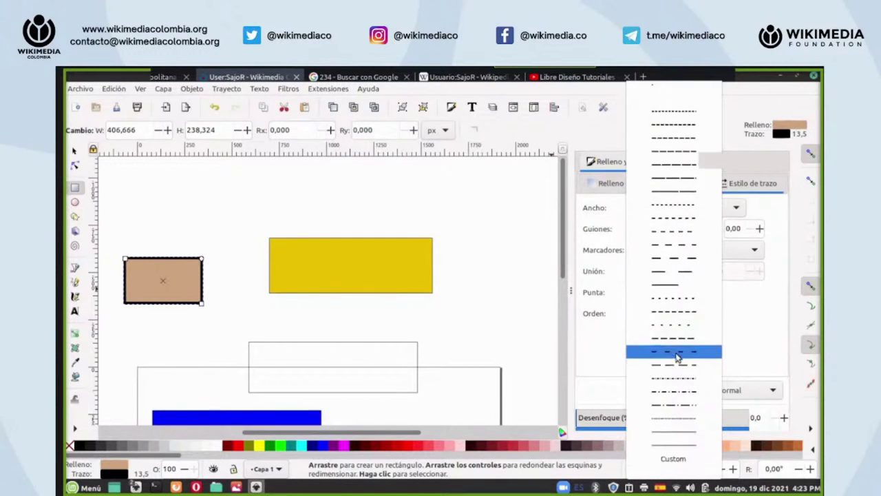
pyautogui.scroll(3, 677, 357)
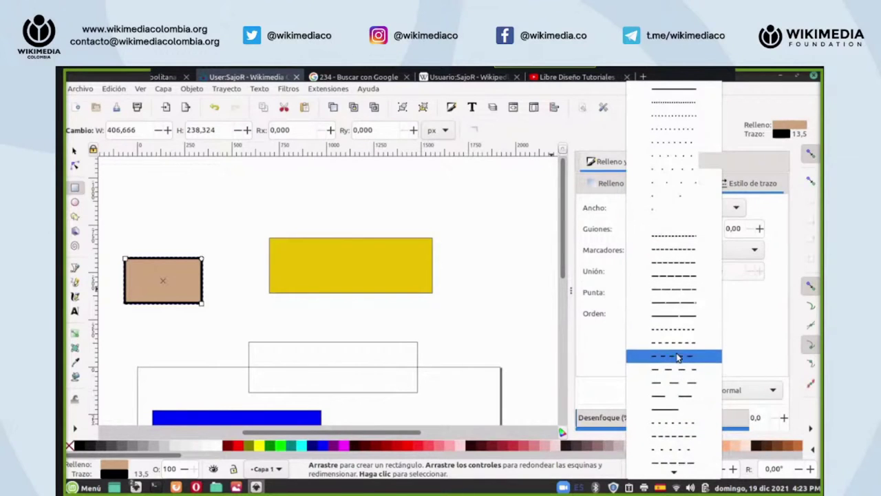
pyautogui.click(781, 213)
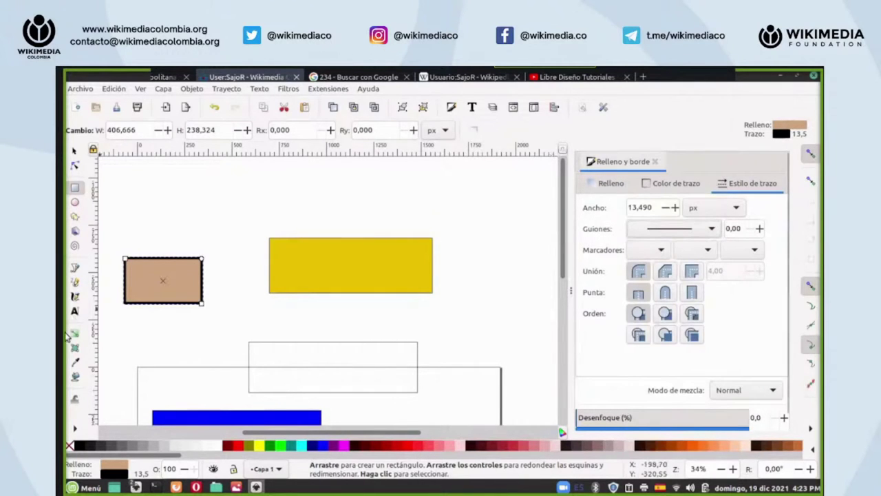
pyautogui.click(75, 281)
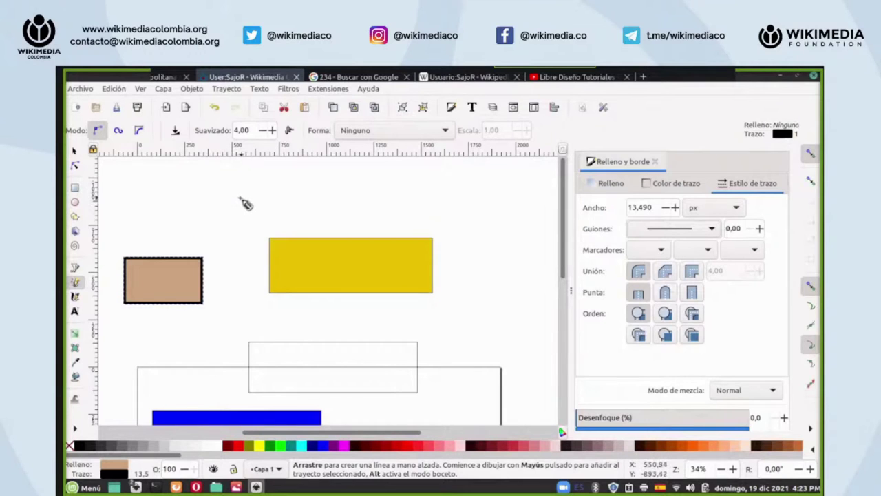
# - Draw a freehand horizontal line above the yellow rectangle and set its width to 10,8 px
pyautogui.press('Escape')
pyautogui.moveTo(243, 196)
pyautogui.mouseDown()
pyautogui.moveTo(294, 206)
pyautogui.moveTo(406, 189)
pyautogui.moveTo(425, 203)
pyautogui.moveTo(478, 203)
pyautogui.mouseUp()
pyautogui.click(677, 209)
pyautogui.click(675, 208)
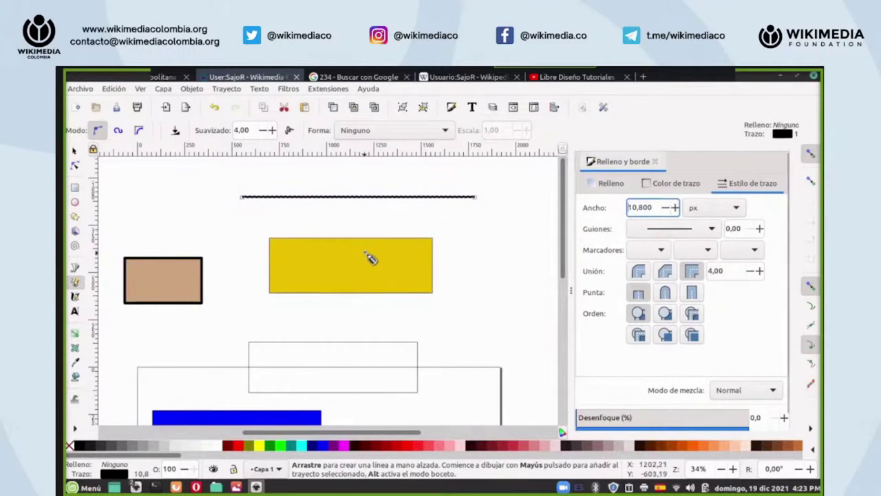
# - Draw a vertical line at the left, keeping a solid undashed stroke
pyautogui.scroll(2, 372, 257)
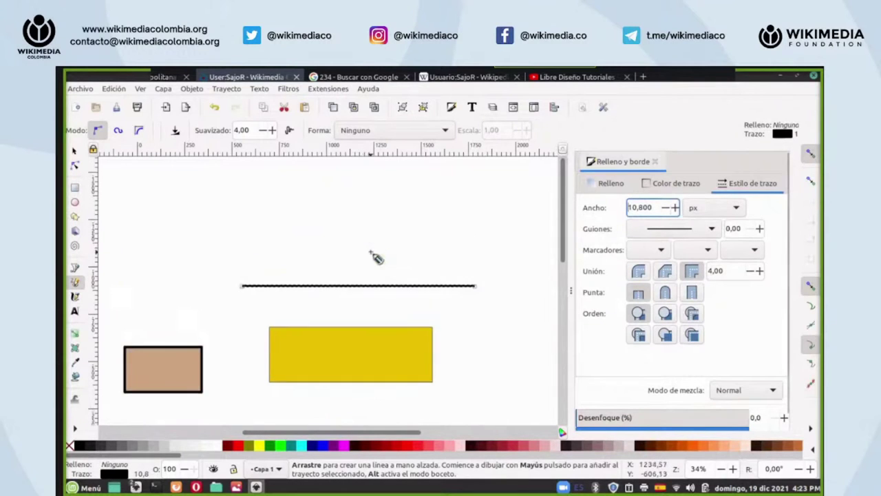
pyautogui.keyDown('ctrl'); pyautogui.click(199, 205); pyautogui.keyUp('ctrl')
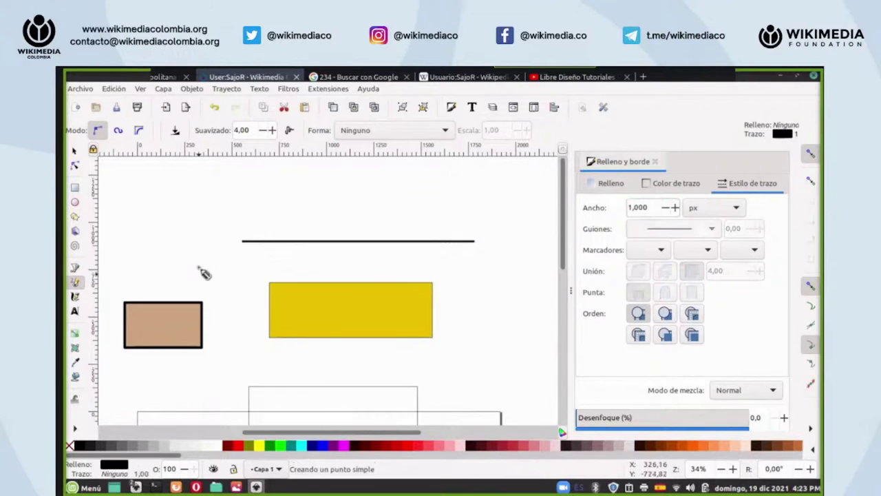
pyautogui.moveTo(209, 179); pyautogui.dragTo(209, 272)
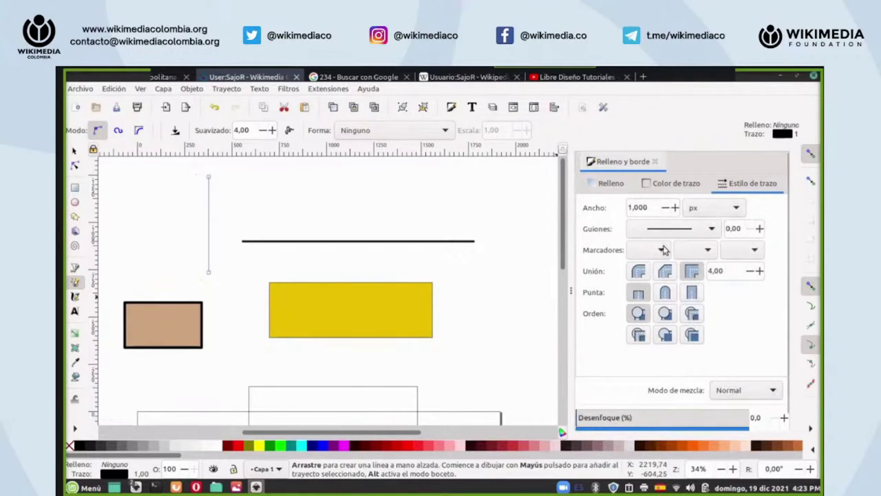
pyautogui.click(711, 230)
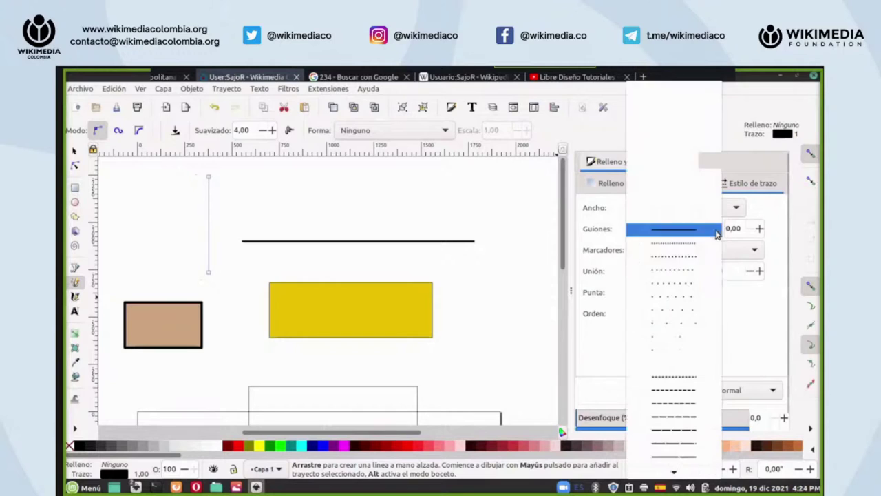
pyautogui.click(778, 210)
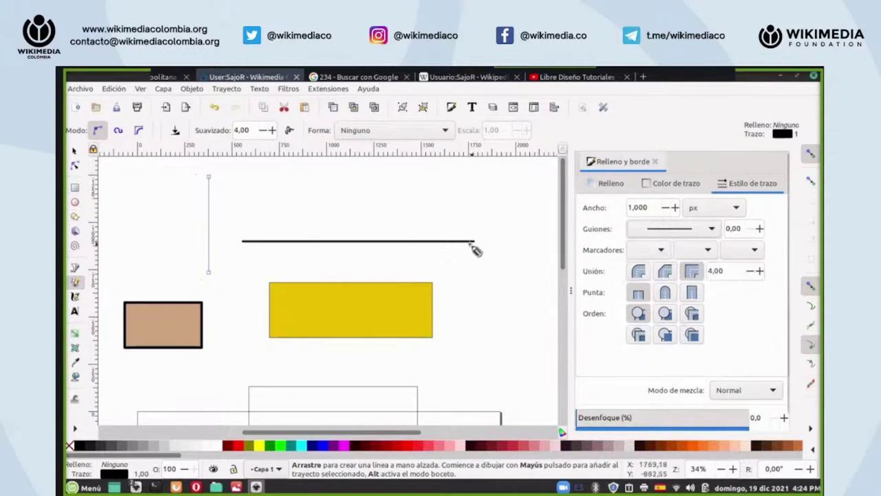
pyautogui.click(74, 150)
# - Give the horizontal line a triple-chevron start marker and a round dot end marker
pyautogui.click(374, 241)
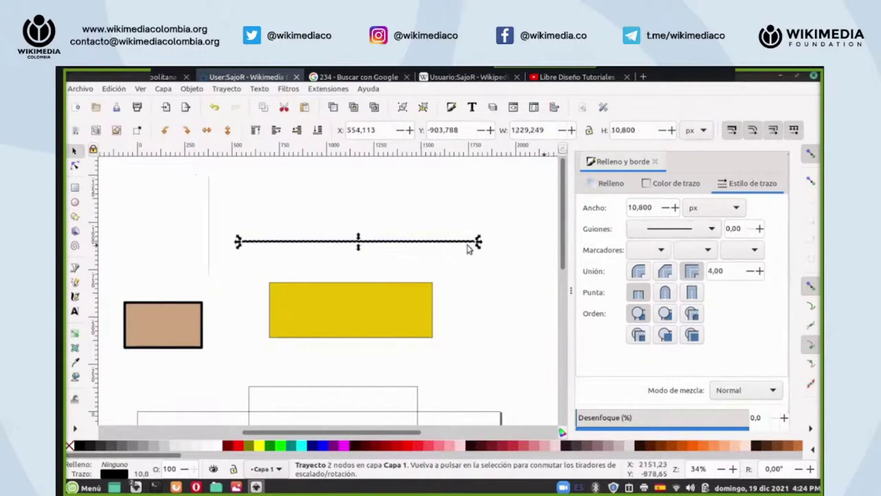
pyautogui.click(661, 252)
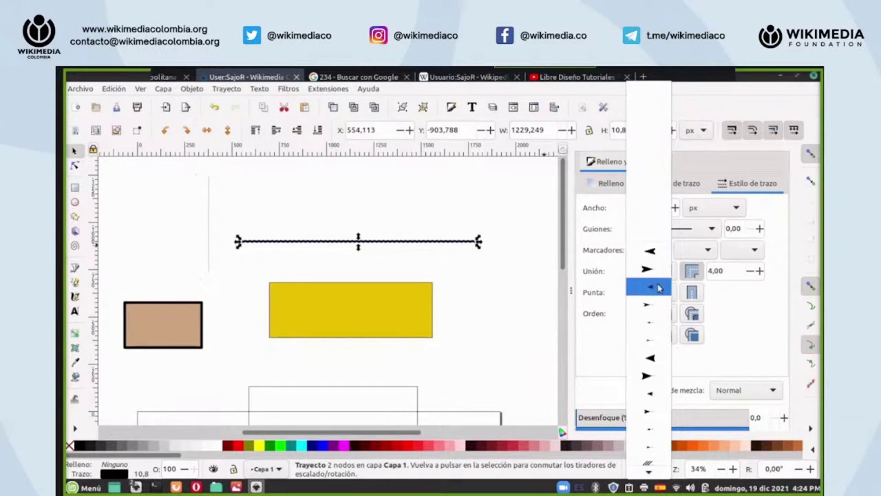
pyautogui.scroll(-3, 656, 314)
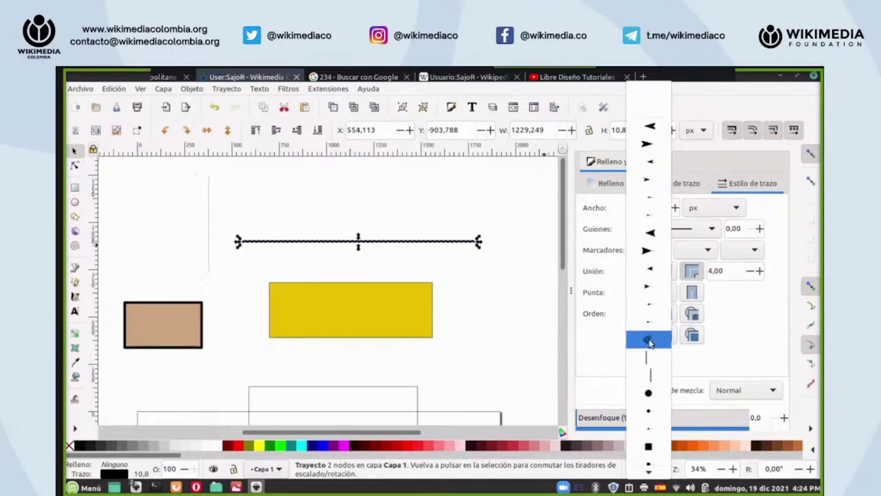
pyautogui.click(649, 339)
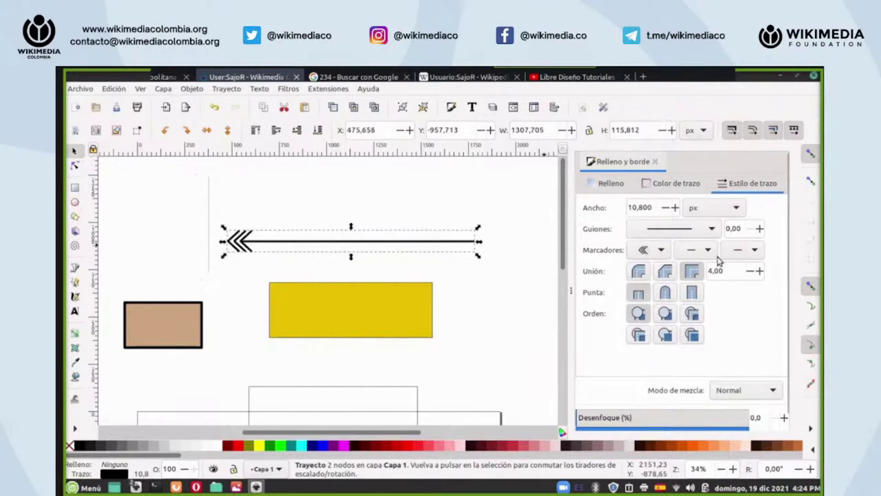
pyautogui.click(756, 252)
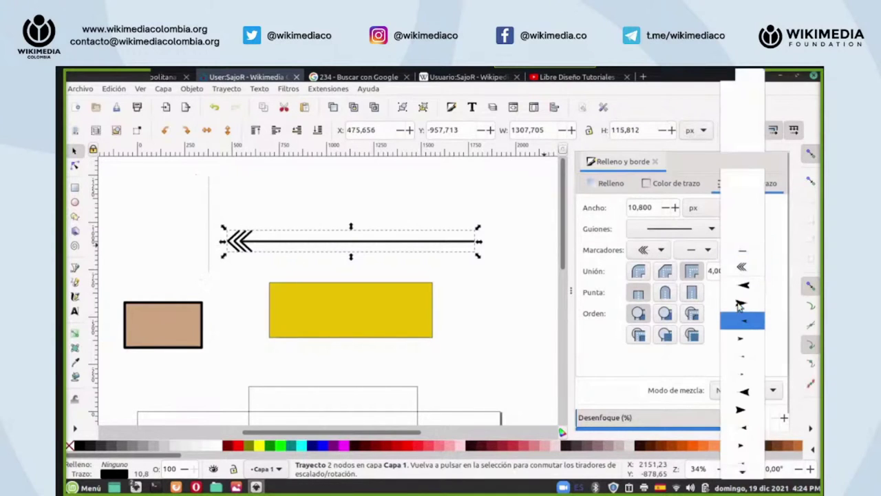
pyautogui.scroll(-3, 742, 320)
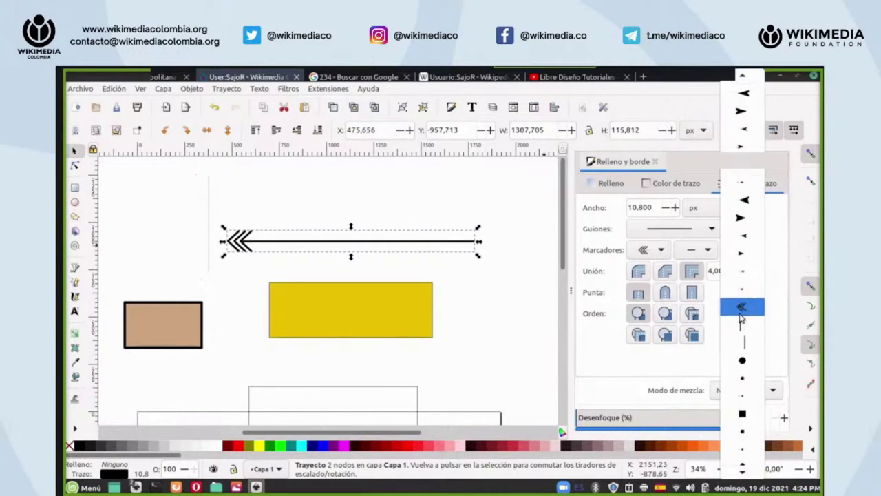
pyautogui.scroll(-2, 743, 310)
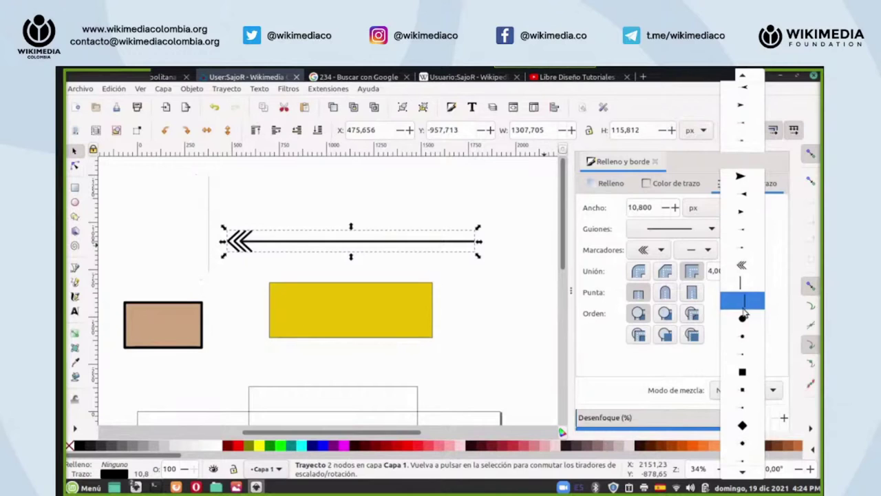
pyautogui.click(743, 317)
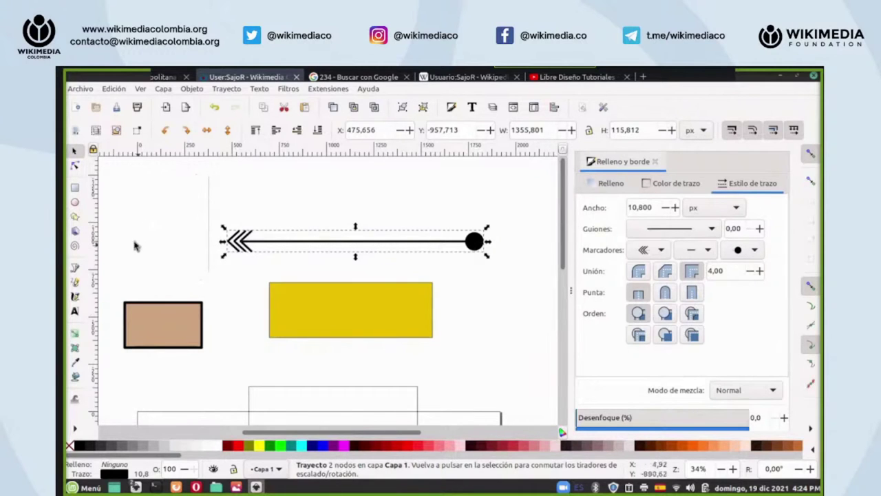
# - Set the line's middle marker to a left-pointing arrowhead
pyautogui.click(709, 251)
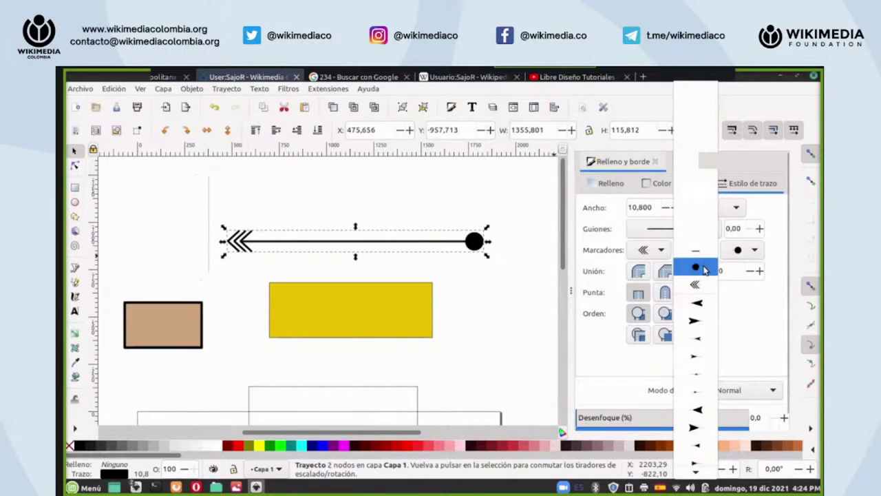
pyautogui.scroll(-1, 701, 296)
pyautogui.scroll(-4, 700, 296)
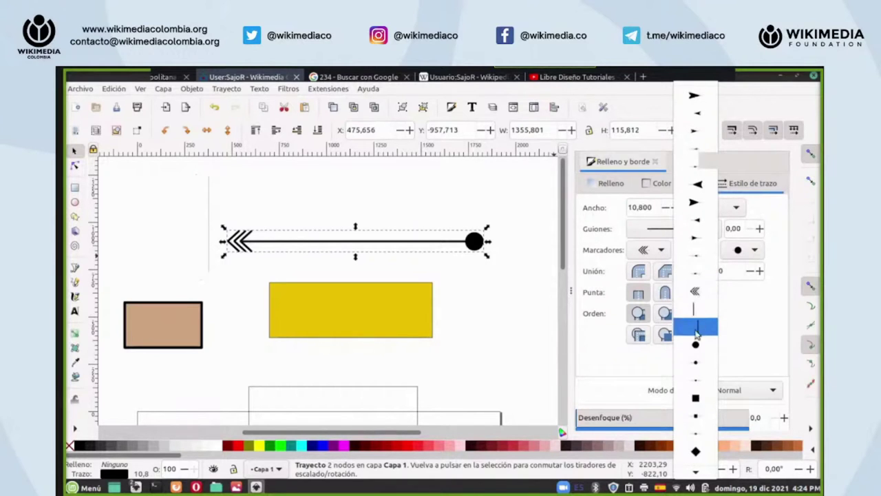
pyautogui.click(698, 255)
pyautogui.click(707, 251)
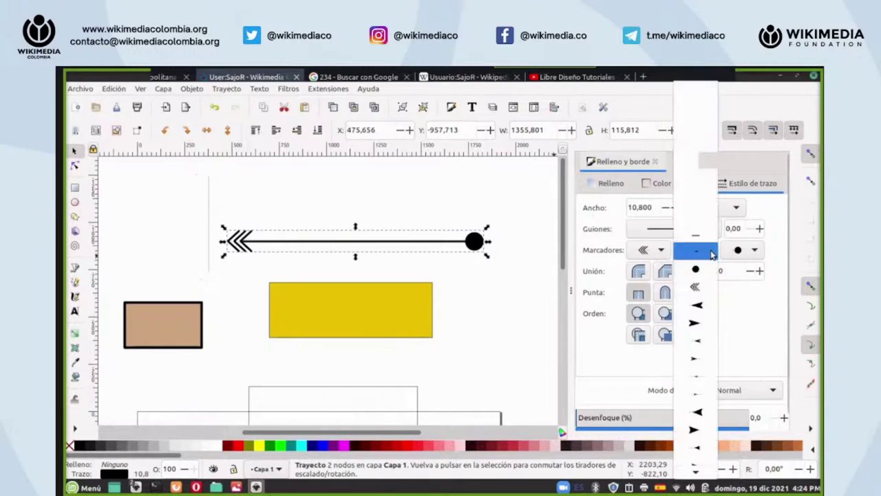
pyautogui.click(697, 413)
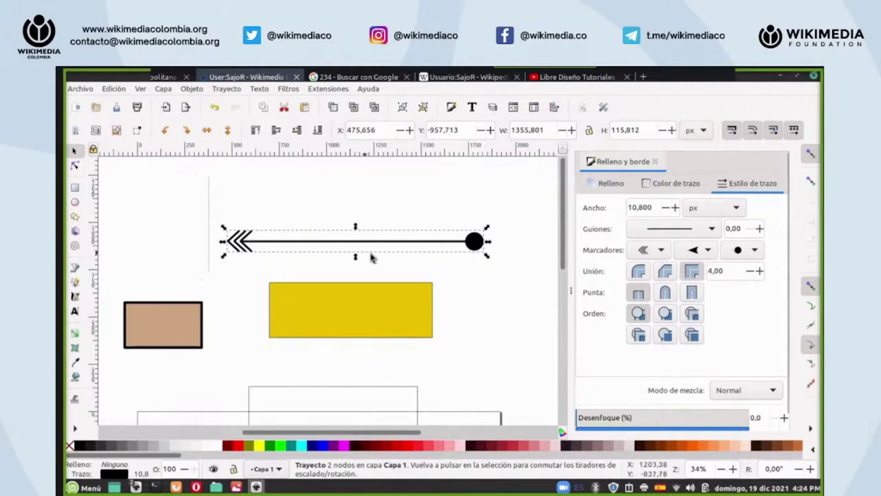
pyautogui.click(74, 166)
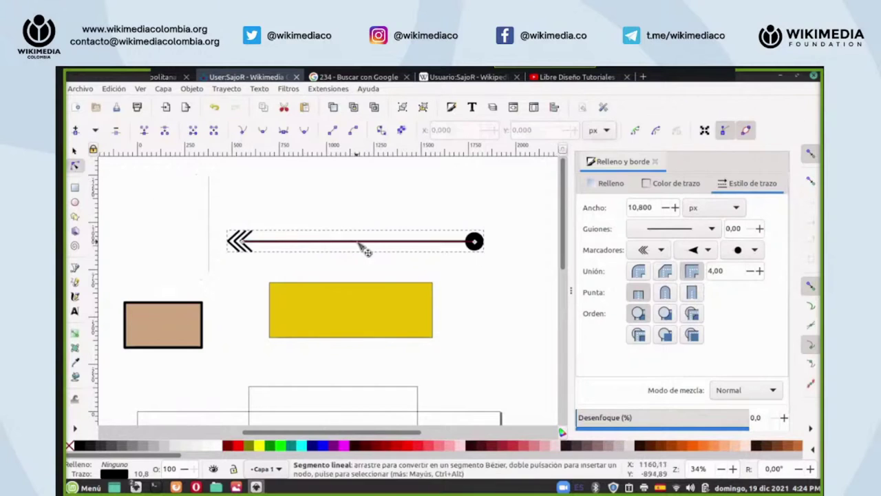
# - Reselect the line and undo twice, leaving only the triple-chevron start marker
pyautogui.click(328, 201)
pyautogui.click(328, 201)
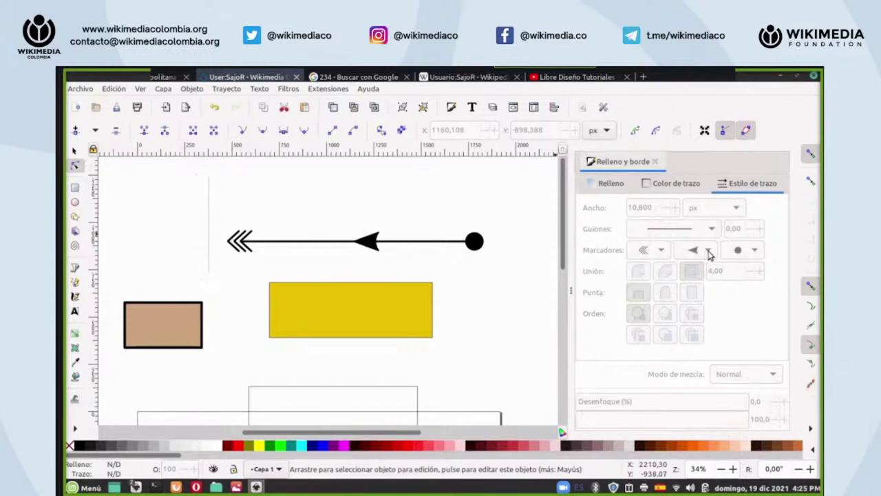
pyautogui.press('Tab')
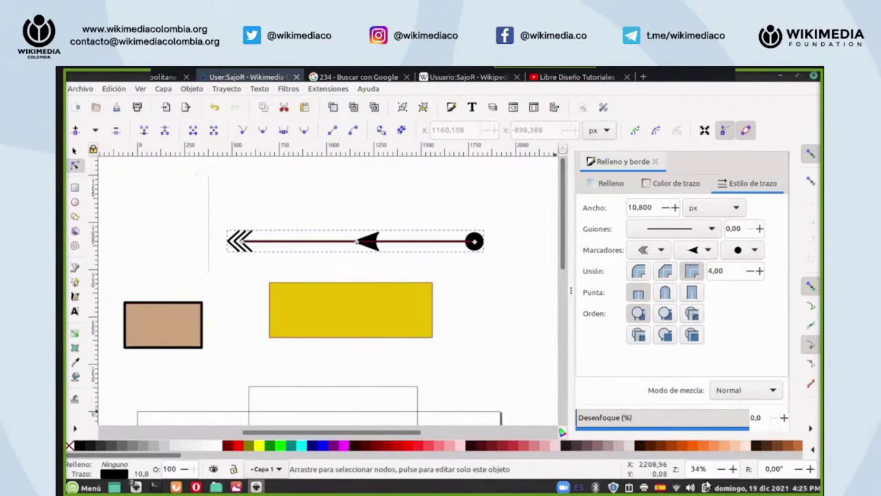
pyautogui.scroll(2, 709, 468)
pyautogui.click(215, 108)
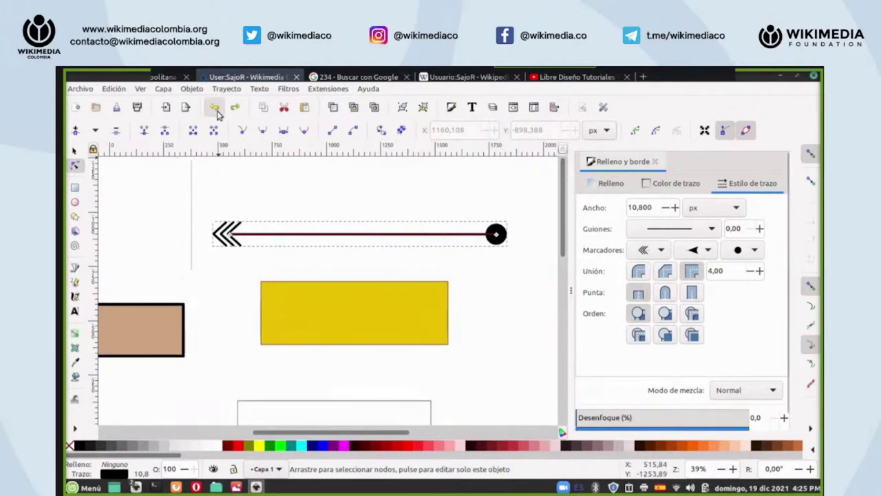
pyautogui.click(215, 108)
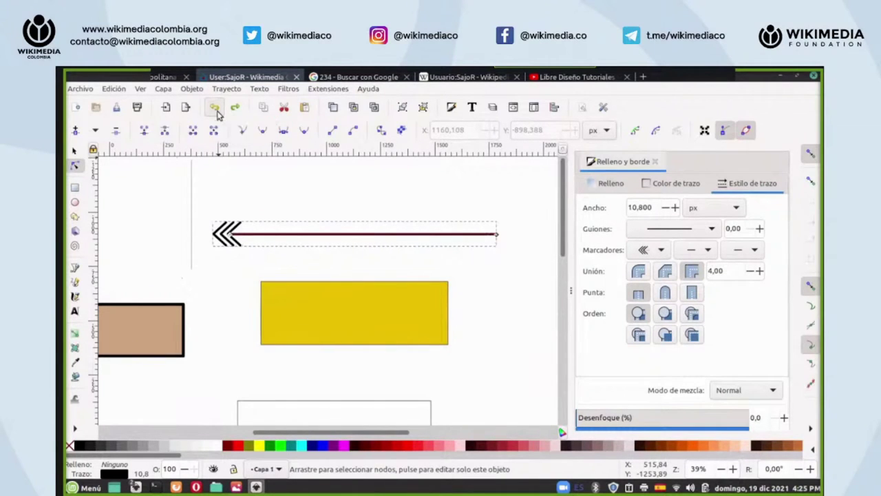
# - Remove the chevron marker, then add a node and drag it up to kink the line
pyautogui.click(214, 109)
pyautogui.doubleClick(346, 235)
pyautogui.moveTo(347, 235); pyautogui.dragTo(414, 184)
pyautogui.moveTo(501, 236); pyautogui.dragTo(343, 248)
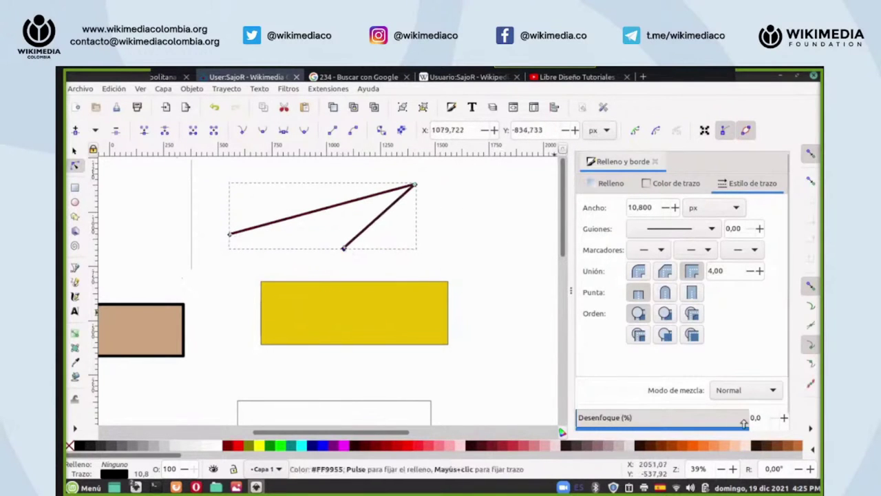
pyautogui.keyDown('ctrl'); pyautogui.scroll(2, 442, 248); pyautogui.keyUp('ctrl')
pyautogui.scroll(3, 442, 244)
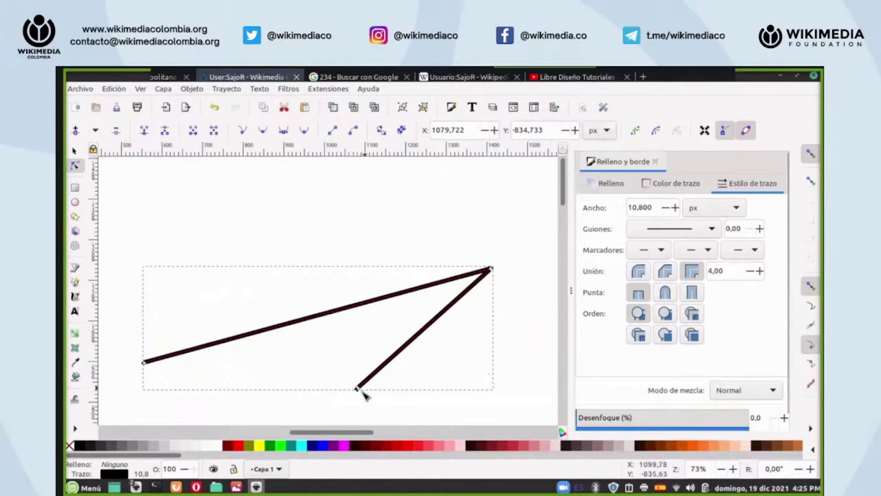
pyautogui.hscroll(3, 379, 432)
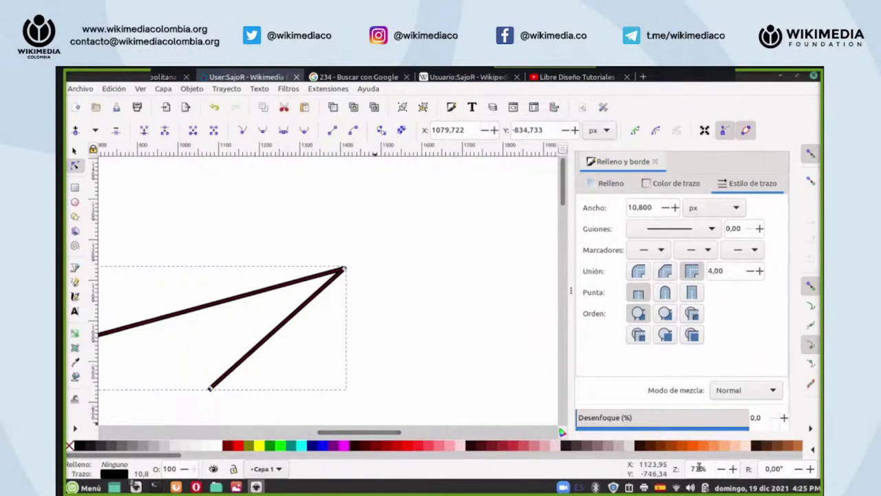
pyautogui.scroll(5, 699, 468)
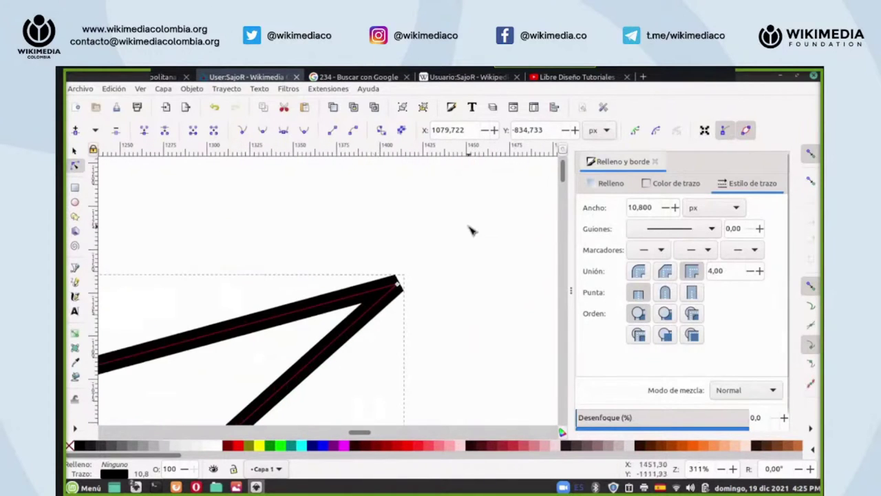
pyautogui.scroll(-2, 471, 230)
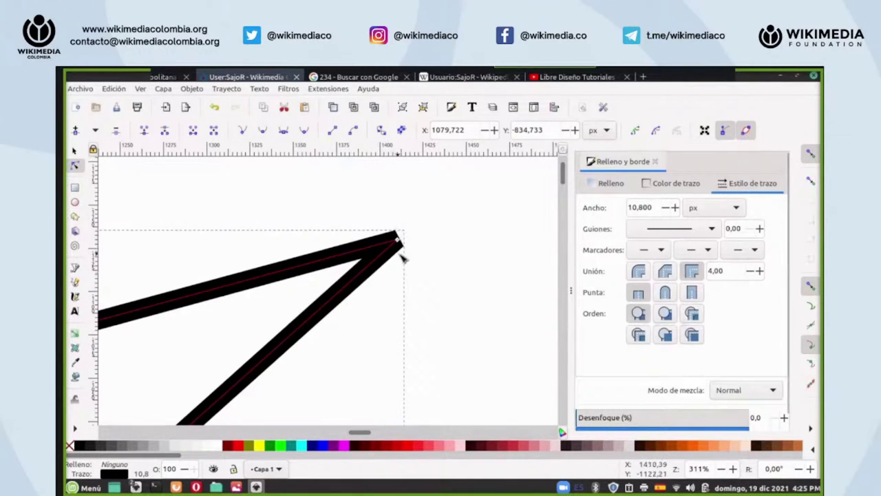
# - Try round and bevel corner joins, settle on a mitered corner, and bend the lower stroke
pyautogui.click(638, 273)
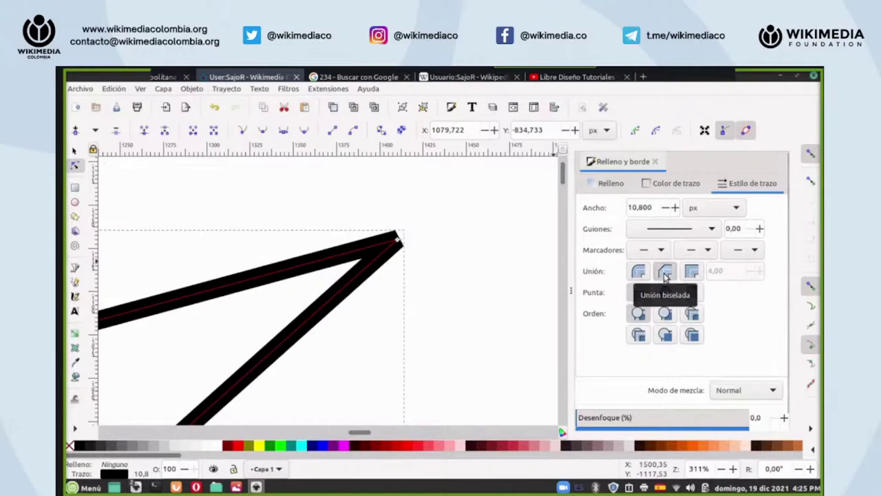
pyautogui.click(665, 274)
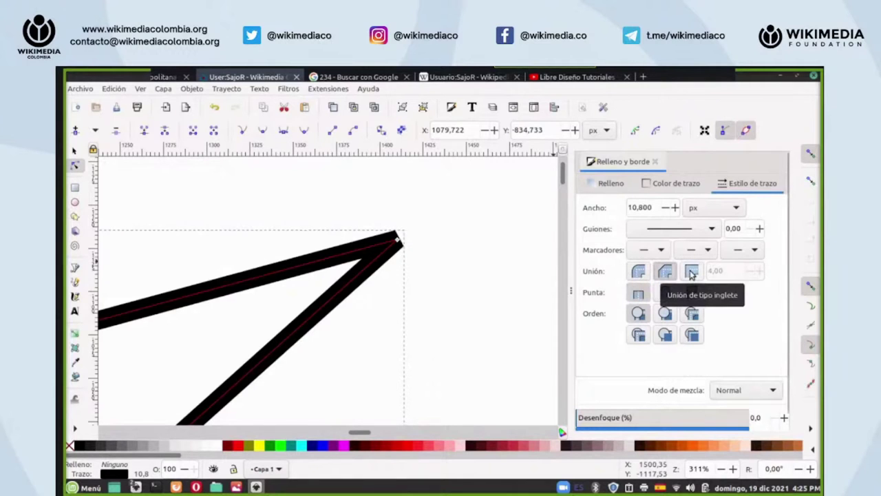
pyautogui.click(692, 272)
pyautogui.scroll(-3, 482, 272)
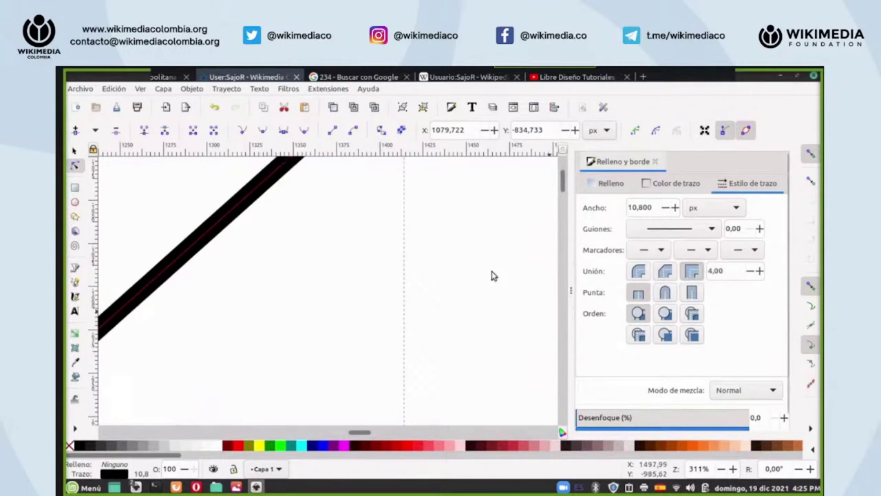
pyautogui.scroll(-3, 726, 461)
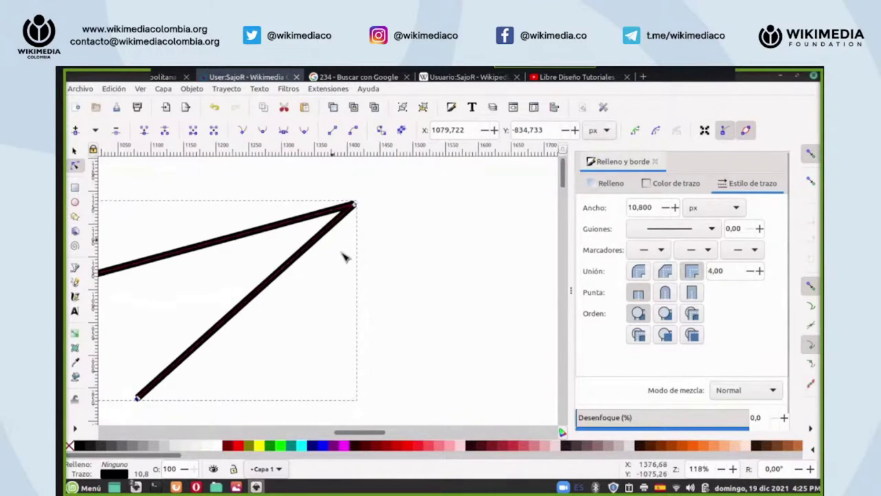
pyautogui.moveTo(324, 232); pyautogui.dragTo(328, 261)
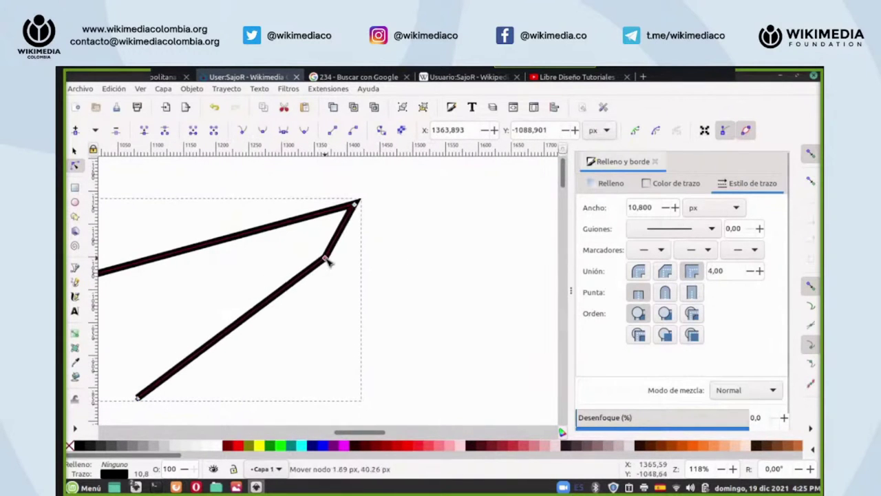
pyautogui.scroll(2, 368, 239)
pyautogui.scroll(1, 690, 466)
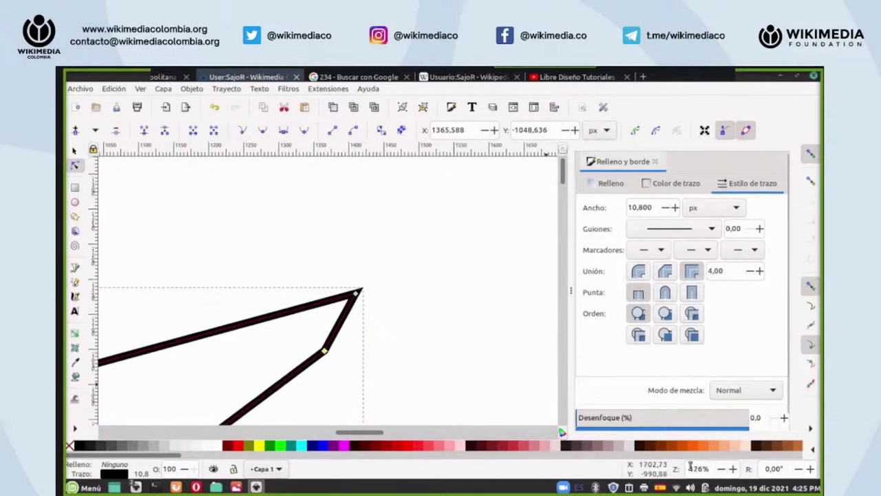
pyautogui.scroll(5, 690, 466)
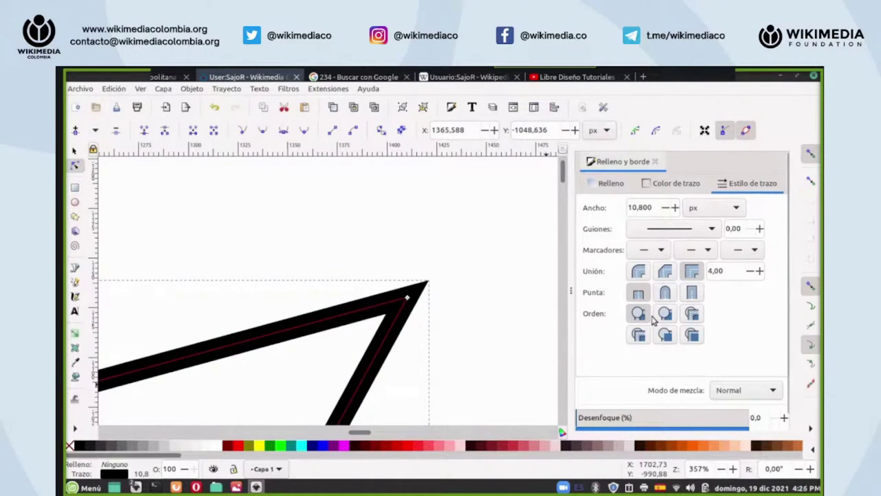
pyautogui.scroll(-10, 468, 321)
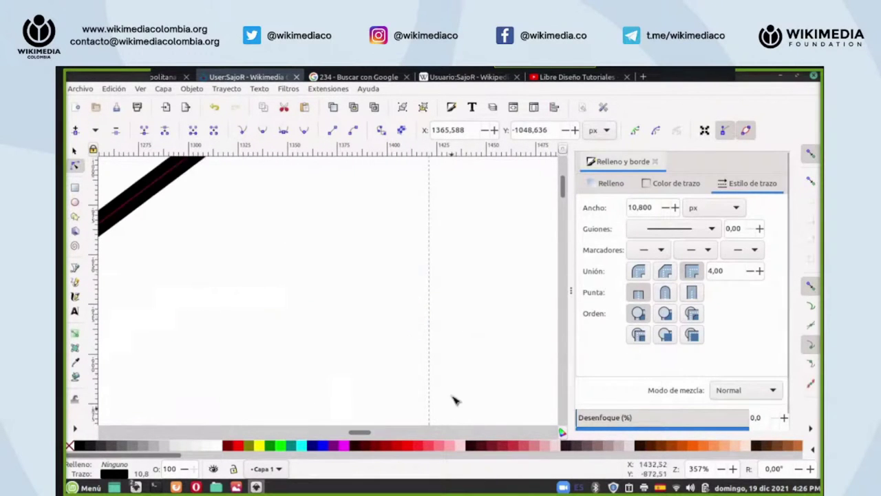
pyautogui.hscroll(-10, 378, 341)
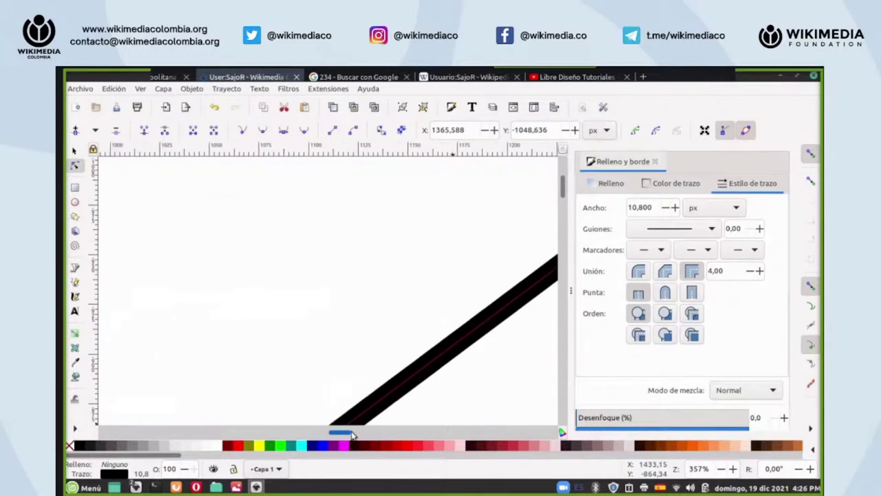
pyautogui.scroll(-2, 330, 283)
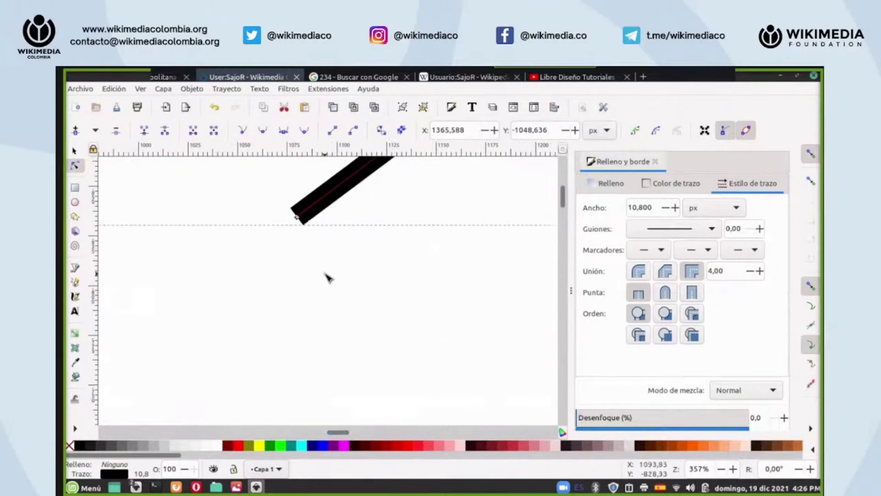
# - Draw a second line from the thick stroke's end to the lower right, about 11 px wide
pyautogui.click(75, 283)
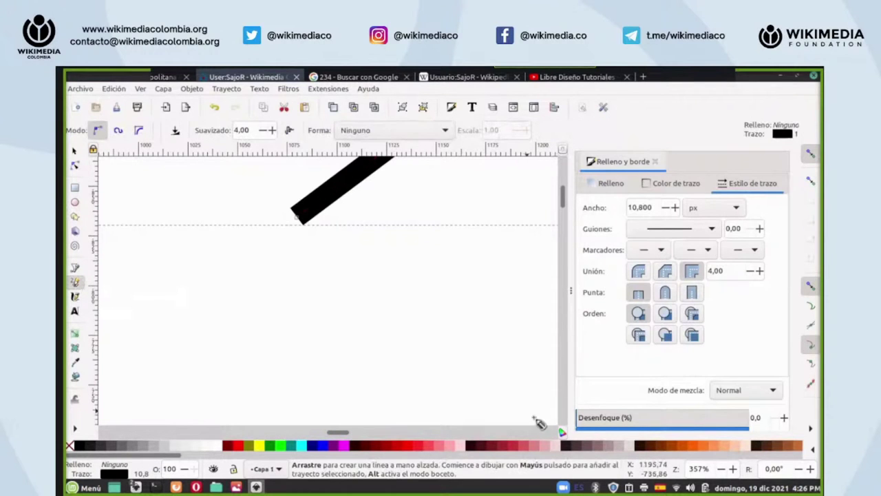
pyautogui.moveTo(430, 335); pyautogui.dragTo(504, 389)
pyautogui.click(301, 221)
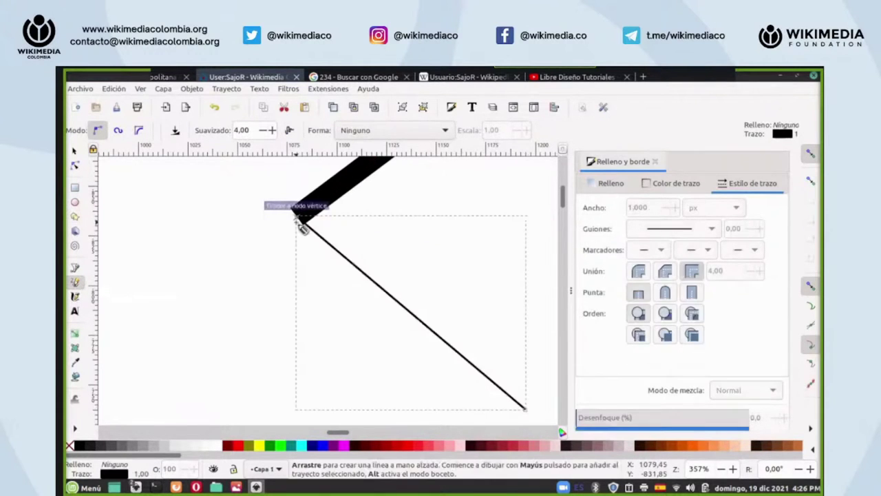
pyautogui.click(675, 208)
pyautogui.click(675, 207)
pyautogui.moveTo(675, 207); pyautogui.dragTo(666, 207)
pyautogui.click(666, 207)
pyautogui.click(665, 208)
pyautogui.click(666, 208)
pyautogui.click(666, 207)
pyautogui.click(665, 207)
pyautogui.click(666, 207)
pyautogui.click(666, 207)
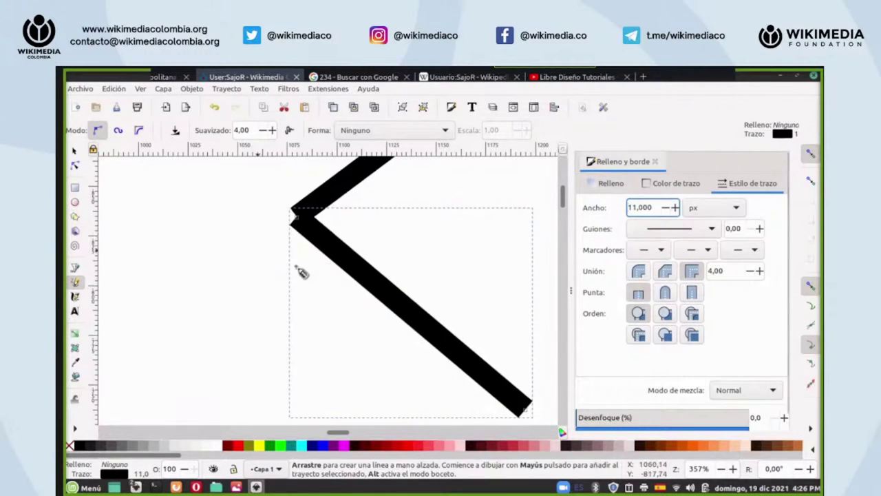
pyautogui.click(75, 167)
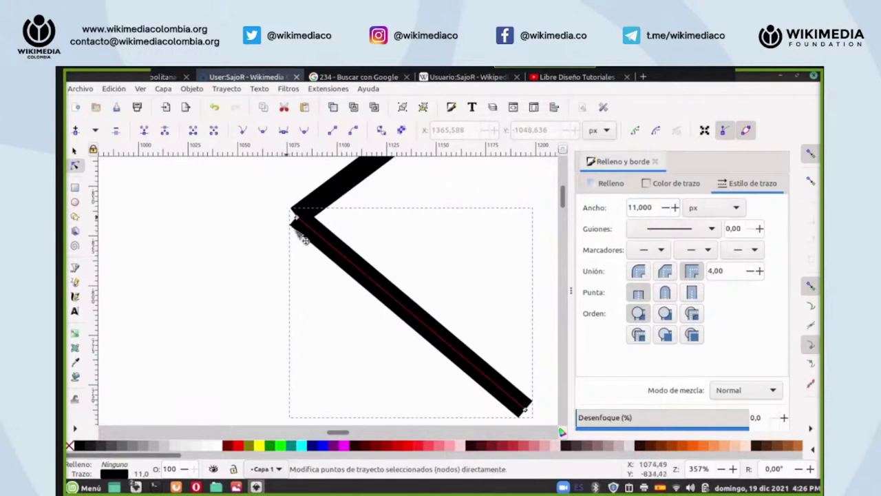
# - Set the thick black path's cap to Round cap, after briefly trying Square cap
pyautogui.click(666, 294)
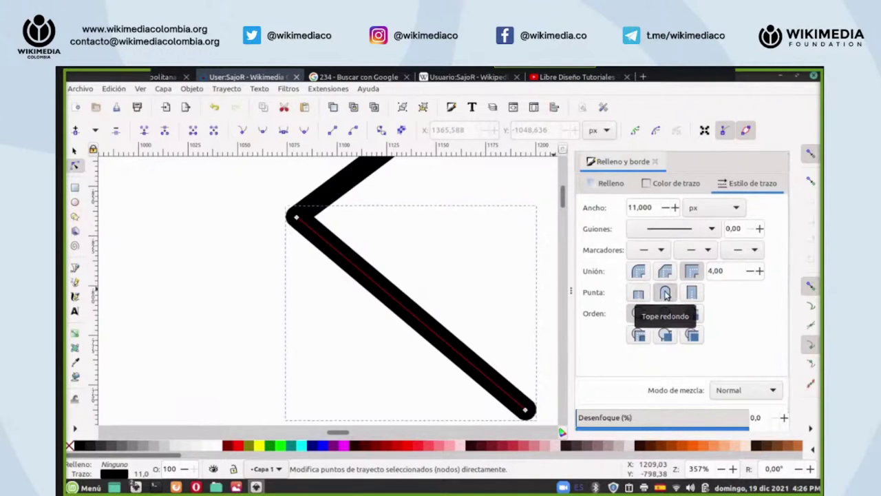
pyautogui.click(693, 294)
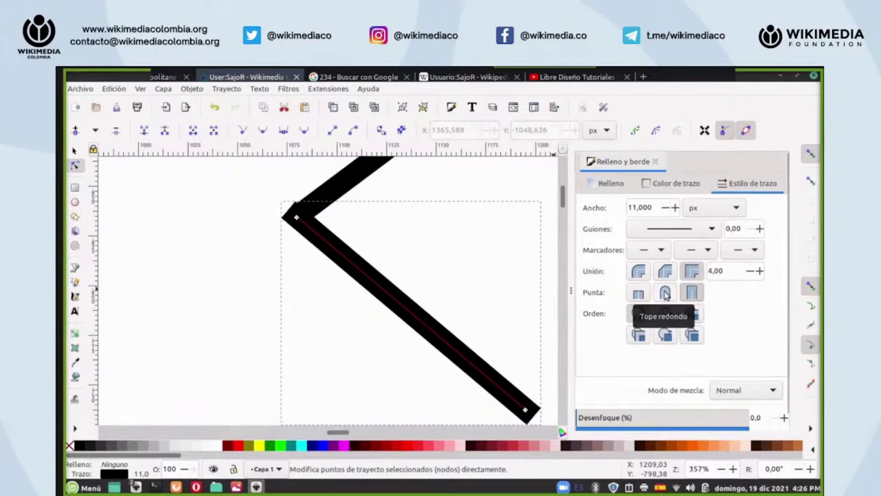
pyautogui.click(666, 294)
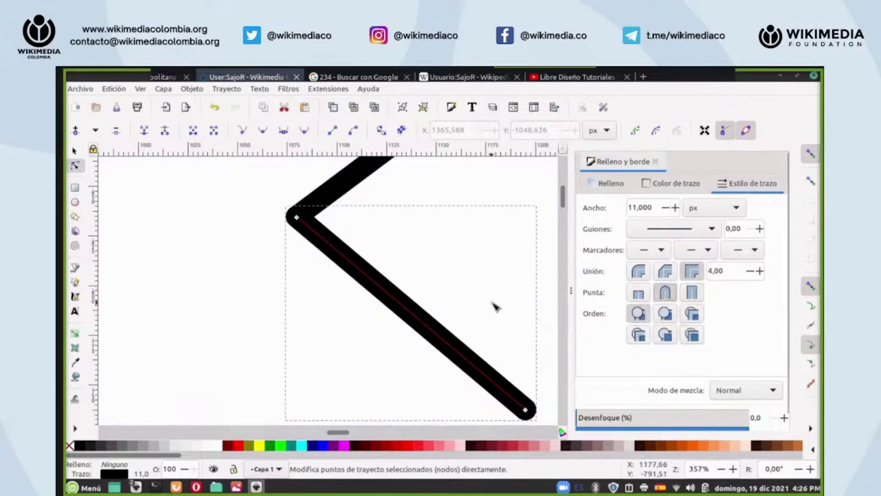
pyautogui.scroll(-3, 494, 307)
pyautogui.scroll(6, 494, 307)
pyautogui.scroll(-8, 496, 305)
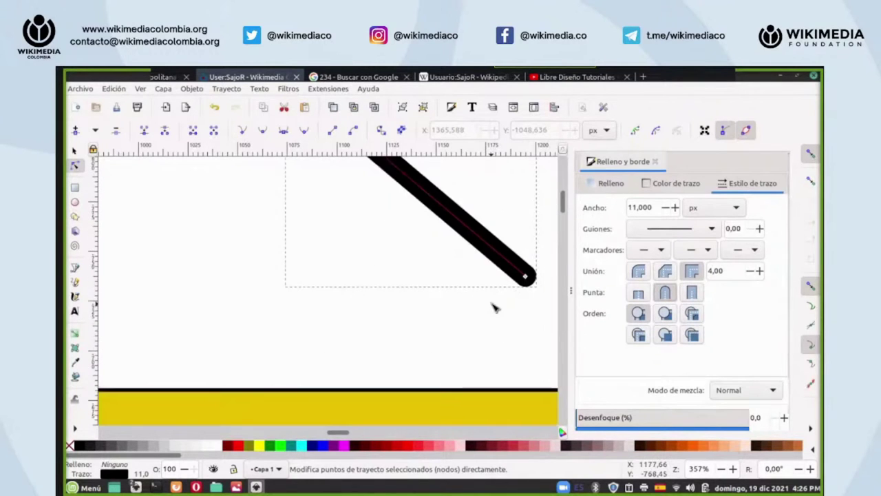
pyautogui.scroll(-6, 699, 469)
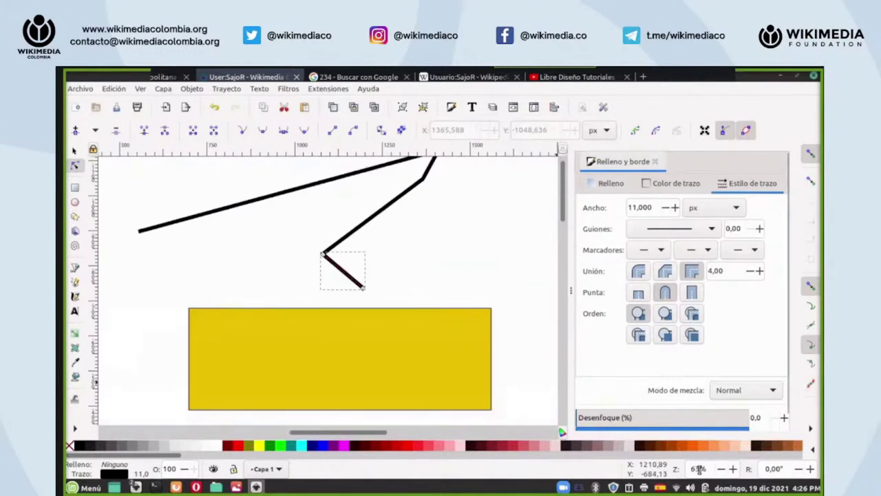
# - Select the tan rectangle and drag its bottom-right corner to widen it rightward
pyautogui.click(468, 347)
pyautogui.scroll(-4, 431, 393)
pyautogui.moveTo(377, 432); pyautogui.dragTo(310, 432)
pyautogui.click(348, 240)
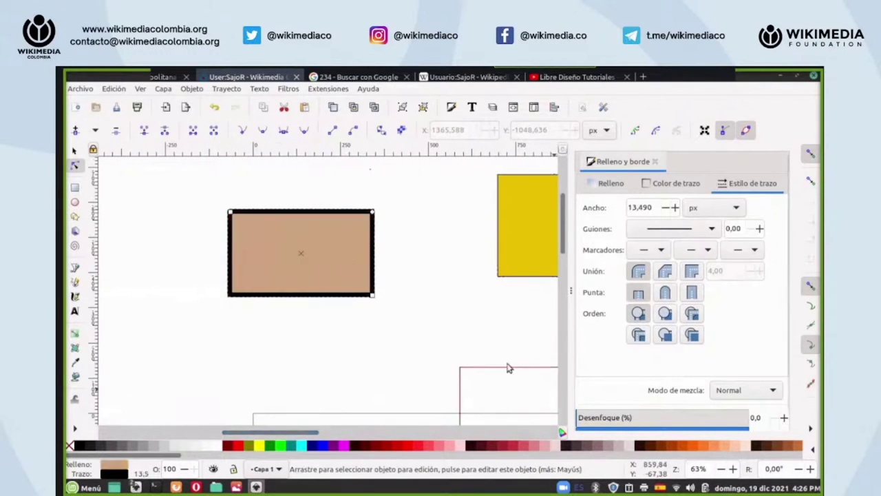
pyautogui.scroll(4, 697, 469)
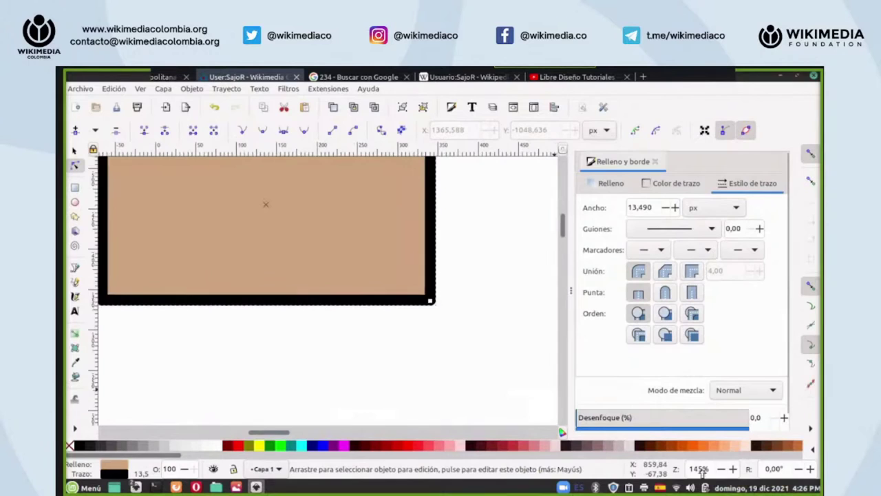
pyautogui.scroll(3, 491, 227)
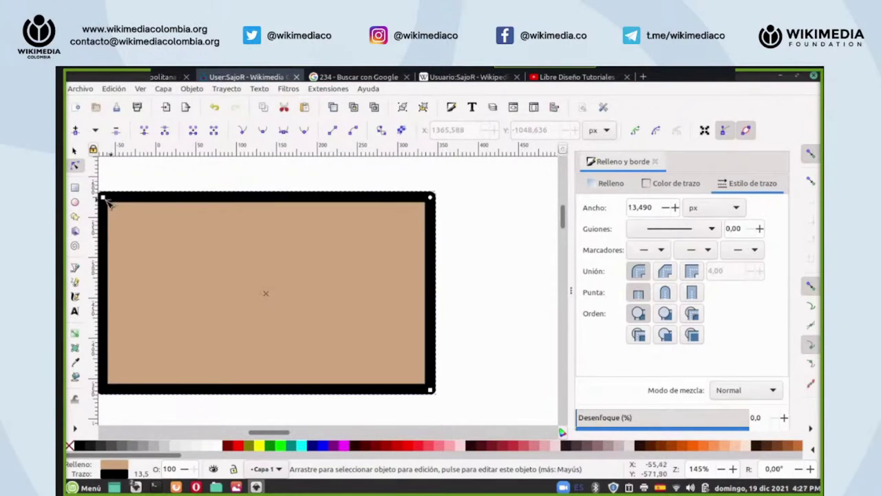
pyautogui.press('Escape')
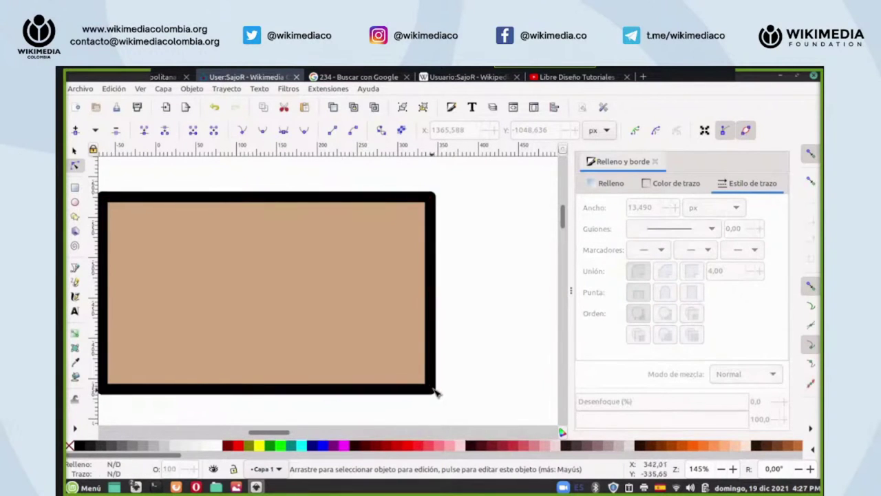
pyautogui.click(437, 393)
pyautogui.moveTo(433, 388)
pyautogui.mouseDown()
pyautogui.moveTo(423, 381)
pyautogui.moveTo(474, 405)
pyautogui.mouseUp()
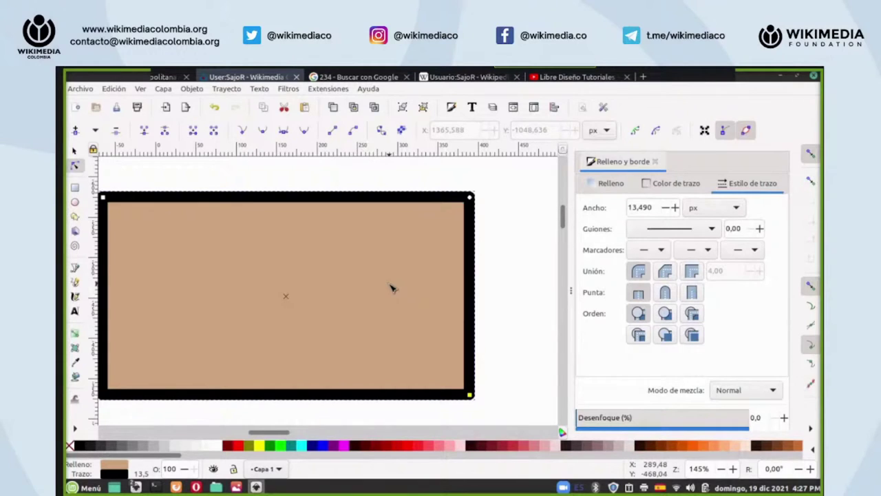
# - Thicken the tan rectangle's border to 25.69 px with square caps and mitered joins
pyautogui.click(665, 314)
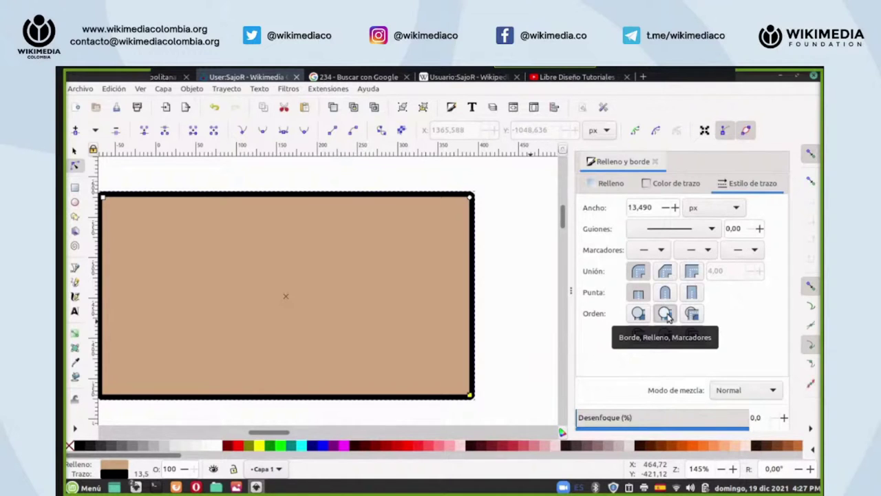
pyautogui.click(665, 313)
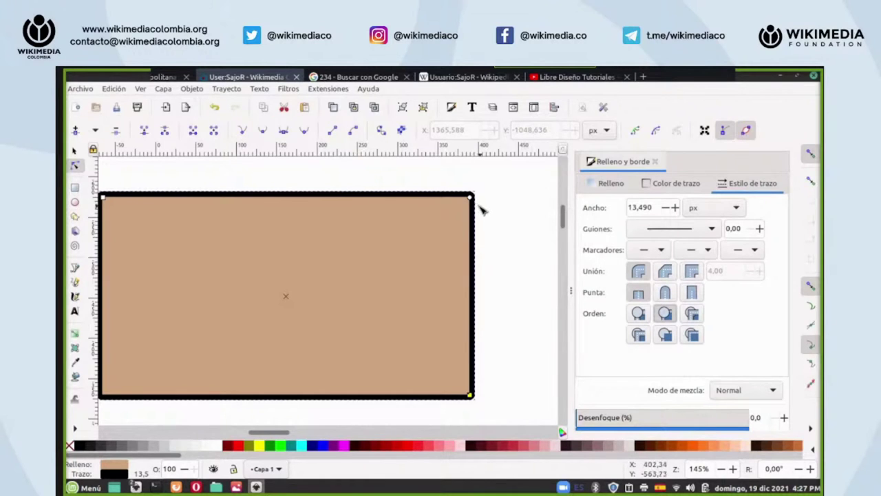
pyautogui.click(675, 207)
pyautogui.click(676, 208)
pyautogui.click(676, 207)
pyautogui.moveTo(675, 208); pyautogui.dragTo(674, 209)
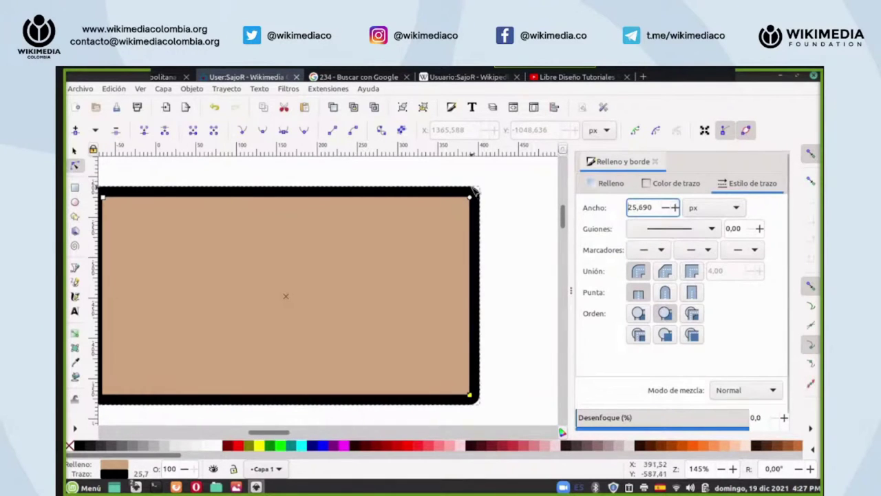
pyautogui.click(692, 292)
pyautogui.click(691, 269)
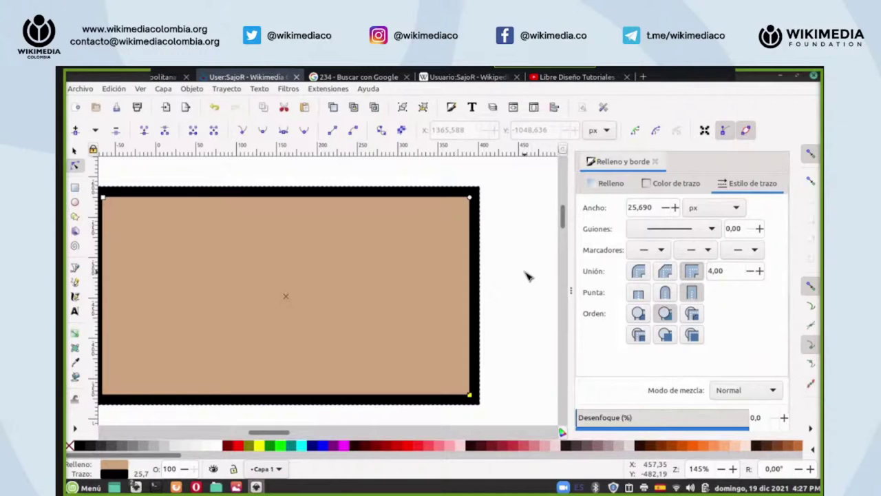
# - Try each paint order option, settling on fill, stroke, markers
pyautogui.click(638, 314)
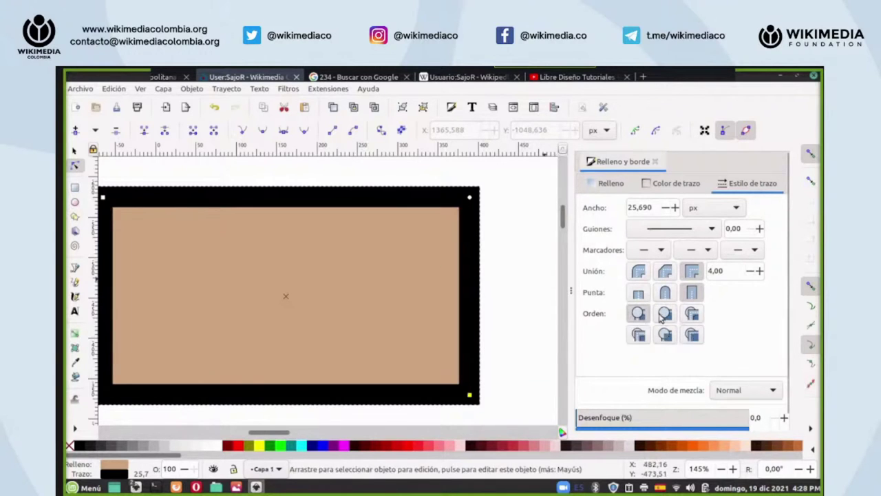
pyautogui.click(665, 314)
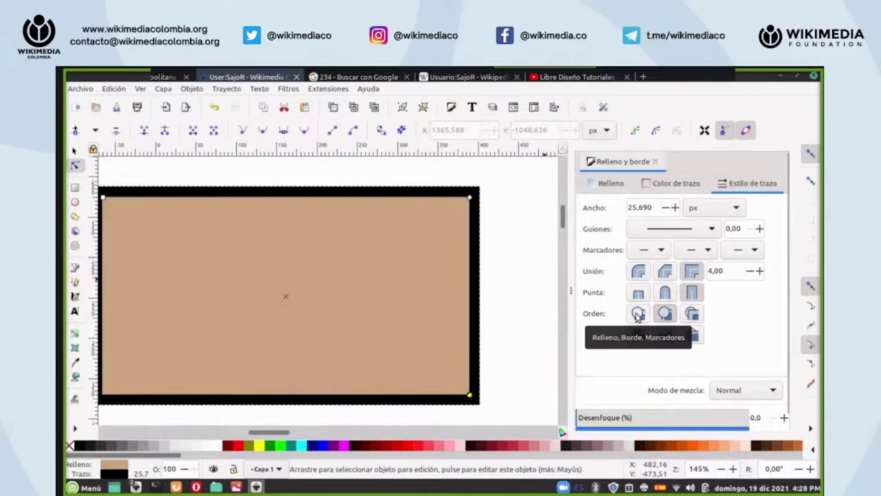
pyautogui.click(638, 314)
pyautogui.click(665, 314)
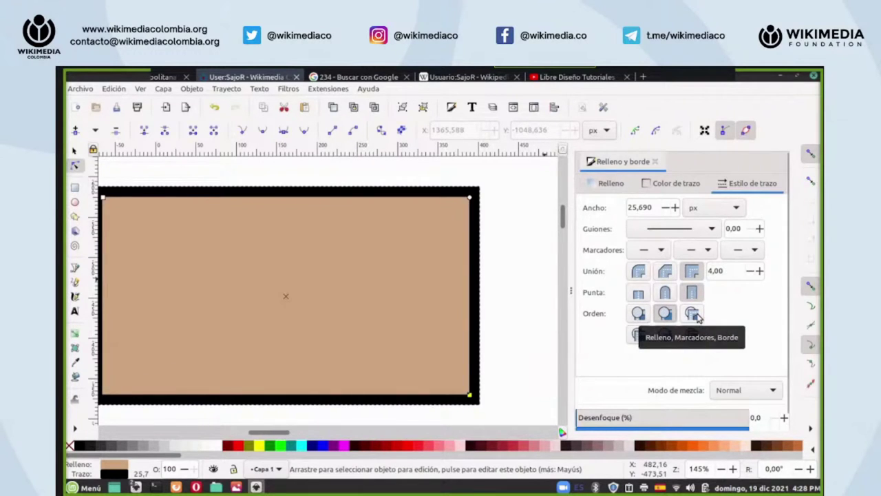
pyautogui.click(694, 314)
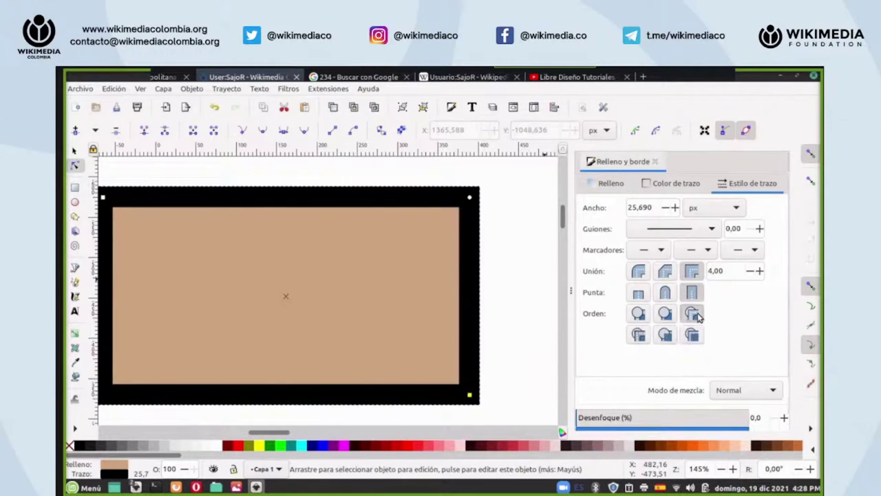
pyautogui.click(665, 314)
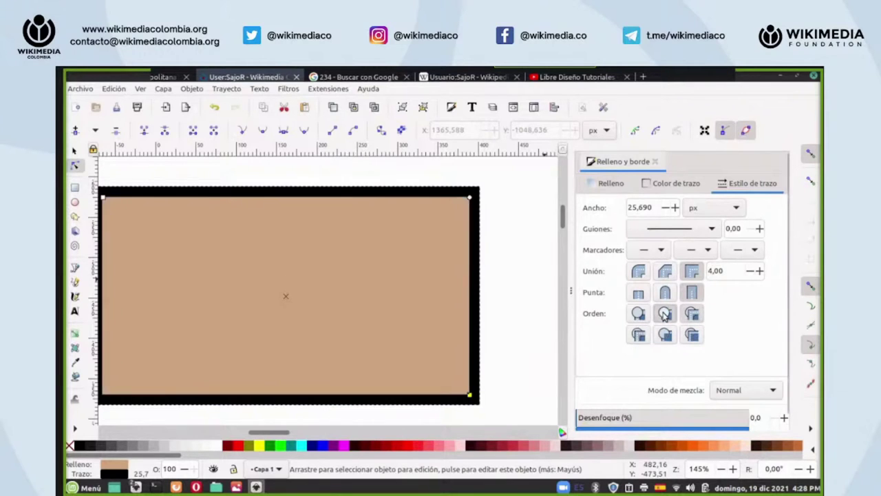
pyautogui.click(640, 342)
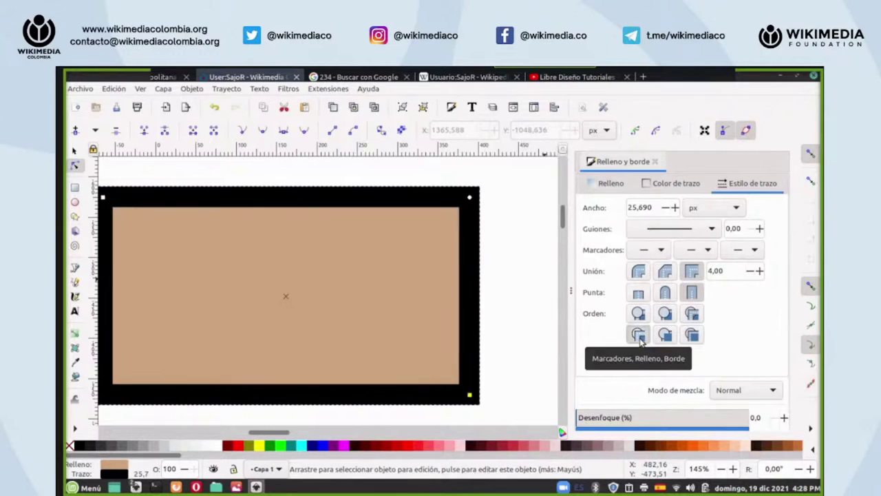
pyautogui.click(665, 337)
pyautogui.click(692, 335)
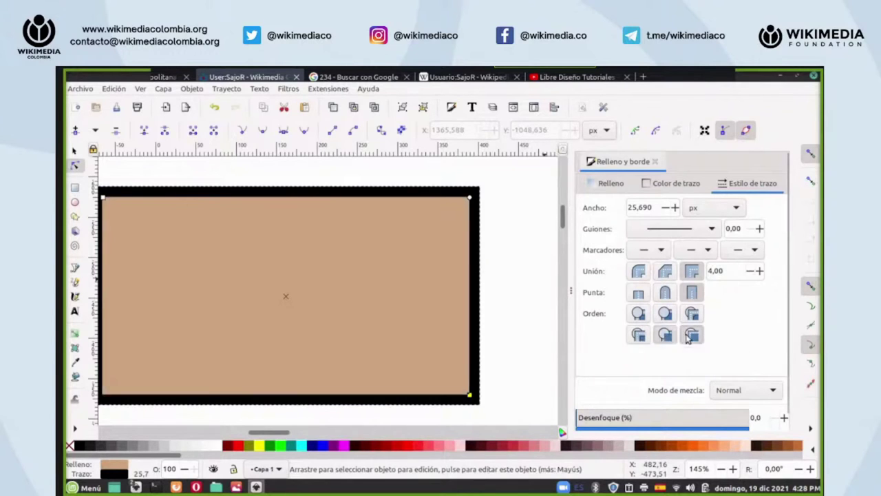
pyautogui.click(638, 314)
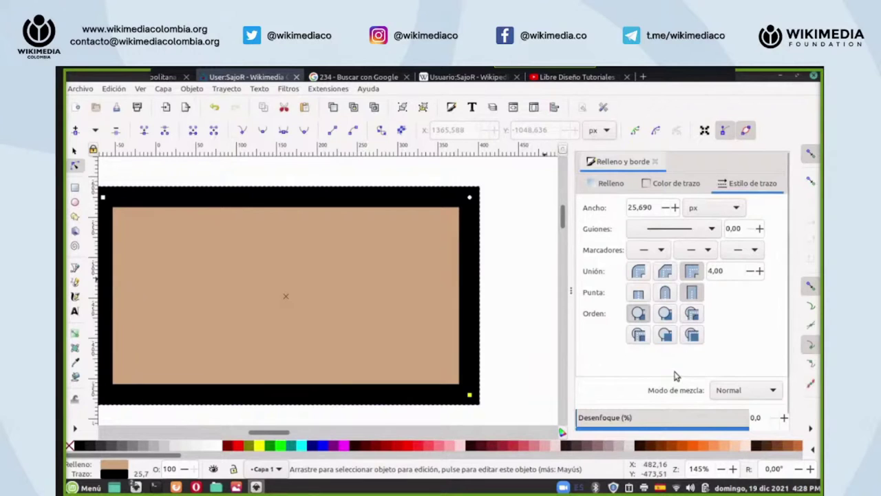
pyautogui.scroll(-1, 675, 375)
pyautogui.scroll(1, 672, 358)
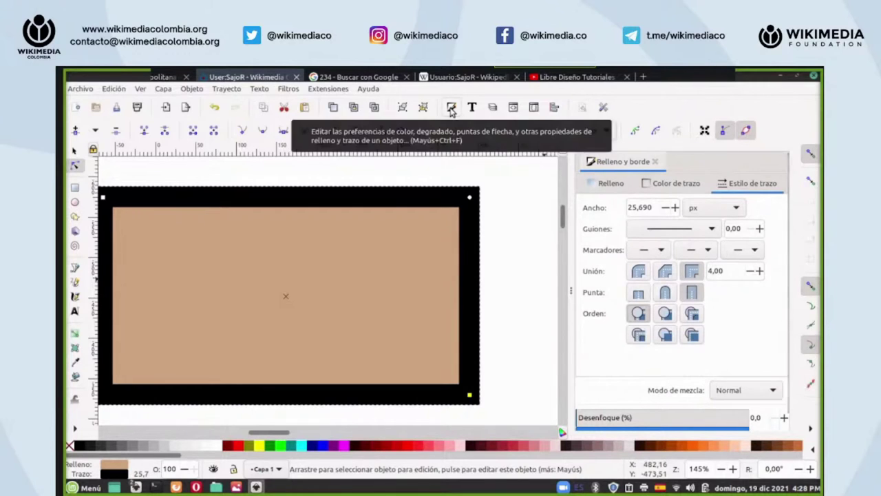
# - Pan to the yellow rectangle and select it with the Selector tool
pyautogui.click(612, 185)
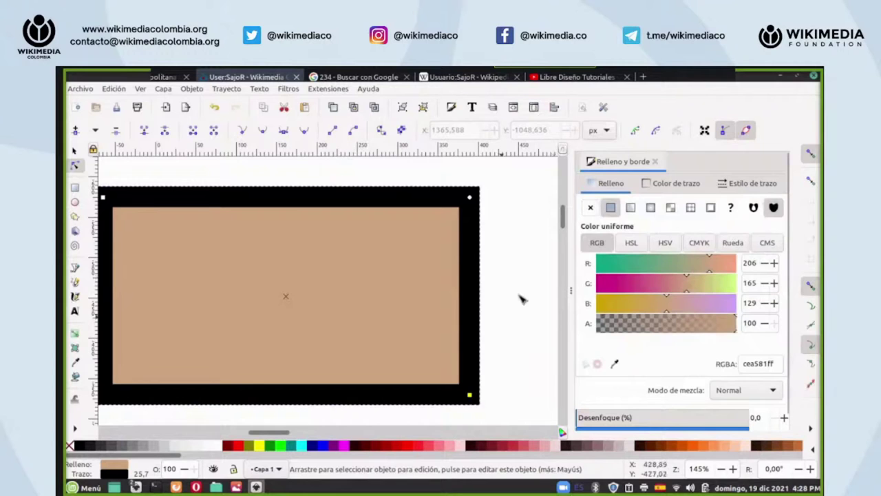
pyautogui.scroll(-1, 700, 469)
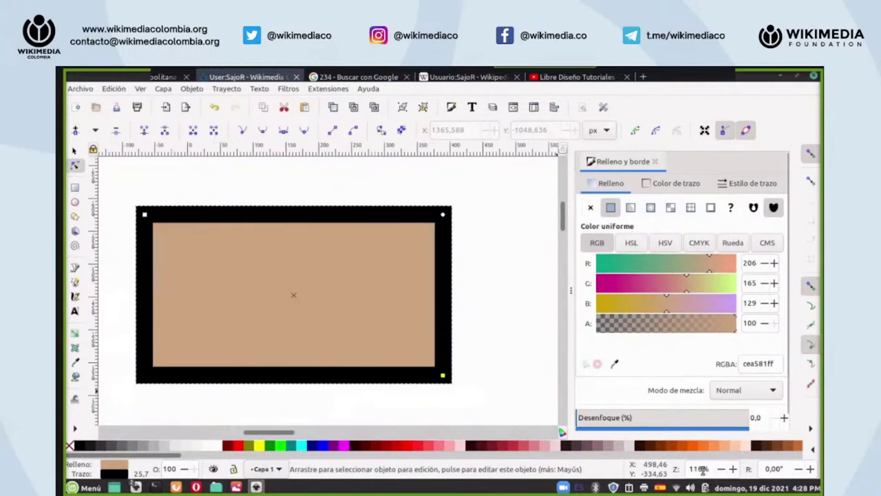
pyautogui.scroll(-1, 701, 468)
pyautogui.scroll(2, 448, 241)
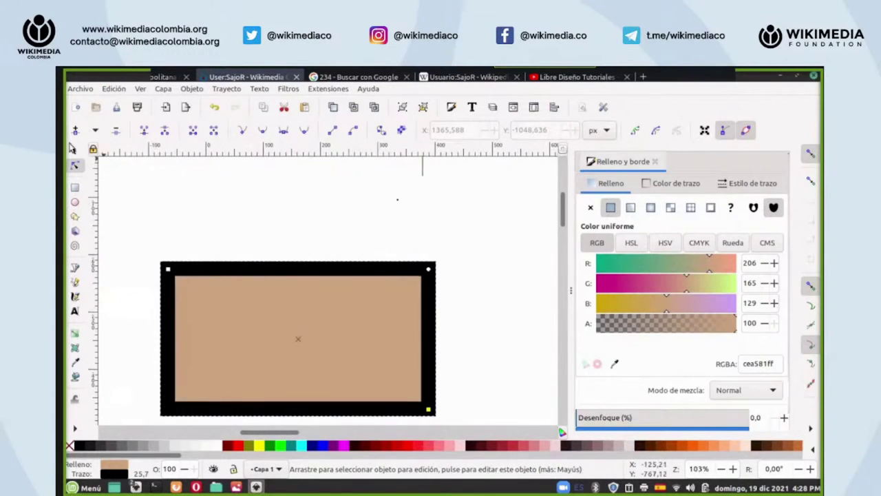
pyautogui.click(73, 149)
pyautogui.scroll(-2, 699, 469)
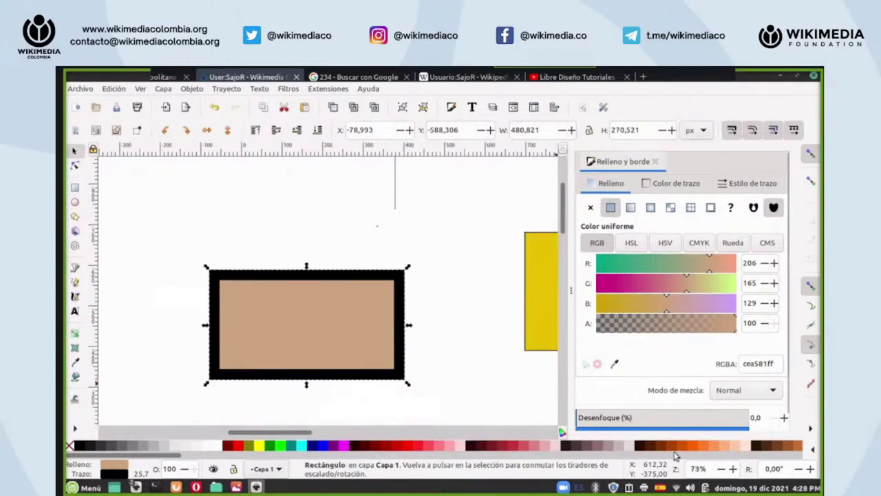
pyautogui.scroll(-3, 405, 260)
pyautogui.moveTo(302, 433); pyautogui.dragTo(374, 433)
pyautogui.scroll(3, 455, 253)
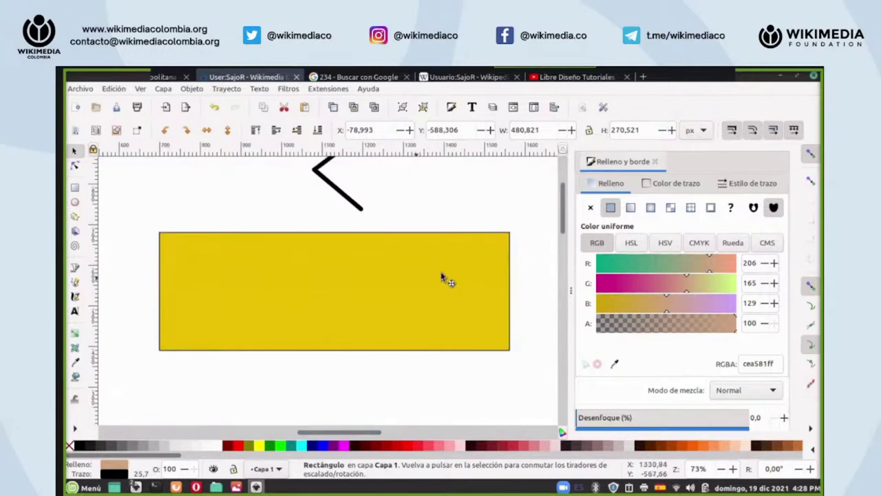
pyautogui.click(372, 278)
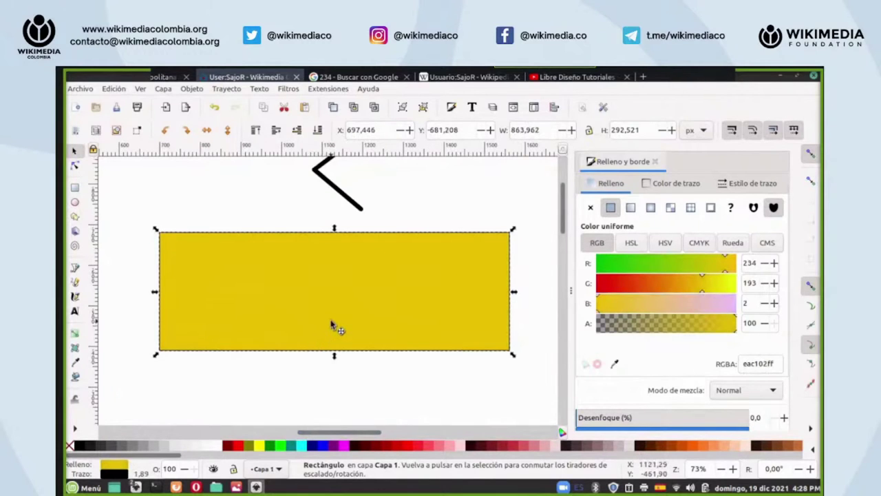
# - Fill the yellow rectangle with a linear gradient, then lower the black path and reposition it
pyautogui.click(630, 208)
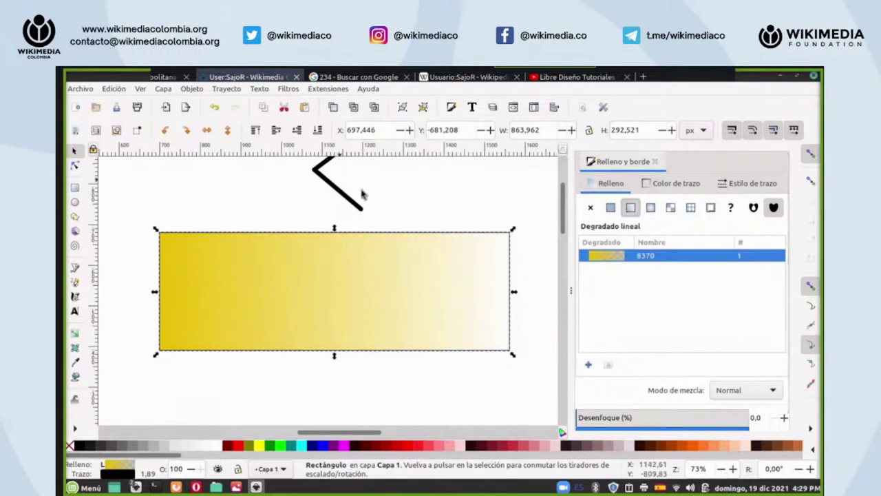
pyautogui.click(339, 183)
pyautogui.moveTo(342, 186); pyautogui.dragTo(503, 295)
pyautogui.click(318, 131)
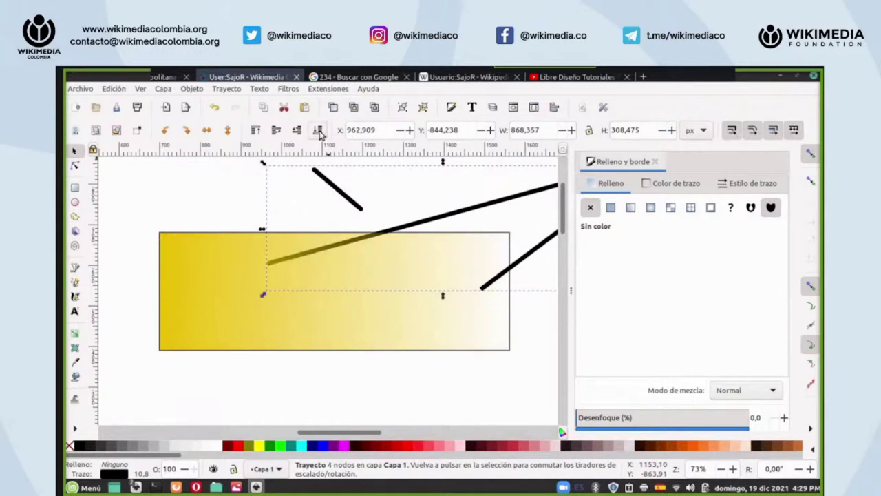
pyautogui.moveTo(481, 210); pyautogui.dragTo(463, 178)
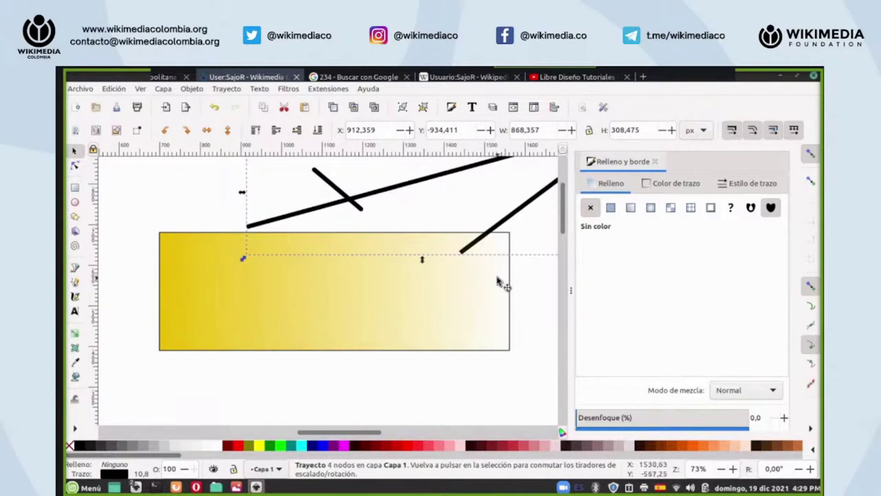
pyautogui.moveTo(516, 232); pyautogui.dragTo(507, 181)
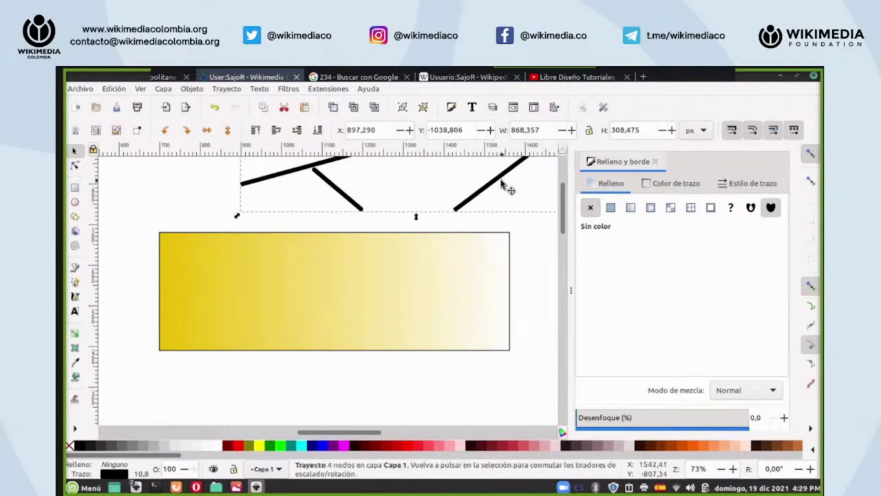
# - With the Node tool, change the gradient's start stop to red ea0c02ff
pyautogui.click(75, 167)
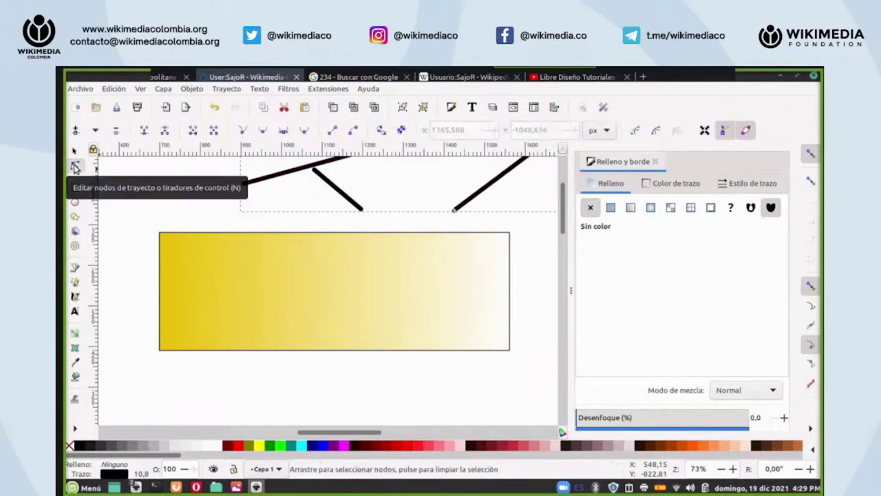
pyautogui.click(385, 271)
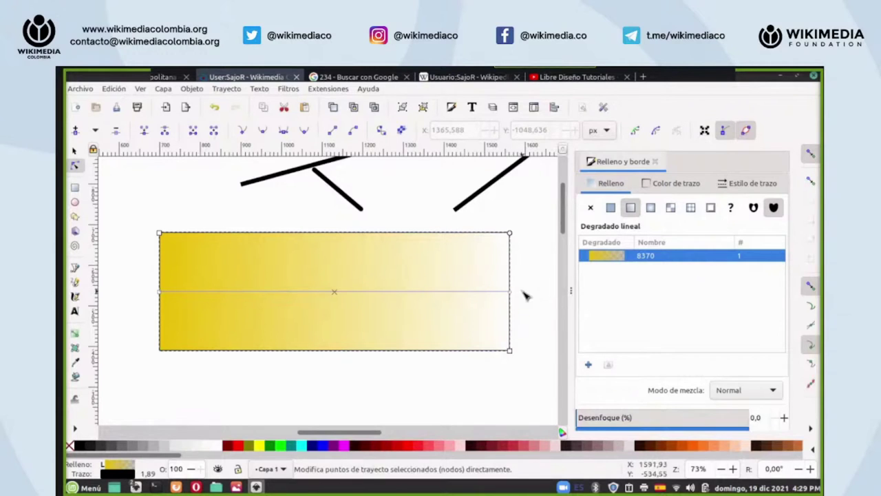
pyautogui.click(161, 293)
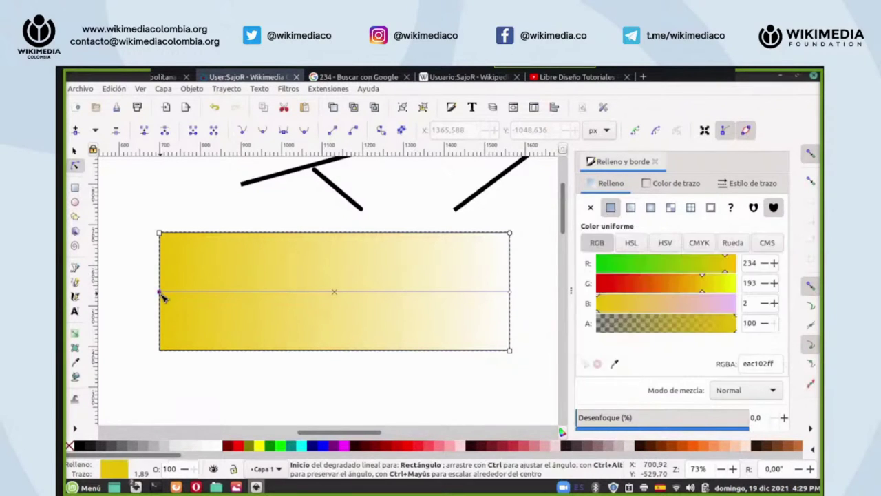
pyautogui.click(604, 287)
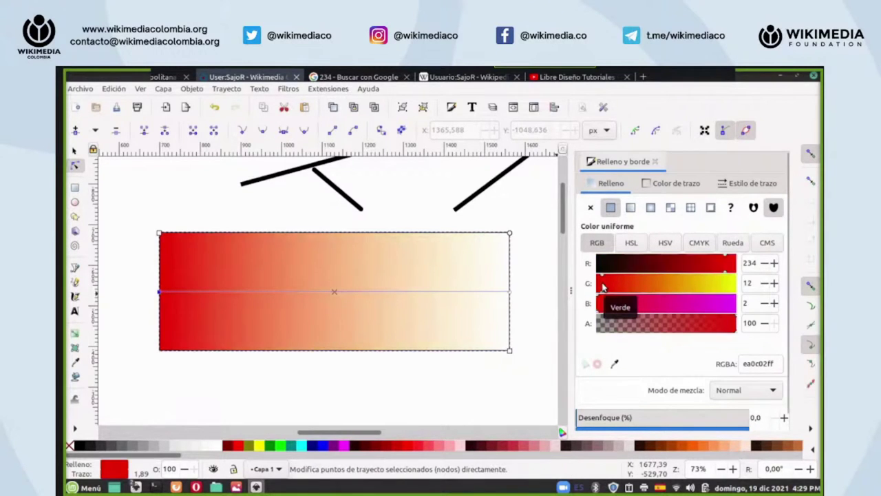
pyautogui.click(512, 294)
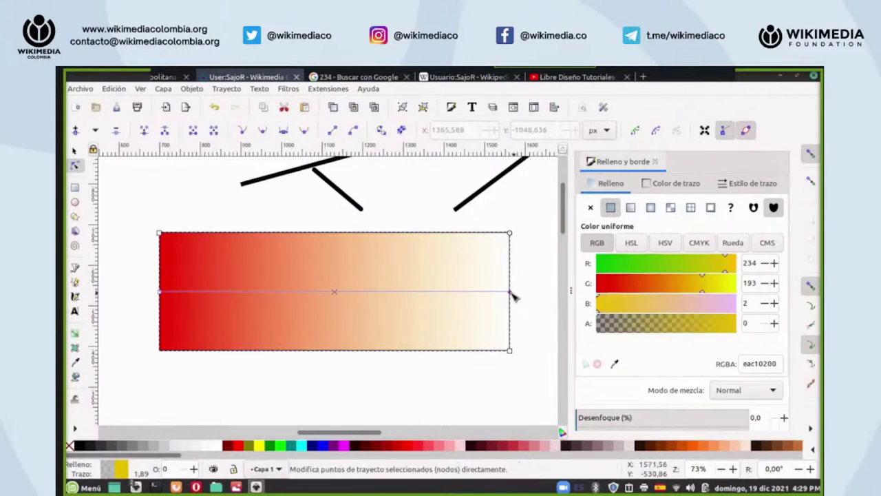
# - Set the gradient's end stop to fully opaque green 11c102ff
pyautogui.click(606, 267)
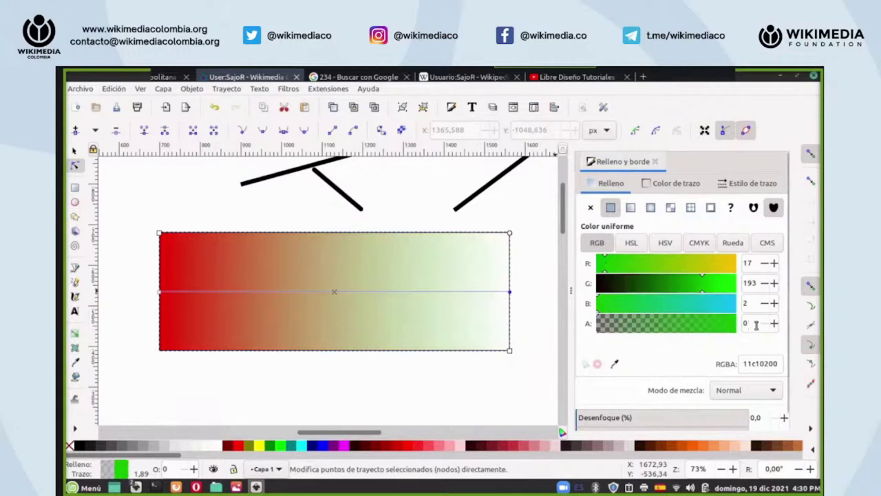
pyautogui.click(735, 325)
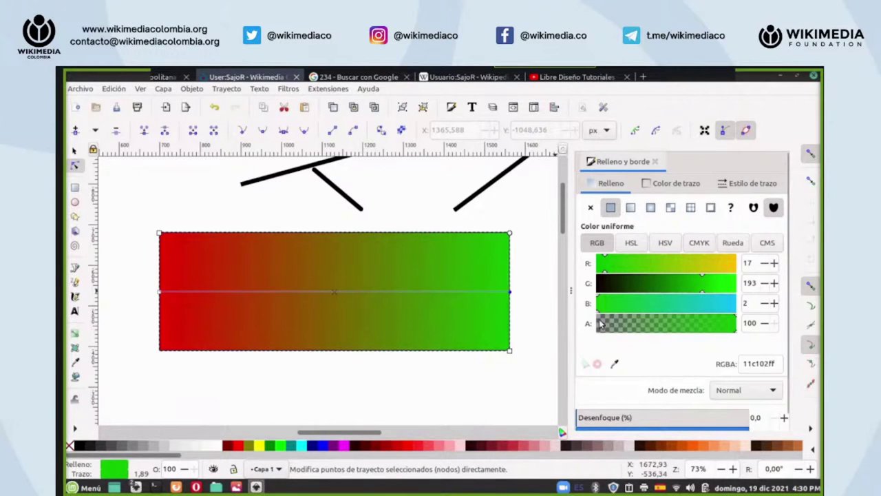
pyautogui.moveTo(605, 324); pyautogui.dragTo(587, 325)
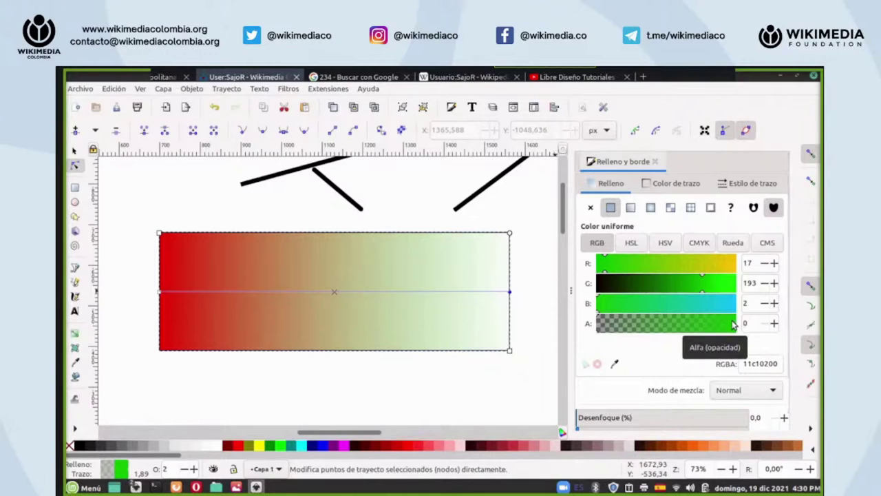
pyautogui.moveTo(734, 325); pyautogui.dragTo(743, 326)
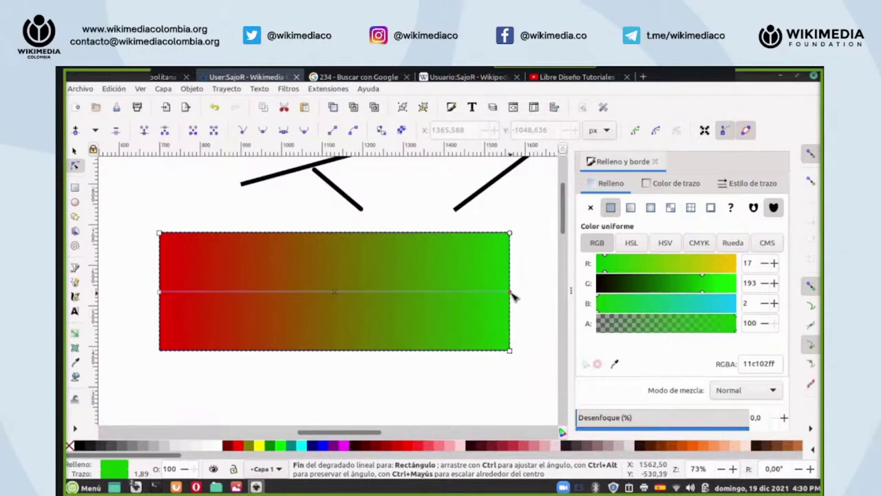
pyautogui.click(161, 293)
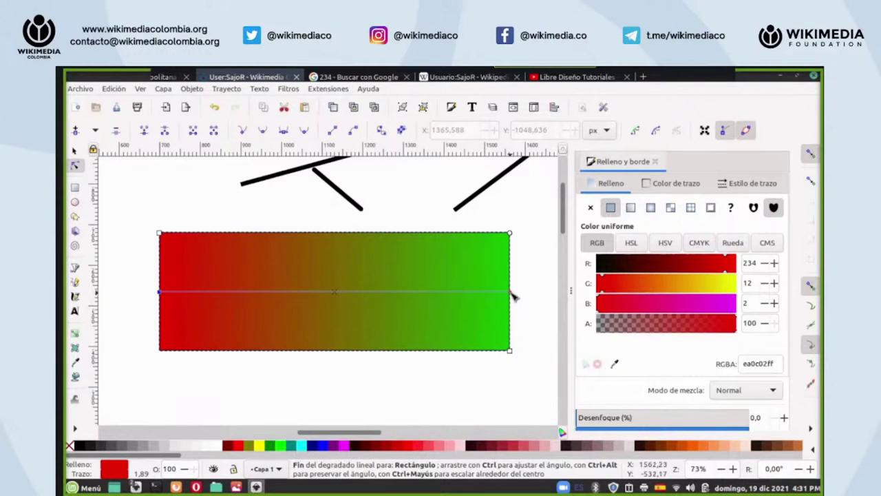
pyautogui.moveTo(511, 293); pyautogui.dragTo(309, 298)
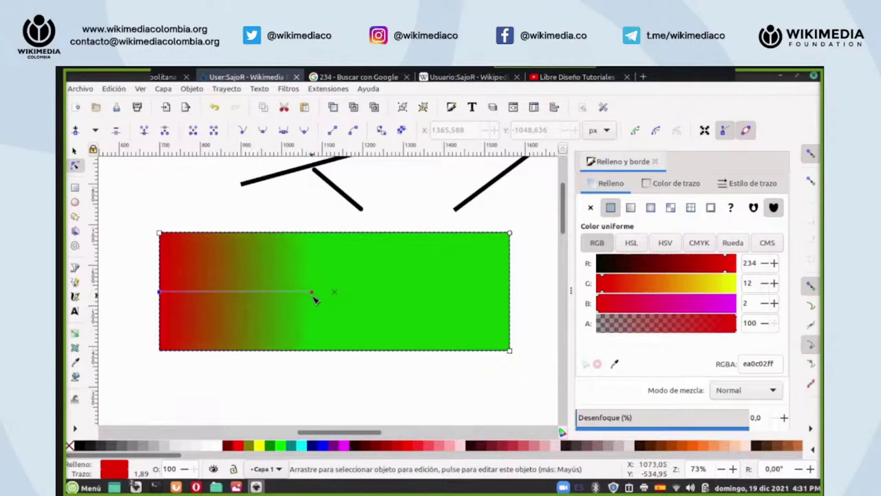
pyautogui.moveTo(314, 297); pyautogui.dragTo(289, 293)
pyautogui.click(214, 107)
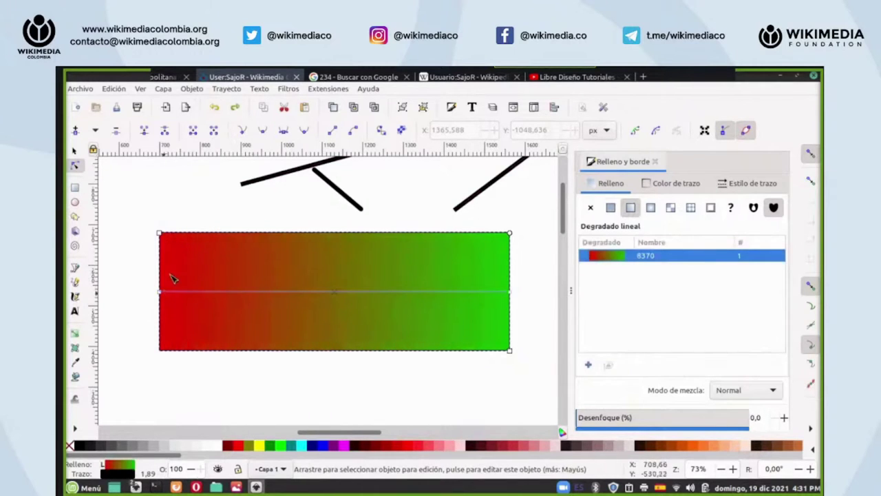
pyautogui.click(161, 293)
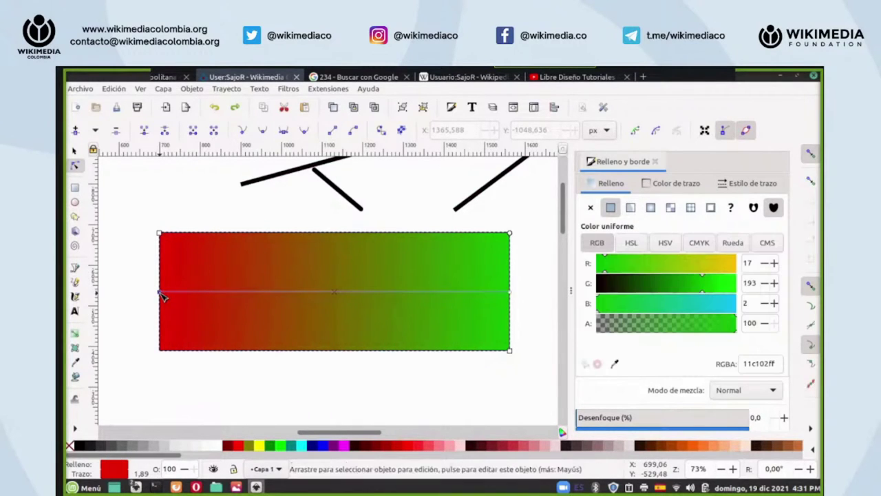
pyautogui.moveTo(198, 296); pyautogui.dragTo(289, 293)
pyautogui.click(215, 108)
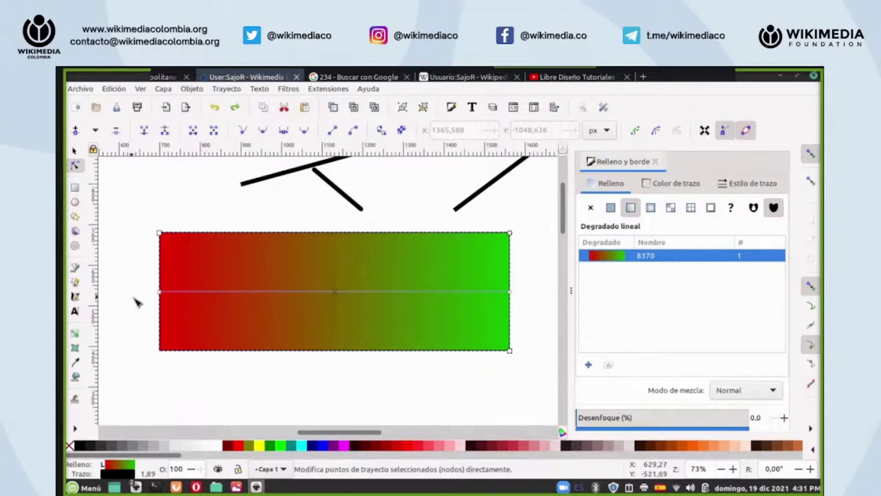
# - Drag the gradient handles to try slanted, vertical and diagonal gradient directions
pyautogui.moveTo(161, 294); pyautogui.dragTo(324, 234)
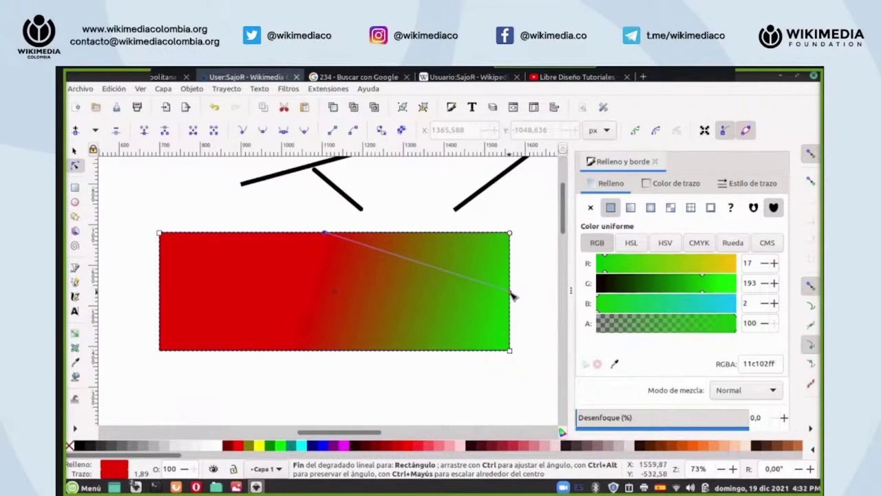
pyautogui.moveTo(512, 296); pyautogui.dragTo(328, 351)
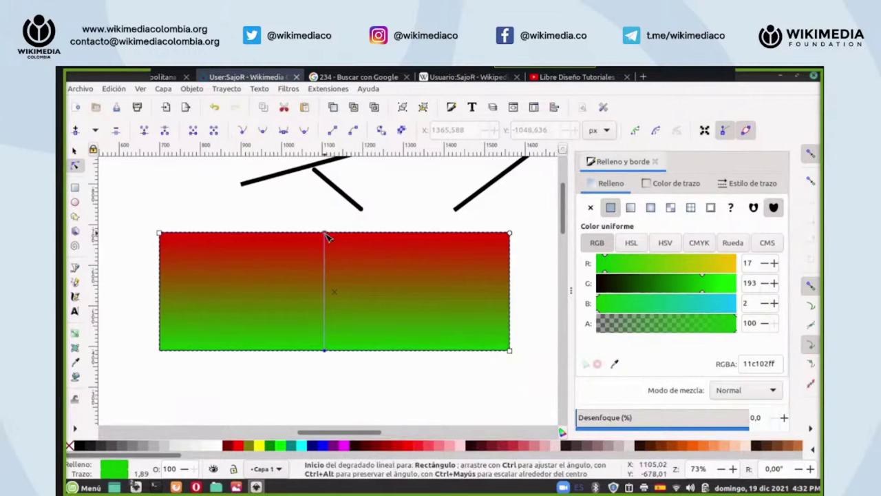
pyautogui.moveTo(327, 235); pyautogui.dragTo(326, 167)
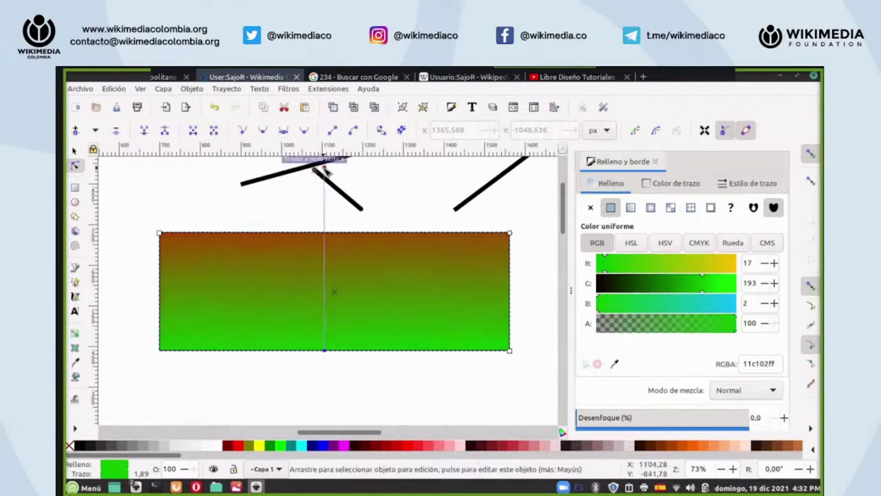
pyautogui.scroll(-3, 340, 324)
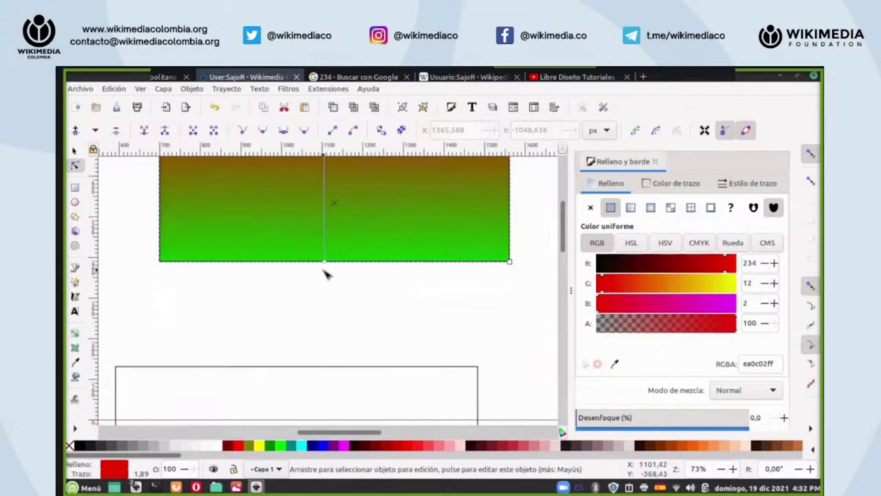
pyautogui.moveTo(324, 263); pyautogui.dragTo(324, 370)
pyautogui.scroll(4, 382, 322)
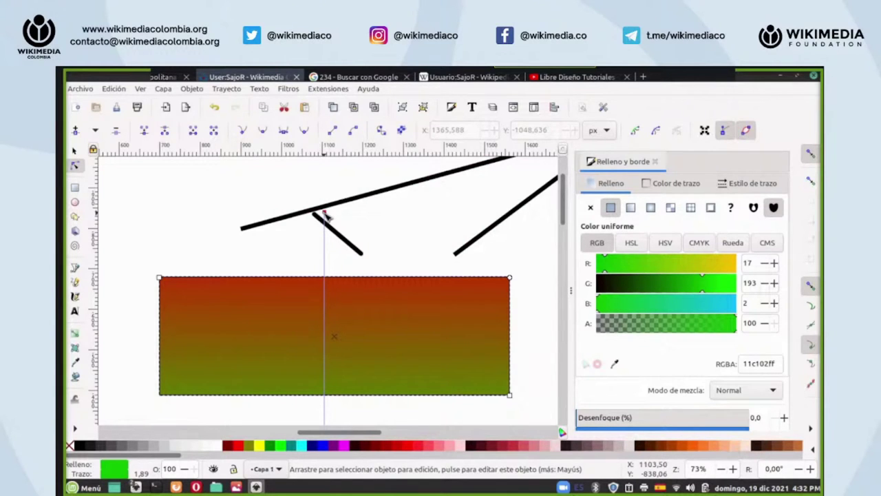
pyautogui.moveTo(325, 215); pyautogui.dragTo(173, 281)
pyautogui.scroll(-5, 265, 277)
pyautogui.moveTo(325, 368); pyautogui.dragTo(497, 250)
pyautogui.scroll(3, 466, 292)
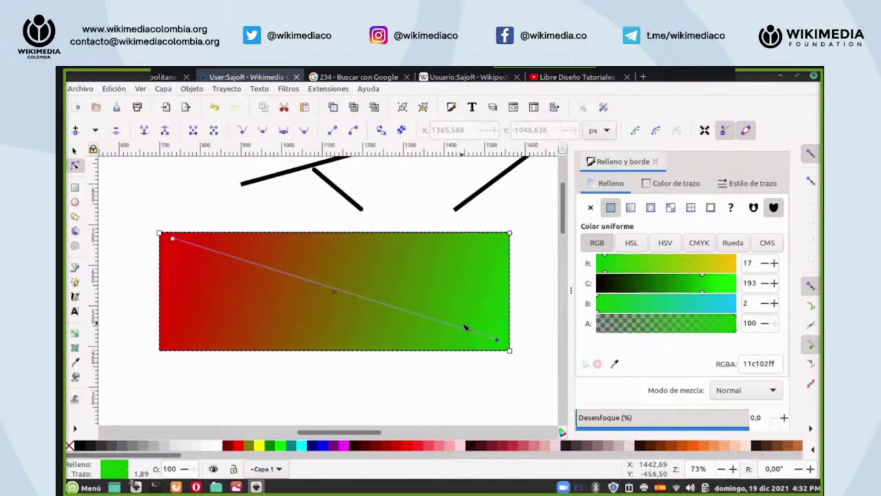
# - Undo the handle moves to restore the horizontal red-to-green gradient
pyautogui.click(214, 108)
pyautogui.click(214, 107)
pyautogui.click(214, 107)
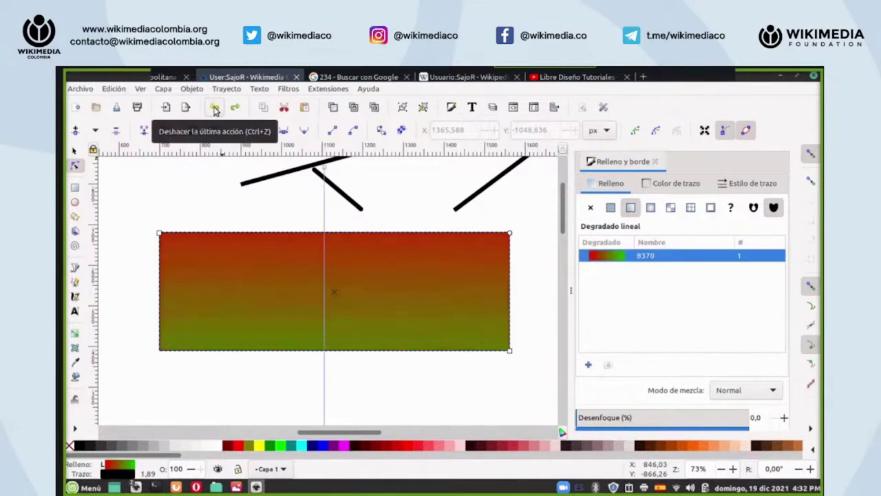
pyautogui.click(214, 108)
pyautogui.click(214, 108)
pyautogui.click(214, 108)
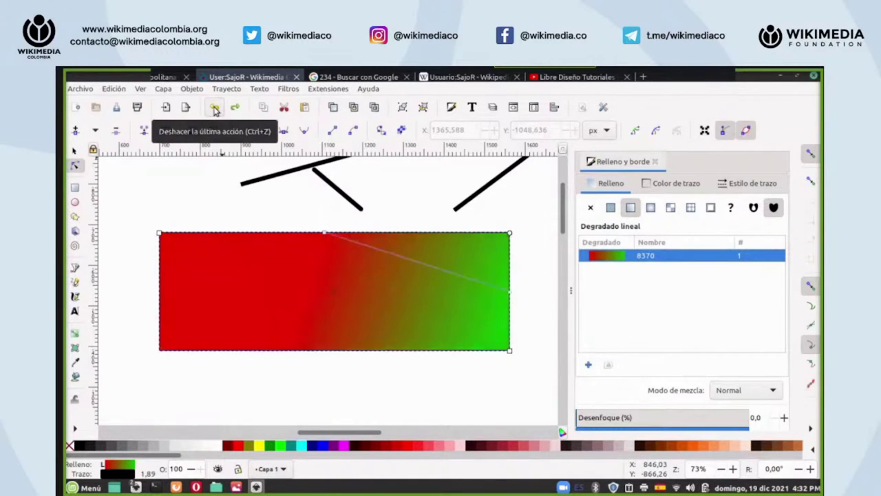
pyautogui.click(215, 107)
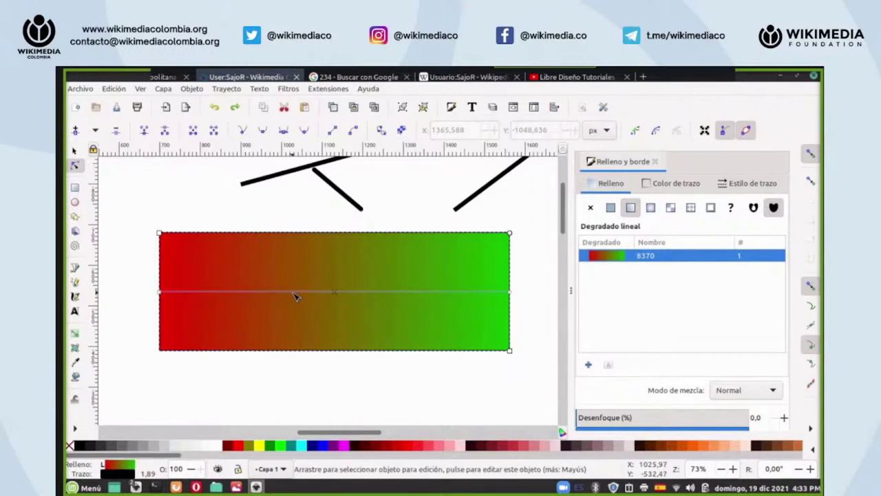
# - Reselect the gradient rectangle, add a stop on the gradient, and activate the Gradient tool
pyautogui.press('Escape')
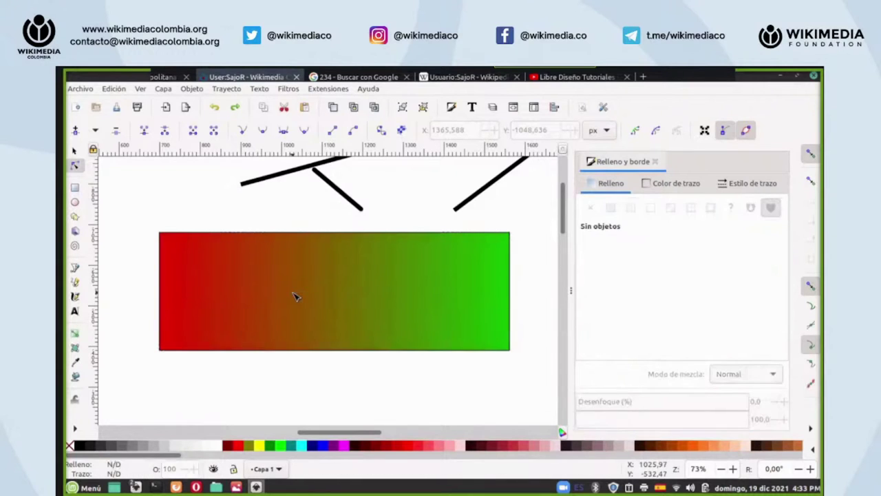
pyautogui.click(281, 293)
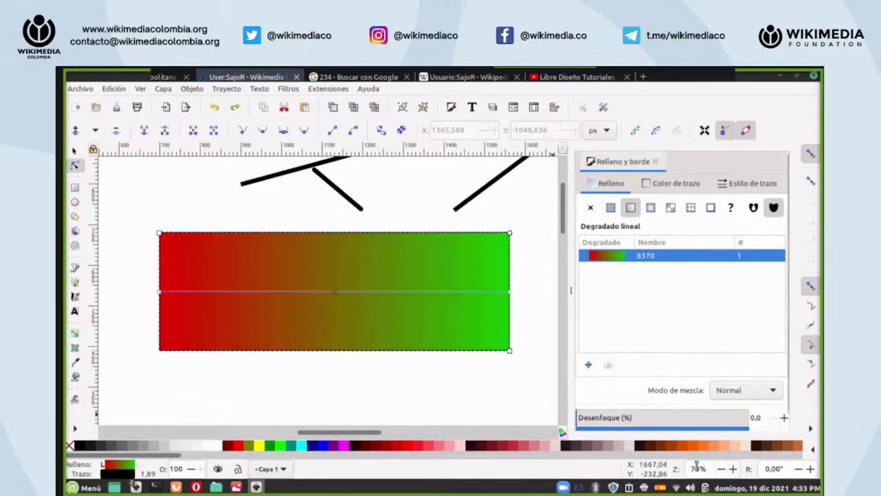
pyautogui.scroll(2, 697, 469)
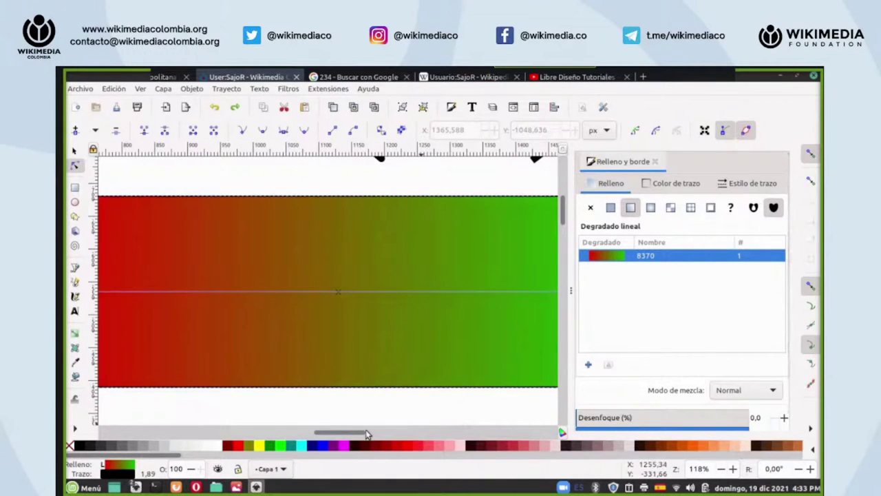
pyautogui.moveTo(361, 432); pyautogui.dragTo(341, 431)
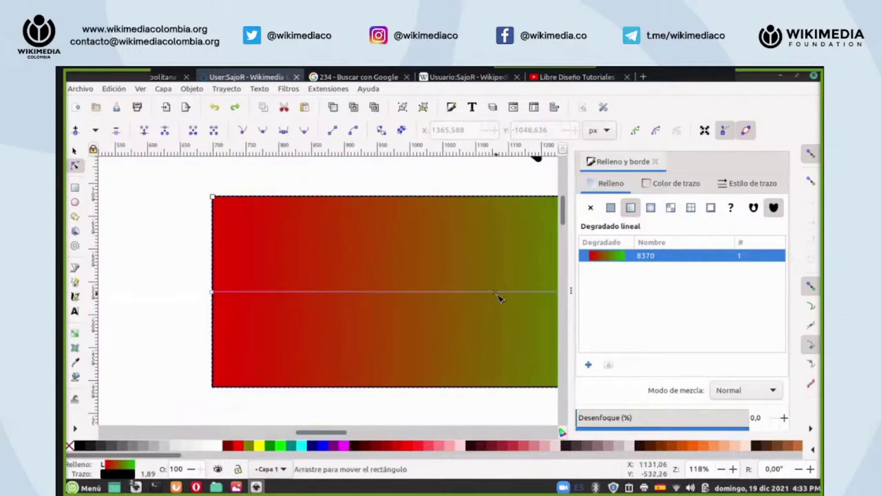
pyautogui.doubleClick(496, 292)
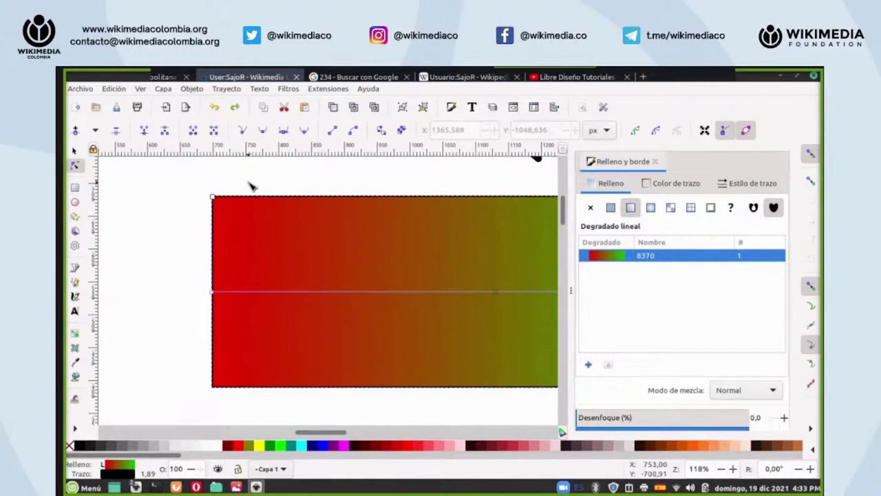
pyautogui.click(76, 336)
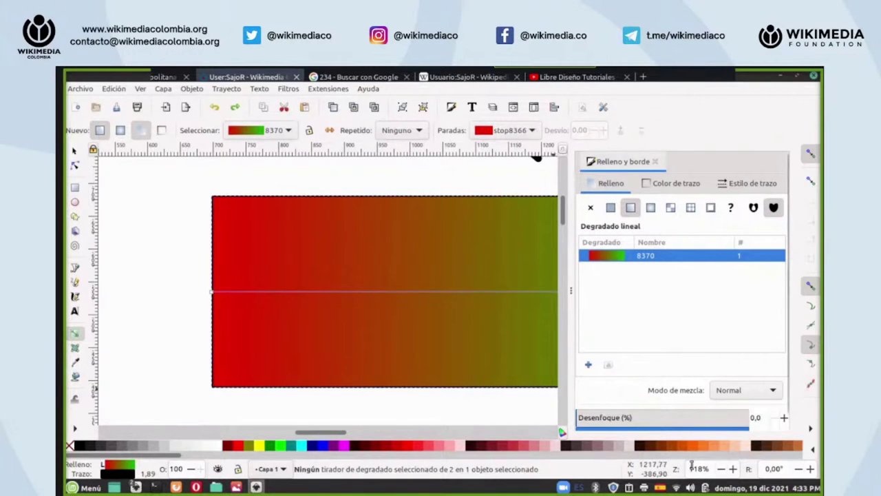
pyautogui.scroll(-3, 699, 470)
pyautogui.scroll(-3, 699, 470)
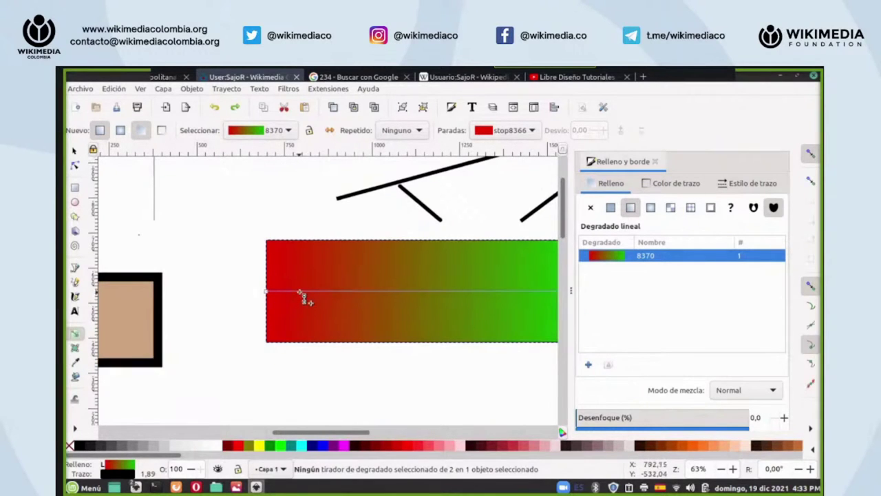
pyautogui.moveTo(301, 432)
pyautogui.mouseDown()
pyautogui.moveTo(309, 431)
pyautogui.moveTo(298, 432)
pyautogui.mouseUp()
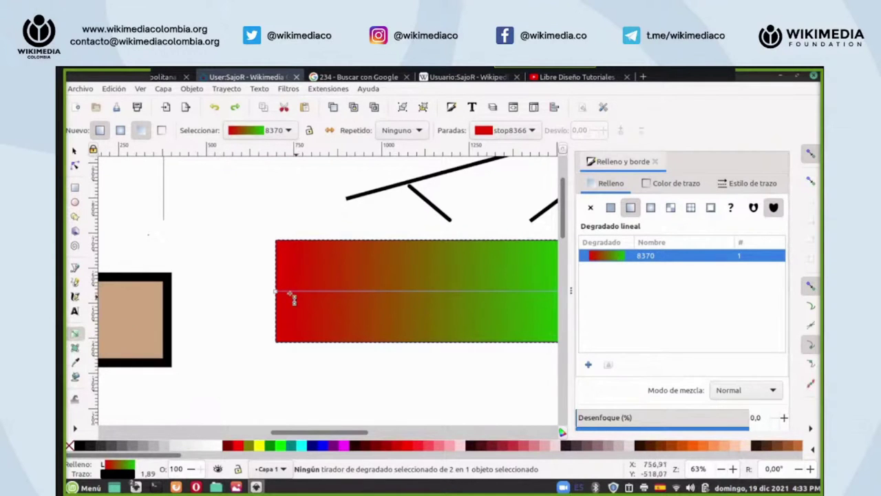
# - Add a stop near the red end and colour it magenta
pyautogui.doubleClick(333, 295)
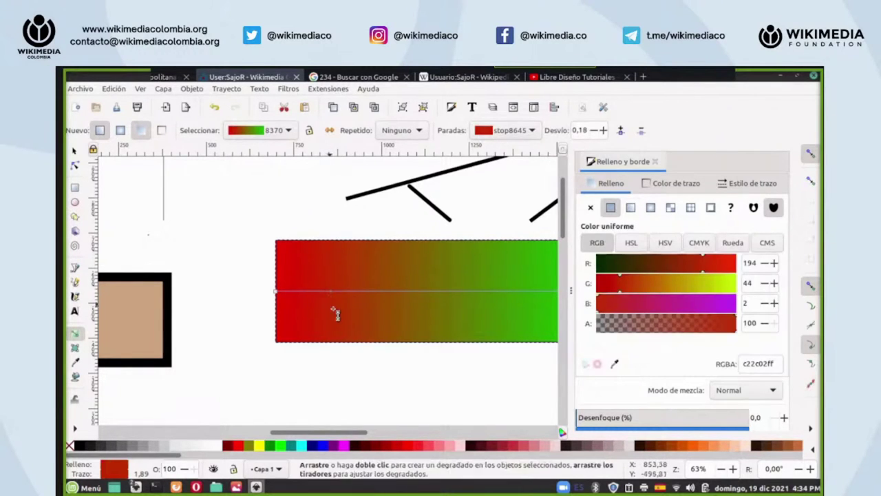
pyautogui.scroll(5, 701, 468)
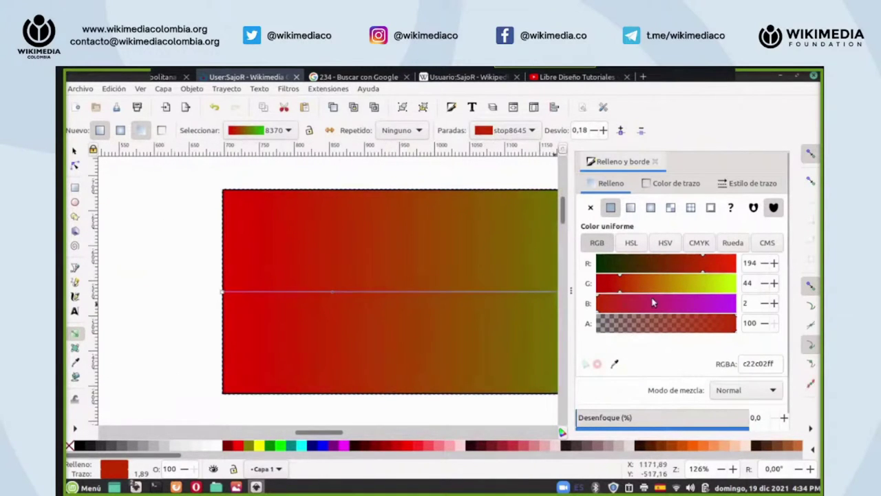
pyautogui.click(725, 309)
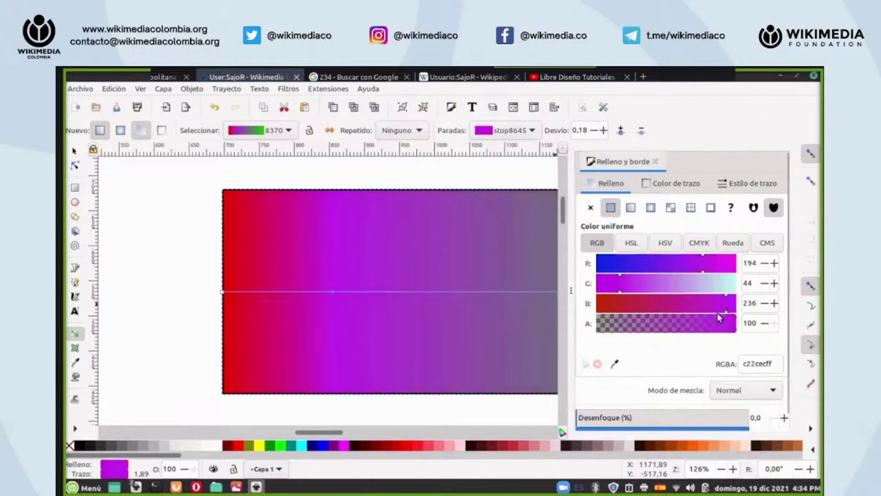
pyautogui.scroll(-4, 425, 424)
pyautogui.hscroll(-4, 425, 432)
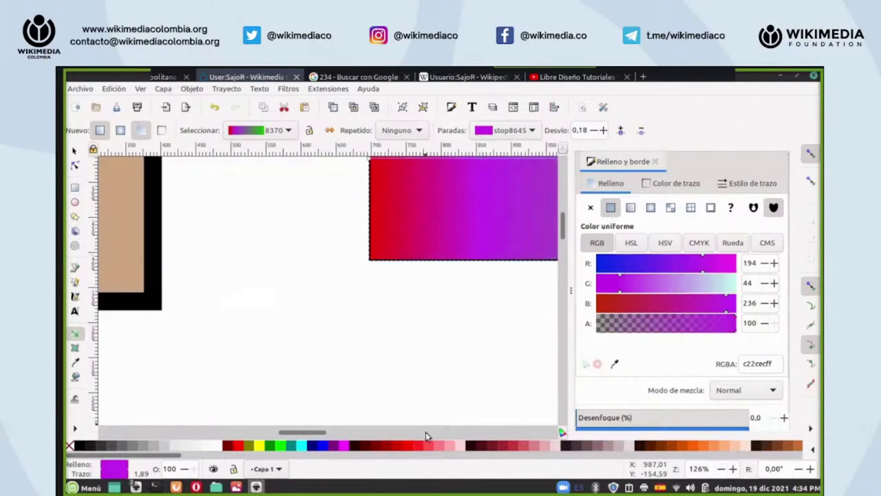
pyautogui.rightClick(697, 468)
pyautogui.click(720, 446)
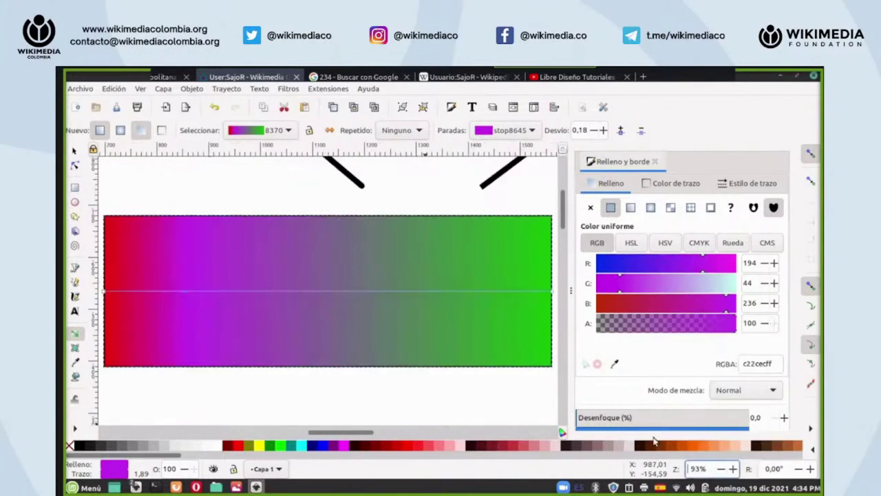
# - Add two more stops, colouring them yellow ffcc00ff and blue 0000ffff from the palette
pyautogui.doubleClick(287, 292)
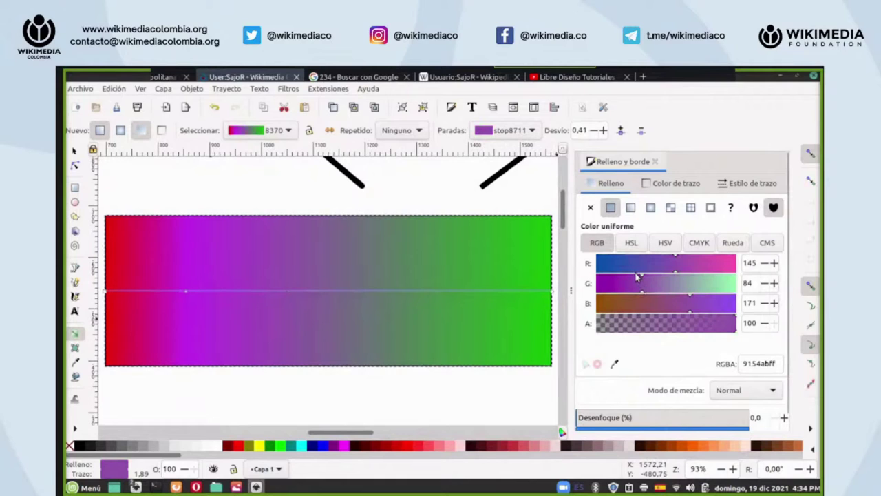
pyautogui.click(632, 242)
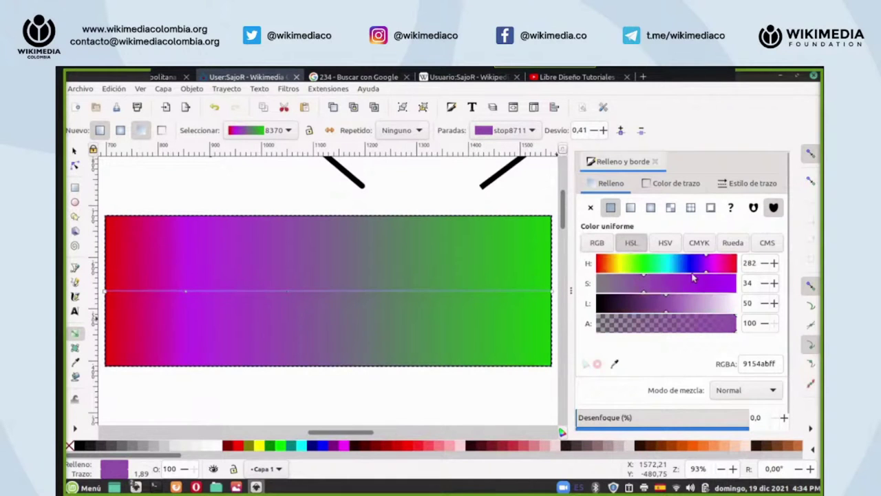
pyautogui.moveTo(154, 455); pyautogui.dragTo(229, 460)
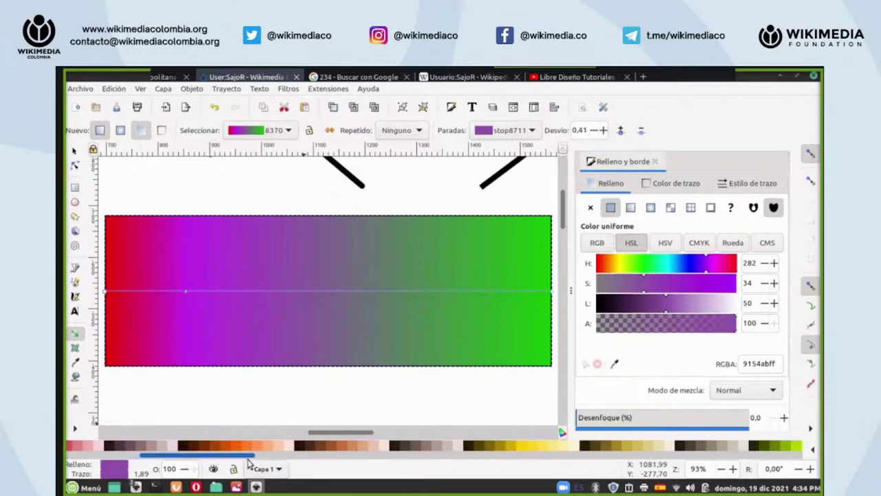
pyautogui.click(517, 446)
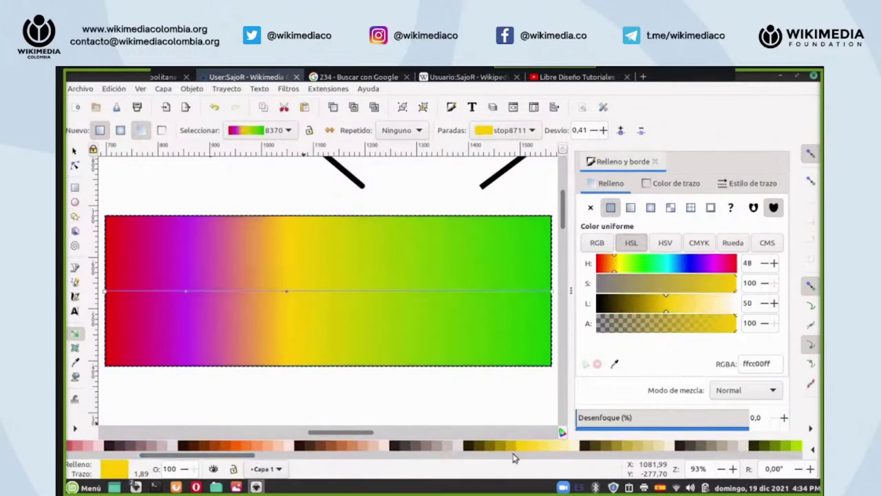
pyautogui.doubleClick(427, 292)
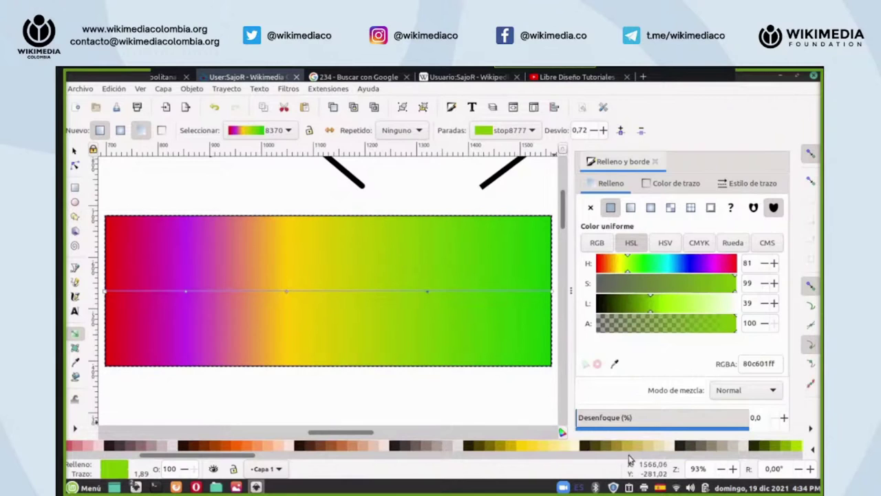
pyautogui.moveTo(266, 460); pyautogui.dragTo(319, 463)
pyautogui.moveTo(243, 460); pyautogui.dragTo(77, 468)
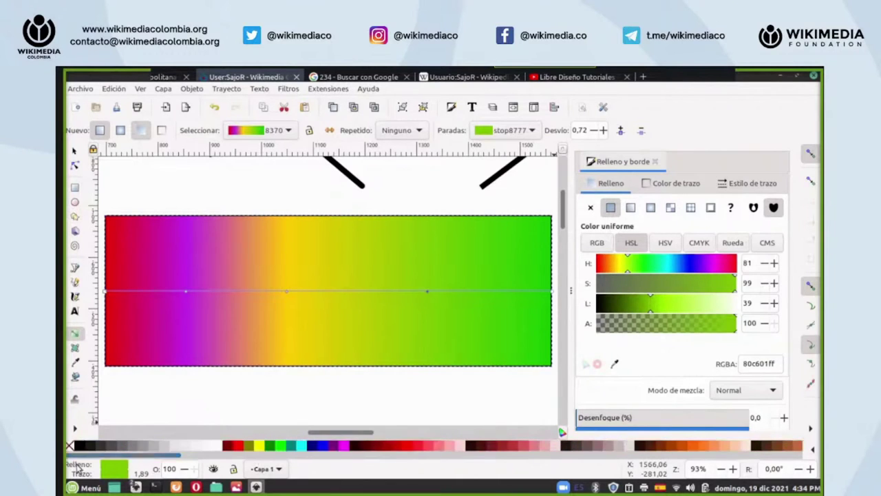
pyautogui.click(323, 448)
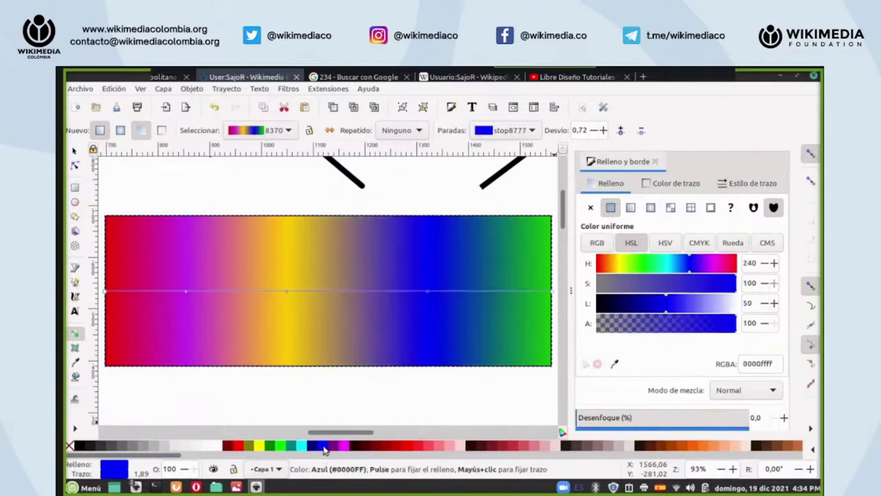
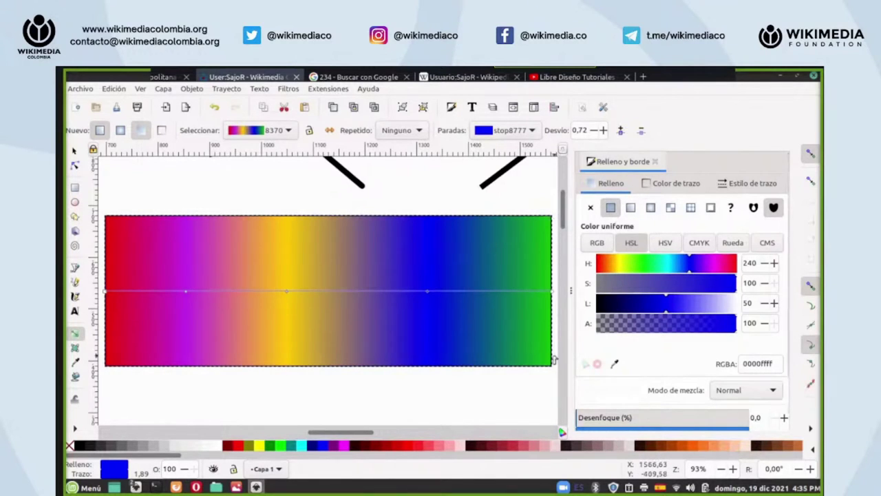
# - Deselect the rectangle and pen a closed three-point triangle over its top-left corner
pyautogui.scroll(-2, 699, 469)
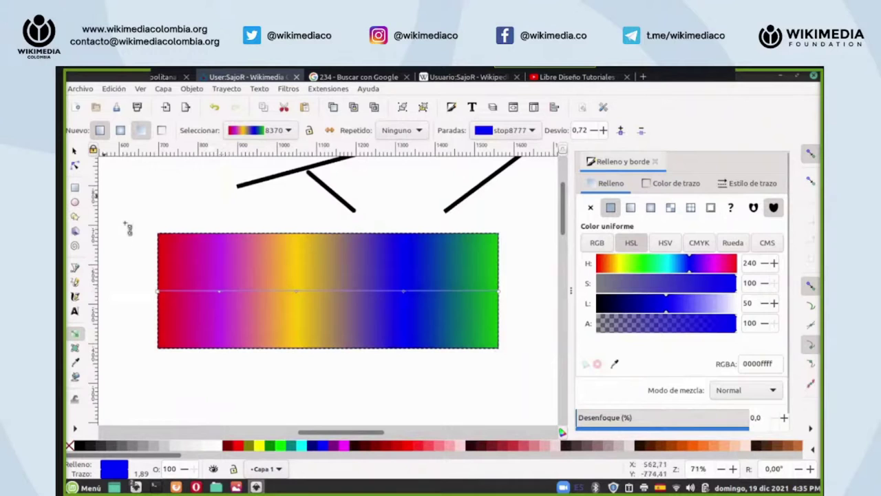
pyautogui.click(73, 152)
pyautogui.click(166, 192)
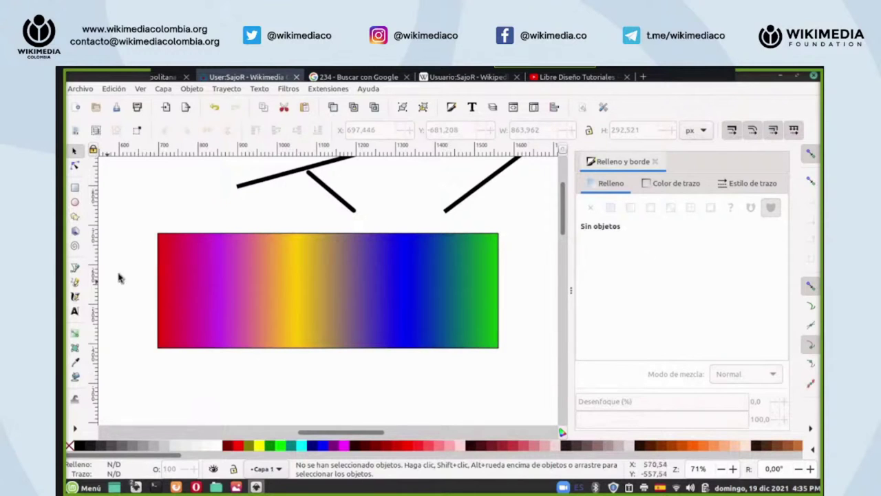
pyautogui.click(75, 267)
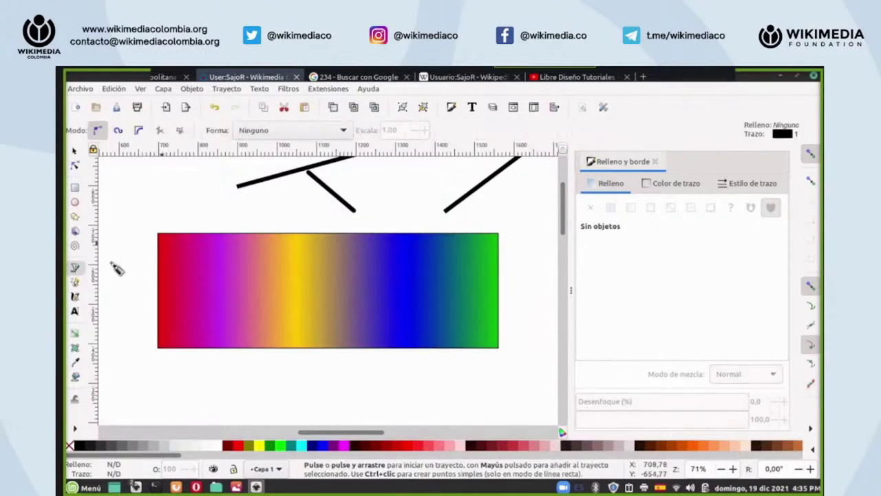
pyautogui.click(162, 237)
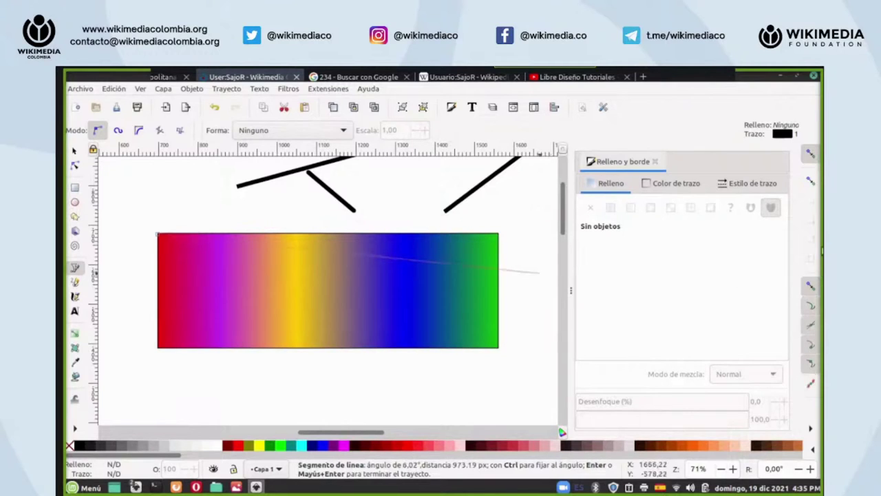
pyautogui.click(234, 236)
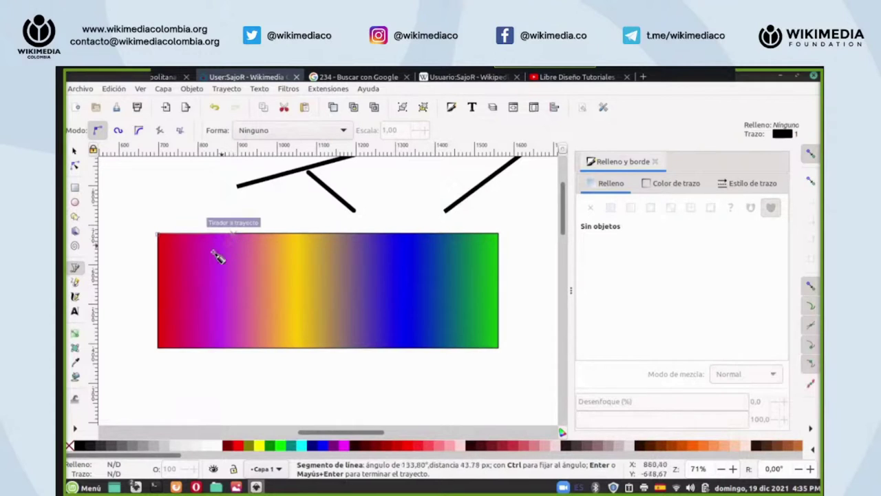
pyautogui.click(158, 293)
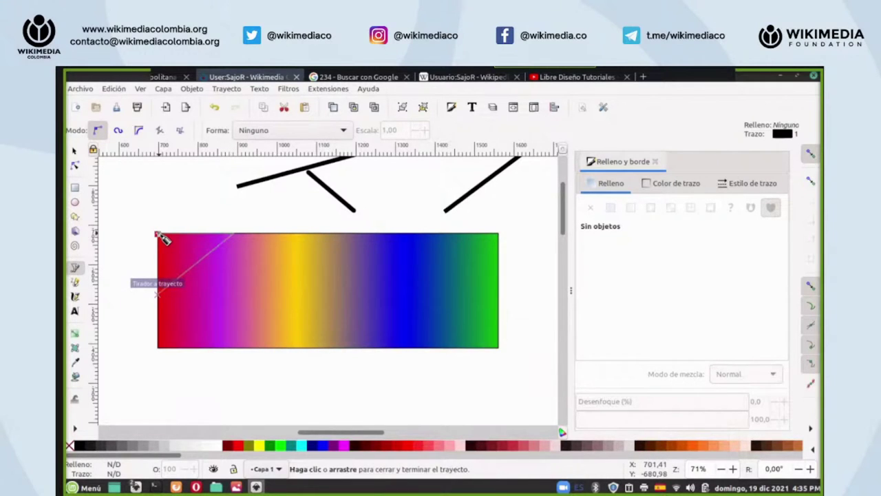
pyautogui.click(158, 234)
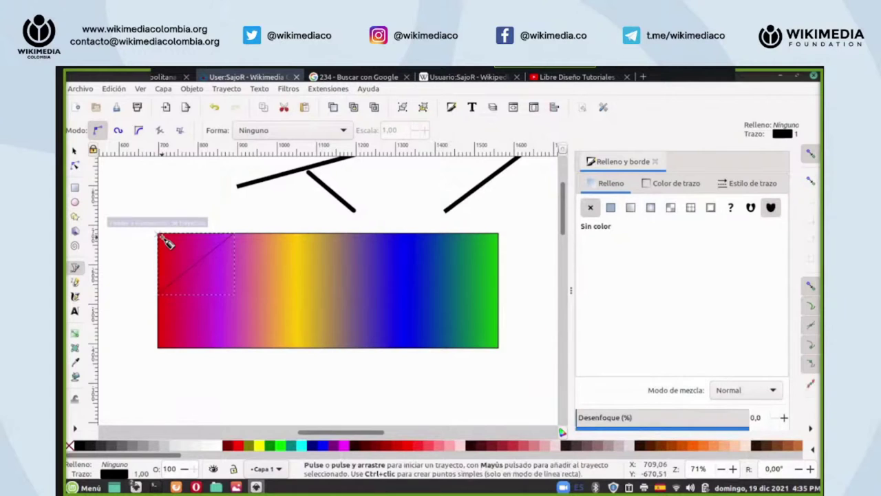
# - Give the triangle a linear gradient fill, stretch its top corner right and reposition the gradient handles
pyautogui.click(611, 207)
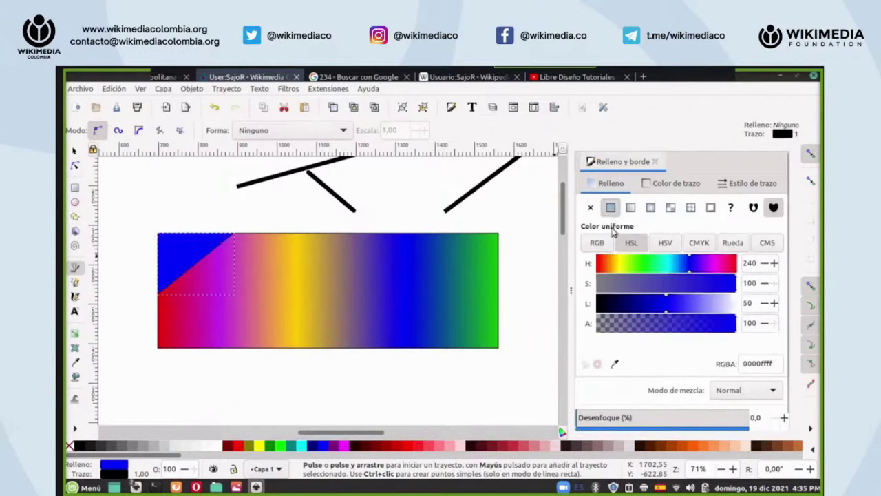
pyautogui.click(630, 207)
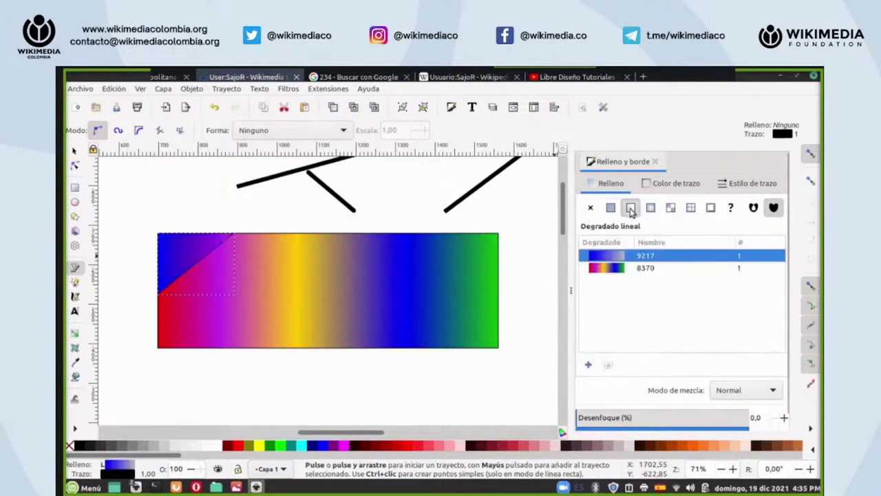
pyautogui.click(74, 165)
pyautogui.moveTo(234, 236); pyautogui.dragTo(315, 236)
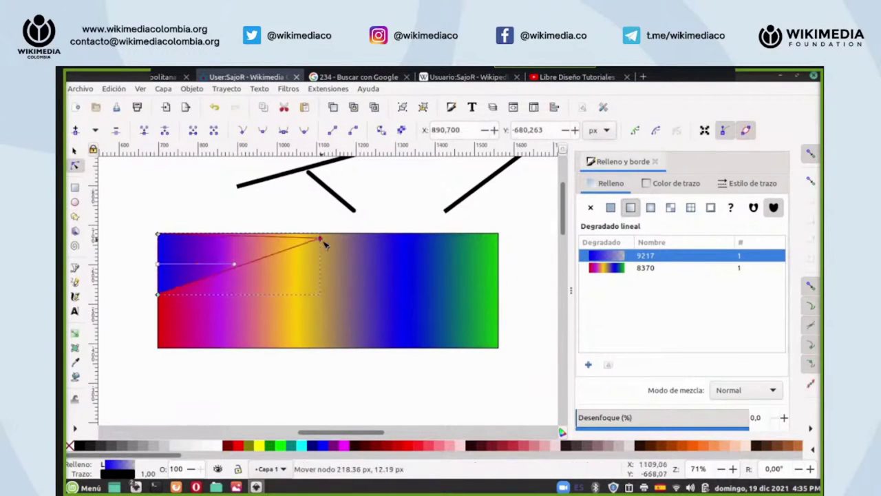
pyautogui.moveTo(238, 262); pyautogui.dragTo(219, 270)
pyautogui.moveTo(160, 269); pyautogui.dragTo(148, 199)
pyautogui.click(221, 274)
pyautogui.click(158, 295)
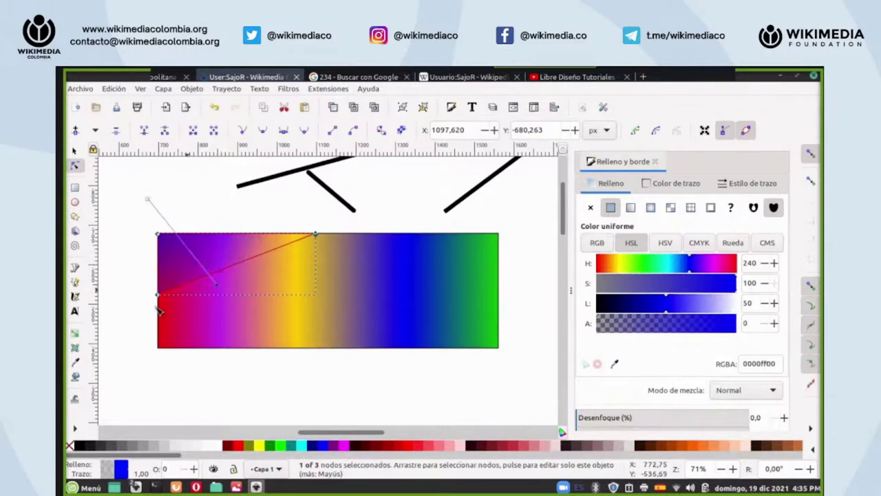
# - Remove the triangle's outline by setting its stroke to none
pyautogui.rightClick(82, 472)
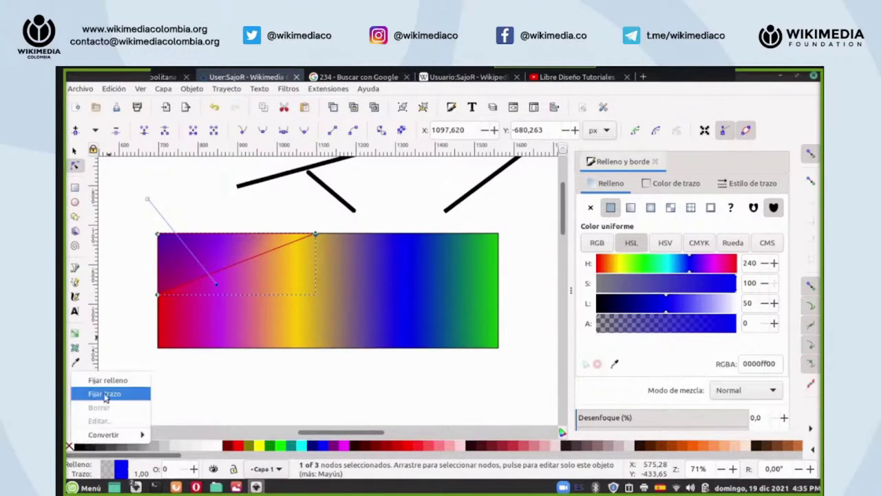
pyautogui.click(157, 377)
pyautogui.click(213, 200)
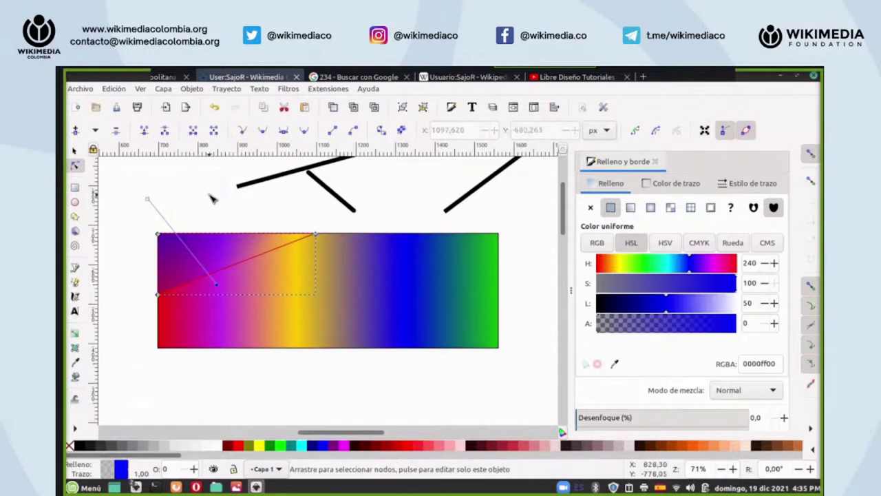
pyautogui.click(212, 226)
pyautogui.click(212, 253)
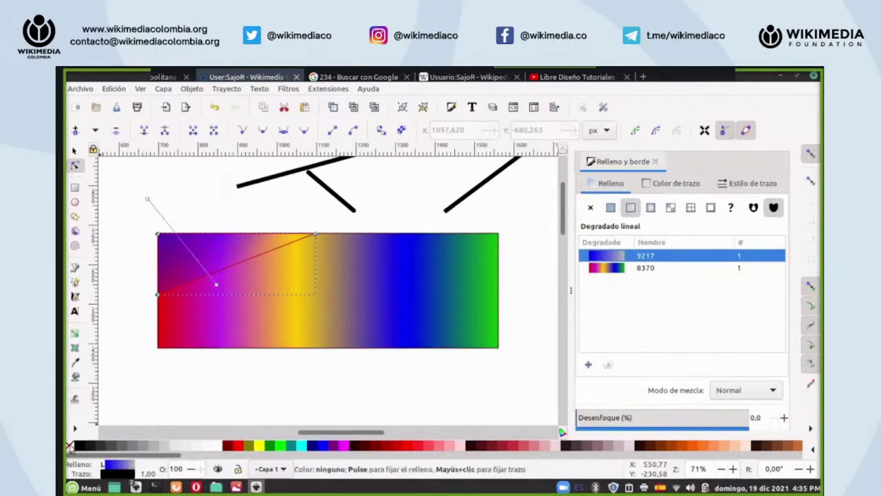
pyautogui.rightClick(72, 447)
pyautogui.click(103, 395)
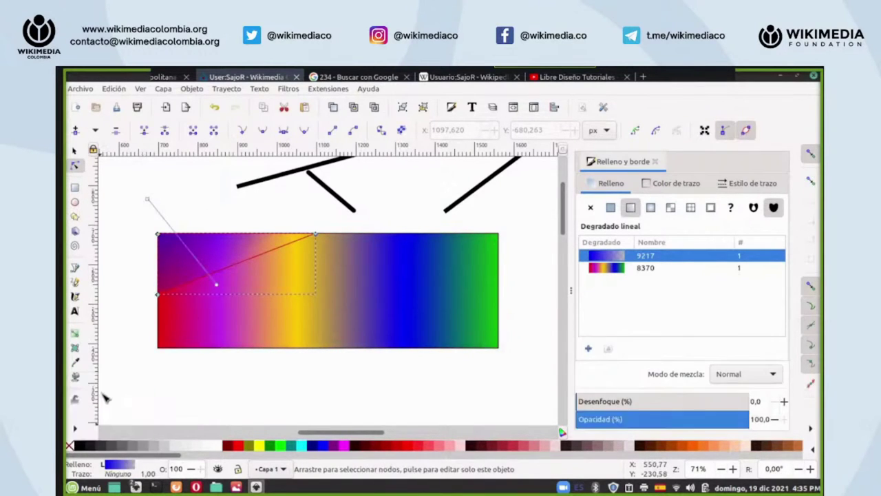
pyautogui.click(135, 367)
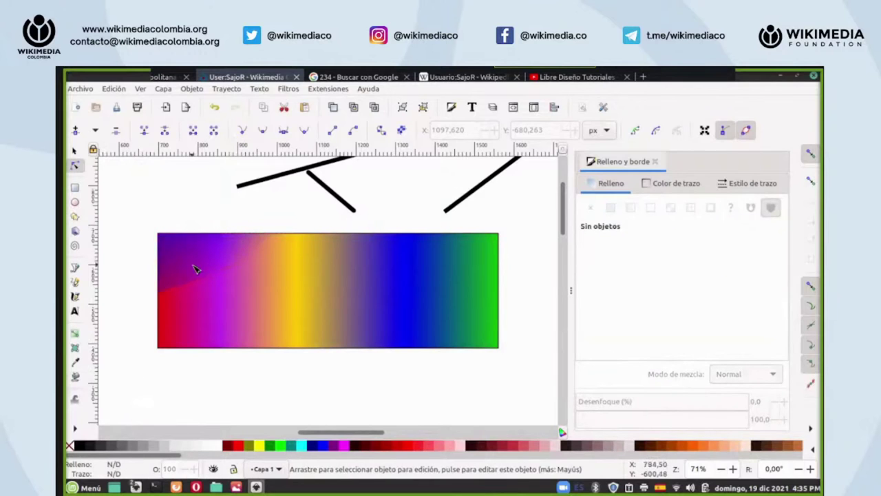
# - Reselect the triangle and reposition its gradient's start and end points
pyautogui.click(210, 279)
pyautogui.click(200, 273)
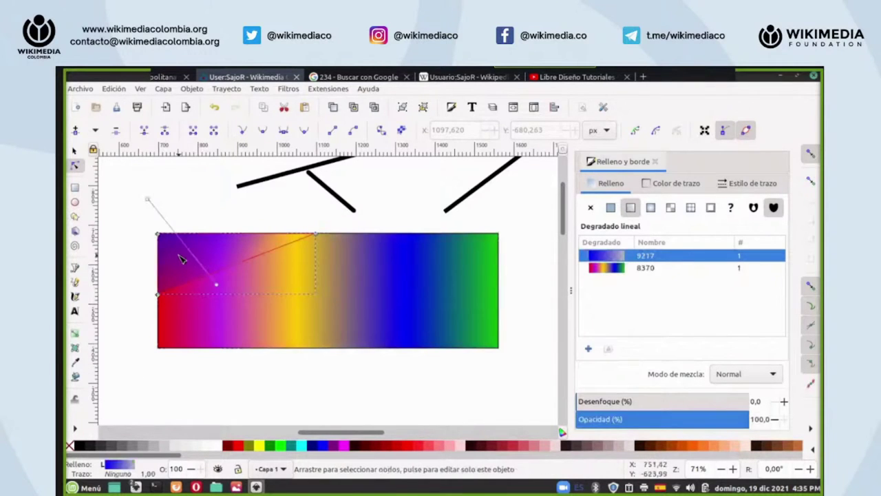
pyautogui.moveTo(147, 184); pyautogui.dragTo(153, 157)
pyautogui.moveTo(219, 290); pyautogui.dragTo(210, 272)
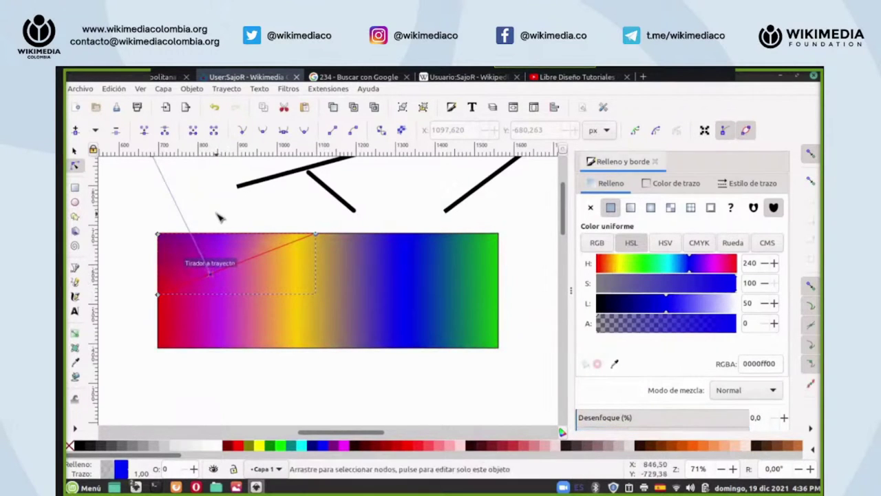
pyautogui.scroll(2, 194, 207)
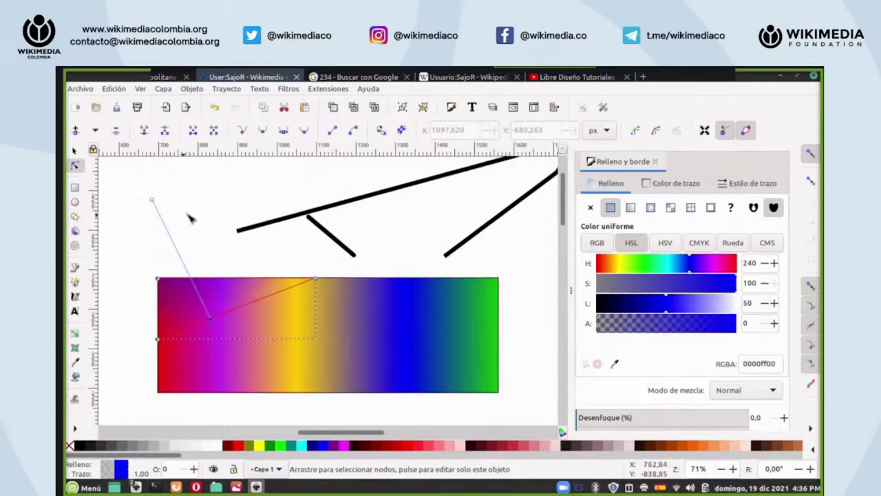
pyautogui.click(158, 204)
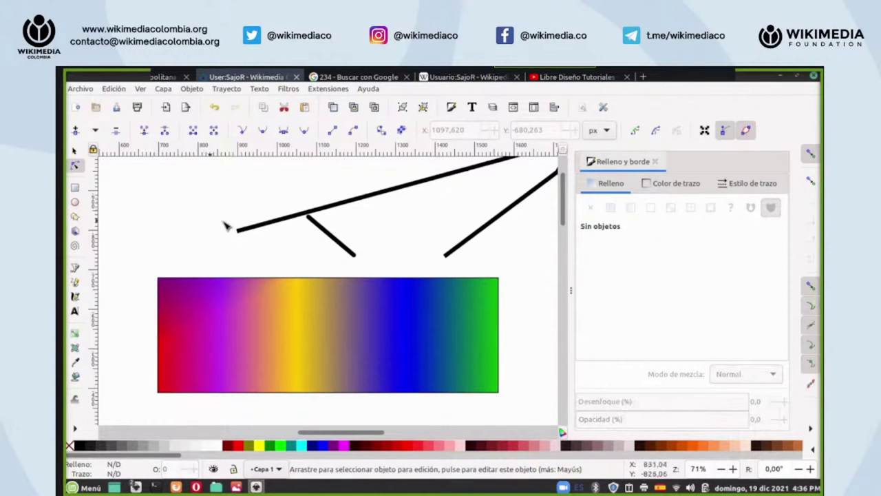
pyautogui.click(198, 308)
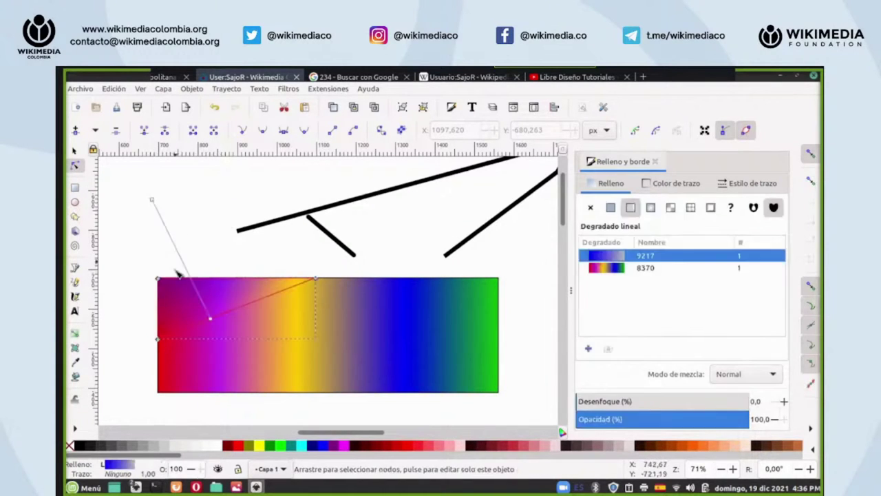
# - Make the gradient's start stop opaque green (alpha 100, hue 129) and move it near the corner
pyautogui.click(152, 200)
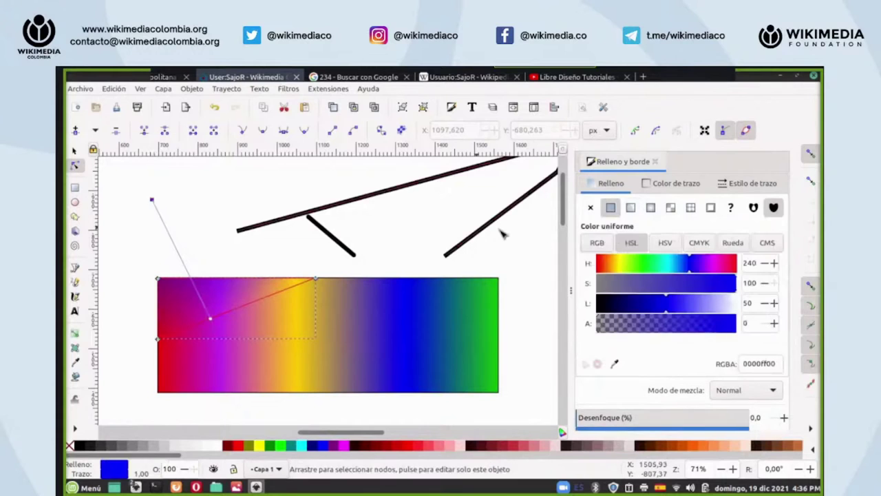
pyautogui.click(686, 267)
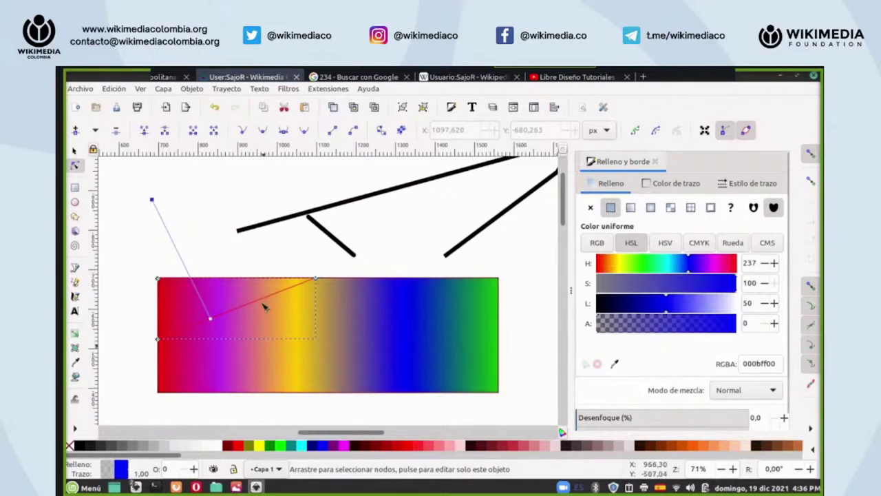
pyautogui.moveTo(153, 201); pyautogui.dragTo(162, 221)
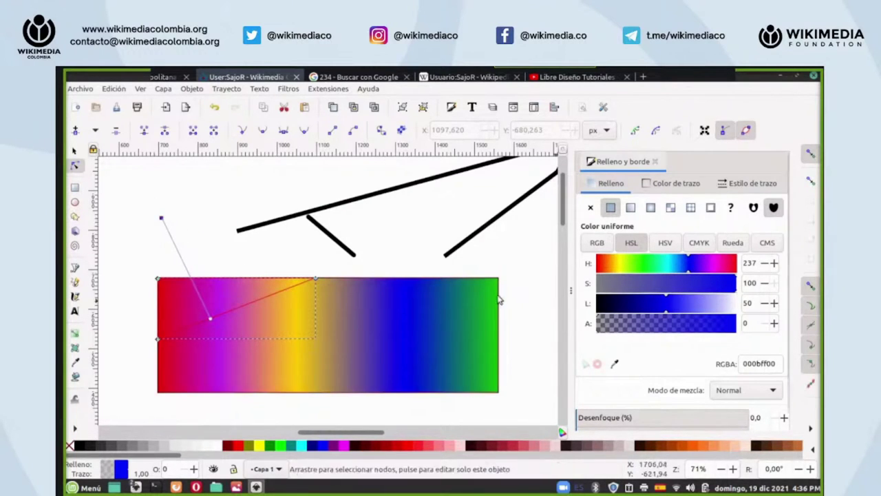
pyautogui.moveTo(728, 325); pyautogui.dragTo(751, 326)
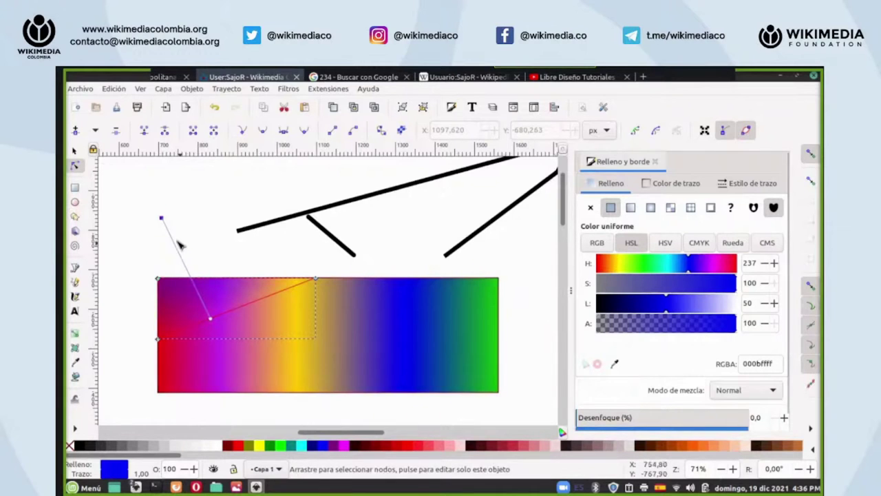
pyautogui.click(646, 263)
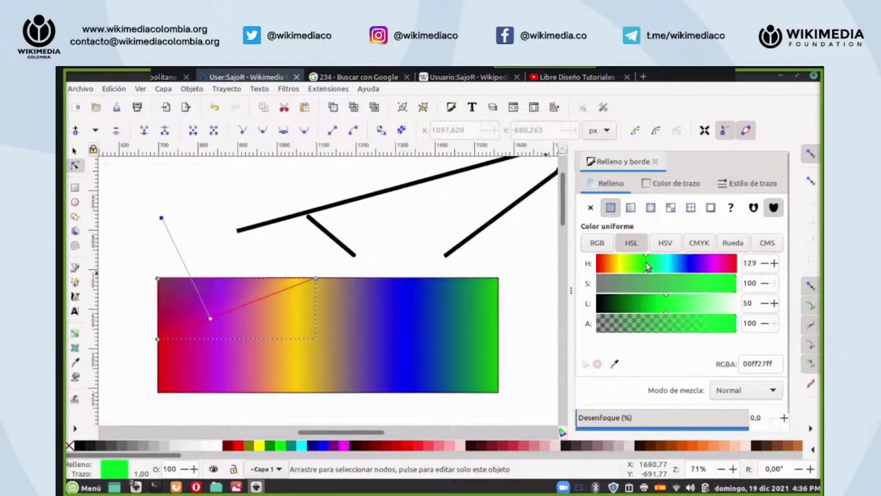
pyautogui.moveTo(164, 218); pyautogui.dragTo(188, 263)
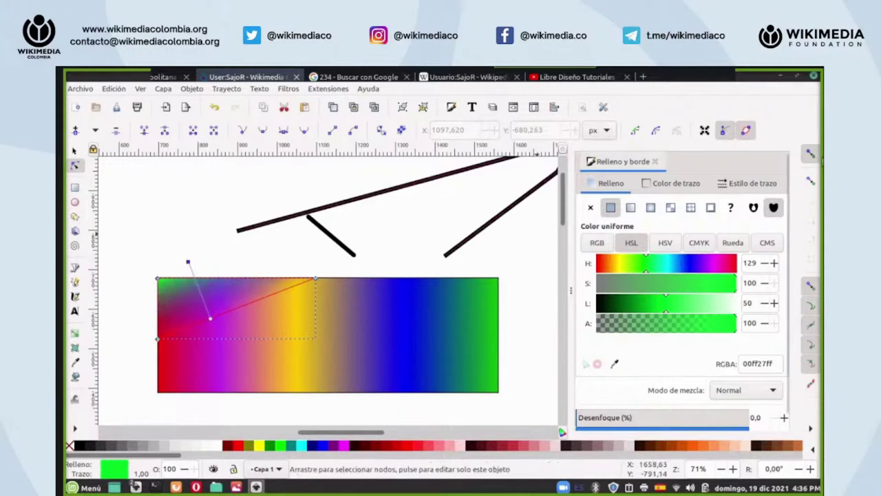
pyautogui.moveTo(191, 265); pyautogui.dragTo(189, 270)
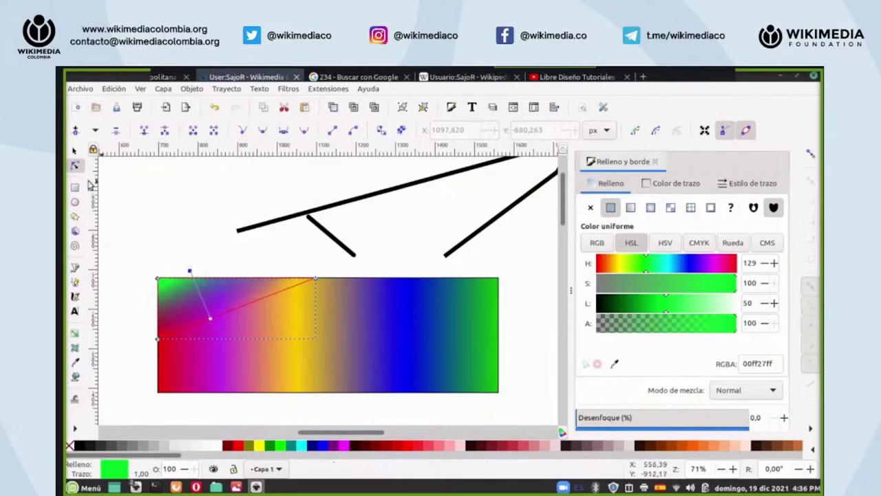
pyautogui.click(75, 150)
pyautogui.click(160, 189)
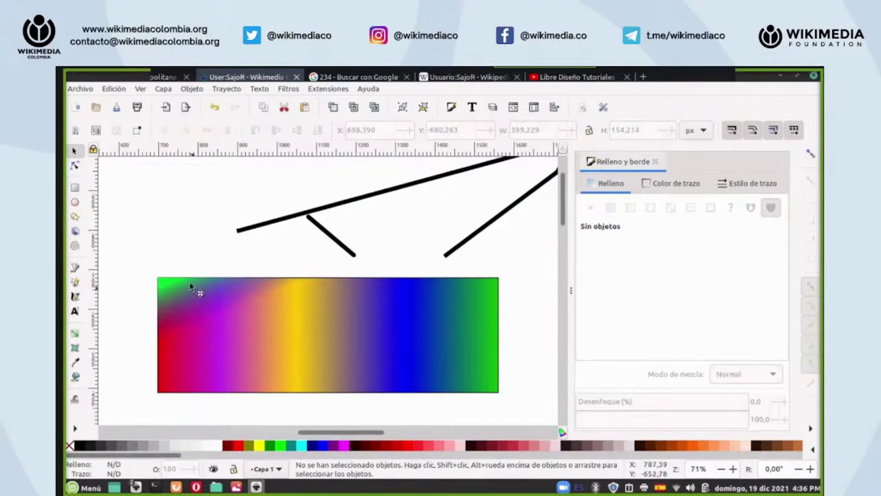
pyautogui.click(74, 165)
pyautogui.click(221, 306)
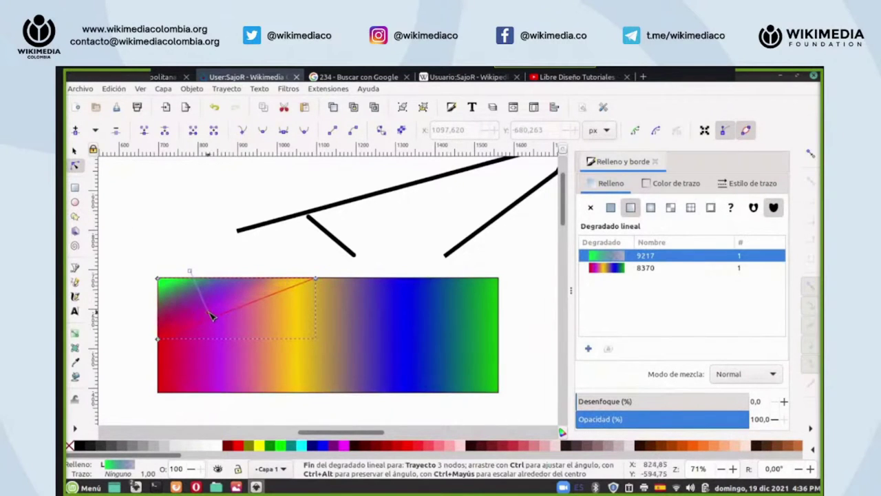
pyautogui.click(210, 314)
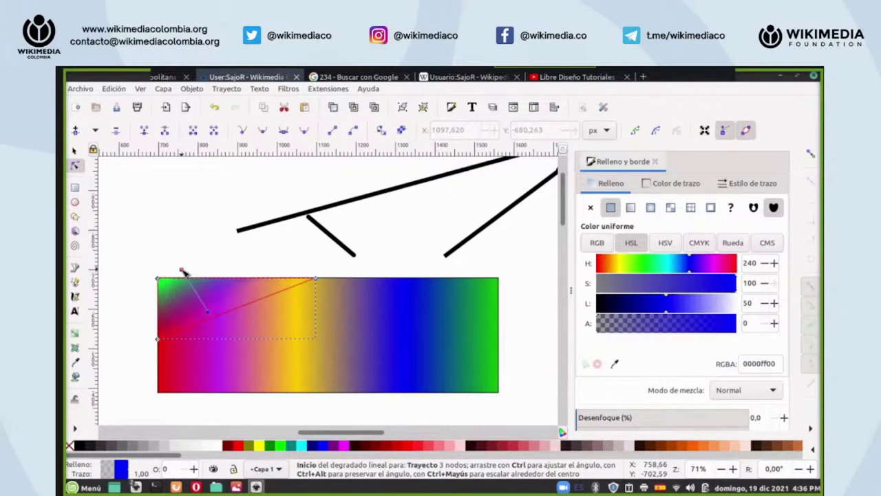
pyautogui.click(181, 213)
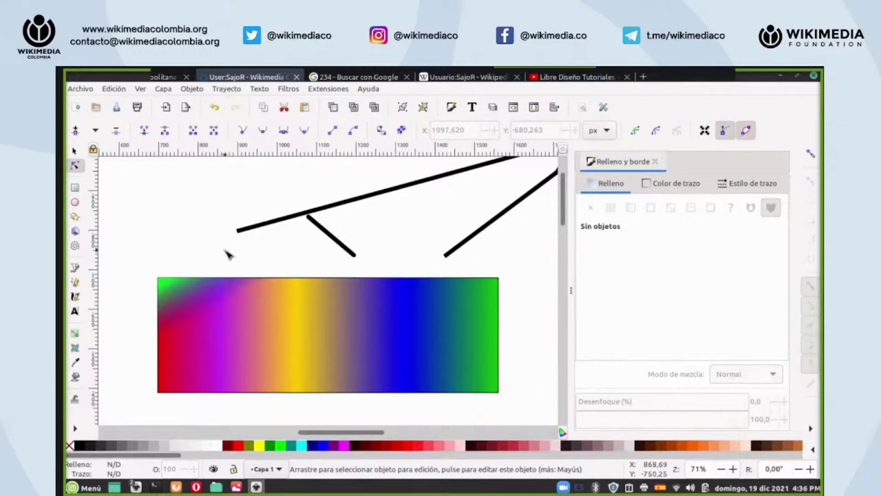
pyautogui.click(229, 298)
pyautogui.moveTo(177, 332); pyautogui.dragTo(158, 359)
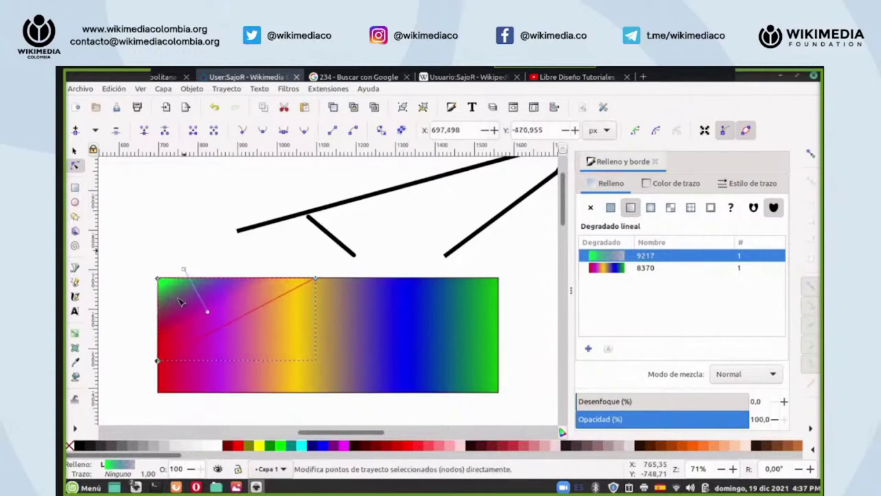
pyautogui.click(195, 233)
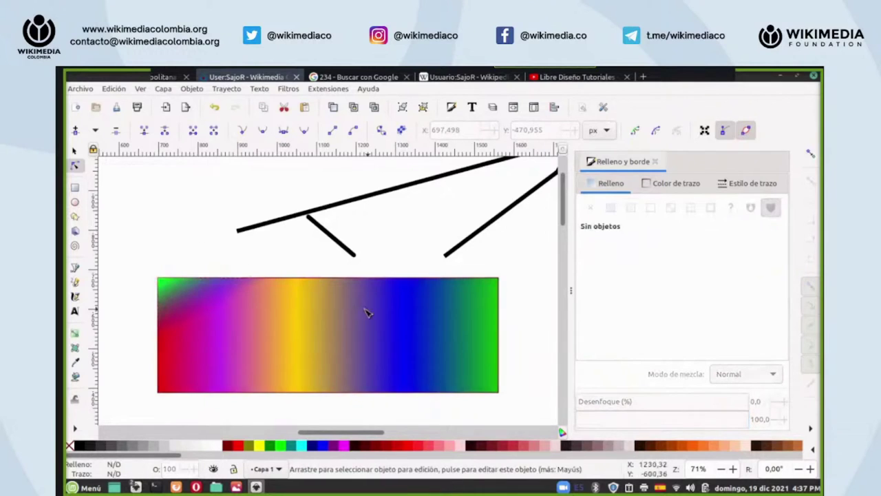
pyautogui.scroll(-5, 320, 323)
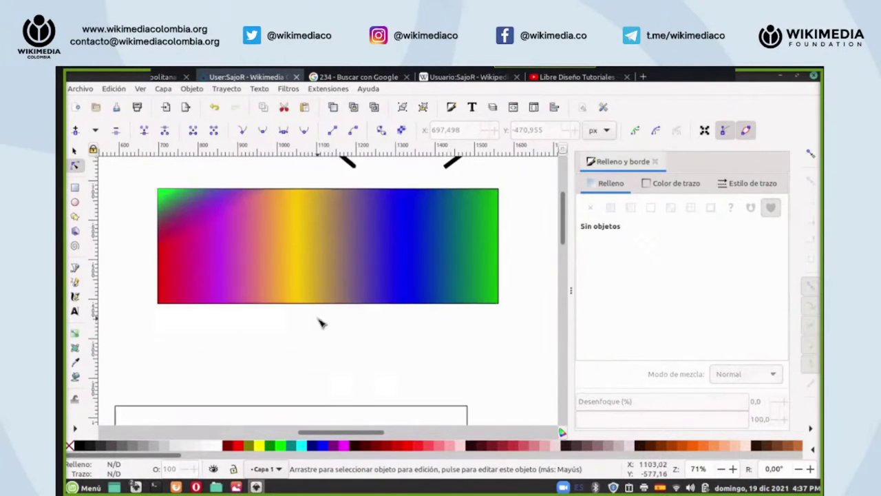
pyautogui.scroll(4, 320, 324)
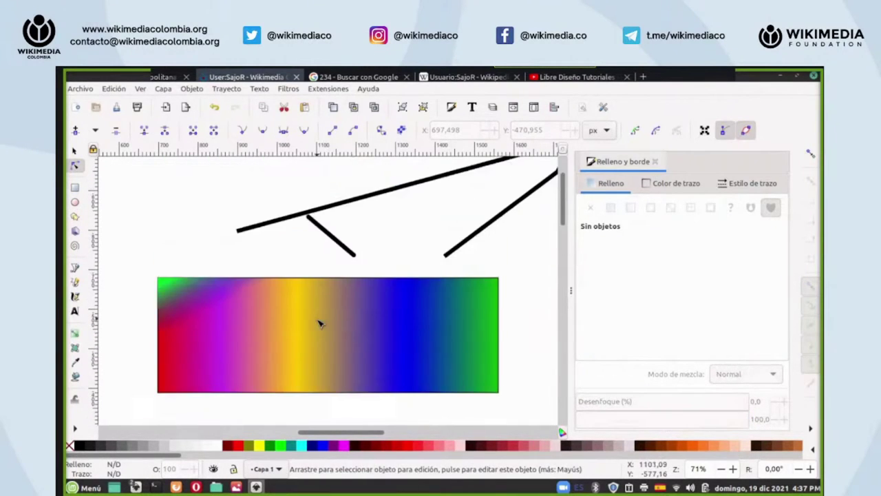
pyautogui.scroll(-5, 452, 292)
# - Draw a circle on the empty canvas and give it a radial gradient fill
pyautogui.scroll(12, 448, 295)
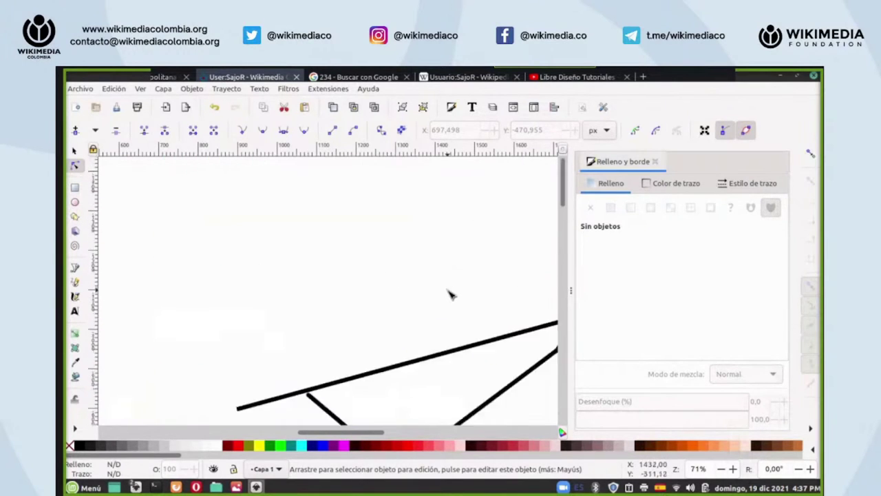
pyautogui.click(75, 202)
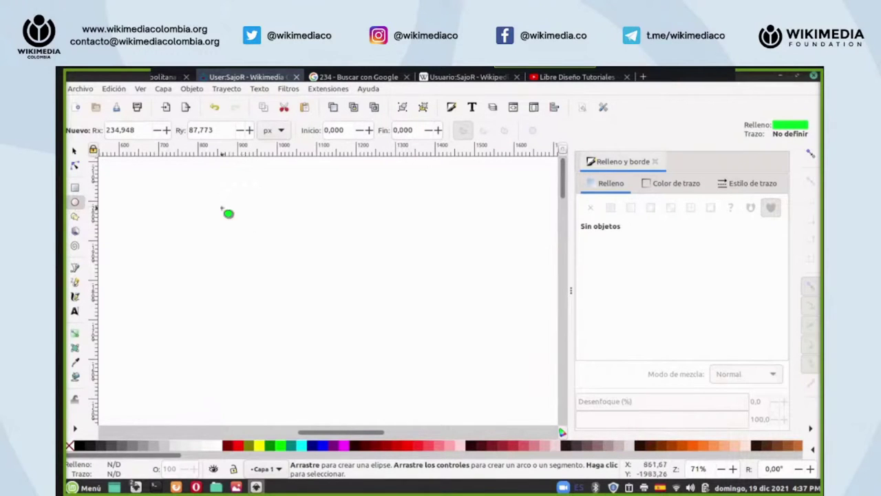
pyautogui.moveTo(222, 208); pyautogui.dragTo(412, 372)
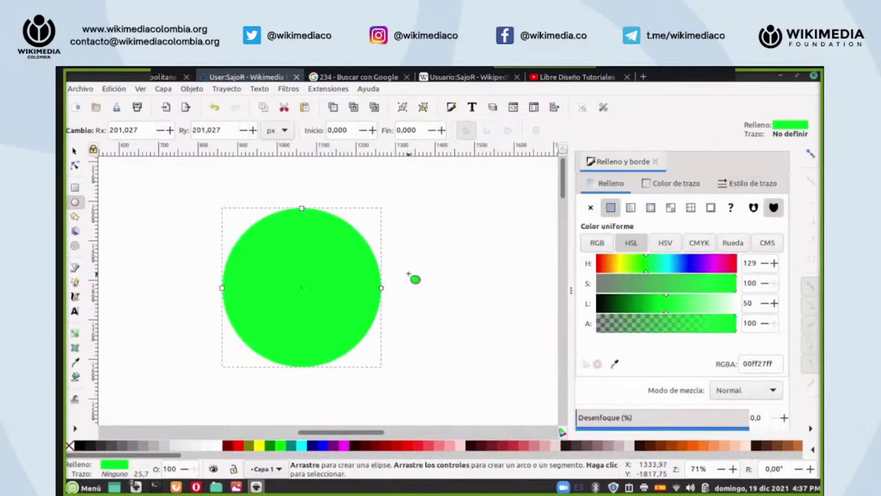
pyautogui.click(651, 208)
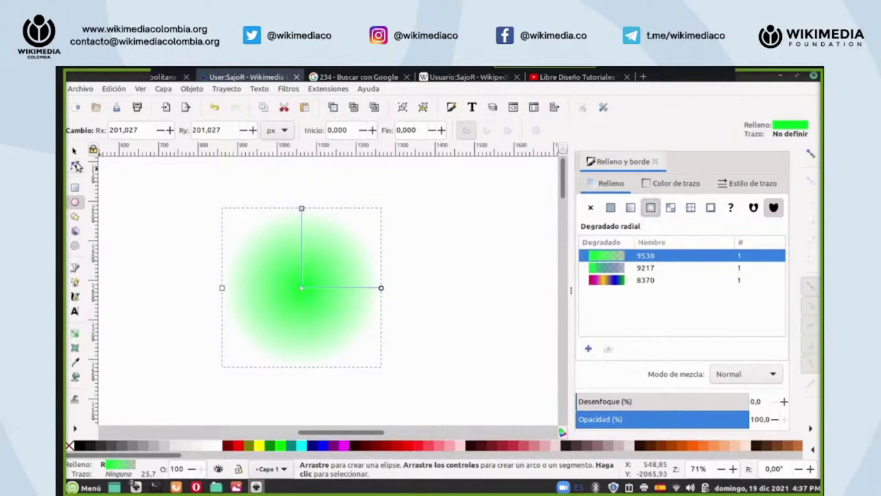
# - Colour the radial gradient's centre stop red and its outer stop cyan
pyautogui.click(76, 167)
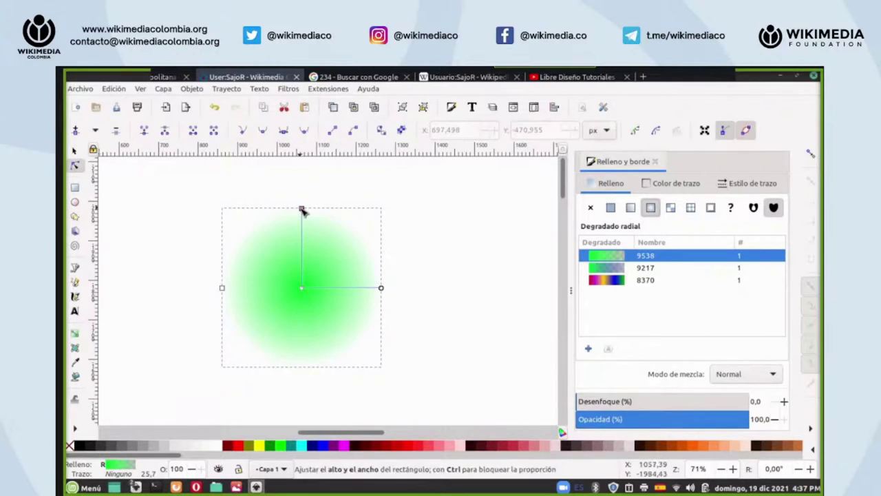
pyautogui.click(302, 210)
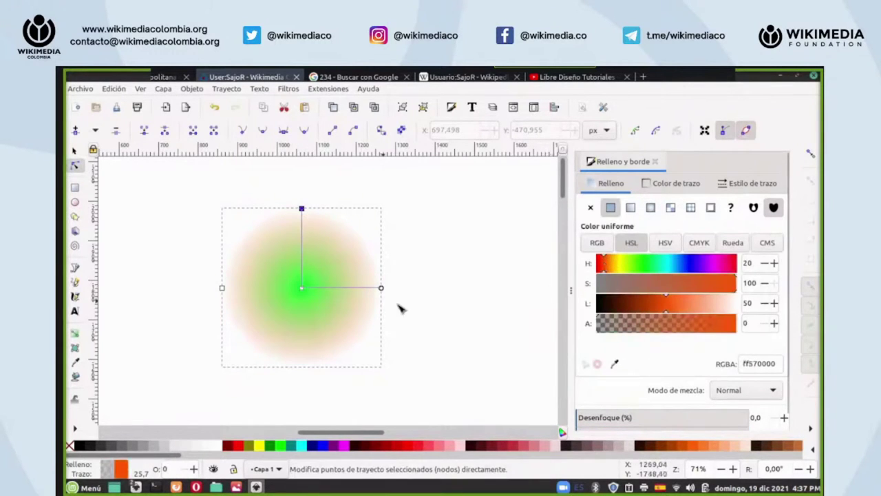
pyautogui.click(304, 289)
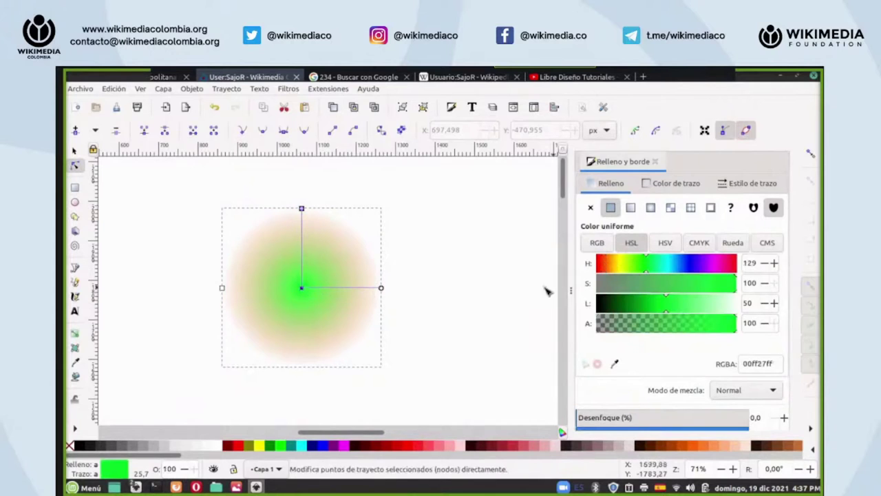
pyautogui.click(734, 266)
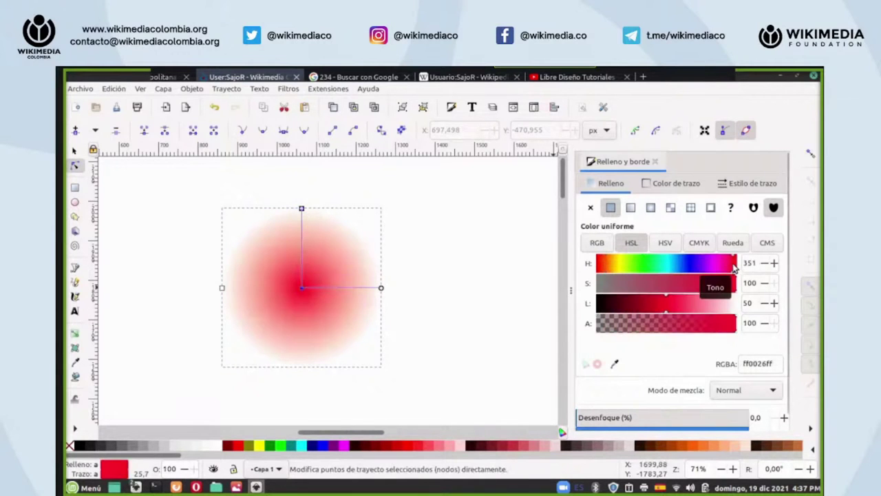
pyautogui.click(669, 265)
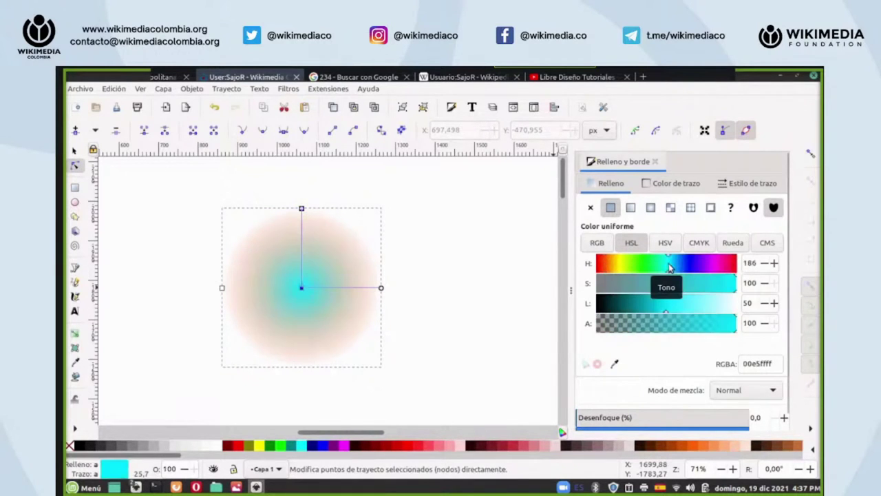
pyautogui.click(644, 272)
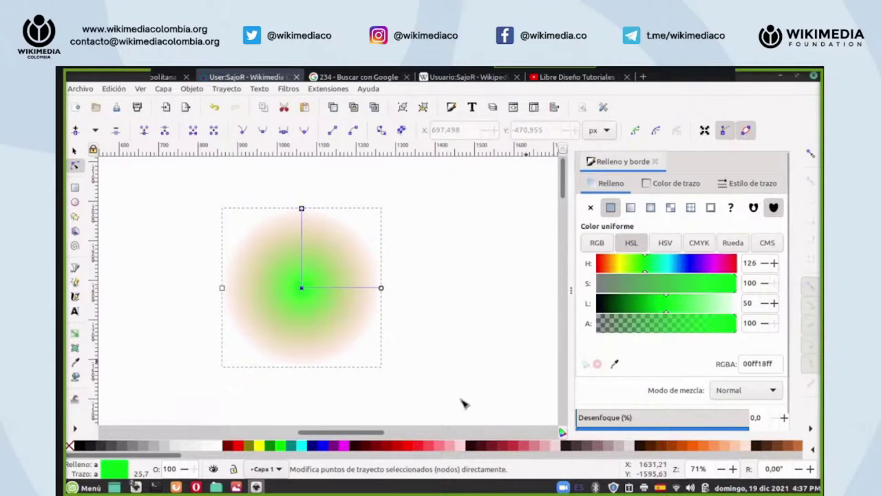
pyautogui.click(405, 448)
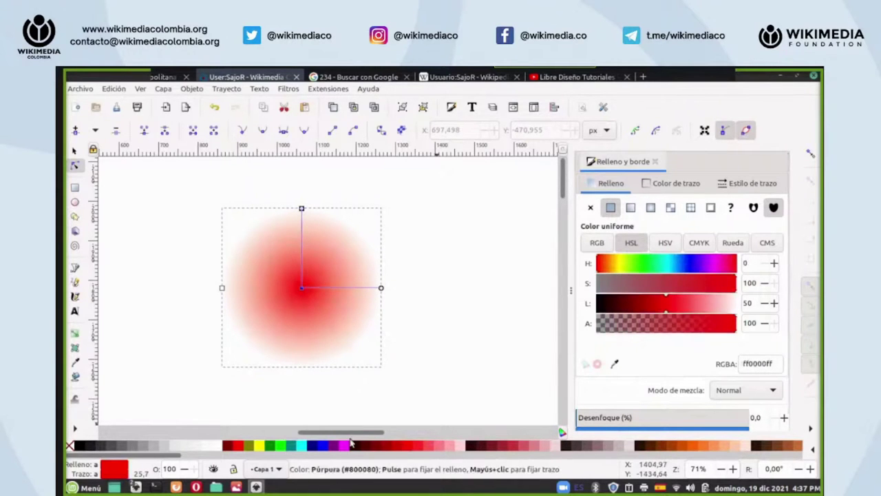
pyautogui.click(302, 209)
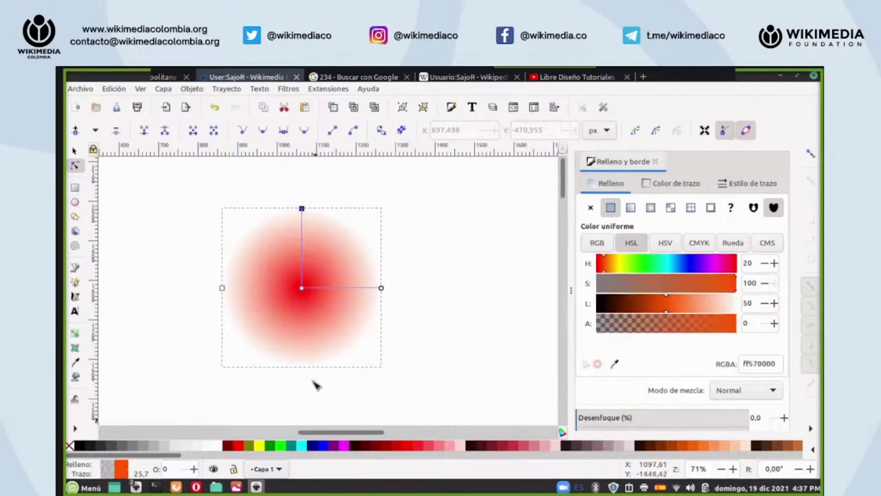
pyautogui.click(303, 446)
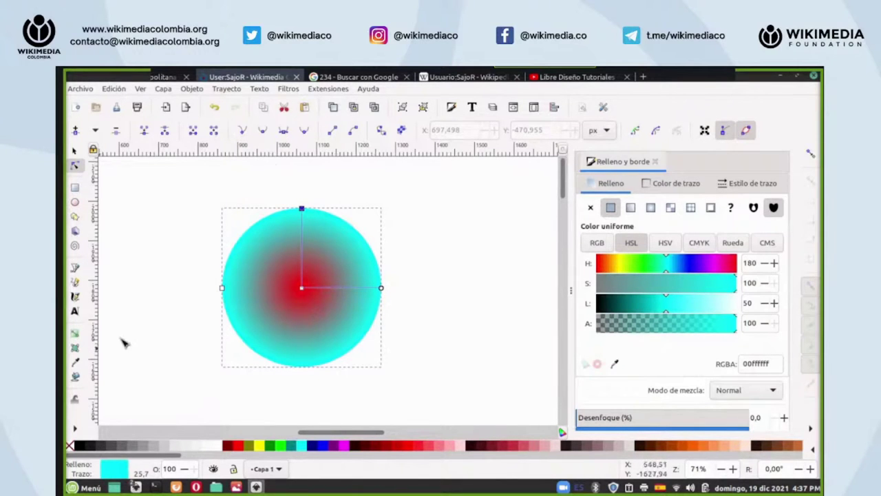
pyautogui.click(75, 152)
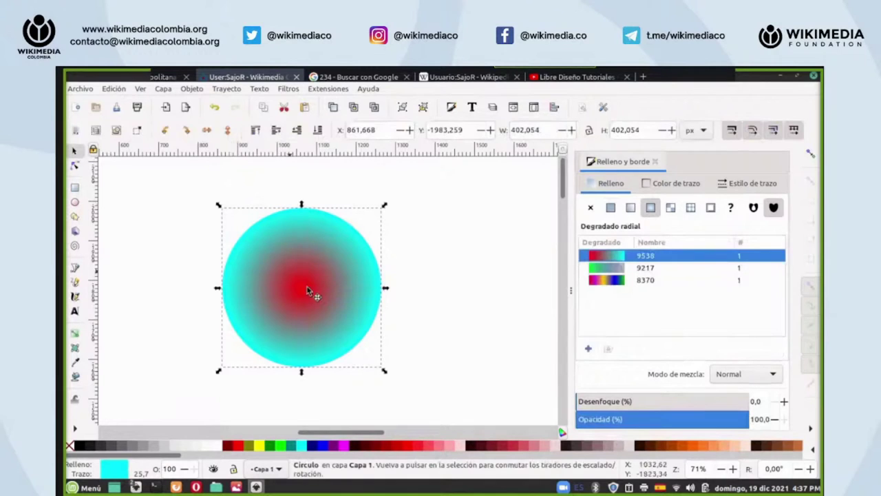
# - Scale the circle up from its corner handles to about 1213,601 × 1213,601 px
pyautogui.scroll(-2, 707, 468)
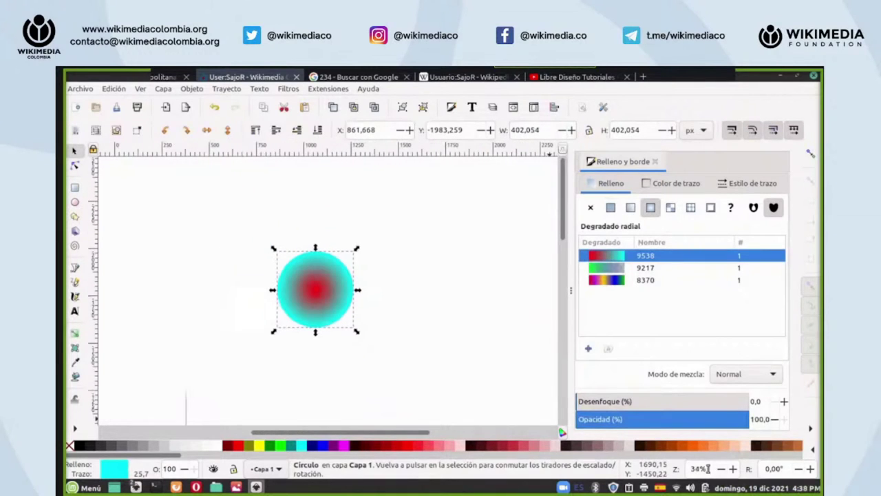
pyautogui.moveTo(356, 331); pyautogui.dragTo(428, 405)
pyautogui.moveTo(278, 252); pyautogui.dragTo(167, 168)
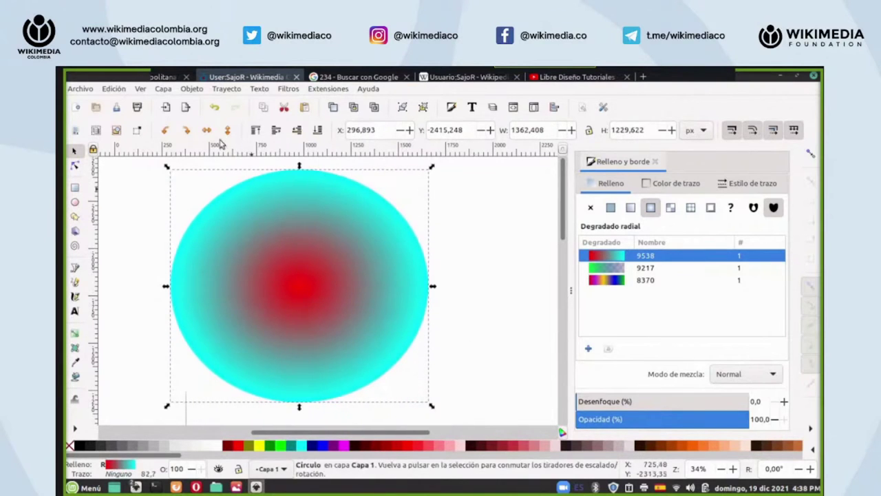
pyautogui.click(213, 107)
pyautogui.moveTo(274, 249); pyautogui.dragTo(198, 172)
pyautogui.scroll(2, 702, 469)
pyautogui.scroll(-3, 702, 469)
pyautogui.scroll(1, 702, 468)
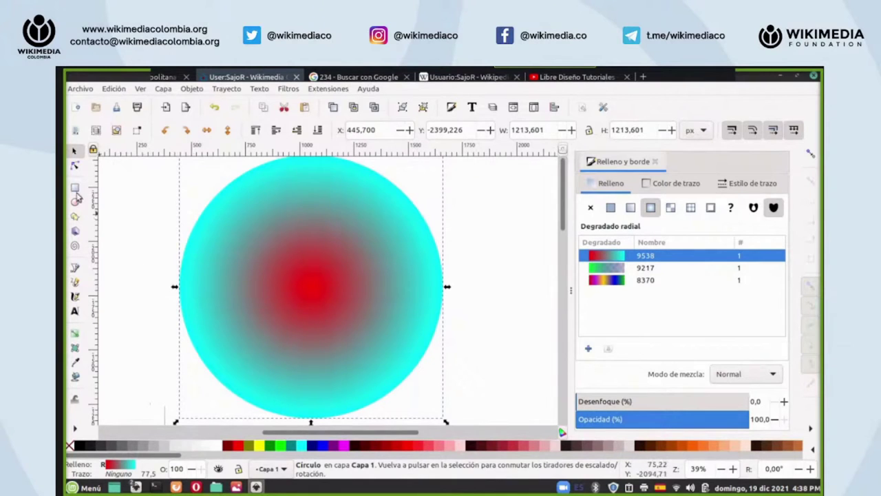
pyautogui.click(75, 167)
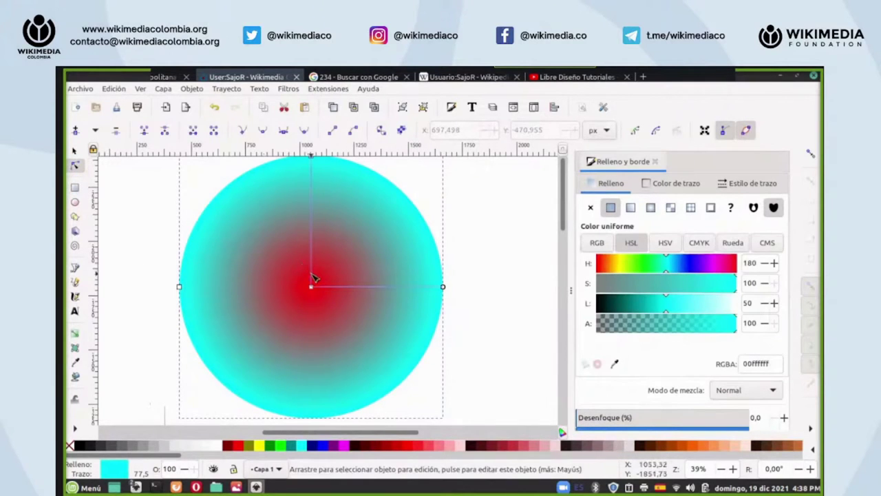
# - Recolour the inner gradient stops green and blue, shifting the middle stop slightly toward the centre
pyautogui.click(75, 334)
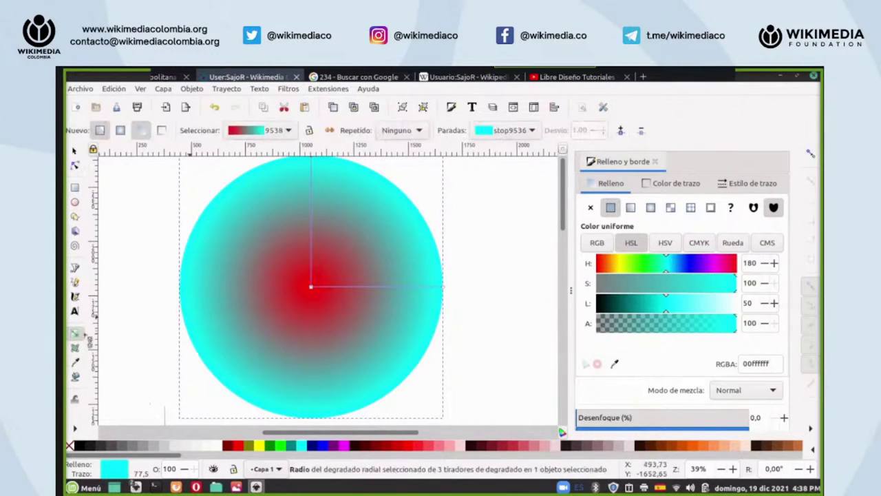
pyautogui.scroll(2, 313, 269)
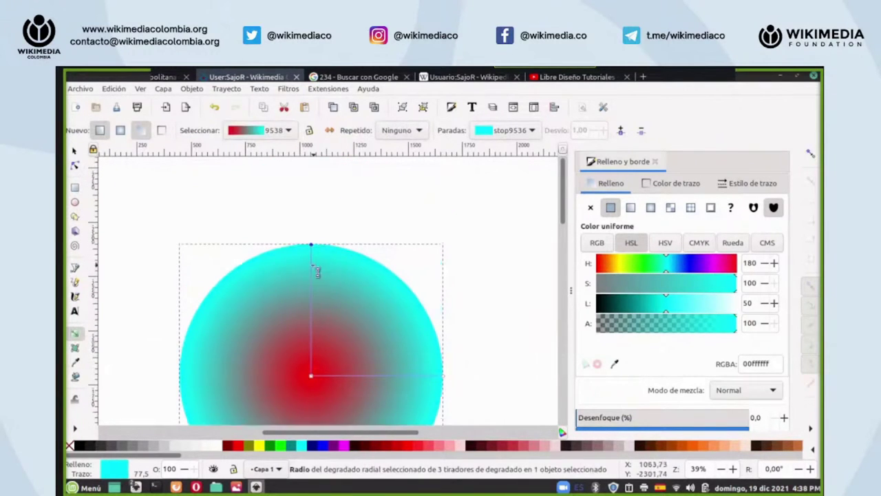
pyautogui.scroll(-1, 317, 274)
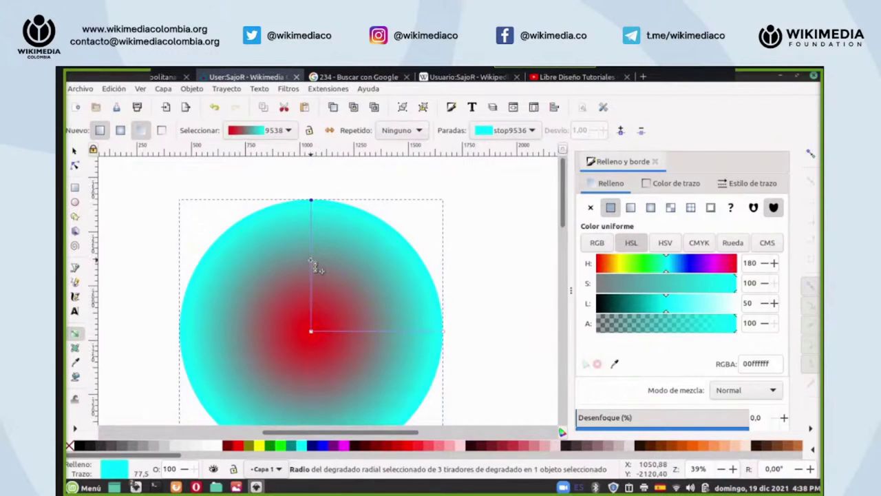
pyautogui.hotkey('ctrl', 'a')
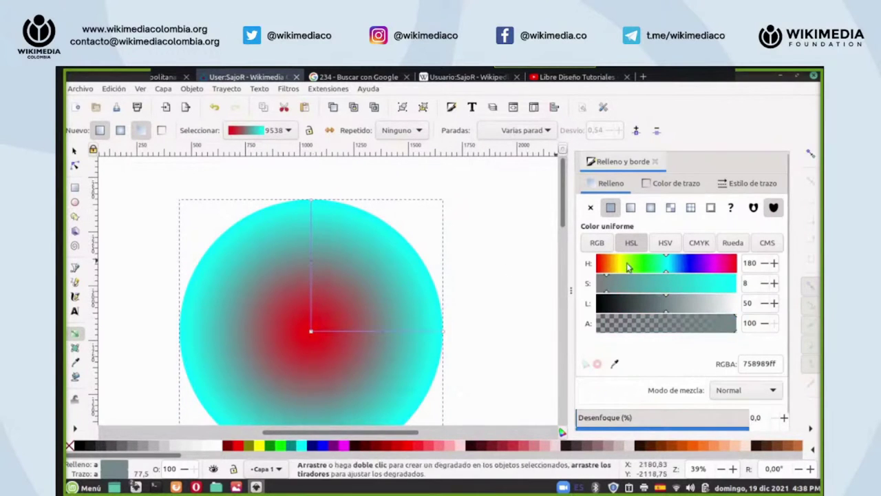
pyautogui.click(284, 446)
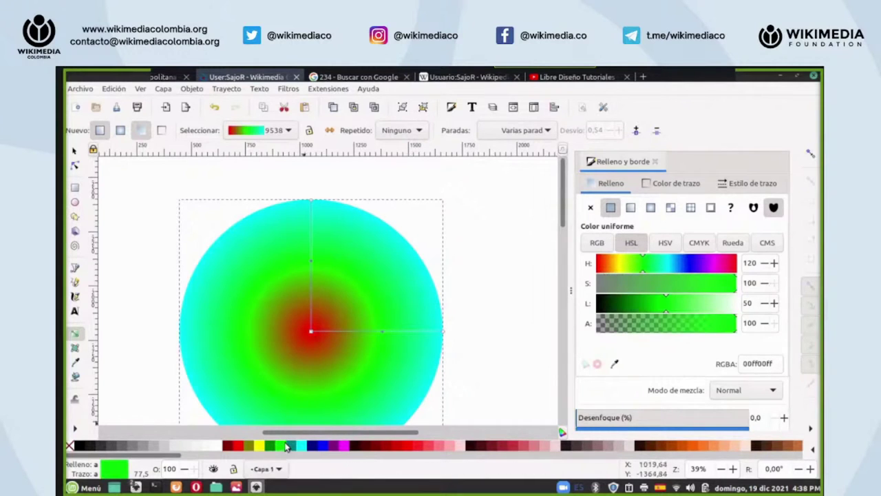
pyautogui.moveTo(357, 335); pyautogui.dragTo(347, 336)
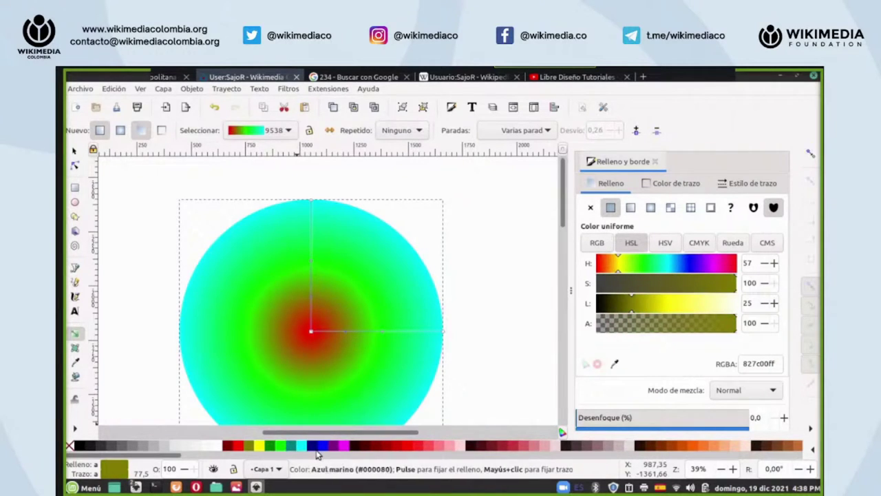
pyautogui.click(323, 445)
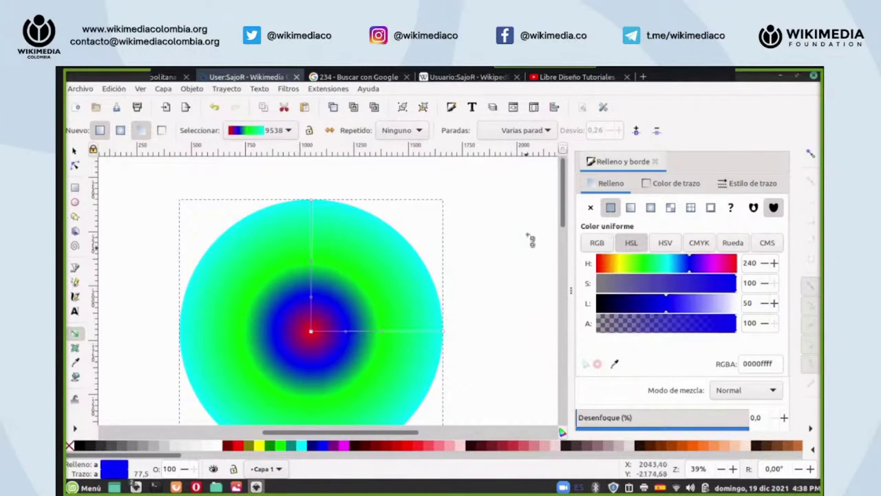
pyautogui.scroll(-2, 528, 237)
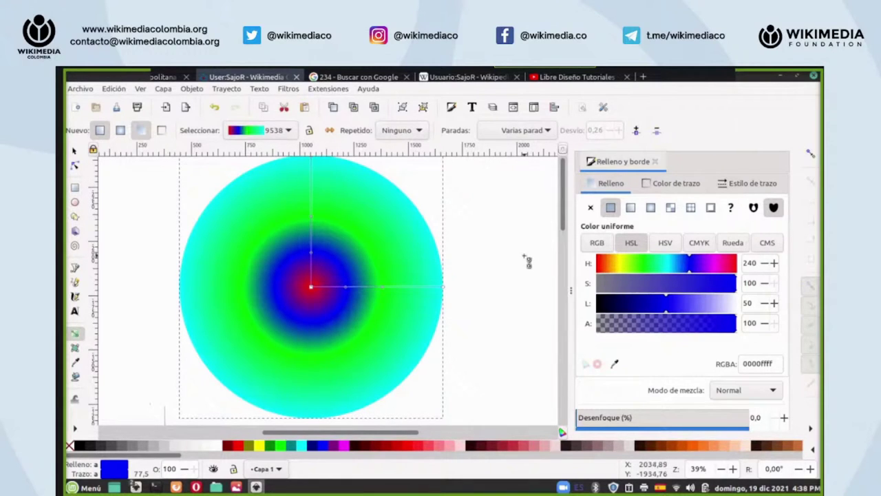
pyautogui.scroll(4, 529, 260)
pyautogui.scroll(-4, 529, 260)
pyautogui.scroll(10, 528, 260)
pyautogui.scroll(2, 529, 261)
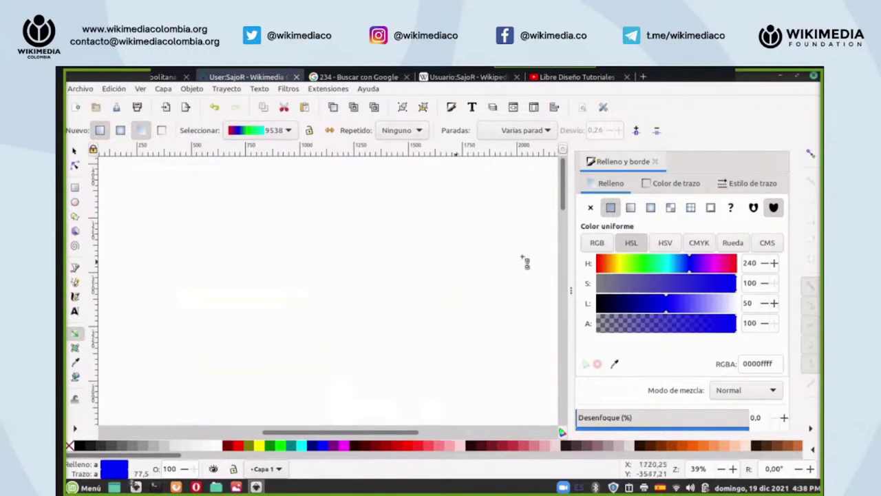
# - Draw a large blue circle on the blank page
pyautogui.click(75, 203)
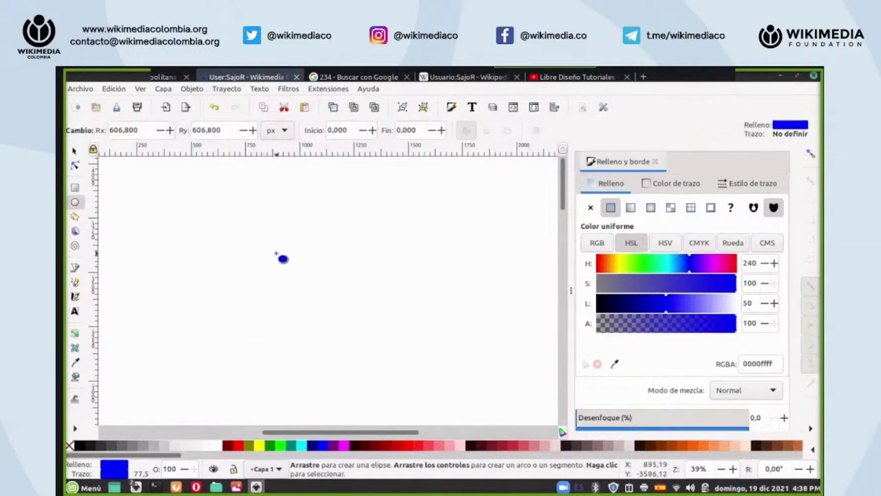
pyautogui.moveTo(285, 225)
pyautogui.mouseDown()
pyautogui.moveTo(315, 274)
pyautogui.moveTo(457, 374)
pyautogui.moveTo(444, 359)
pyautogui.mouseUp()
pyautogui.scroll(-2, 423, 284)
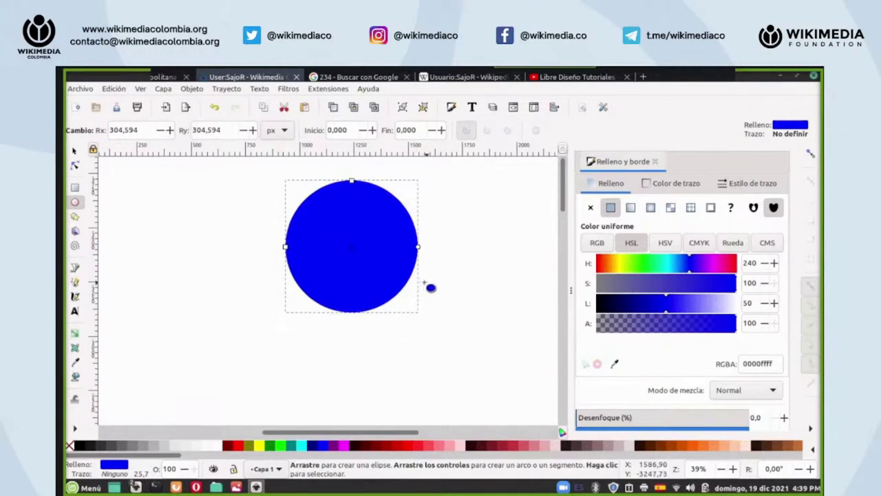
# - Add a small Aguamarina ellipse near the circle's top, adjust it, and give it a radial gradient
pyautogui.moveTo(343, 195); pyautogui.dragTo(384, 228)
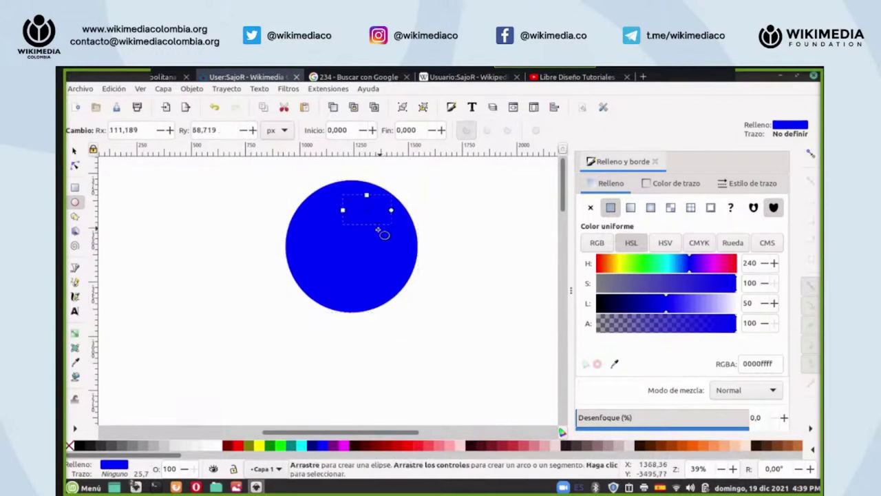
pyautogui.click(302, 448)
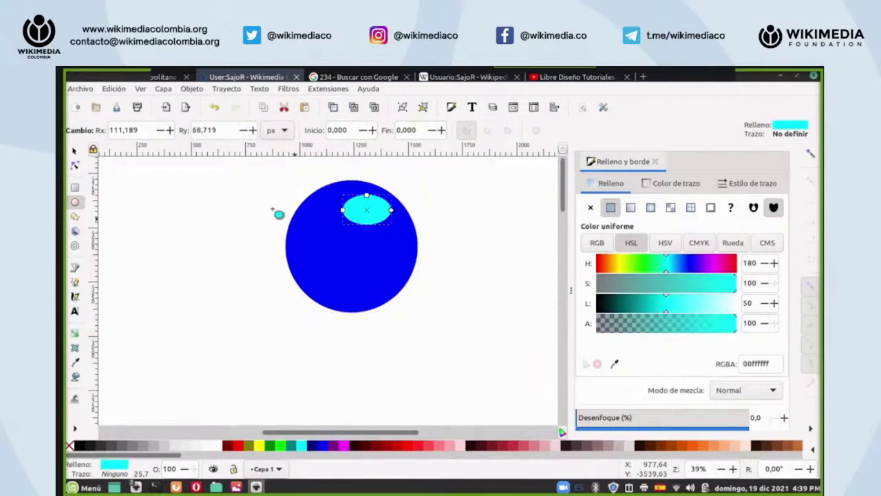
pyautogui.click(74, 150)
pyautogui.moveTo(369, 215)
pyautogui.mouseDown()
pyautogui.moveTo(349, 209)
pyautogui.moveTo(351, 241)
pyautogui.moveTo(365, 209)
pyautogui.mouseUp()
pyautogui.click(358, 215)
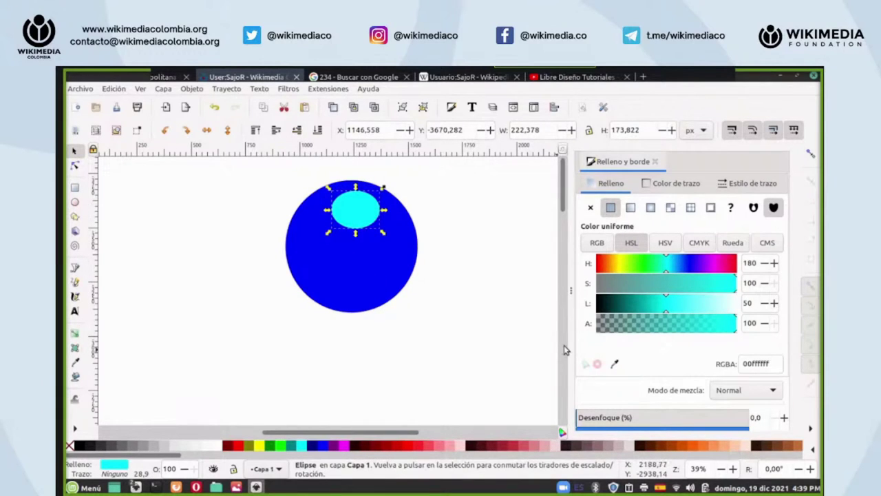
pyautogui.click(650, 208)
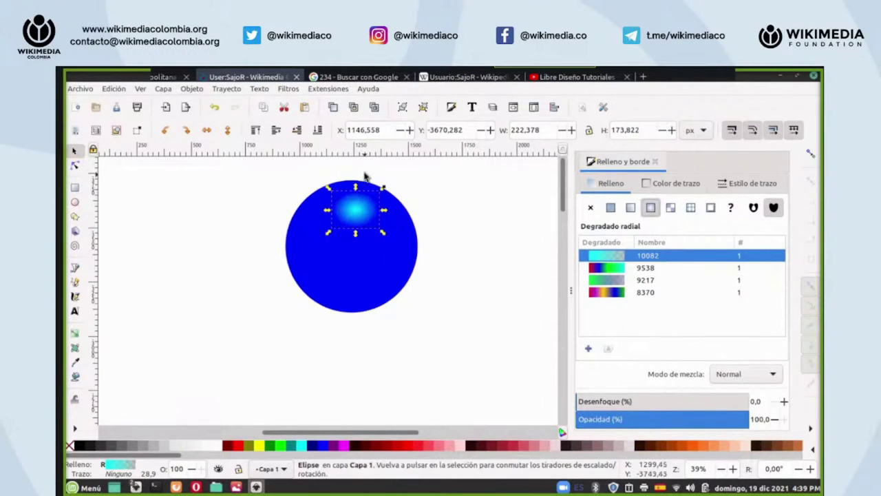
pyautogui.click(76, 204)
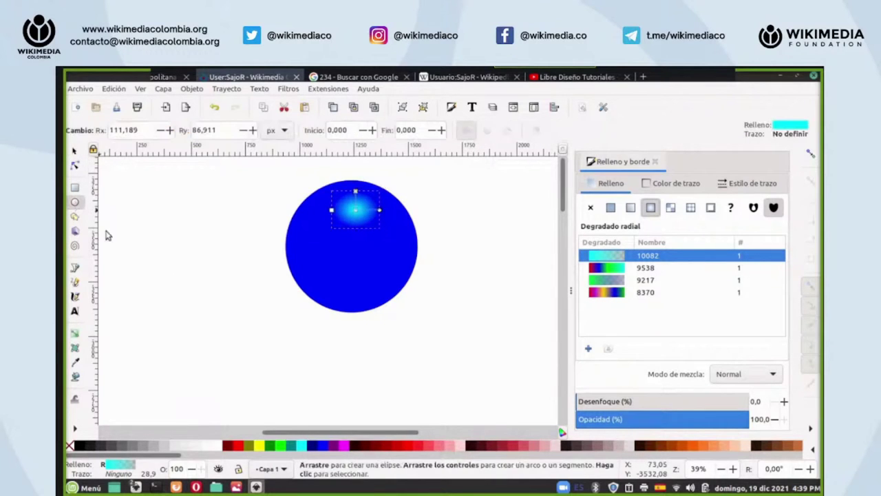
# - Draw a wide ellipse over the circle's lower left, lower it to the bottom and fill it Gris 60%
pyautogui.moveTo(211, 265); pyautogui.dragTo(390, 331)
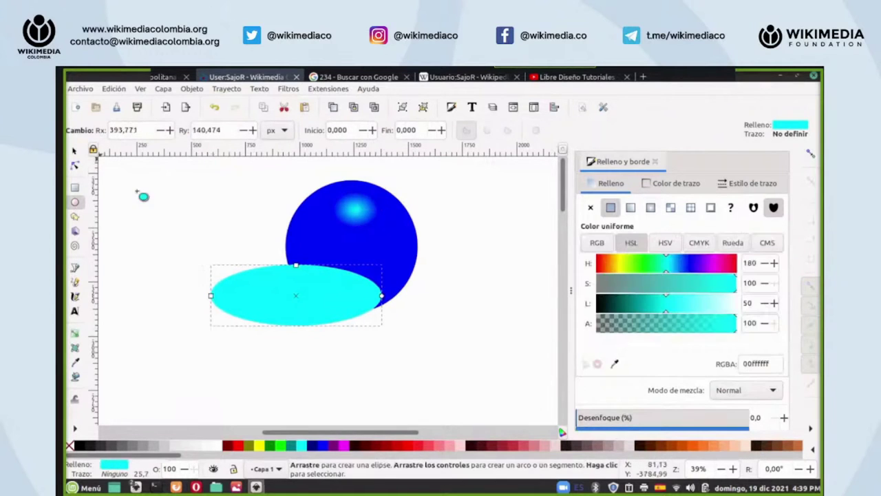
pyautogui.click(75, 150)
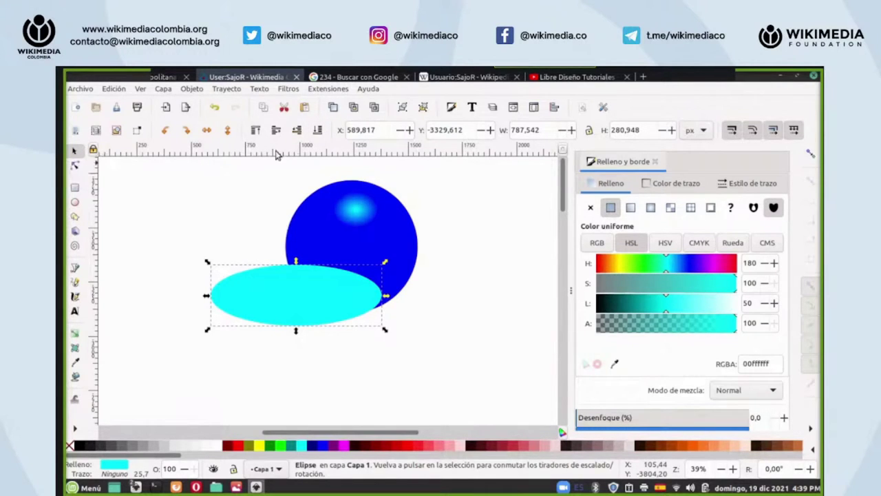
pyautogui.click(318, 131)
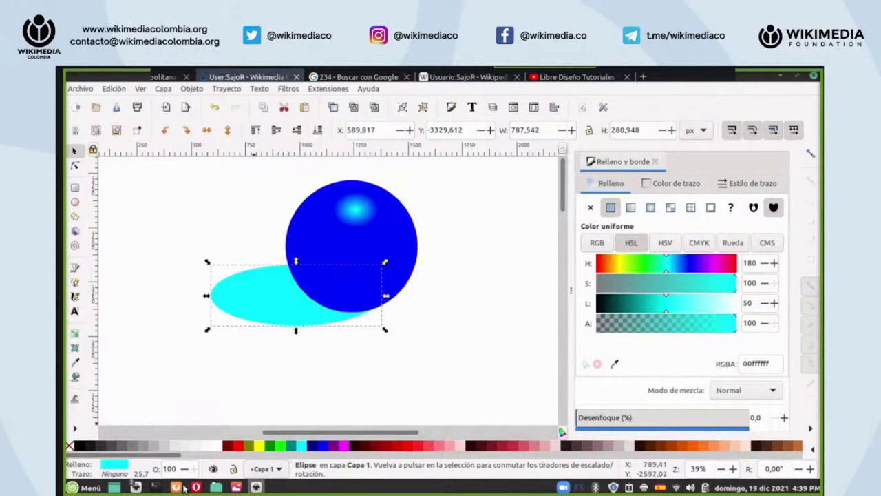
pyautogui.click(124, 446)
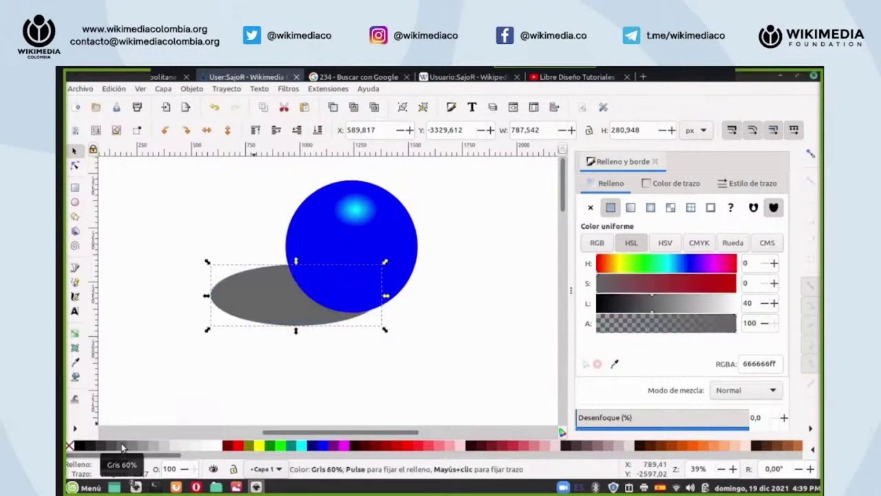
# - Lower the grey ellipse's alpha to 52 and blur it about 25.6 into a soft shadow
pyautogui.moveTo(734, 325); pyautogui.dragTo(670, 327)
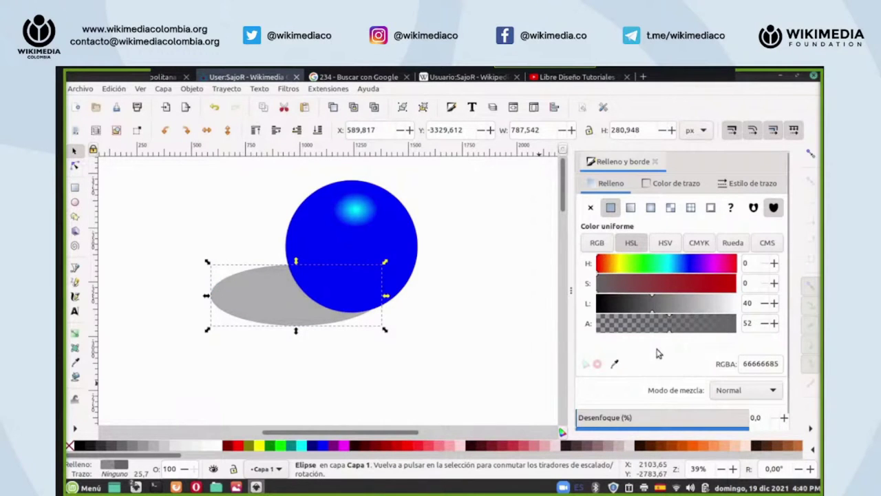
pyautogui.scroll(-1, 657, 350)
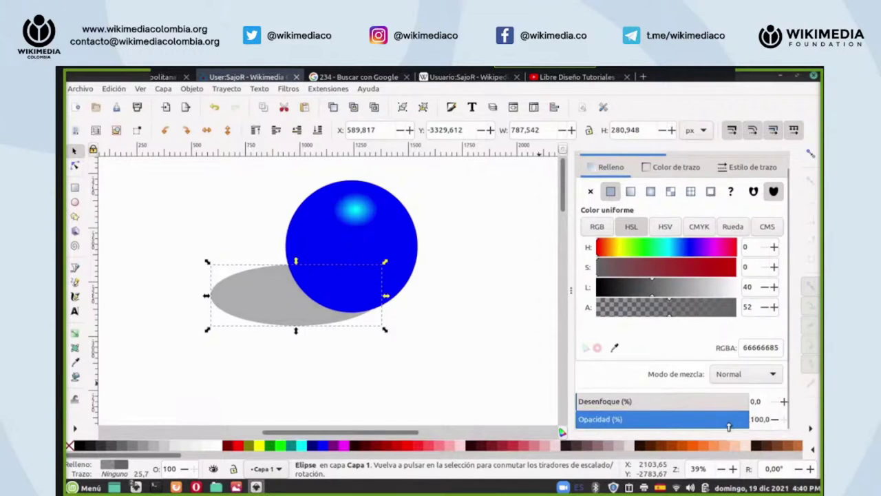
pyautogui.moveTo(744, 419)
pyautogui.mouseDown()
pyautogui.moveTo(693, 420)
pyautogui.moveTo(727, 425)
pyautogui.mouseUp()
pyautogui.moveTo(582, 402); pyautogui.dragTo(621, 405)
pyautogui.scroll(2, 431, 335)
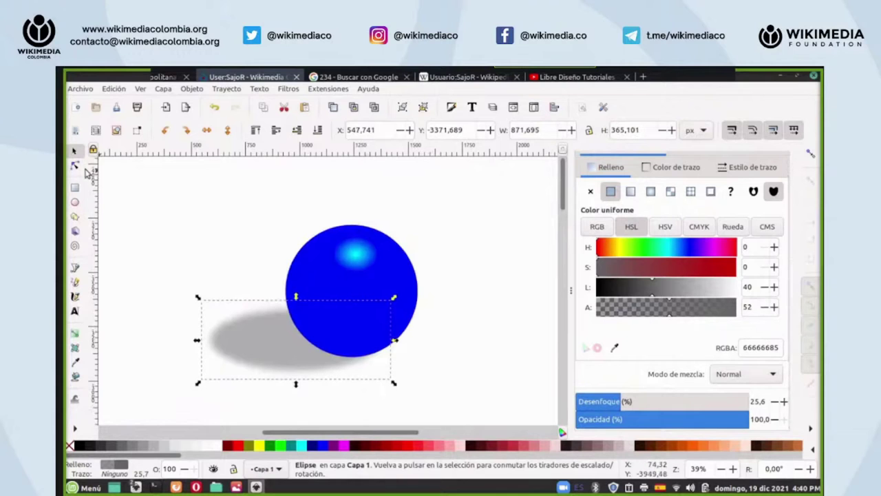
pyautogui.click(158, 232)
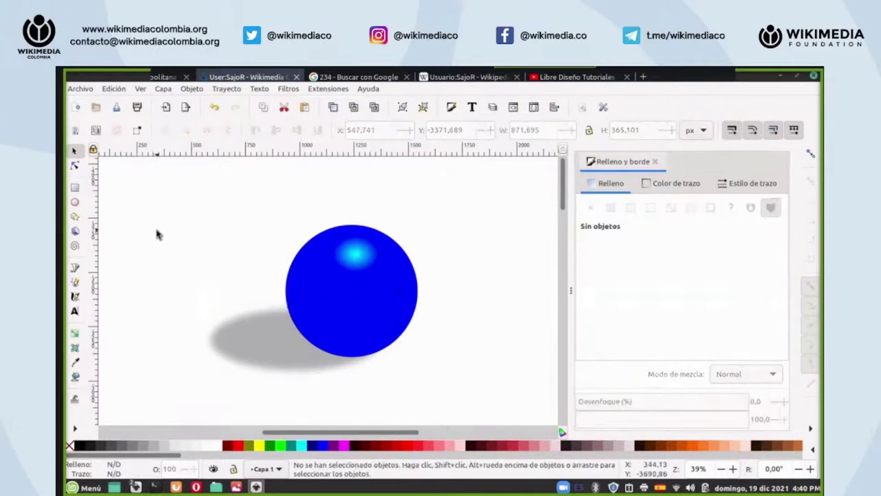
# - Duplicate the blue circle and bring the highlight ellipse back on top
pyautogui.click(371, 315)
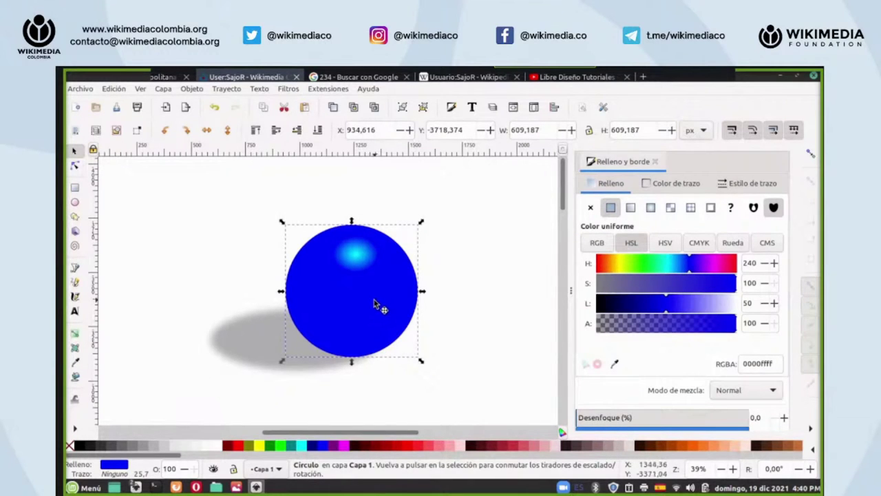
pyautogui.click(332, 110)
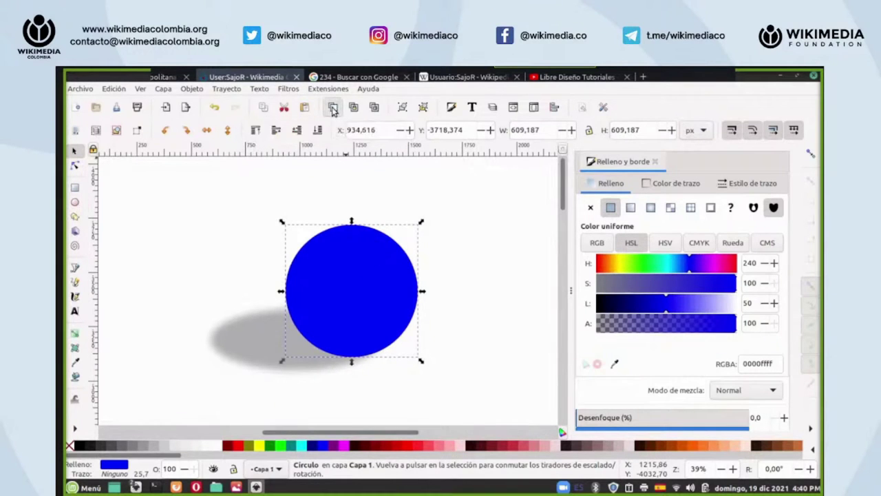
pyautogui.moveTo(442, 202); pyautogui.dragTo(294, 310)
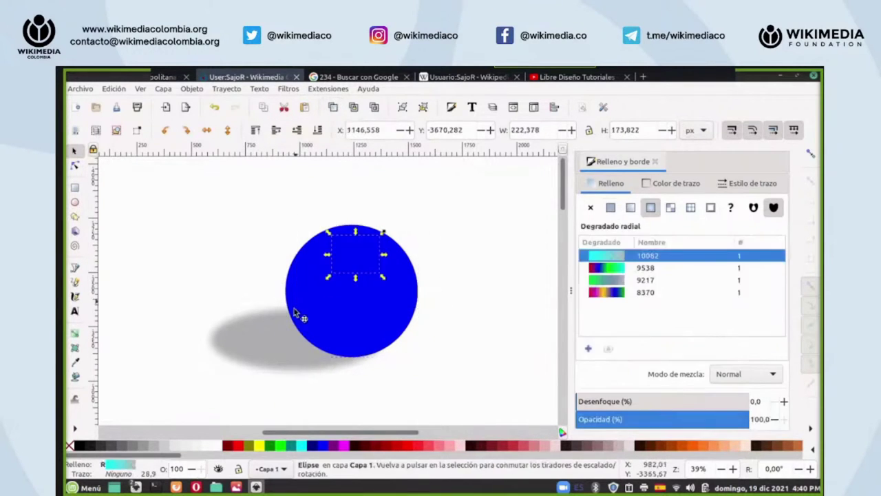
pyautogui.click(256, 132)
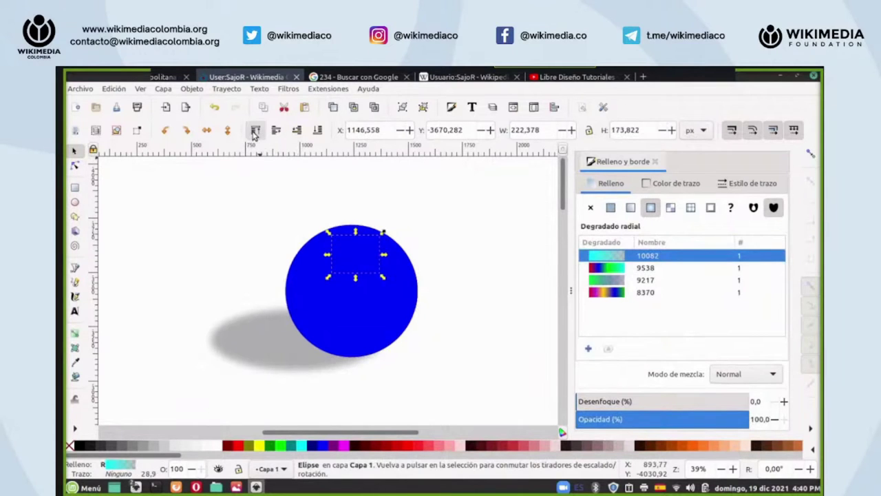
pyautogui.click(372, 315)
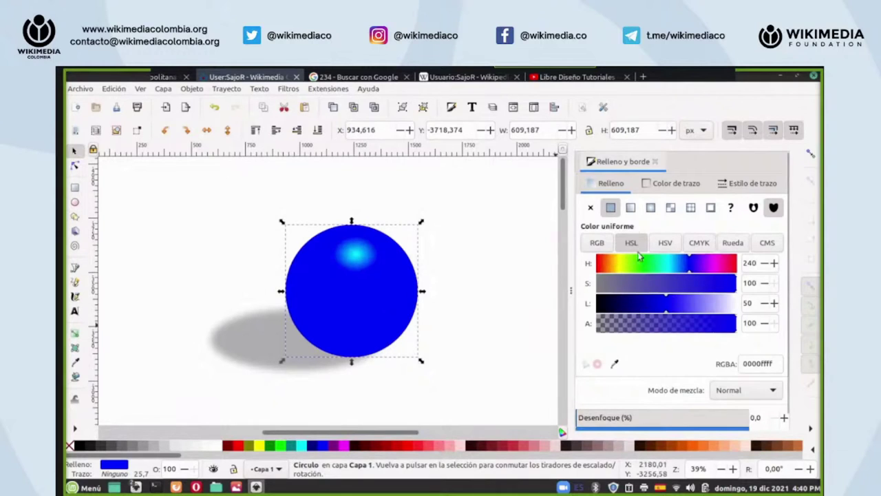
# - Give the circle copy a linear gradient with a darker 000078ff stop, angled from bottom to upper right
pyautogui.click(631, 209)
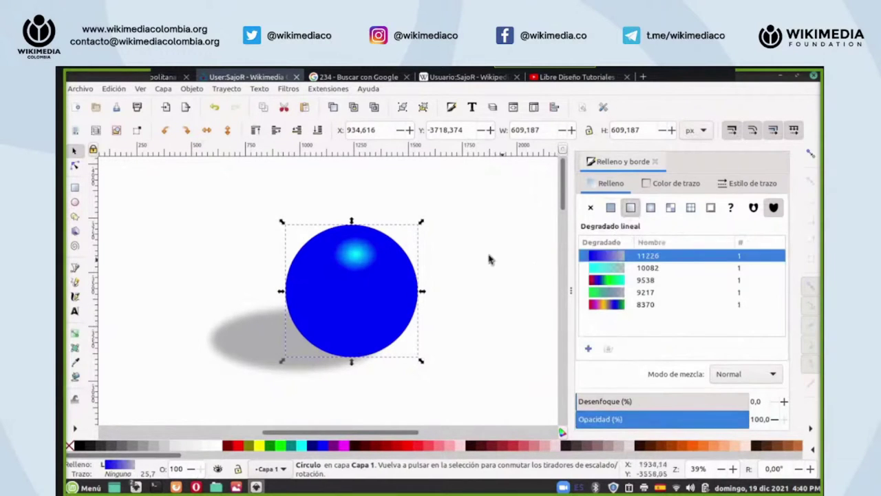
pyautogui.click(76, 166)
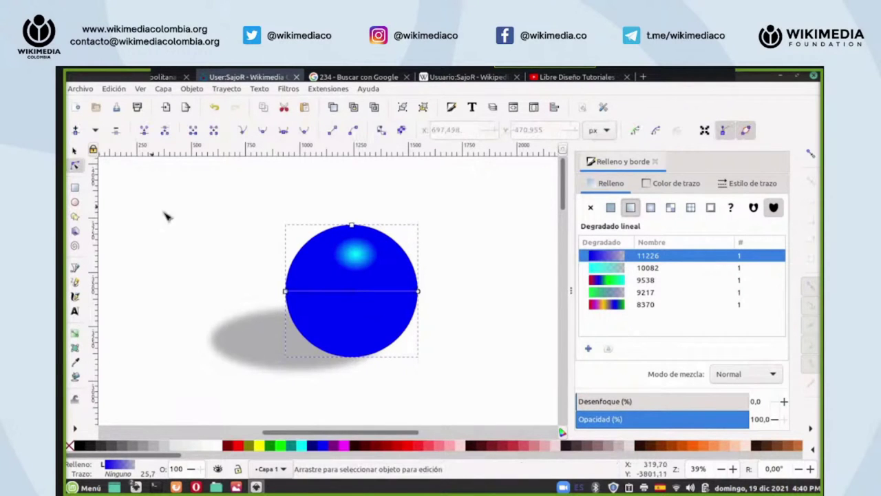
pyautogui.click(288, 292)
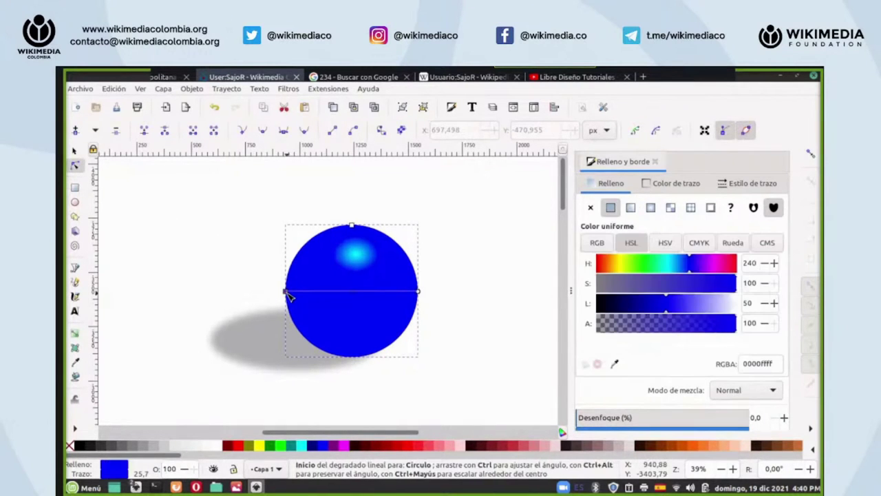
pyautogui.click(633, 305)
pyautogui.click(629, 305)
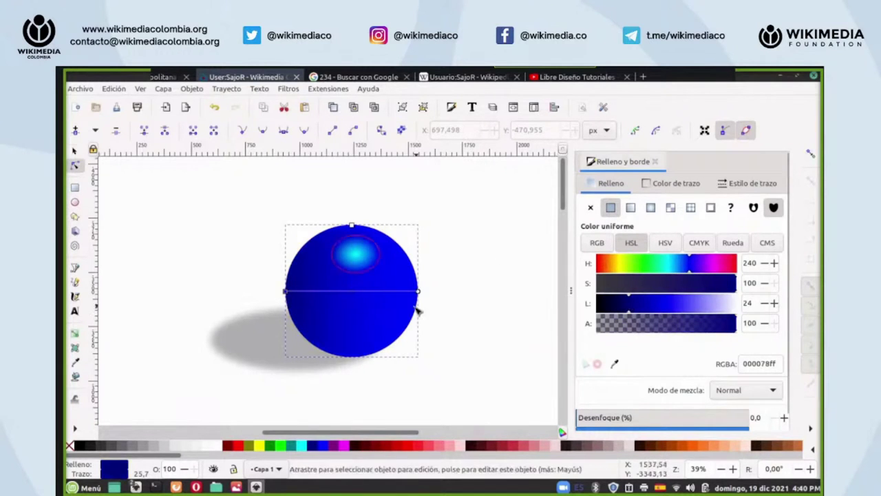
pyautogui.moveTo(419, 292); pyautogui.dragTo(399, 242)
pyautogui.moveTo(287, 292); pyautogui.dragTo(332, 341)
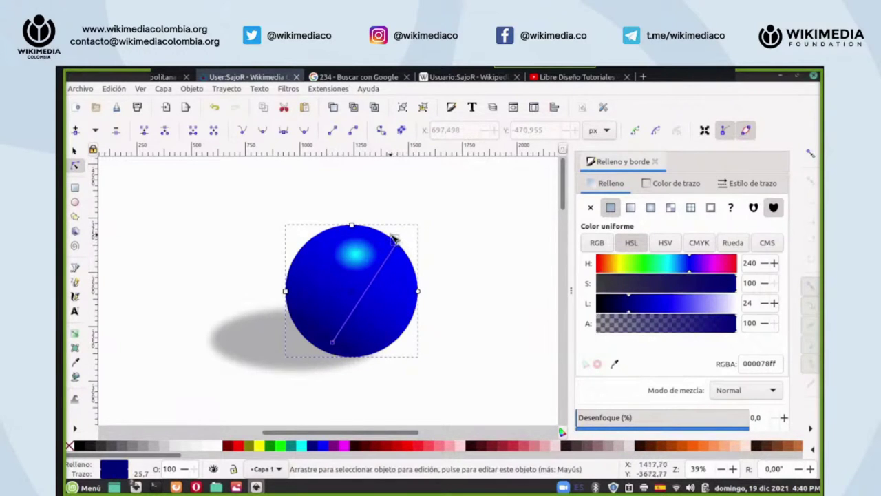
pyautogui.click(395, 247)
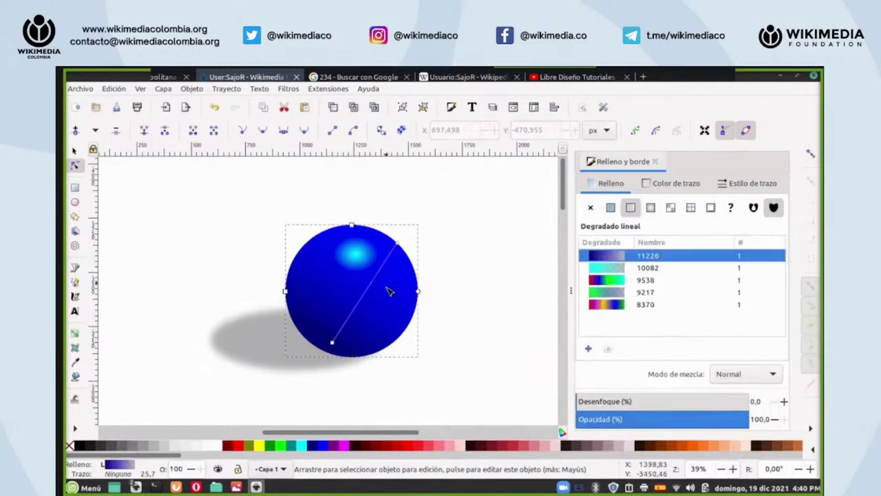
pyautogui.moveTo(397, 241); pyautogui.dragTo(391, 237)
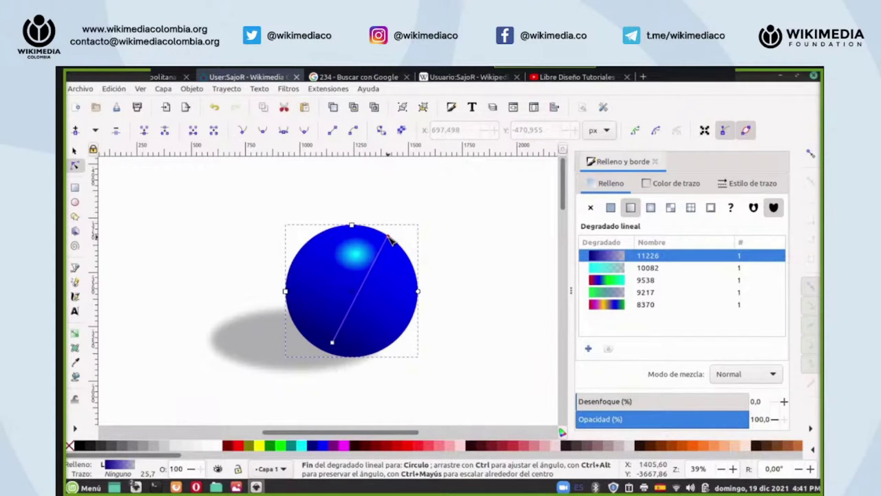
pyautogui.click(390, 238)
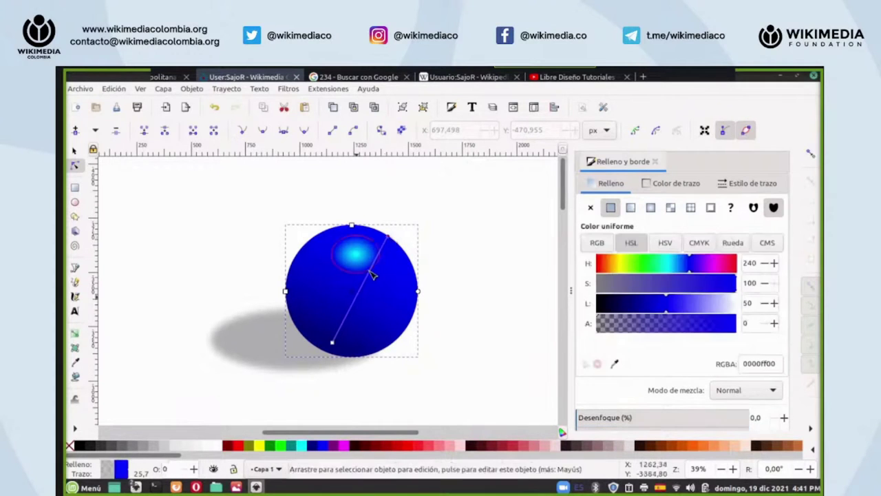
pyautogui.click(332, 345)
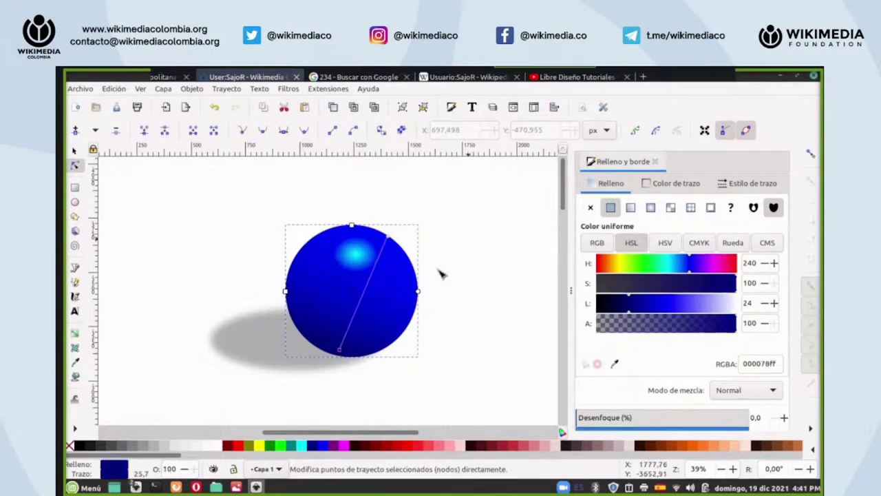
pyautogui.click(472, 241)
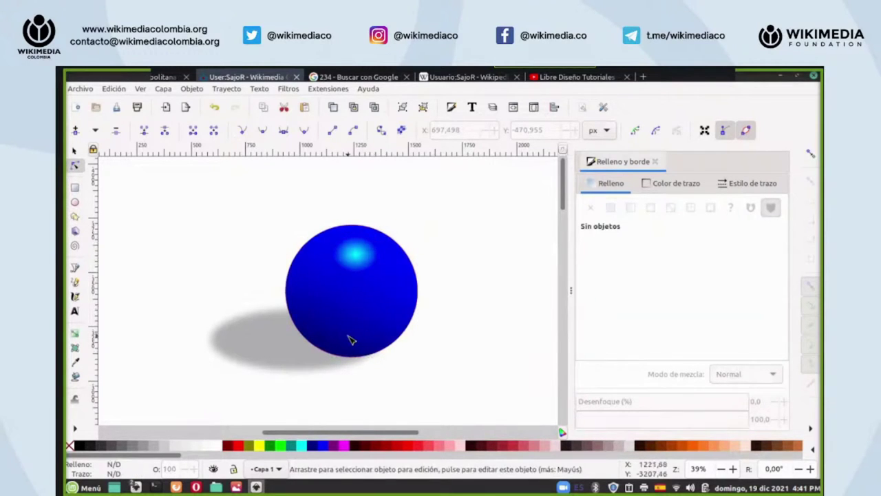
pyautogui.click(289, 352)
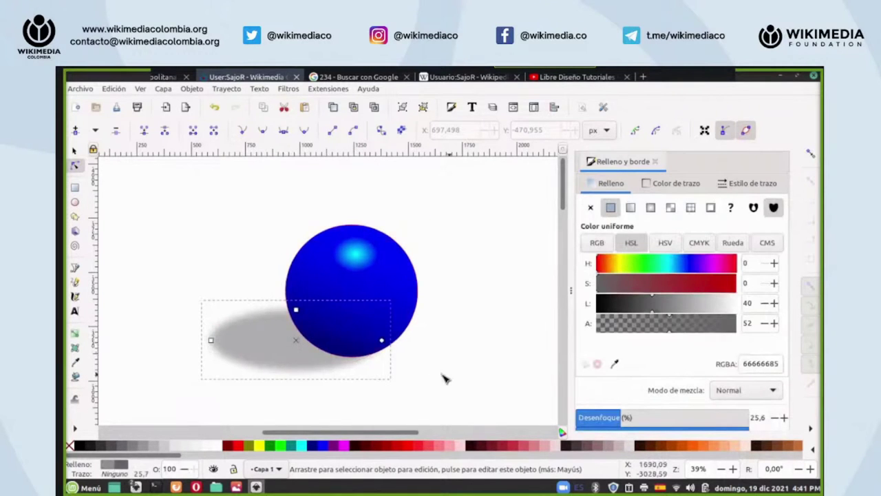
pyautogui.scroll(-6, 504, 362)
pyautogui.scroll(6, 503, 362)
pyautogui.scroll(2, 504, 362)
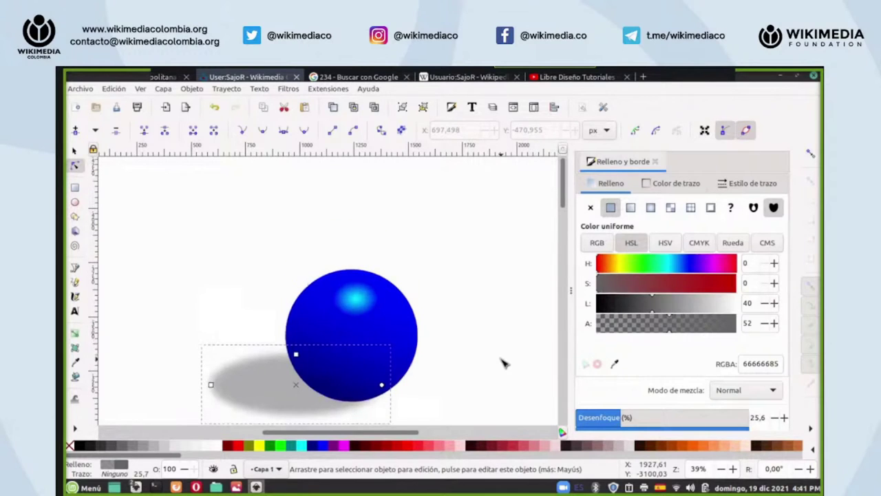
pyautogui.click(494, 360)
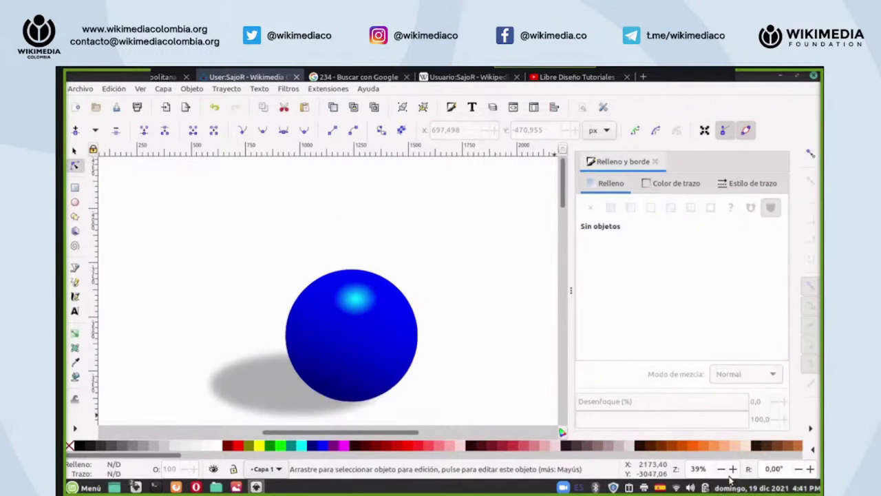
pyautogui.scroll(-2, 706, 468)
pyautogui.scroll(-1, 706, 468)
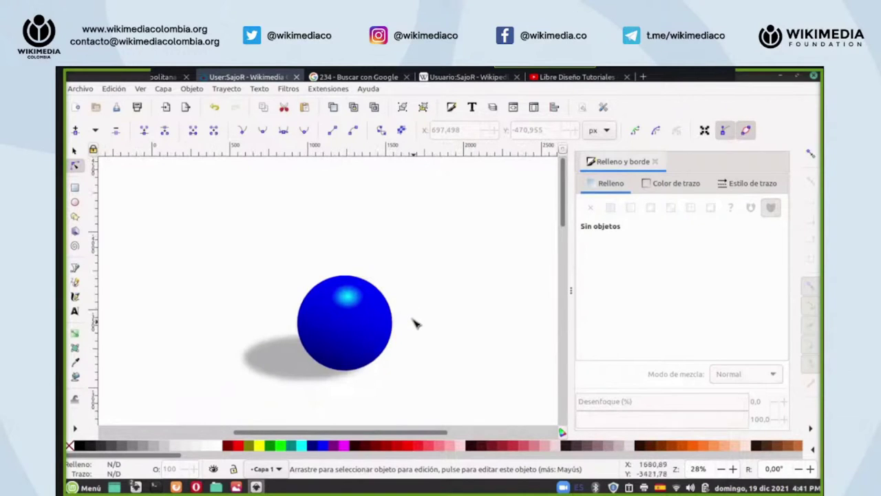
pyautogui.scroll(5, 416, 326)
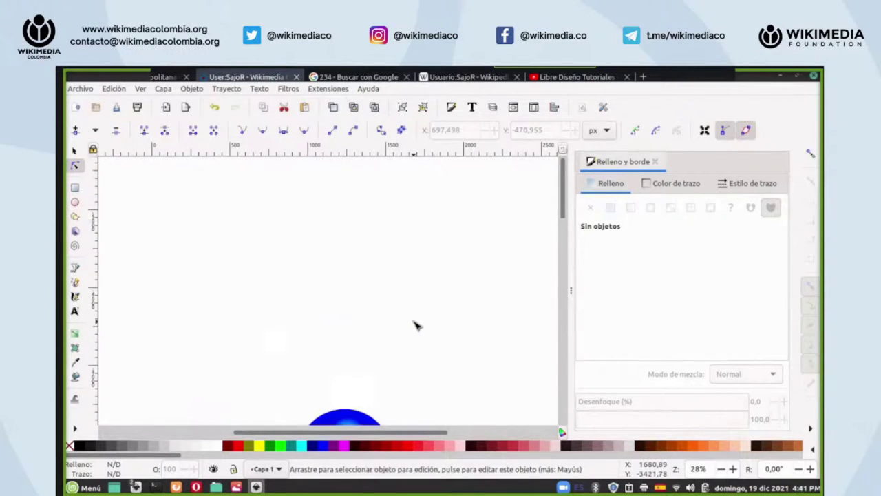
pyautogui.scroll(-5, 416, 325)
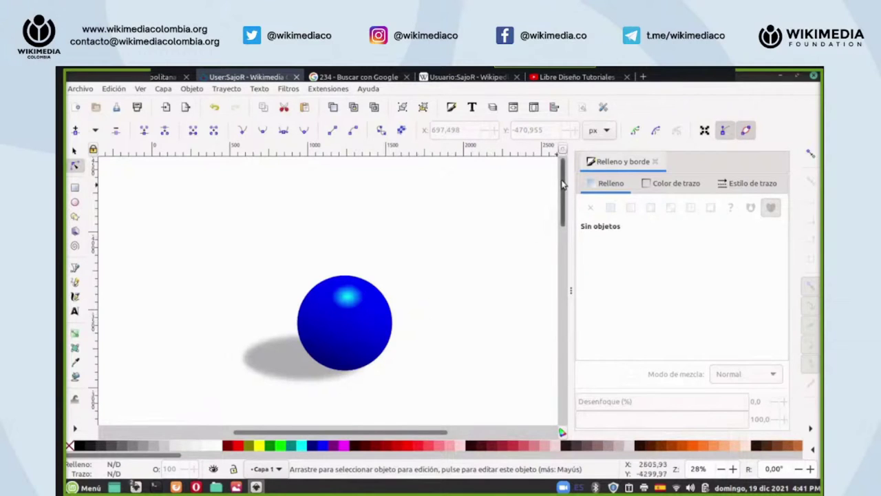
pyautogui.scroll(-2, 563, 189)
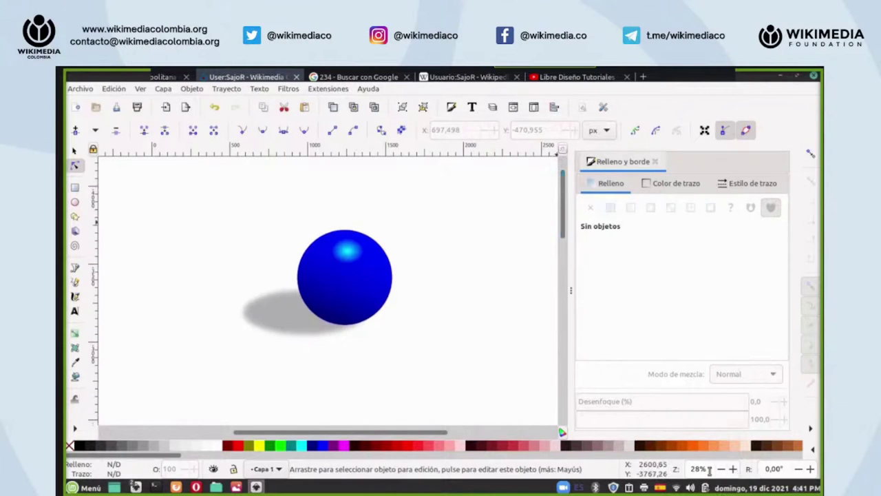
pyautogui.scroll(2, 708, 469)
pyautogui.scroll(2, 707, 469)
pyautogui.scroll(3, 408, 359)
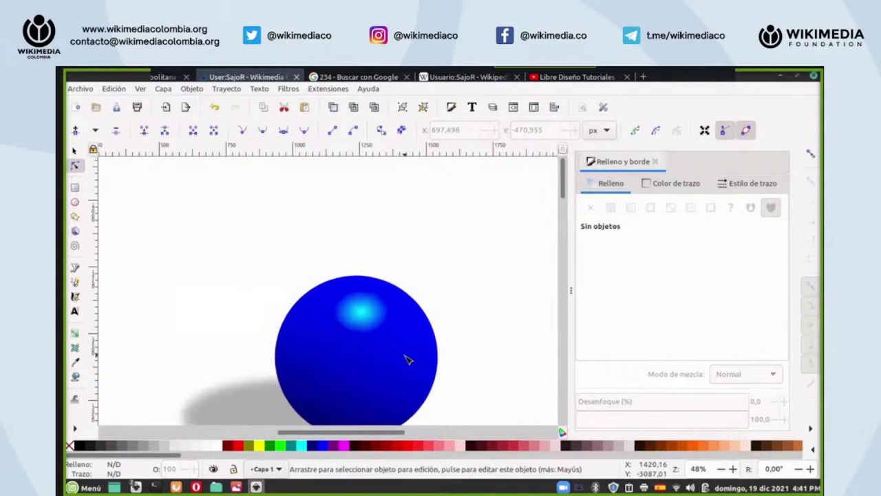
pyautogui.scroll(-2, 407, 359)
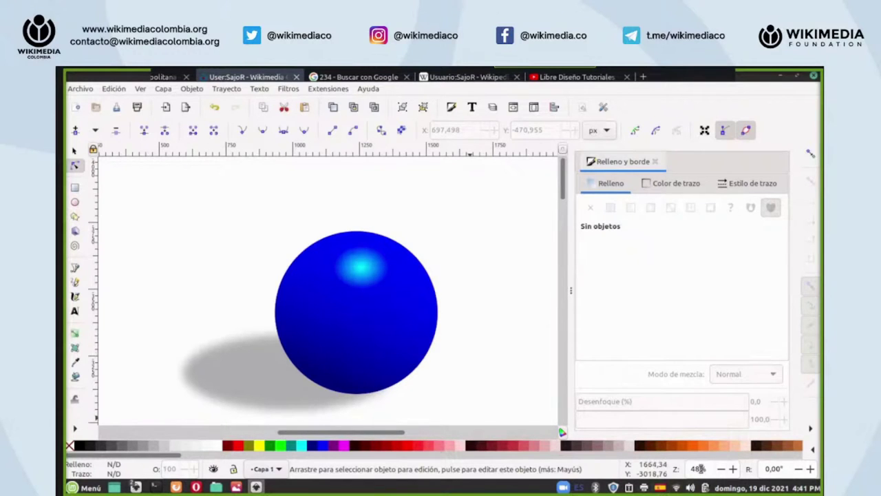
pyautogui.scroll(-8, 699, 468)
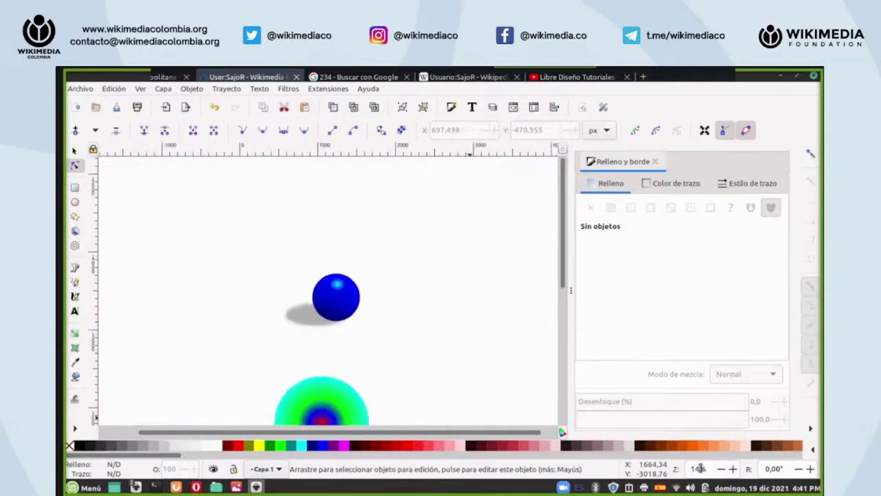
pyautogui.scroll(2, 699, 468)
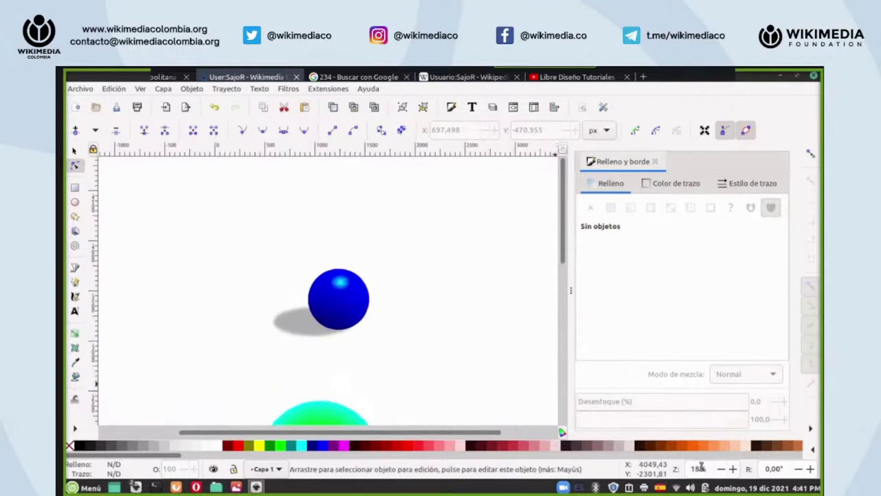
pyautogui.scroll(2, 698, 469)
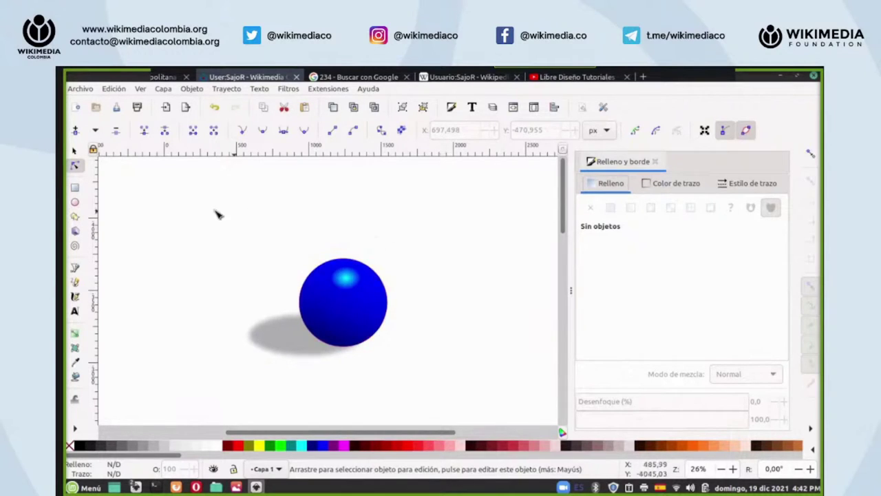
# - Draw a small dark blue rectangle, about 273,794 × 170,300 px, above the sphere
pyautogui.click(75, 187)
pyautogui.moveTo(352, 185); pyautogui.dragTo(391, 210)
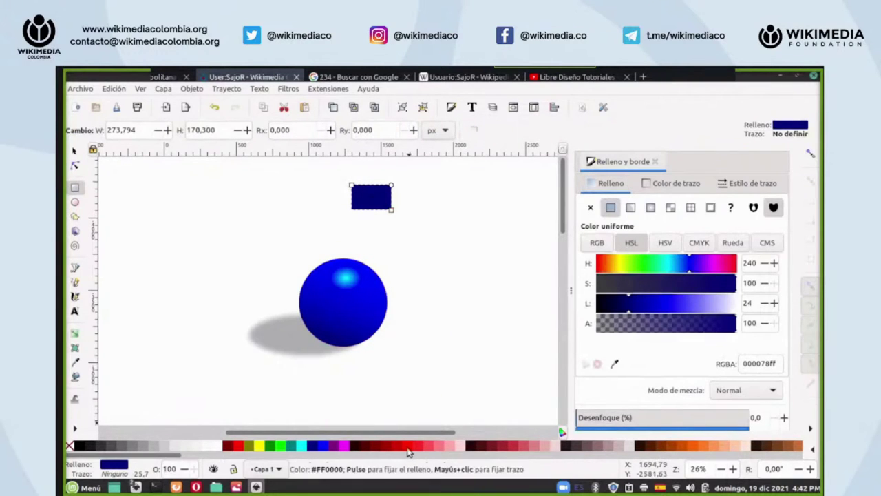
pyautogui.click(813, 449)
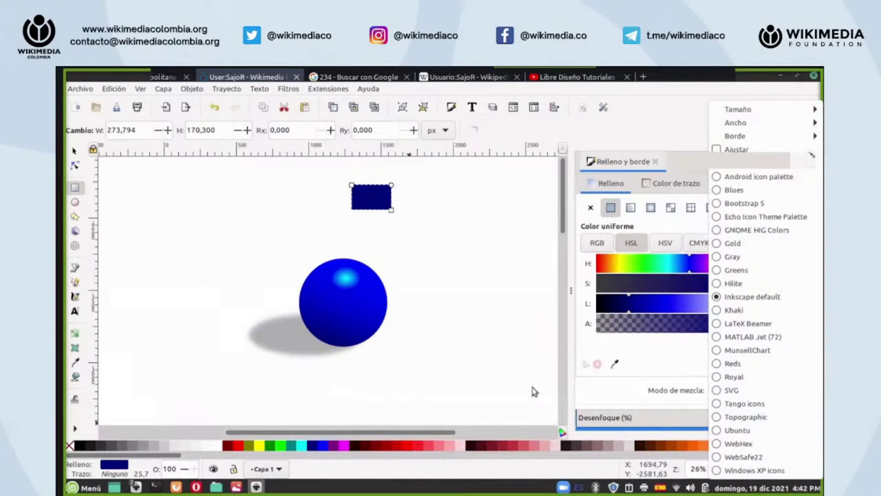
pyautogui.click(506, 375)
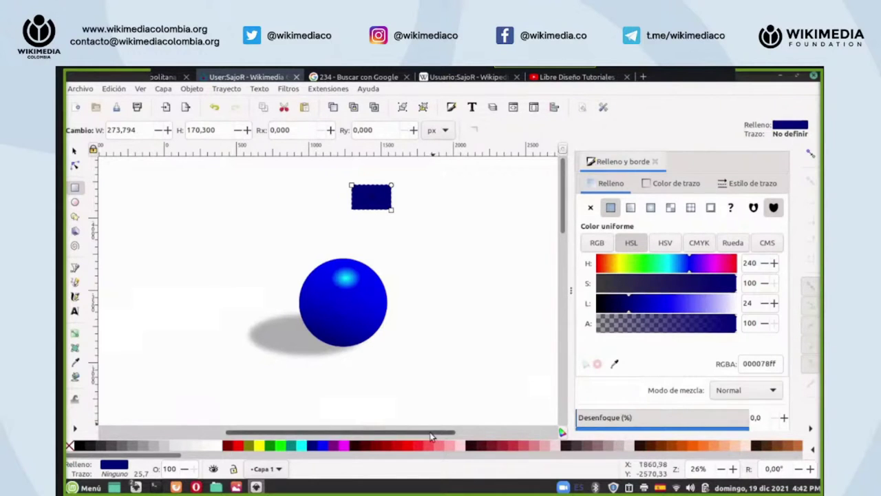
pyautogui.moveTo(430, 436)
pyautogui.mouseDown()
pyautogui.moveTo(438, 438)
pyautogui.moveTo(414, 440)
pyautogui.mouseUp()
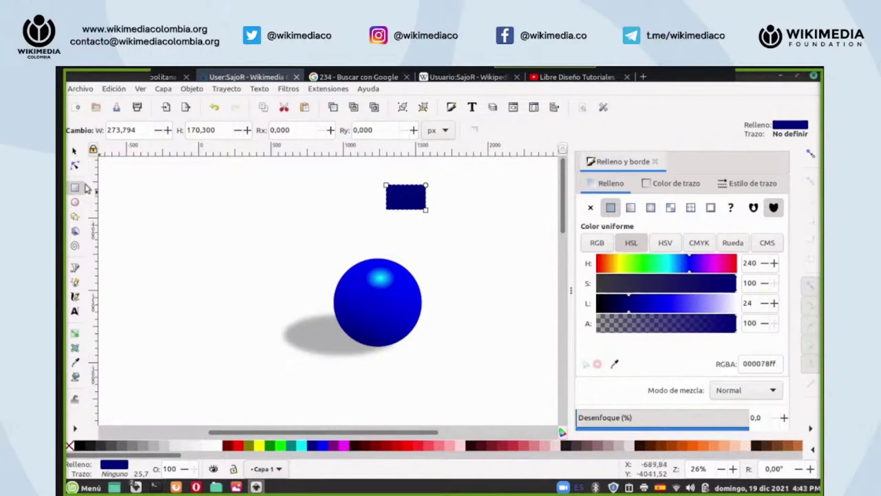
# - Adjust the shadow ellipse's width with the node editing tool
pyautogui.click(76, 165)
pyautogui.click(299, 334)
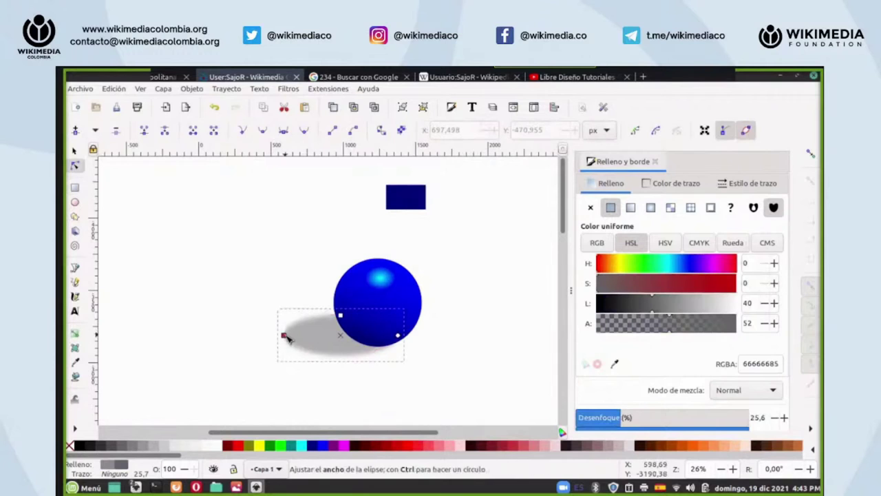
pyautogui.moveTo(285, 335)
pyautogui.mouseDown()
pyautogui.moveTo(312, 338)
pyautogui.moveTo(279, 338)
pyautogui.moveTo(289, 338)
pyautogui.mouseUp()
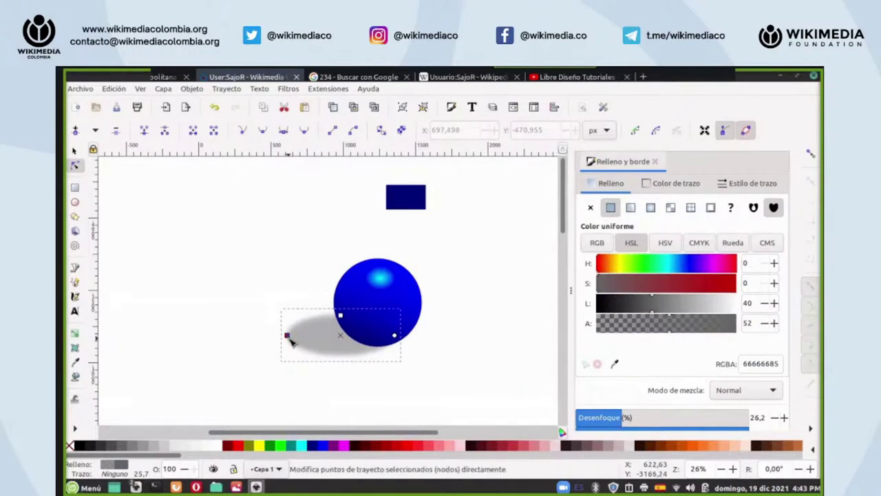
# - Move the blue rectangle to the right, then back above the sphere
pyautogui.click(74, 150)
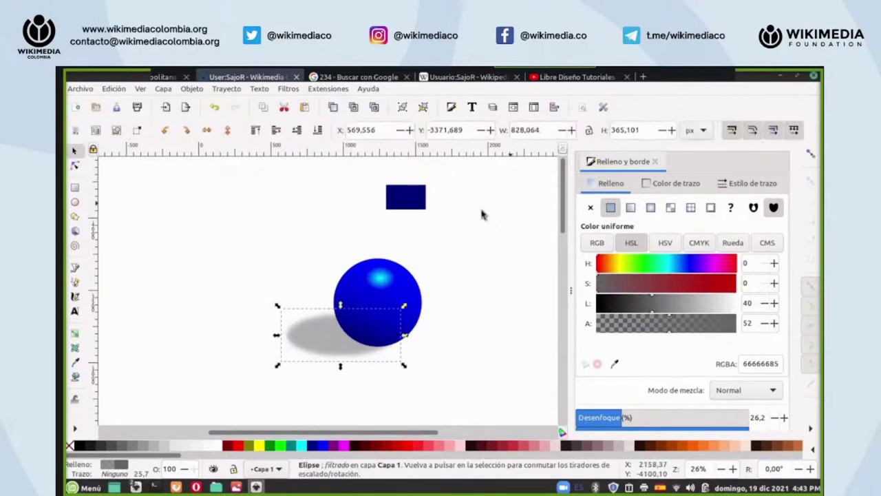
pyautogui.click(415, 202)
pyautogui.moveTo(417, 201); pyautogui.dragTo(527, 202)
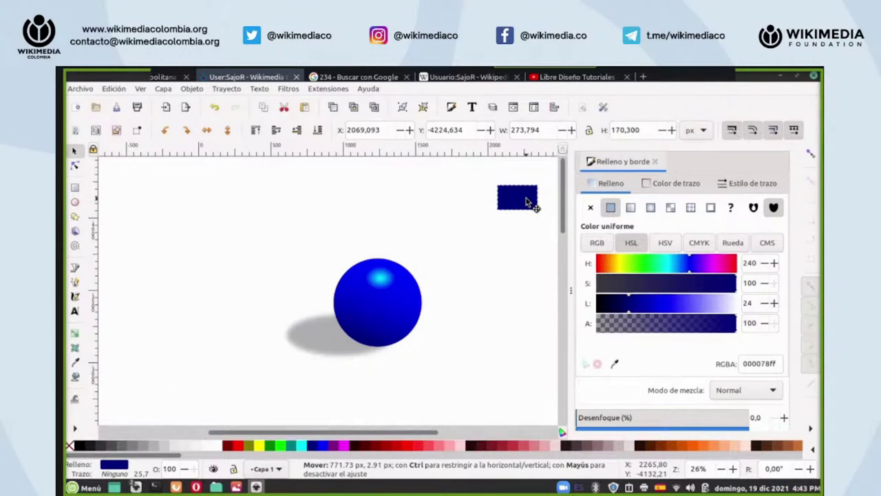
pyautogui.moveTo(526, 202); pyautogui.dragTo(530, 201)
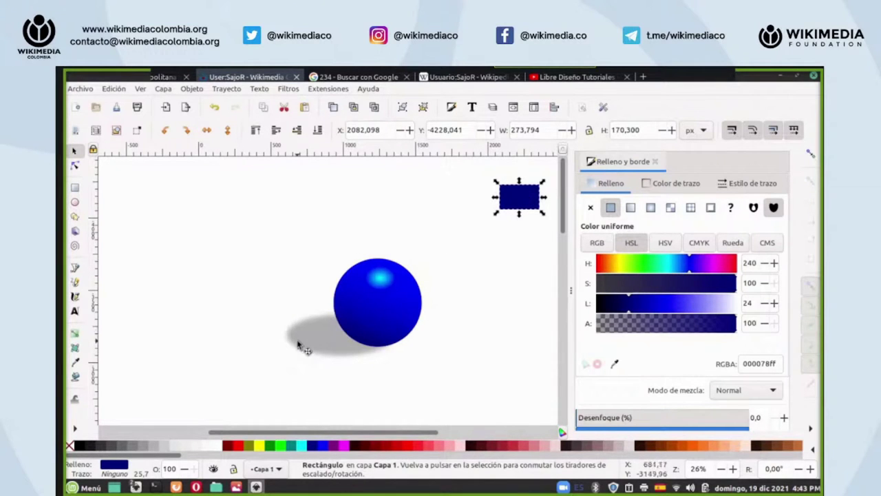
pyautogui.moveTo(530, 204); pyautogui.dragTo(400, 188)
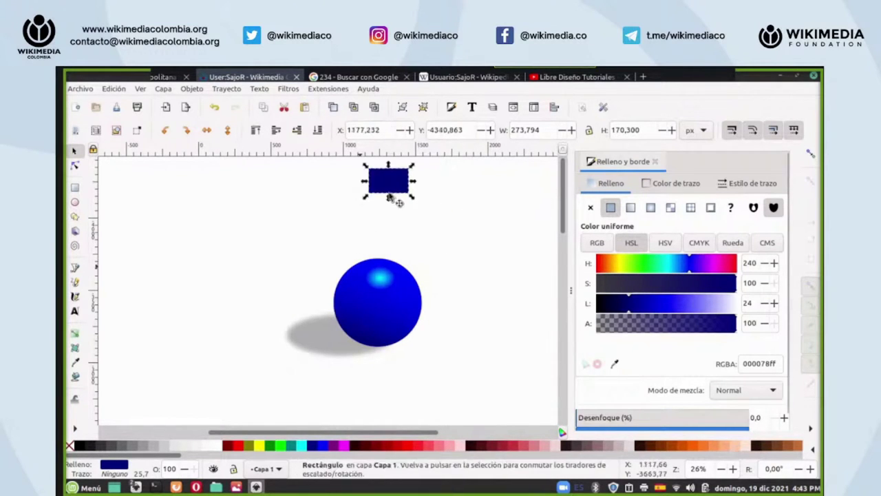
# - Shift the grey shadow right, narrow it from both sides, then deselect it
pyautogui.moveTo(327, 333); pyautogui.dragTo(362, 348)
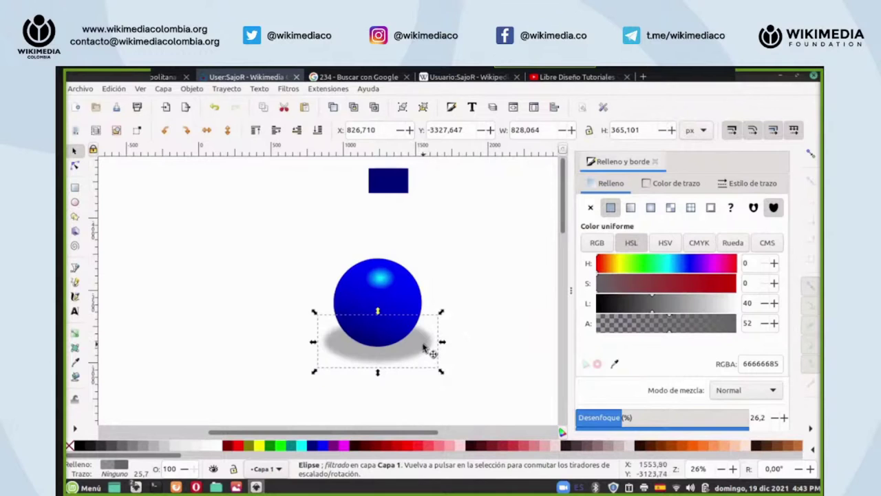
pyautogui.moveTo(444, 343); pyautogui.dragTo(436, 344)
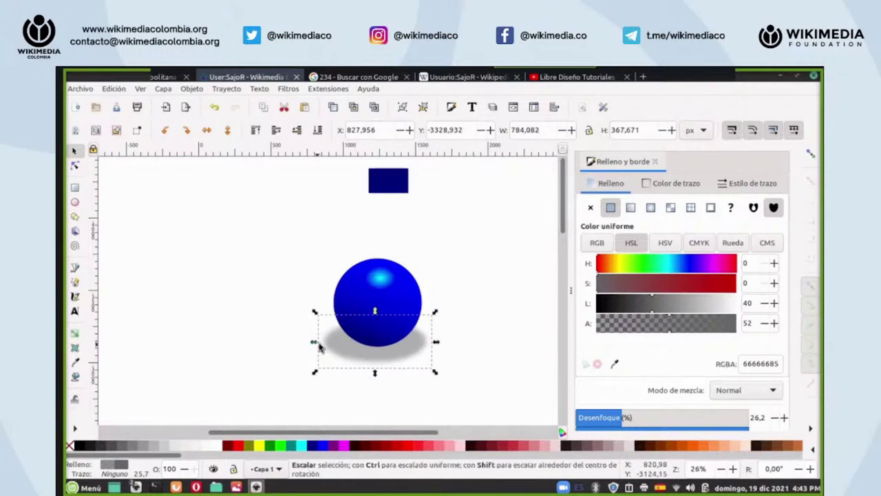
pyautogui.moveTo(315, 343); pyautogui.dragTo(322, 346)
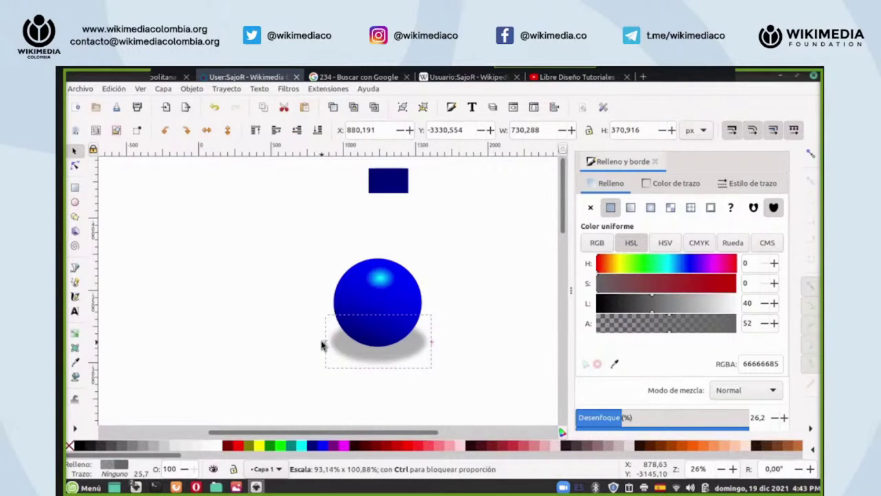
pyautogui.moveTo(321, 346); pyautogui.dragTo(319, 344)
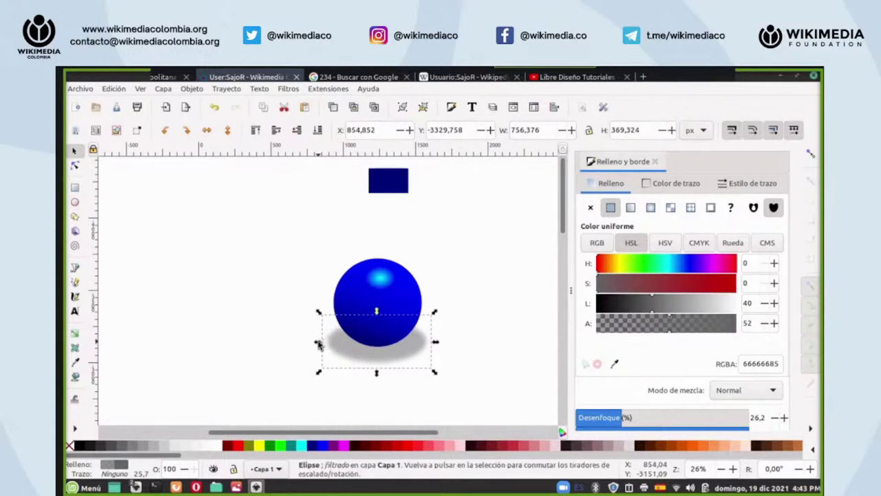
pyautogui.click(472, 303)
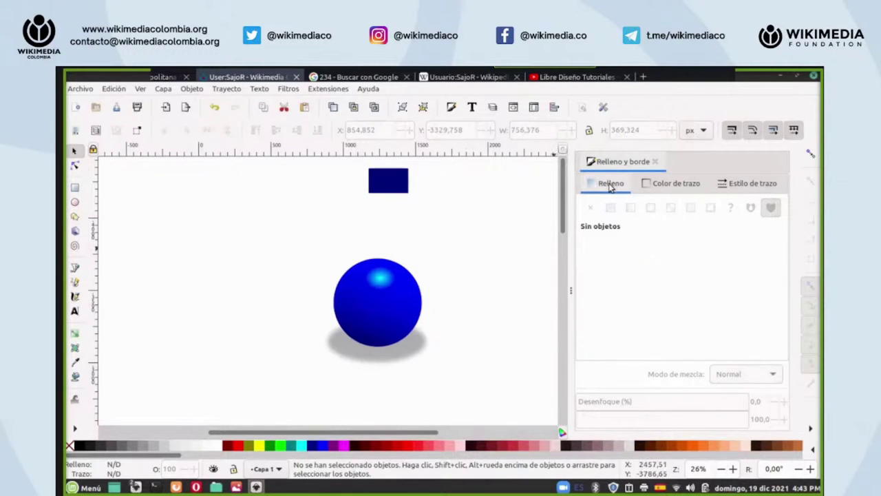
# - Select the navy rectangle briefly, then clear the selection on empty canvas
pyautogui.click(393, 178)
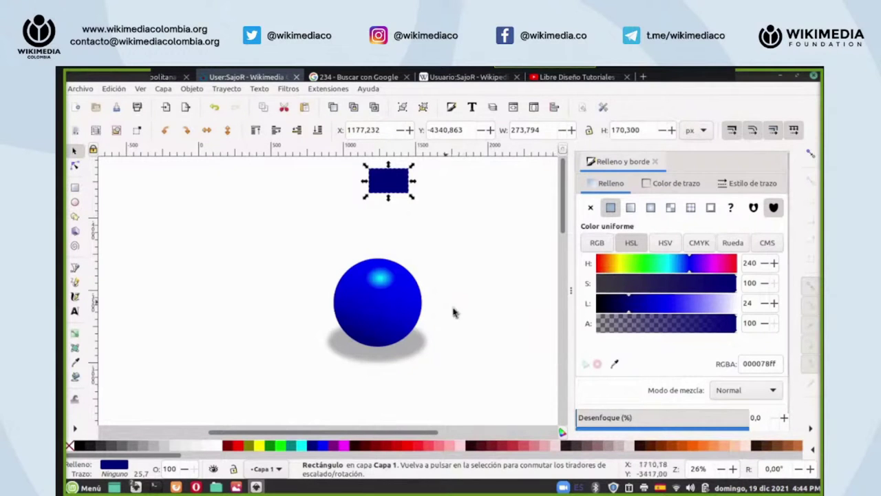
pyautogui.scroll(-5, 499, 282)
pyautogui.scroll(5, 499, 282)
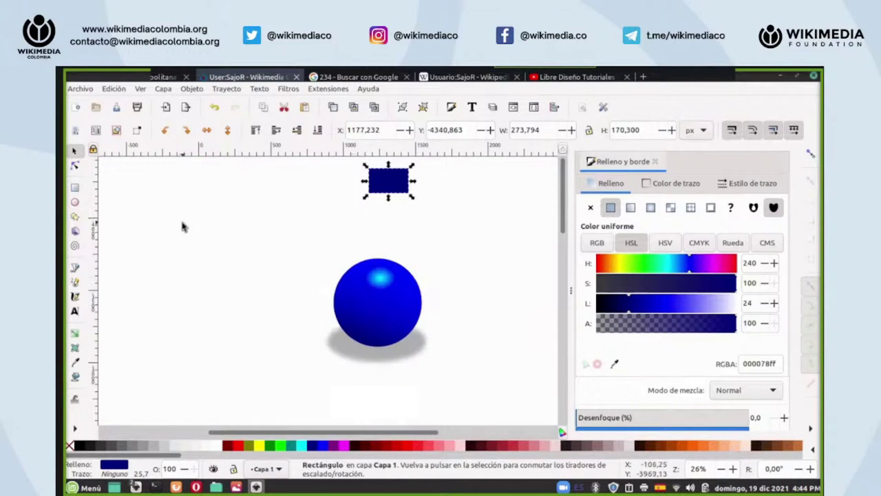
pyautogui.scroll(2, 184, 248)
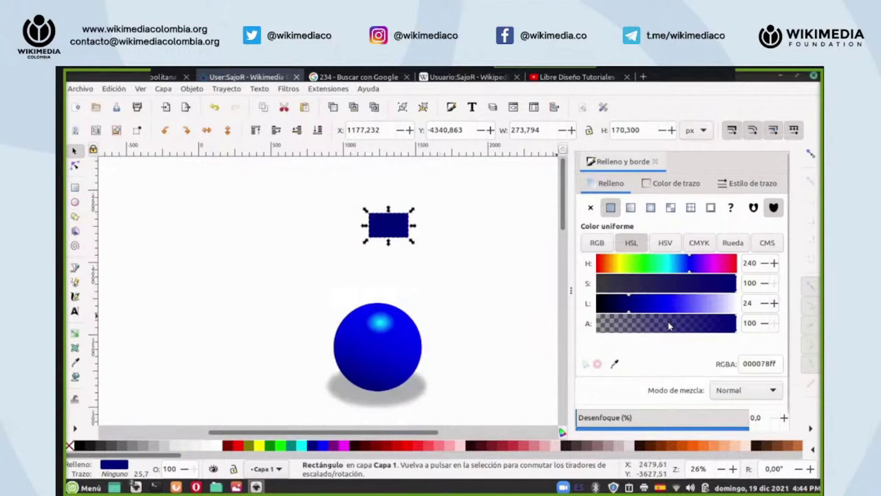
pyautogui.click(198, 259)
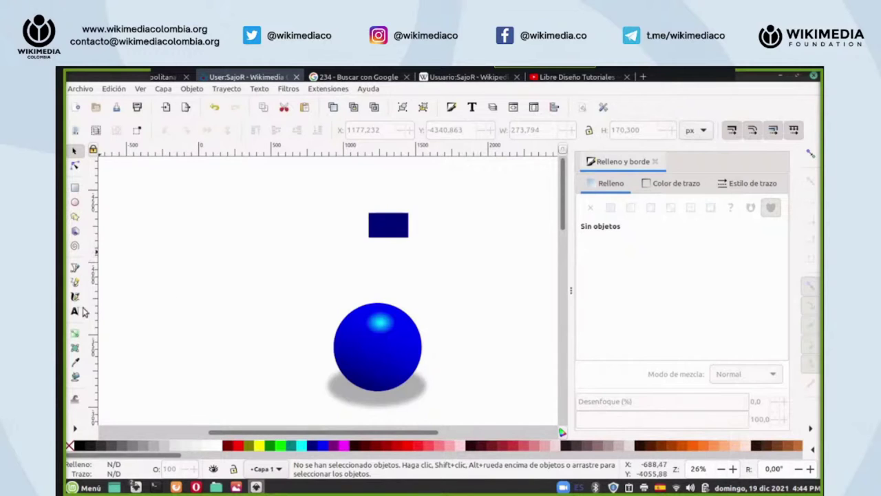
# - Draw a tall rectangle at the page's left, fill it black, lower its alpha to grey
pyautogui.click(75, 334)
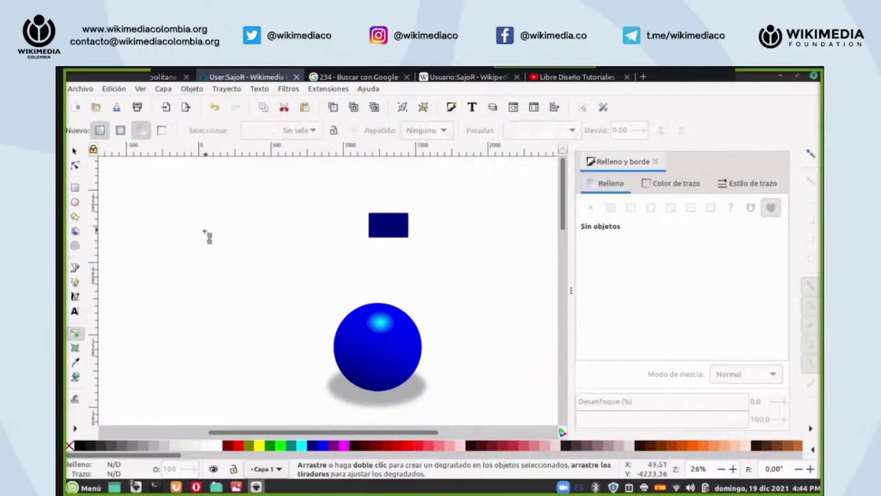
pyautogui.click(74, 187)
pyautogui.moveTo(140, 196); pyautogui.dragTo(233, 357)
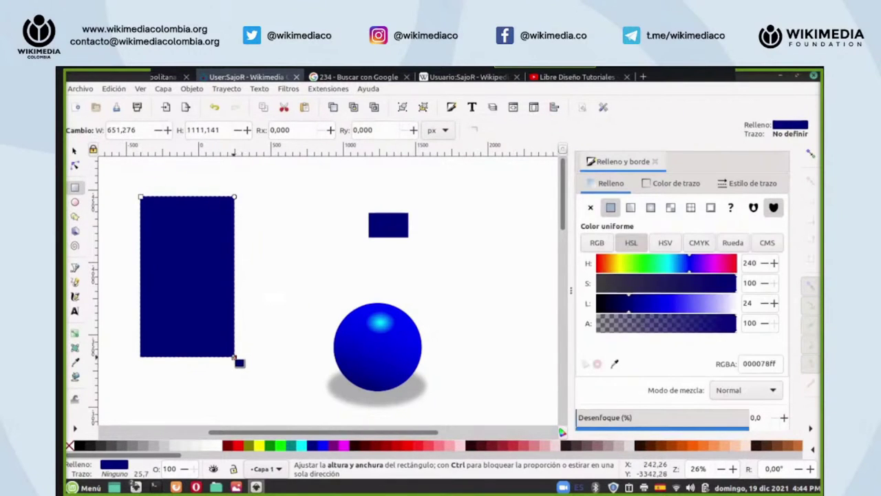
pyautogui.click(82, 446)
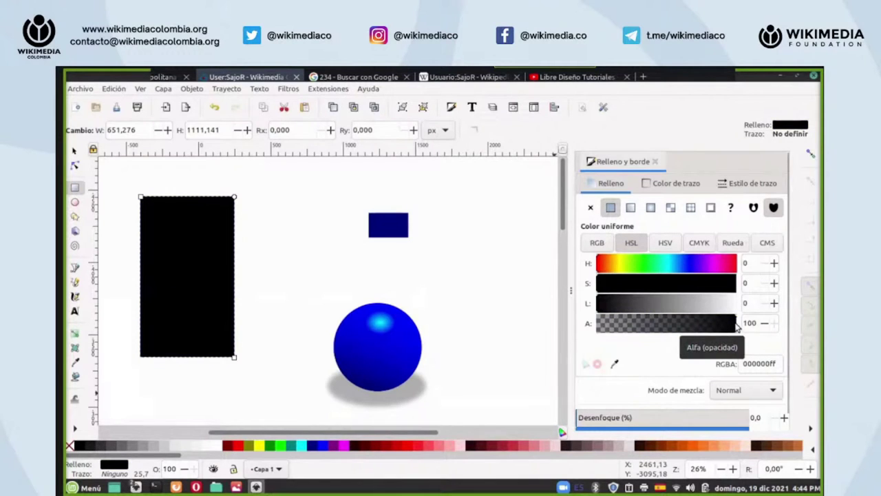
pyautogui.moveTo(736, 326); pyautogui.dragTo(646, 323)
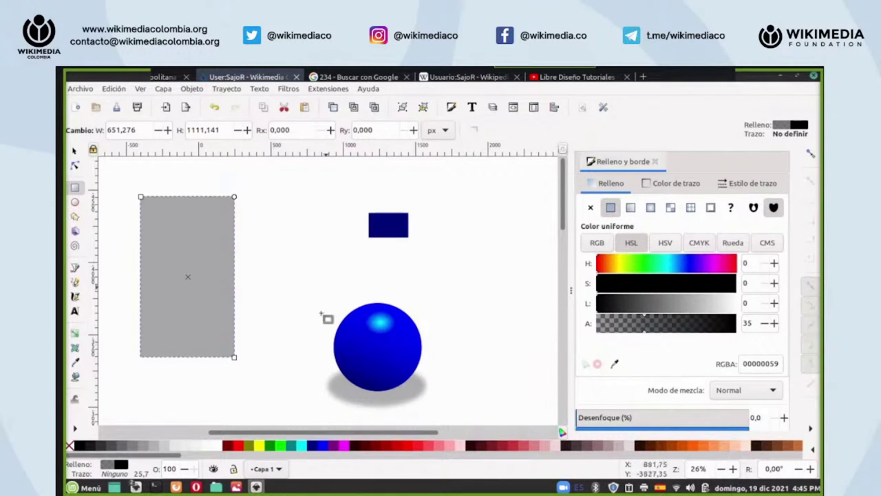
# - Move the grey rectangle slightly right and down and set its fill alpha to 78
pyautogui.click(74, 151)
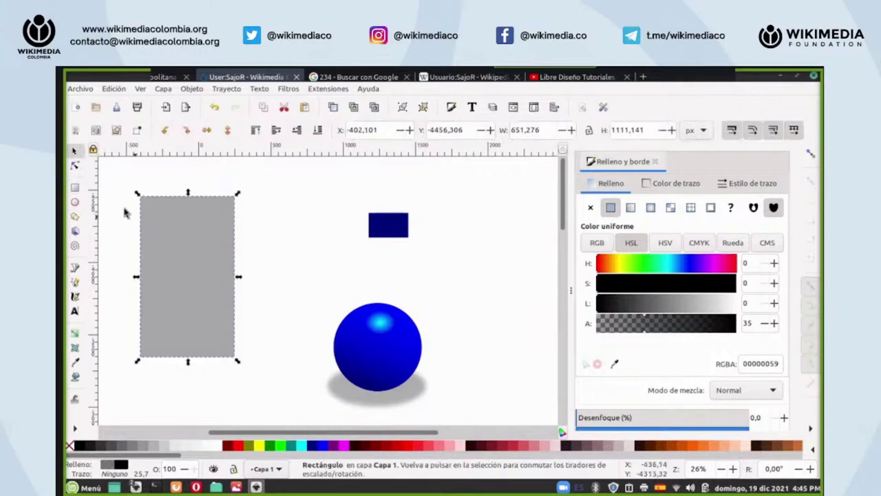
pyautogui.moveTo(168, 227); pyautogui.dragTo(215, 244)
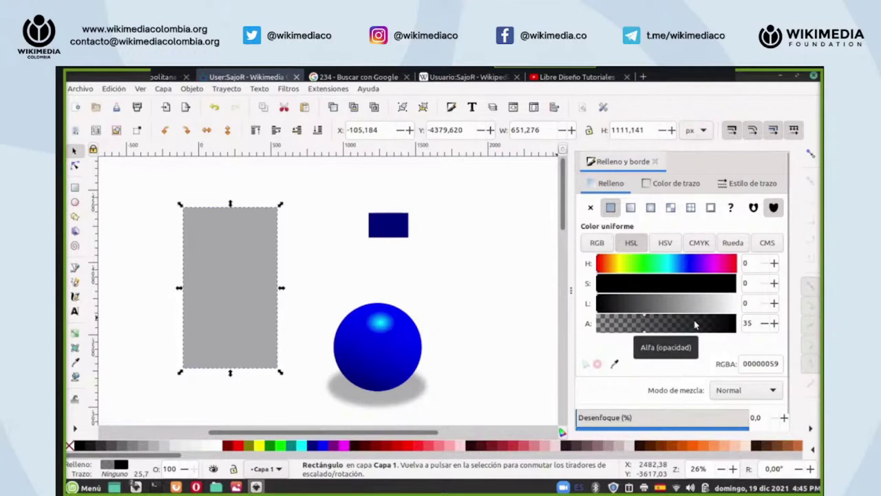
pyautogui.moveTo(695, 324)
pyautogui.mouseDown()
pyautogui.moveTo(737, 329)
pyautogui.moveTo(707, 329)
pyautogui.mouseUp()
pyautogui.scroll(-1, 593, 367)
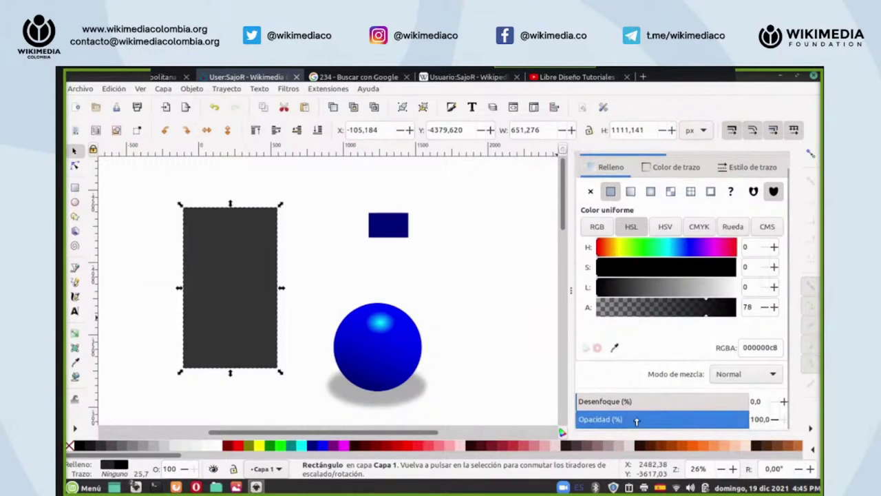
# - Try blur and opacity values, ending sharp-edged at full opacity
pyautogui.click(595, 405)
pyautogui.moveTo(595, 404); pyautogui.dragTo(626, 404)
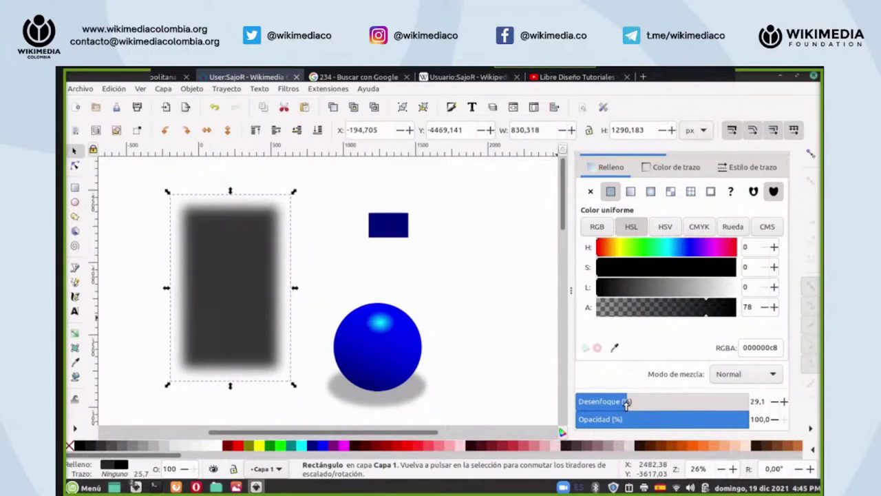
pyautogui.moveTo(626, 403); pyautogui.dragTo(624, 404)
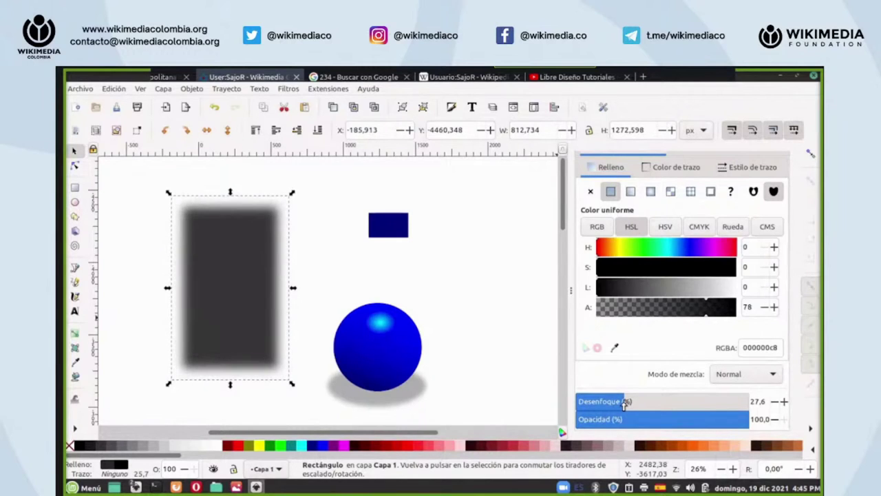
pyautogui.moveTo(624, 403)
pyautogui.mouseDown()
pyautogui.moveTo(609, 406)
pyautogui.moveTo(624, 402)
pyautogui.mouseUp()
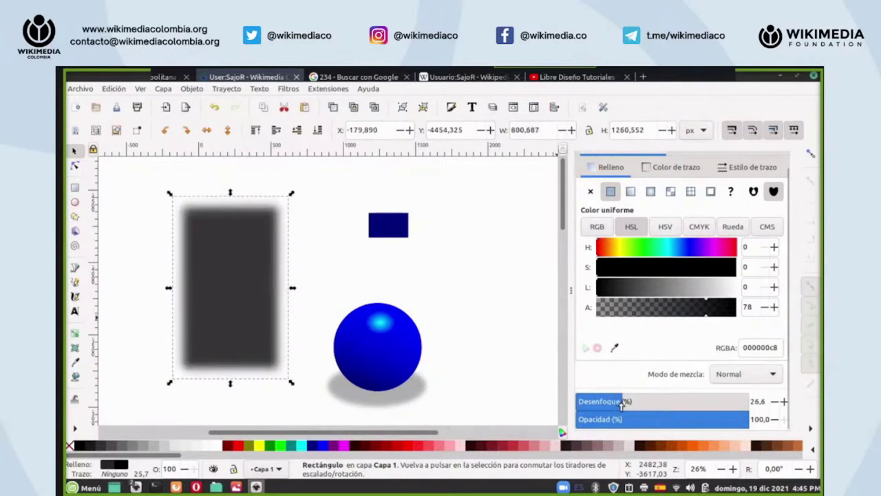
pyautogui.moveTo(671, 417); pyautogui.dragTo(550, 403)
pyautogui.moveTo(609, 418); pyautogui.dragTo(756, 422)
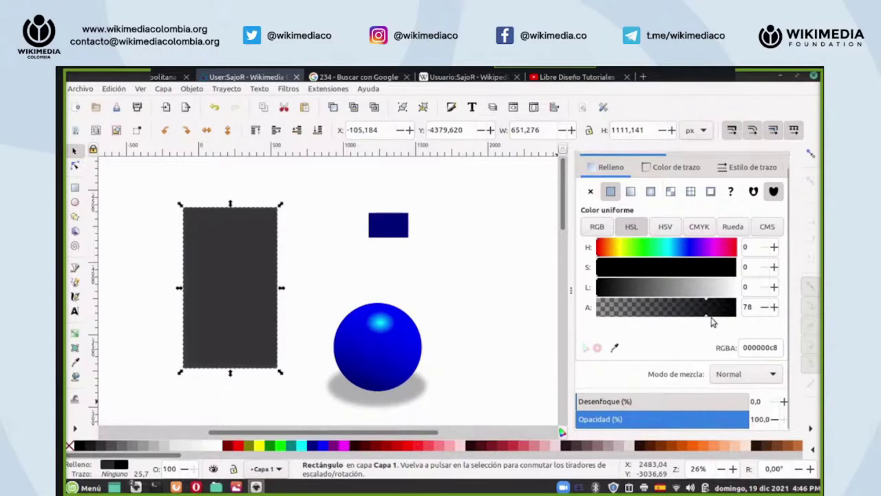
# - Experiment with the fill alpha and opacity sliders, dropping both to zero
pyautogui.moveTo(743, 420)
pyautogui.mouseDown()
pyautogui.moveTo(613, 421)
pyautogui.moveTo(751, 424)
pyautogui.mouseUp()
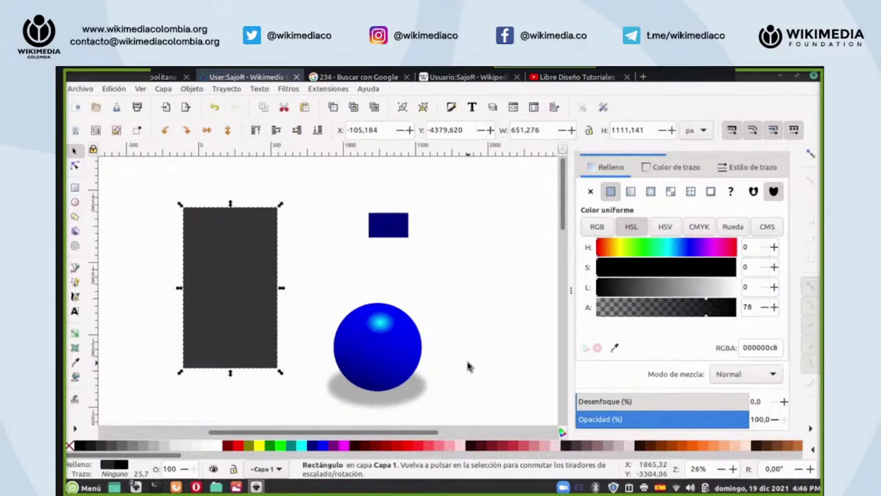
pyautogui.click(728, 309)
pyautogui.moveTo(728, 310); pyautogui.dragTo(584, 309)
pyautogui.moveTo(727, 422); pyautogui.dragTo(538, 421)
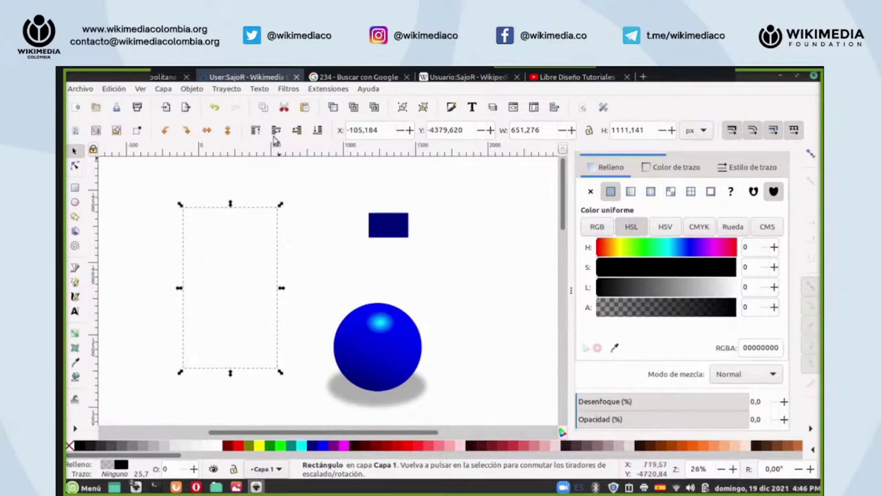
# - Undo back to the 78-alpha fill, redo once, then set alpha 100 for solid black
pyautogui.click(216, 108)
pyautogui.click(215, 108)
pyautogui.click(215, 108)
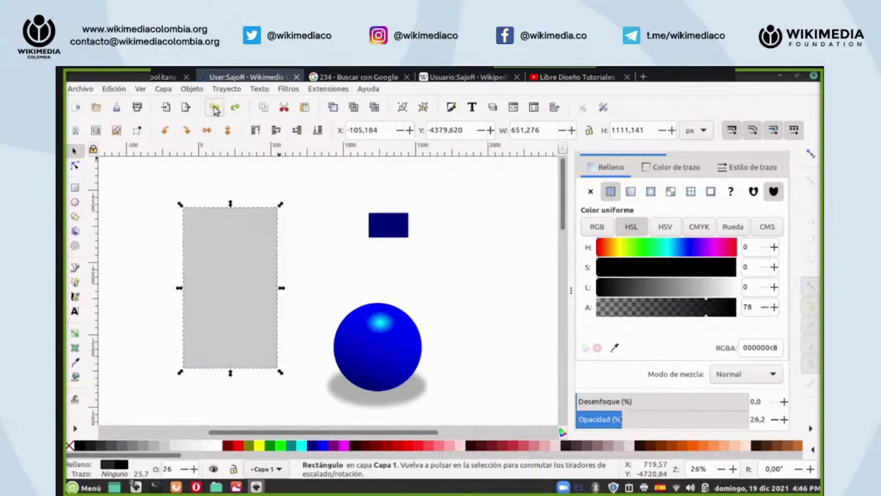
pyautogui.click(235, 107)
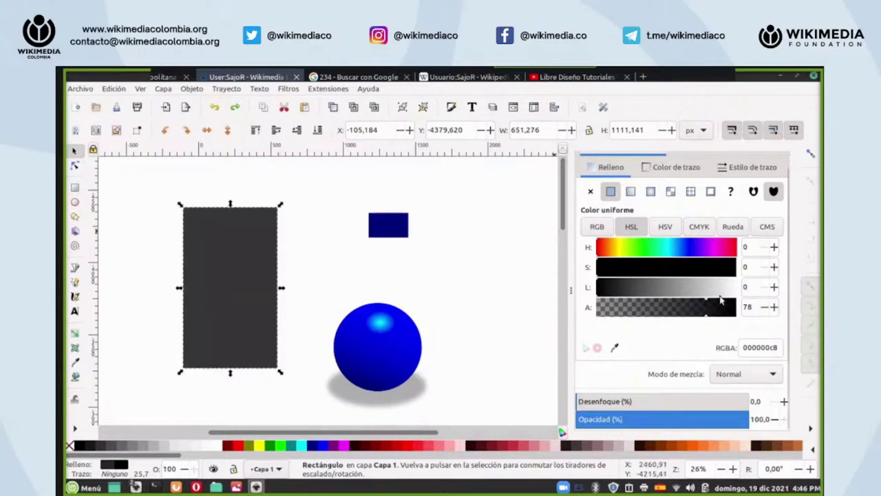
pyautogui.moveTo(723, 307); pyautogui.dragTo(735, 306)
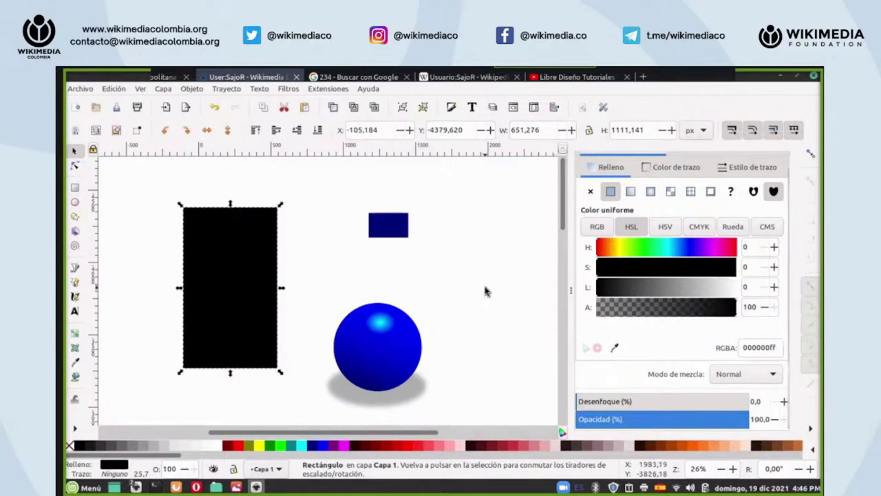
pyautogui.scroll(-5, 484, 291)
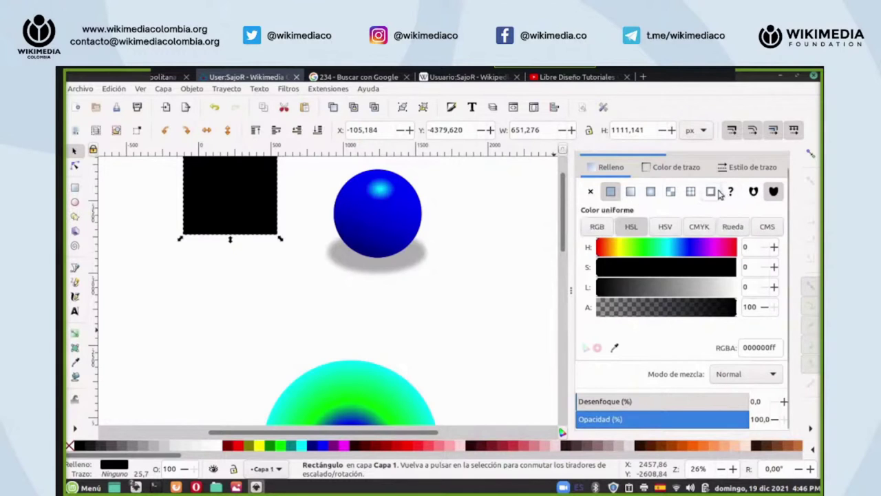
pyautogui.click(672, 169)
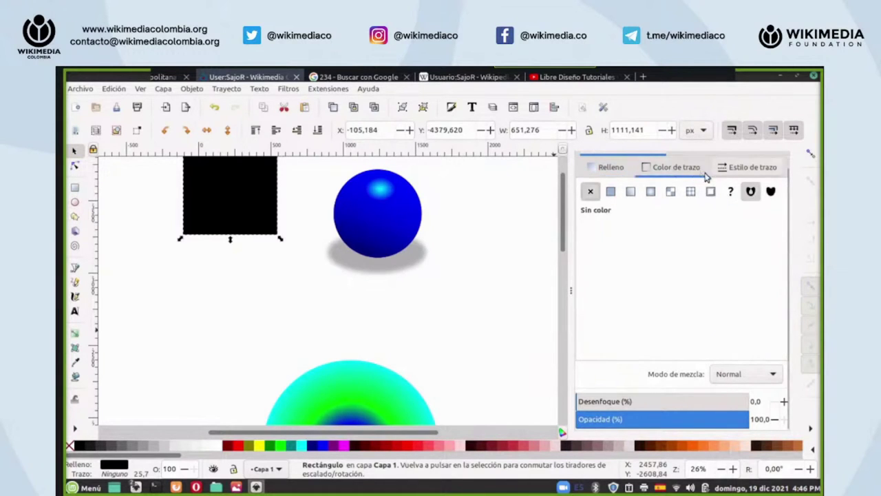
pyautogui.click(740, 175)
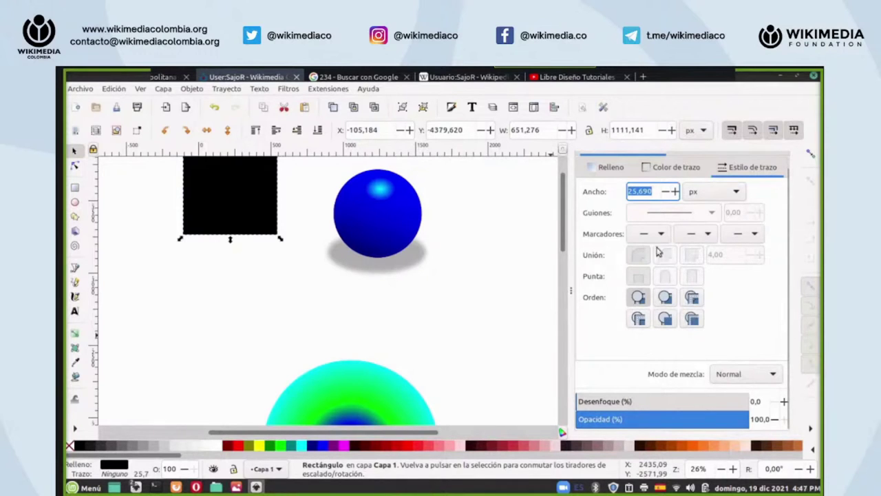
pyautogui.click(663, 170)
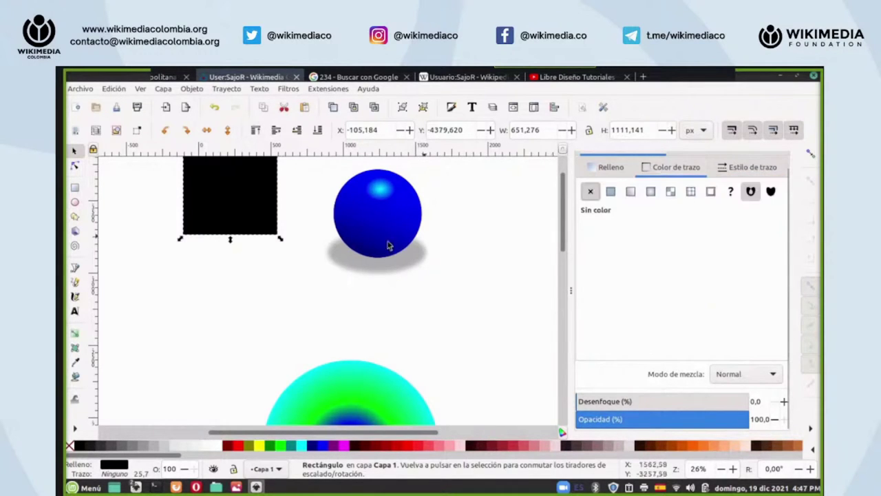
pyautogui.click(145, 359)
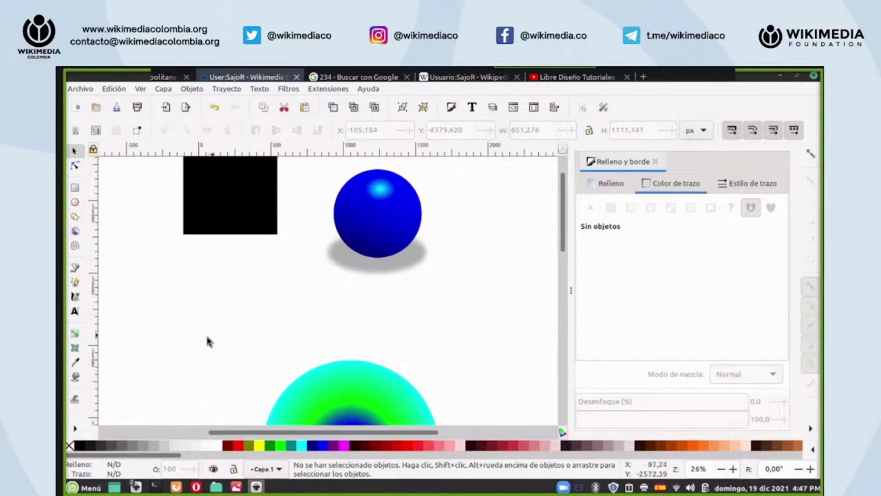
pyautogui.scroll(3, 210, 330)
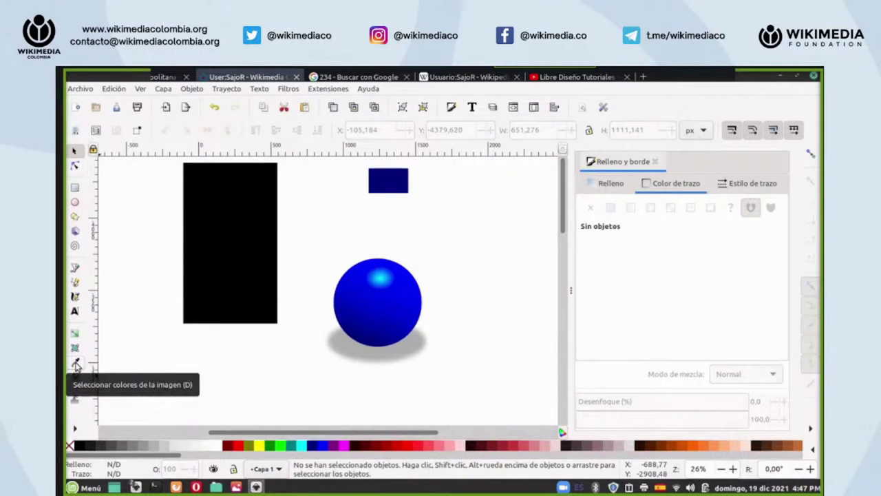
pyautogui.scroll(-5, 547, 310)
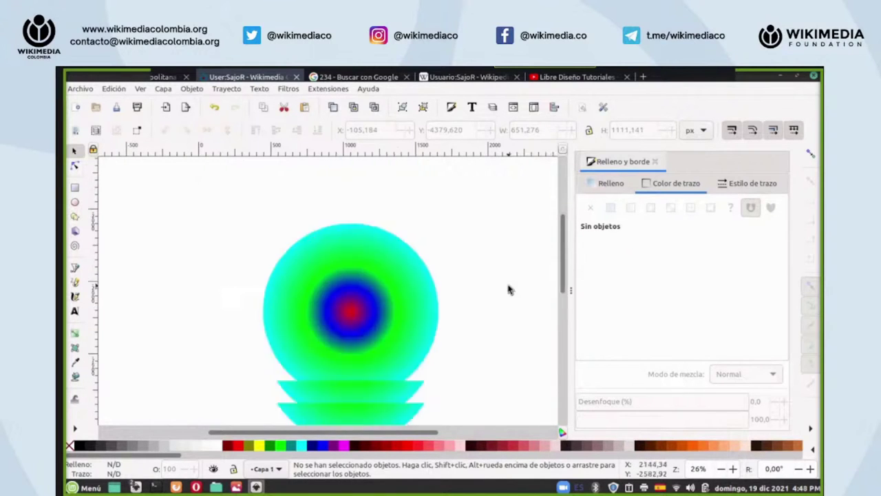
pyautogui.scroll(-8, 508, 290)
pyautogui.scroll(12, 509, 290)
pyautogui.scroll(5, 508, 290)
# - Draw a new rectangle near the page centre and keep its opacity at 100
pyautogui.click(74, 187)
pyautogui.moveTo(292, 224); pyautogui.dragTo(388, 296)
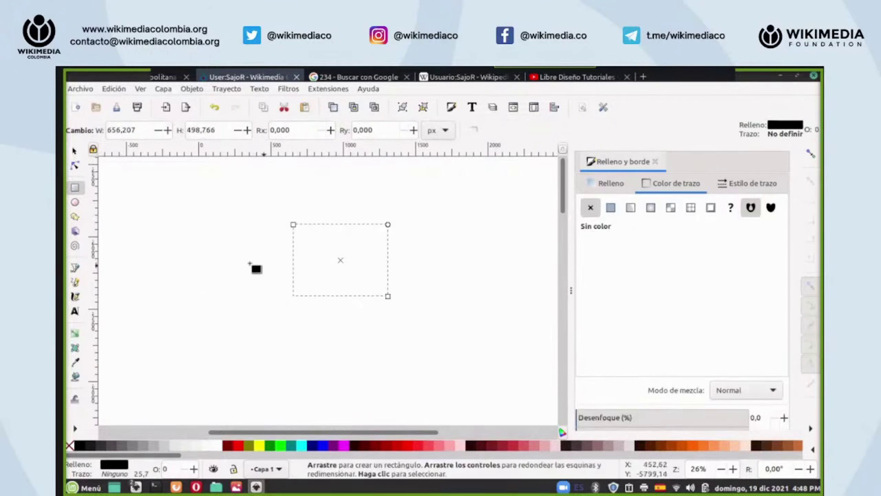
pyautogui.scroll(-1, 641, 391)
pyautogui.click(664, 420)
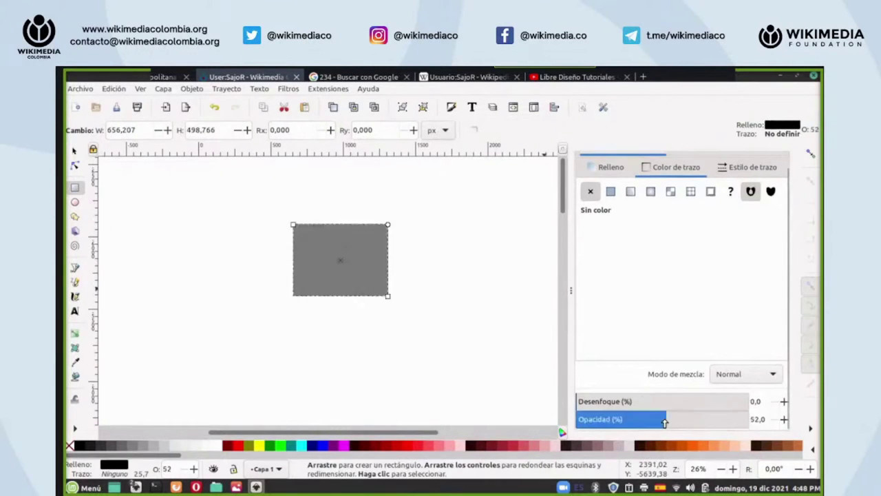
pyautogui.moveTo(664, 420); pyautogui.dragTo(771, 417)
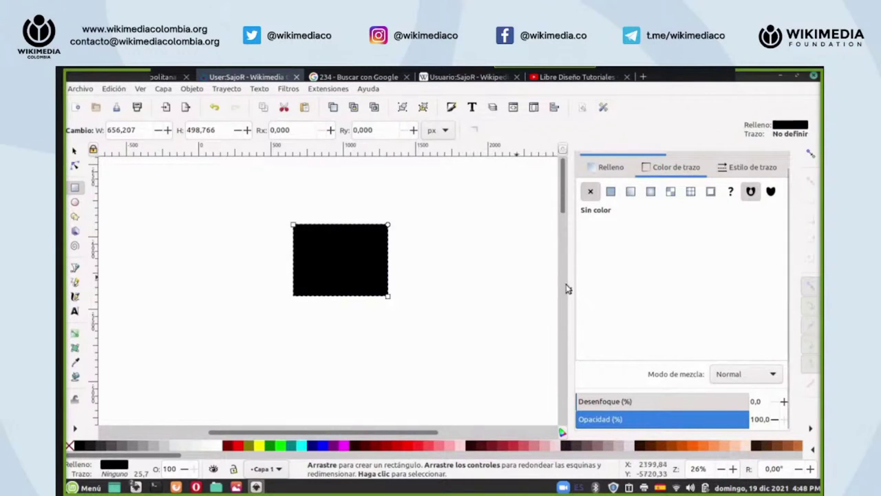
pyautogui.scroll(2, 491, 304)
pyautogui.scroll(-1, 493, 303)
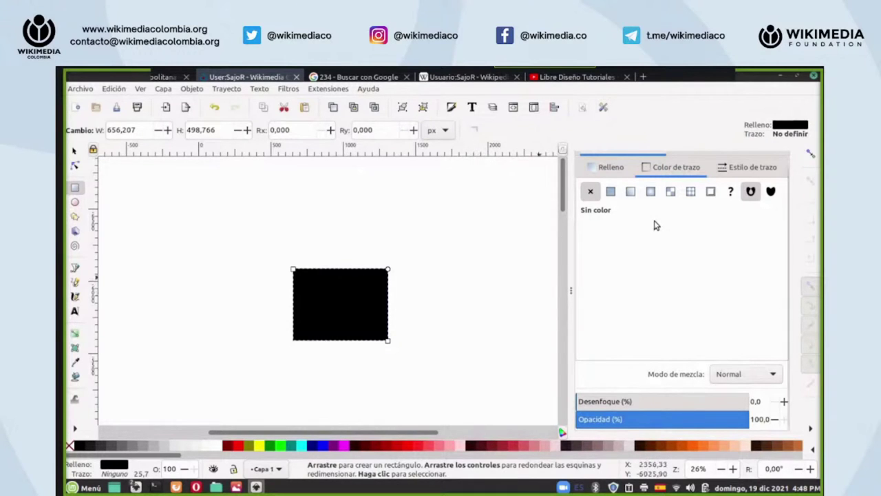
# - Give the rectangle a flat-colour outline and set its fill hue 30, saturation 29
pyautogui.click(611, 192)
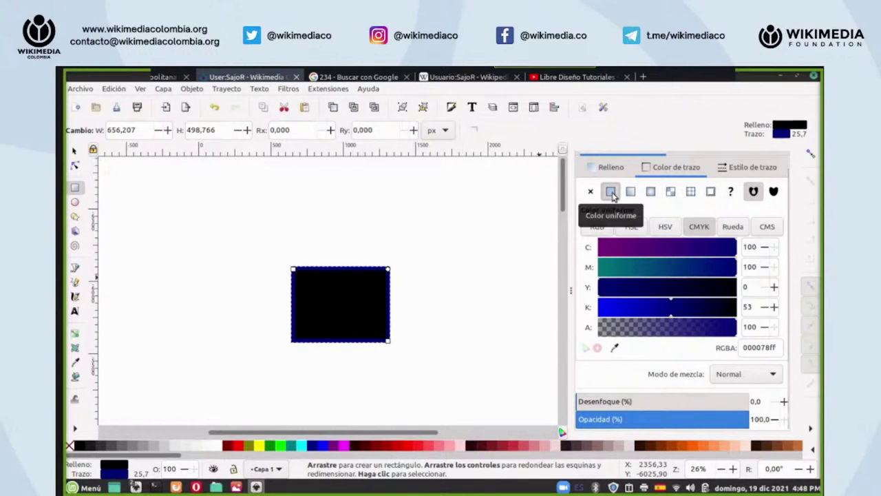
pyautogui.click(605, 169)
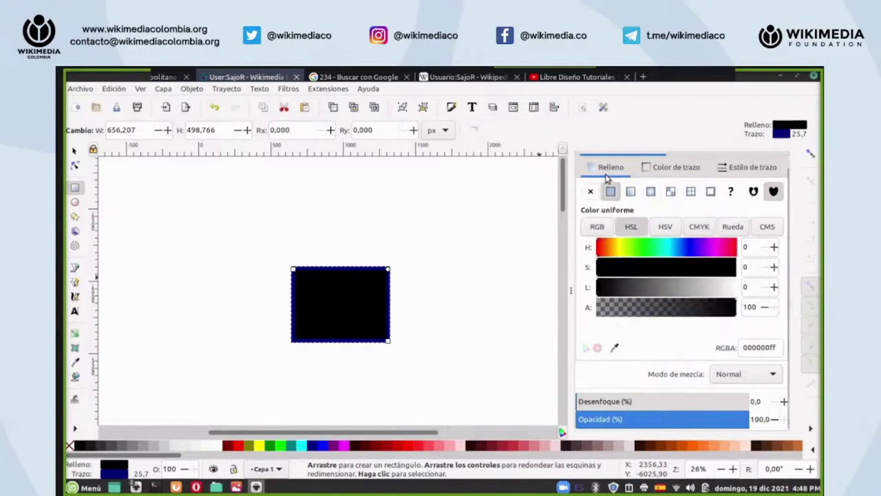
pyautogui.click(608, 249)
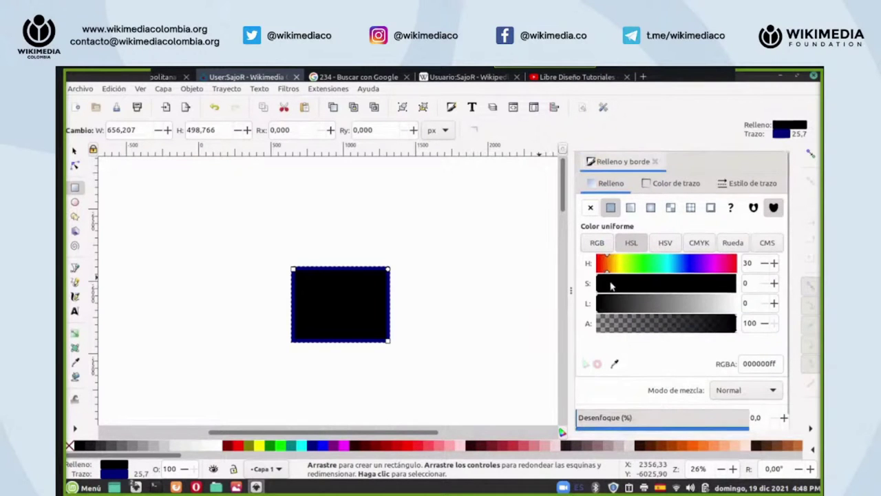
pyautogui.click(636, 287)
pyautogui.click(642, 263)
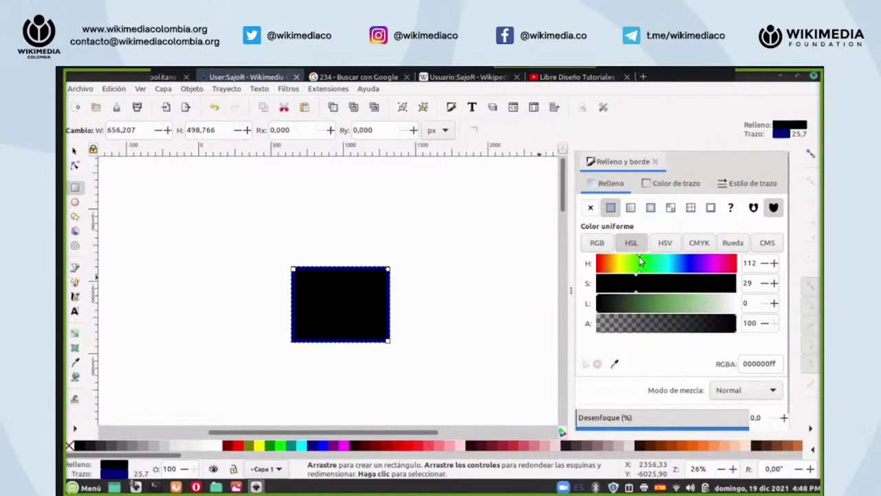
# - Settle the fill on olive 805f00ff at hue 45 after trying maroon
pyautogui.click(380, 446)
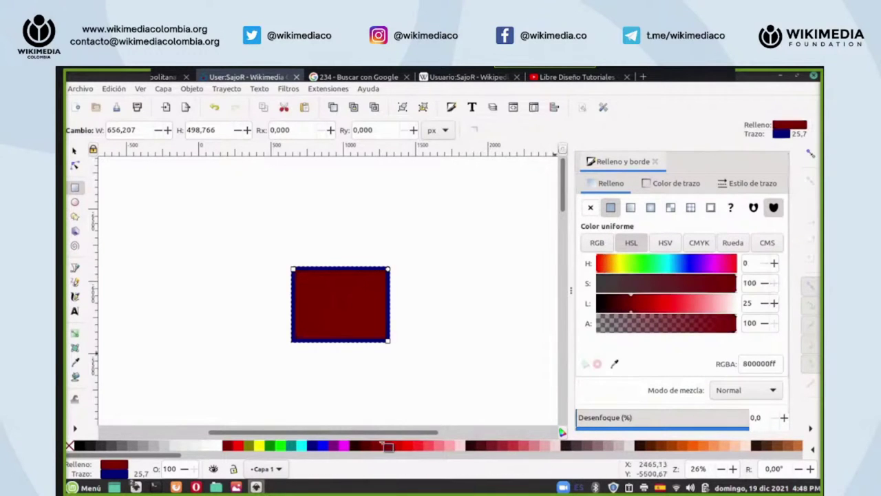
pyautogui.click(608, 265)
pyautogui.click(640, 267)
pyautogui.click(613, 265)
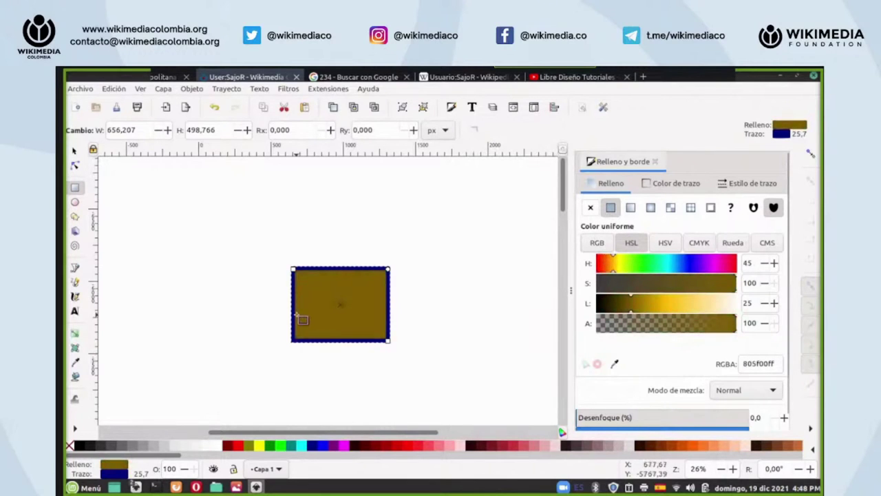
pyautogui.scroll(-10, 301, 317)
pyautogui.scroll(-15, 301, 317)
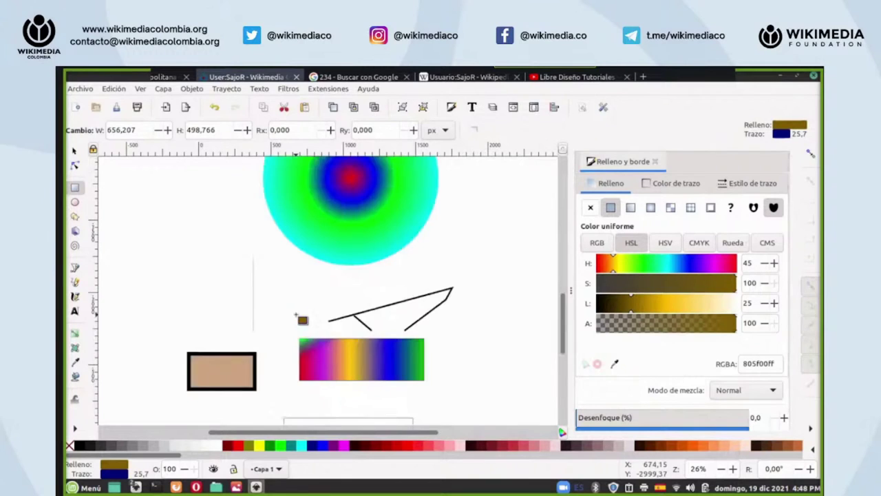
pyautogui.scroll(-6, 301, 317)
pyautogui.scroll(15, 301, 317)
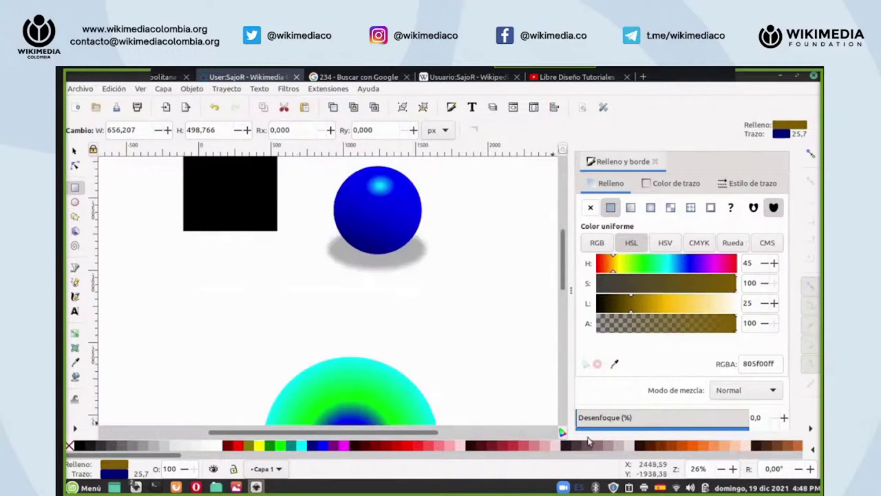
# - Draw a circle left of the olive rectangle, clear its fill, then dropper-pick the rectangle's olive
pyautogui.scroll(-3, 697, 471)
pyautogui.moveTo(612, 442); pyautogui.dragTo(310, 238)
pyautogui.scroll(5, 287, 325)
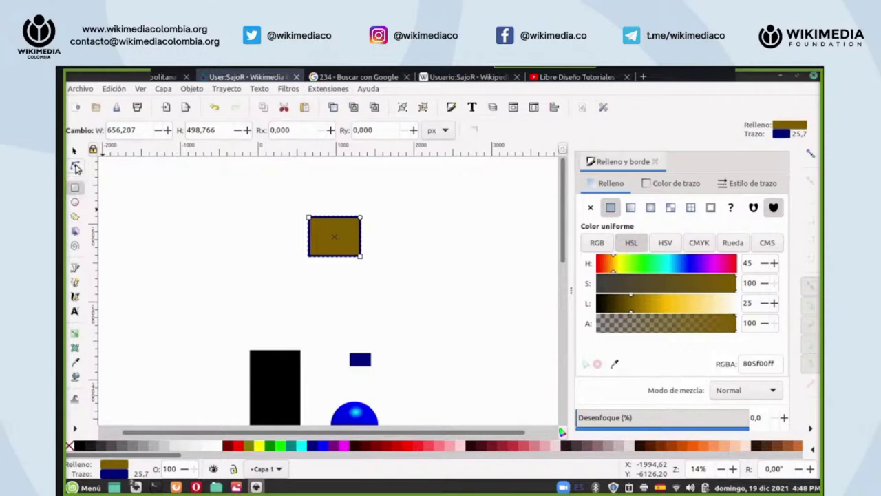
pyautogui.click(75, 167)
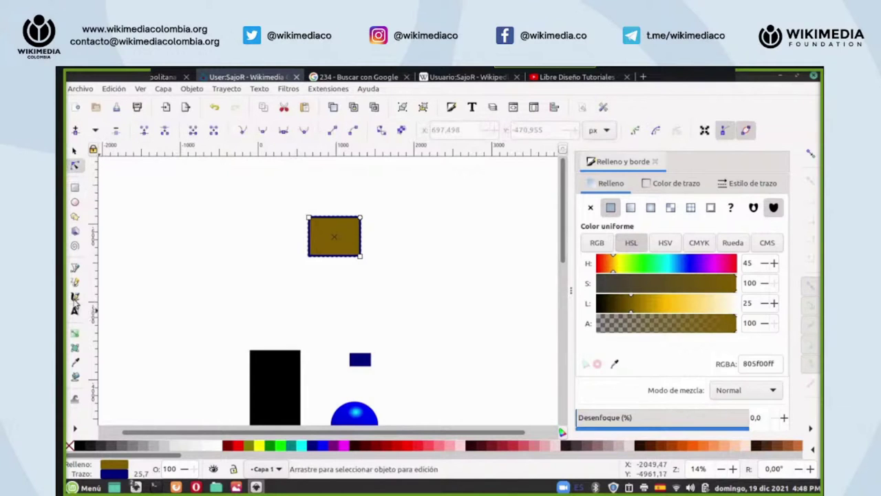
pyautogui.click(76, 203)
pyautogui.moveTo(161, 280); pyautogui.dragTo(210, 329)
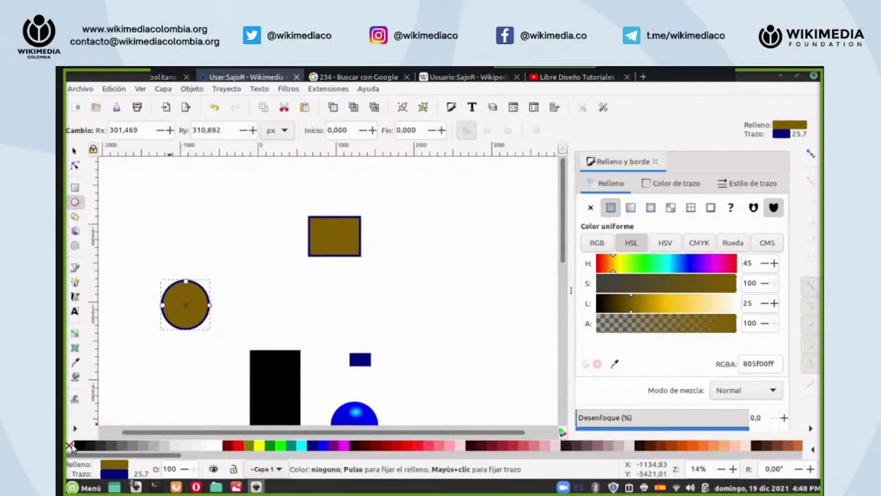
pyautogui.click(70, 445)
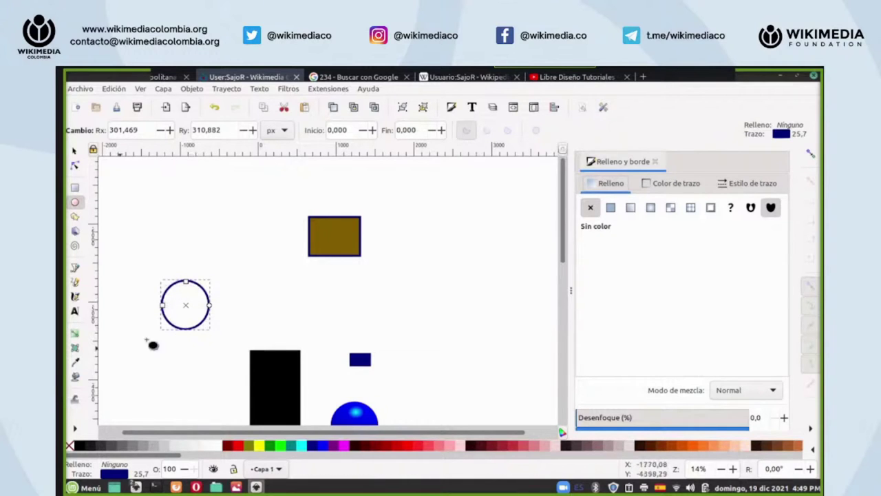
pyautogui.click(75, 365)
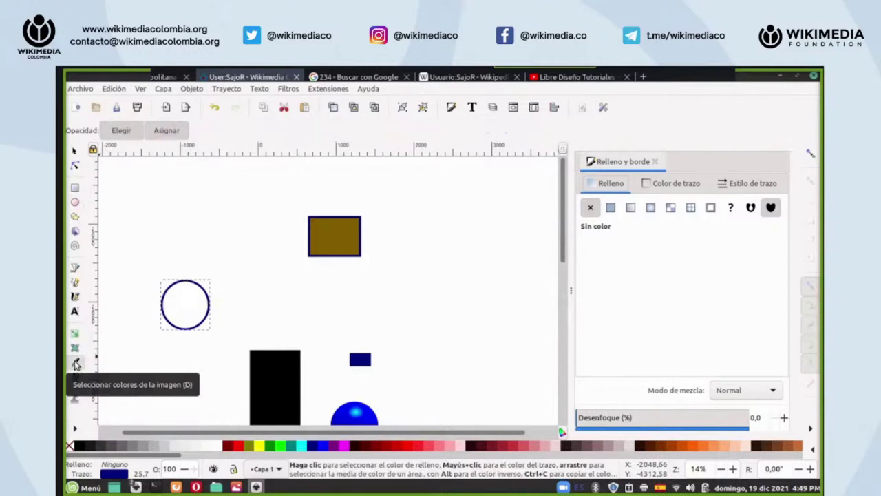
pyautogui.click(345, 238)
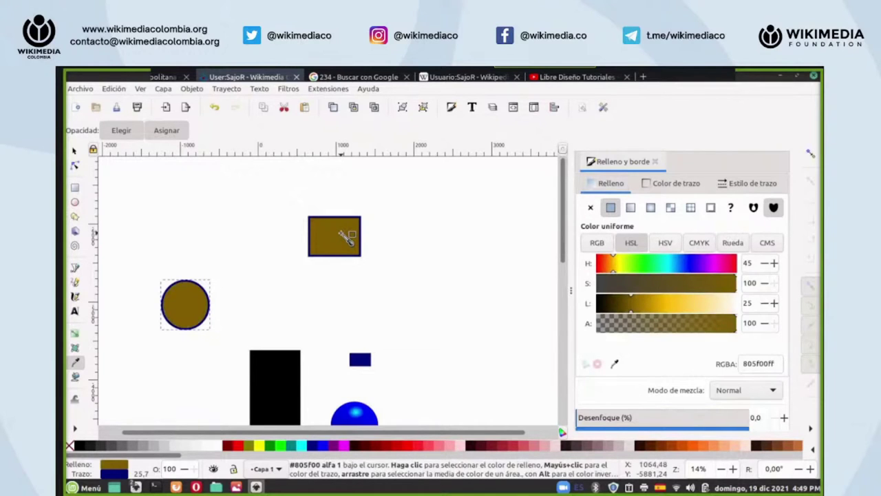
# - Browse Imágenes > Heraldica > Heraldica SVG > Obispos, Arzobispos, Patriarcas > obispos listos
pyautogui.click(216, 487)
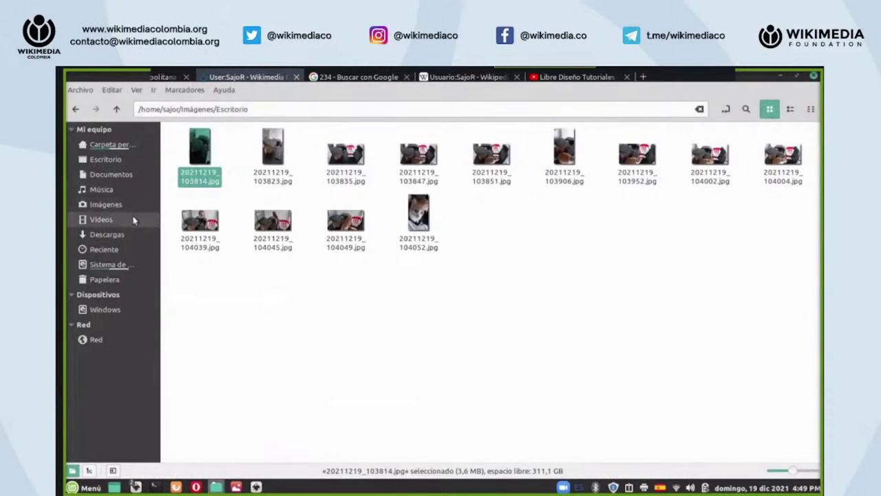
pyautogui.click(114, 207)
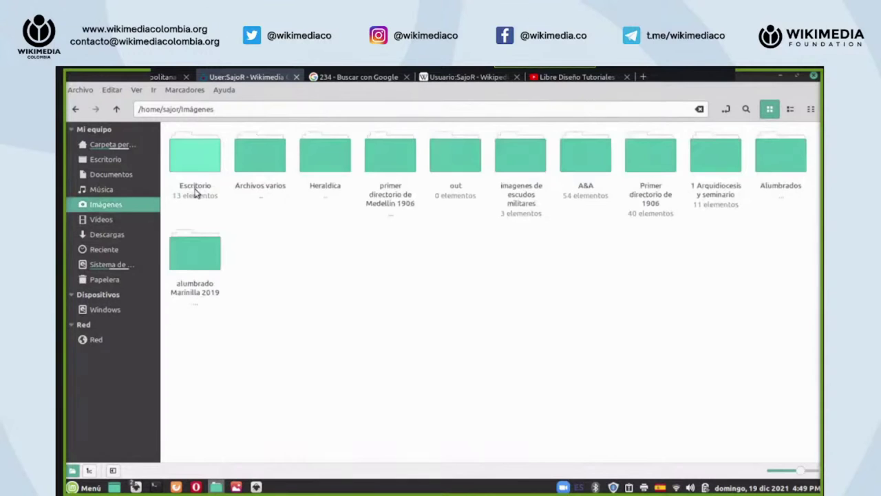
pyautogui.doubleClick(320, 162)
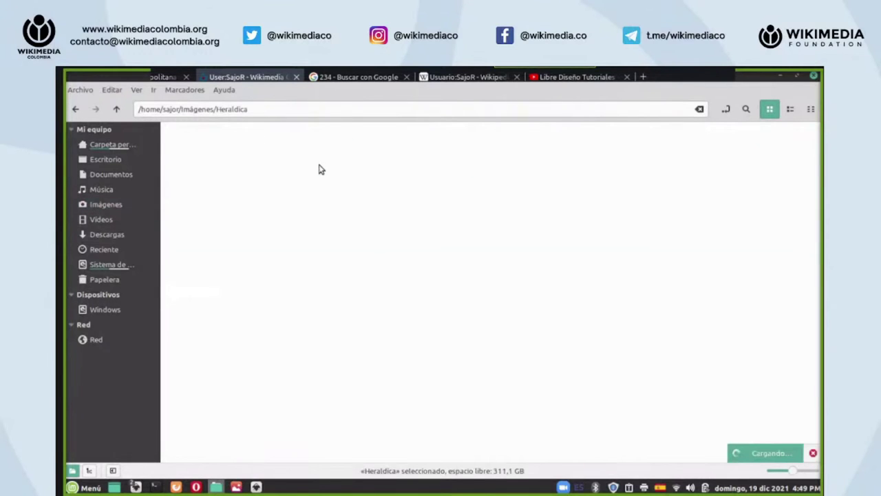
pyautogui.doubleClick(346, 153)
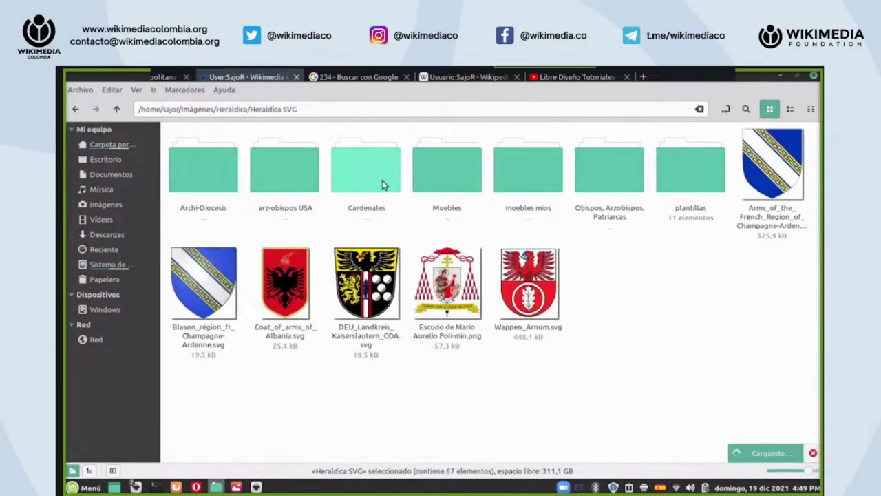
pyautogui.doubleClick(608, 189)
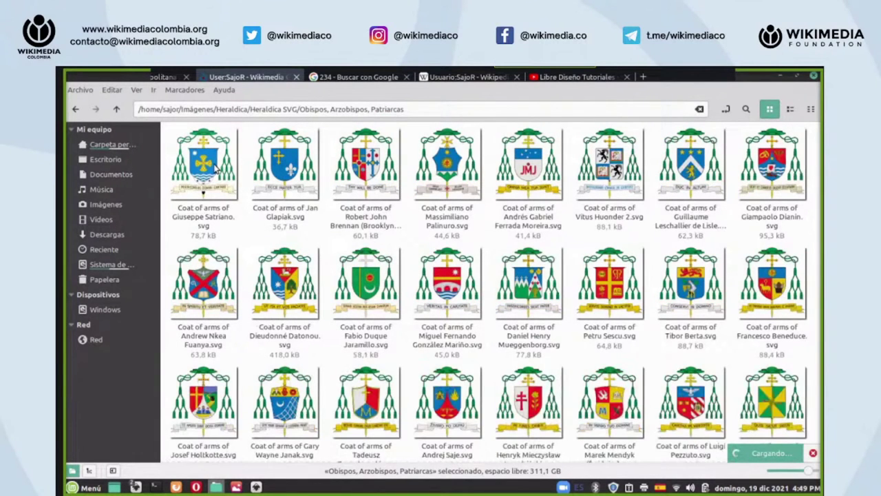
pyautogui.doubleClick(213, 164)
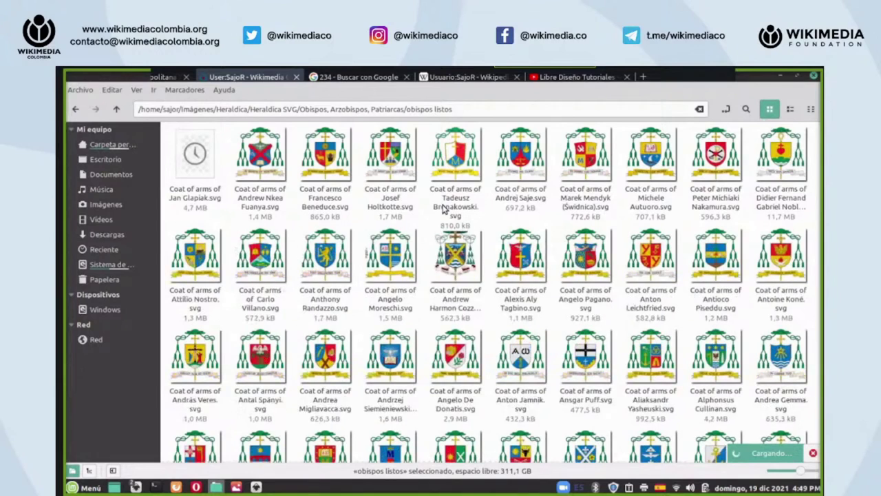
# - Open a bishop's coat-of-arms SVG with Inkscape via the Abrir con menu
pyautogui.click(262, 157)
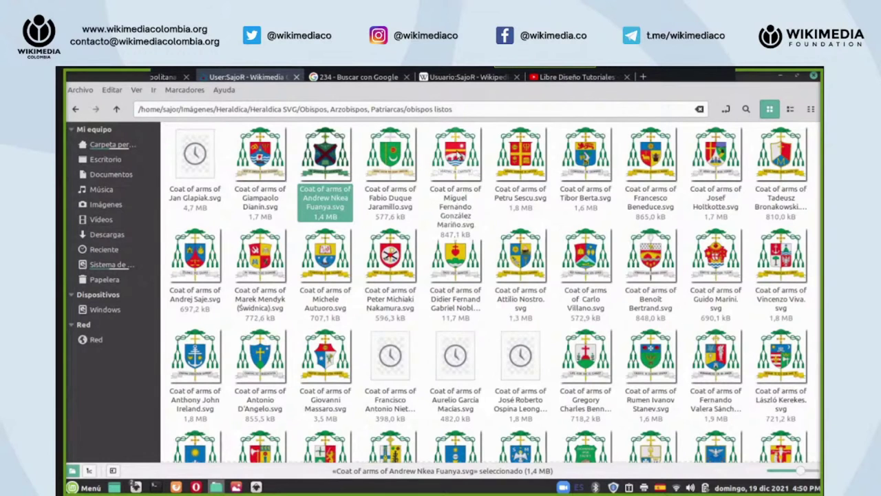
pyautogui.click(329, 261)
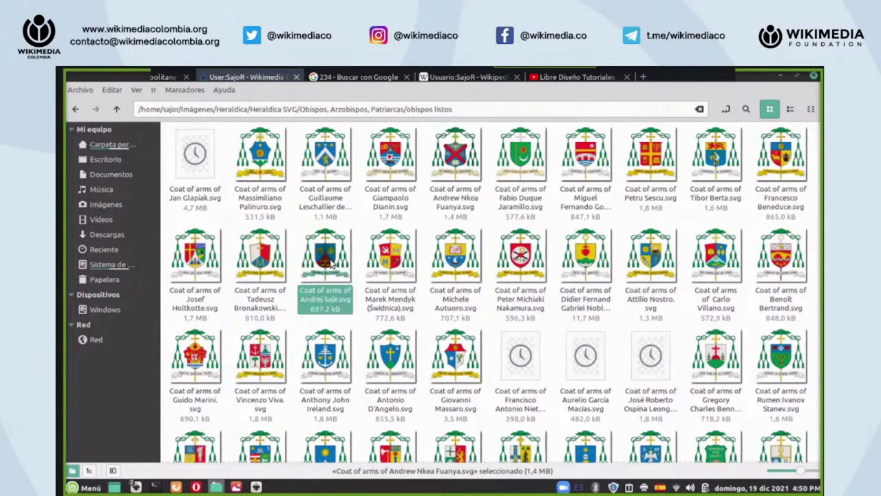
pyautogui.rightClick(329, 261)
pyautogui.moveTo(439, 289)
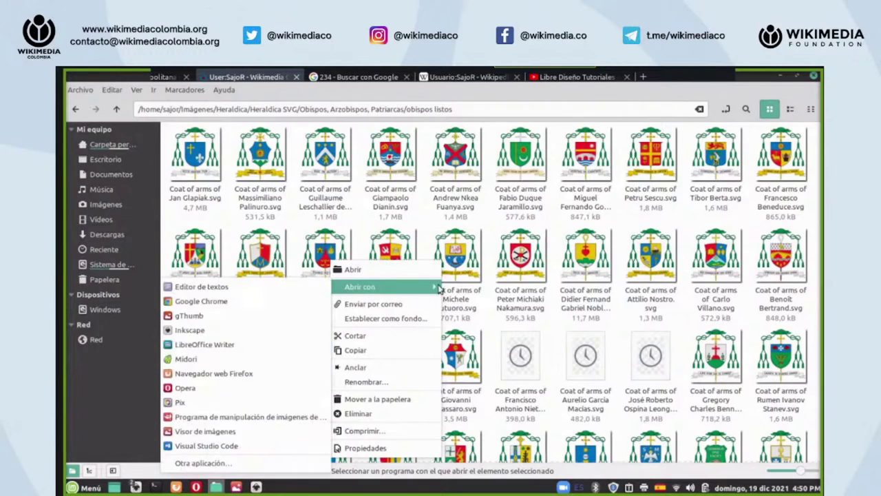
pyautogui.click(239, 336)
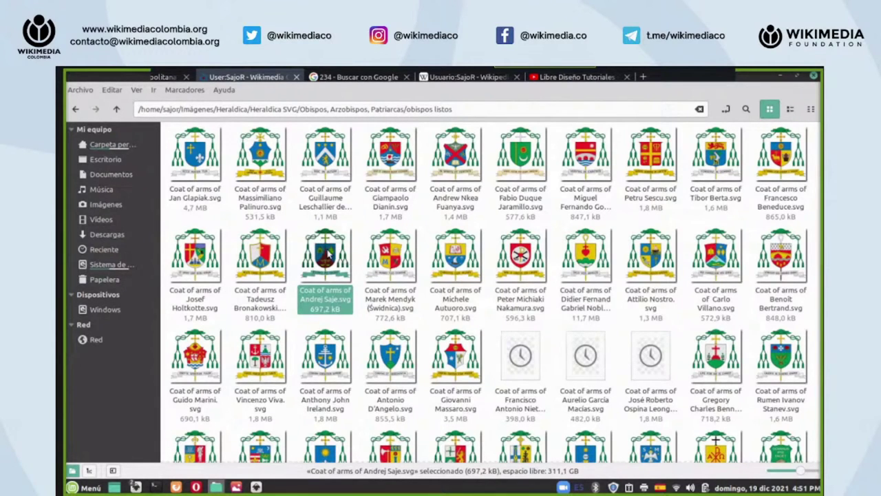
pyautogui.rightClick(328, 254)
pyautogui.moveTo(424, 277)
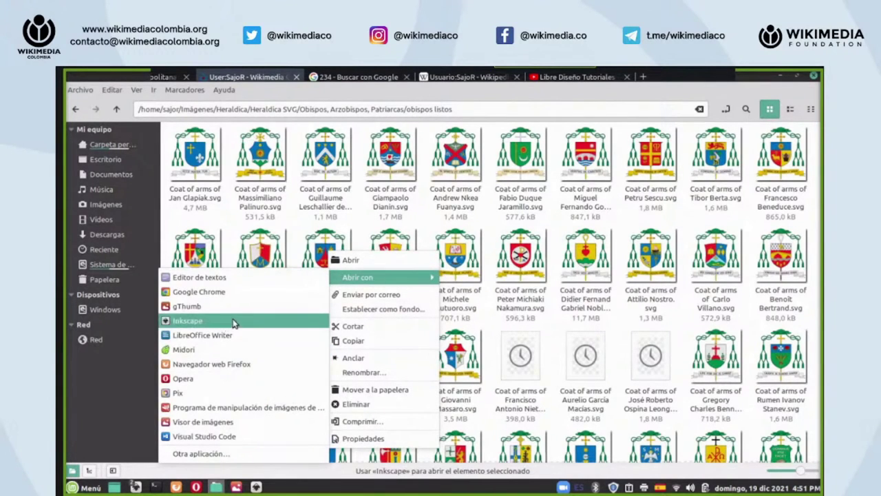
pyautogui.click(232, 321)
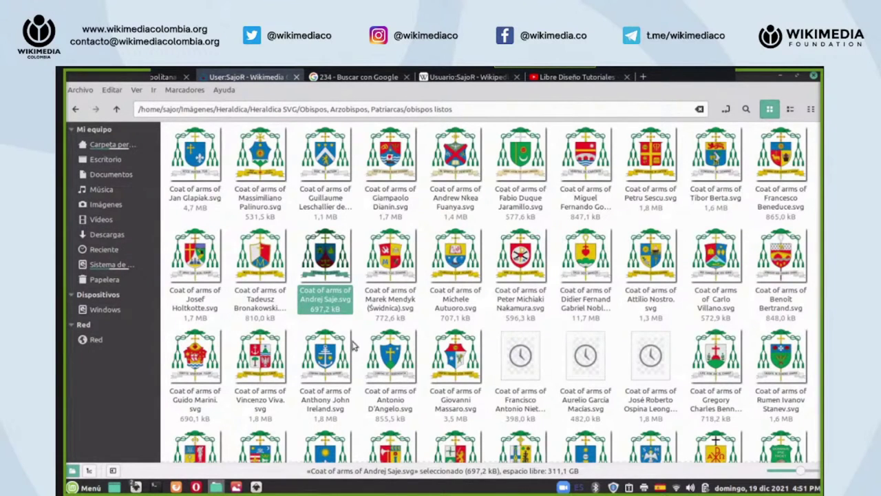
pyautogui.click(255, 486)
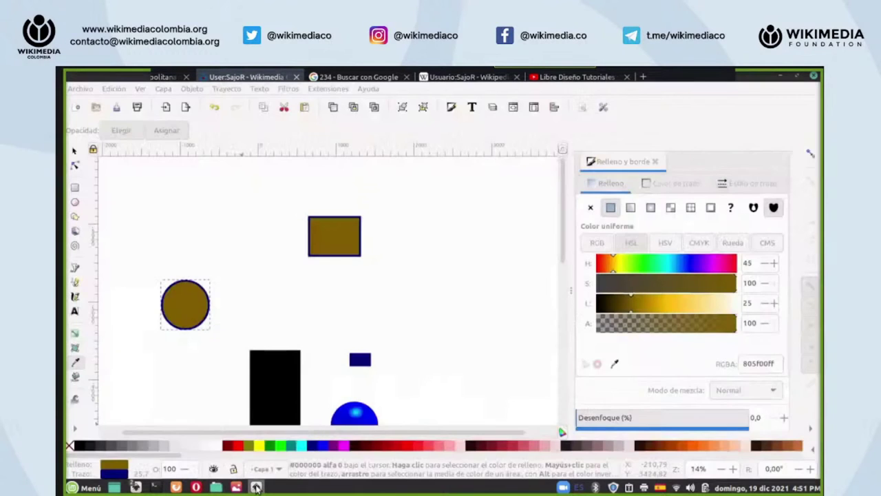
pyautogui.scroll(5, 448, 284)
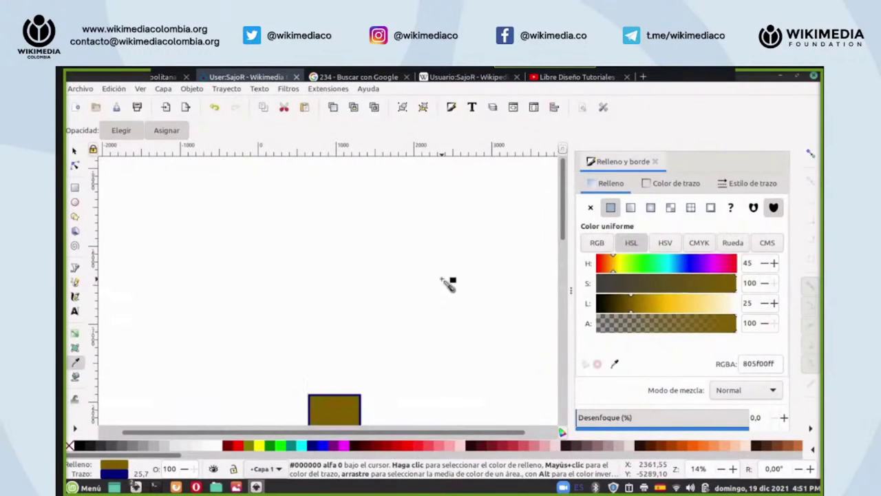
pyautogui.scroll(2, 448, 284)
pyautogui.moveTo(256, 487)
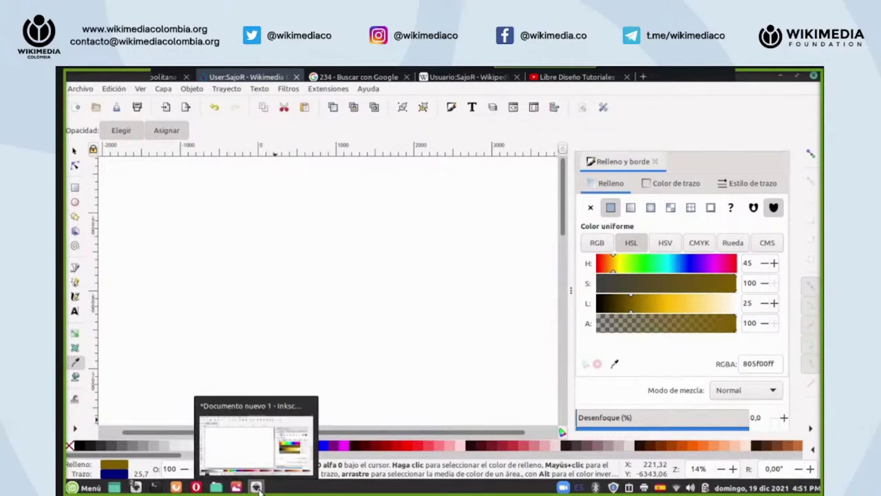
pyautogui.click(255, 487)
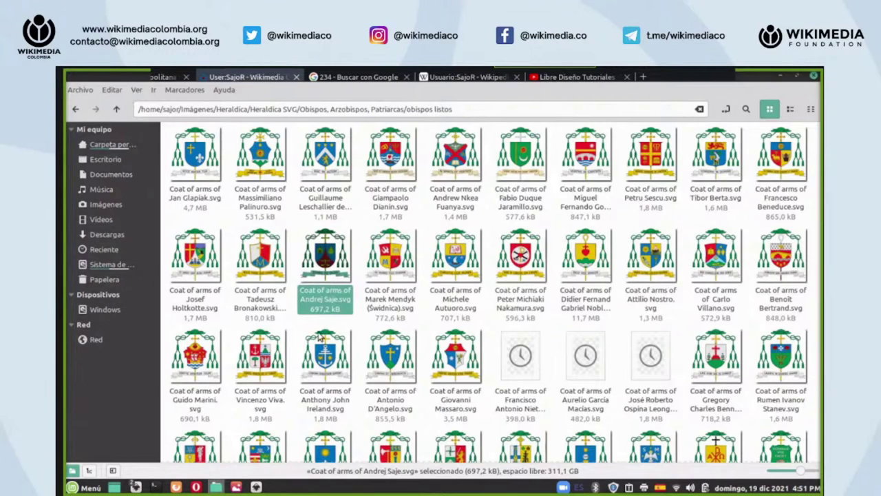
pyautogui.click(257, 486)
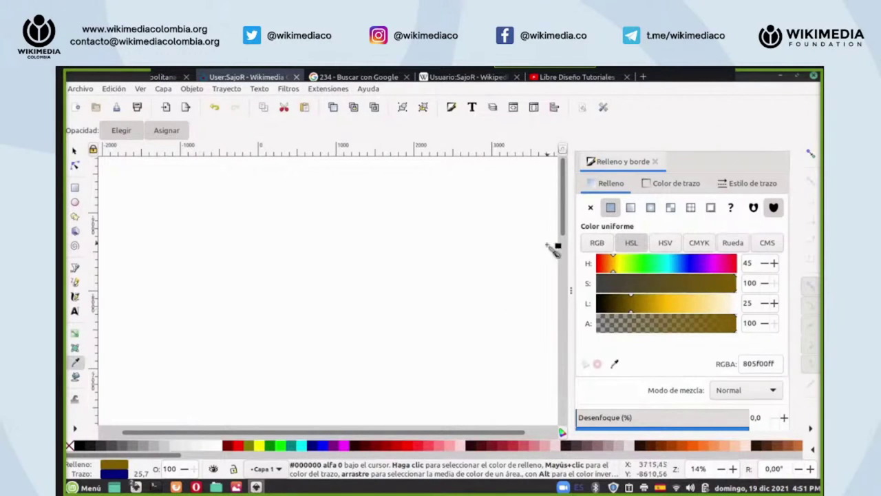
pyautogui.moveTo(561, 219); pyautogui.dragTo(551, 251)
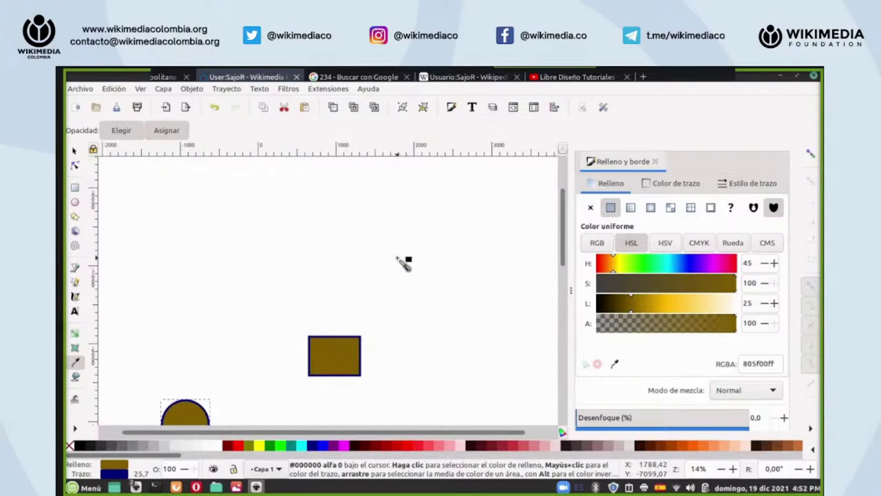
pyautogui.moveTo(562, 204); pyautogui.dragTo(553, 239)
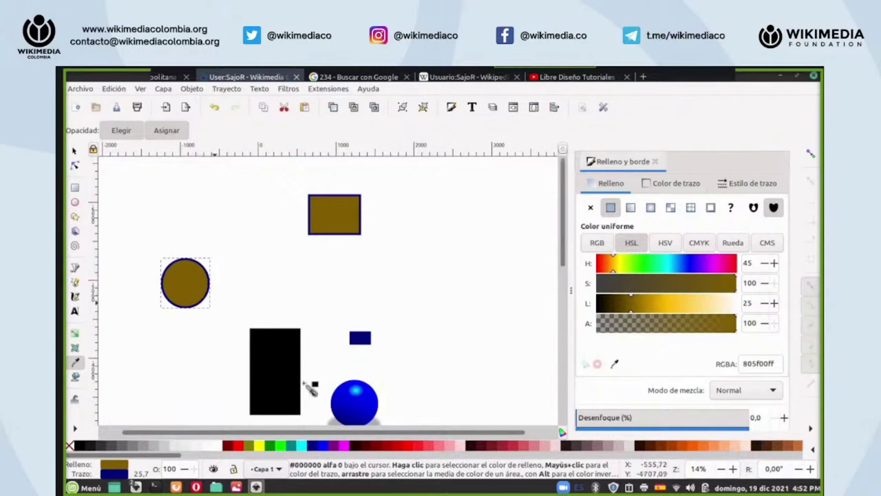
# - Pick the sphere's blue 0000d7ff as the circle's fill, then return from the file manager
pyautogui.click(346, 407)
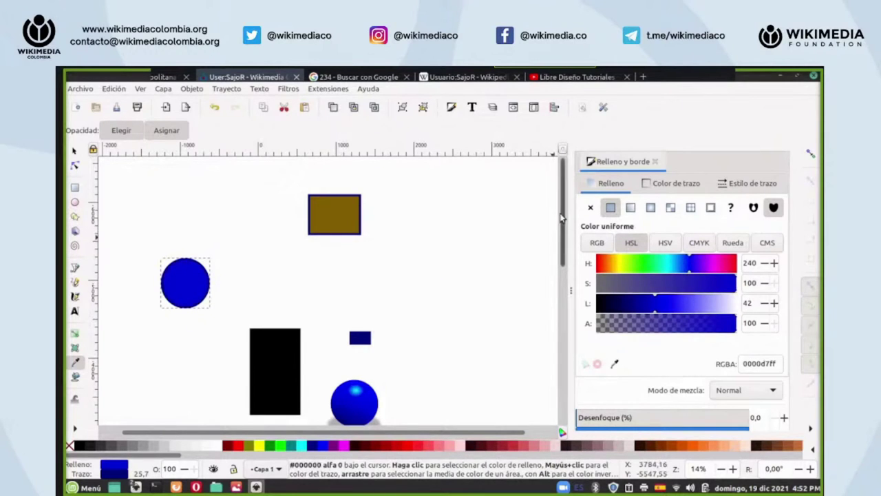
pyautogui.moveTo(256, 487)
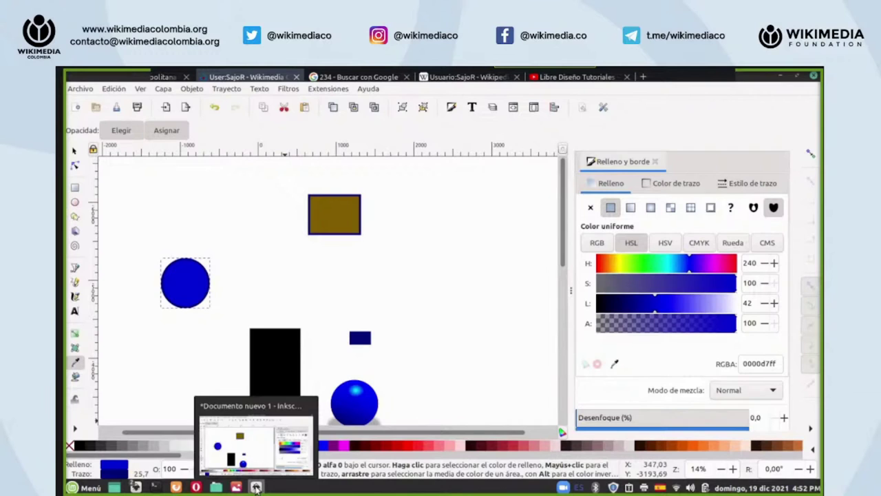
pyautogui.click(218, 486)
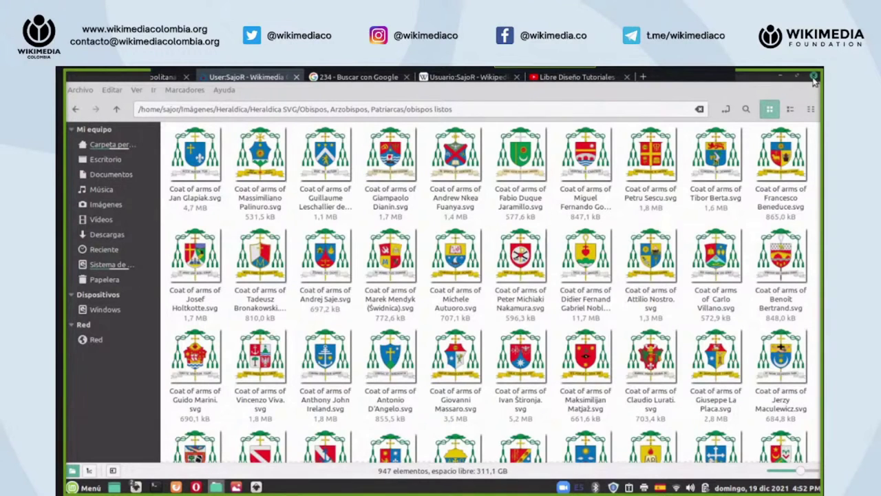
pyautogui.click(257, 487)
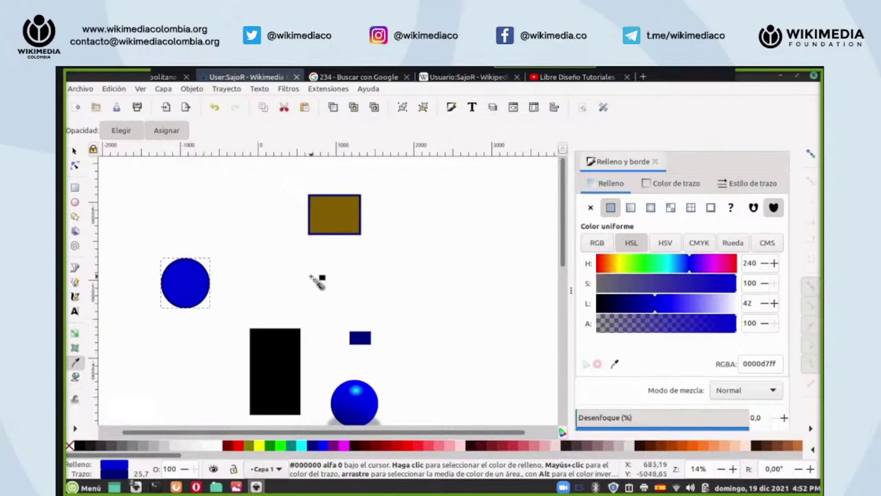
pyautogui.scroll(5, 317, 283)
pyautogui.scroll(2, 561, 265)
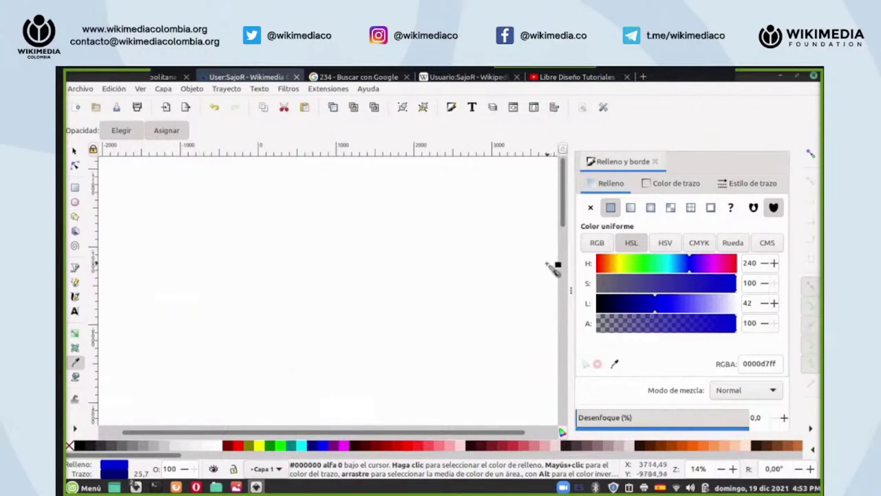
# - Draw a closed five-corner polygon outline with the Bézier pen tool
pyautogui.click(75, 267)
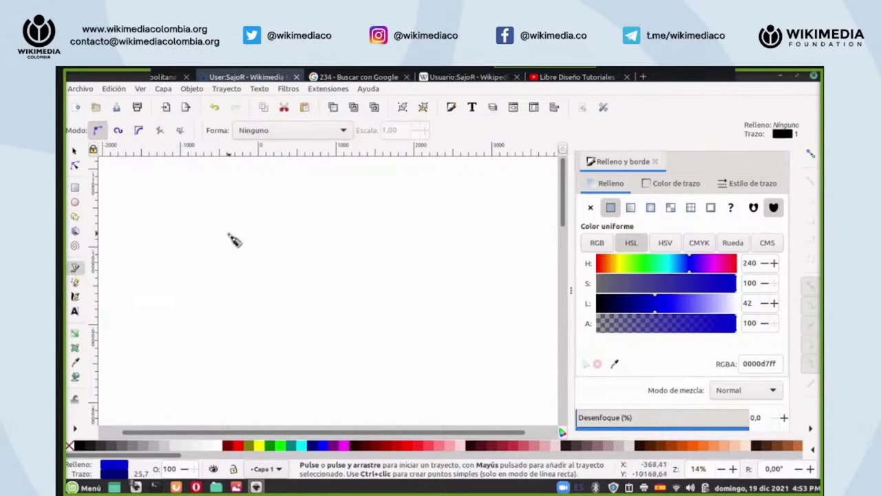
pyautogui.click(230, 232)
pyautogui.click(400, 264)
pyautogui.click(377, 308)
pyautogui.click(248, 317)
pyautogui.click(215, 279)
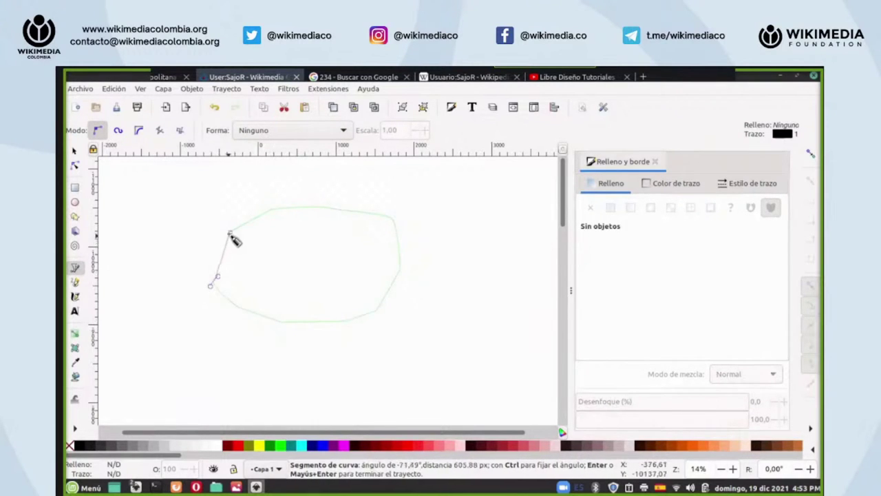
pyautogui.click(231, 232)
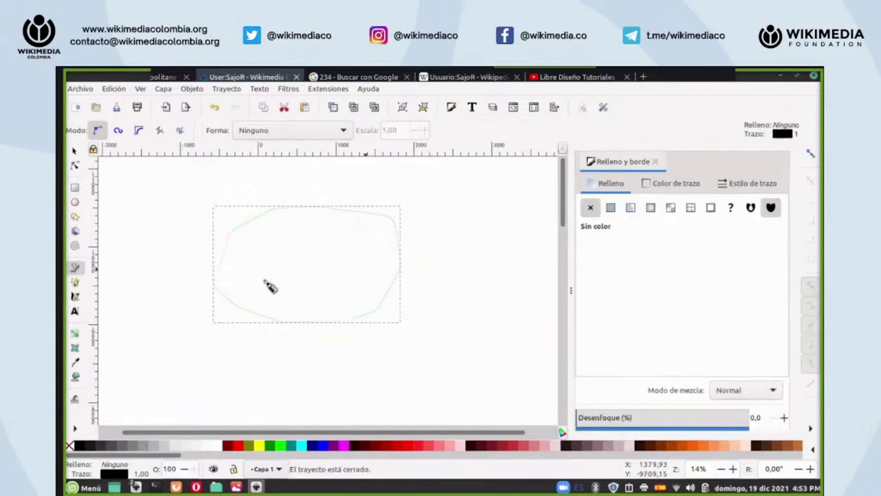
# - Draw a second outline starting on the first shape's edge, ending at its bottom
pyautogui.click(394, 217)
pyautogui.click(531, 197)
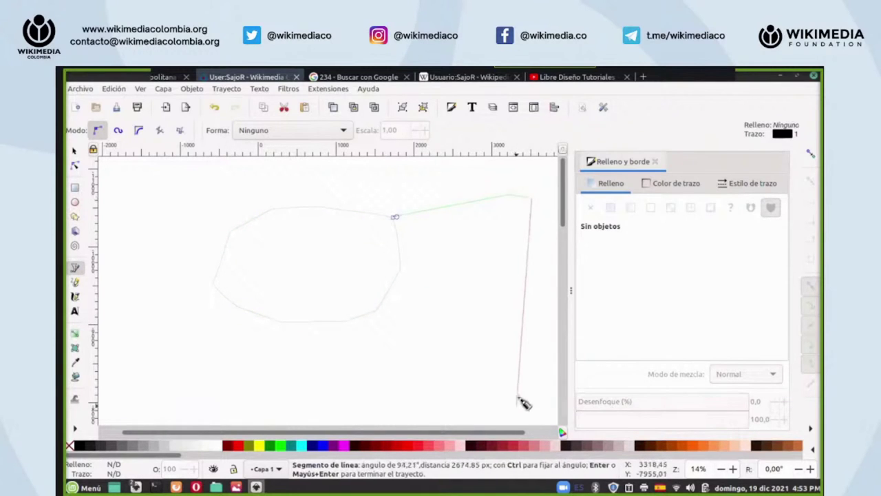
pyautogui.moveTo(501, 433); pyautogui.dragTo(541, 431)
pyautogui.moveTo(534, 270); pyautogui.dragTo(526, 281)
pyautogui.moveTo(501, 309); pyautogui.dragTo(501, 311)
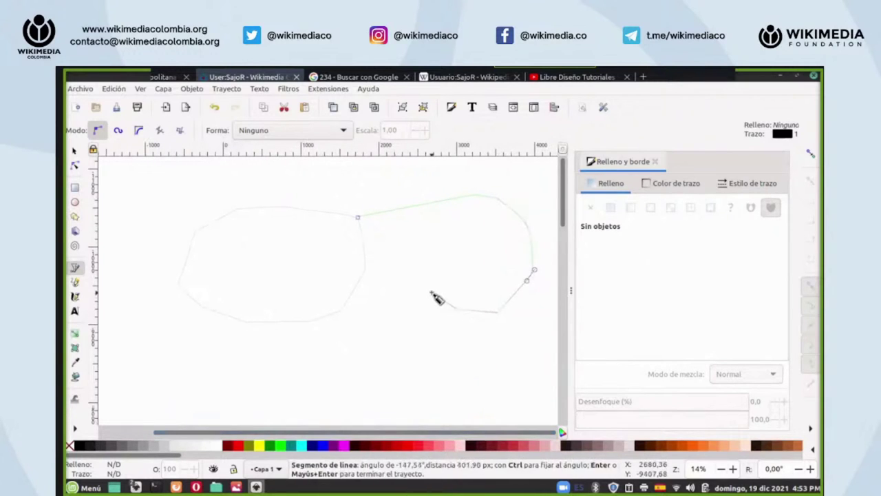
pyautogui.click(458, 310)
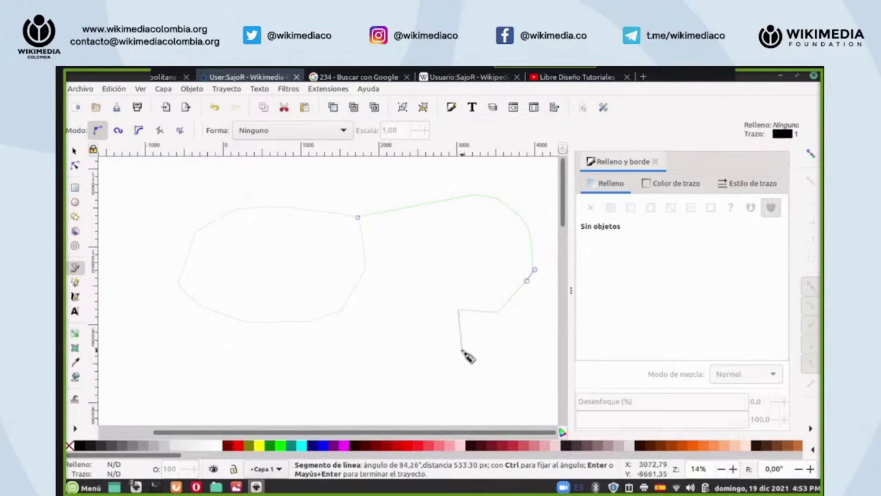
pyautogui.doubleClick(462, 352)
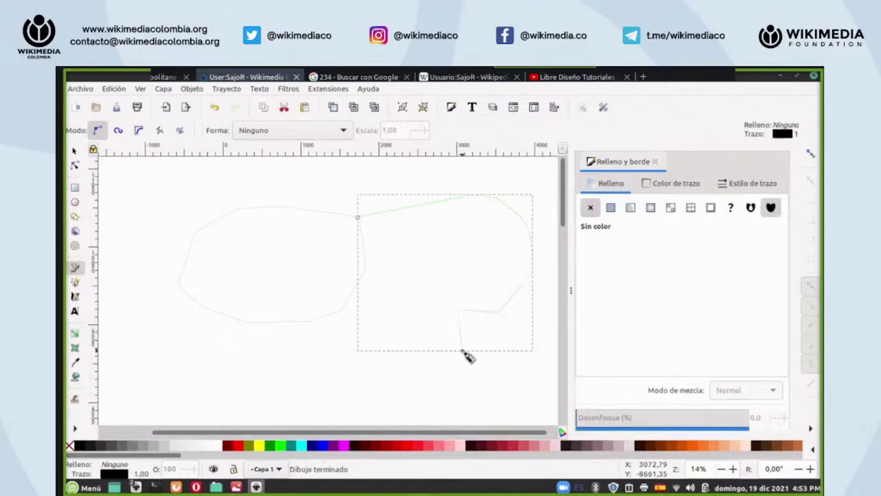
# - Cancel a stray path start and turn on node snapping
pyautogui.click(342, 312)
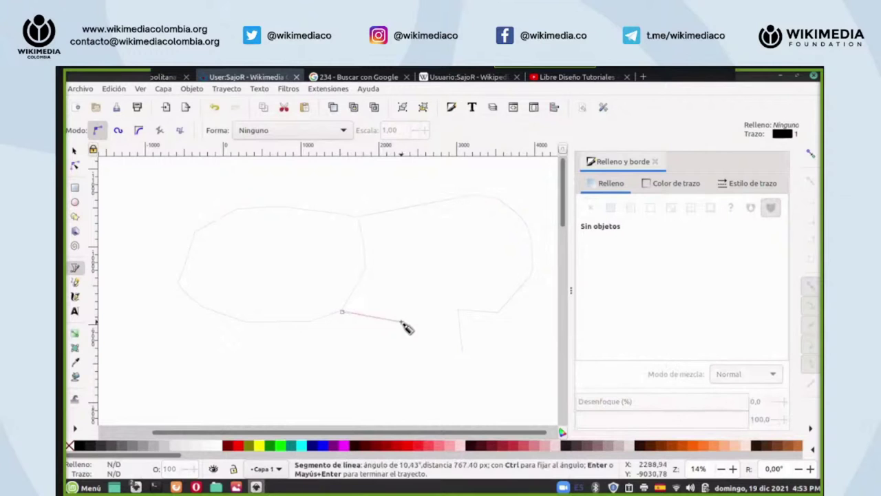
pyautogui.press('Escape')
pyautogui.click(811, 153)
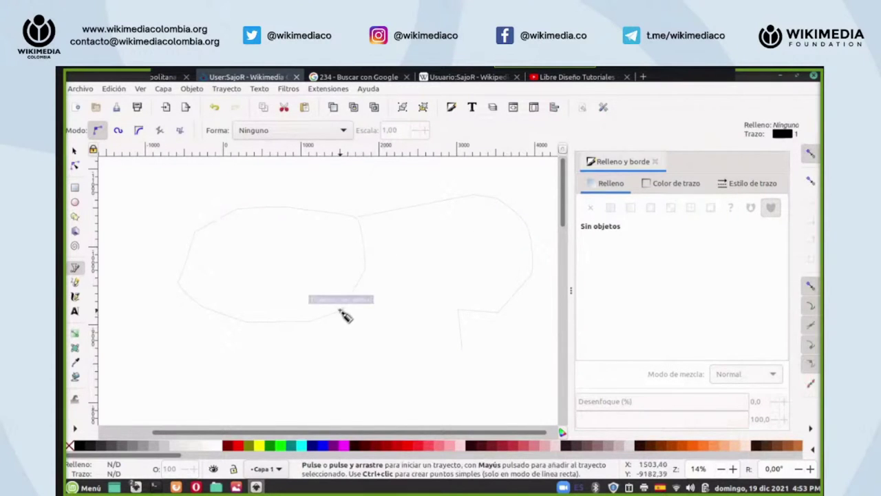
# - Draw a third outline snapped to both shapes' end nodes and close it
pyautogui.click(341, 311)
pyautogui.click(379, 314)
pyautogui.click(384, 337)
pyautogui.click(428, 340)
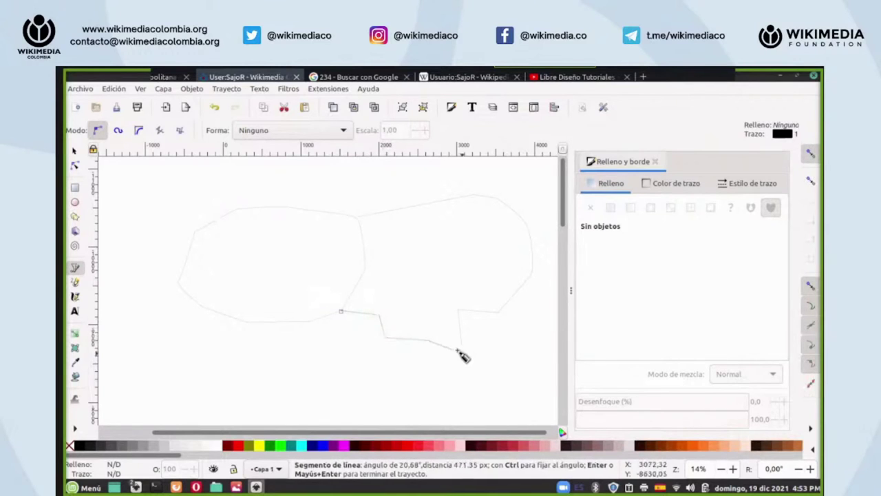
pyautogui.click(459, 348)
pyautogui.click(476, 394)
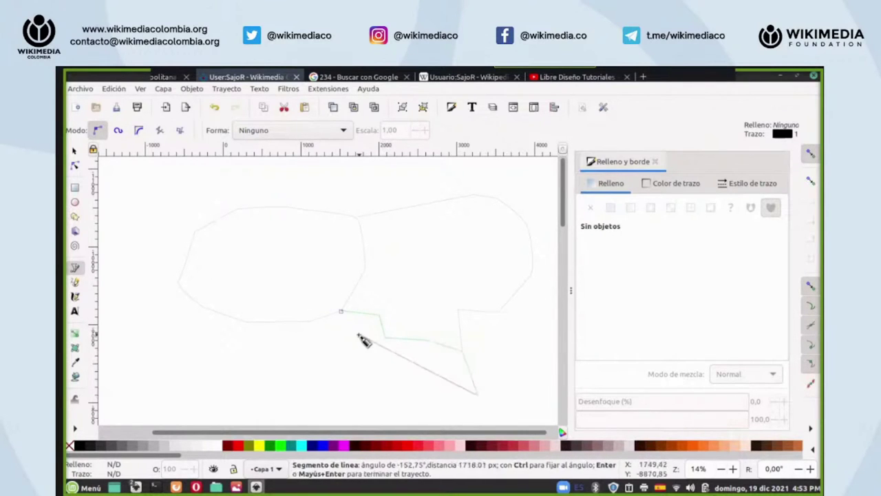
pyautogui.click(288, 397)
pyautogui.moveTo(247, 368); pyautogui.dragTo(279, 350)
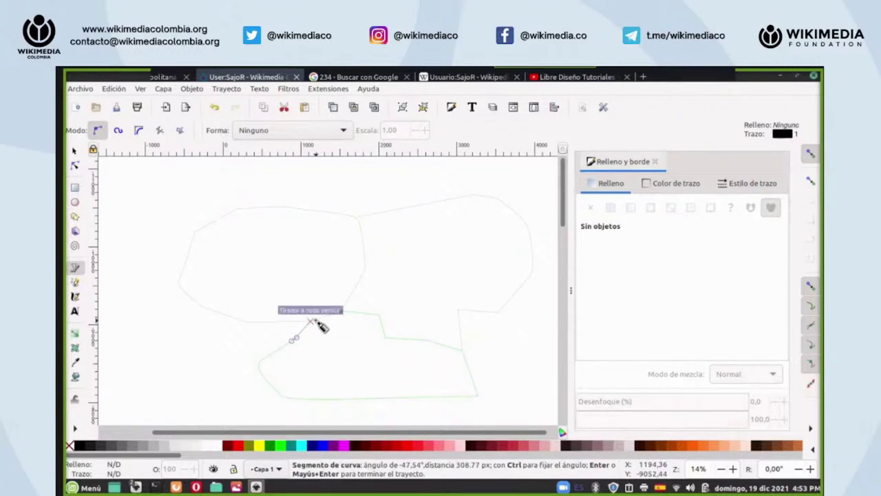
pyautogui.click(311, 322)
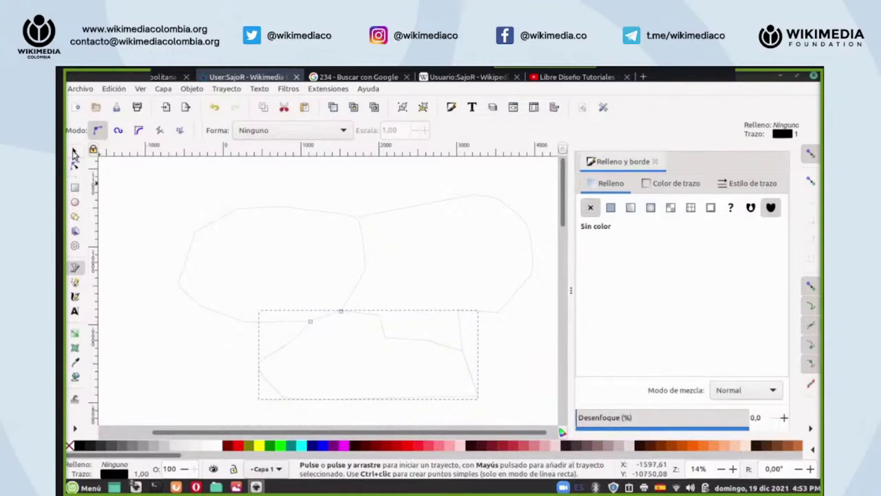
pyautogui.click(74, 153)
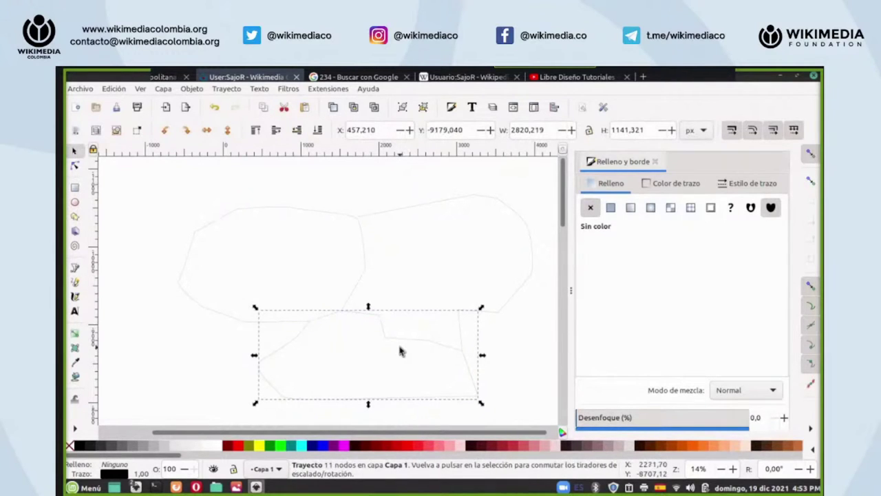
pyautogui.click(260, 446)
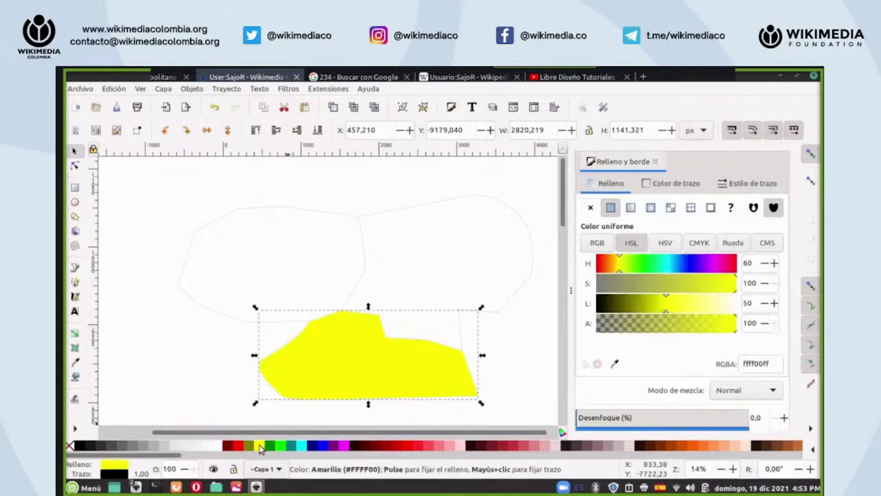
pyautogui.click(511, 304)
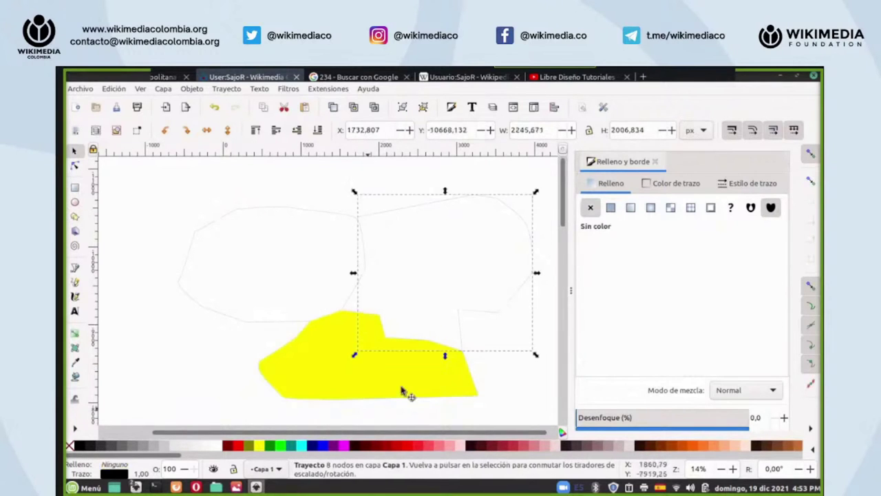
pyautogui.click(328, 447)
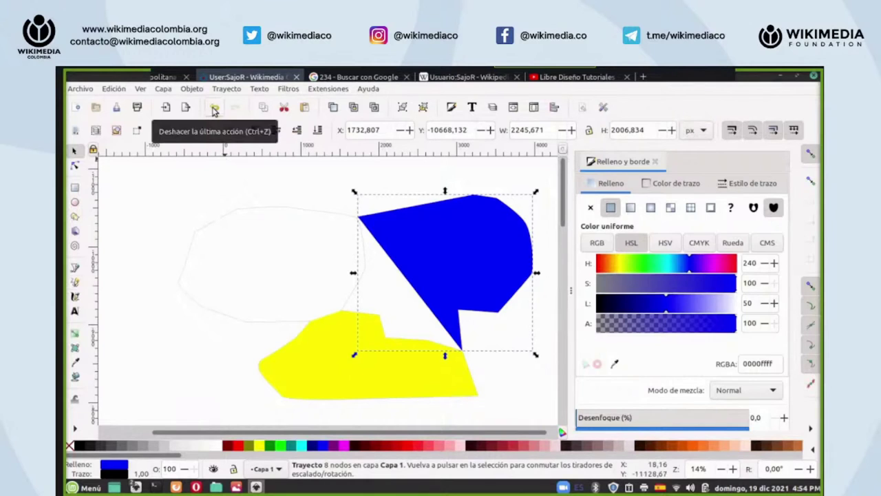
pyautogui.click(214, 109)
pyautogui.click(214, 109)
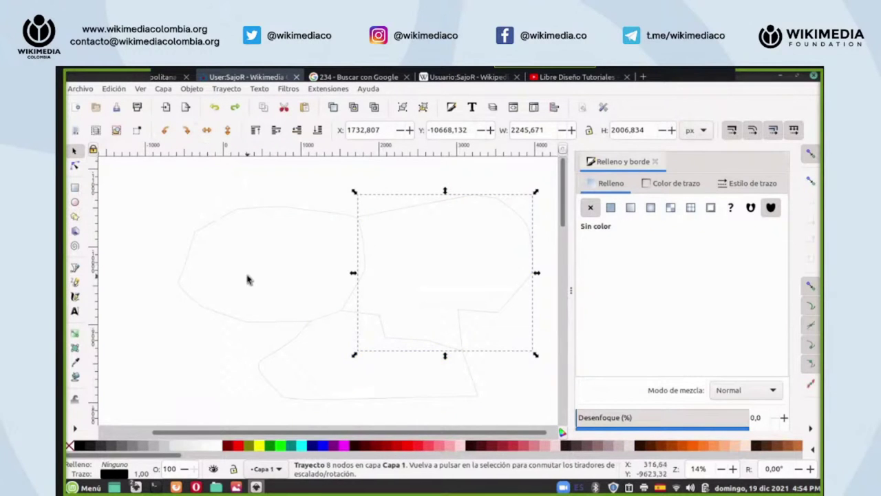
# - Nudge the upper-right outline's corner node slightly down-left with the Node tool
pyautogui.click(75, 378)
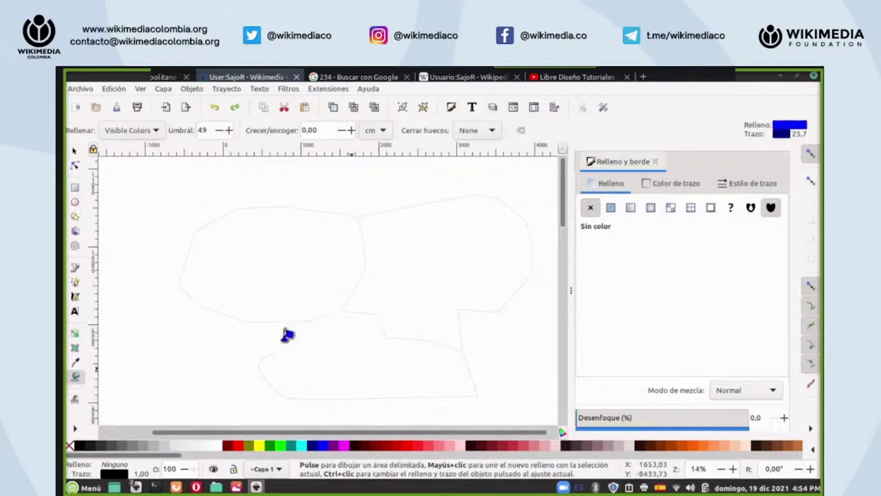
pyautogui.scroll(2, 698, 468)
pyautogui.scroll(5, 404, 182)
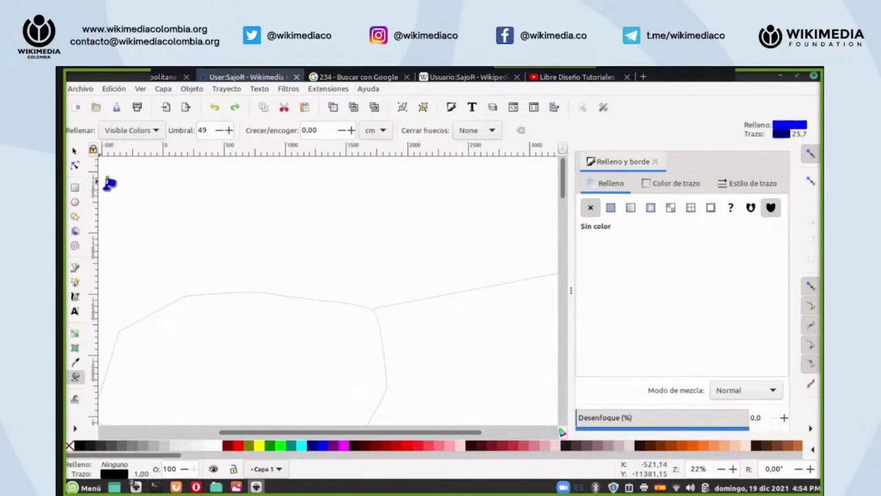
pyautogui.click(75, 165)
pyautogui.moveTo(376, 311); pyautogui.dragTo(374, 311)
# - Try bucket-filling an outlined area with the paint bucket
pyautogui.scroll(-5, 378, 275)
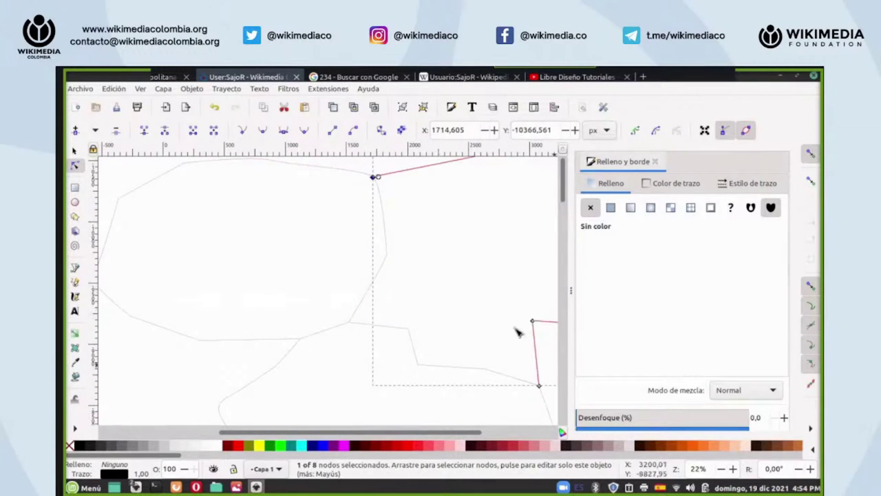
pyautogui.scroll(-5, 697, 468)
pyautogui.scroll(-2, 697, 469)
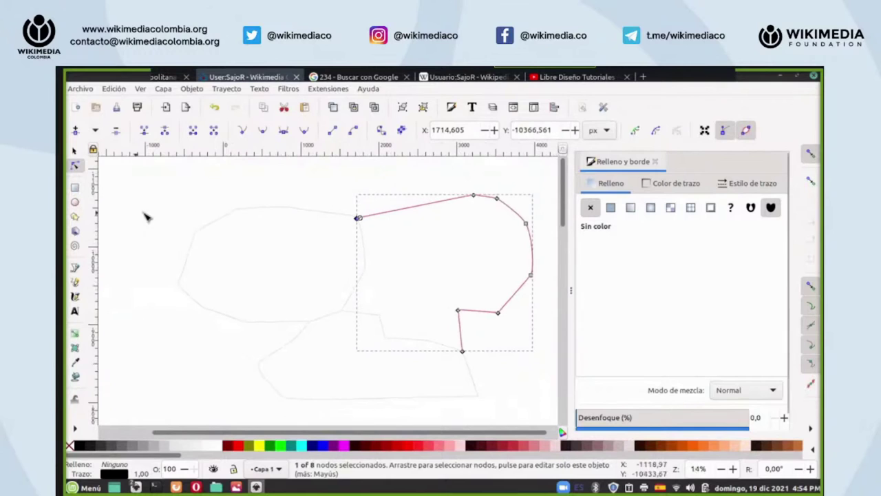
pyautogui.click(76, 377)
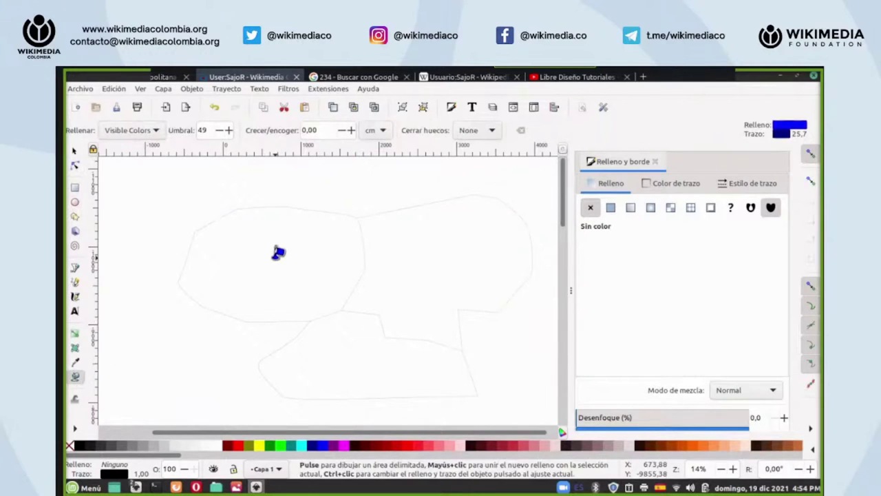
pyautogui.click(278, 252)
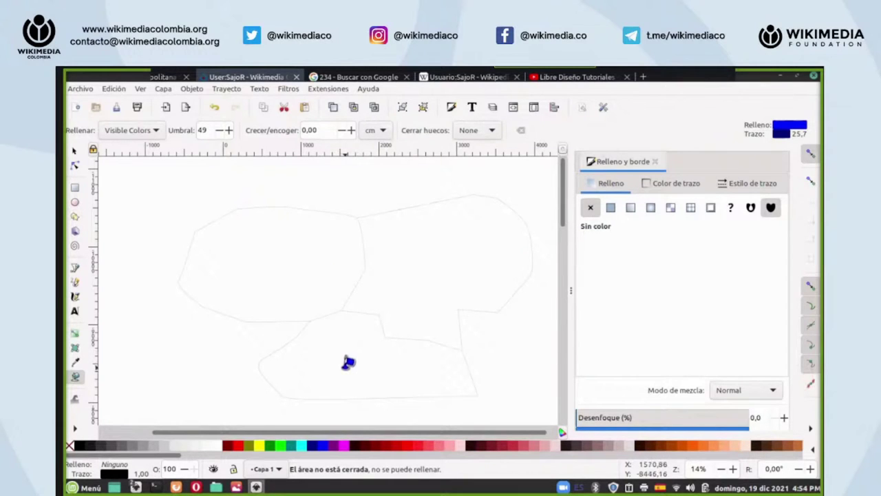
# - Inspect the upper-left outline's nodes, try a flat blue fill, undo it, and retry the bucket
pyautogui.press('n')
pyautogui.click(295, 210)
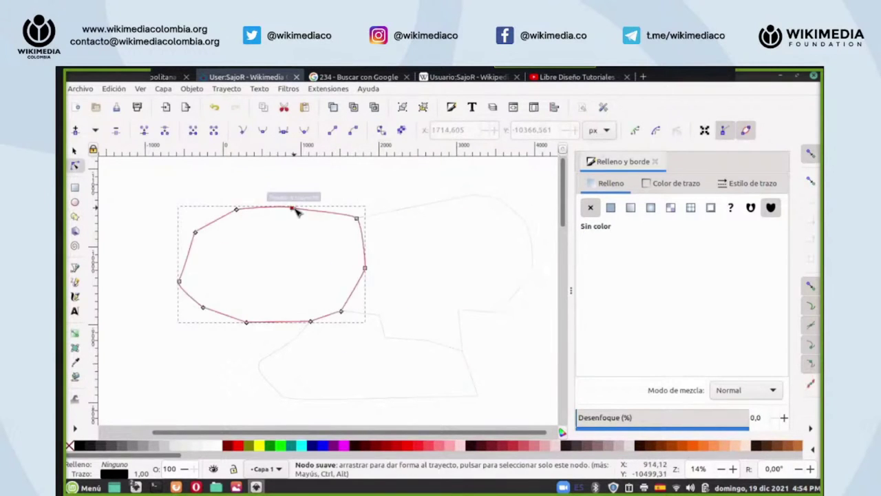
pyautogui.scroll(-1, 643, 353)
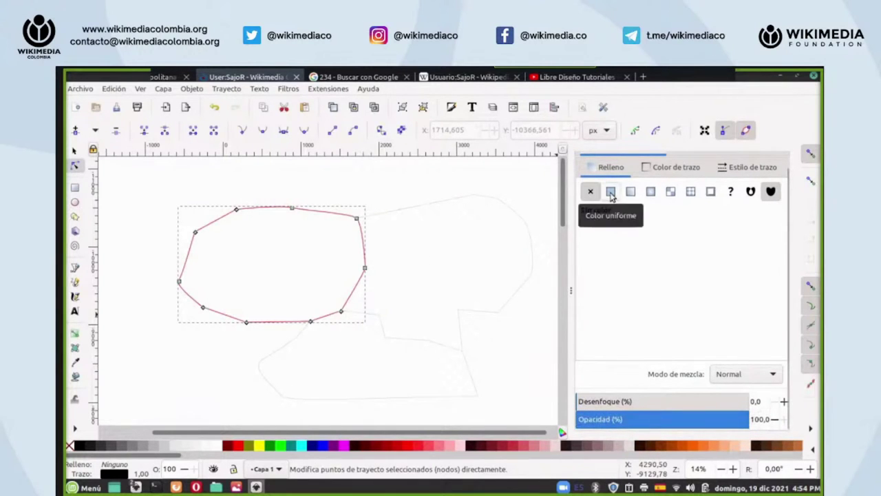
pyautogui.click(75, 376)
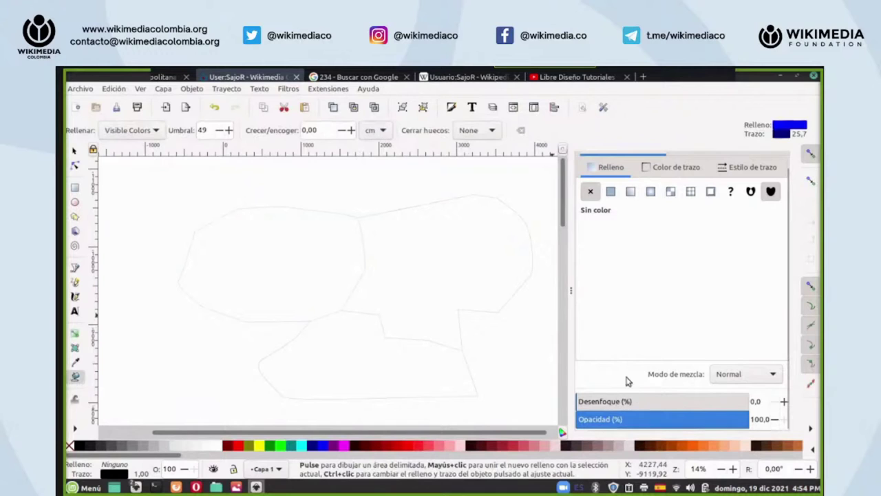
pyautogui.click(611, 193)
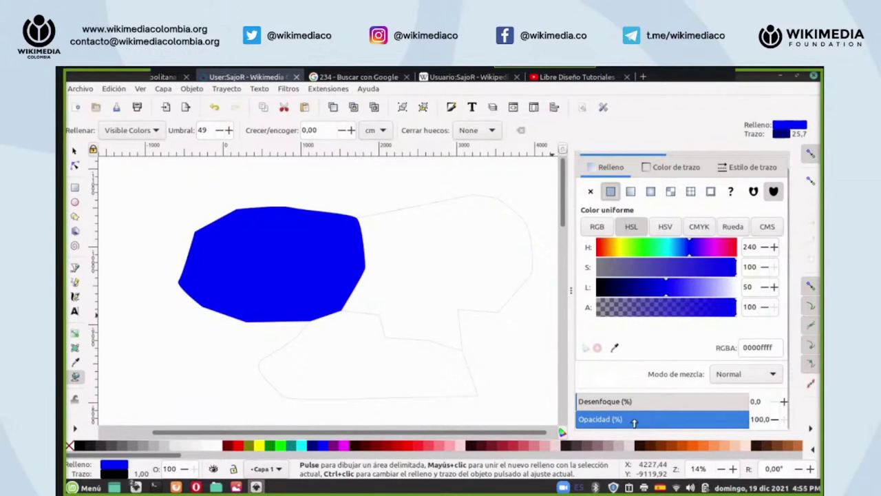
pyautogui.click(214, 107)
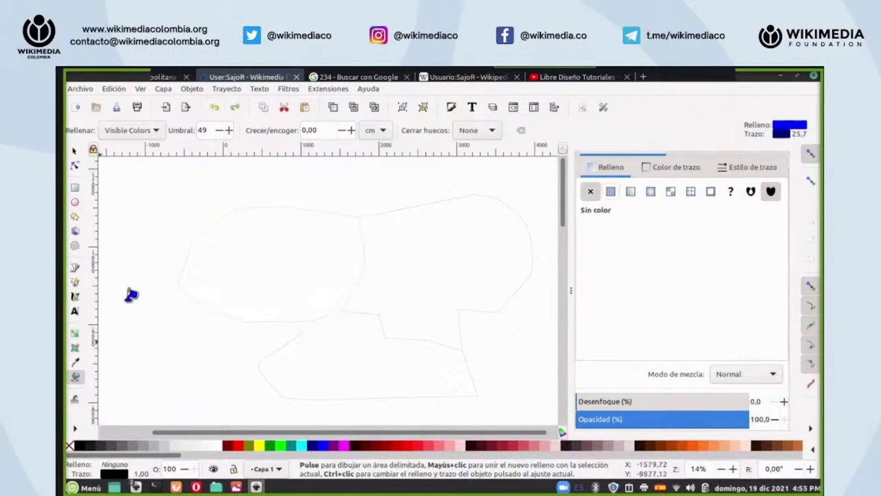
pyautogui.click(265, 259)
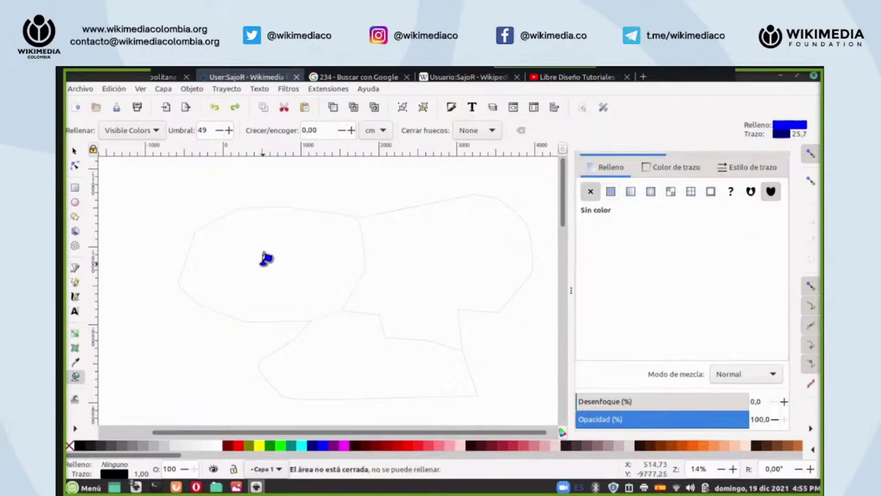
# - Snap the lower outline's top node onto the neighbouring vertex
pyautogui.click(75, 165)
pyautogui.click(378, 216)
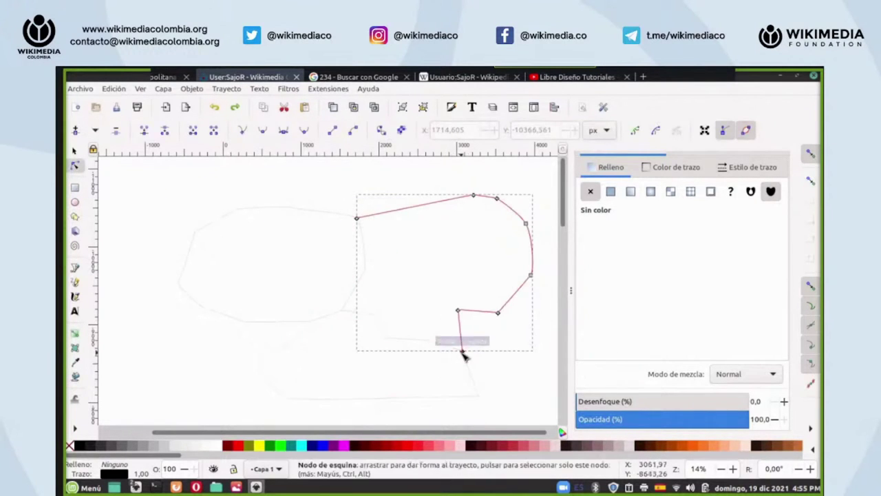
pyautogui.click(355, 315)
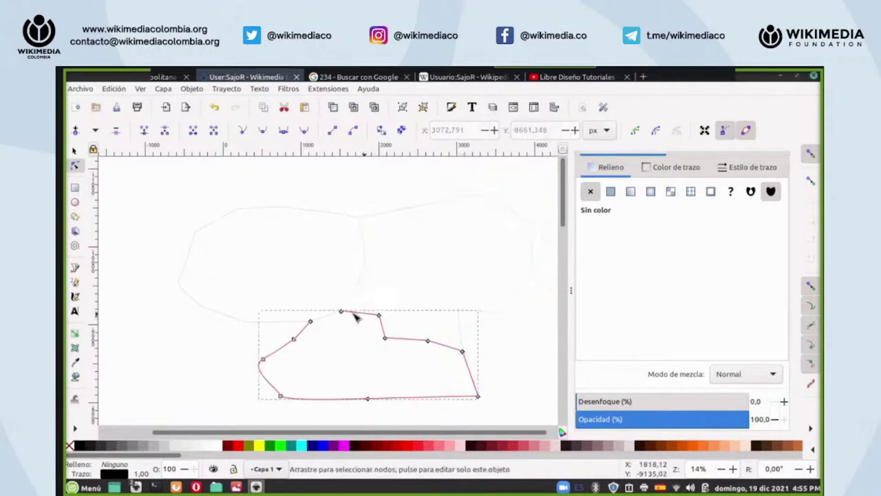
pyautogui.click(343, 311)
pyautogui.moveTo(321, 315); pyautogui.dragTo(310, 321)
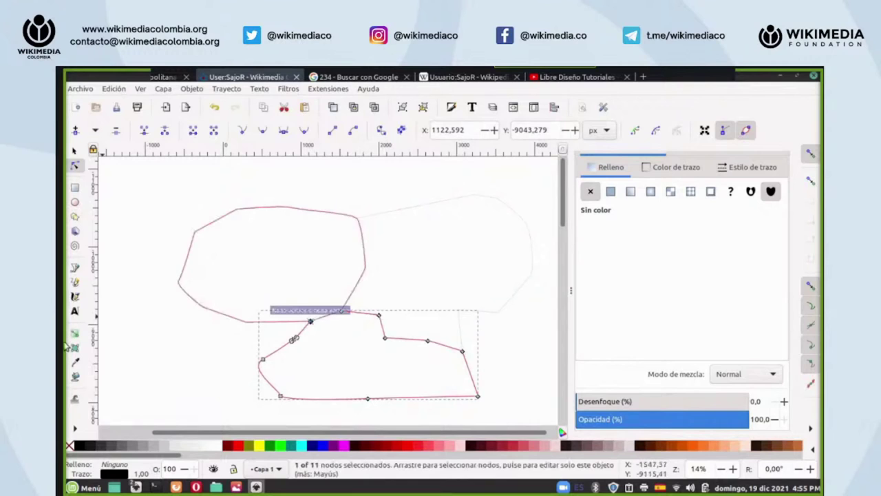
pyautogui.click(75, 376)
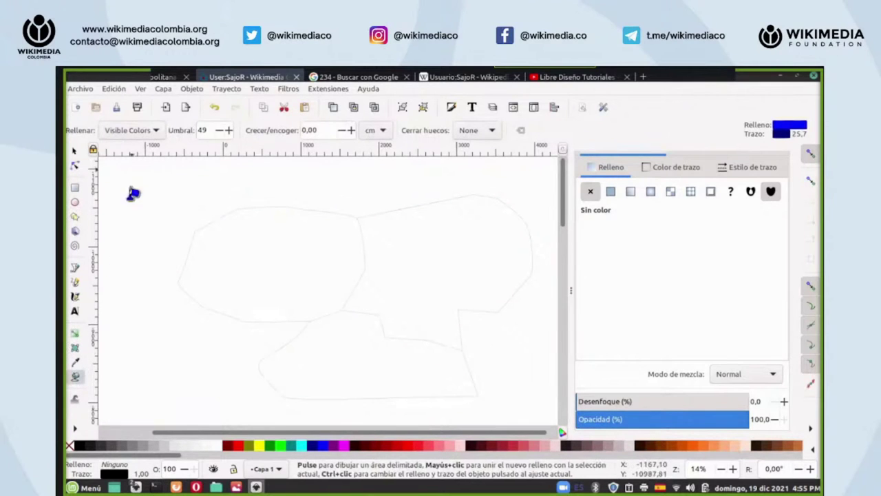
# - Keep the bucket filling by Visible Colors and try filling the upper-right shape
pyautogui.click(158, 131)
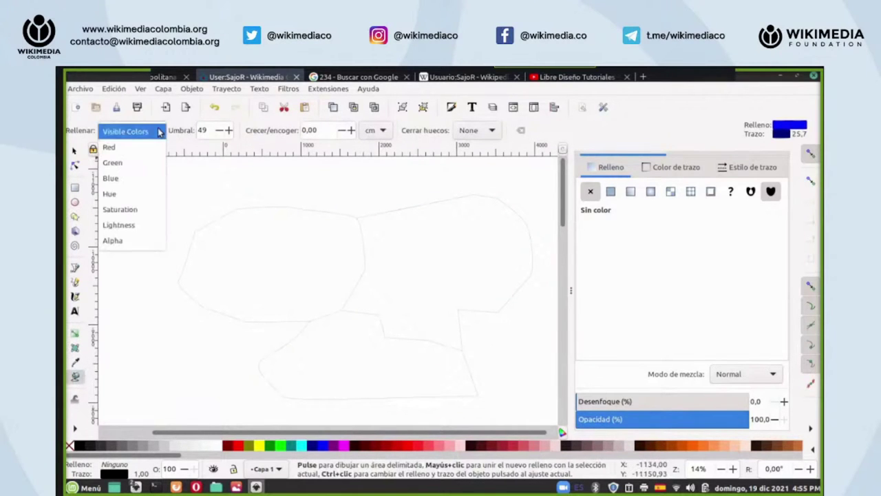
pyautogui.click(133, 132)
pyautogui.click(447, 237)
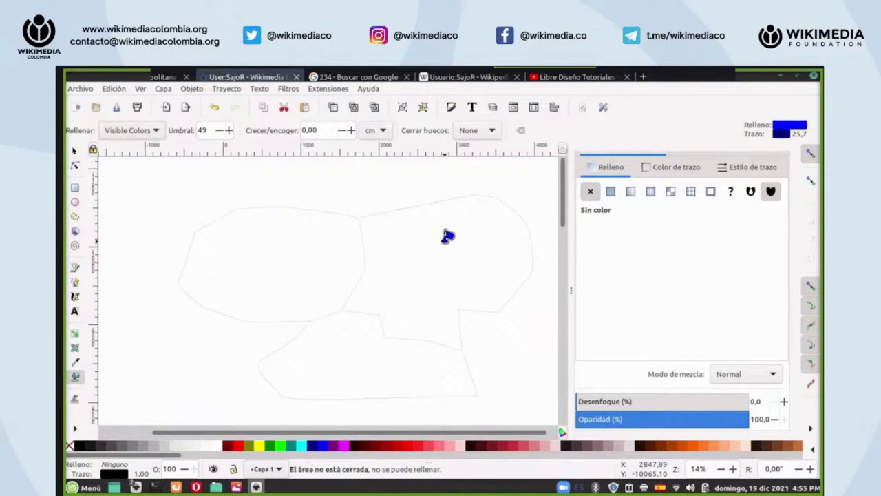
# - Open the Paint Bucket tool's preferences by double-clicking its toolbox icon
pyautogui.scroll(4, 698, 469)
pyautogui.scroll(1, 698, 469)
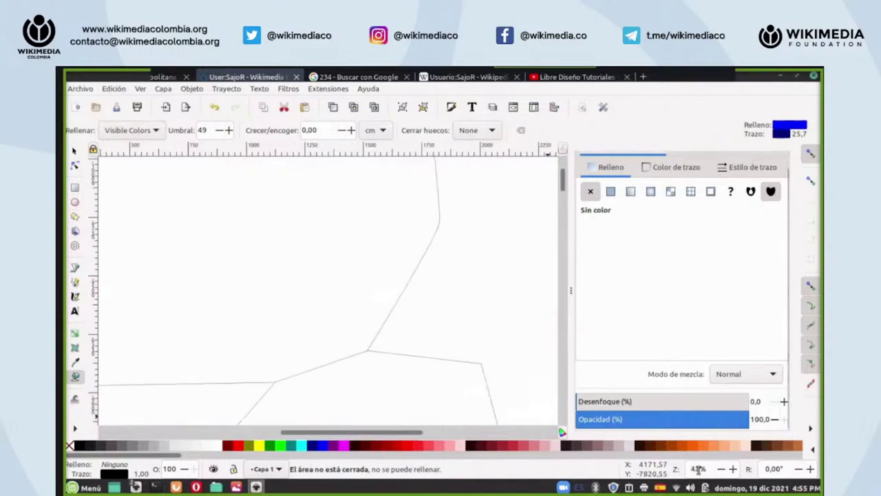
pyautogui.scroll(-3, 537, 286)
pyautogui.scroll(-10, 497, 294)
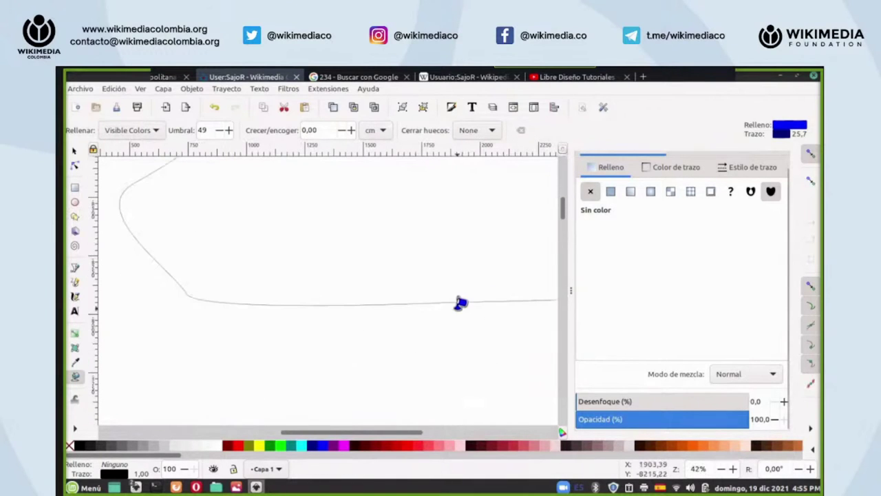
pyautogui.scroll(2, 461, 303)
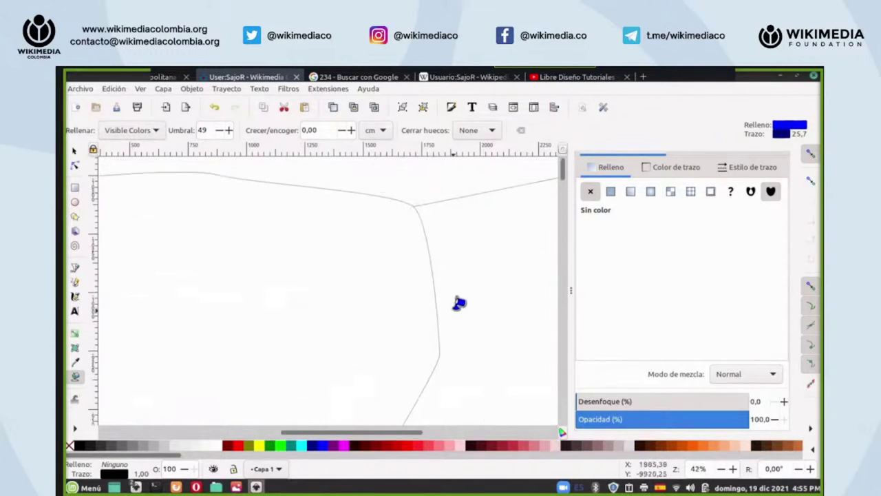
pyautogui.click(75, 431)
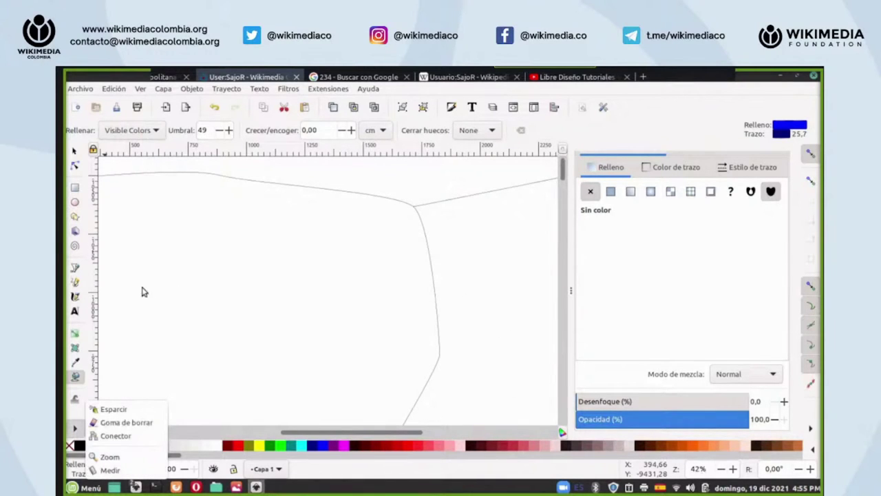
pyautogui.click(78, 383)
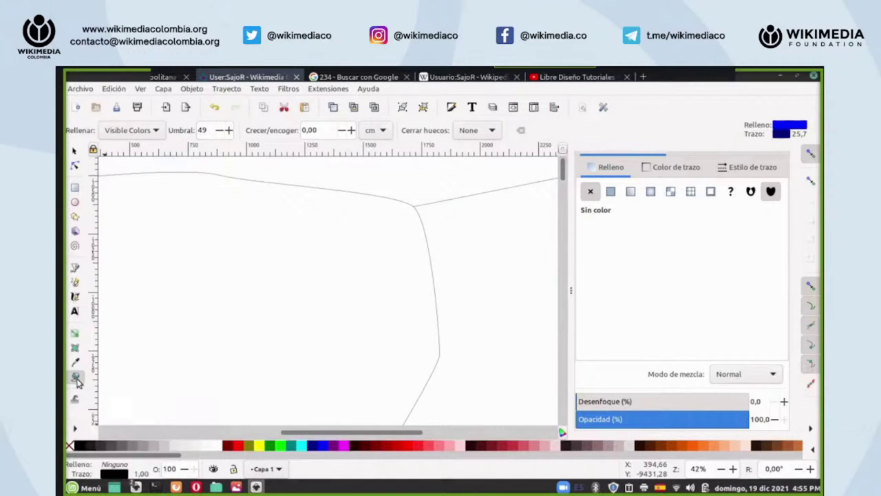
pyautogui.doubleClick(76, 379)
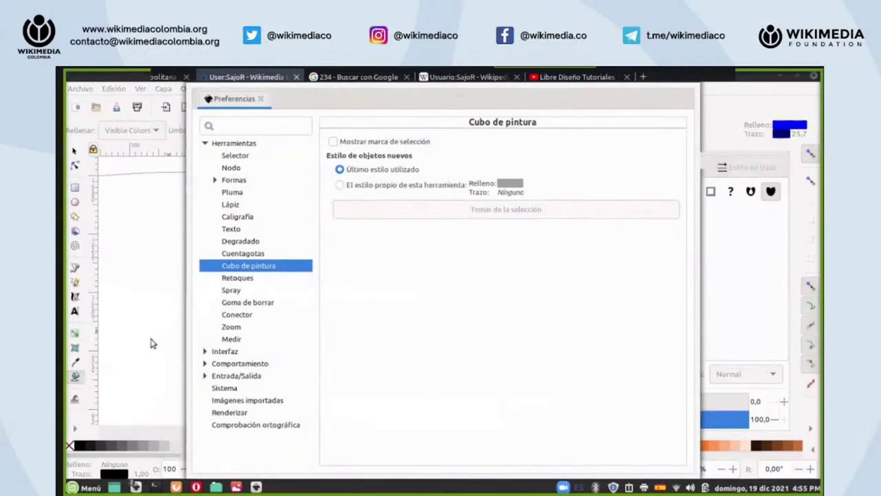
# - Make bucket fills use the tool's own style, then move aside and close Preferences
pyautogui.click(340, 185)
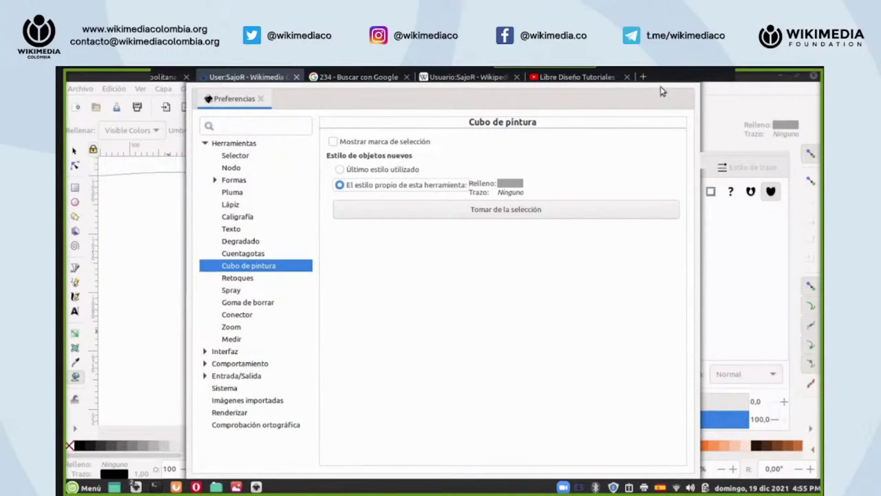
pyautogui.click(282, 103)
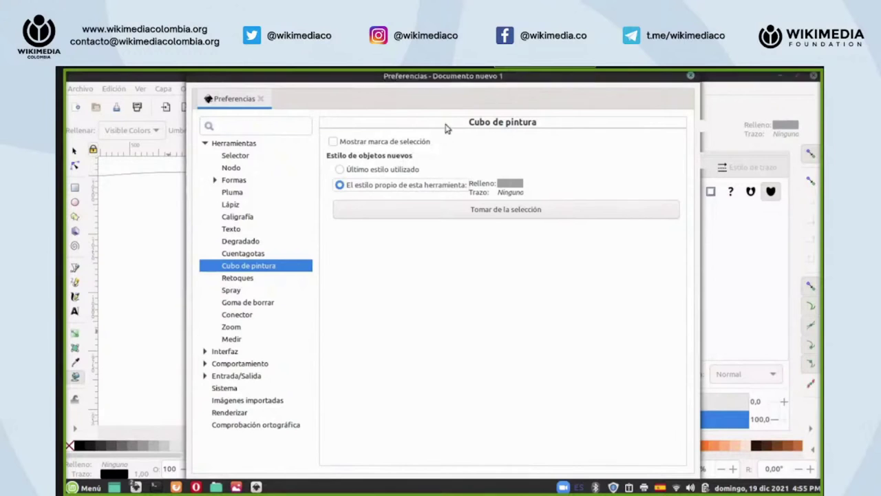
pyautogui.moveTo(626, 74); pyautogui.dragTo(613, 113)
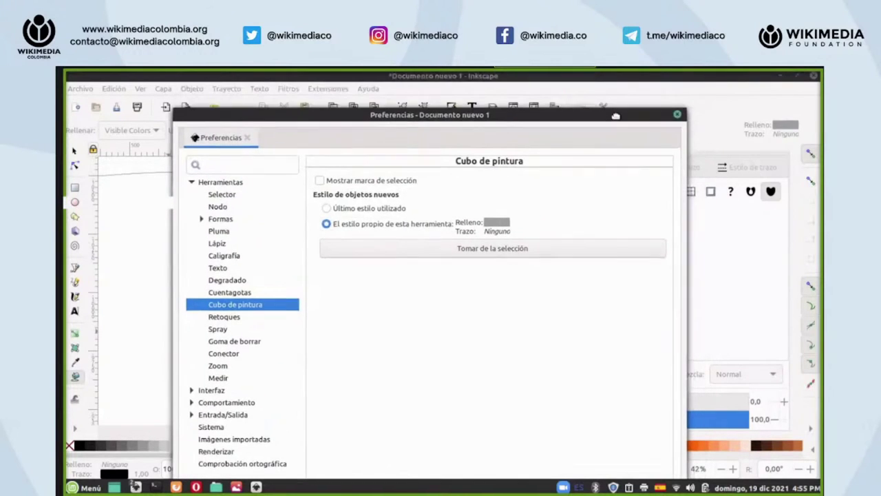
pyautogui.click(677, 115)
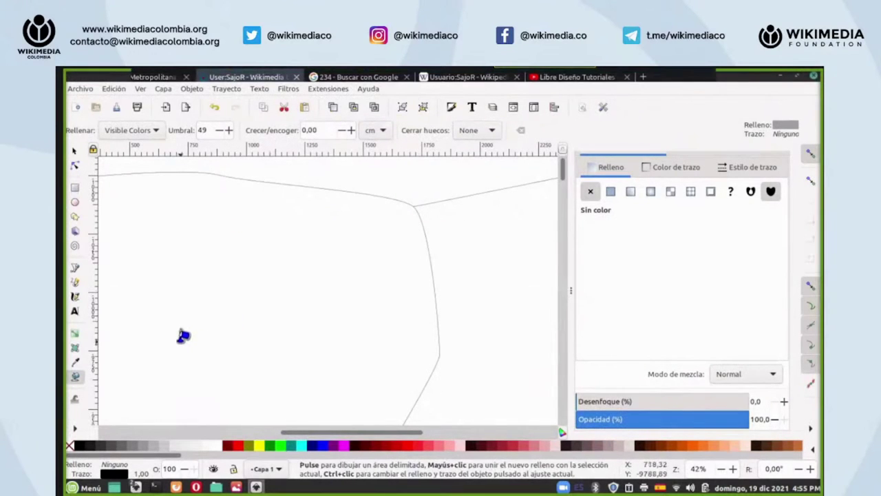
# - Undo the unwanted grey fill the bucket applied around the outline
pyautogui.click(199, 323)
pyautogui.scroll(-3, 699, 469)
pyautogui.scroll(-2, 699, 469)
pyautogui.scroll(1, 699, 468)
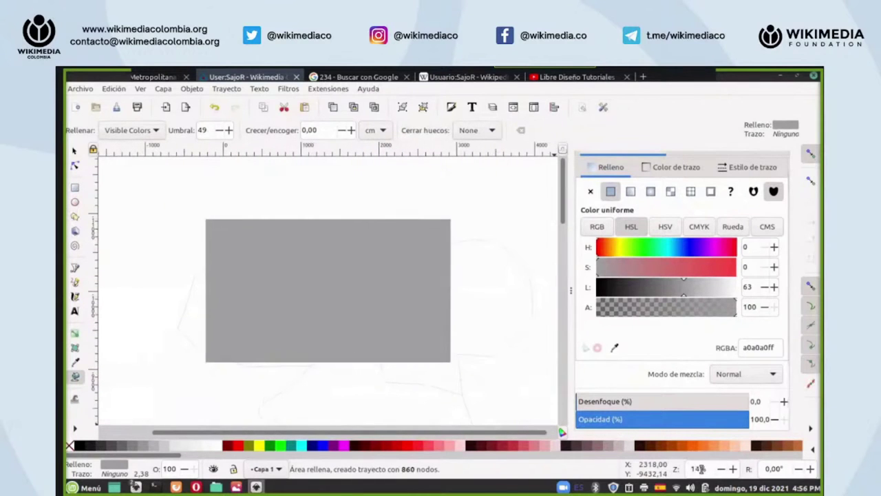
pyautogui.click(146, 184)
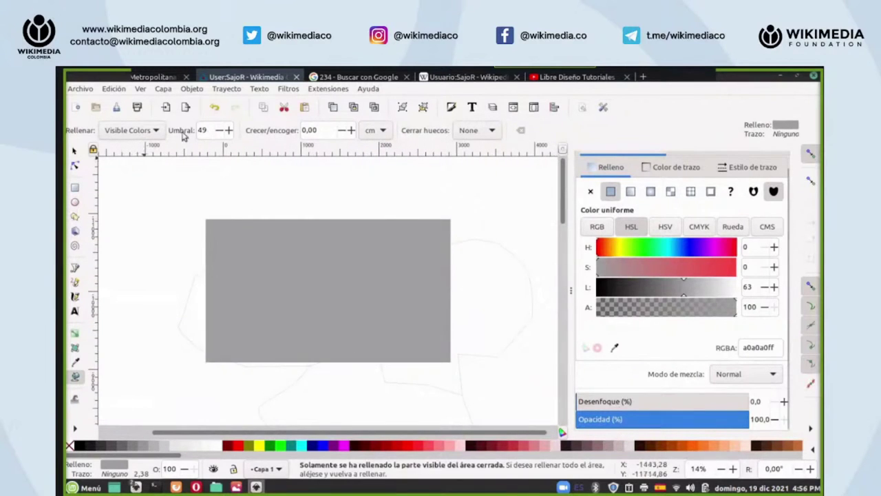
pyautogui.click(214, 107)
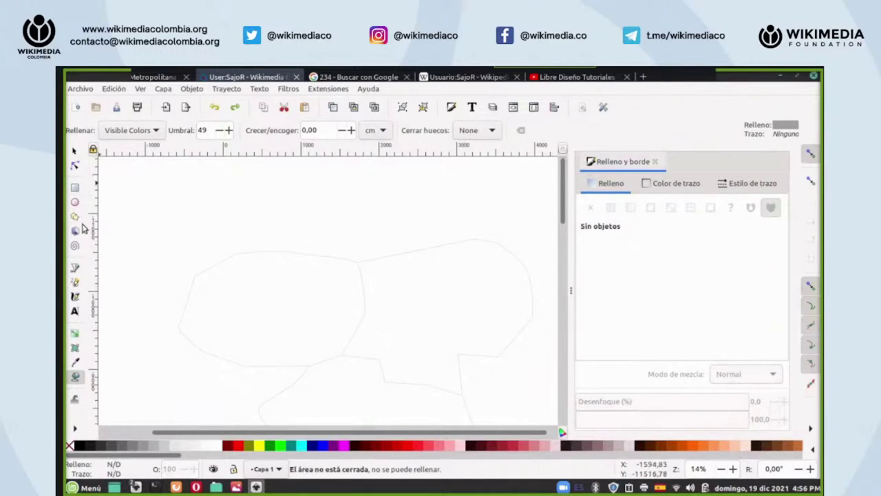
# - Draw a closed five-cornered outline with the Bezier pen
pyautogui.click(75, 270)
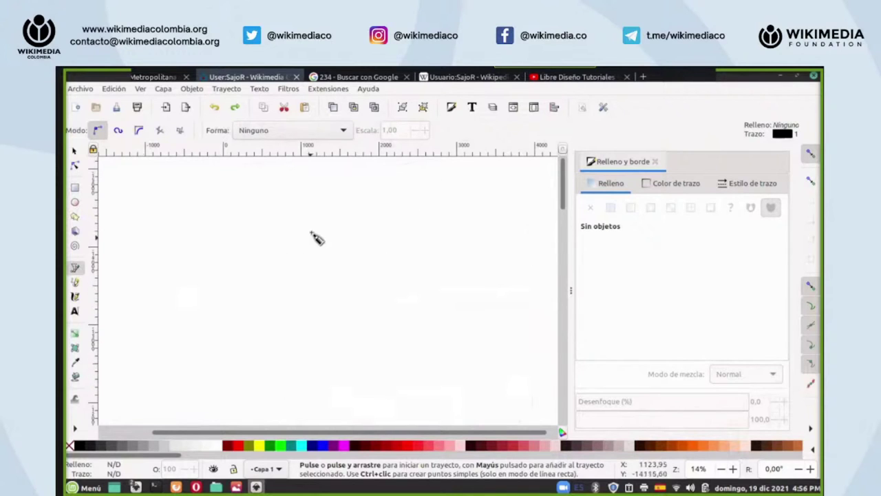
pyautogui.click(287, 192)
pyautogui.click(396, 189)
pyautogui.click(440, 257)
pyautogui.moveTo(299, 324); pyautogui.dragTo(319, 332)
pyautogui.click(222, 268)
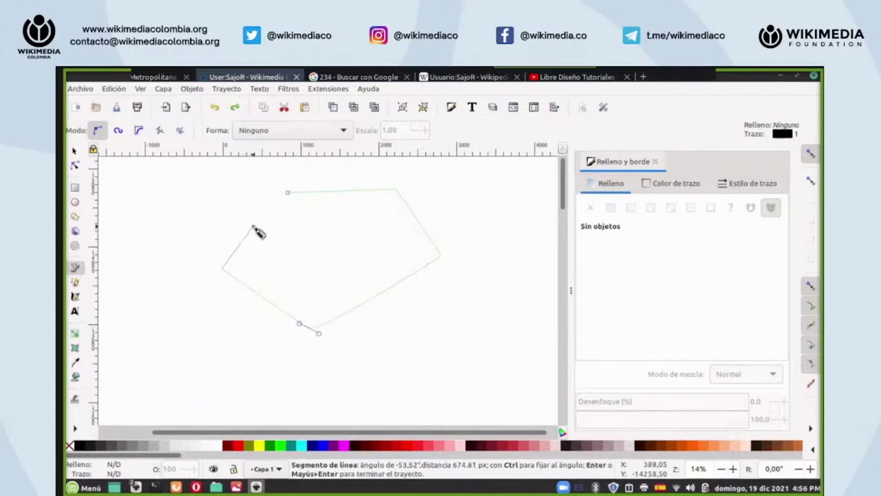
pyautogui.click(287, 193)
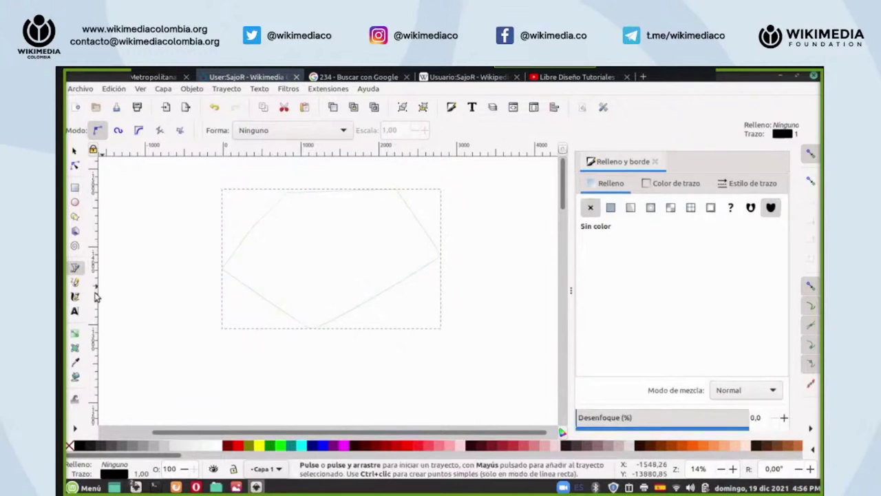
# - Try filling the pentagon blue with the paint bucket, then undo the fill
pyautogui.click(76, 377)
pyautogui.click(331, 241)
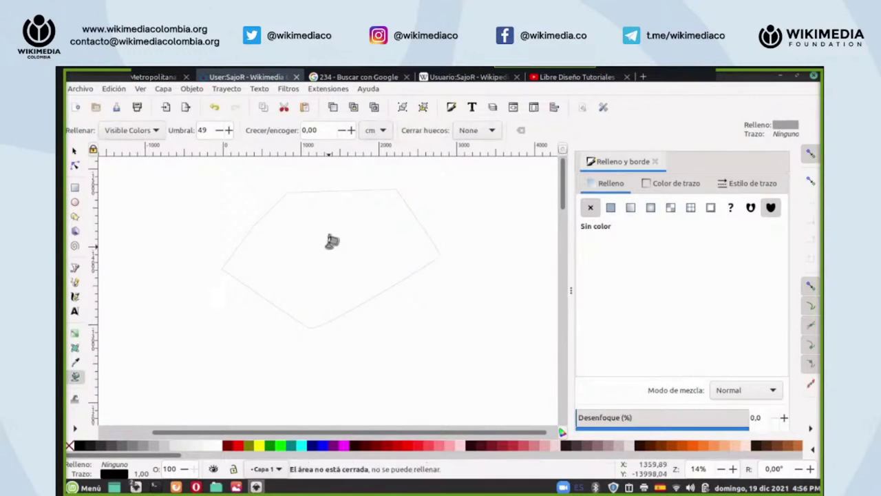
pyautogui.click(322, 447)
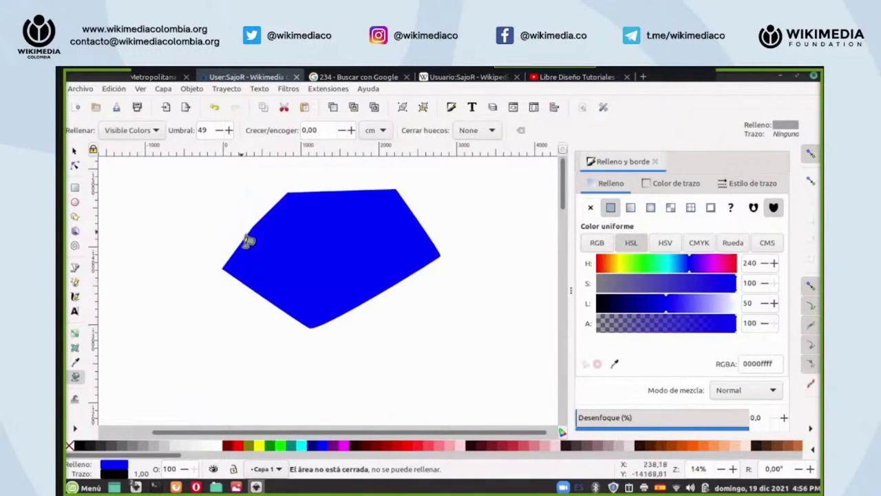
pyautogui.click(212, 107)
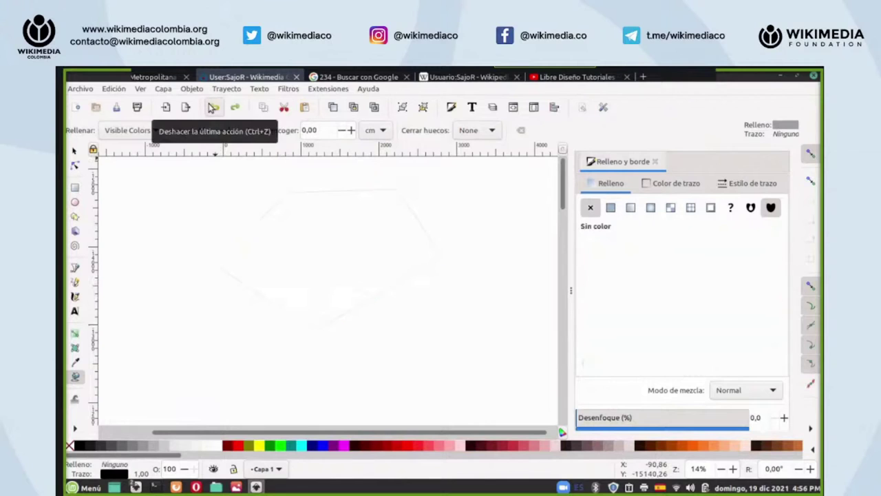
pyautogui.click(331, 234)
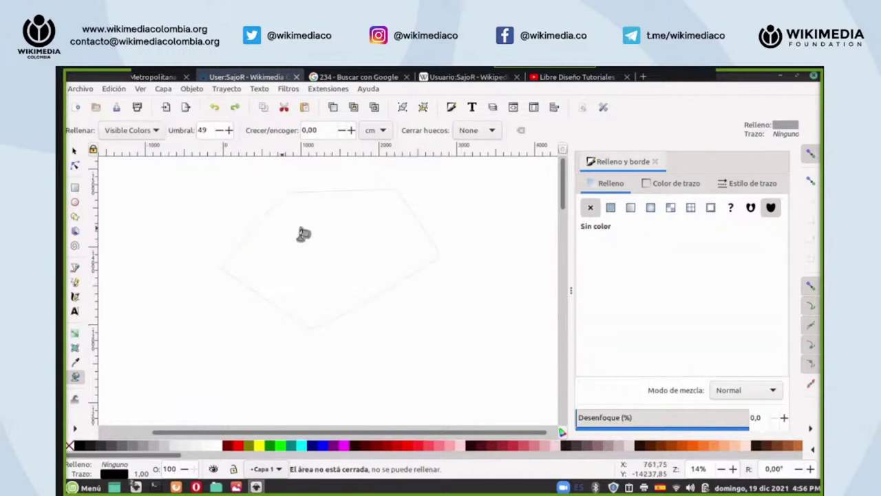
pyautogui.scroll(3, 341, 259)
pyautogui.scroll(3, 341, 259)
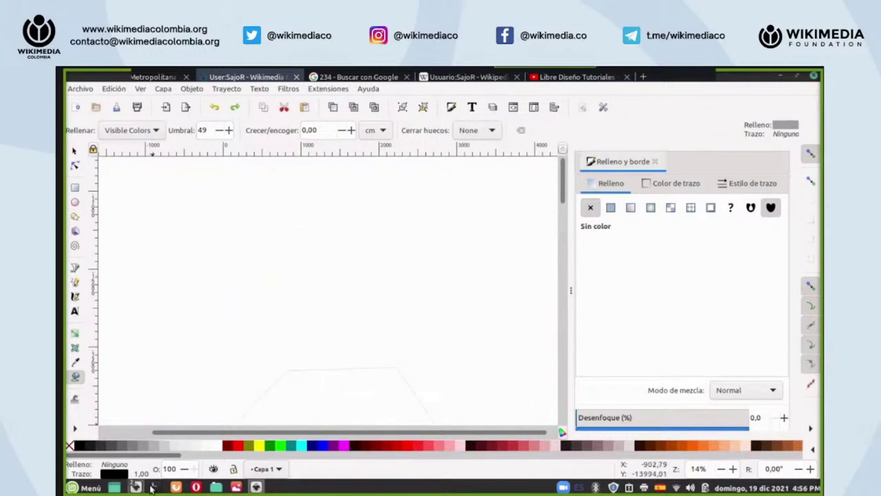
# - Delete the blue rectangle in the other Inkscape document
pyautogui.moveTo(138, 487)
pyautogui.click(94, 450)
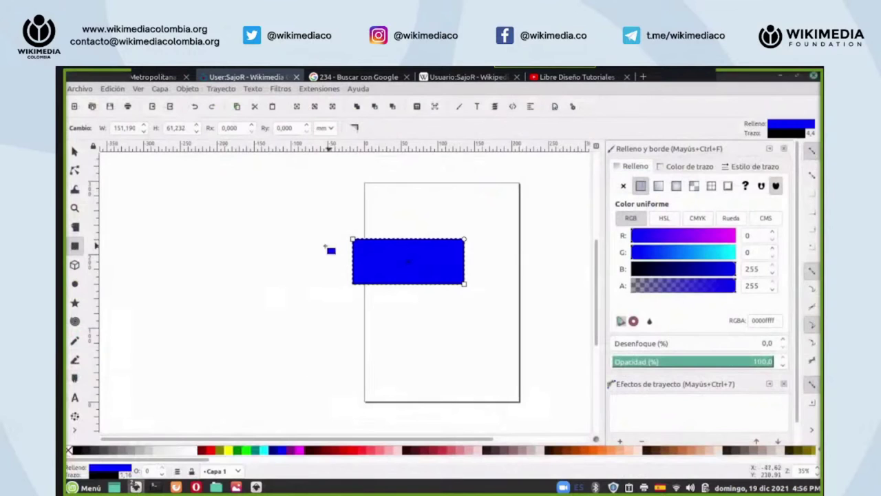
pyautogui.click(74, 151)
pyautogui.moveTo(254, 215); pyautogui.dragTo(487, 318)
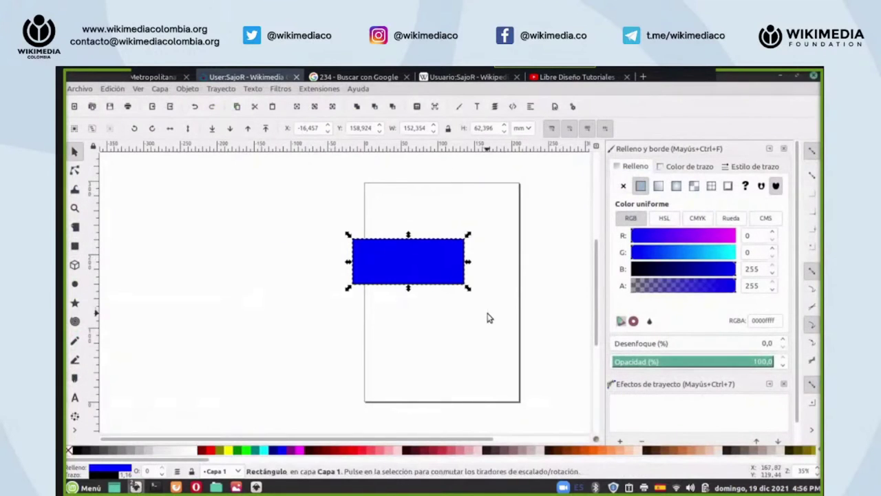
pyautogui.press('Delete')
pyautogui.scroll(5, 795, 472)
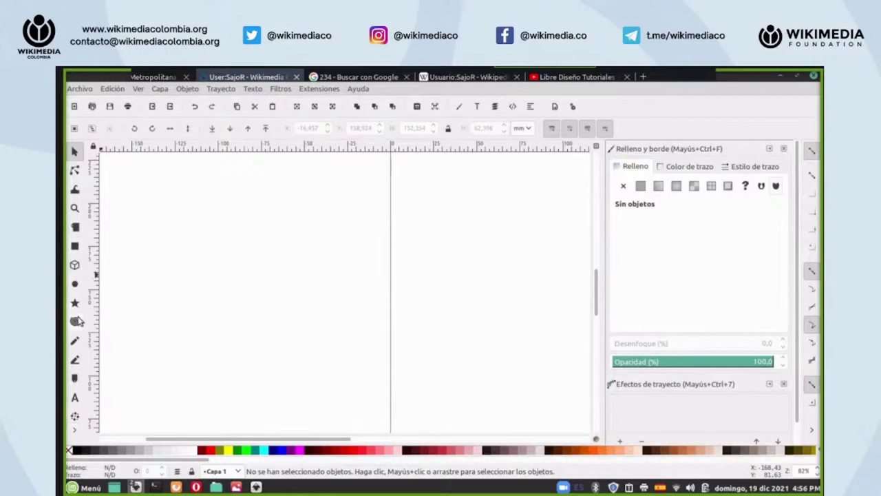
# - Draw a closed seven-cornered polygon with the pen tool
pyautogui.click(75, 359)
pyautogui.click(259, 209)
pyautogui.click(344, 207)
pyautogui.click(377, 254)
pyautogui.click(326, 327)
pyautogui.click(219, 292)
pyautogui.click(247, 245)
pyautogui.click(217, 220)
pyautogui.click(261, 209)
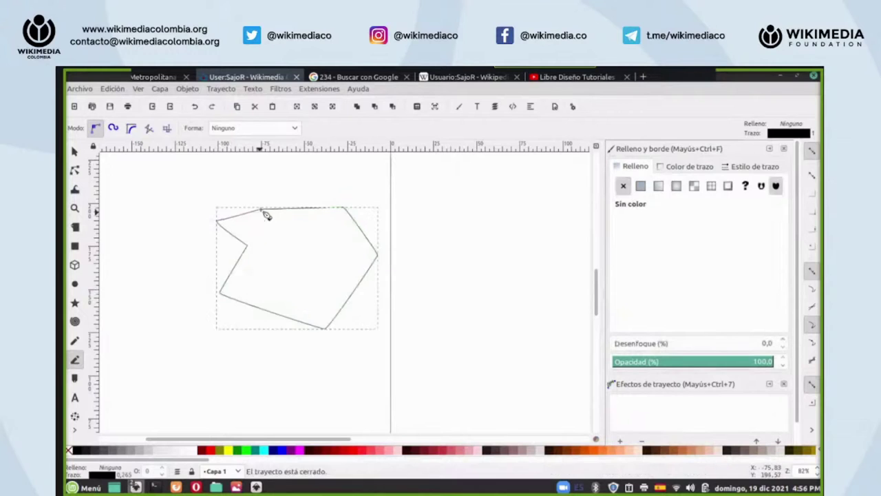
# - Paint-bucket fill the polygon solid blue 0000ffff and remove its black stroke
pyautogui.click(74, 430)
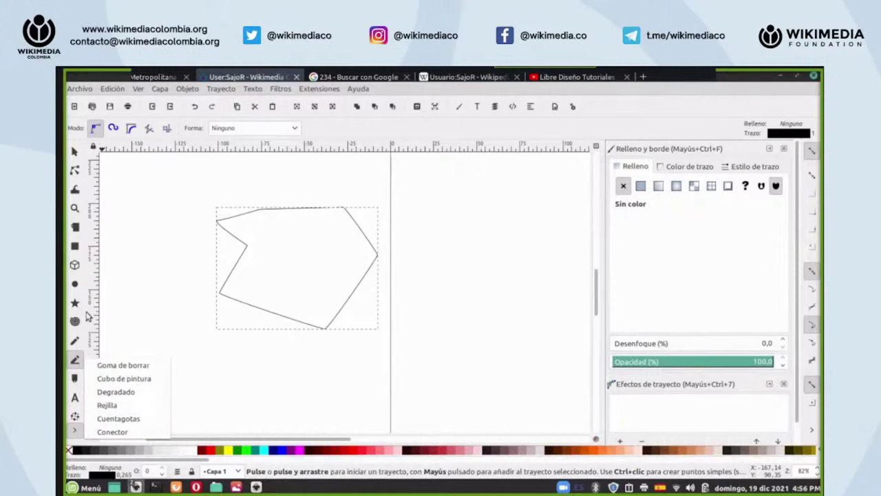
pyautogui.click(154, 295)
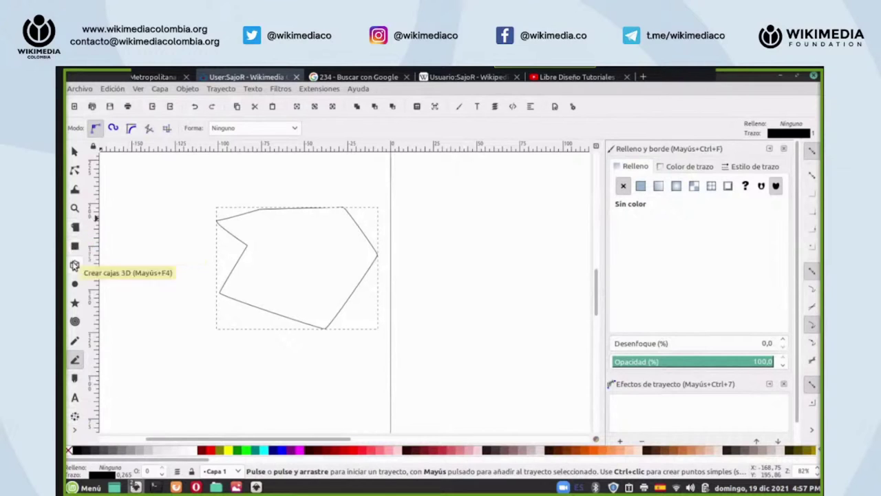
pyautogui.click(78, 432)
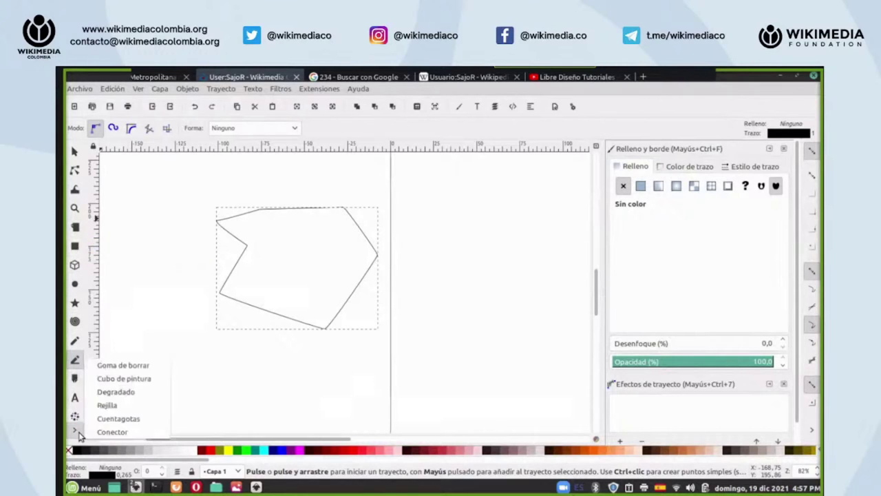
pyautogui.click(117, 380)
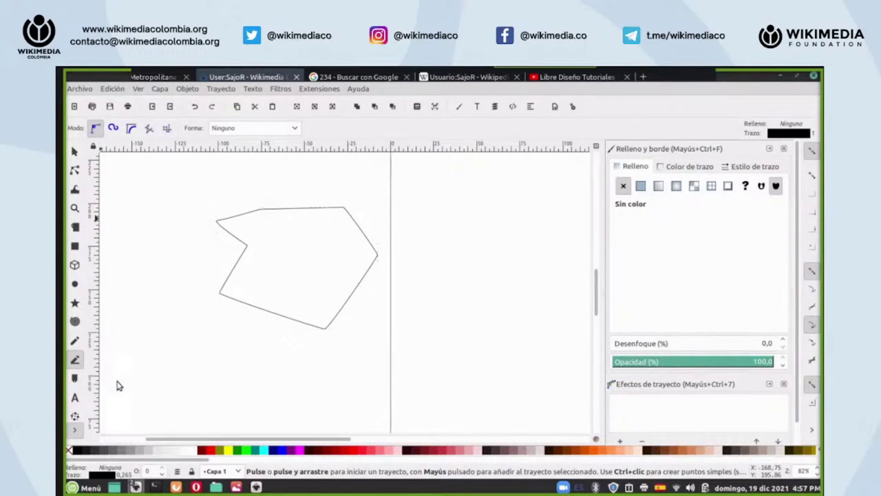
pyautogui.click(300, 241)
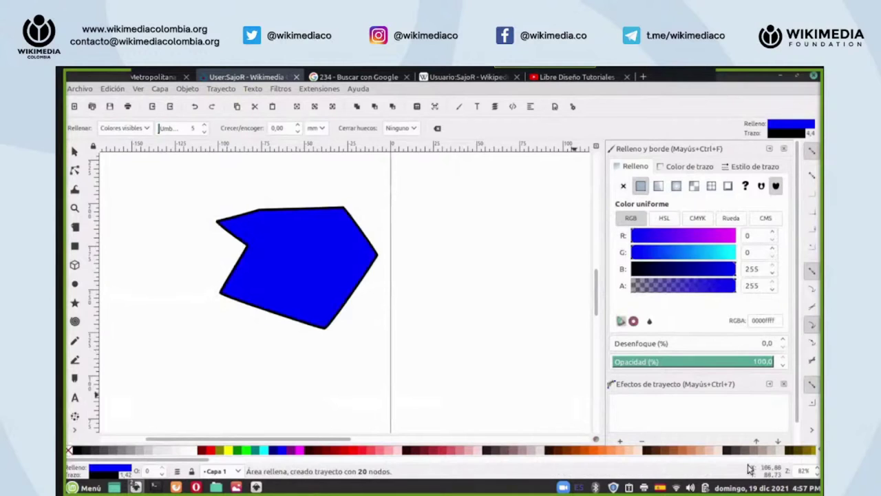
pyautogui.rightClick(71, 451)
pyautogui.click(100, 387)
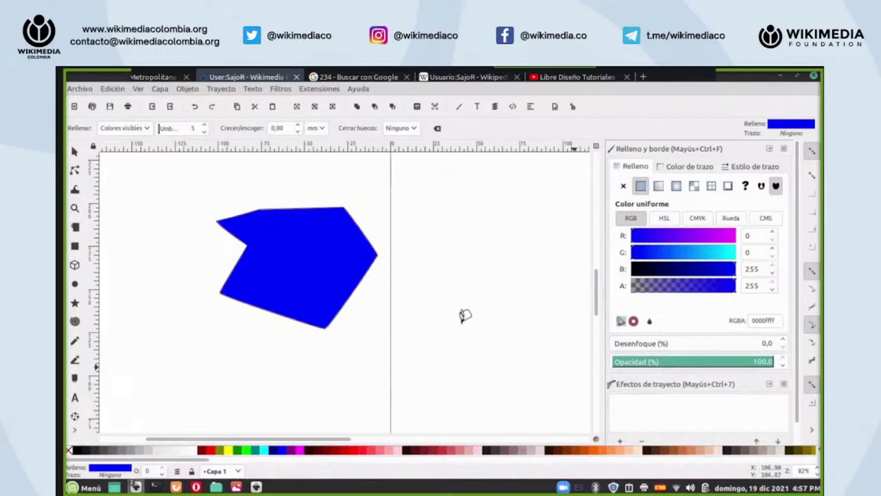
pyautogui.scroll(6, 799, 471)
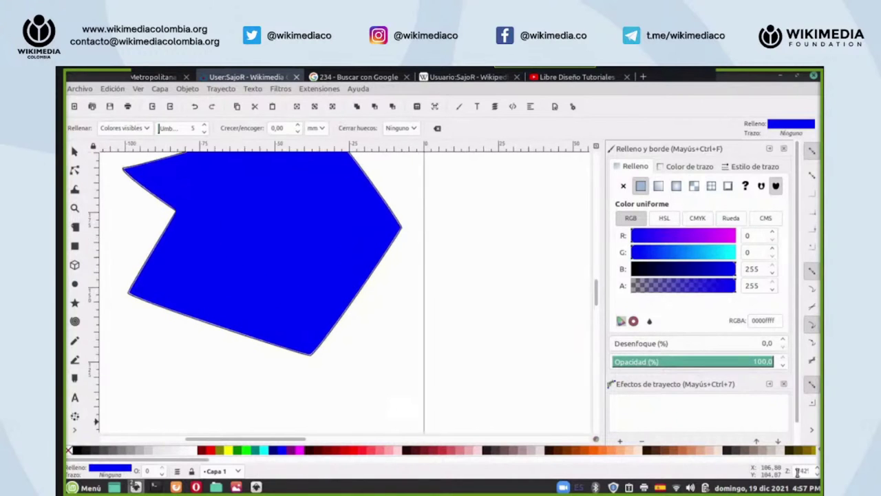
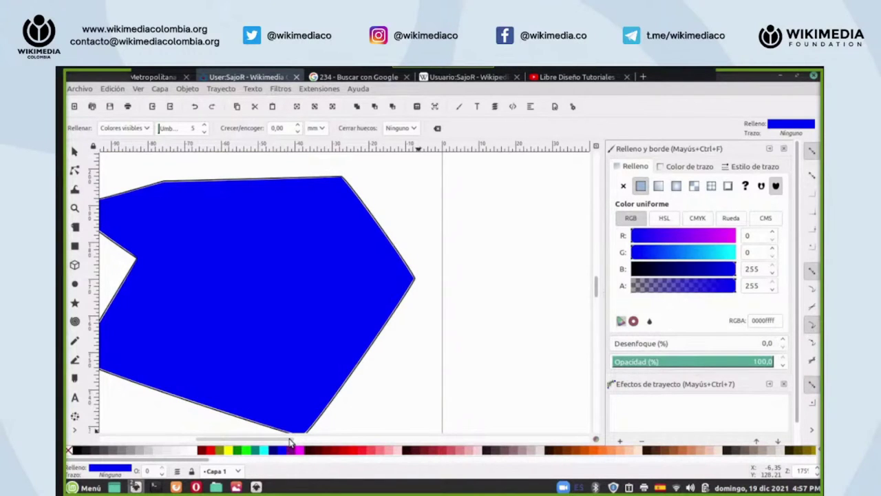
# - Bring Documento nuevo 1 to the front, zoom out, and box-select all five objects
pyautogui.click(258, 486)
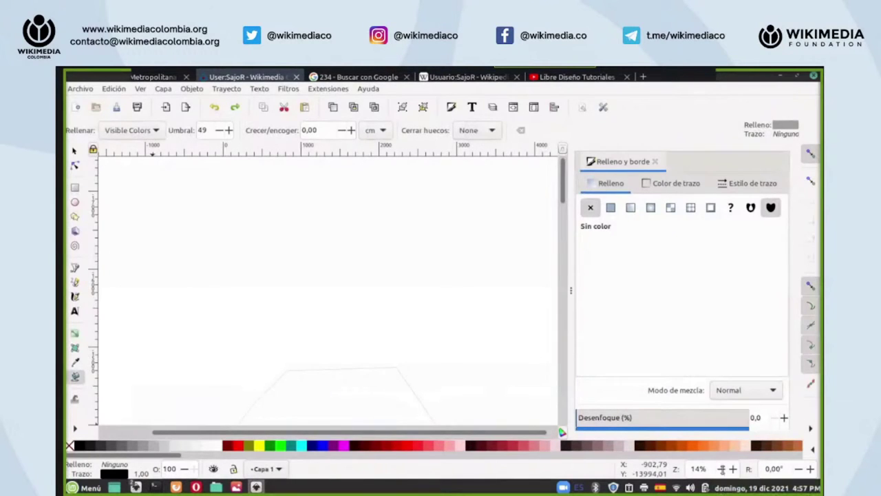
pyautogui.scroll(-2, 704, 469)
pyautogui.scroll(-3, 706, 469)
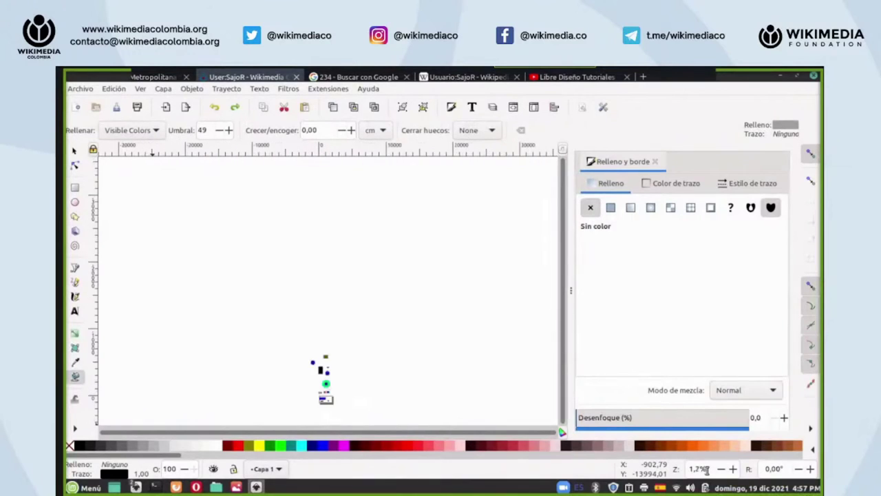
pyautogui.click(74, 154)
pyautogui.moveTo(182, 210); pyautogui.dragTo(462, 356)
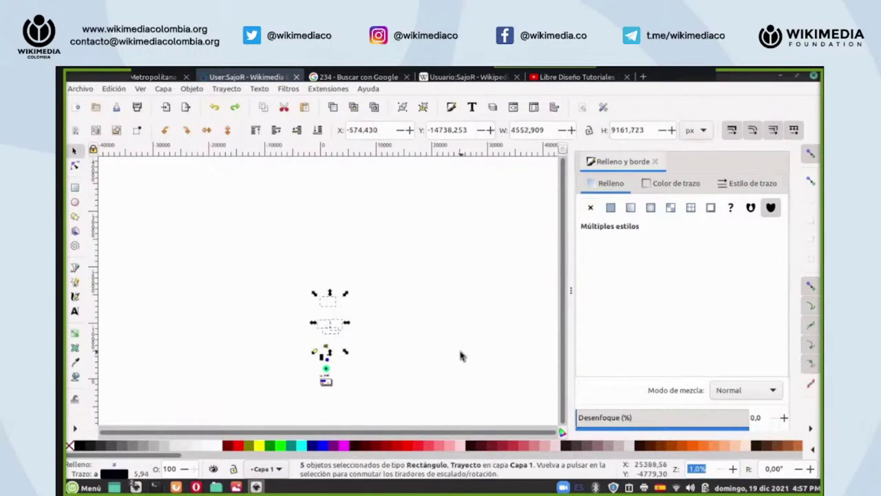
# - Clear the selection and try a Paint Bucket fill, which reports an unclosed area
pyautogui.scroll(3, 693, 469)
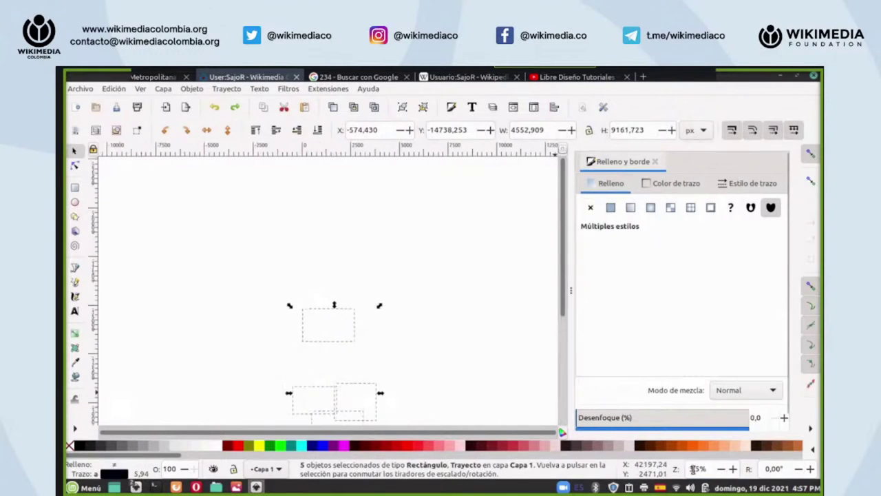
pyautogui.scroll(2, 693, 469)
pyautogui.scroll(-3, 384, 275)
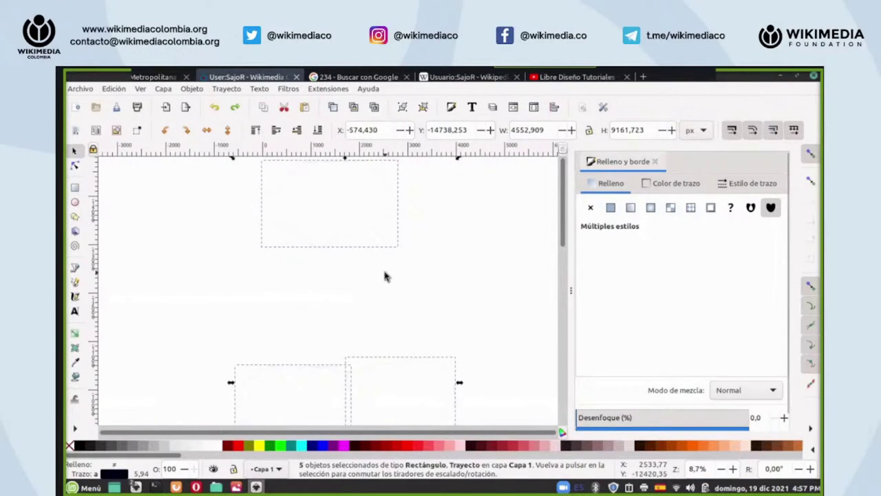
pyautogui.scroll(2, 384, 275)
pyautogui.scroll(2, 384, 275)
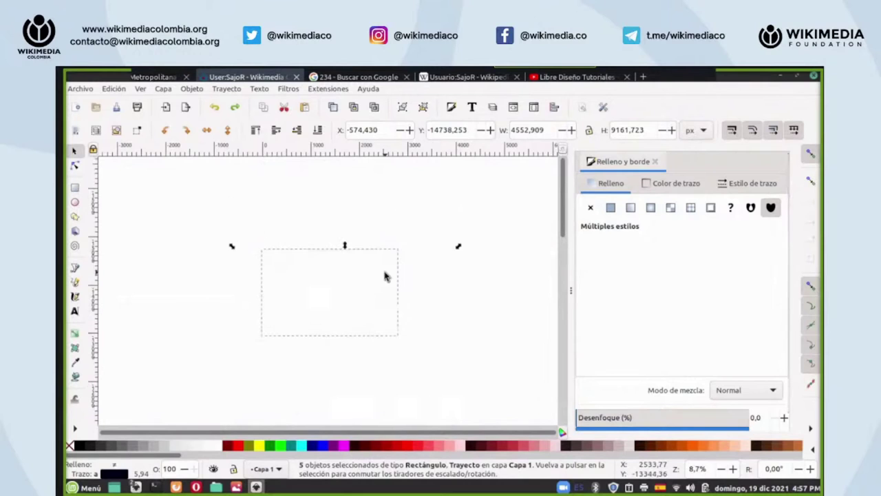
pyautogui.click(396, 210)
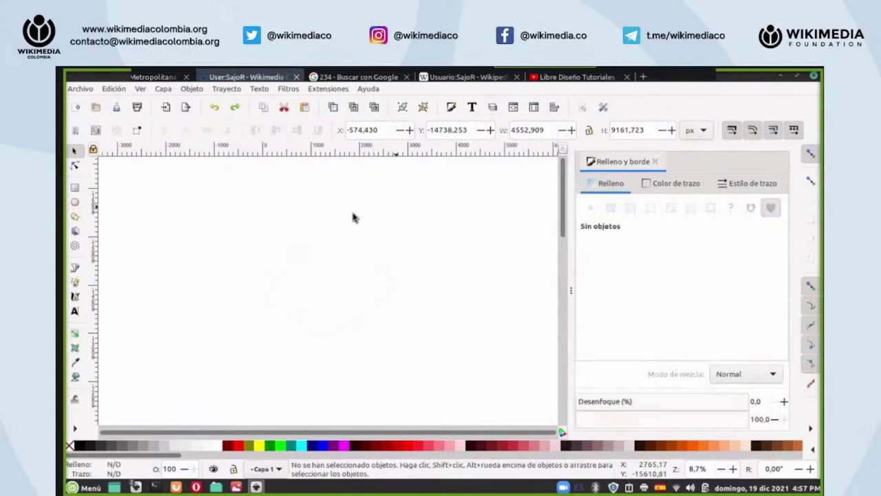
pyautogui.click(76, 376)
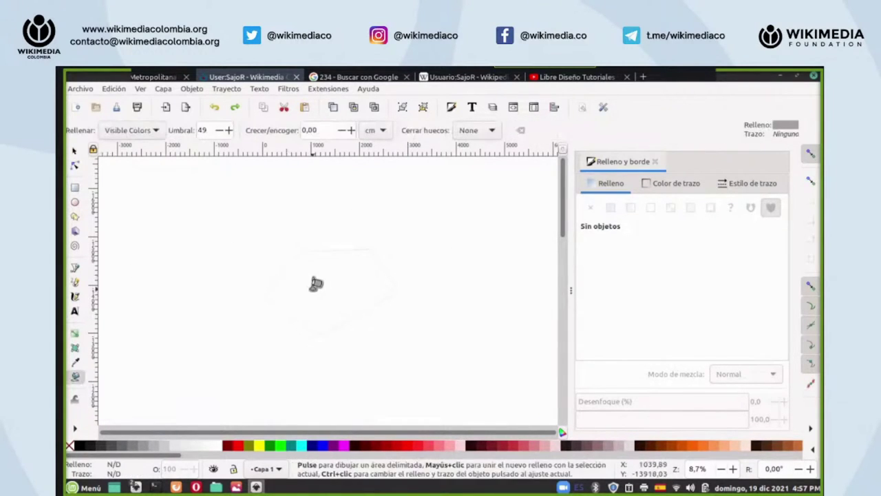
pyautogui.click(313, 282)
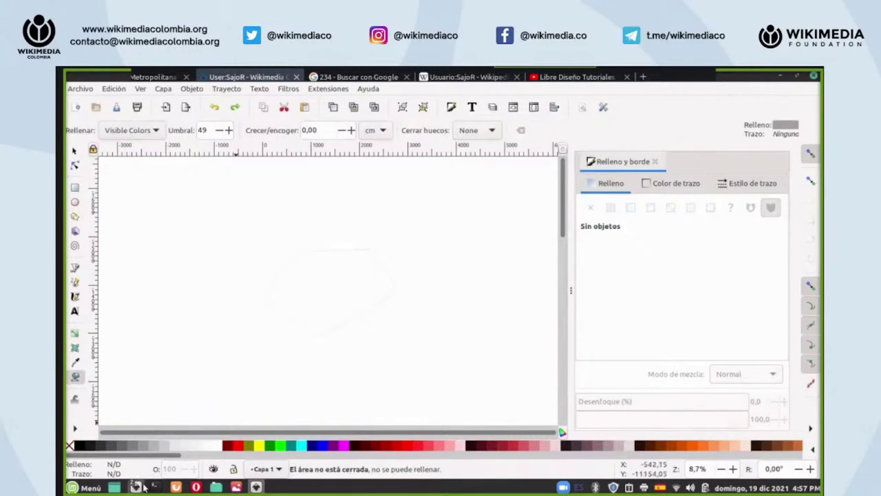
# - Return to the blue polygon document and undo twice, removing its fill and thick stroke
pyautogui.moveTo(137, 487)
pyautogui.click(134, 450)
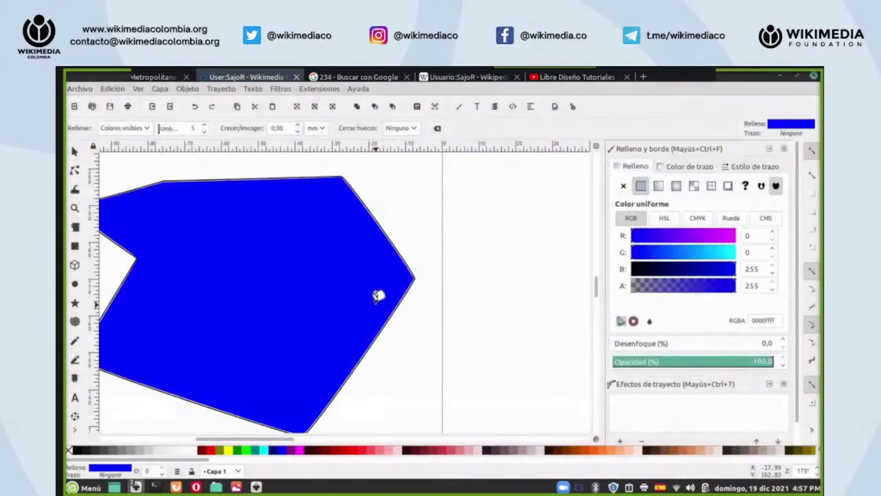
pyautogui.moveTo(284, 440); pyautogui.dragTo(272, 441)
pyautogui.scroll(5, 801, 474)
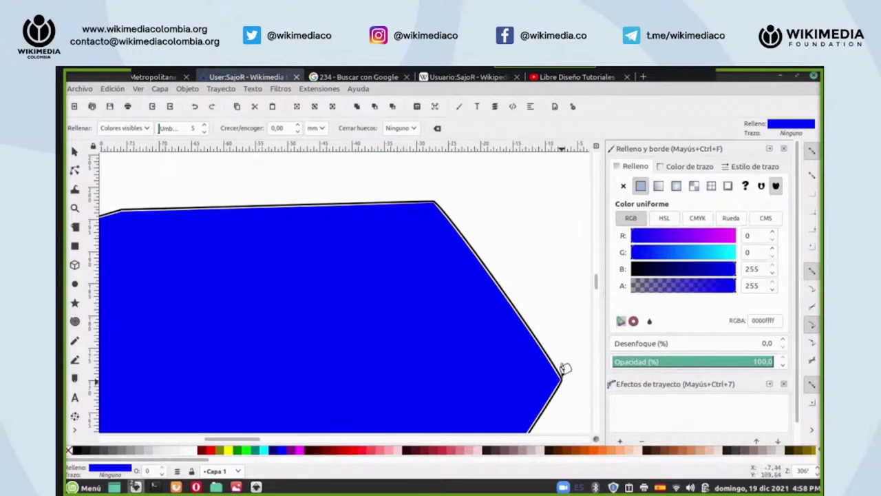
pyautogui.scroll(-3, 559, 364)
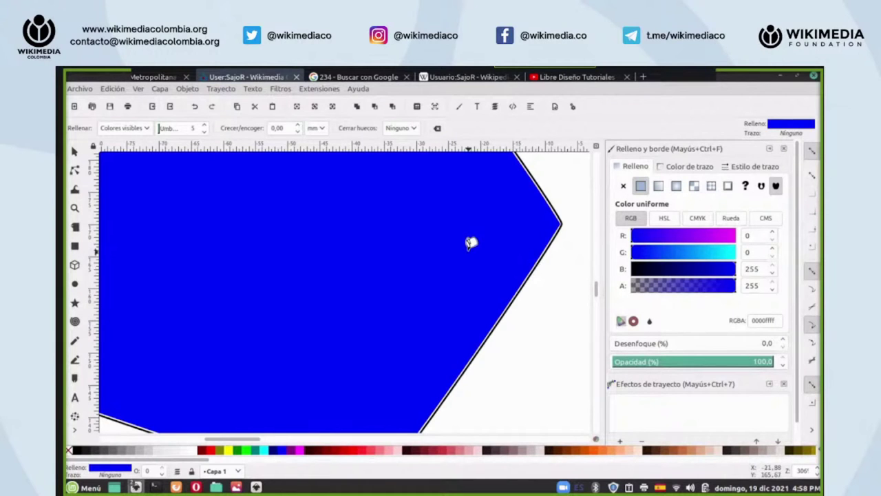
pyautogui.scroll(-3, 471, 242)
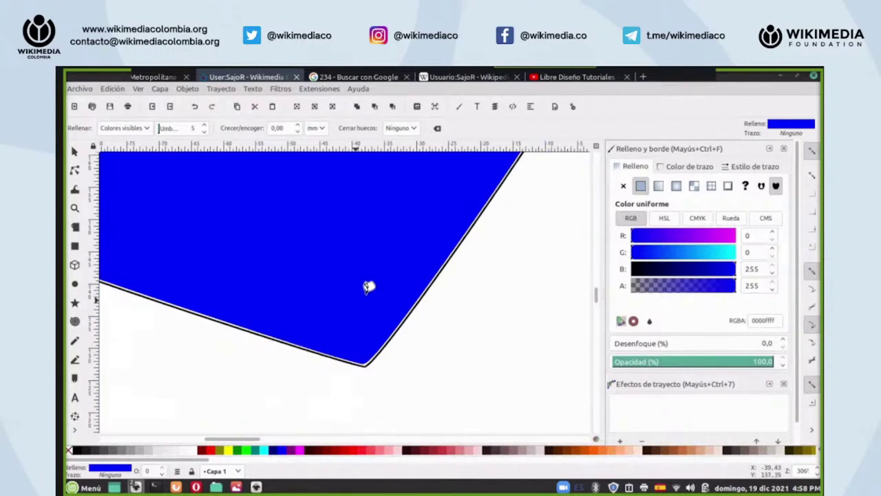
pyautogui.scroll(6, 360, 289)
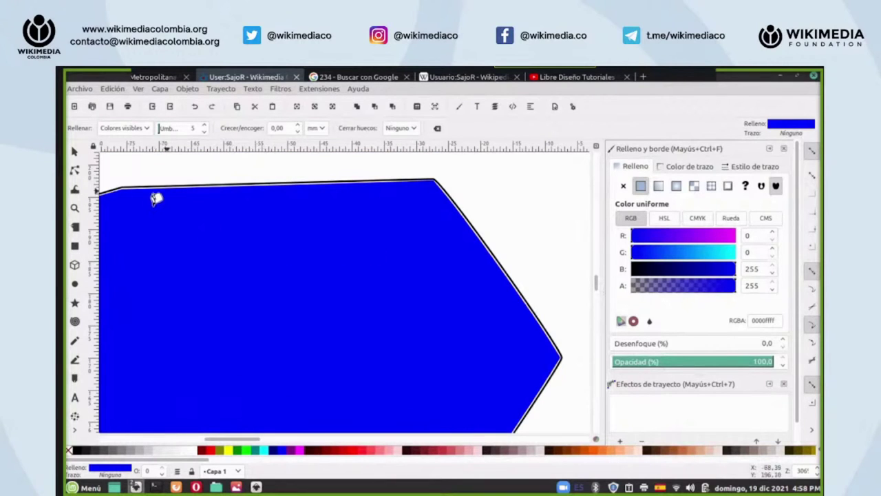
pyautogui.click(195, 107)
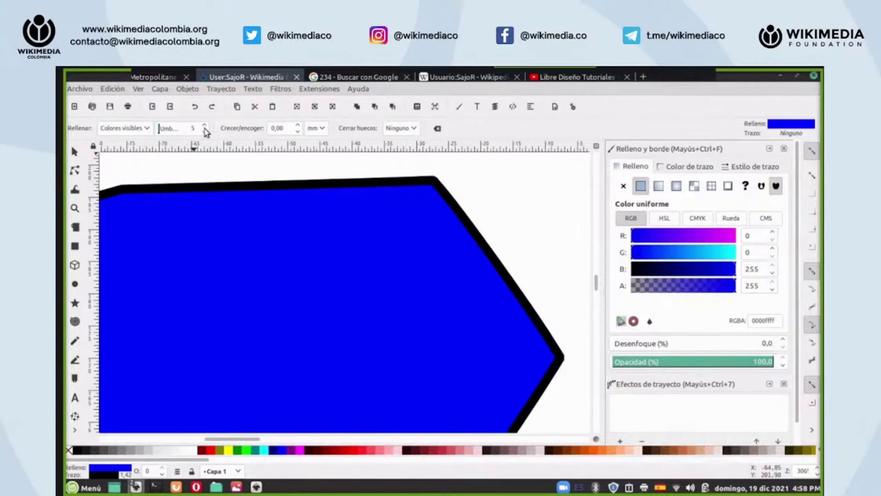
pyautogui.click(195, 107)
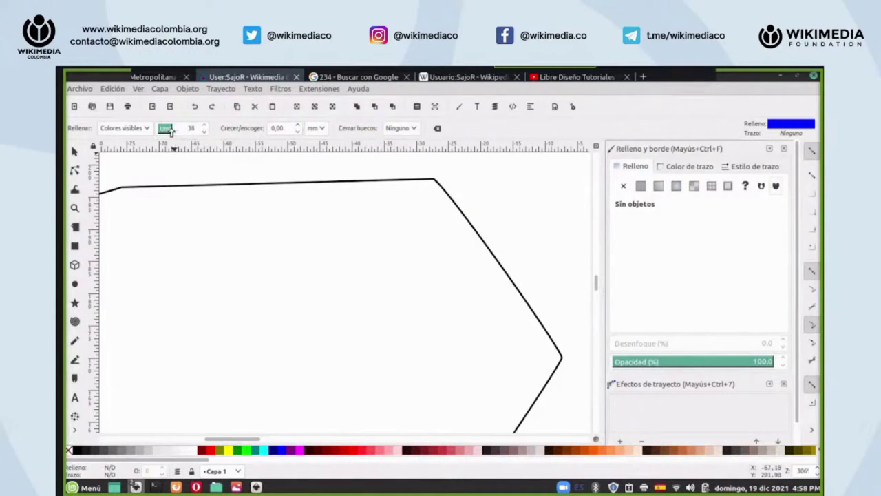
# - Try filling inside the outline, undo and redo, then lower the bucket-fill threshold
pyautogui.click(173, 167)
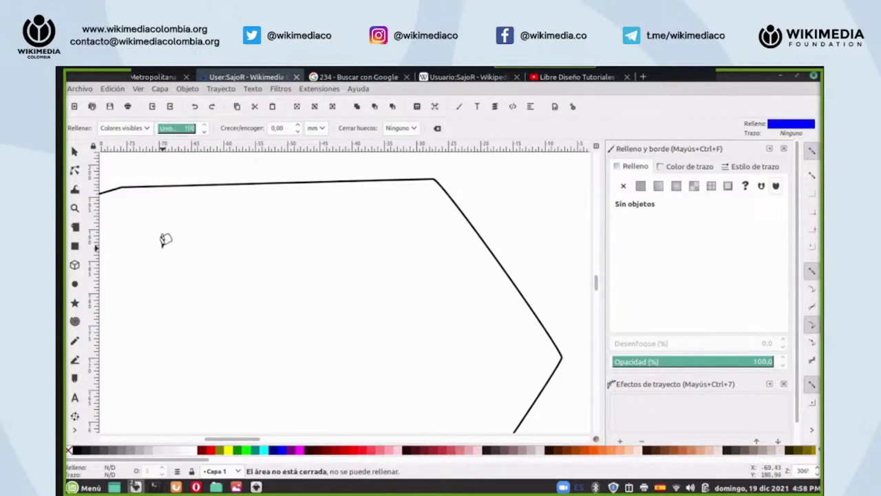
pyautogui.click(194, 106)
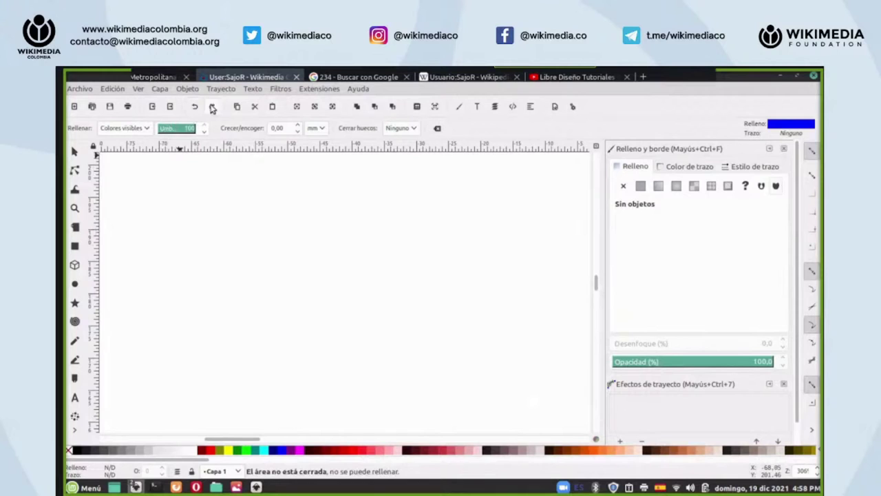
pyautogui.click(212, 106)
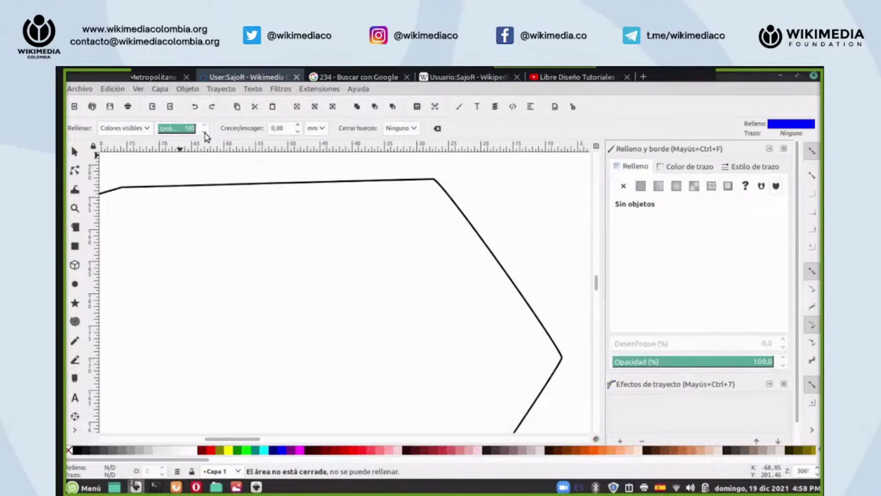
pyautogui.write('45')
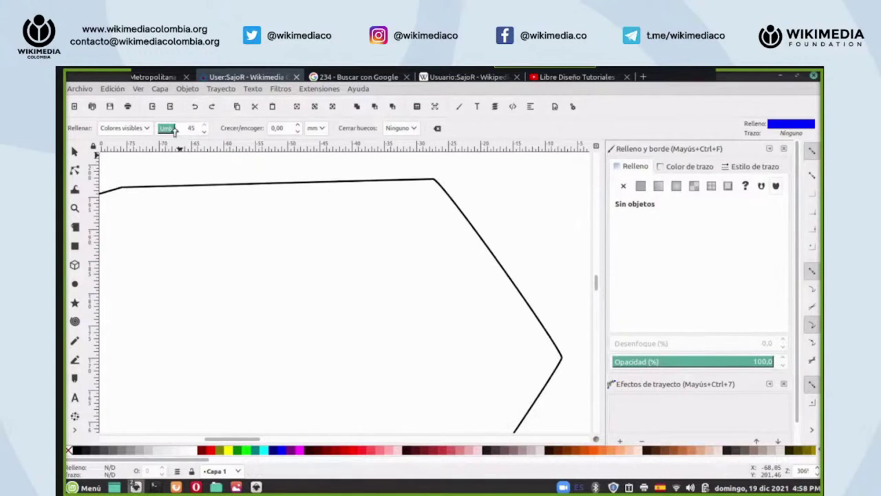
pyautogui.moveTo(171, 131); pyautogui.dragTo(164, 131)
# - Reselect the Paint Bucket, set the threshold to 10, and click inside the polygon outline
pyautogui.click(75, 151)
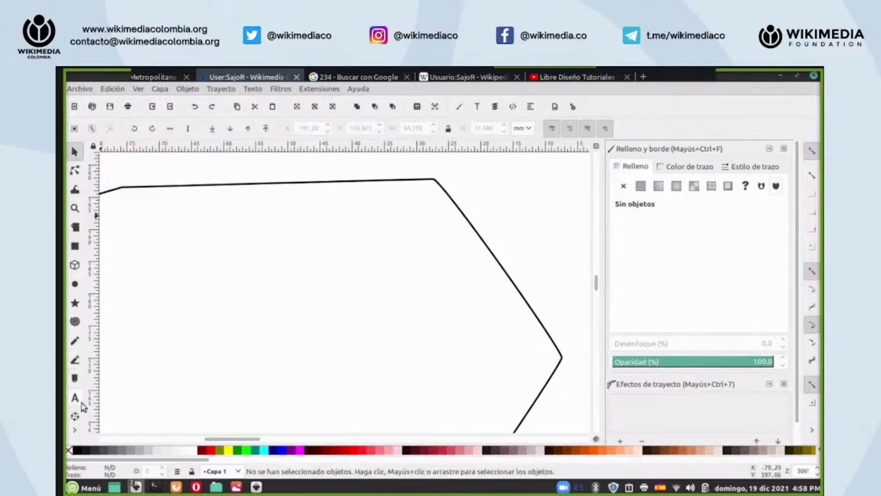
pyautogui.click(74, 429)
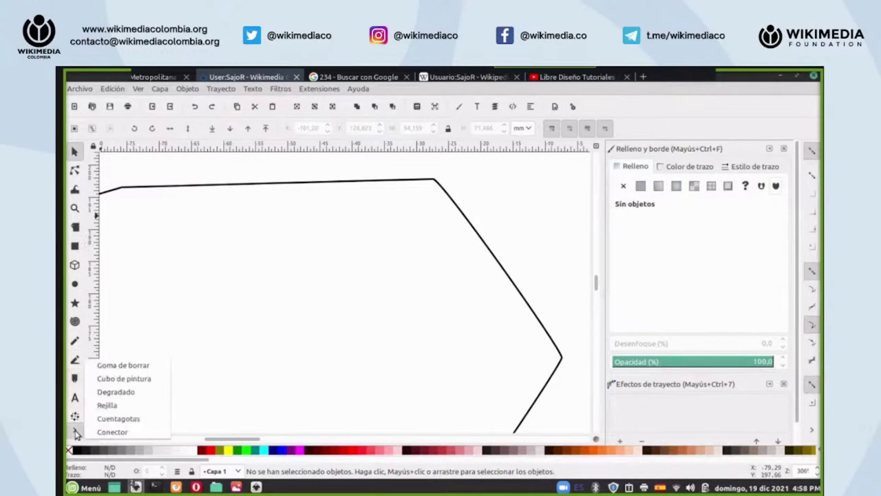
pyautogui.click(108, 379)
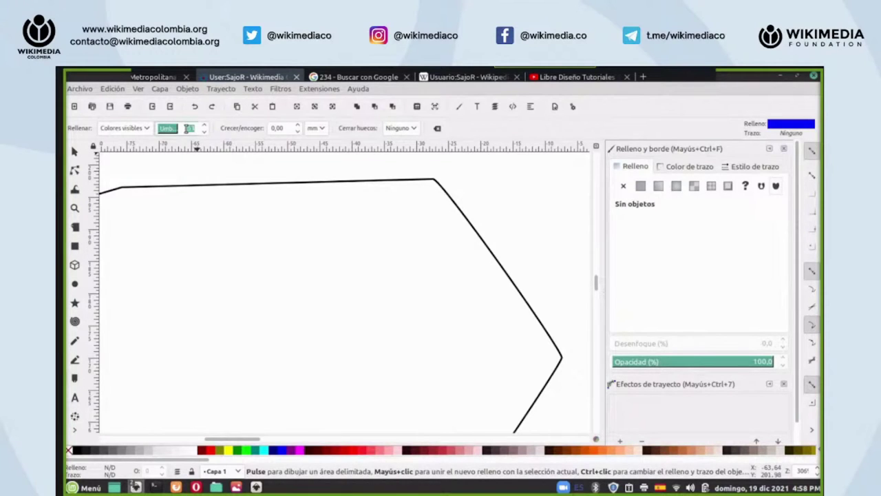
pyautogui.write('0')
pyautogui.click(198, 245)
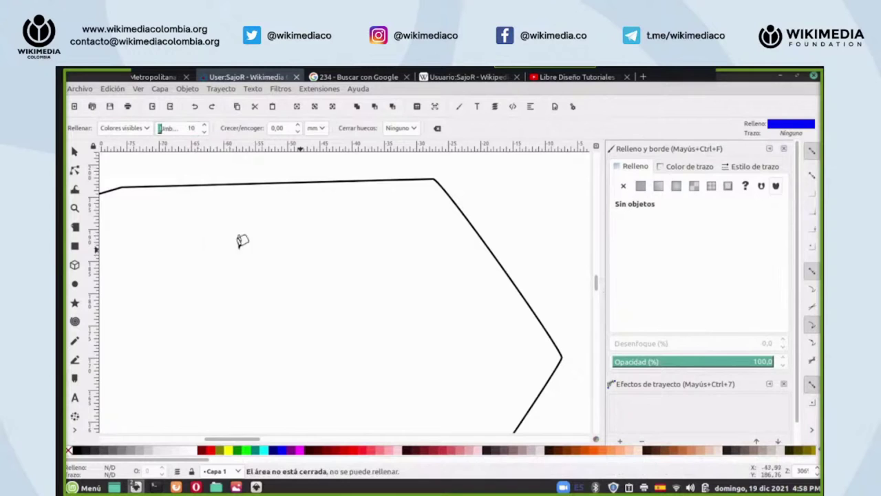
pyautogui.scroll(-3, 347, 261)
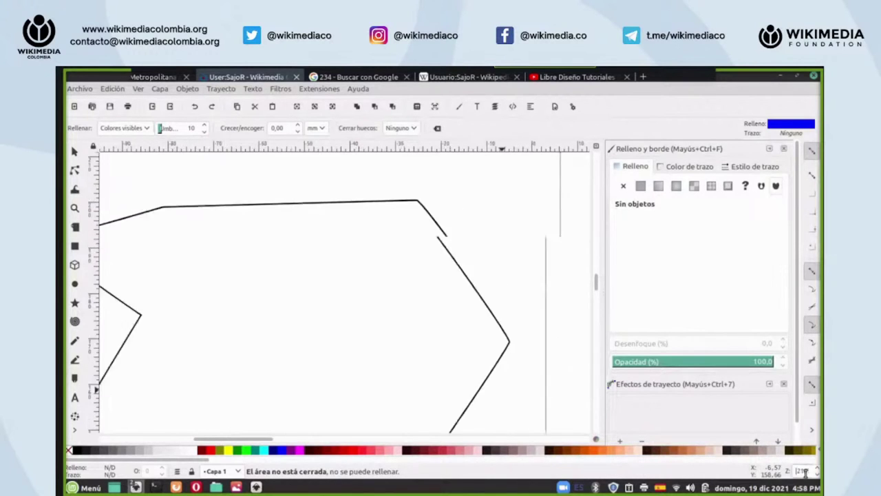
# - Fill the polygon blue, inspect its edges zoomed in, then undo the fill
pyautogui.click(338, 284)
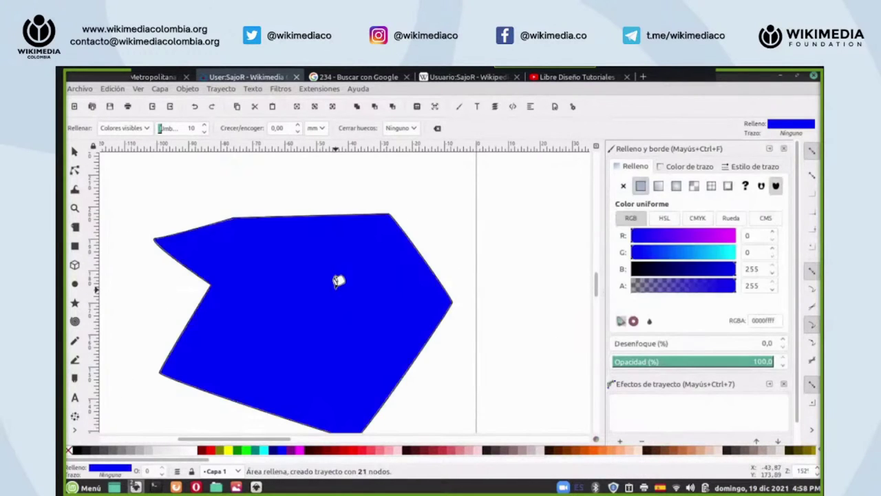
pyautogui.press('+')
pyautogui.press('+')
pyautogui.press('+')
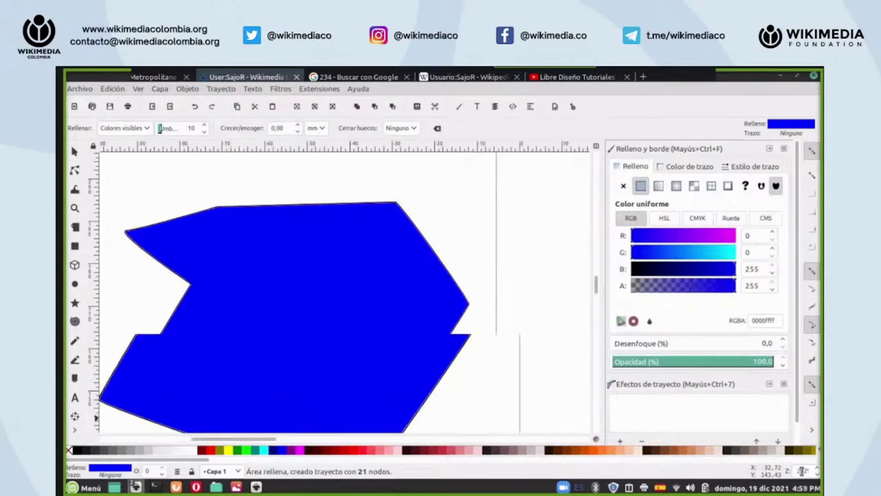
pyautogui.scroll(4, 502, 213)
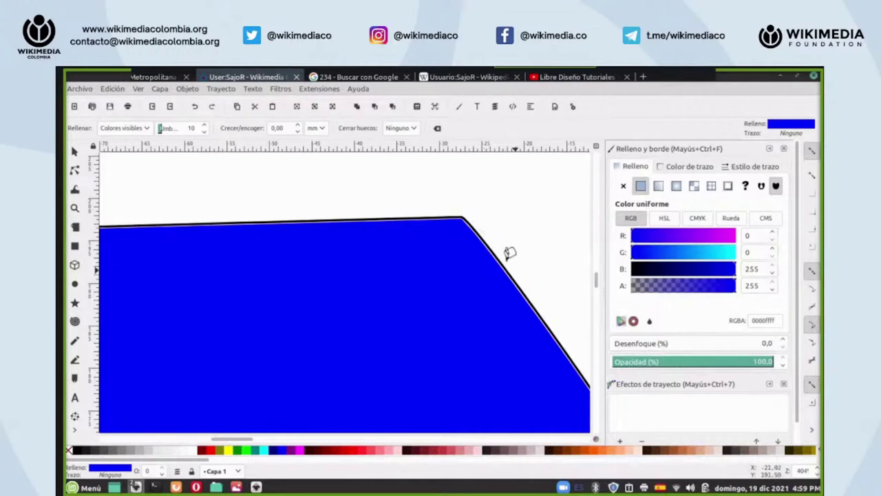
pyautogui.scroll(-6, 491, 266)
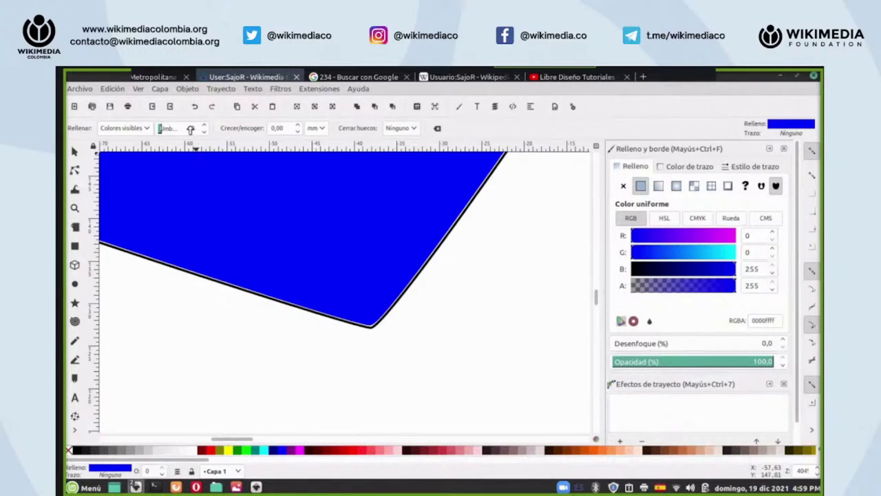
pyautogui.click(194, 106)
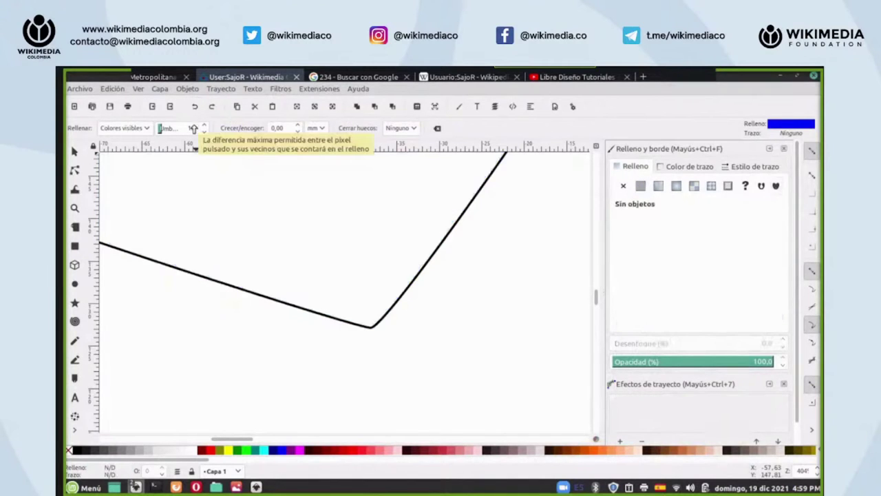
pyautogui.click(75, 153)
pyautogui.scroll(-4, 420, 335)
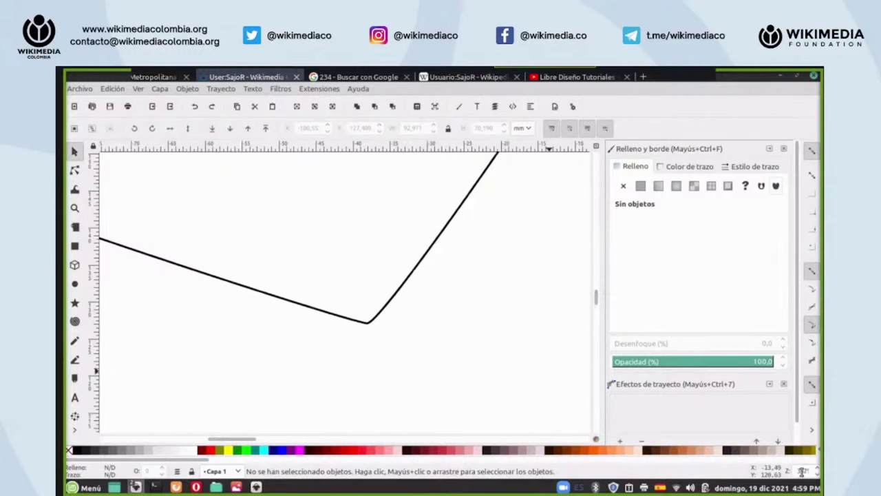
# - Fill the polygon's interior with blue using the Paint Bucket and zoom in on it
pyautogui.scroll(1, 420, 335)
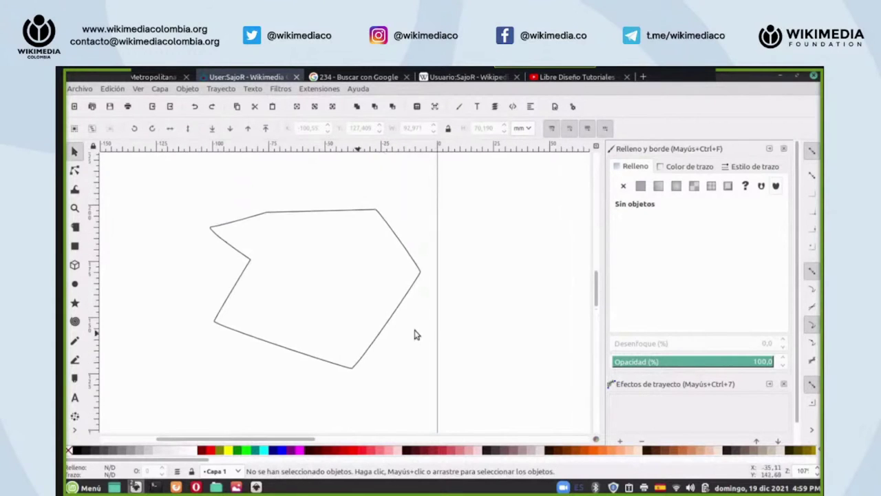
pyautogui.click(75, 430)
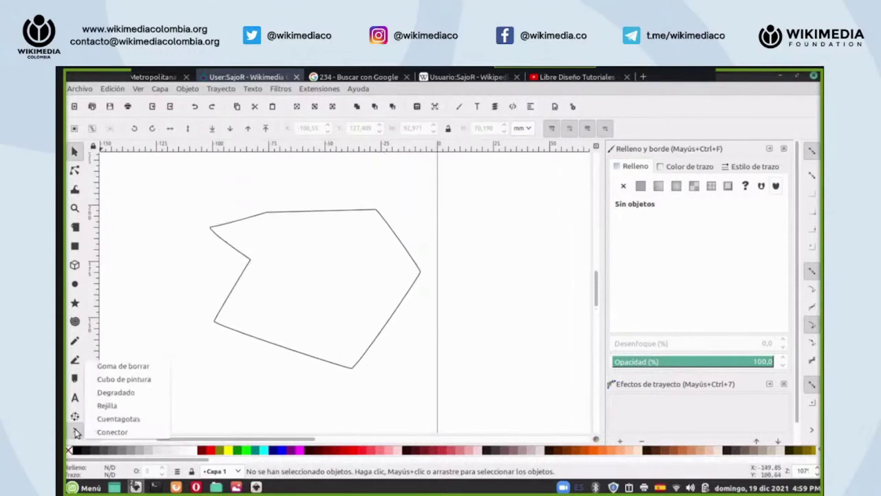
pyautogui.click(120, 379)
pyautogui.click(327, 262)
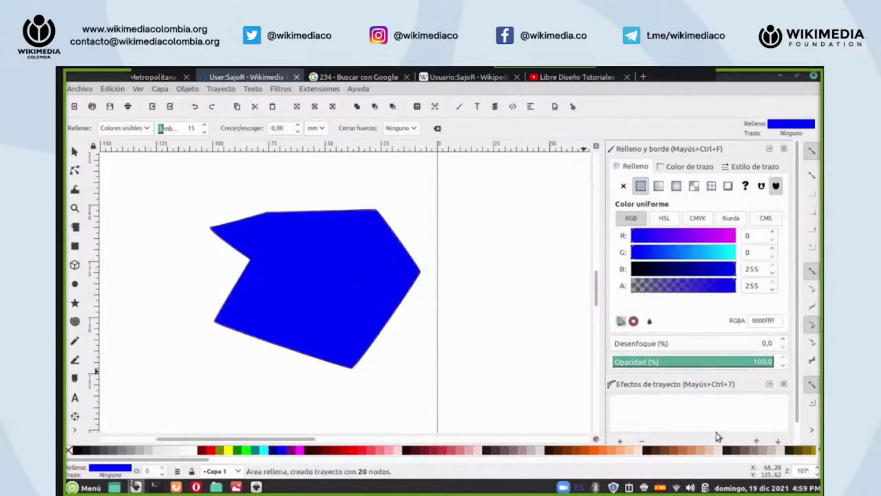
pyautogui.press('+')
pyautogui.press('+')
pyautogui.press('+')
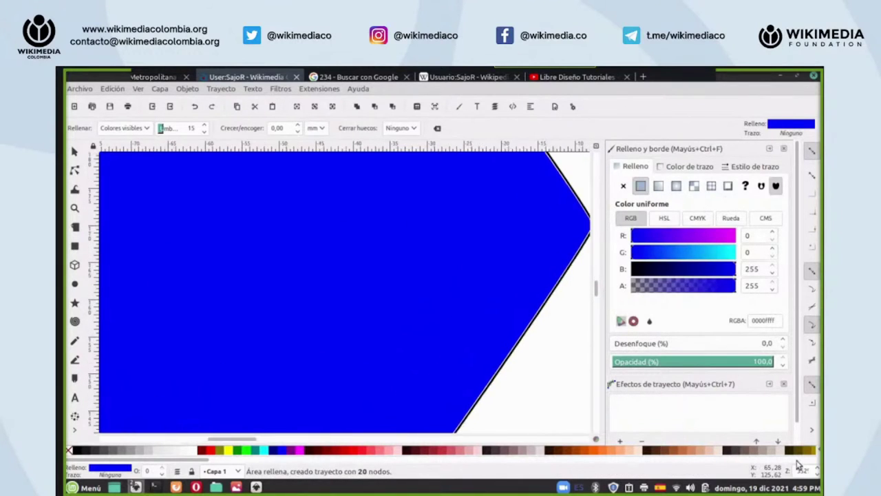
pyautogui.scroll(6, 576, 240)
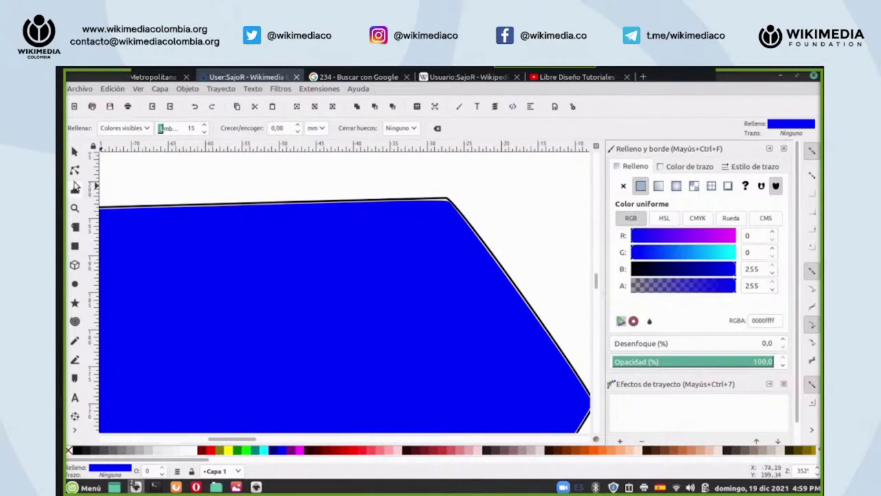
# - Select the polygon's outline path with the Node tool
pyautogui.click(75, 171)
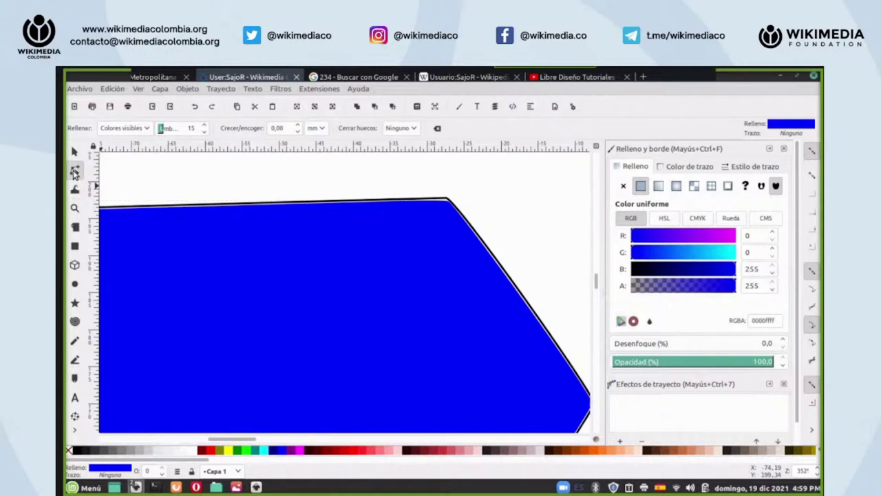
pyautogui.click(449, 184)
pyautogui.click(437, 199)
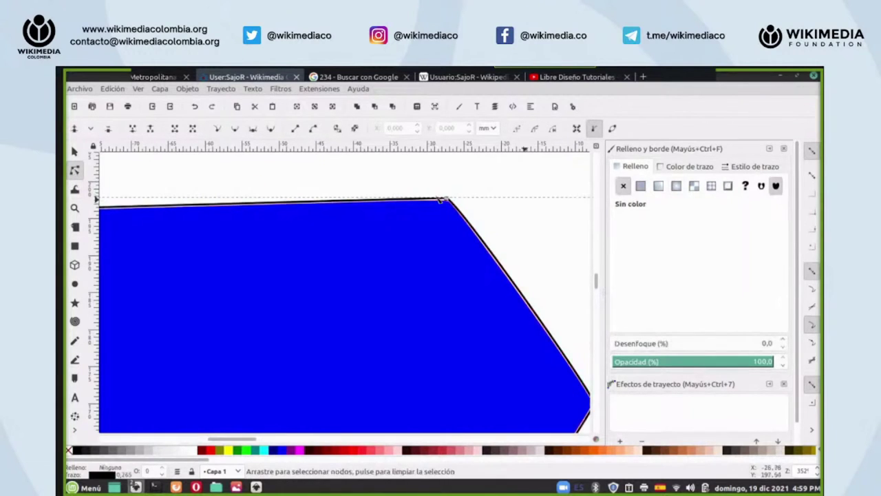
# - In the Stroke style tab, set the outline width unit to px and width to 7.102
pyautogui.click(747, 167)
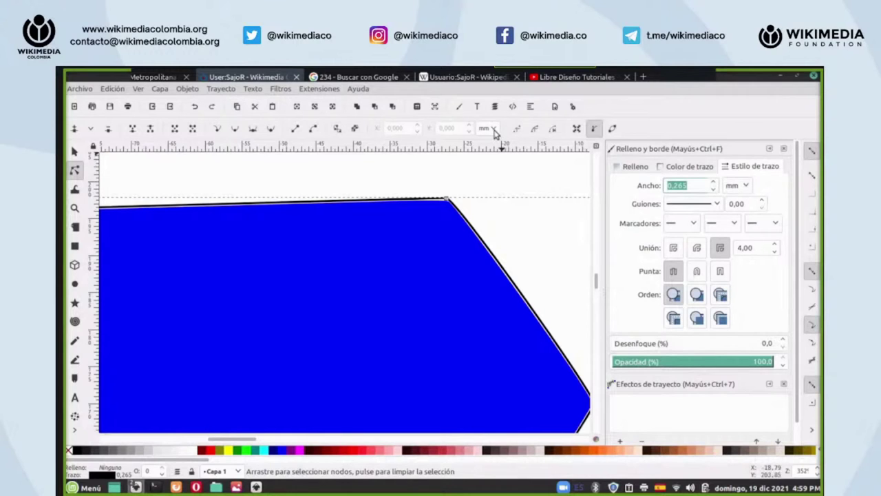
pyautogui.click(753, 188)
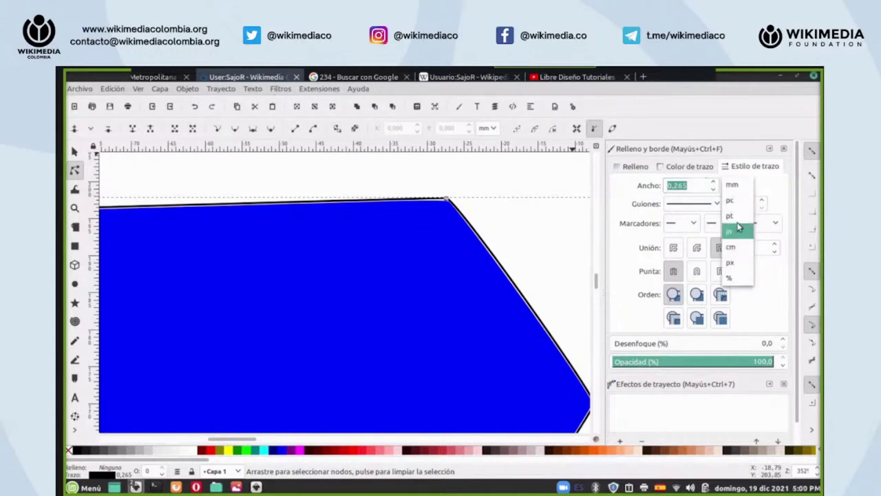
pyautogui.click(742, 262)
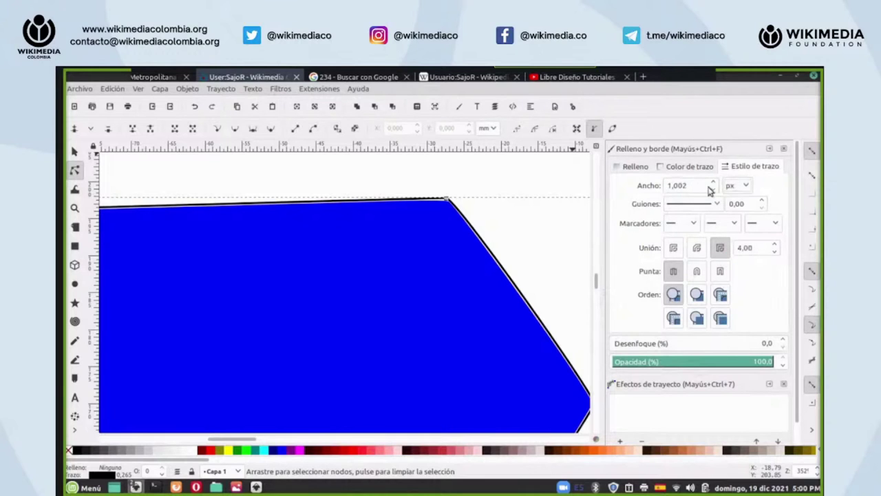
pyautogui.scroll(10, 715, 185)
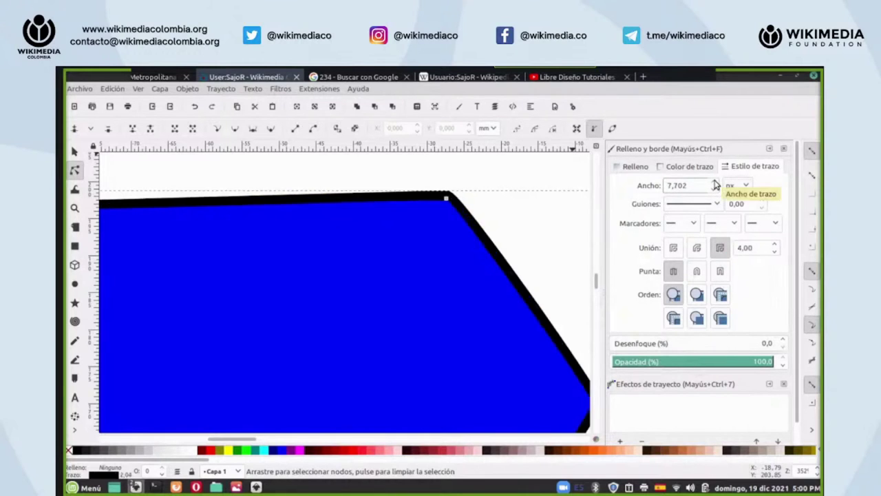
pyautogui.scroll(-6, 714, 190)
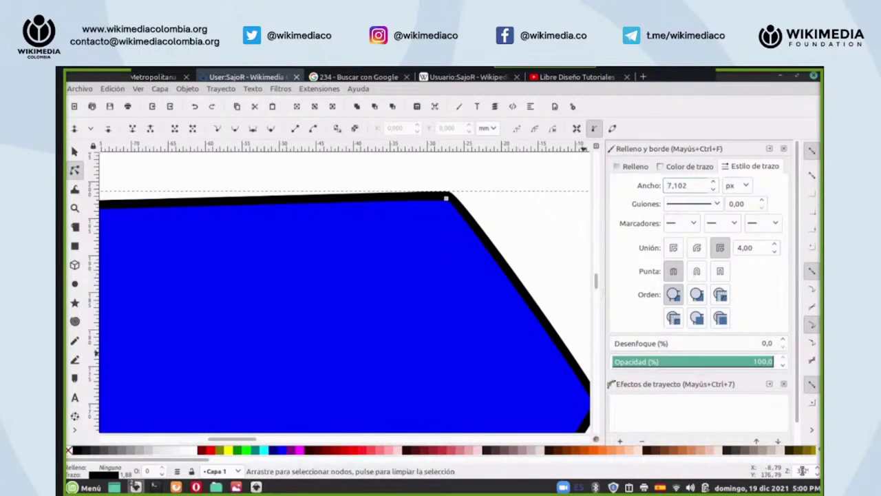
pyautogui.scroll(-5, 802, 470)
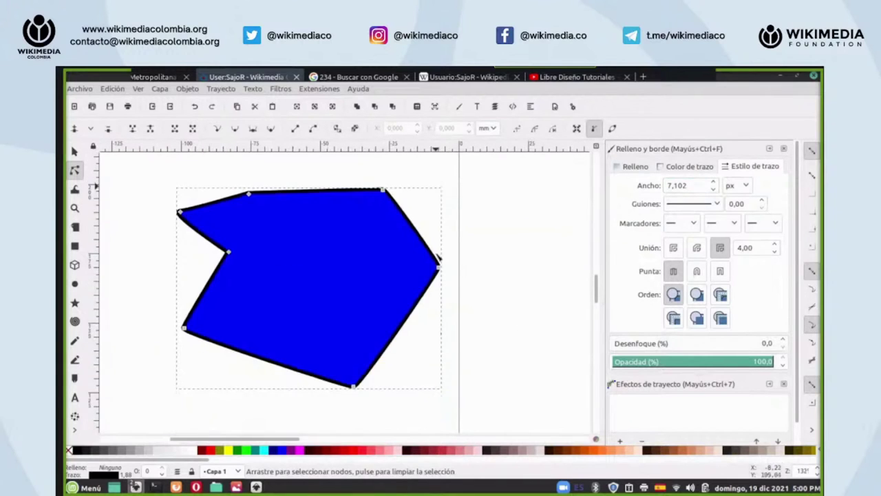
pyautogui.scroll(8, 438, 257)
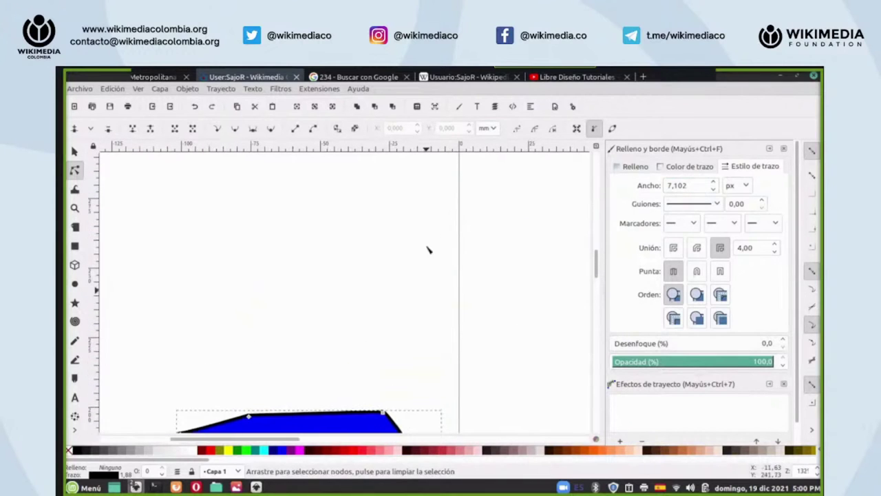
# - Draw an open five-node Bézier path across the top, above the blue shape
pyautogui.click(75, 361)
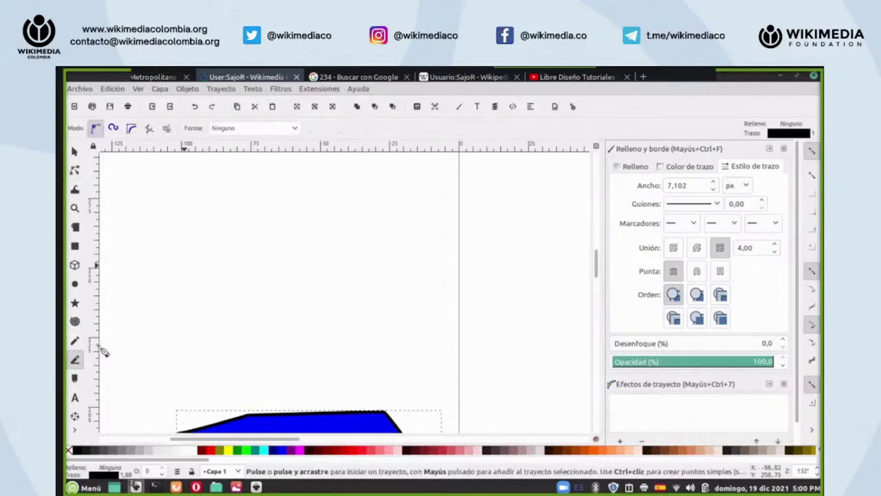
pyautogui.click(211, 229)
pyautogui.moveTo(231, 209); pyautogui.dragTo(253, 205)
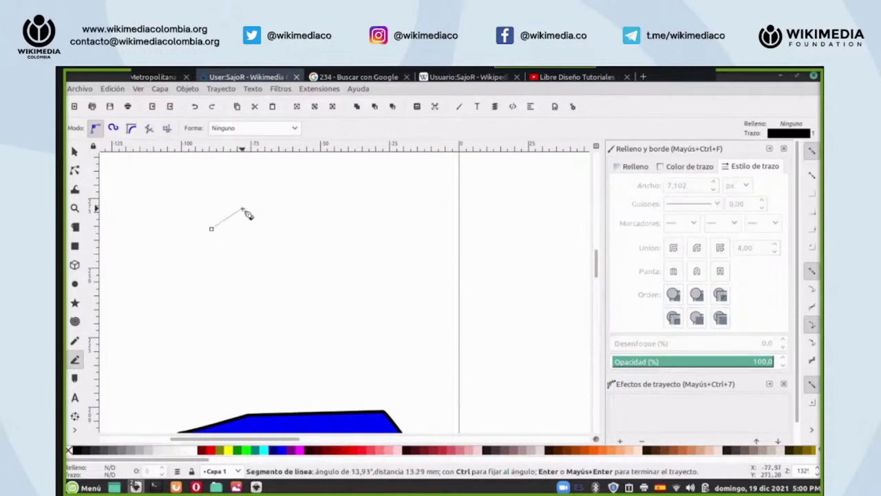
pyautogui.click(305, 191)
pyautogui.click(376, 194)
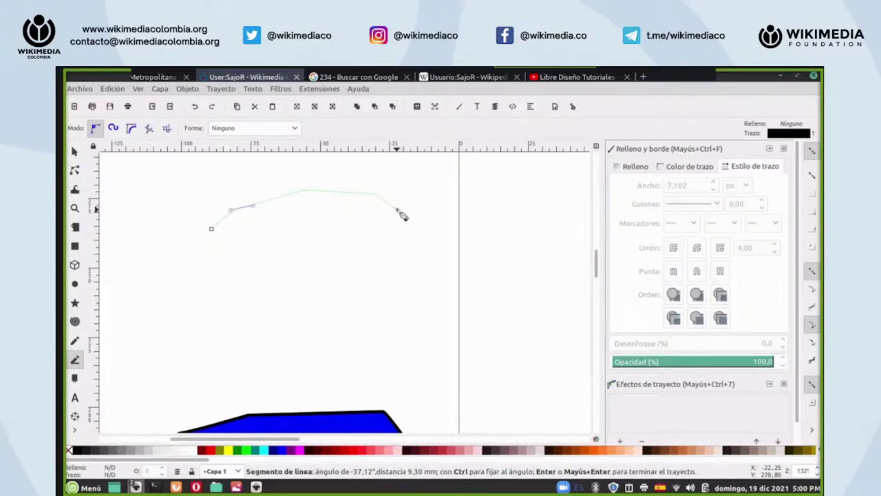
pyautogui.doubleClick(397, 210)
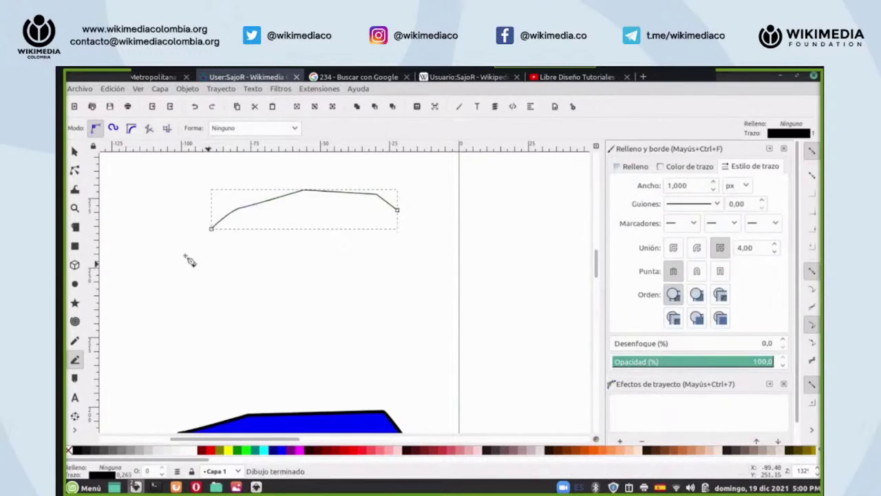
# - Extend the path around below, snapping it closed at its right end, and fill it blue
pyautogui.click(212, 230)
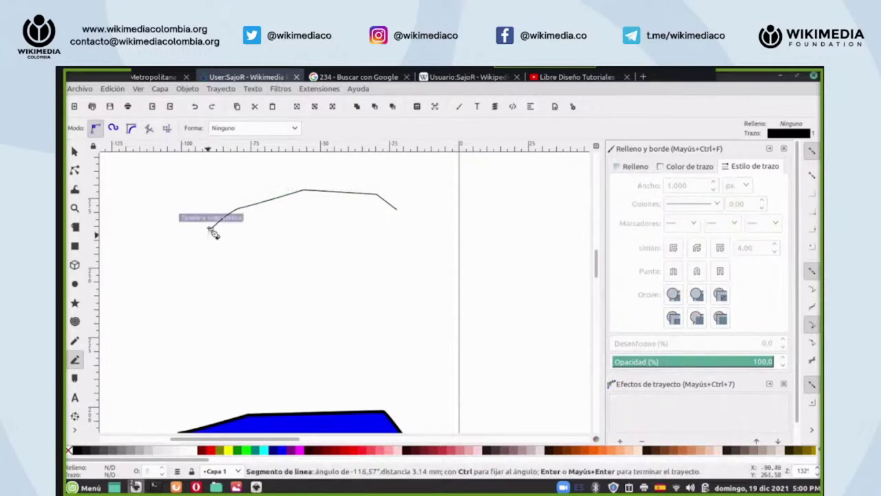
pyautogui.click(191, 263)
pyautogui.click(267, 313)
pyautogui.click(321, 283)
pyautogui.click(373, 287)
pyautogui.click(423, 261)
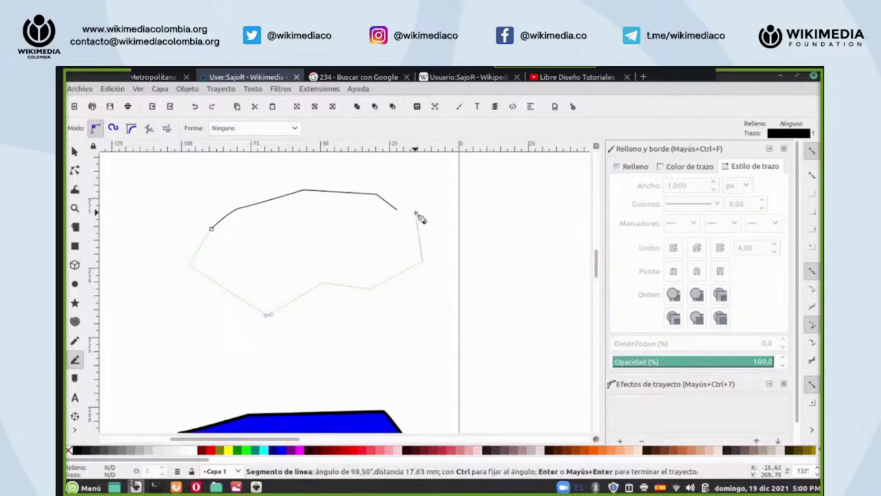
pyautogui.click(419, 217)
pyautogui.click(399, 210)
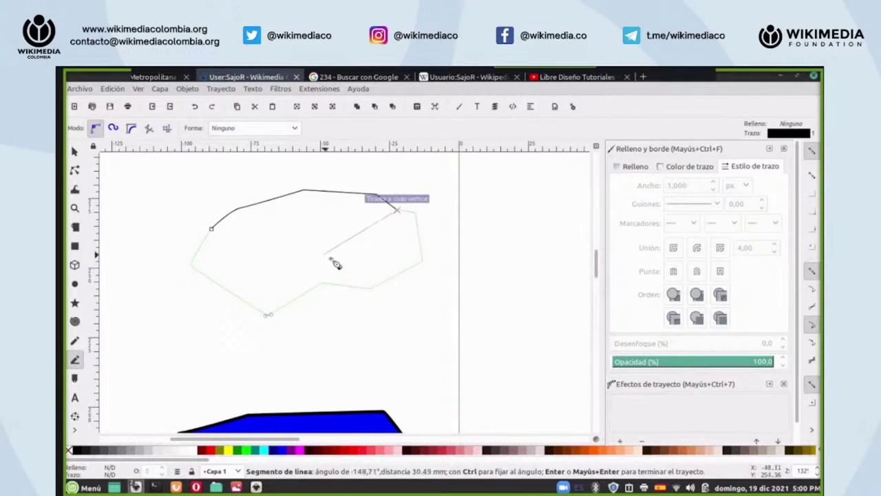
pyautogui.press('Return')
pyautogui.click(75, 170)
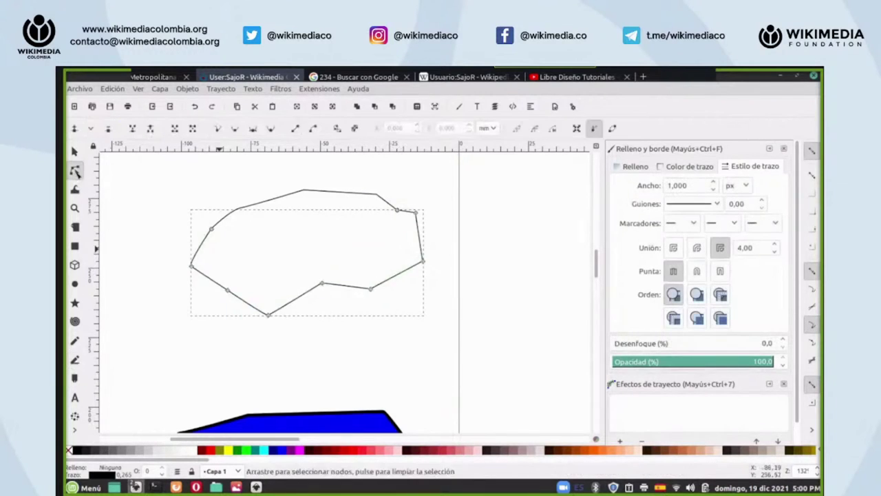
pyautogui.click(282, 451)
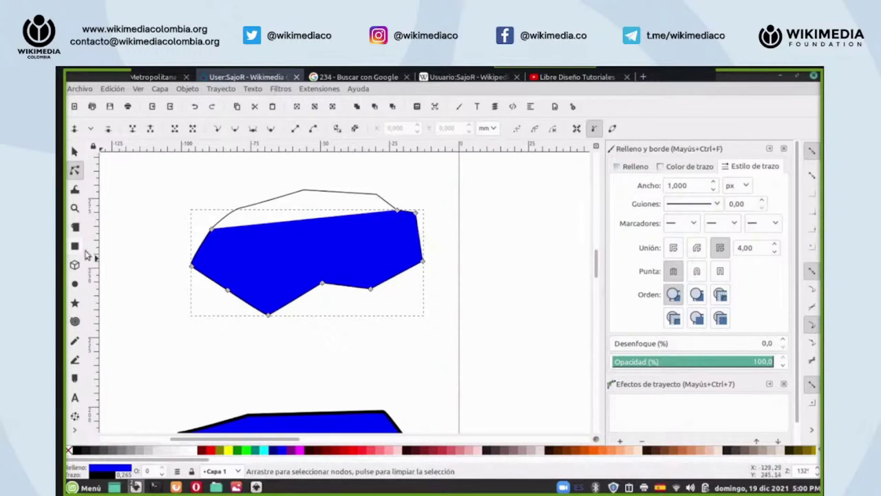
# - Draw a new pen outline starting at the blue shape's upper-right node, running right and down
pyautogui.click(75, 359)
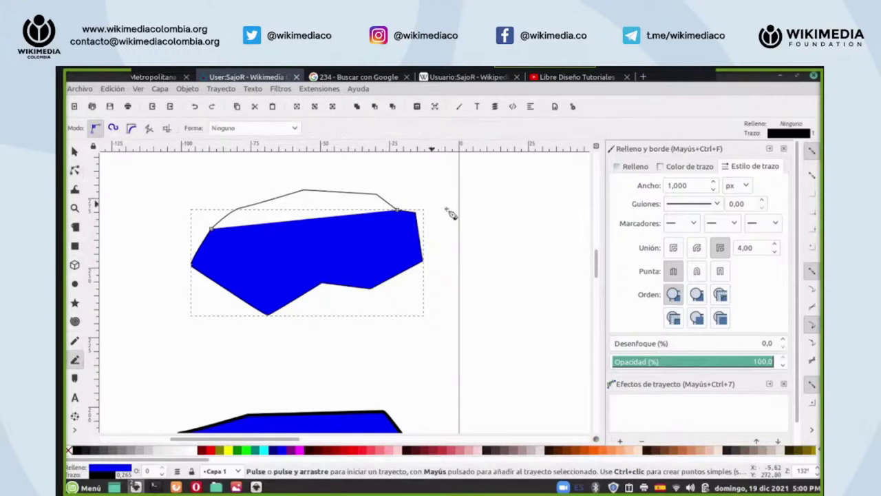
pyautogui.click(416, 213)
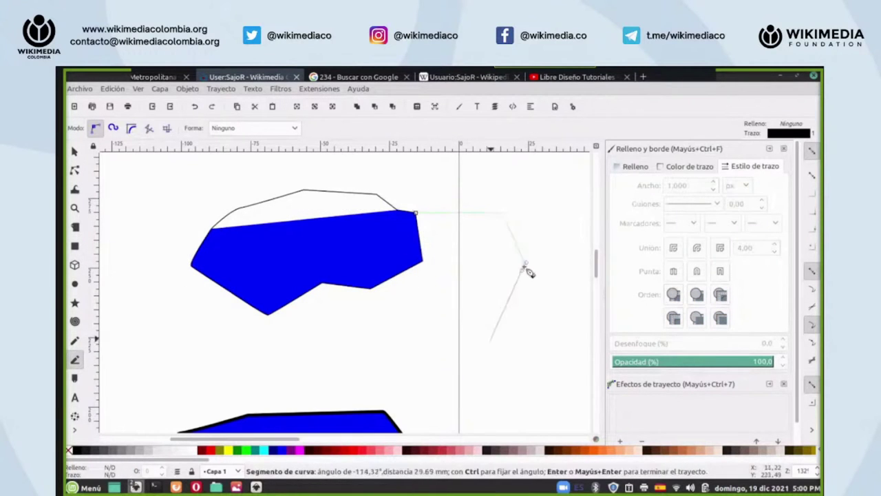
pyautogui.moveTo(412, 351); pyautogui.dragTo(373, 298)
pyautogui.press('Return')
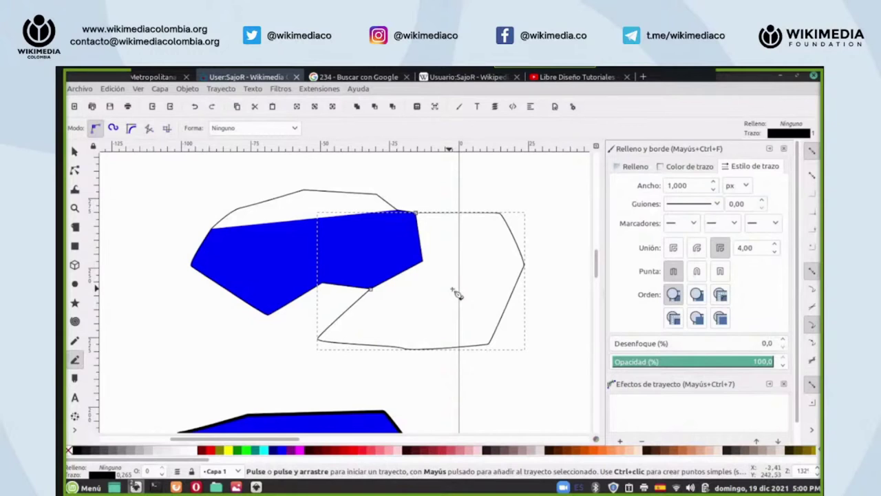
# - Switch to the other, nearly empty Inkscape document window
pyautogui.click(75, 151)
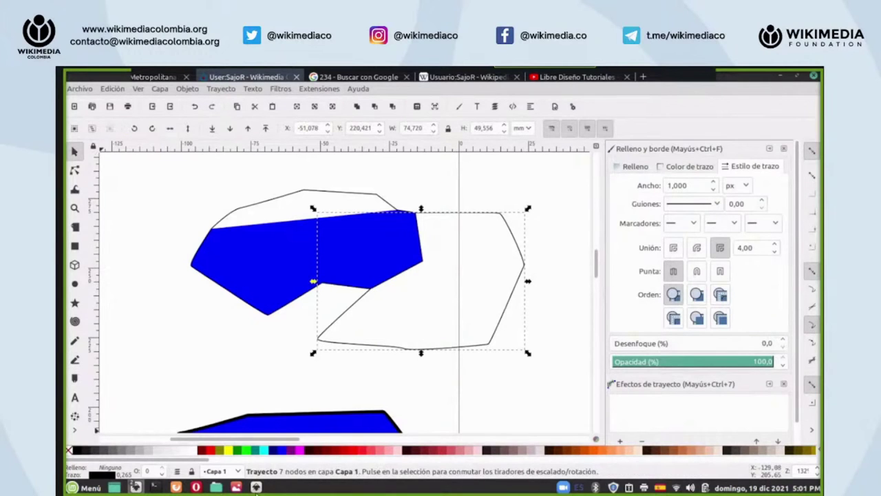
pyautogui.moveTo(256, 487)
pyautogui.click(255, 434)
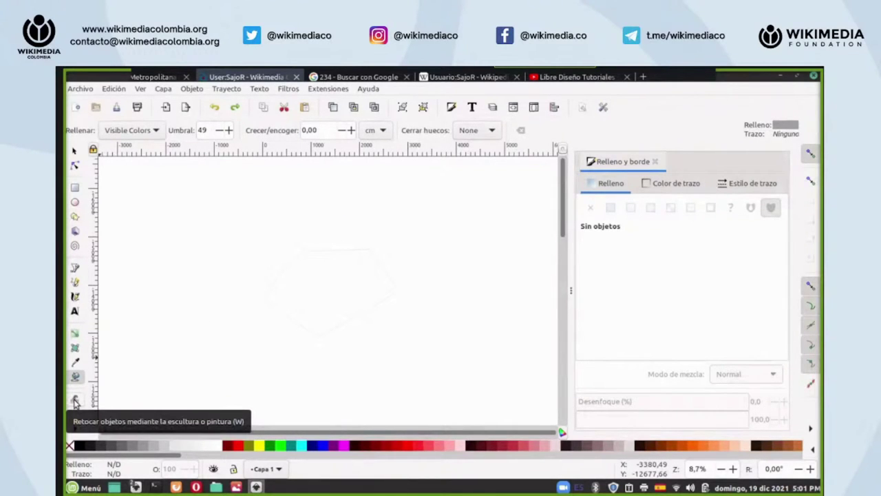
# - Zoom to fit the drawing, then select and delete all its objects
pyautogui.click(75, 187)
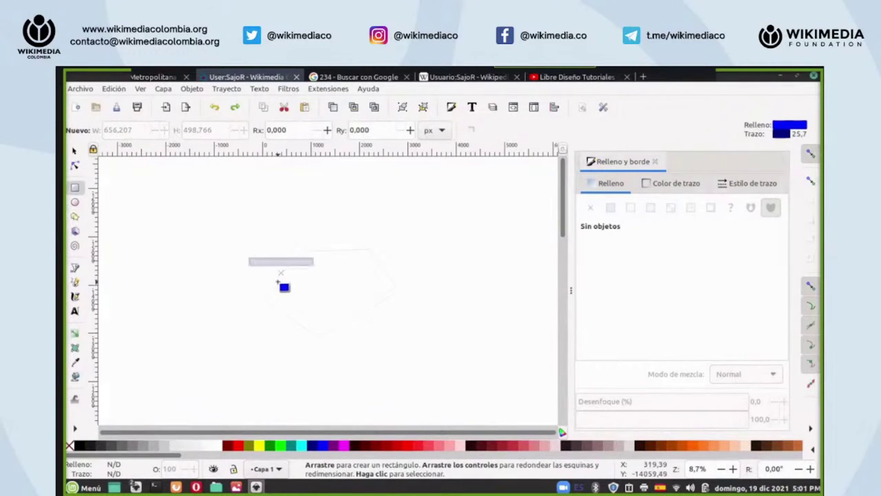
pyautogui.rightClick(698, 469)
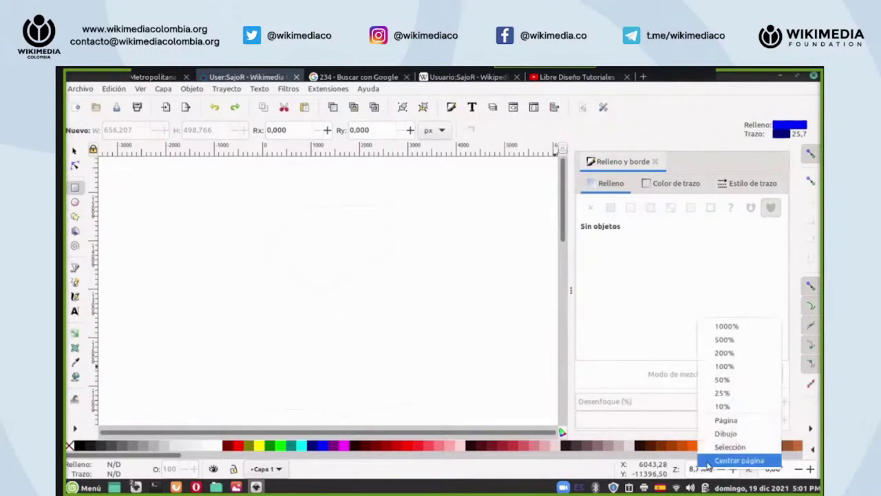
pyautogui.click(725, 433)
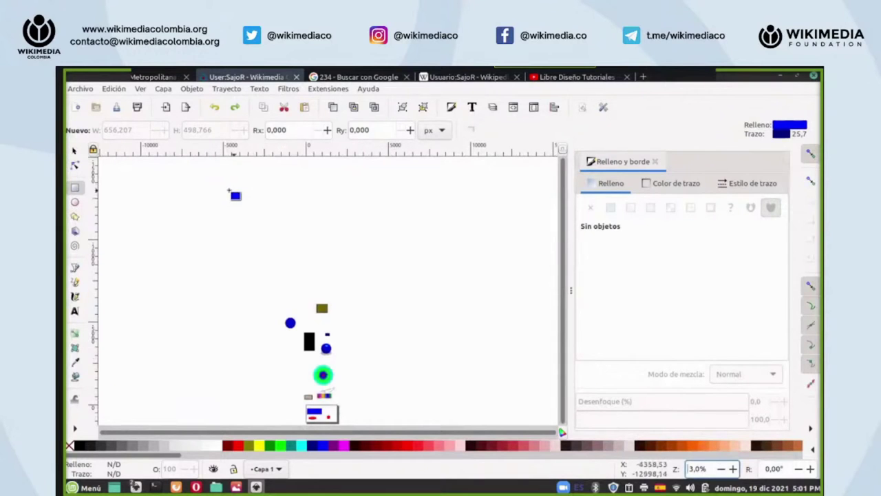
pyautogui.click(75, 151)
pyautogui.moveTo(140, 159); pyautogui.dragTo(467, 338)
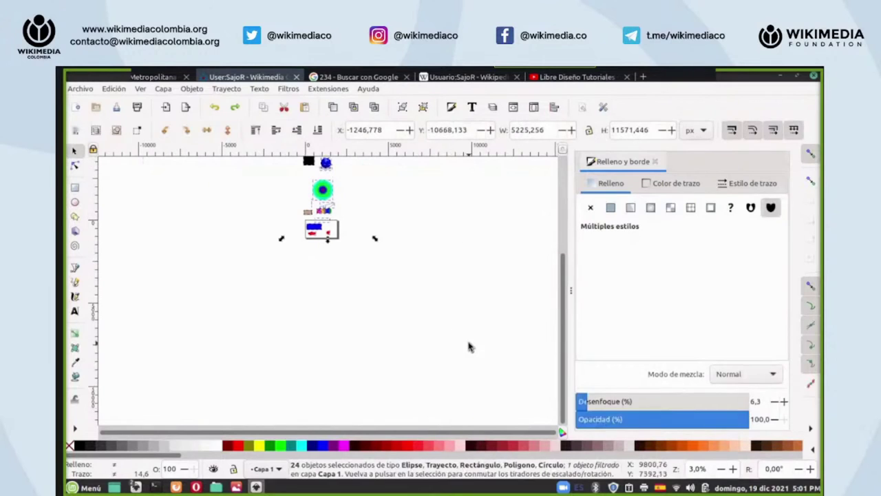
pyautogui.press('Delete')
# - Zoom the canvas from 3% to 24% and scroll to centre the blank page
pyautogui.scroll(3, 446, 345)
pyautogui.scroll(2, 446, 346)
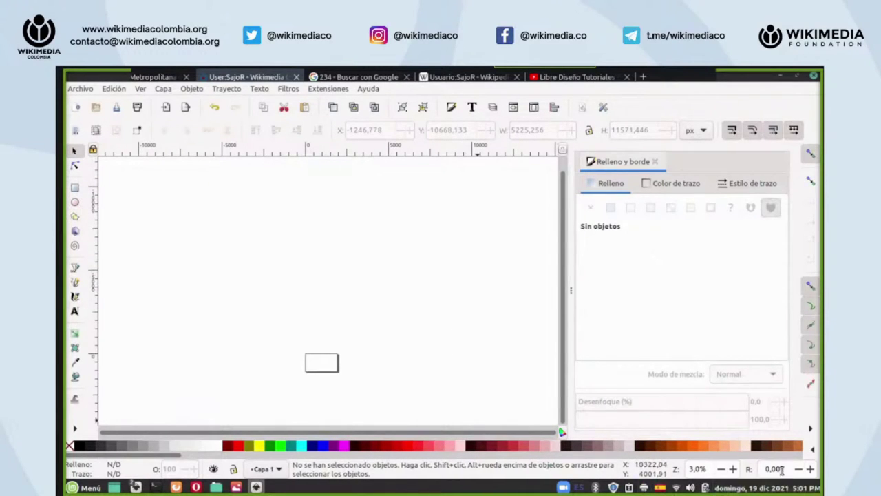
pyautogui.scroll(5, 702, 468)
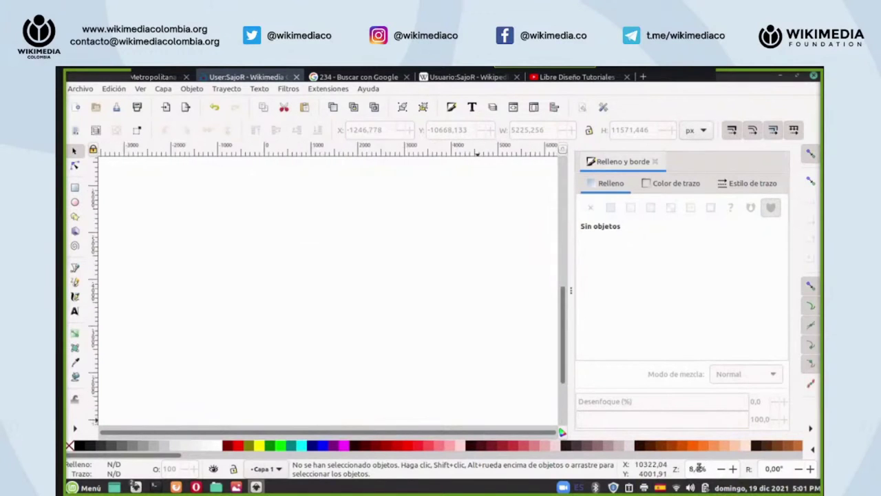
pyautogui.scroll(-5, 387, 292)
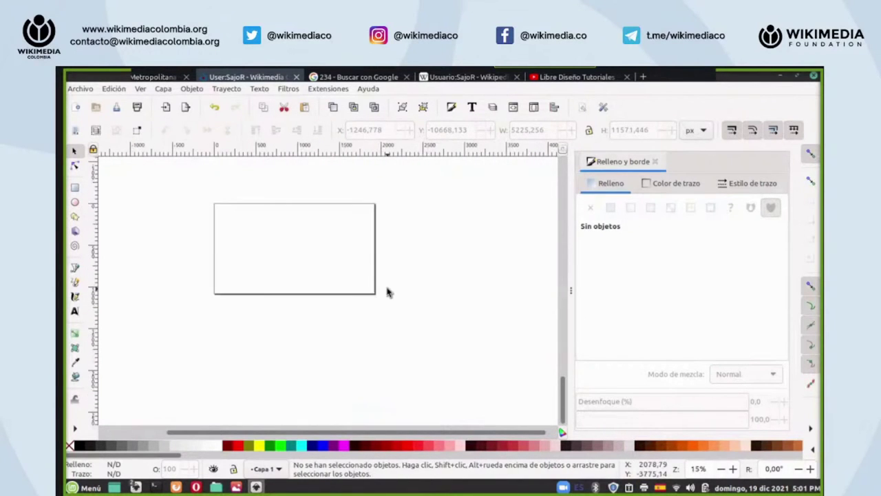
pyautogui.scroll(1, 387, 292)
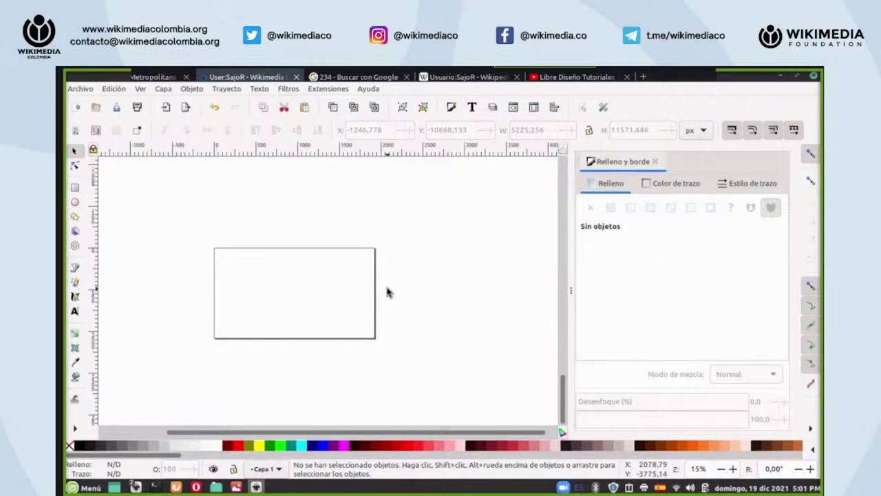
pyautogui.scroll(2, 695, 469)
pyautogui.moveTo(380, 432); pyautogui.dragTo(326, 429)
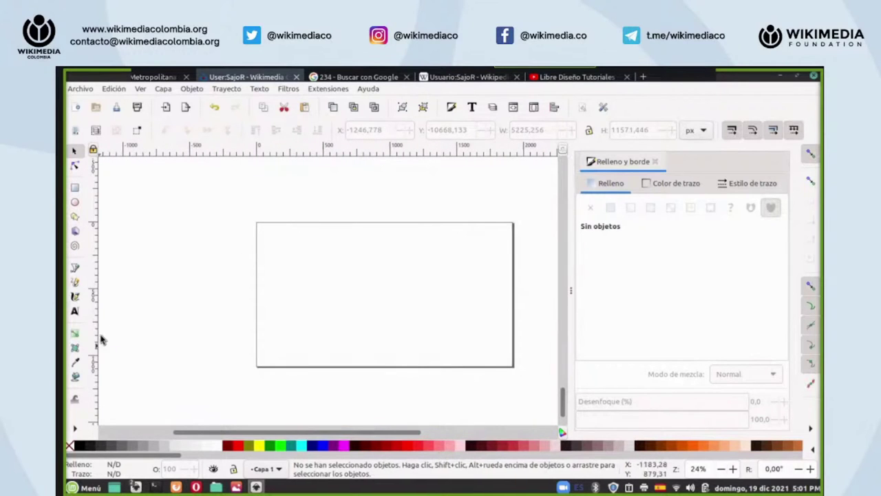
# - Draw a blue square on the page and push it left, then right and down, with Tweak
pyautogui.click(76, 188)
pyautogui.moveTo(272, 246); pyautogui.dragTo(321, 306)
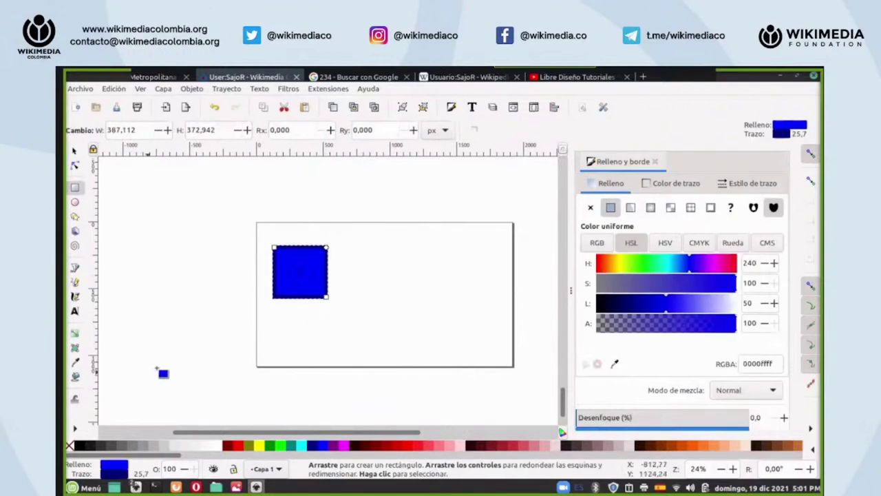
pyautogui.click(75, 400)
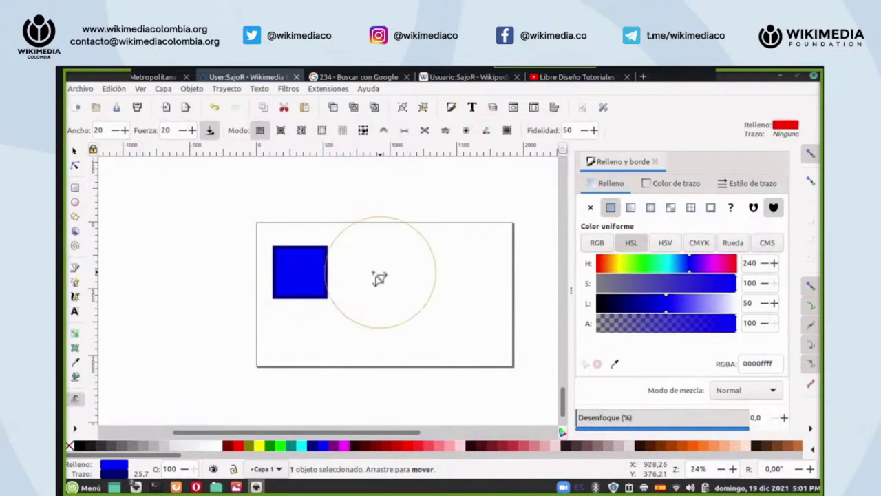
pyautogui.moveTo(391, 280)
pyautogui.mouseDown()
pyautogui.moveTo(256, 283)
pyautogui.moveTo(303, 281)
pyautogui.mouseUp()
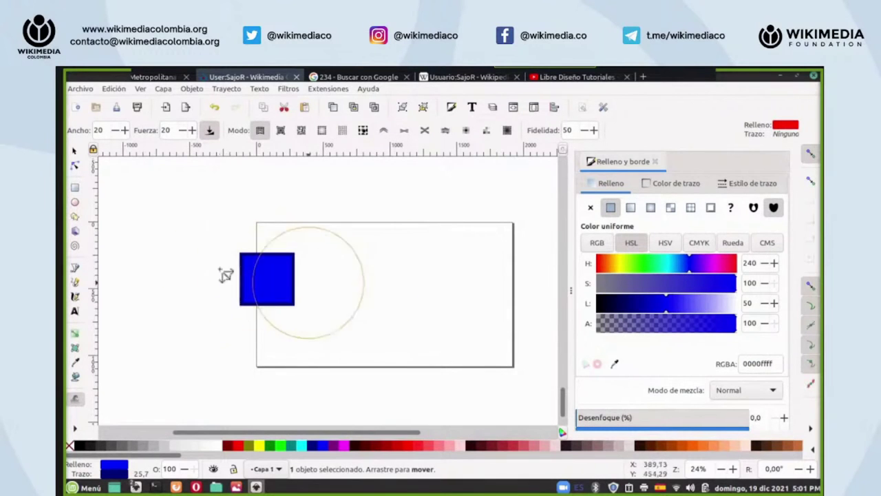
pyautogui.moveTo(214, 220); pyautogui.dragTo(289, 279)
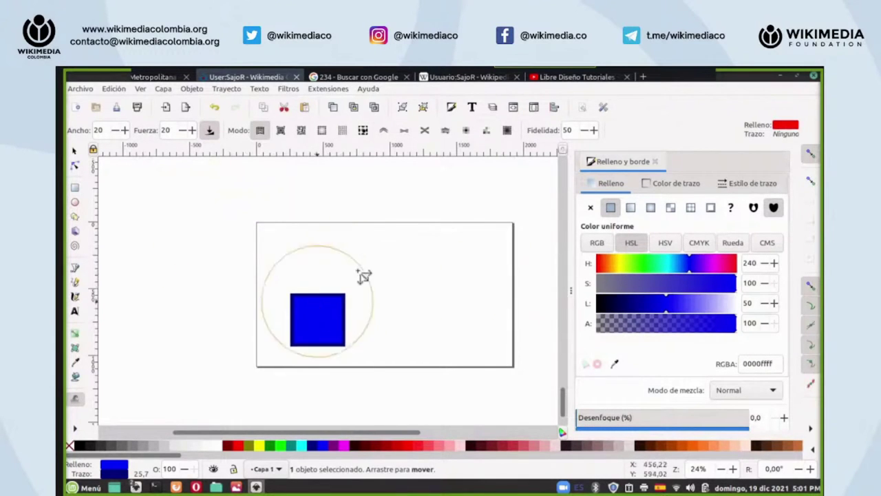
# - Push the square up, down and sideways until it straddles the page's left edge
pyautogui.moveTo(321, 365); pyautogui.dragTo(330, 304)
pyautogui.moveTo(314, 216); pyautogui.dragTo(326, 282)
pyautogui.moveTo(332, 361); pyautogui.dragTo(344, 319)
pyautogui.moveTo(334, 232); pyautogui.dragTo(339, 263)
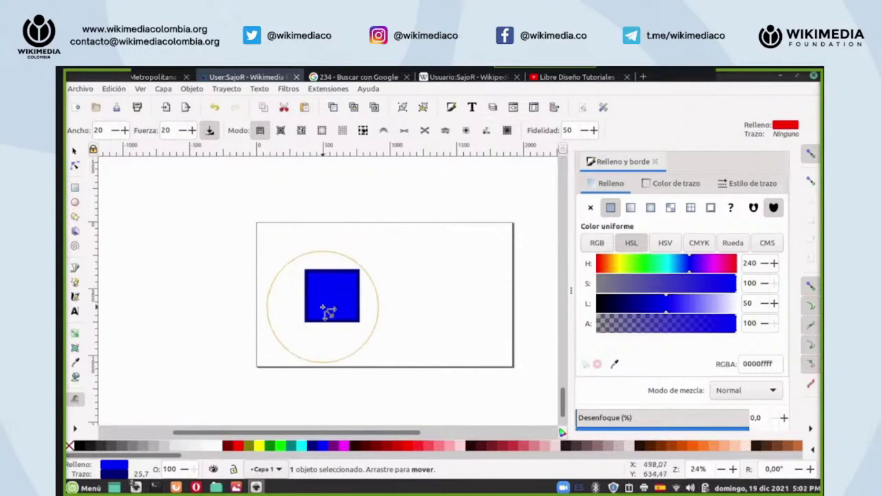
pyautogui.moveTo(337, 294); pyautogui.dragTo(393, 297)
pyautogui.moveTo(464, 301); pyautogui.dragTo(321, 289)
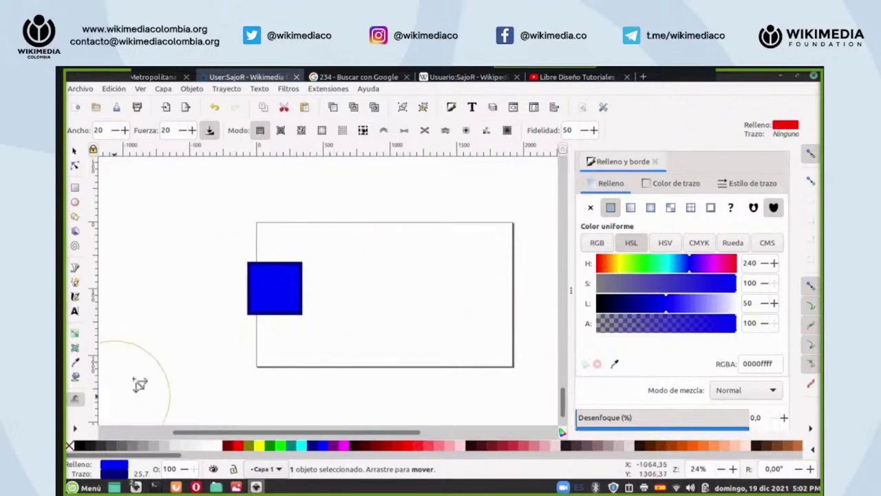
pyautogui.click(75, 428)
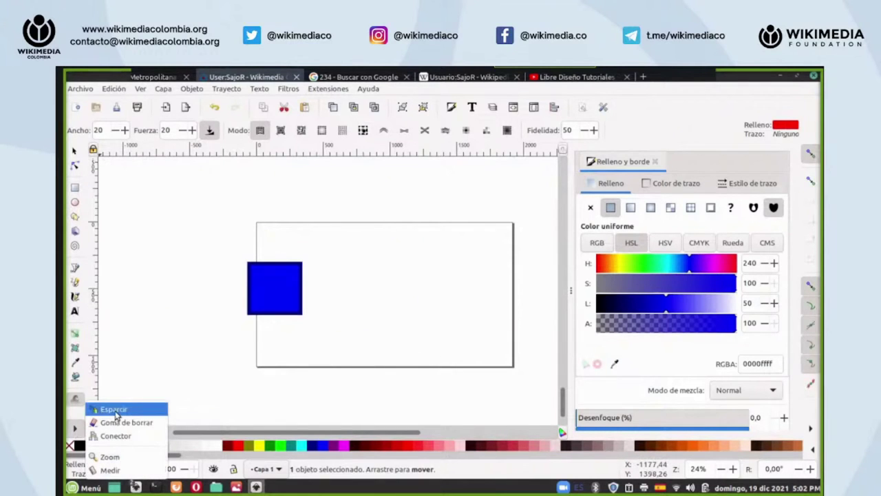
pyautogui.click(114, 411)
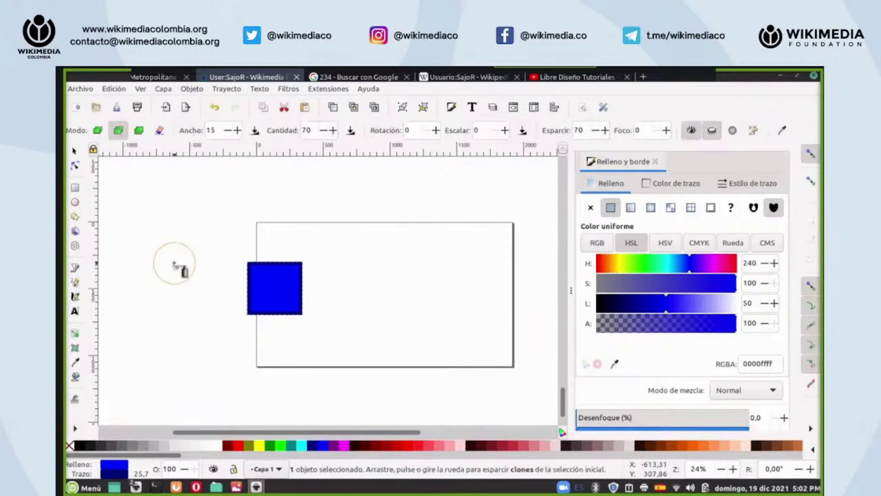
pyautogui.moveTo(202, 210); pyautogui.dragTo(413, 216)
pyautogui.press('Escape')
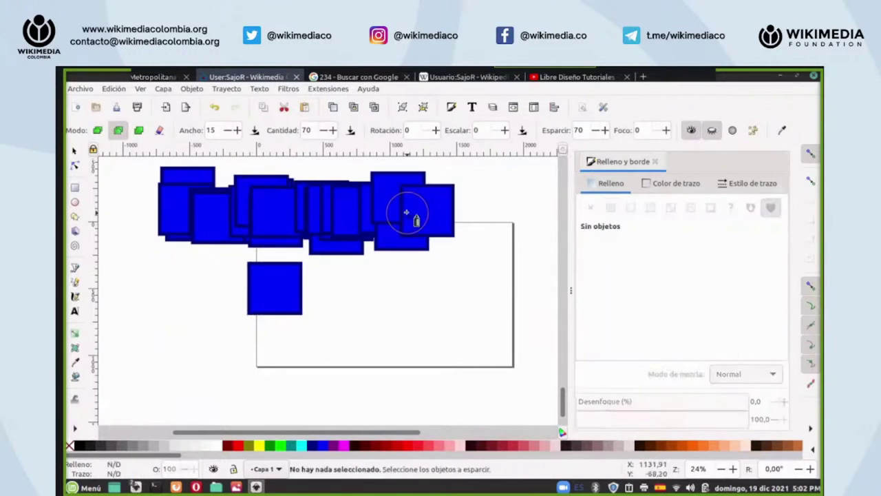
pyautogui.moveTo(490, 337); pyautogui.dragTo(440, 372)
pyautogui.moveTo(282, 369)
pyautogui.mouseDown()
pyautogui.moveTo(187, 363)
pyautogui.moveTo(202, 374)
pyautogui.mouseUp()
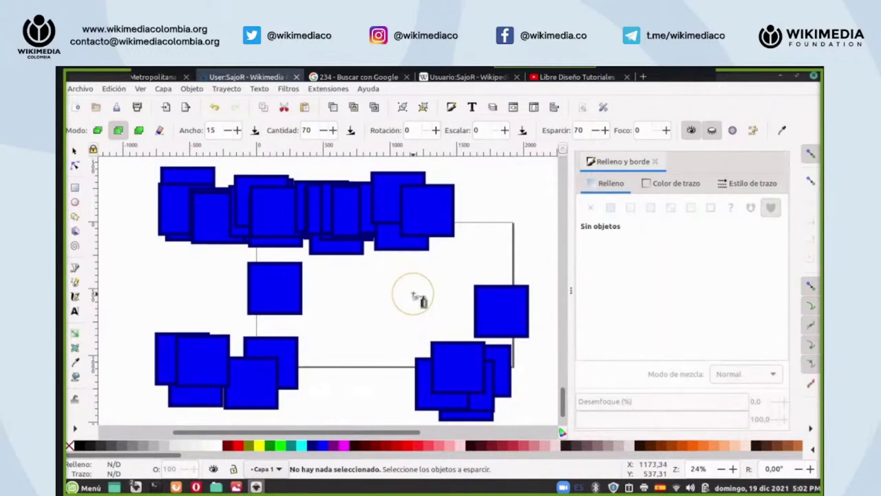
pyautogui.click(215, 108)
pyautogui.click(215, 108)
pyautogui.click(215, 108)
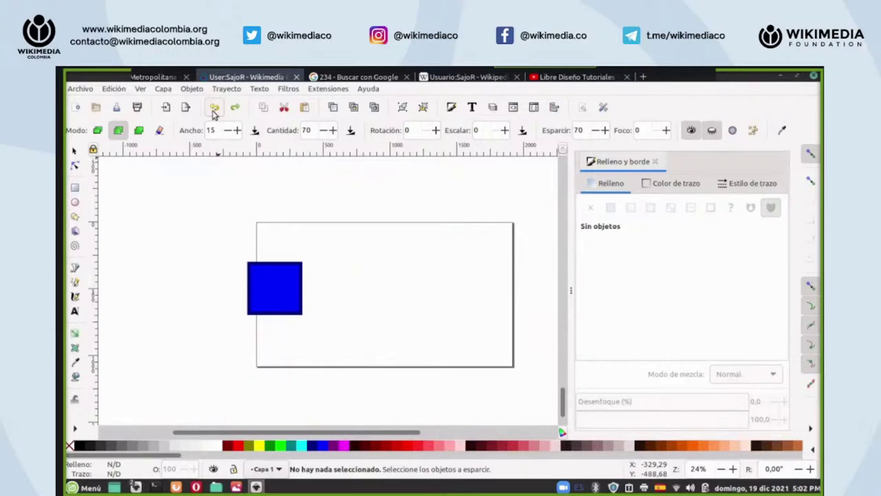
pyautogui.click(76, 428)
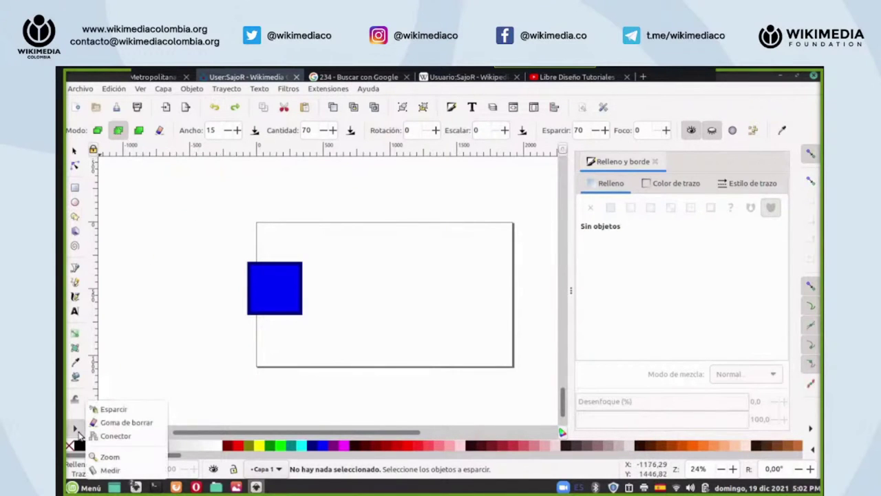
# - With the Goma de borrar eraser, cut two horizontal gaps and one vertical gap through the blue square
pyautogui.click(117, 423)
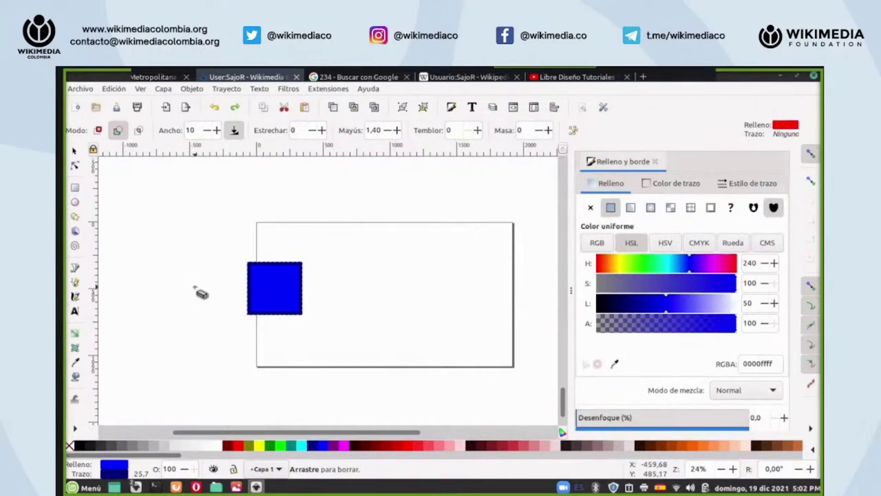
pyautogui.moveTo(197, 289); pyautogui.dragTo(440, 297)
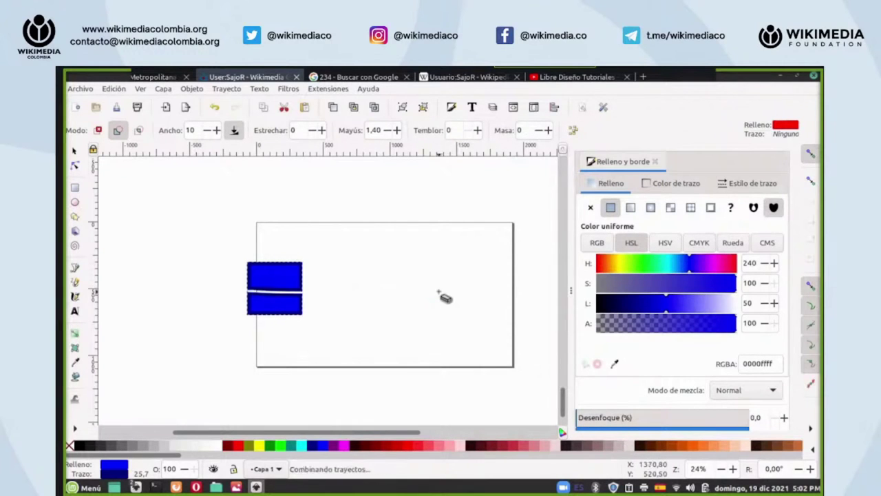
pyautogui.moveTo(281, 239); pyautogui.dragTo(278, 369)
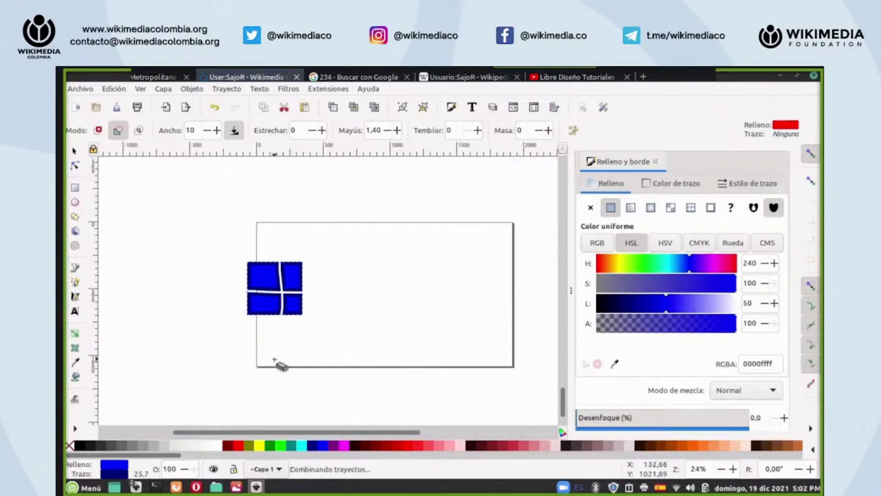
pyautogui.moveTo(225, 276)
pyautogui.mouseDown()
pyautogui.moveTo(405, 282)
pyautogui.moveTo(393, 290)
pyautogui.mouseUp()
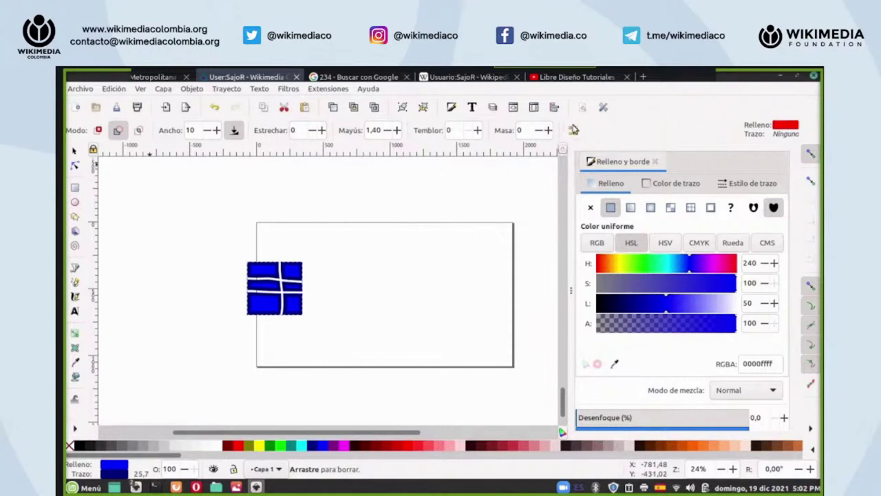
# - Pick the Conector tool from the toolbox overflow and close the Relleno y borde panel
pyautogui.click(76, 429)
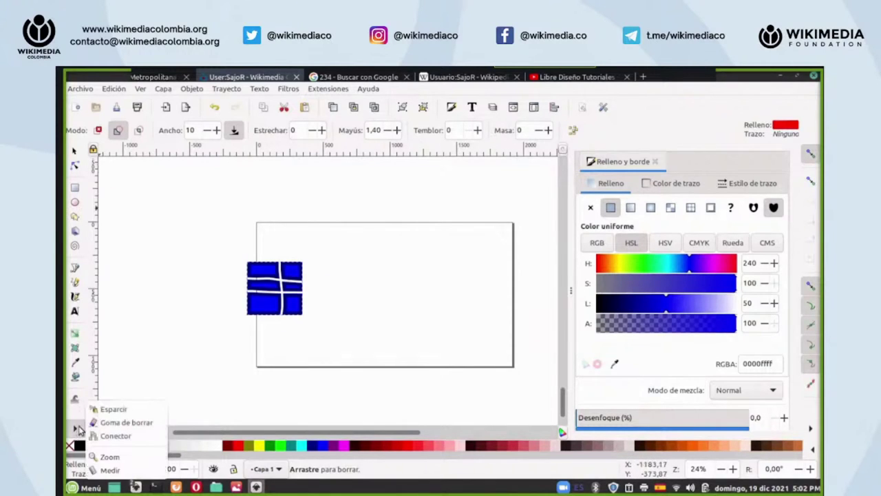
pyautogui.click(115, 436)
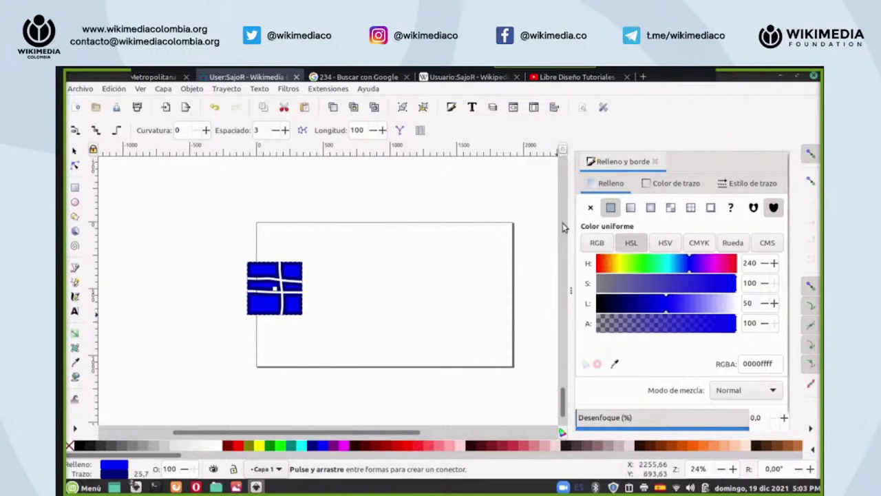
pyautogui.click(654, 161)
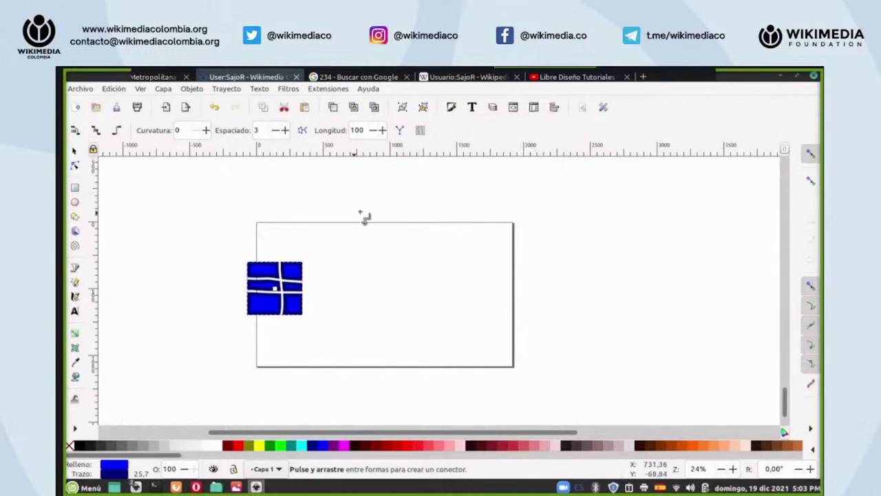
# - Browse the Capa, Objeto, Edición and Ver menus, then open Objeto > Símbolos
pyautogui.click(162, 90)
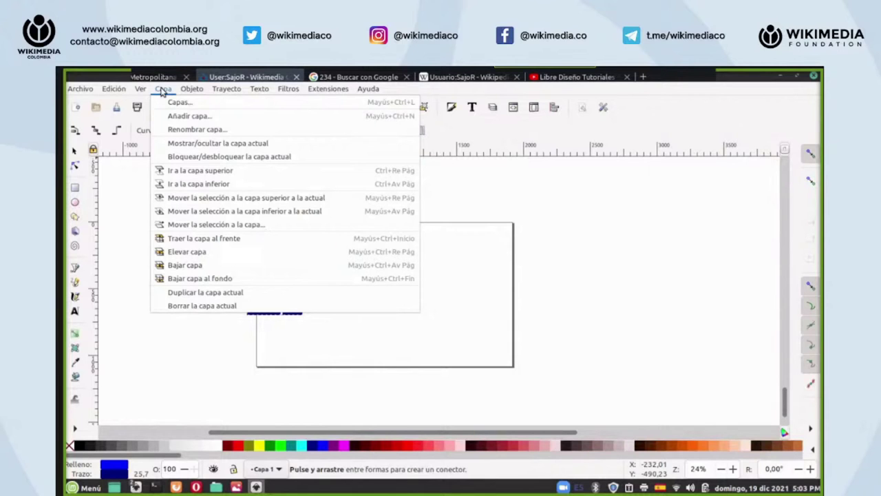
pyautogui.click(162, 90)
pyautogui.click(192, 90)
pyautogui.click(192, 89)
pyautogui.click(114, 89)
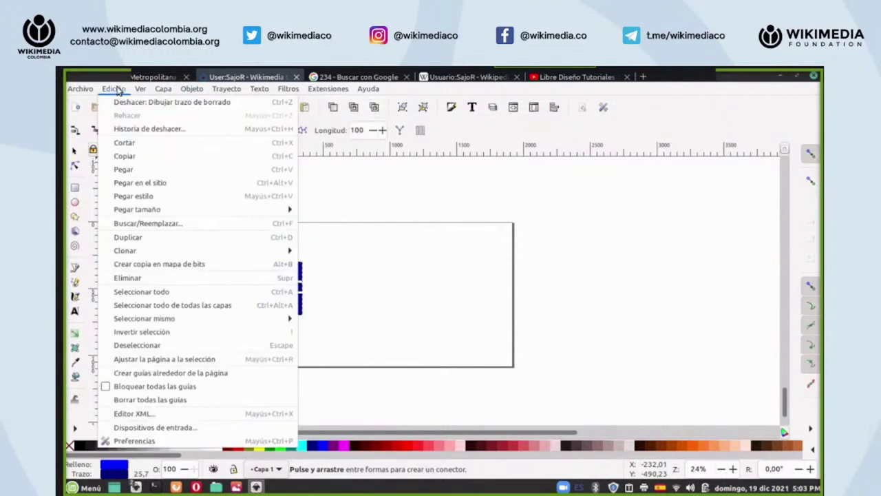
pyautogui.click(116, 89)
pyautogui.click(137, 90)
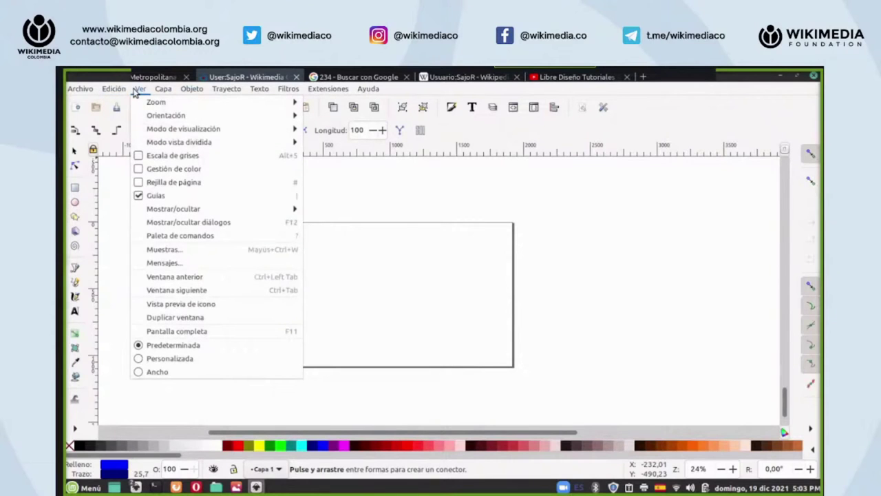
pyautogui.click(163, 93)
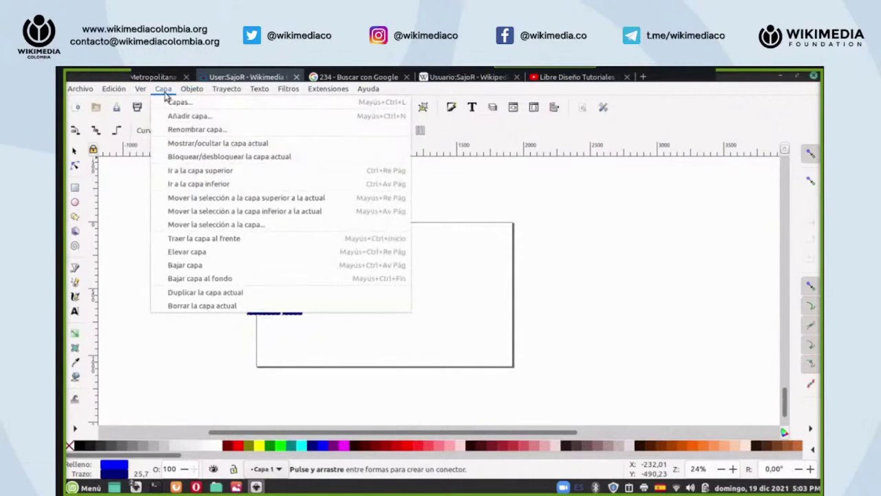
pyautogui.moveTo(190, 96)
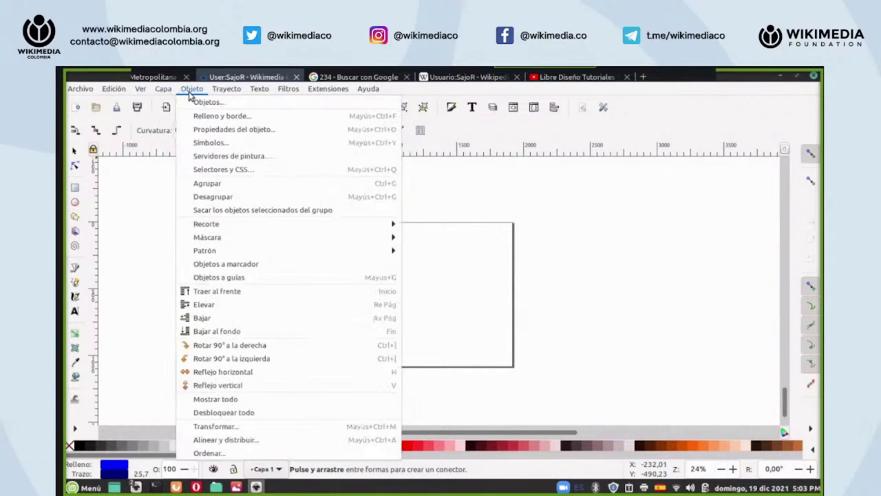
pyautogui.click(203, 143)
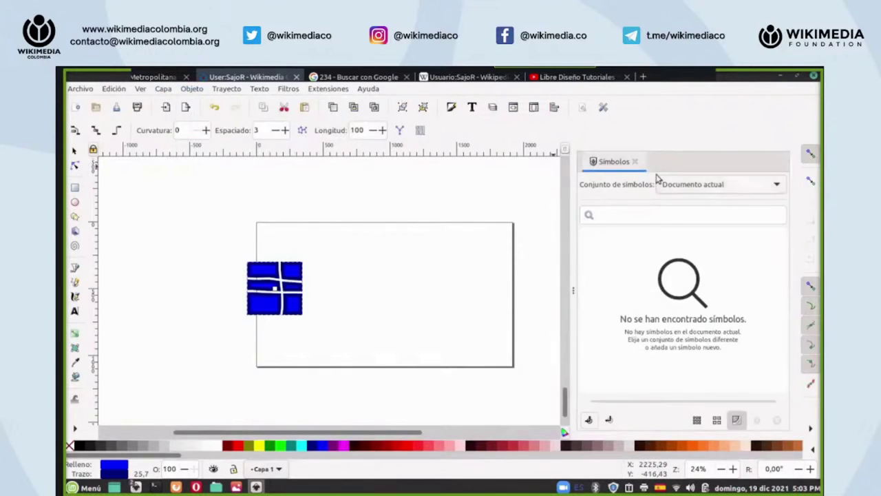
# - In the Symbols panel, load the 'Formas para diagramas de flujo' symbol set
pyautogui.click(688, 185)
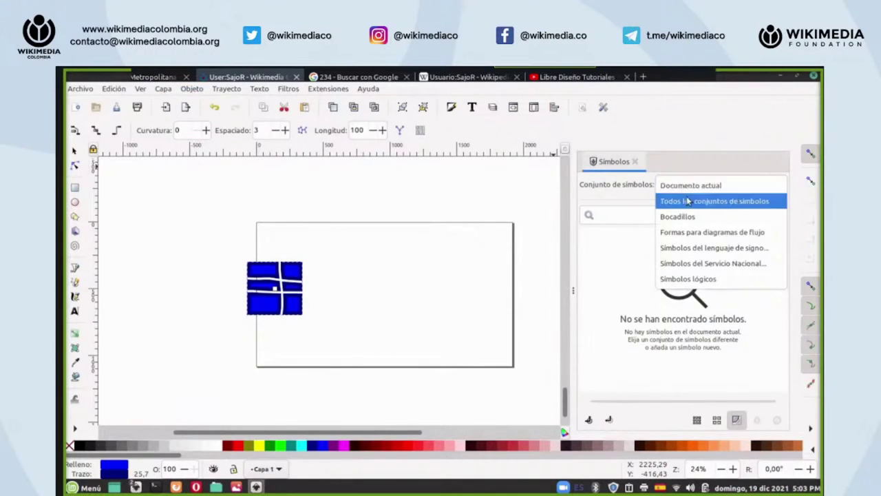
pyautogui.click(689, 200)
pyautogui.click(689, 187)
pyautogui.click(687, 200)
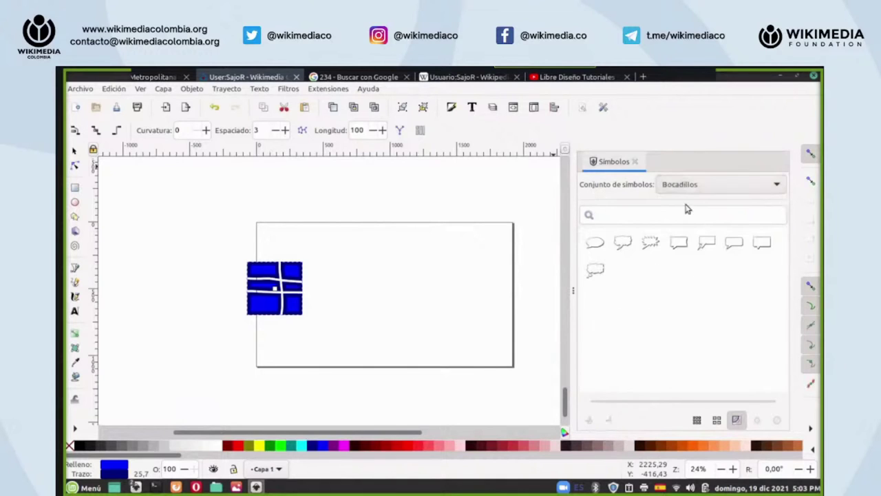
pyautogui.click(689, 185)
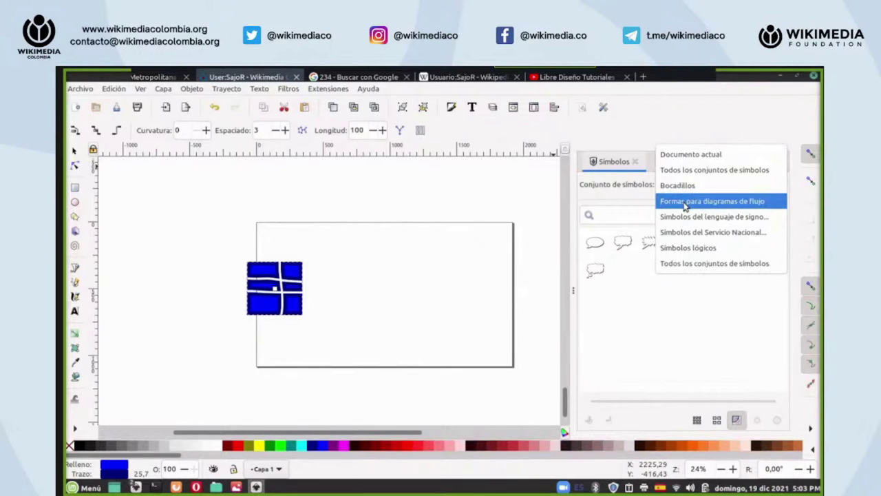
pyautogui.click(685, 201)
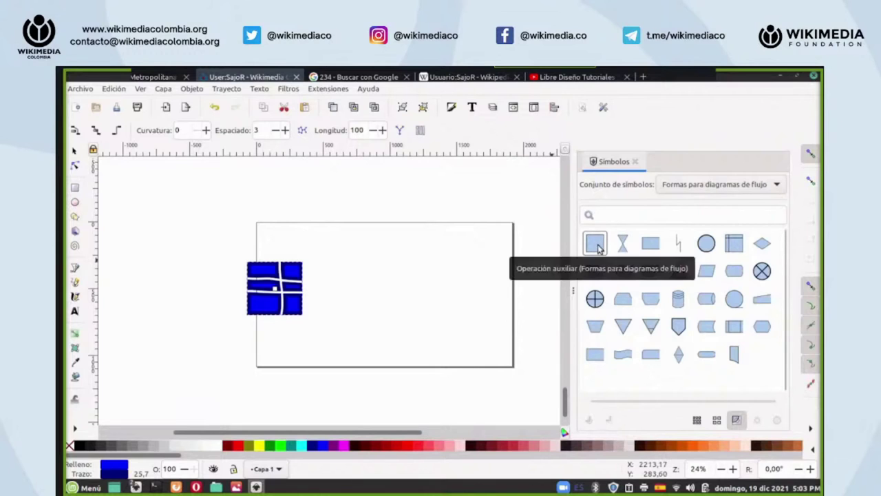
# - Place three flowchart symbols on the page: near the top, the centre and the upper right
pyautogui.moveTo(597, 249); pyautogui.dragTo(375, 236)
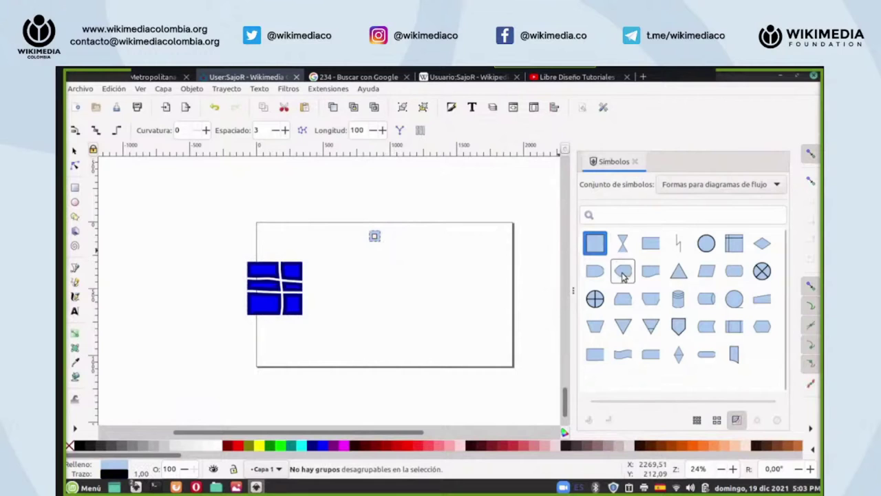
pyautogui.moveTo(623, 275); pyautogui.dragTo(381, 303)
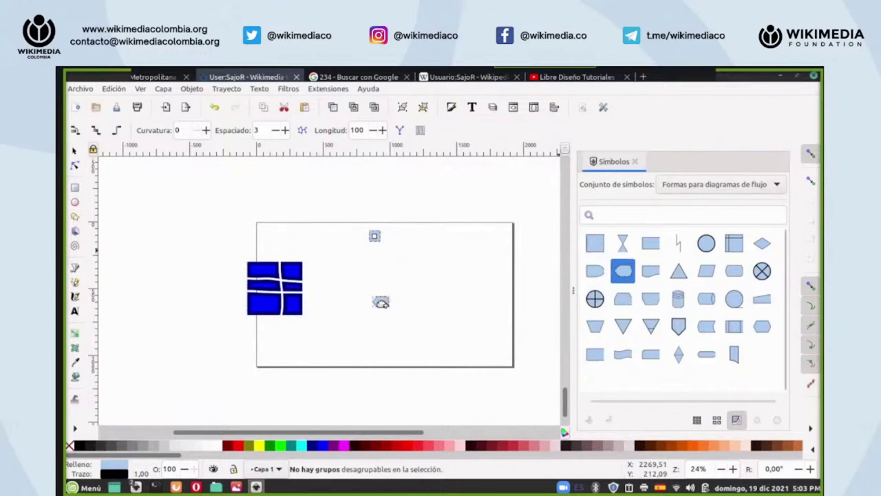
pyautogui.moveTo(651, 298); pyautogui.dragTo(413, 271)
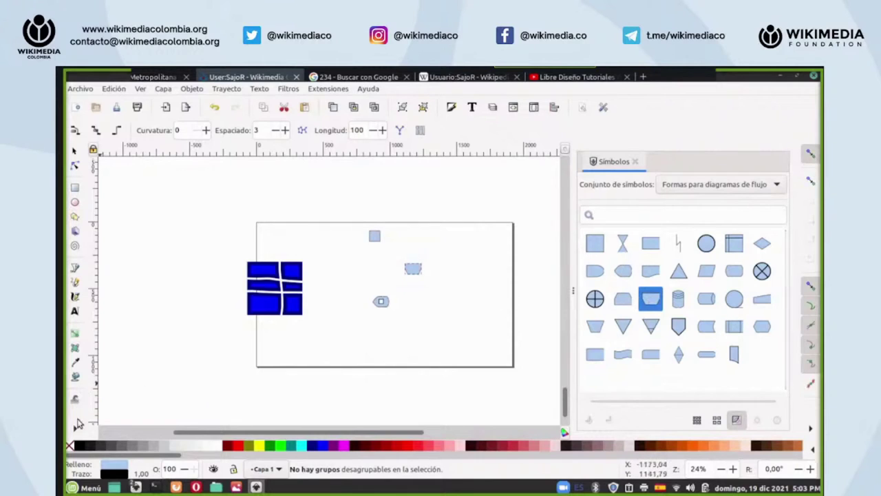
pyautogui.click(77, 428)
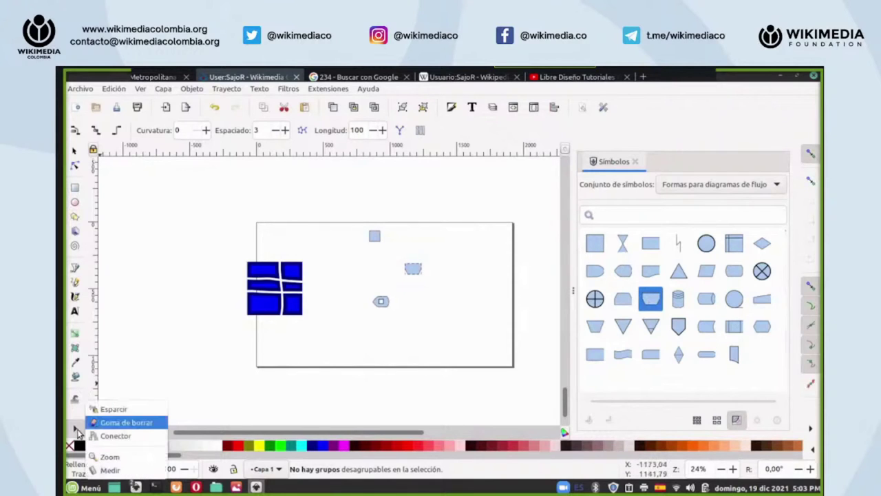
# - Connect the top square and the lower symbol to the upper-right symbol with connector lines
pyautogui.click(127, 440)
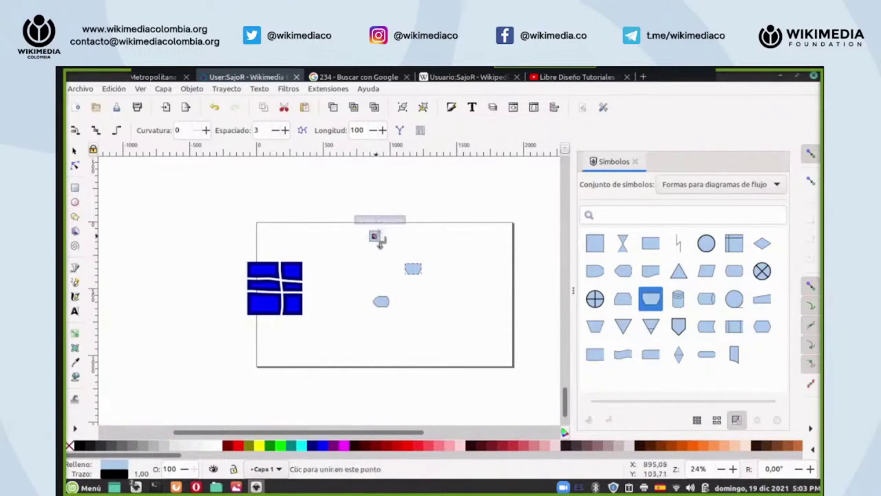
pyautogui.moveTo(375, 236); pyautogui.dragTo(414, 275)
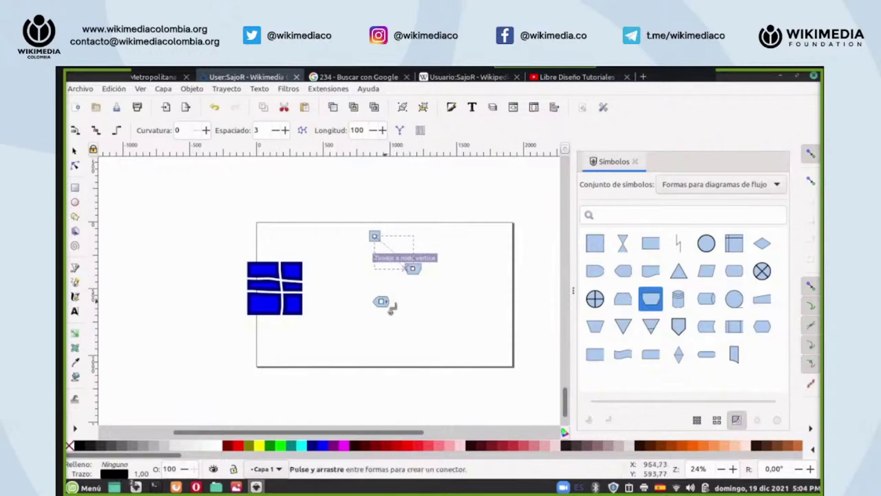
pyautogui.moveTo(384, 305); pyautogui.dragTo(417, 276)
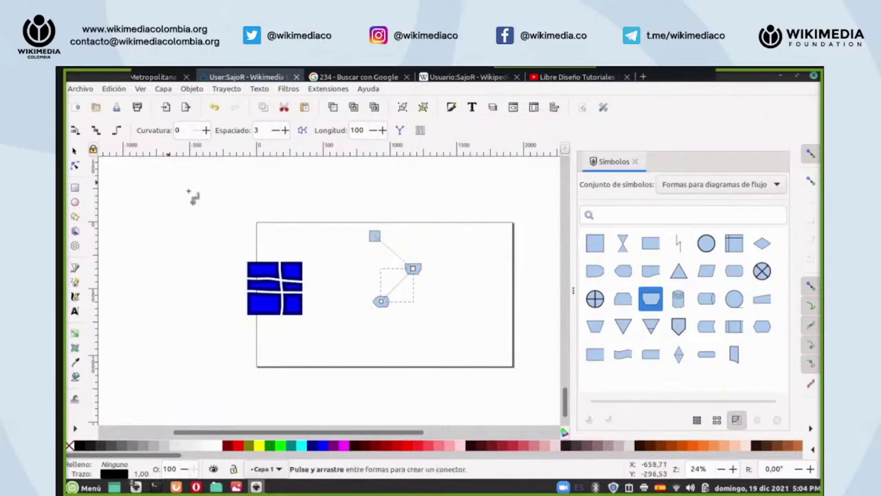
# - With the Selector, select the upper-right, lower and top flowchart symbols in turn
pyautogui.click(75, 153)
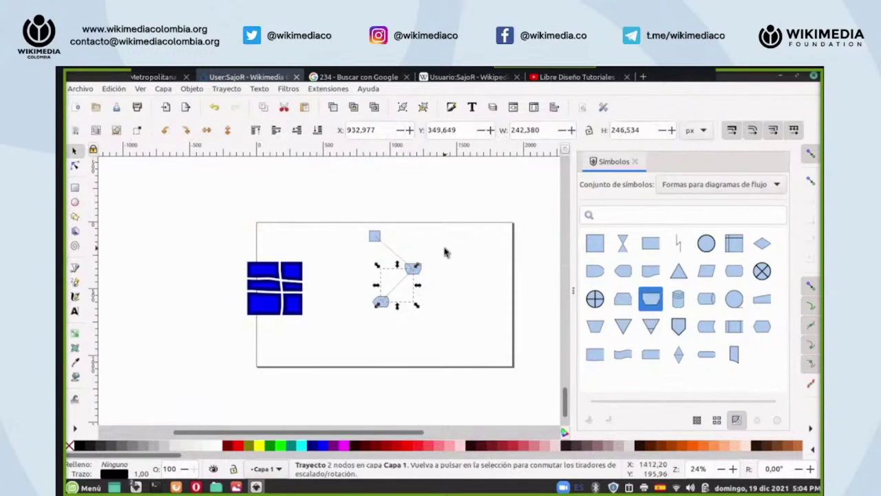
pyautogui.click(413, 268)
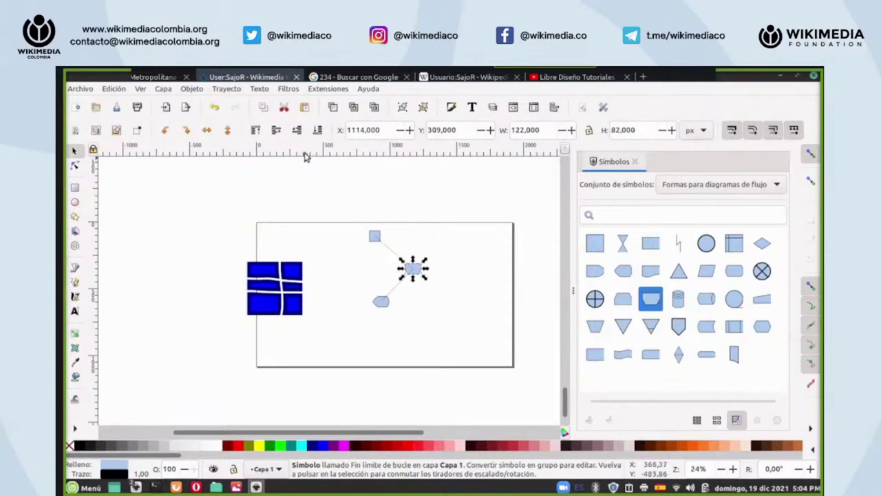
pyautogui.moveTo(418, 329); pyautogui.dragTo(360, 291)
pyautogui.moveTo(348, 202); pyautogui.dragTo(389, 256)
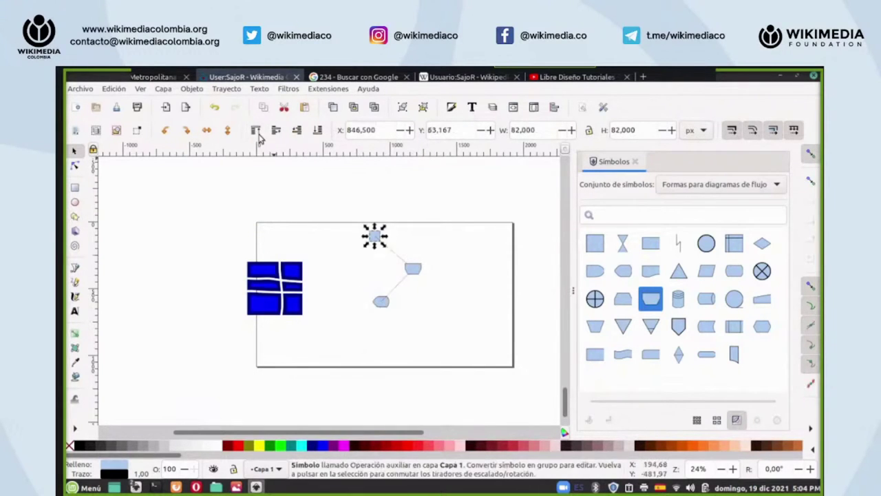
pyautogui.click(255, 130)
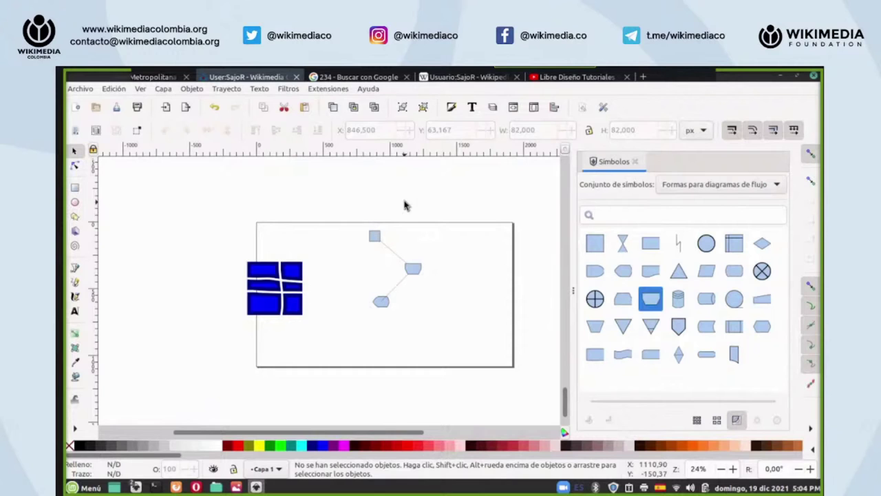
pyautogui.click(76, 430)
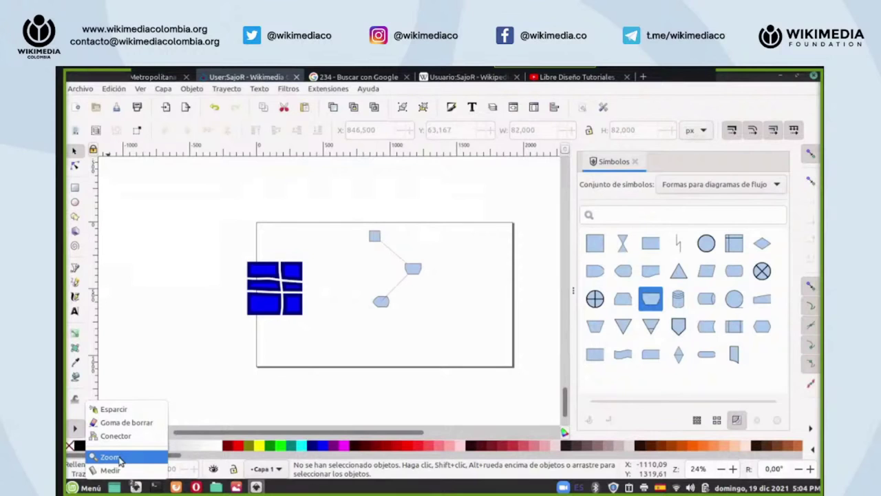
pyautogui.click(183, 370)
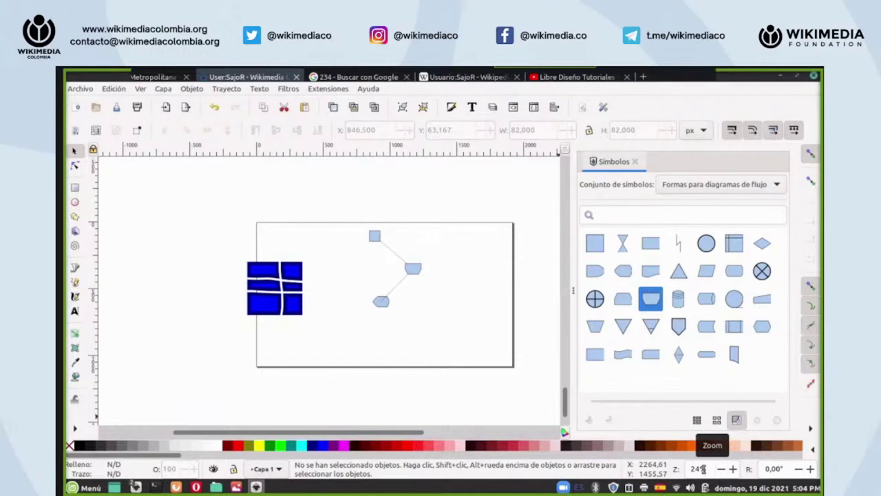
pyautogui.scroll(5, 703, 468)
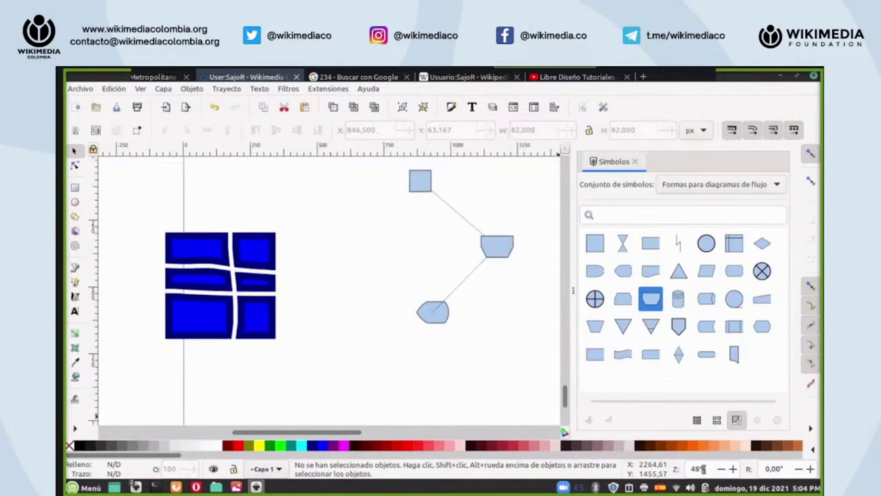
pyautogui.scroll(-3, 703, 469)
pyautogui.scroll(4, 703, 469)
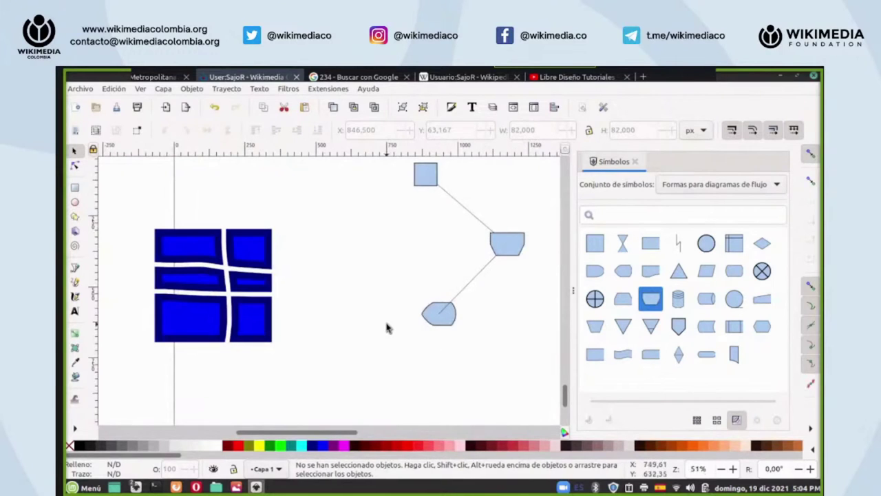
pyautogui.scroll(-2, 386, 328)
pyautogui.scroll(2, 387, 328)
pyautogui.scroll(2, 386, 328)
pyautogui.scroll(-3, 386, 327)
pyautogui.scroll(3, 386, 328)
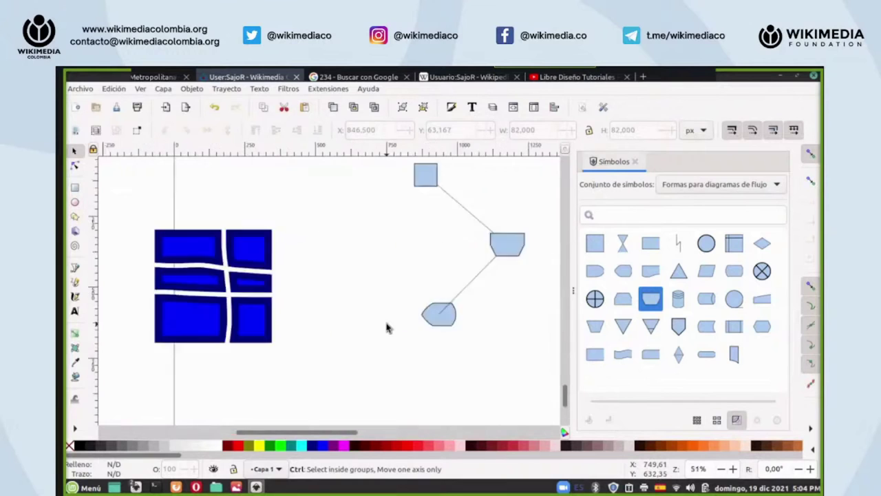
pyautogui.scroll(-3, 386, 327)
pyautogui.scroll(3, 387, 328)
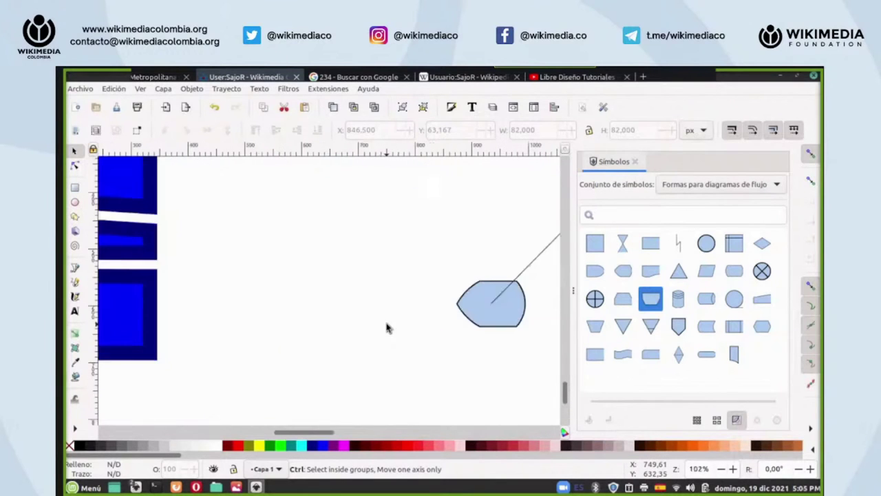
pyautogui.scroll(-4, 386, 328)
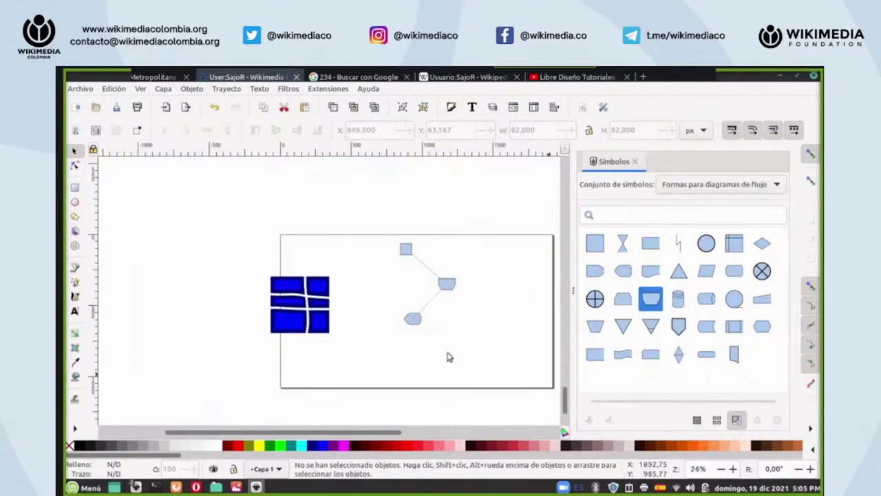
# - Zoom to fit the page and the whole drawing, then select and release a stray path
pyautogui.rightClick(699, 469)
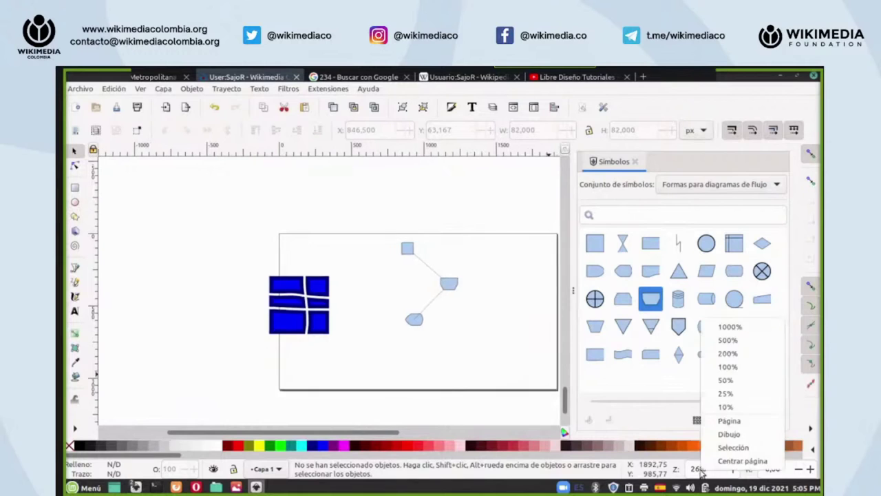
pyautogui.click(723, 421)
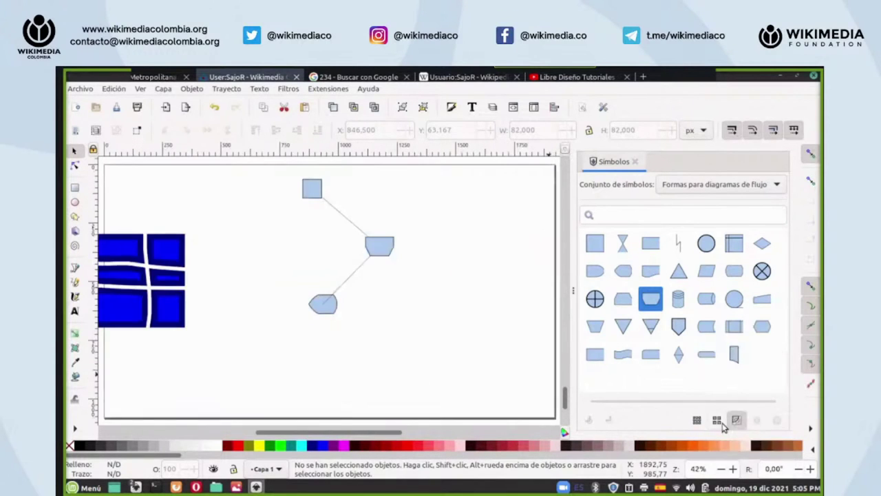
pyautogui.rightClick(703, 471)
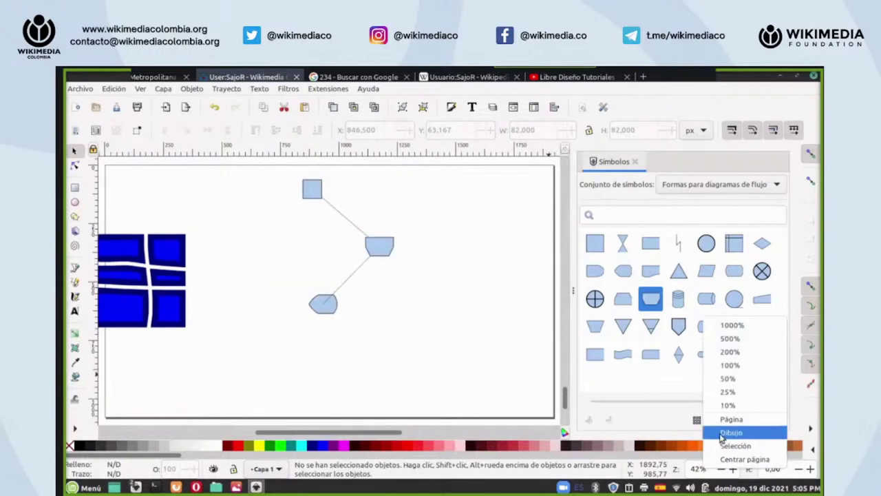
pyautogui.click(721, 432)
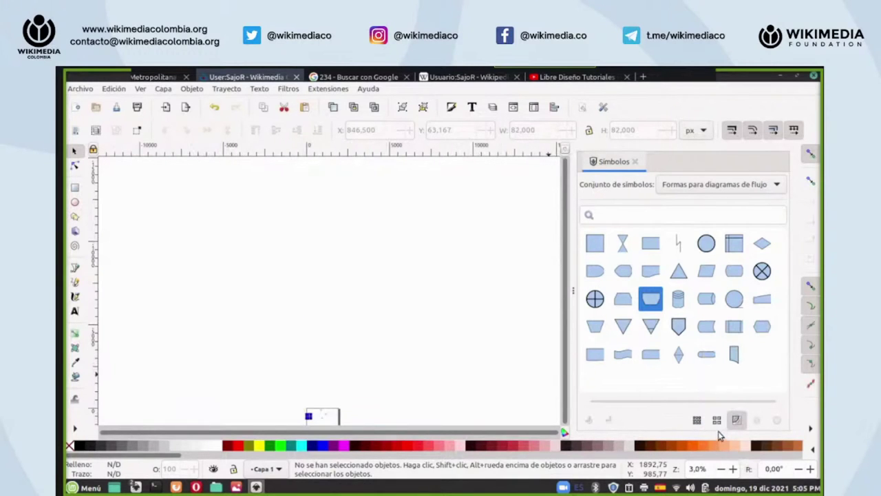
pyautogui.scroll(-1, 700, 471)
pyautogui.scroll(-1, 699, 470)
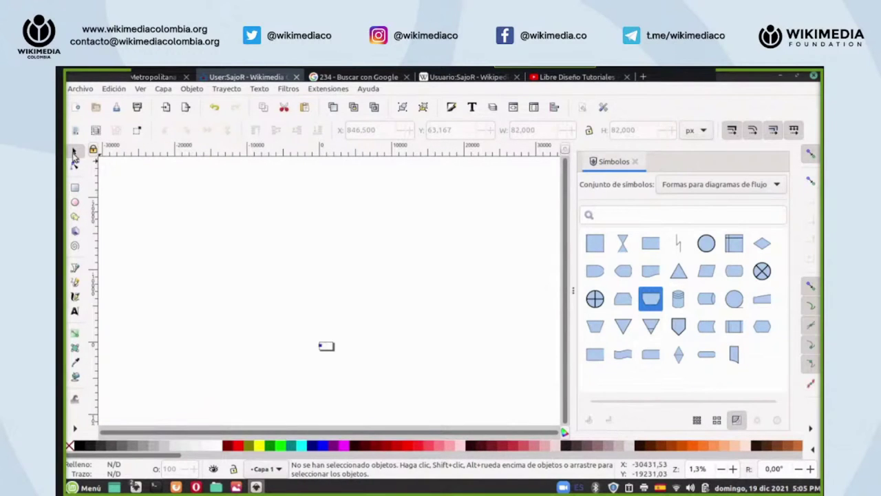
pyautogui.moveTo(144, 173); pyautogui.dragTo(520, 329)
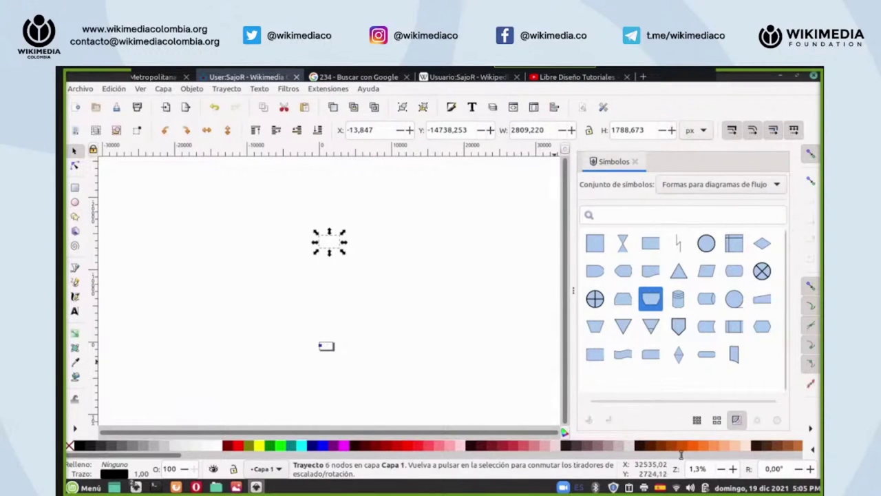
pyautogui.press('Escape')
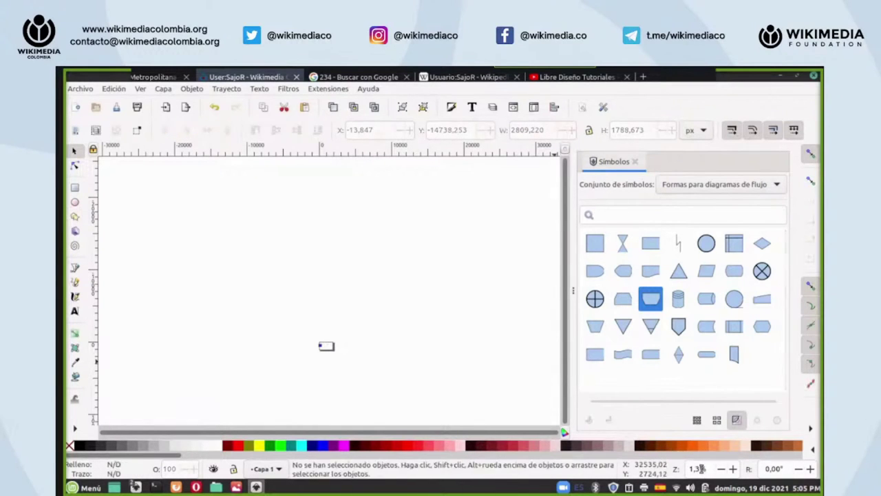
# - Zoom in on the small top square, scroll to show its connector, then deselect it
pyautogui.rightClick(699, 470)
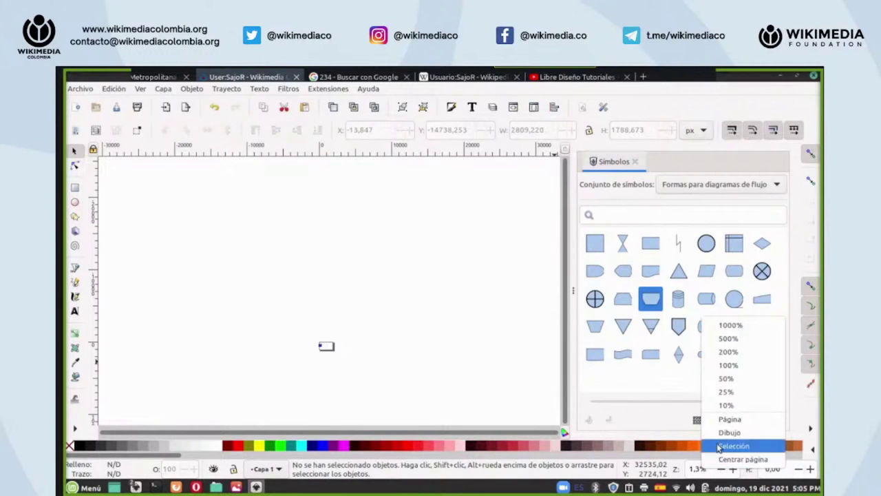
pyautogui.click(718, 432)
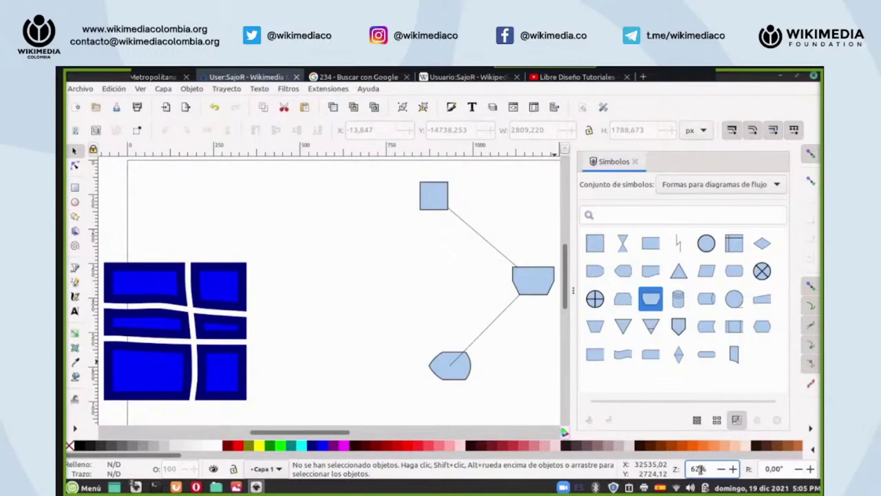
pyautogui.rightClick(699, 470)
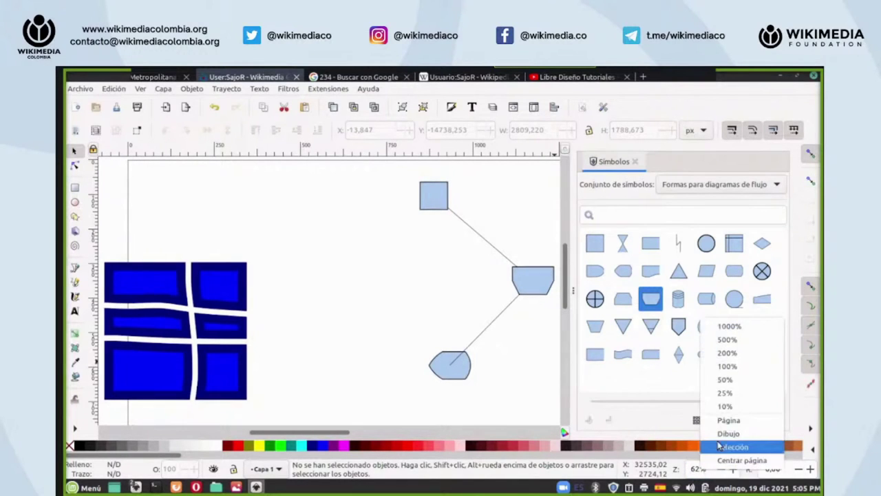
pyautogui.click(417, 290)
pyautogui.click(434, 201)
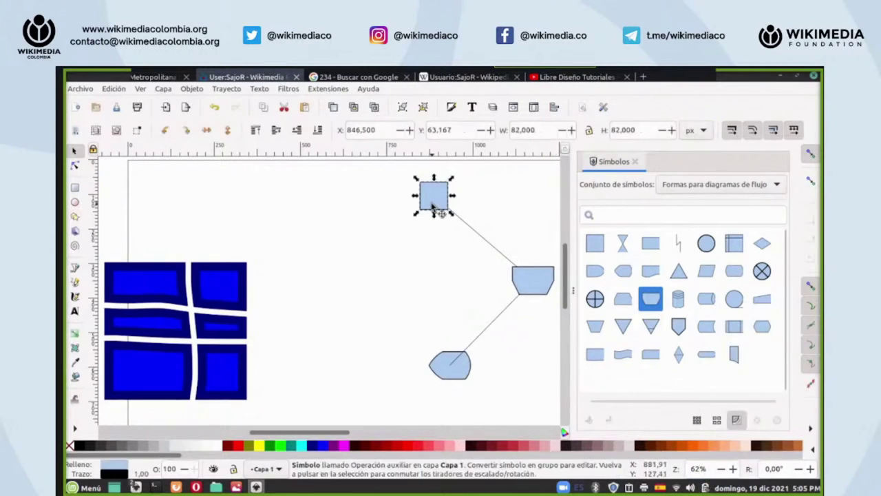
pyautogui.rightClick(705, 471)
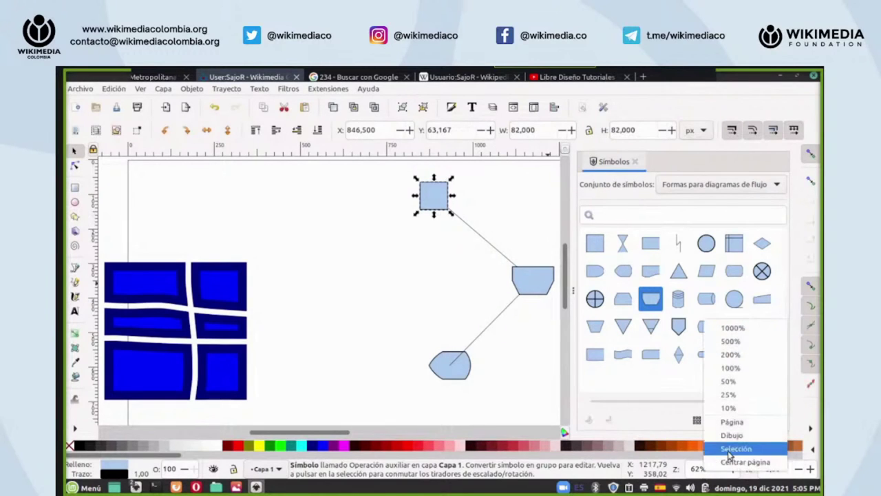
pyautogui.click(730, 449)
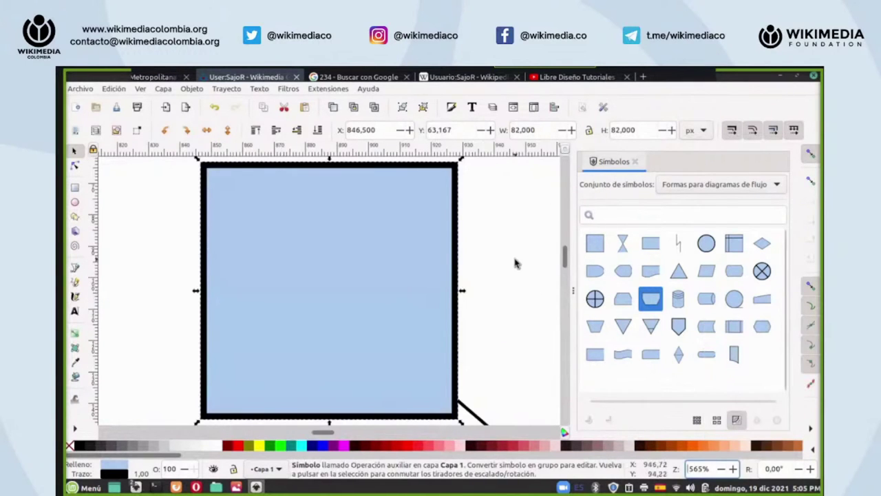
pyautogui.scroll(-5, 700, 469)
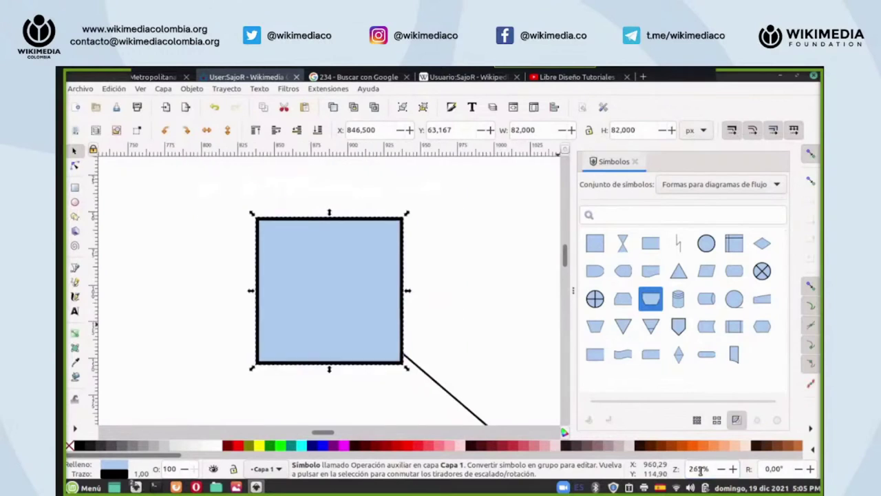
pyautogui.scroll(-3, 700, 469)
pyautogui.click(411, 234)
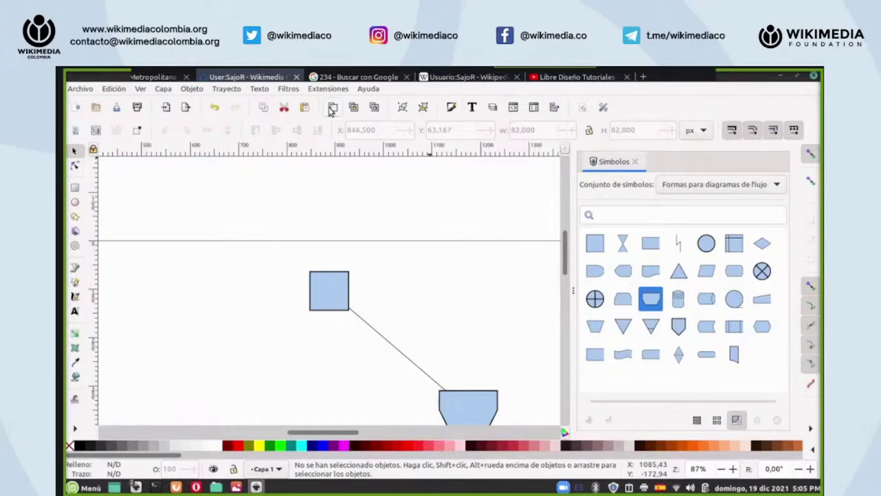
pyautogui.click(136, 486)
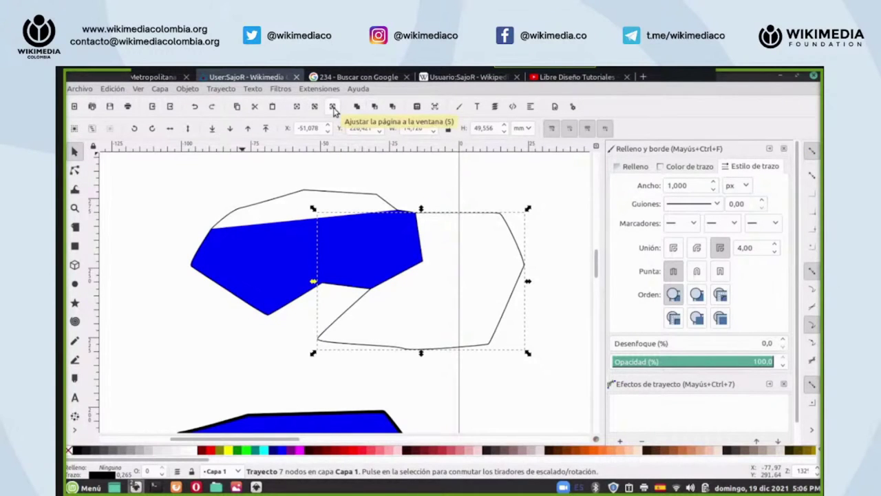
pyautogui.click(316, 111)
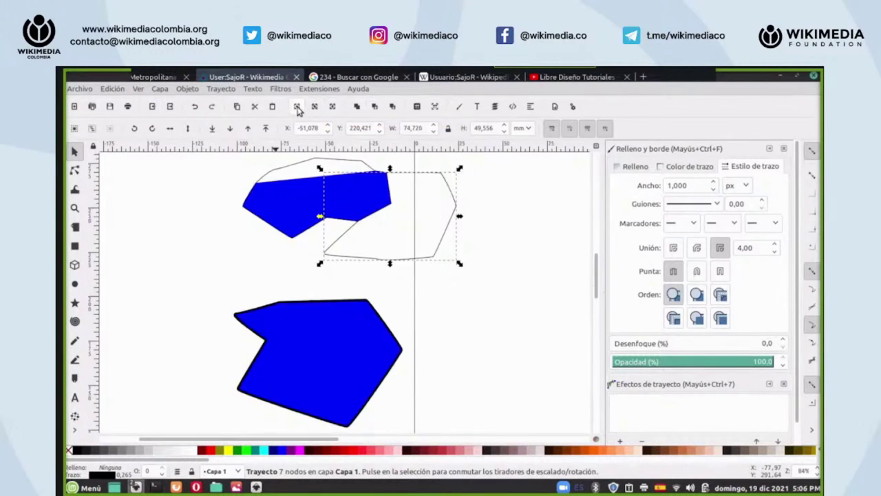
pyautogui.click(297, 110)
pyautogui.click(334, 110)
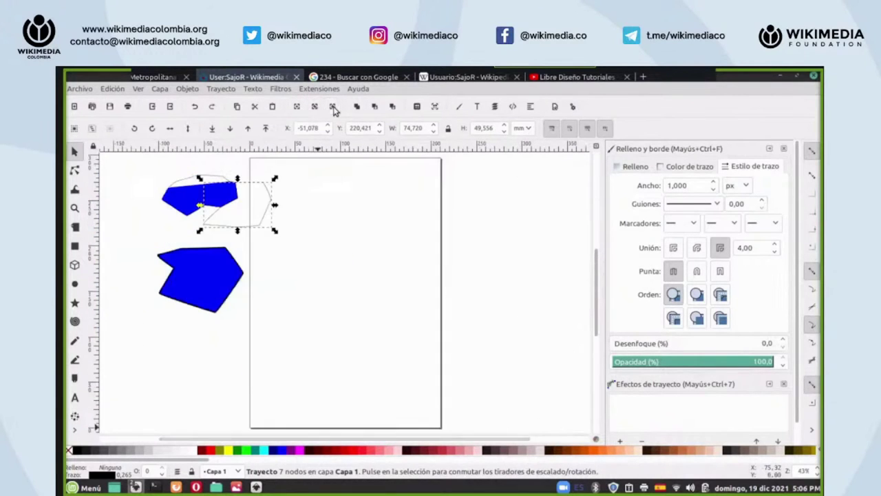
pyautogui.moveTo(257, 487)
pyautogui.click(255, 440)
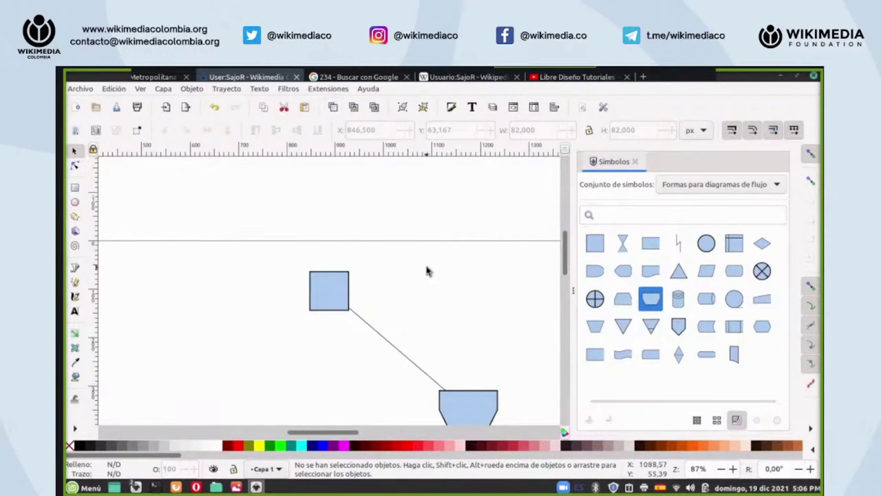
# - Scroll up and down around the flowchart to inspect the connected shapes
pyautogui.scroll(-2, 427, 270)
pyautogui.scroll(-3, 426, 271)
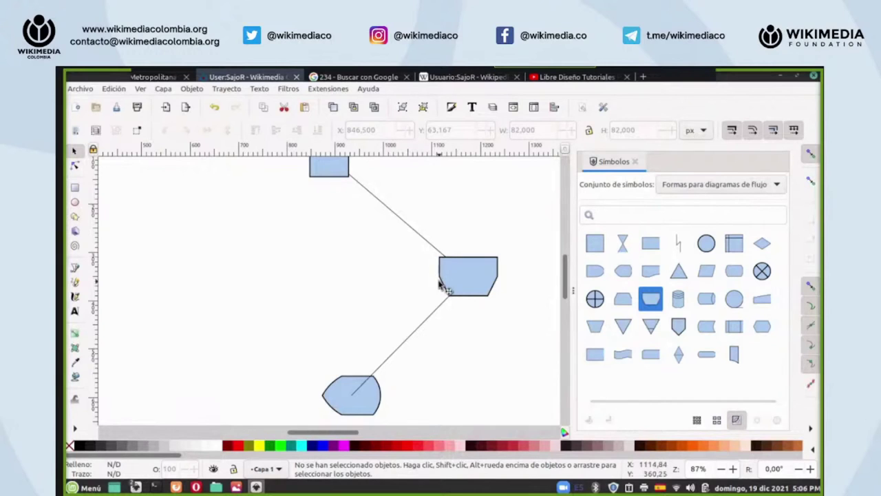
pyautogui.scroll(2, 441, 285)
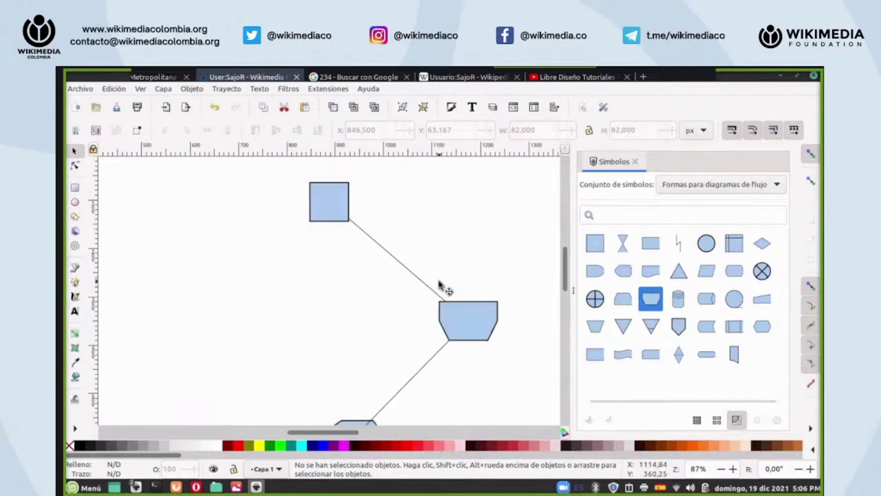
pyautogui.scroll(-2, 441, 285)
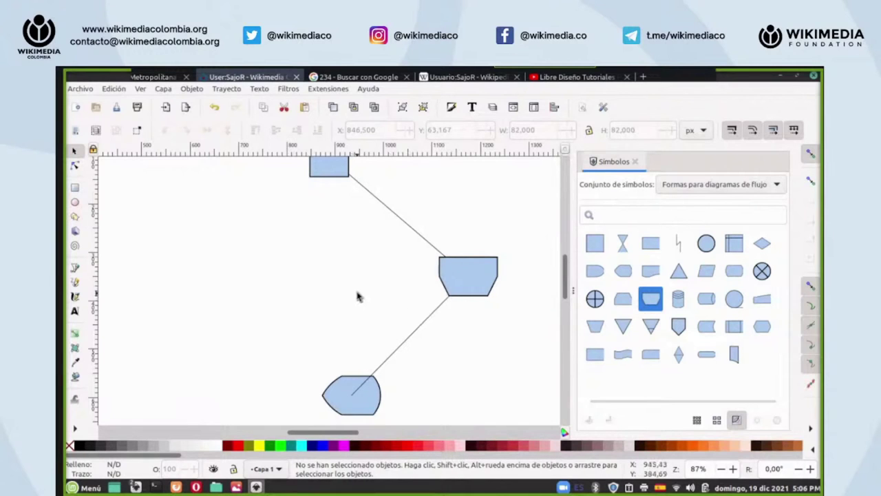
pyautogui.scroll(2, 376, 296)
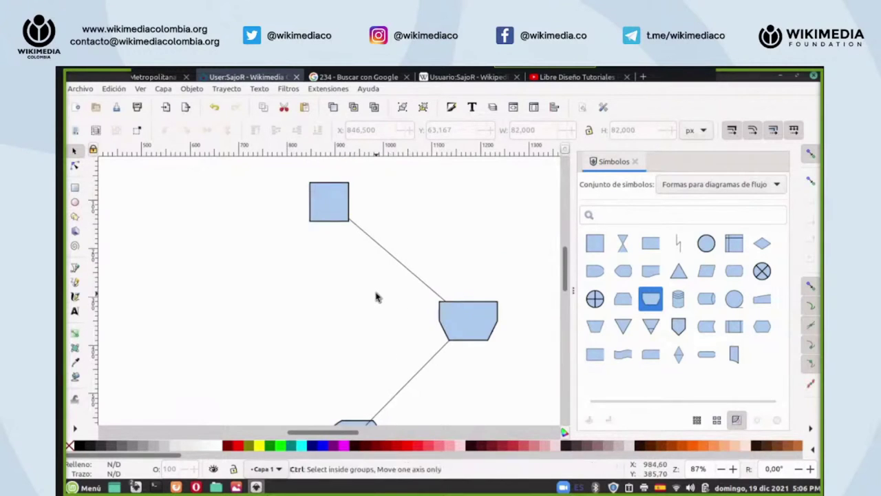
pyautogui.scroll(-5, 376, 296)
pyautogui.scroll(5, 376, 296)
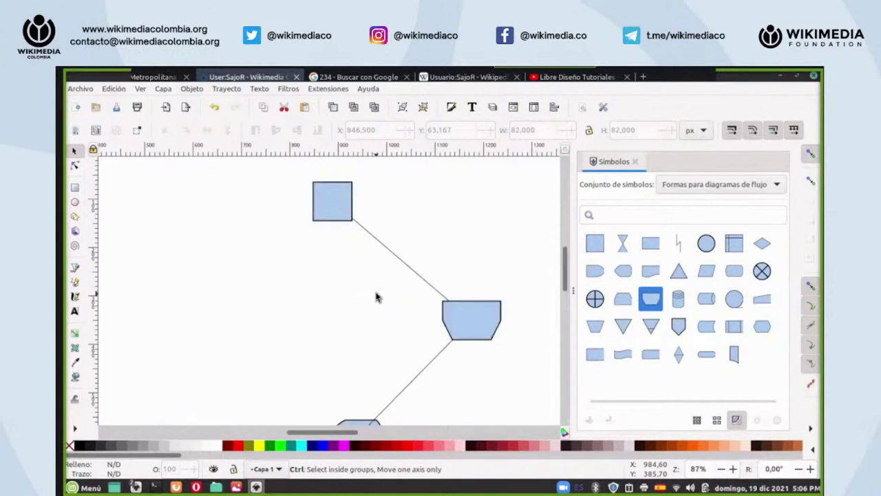
pyautogui.scroll(3, 376, 296)
pyautogui.scroll(-5, 376, 297)
pyautogui.scroll(4, 376, 296)
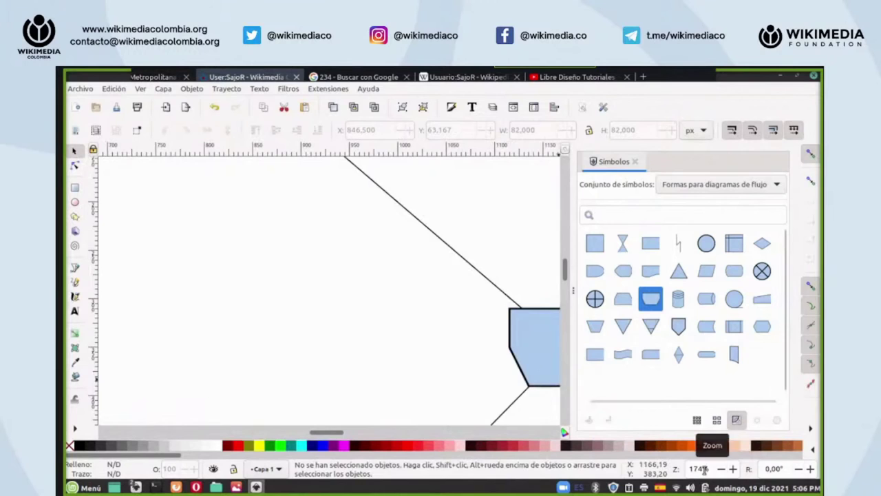
pyautogui.scroll(-4, 704, 469)
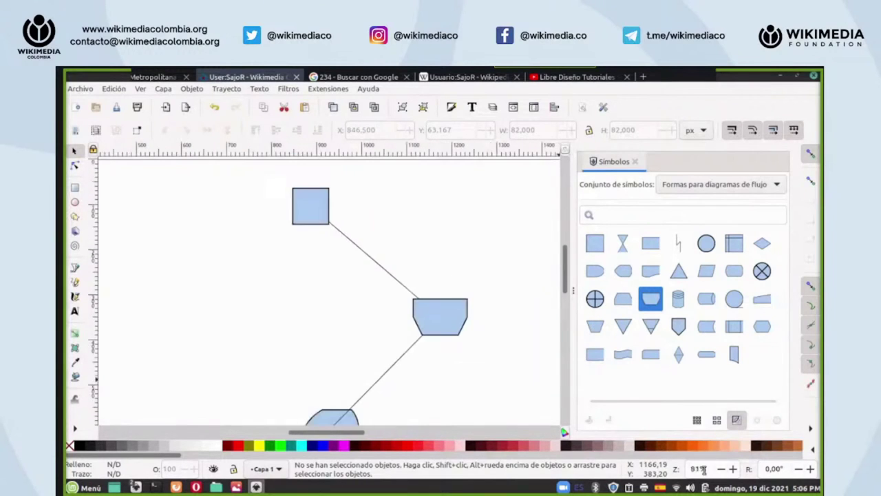
pyautogui.scroll(3, 703, 469)
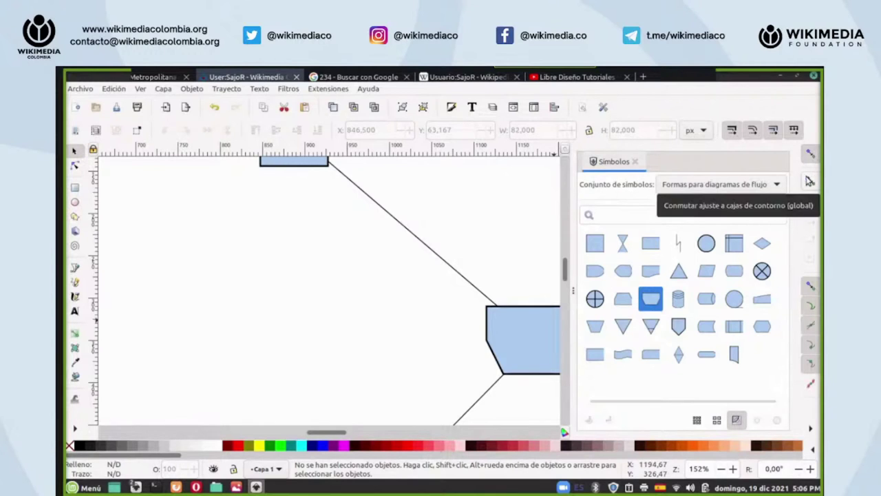
# - Close the Símbolos panel and scroll right to show empty canvas beside the flowchart shape
pyautogui.click(635, 161)
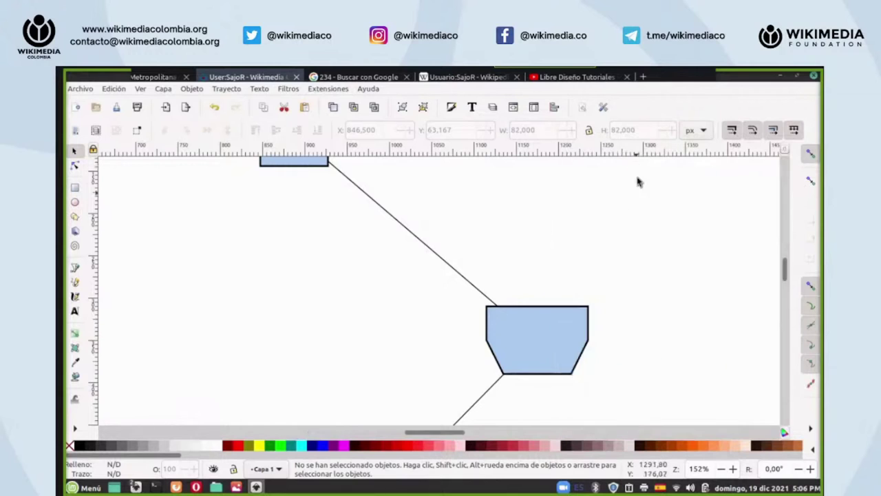
pyautogui.moveTo(413, 432); pyautogui.dragTo(465, 436)
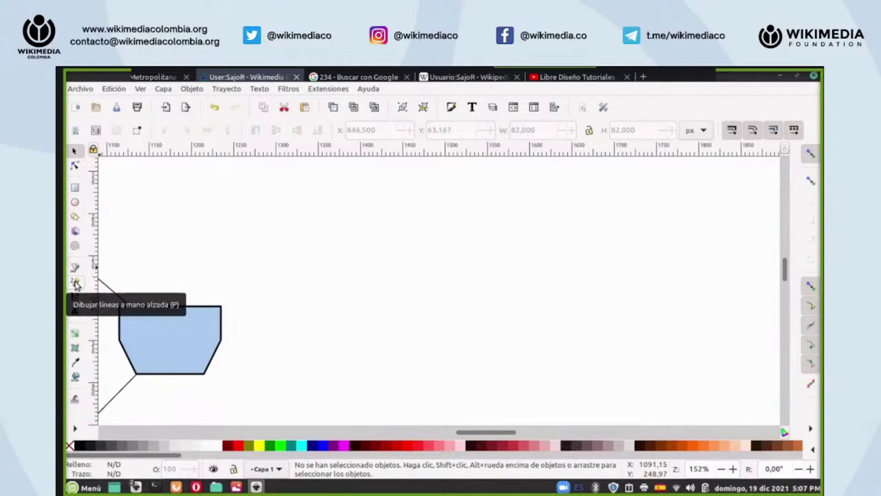
# - Draw a pencil line, then add a straight segment snapped to its end node, forming a bent line
pyautogui.click(75, 284)
pyautogui.moveTo(350, 232); pyautogui.dragTo(470, 214)
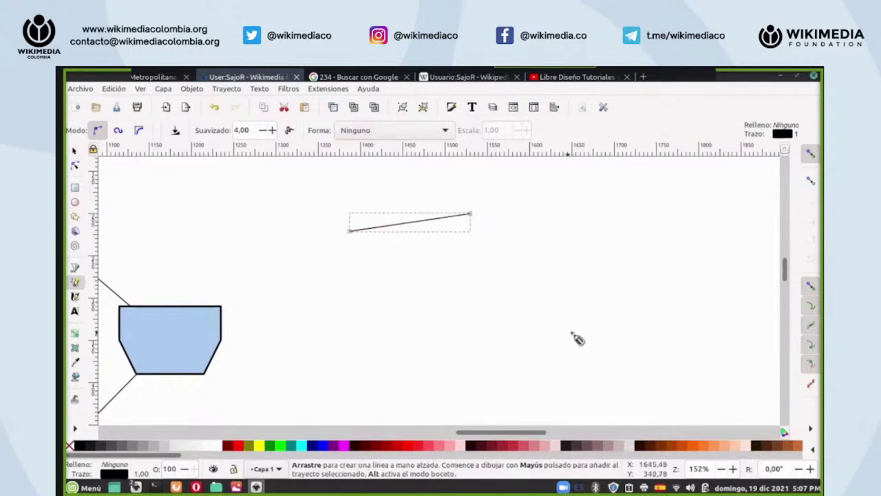
pyautogui.click(559, 326)
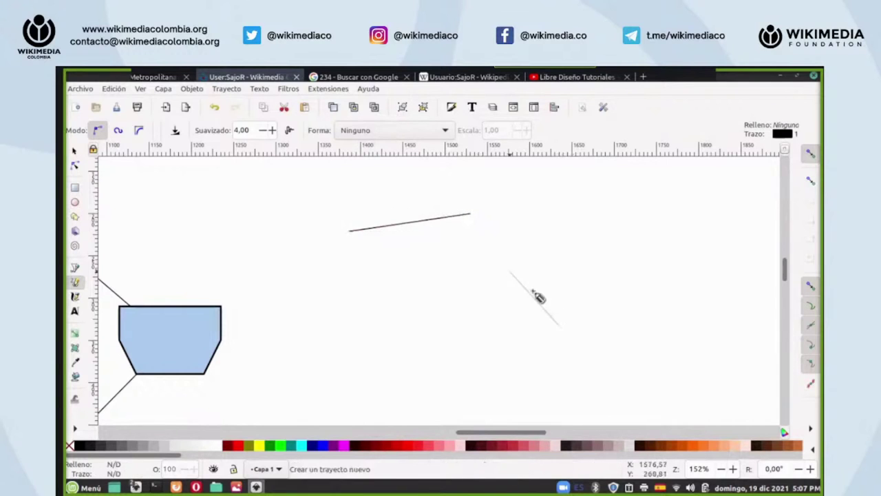
pyautogui.click(472, 215)
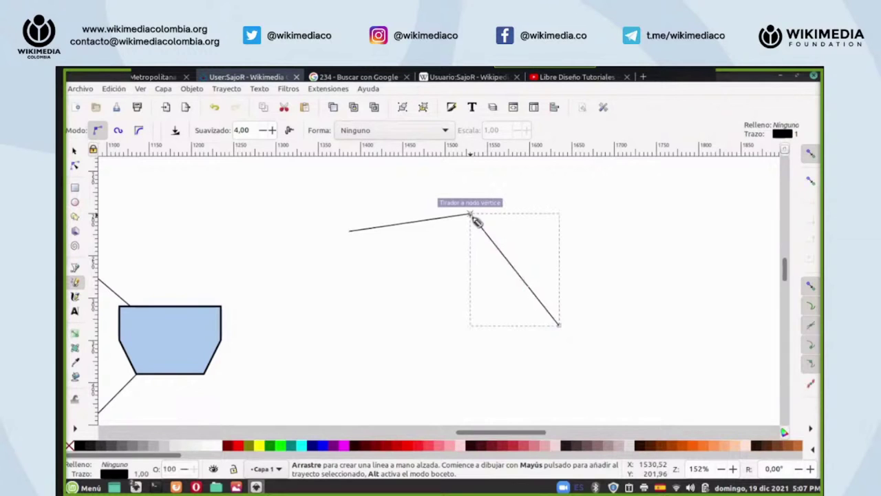
pyautogui.moveTo(486, 437)
pyautogui.mouseDown()
pyautogui.moveTo(511, 434)
pyautogui.moveTo(501, 431)
pyautogui.mouseUp()
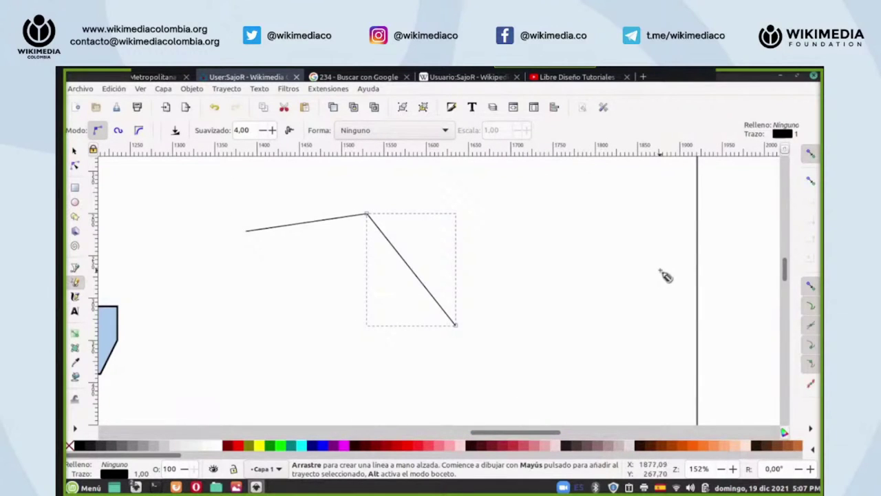
# - Zoom out to show the whole flowchart and draw a blue square below the bent line
pyautogui.scroll(-5, 595, 258)
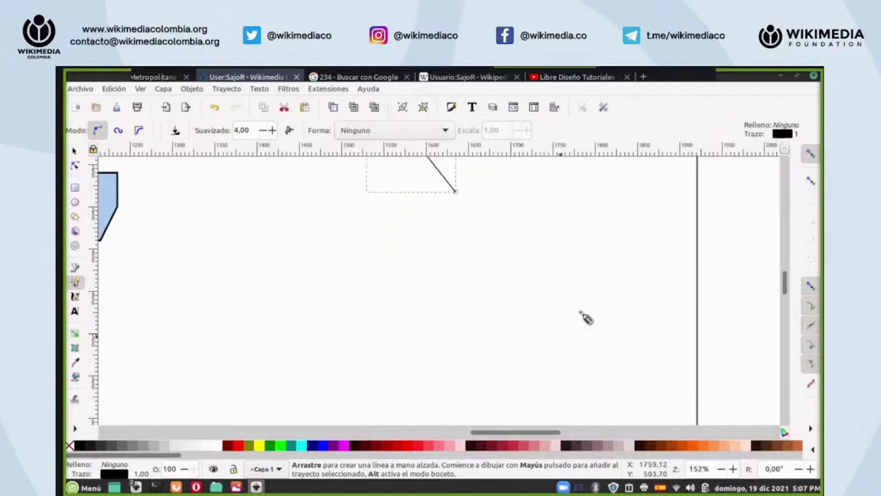
pyautogui.click(721, 468)
pyautogui.click(721, 468)
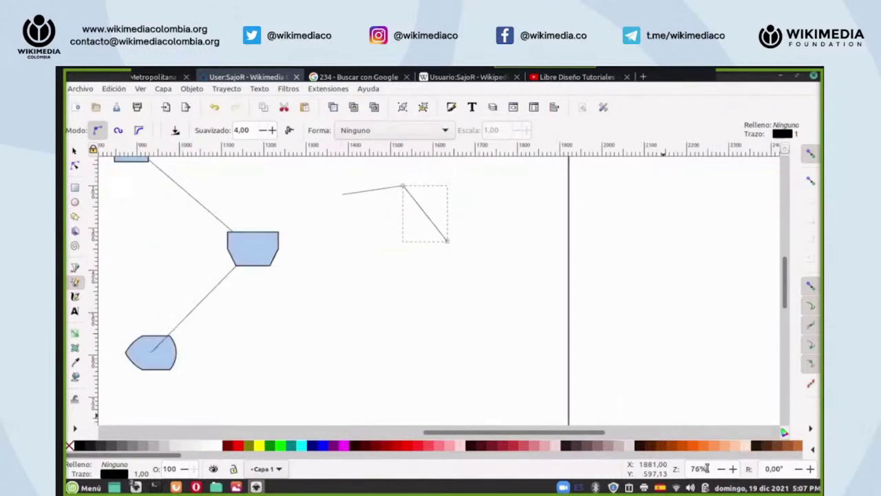
pyautogui.click(74, 187)
pyautogui.moveTo(304, 291); pyautogui.dragTo(359, 338)
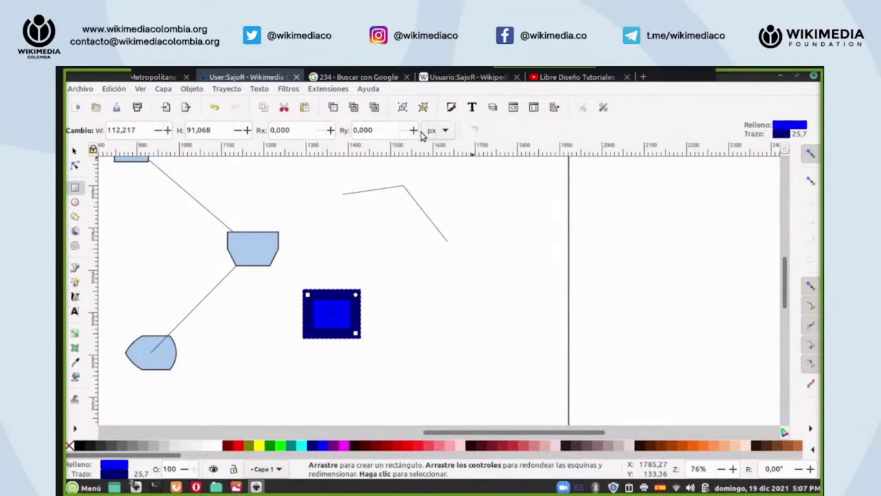
# - Set the outline width to 3 px in Fill and Stroke
pyautogui.click(453, 108)
pyautogui.click(732, 184)
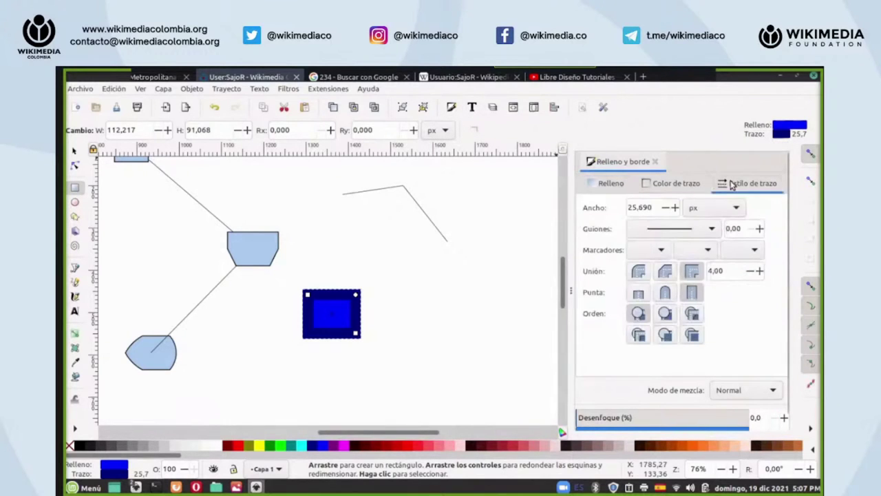
pyautogui.moveTo(657, 206); pyautogui.dragTo(590, 210)
pyautogui.write('3')
pyautogui.click(502, 235)
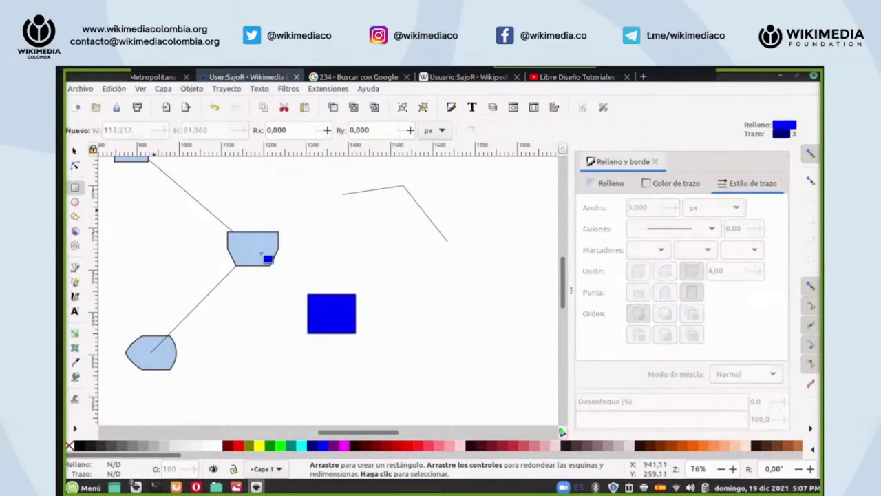
# - Turn the blue square's fill yellow
pyautogui.click(75, 153)
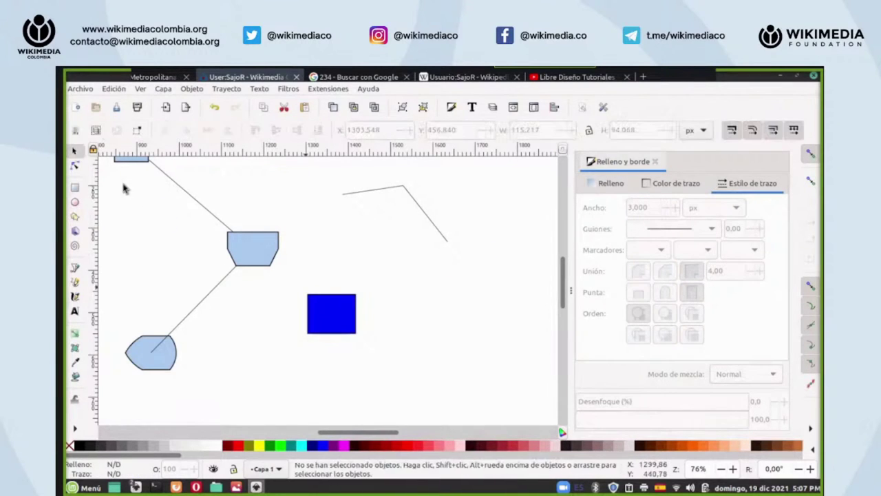
pyautogui.click(346, 324)
pyautogui.click(260, 446)
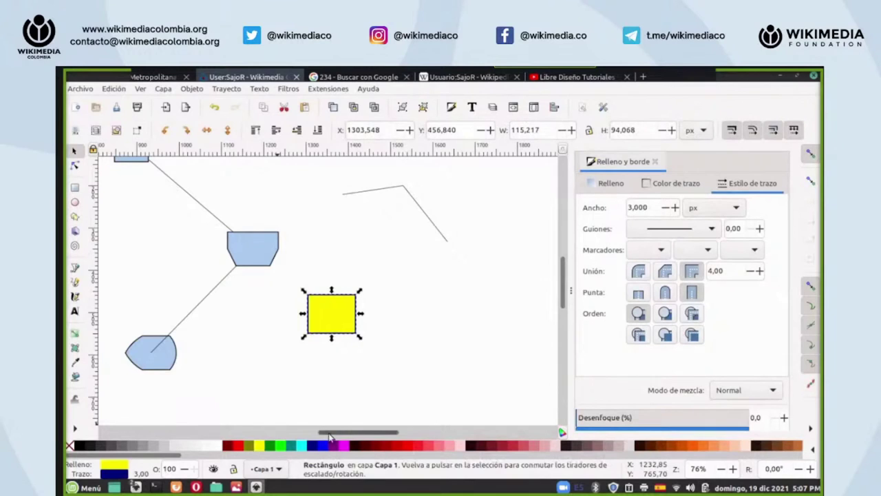
pyautogui.moveTo(327, 432); pyautogui.dragTo(353, 432)
# - Draw a yellow rectangle, ellipse and six-pointed star beside the square, nudging the star right
pyautogui.click(75, 188)
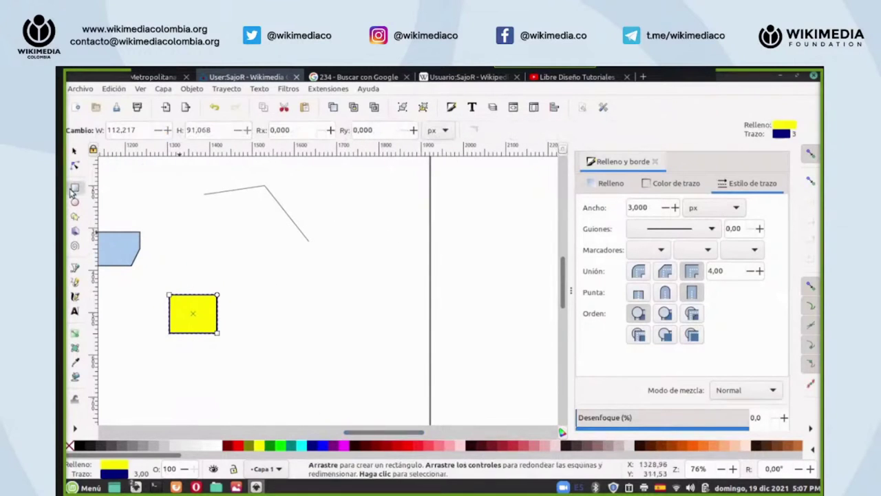
pyautogui.moveTo(278, 295); pyautogui.dragTo(337, 330)
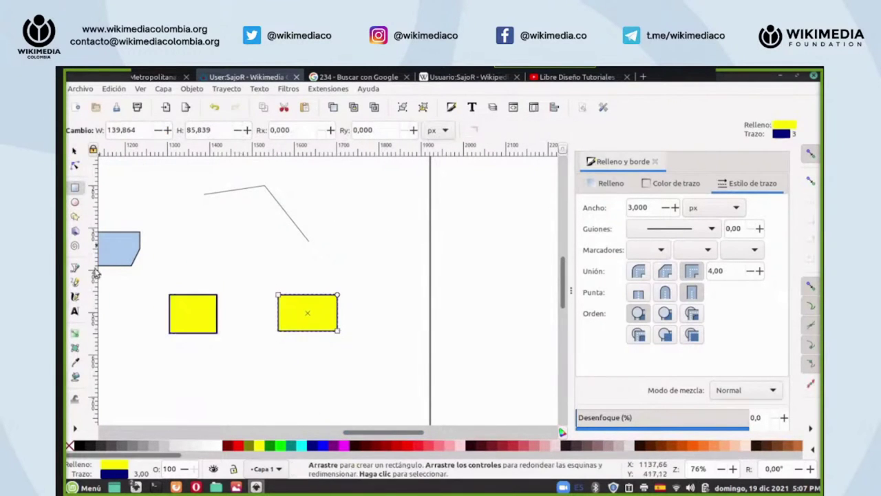
pyautogui.click(75, 202)
pyautogui.moveTo(248, 378); pyautogui.dragTo(325, 411)
pyautogui.scroll(-2, 375, 351)
pyautogui.click(75, 218)
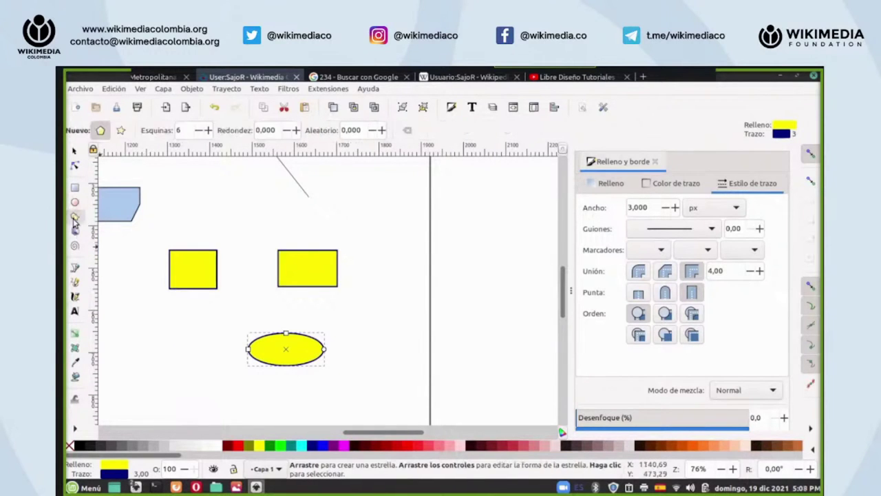
pyautogui.click(121, 130)
pyautogui.moveTo(376, 299); pyautogui.dragTo(376, 339)
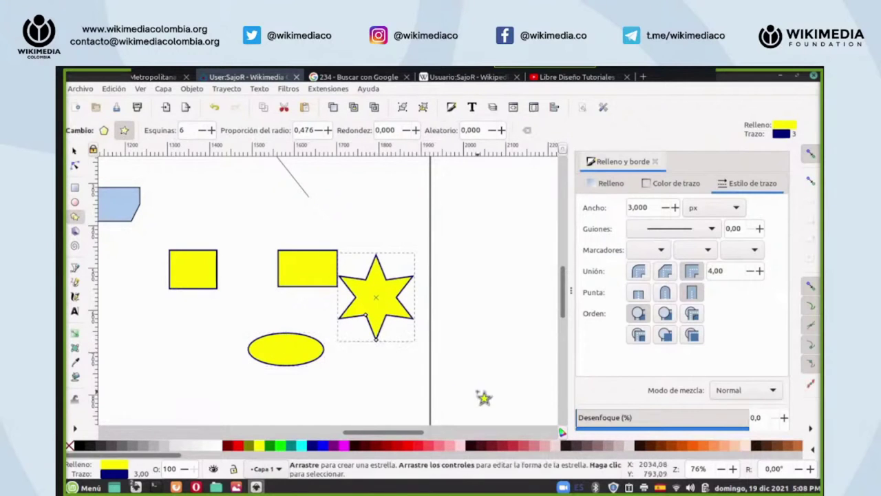
pyautogui.click(75, 150)
pyautogui.moveTo(358, 293); pyautogui.dragTo(390, 301)
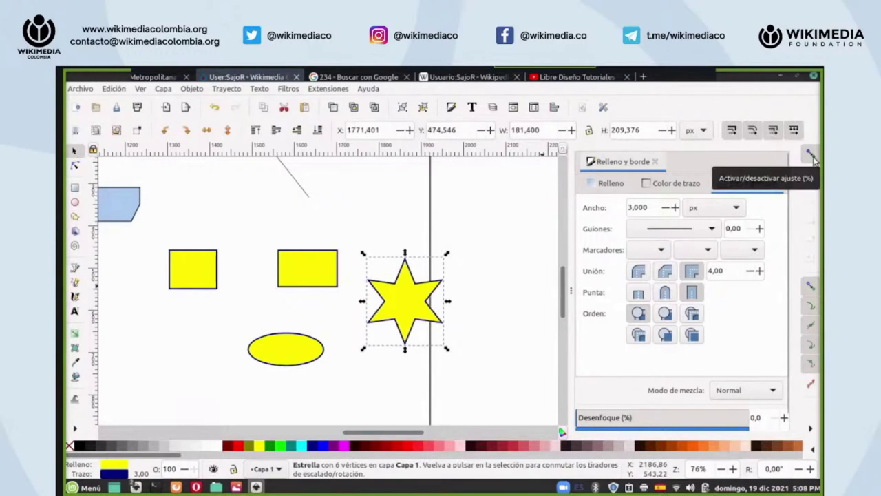
# - Move the right yellow rectangle closer to the first, then toggle snapping off and on
pyautogui.moveTo(289, 264); pyautogui.dragTo(270, 261)
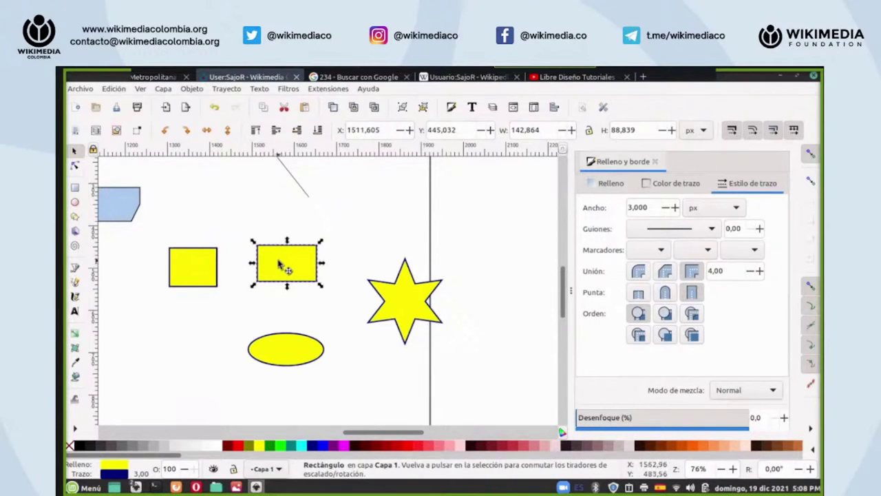
pyautogui.click(811, 152)
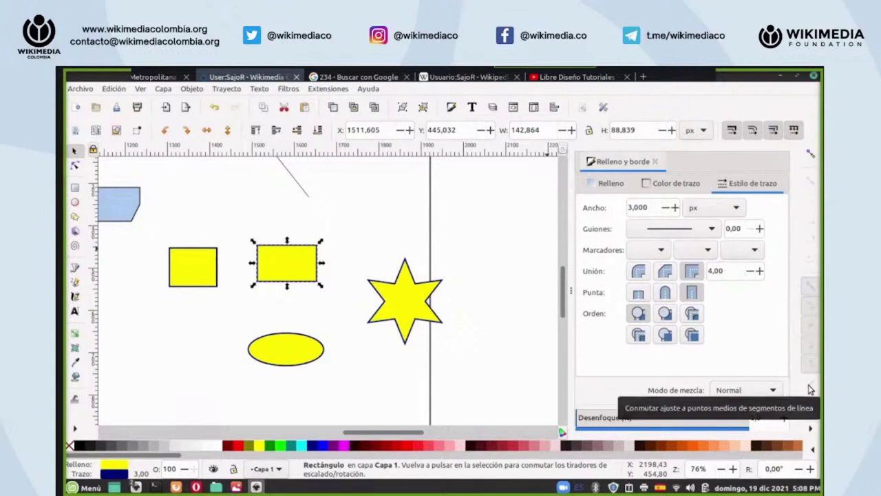
pyautogui.click(811, 156)
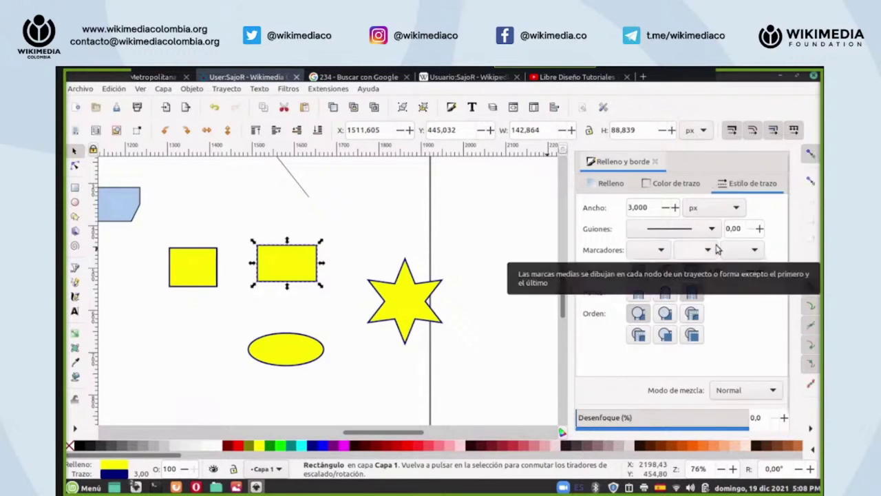
# - Enable snapping to bounding boxes and check the additional snapping options
pyautogui.click(810, 180)
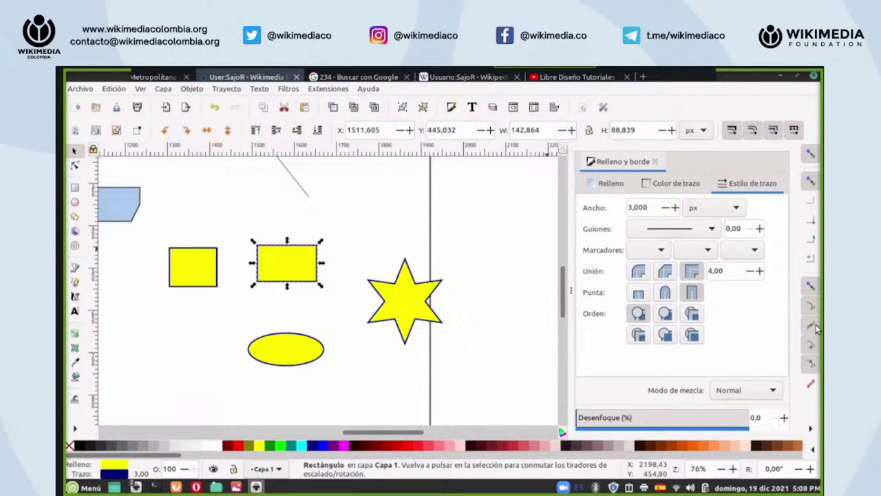
pyautogui.click(811, 431)
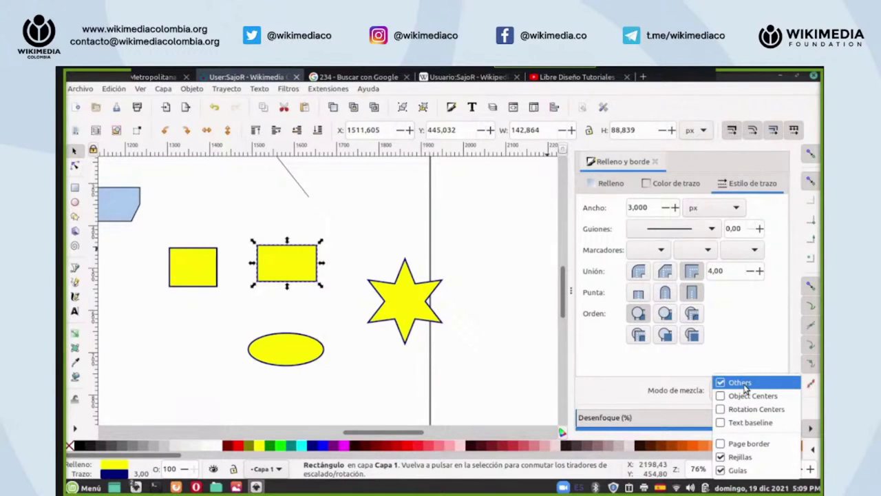
pyautogui.click(772, 346)
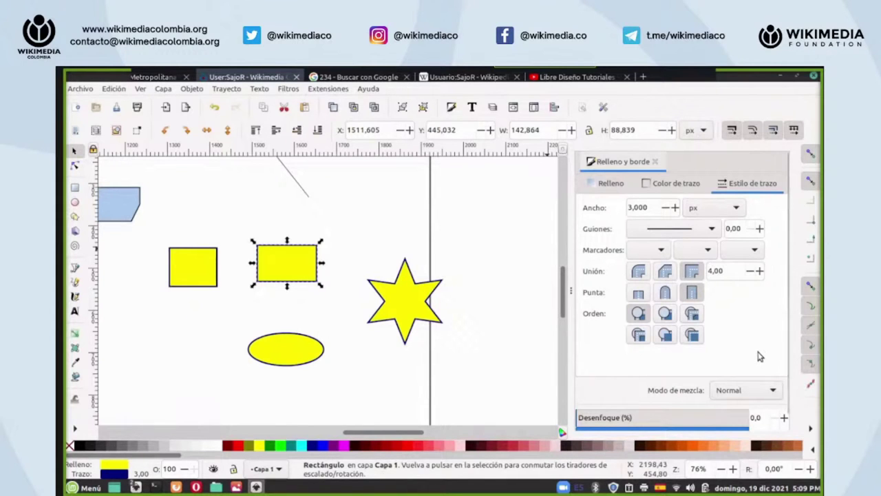
# - Show the Interfaz > Tema page in Preferences and move the dialog lower
pyautogui.click(604, 108)
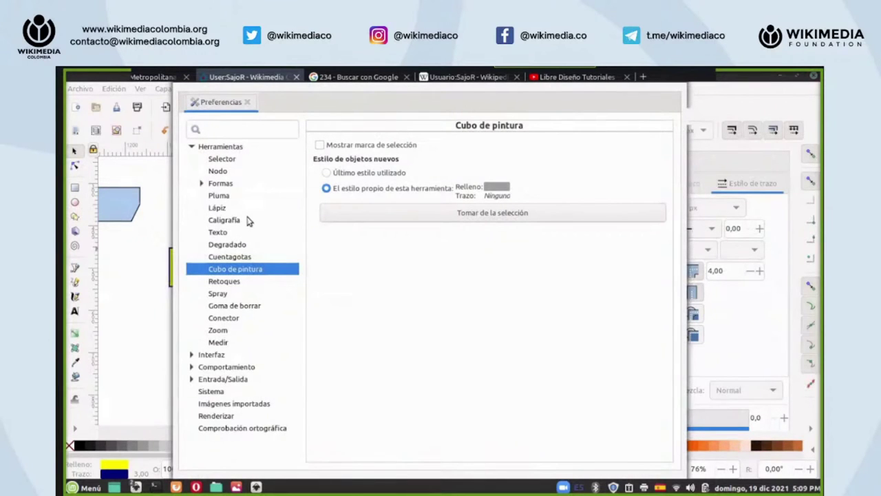
pyautogui.click(211, 355)
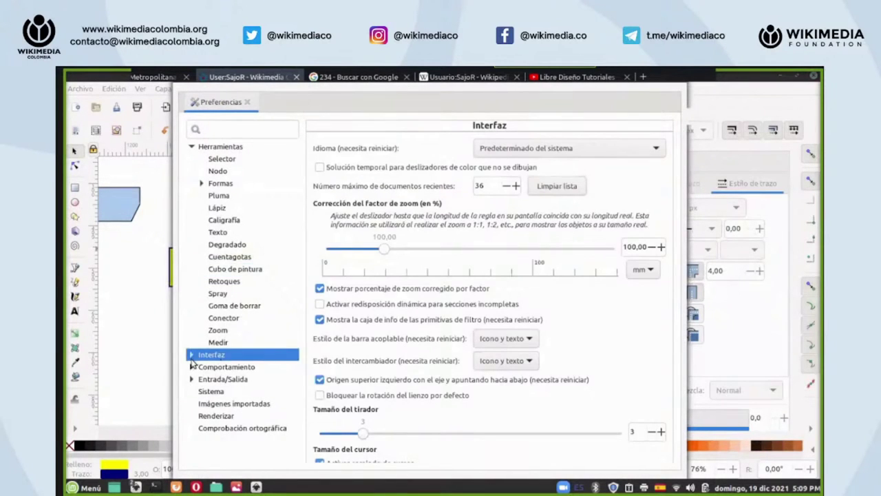
pyautogui.click(191, 355)
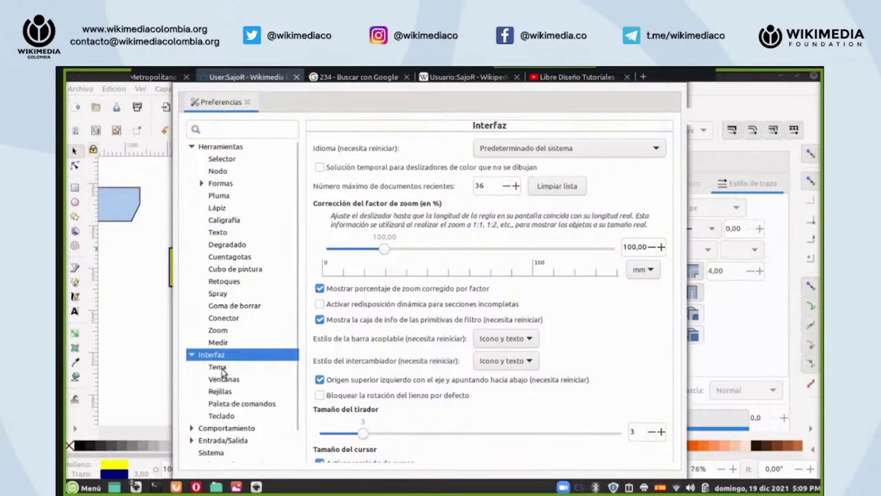
pyautogui.click(217, 367)
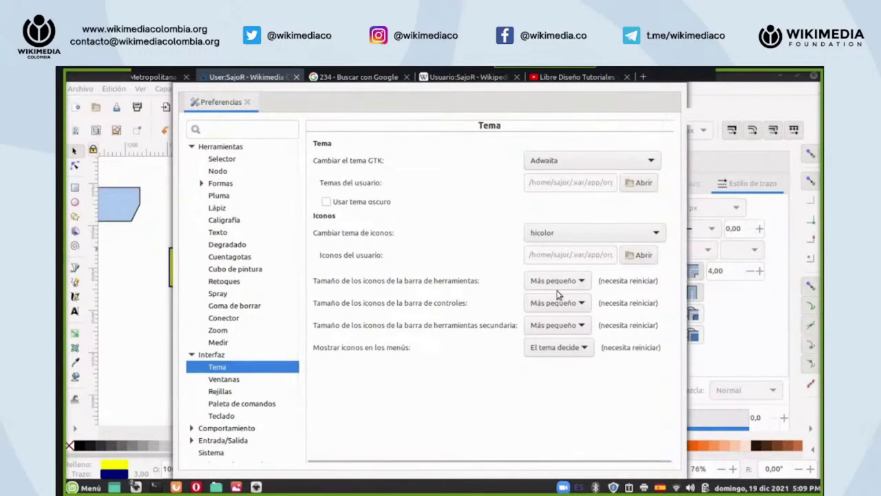
pyautogui.moveTo(552, 355)
pyautogui.moveTo(679, 83); pyautogui.dragTo(666, 137)
# - Close Preferences, visit the blue-shapes drawing and return, then disable node snapping
pyautogui.click(667, 127)
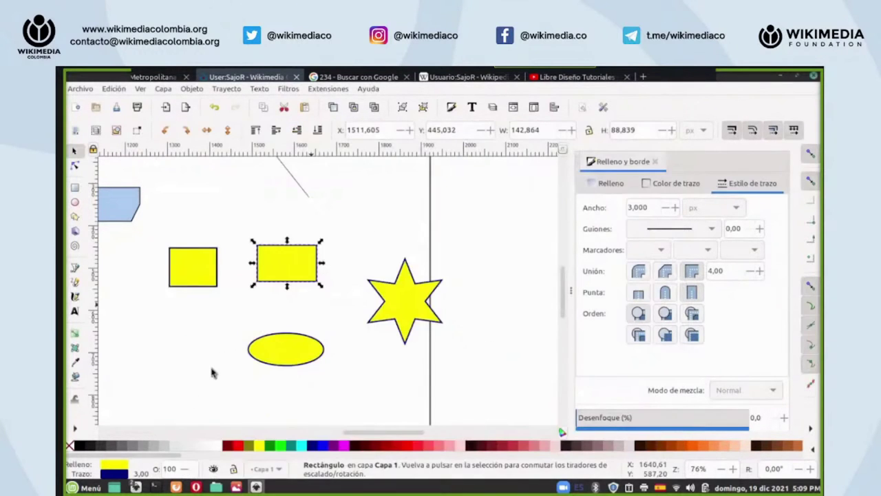
pyautogui.moveTo(134, 477)
pyautogui.click(127, 451)
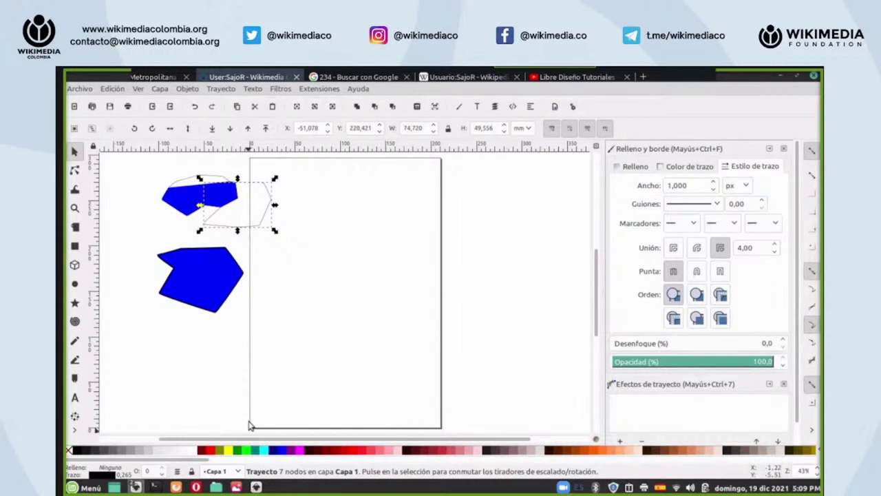
pyautogui.click(256, 488)
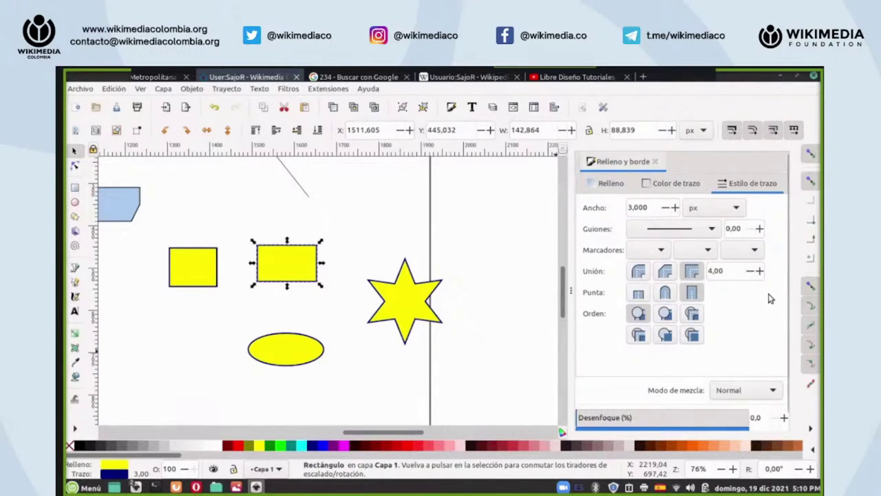
pyautogui.click(811, 285)
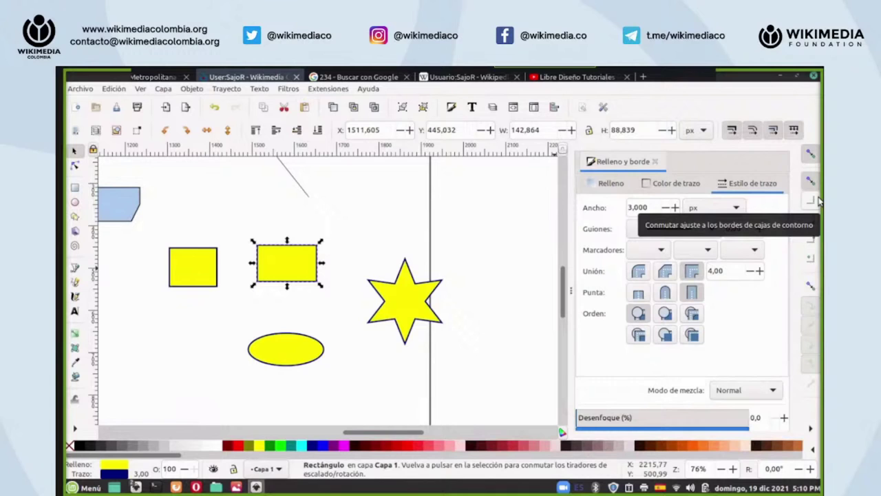
# - Draw a small yellow circle below the ellipse and zoom in to fit it
pyautogui.click(405, 311)
pyautogui.moveTo(332, 383)
pyautogui.mouseDown()
pyautogui.moveTo(345, 409)
pyautogui.moveTo(402, 421)
pyautogui.mouseUp()
pyautogui.click(75, 202)
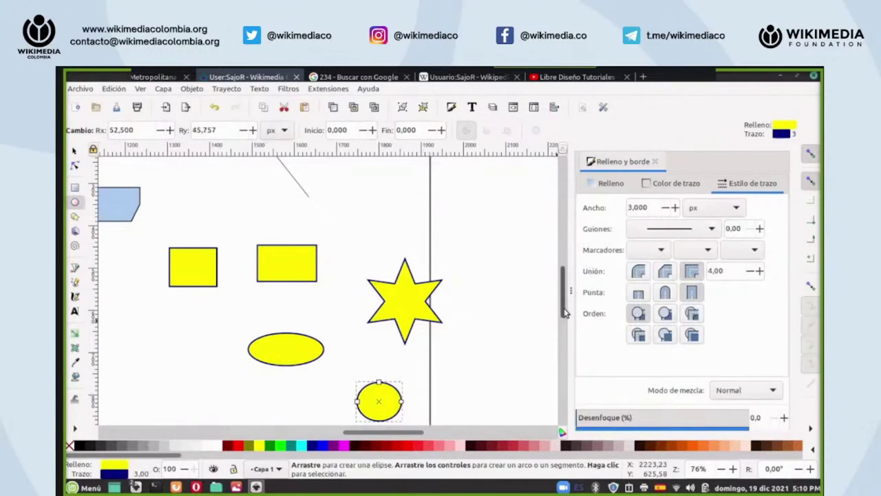
pyautogui.scroll(-5, 469, 303)
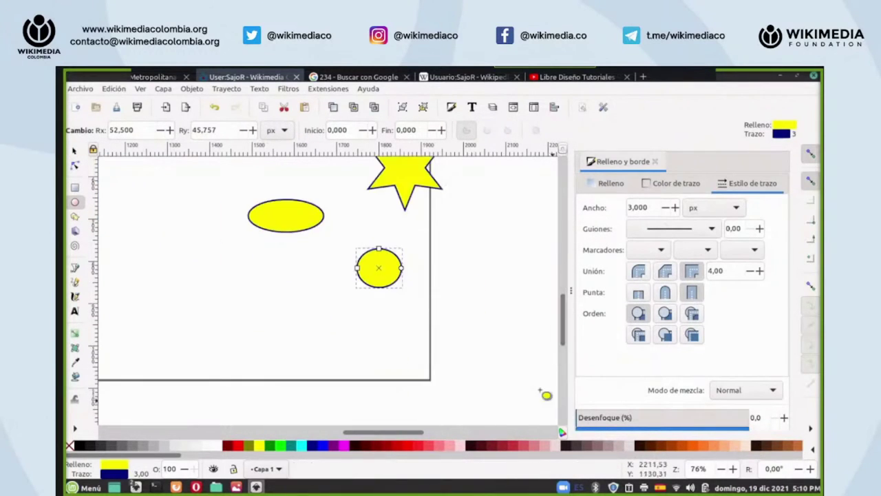
pyautogui.rightClick(705, 483)
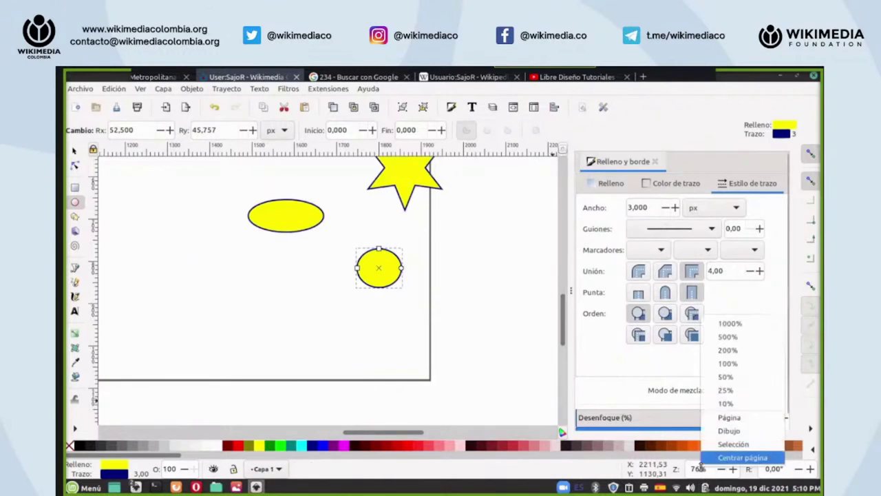
pyautogui.click(729, 443)
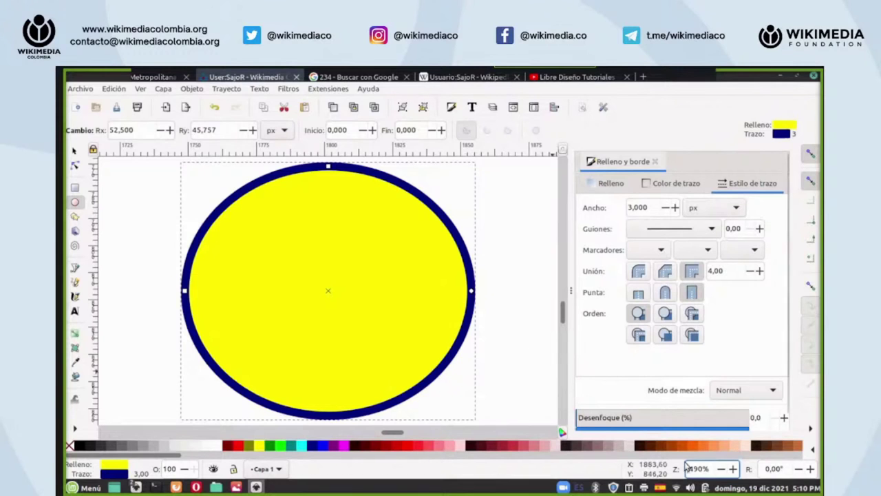
pyautogui.scroll(-3, 703, 470)
pyautogui.scroll(-2, 702, 469)
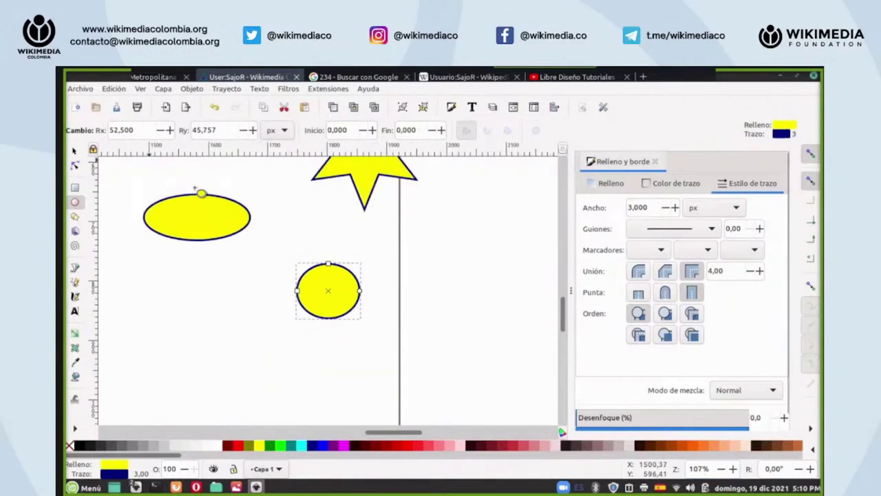
# - Move the six-point star to the right of the vertical line
pyautogui.click(75, 151)
pyautogui.click(184, 210)
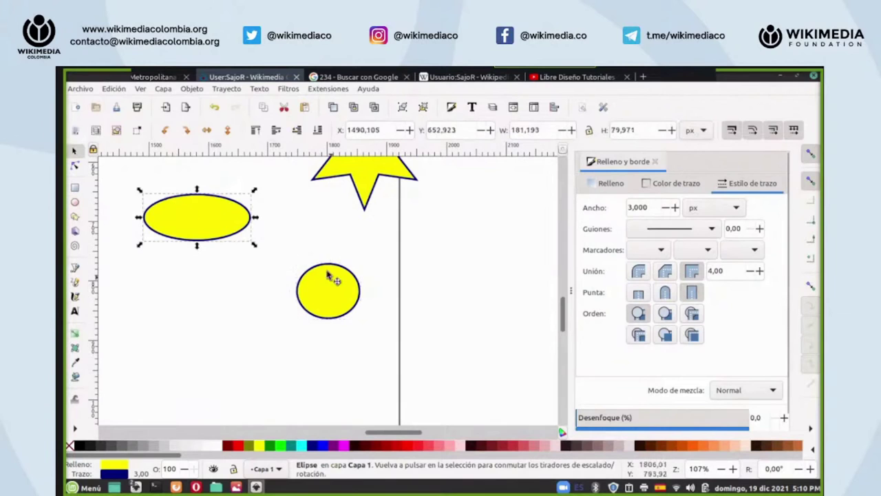
pyautogui.click(364, 190)
pyautogui.moveTo(360, 174); pyautogui.dragTo(457, 314)
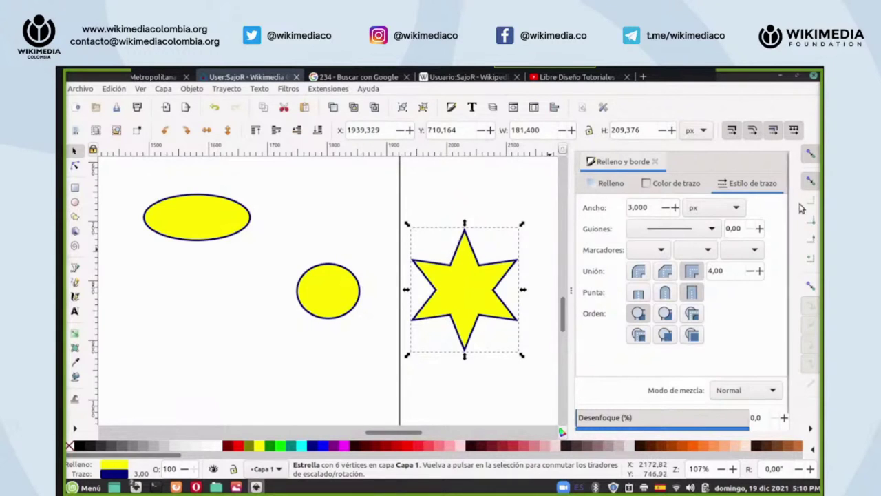
# - Enable bounding-box corner snapping and snap the circle to the star and the ellipse to the circle
pyautogui.click(811, 221)
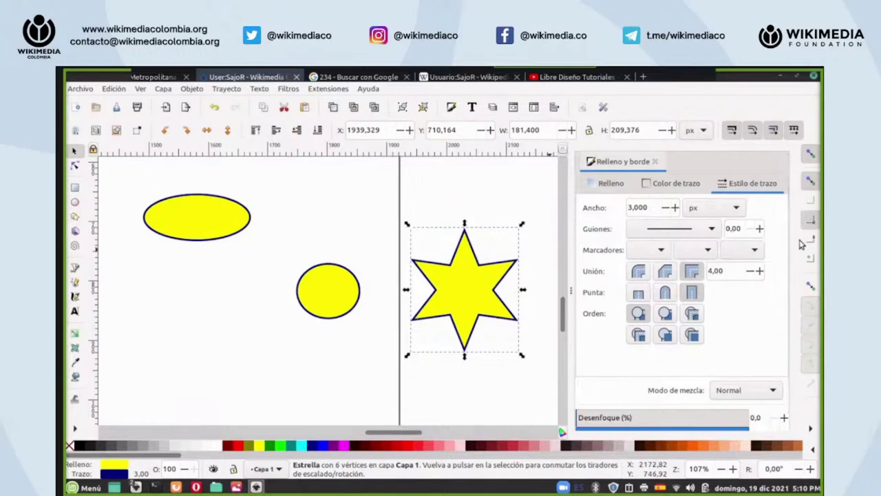
pyautogui.moveTo(339, 286); pyautogui.dragTo(390, 253)
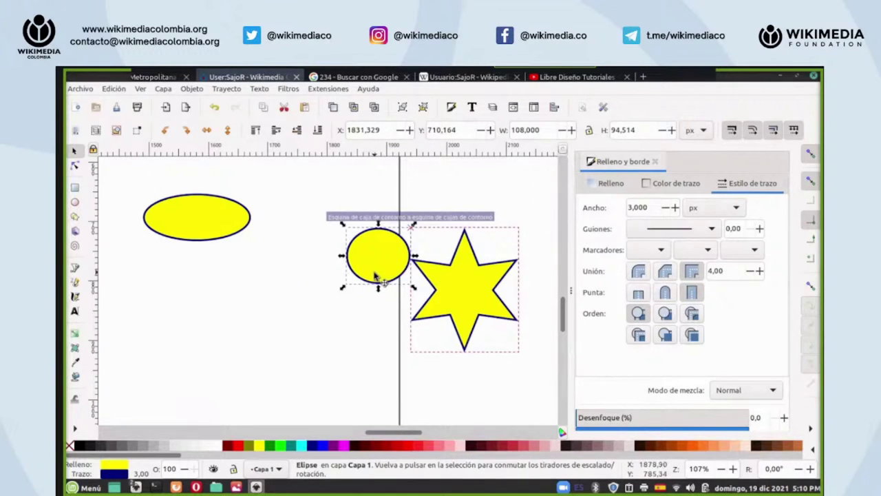
pyautogui.moveTo(221, 219); pyautogui.dragTo(313, 252)
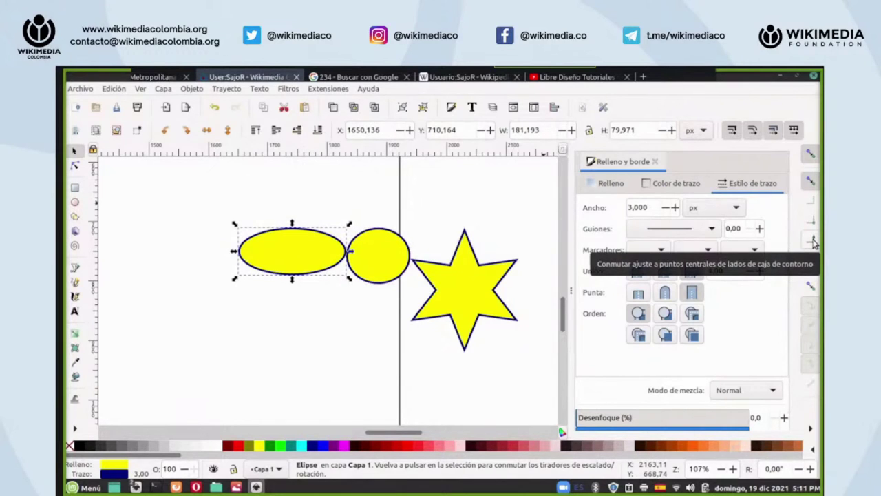
# - Move the rectangle down-right and snap the circle against its right side
pyautogui.scroll(3, 434, 245)
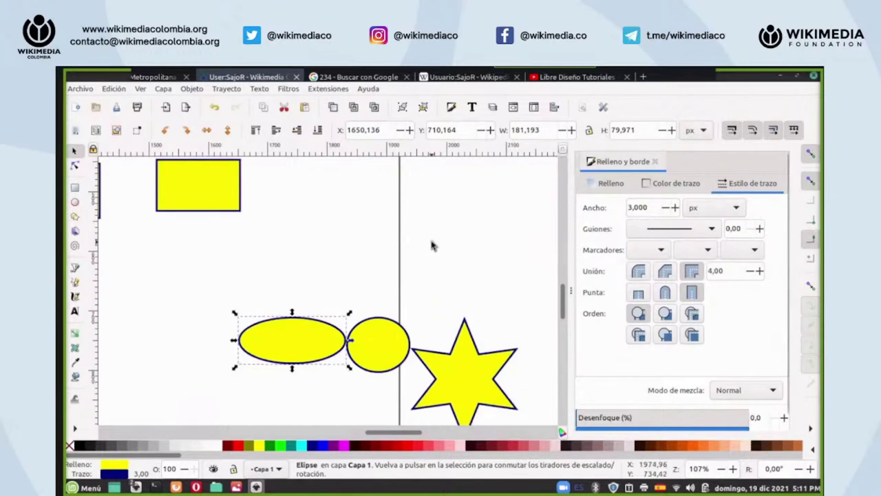
pyautogui.moveTo(212, 195); pyautogui.dragTo(254, 251)
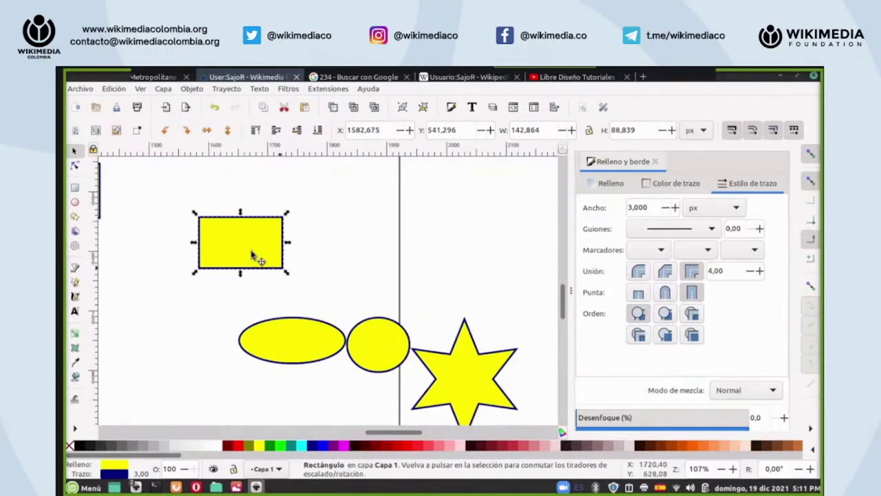
pyautogui.moveTo(384, 347); pyautogui.dragTo(384, 241)
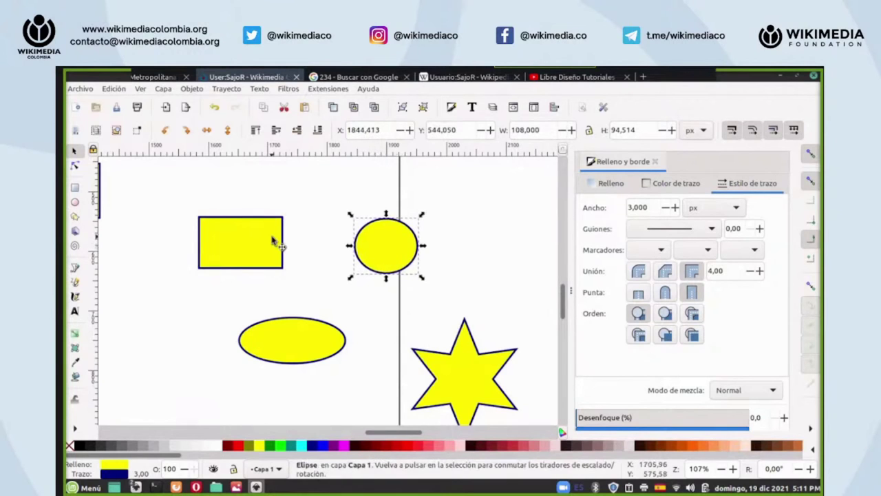
pyautogui.moveTo(393, 250); pyautogui.dragTo(322, 242)
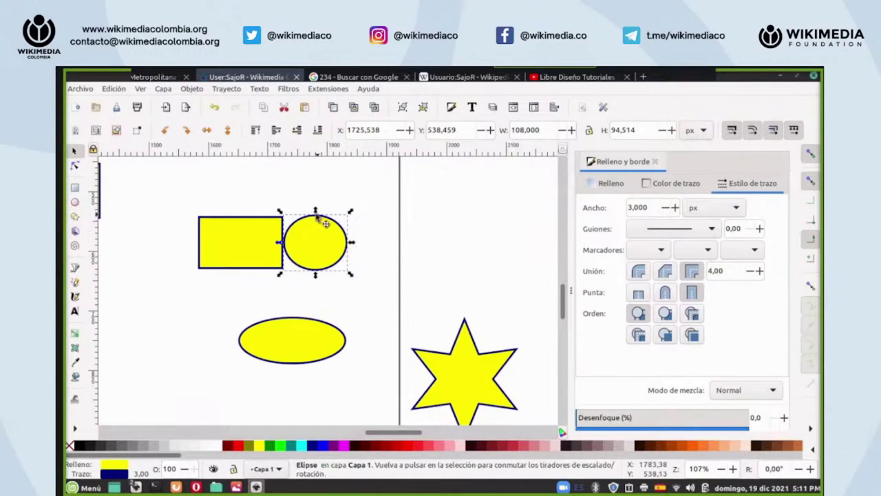
# - Drag the circle around the rectangle, finally snapping it centred on the top edge
pyautogui.scroll(3, 307, 292)
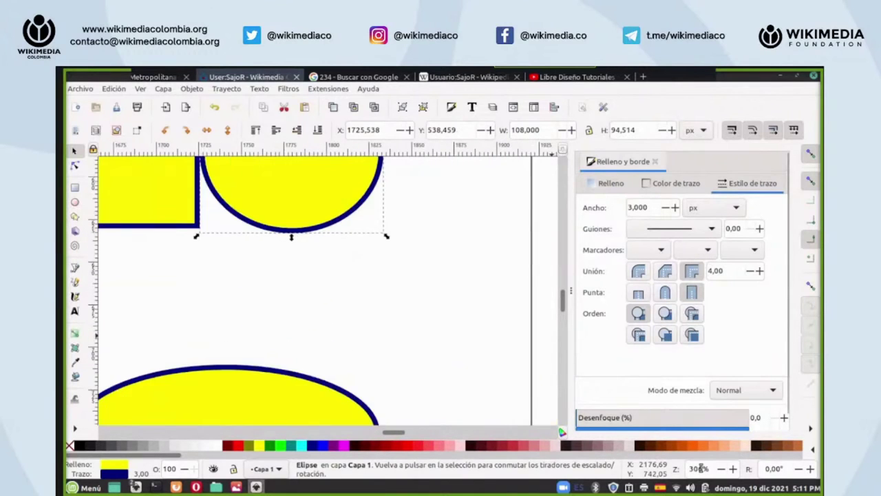
pyautogui.moveTo(276, 272); pyautogui.dragTo(342, 268)
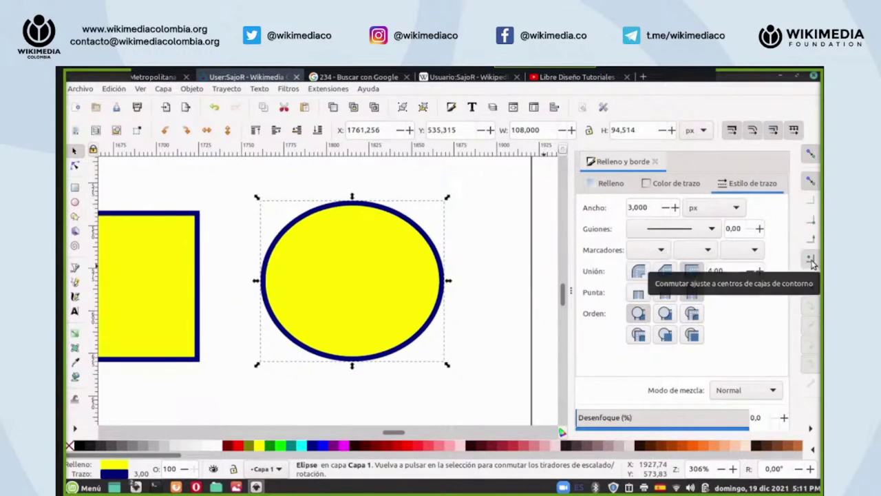
pyautogui.scroll(-1, 702, 468)
pyautogui.scroll(-1, 702, 468)
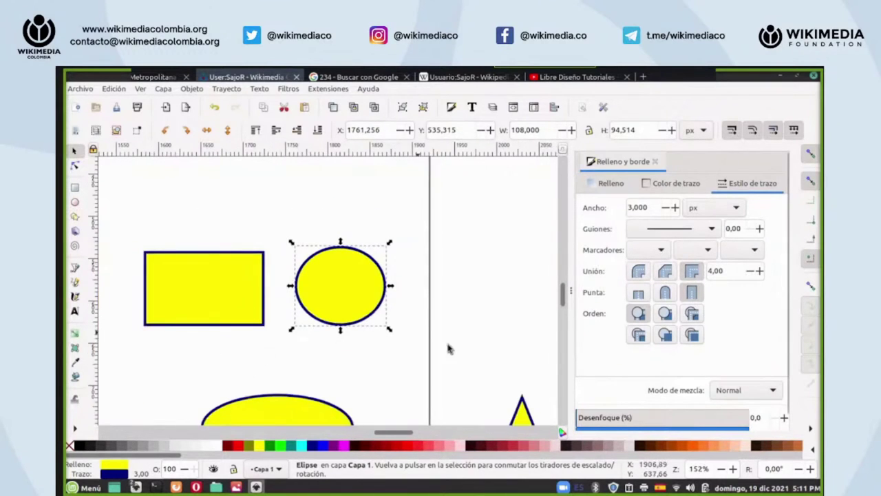
pyautogui.moveTo(364, 285); pyautogui.dragTo(230, 290)
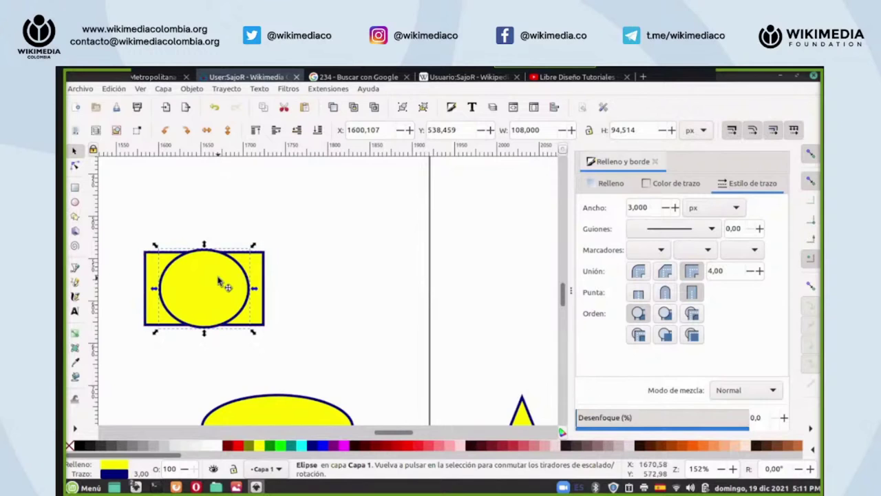
pyautogui.moveTo(219, 282); pyautogui.dragTo(324, 265)
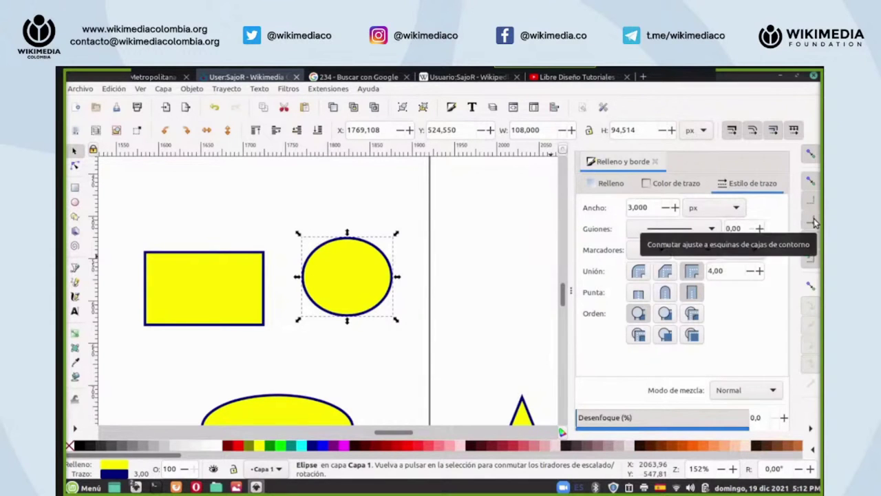
pyautogui.moveTo(334, 262); pyautogui.dragTo(209, 214)
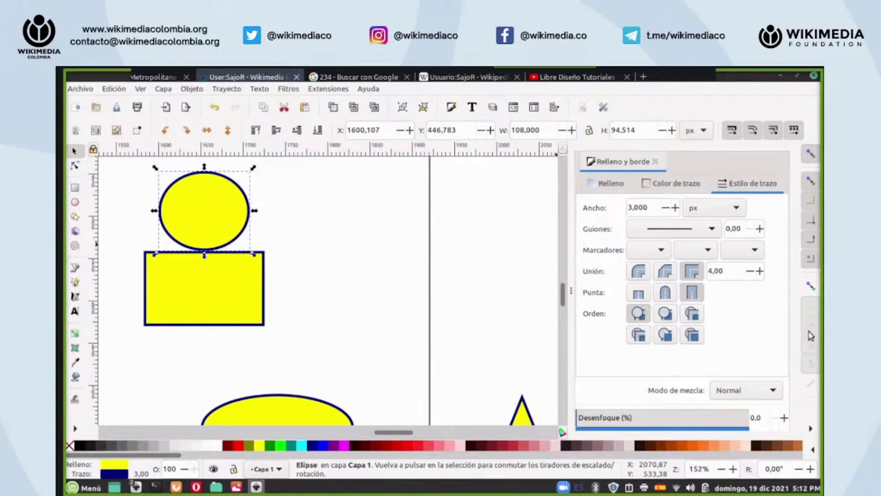
# - Move the circle right, turn on node snapping and turn off bounding-box snapping
pyautogui.moveTo(211, 218); pyautogui.dragTo(379, 232)
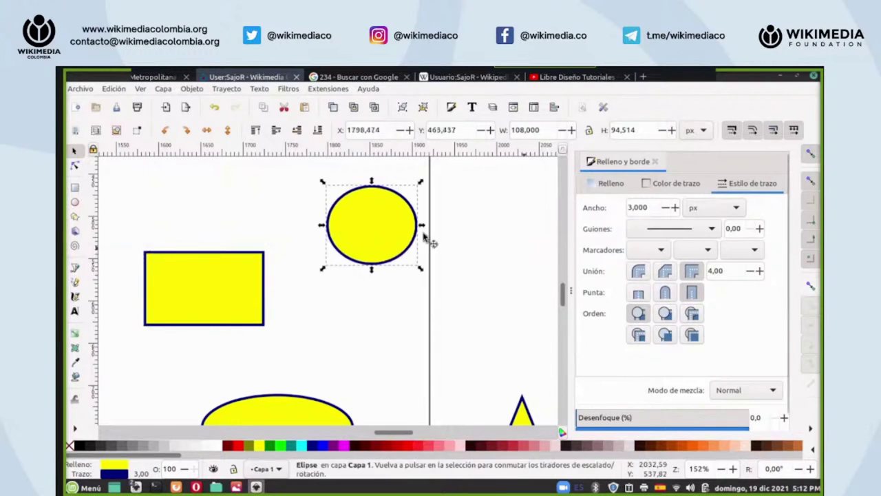
pyautogui.click(809, 288)
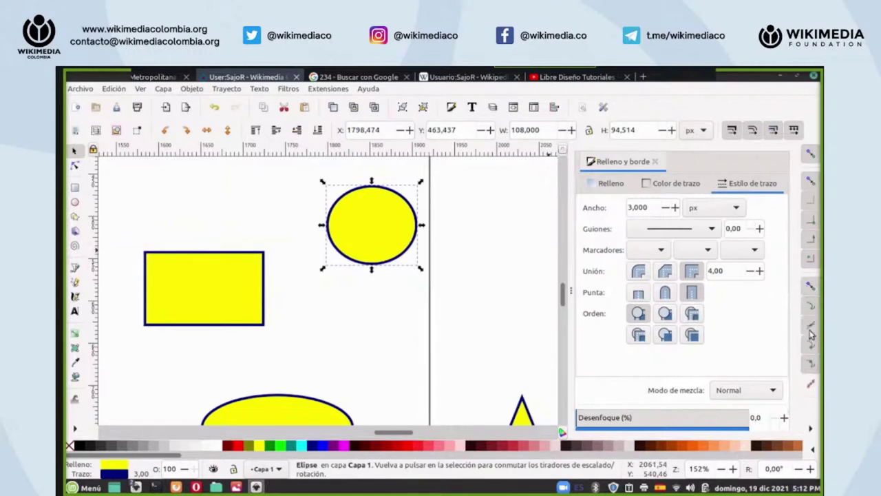
pyautogui.click(811, 431)
pyautogui.click(748, 394)
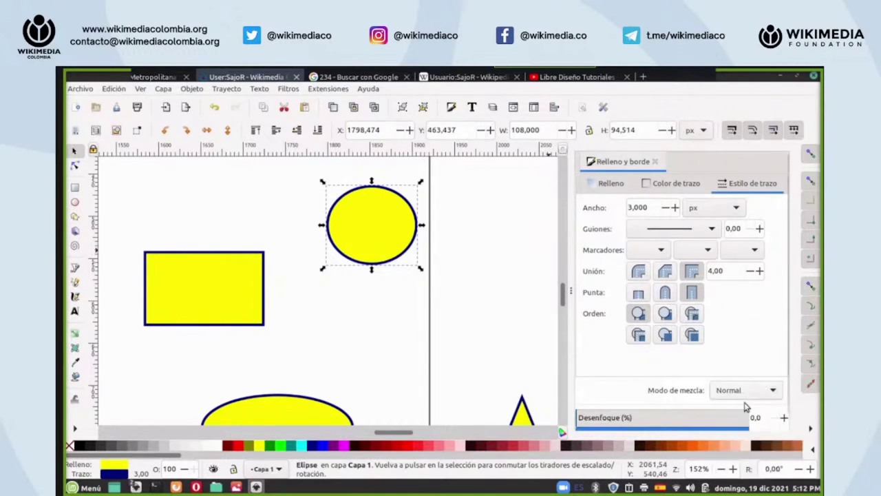
pyautogui.click(389, 222)
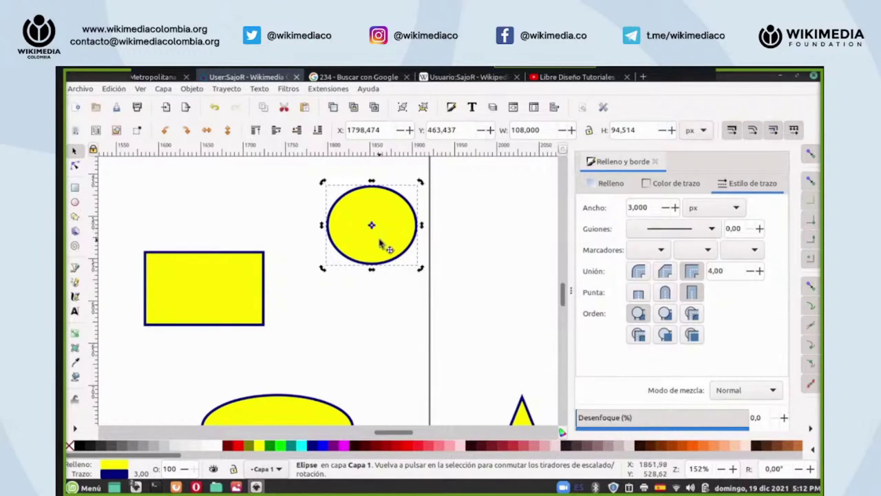
pyautogui.click(810, 181)
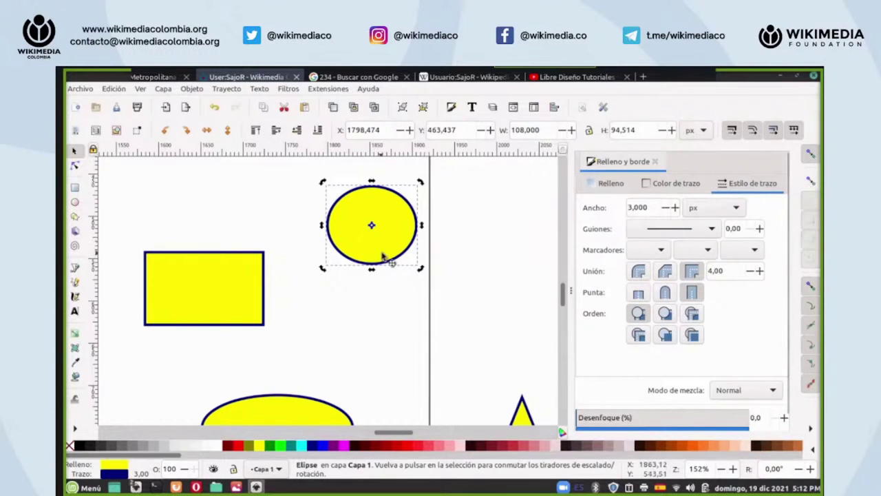
# - Deselect the circle and zoom out to see more of the drawing
pyautogui.click(338, 318)
pyautogui.scroll(5, 339, 317)
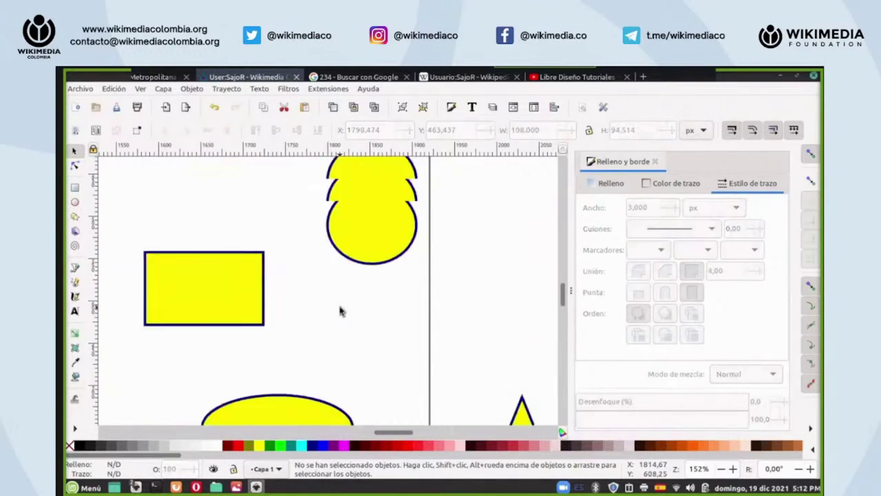
pyautogui.scroll(-4, 344, 314)
pyautogui.press('-')
pyautogui.press('-')
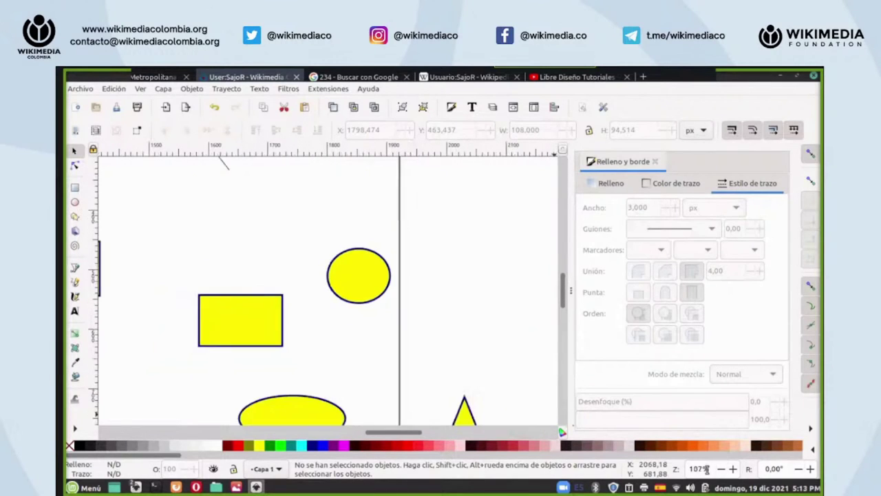
pyautogui.scroll(3, 277, 283)
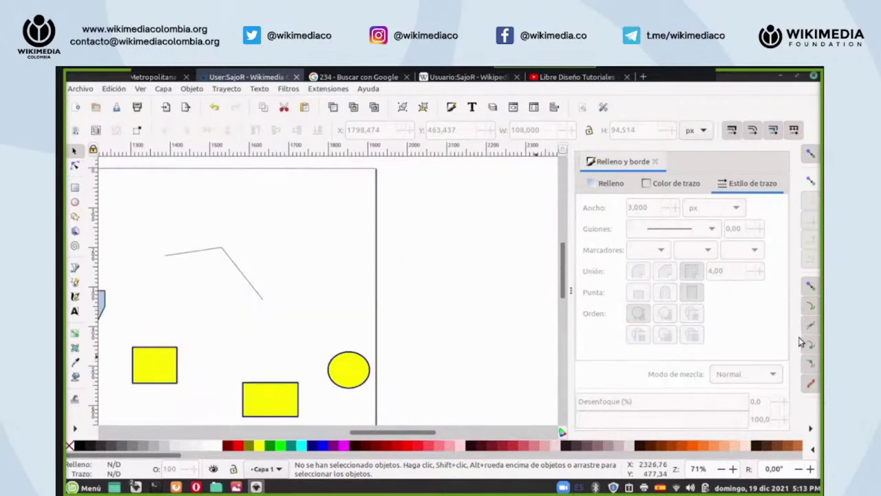
pyautogui.scroll(5, 713, 468)
pyautogui.scroll(3, 301, 240)
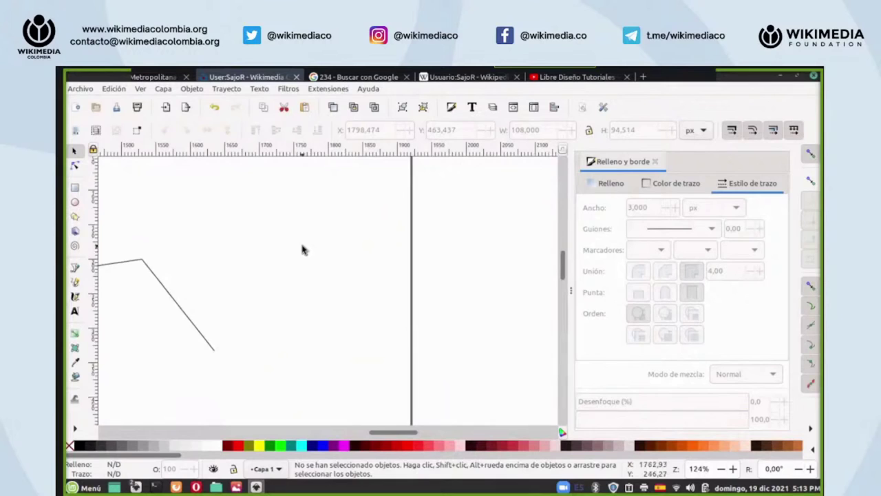
pyautogui.scroll(3, 290, 252)
pyautogui.scroll(-3, 269, 256)
# - Draw a V-shaped pencil line joined at a snapped node, plus a short segment from its lower tip
pyautogui.click(76, 285)
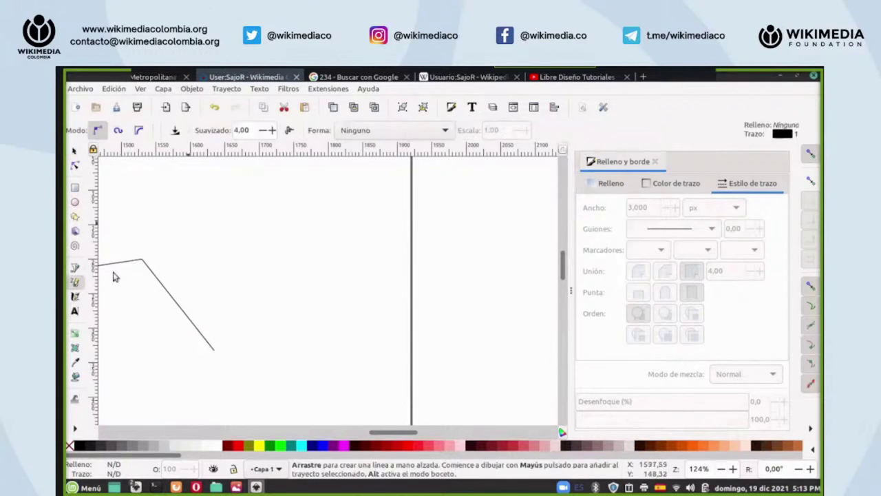
pyautogui.moveTo(209, 211); pyautogui.dragTo(351, 205)
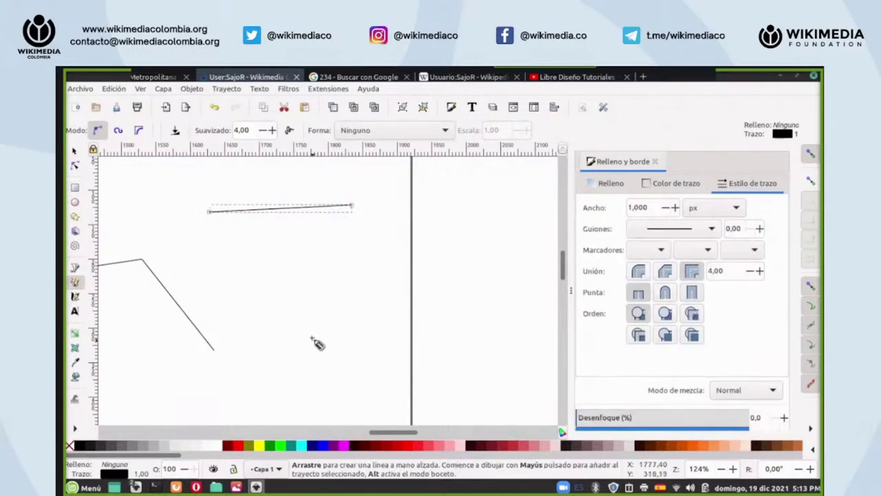
pyautogui.moveTo(301, 323); pyautogui.dragTo(359, 216)
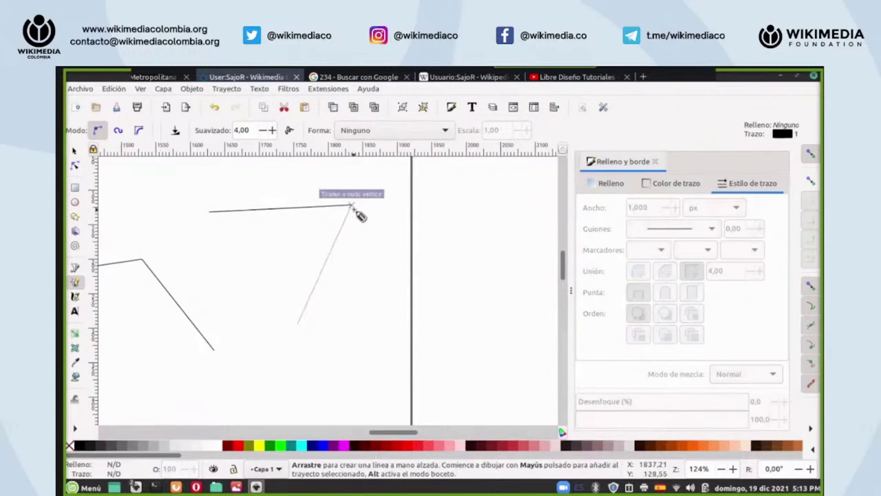
pyautogui.moveTo(359, 215); pyautogui.dragTo(357, 215)
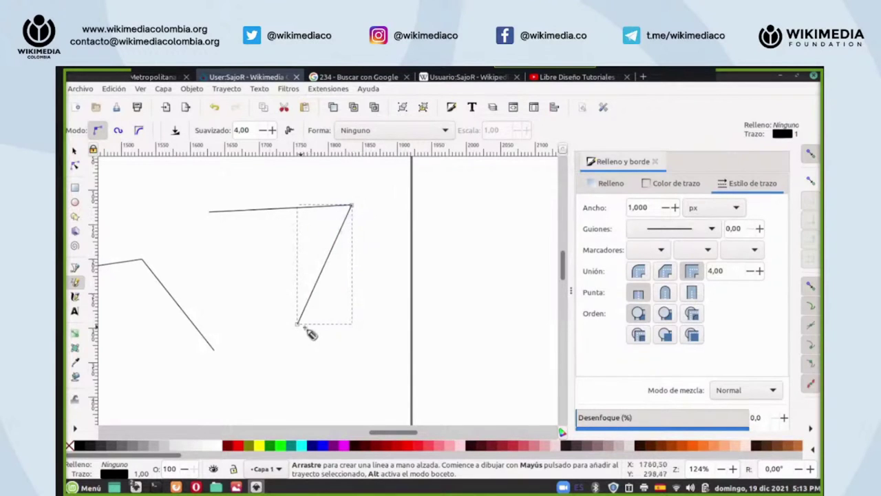
pyautogui.moveTo(301, 329)
pyautogui.mouseDown()
pyautogui.moveTo(458, 335)
pyautogui.moveTo(443, 372)
pyautogui.moveTo(360, 409)
pyautogui.moveTo(336, 403)
pyautogui.mouseUp()
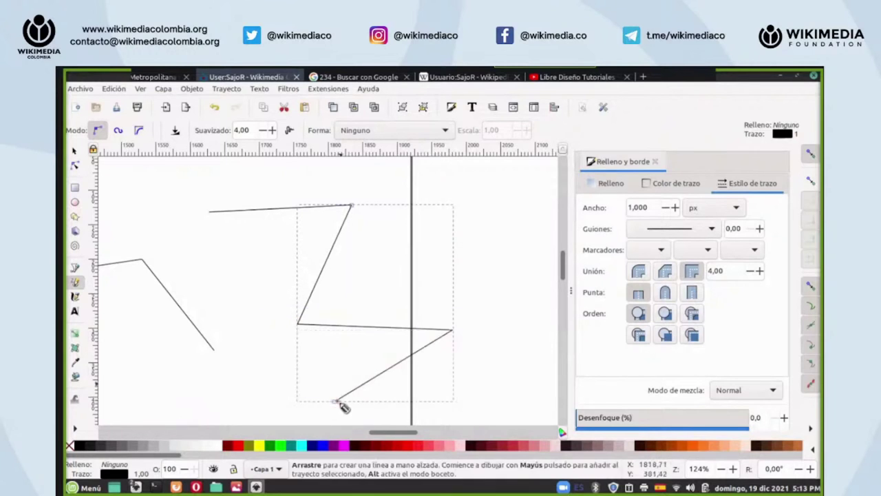
pyautogui.click(215, 108)
pyautogui.click(215, 108)
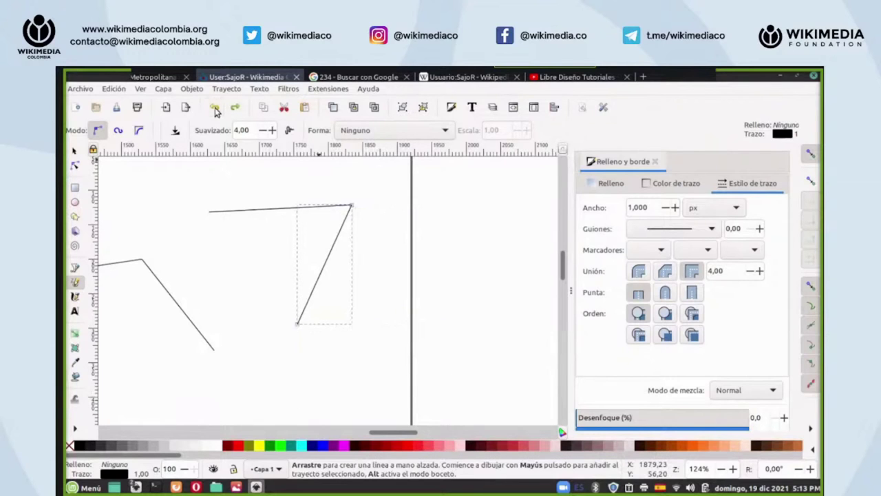
pyautogui.click(226, 172)
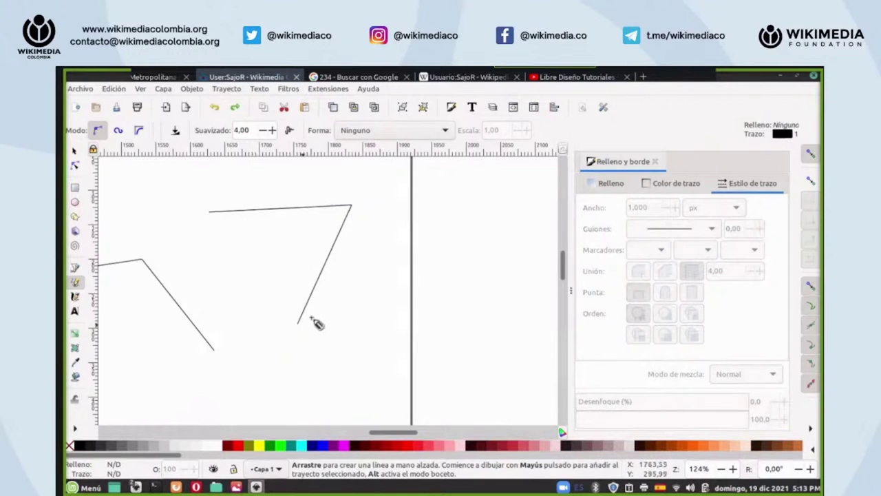
pyautogui.moveTo(299, 325); pyautogui.dragTo(393, 319)
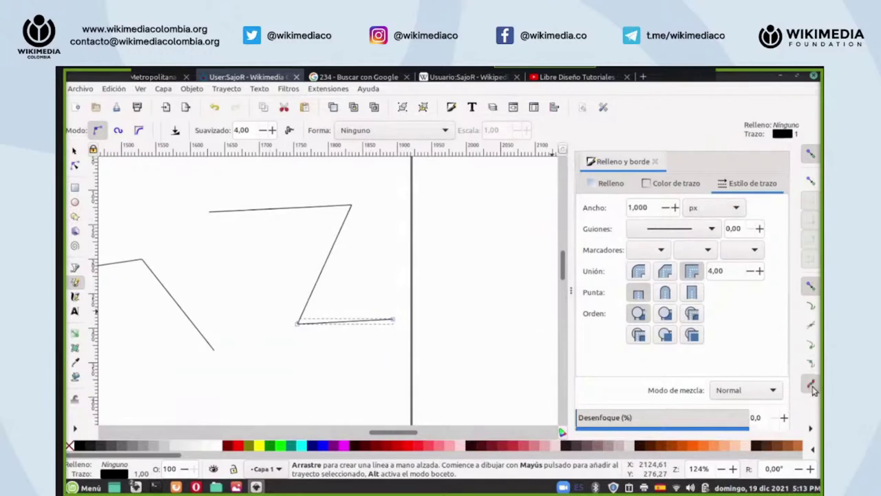
# - Turn off Object Centers snapping, toggle Others, and enable Snap to paths
pyautogui.click(810, 429)
pyautogui.click(753, 397)
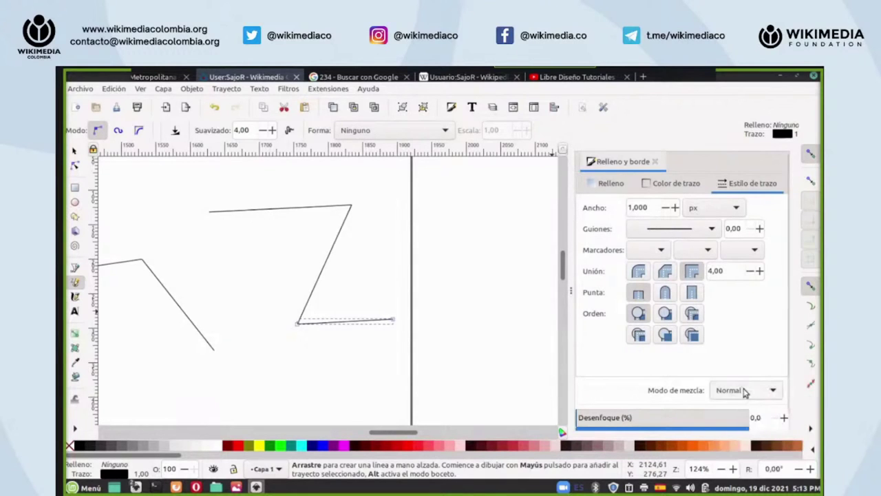
pyautogui.click(810, 430)
pyautogui.click(774, 384)
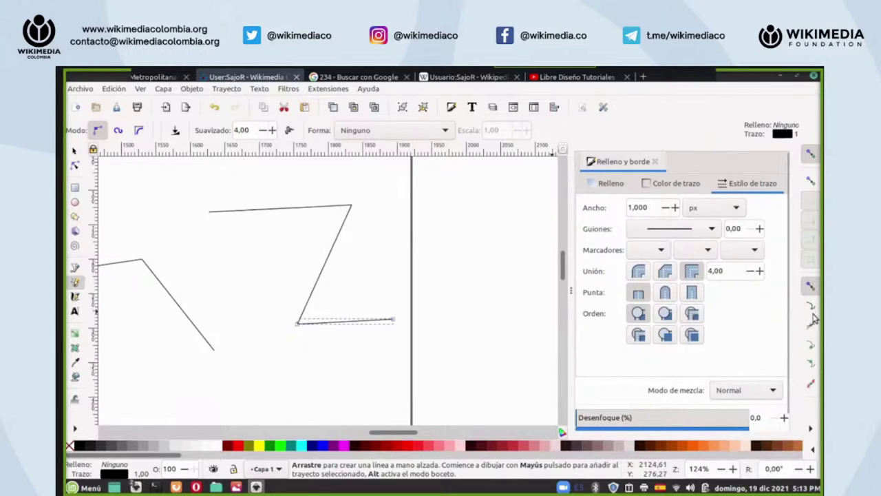
pyautogui.click(811, 289)
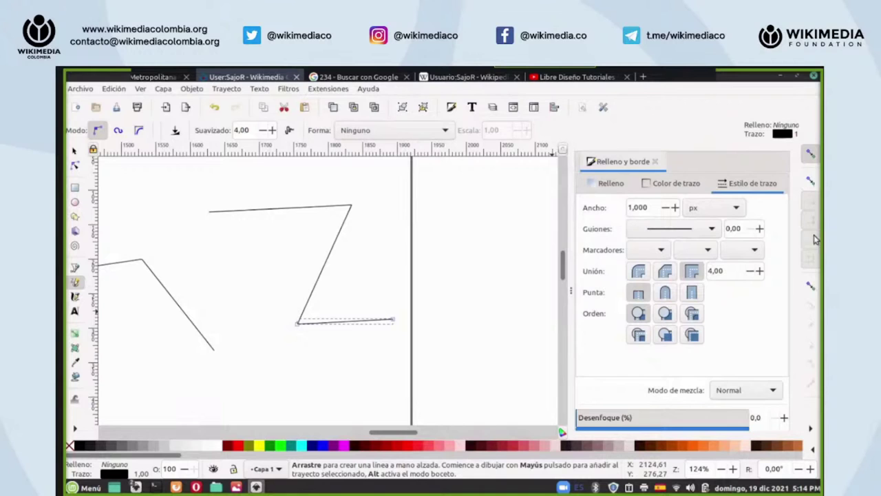
pyautogui.click(811, 290)
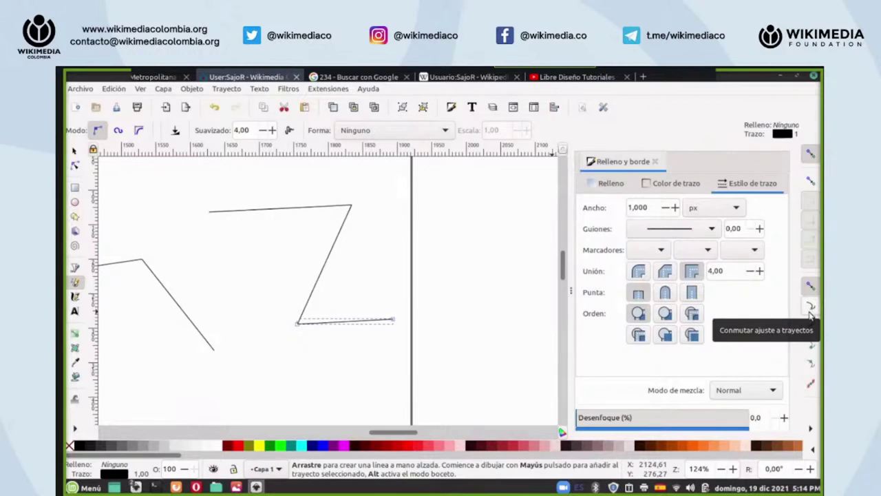
pyautogui.click(811, 308)
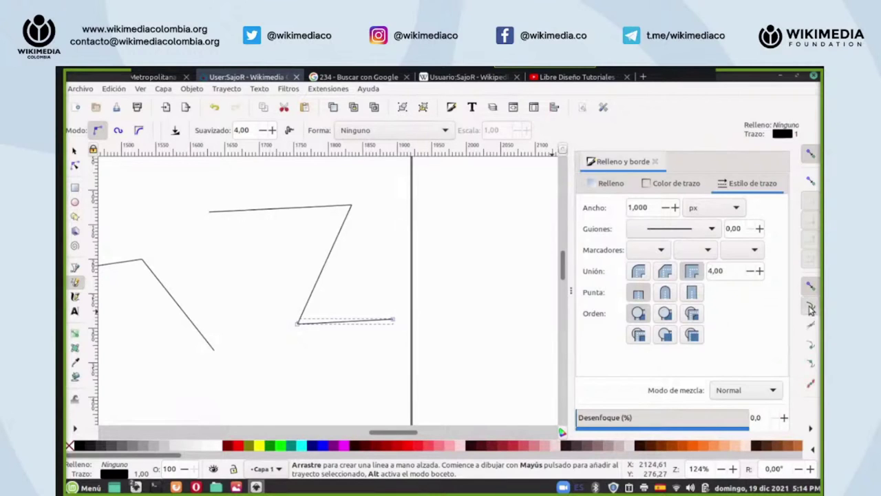
# - Drag the short segment onto the other lines, enable another snap option, and return it to the V's tip
pyautogui.click(75, 151)
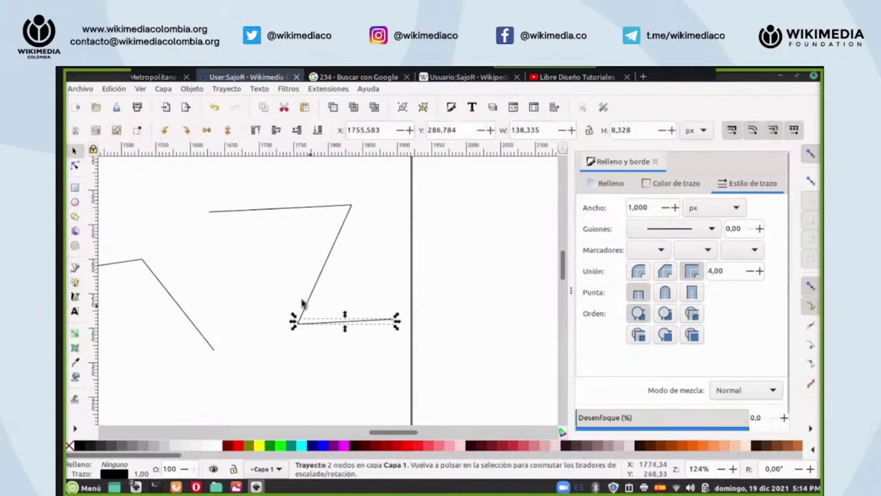
pyautogui.moveTo(321, 327); pyautogui.dragTo(197, 258)
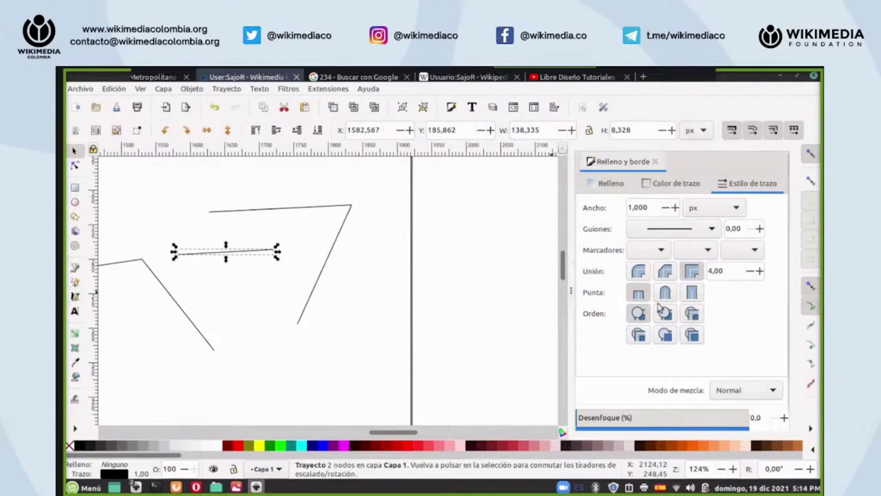
pyautogui.click(813, 308)
pyautogui.moveTo(224, 252); pyautogui.dragTo(252, 356)
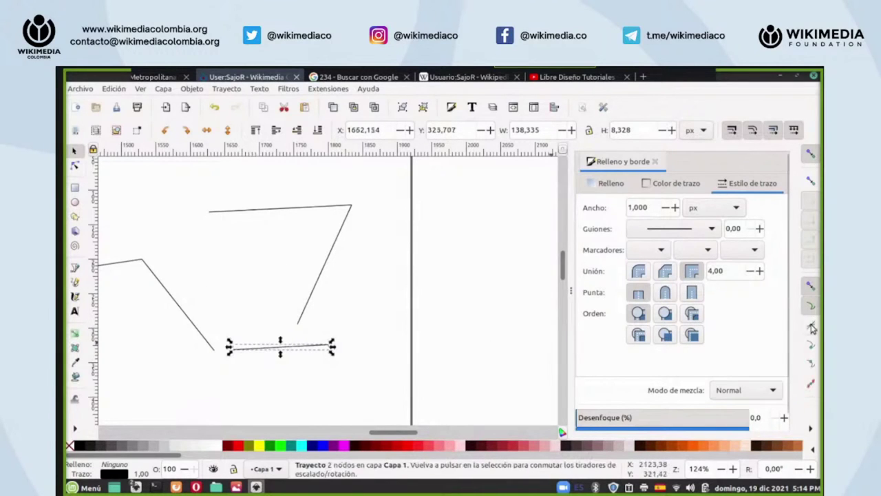
pyautogui.click(811, 346)
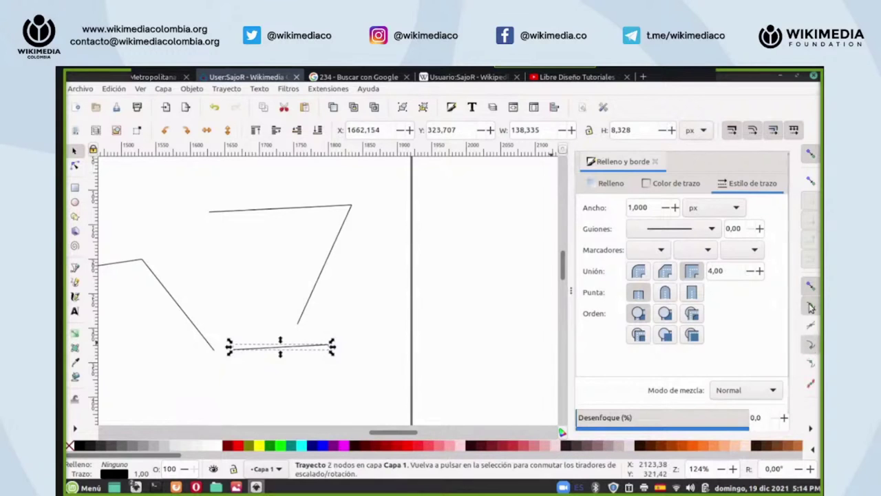
pyautogui.moveTo(264, 352); pyautogui.dragTo(314, 324)
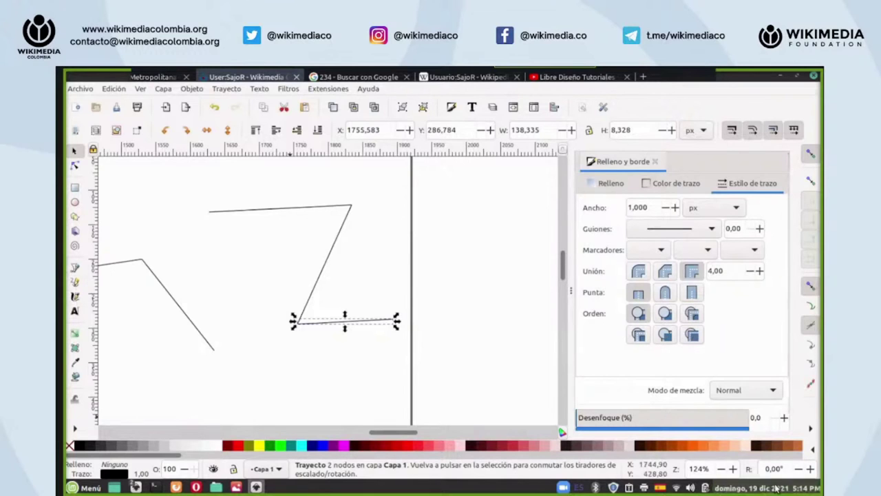
# - Scroll the view and switch back to the Pencil tool
pyautogui.scroll(2, 701, 470)
pyautogui.scroll(1, 700, 470)
pyautogui.hscroll(-6, 145, 281)
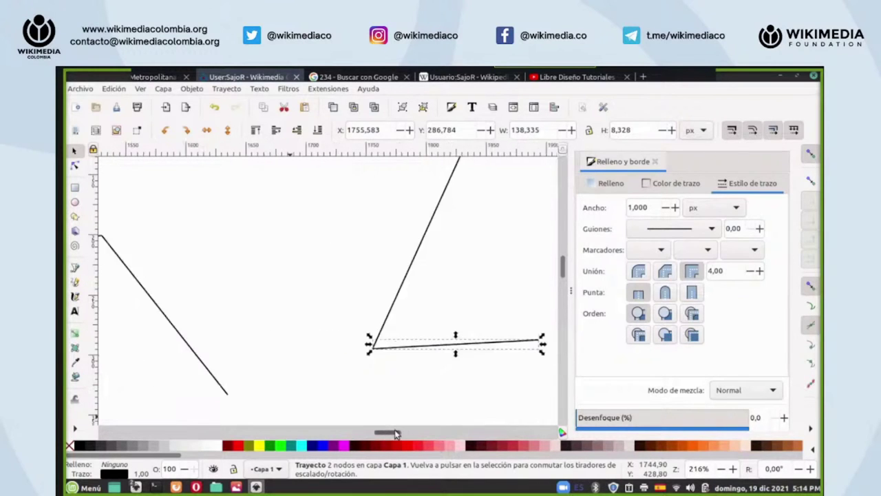
pyautogui.click(75, 282)
pyautogui.click(307, 230)
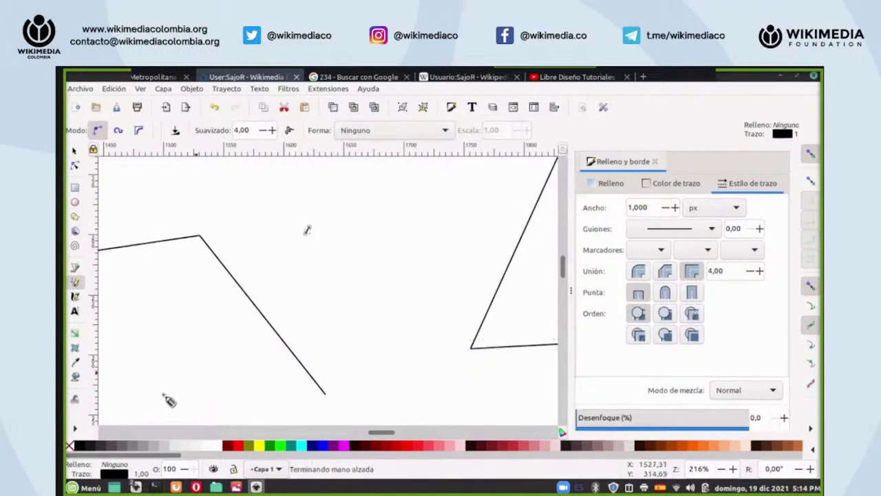
# - Undo the last stroke, draw a diagonal line across the left path, and move the short line near the crossing
pyautogui.click(214, 107)
pyautogui.moveTo(305, 211); pyautogui.dragTo(173, 365)
pyautogui.press('s')
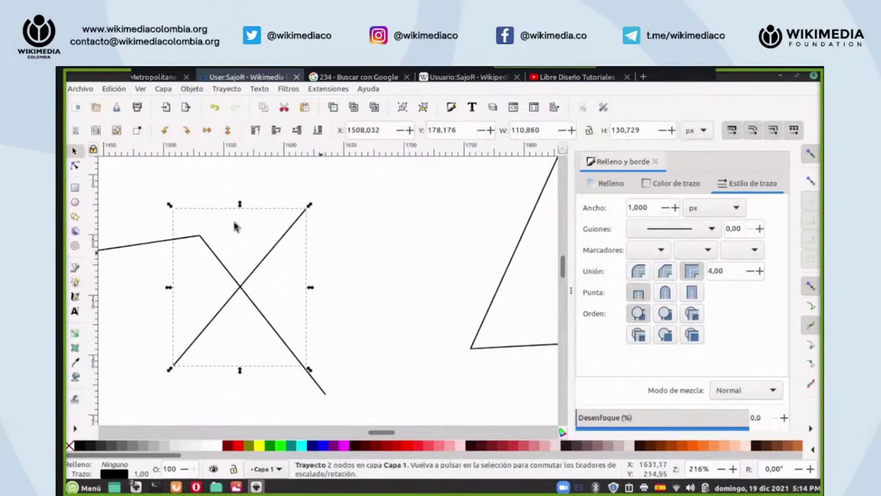
pyautogui.moveTo(530, 345)
pyautogui.mouseDown()
pyautogui.moveTo(511, 359)
pyautogui.moveTo(458, 358)
pyautogui.moveTo(323, 289)
pyautogui.moveTo(285, 288)
pyautogui.mouseUp()
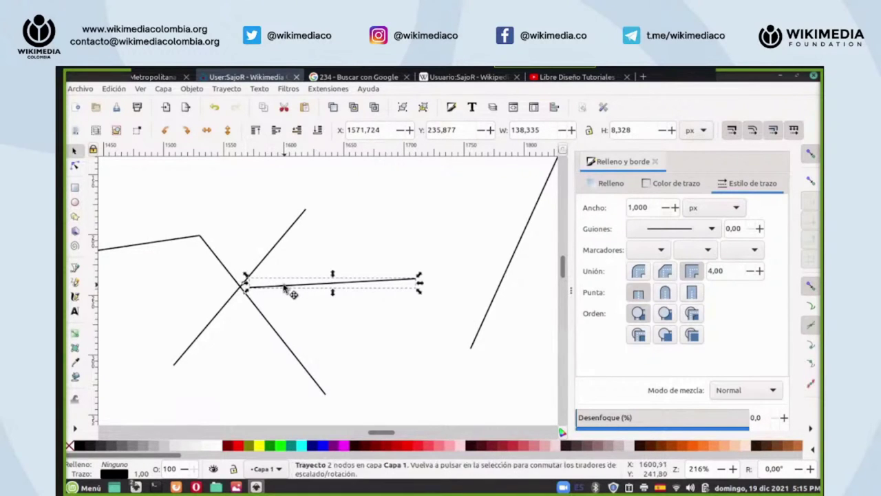
# - Enable intersection snapping and snap the short line's end onto the crossing point
pyautogui.click(811, 326)
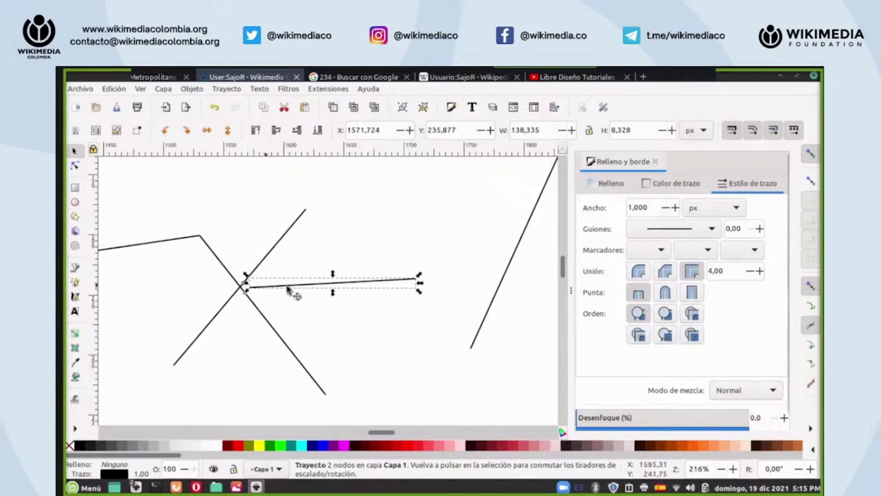
pyautogui.moveTo(272, 285); pyautogui.dragTo(313, 291)
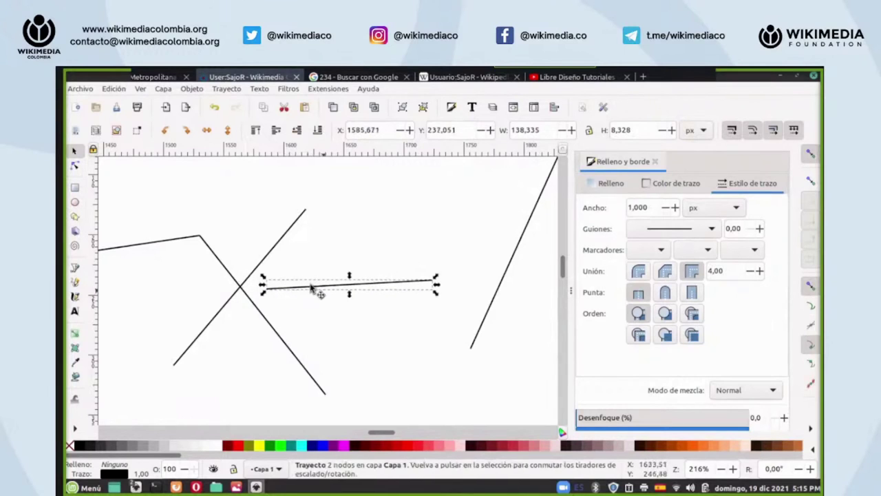
pyautogui.click(811, 326)
pyautogui.moveTo(321, 293); pyautogui.dragTo(290, 289)
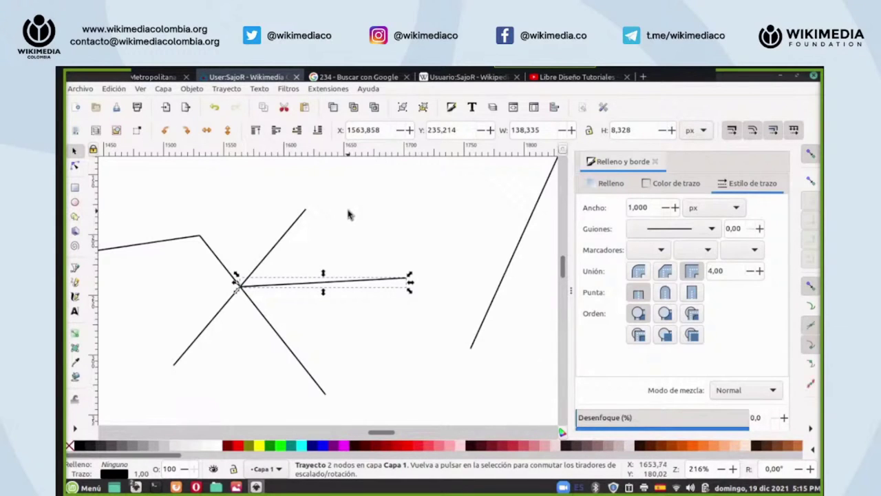
pyautogui.moveTo(292, 290); pyautogui.dragTo(289, 288)
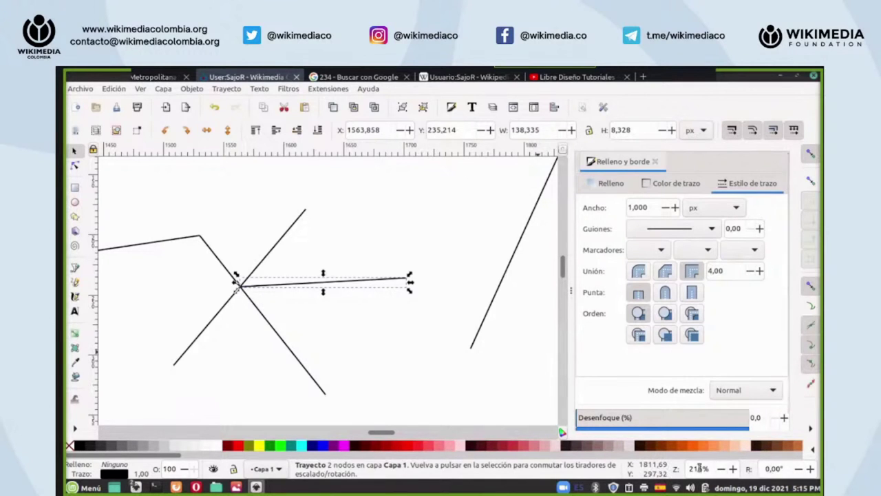
pyautogui.click(721, 469)
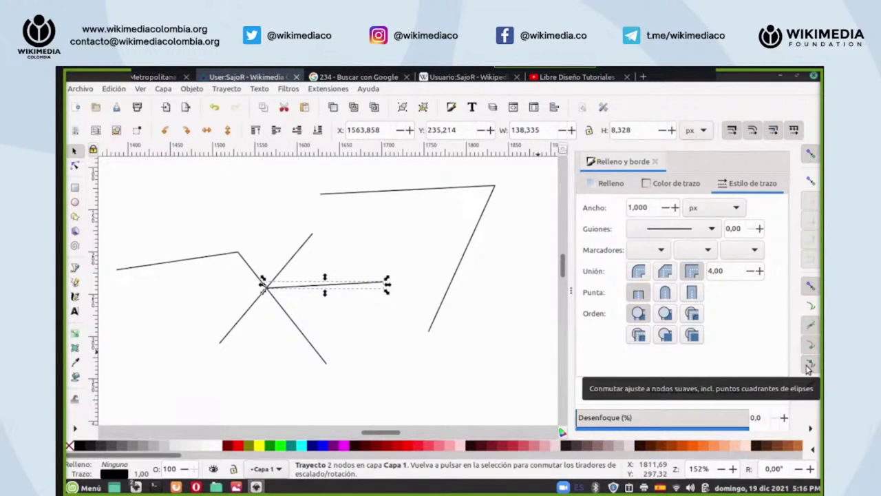
# - Move the short line away from the crossing toward the yellow circle
pyautogui.scroll(-5, 407, 289)
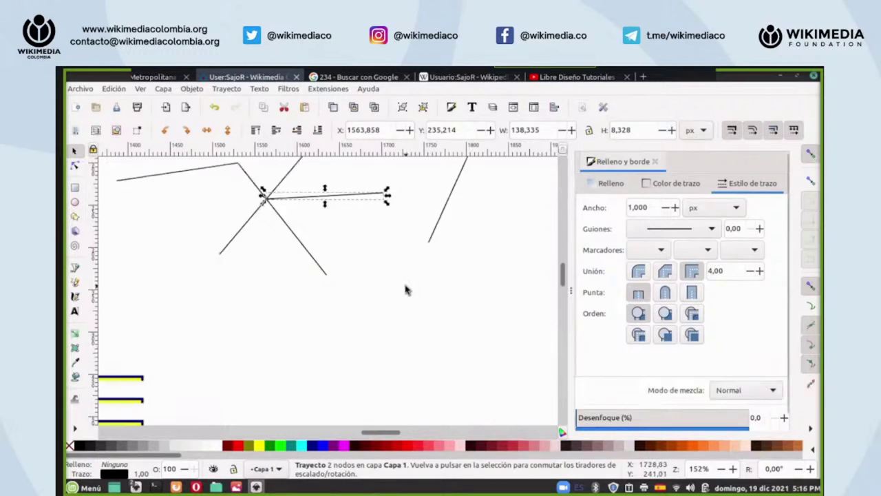
pyautogui.scroll(-2, 326, 282)
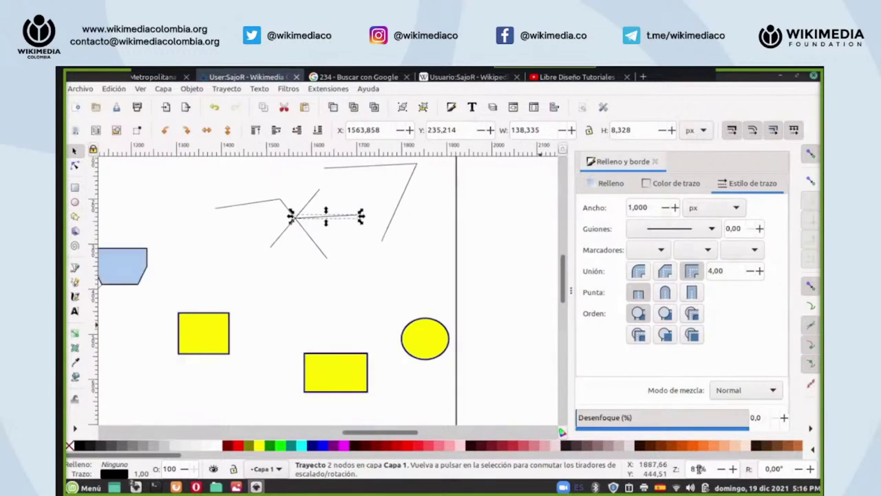
pyautogui.moveTo(309, 219); pyautogui.dragTo(349, 263)
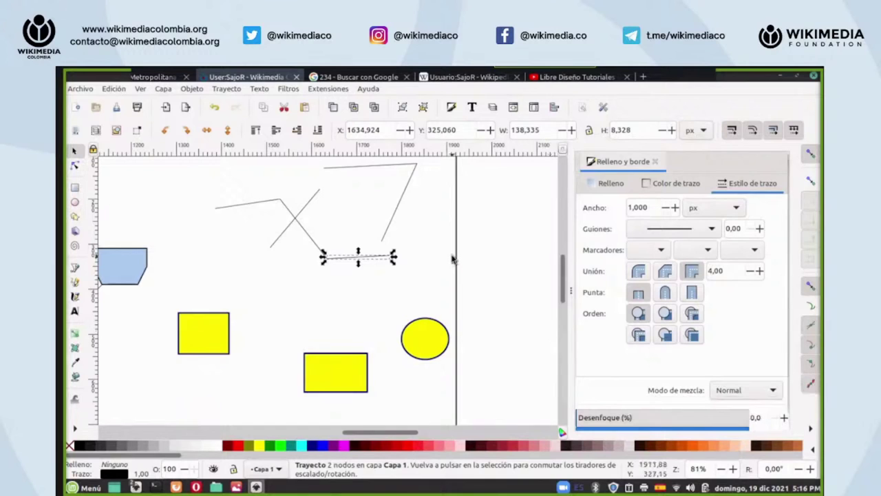
# - Drag the diagonal line up so its upper end snaps onto the long top line
pyautogui.scroll(3, 374, 279)
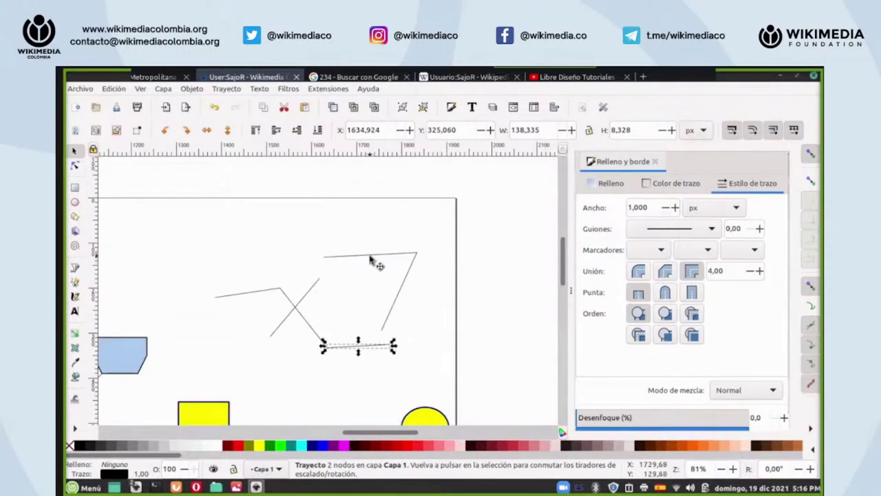
pyautogui.scroll(2, 702, 468)
pyautogui.scroll(3, 702, 468)
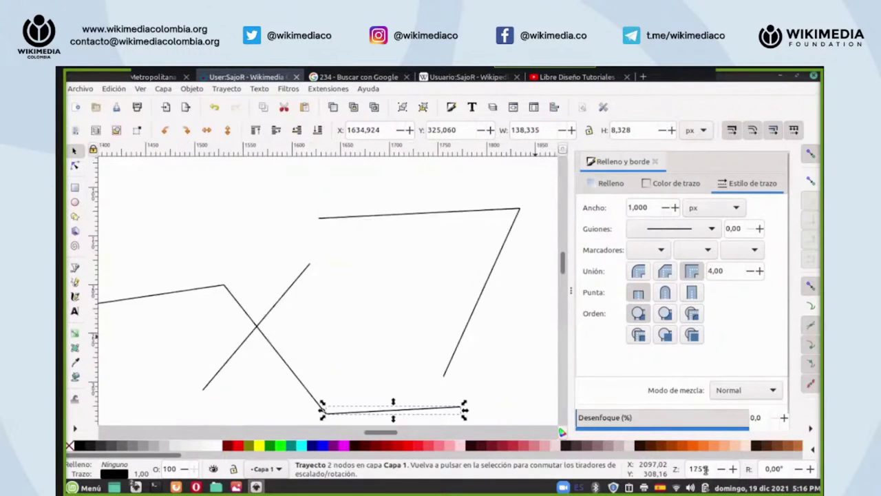
pyautogui.hscroll(2, 433, 433)
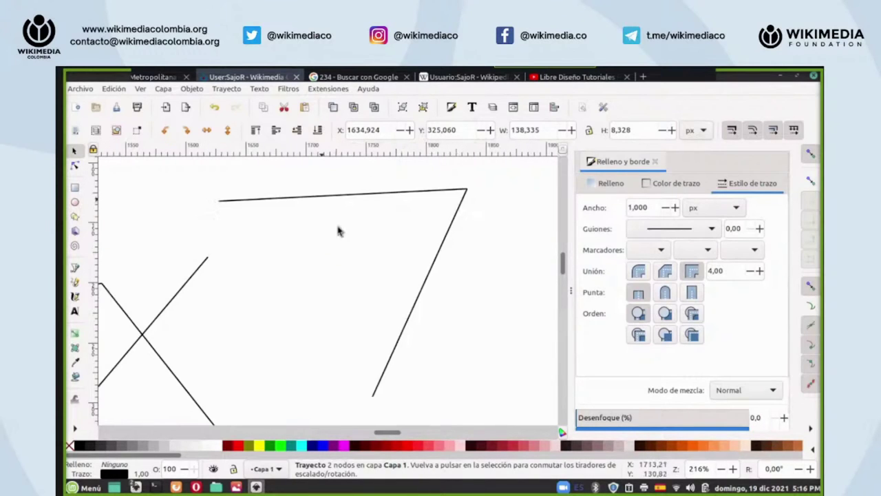
pyautogui.scroll(-2, 324, 212)
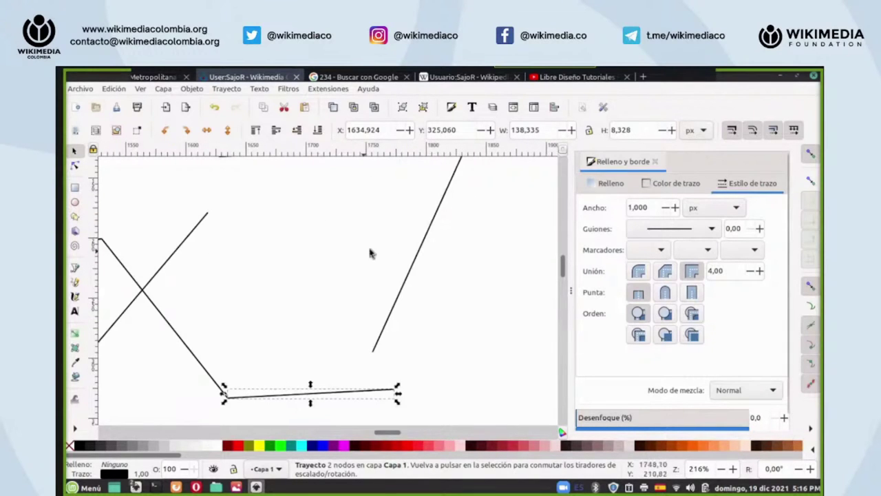
pyautogui.scroll(4, 231, 258)
pyautogui.moveTo(208, 310); pyautogui.dragTo(363, 243)
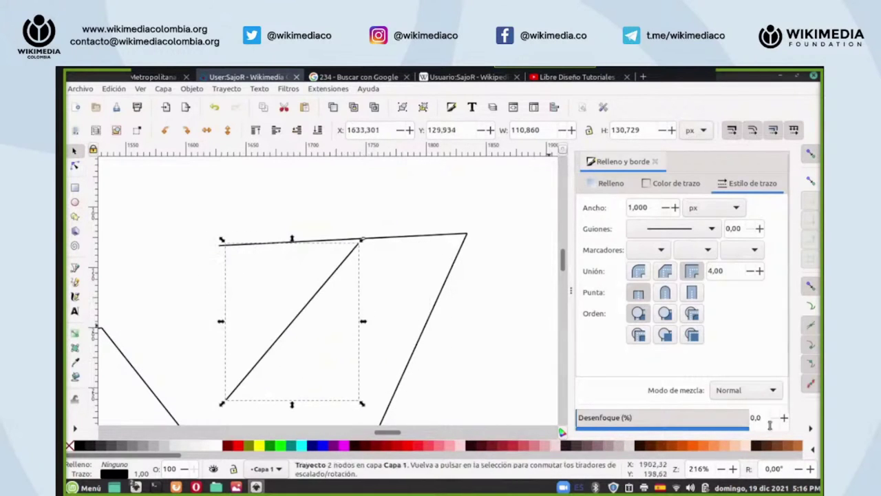
# - Turn on Object Centers snapping in the snap bar's extra options
pyautogui.click(812, 428)
pyautogui.click(778, 405)
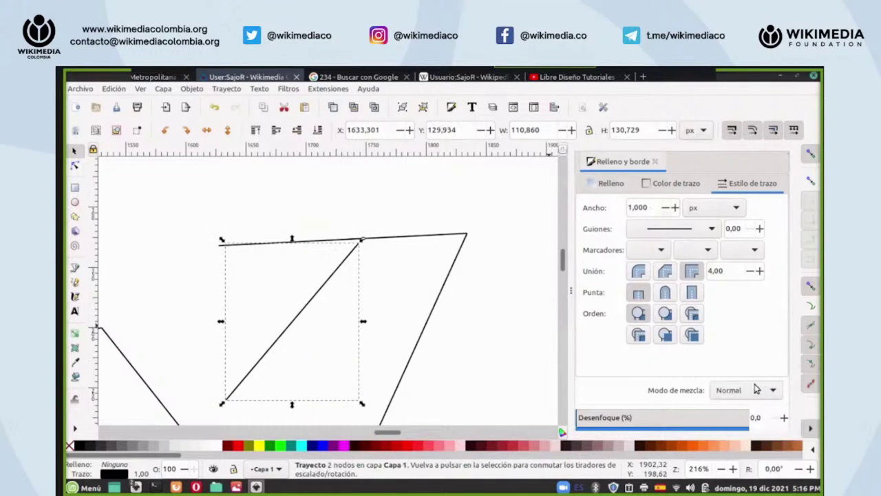
pyautogui.click(812, 428)
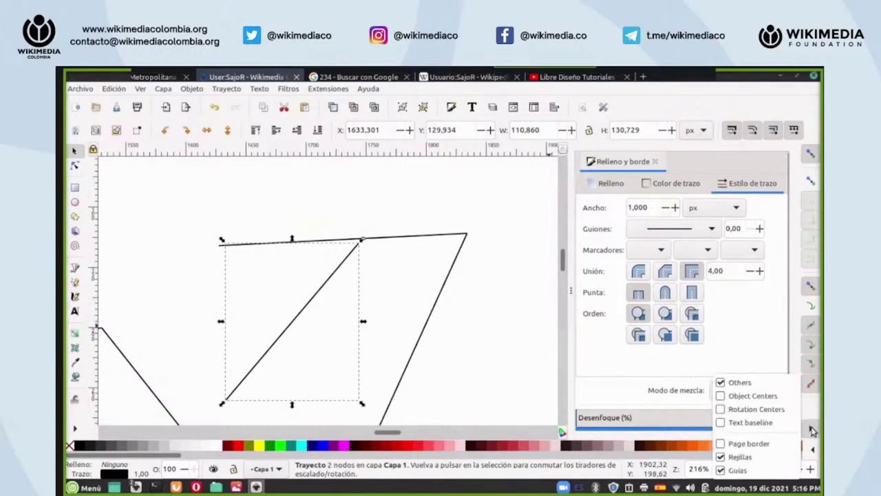
pyautogui.click(776, 397)
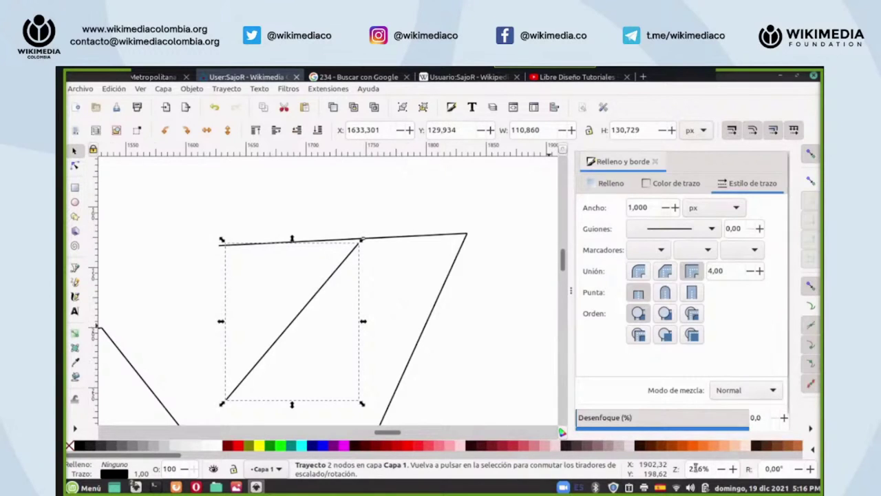
# - Snap the diagonal line's upper end onto the yellow rectangle's centre
pyautogui.scroll(-4, 694, 466)
pyautogui.scroll(-4, 457, 311)
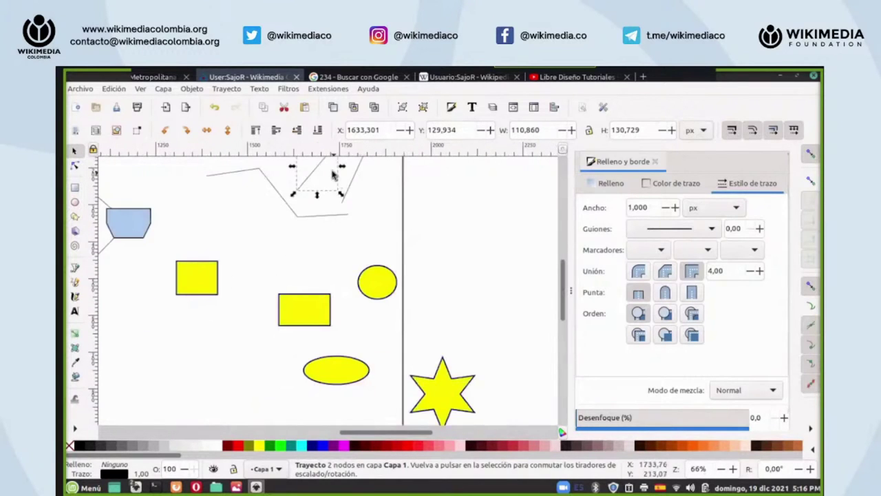
pyautogui.moveTo(321, 163); pyautogui.dragTo(368, 306)
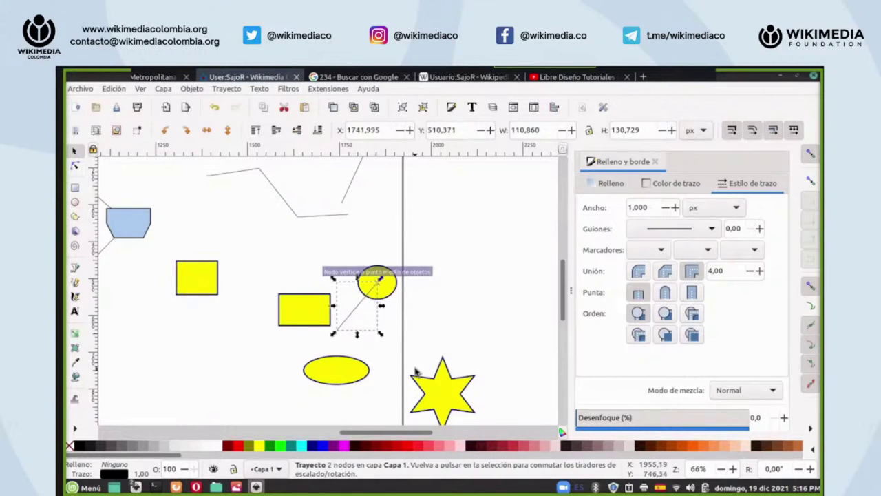
pyautogui.press('+')
pyautogui.press('+')
pyautogui.moveTo(418, 289); pyautogui.dragTo(278, 347)
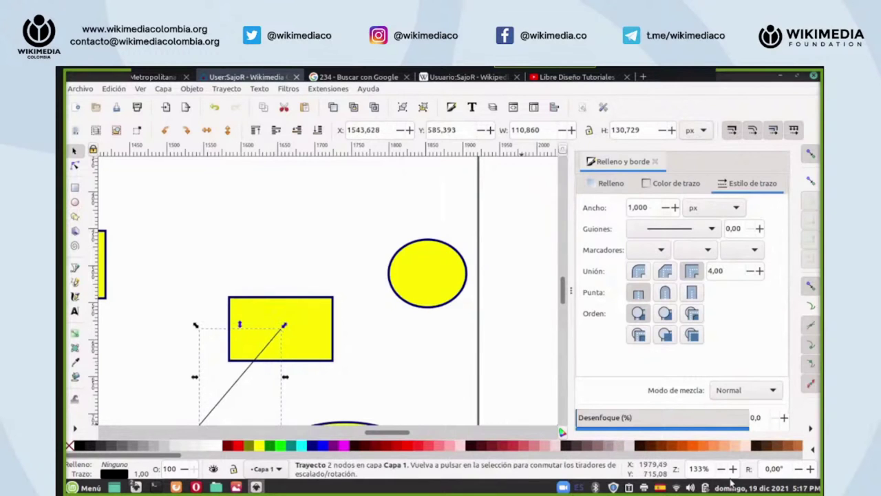
pyautogui.press('-')
# - Deselect the line and review the extra snapping options again
pyautogui.scroll(-2, 703, 469)
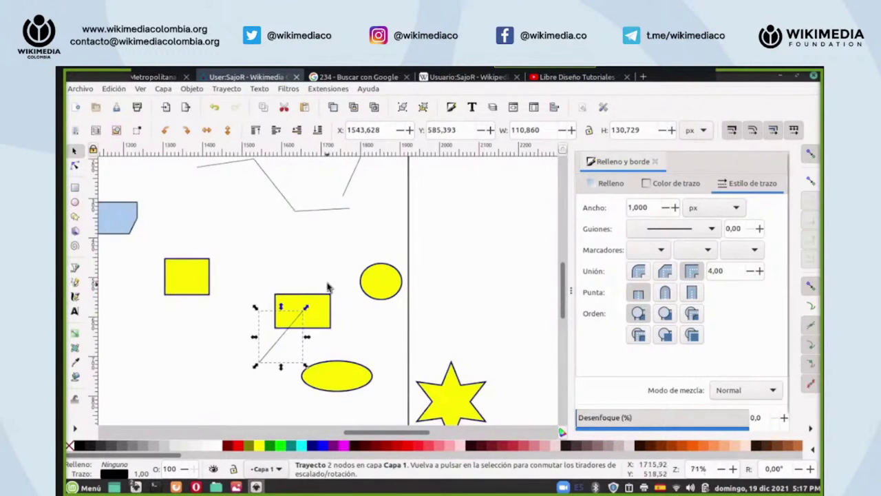
pyautogui.click(331, 265)
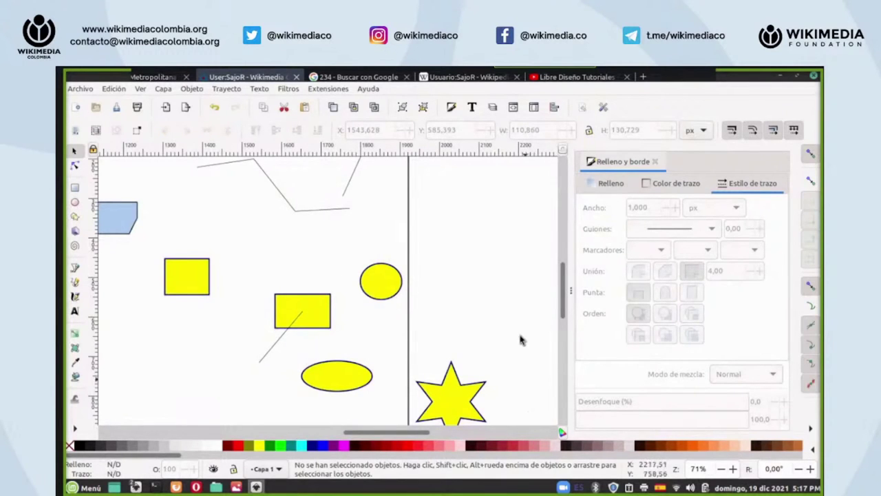
pyautogui.click(811, 429)
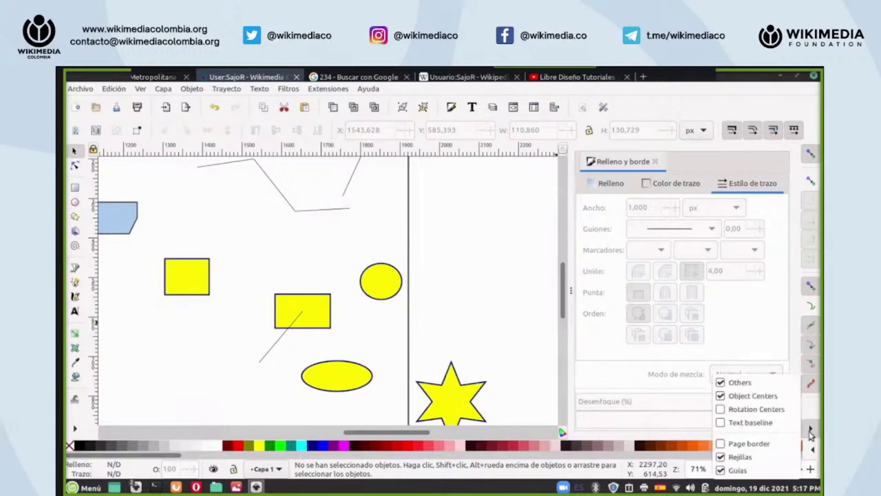
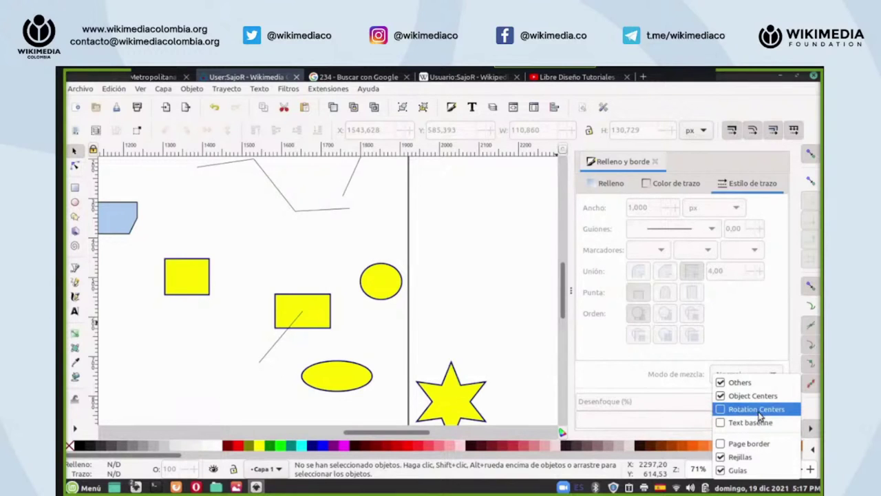
# - Close the snapping options list and select the small yellow circle on the canvas
pyautogui.click(504, 250)
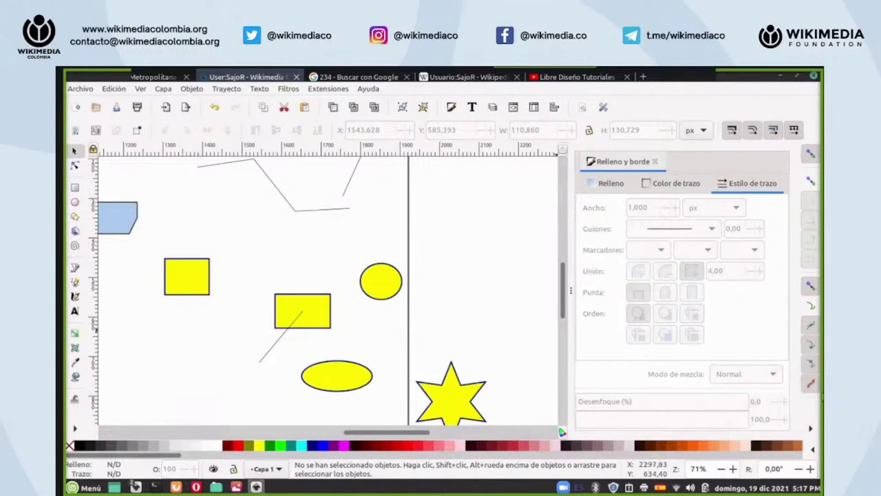
pyautogui.click(812, 428)
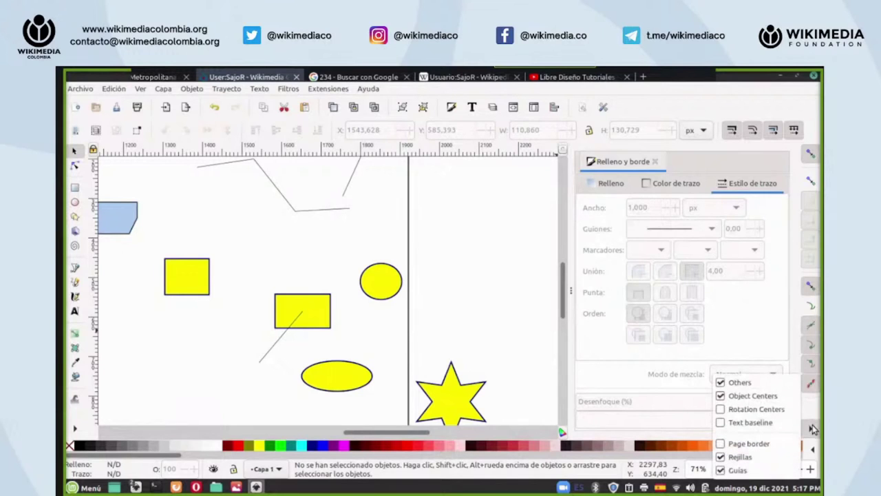
pyautogui.click(501, 253)
pyautogui.moveTo(373, 429)
pyautogui.mouseDown()
pyautogui.moveTo(311, 431)
pyautogui.moveTo(368, 381)
pyautogui.mouseUp()
pyautogui.click(531, 291)
pyautogui.moveTo(382, 434); pyautogui.dragTo(440, 433)
# - Zoom in and stretch the yellow ellipse slightly taller, to about 108 × 100 px
pyautogui.scroll(3, 696, 469)
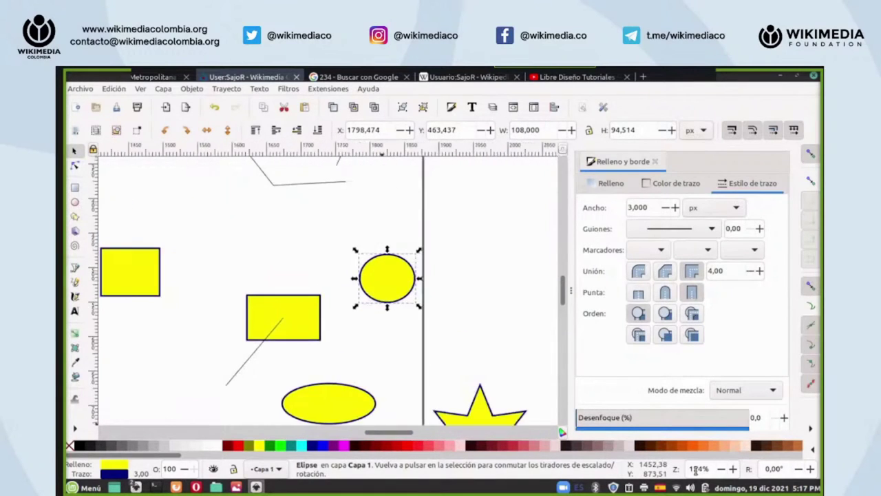
pyautogui.scroll(4, 697, 470)
pyautogui.hscroll(5, 461, 431)
pyautogui.hscroll(-2, 475, 413)
pyautogui.scroll(-2, 491, 373)
pyautogui.scroll(2, 491, 373)
pyautogui.scroll(2, 485, 394)
pyautogui.hscroll(3, 446, 434)
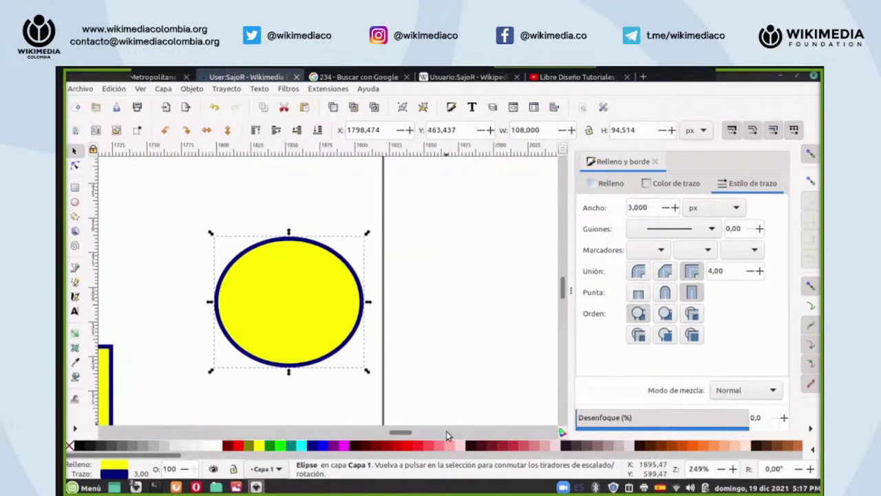
pyautogui.scroll(2, 694, 468)
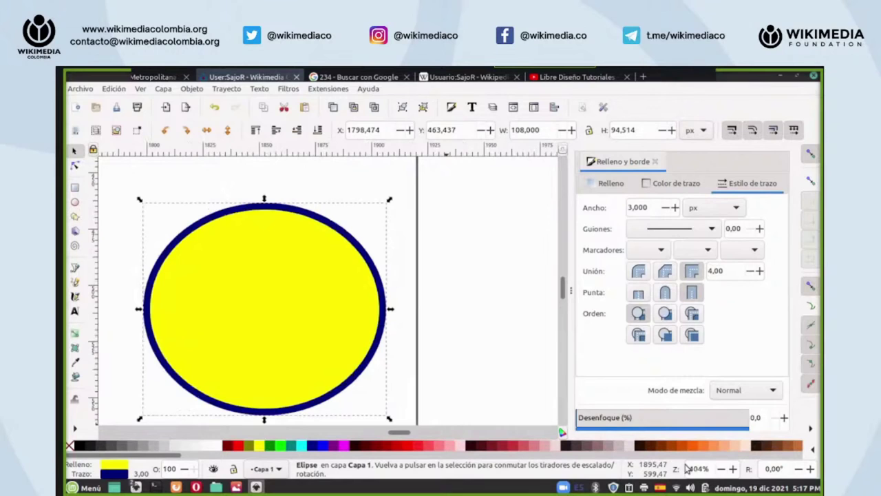
pyautogui.click(492, 285)
pyautogui.click(356, 282)
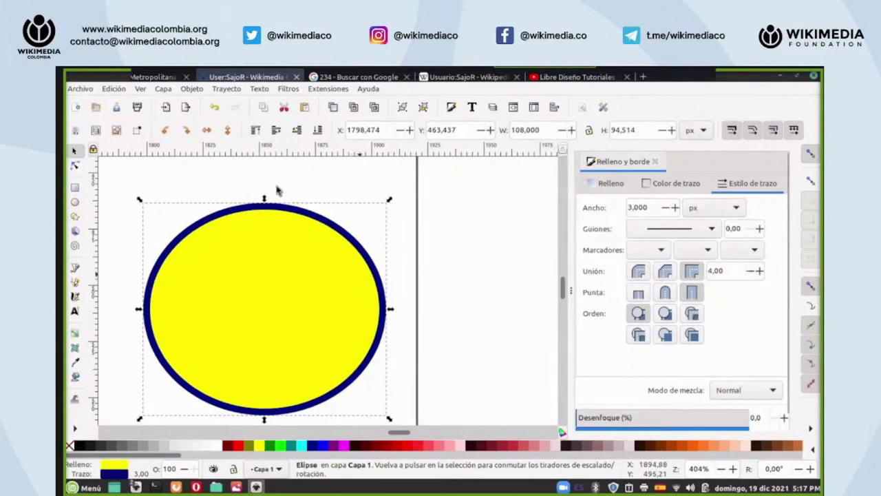
pyautogui.moveTo(264, 201)
pyautogui.mouseDown()
pyautogui.moveTo(269, 172)
pyautogui.moveTo(266, 194)
pyautogui.mouseUp()
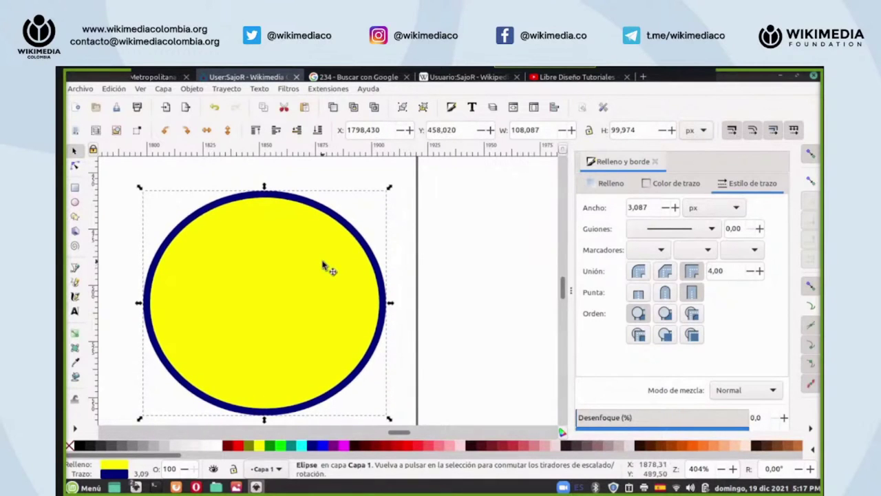
# - Rotate the ellipse and skew it into a slanted shape
pyautogui.click(323, 263)
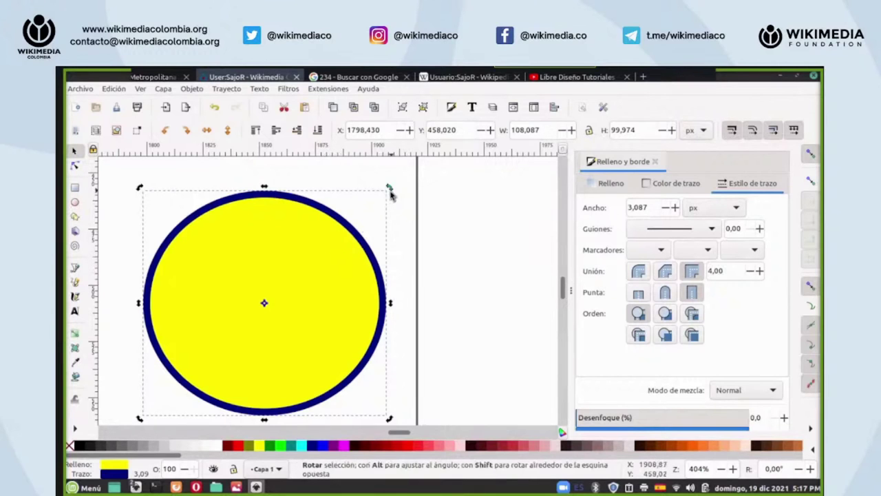
pyautogui.moveTo(391, 191)
pyautogui.mouseDown()
pyautogui.moveTo(402, 212)
pyautogui.moveTo(405, 326)
pyautogui.moveTo(387, 378)
pyautogui.moveTo(401, 244)
pyautogui.moveTo(385, 194)
pyautogui.mouseUp()
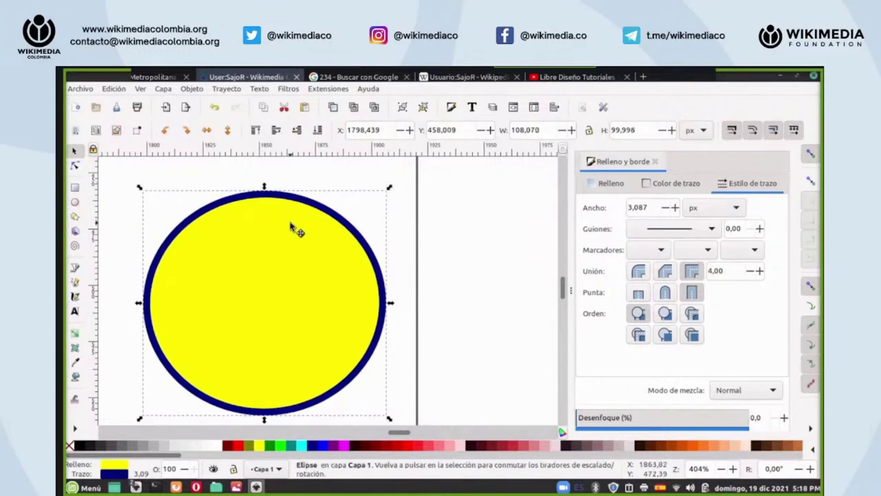
pyautogui.moveTo(264, 189)
pyautogui.mouseDown()
pyautogui.moveTo(327, 197)
pyautogui.moveTo(254, 201)
pyautogui.moveTo(296, 205)
pyautogui.moveTo(269, 204)
pyautogui.mouseUp()
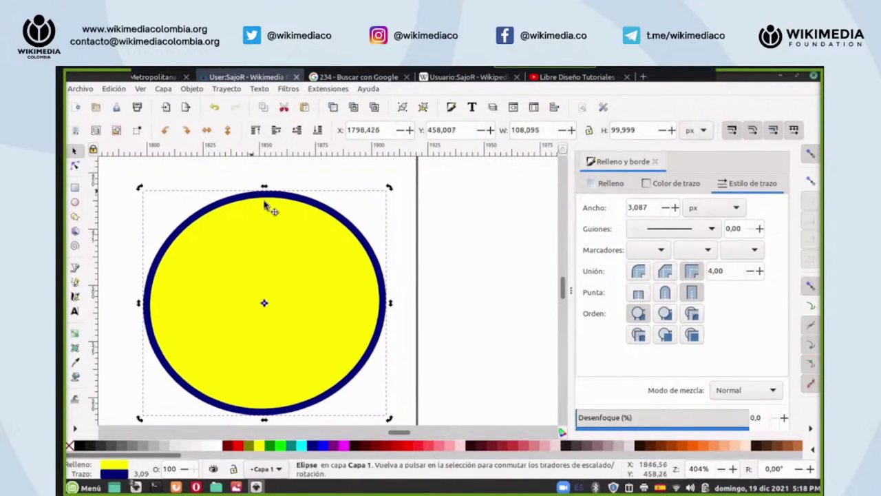
# - Reselect the yellow circle and rotate it around its centre
pyautogui.click(236, 180)
pyautogui.scroll(8, 288, 307)
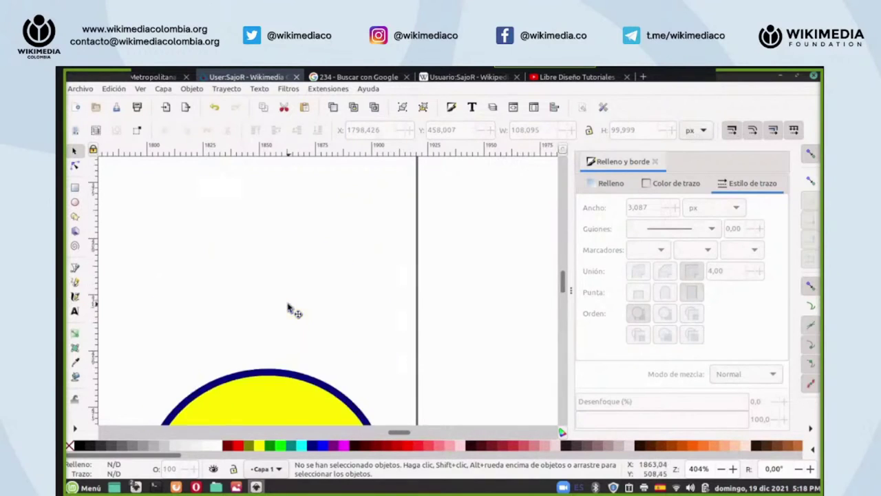
pyautogui.scroll(-3, 699, 468)
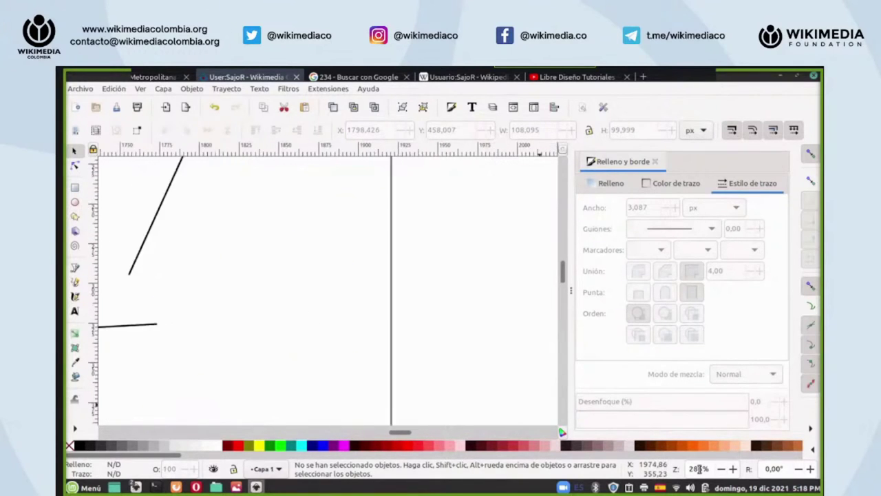
pyautogui.scroll(-8, 393, 285)
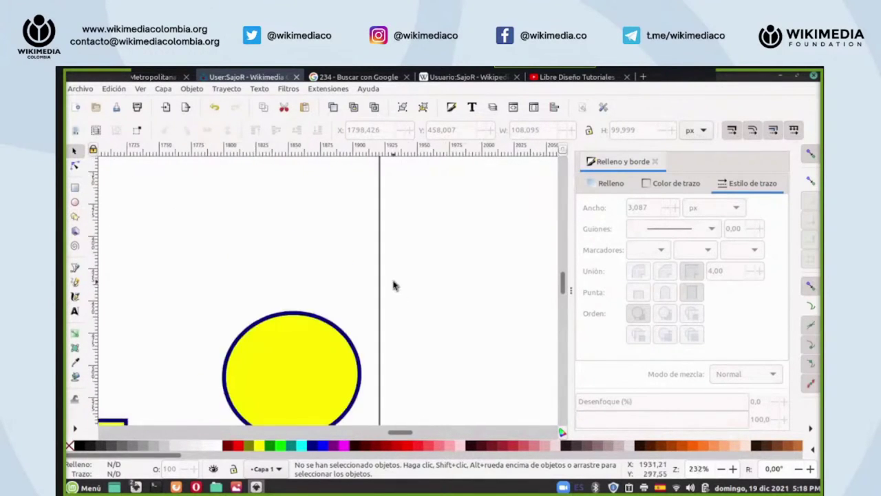
pyautogui.scroll(2, 697, 469)
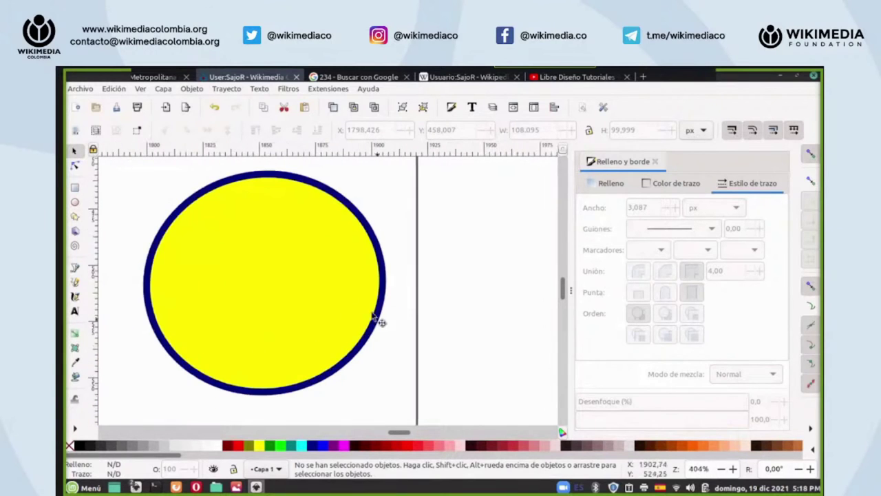
pyautogui.click(342, 293)
pyautogui.click(343, 297)
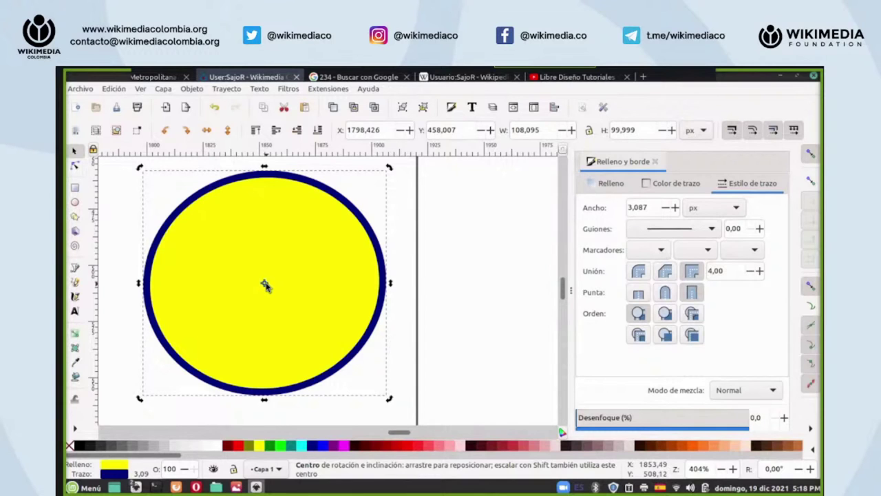
pyautogui.moveTo(390, 169); pyautogui.dragTo(363, 222)
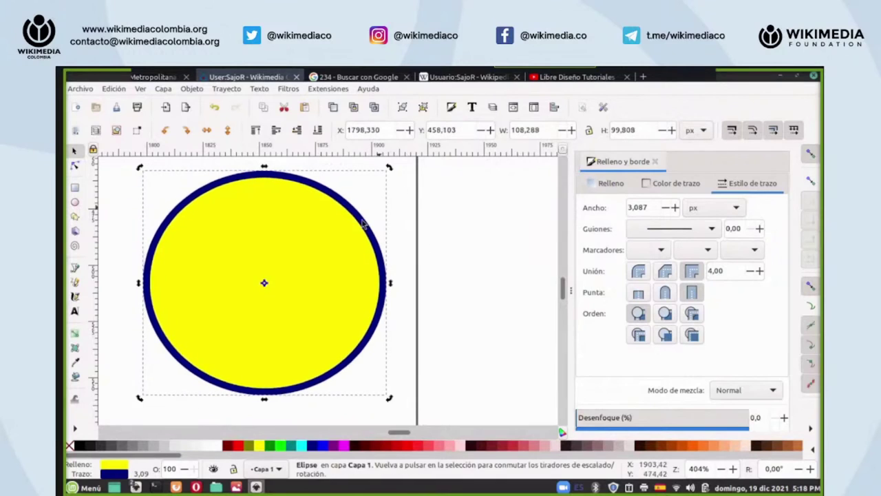
# - Shift the rotation centre up and right, rotate the circle around it twice, then nudge it upward
pyautogui.moveTo(266, 285); pyautogui.dragTo(335, 211)
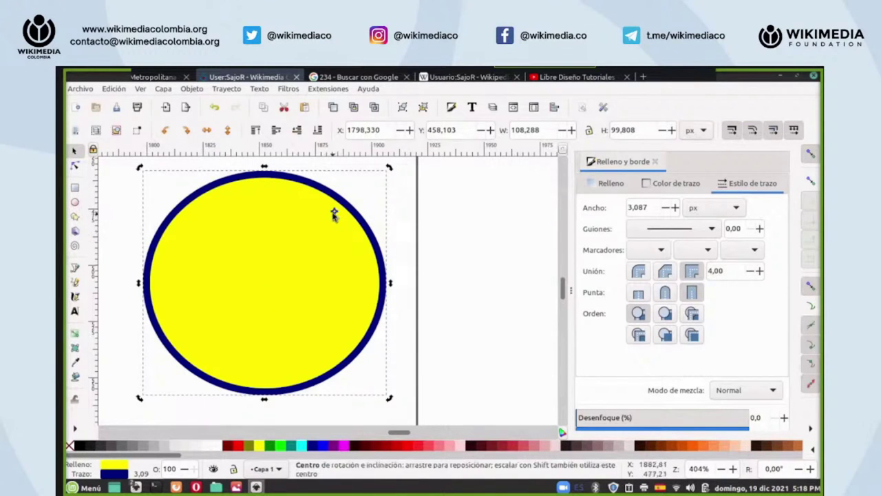
pyautogui.moveTo(389, 170); pyautogui.dragTo(338, 212)
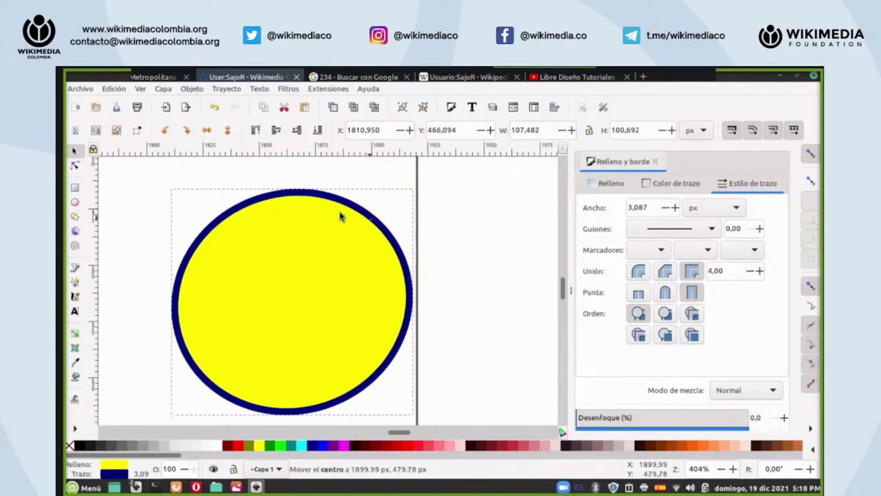
pyautogui.moveTo(415, 188); pyautogui.dragTo(471, 280)
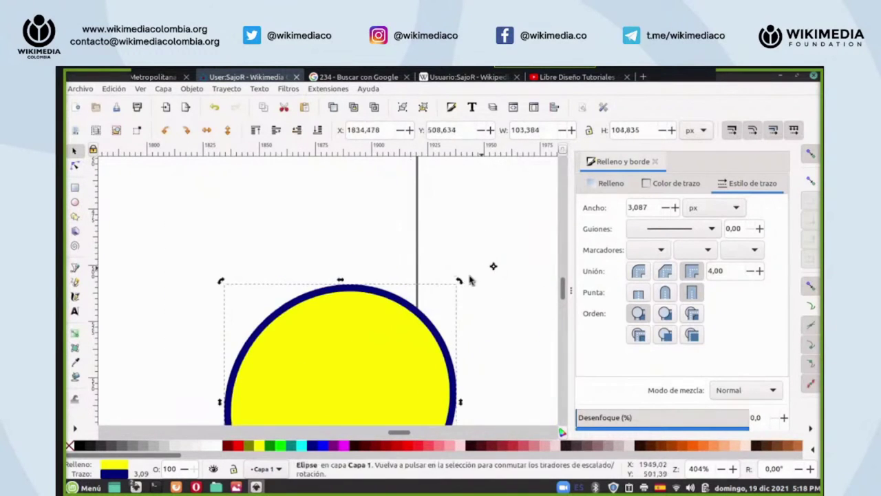
pyautogui.moveTo(310, 338); pyautogui.dragTo(305, 231)
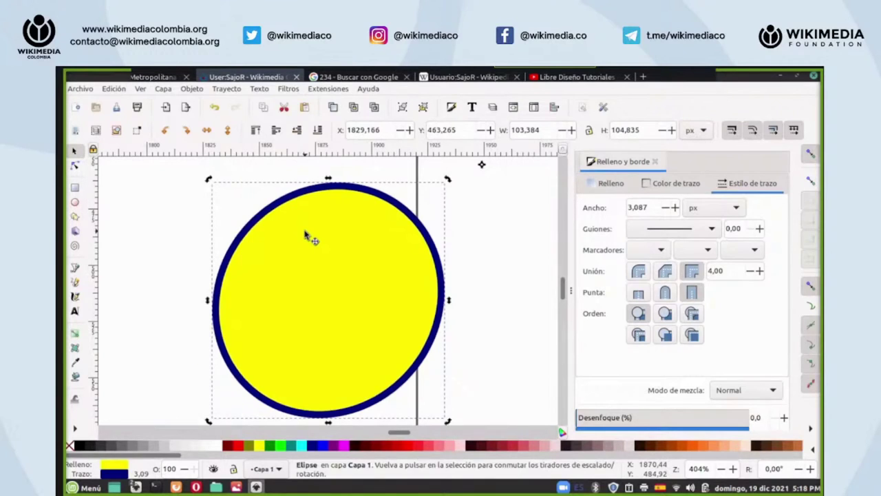
# - Delete the ellipse and draw a six-pointed yellow star with the Star tool
pyautogui.press('Delete')
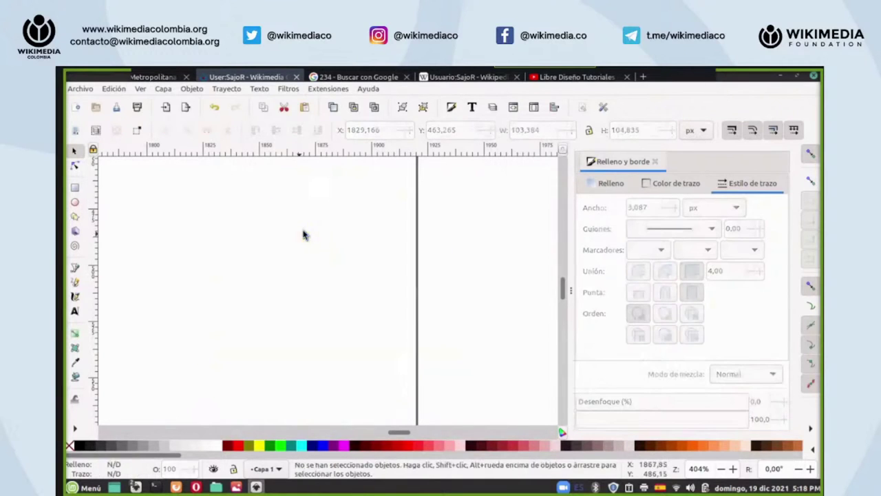
pyautogui.click(75, 217)
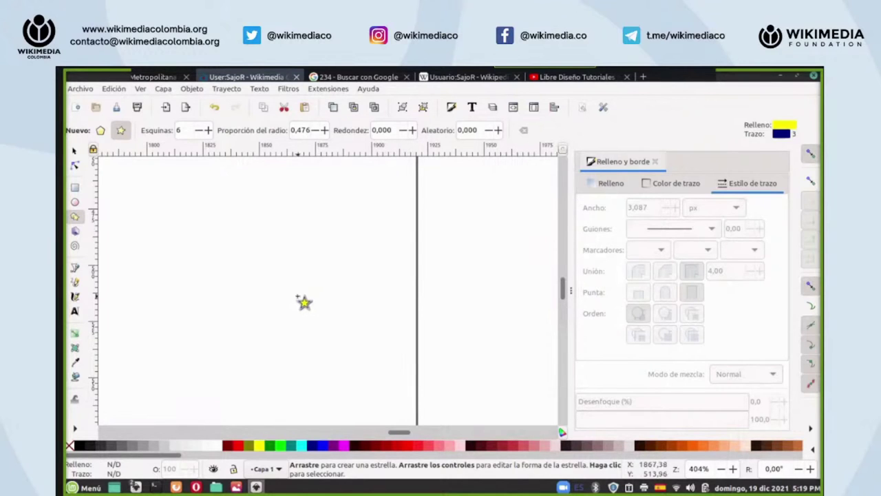
pyautogui.press('ctrl')
pyautogui.moveTo(300, 298)
pyautogui.mouseDown()
pyautogui.moveTo(311, 255)
pyautogui.moveTo(300, 202)
pyautogui.mouseUp()
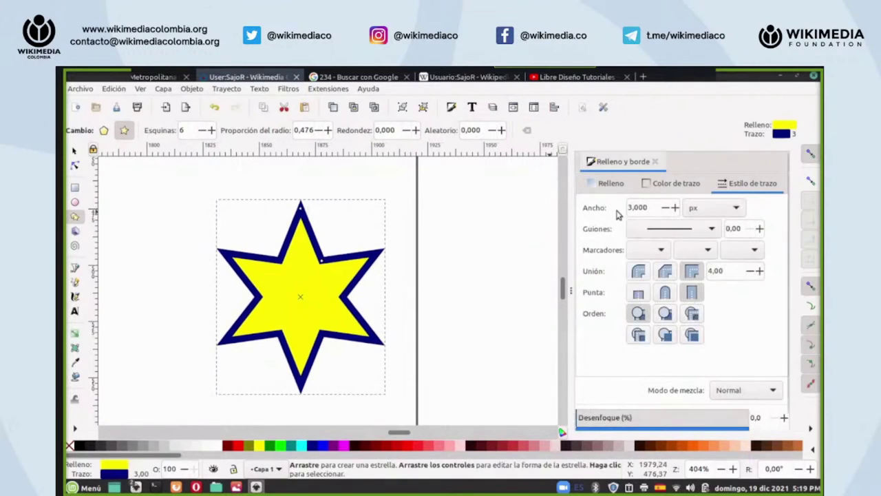
# - Reduce the star's outline width from 2.3 to 2 px, then enter 1 as the width
pyautogui.click(665, 208)
pyautogui.click(666, 208)
pyautogui.click(666, 208)
pyautogui.moveTo(645, 207); pyautogui.dragTo(603, 210)
pyautogui.write('2')
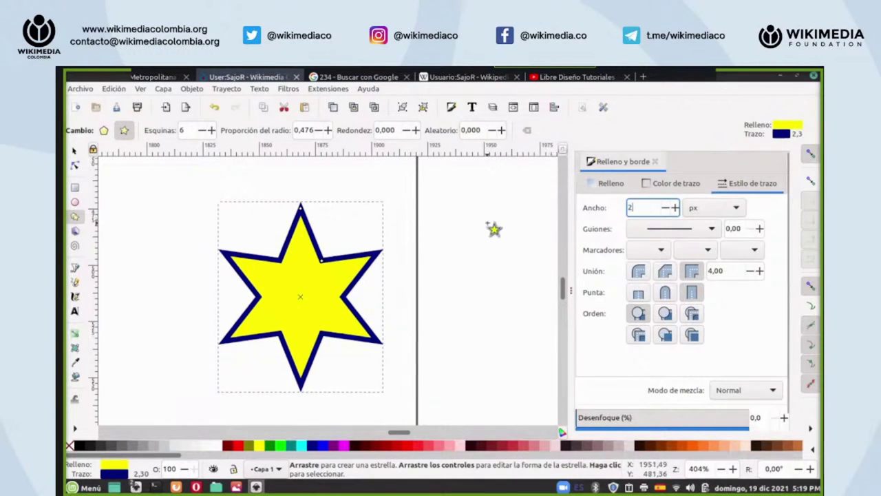
pyautogui.click(494, 230)
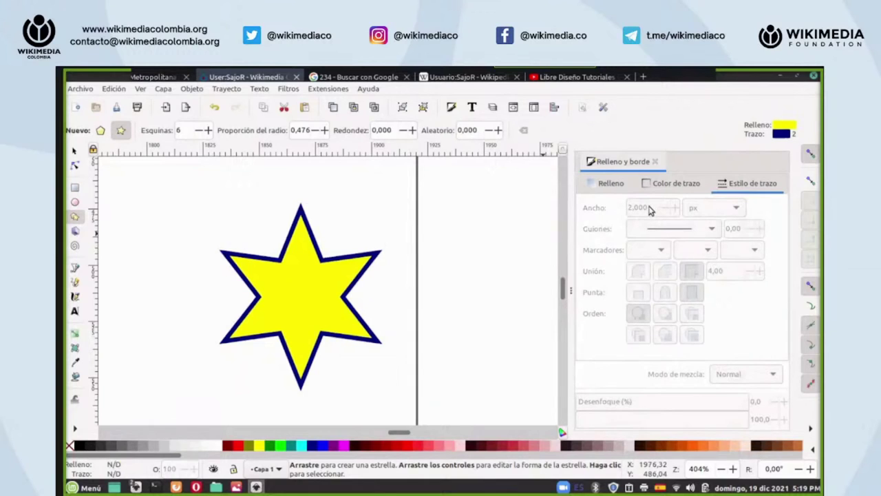
pyautogui.click(339, 282)
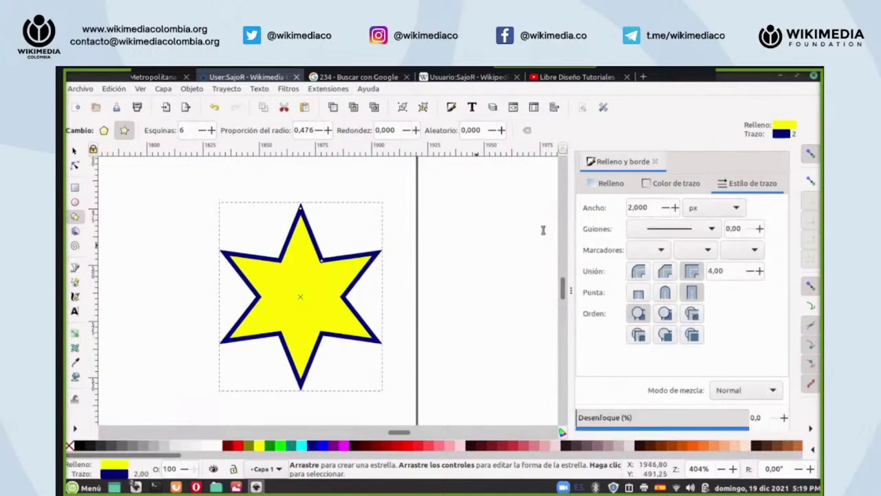
pyautogui.tripleClick(637, 208)
pyautogui.write('1')
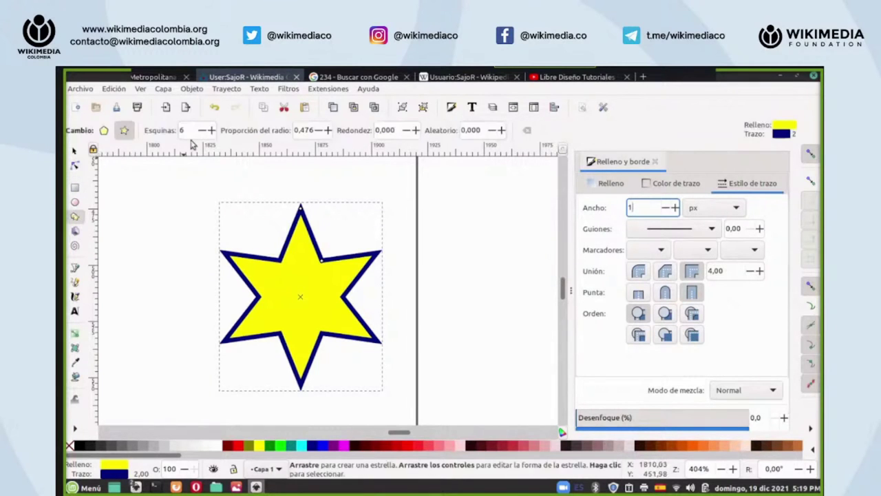
# - Raise the star's corner count to 16 points
pyautogui.click(211, 130)
pyautogui.click(211, 130)
pyautogui.click(211, 130)
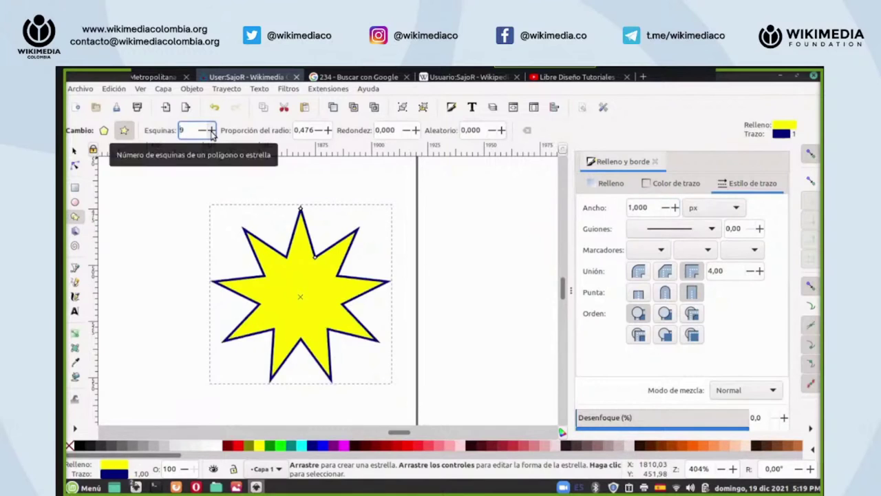
pyautogui.click(211, 130)
pyautogui.click(210, 130)
pyautogui.click(211, 130)
pyautogui.click(211, 131)
pyautogui.click(211, 130)
pyautogui.click(210, 131)
pyautogui.click(211, 130)
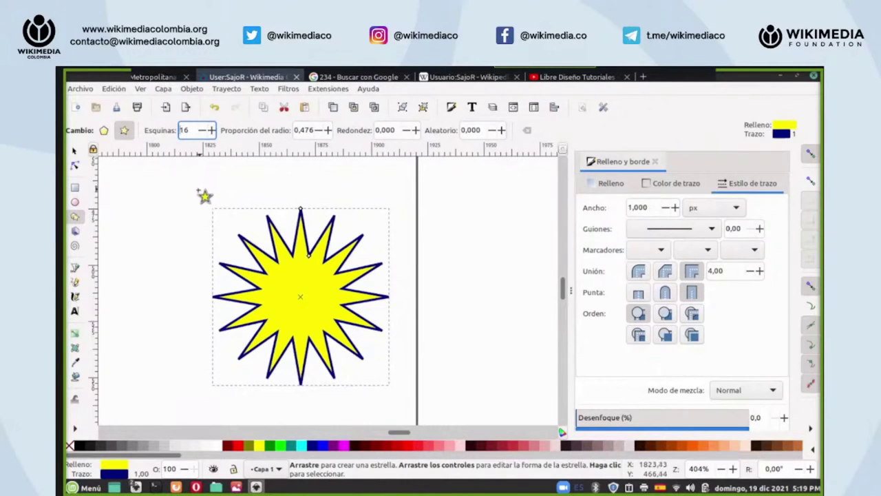
# - Switch back to the Selector tool and zoom in on the 16-point star
pyautogui.click(75, 151)
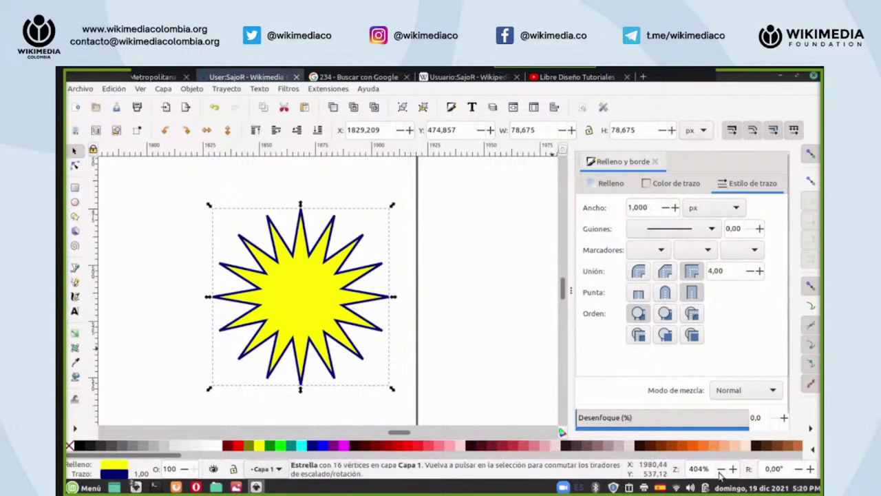
pyautogui.press('+')
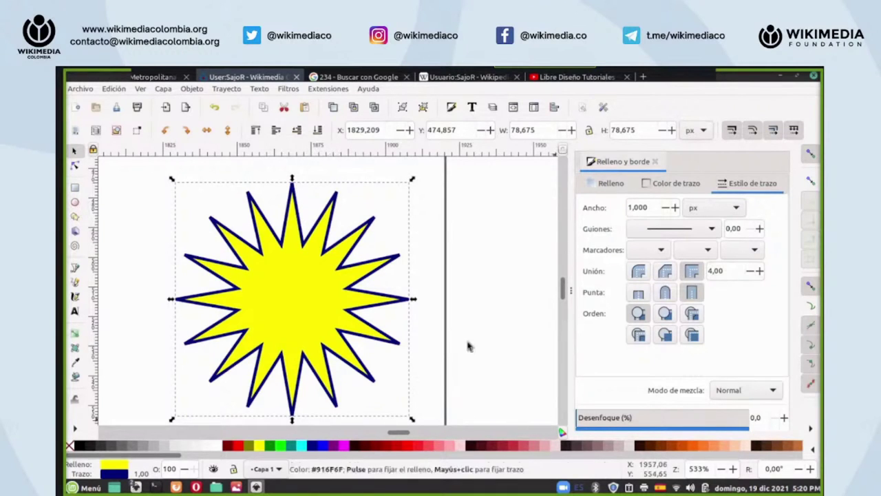
pyautogui.scroll(3, 701, 469)
pyautogui.scroll(3, 344, 274)
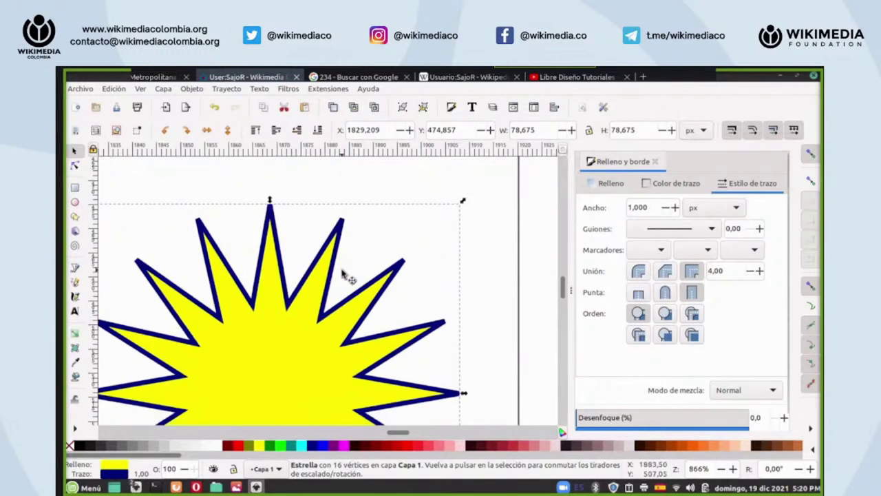
# - Draw a Bezier path from a spike's tip to the star's inner corner
pyautogui.click(76, 269)
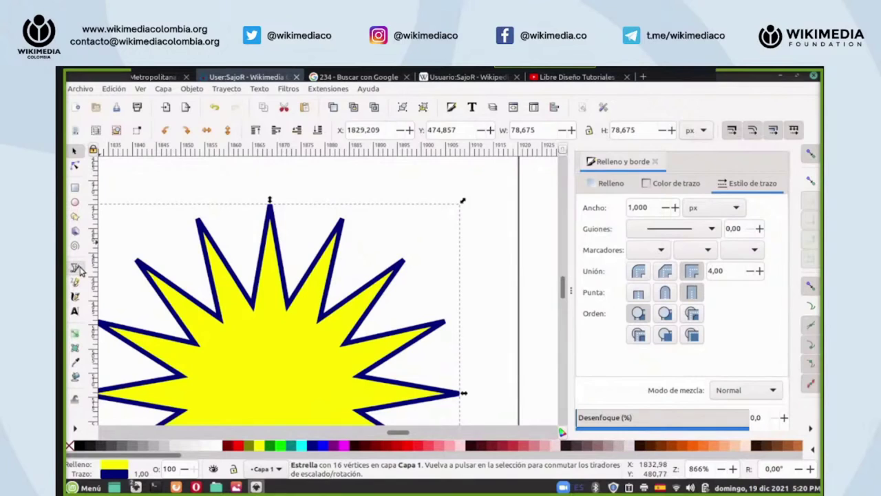
pyautogui.click(290, 307)
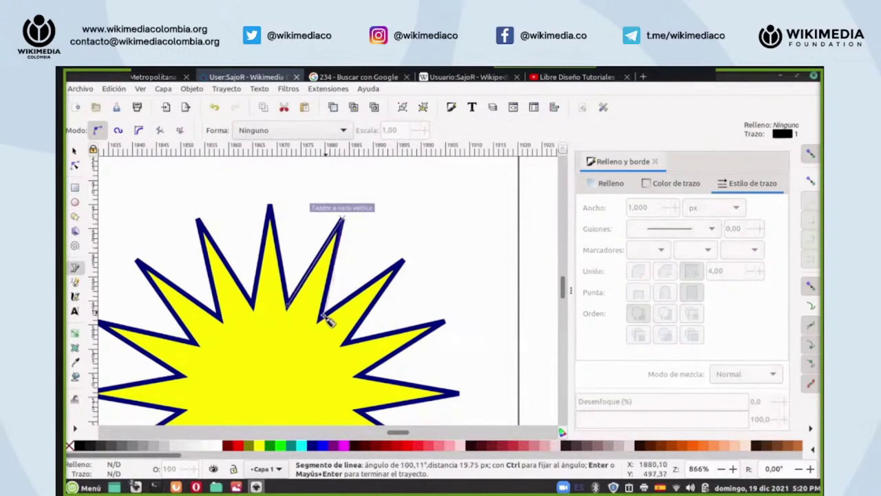
pyautogui.click(316, 327)
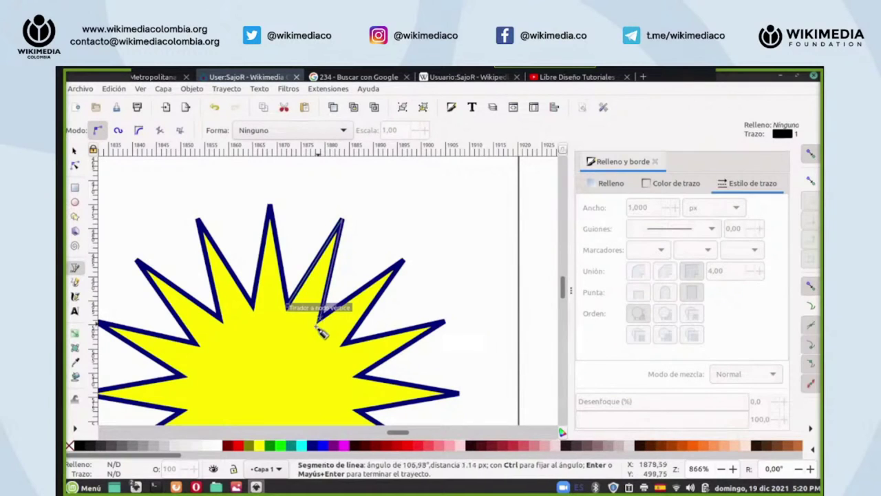
pyautogui.rightClick(317, 328)
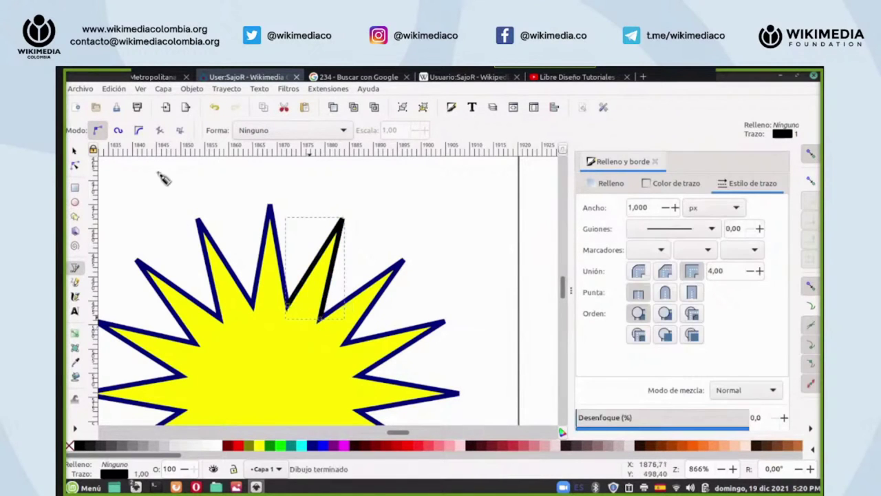
# - With snapping off, bend both path segments outward into a flame-like curve
pyautogui.press('n')
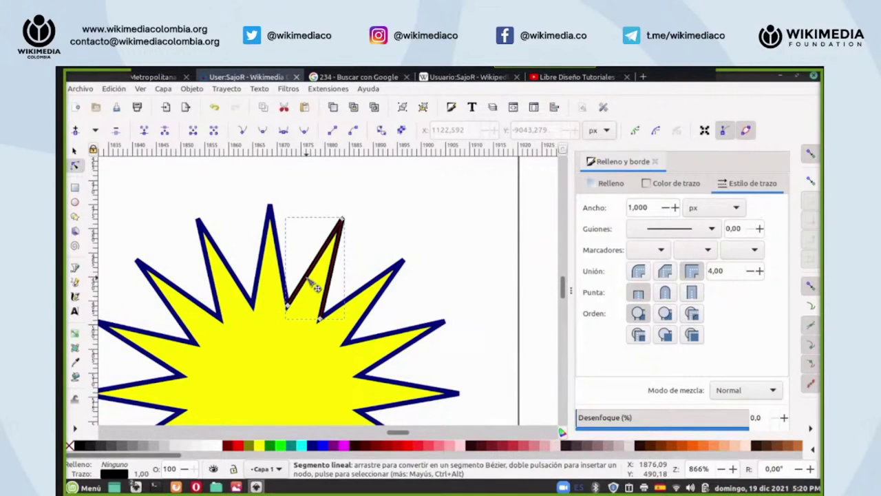
pyautogui.moveTo(309, 279); pyautogui.dragTo(333, 269)
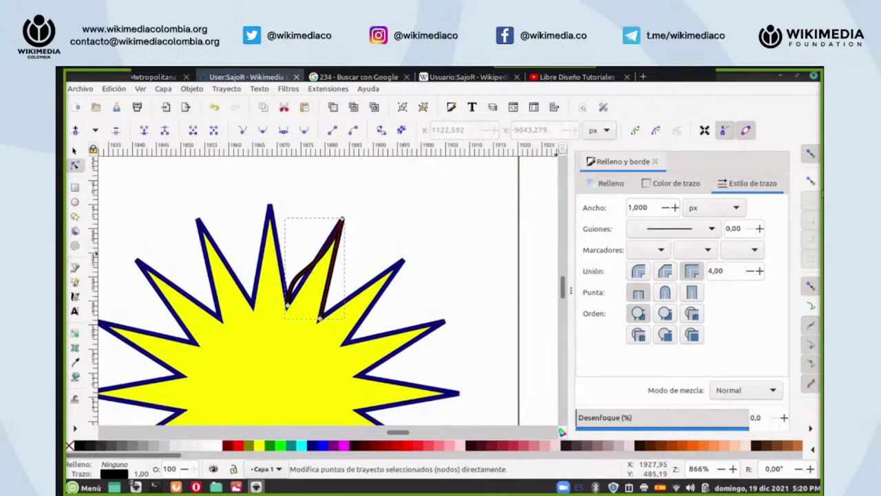
pyautogui.click(812, 155)
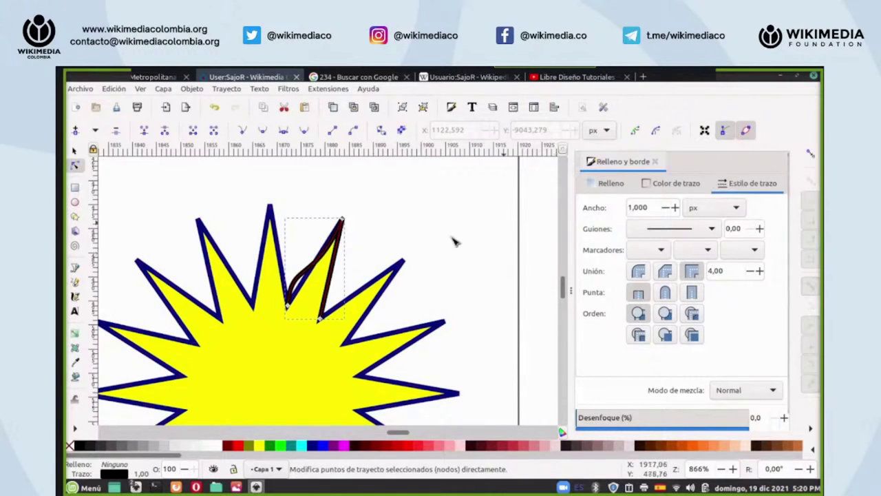
pyautogui.moveTo(344, 262); pyautogui.dragTo(349, 264)
pyautogui.moveTo(335, 314); pyautogui.dragTo(357, 278)
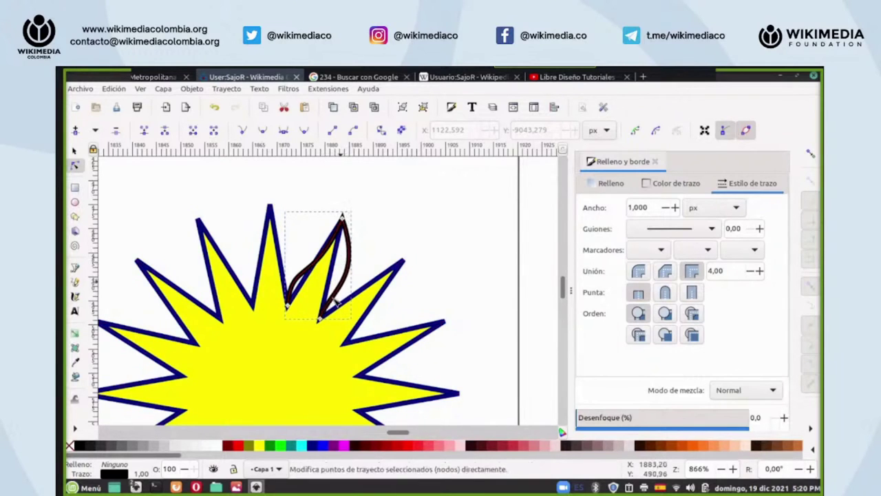
pyautogui.click(321, 319)
pyautogui.moveTo(332, 289); pyautogui.dragTo(322, 285)
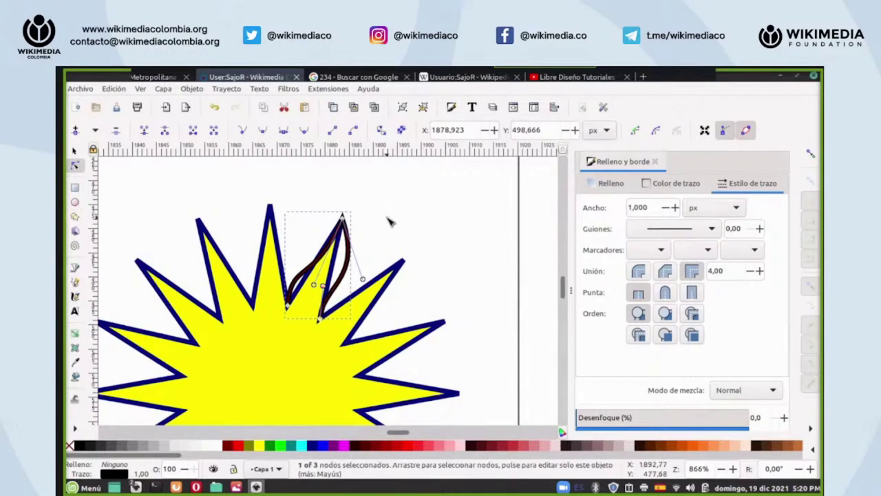
pyautogui.scroll(-2, 413, 237)
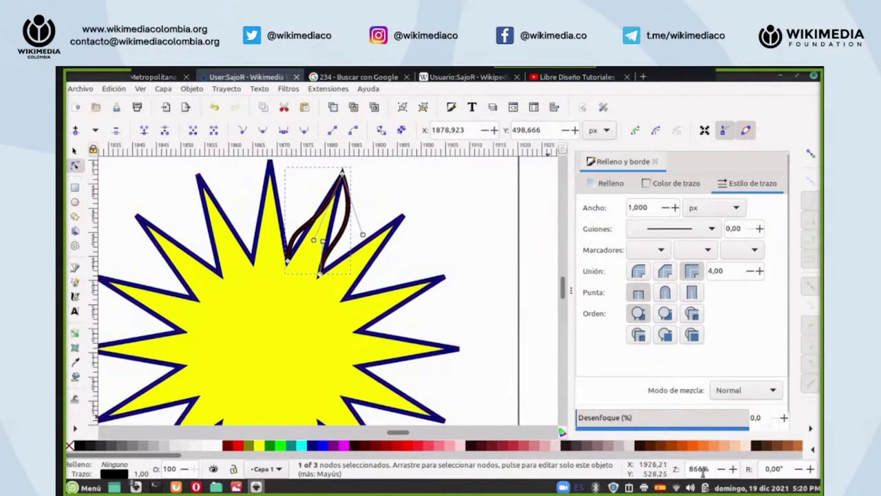
pyautogui.press('-')
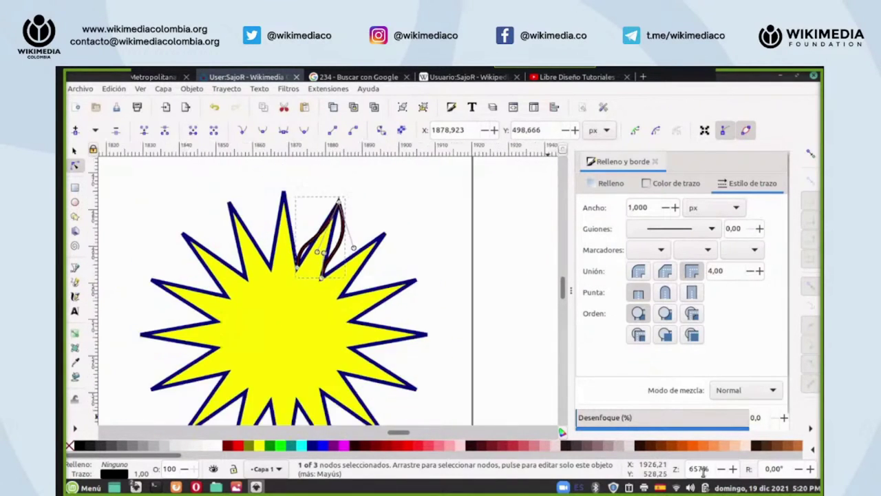
# - Fine-tune the curve's node handle and move its rotation centre down into the star
pyautogui.click(75, 152)
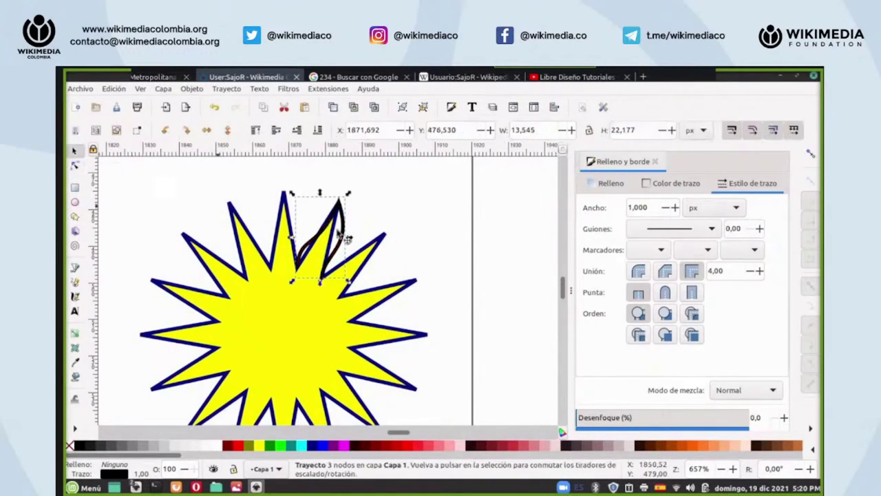
pyautogui.click(349, 238)
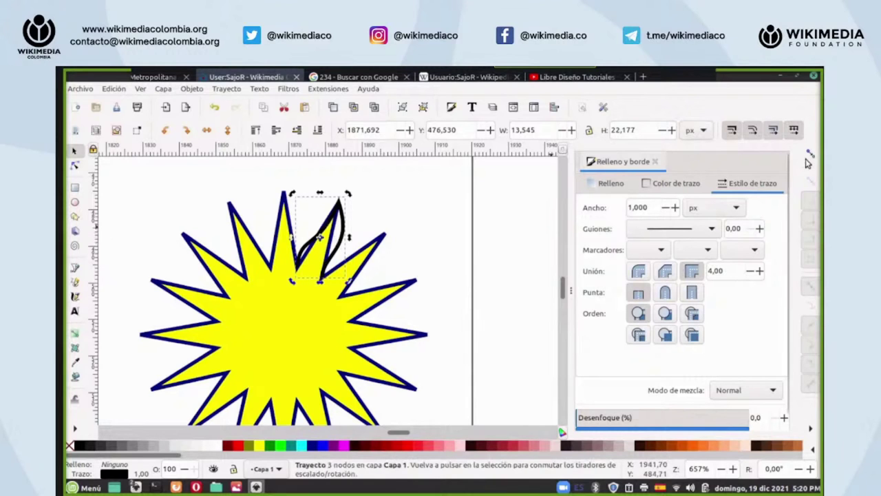
pyautogui.click(73, 166)
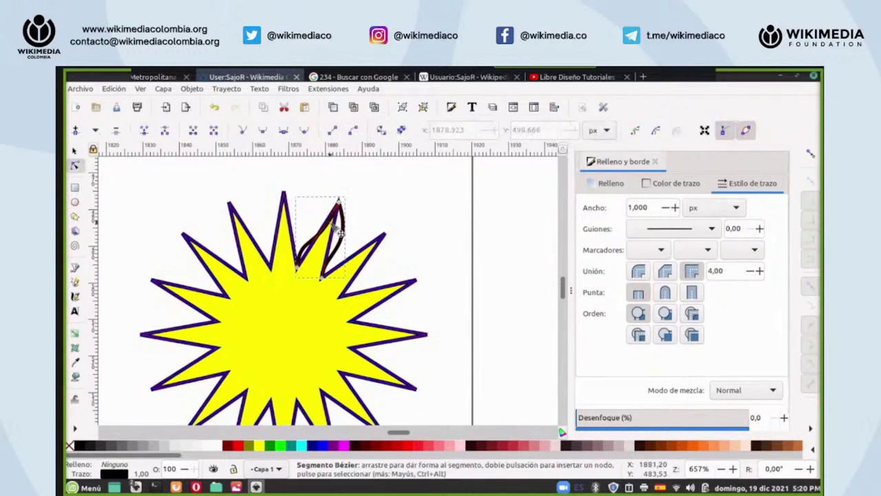
pyautogui.moveTo(317, 252); pyautogui.dragTo(324, 251)
pyautogui.click(74, 150)
pyautogui.click(330, 232)
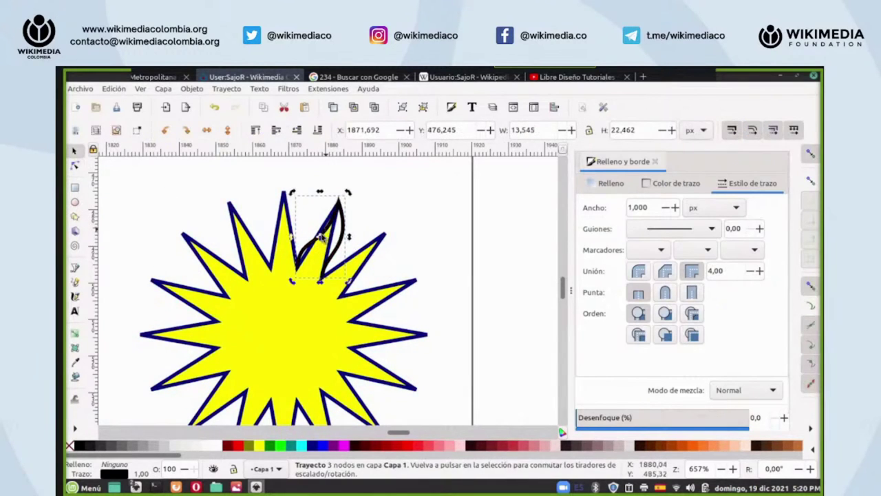
pyautogui.moveTo(321, 237); pyautogui.dragTo(289, 335)
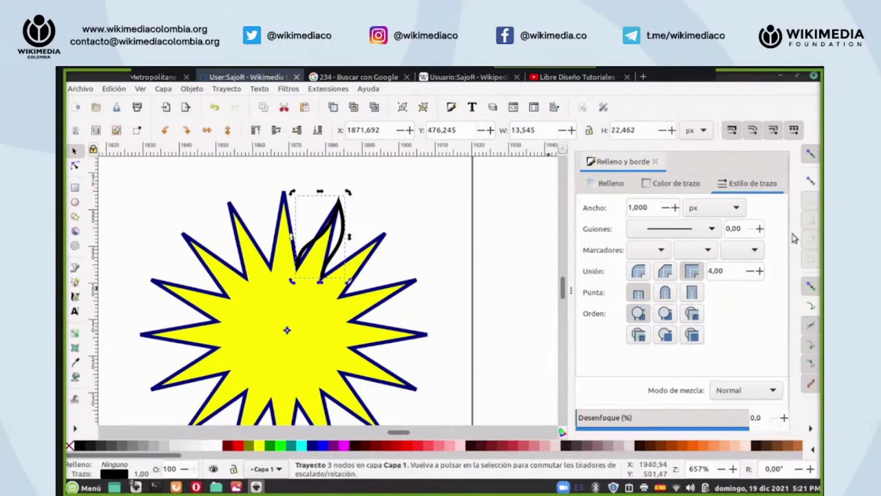
# - Re-enable snapping and drag the flame's rotation centre into the star, then choose the Pencil tool
pyautogui.click(811, 181)
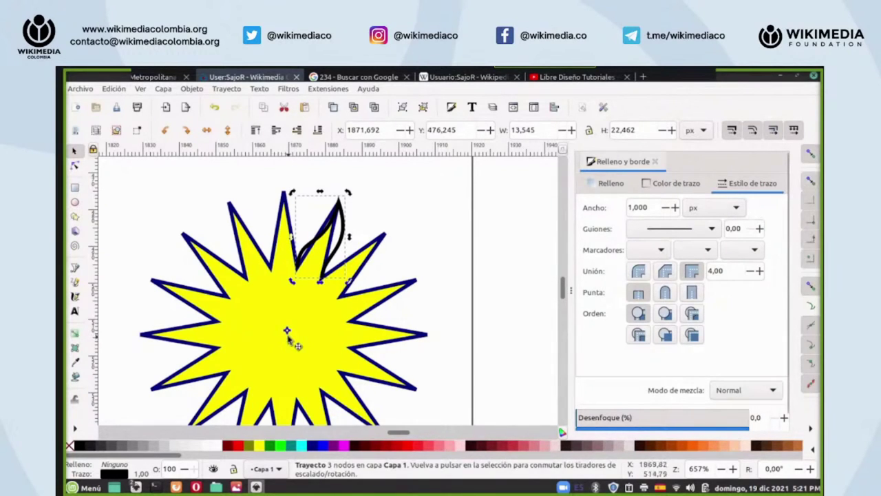
pyautogui.moveTo(288, 332); pyautogui.dragTo(291, 298)
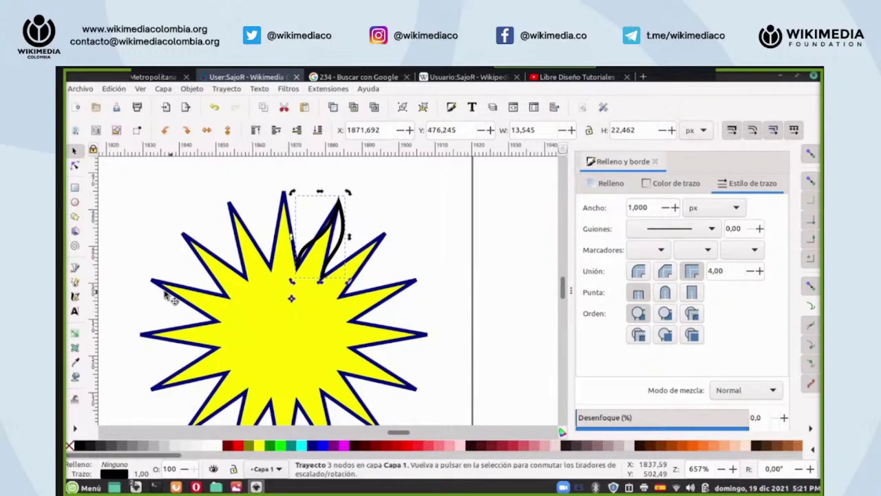
pyautogui.click(76, 284)
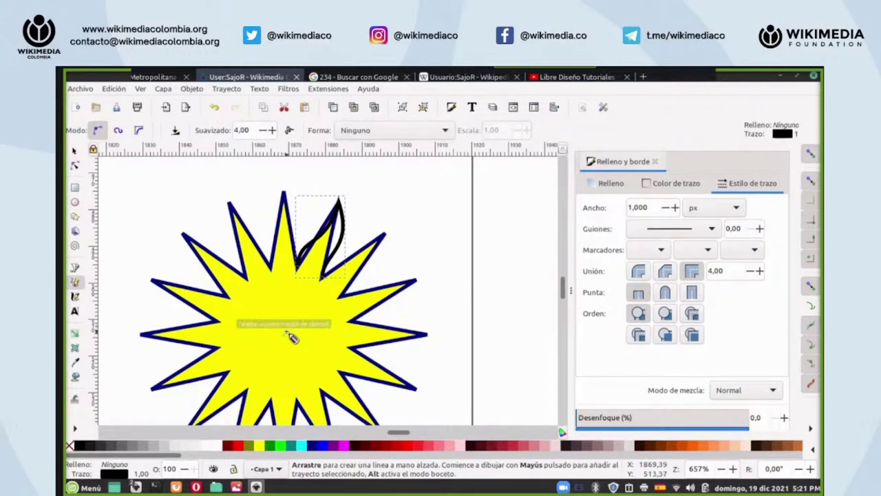
# - Draw a horizontal reference line from the star's centre and move the curve's pivot onto it
pyautogui.click(517, 336)
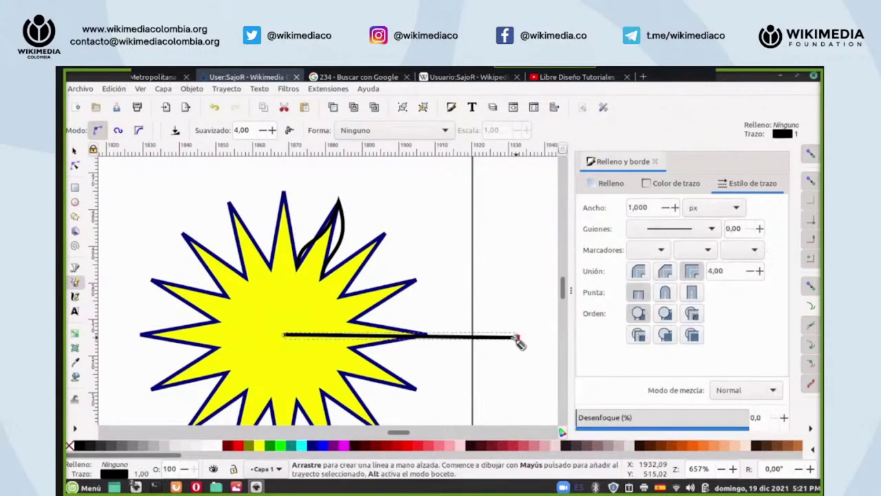
pyautogui.click(75, 168)
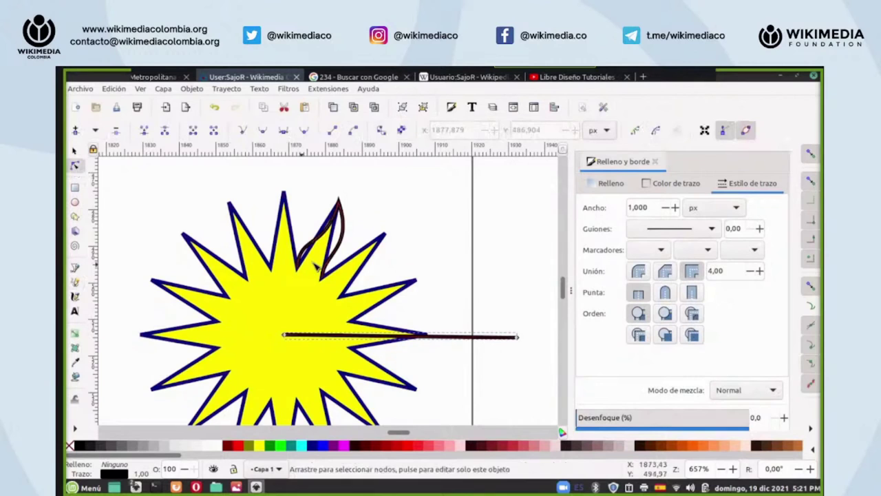
pyautogui.click(339, 249)
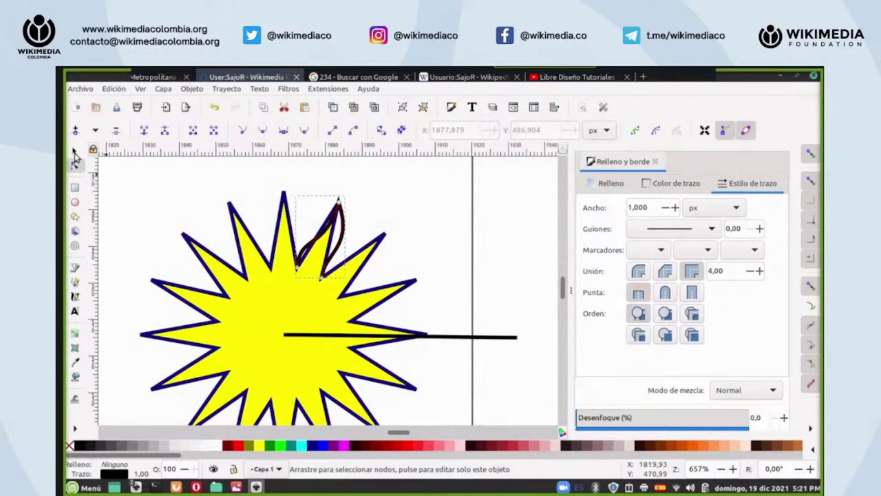
pyautogui.press('s')
pyautogui.click(337, 253)
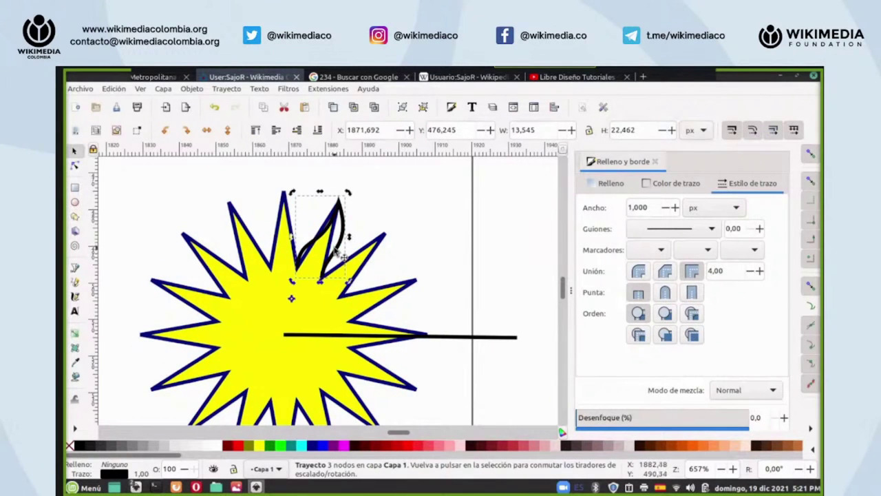
pyautogui.moveTo(291, 298); pyautogui.dragTo(287, 337)
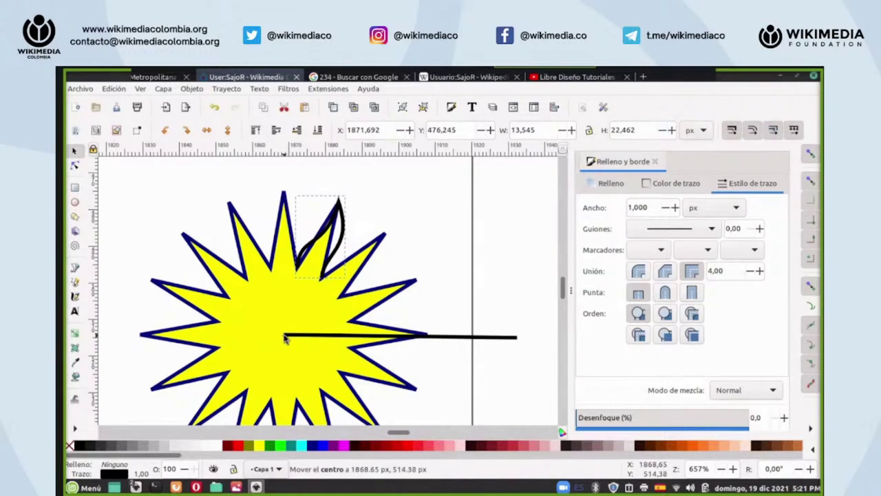
pyautogui.moveTo(286, 339); pyautogui.dragTo(285, 337)
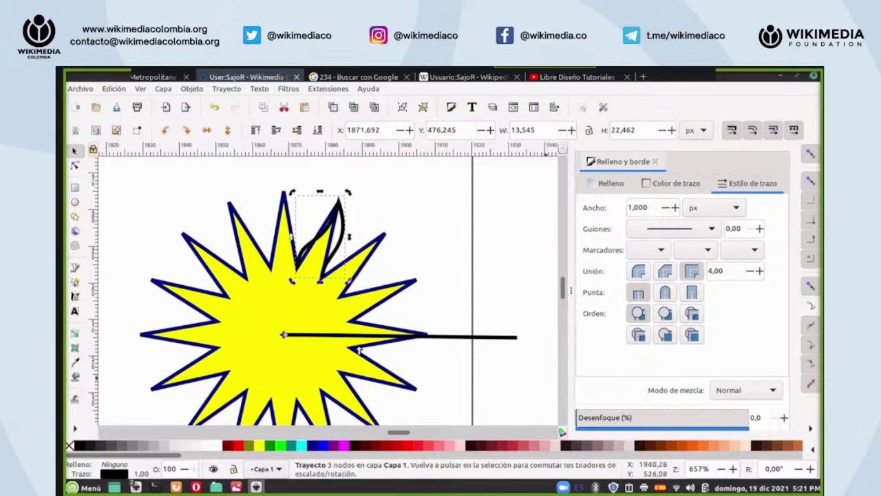
# - Enable snapping to rotation centres and snap the curve's pivot to the star's centre
pyautogui.click(811, 429)
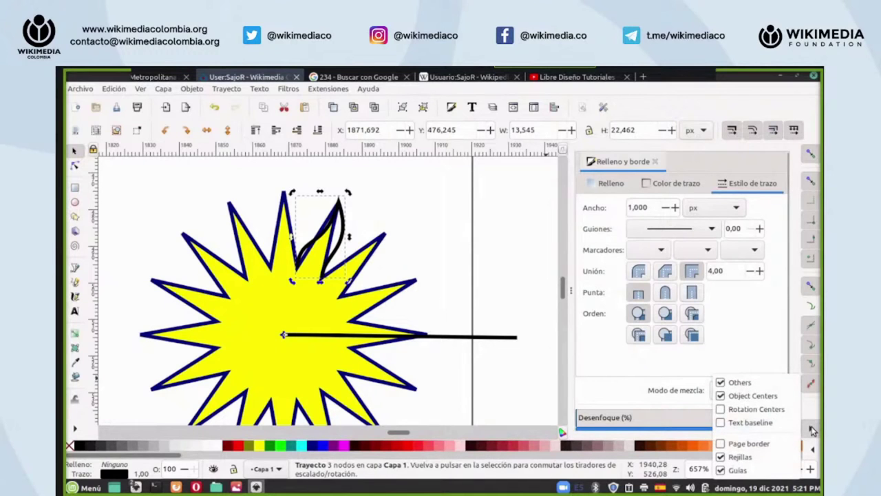
pyautogui.click(754, 409)
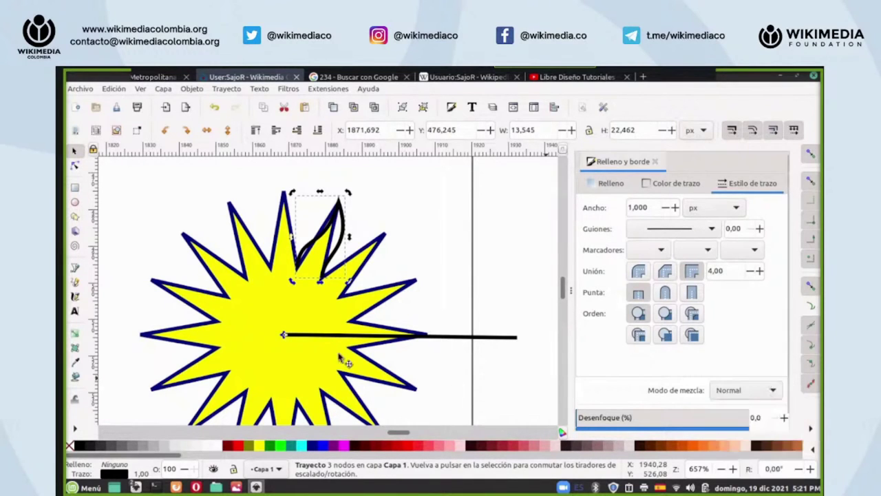
pyautogui.moveTo(285, 337); pyautogui.dragTo(286, 336)
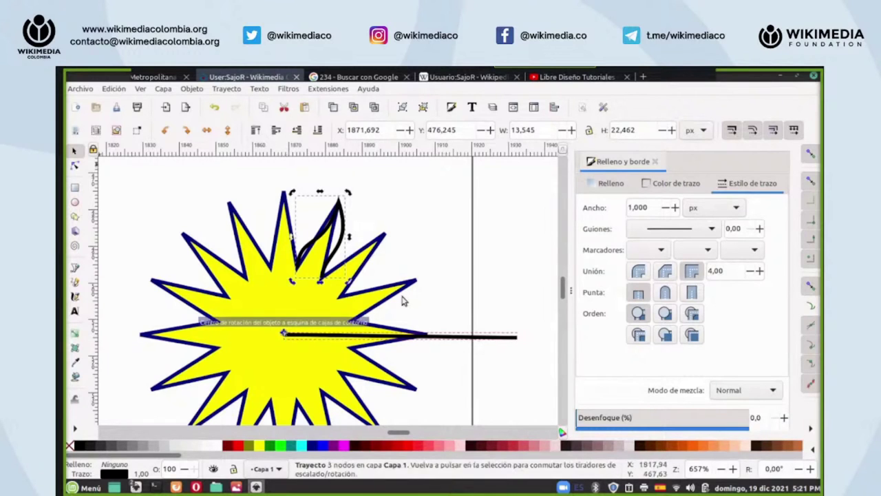
pyautogui.moveTo(513, 337); pyautogui.dragTo(523, 318)
pyautogui.click(321, 241)
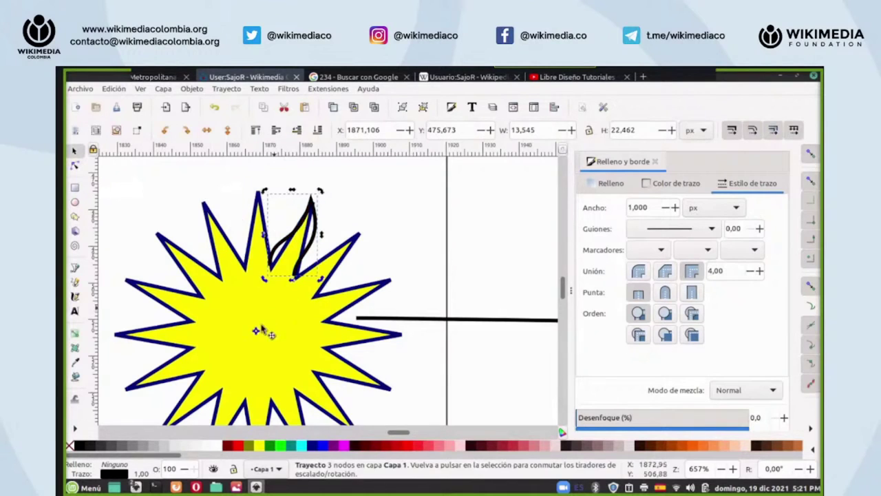
pyautogui.moveTo(259, 330); pyautogui.dragTo(259, 334)
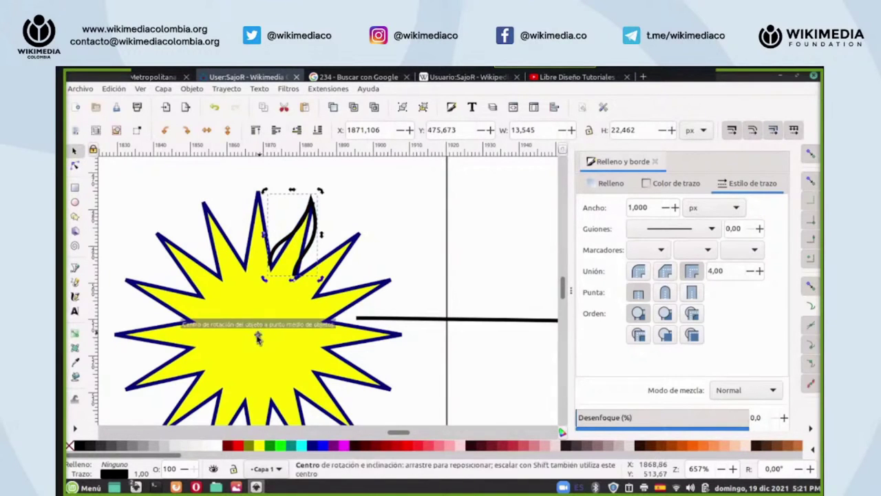
# - Reposition the black curve and re-snap its pivot to the star's midpoint
pyautogui.click(418, 321)
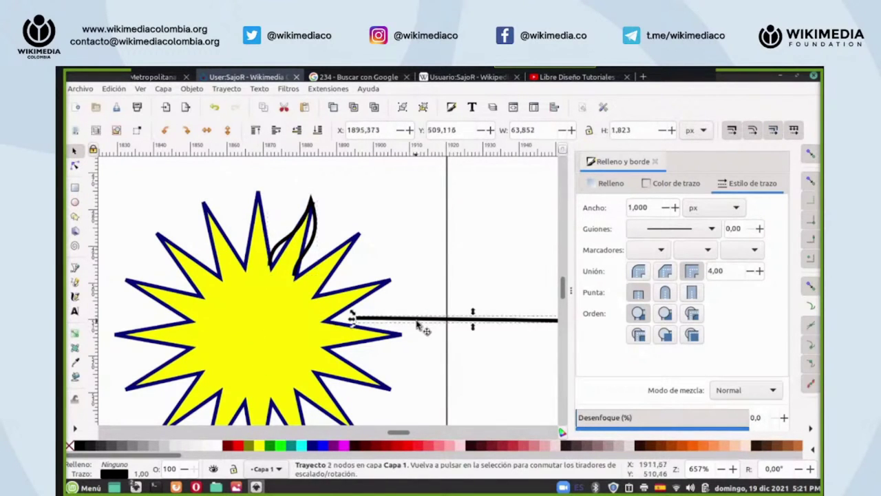
pyautogui.click(320, 239)
pyautogui.moveTo(319, 240)
pyautogui.mouseDown()
pyautogui.moveTo(328, 260)
pyautogui.moveTo(329, 227)
pyautogui.mouseUp()
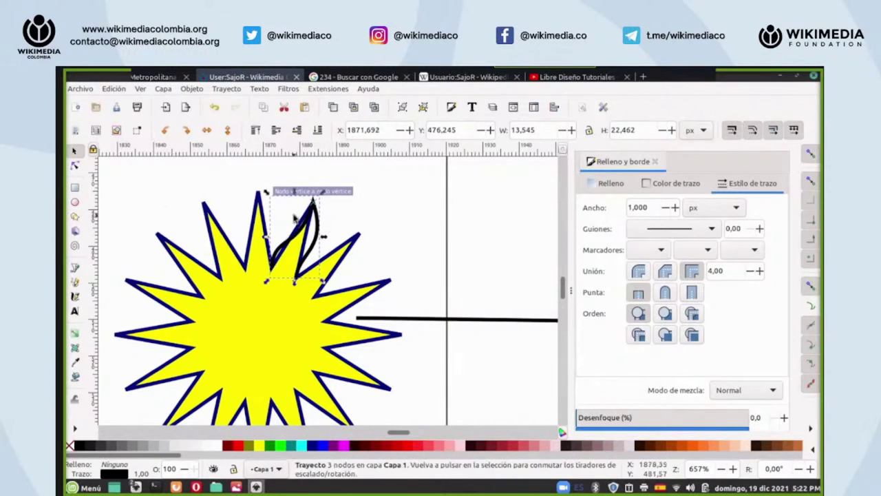
pyautogui.click(307, 232)
pyautogui.moveTo(260, 338); pyautogui.dragTo(258, 334)
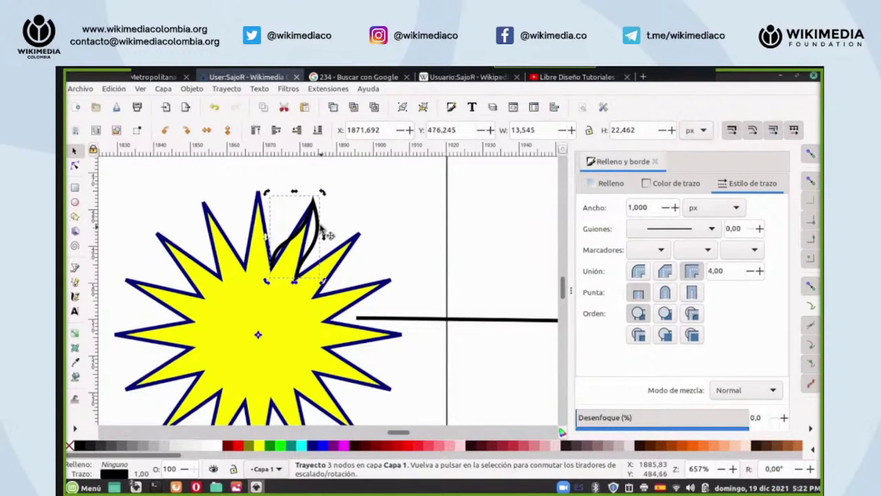
pyautogui.scroll(-2, 321, 232)
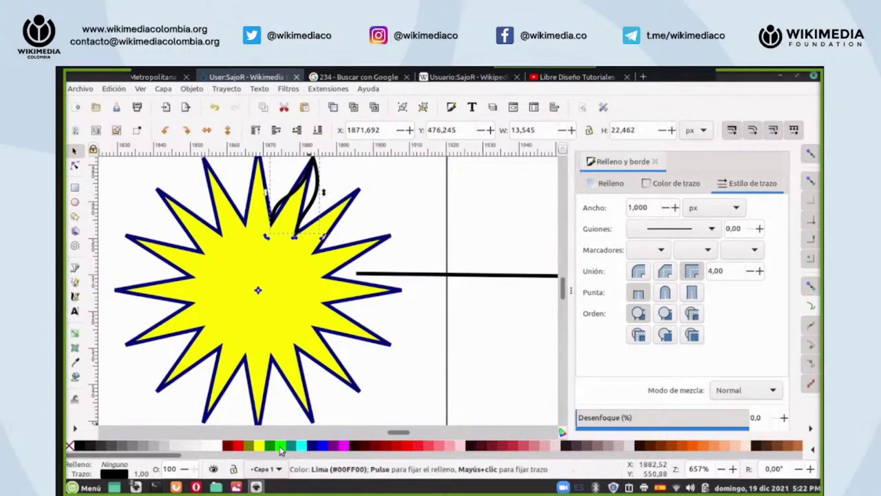
# - Set the flame's stroke to red using the palette's Fijar trazo option
pyautogui.rightClick(240, 446)
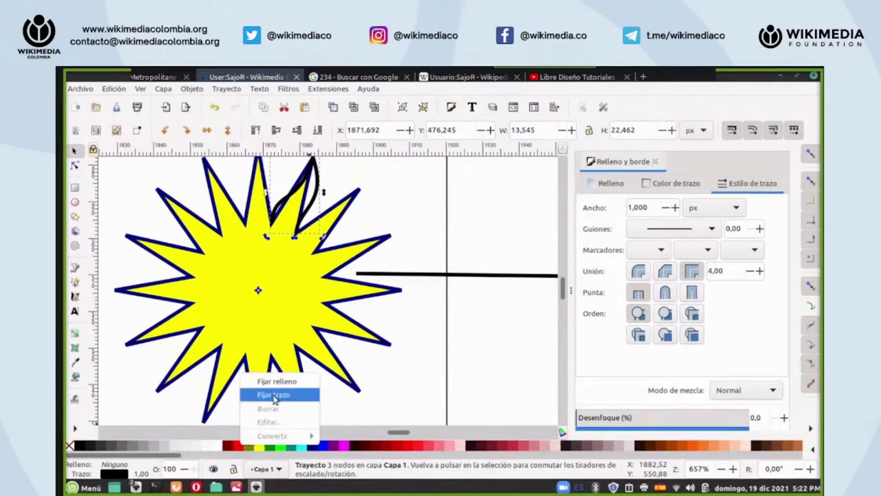
pyautogui.click(275, 398)
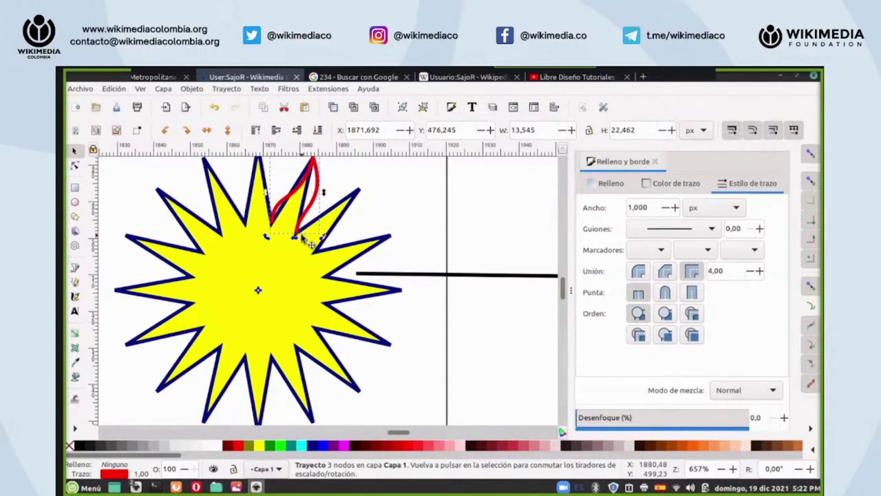
pyautogui.scroll(2, 303, 237)
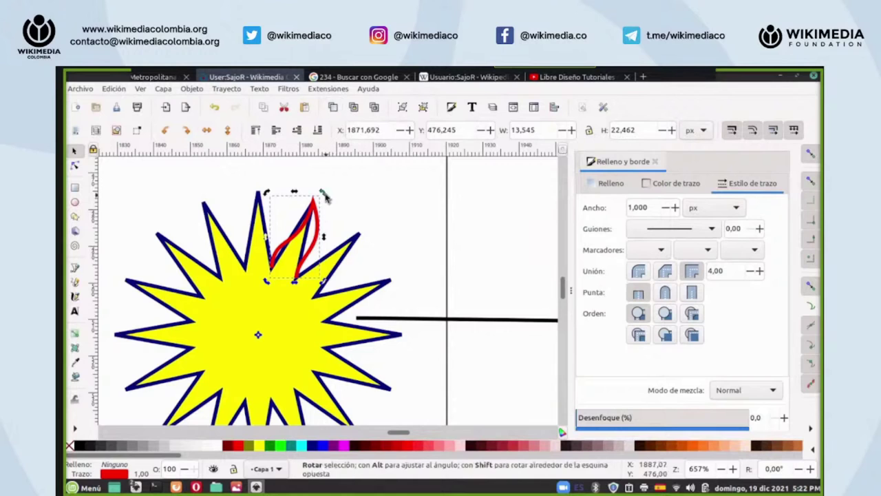
# - Swing flame copies onto the right-hand spikes and fine-tune the upper-right flame's angle
pyautogui.moveTo(325, 196); pyautogui.dragTo(410, 393)
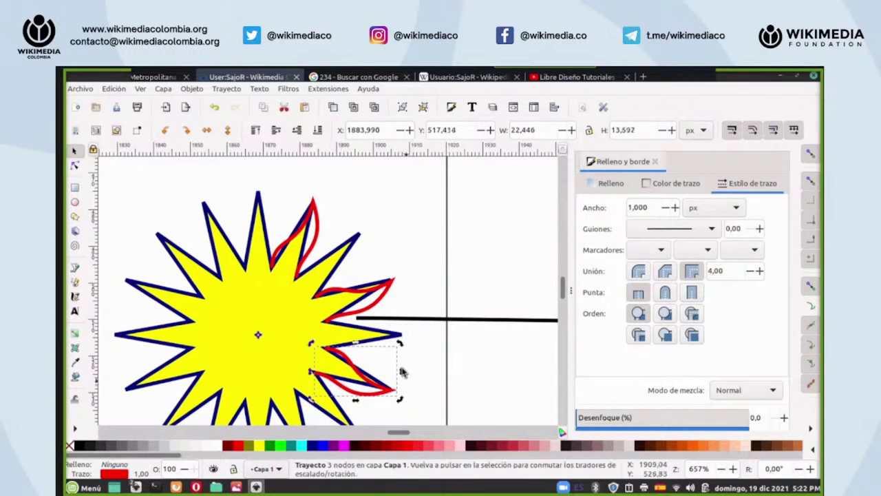
pyautogui.scroll(-3, 405, 374)
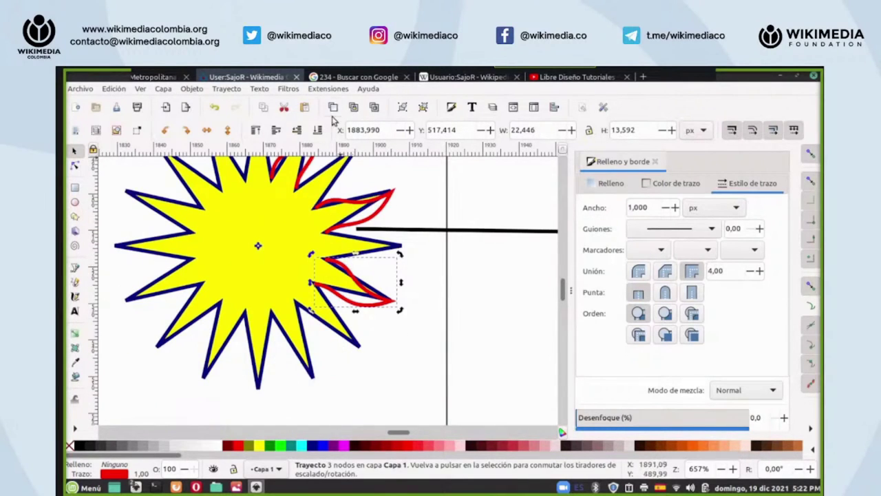
pyautogui.moveTo(401, 256); pyautogui.dragTo(358, 361)
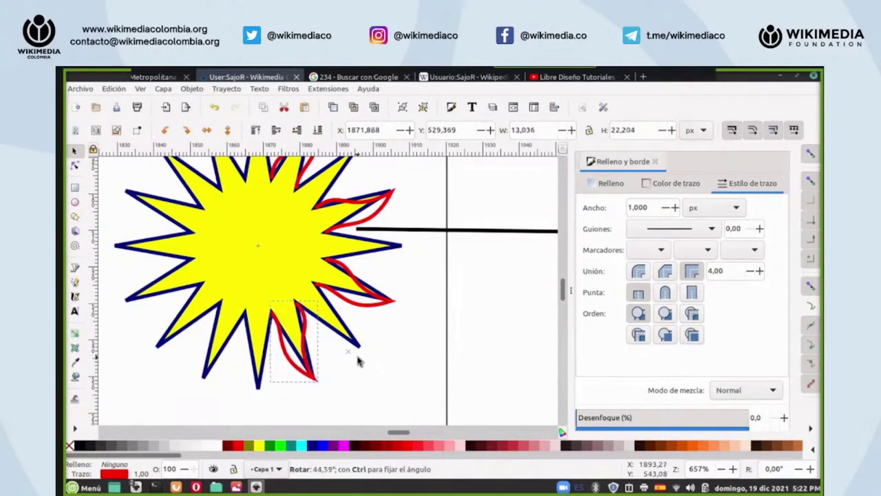
pyautogui.click(390, 202)
pyautogui.click(390, 201)
pyautogui.moveTo(399, 186); pyautogui.dragTo(401, 189)
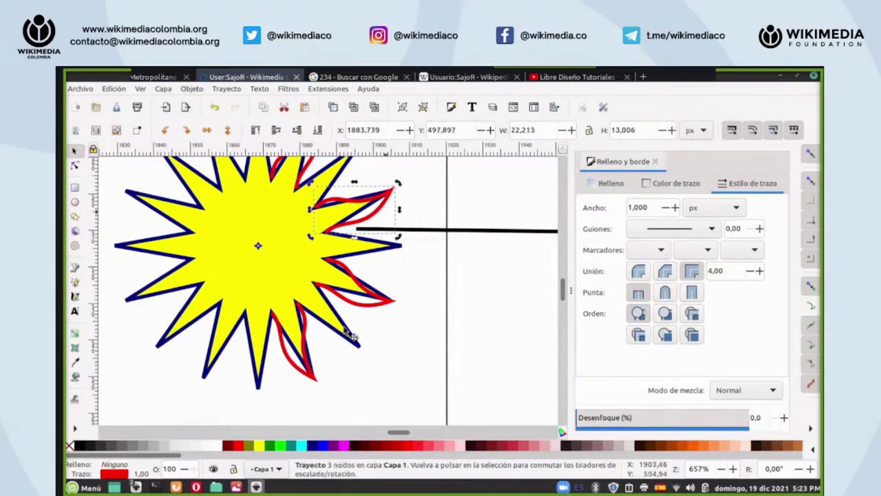
# - Rotate further flames round onto the star's left, lower-left and upper-left spikes
pyautogui.click(306, 327)
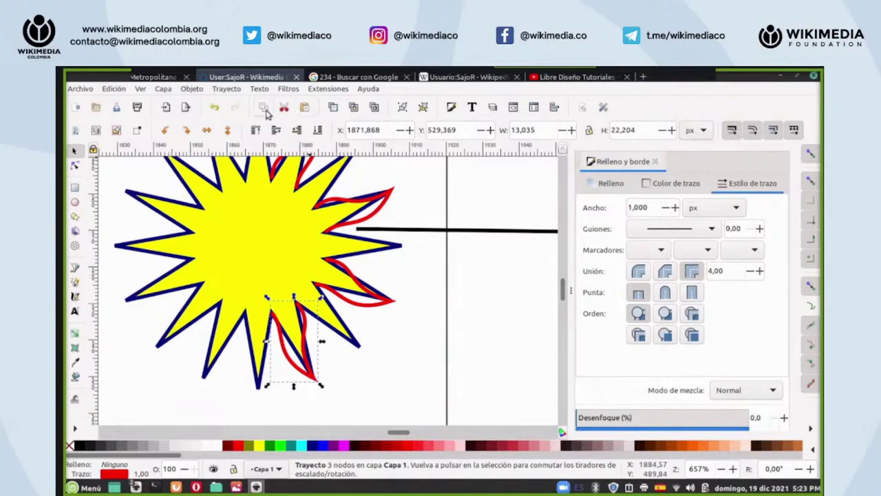
pyautogui.click(267, 300)
pyautogui.moveTo(322, 387); pyautogui.dragTo(205, 394)
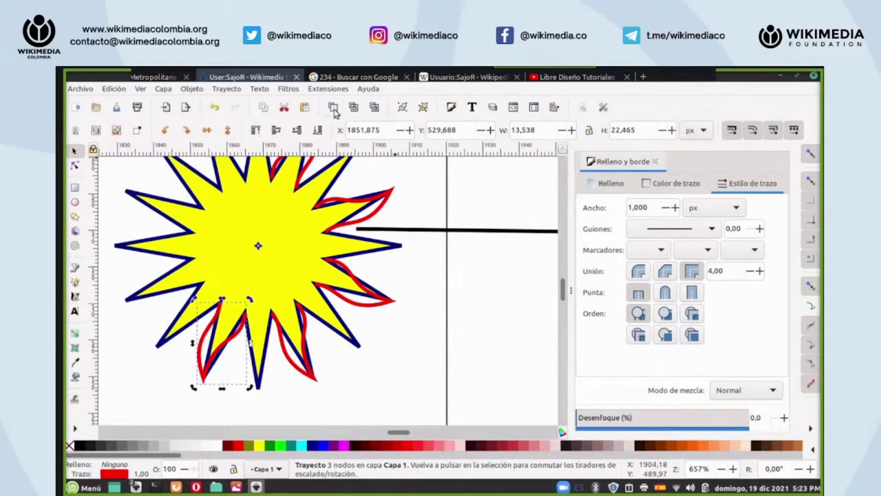
pyautogui.moveTo(193, 301); pyautogui.dragTo(201, 250)
pyautogui.moveTo(114, 299); pyautogui.dragTo(129, 306)
pyautogui.scroll(3, 206, 279)
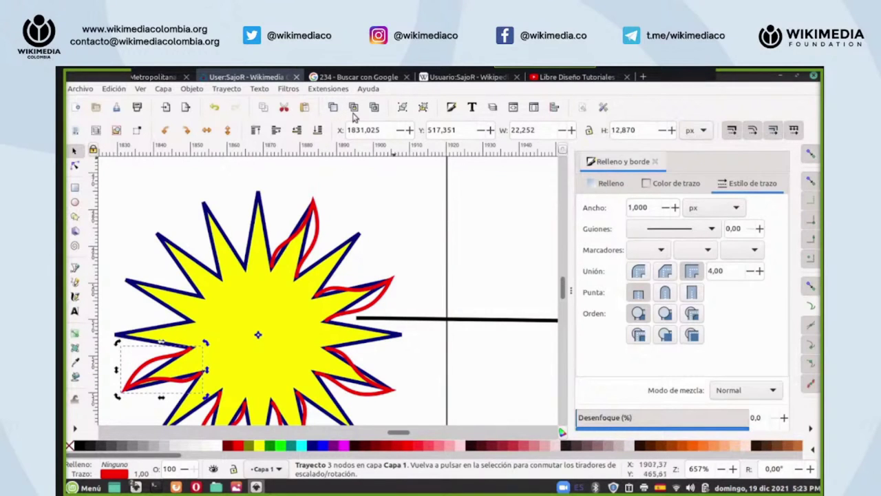
pyautogui.moveTo(118, 342); pyautogui.dragTo(158, 249)
pyautogui.click(147, 363)
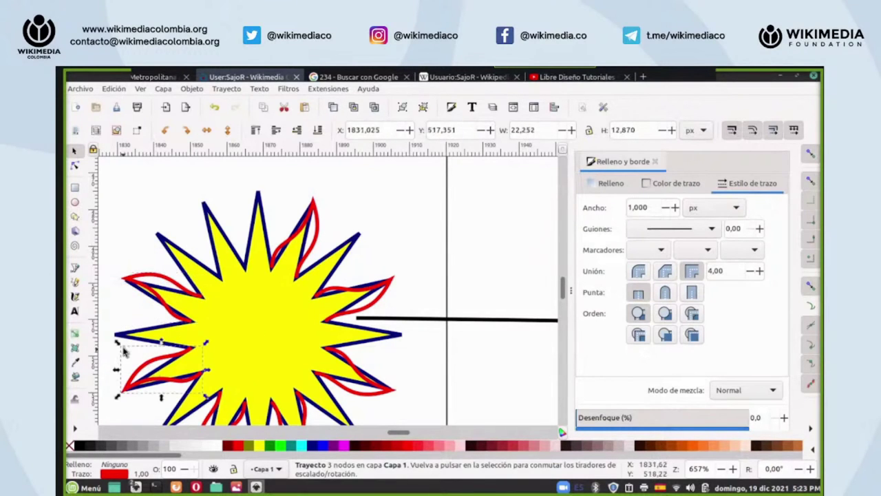
pyautogui.click(125, 350)
pyautogui.moveTo(118, 343); pyautogui.dragTo(248, 201)
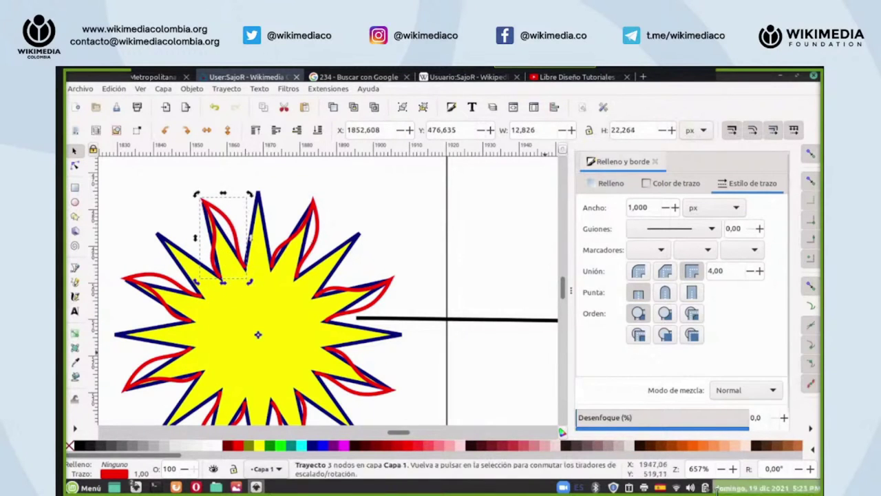
# - Node-edit the red flames, selecting the lower-right flame's left corner and bottom nodes
pyautogui.scroll(3, 265, 276)
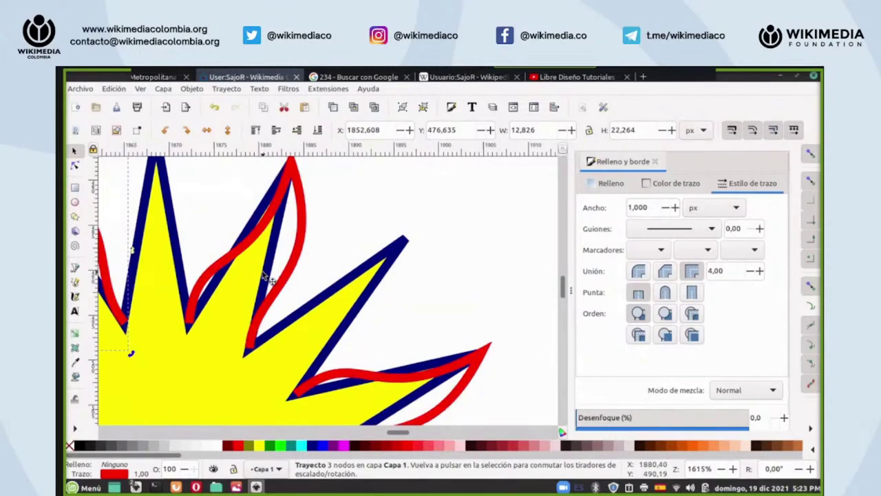
pyautogui.click(203, 282)
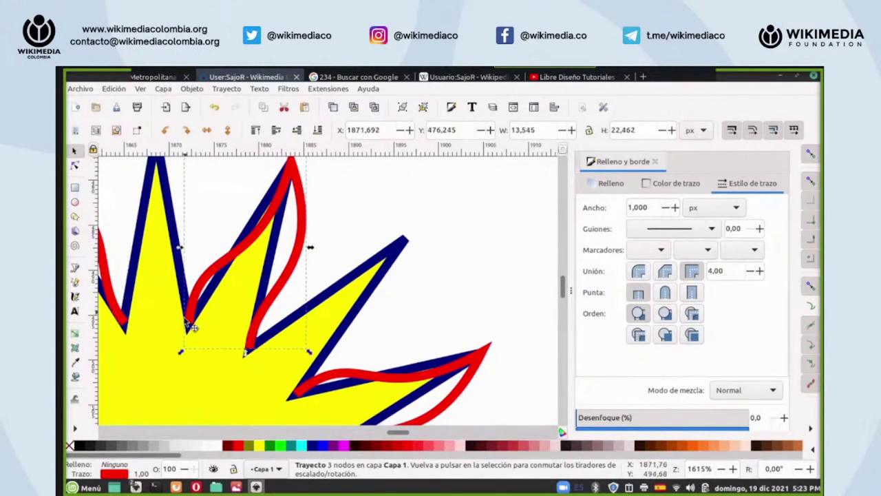
pyautogui.click(75, 165)
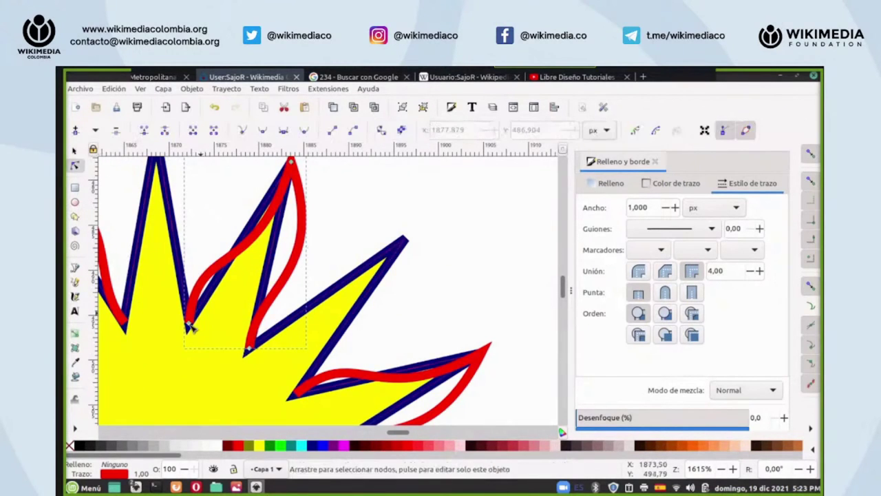
pyautogui.scroll(-2, 324, 365)
pyautogui.click(302, 353)
pyautogui.click(295, 350)
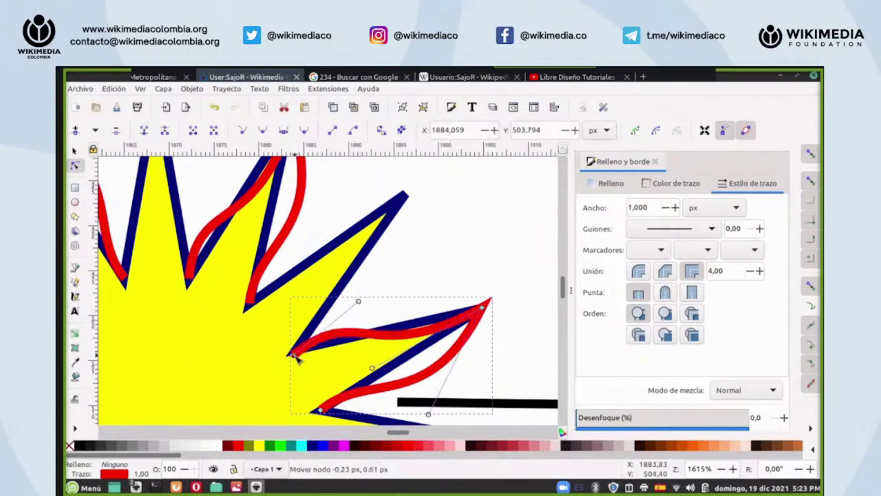
pyautogui.click(321, 411)
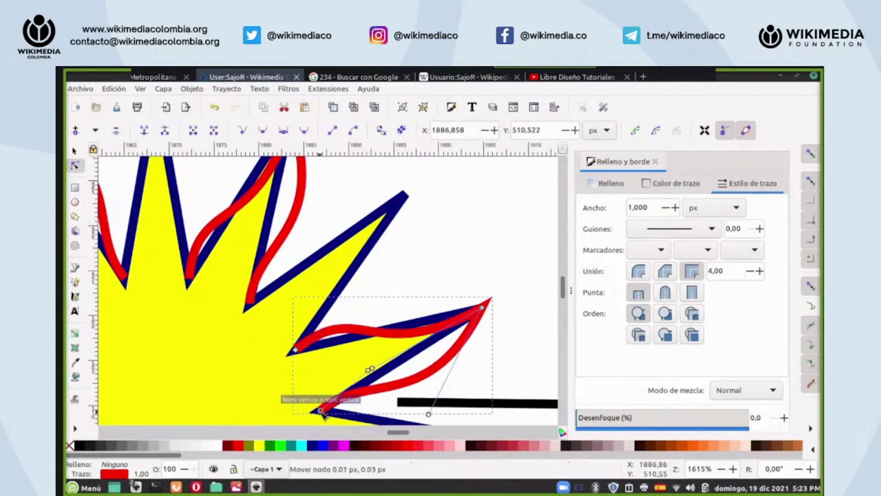
# - Snap the right flame's upper-left node onto the star tip and select the left flame's nodes
pyautogui.scroll(-8, 331, 269)
pyautogui.click(333, 269)
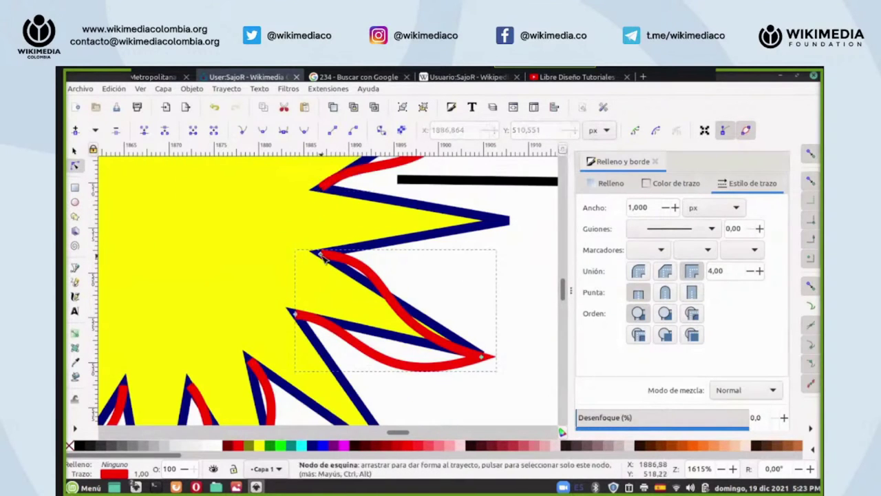
pyautogui.moveTo(320, 255); pyautogui.dragTo(319, 253)
pyautogui.click(297, 314)
pyautogui.scroll(-5, 264, 219)
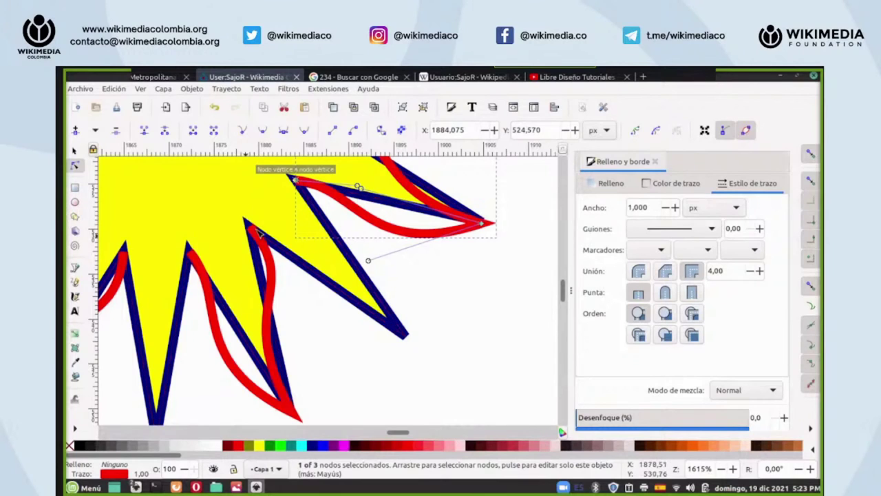
pyautogui.click(253, 232)
pyautogui.click(254, 233)
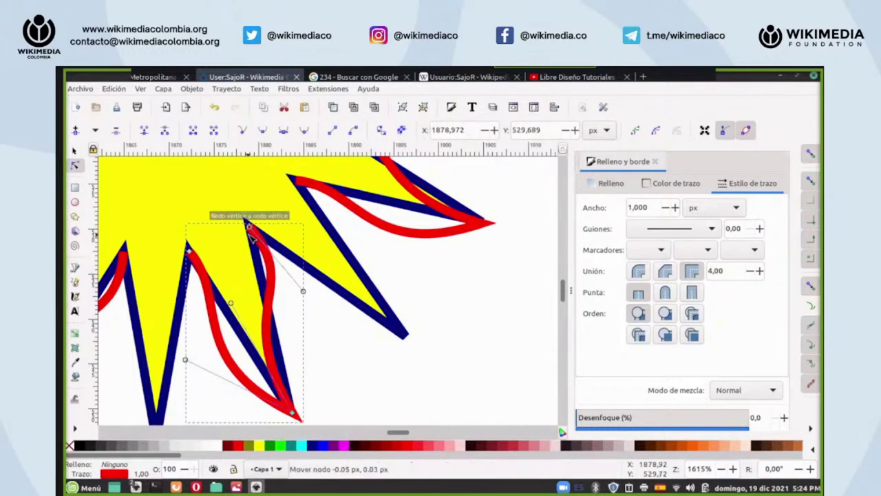
pyautogui.click(189, 253)
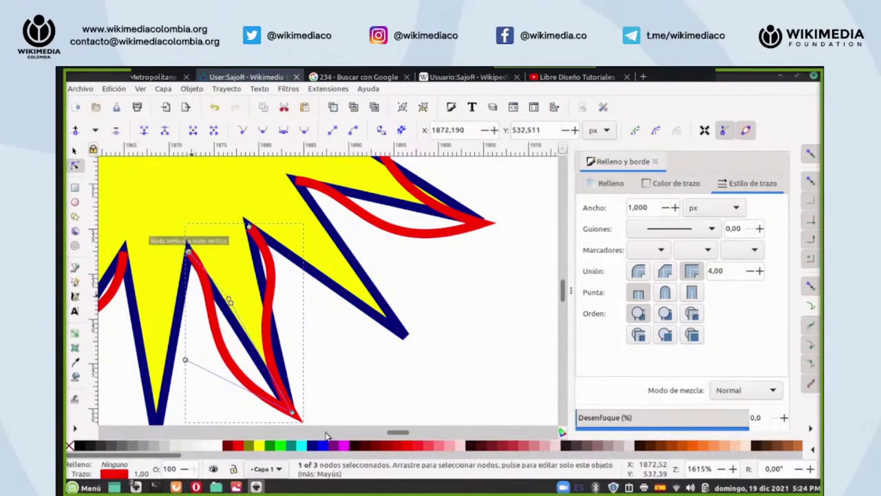
pyautogui.moveTo(400, 434); pyautogui.dragTo(397, 434)
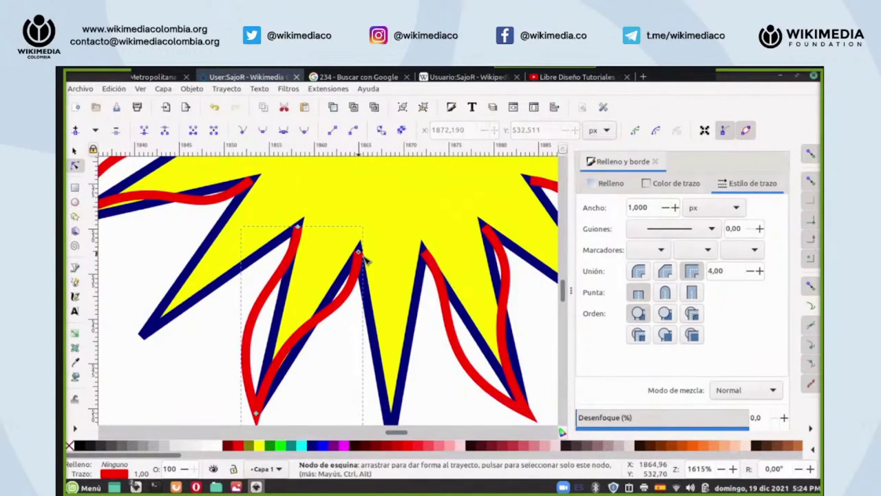
# - Nudge the middle and upper red flames' end nodes exactly onto the star's spike tips
pyautogui.click(358, 252)
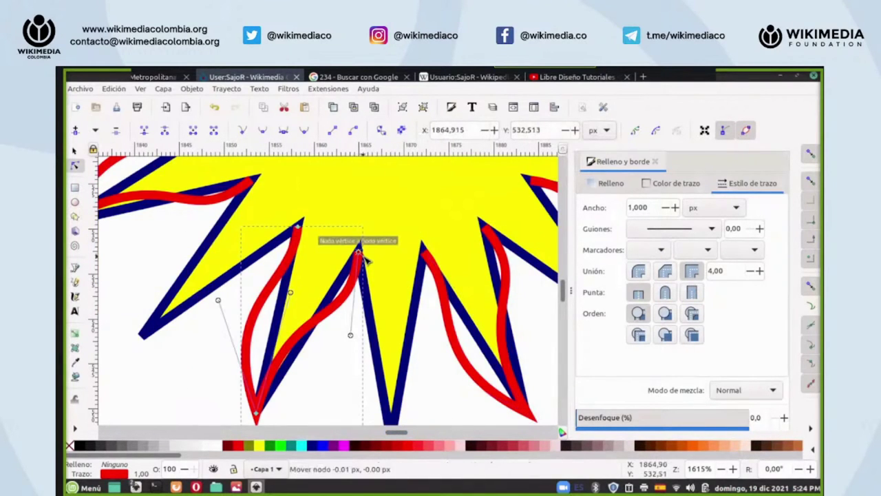
pyautogui.click(297, 225)
pyautogui.scroll(4, 250, 272)
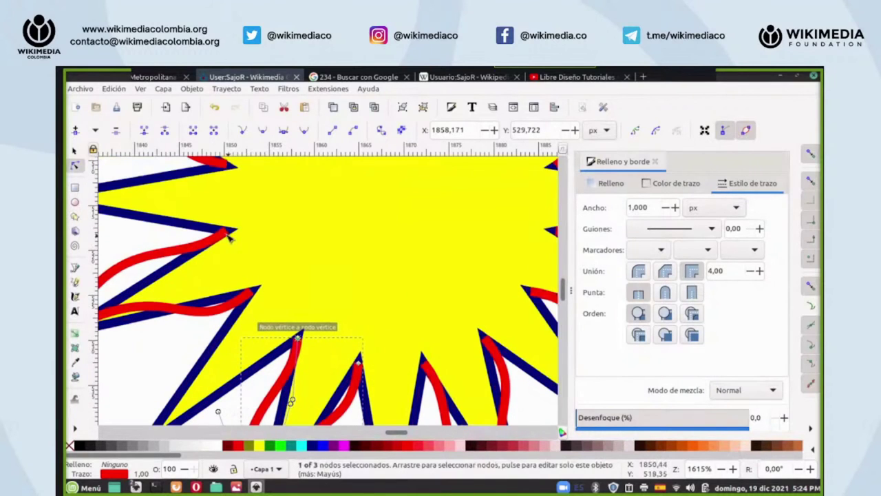
pyautogui.click(231, 232)
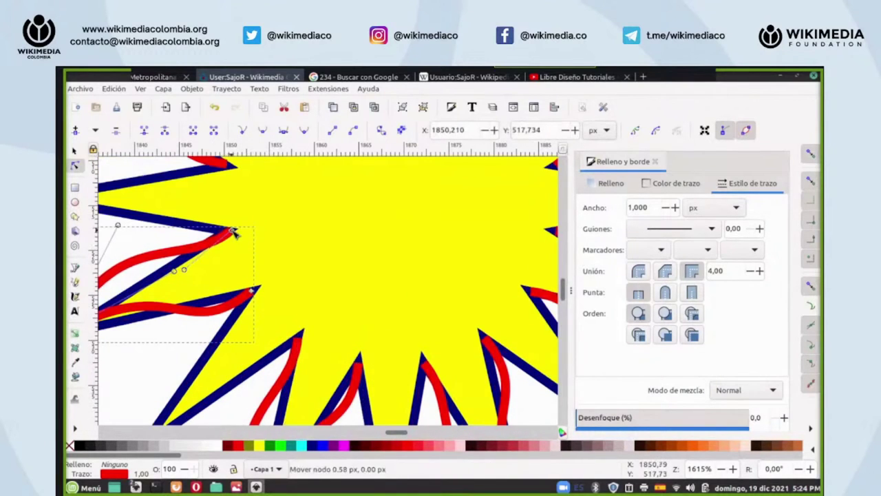
pyautogui.click(253, 295)
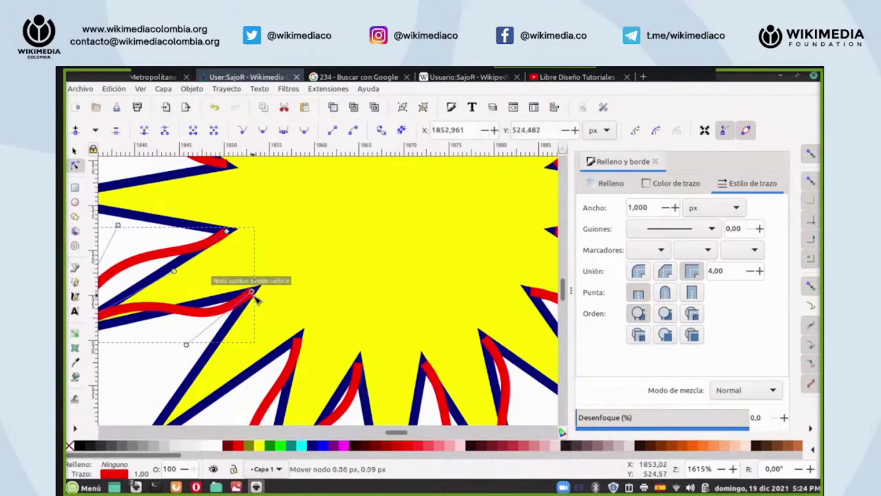
pyautogui.scroll(5, 256, 296)
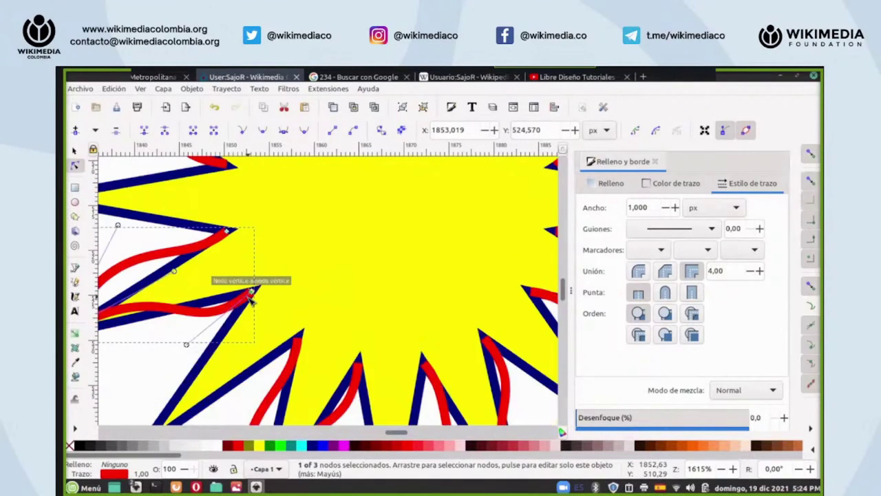
pyautogui.click(230, 300)
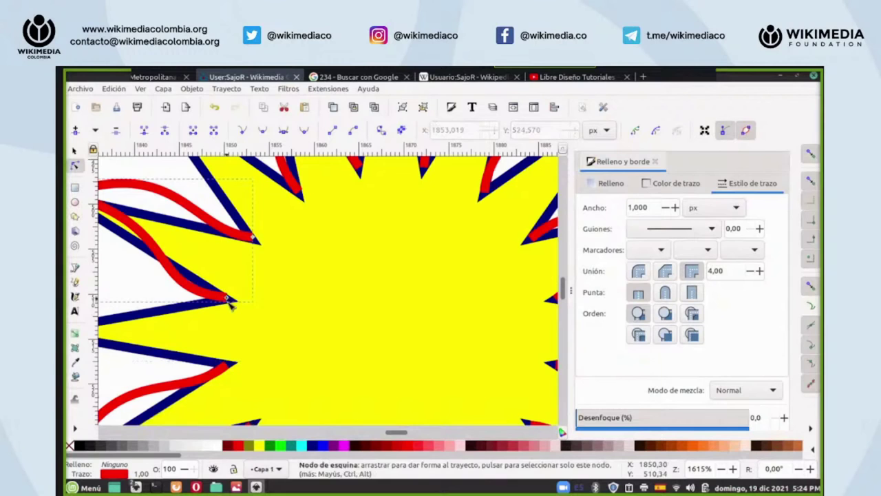
pyautogui.moveTo(230, 303); pyautogui.dragTo(231, 305)
pyautogui.moveTo(259, 246); pyautogui.dragTo(253, 239)
pyautogui.scroll(3, 286, 281)
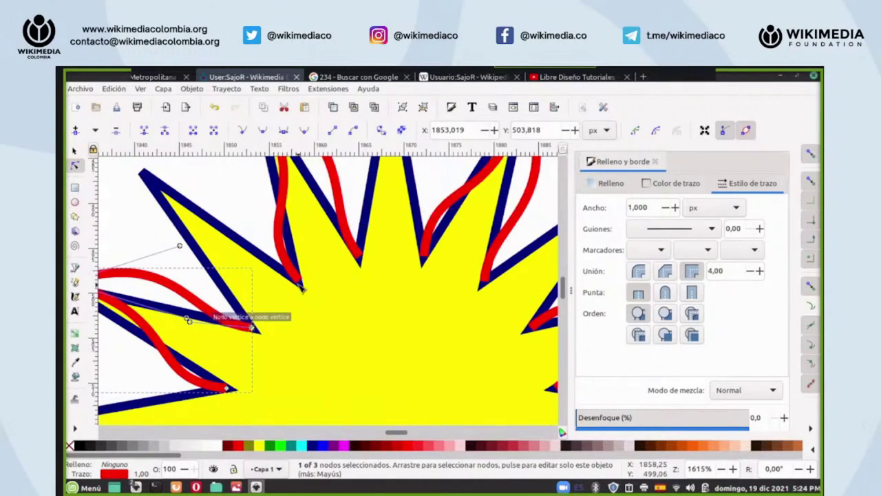
pyautogui.moveTo(301, 285); pyautogui.dragTo(298, 282)
pyautogui.moveTo(360, 260); pyautogui.dragTo(359, 260)
# - Select the yellow star as a whole and zoom out to about 613%
pyautogui.click(402, 307)
pyautogui.scroll(-3, 702, 473)
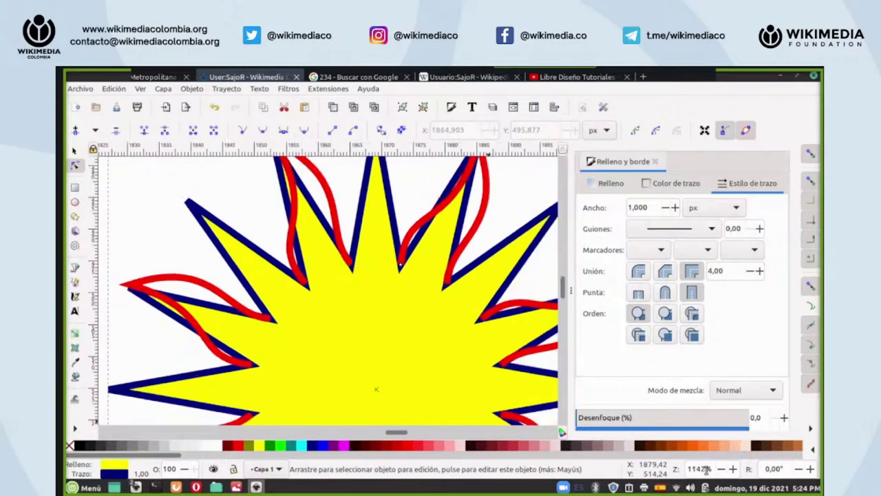
pyautogui.scroll(-2, 451, 237)
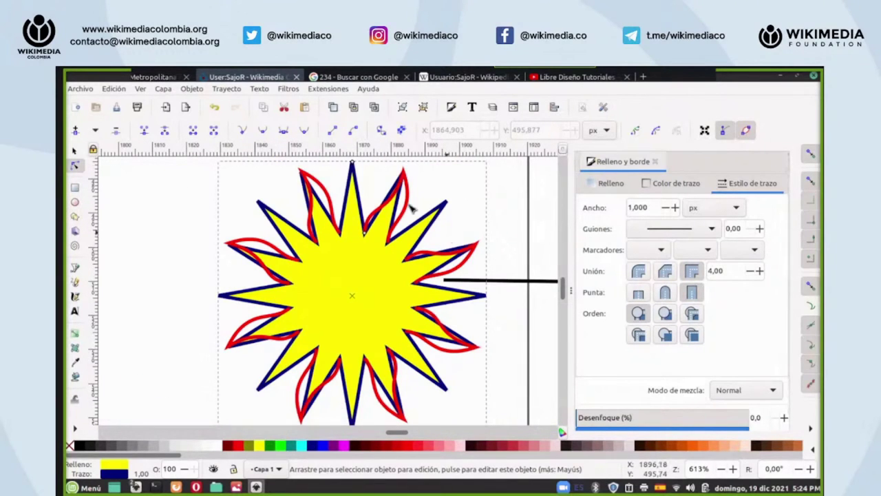
# - Convert the star to a path and select nodes on its spikes
pyautogui.click(382, 131)
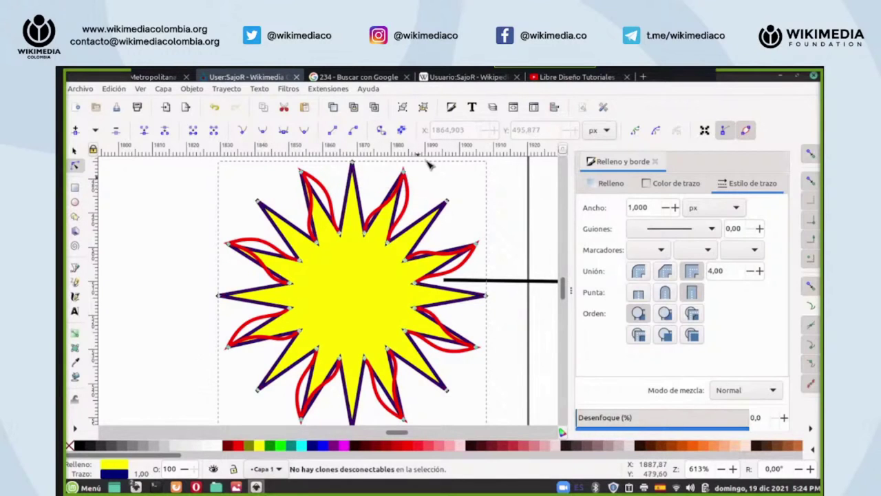
pyautogui.moveTo(425, 164); pyautogui.dragTo(397, 181)
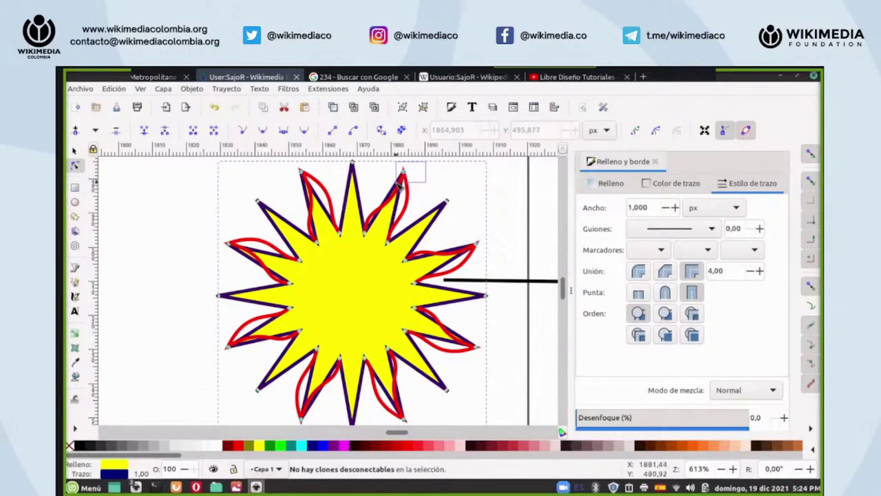
pyautogui.moveTo(397, 183); pyautogui.dragTo(400, 183)
pyautogui.moveTo(497, 227); pyautogui.dragTo(473, 252)
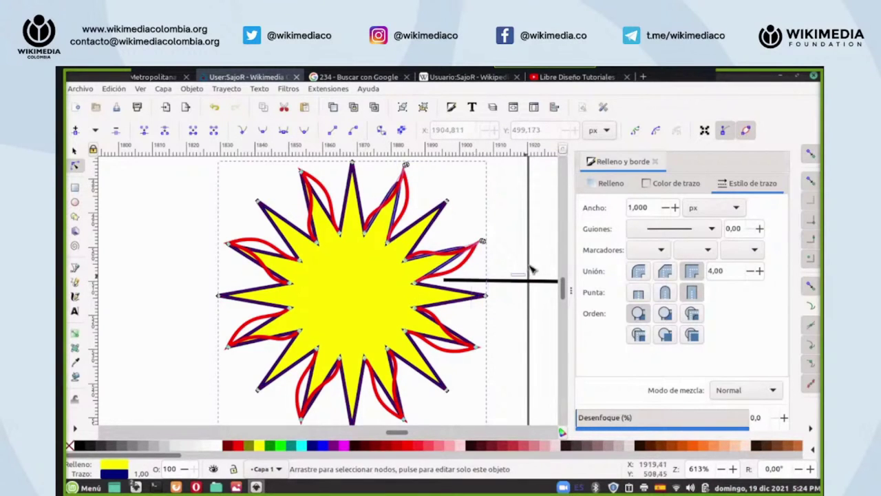
pyautogui.moveTo(503, 331); pyautogui.dragTo(457, 381)
pyautogui.moveTo(415, 403); pyautogui.dragTo(395, 425)
pyautogui.moveTo(308, 334); pyautogui.dragTo(322, 324)
# - Select the short spikes' nodes across the star and make those segments straight lines
pyautogui.scroll(-3, 323, 324)
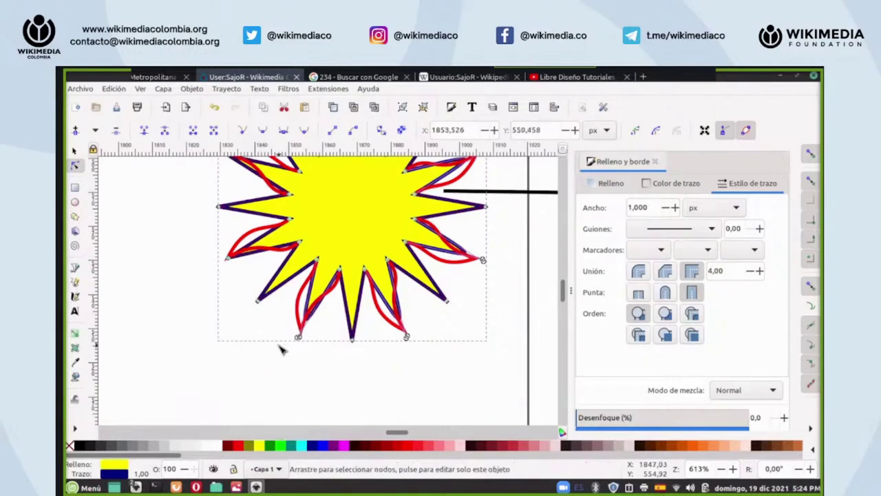
pyautogui.moveTo(206, 238); pyautogui.dragTo(213, 221)
pyautogui.scroll(3, 239, 242)
pyautogui.moveTo(278, 169); pyautogui.dragTo(330, 200)
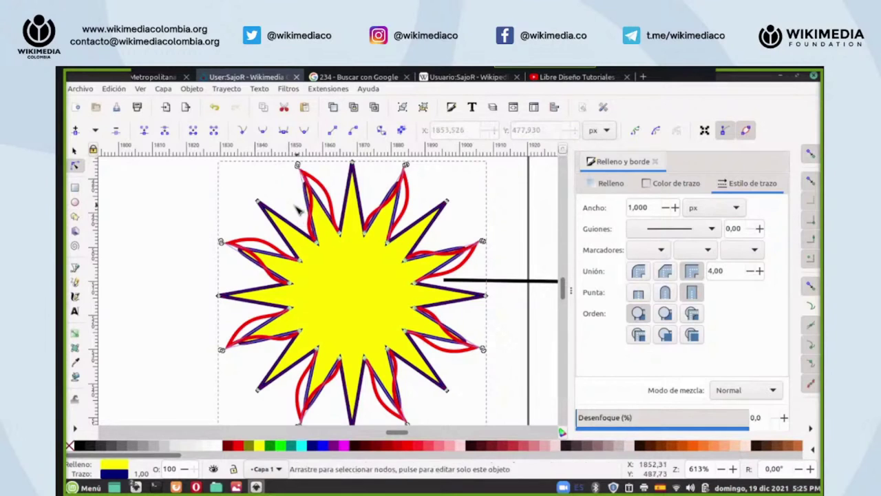
pyautogui.moveTo(275, 185); pyautogui.dragTo(438, 372)
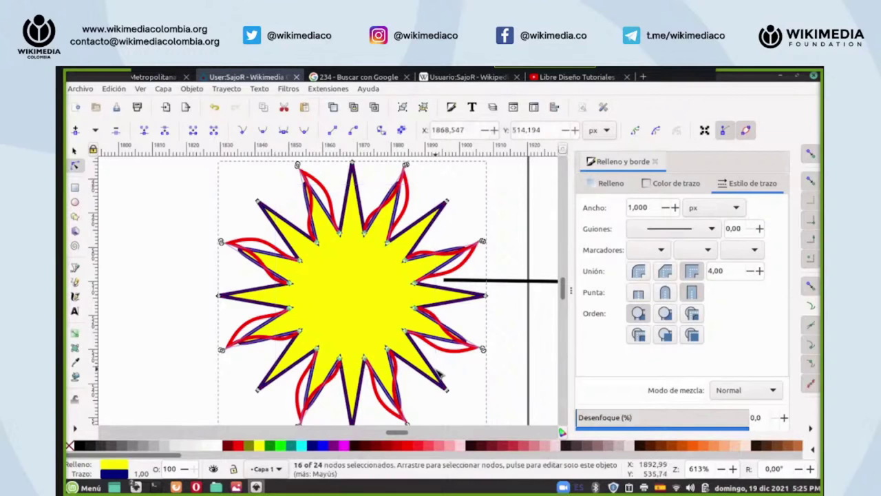
pyautogui.click(333, 131)
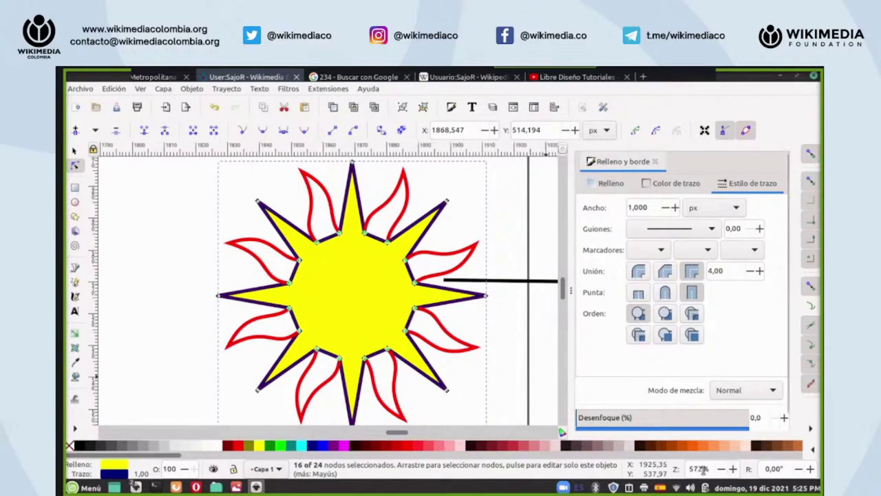
pyautogui.scroll(-2, 701, 470)
pyautogui.scroll(1, 701, 469)
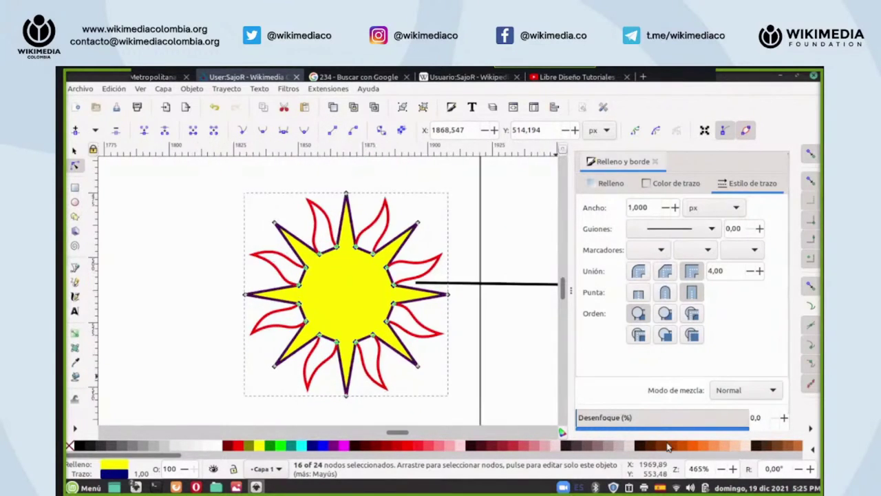
# - Select all eight red flames around the star and combine them into one 24-node path
pyautogui.click(74, 150)
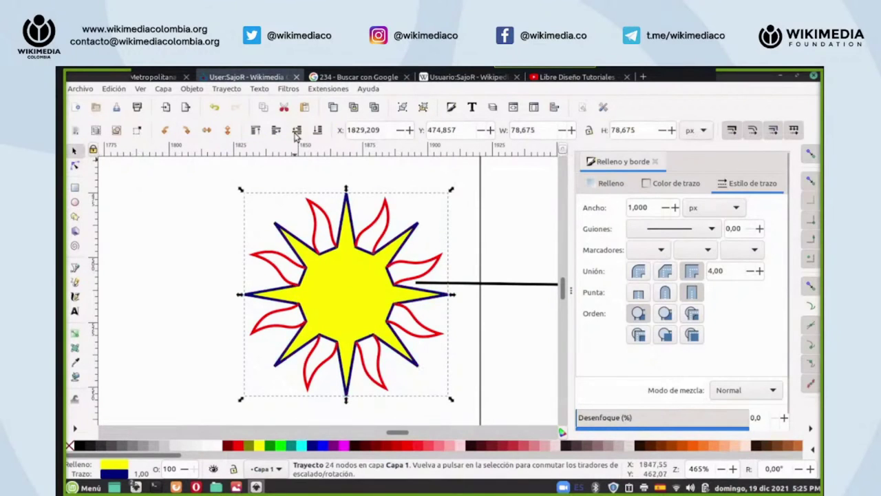
pyautogui.click(384, 219)
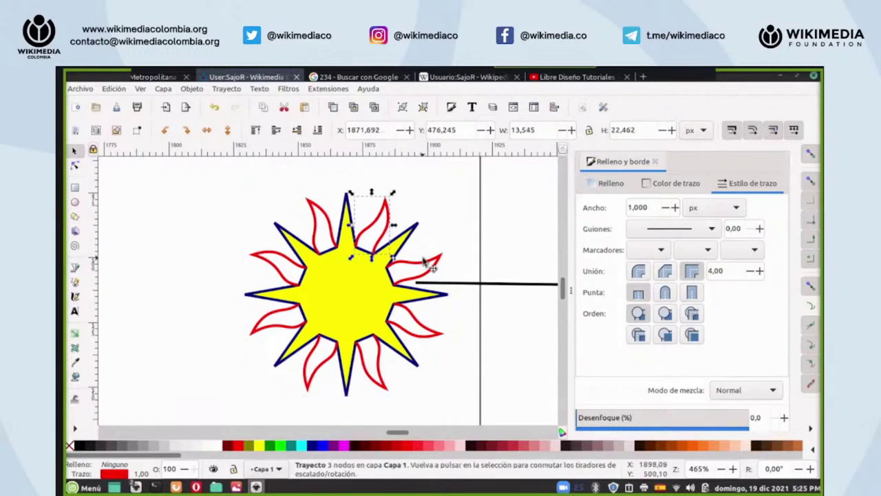
pyautogui.keyDown('shift'); pyautogui.click(428, 261); pyautogui.keyUp('shift')
pyautogui.keyDown('shift'); pyautogui.click(430, 329); pyautogui.keyUp('shift')
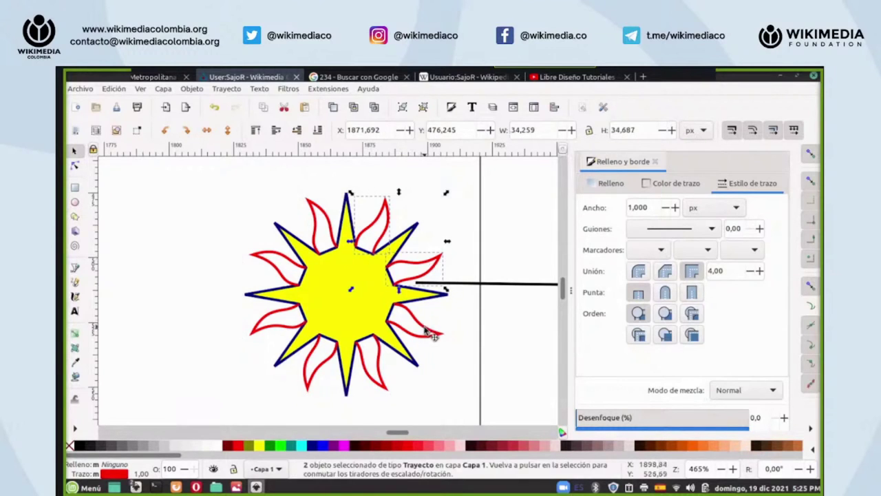
pyautogui.keyDown('shift'); pyautogui.click(383, 368); pyautogui.keyUp('shift')
pyautogui.keyDown('shift'); pyautogui.click(325, 366); pyautogui.keyUp('shift')
pyautogui.keyDown('shift'); pyautogui.click(291, 310); pyautogui.keyUp('shift')
pyautogui.keyDown('shift'); pyautogui.click(295, 269); pyautogui.keyUp('shift')
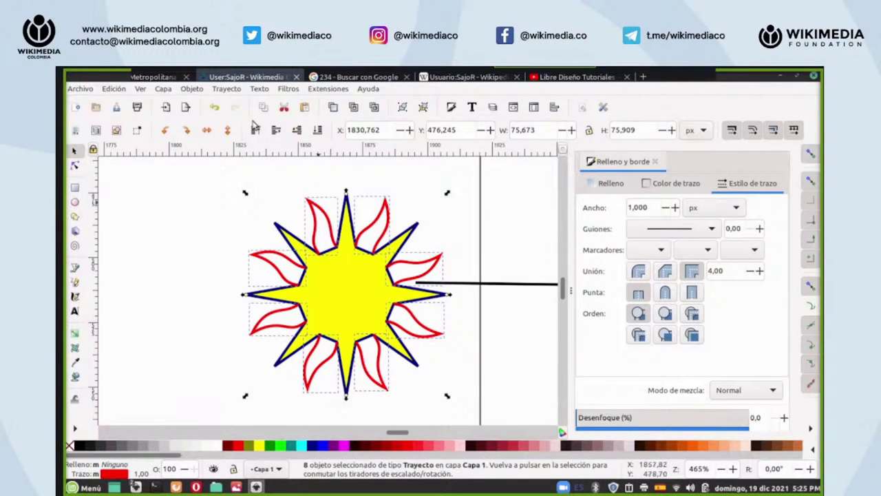
pyautogui.click(228, 89)
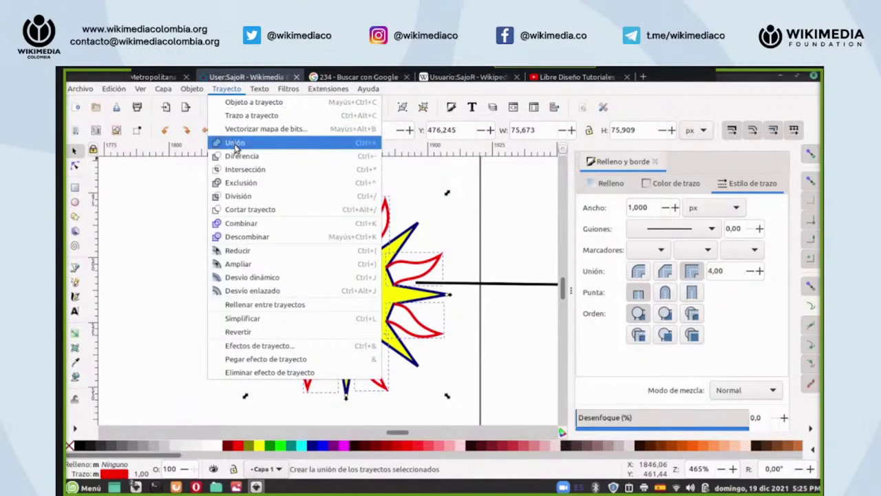
pyautogui.click(235, 226)
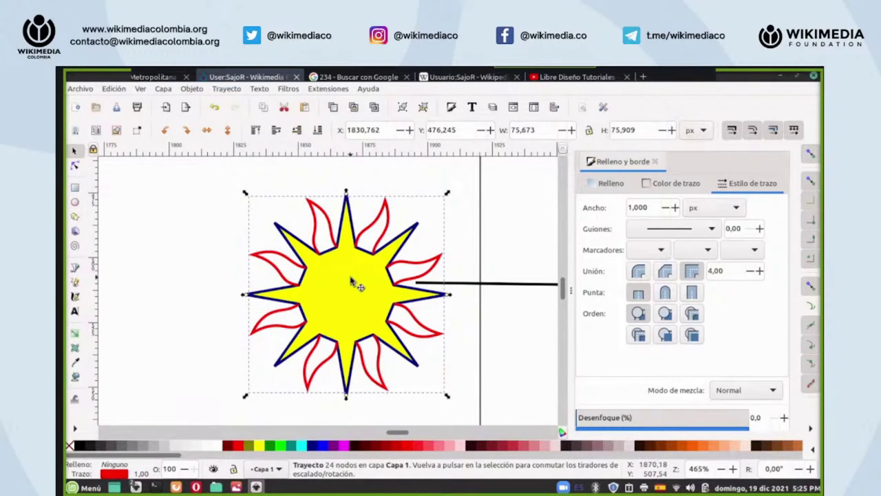
# - Add the yellow star to the flames and union them into a 32-node blue-outlined sun
pyautogui.press('shift')
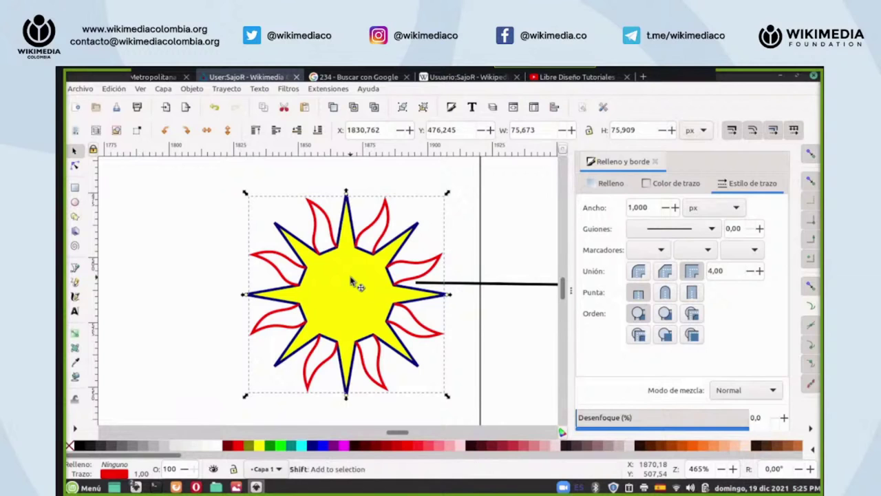
pyautogui.keyDown('shift'); pyautogui.click(351, 281); pyautogui.keyUp('shift')
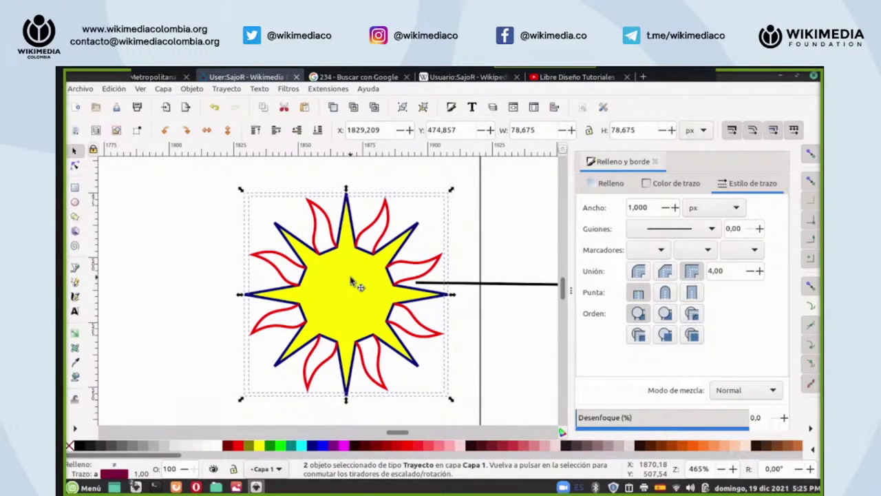
pyautogui.click(227, 89)
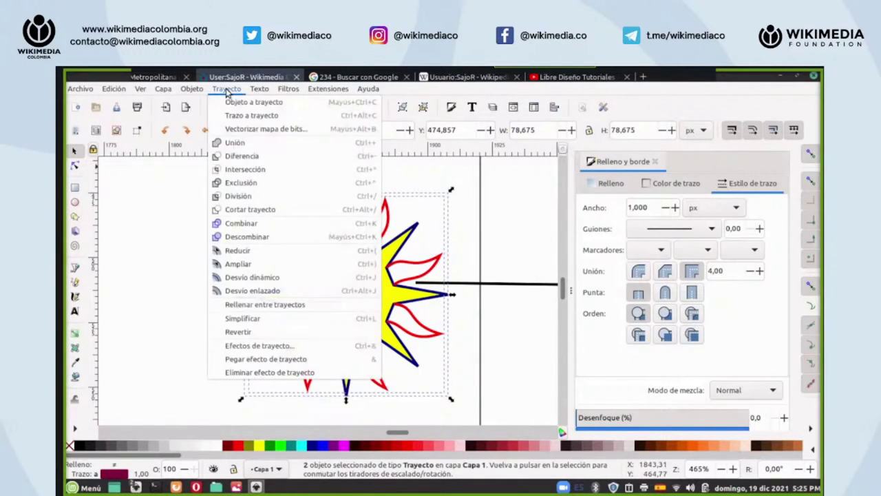
pyautogui.click(234, 143)
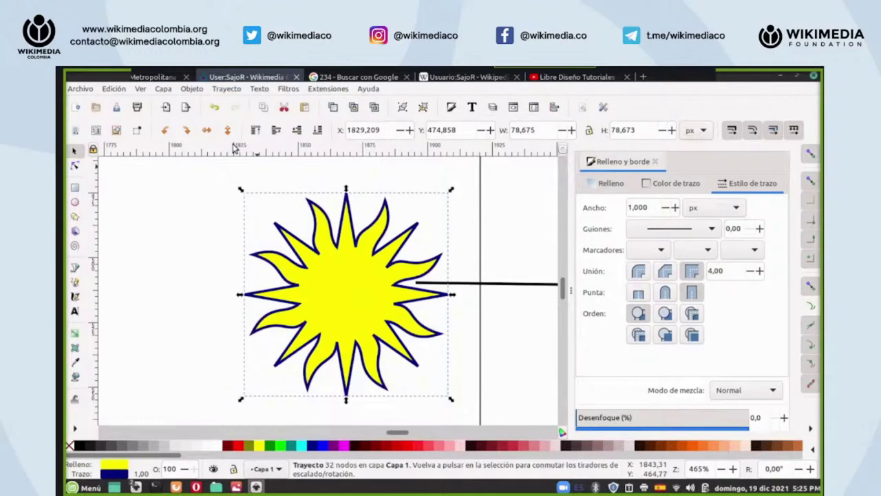
pyautogui.scroll(2, 703, 468)
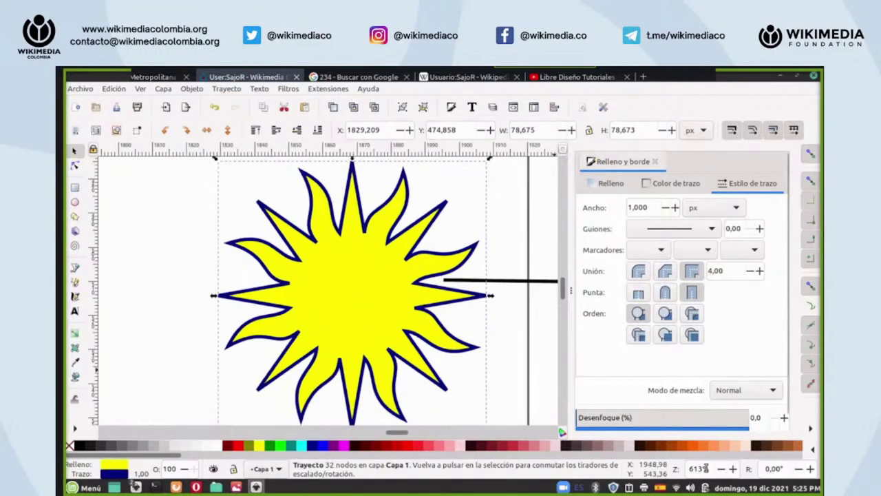
pyautogui.scroll(-2, 703, 468)
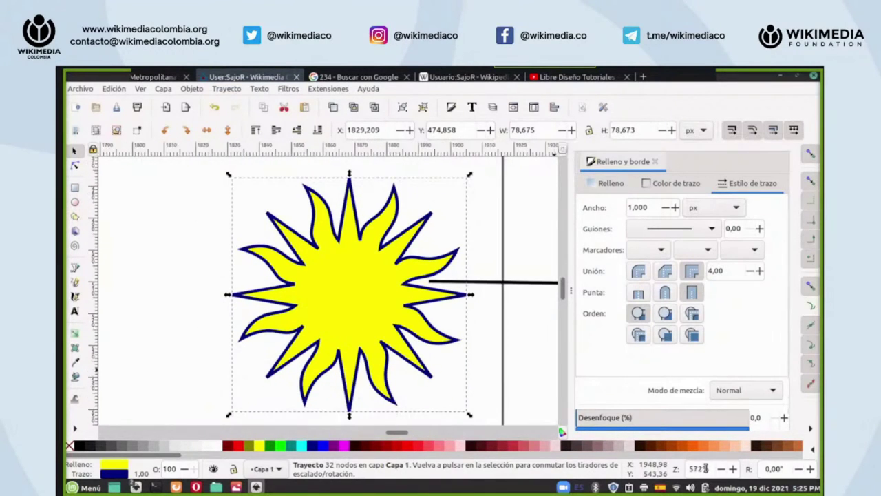
pyautogui.scroll(2, 704, 468)
# - Draw a 38.5 × 38.5 px red-outlined yellow circle and centre it on the sun
pyautogui.click(74, 202)
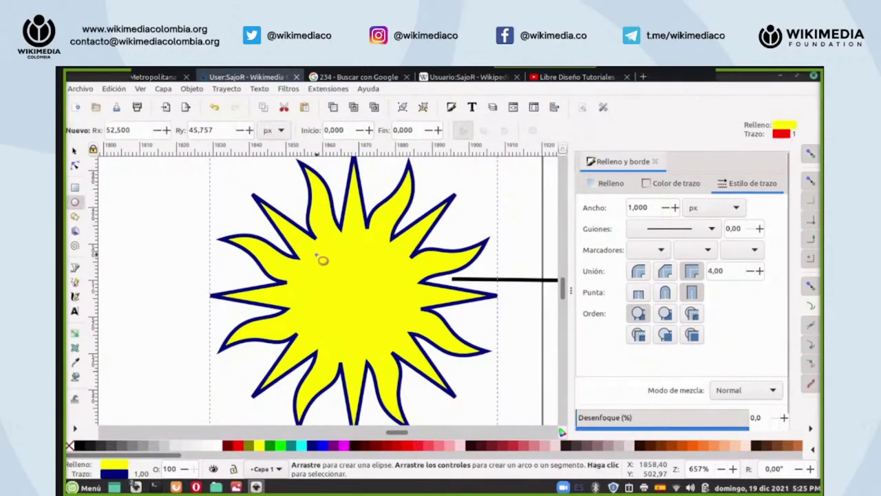
pyautogui.moveTo(316, 238); pyautogui.dragTo(455, 396)
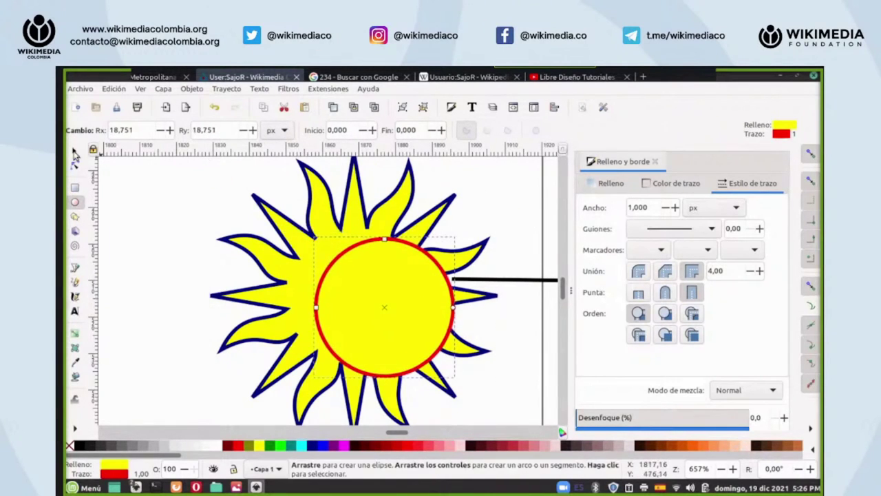
pyautogui.click(74, 152)
pyautogui.moveTo(374, 285); pyautogui.dragTo(359, 270)
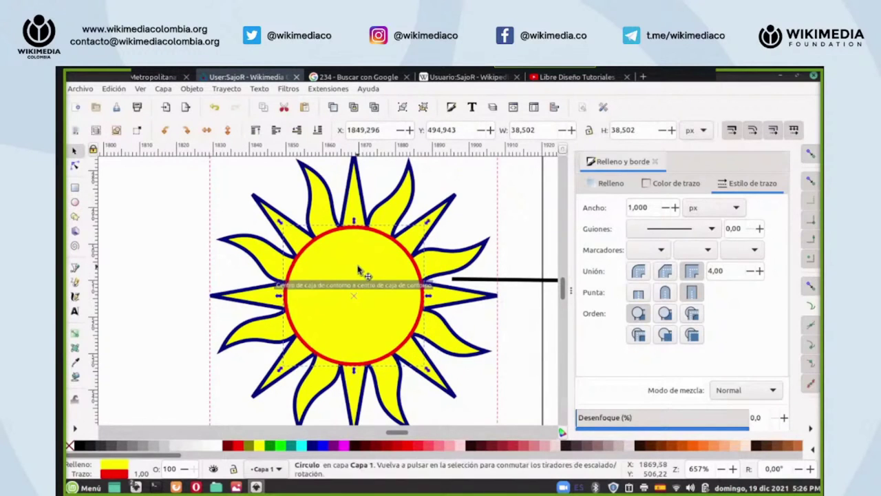
pyautogui.click(374, 305)
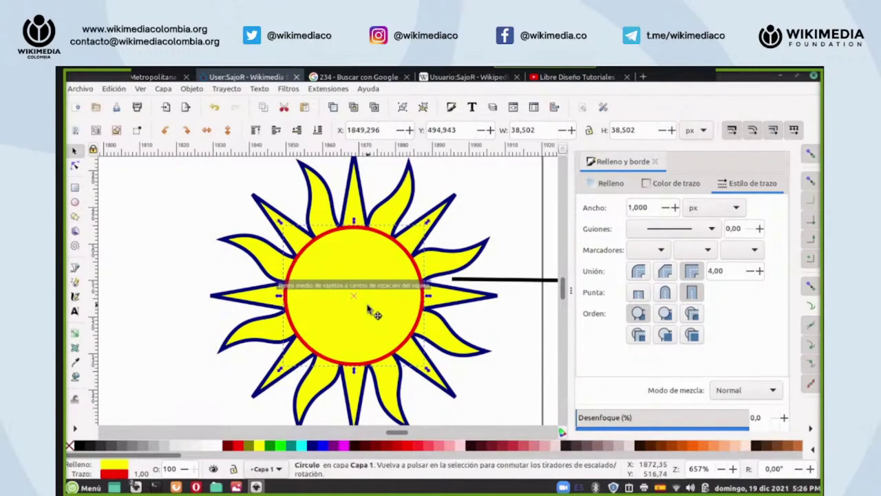
pyautogui.press('-')
pyautogui.press('-')
pyautogui.press('-')
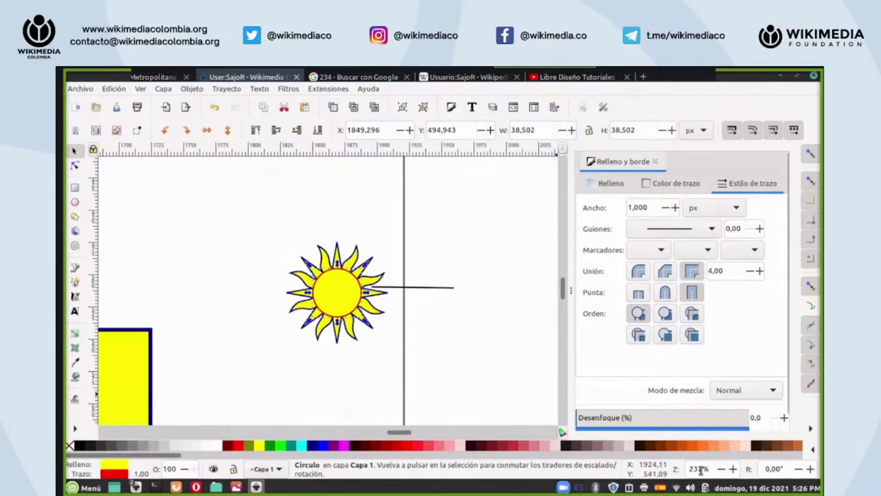
# - Move the horizontal line up beside the sun
pyautogui.moveTo(422, 287); pyautogui.dragTo(490, 263)
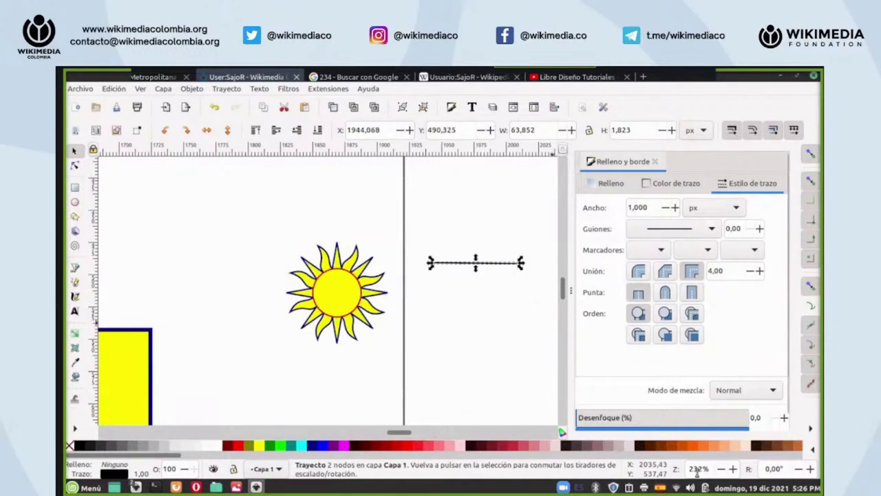
pyautogui.scroll(2, 698, 471)
pyautogui.scroll(1, 697, 471)
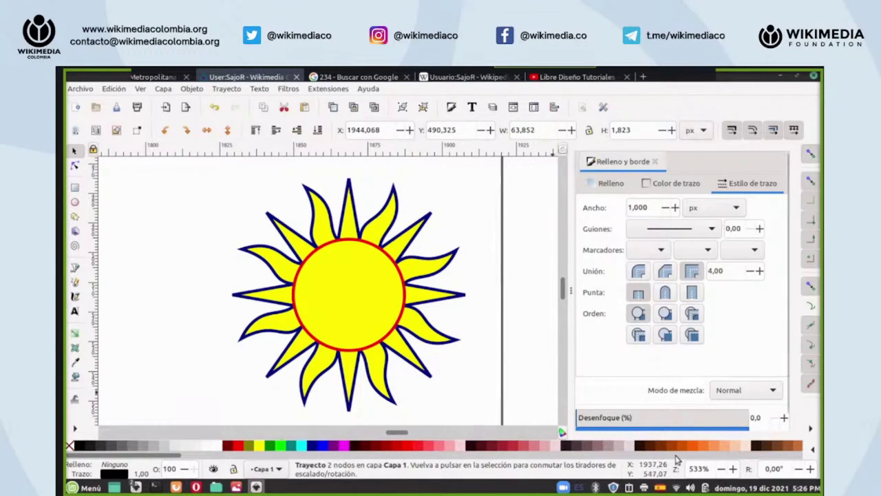
pyautogui.press('-')
pyautogui.press('-')
pyautogui.scroll(-2, 697, 469)
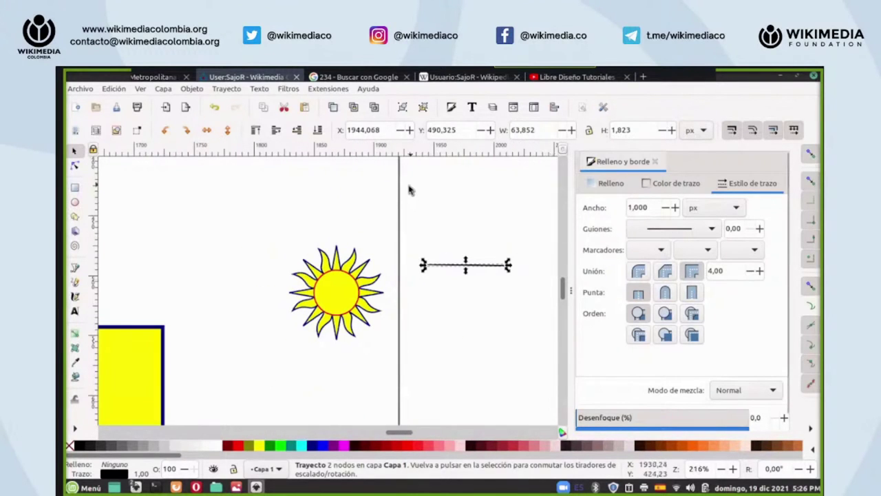
# - Select the sun and its centre circle together, about 78.7 × 78.7 px overall
pyautogui.moveTo(237, 212); pyautogui.dragTo(400, 358)
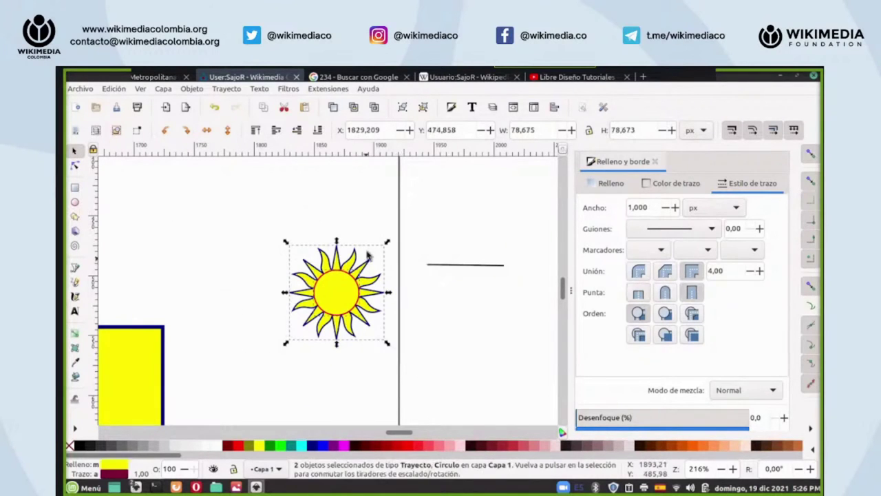
pyautogui.scroll(2, 698, 469)
pyautogui.scroll(6, 699, 469)
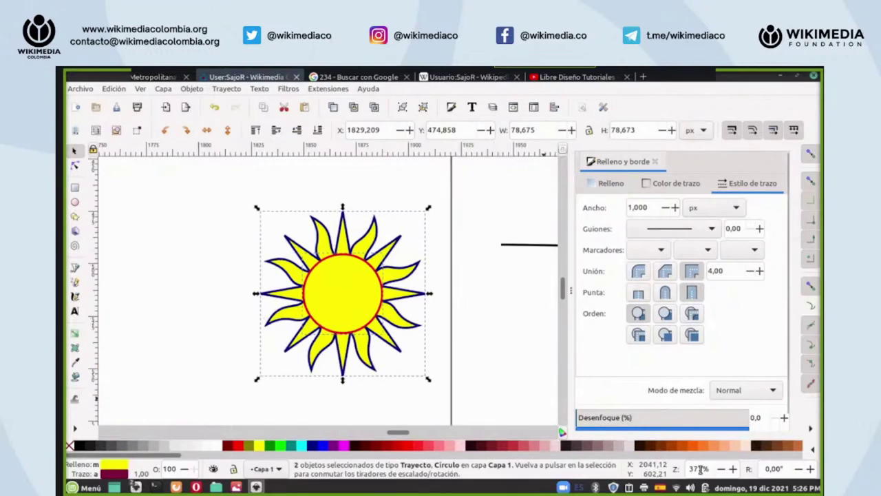
pyautogui.scroll(-3, 396, 239)
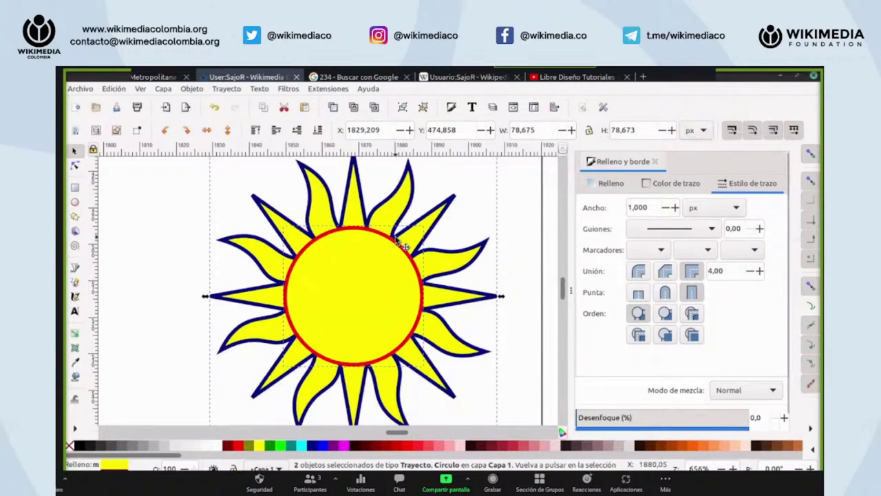
pyautogui.scroll(-14, 699, 469)
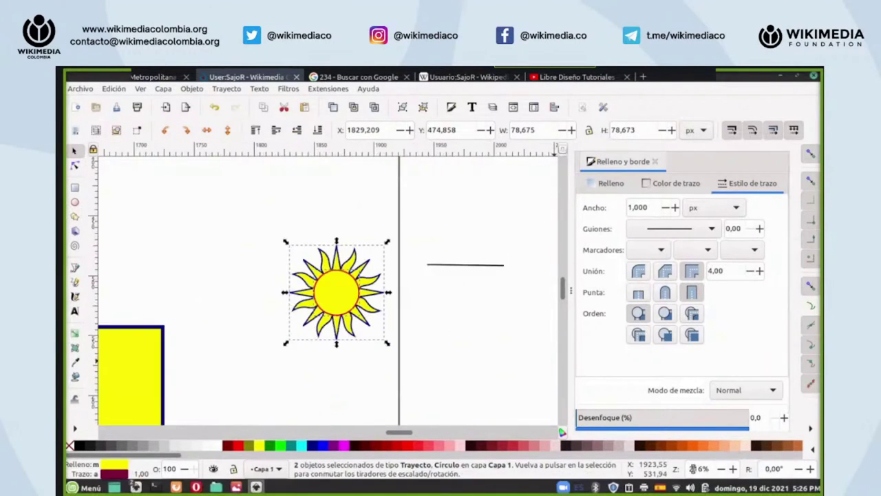
pyautogui.click(447, 217)
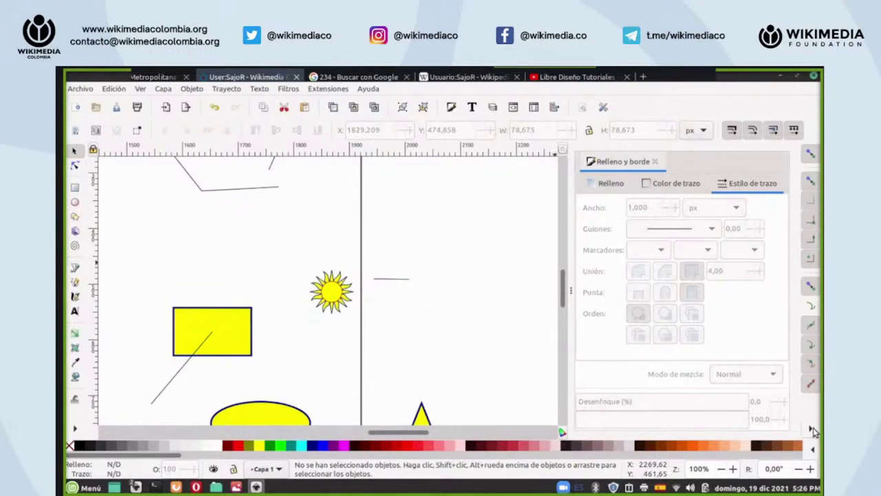
pyautogui.scroll(2, 417, 232)
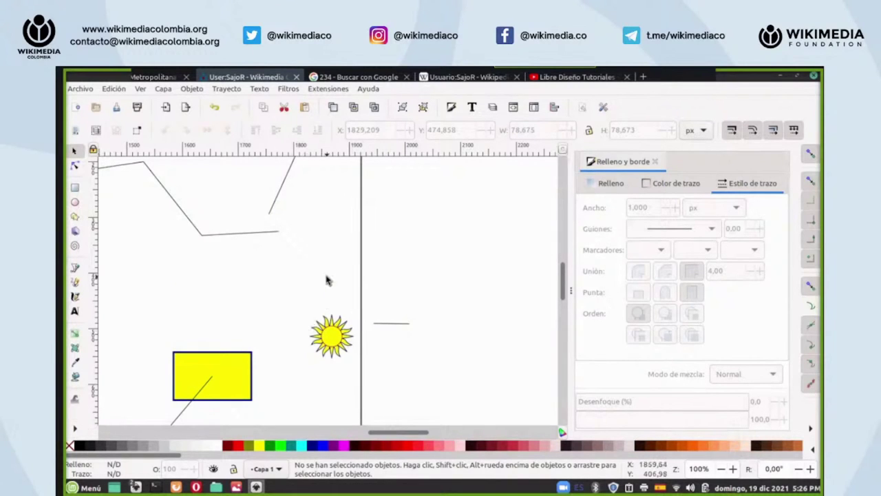
pyautogui.scroll(6, 327, 280)
pyautogui.scroll(-8, 327, 280)
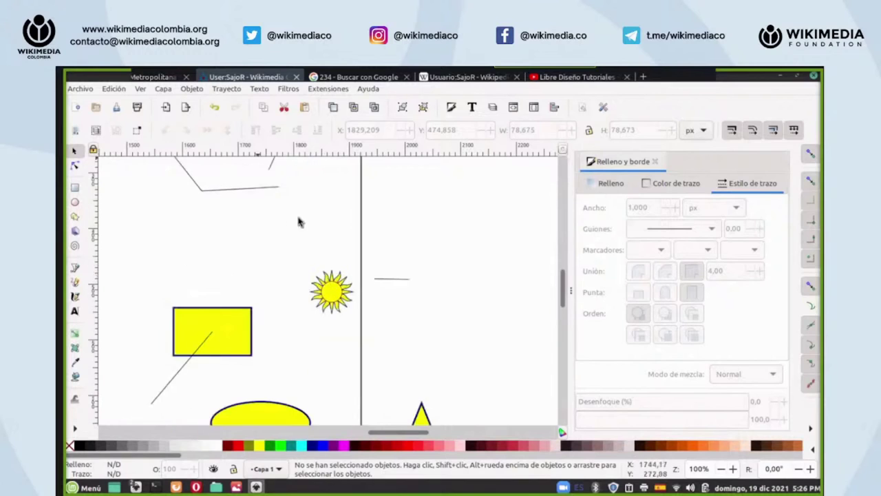
pyautogui.click(227, 88)
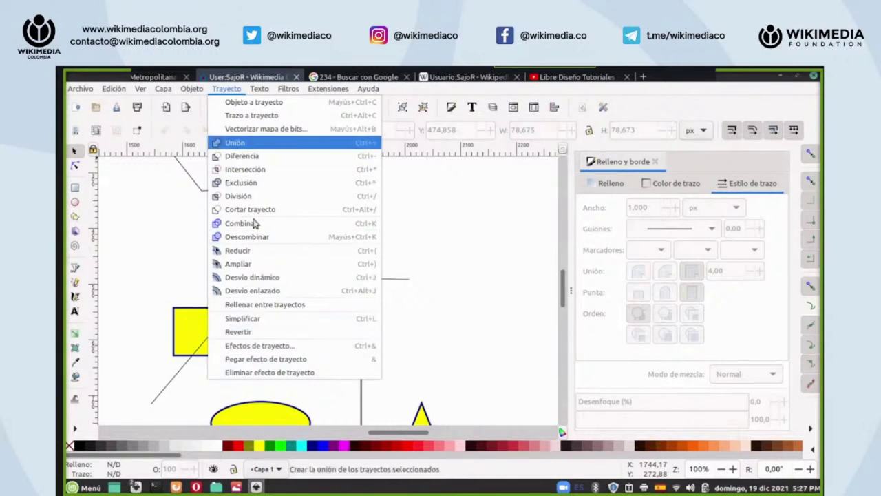
pyautogui.click(429, 226)
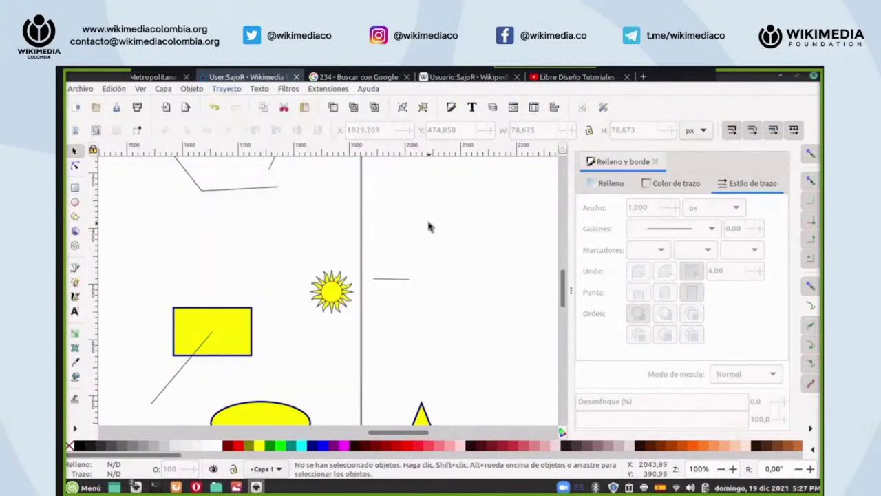
pyautogui.scroll(4, 419, 228)
pyautogui.scroll(-10, 415, 230)
# - Move the yellow rectangle onto the ellipse and unite both into a 7-node path
pyautogui.scroll(3, 372, 234)
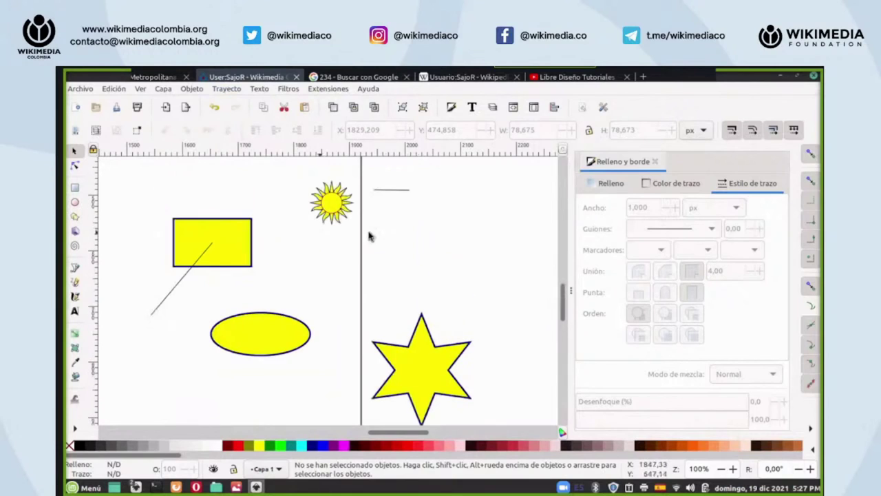
pyautogui.moveTo(244, 233); pyautogui.dragTo(289, 300)
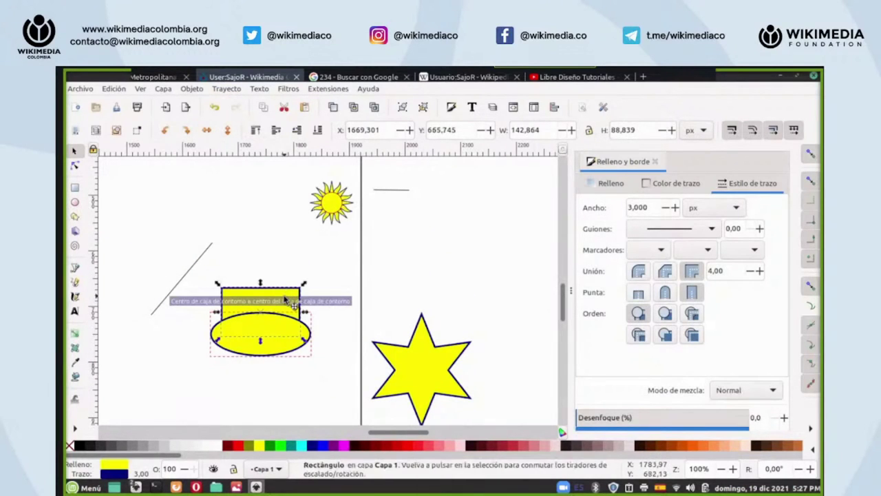
pyautogui.click(322, 277)
pyautogui.moveTo(325, 273)
pyautogui.mouseDown()
pyautogui.moveTo(280, 361)
pyautogui.moveTo(203, 364)
pyautogui.mouseUp()
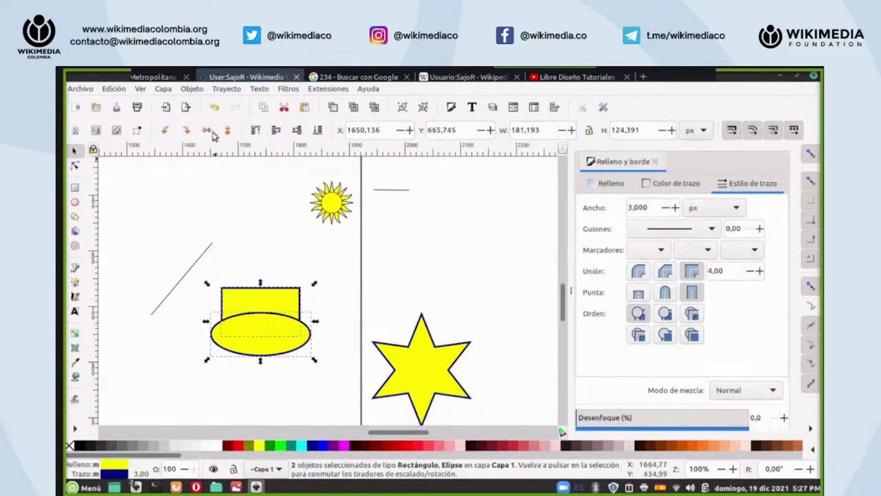
pyautogui.click(226, 89)
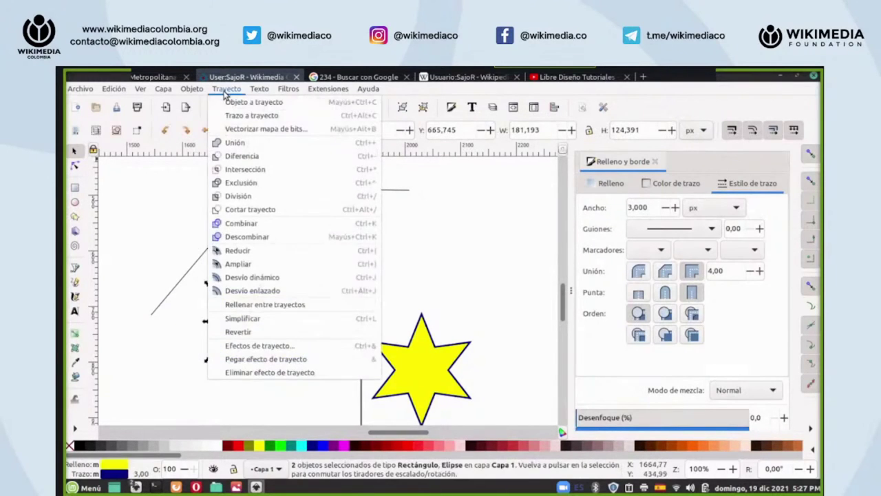
pyautogui.click(267, 144)
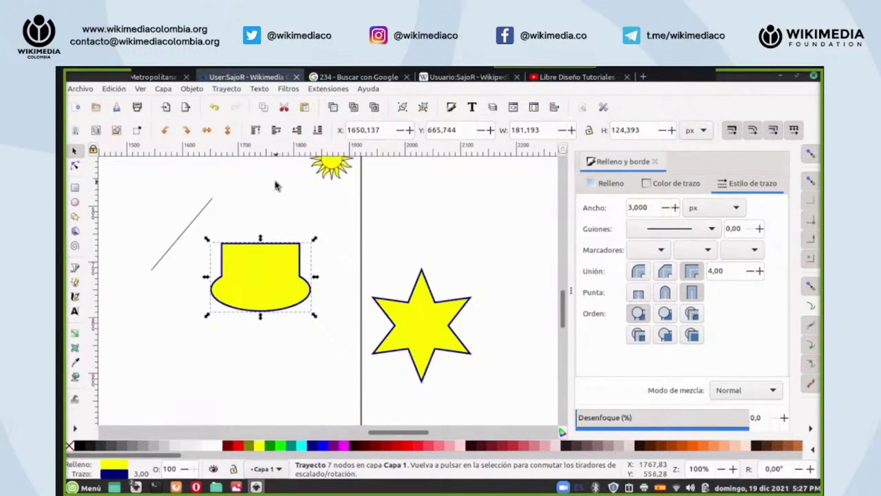
pyautogui.scroll(5, 279, 190)
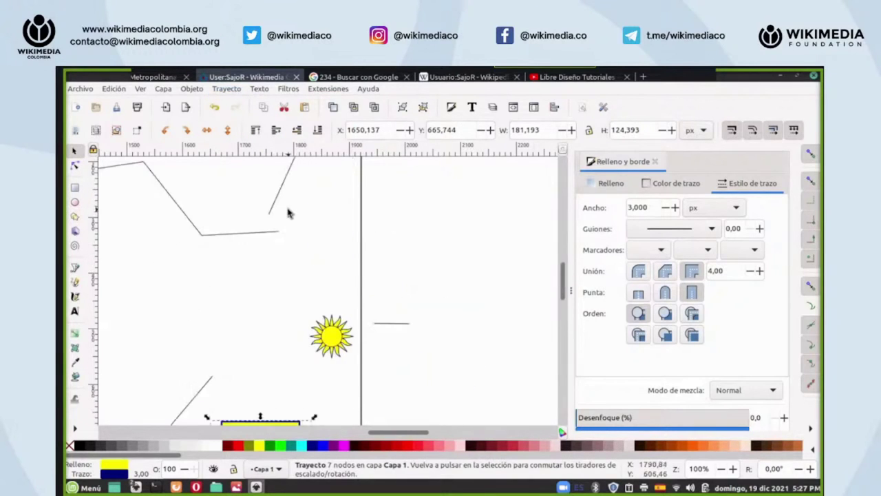
# - Draw a large yellow circle and a small circle above it, undoing a stray oval
pyautogui.click(223, 90)
pyautogui.click(396, 199)
pyautogui.scroll(-5, 417, 221)
pyautogui.scroll(7, 409, 223)
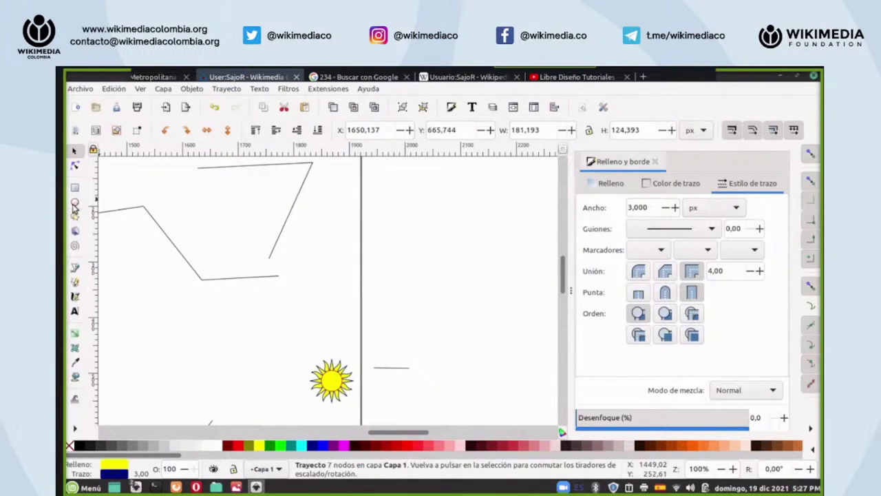
pyautogui.click(75, 202)
pyautogui.moveTo(406, 215); pyautogui.dragTo(511, 299)
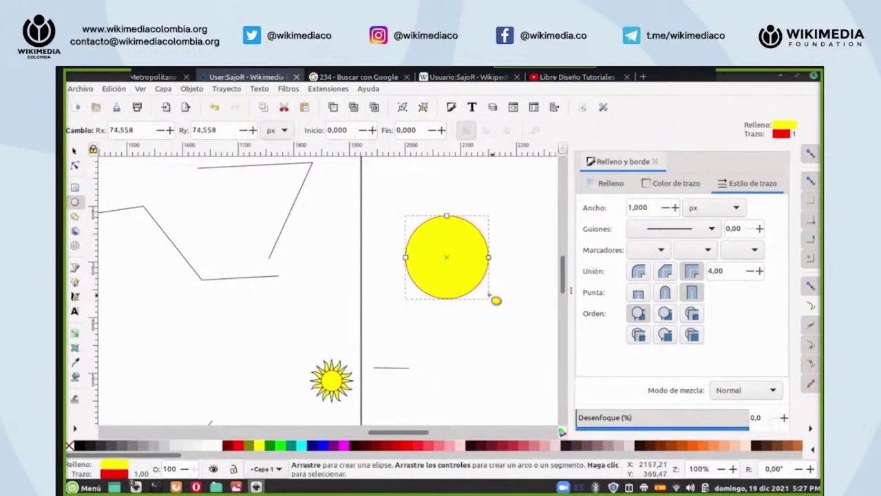
pyautogui.moveTo(518, 227); pyautogui.dragTo(561, 299)
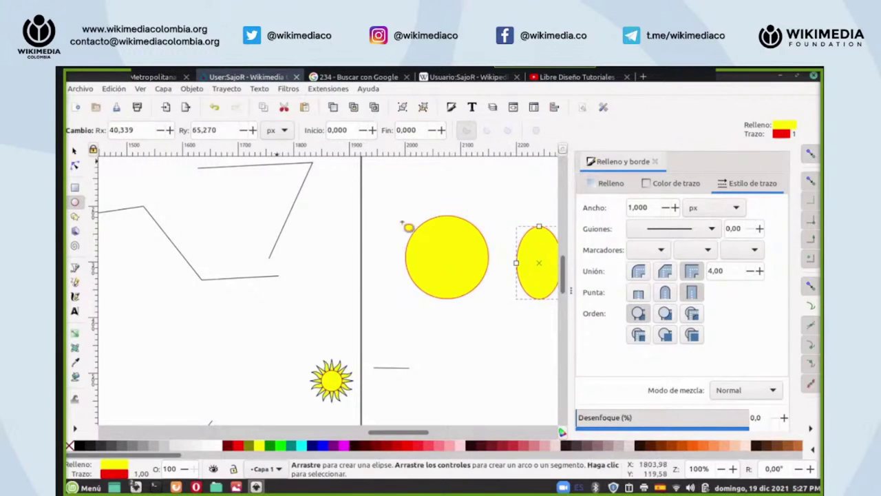
pyautogui.click(214, 106)
pyautogui.moveTo(394, 177); pyautogui.dragTo(426, 209)
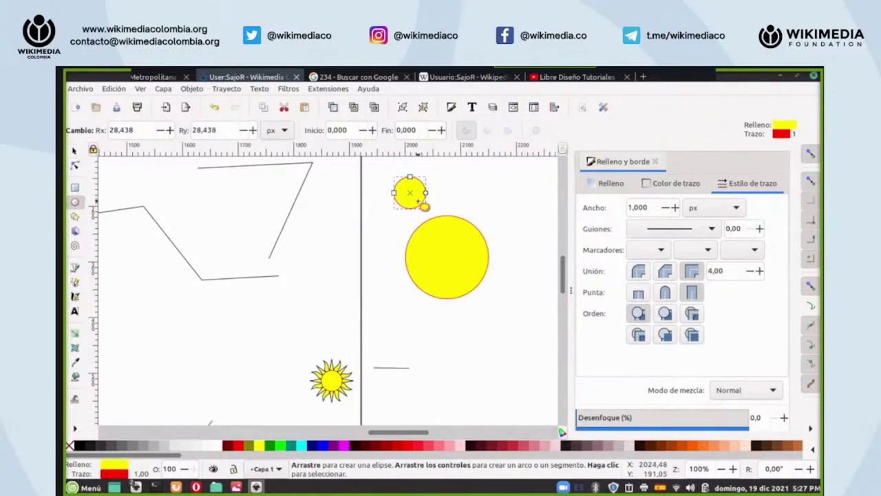
# - Centre the small circle on the large one, fill it red, and select both circles
pyautogui.click(74, 151)
pyautogui.moveTo(391, 179); pyautogui.dragTo(463, 258)
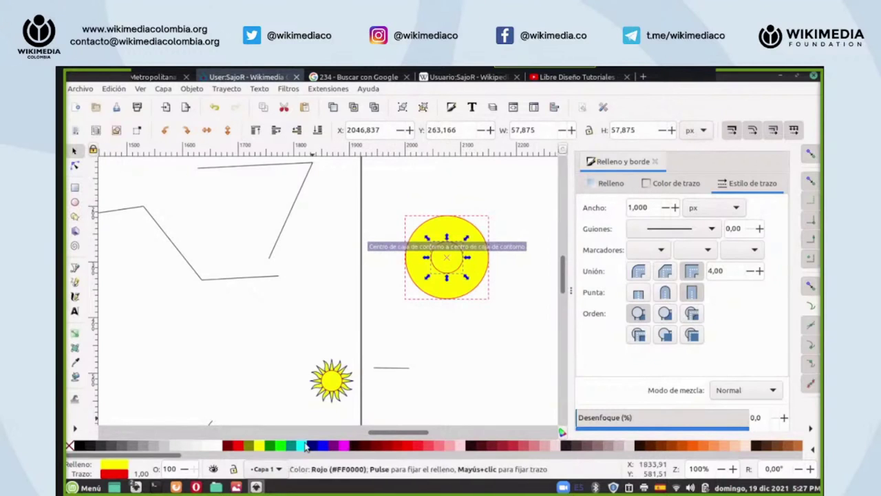
pyautogui.click(237, 446)
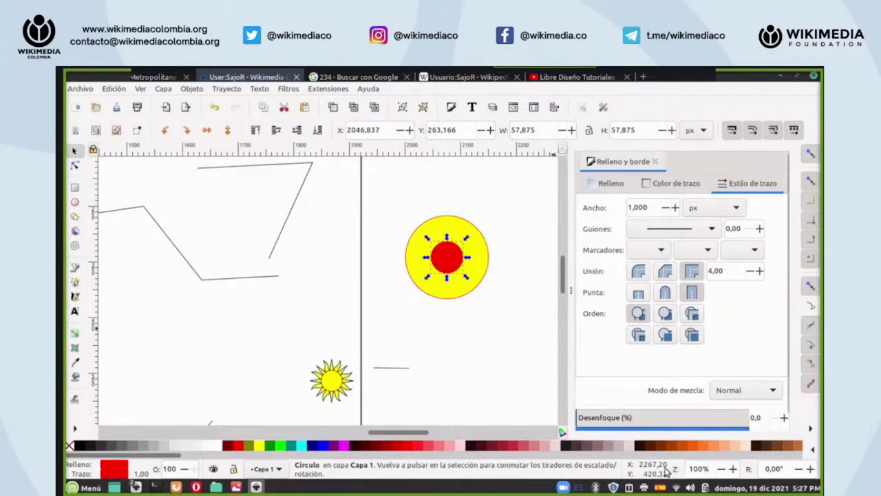
pyautogui.scroll(3, 688, 470)
pyautogui.scroll(5, 415, 374)
pyautogui.moveTo(393, 432); pyautogui.dragTo(413, 433)
pyautogui.scroll(-3, 443, 365)
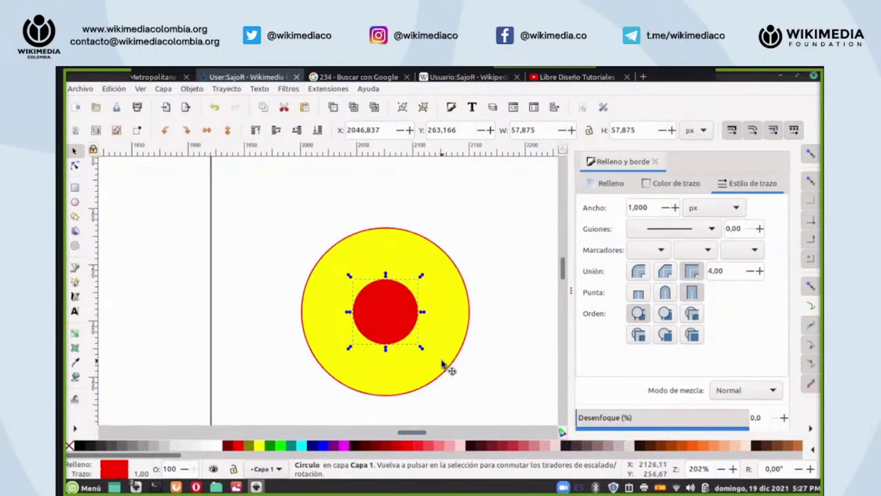
pyautogui.moveTo(506, 199); pyautogui.dragTo(289, 400)
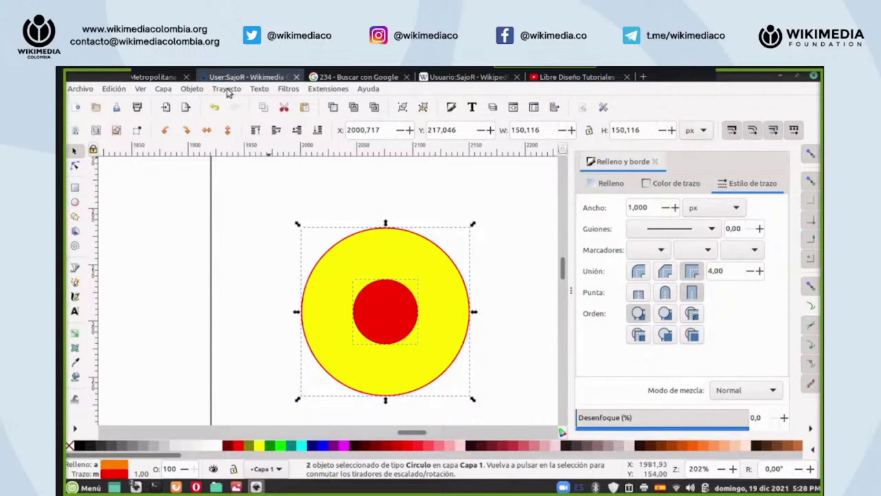
# - Send the yellow circle behind the red circle
pyautogui.click(301, 246)
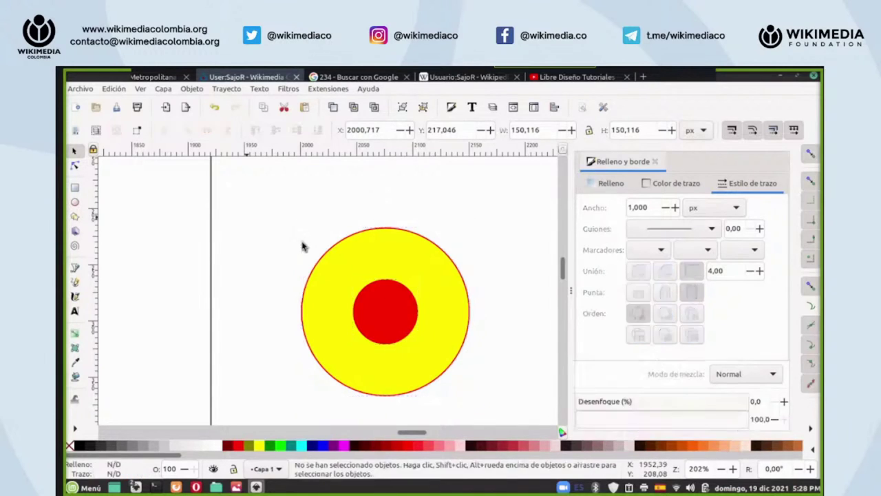
pyautogui.click(387, 301)
pyautogui.click(402, 260)
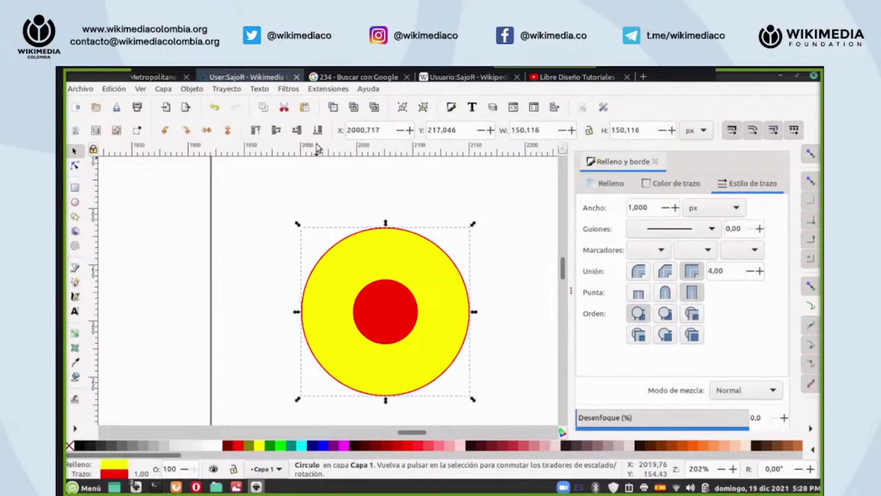
pyautogui.click(256, 131)
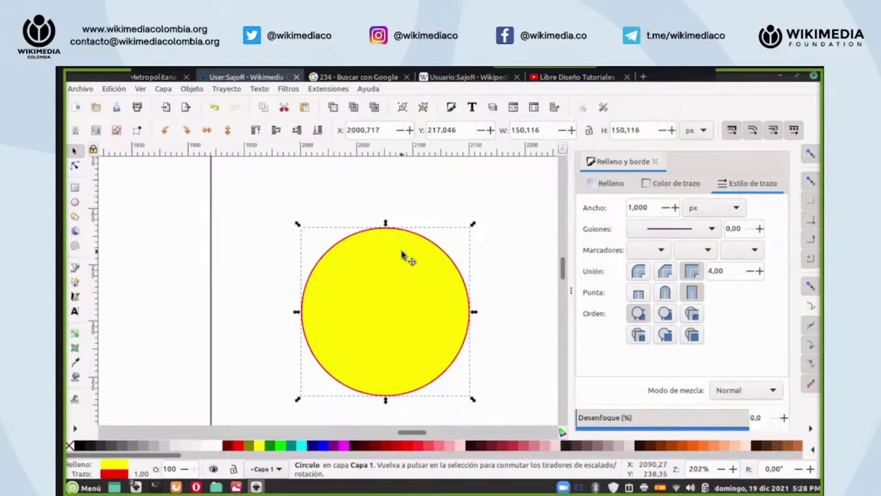
pyautogui.click(317, 130)
# - Apply Trayecto > Diferencia to both circles, leaving an 8-node yellow ring
pyautogui.moveTo(262, 197); pyautogui.dragTo(507, 434)
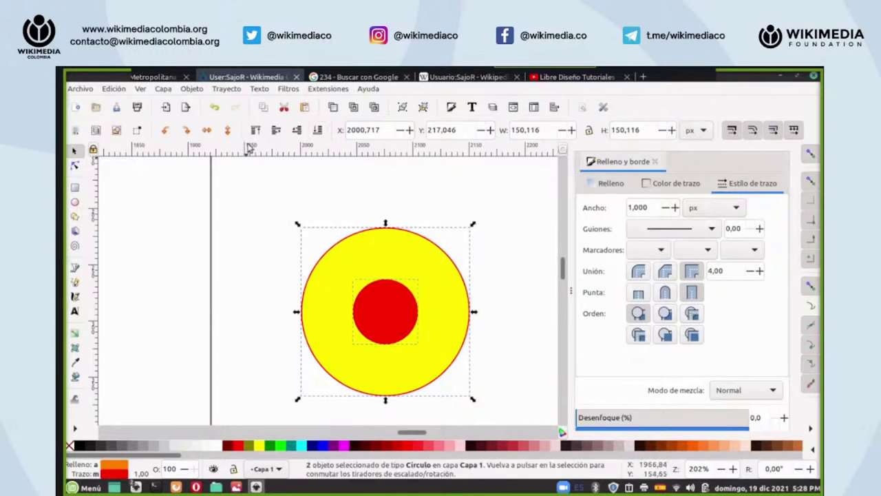
pyautogui.click(192, 89)
pyautogui.click(227, 89)
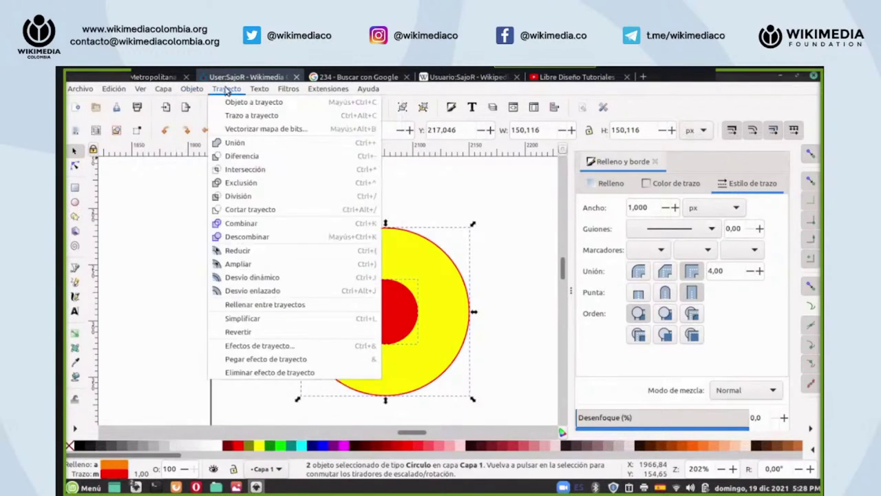
pyautogui.click(233, 158)
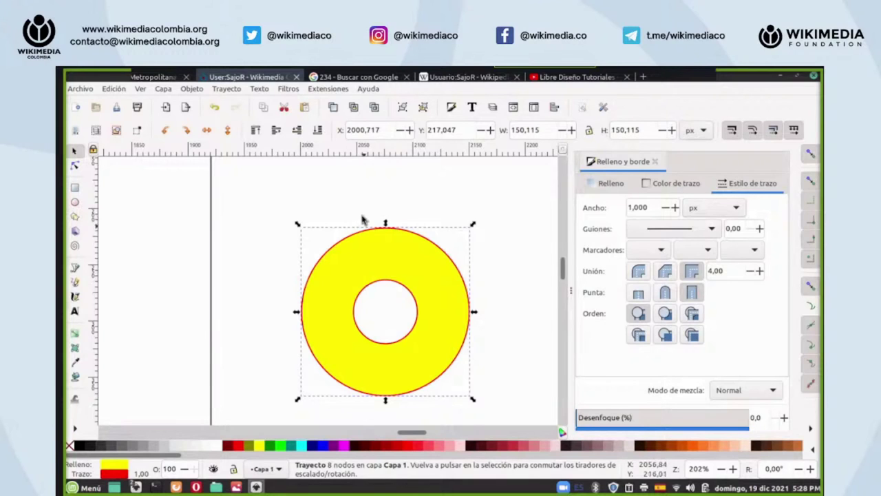
pyautogui.scroll(5, 365, 232)
pyautogui.scroll(3, 365, 232)
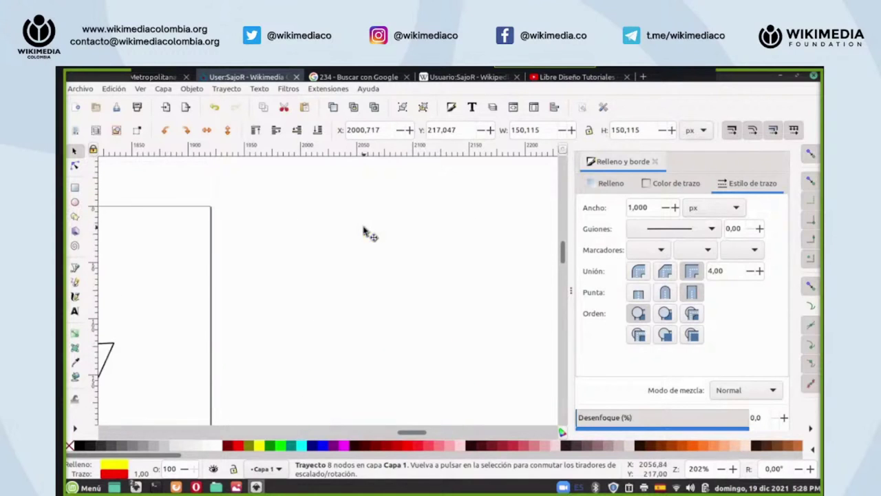
# - Draw a large black-outlined red circle and a small red circle beside it
pyautogui.click(76, 203)
pyautogui.moveTo(333, 241); pyautogui.dragTo(426, 340)
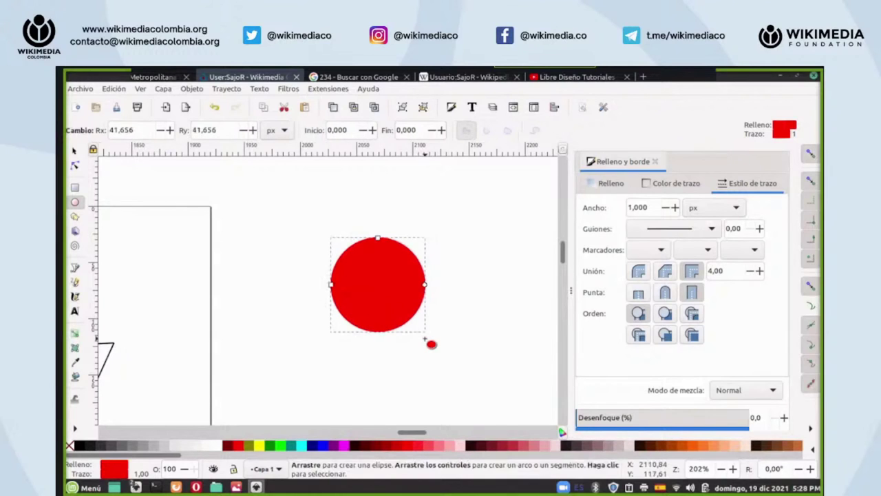
pyautogui.rightClick(79, 445)
pyautogui.click(106, 399)
pyautogui.moveTo(462, 271); pyautogui.dragTo(502, 316)
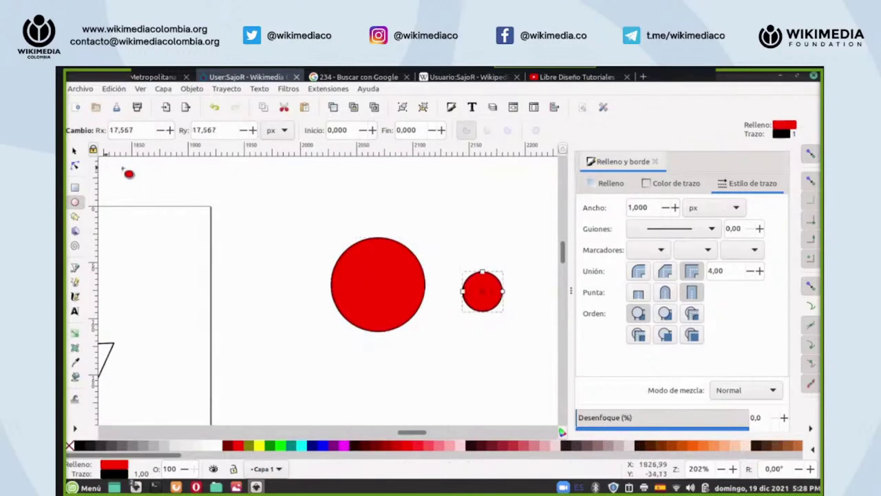
# - Duplicate the small circle, placing copies on the big circle's top and right edges
pyautogui.click(74, 150)
pyautogui.click(333, 109)
pyautogui.moveTo(503, 307); pyautogui.dragTo(398, 253)
pyautogui.moveTo(503, 305); pyautogui.dragTo(390, 337)
pyautogui.click(333, 106)
pyautogui.click(333, 108)
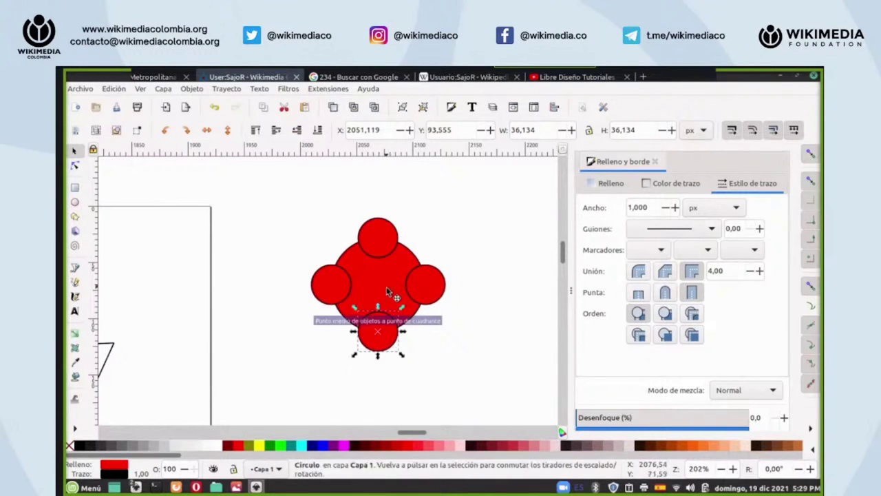
# - Apply Trayecto > Diferencia to the big circle and right small circle, notching its edge
pyautogui.click(389, 285)
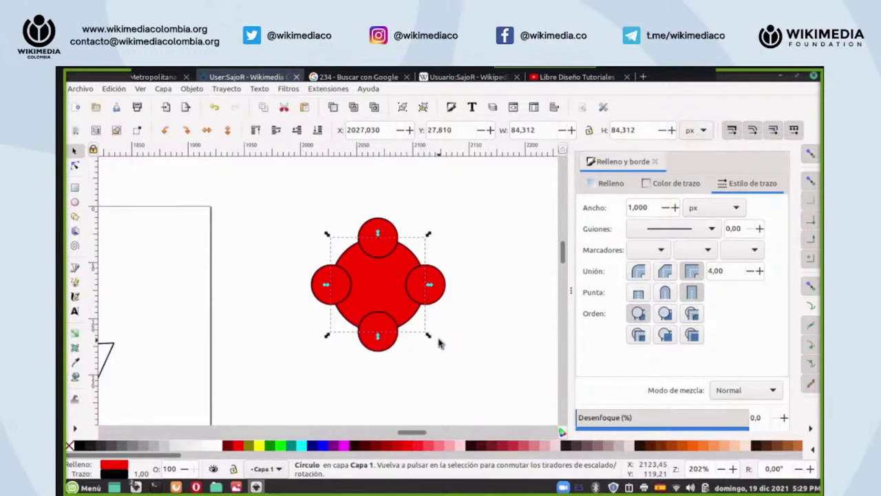
pyautogui.click(390, 292)
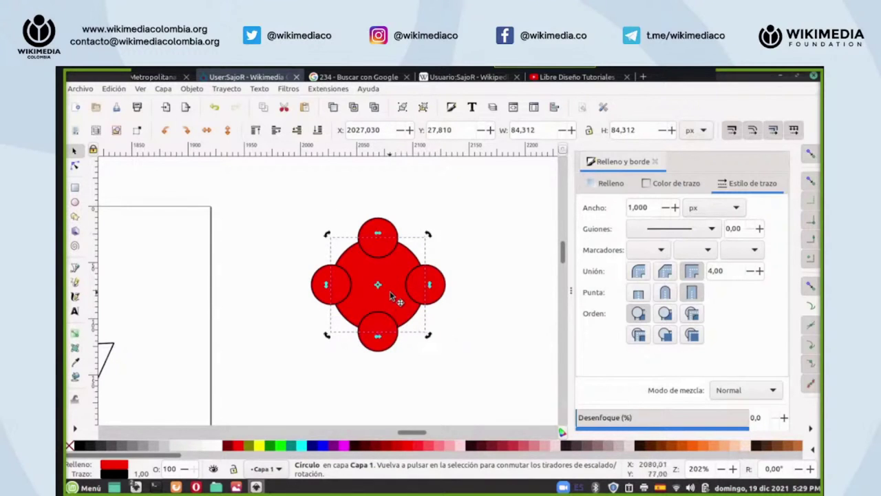
pyautogui.keyDown('shift'); pyautogui.click(443, 289); pyautogui.keyUp('shift')
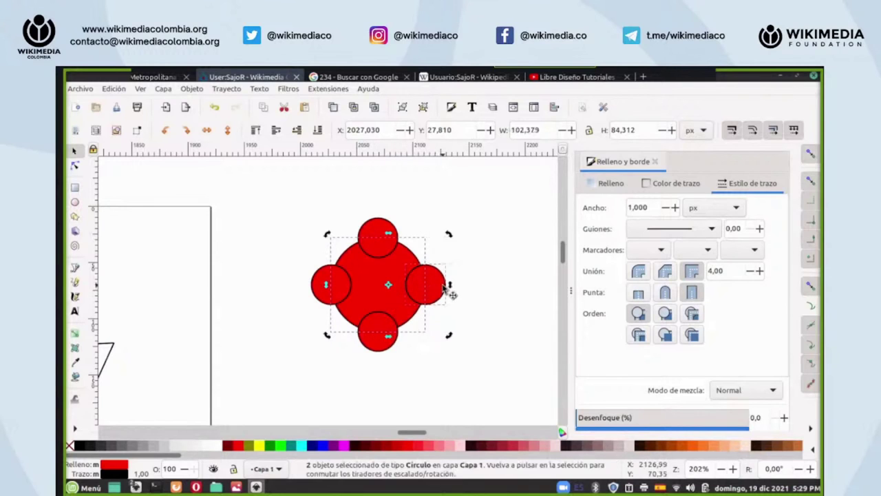
pyautogui.click(235, 89)
pyautogui.click(241, 157)
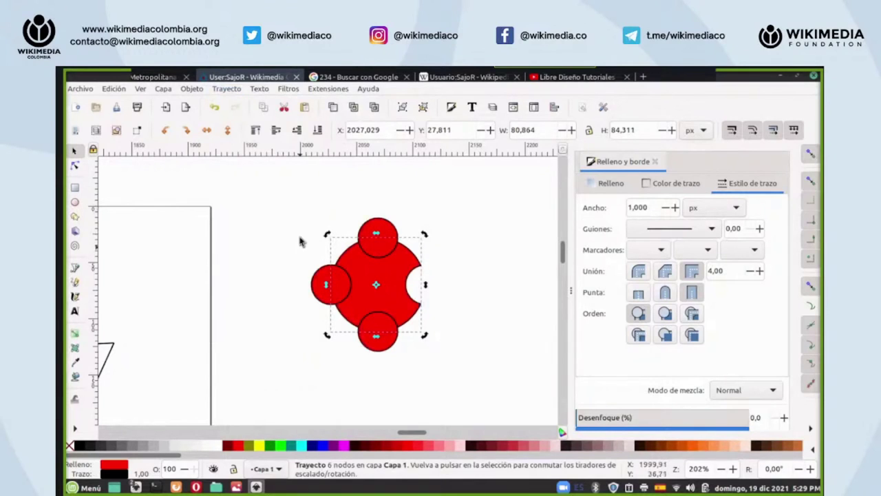
pyautogui.keyDown('shift'); pyautogui.click(315, 282); pyautogui.keyUp('shift')
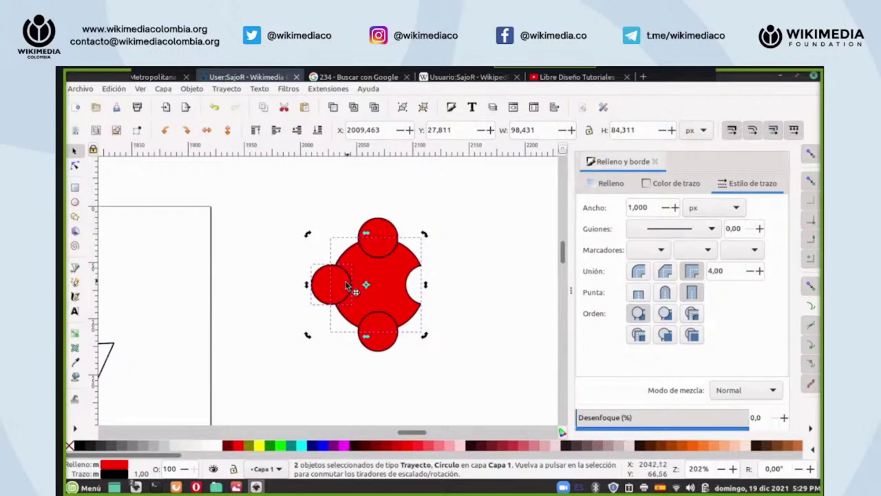
# - Unite the top, left and bottom small circles into one path
pyautogui.click(417, 181)
pyautogui.click(389, 232)
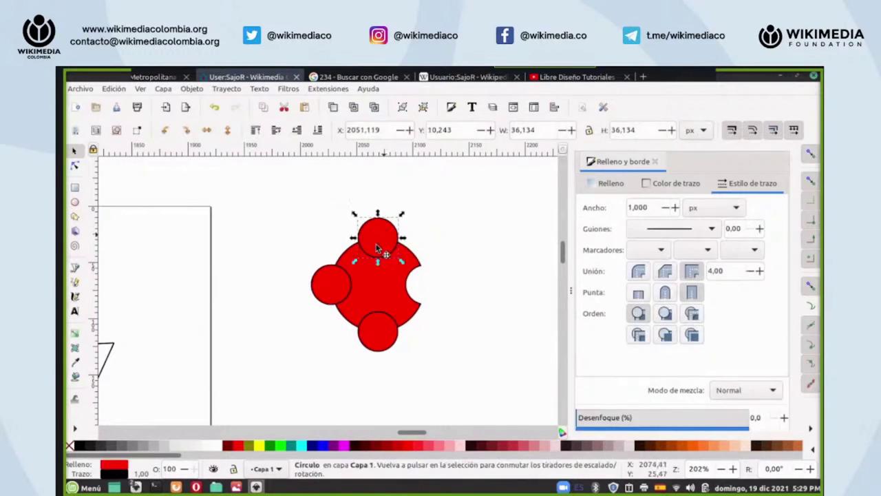
pyautogui.keyDown('shift'); pyautogui.click(331, 286); pyautogui.keyUp('shift')
pyautogui.keyDown('shift'); pyautogui.click(379, 337); pyautogui.keyUp('shift')
pyautogui.click(227, 89)
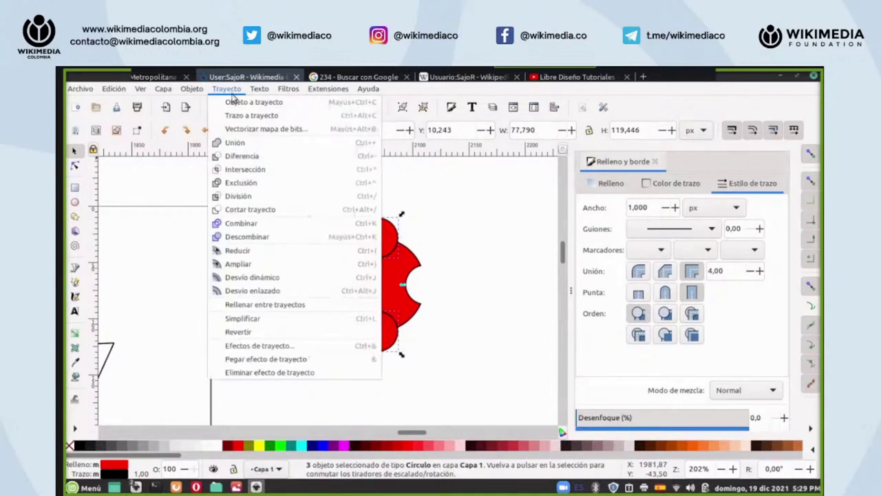
pyautogui.click(238, 143)
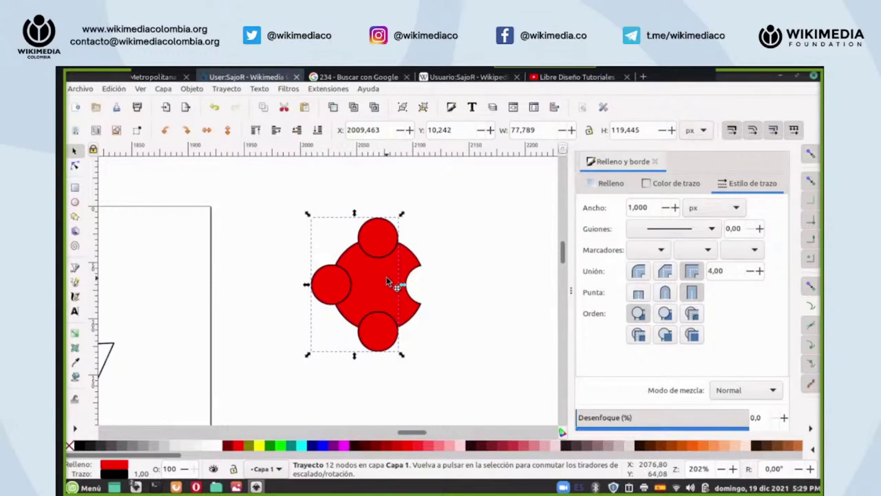
# - Subtract the united small circles from the big red circle
pyautogui.press('shift')
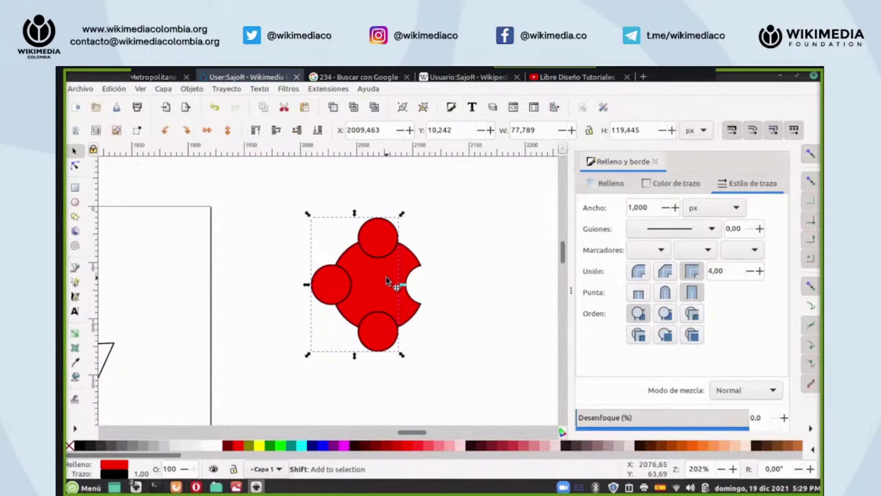
pyautogui.keyDown('shift'); pyautogui.click(387, 280); pyautogui.keyUp('shift')
pyautogui.click(230, 90)
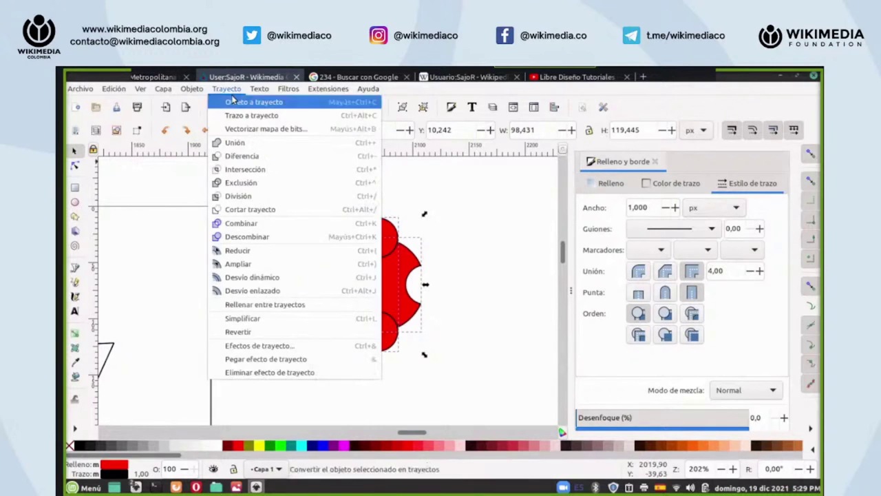
pyautogui.click(236, 157)
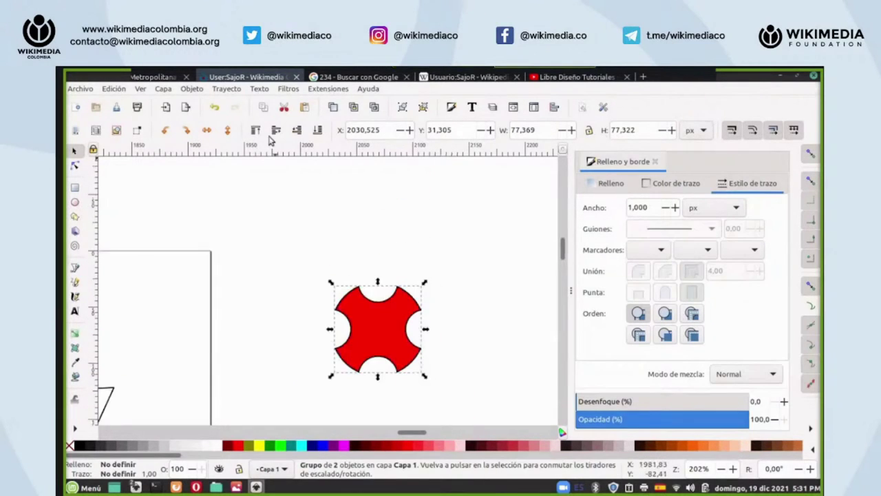
# - Try applying Trayecto > Exclusión to the shapes
pyautogui.click(227, 89)
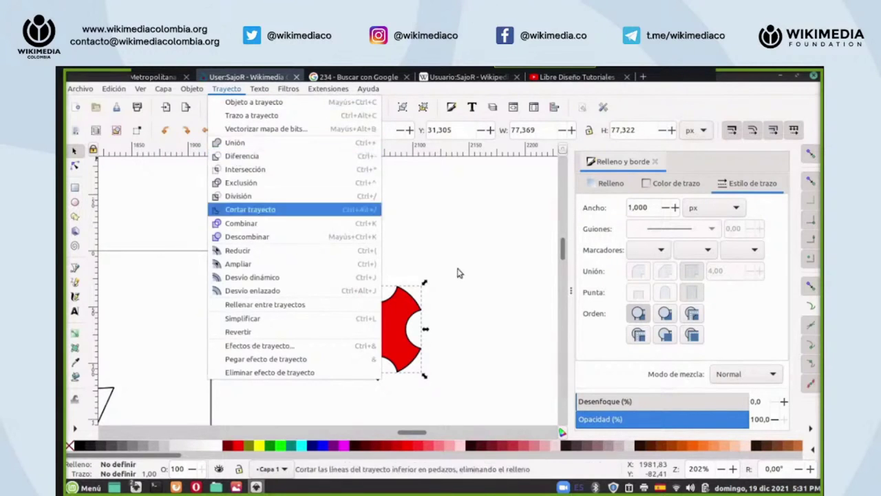
pyautogui.click(269, 182)
pyautogui.scroll(3, 396, 248)
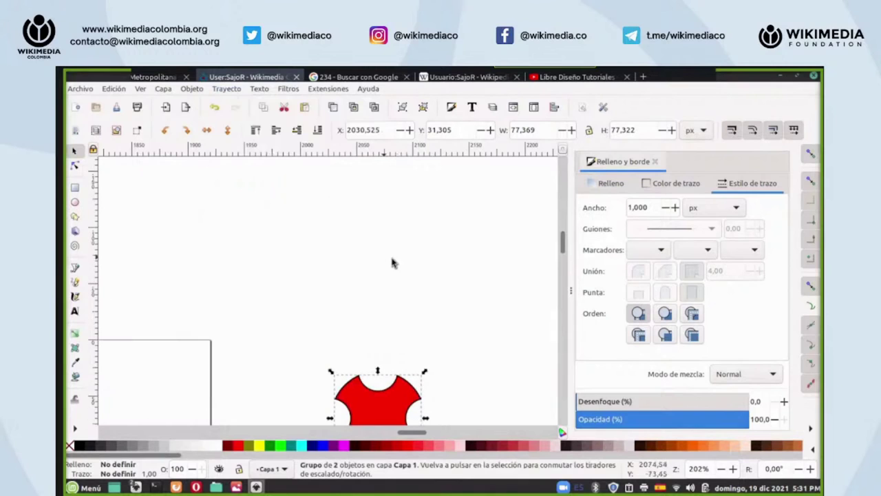
# - Draw a red square and a red circle overlapping its upper right corner
pyautogui.click(74, 187)
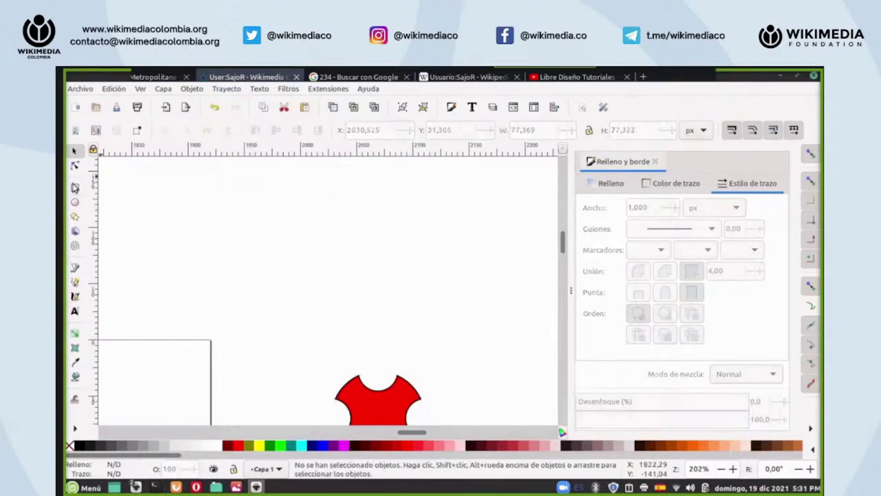
pyautogui.moveTo(193, 216); pyautogui.dragTo(270, 287)
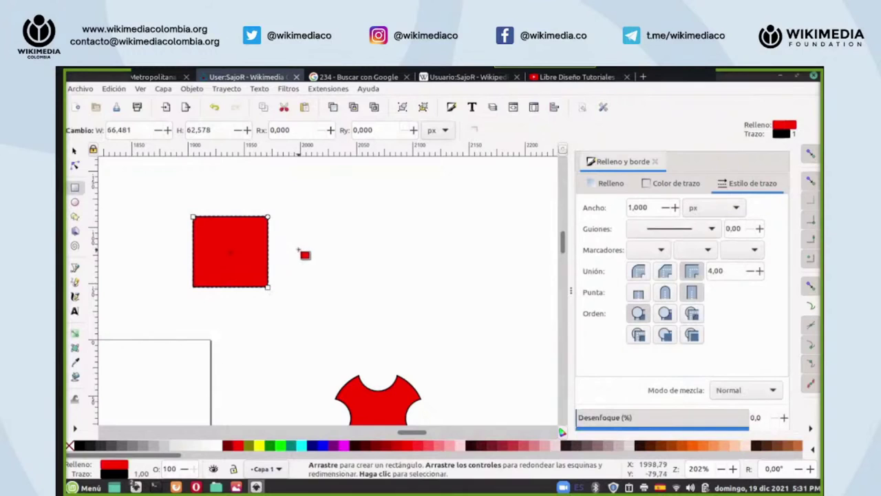
pyautogui.click(75, 202)
pyautogui.moveTo(307, 180); pyautogui.dragTo(230, 252)
pyautogui.click(74, 153)
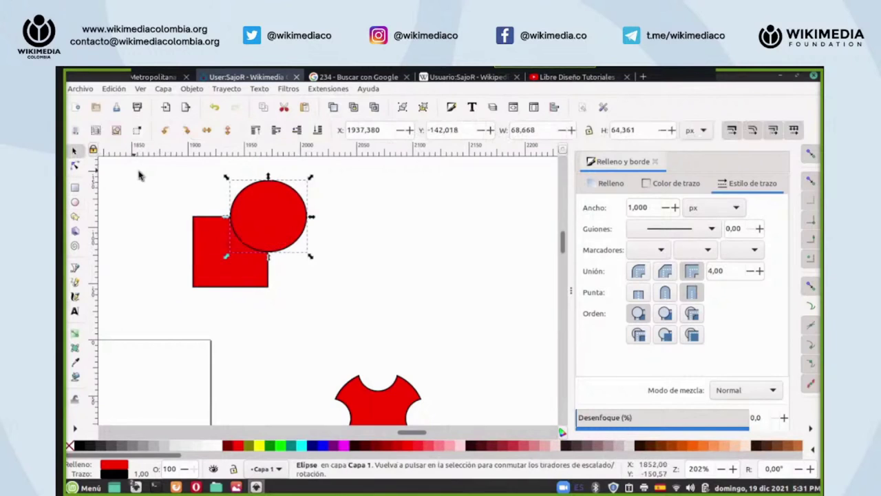
# - Intersect the square and circle, then undo to keep them separate
pyautogui.moveTo(131, 170); pyautogui.dragTo(344, 313)
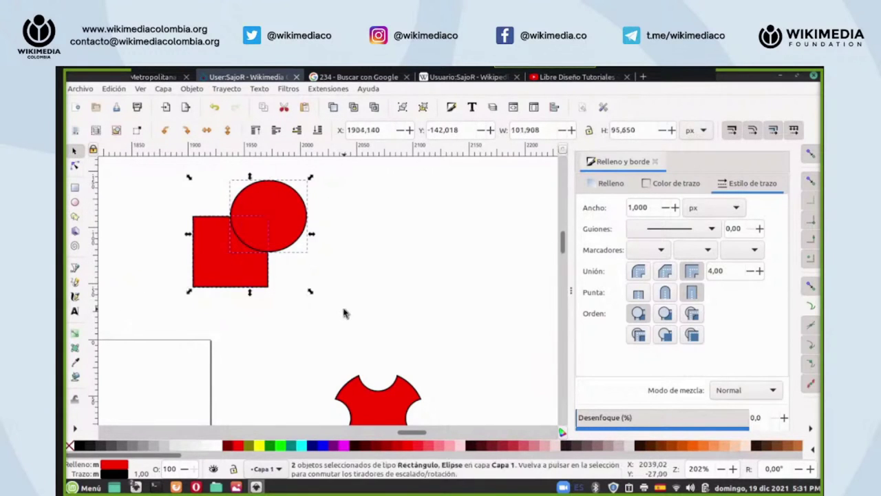
pyautogui.click(225, 90)
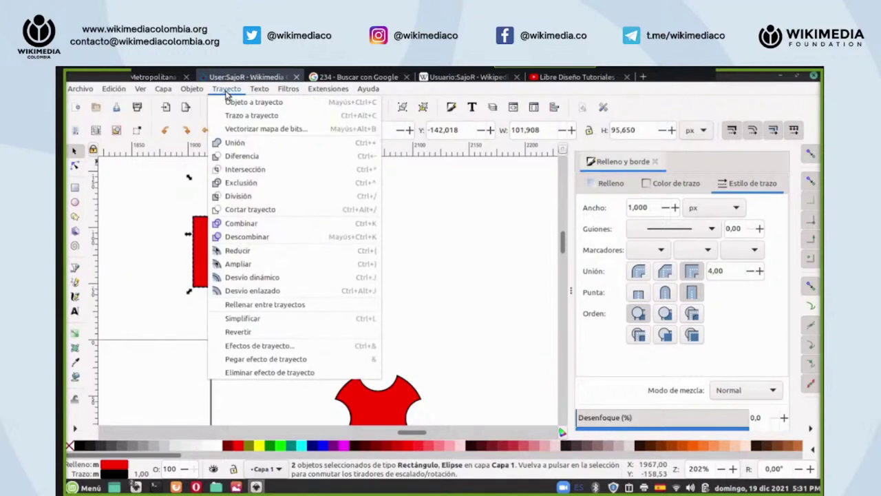
pyautogui.click(240, 170)
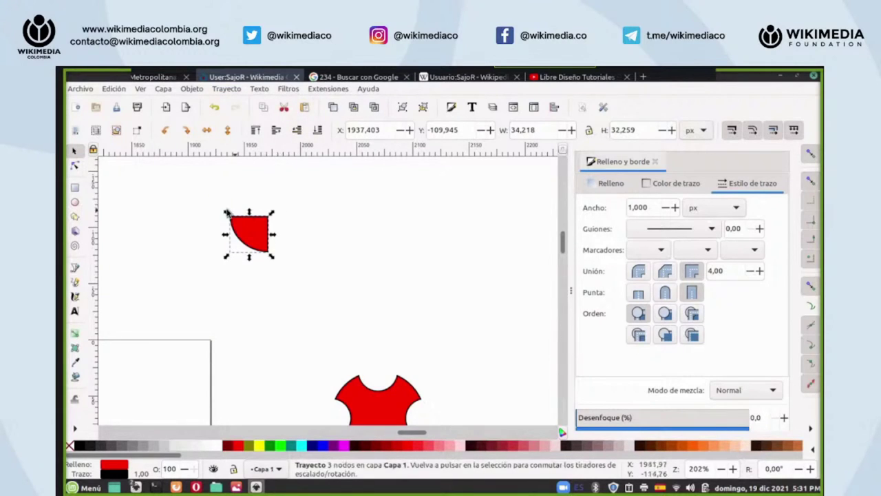
pyautogui.click(214, 108)
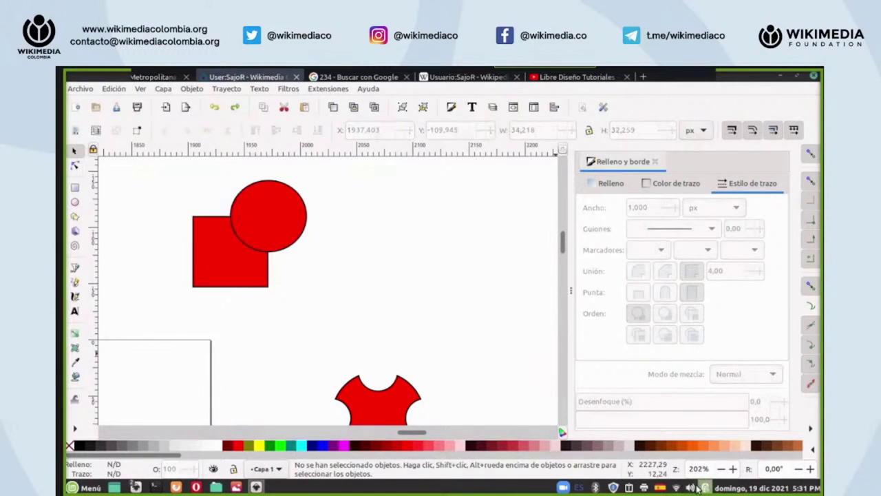
pyautogui.keyDown('ctrl'); pyautogui.scroll(2, 328, 337); pyautogui.keyUp('ctrl')
# - Preview the square-circle intersection as a quarter shape, then undo back to both shapes
pyautogui.scroll(2, 369, 413)
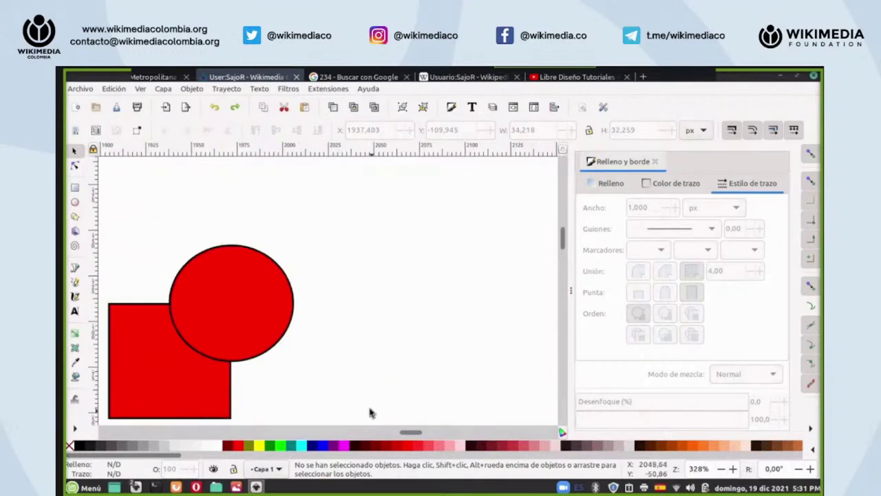
pyautogui.moveTo(407, 431)
pyautogui.mouseDown()
pyautogui.moveTo(393, 431)
pyautogui.moveTo(408, 434)
pyautogui.mouseUp()
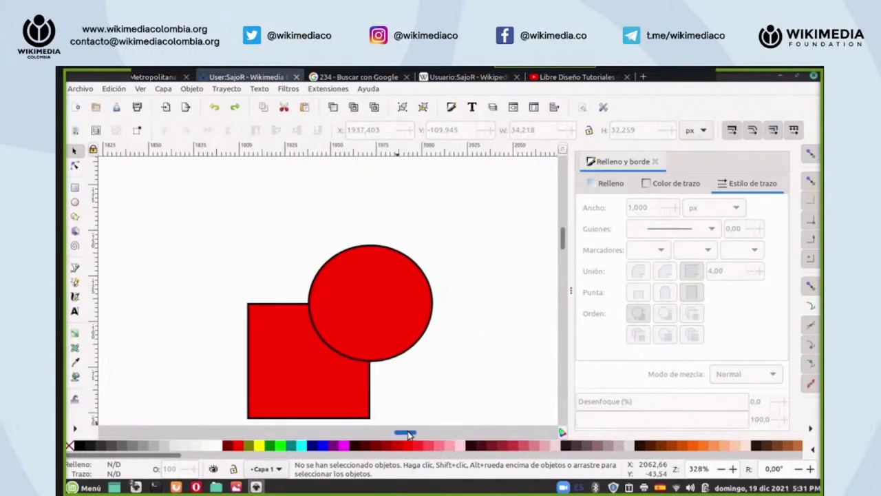
pyautogui.scroll(-2, 397, 383)
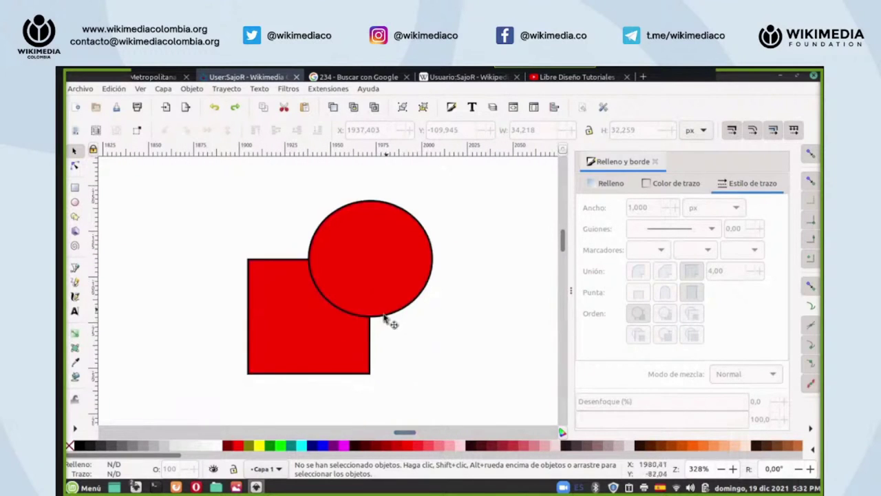
pyautogui.click(237, 108)
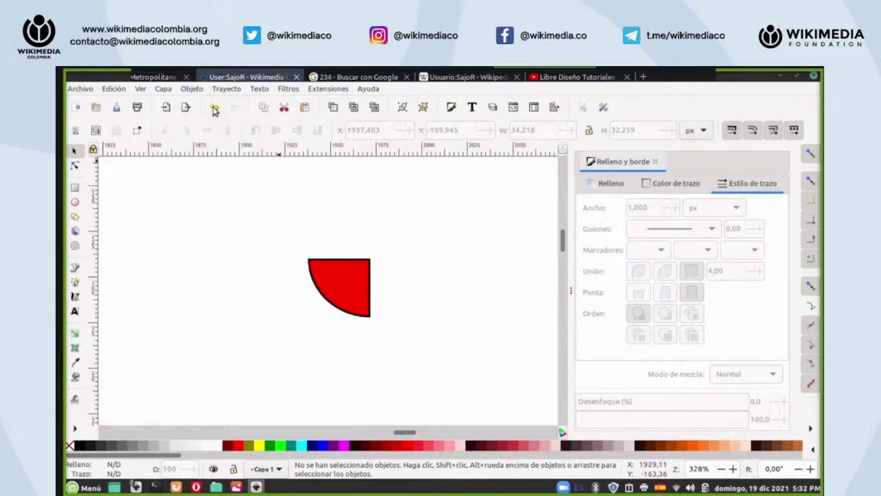
pyautogui.click(214, 108)
pyautogui.moveTo(462, 187); pyautogui.dragTo(201, 390)
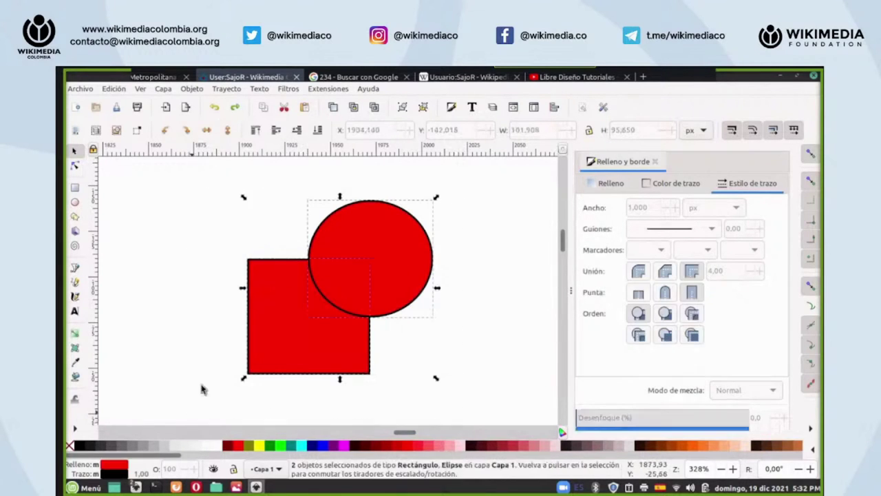
pyautogui.click(228, 89)
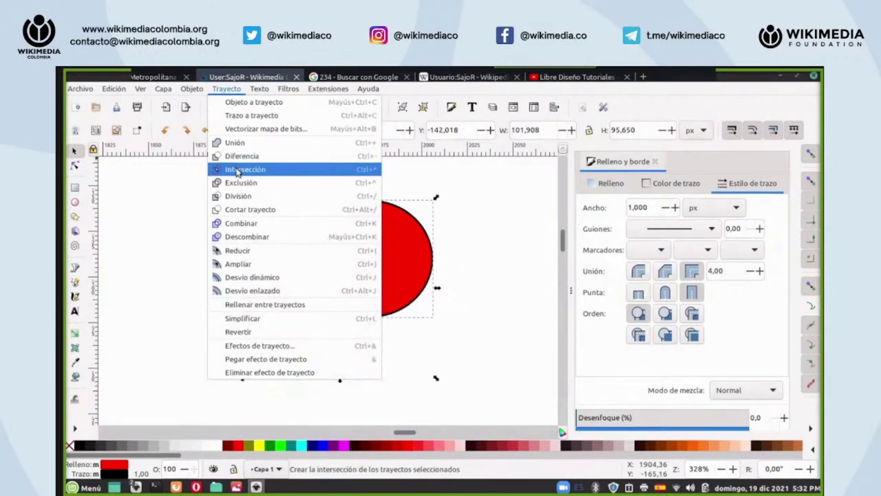
pyautogui.click(239, 172)
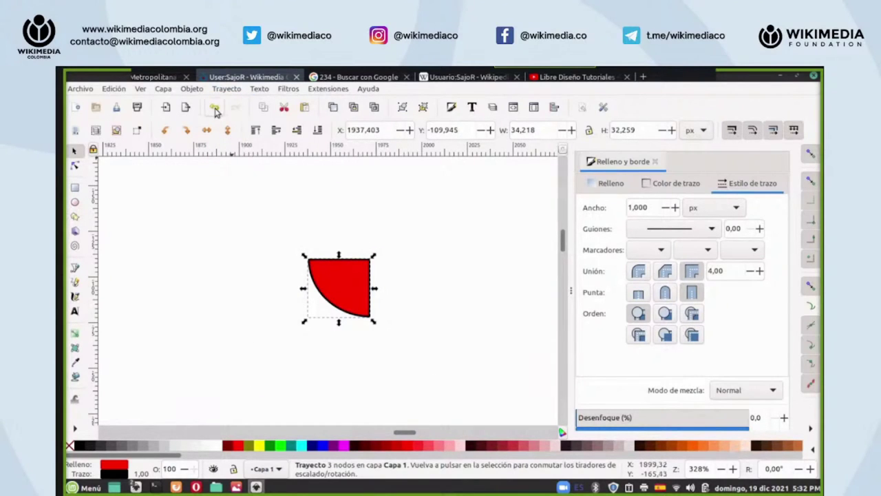
pyautogui.click(226, 89)
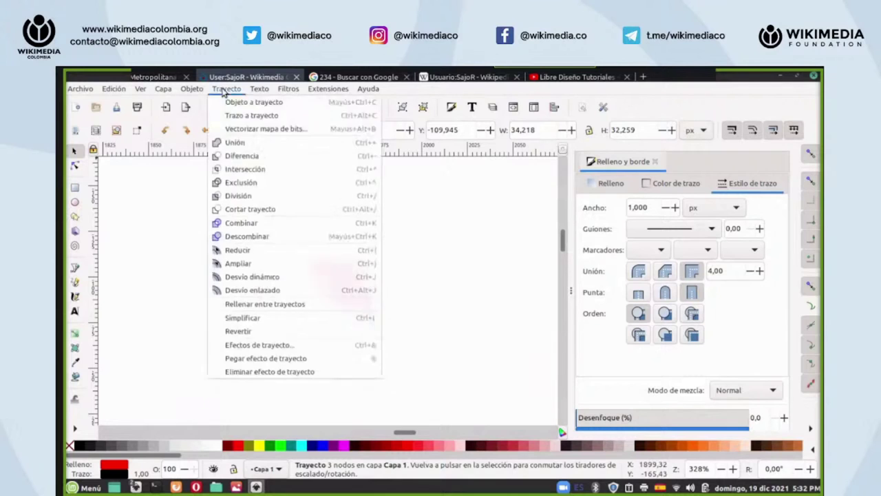
pyautogui.click(244, 169)
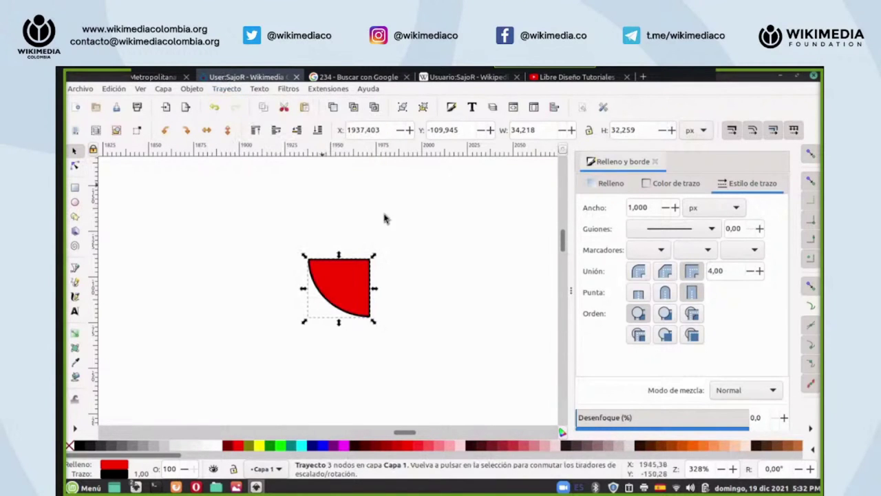
pyautogui.click(215, 108)
# - Apply Exclusión to the square and circle, cutting out their overlap
pyautogui.moveTo(457, 183); pyautogui.dragTo(203, 409)
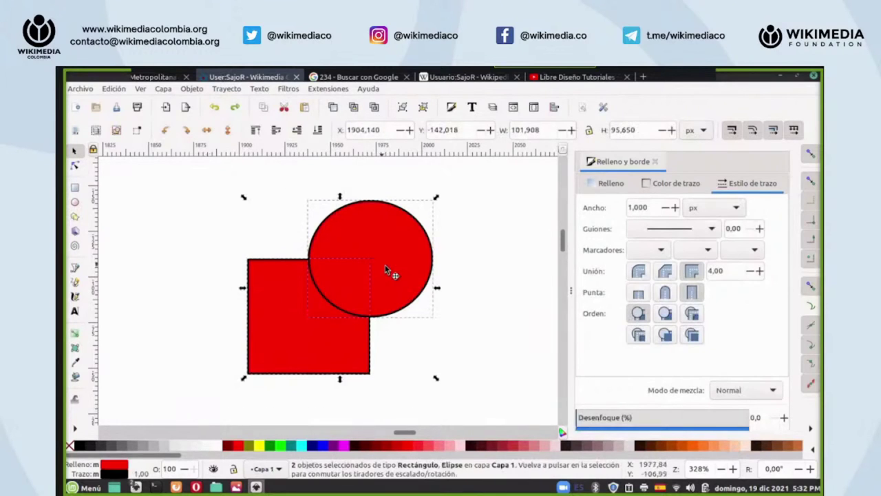
pyautogui.click(223, 90)
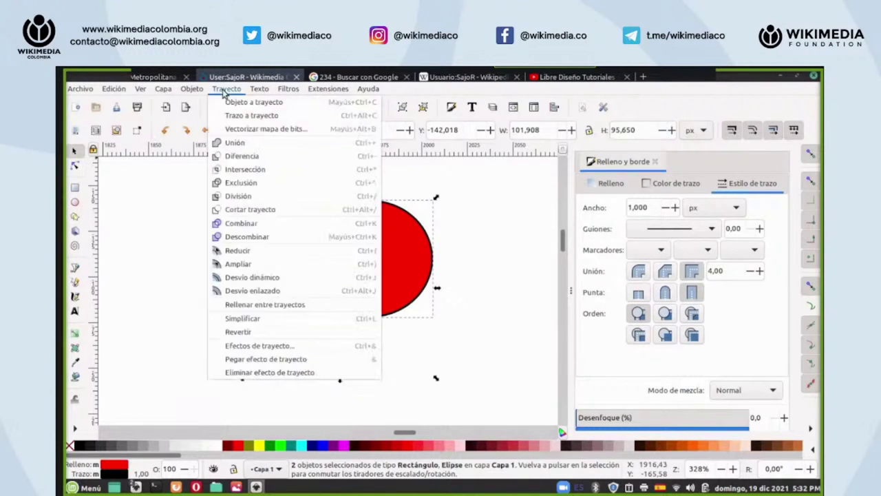
pyautogui.click(239, 184)
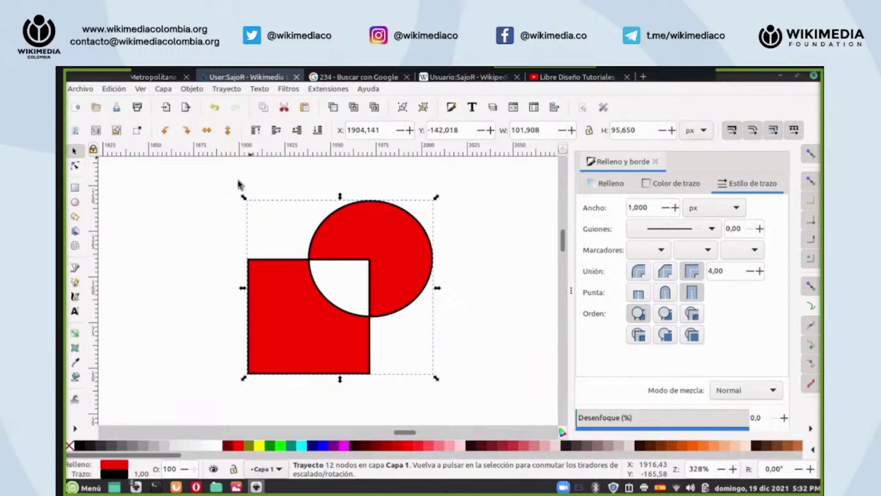
# - Draw a thin upright red rectangle above
pyautogui.scroll(5, 245, 217)
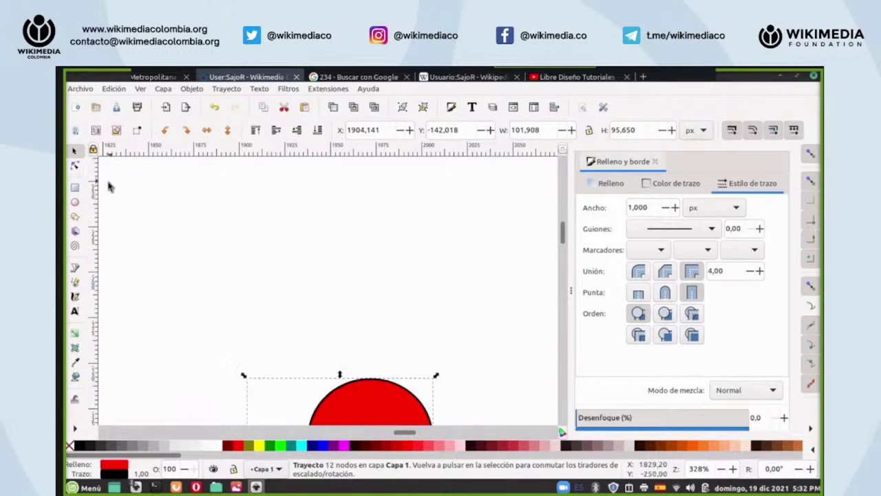
pyautogui.click(75, 188)
pyautogui.moveTo(178, 200); pyautogui.dragTo(248, 281)
# - Draw a second red rectangle overlapping the first
pyautogui.moveTo(300, 243); pyautogui.dragTo(219, 310)
pyautogui.click(232, 90)
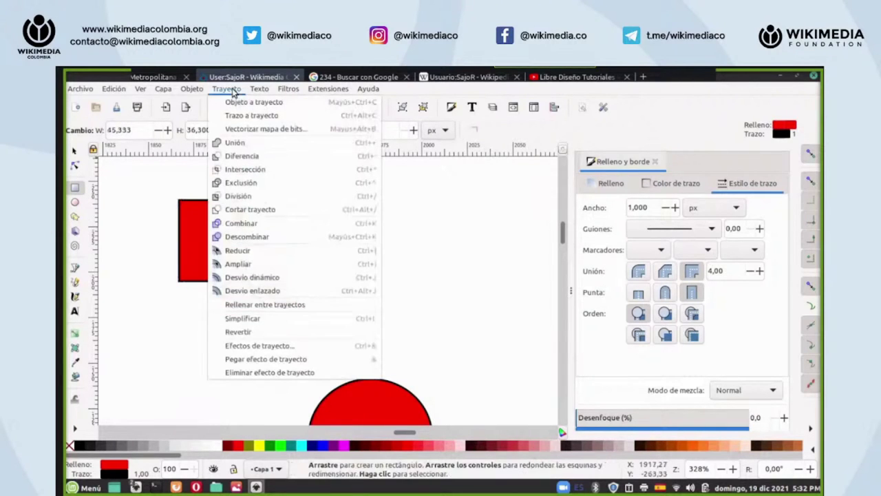
pyautogui.click(235, 74)
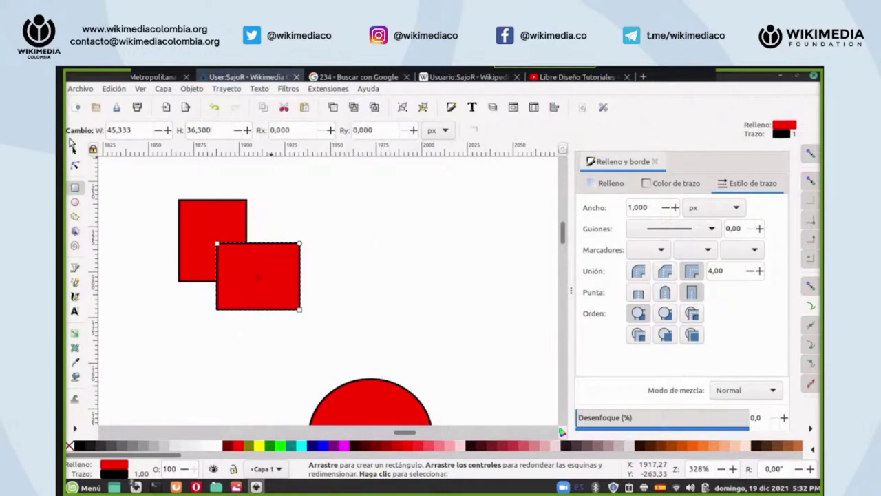
# - Divide the overlapping rectangles and pull the small corner square from the L-shaped piece
pyautogui.click(74, 150)
pyautogui.moveTo(136, 177); pyautogui.dragTo(329, 353)
pyautogui.click(226, 89)
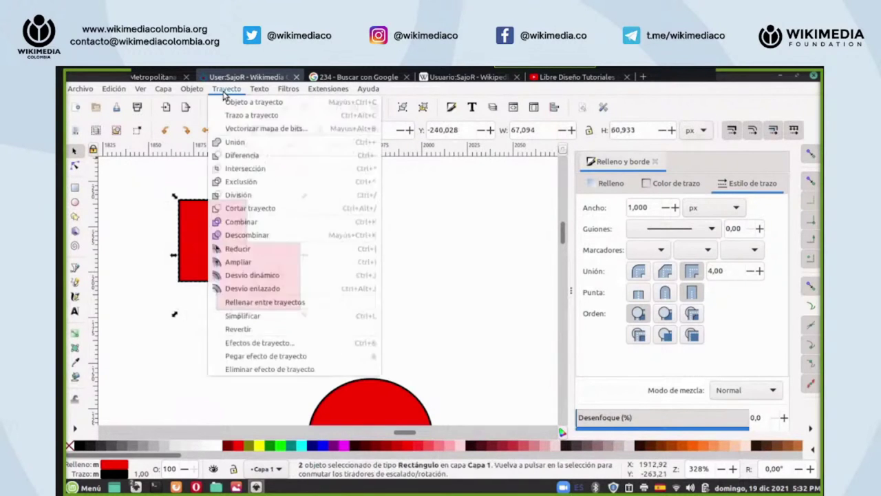
pyautogui.click(238, 196)
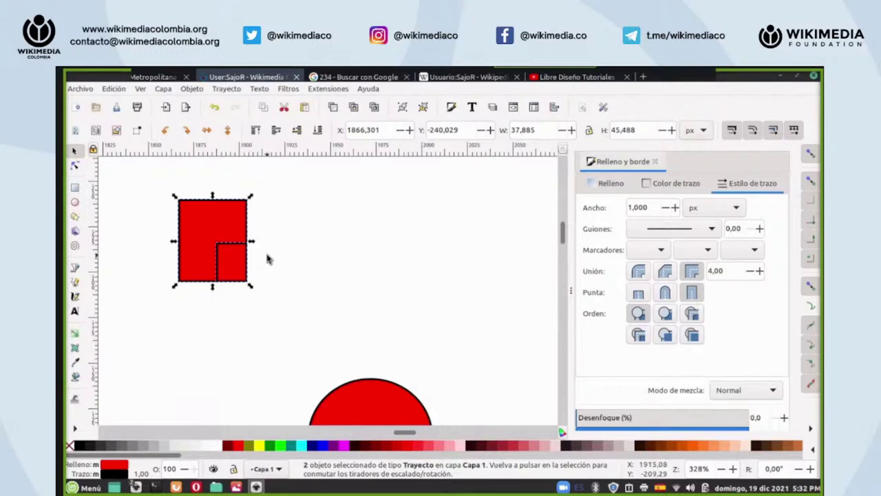
pyautogui.press('Escape')
pyautogui.moveTo(234, 267)
pyautogui.mouseDown()
pyautogui.moveTo(265, 297)
pyautogui.moveTo(304, 253)
pyautogui.moveTo(235, 267)
pyautogui.mouseUp()
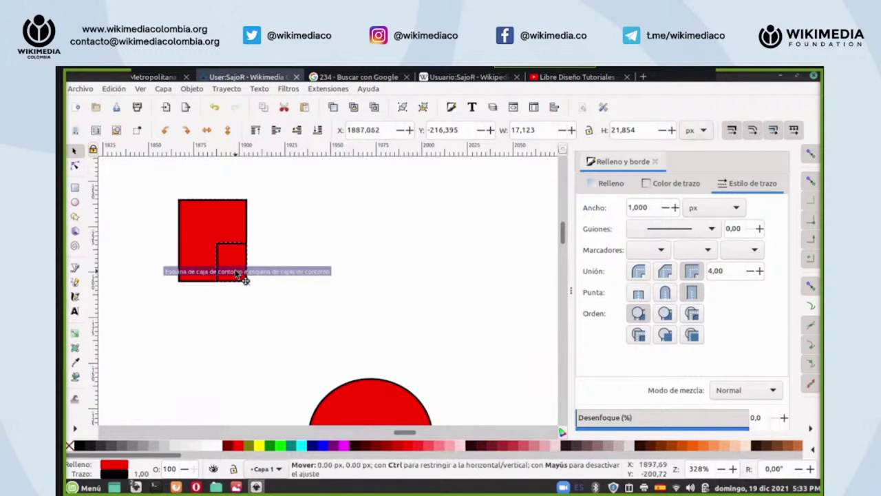
pyautogui.click(224, 221)
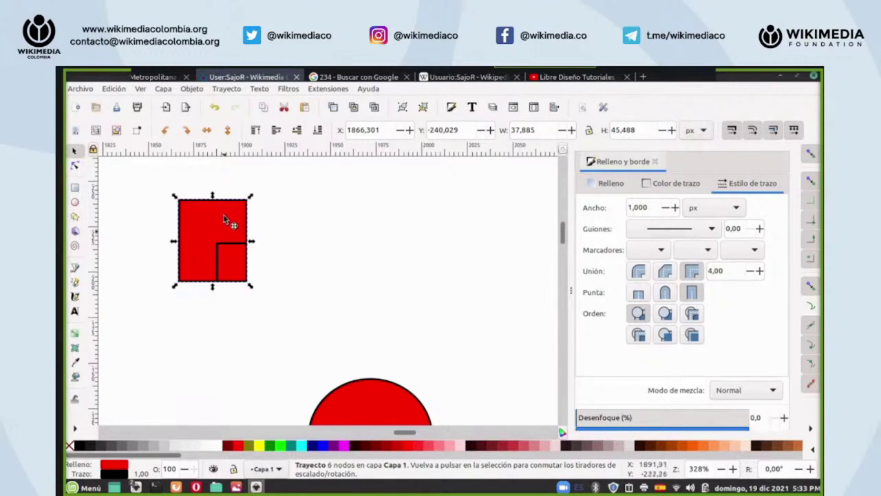
# - Draw two new rectangles, the second overlapping the first's lower-right corner
pyautogui.click(76, 191)
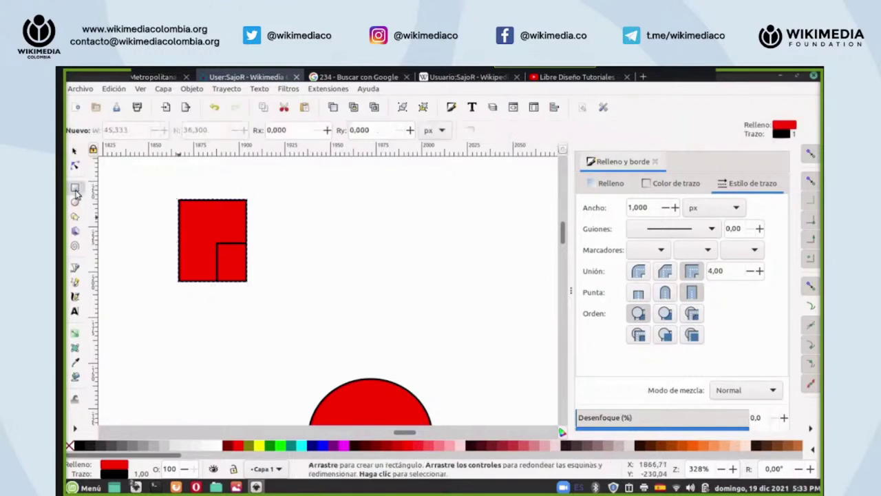
pyautogui.moveTo(350, 222); pyautogui.dragTo(412, 278)
pyautogui.moveTo(449, 246); pyautogui.dragTo(381, 304)
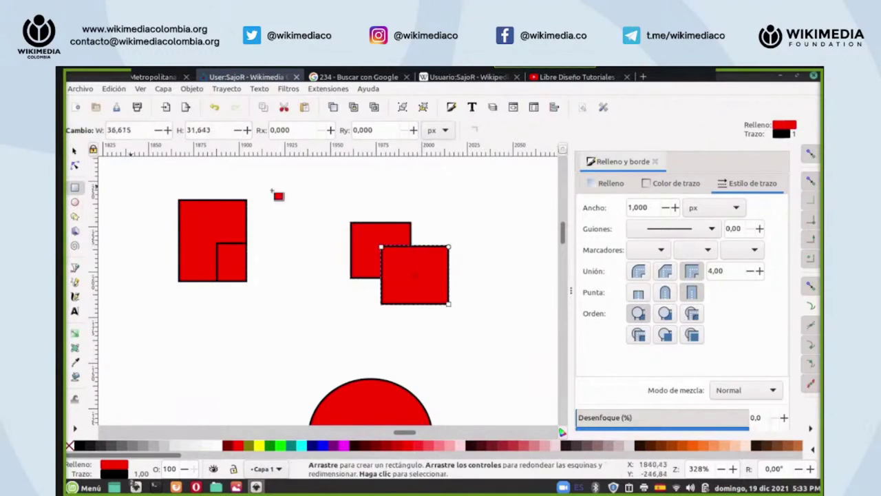
# - Apply Cortar trayecto to the two rectangles, cutting them into outline pieces
pyautogui.click(75, 151)
pyautogui.moveTo(313, 192); pyautogui.dragTo(486, 313)
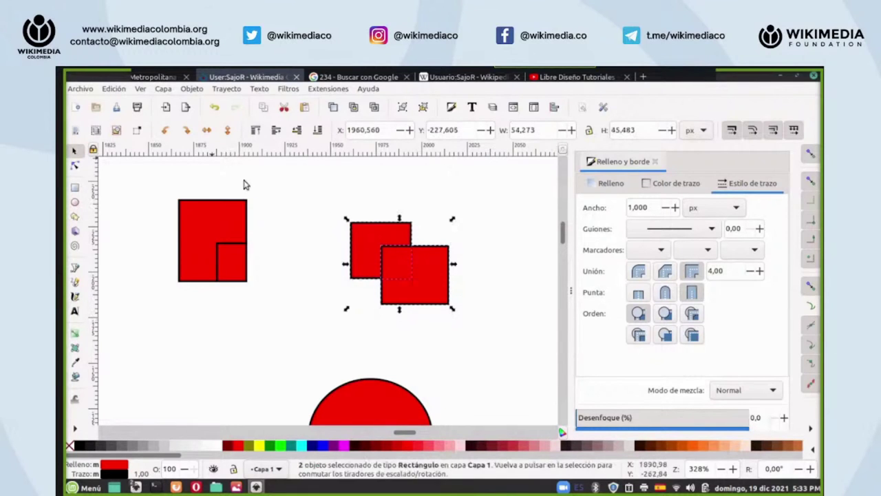
pyautogui.click(226, 89)
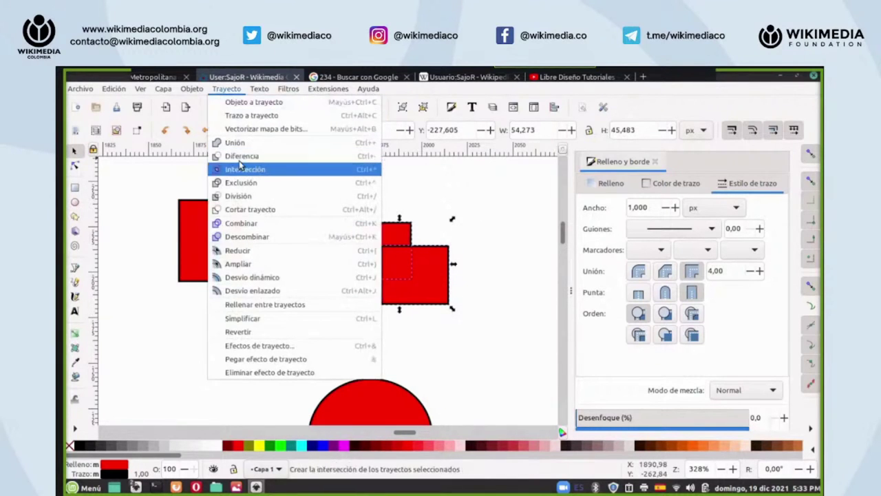
pyautogui.click(250, 210)
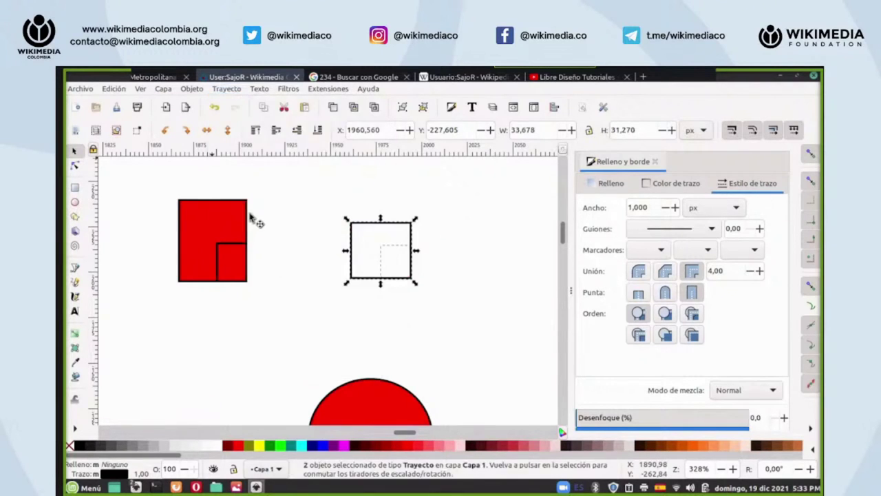
pyautogui.click(438, 251)
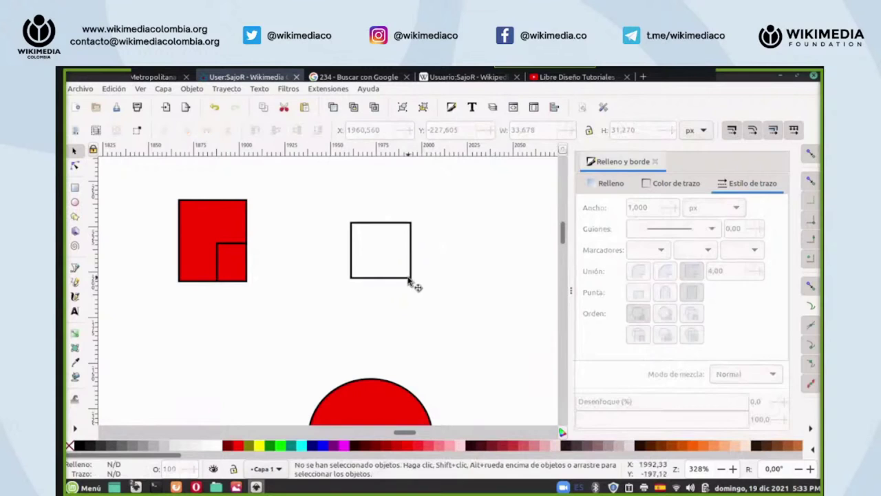
# - Pull the small cut corner piece out to the lower right
pyautogui.moveTo(414, 283); pyautogui.dragTo(471, 304)
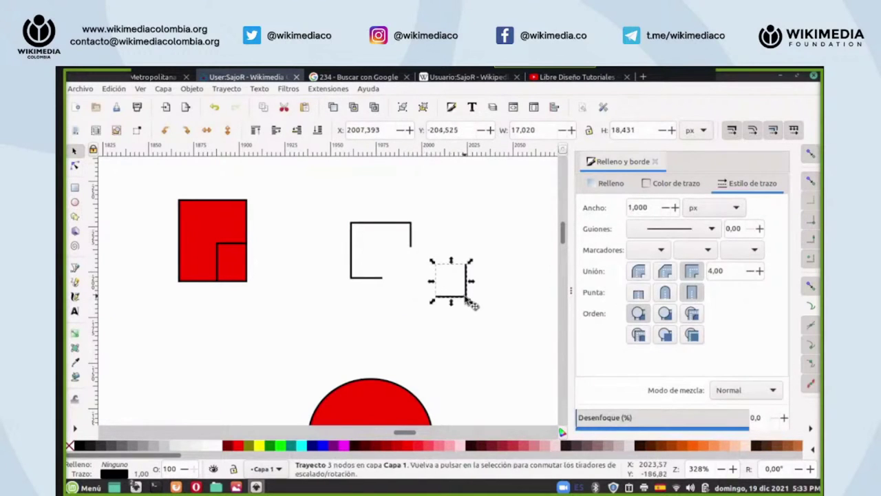
pyautogui.scroll(1, 705, 474)
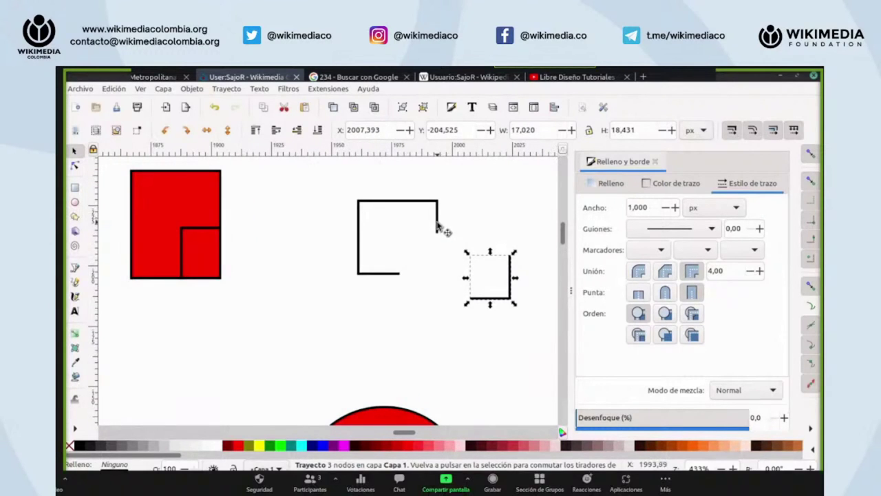
pyautogui.moveTo(516, 274); pyautogui.dragTo(441, 246)
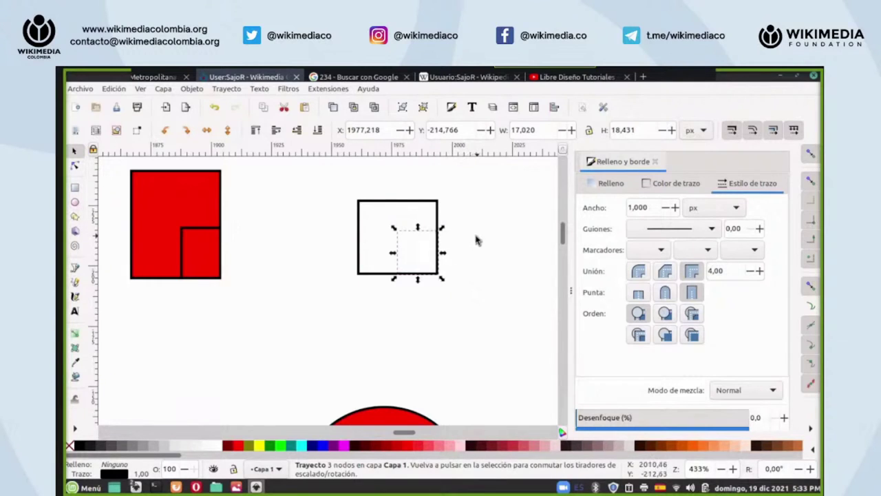
pyautogui.moveTo(440, 243); pyautogui.dragTo(490, 265)
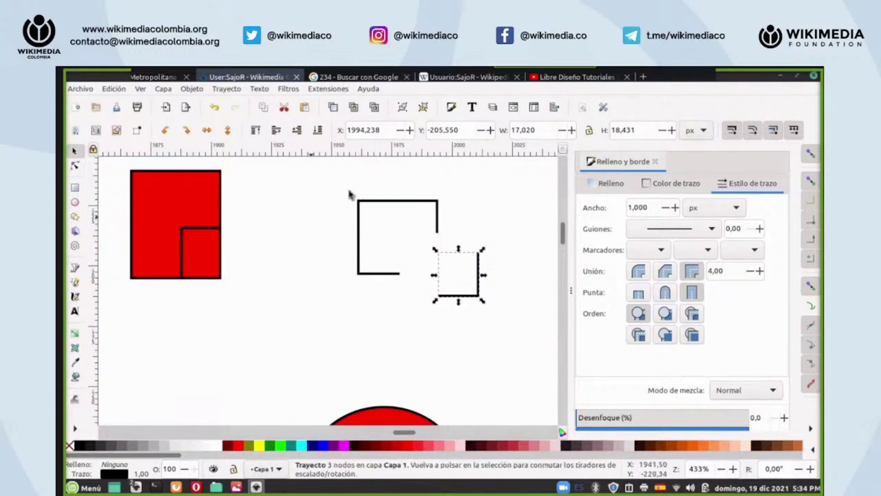
pyautogui.scroll(-1, 699, 469)
# - Draw a small red circle with the Ellipse tool
pyautogui.scroll(-1, 699, 468)
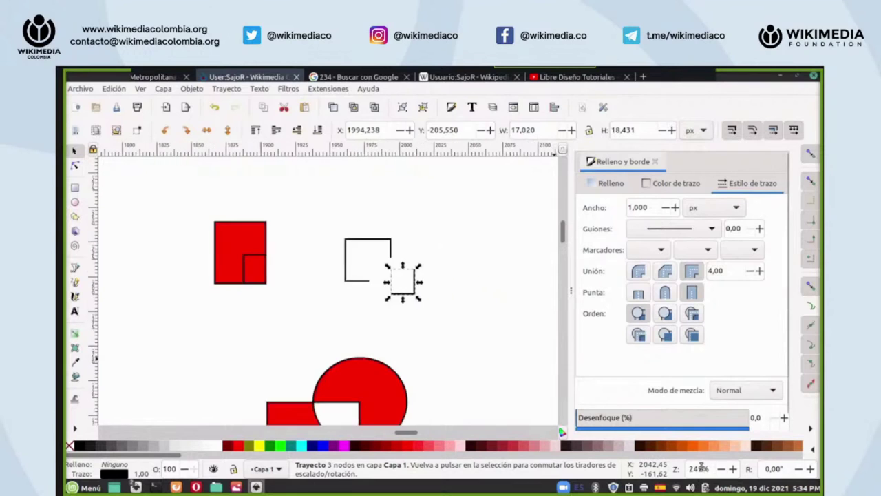
pyautogui.scroll(5, 376, 218)
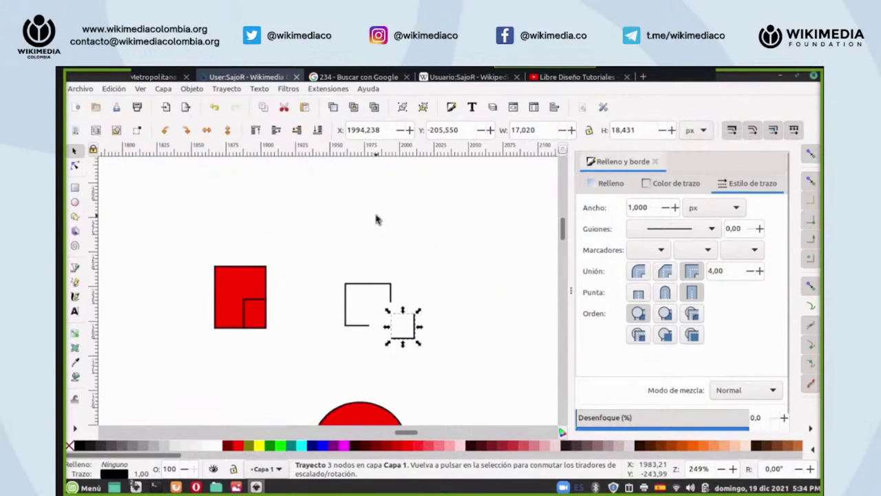
pyautogui.click(194, 89)
pyautogui.moveTo(226, 88)
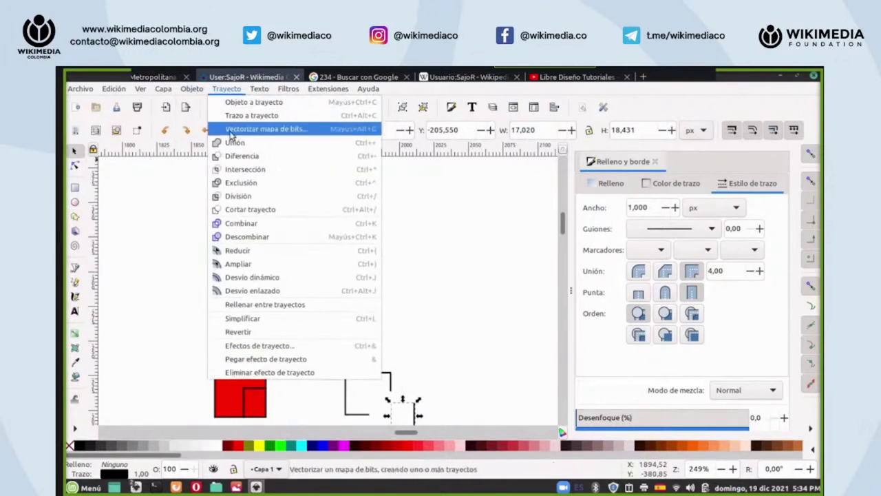
pyautogui.click(432, 210)
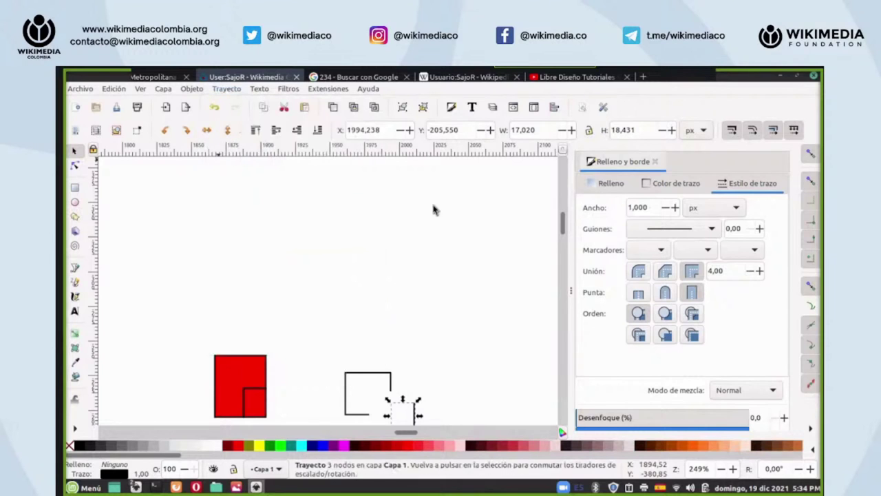
pyautogui.scroll(-3, 449, 204)
pyautogui.scroll(5, 449, 203)
pyautogui.click(74, 202)
pyautogui.moveTo(258, 223)
pyautogui.mouseDown()
pyautogui.moveTo(265, 243)
pyautogui.moveTo(296, 246)
pyautogui.mouseUp()
# - Duplicate the circle three times, scatter the copies, and select all four
pyautogui.click(75, 151)
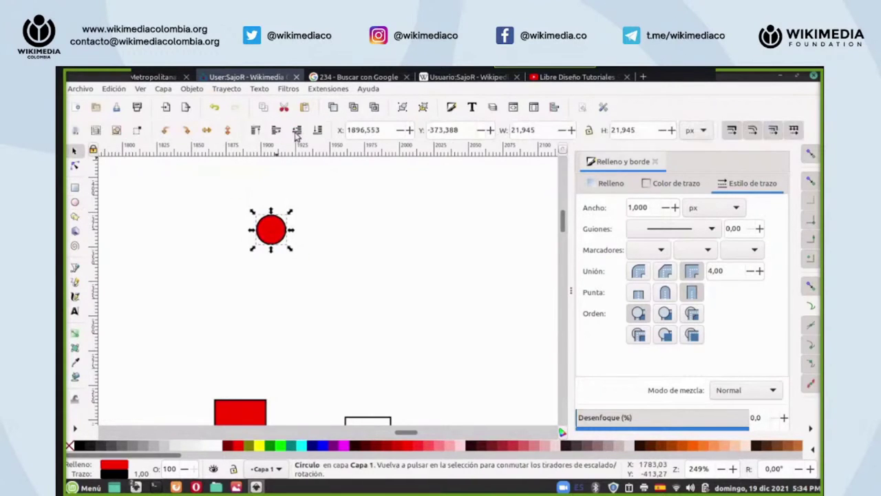
pyautogui.hotkey('ctrl', 'd')
pyautogui.moveTo(279, 221); pyautogui.dragTo(313, 289)
pyautogui.click(332, 107)
pyautogui.click(332, 107)
pyautogui.moveTo(417, 243); pyautogui.dragTo(411, 260)
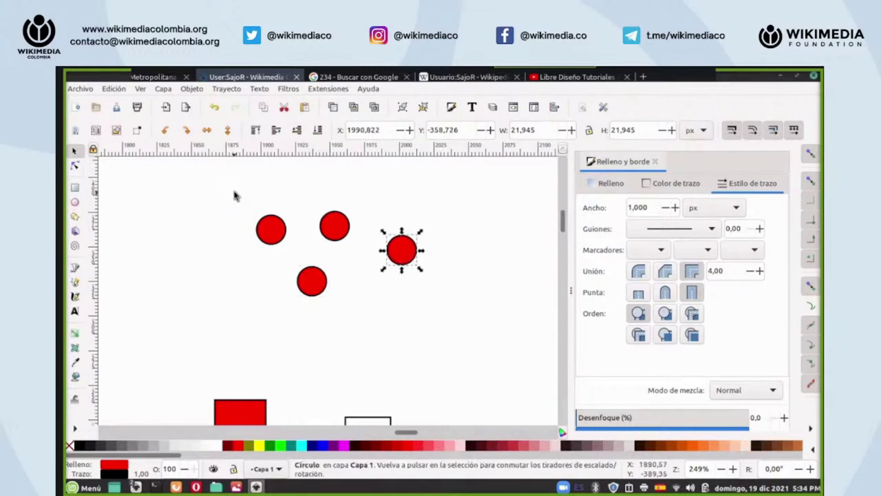
pyautogui.moveTo(224, 195); pyautogui.dragTo(440, 311)
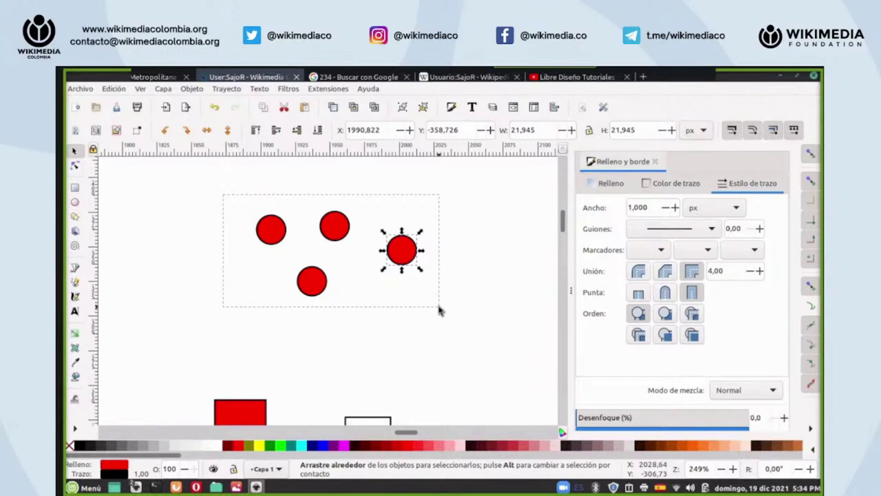
pyautogui.moveTo(439, 311); pyautogui.dragTo(439, 311)
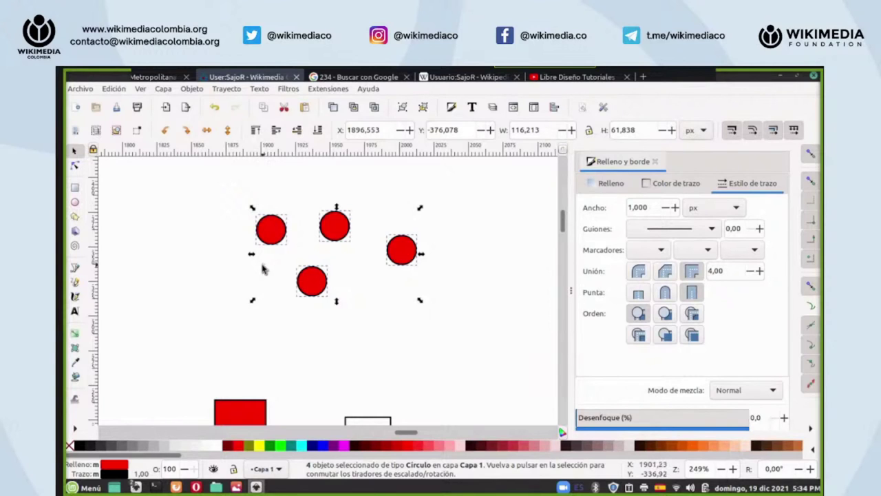
# - Combine the four circles into one path
pyautogui.click(196, 88)
pyautogui.moveTo(209, 88)
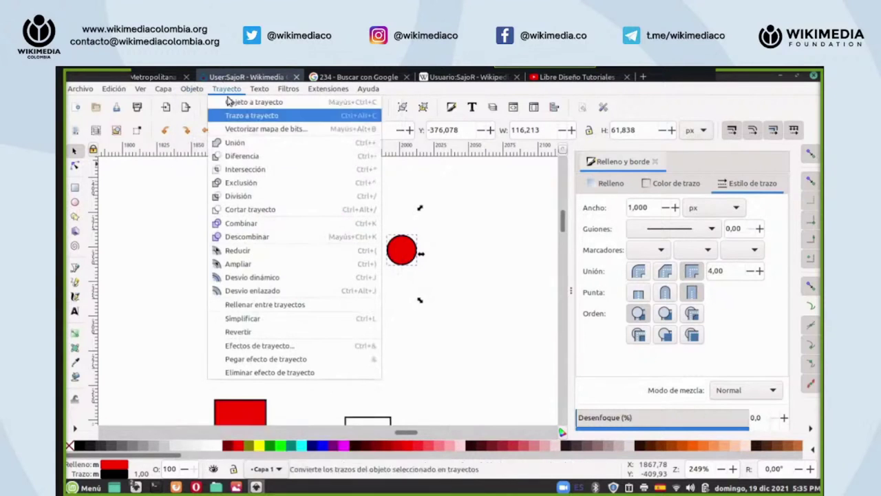
pyautogui.click(259, 223)
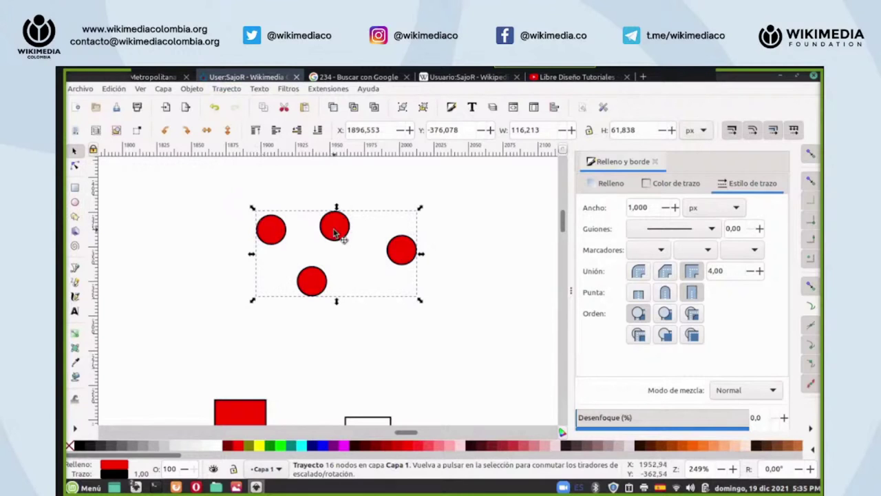
pyautogui.scroll(2, 334, 234)
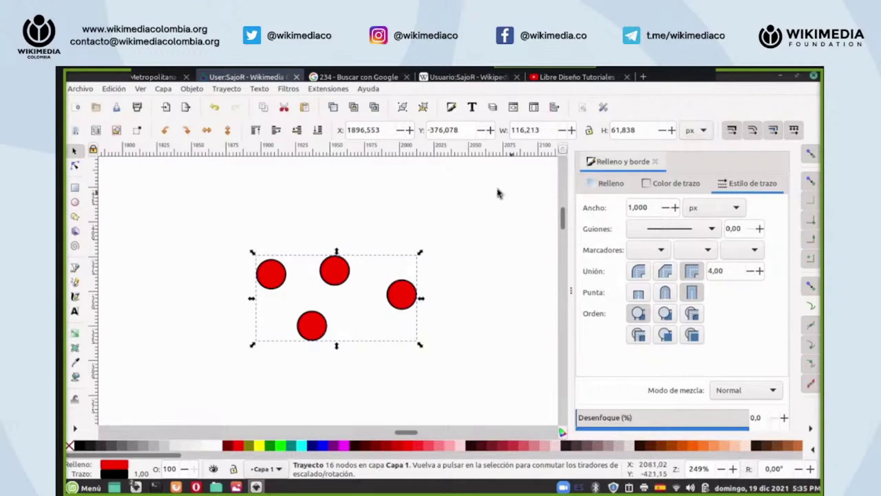
# - Fill the combined circles path with yellow
pyautogui.click(225, 217)
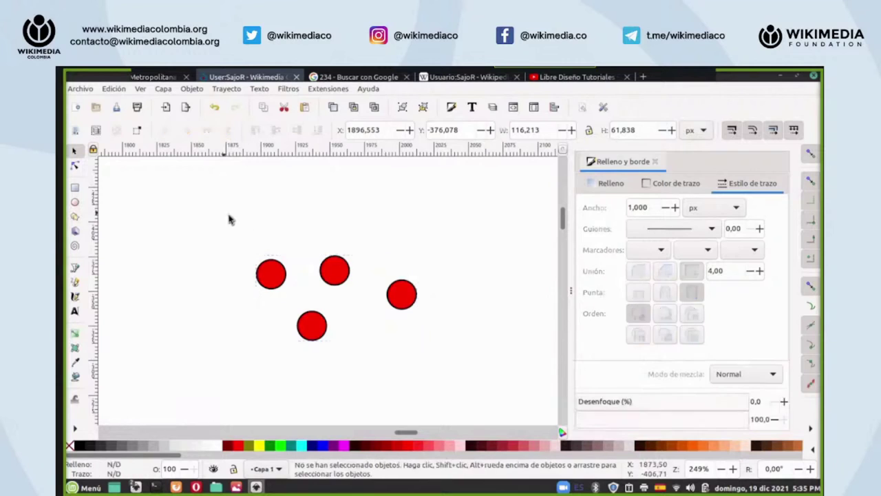
pyautogui.click(271, 274)
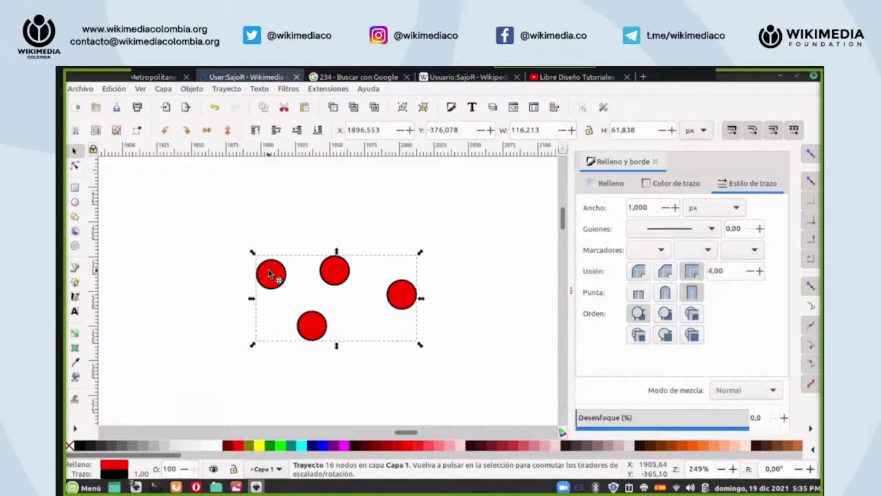
pyautogui.click(260, 446)
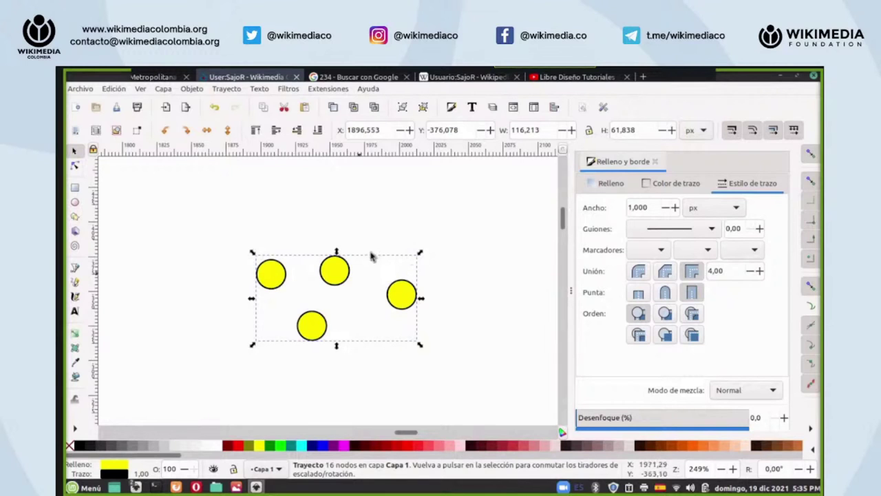
# - Apply Unión to the yellow circles, making a single 16-node path
pyautogui.click(226, 88)
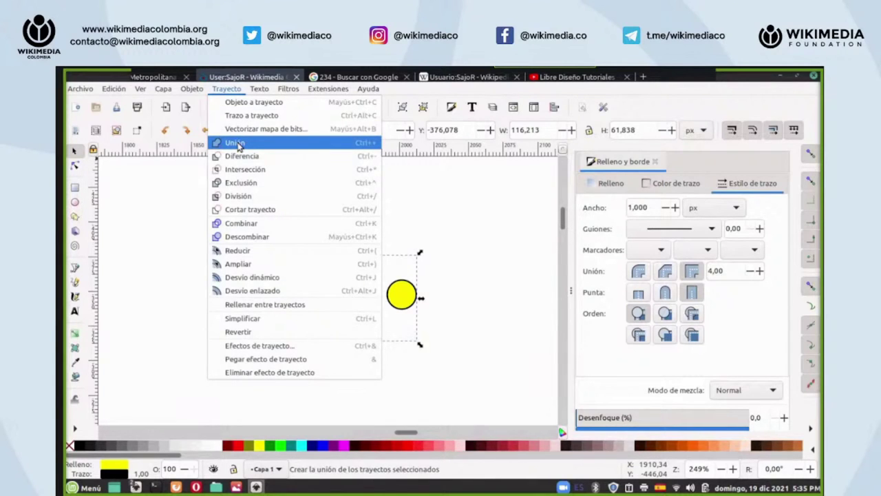
pyautogui.click(446, 222)
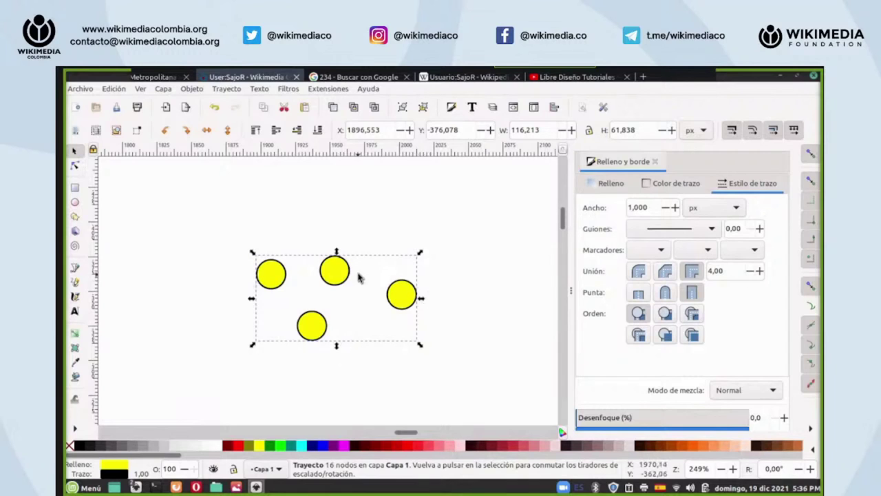
pyautogui.scroll(6, 342, 252)
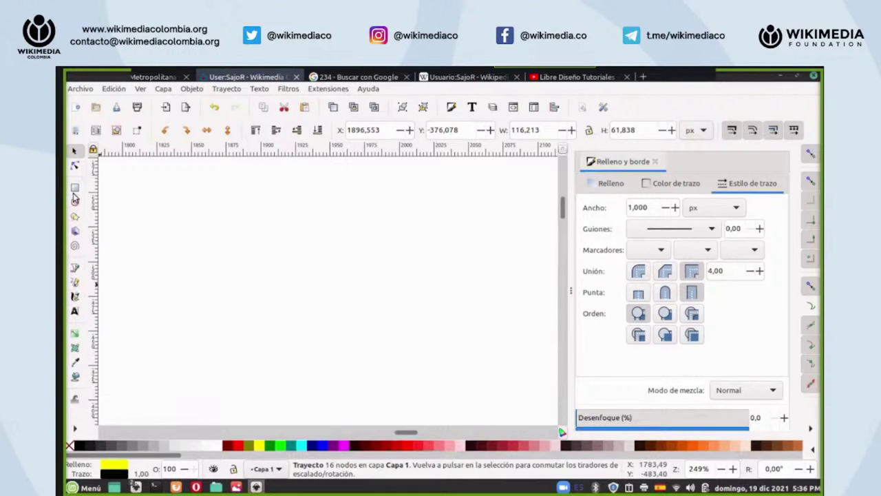
# - Draw a straight black diagonal line with the Pencil tool
pyautogui.click(75, 283)
pyautogui.click(249, 230)
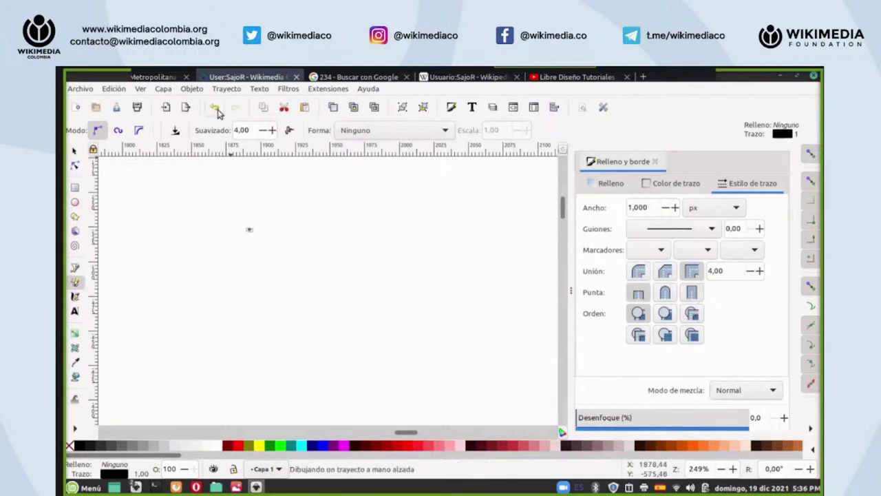
pyautogui.hotkey('ctrl', 'z')
pyautogui.click(210, 207)
pyautogui.click(387, 303)
pyautogui.click(203, 228)
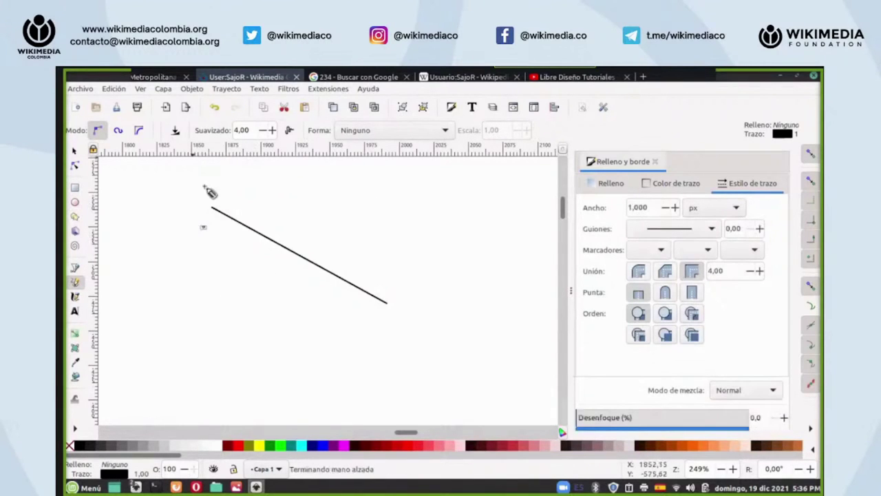
pyautogui.hotkey('ctrl', 'z')
# - Duplicate the line into four parallel lines offset down-left
pyautogui.click(75, 153)
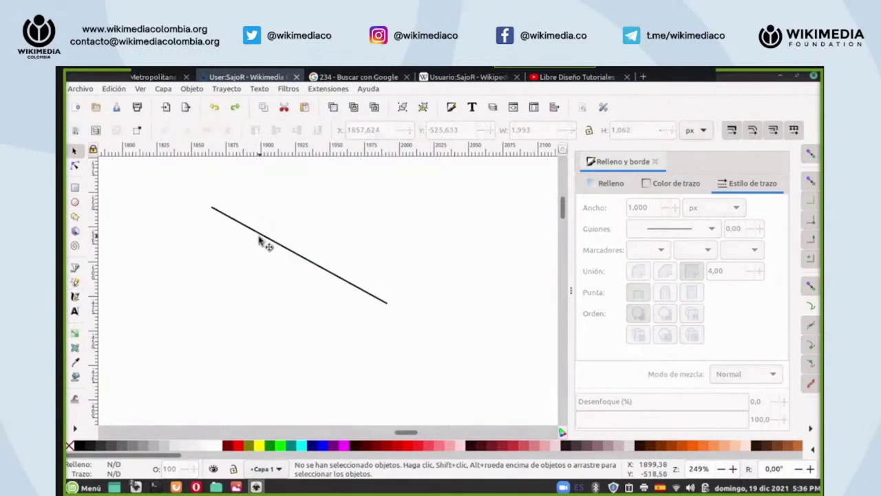
pyautogui.click(260, 235)
pyautogui.click(334, 107)
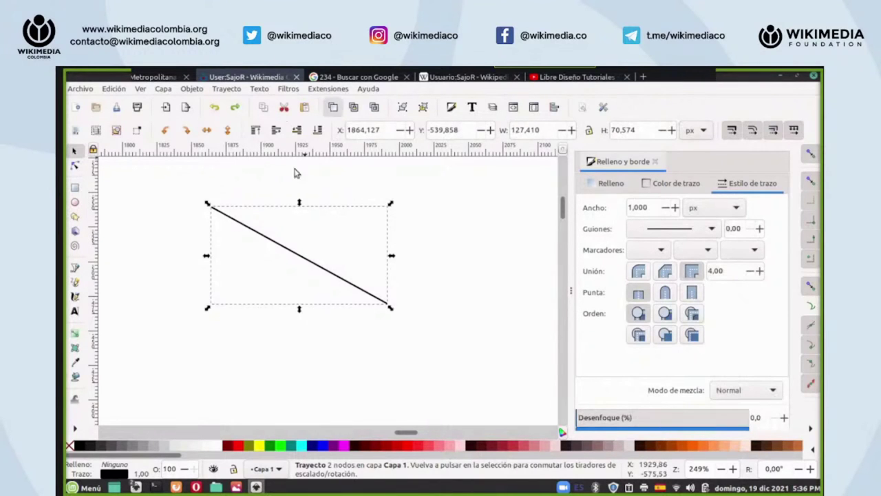
pyautogui.moveTo(279, 246); pyautogui.dragTo(241, 295)
pyautogui.click(334, 107)
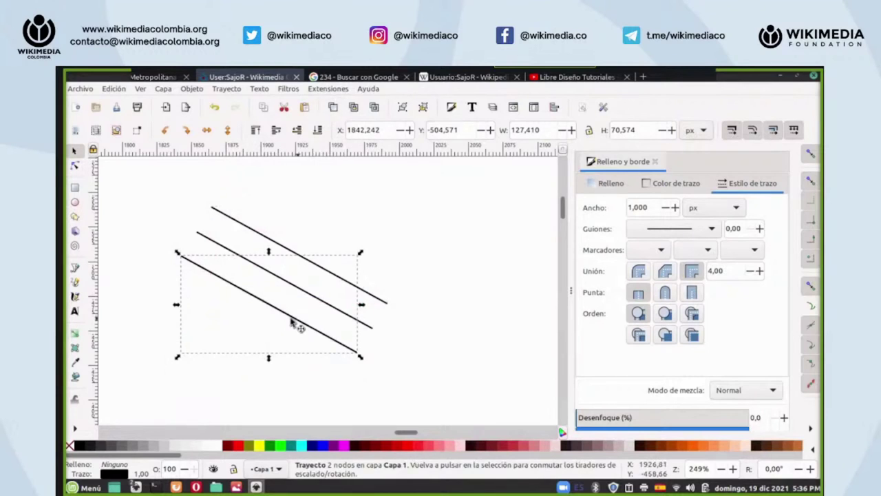
pyautogui.hotkey('ctrl', 'd')
pyautogui.moveTo(305, 327); pyautogui.dragTo(283, 359)
# - Mirror the four lines horizontally so they form a crossing lattice
pyautogui.moveTo(130, 185); pyautogui.dragTo(416, 411)
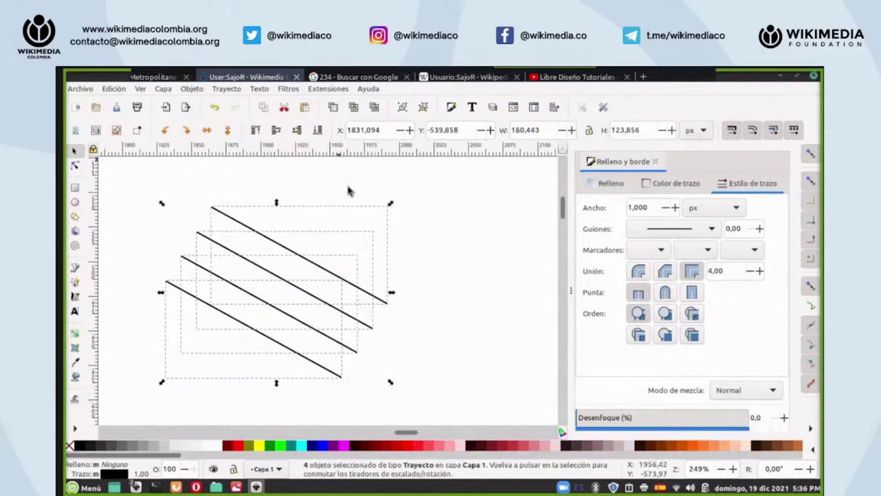
pyautogui.click(207, 130)
pyautogui.click(399, 224)
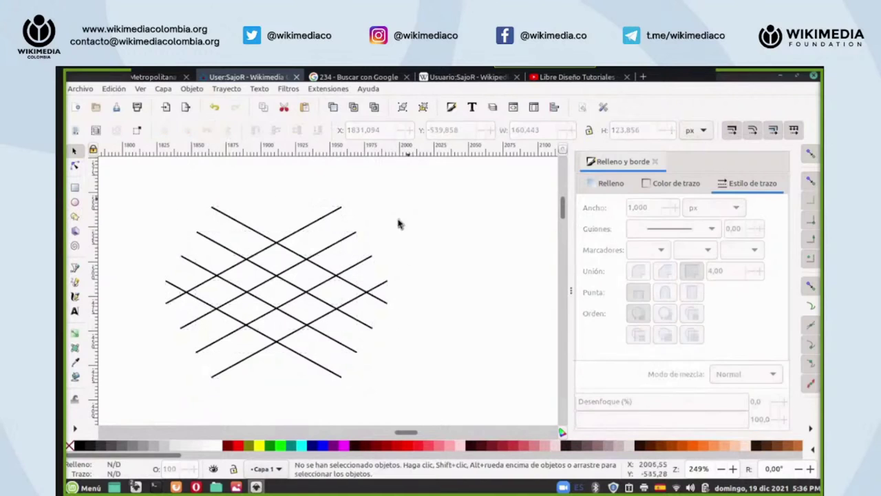
pyautogui.moveTo(434, 186); pyautogui.dragTo(146, 405)
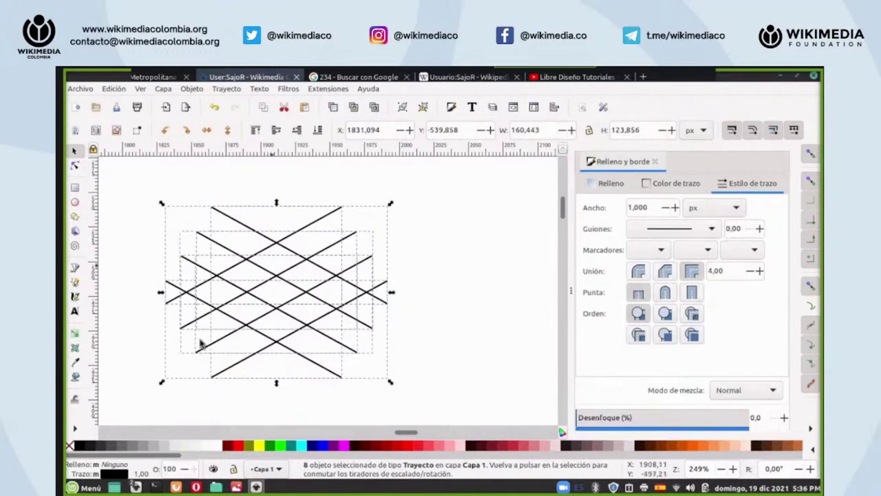
# - Combine the eight crossing lines into one path, after undoing a trial union
pyautogui.click(227, 89)
pyautogui.click(234, 143)
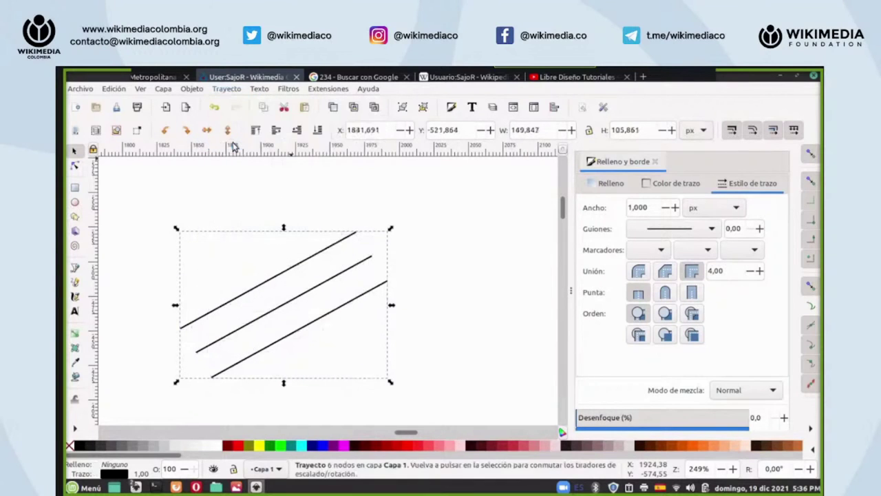
pyautogui.click(214, 107)
pyautogui.moveTo(136, 195); pyautogui.dragTo(420, 398)
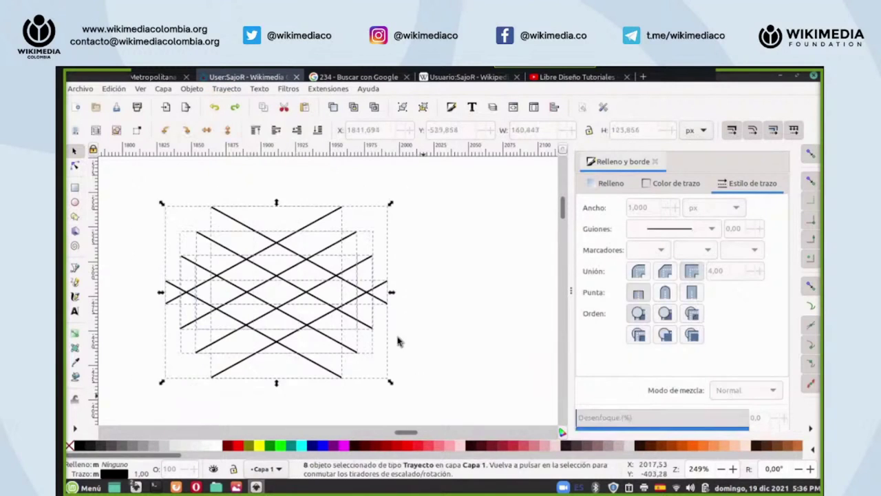
pyautogui.click(227, 89)
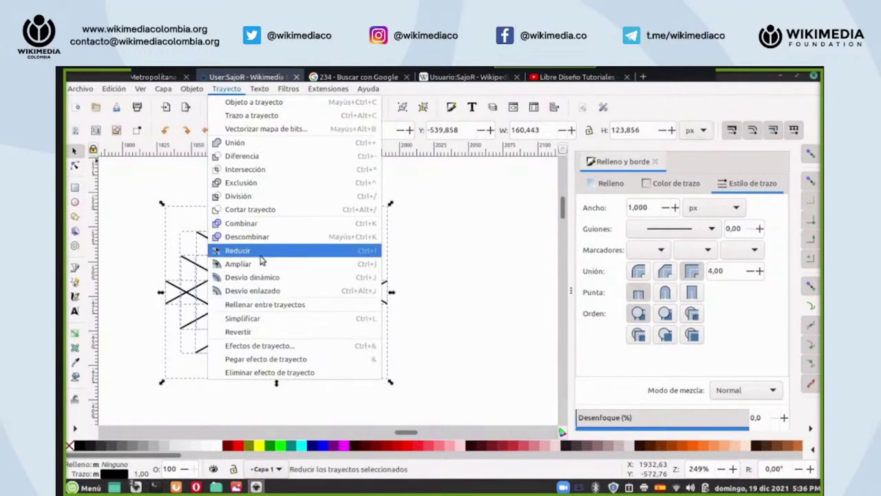
pyautogui.click(258, 228)
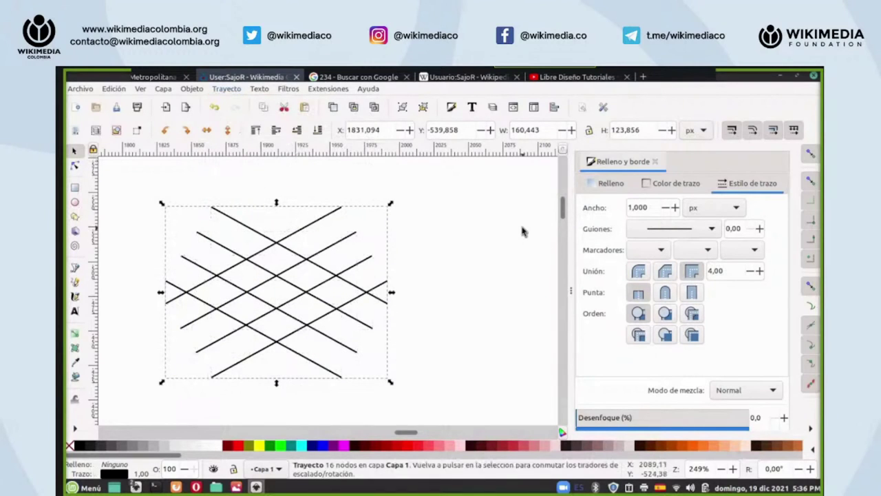
pyautogui.click(75, 166)
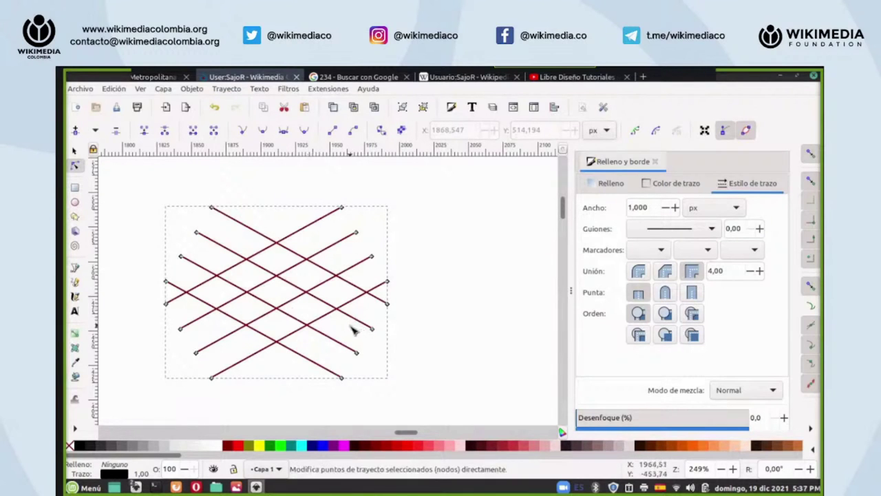
# - Give the lattice path a red stroke 5.6 px wide
pyautogui.rightClick(238, 446)
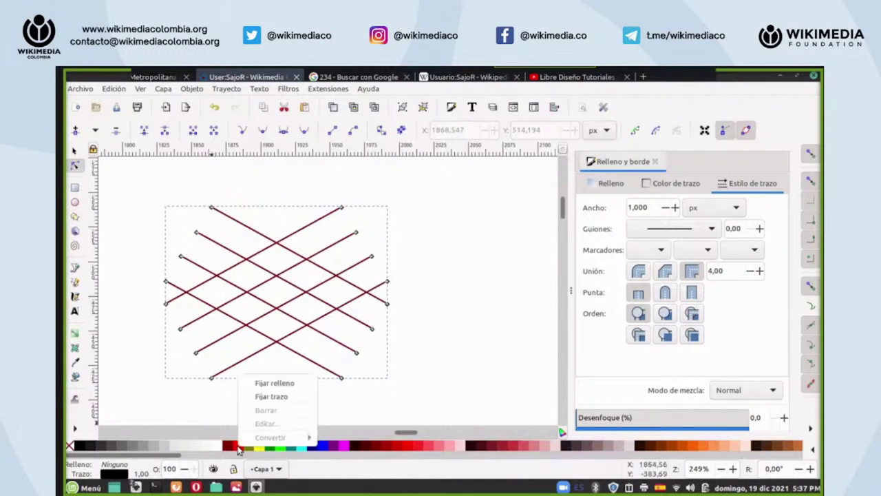
pyautogui.click(262, 398)
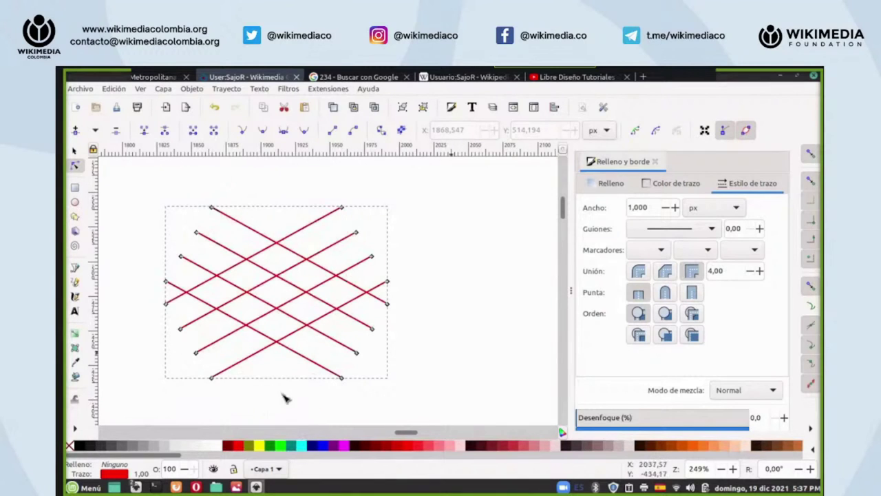
pyautogui.click(443, 212)
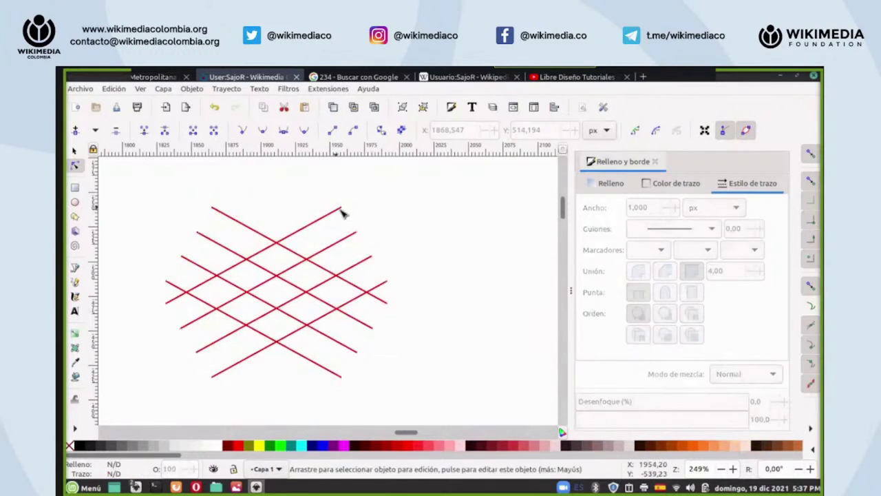
pyautogui.click(320, 218)
pyautogui.click(75, 150)
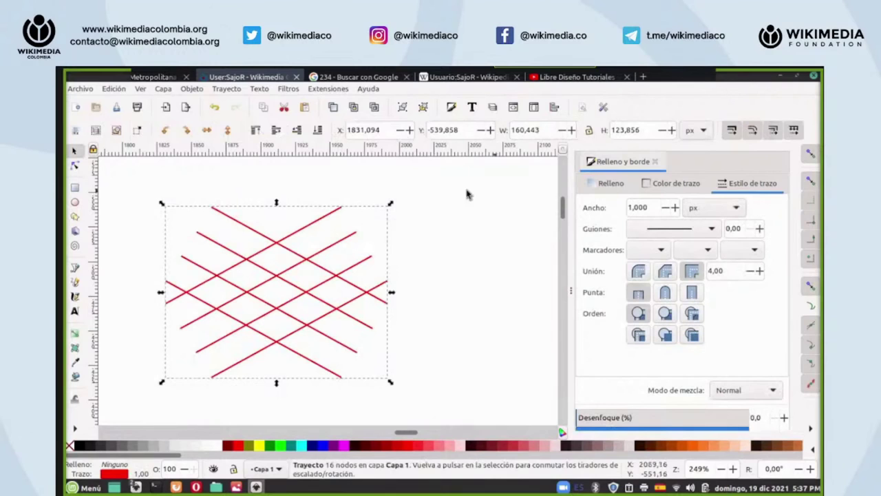
pyautogui.click(674, 208)
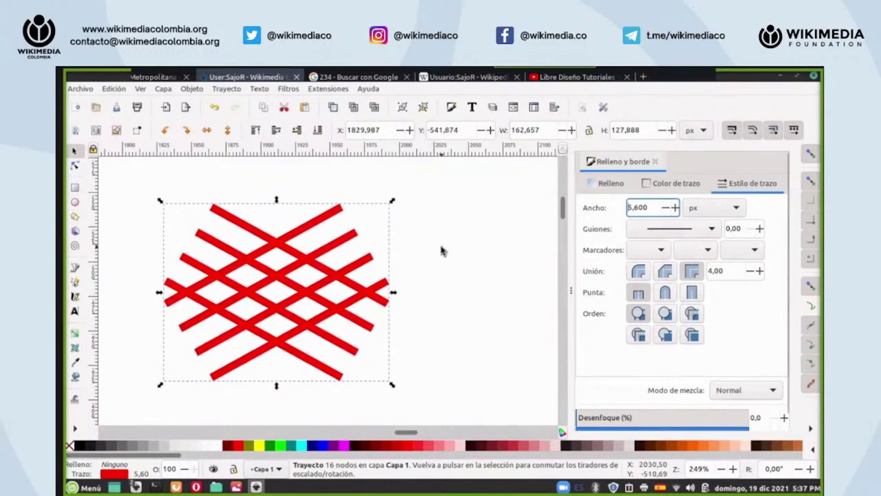
pyautogui.scroll(-5, 442, 251)
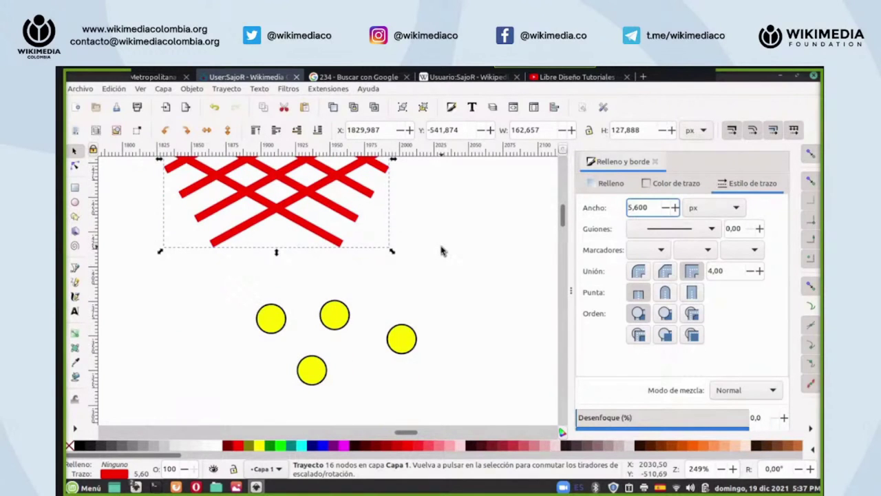
pyautogui.scroll(5, 442, 278)
pyautogui.scroll(-5, 442, 278)
pyautogui.scroll(5, 442, 278)
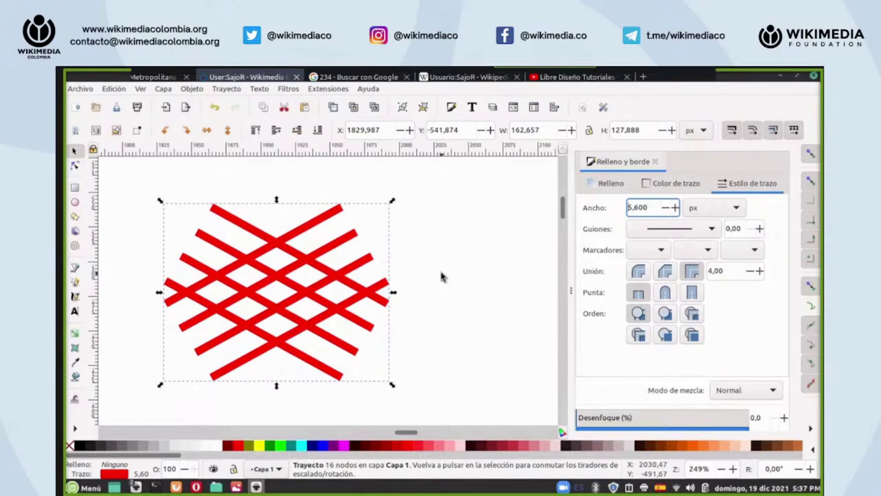
# - Break the red lattice back into separate lines, then select the yellow circles
pyautogui.moveTo(437, 178); pyautogui.dragTo(145, 409)
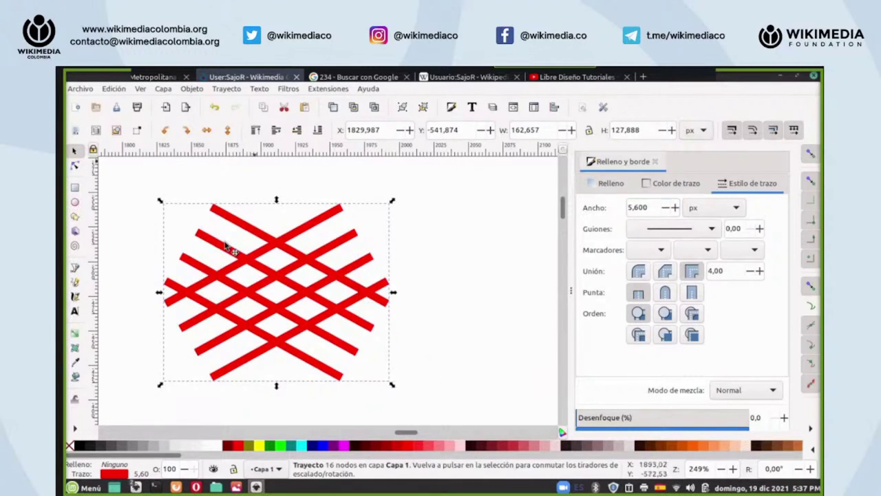
pyautogui.click(192, 89)
pyautogui.moveTo(227, 92)
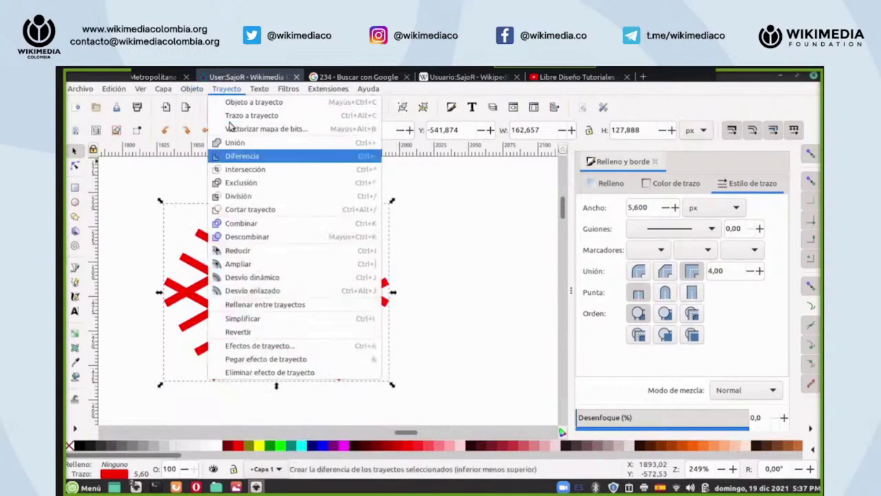
pyautogui.click(251, 237)
pyautogui.click(473, 247)
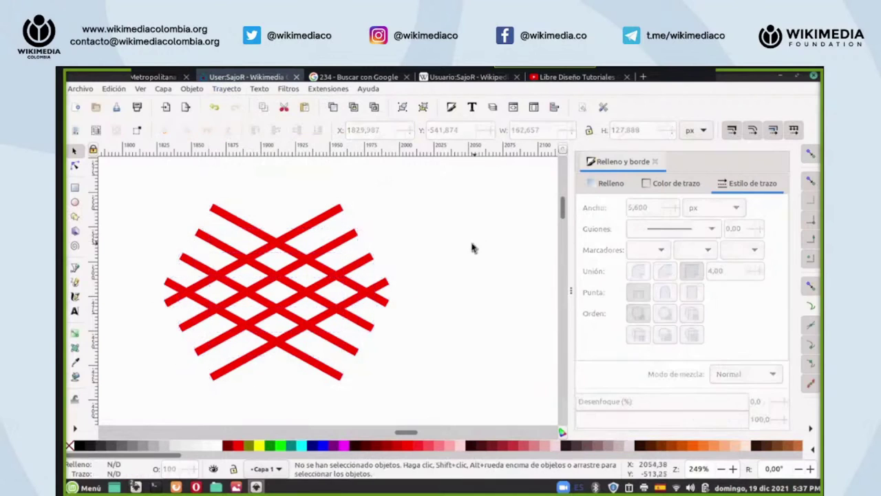
pyautogui.scroll(-5, 473, 263)
pyautogui.click(407, 344)
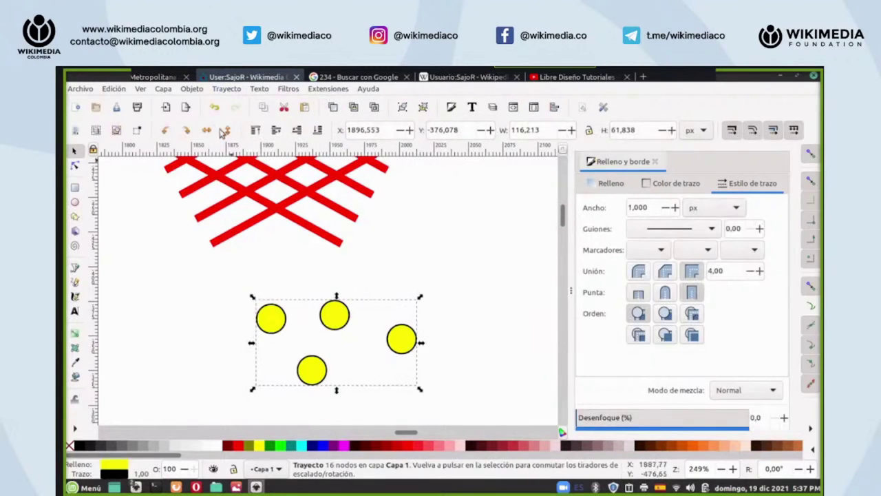
# - Break the merged circles apart into four and drag them into an overlapping cluster
pyautogui.click(226, 89)
pyautogui.click(247, 238)
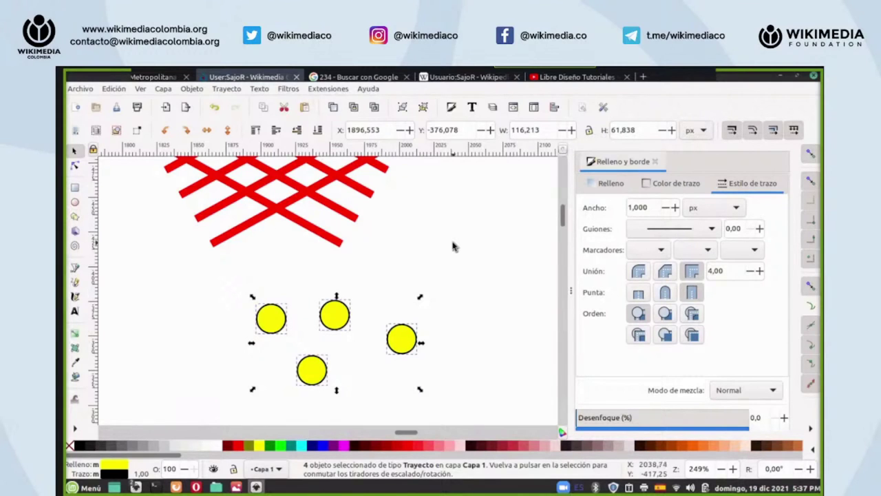
pyautogui.click(456, 315)
pyautogui.moveTo(403, 344); pyautogui.dragTo(359, 331)
pyautogui.moveTo(315, 377); pyautogui.dragTo(343, 349)
pyautogui.moveTo(288, 324); pyautogui.dragTo(337, 335)
# - Select the four circles, unite them into a quatrefoil, then undo the union
pyautogui.moveTo(294, 276); pyautogui.dragTo(380, 367)
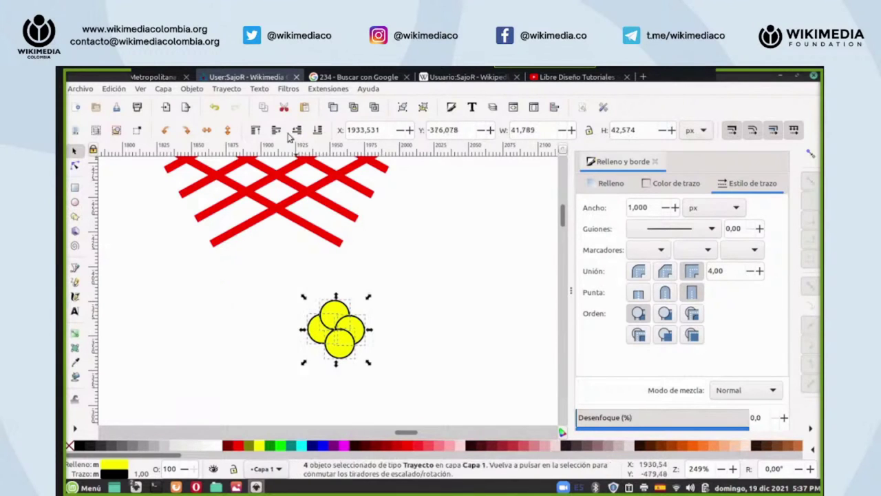
pyautogui.click(232, 91)
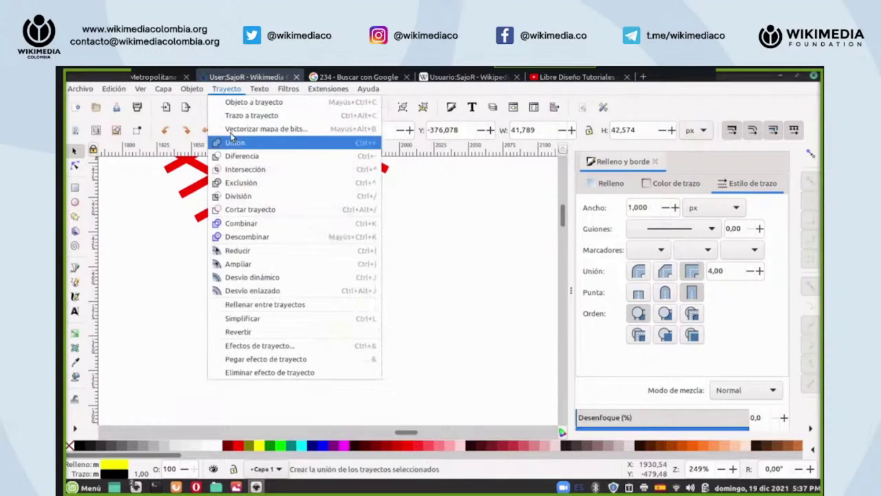
pyautogui.click(235, 143)
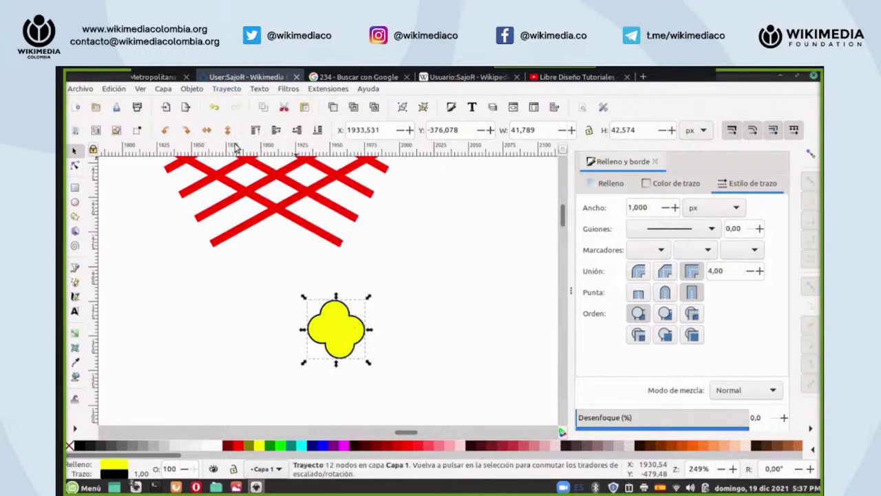
pyautogui.click(227, 89)
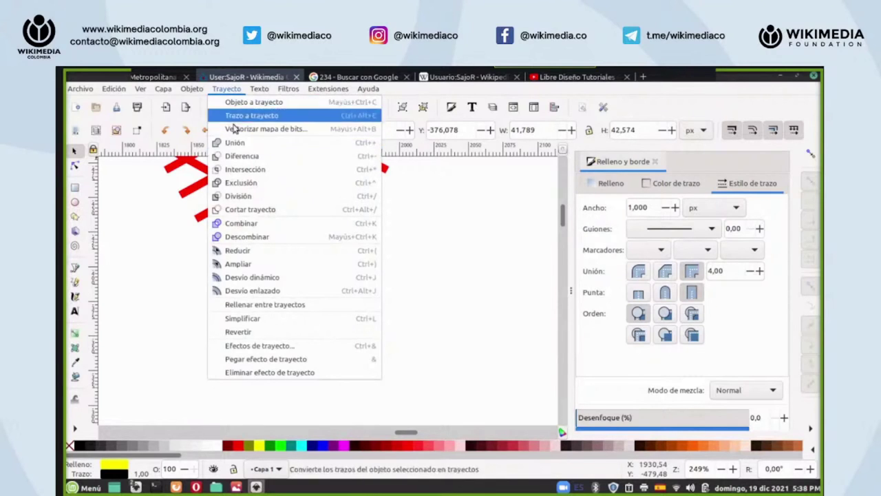
pyautogui.click(243, 145)
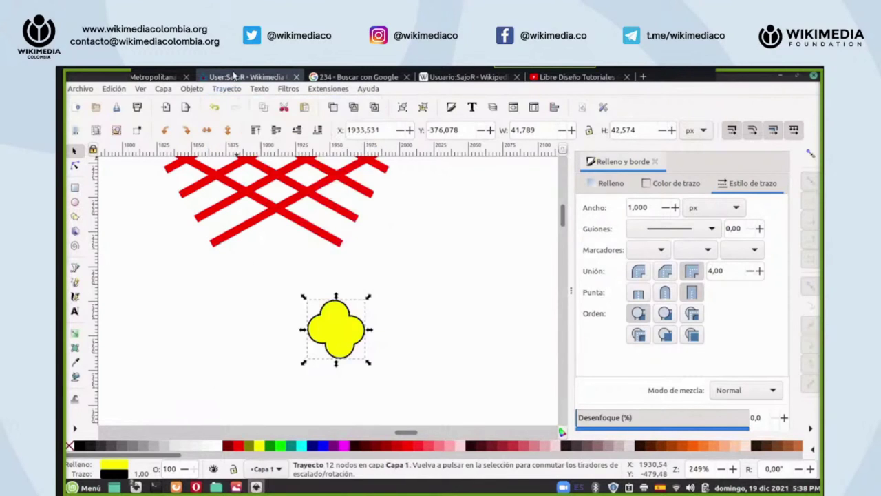
pyautogui.click(212, 108)
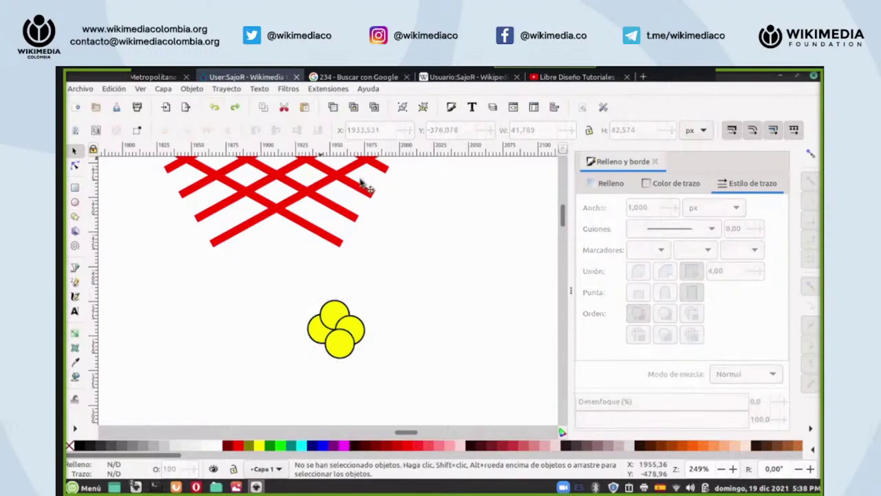
# - Dismiss the path operations list and scroll the yellow circles back into view
pyautogui.click(227, 91)
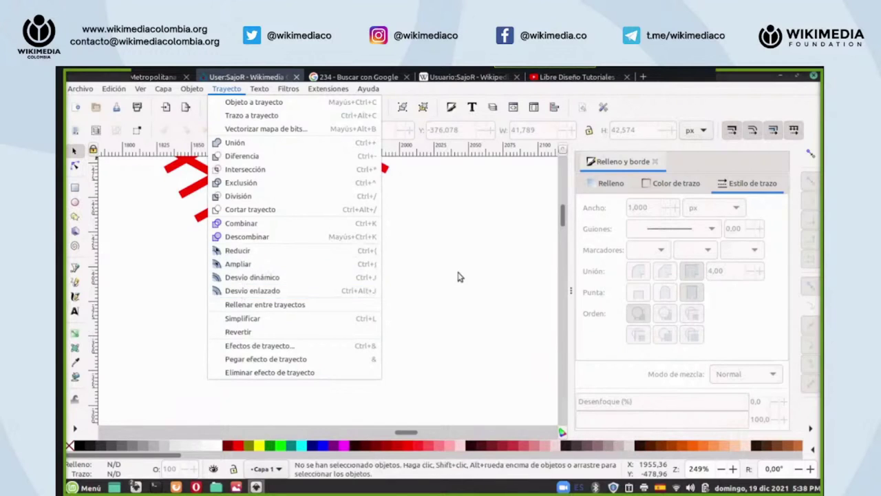
pyautogui.click(431, 295)
pyautogui.scroll(-6, 429, 339)
pyautogui.scroll(3, 428, 338)
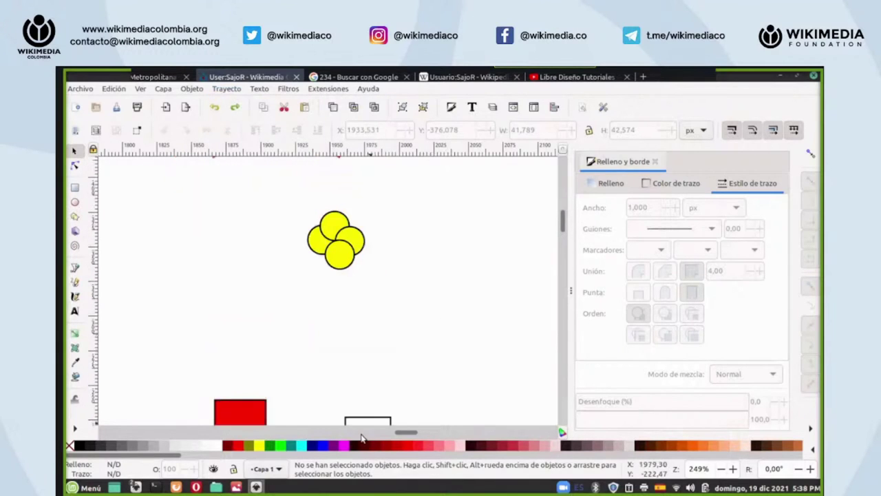
# - Draw a yellow red-outlined rectangle and set its stroke width to 2
pyautogui.moveTo(404, 435)
pyautogui.mouseDown()
pyautogui.moveTo(446, 435)
pyautogui.moveTo(407, 435)
pyautogui.moveTo(418, 439)
pyautogui.mouseUp()
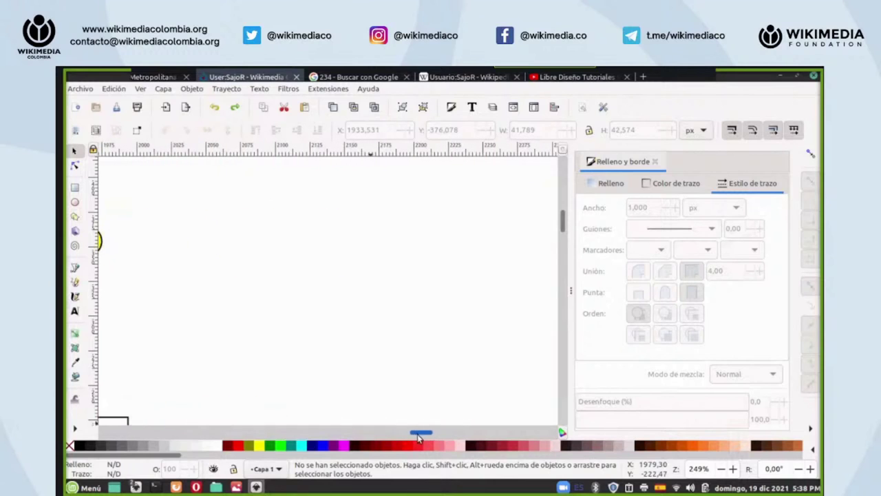
pyautogui.click(75, 188)
pyautogui.moveTo(218, 247)
pyautogui.mouseDown()
pyautogui.moveTo(258, 295)
pyautogui.moveTo(366, 303)
pyautogui.moveTo(367, 328)
pyautogui.mouseUp()
pyautogui.moveTo(661, 211); pyautogui.dragTo(614, 209)
pyautogui.write('2')
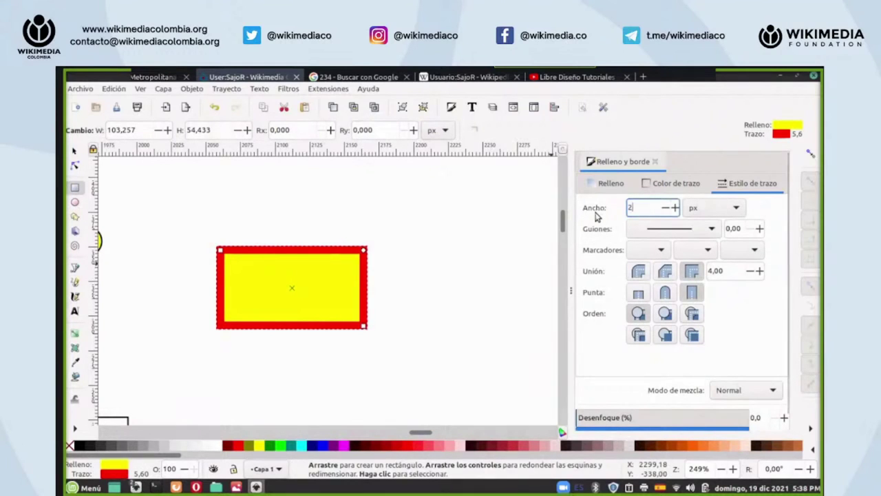
# - Enlarge the rectangle rightward and downward and round its corners with the Node tool
pyautogui.click(75, 151)
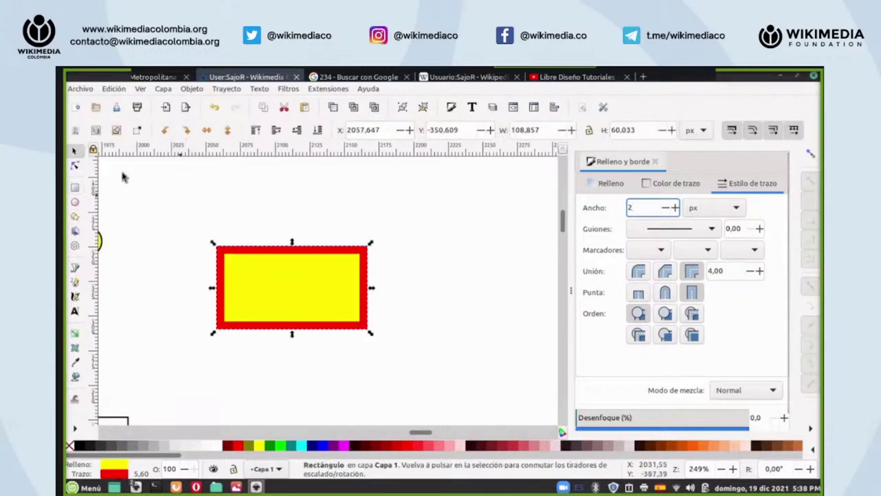
pyautogui.click(186, 193)
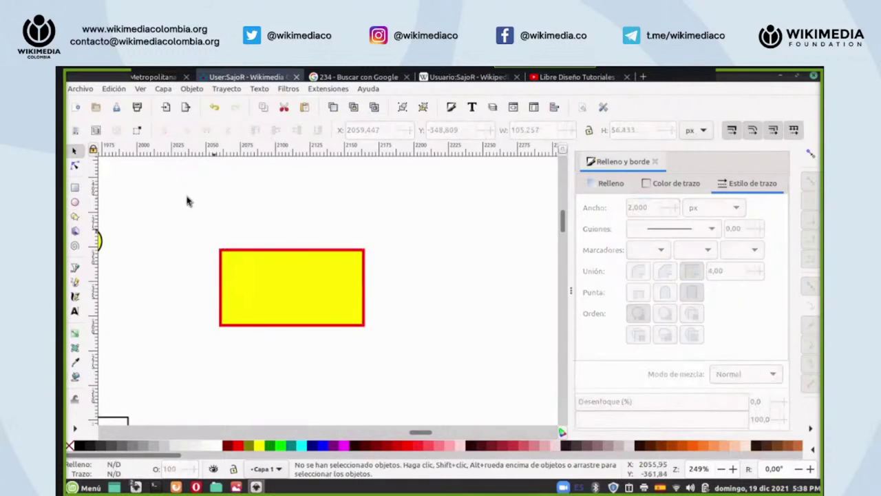
pyautogui.click(249, 268)
pyautogui.click(75, 167)
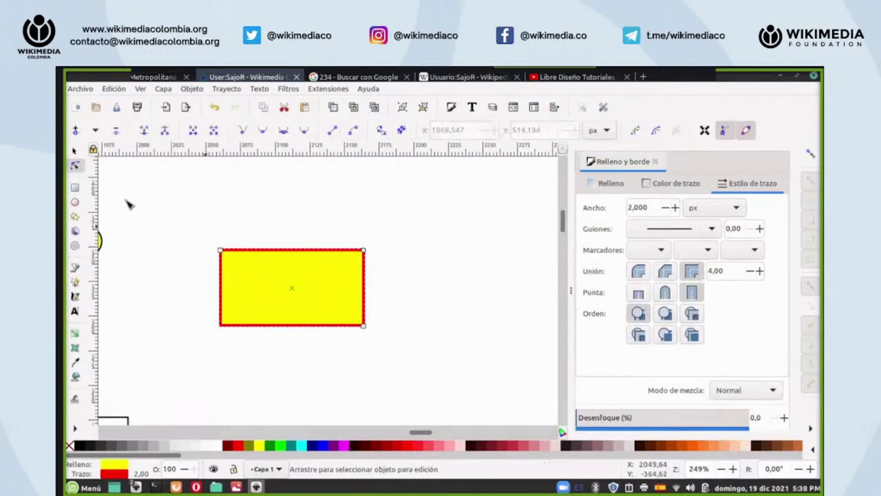
pyautogui.moveTo(364, 327); pyautogui.dragTo(408, 335)
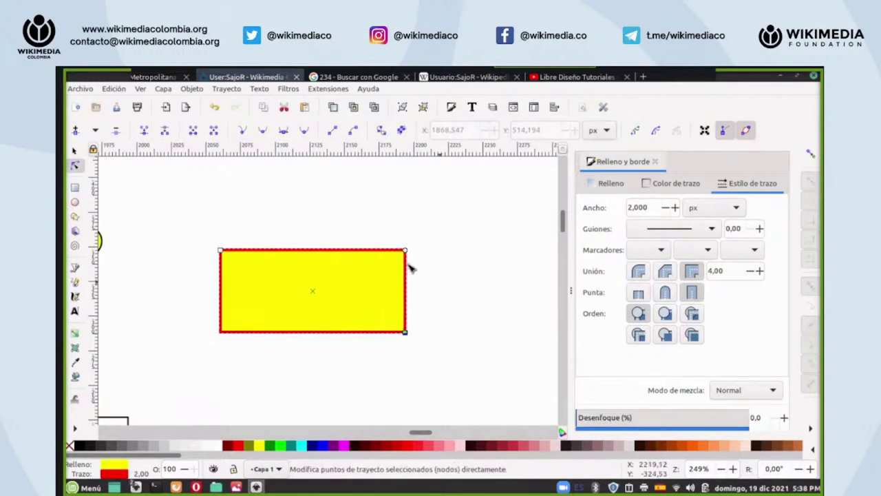
pyautogui.scroll(3, 697, 469)
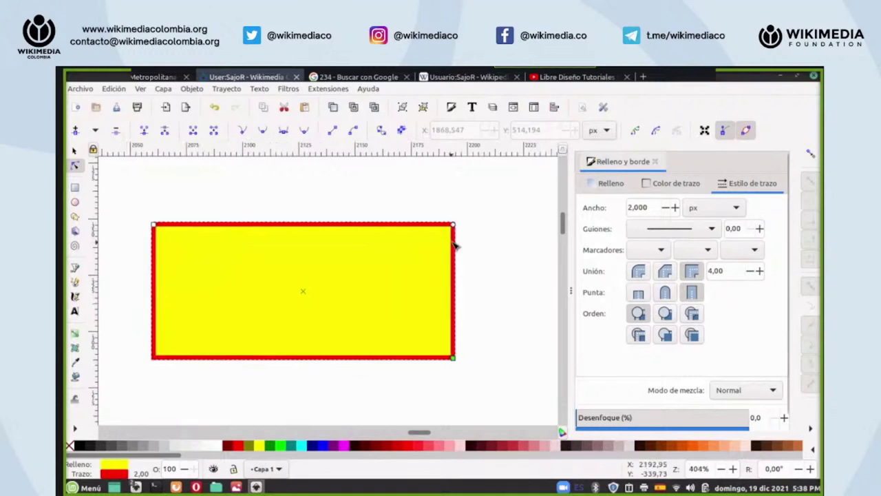
pyautogui.moveTo(453, 227); pyautogui.dragTo(457, 246)
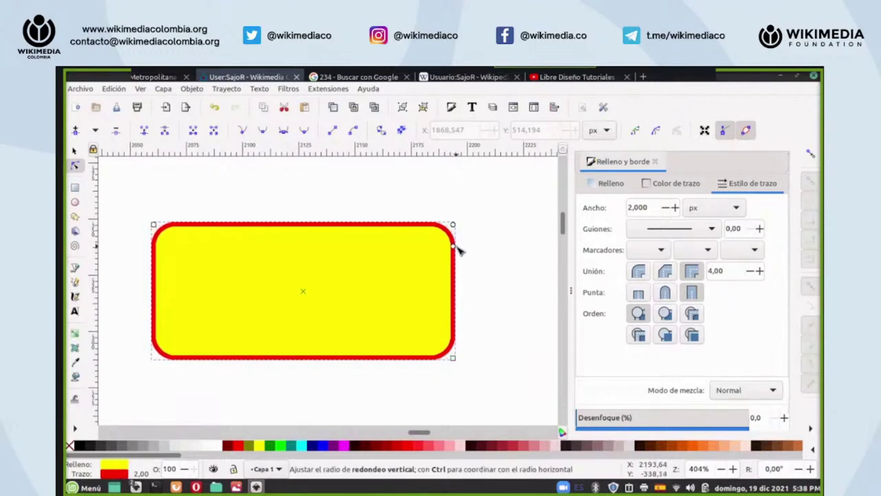
# - Draw a second rounded rectangle and centre it over the first
pyautogui.click(76, 188)
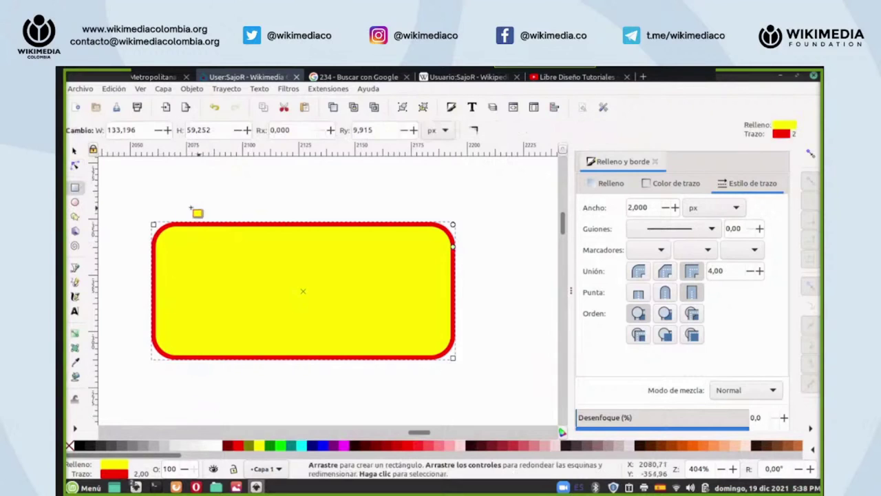
pyautogui.moveTo(214, 206); pyautogui.dragTo(377, 376)
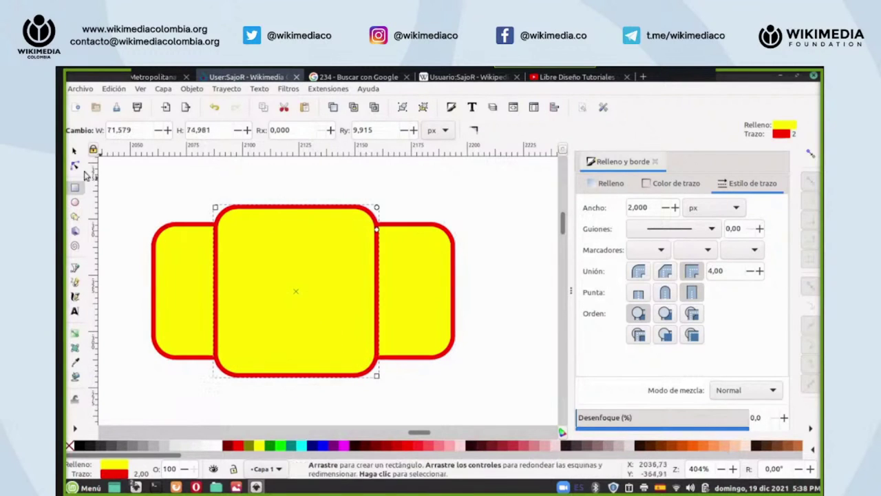
pyautogui.click(74, 150)
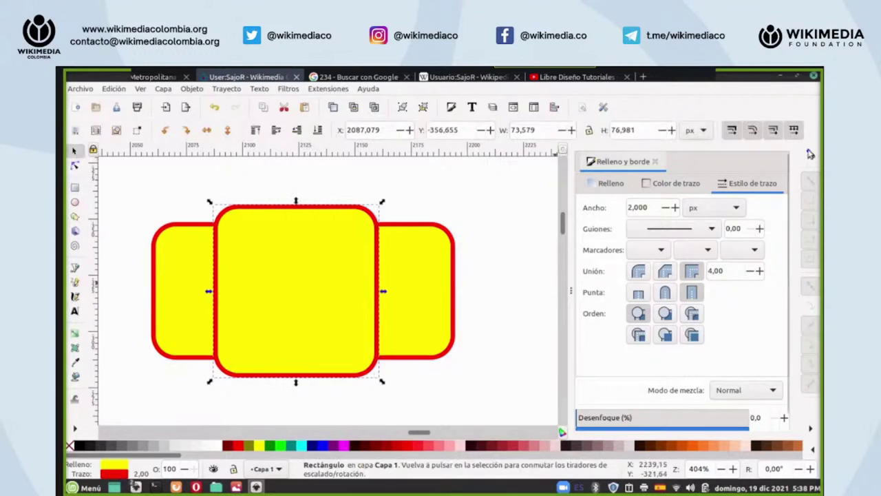
pyautogui.moveTo(350, 269); pyautogui.dragTo(365, 274)
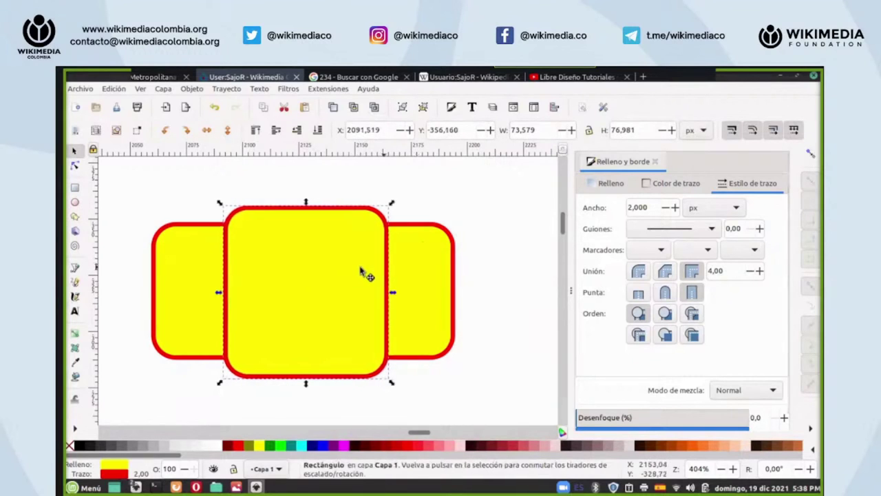
pyautogui.moveTo(394, 295); pyautogui.dragTo(366, 293)
pyautogui.moveTo(368, 212); pyautogui.dragTo(369, 212)
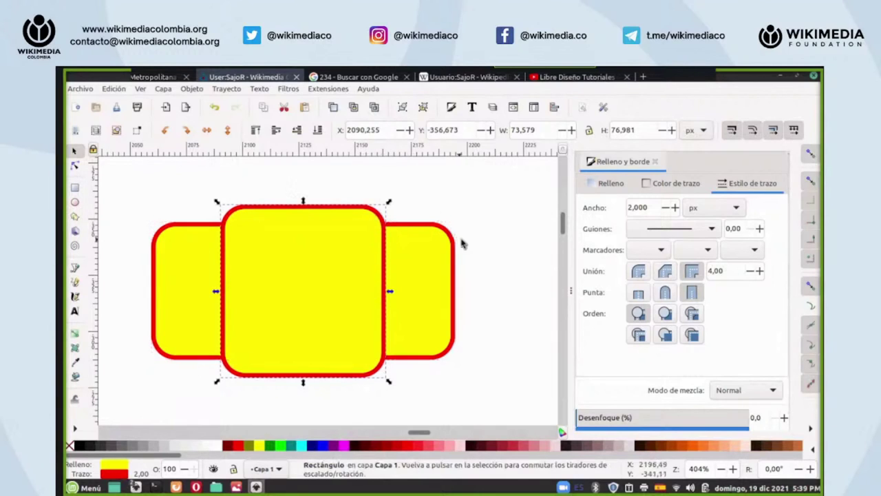
pyautogui.click(194, 186)
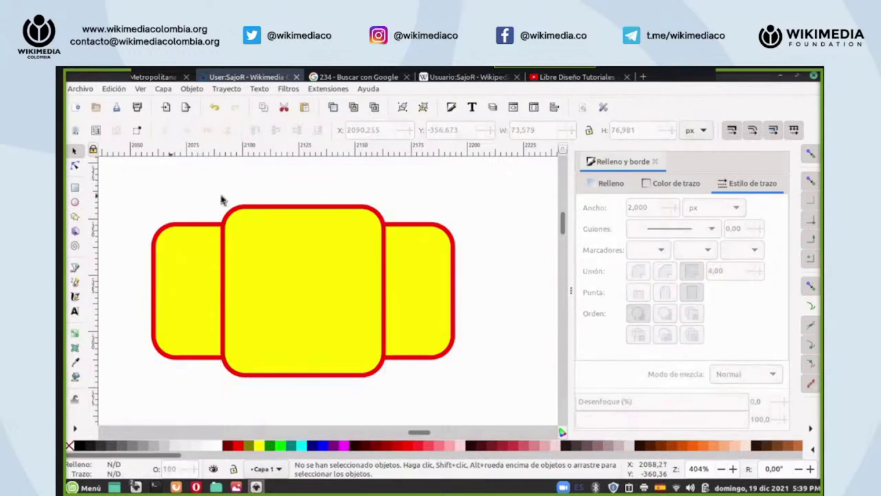
# - Draw a tall ellipse and centre it over the two rectangles
pyautogui.click(75, 200)
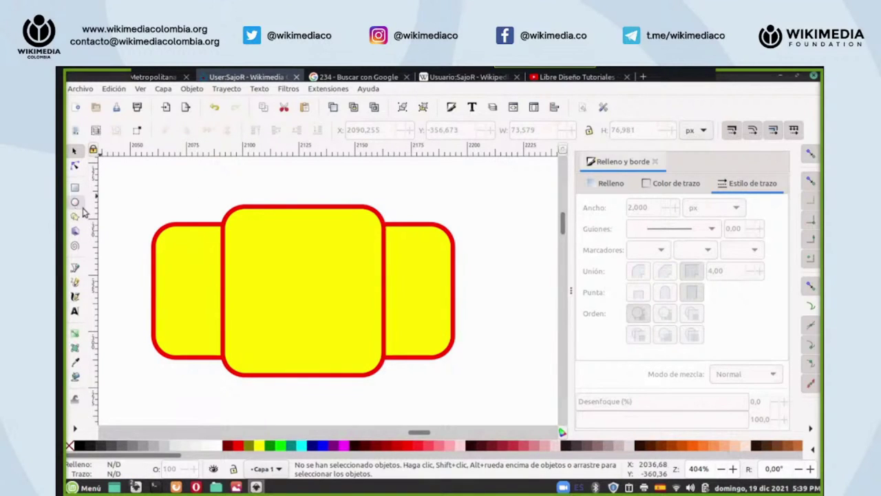
pyautogui.moveTo(278, 189)
pyautogui.mouseDown()
pyautogui.moveTo(277, 356)
pyautogui.moveTo(326, 409)
pyautogui.moveTo(374, 399)
pyautogui.moveTo(390, 406)
pyautogui.mouseUp()
pyautogui.click(74, 150)
pyautogui.moveTo(331, 246); pyautogui.dragTo(321, 262)
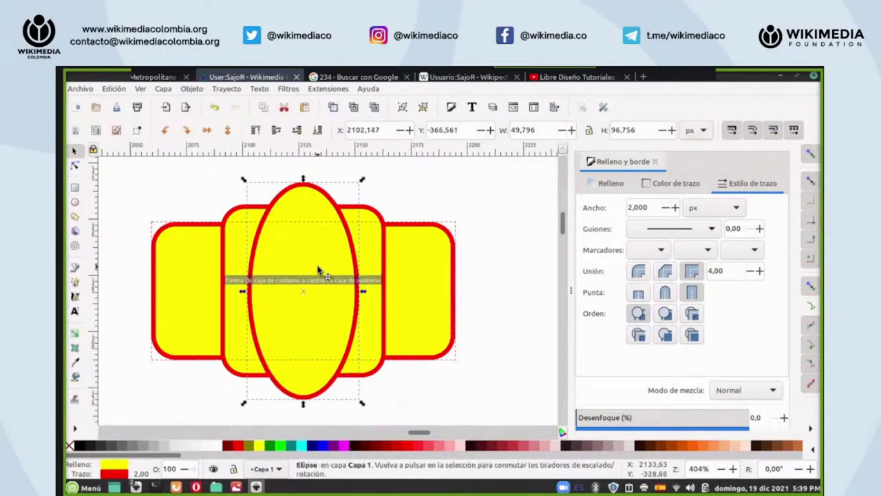
# - Unite the two rectangles, then unite that shape with the ellipse into one path
pyautogui.moveTo(515, 173); pyautogui.dragTo(126, 399)
pyautogui.click(226, 89)
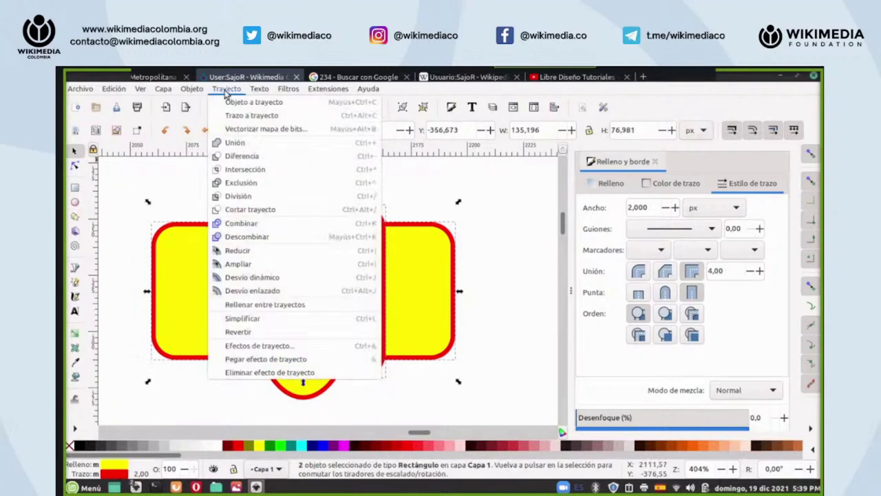
pyautogui.click(234, 145)
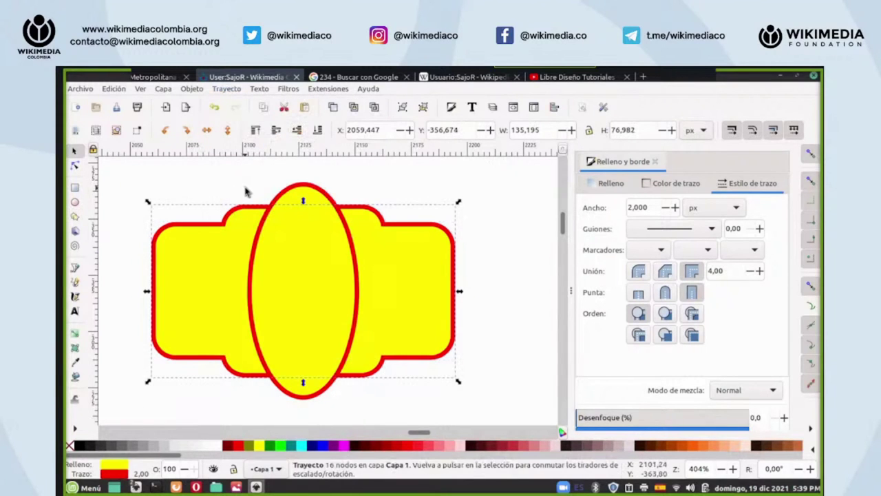
pyautogui.moveTo(494, 173); pyautogui.dragTo(160, 362)
pyautogui.click(226, 89)
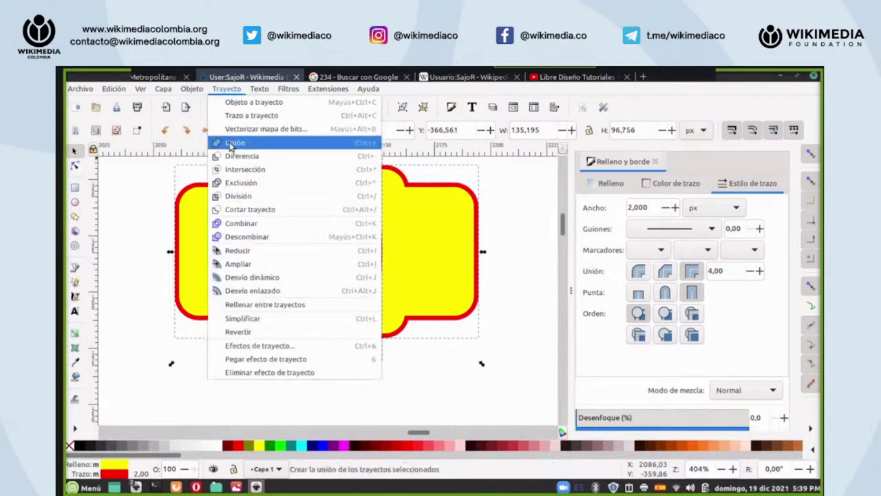
pyautogui.click(231, 144)
pyautogui.scroll(2, 254, 243)
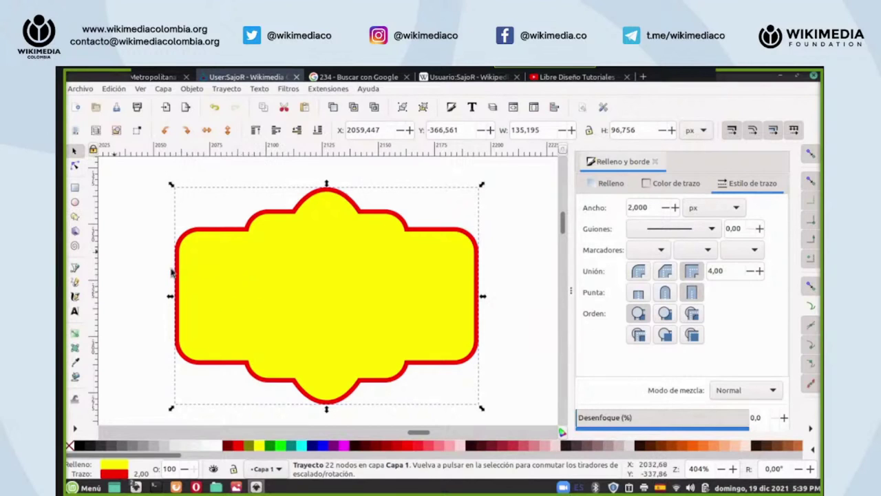
# - Type 'LA CASA' inside the badge and centre the text on the shape
pyautogui.click(75, 311)
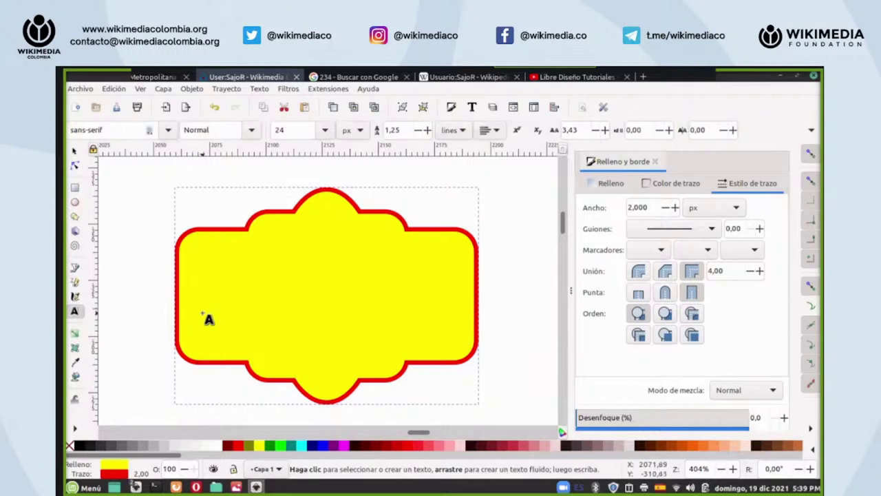
pyautogui.click(203, 313)
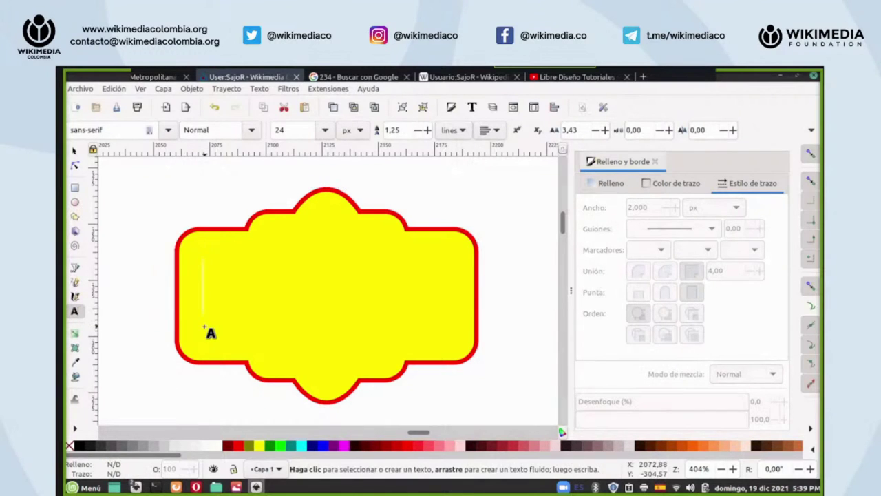
pyautogui.write('CASA')
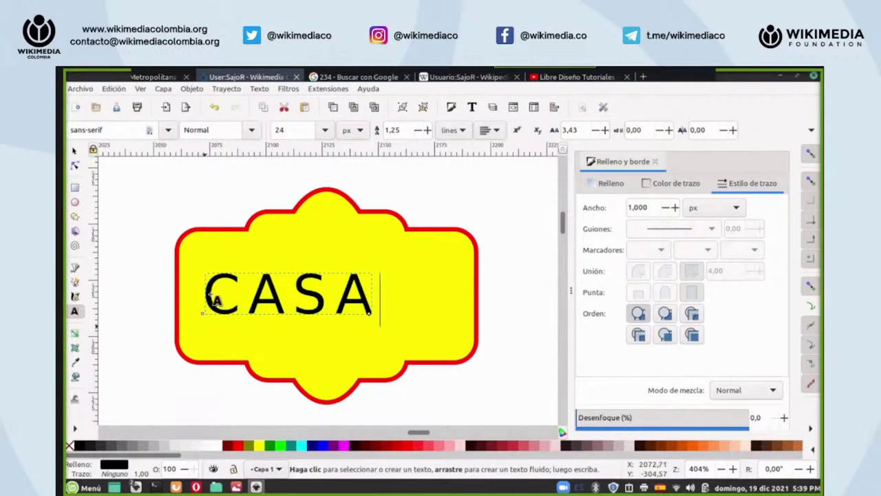
pyautogui.click(207, 293)
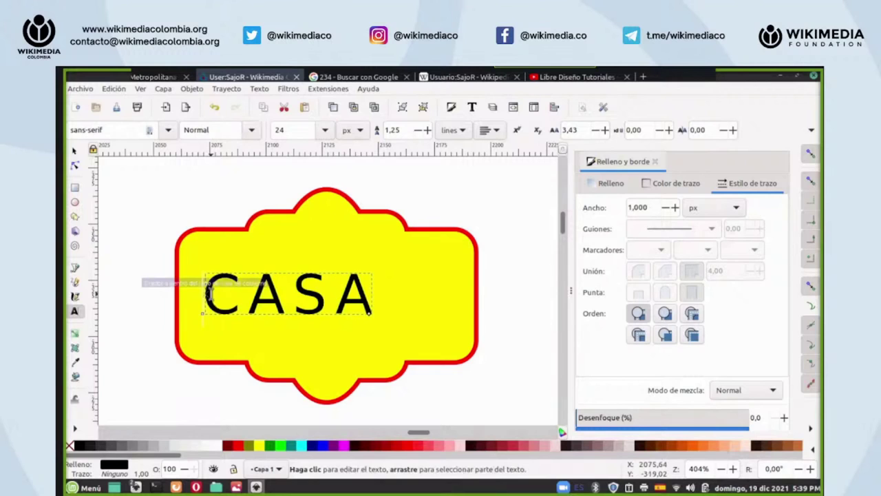
pyautogui.write('LA')
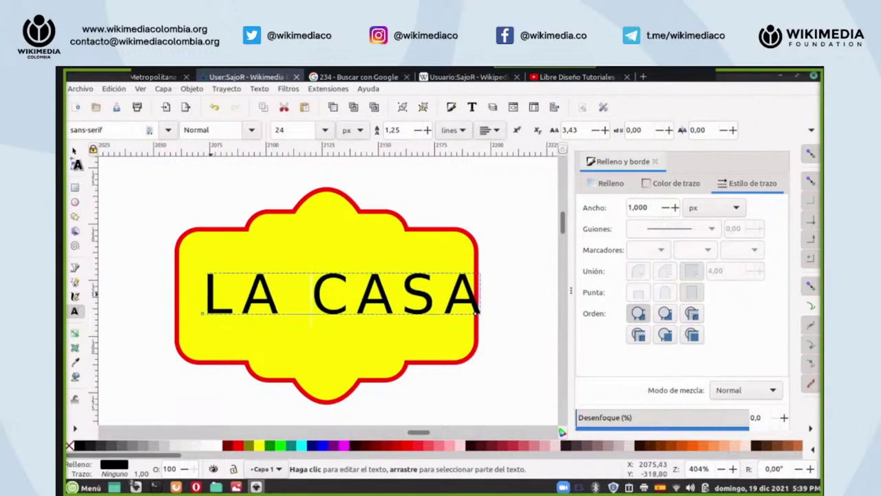
pyautogui.click(74, 150)
pyautogui.moveTo(329, 288); pyautogui.dragTo(313, 289)
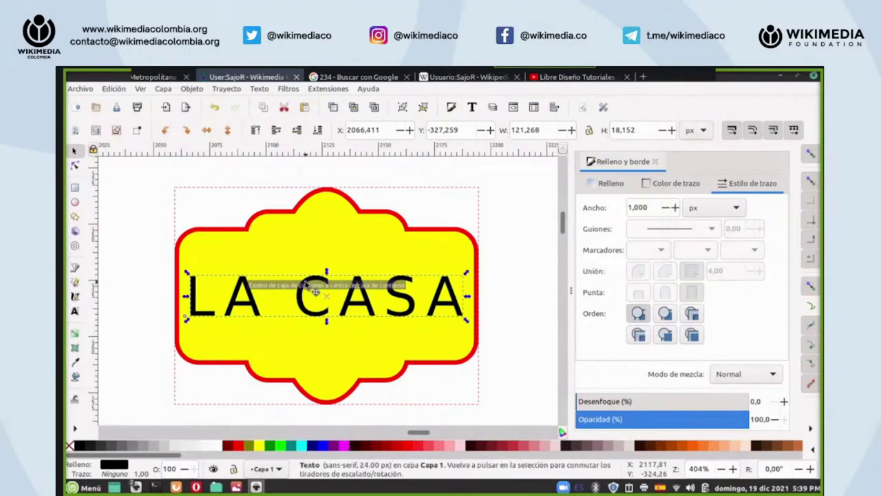
pyautogui.click(526, 275)
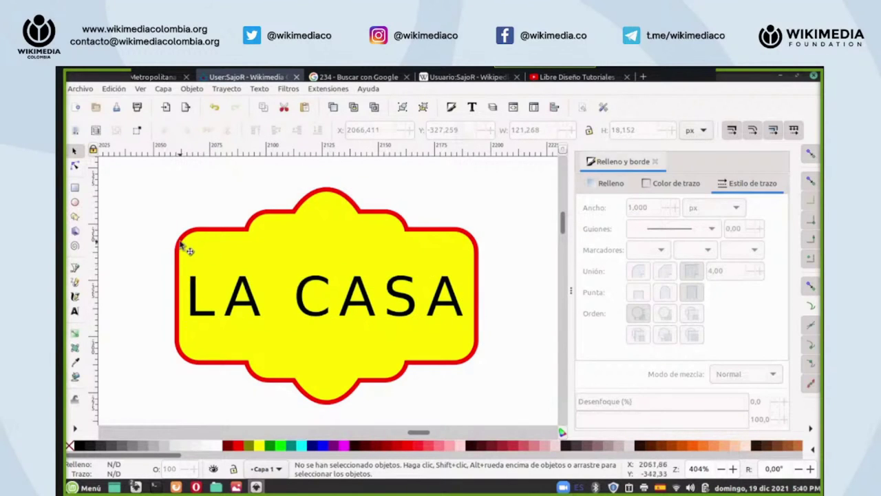
# - Start a second text entry above the badge, then abandon it empty
pyautogui.click(76, 312)
pyautogui.click(155, 204)
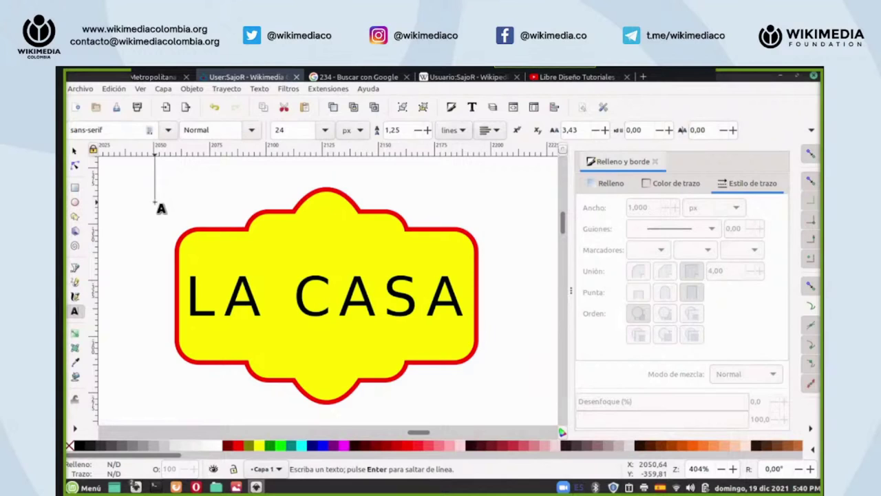
pyautogui.click(165, 205)
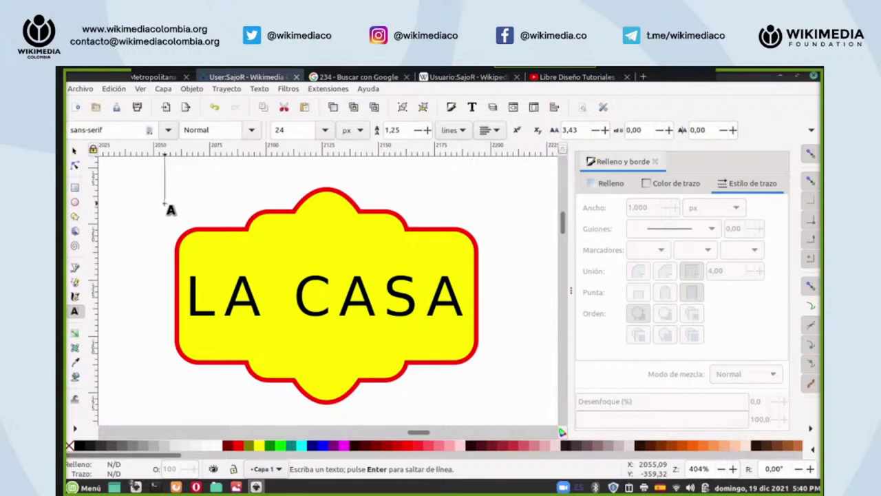
pyautogui.press('Escape')
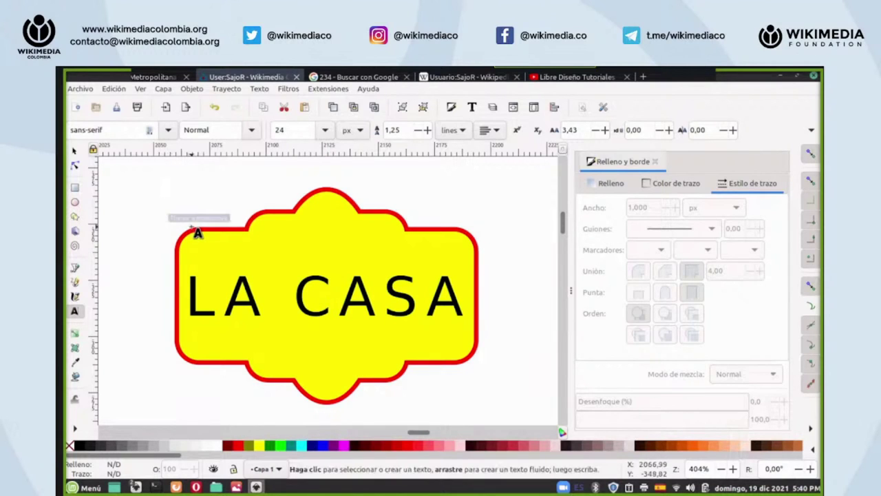
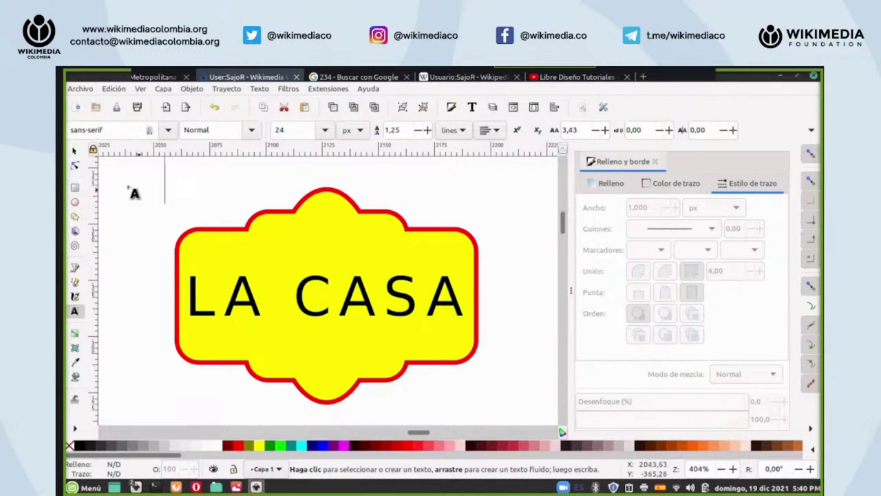
# - Replace the Opera address bar contents with the word 'Restaurante'
pyautogui.scroll(3, 184, 236)
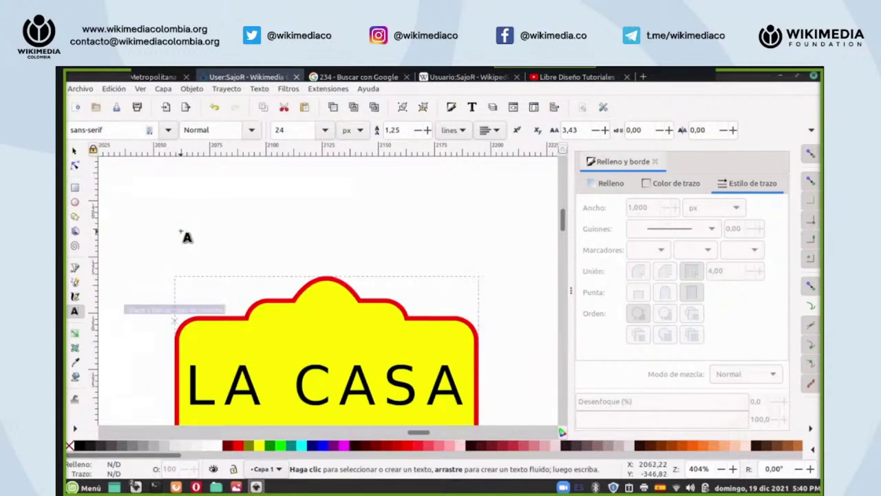
pyautogui.scroll(-3, 186, 237)
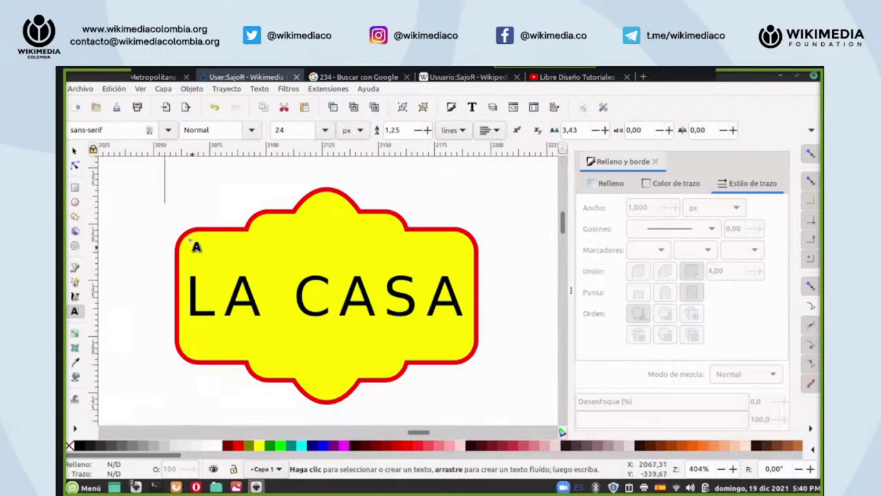
pyautogui.click(195, 294)
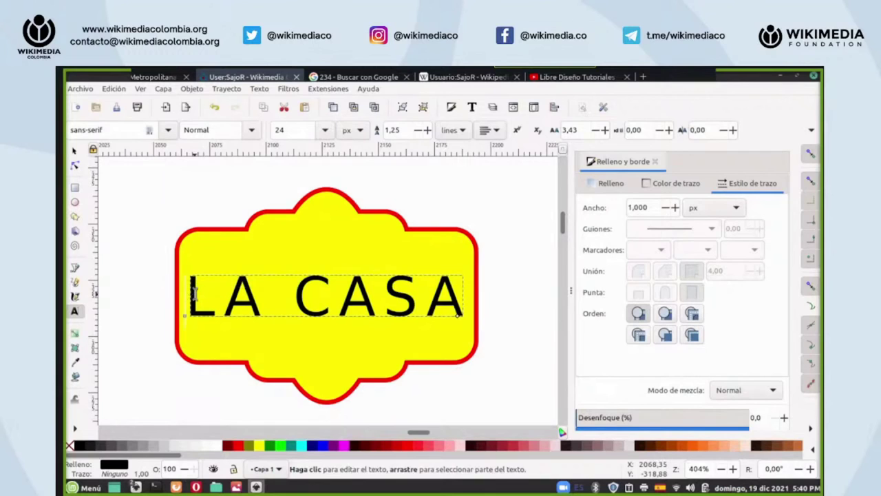
pyautogui.click(197, 487)
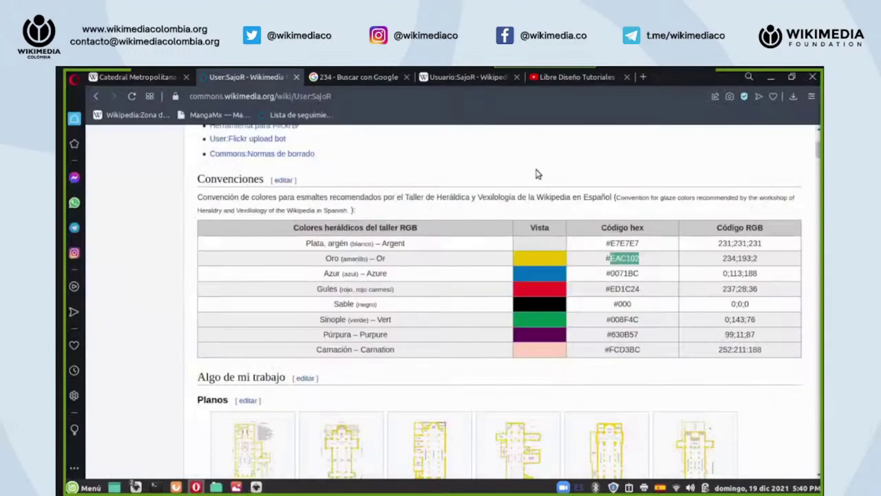
pyautogui.scroll(1, 446, 151)
pyautogui.click(377, 97)
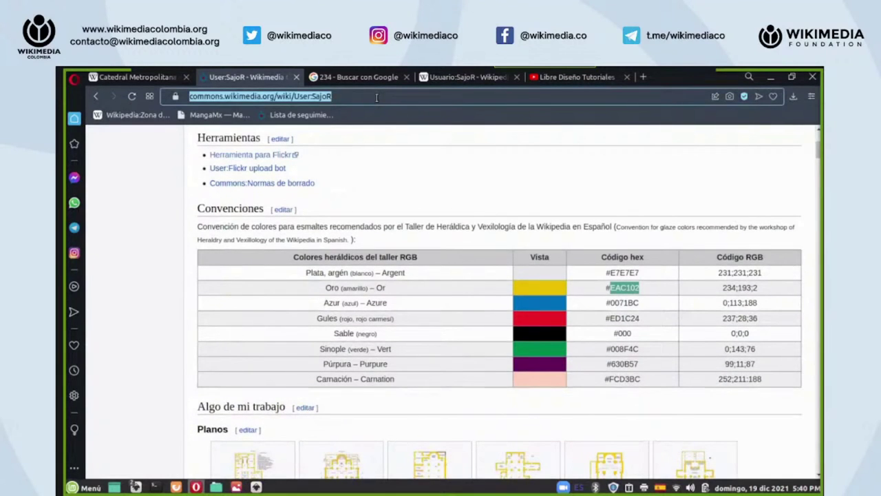
pyautogui.press('BackSpace')
pyautogui.write('rESTAURANTE')
pyautogui.hotkey('ctrl', 'a')
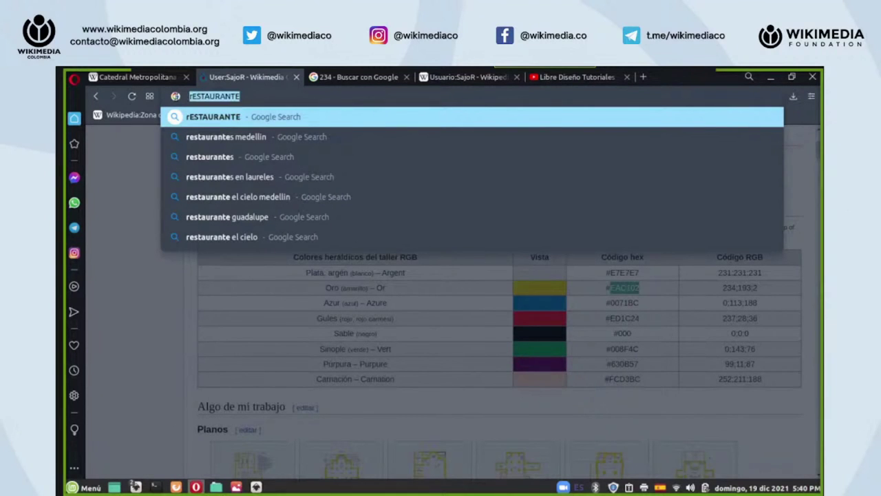
pyautogui.write('R')
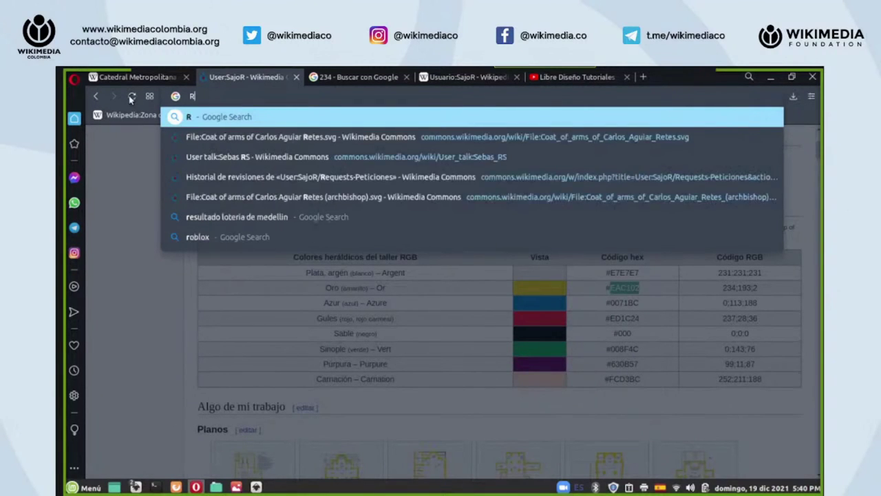
pyautogui.write('esta')
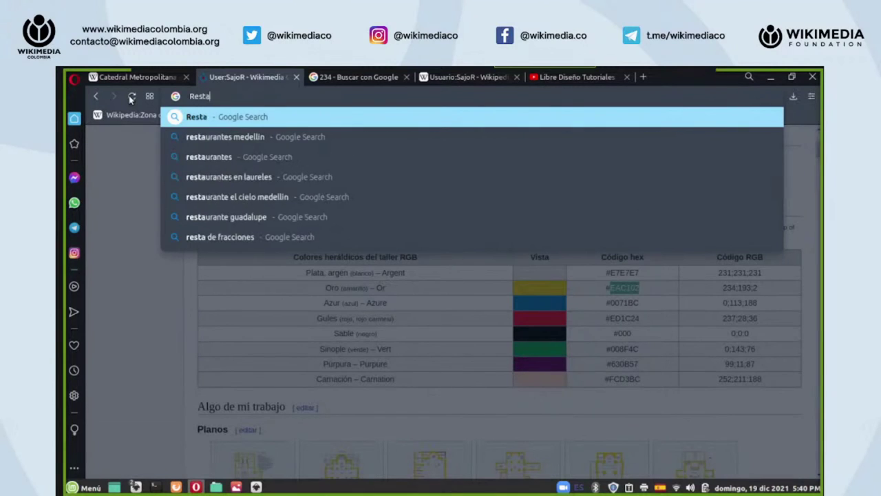
pyautogui.write('urante')
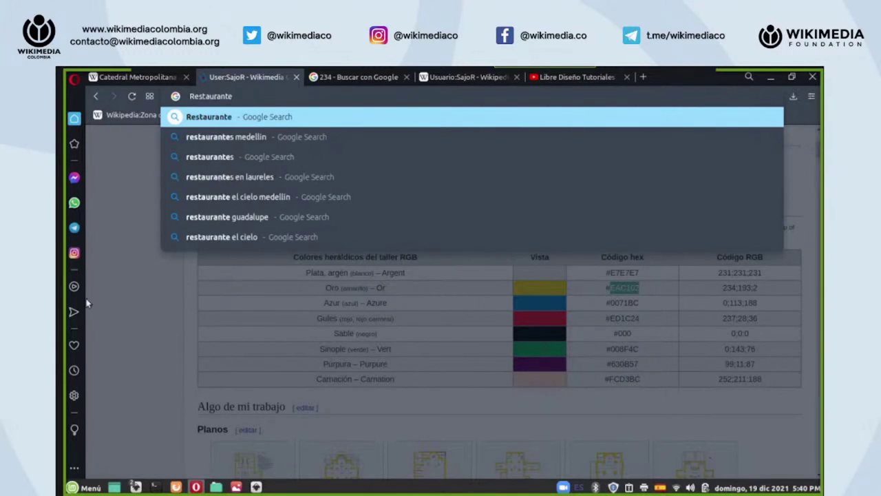
# - Copy 'Restaurante' to the clipboard and return to the Inkscape drawing
pyautogui.moveTo(238, 97); pyautogui.dragTo(190, 99)
pyautogui.rightClick(197, 101)
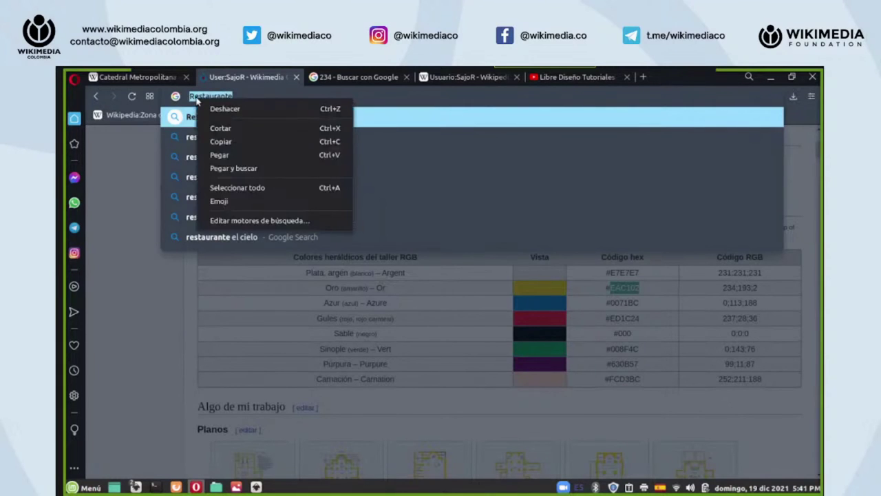
pyautogui.click(224, 143)
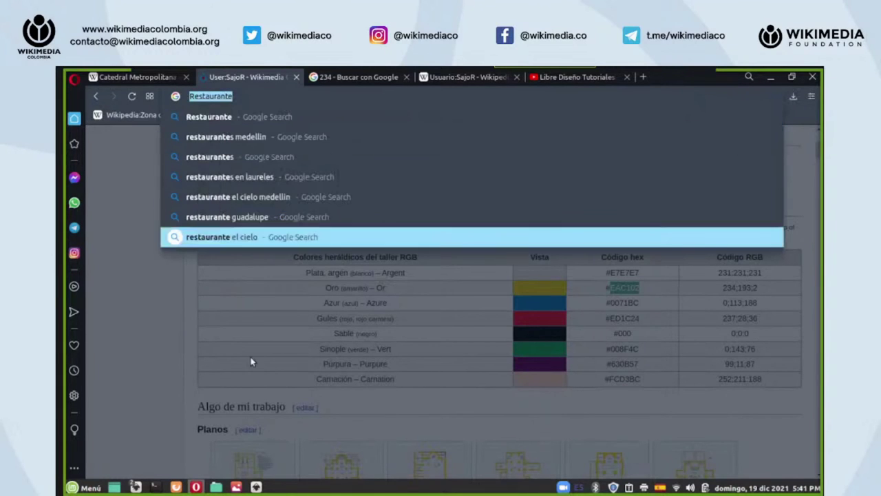
pyautogui.click(262, 486)
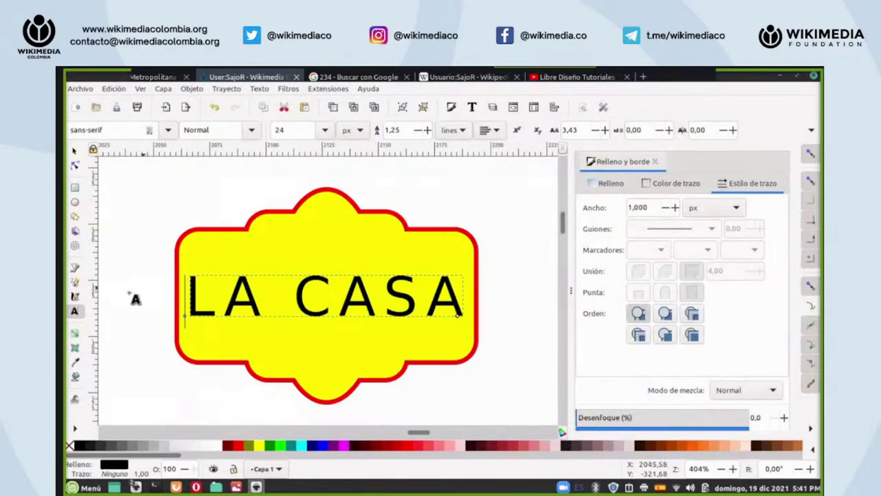
# - Paste 'Restaurante' as a new text object near the LA CASA sign
pyautogui.click(76, 312)
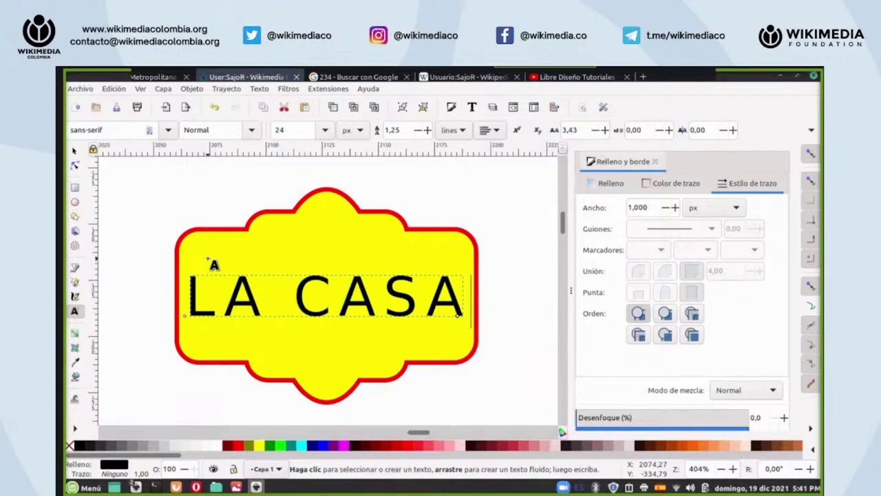
pyautogui.click(208, 258)
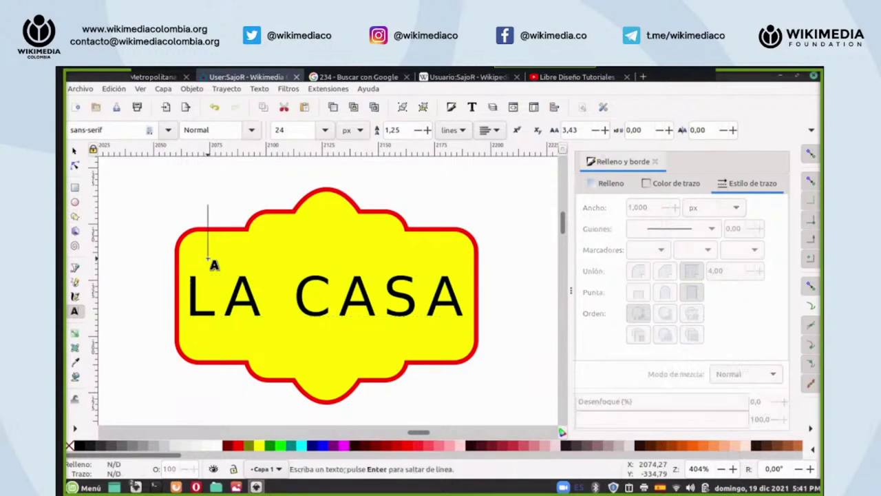
pyautogui.click(305, 107)
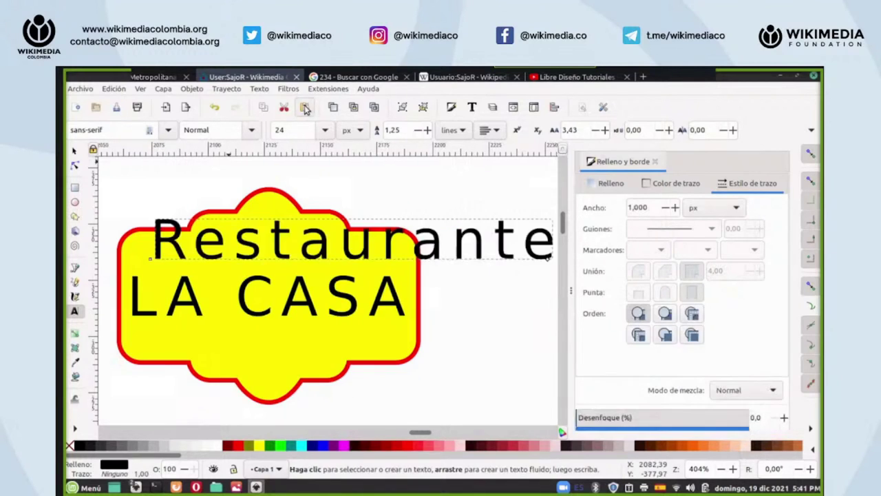
pyautogui.click(74, 151)
# - Scale Restaurante to about 60% and position it just above LA CASA
pyautogui.press('-')
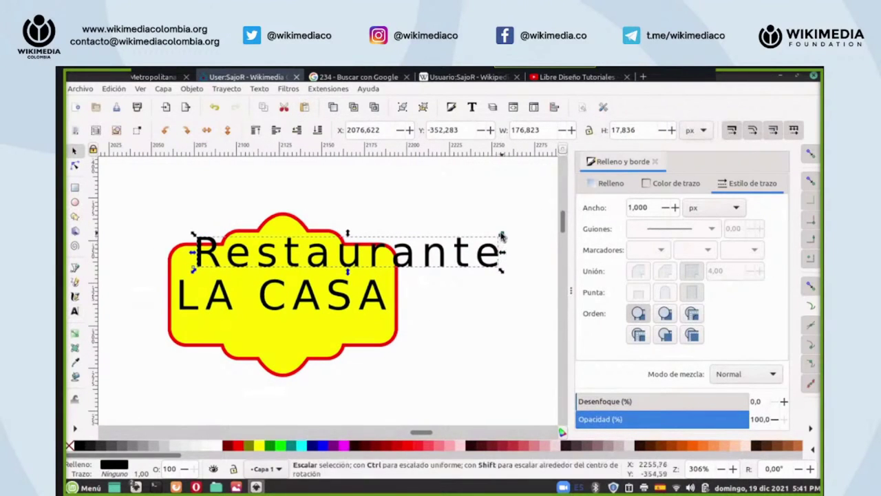
pyautogui.moveTo(503, 237); pyautogui.dragTo(458, 248)
pyautogui.moveTo(353, 262); pyautogui.dragTo(345, 263)
pyautogui.click(811, 154)
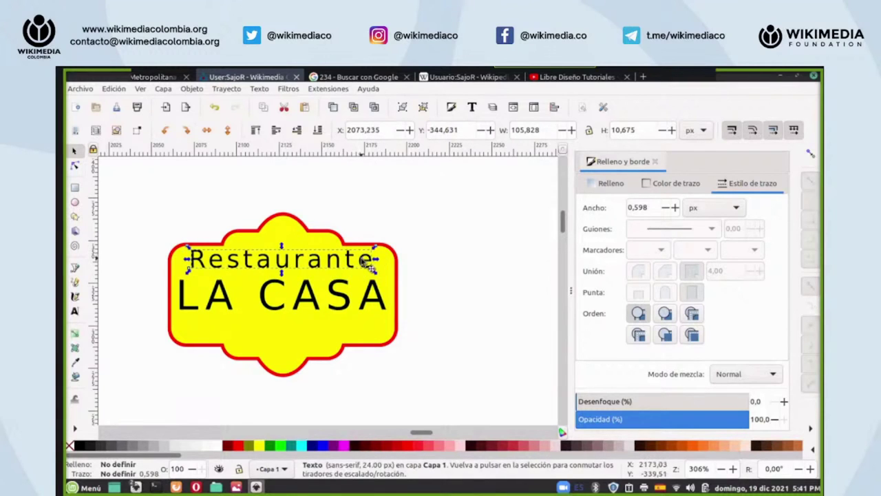
pyautogui.press('Down')
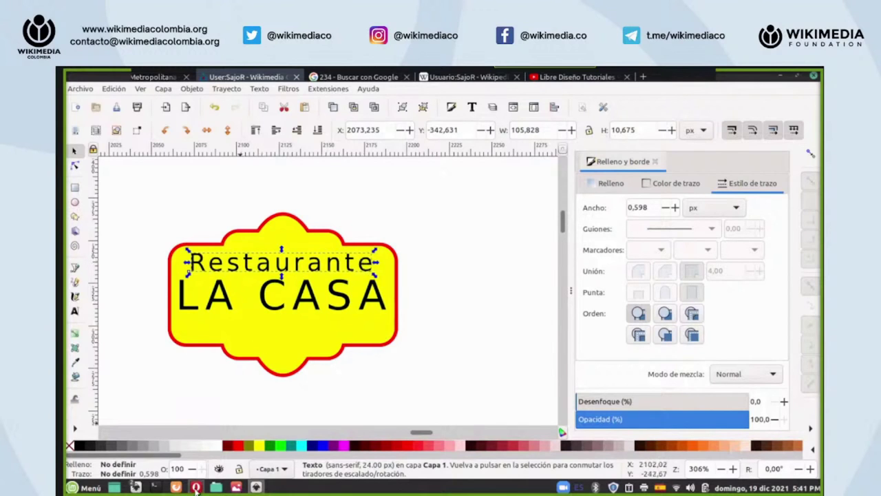
# - Enter 'Desde 1856' in the Firefox search box
pyautogui.moveTo(181, 489)
pyautogui.click(219, 451)
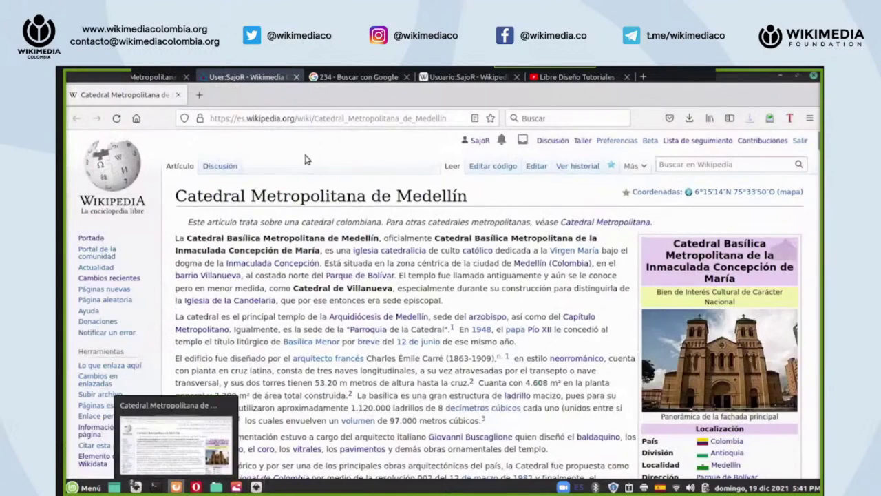
pyautogui.click(543, 118)
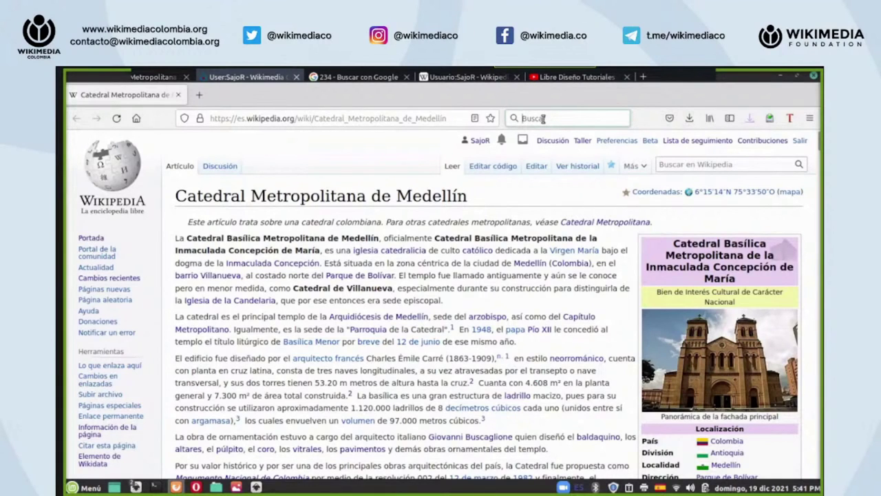
pyautogui.write('Desde 1856')
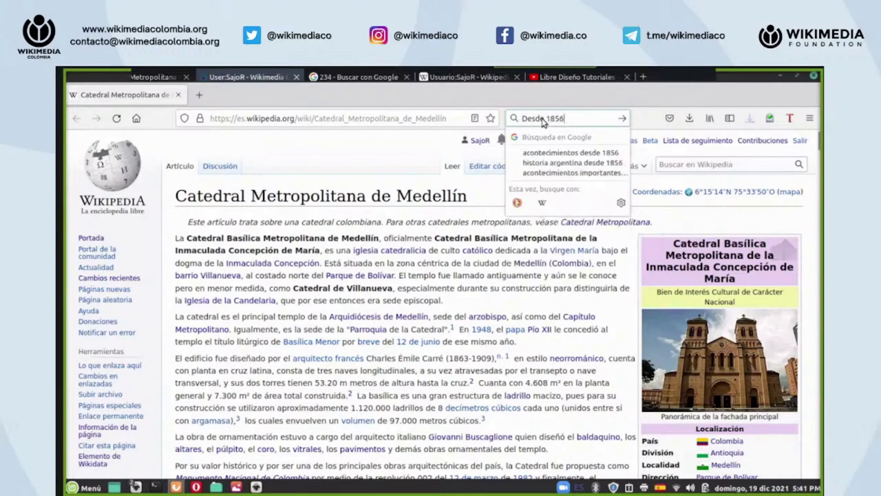
# - Copy 'Desde 1856' and return to the Inkscape sign drawing
pyautogui.moveTo(583, 120); pyautogui.dragTo(523, 119)
pyautogui.rightClick(529, 122)
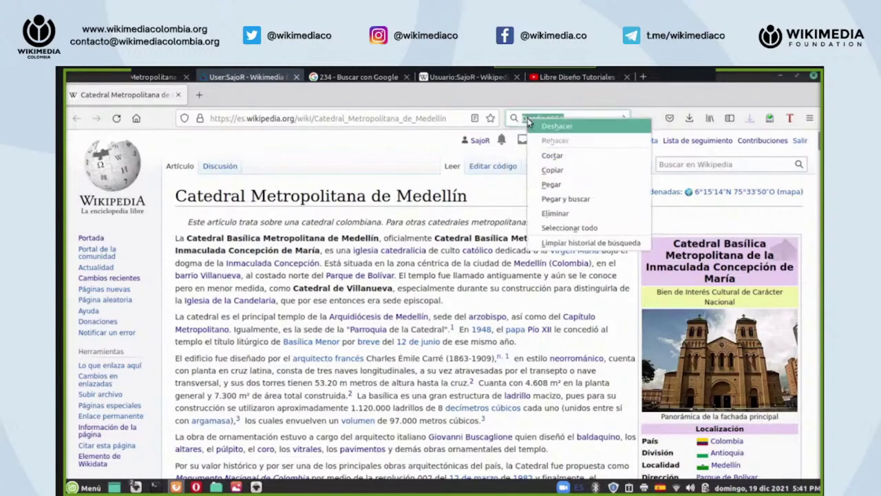
pyautogui.click(553, 170)
pyautogui.moveTo(259, 488)
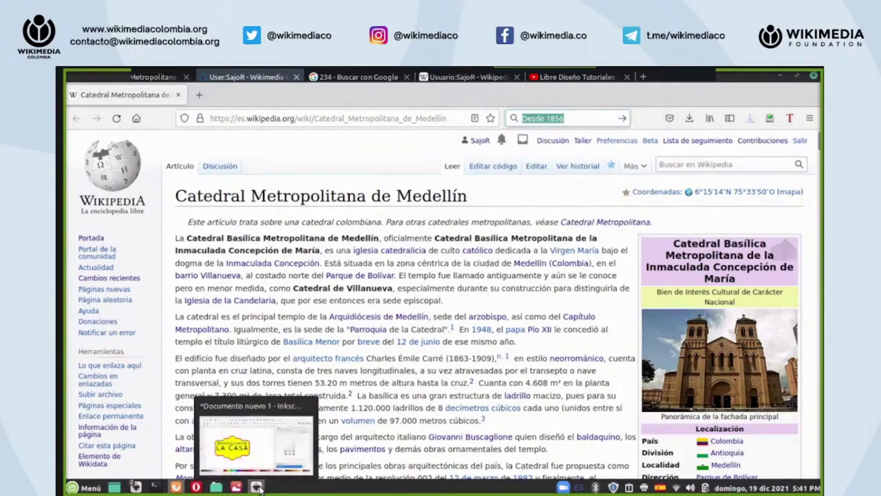
pyautogui.click(258, 488)
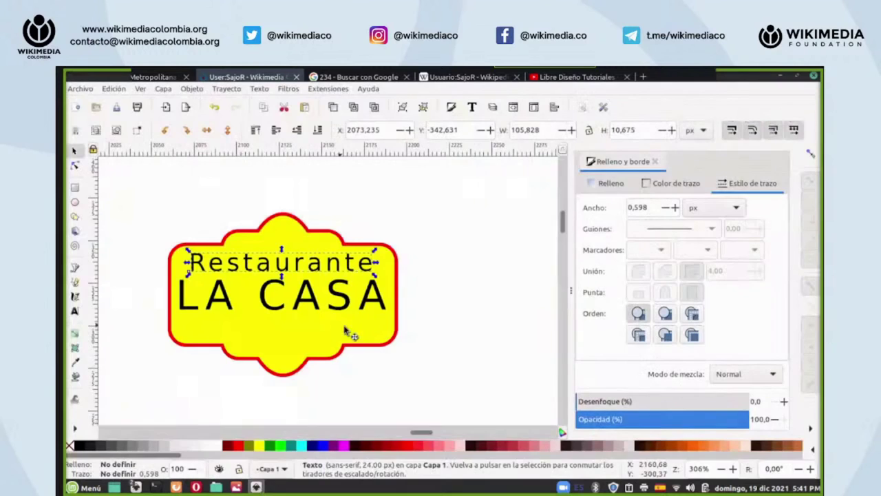
# - Paste 'Desde 1856' as text below LA CASA and select its last digits
pyautogui.click(76, 313)
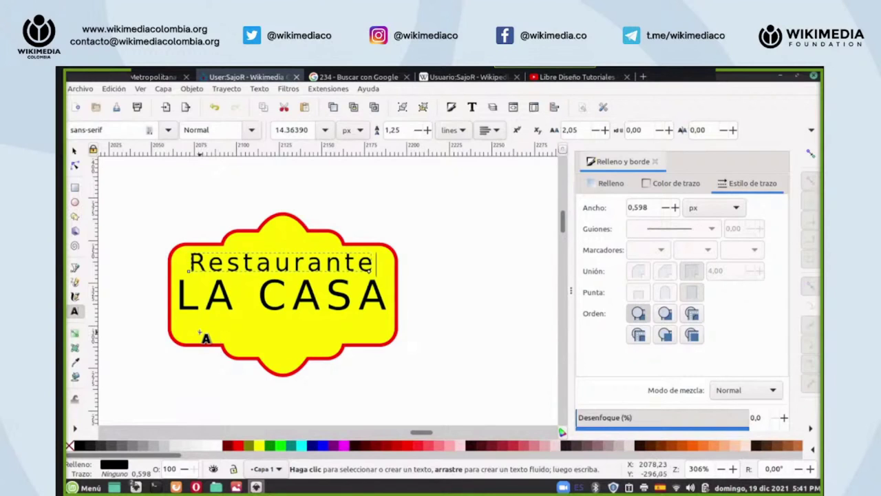
pyautogui.click(200, 333)
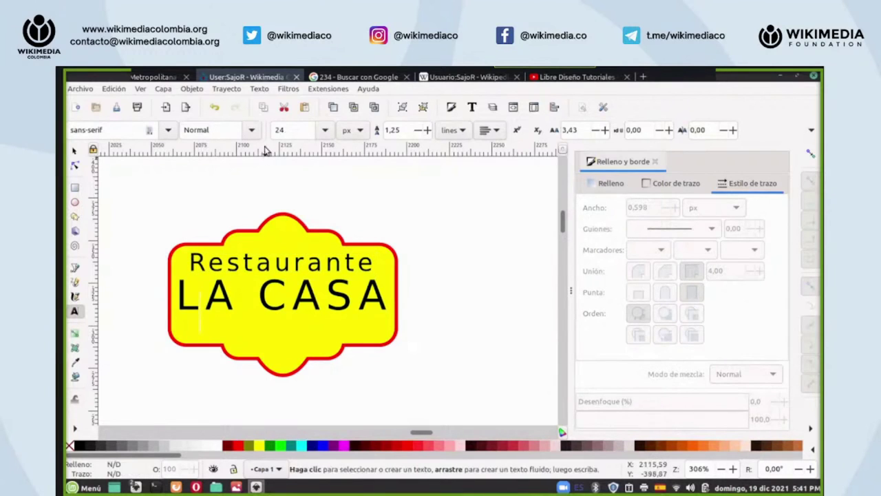
pyautogui.click(305, 107)
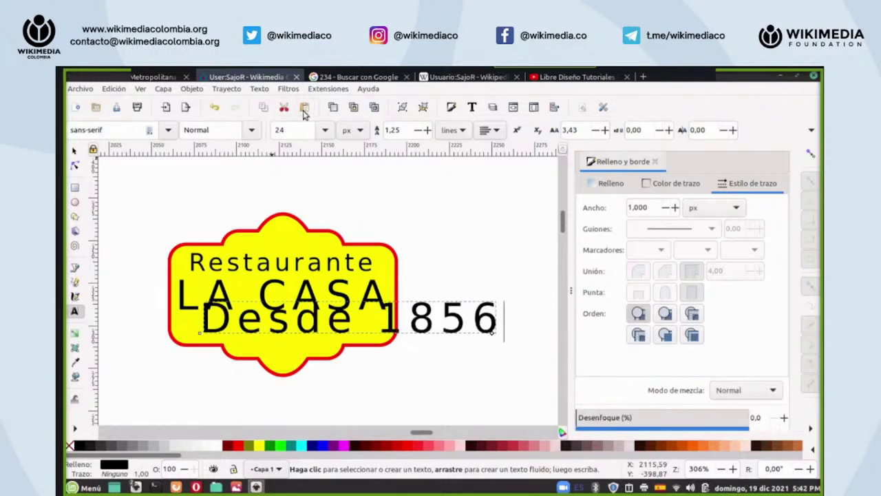
pyautogui.click(383, 314)
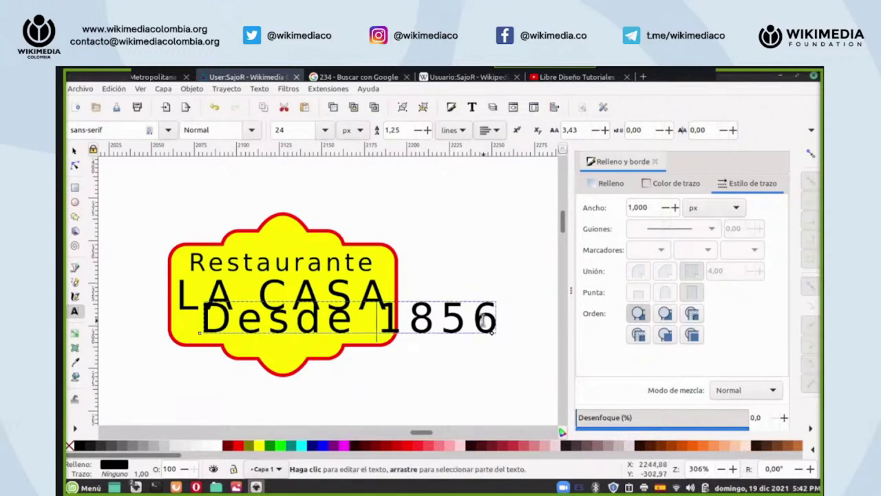
pyautogui.moveTo(502, 322); pyautogui.dragTo(359, 314)
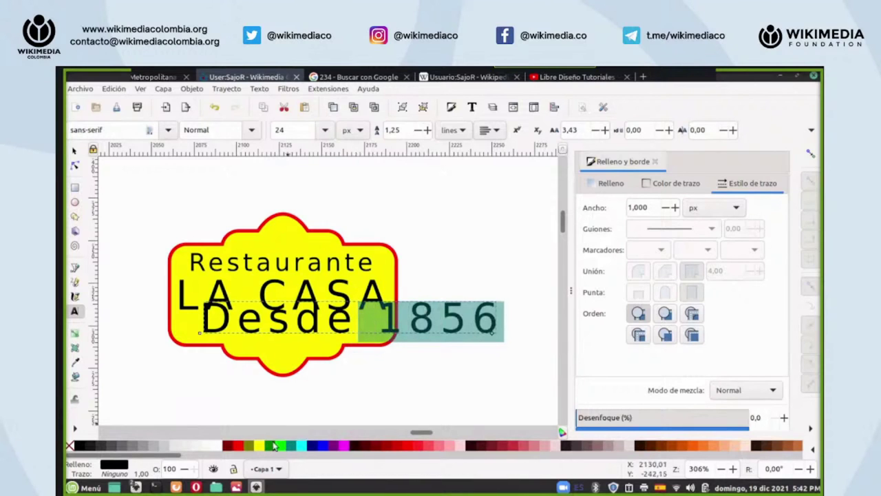
# - Back in Firefox, reselect part of the 'Desde 1856' search text
pyautogui.moveTo(177, 487)
pyautogui.click(176, 441)
pyautogui.moveTo(543, 124); pyautogui.dragTo(527, 121)
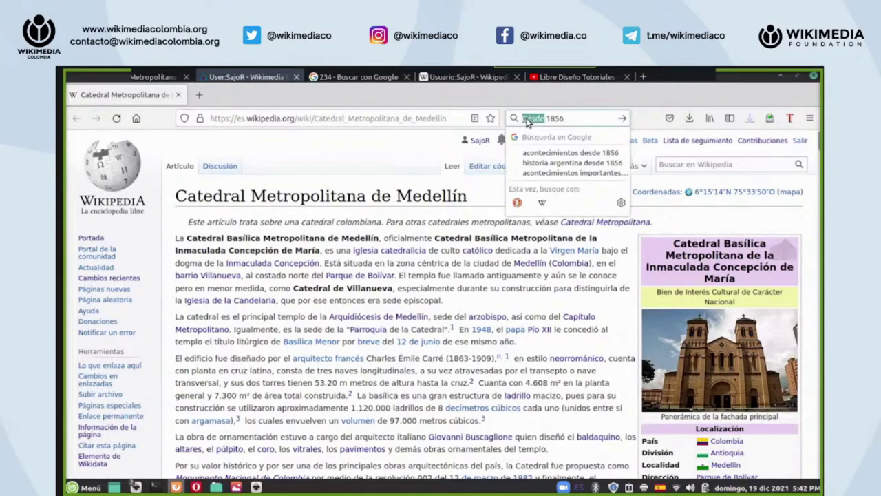
# - Copy 'Desde' and swap the pasted 'Desde 1856' line on the logo for it
pyautogui.rightClick(528, 121)
pyautogui.click(557, 173)
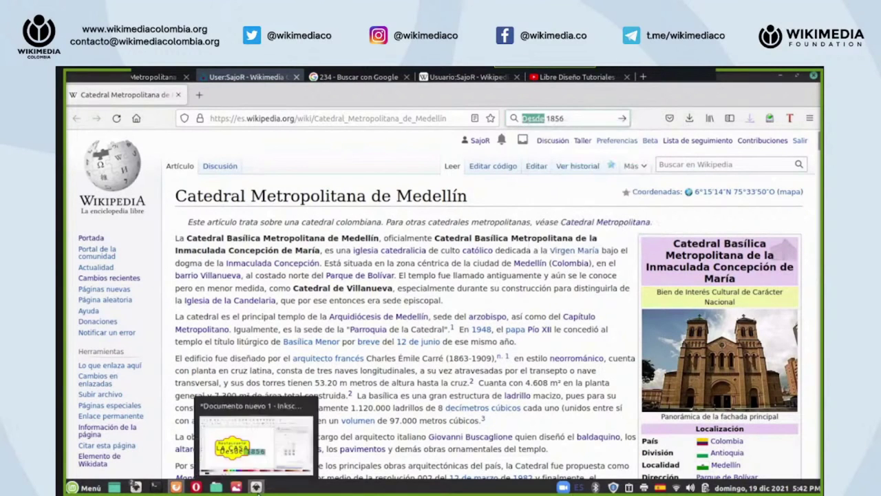
pyautogui.click(256, 487)
pyautogui.click(215, 109)
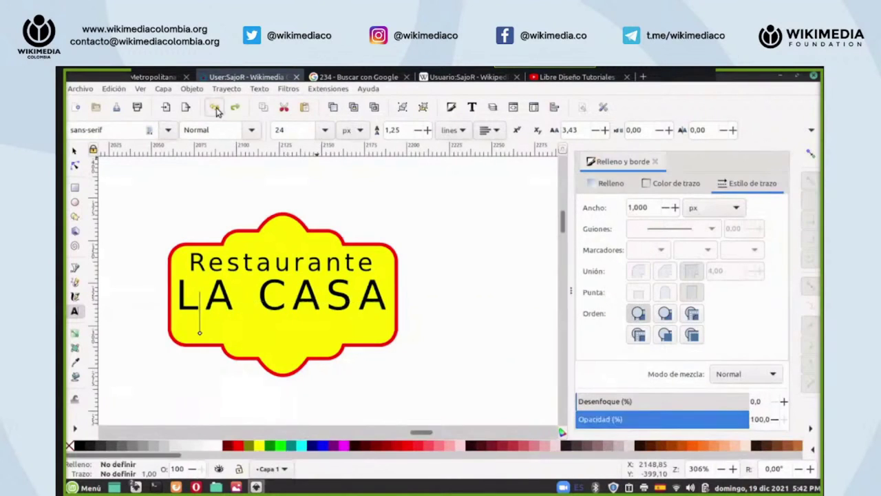
pyautogui.click(305, 107)
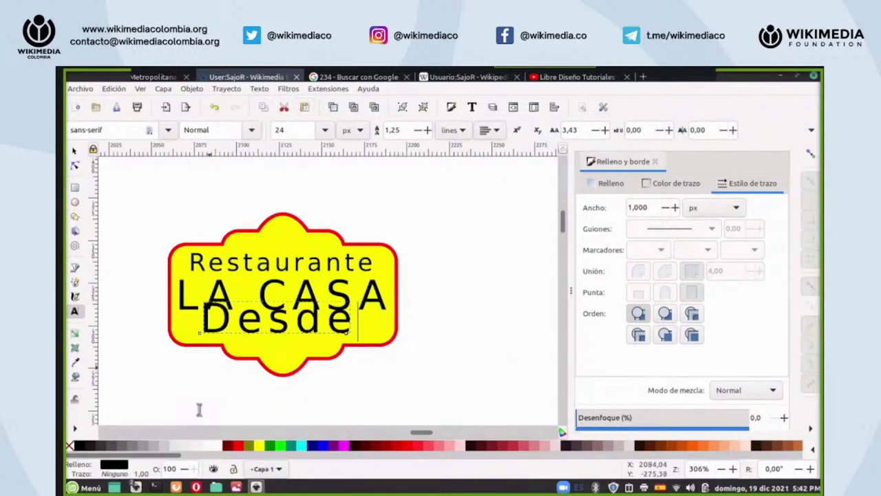
# - Copy '1856' from the Firefox search box and return to the Inkscape logo
pyautogui.click(177, 488)
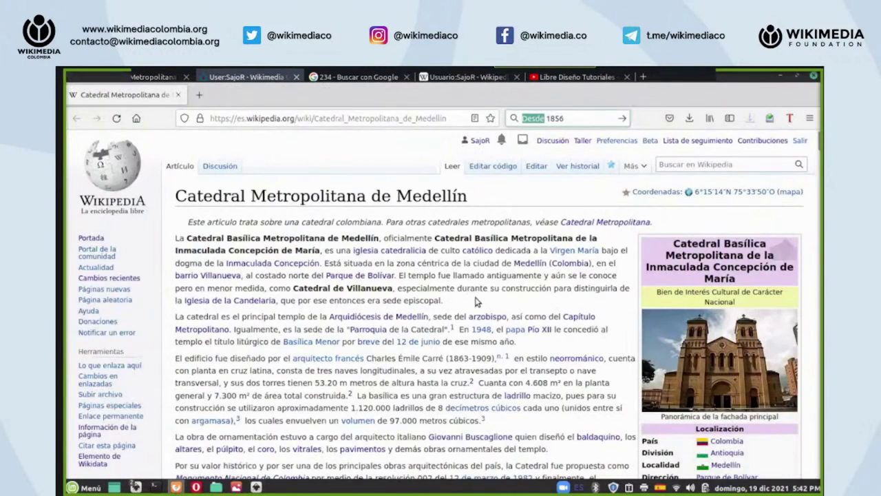
pyautogui.moveTo(572, 120); pyautogui.dragTo(553, 122)
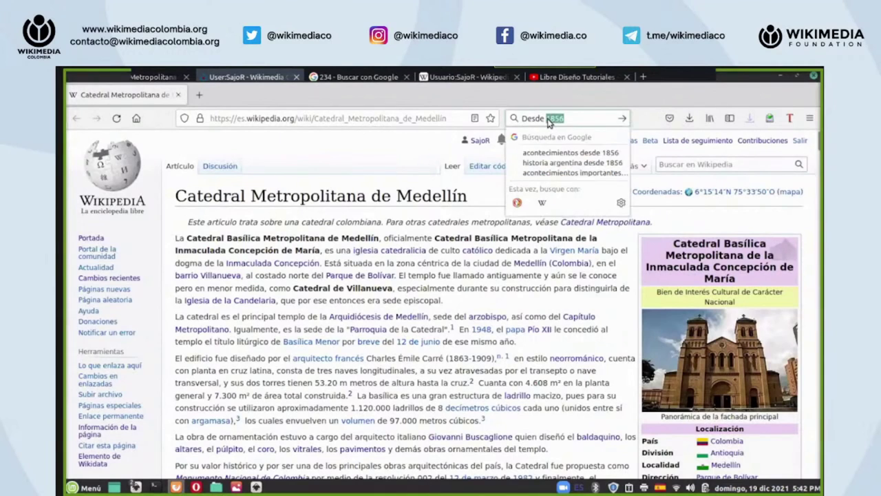
pyautogui.rightClick(549, 121)
pyautogui.click(577, 172)
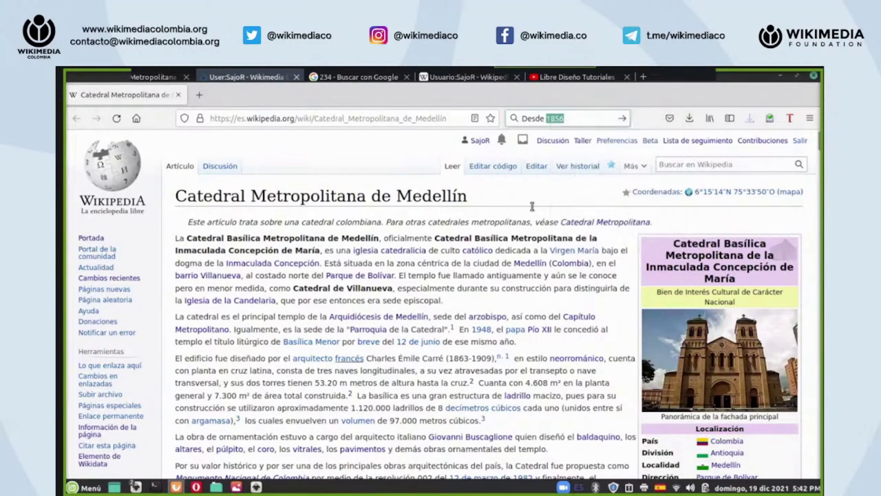
pyautogui.click(256, 487)
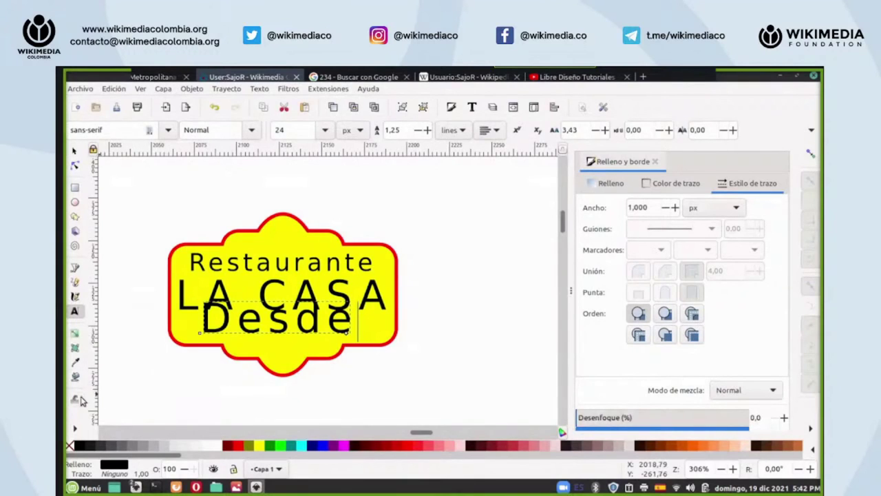
# - Paste '1856' as a new text line below the badge
pyautogui.click(220, 392)
pyautogui.click(303, 109)
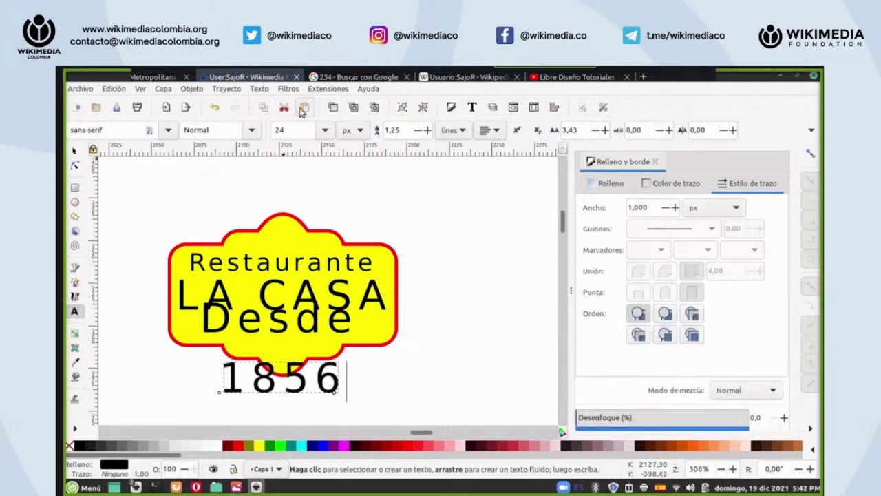
pyautogui.click(74, 151)
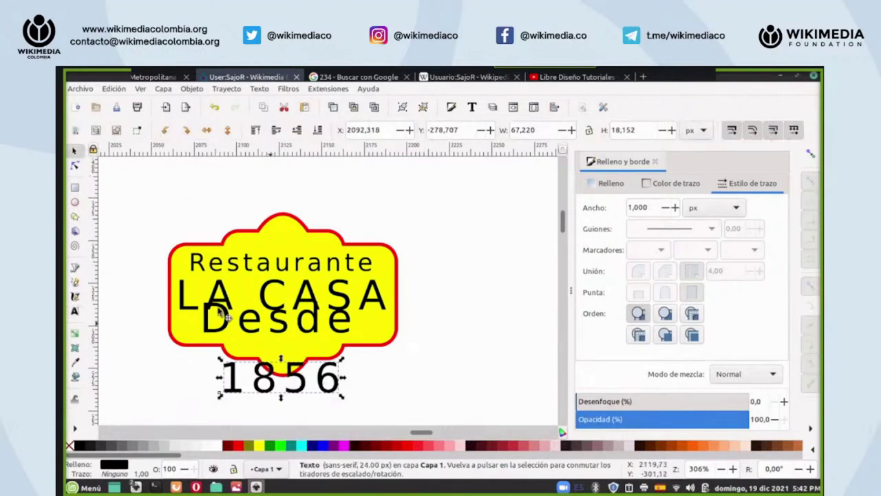
# - Shrink Desde to about half size and move 1856 up into the badge's bottom
pyautogui.click(224, 313)
pyautogui.moveTo(354, 301)
pyautogui.mouseDown()
pyautogui.moveTo(309, 333)
pyautogui.moveTo(328, 328)
pyautogui.moveTo(335, 326)
pyautogui.moveTo(314, 313)
pyautogui.moveTo(296, 318)
pyautogui.moveTo(309, 328)
pyautogui.mouseUp()
pyautogui.click(297, 329)
pyautogui.click(308, 382)
pyautogui.moveTo(308, 383)
pyautogui.mouseDown()
pyautogui.moveTo(310, 346)
pyautogui.moveTo(334, 336)
pyautogui.moveTo(311, 347)
pyautogui.moveTo(322, 346)
pyautogui.mouseUp()
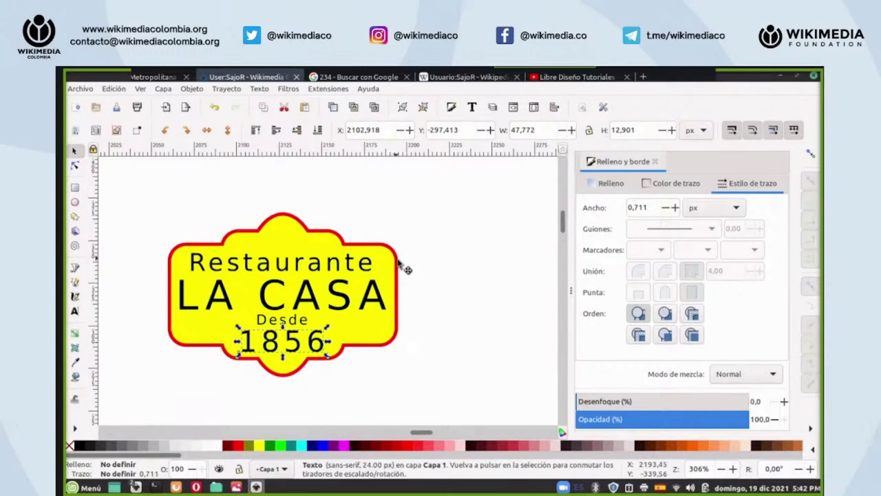
pyautogui.click(402, 292)
pyautogui.click(215, 107)
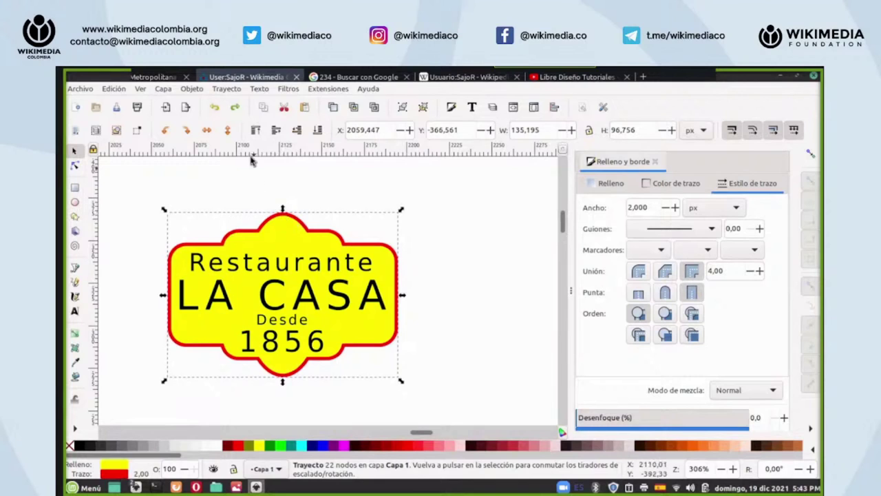
pyautogui.click(227, 89)
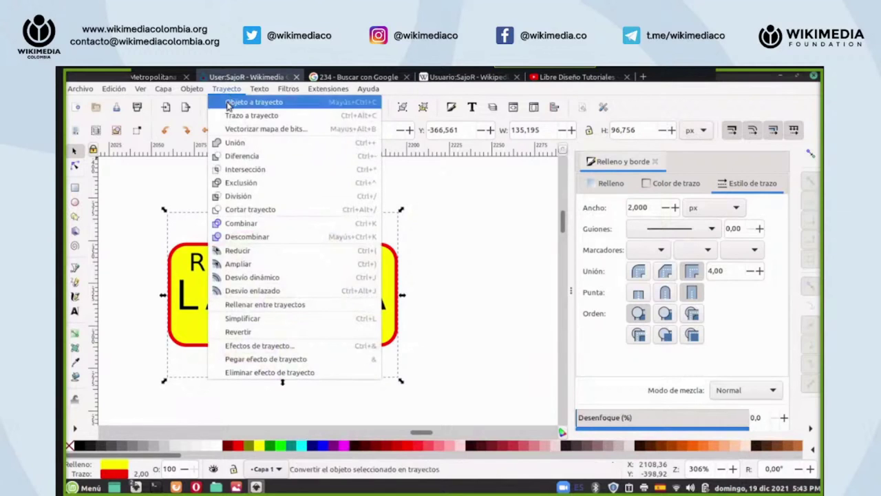
# - Try a dynamic offset of the yellow badge, then undo it
pyautogui.click(234, 278)
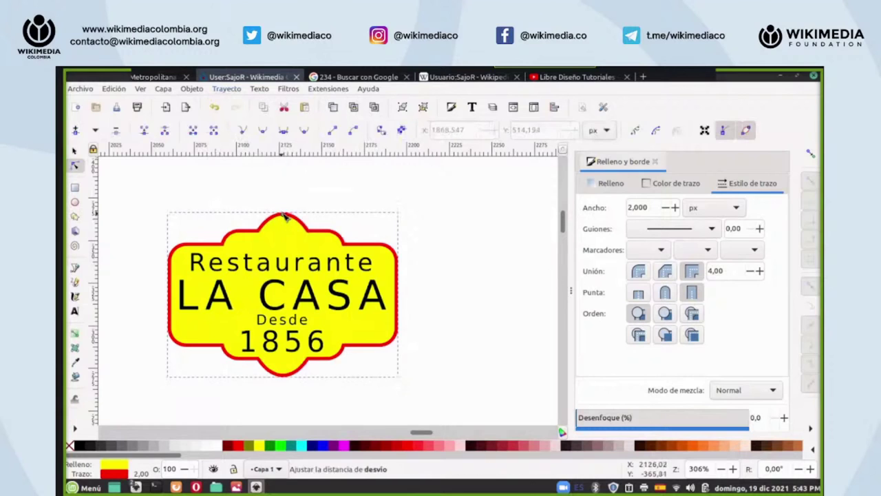
pyautogui.moveTo(283, 216)
pyautogui.mouseDown()
pyautogui.moveTo(289, 199)
pyautogui.moveTo(289, 241)
pyautogui.moveTo(288, 218)
pyautogui.mouseUp()
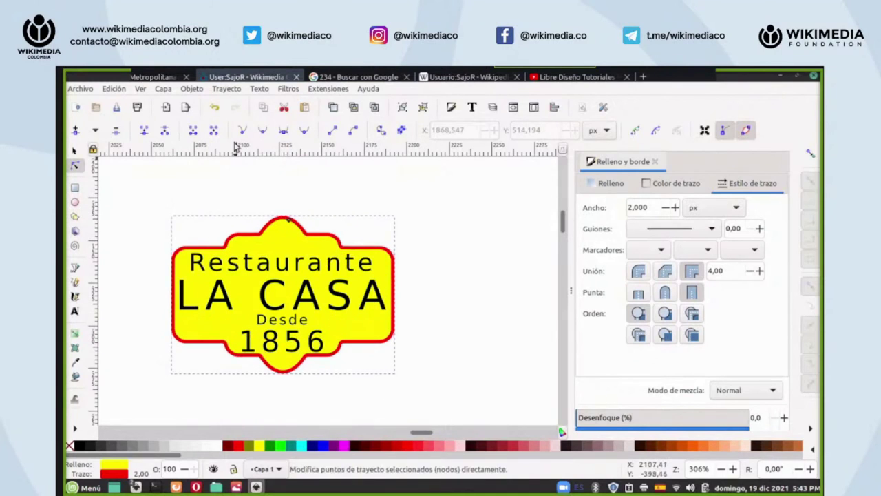
pyautogui.click(217, 109)
# - Create a linked offset outline around the badge, enlarge it and fill it Lima green
pyautogui.click(226, 90)
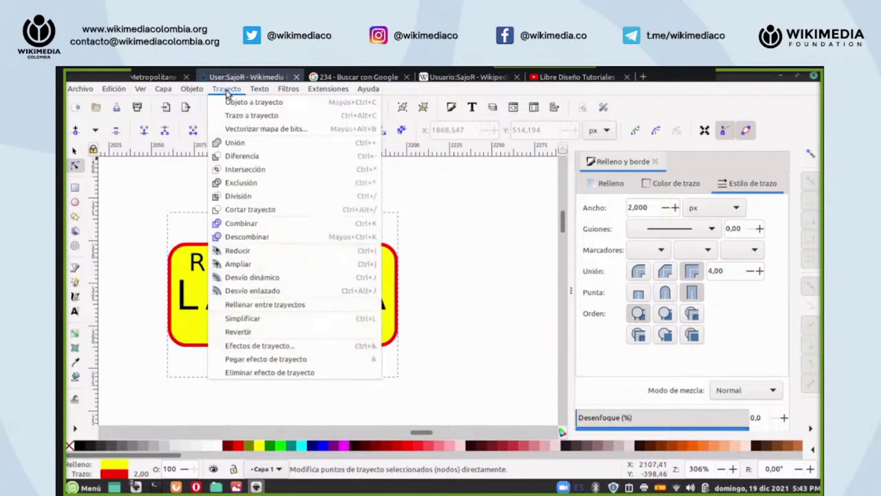
pyautogui.click(242, 285)
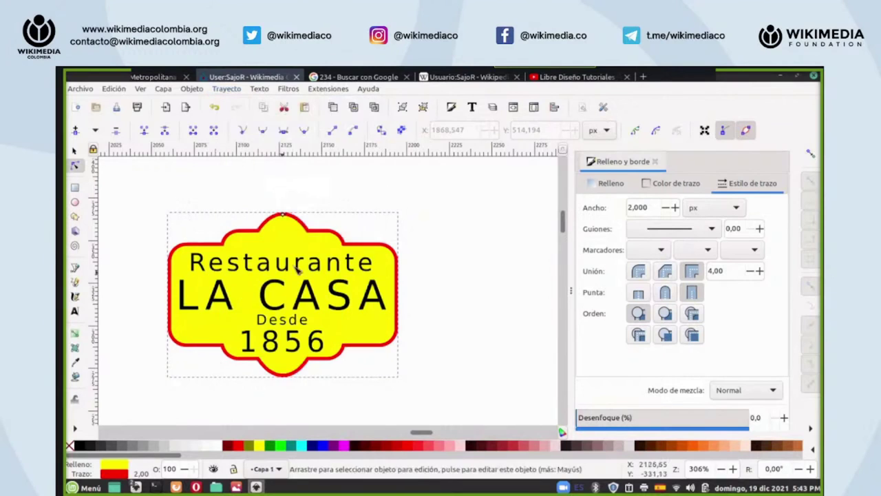
pyautogui.moveTo(289, 216); pyautogui.dragTo(288, 204)
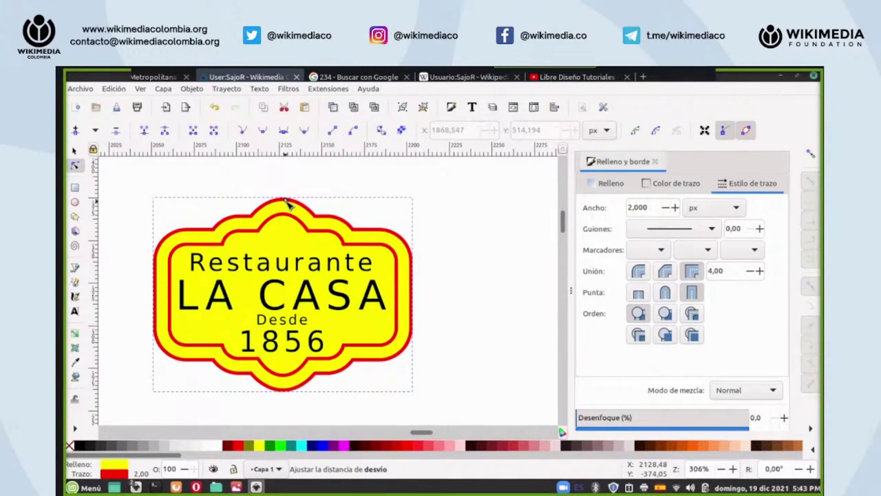
pyautogui.moveTo(286, 201); pyautogui.dragTo(287, 200)
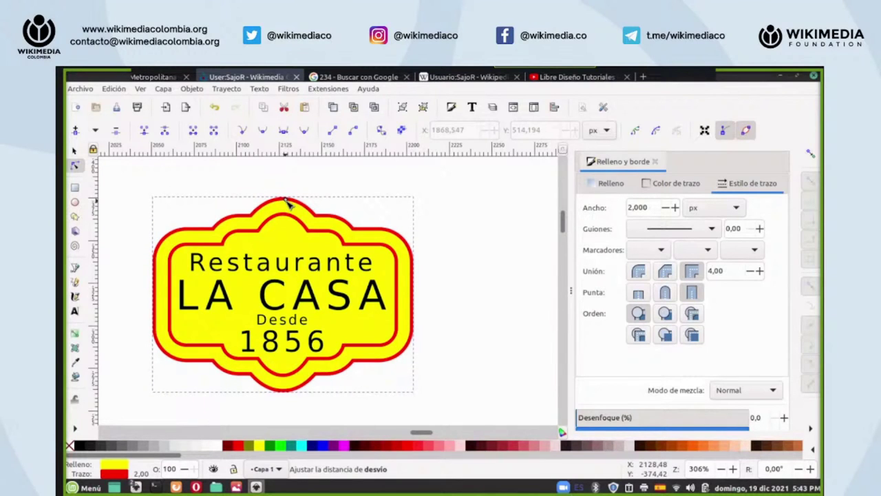
pyautogui.moveTo(287, 201); pyautogui.dragTo(286, 200)
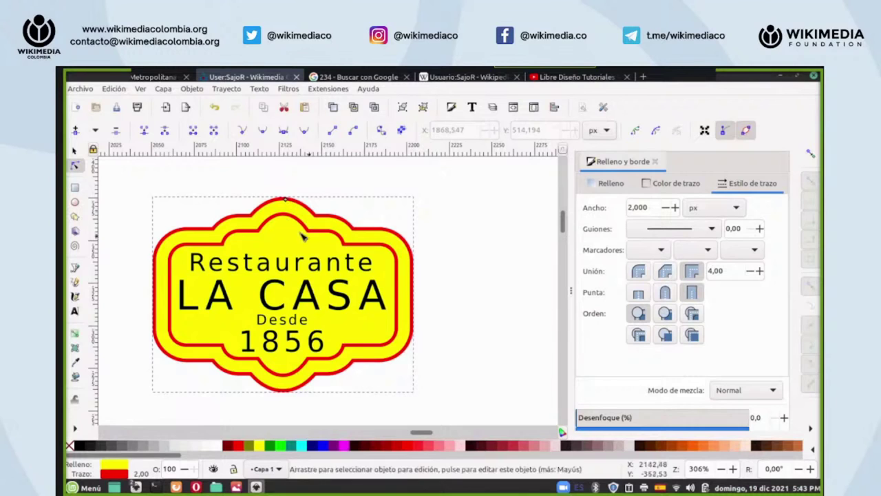
pyautogui.click(281, 447)
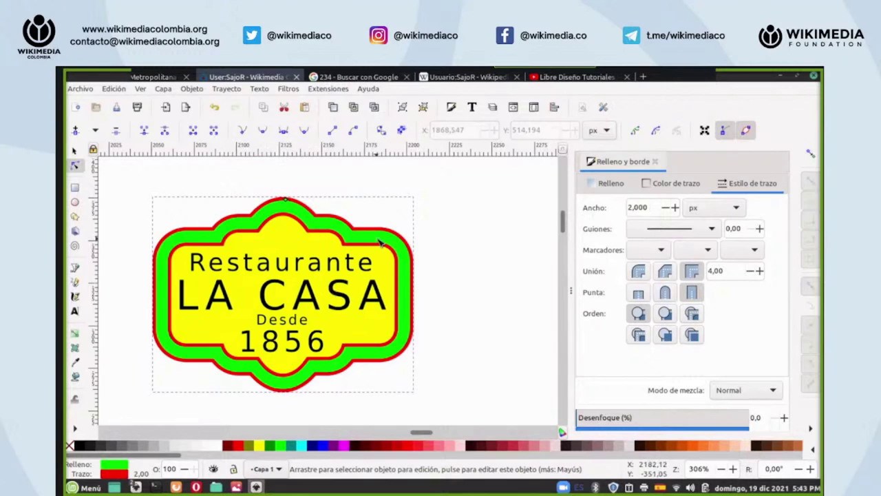
pyautogui.scroll(8, 441, 250)
pyautogui.scroll(-3, 440, 250)
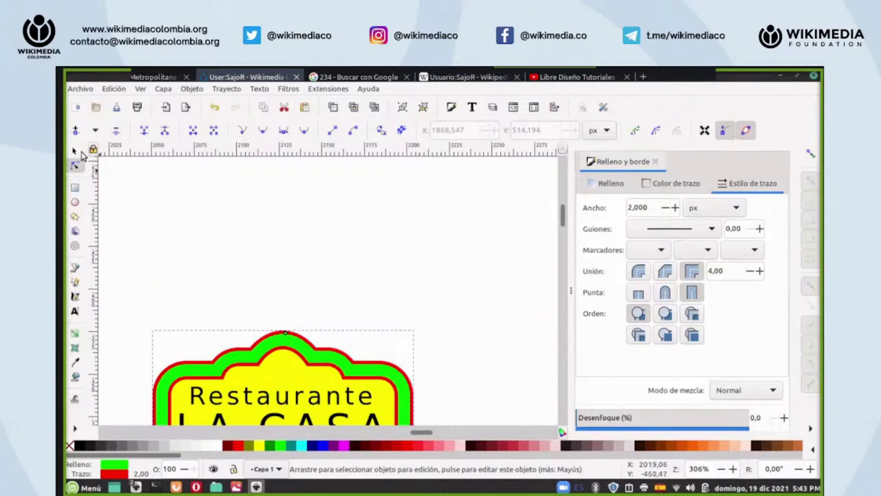
# - Draw a green rectangle above the logo and round its corners
pyautogui.click(75, 187)
pyautogui.moveTo(237, 199); pyautogui.dragTo(320, 252)
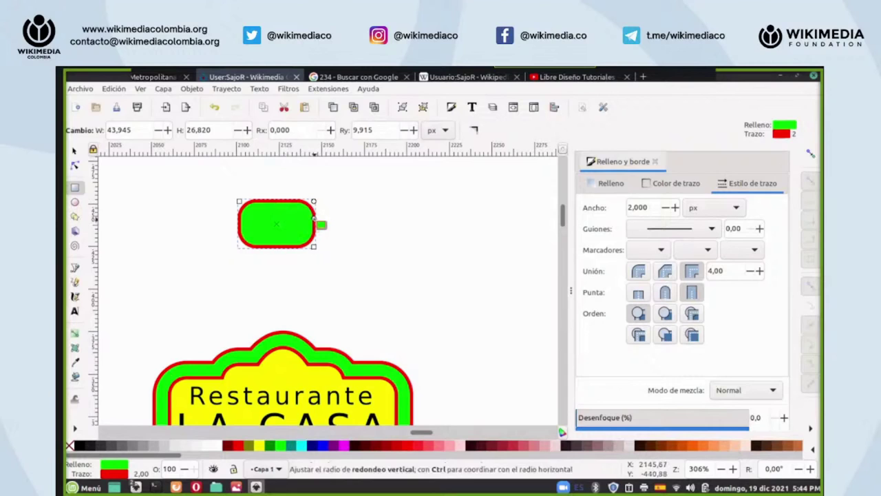
pyautogui.moveTo(320, 225)
pyautogui.mouseDown()
pyautogui.moveTo(321, 207)
pyautogui.moveTo(321, 236)
pyautogui.mouseUp()
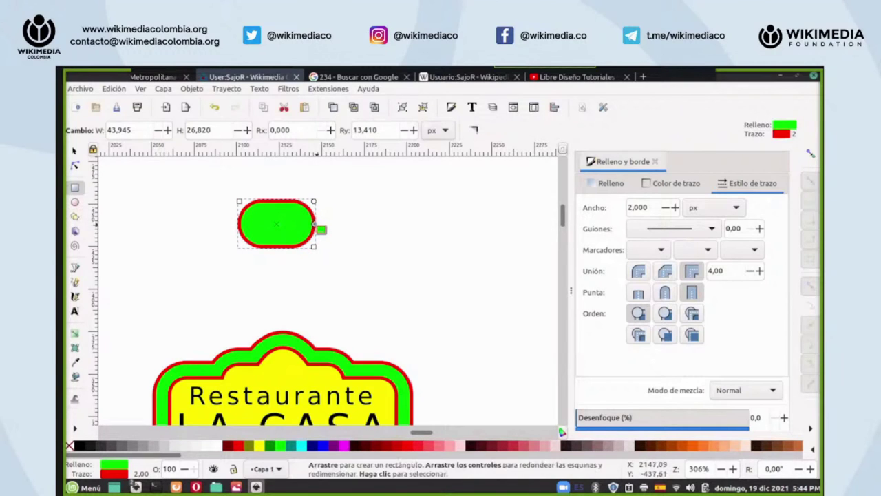
# - Adjust the corner rounding, then zoom to fit and leave the 43.945 × 26.820 px rectangle square-cornered
pyautogui.scroll(2, 702, 469)
pyautogui.scroll(5, 358, 311)
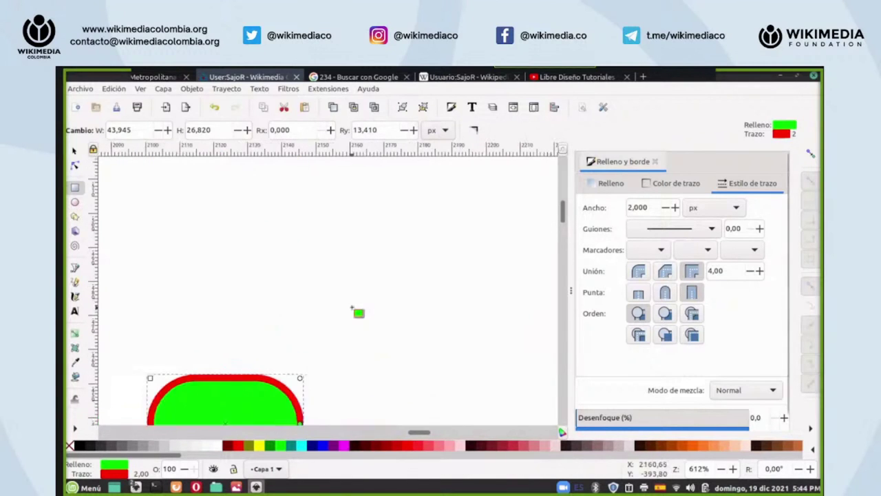
pyautogui.scroll(-3, 345, 319)
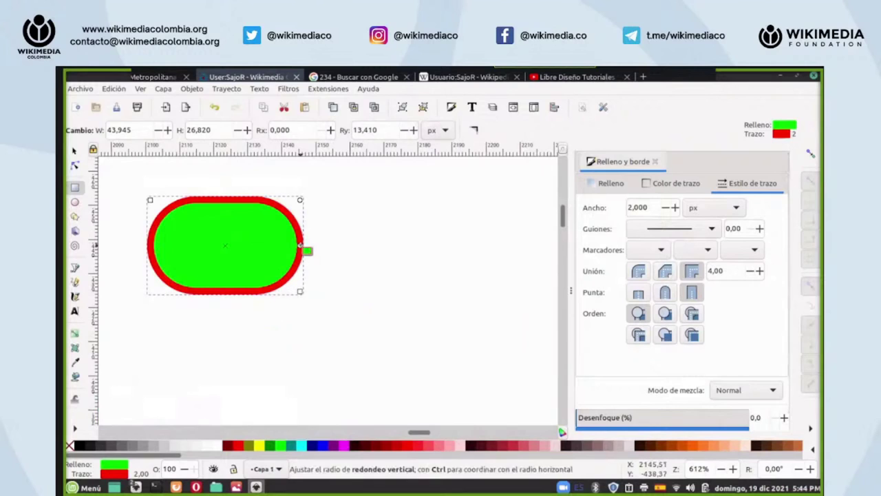
pyautogui.moveTo(300, 246); pyautogui.dragTo(300, 222)
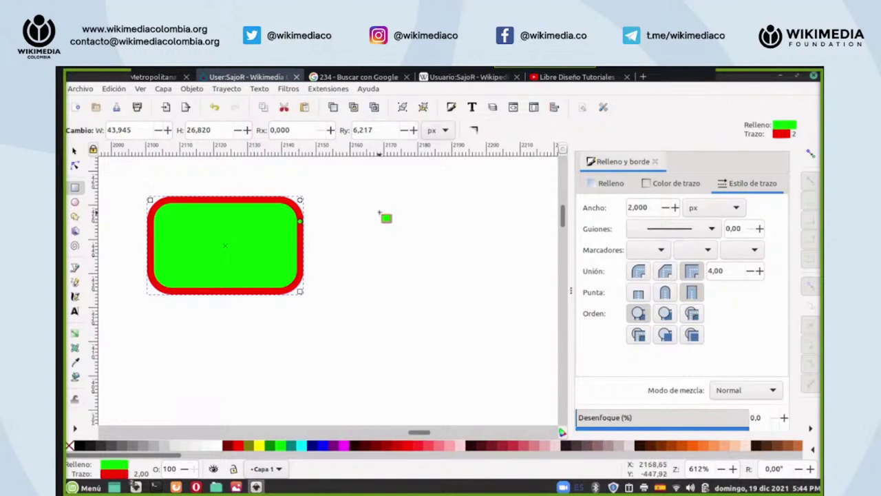
pyautogui.click(474, 133)
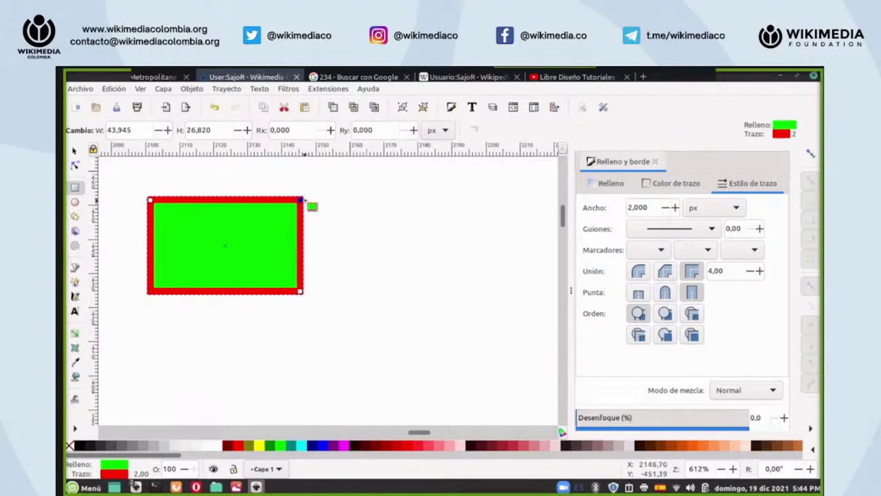
pyautogui.moveTo(301, 199); pyautogui.dragTo(301, 201)
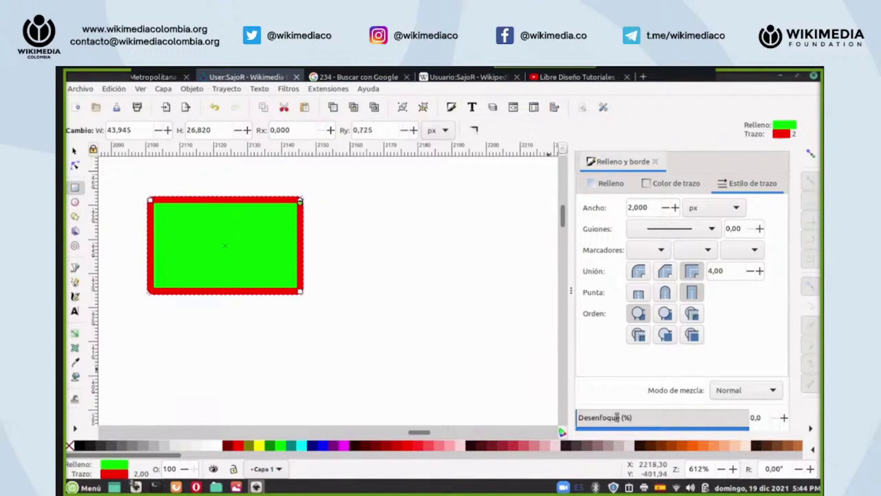
pyautogui.rightClick(723, 468)
pyautogui.click(736, 443)
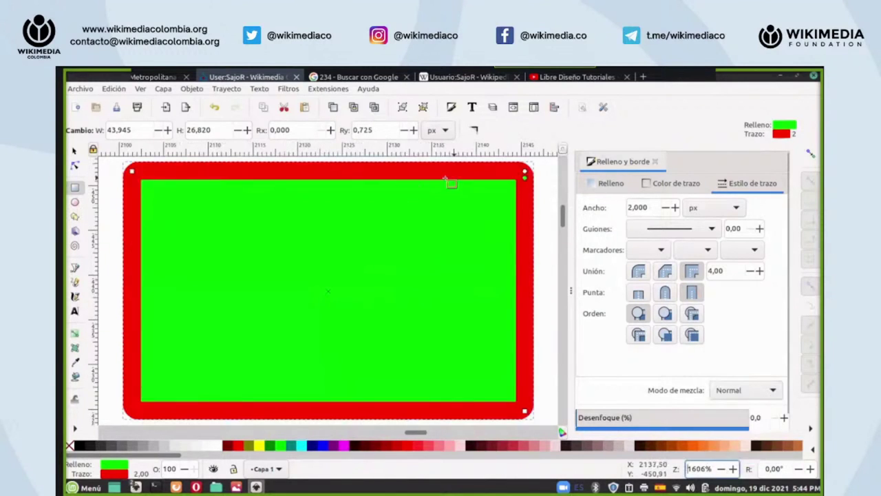
pyautogui.click(476, 131)
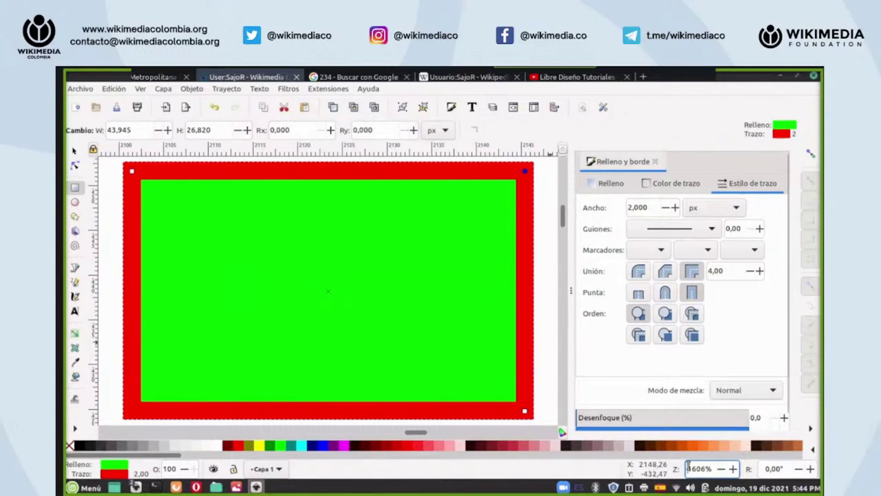
pyautogui.scroll(-4, 689, 468)
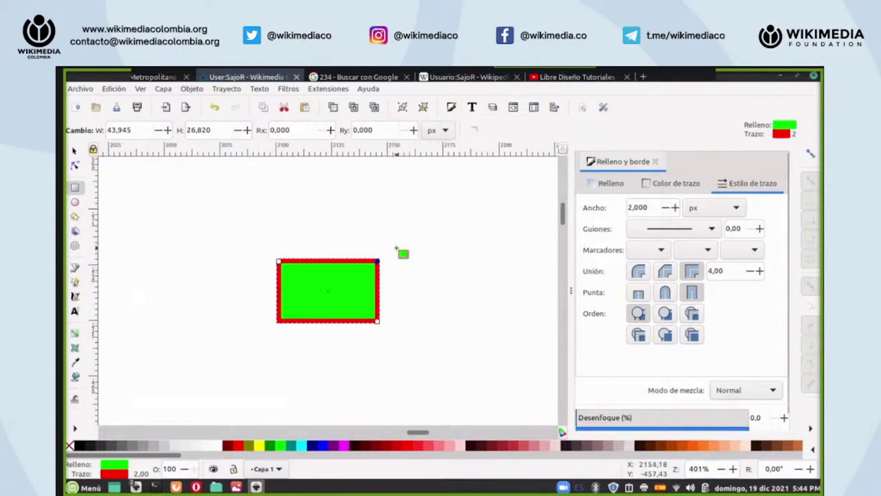
# - Apply a dynamic offset to the green rectangle, resize it, then undo back to sharp corners
pyautogui.click(75, 151)
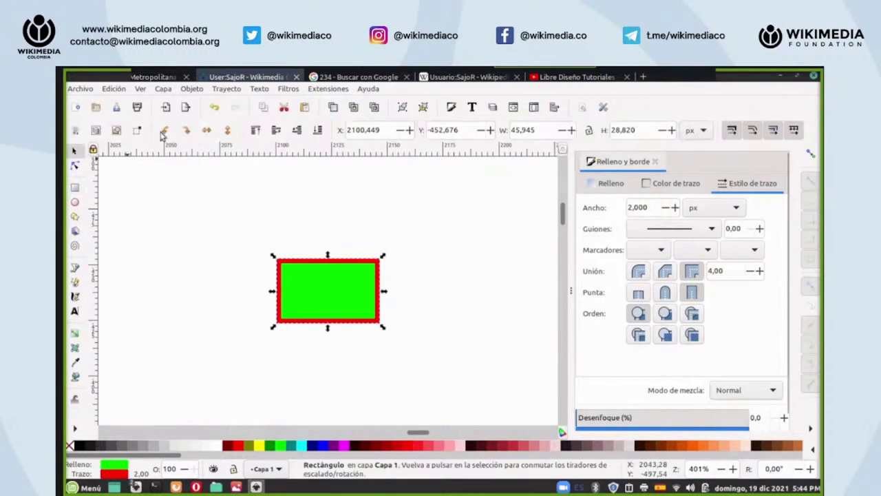
pyautogui.click(226, 89)
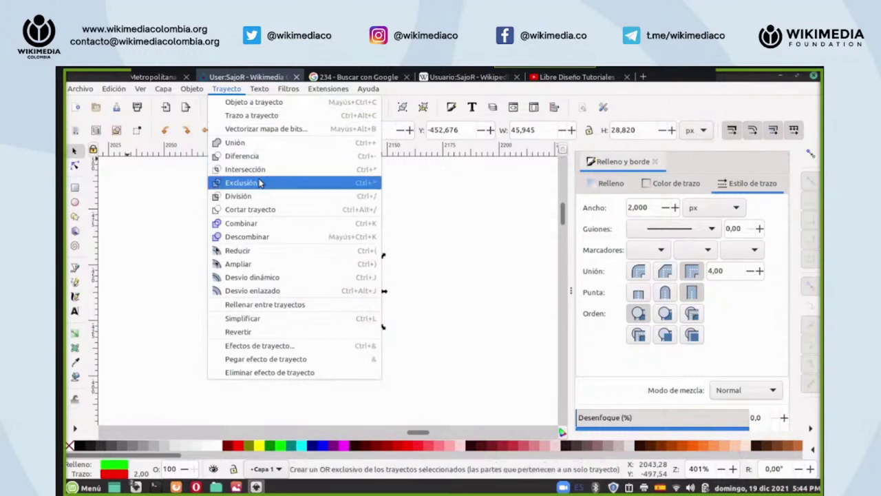
pyautogui.click(255, 278)
pyautogui.moveTo(278, 260); pyautogui.dragTo(270, 236)
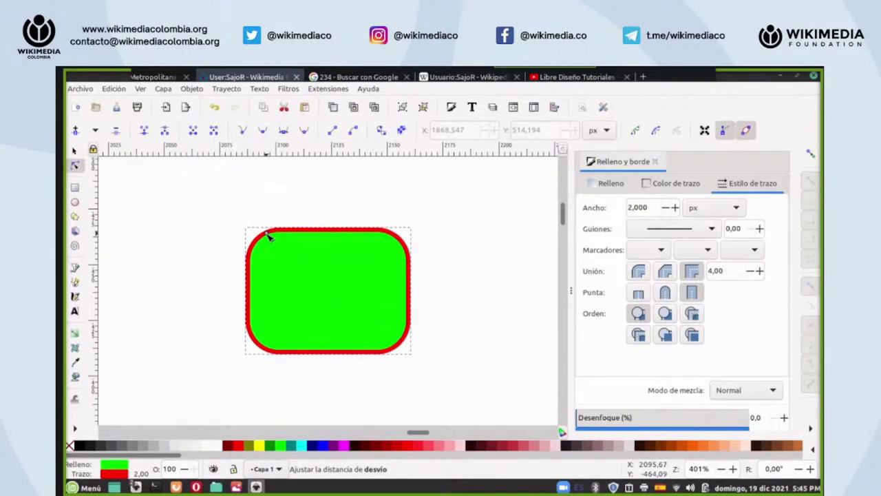
pyautogui.moveTo(269, 235)
pyautogui.mouseDown()
pyautogui.moveTo(293, 278)
pyautogui.moveTo(255, 216)
pyautogui.moveTo(282, 240)
pyautogui.moveTo(270, 224)
pyautogui.mouseUp()
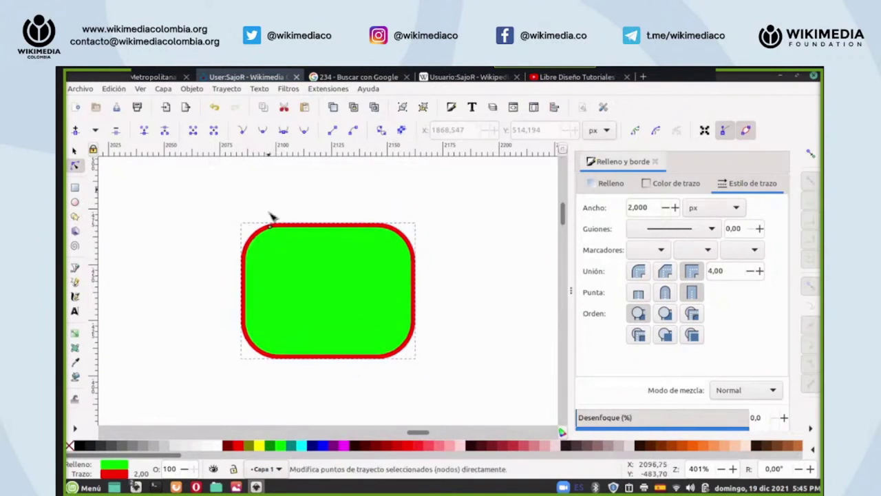
pyautogui.click(216, 108)
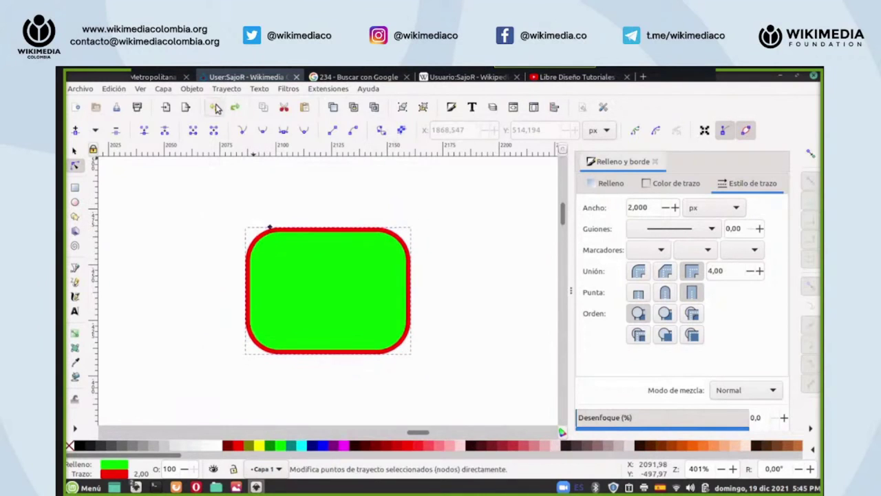
pyautogui.click(215, 108)
# - Outset the rectangle and pull its top-left node up, then undo both
pyautogui.click(227, 89)
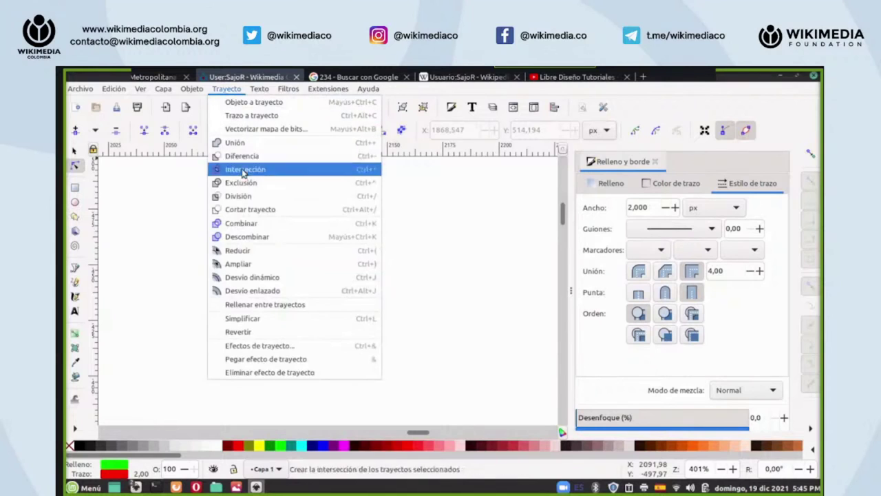
pyautogui.click(252, 265)
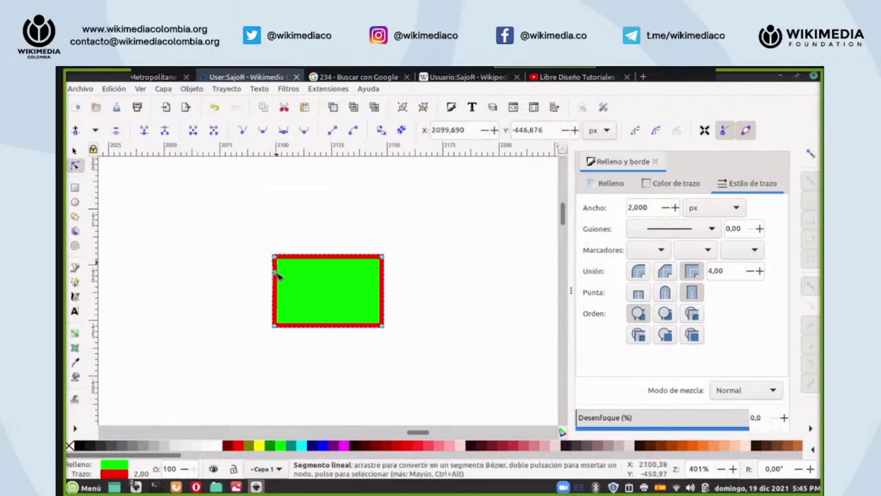
pyautogui.moveTo(276, 260); pyautogui.dragTo(274, 250)
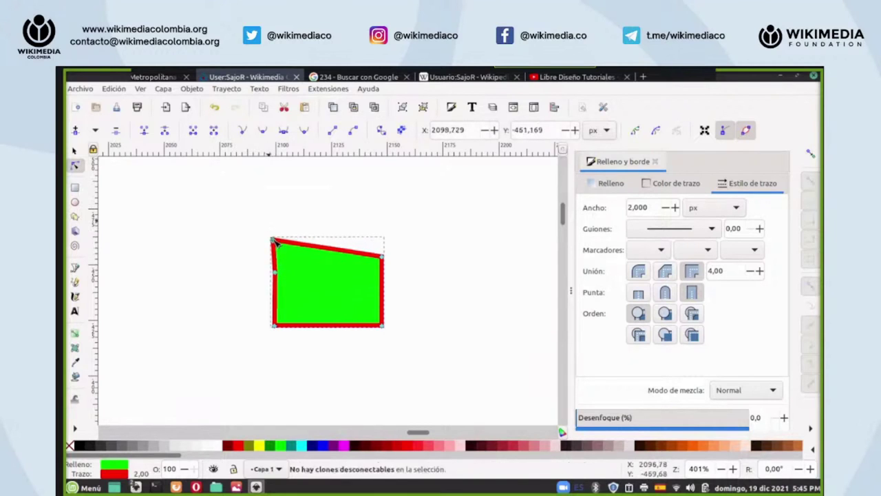
pyautogui.click(215, 110)
pyautogui.click(215, 110)
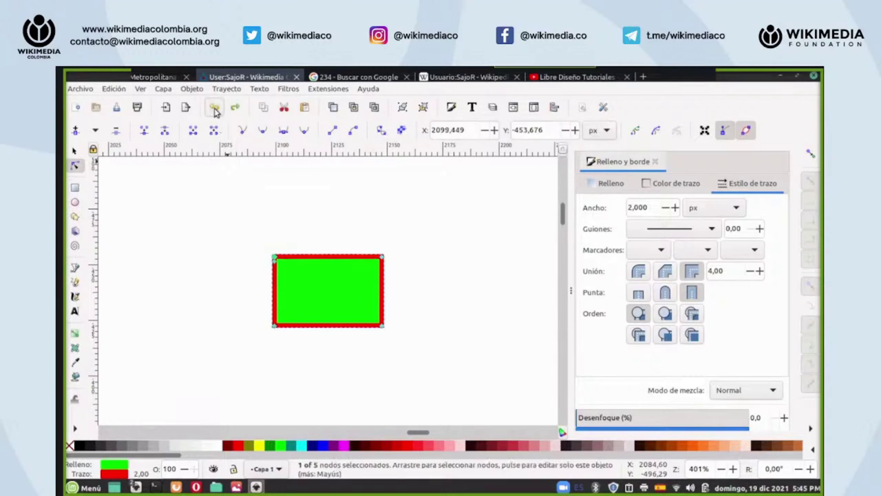
# - Outset the green rectangle again, then inset it twice
pyautogui.click(284, 262)
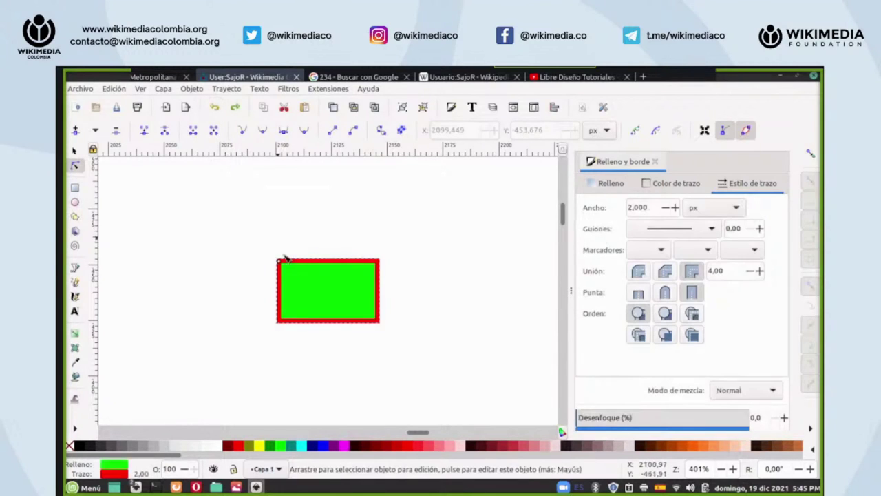
pyautogui.click(226, 88)
pyautogui.click(260, 264)
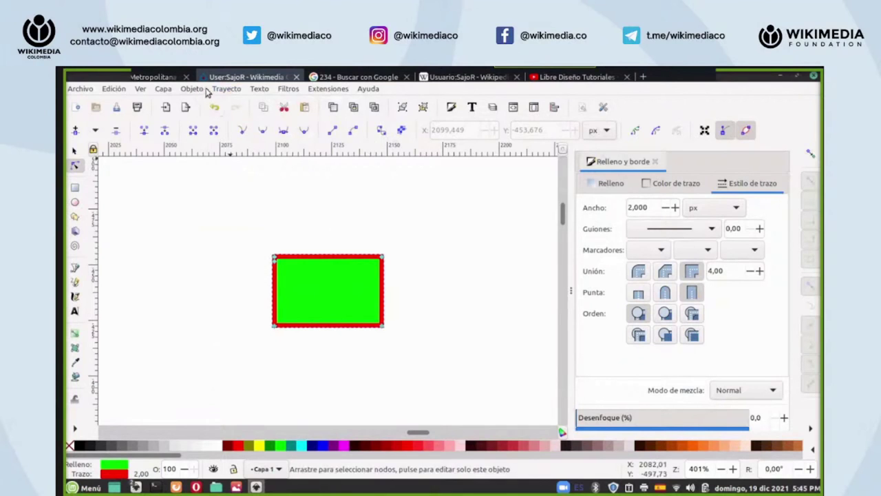
pyautogui.click(227, 90)
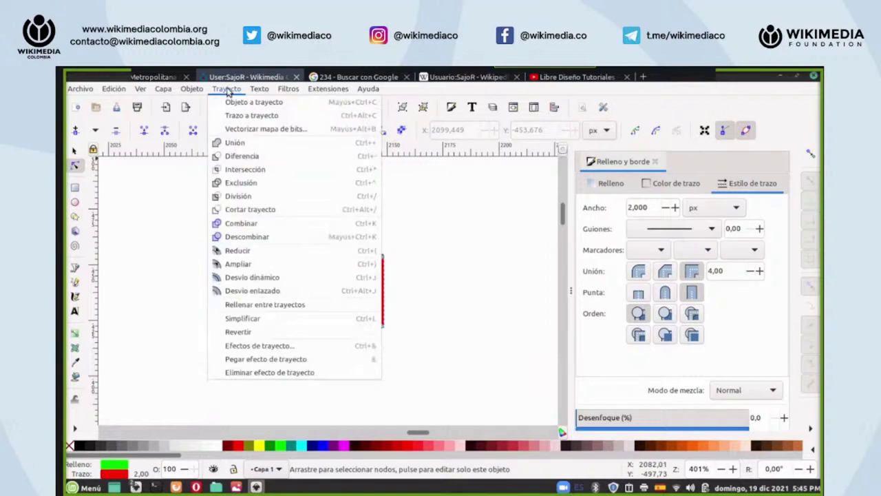
pyautogui.click(243, 252)
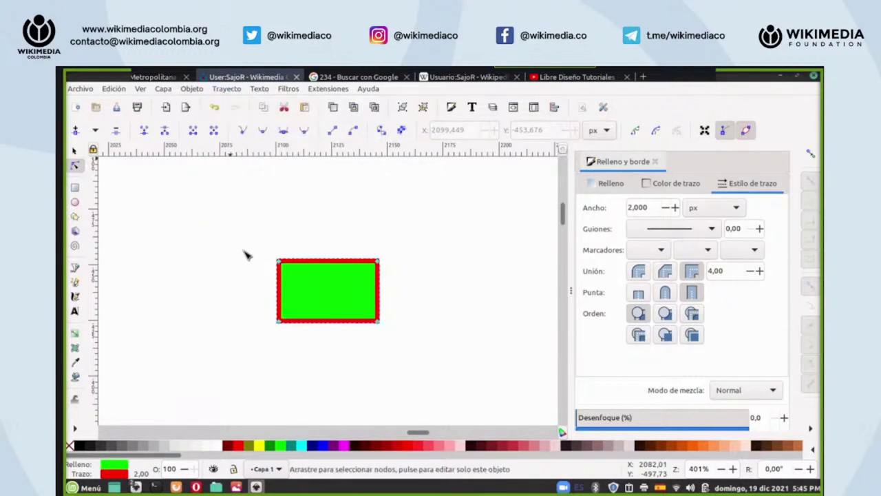
pyautogui.click(193, 90)
pyautogui.moveTo(227, 89)
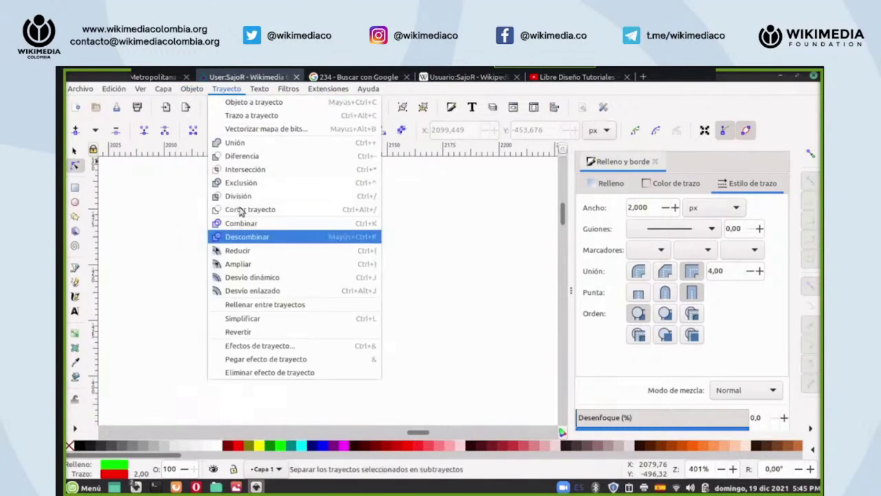
pyautogui.click(246, 251)
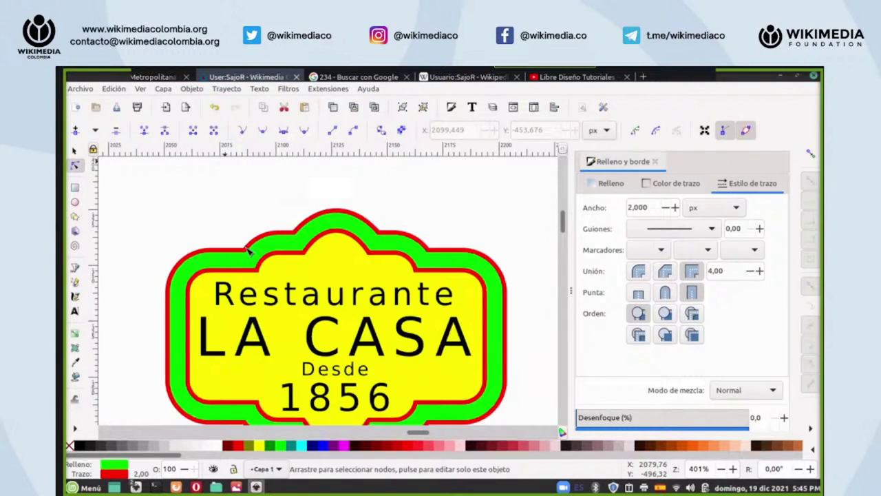
pyautogui.scroll(-3, 248, 252)
# - Zoom out and look through the Path and Text menus
pyautogui.scroll(-1, 330, 275)
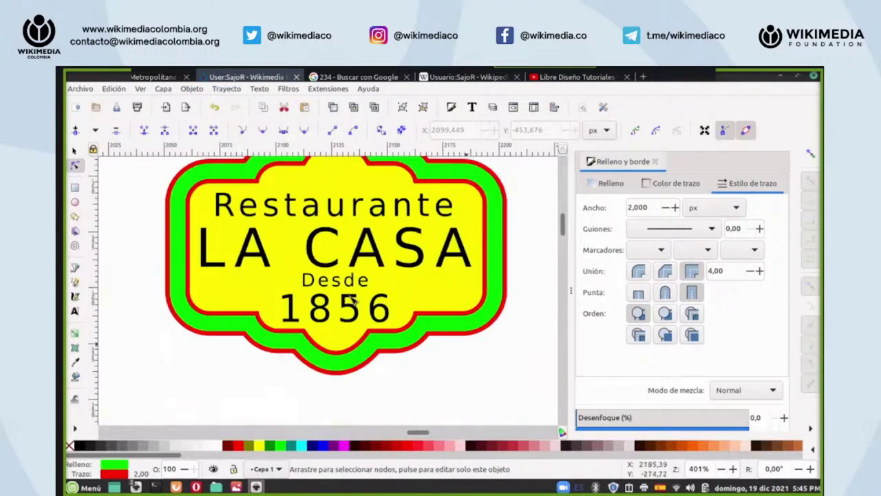
pyautogui.scroll(-10, 707, 474)
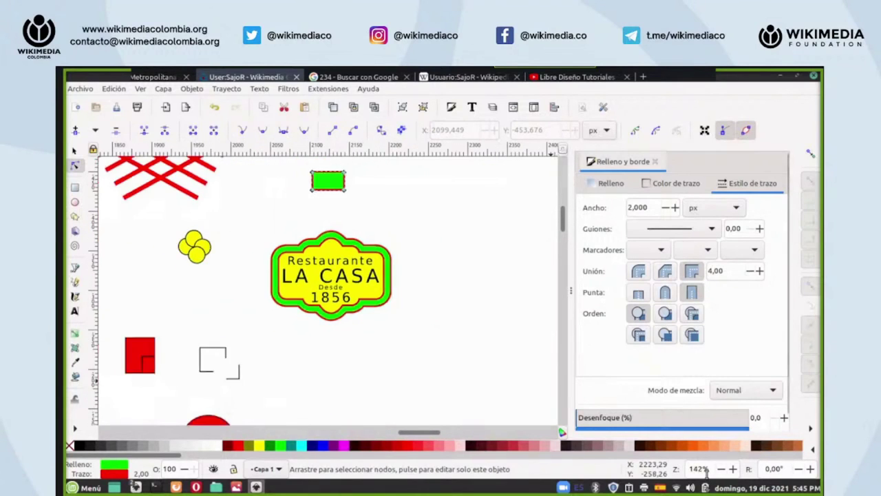
pyautogui.scroll(3, 492, 295)
pyautogui.click(226, 88)
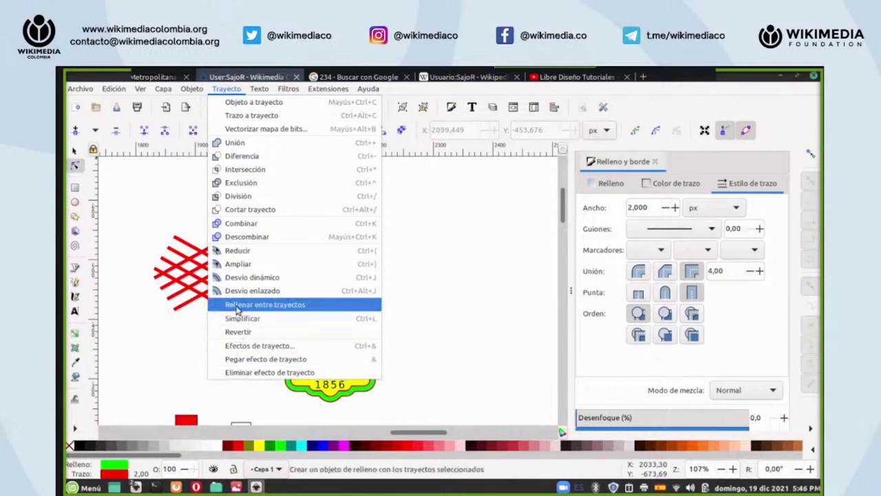
pyautogui.click(227, 89)
pyautogui.click(259, 88)
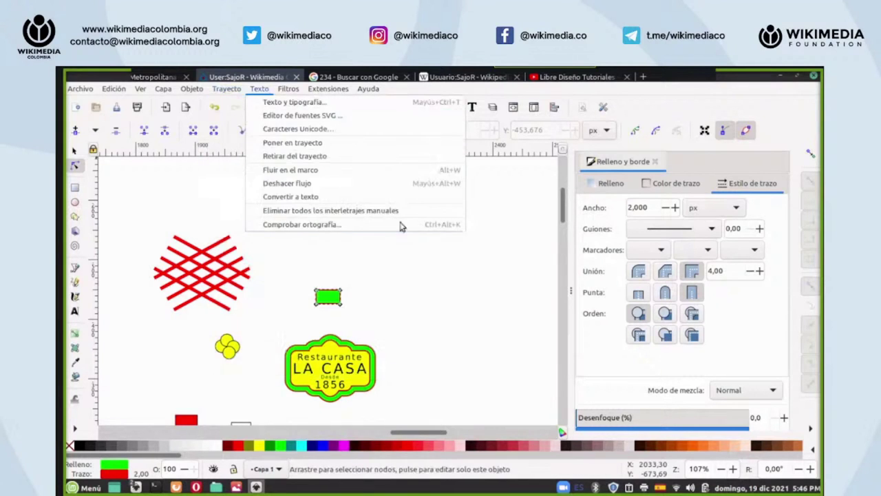
pyautogui.click(440, 287)
# - Select every drawing on the canvas and delete it
pyautogui.hotkey('ctrl', 'a')
pyautogui.press('Delete')
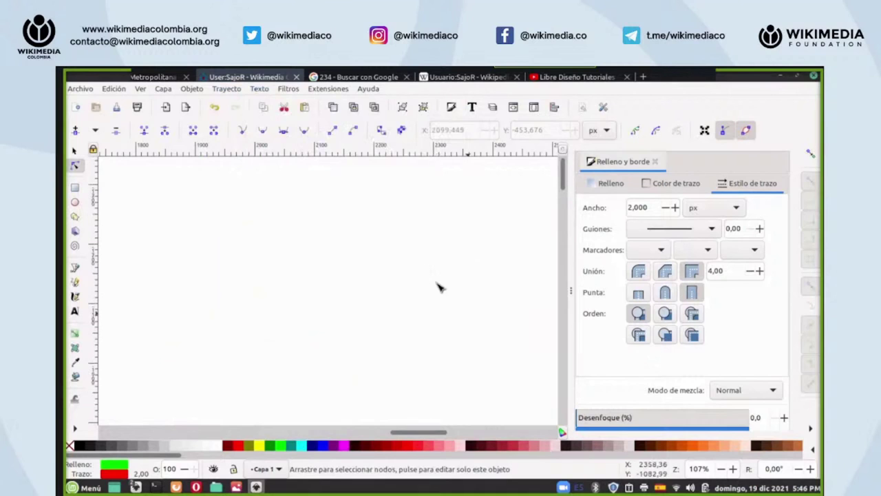
pyautogui.click(698, 469)
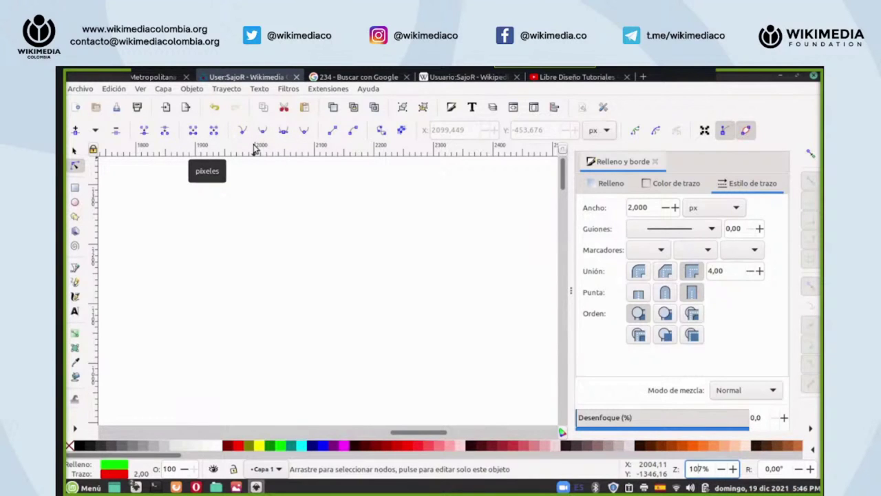
# - Select both cardinal signature files in the home folder and open them for import
pyautogui.click(168, 108)
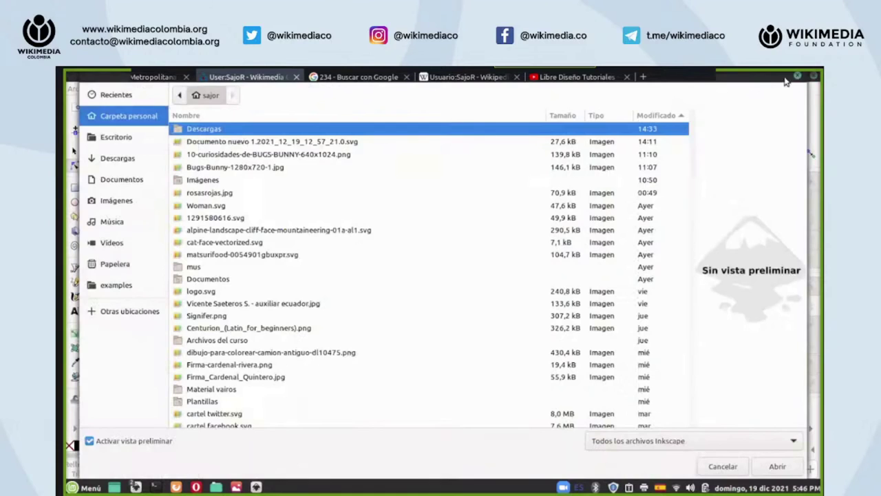
pyautogui.click(799, 79)
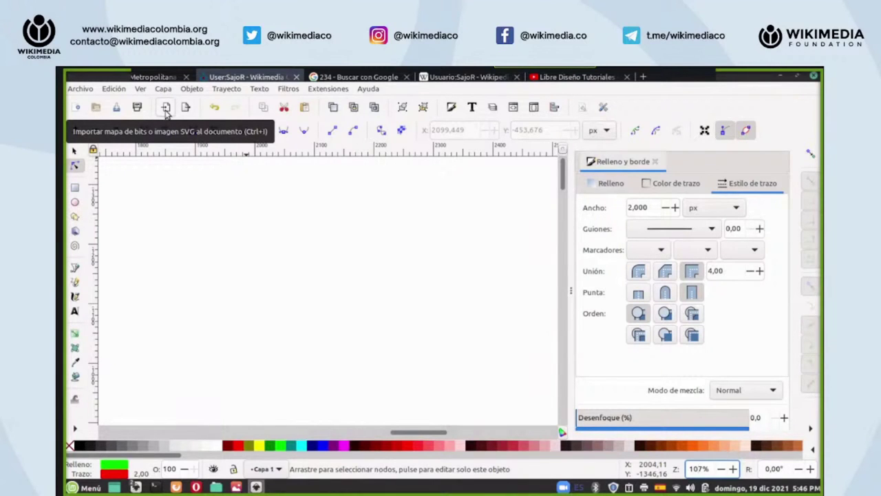
pyautogui.click(166, 109)
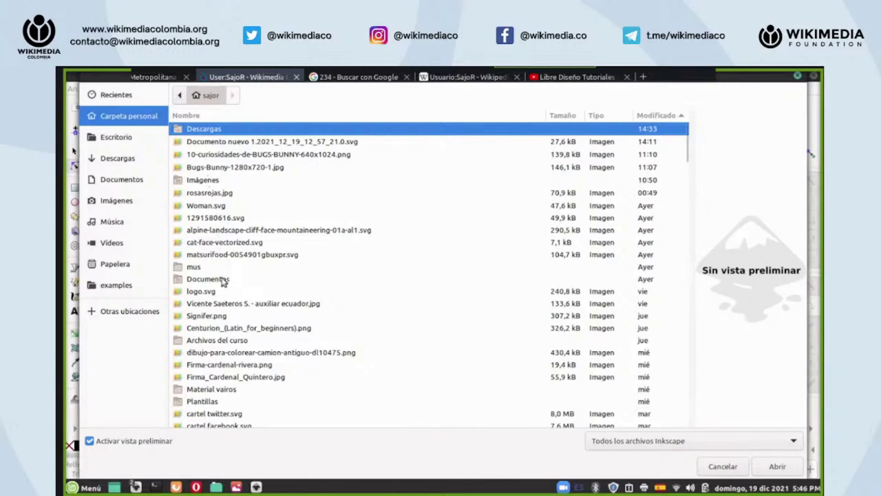
pyautogui.click(233, 366)
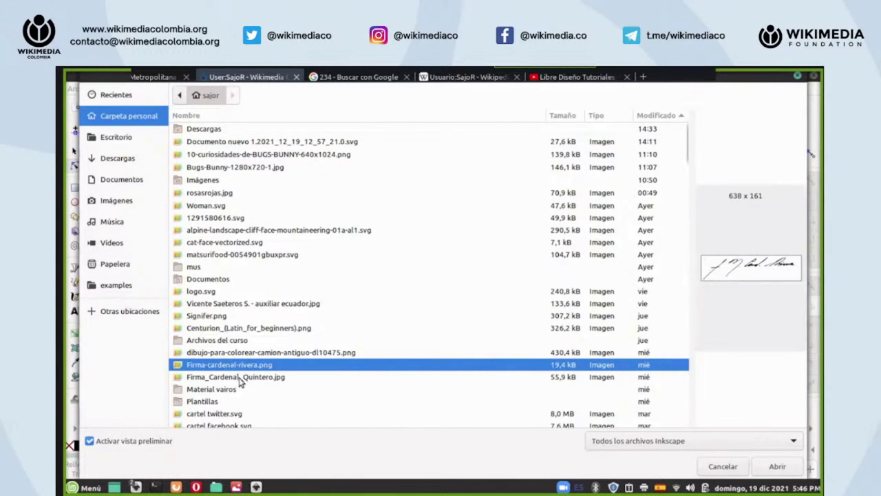
pyautogui.keyDown('ctrl'); pyautogui.click(239, 379); pyautogui.keyUp('ctrl')
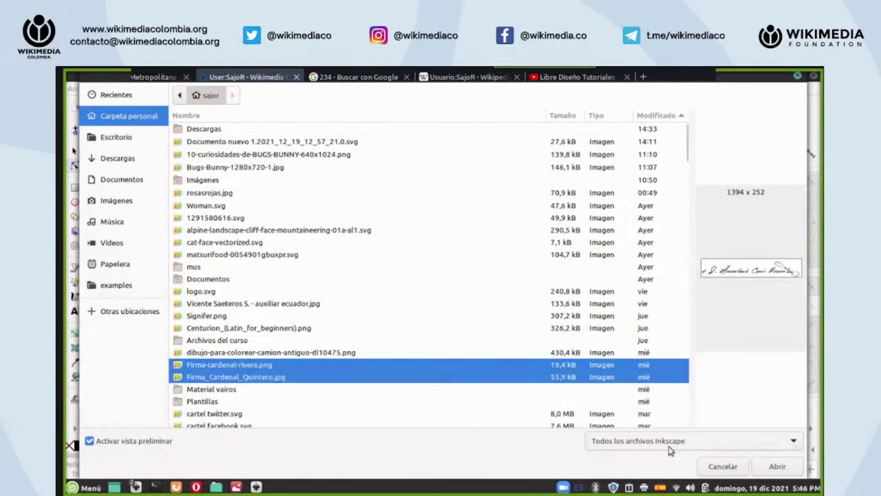
pyautogui.click(777, 467)
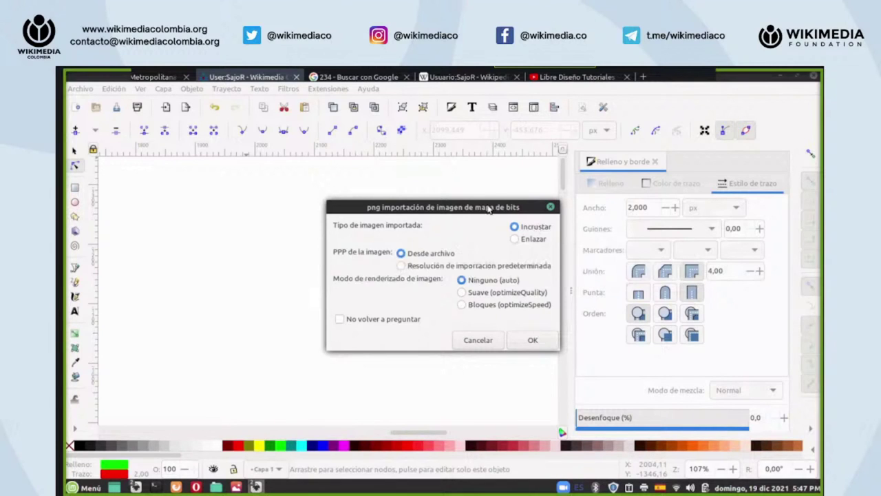
# - Import the PNG signature as embedded (Incrustar) rather than linked, with DPI from file
pyautogui.moveTo(463, 207); pyautogui.dragTo(350, 208)
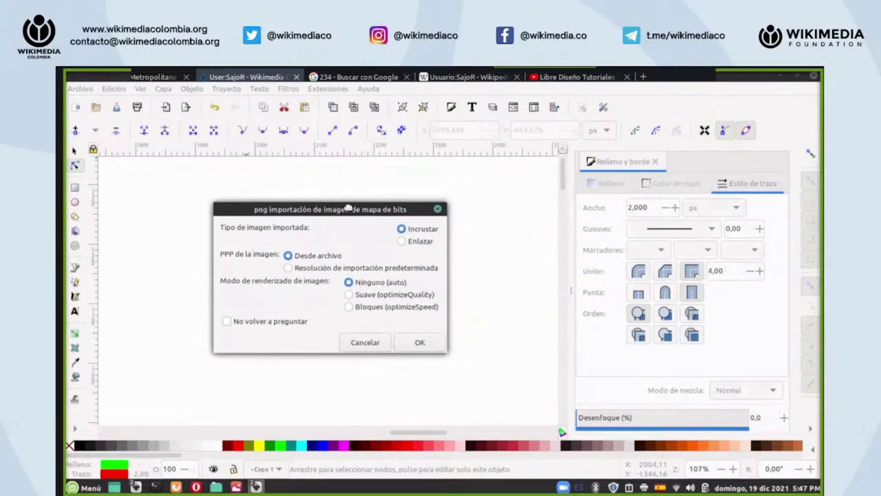
pyautogui.click(403, 242)
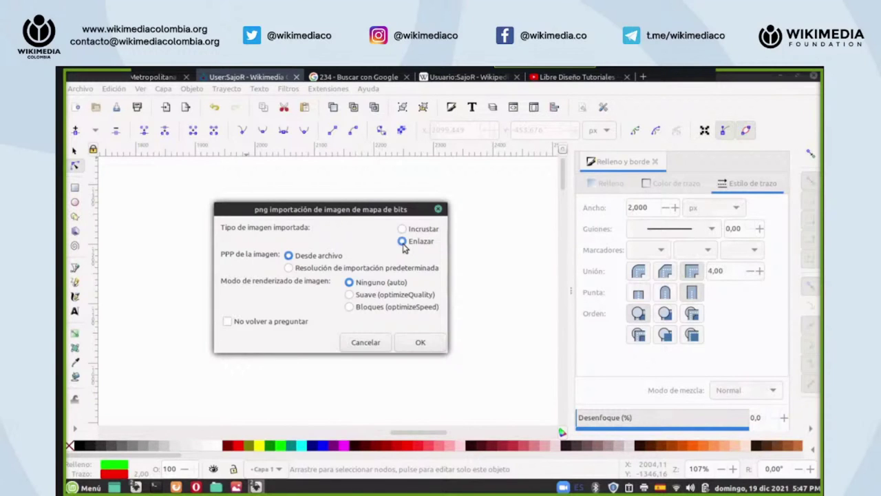
pyautogui.click(402, 229)
pyautogui.click(419, 343)
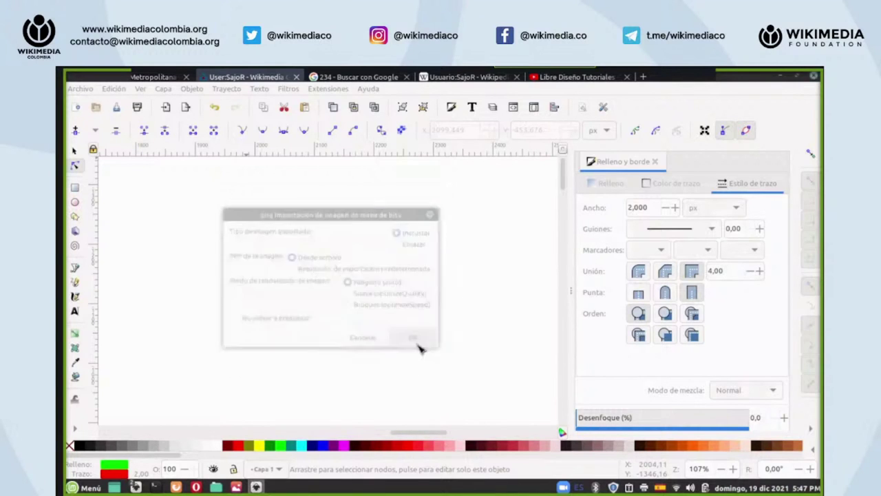
# - Accept the JPEG import and drag the 1394 × 252 signature to the top of the drawing
pyautogui.click(540, 342)
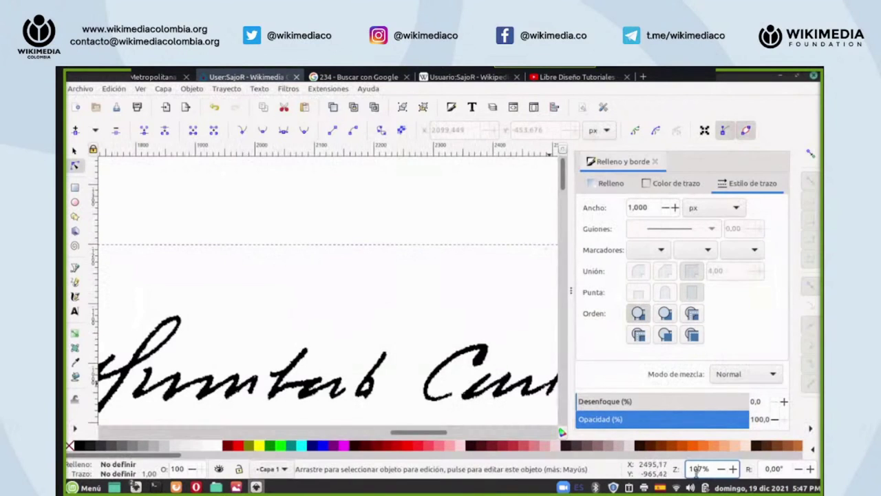
pyautogui.scroll(-5, 702, 469)
pyautogui.scroll(-2, 702, 469)
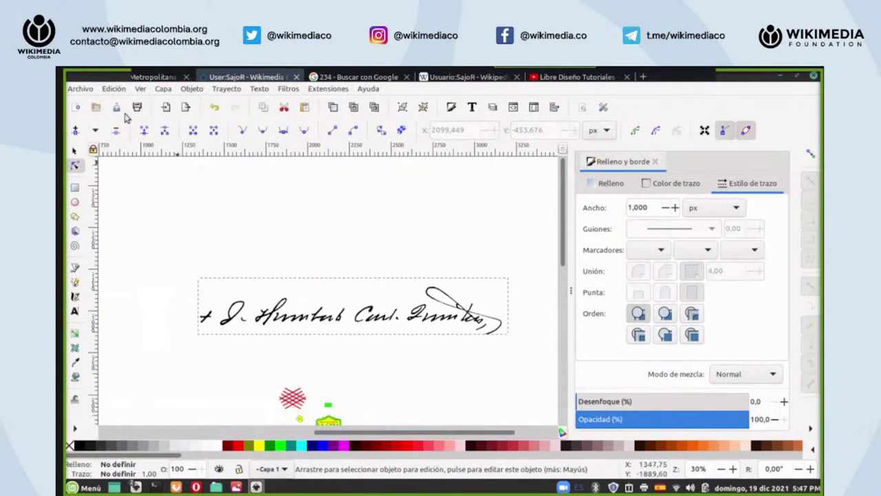
pyautogui.click(75, 150)
pyautogui.click(311, 324)
pyautogui.moveTo(311, 324); pyautogui.dragTo(299, 245)
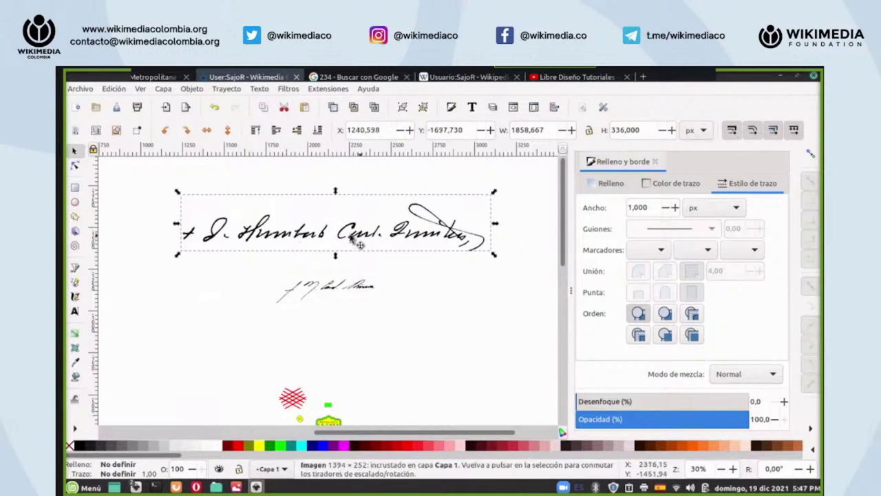
# - Reselect the large signature image and bring up the Trayecto menu
pyautogui.click(351, 290)
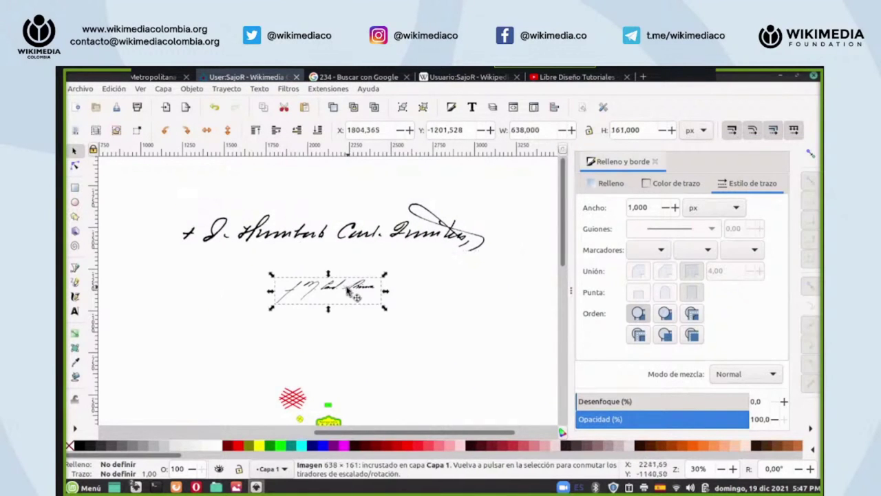
pyautogui.scroll(3, 711, 468)
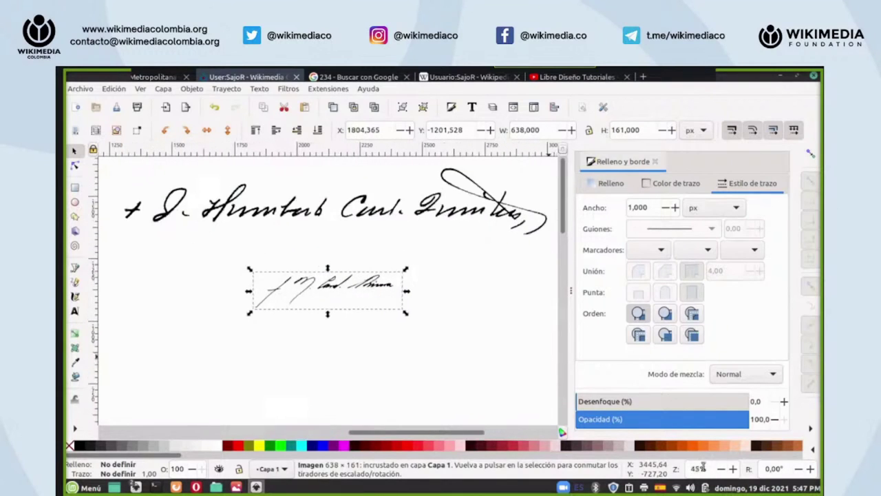
pyautogui.scroll(3, 434, 313)
pyautogui.click(432, 311)
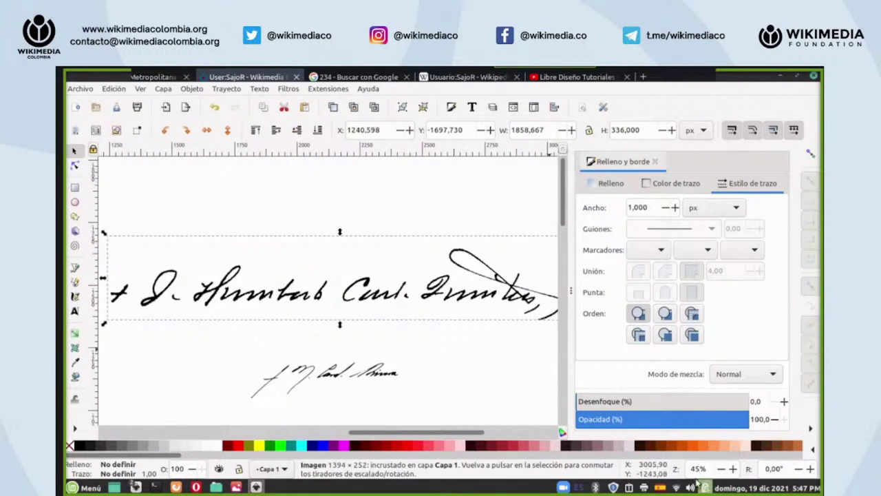
pyautogui.scroll(-1, 700, 469)
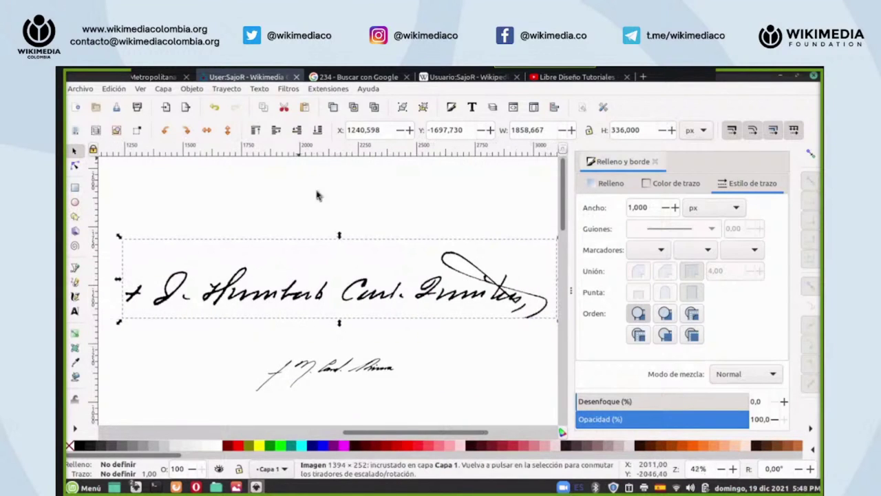
pyautogui.click(256, 89)
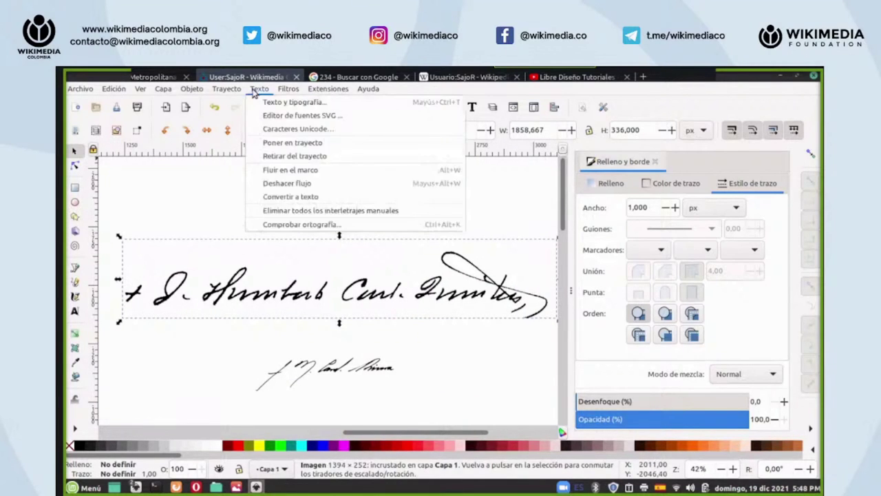
pyautogui.moveTo(234, 90)
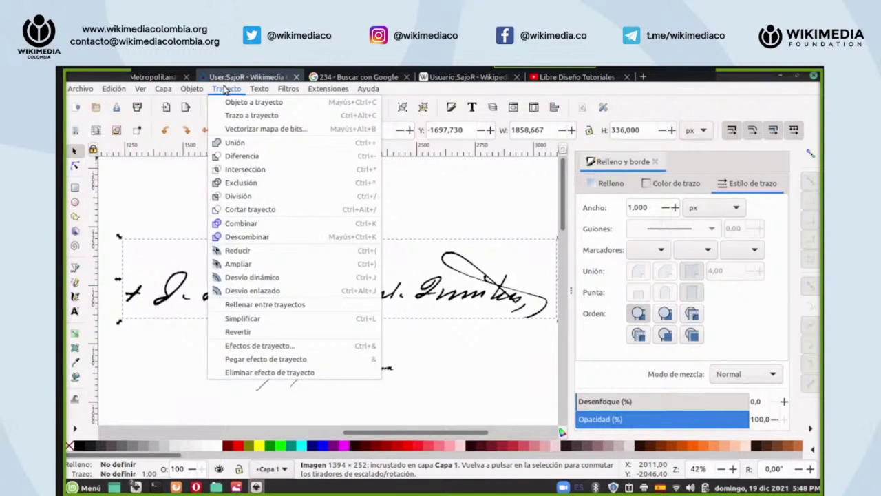
# - Trace the large signature bitmap into a 961-node vector path and fill it red (#FF0000)
pyautogui.click(237, 133)
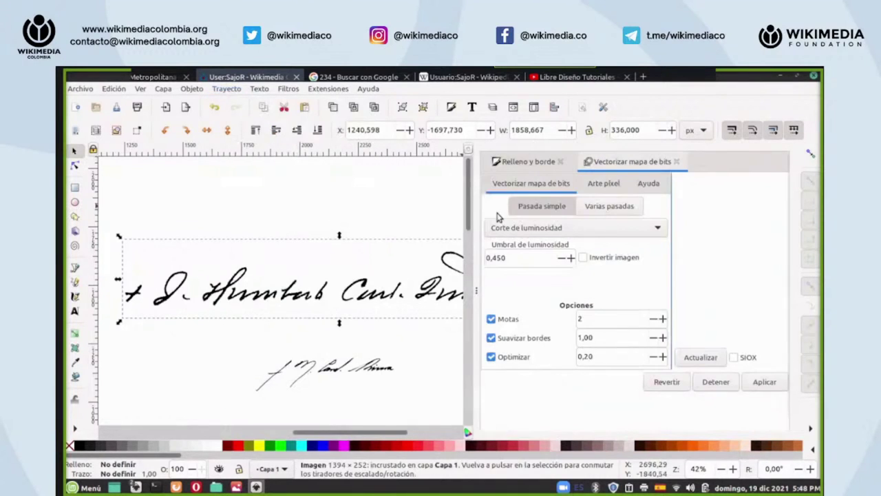
pyautogui.click(560, 161)
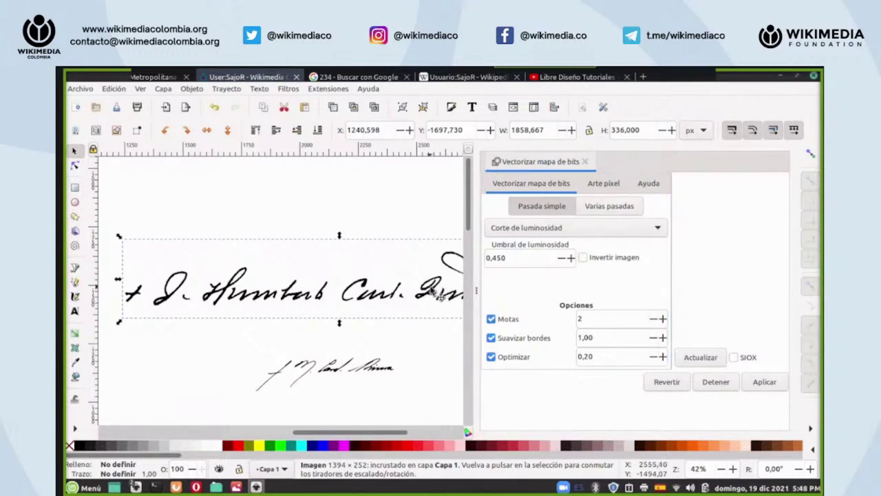
pyautogui.click(377, 303)
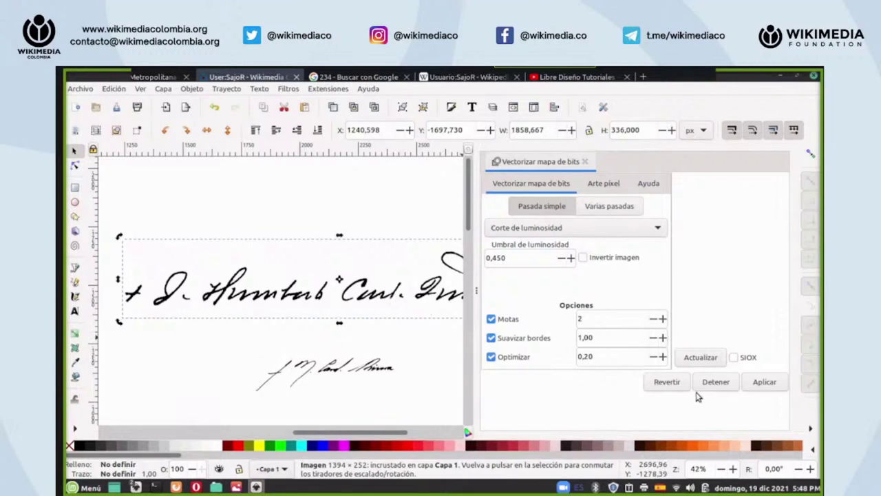
pyautogui.click(763, 383)
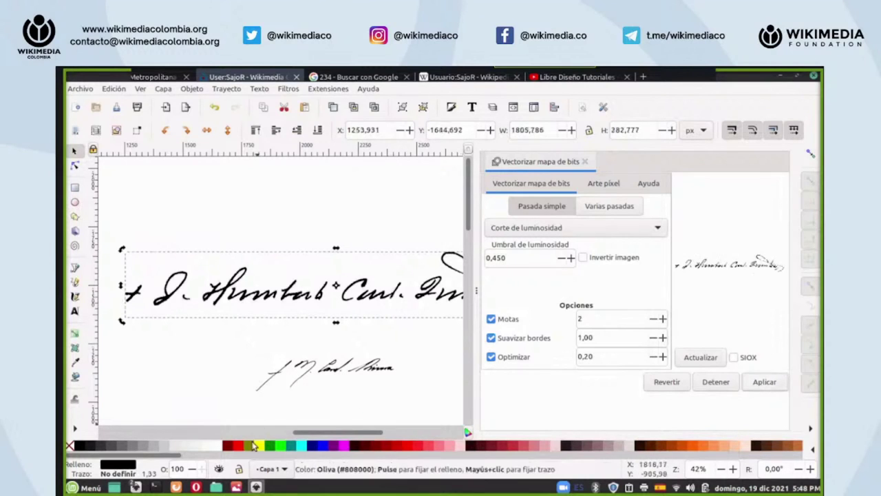
pyautogui.click(242, 446)
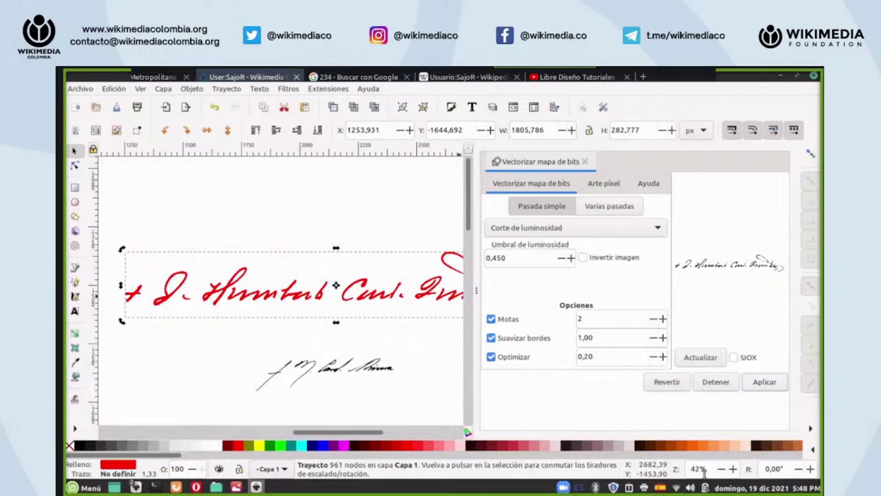
pyautogui.scroll(1, 700, 468)
pyautogui.scroll(12, 701, 468)
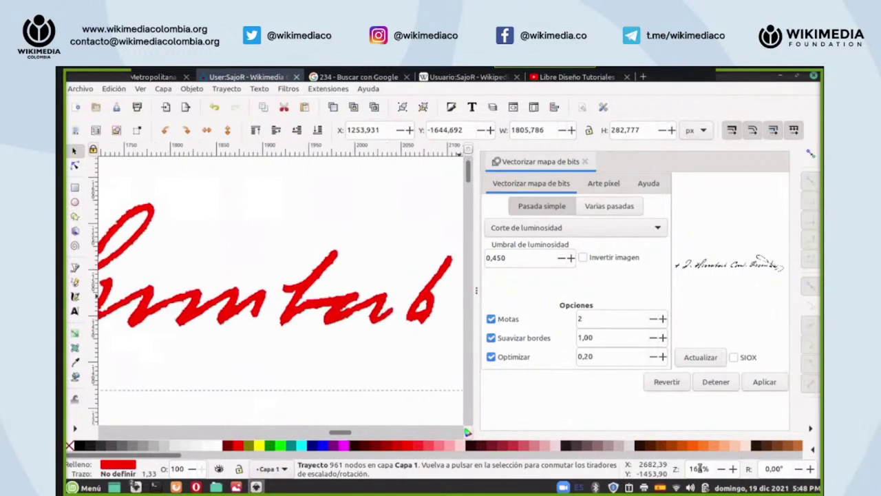
# - Move the black bitmap signature above the red trace and zoom around to compare them
pyautogui.moveTo(417, 275)
pyautogui.mouseDown()
pyautogui.moveTo(406, 255)
pyautogui.moveTo(397, 121)
pyautogui.moveTo(393, 250)
pyautogui.mouseUp()
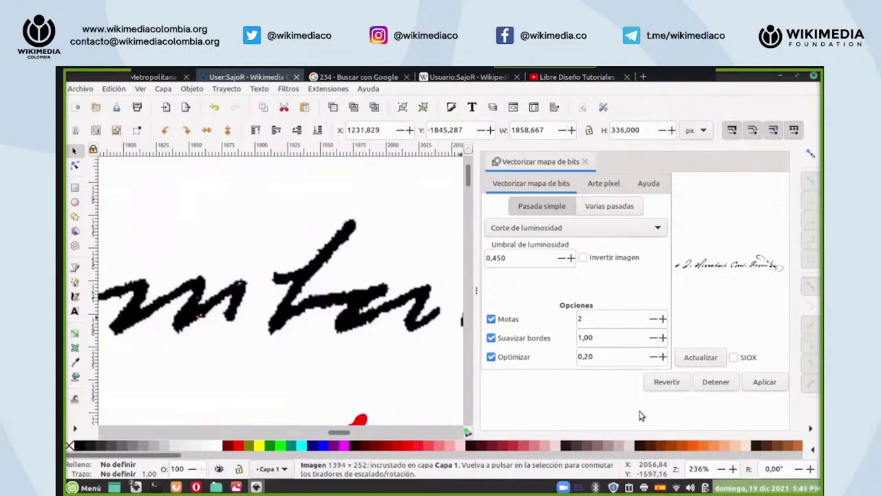
pyautogui.scroll(-8, 699, 471)
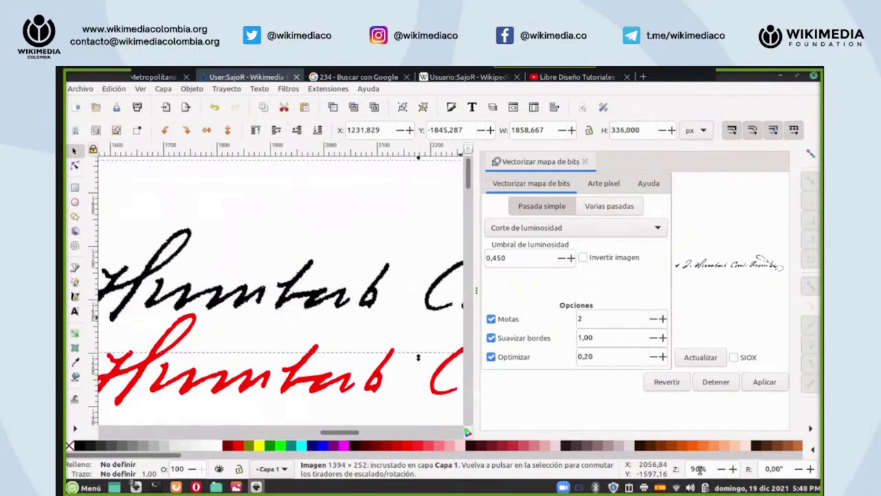
pyautogui.scroll(3, 699, 471)
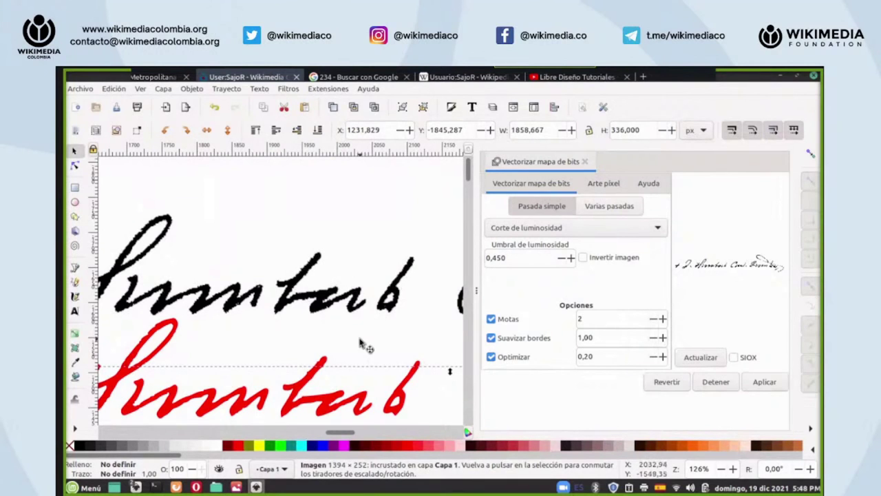
pyautogui.scroll(-3, 359, 342)
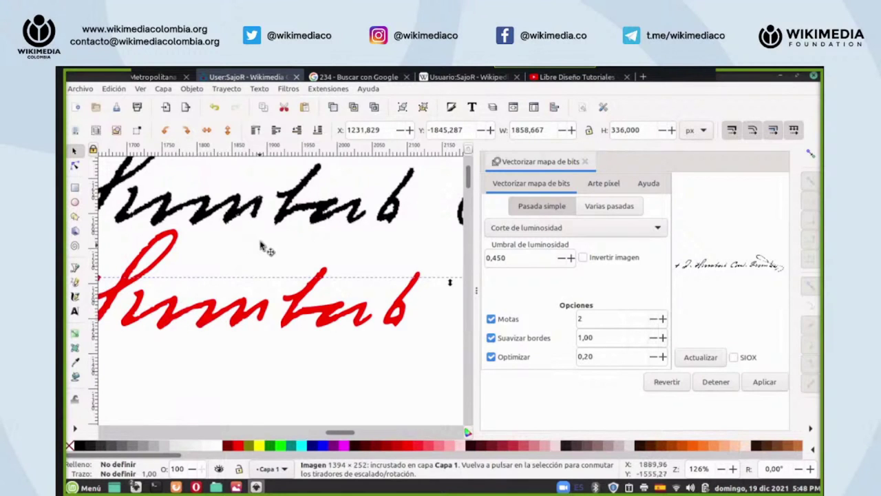
pyautogui.scroll(5, 264, 239)
pyautogui.scroll(-2, 266, 243)
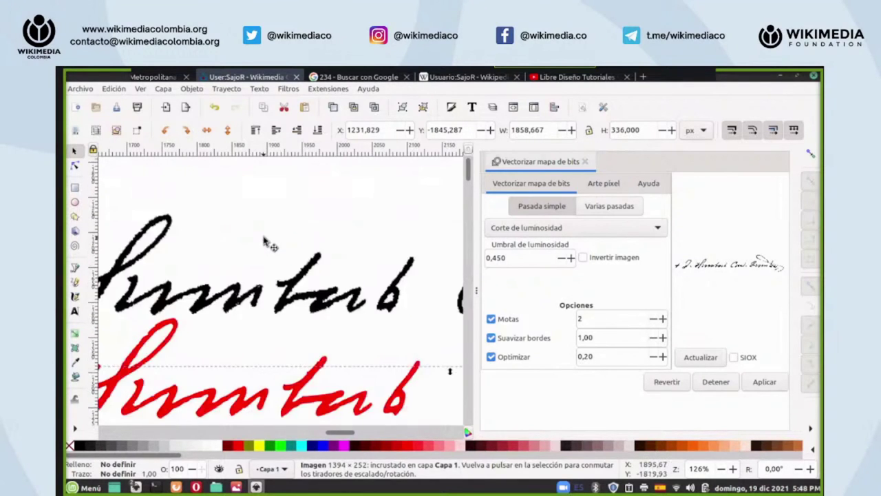
pyautogui.scroll(-3, 272, 274)
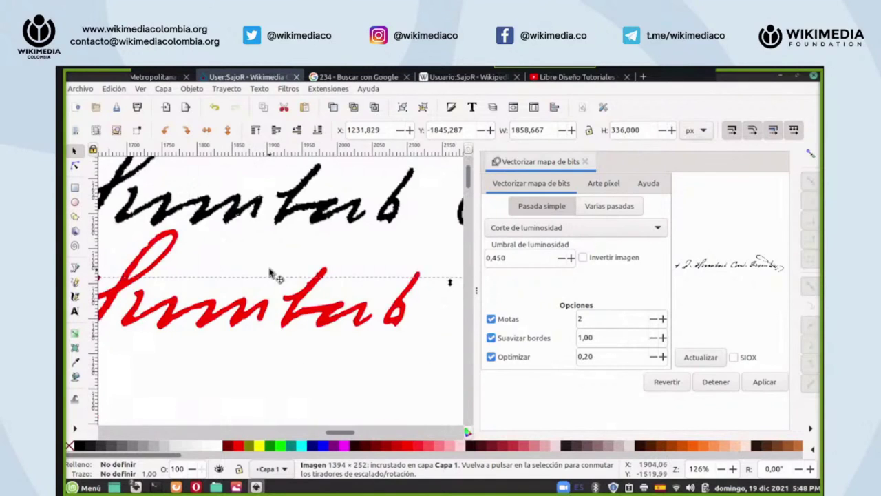
pyautogui.scroll(-4, 264, 287)
pyautogui.scroll(4, 260, 290)
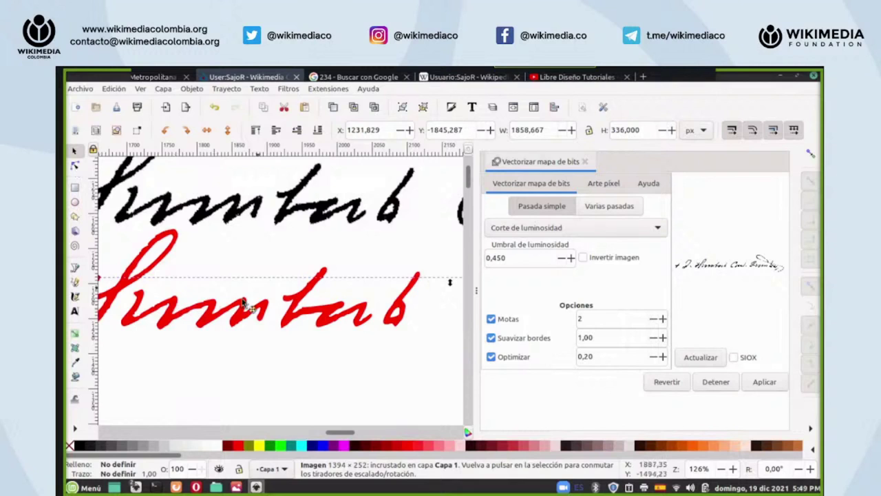
pyautogui.scroll(-3, 279, 269)
pyautogui.scroll(3, 279, 268)
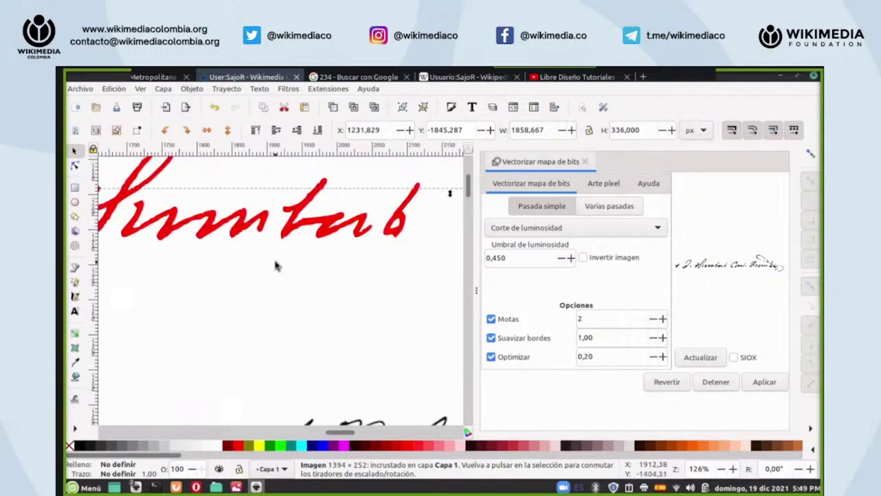
pyautogui.scroll(2, 279, 269)
pyautogui.scroll(-1, 279, 269)
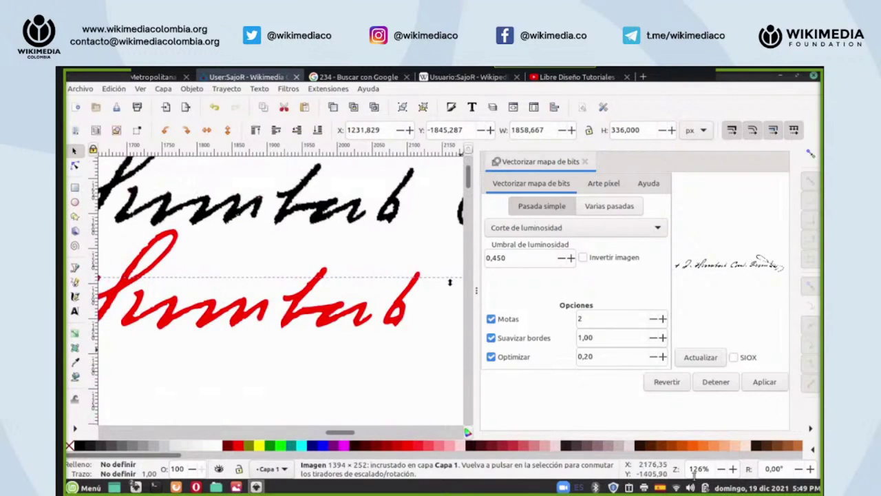
pyautogui.scroll(-3, 699, 469)
pyautogui.scroll(-5, 701, 473)
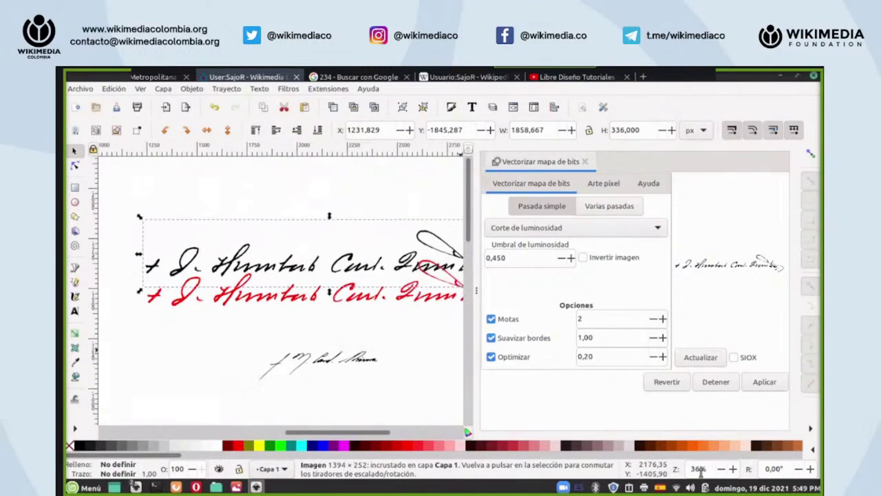
pyautogui.scroll(4, 701, 472)
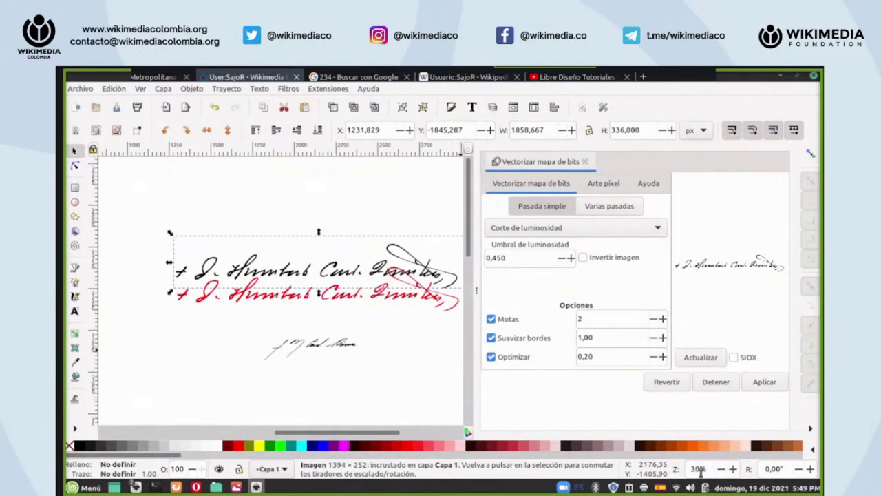
pyautogui.scroll(-3, 308, 330)
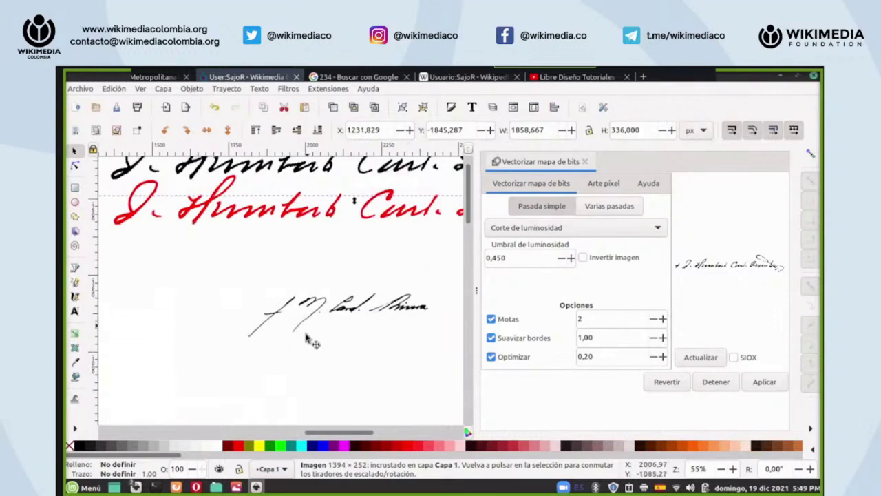
# - Trace the small 638 × 161 signature using a 0,450 brightness cutoff
pyautogui.click(365, 313)
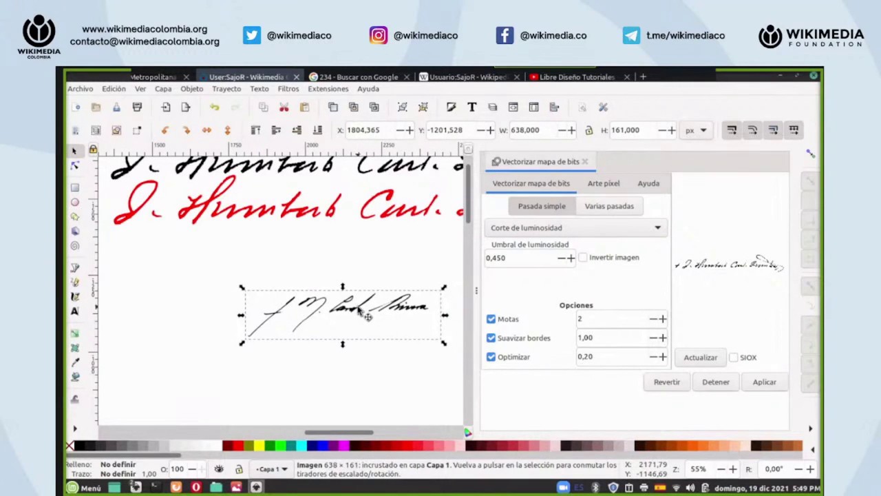
pyautogui.moveTo(315, 434); pyautogui.dragTo(327, 438)
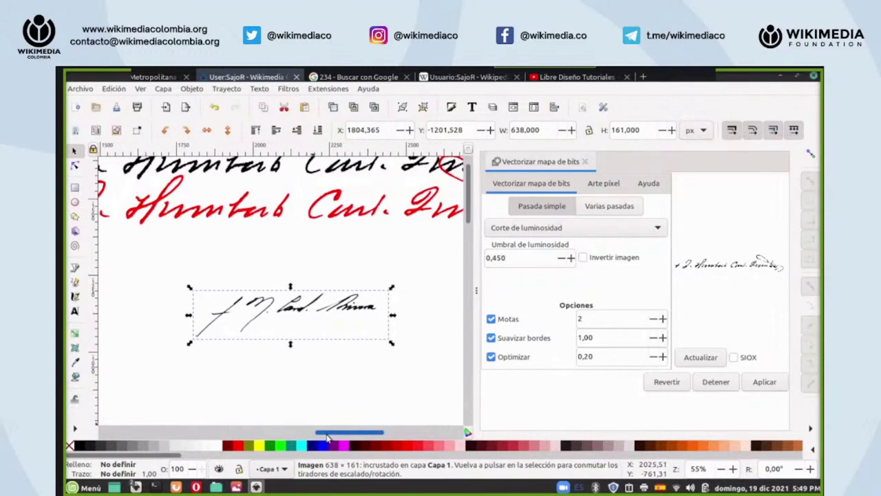
pyautogui.scroll(3, 317, 292)
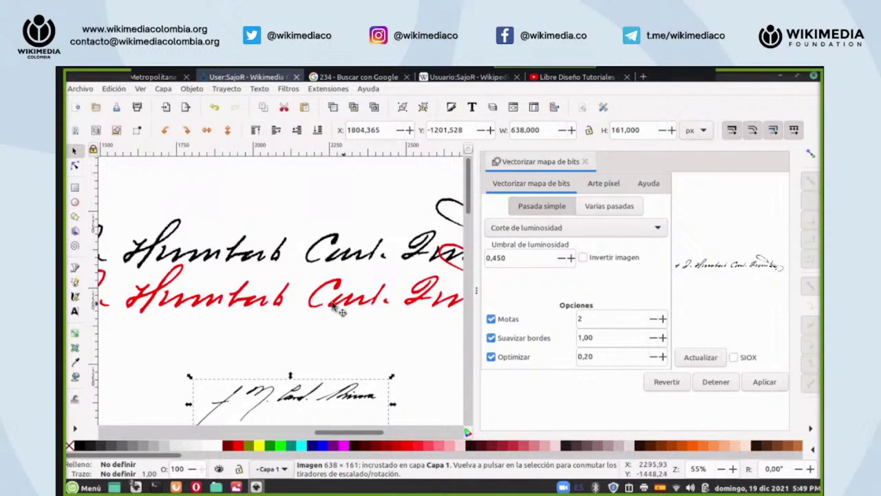
pyautogui.scroll(-3, 394, 327)
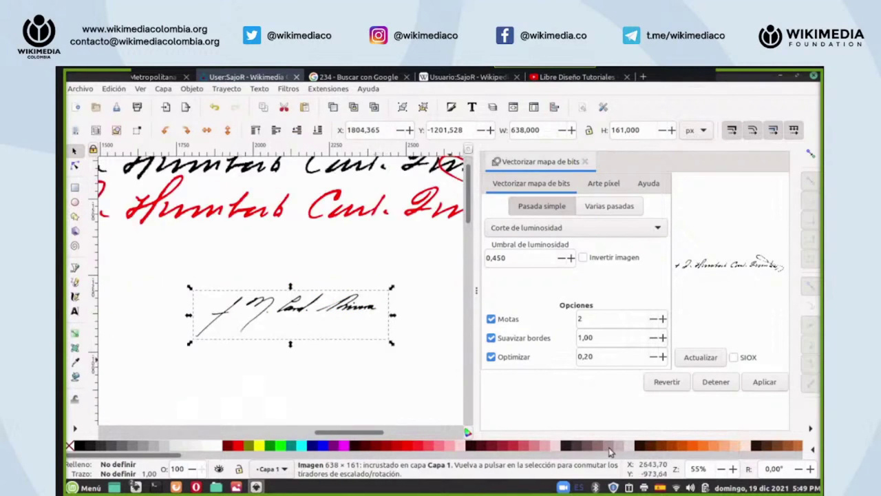
pyautogui.scroll(5, 696, 469)
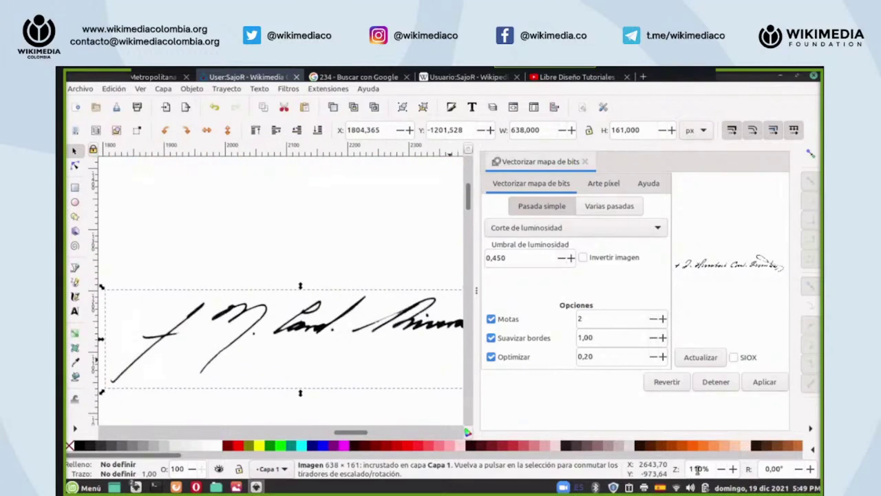
pyautogui.scroll(2, 696, 470)
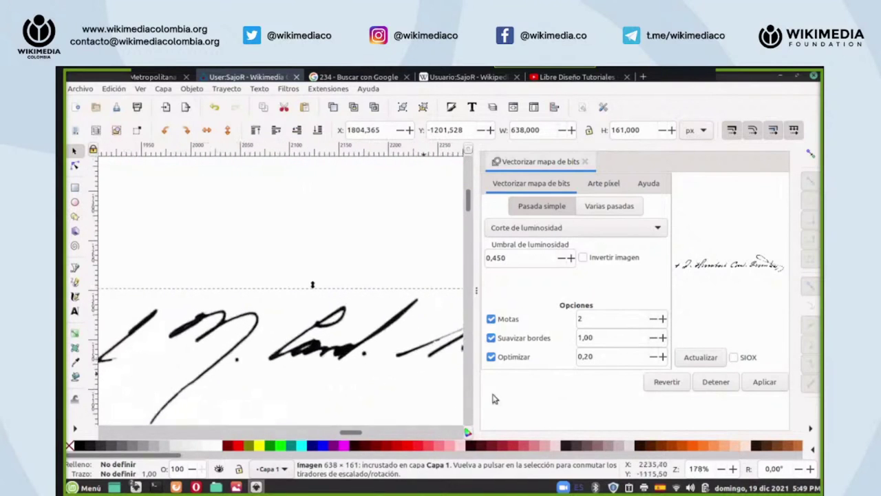
pyautogui.scroll(-3, 334, 331)
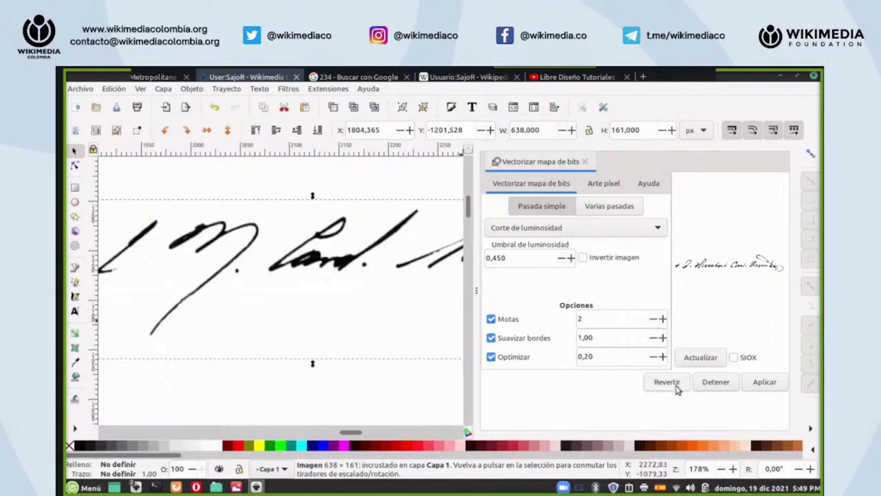
pyautogui.click(764, 383)
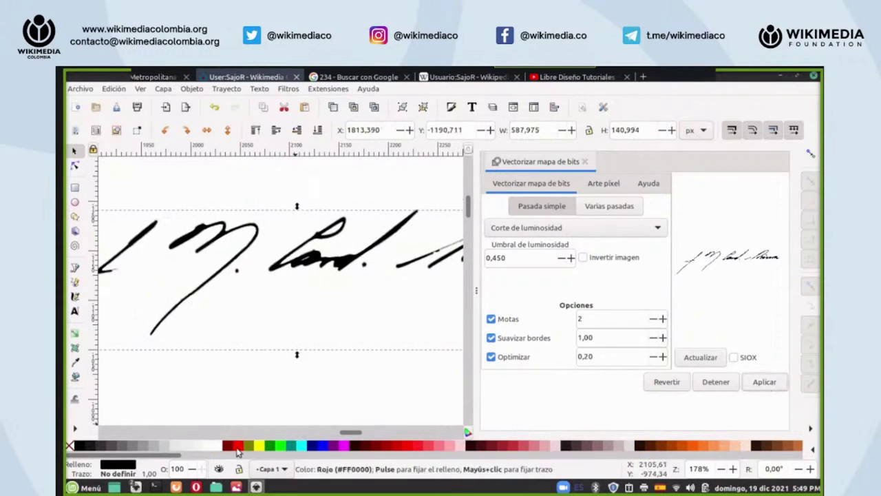
# - Colour the new trace red, then undo that recolouring
pyautogui.click(241, 448)
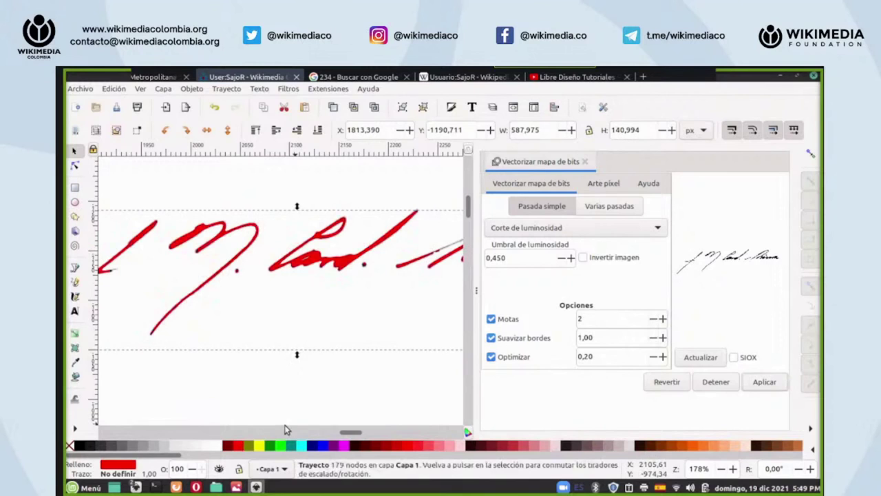
pyautogui.moveTo(350, 434); pyautogui.dragTo(357, 436)
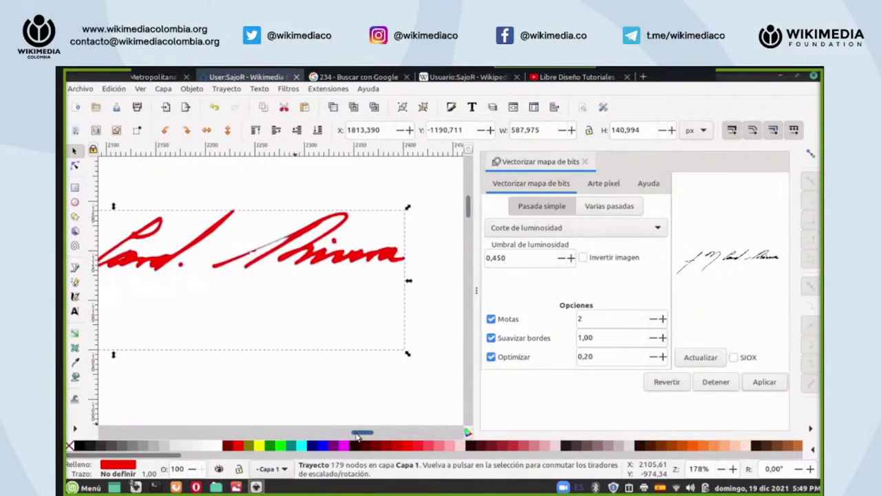
pyautogui.scroll(5, 743, 469)
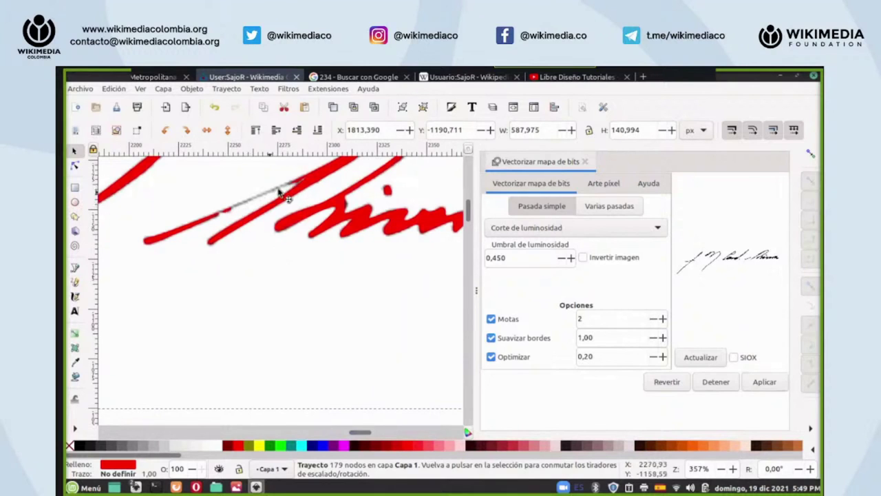
pyautogui.click(214, 108)
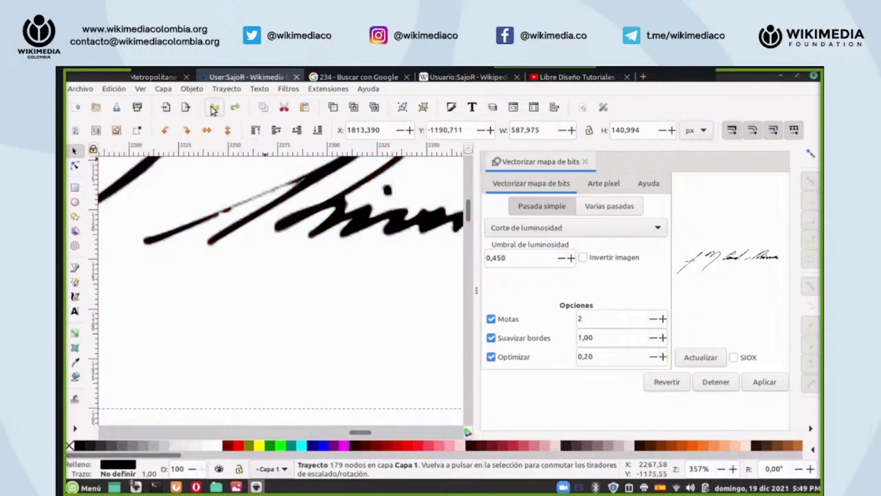
# - Retrace the signature bitmap with the brightness threshold raised to 0,620
pyautogui.click(307, 197)
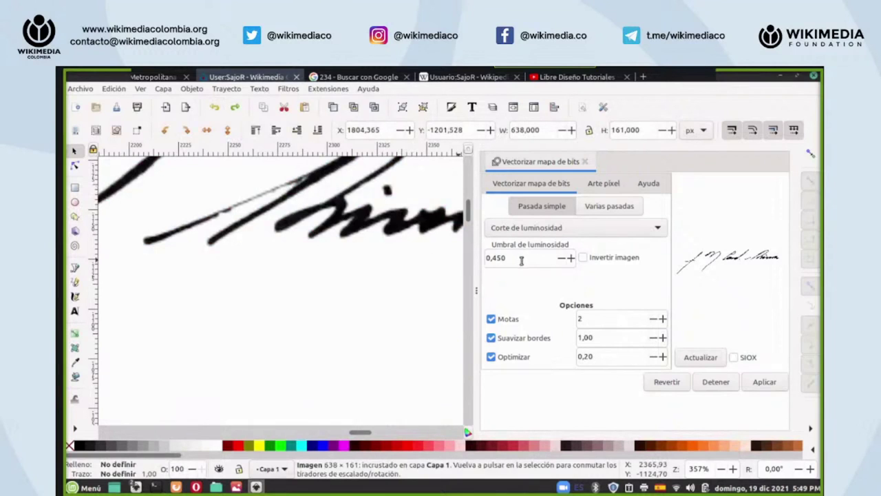
pyautogui.click(571, 258)
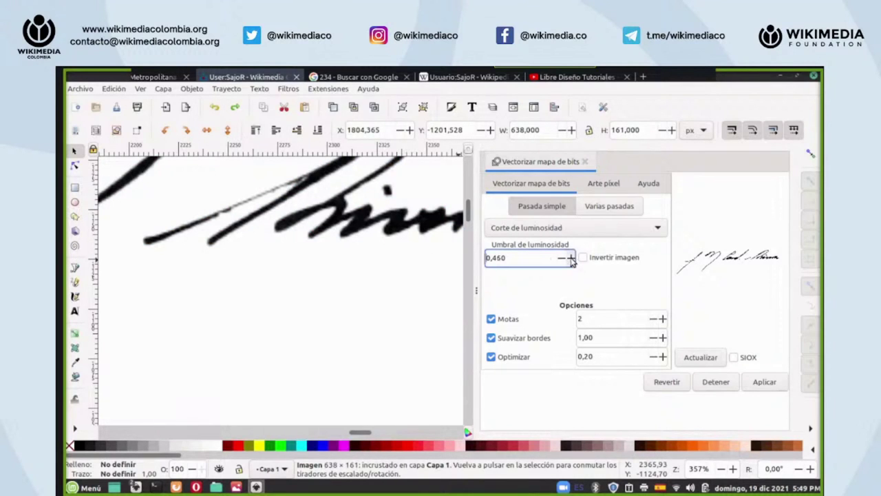
pyautogui.click(571, 259)
pyautogui.moveTo(506, 257); pyautogui.dragTo(498, 257)
pyautogui.click(570, 259)
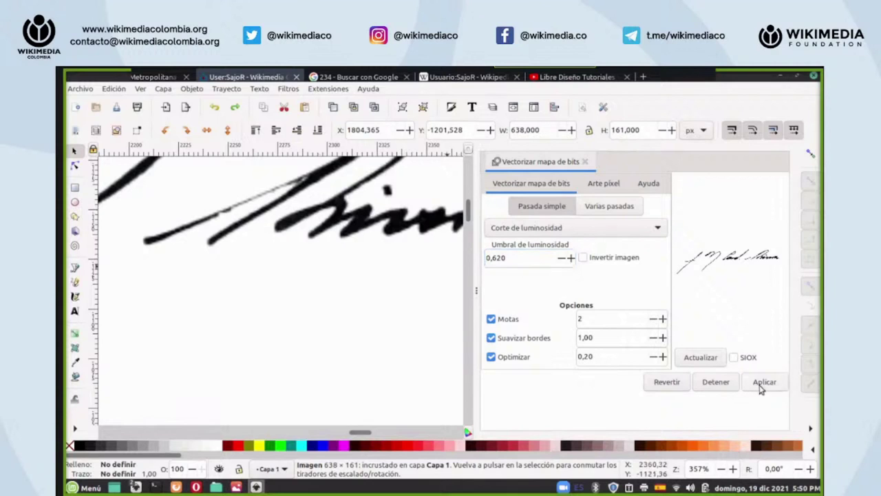
pyautogui.click(763, 383)
# - Delete stray nodes on the trace's faint connecting stroke and reshape it with the Node tool
pyautogui.scroll(3, 257, 269)
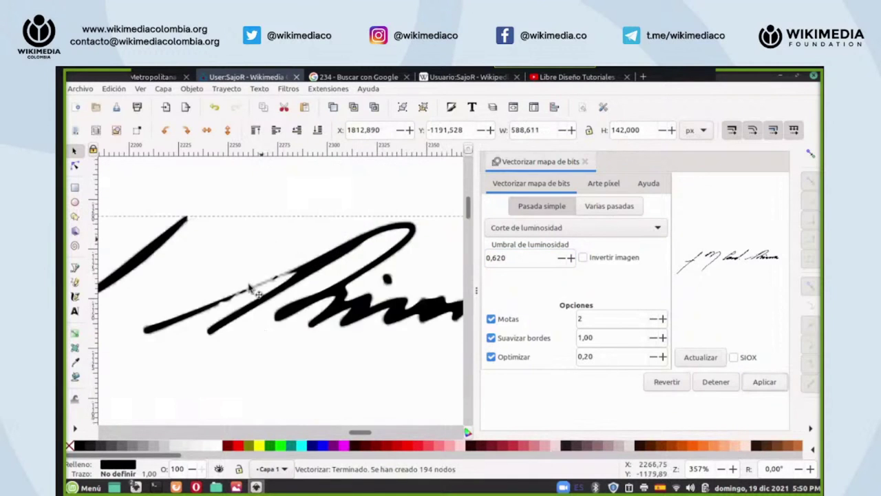
pyautogui.click(250, 289)
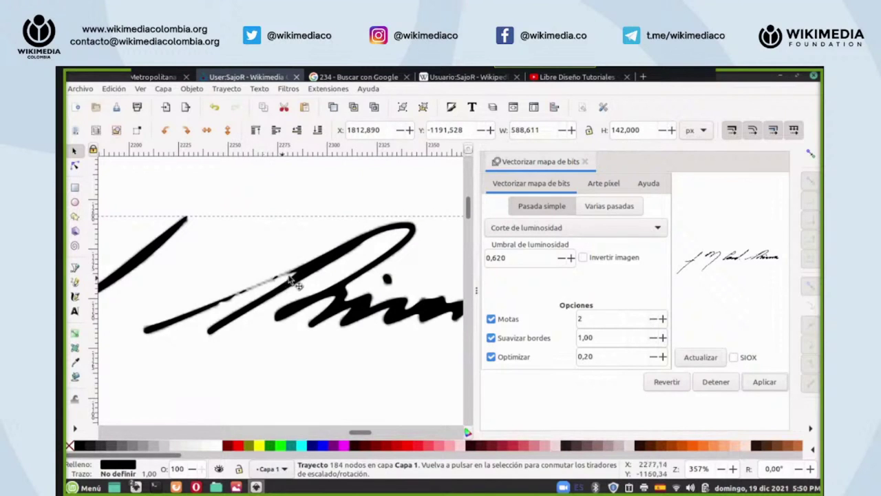
pyautogui.click(74, 167)
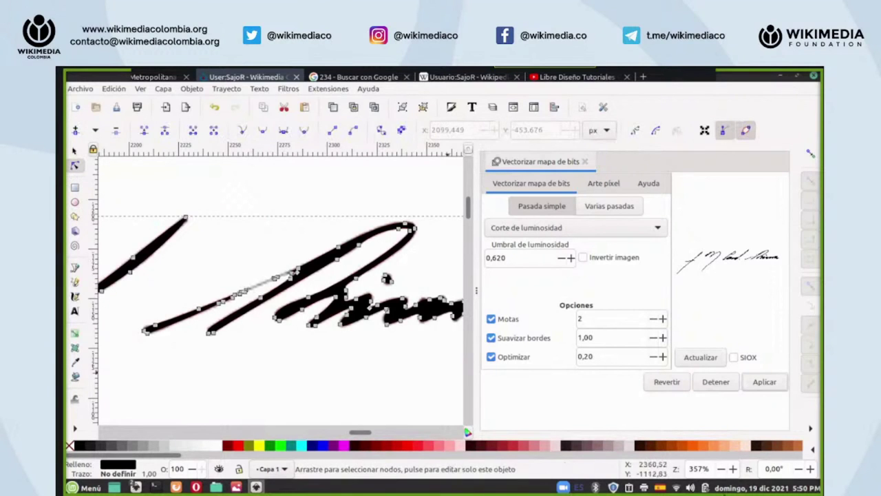
pyautogui.scroll(3, 702, 468)
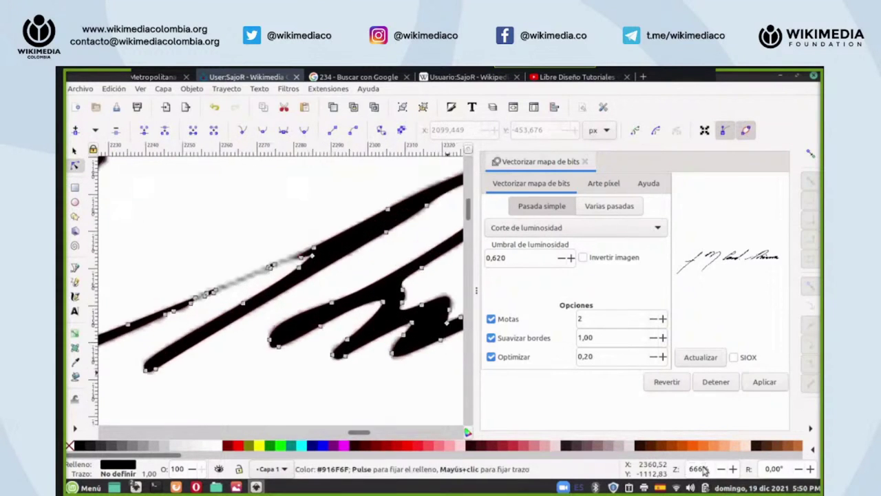
pyautogui.moveTo(204, 280); pyautogui.dragTo(227, 305)
pyautogui.press('Delete')
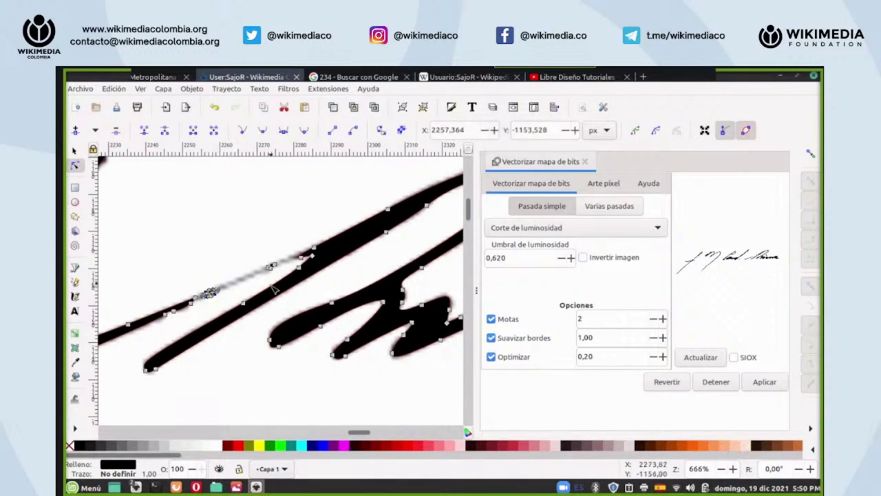
pyautogui.moveTo(278, 275); pyautogui.dragTo(279, 276)
pyautogui.press('Delete')
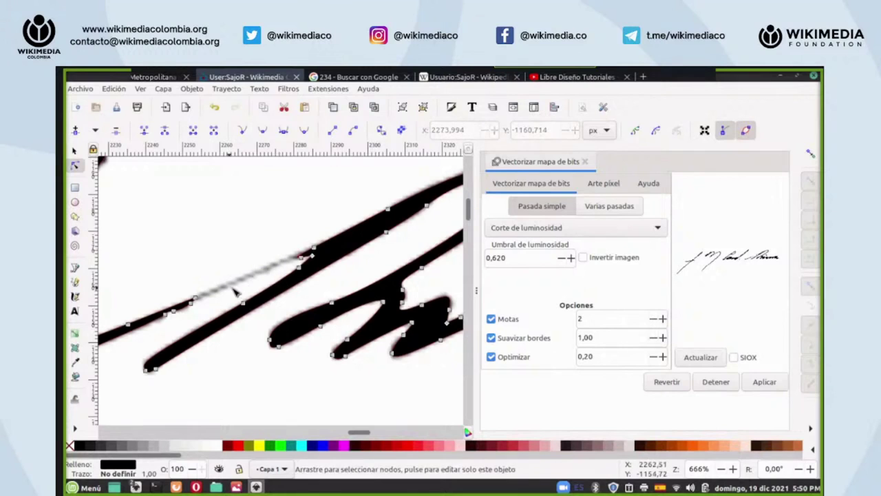
pyautogui.moveTo(194, 308); pyautogui.dragTo(328, 243)
pyautogui.click(303, 224)
# - Reselect the traced signature path and open its Fill and Stroke settings with Ctrl+Shift+F
pyautogui.scroll(-2, 702, 468)
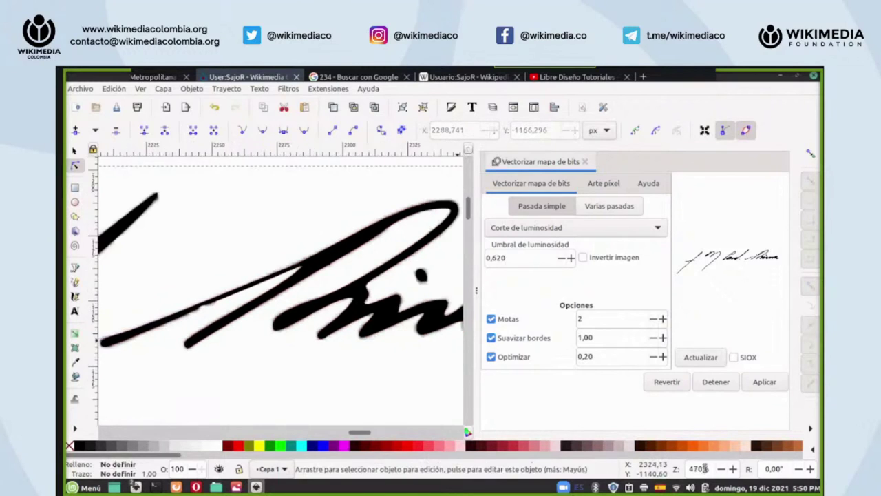
pyautogui.scroll(-5, 702, 468)
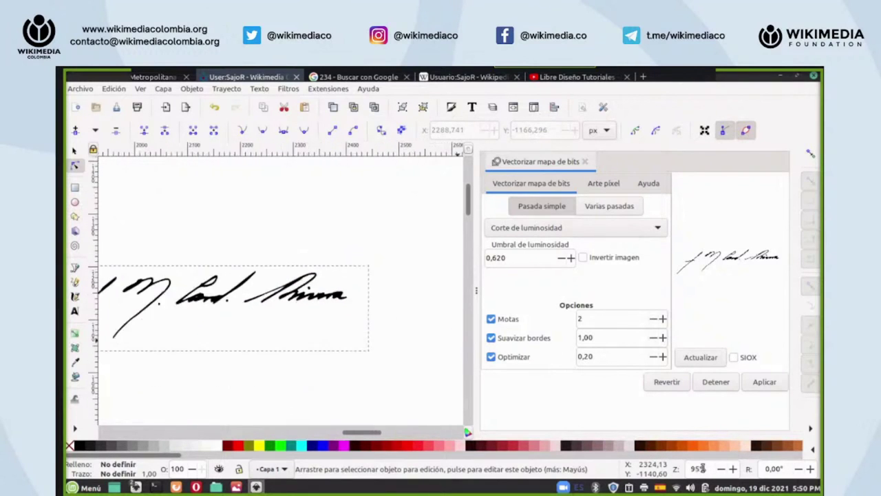
pyautogui.scroll(3, 702, 468)
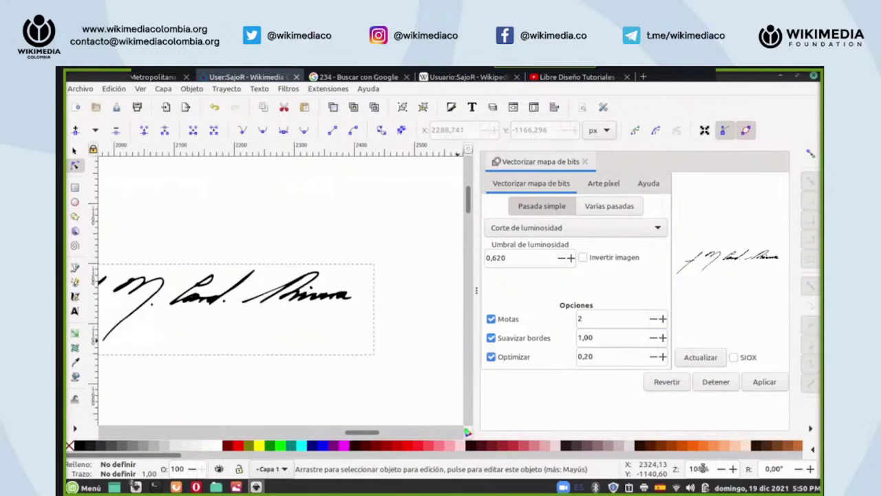
pyautogui.scroll(3, 703, 468)
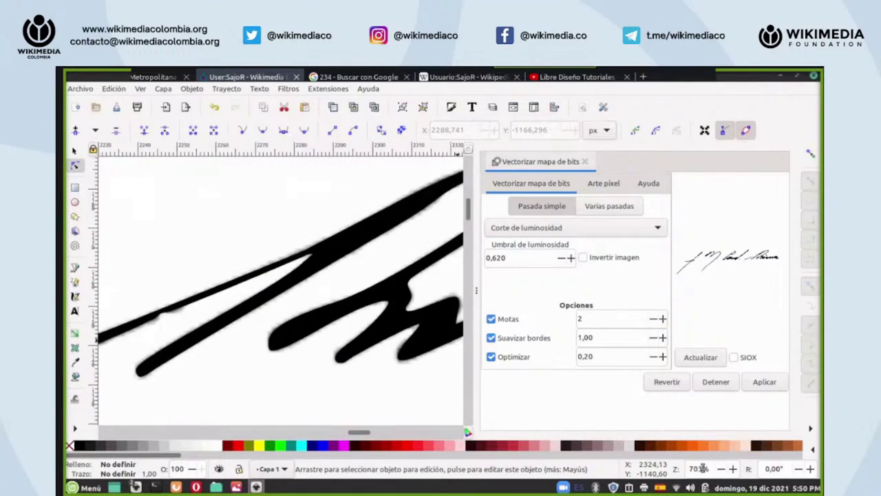
pyautogui.scroll(-5, 702, 468)
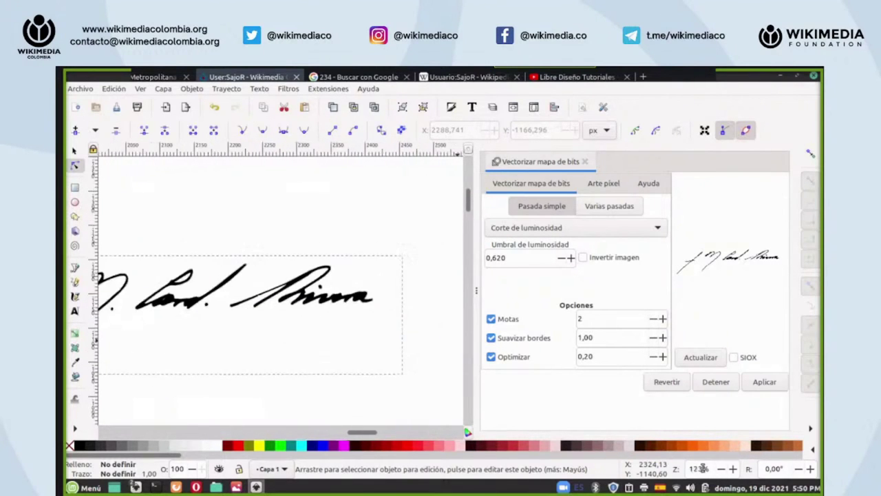
pyautogui.scroll(3, 699, 469)
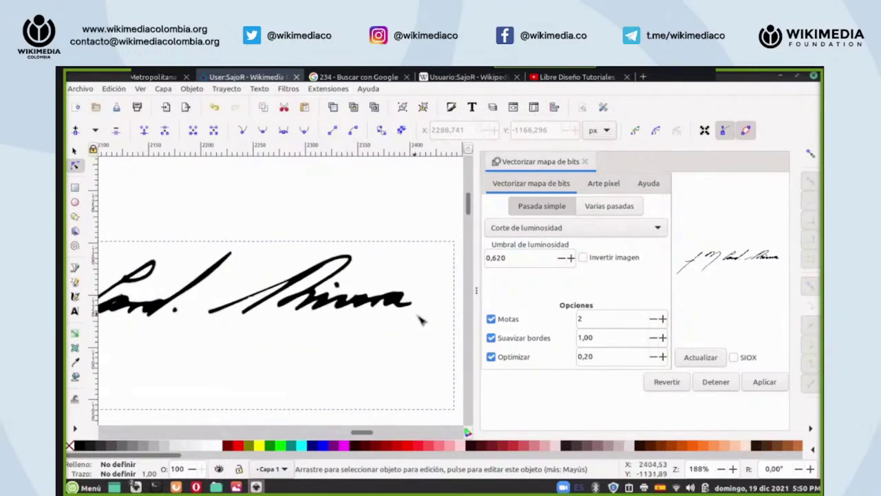
pyautogui.click(409, 307)
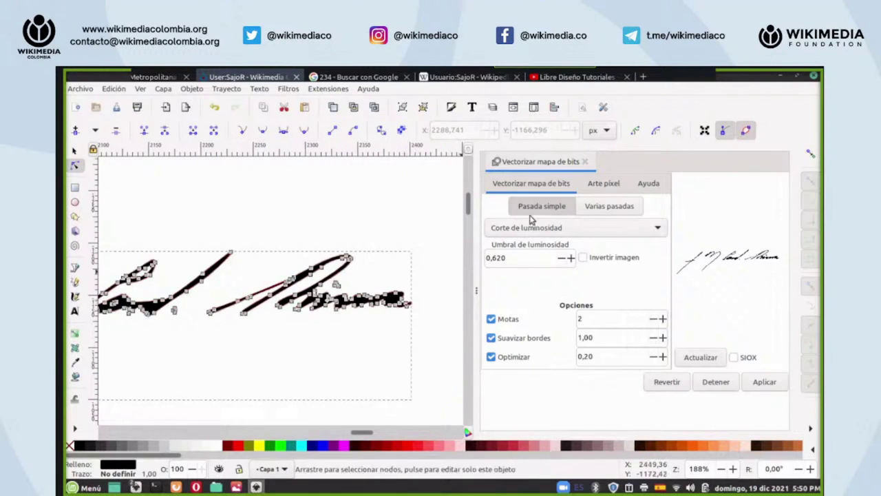
pyautogui.hotkey('ctrl', 'shift', 'f')
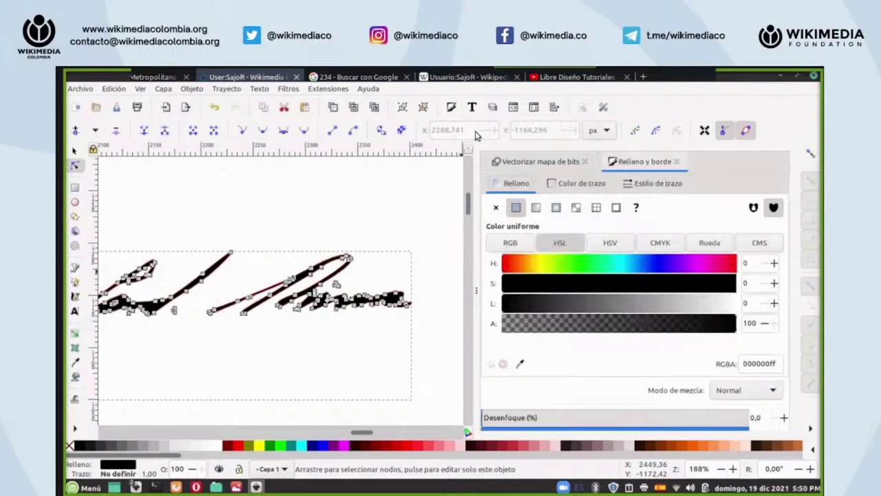
# - Give the traced signature path a flat stroke colour in the Stroke paint settings
pyautogui.click(578, 183)
pyautogui.click(516, 207)
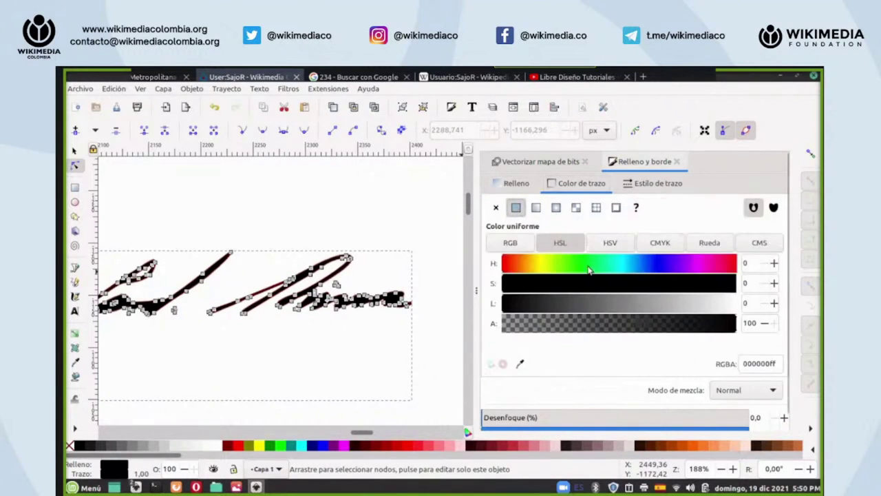
pyautogui.moveTo(501, 264); pyautogui.dragTo(505, 265)
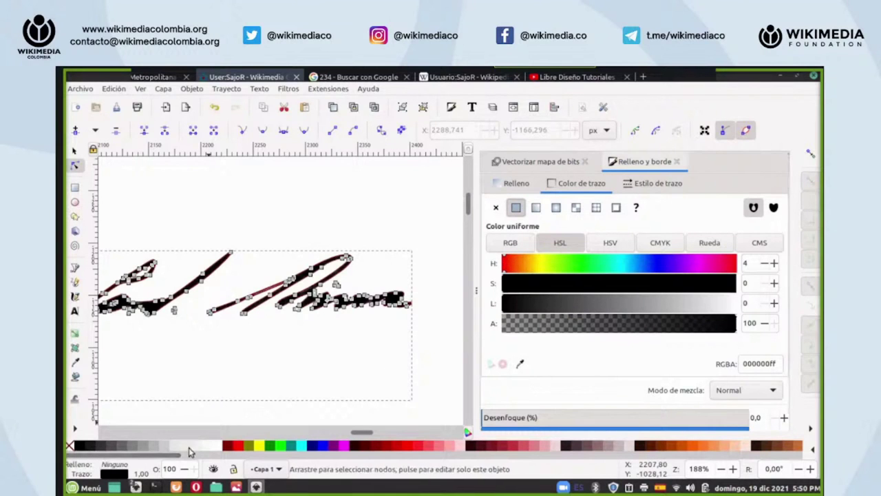
pyautogui.scroll(3, 699, 467)
pyautogui.scroll(4, 698, 467)
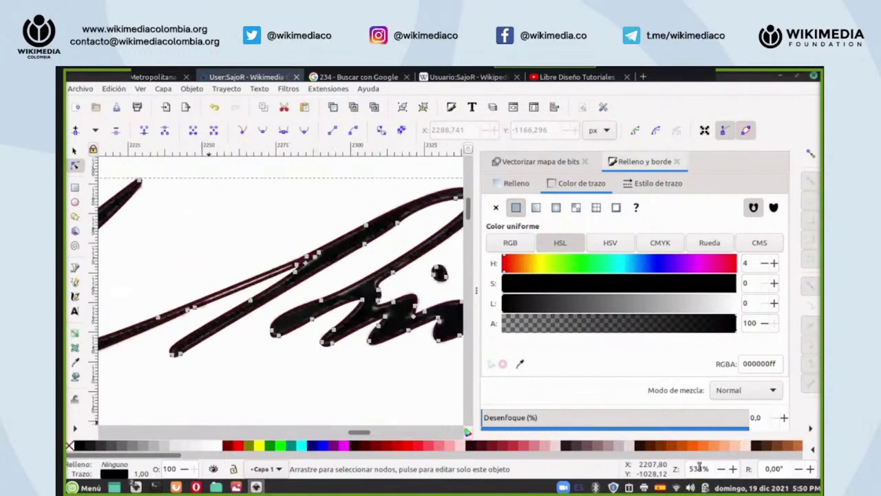
pyautogui.hscroll(-4, 358, 432)
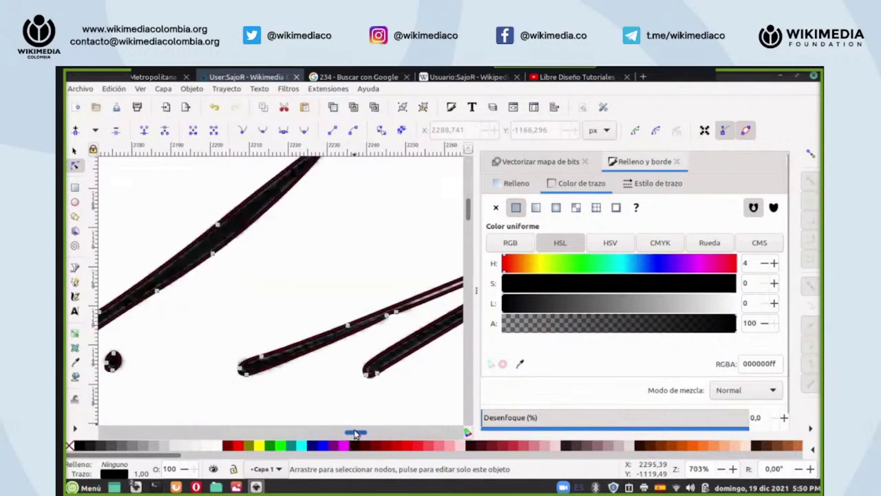
pyautogui.moveTo(358, 432); pyautogui.dragTo(354, 433)
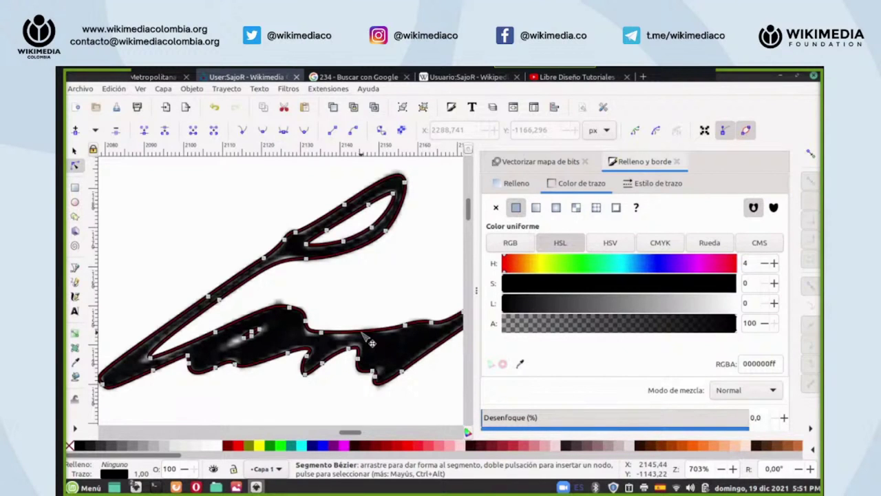
# - Nudge three nodes on the signature's lower stroke slightly to smooth it, leaving 180 nodes
pyautogui.click(223, 347)
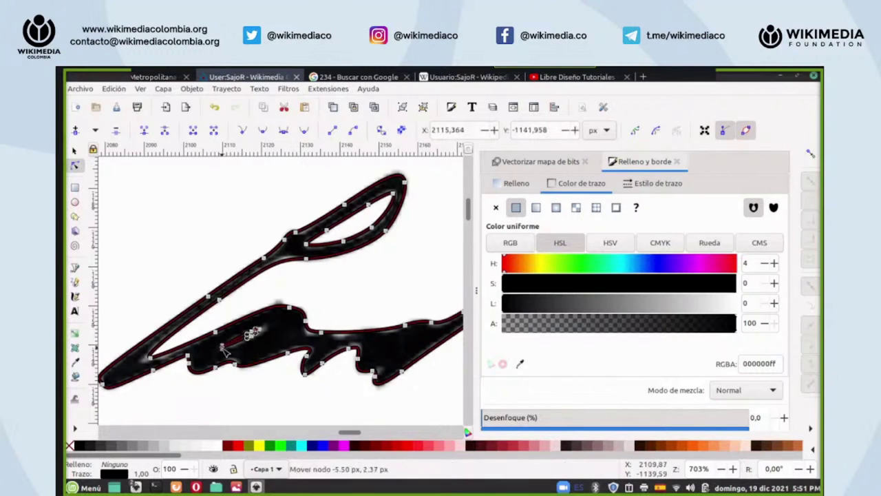
pyautogui.moveTo(249, 334); pyautogui.dragTo(246, 341)
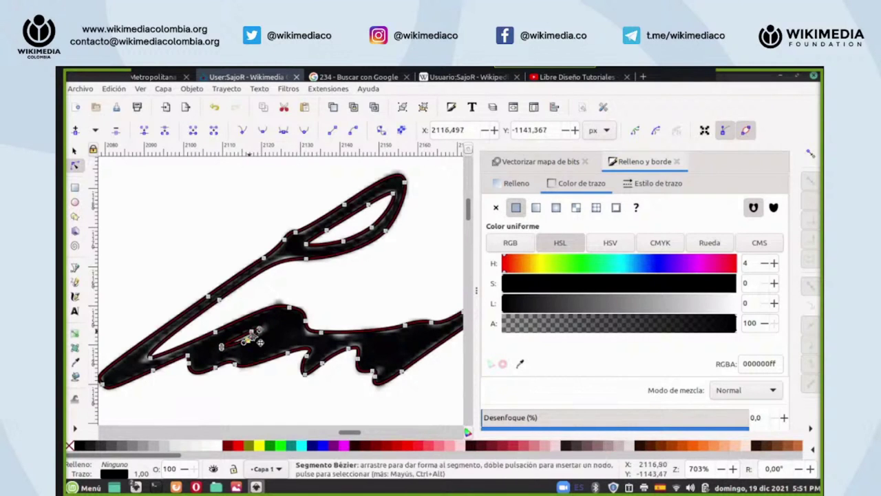
pyautogui.click(341, 332)
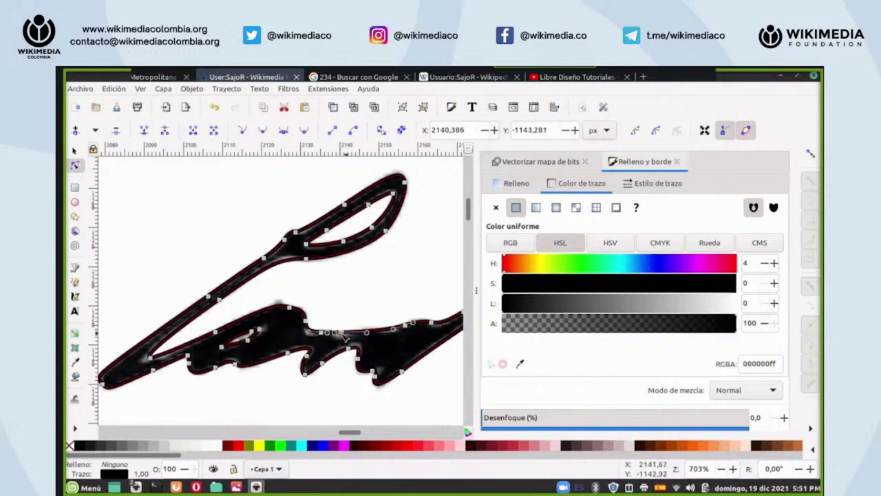
pyautogui.click(363, 332)
pyautogui.moveTo(342, 332); pyautogui.dragTo(341, 336)
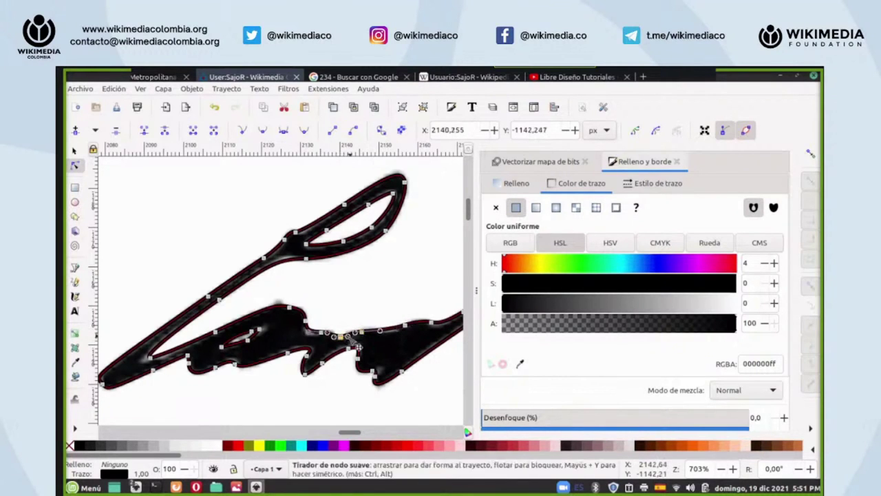
pyautogui.click(390, 330)
pyautogui.moveTo(394, 335); pyautogui.dragTo(395, 335)
pyautogui.scroll(-4, 699, 469)
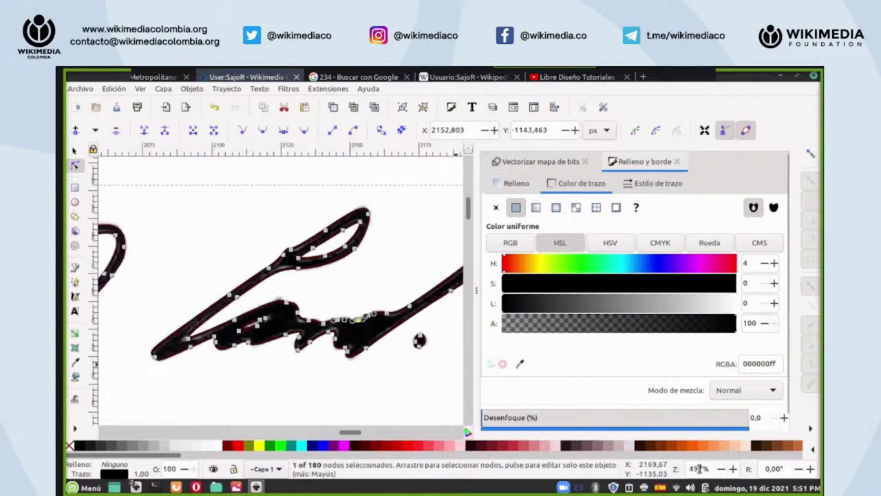
pyautogui.scroll(-8, 699, 469)
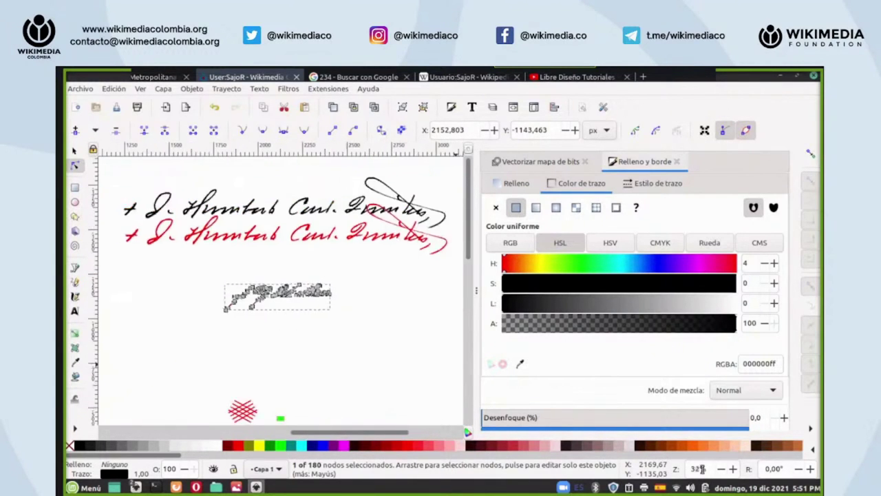
# - Box-select and delete the signature objects on the page
pyautogui.click(75, 150)
pyautogui.moveTo(133, 180)
pyautogui.mouseDown()
pyautogui.moveTo(196, 256)
pyautogui.moveTo(416, 338)
pyautogui.mouseUp()
pyautogui.press('Delete')
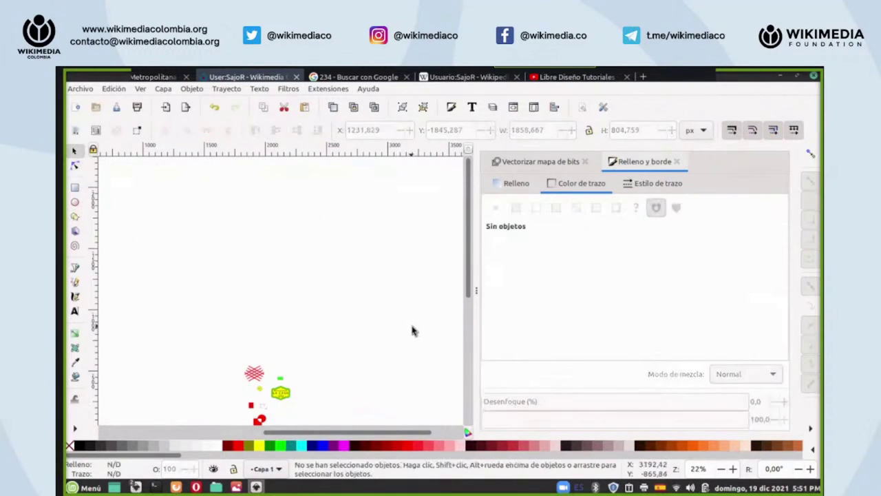
# - Import Signifer.png and the Centurion image, shifting the shield soldier to the right
pyautogui.click(165, 107)
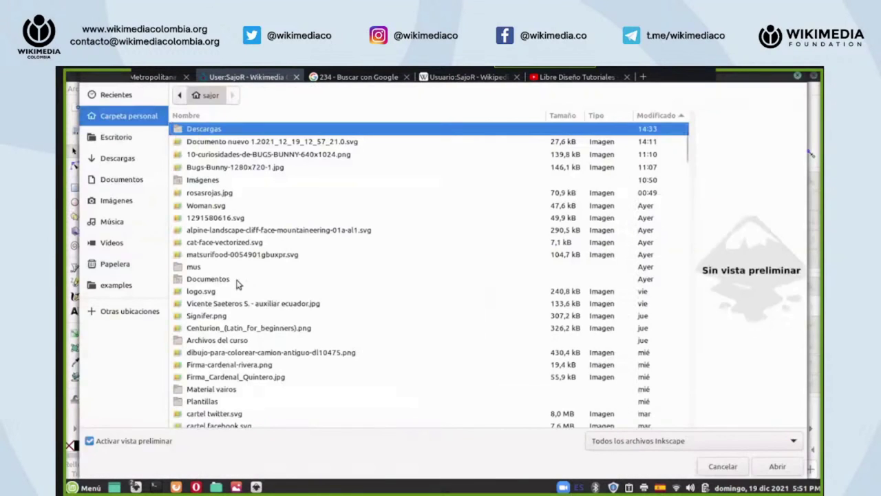
pyautogui.click(217, 316)
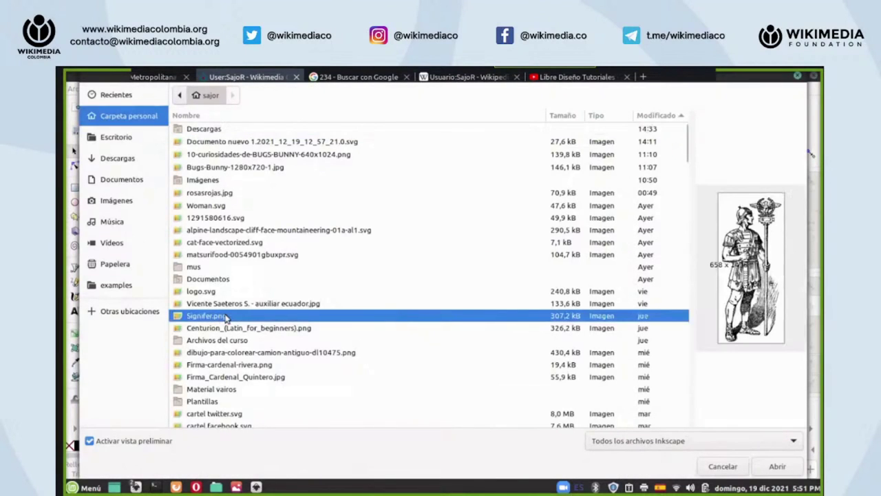
pyautogui.hotkey('shift', 'Down')
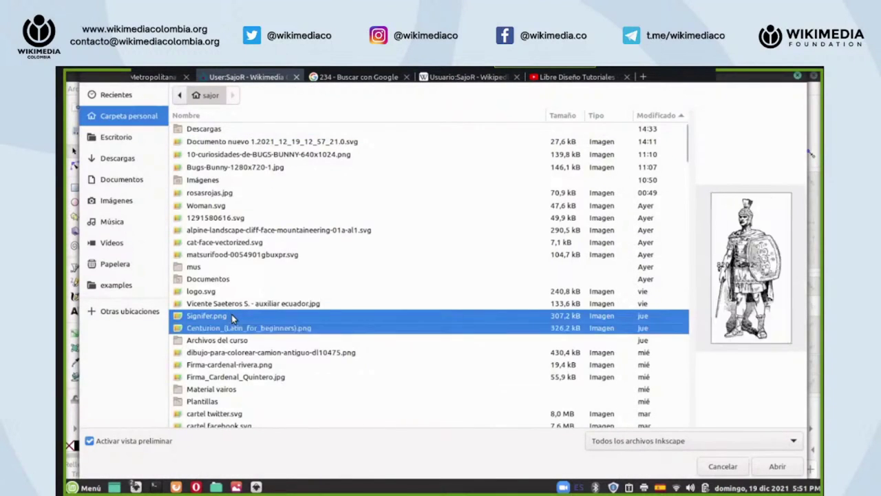
pyautogui.click(778, 468)
pyautogui.click(533, 343)
pyautogui.click(531, 342)
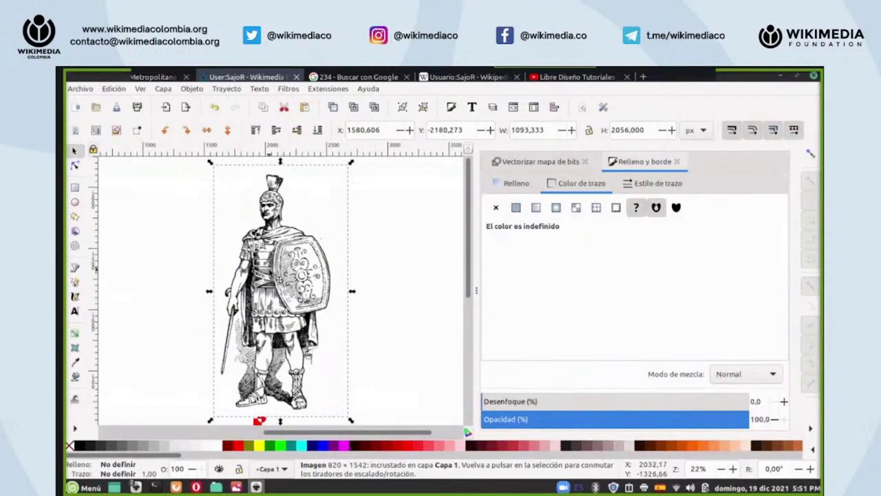
pyautogui.moveTo(285, 282); pyautogui.dragTo(407, 283)
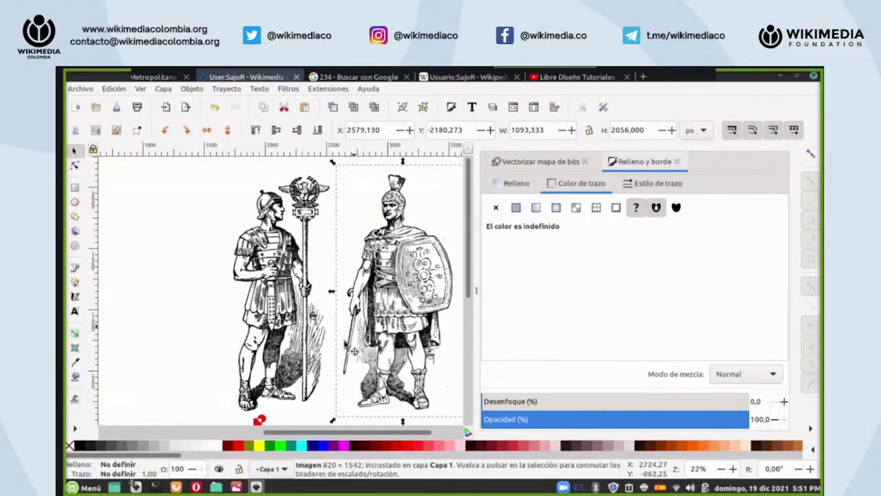
# - Delete the seven small leftover shapes
pyautogui.moveTo(317, 431); pyautogui.dragTo(345, 432)
pyautogui.scroll(-5, 280, 301)
pyautogui.scroll(3, 261, 329)
pyautogui.moveTo(157, 341); pyautogui.dragTo(260, 421)
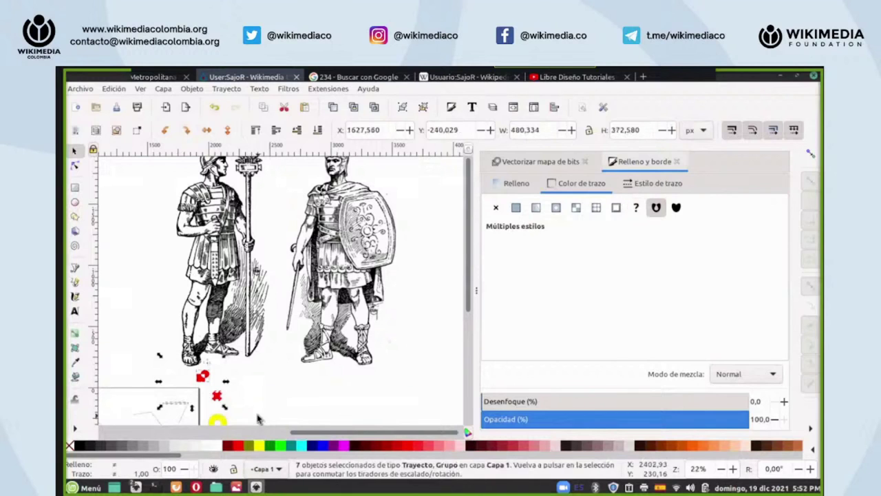
pyautogui.press('Delete')
# - Select the Signifer standard-bearer image and show the Trace Bitmap settings at 0,620
pyautogui.scroll(3, 216, 420)
pyautogui.scroll(-3, 217, 420)
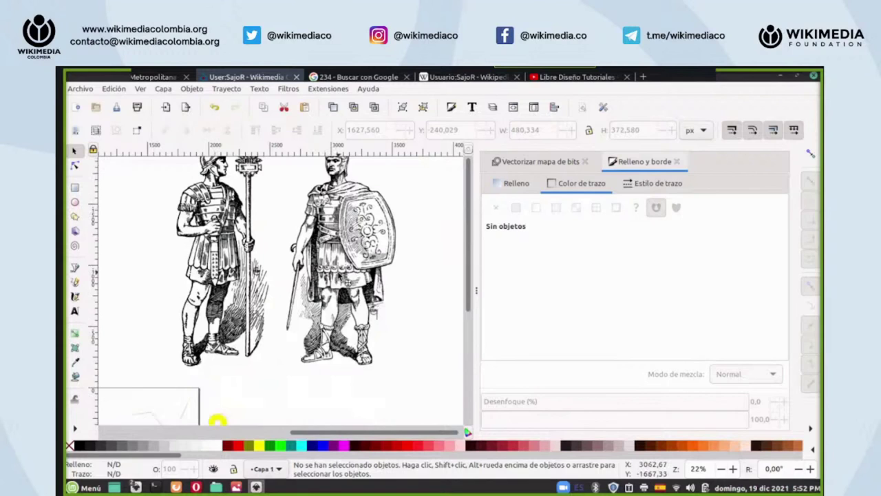
pyautogui.click(239, 231)
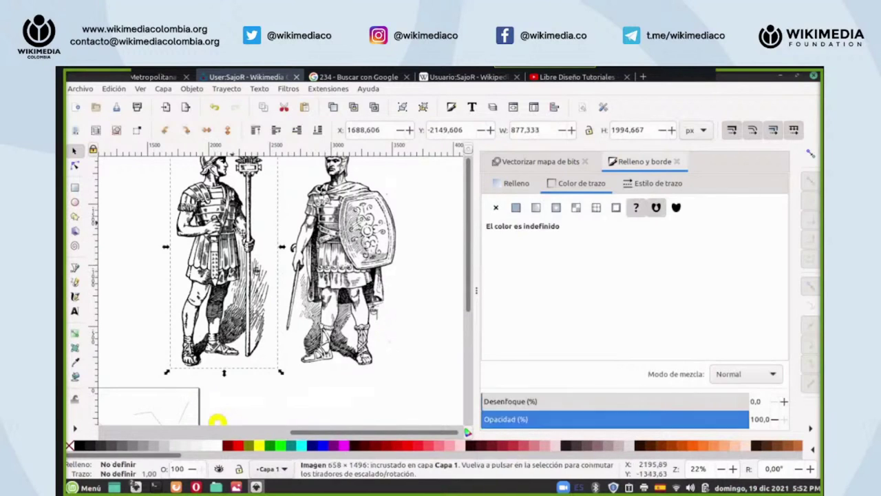
pyautogui.click(522, 163)
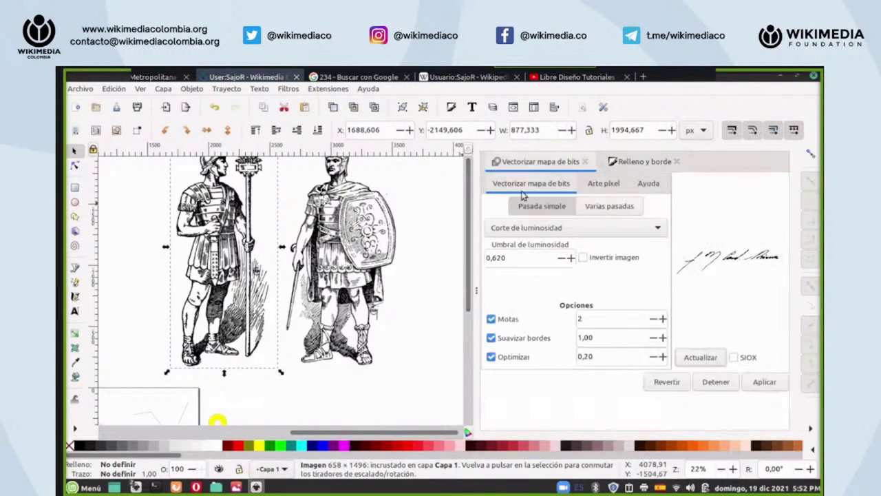
# - Retrace the standard-bearer soldier with default trace settings and fill the trace red
pyautogui.click(667, 383)
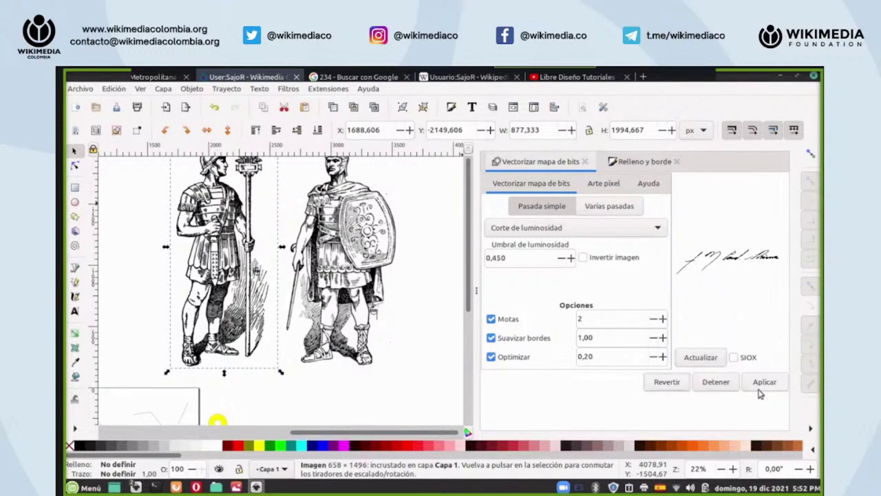
pyautogui.click(709, 357)
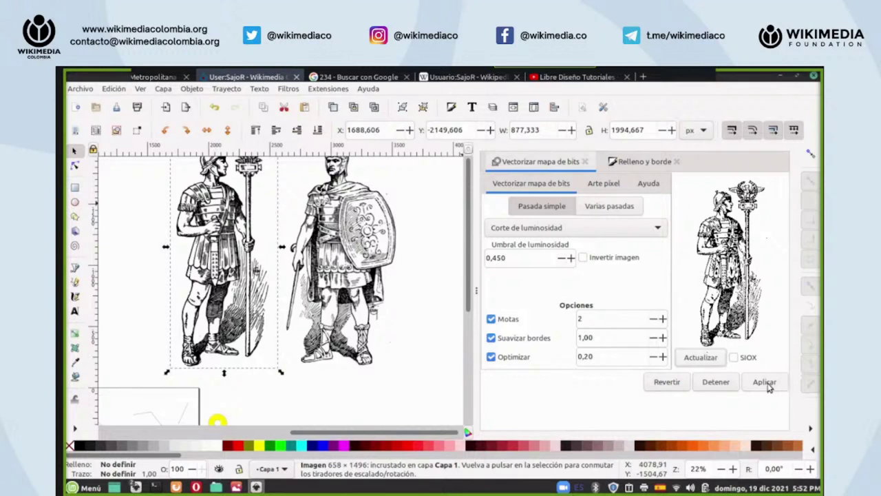
pyautogui.click(764, 383)
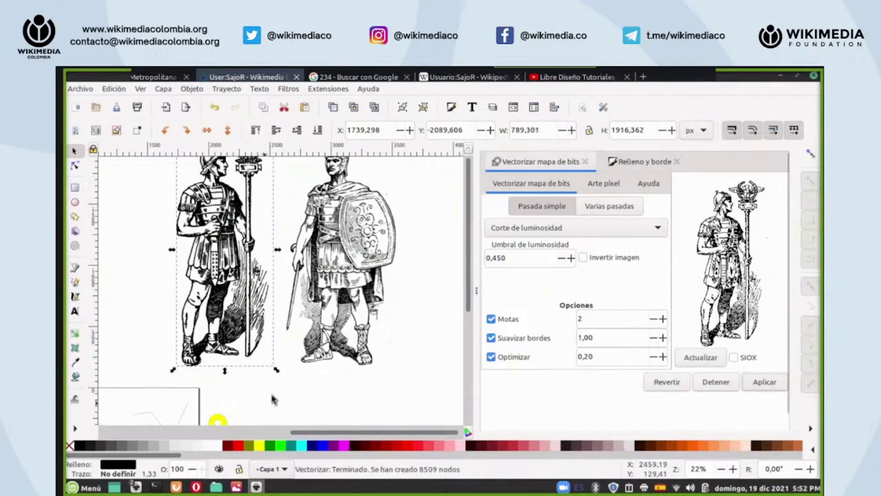
pyautogui.click(245, 445)
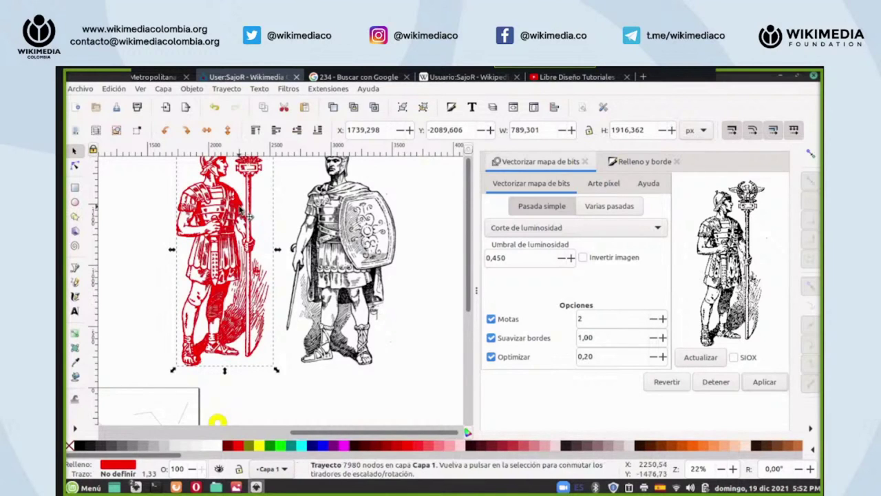
# - Move the red traced soldier left so it sits beside the black original bitmap
pyautogui.moveTo(242, 210); pyautogui.dragTo(149, 208)
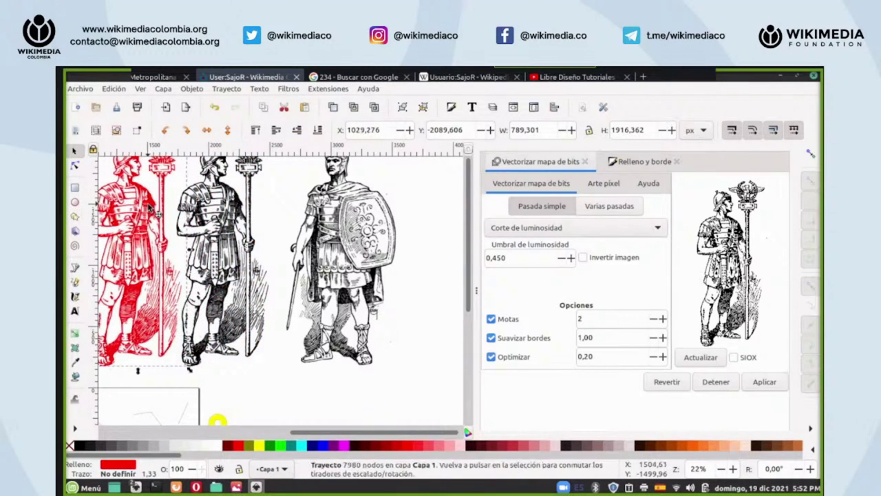
pyautogui.click(214, 107)
pyautogui.rightClick(698, 468)
pyautogui.press('Escape')
pyautogui.scroll(4, 699, 468)
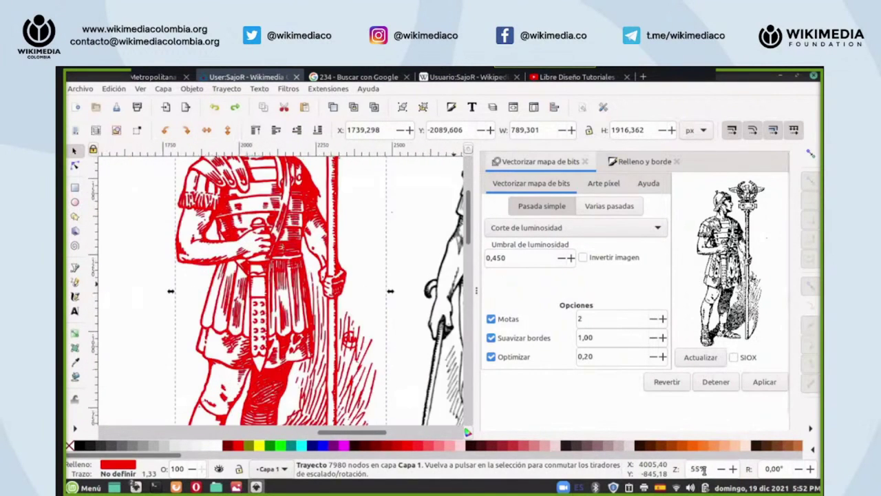
pyautogui.scroll(1, 700, 468)
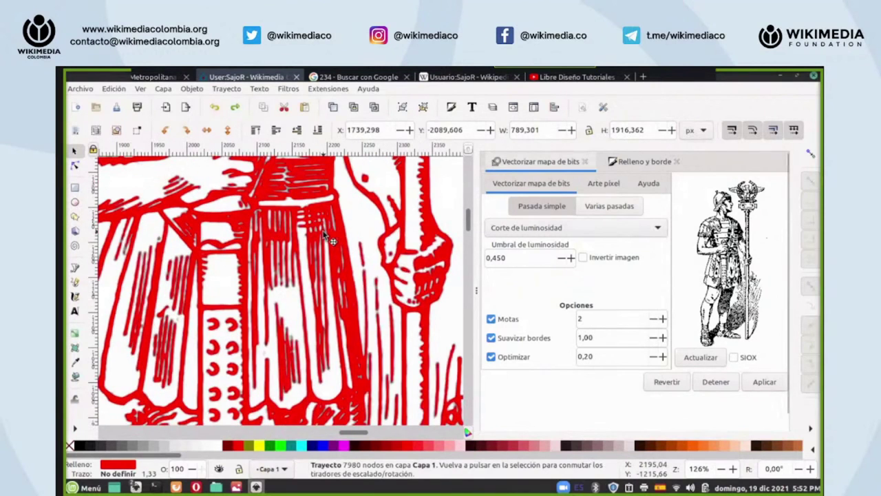
pyautogui.scroll(5, 329, 238)
pyautogui.scroll(8, 329, 238)
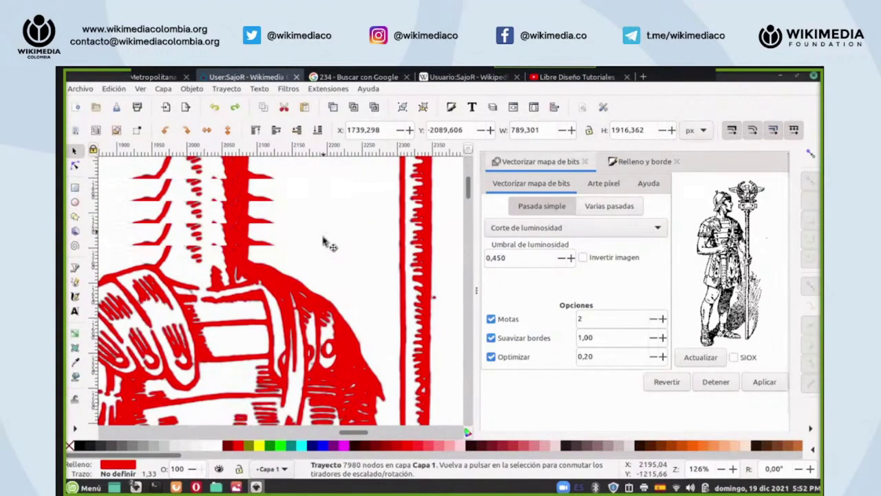
pyautogui.scroll(3, 328, 267)
pyautogui.scroll(-15, 328, 267)
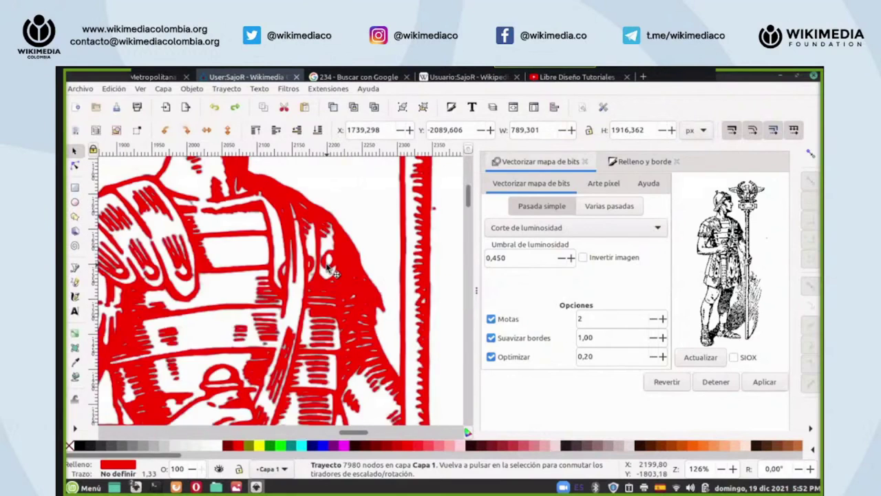
pyautogui.scroll(-3, 329, 269)
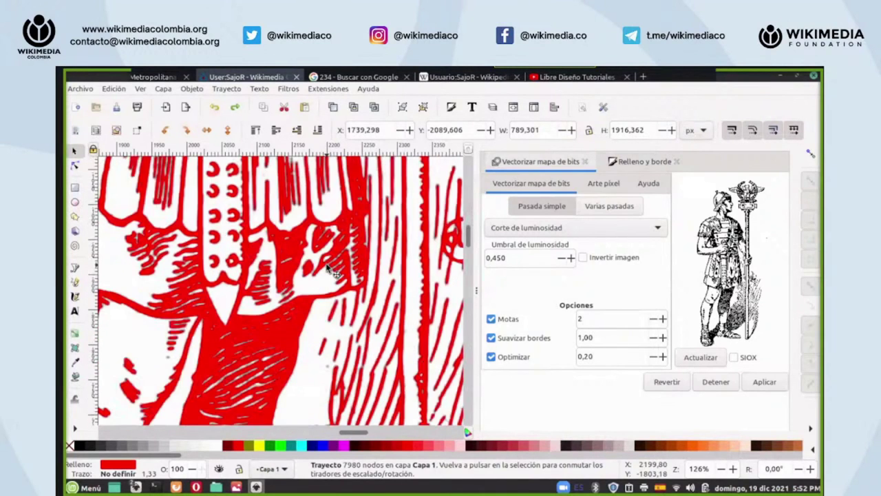
pyautogui.scroll(-15, 329, 269)
pyautogui.scroll(8, 329, 269)
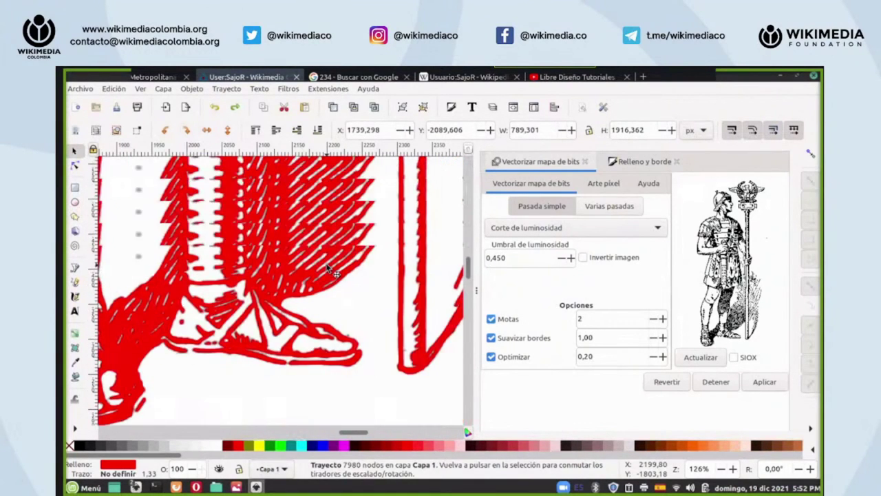
pyautogui.scroll(3, 329, 269)
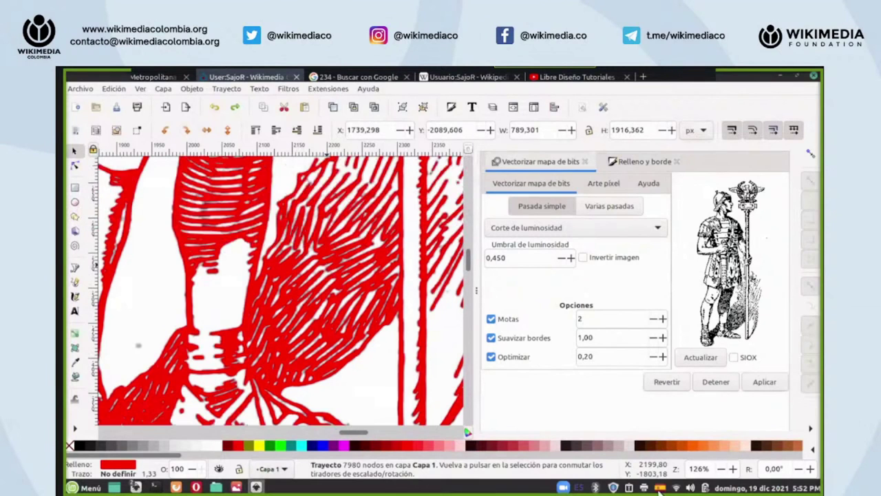
pyautogui.scroll(-3, 697, 469)
pyautogui.scroll(-5, 696, 469)
pyautogui.moveTo(267, 199); pyautogui.dragTo(140, 202)
pyautogui.scroll(5, 200, 276)
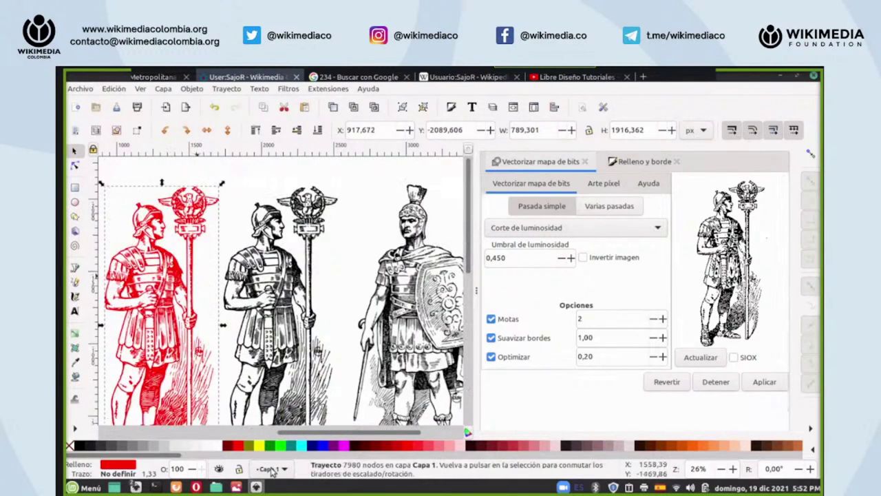
# - Trace the shield-bearing soldier bitmap and fill the new trace red
pyautogui.click(400, 335)
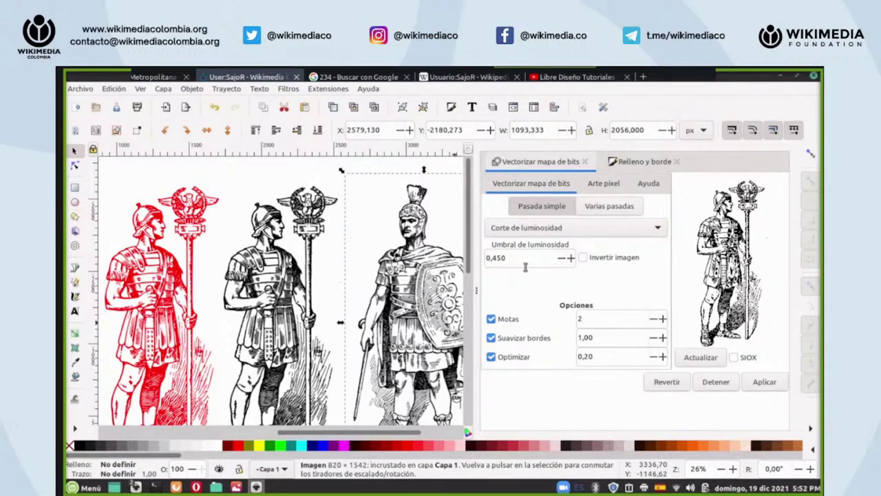
pyautogui.click(762, 384)
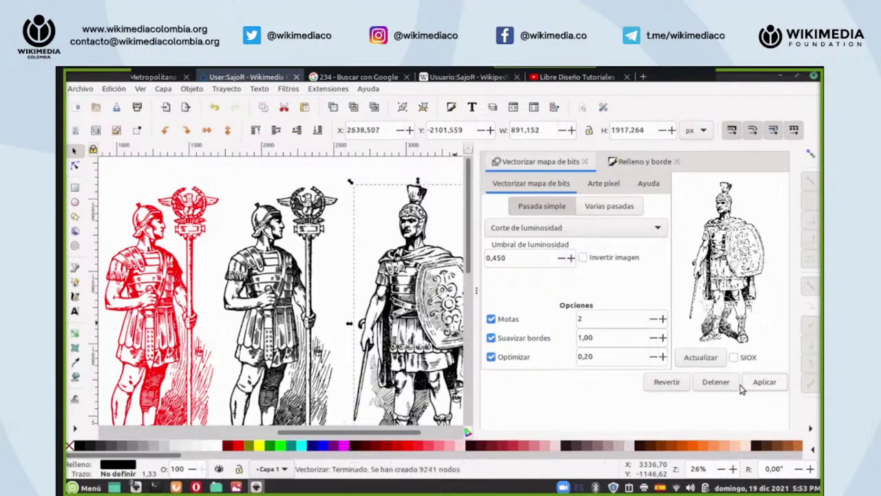
pyautogui.click(240, 449)
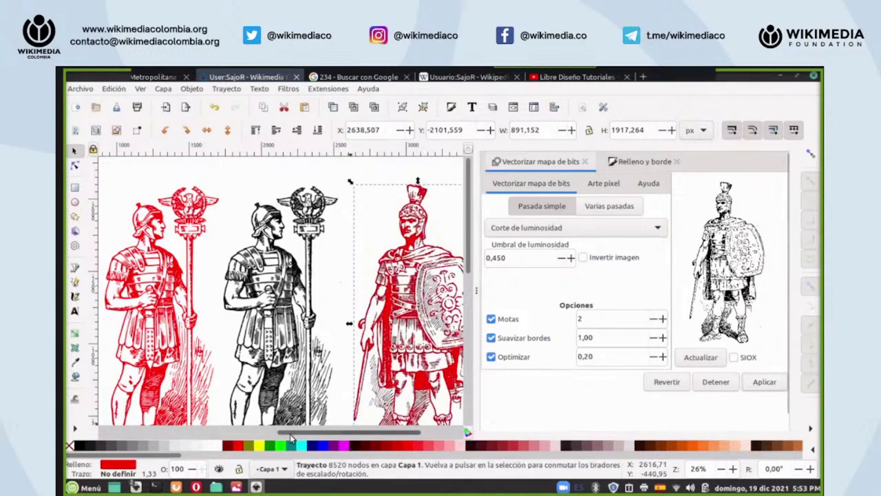
# - Place the red shield-bearer trace just beside the original soldier
pyautogui.moveTo(303, 434); pyautogui.dragTo(344, 435)
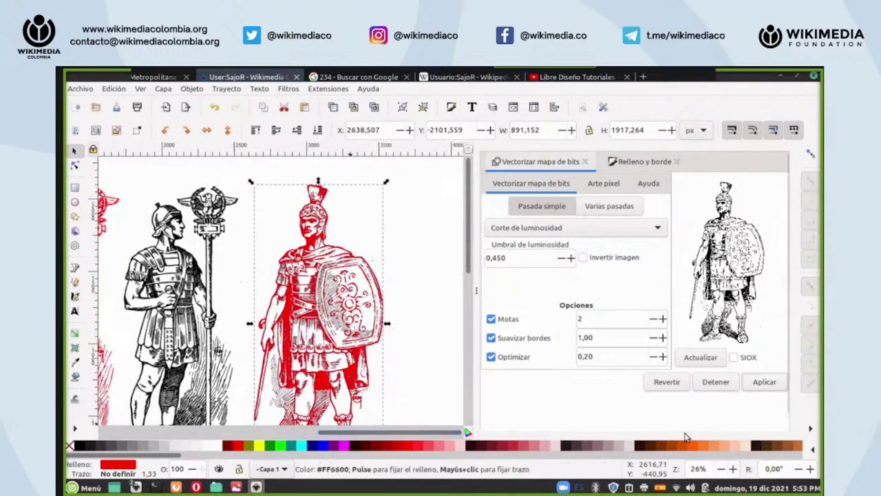
pyautogui.scroll(2, 698, 469)
pyautogui.scroll(1, 698, 469)
pyautogui.scroll(2, 440, 310)
pyautogui.moveTo(336, 430); pyautogui.dragTo(405, 434)
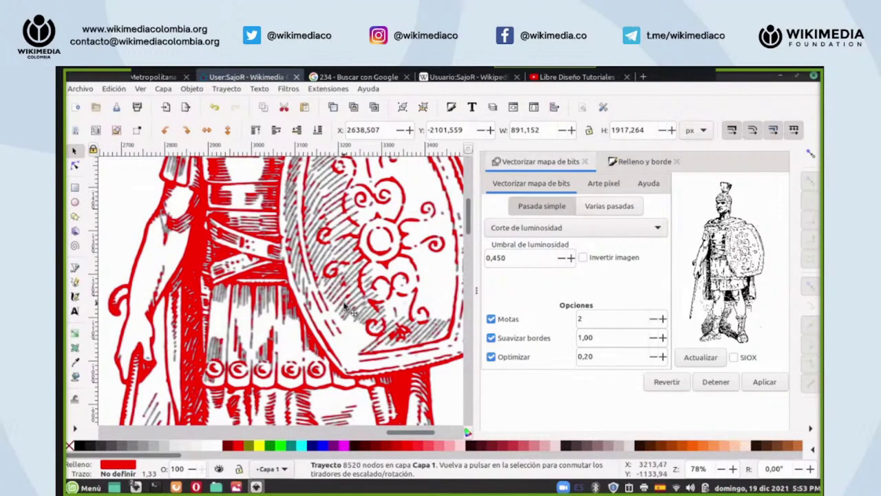
pyautogui.scroll(3, 349, 309)
pyautogui.scroll(3, 346, 307)
pyautogui.scroll(-3, 347, 307)
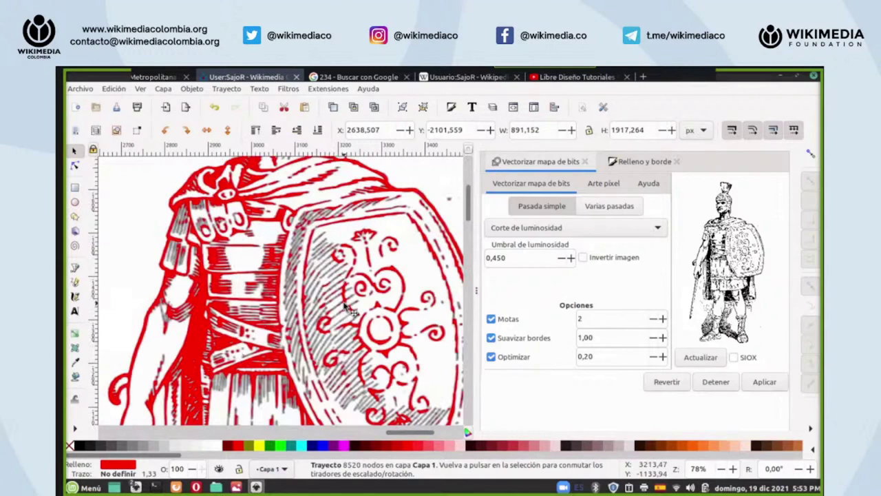
pyautogui.scroll(5, 349, 310)
pyautogui.scroll(-8, 346, 306)
pyautogui.scroll(-5, 347, 306)
pyautogui.scroll(4, 289, 362)
pyautogui.press('-')
pyautogui.press('-')
pyautogui.press('-')
pyautogui.press('-')
pyautogui.moveTo(326, 305); pyautogui.dragTo(427, 305)
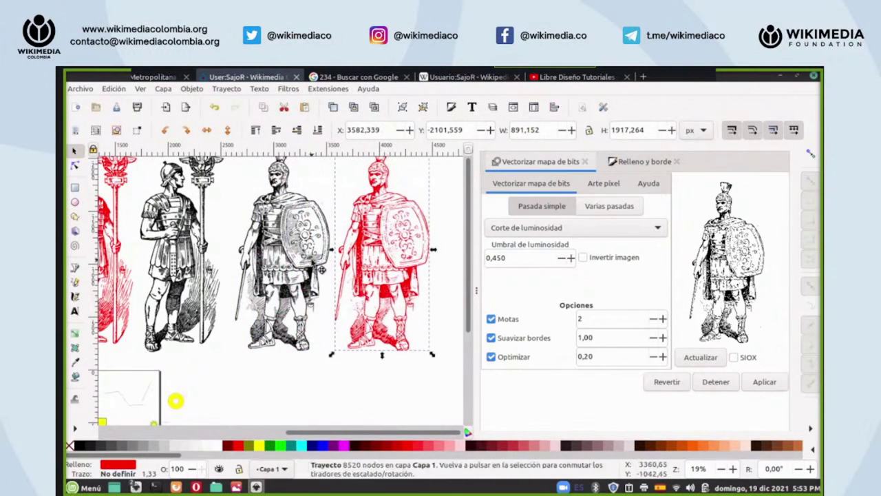
# - Retrace the shield-bearing soldier bitmap with a 0,610 brightness threshold
pyautogui.click(322, 269)
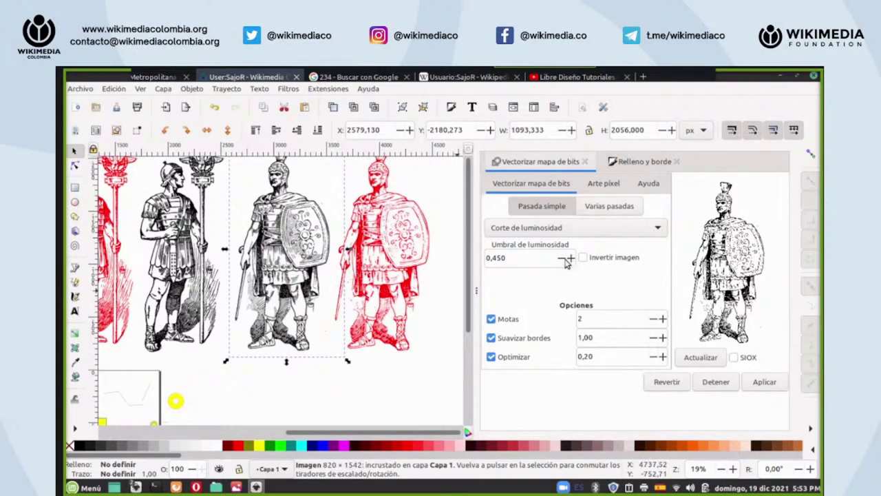
pyautogui.moveTo(519, 258); pyautogui.dragTo(497, 259)
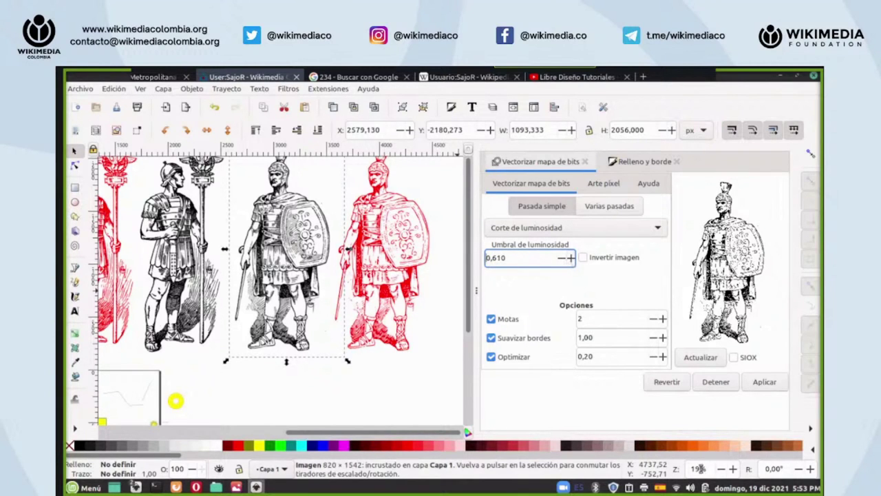
pyautogui.scroll(3, 265, 309)
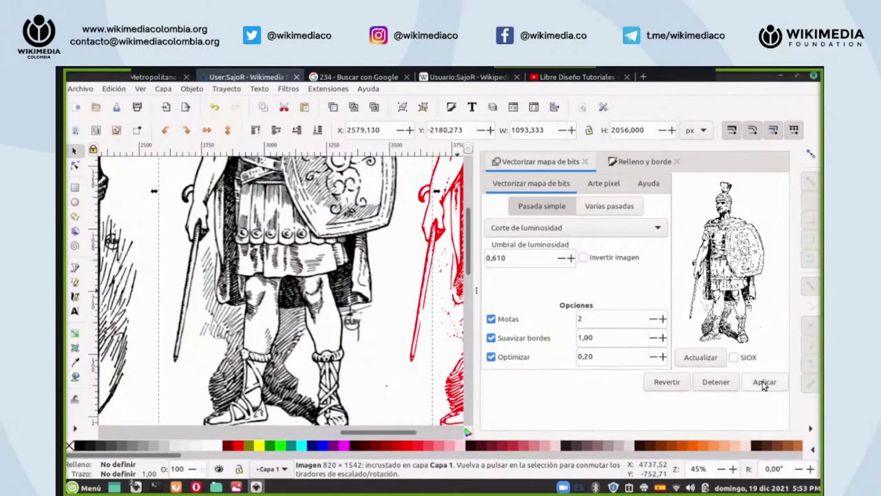
pyautogui.click(763, 383)
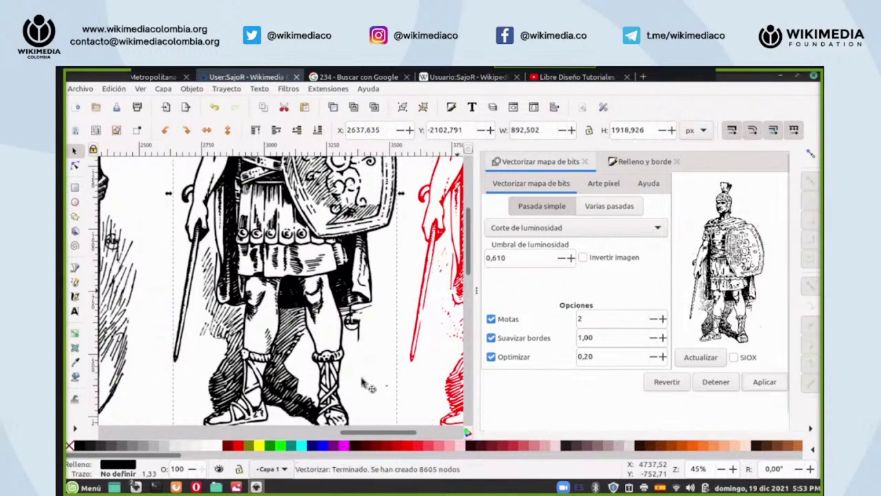
# - Select both red soldier traces and move them right of the original
pyautogui.scroll(8, 279, 417)
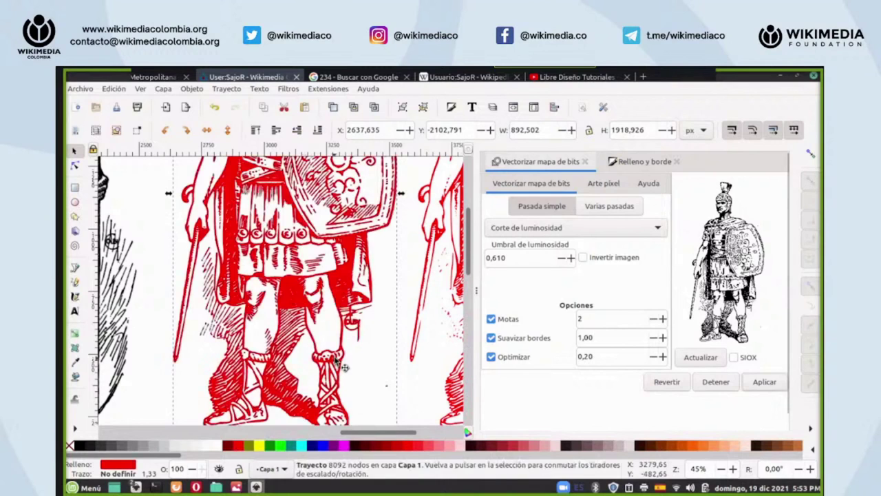
pyautogui.scroll(3, 396, 410)
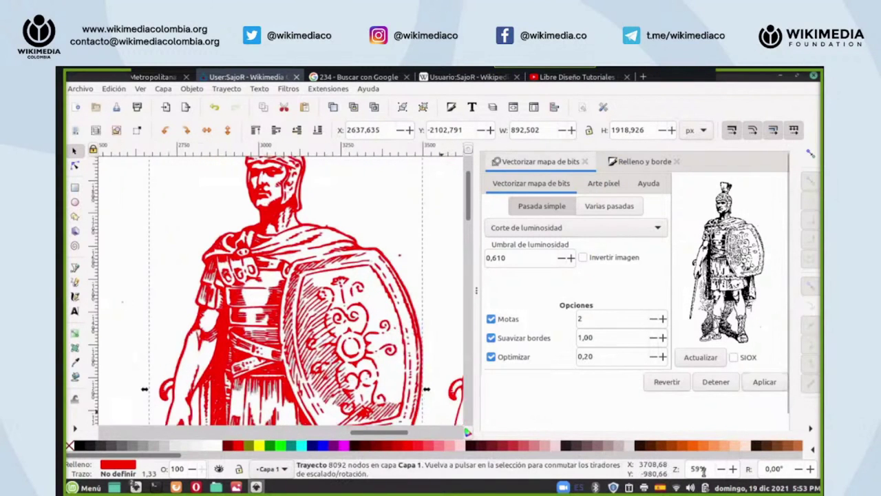
pyautogui.scroll(-3, 339, 430)
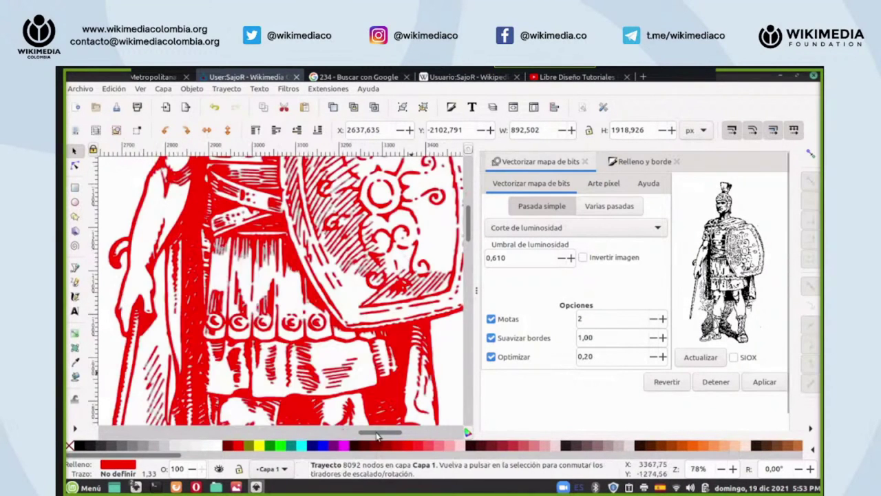
pyautogui.hscroll(3, 413, 434)
pyautogui.hscroll(4, 421, 441)
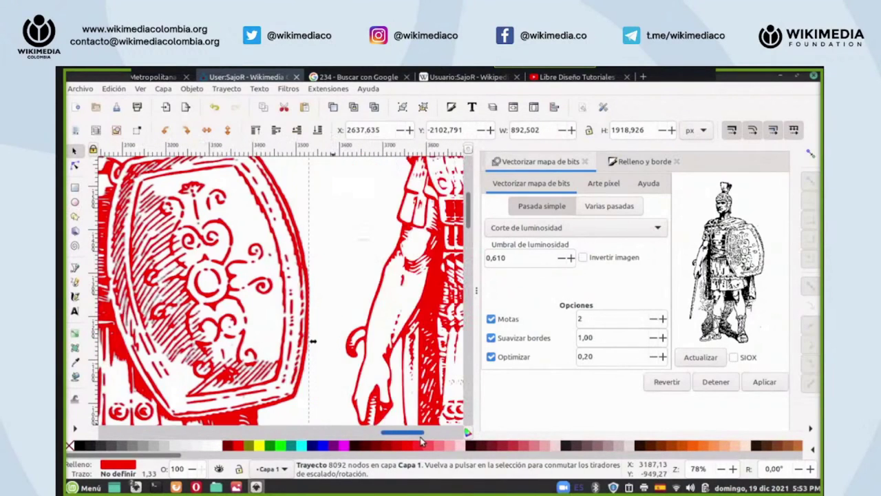
pyautogui.moveTo(416, 433); pyautogui.dragTo(344, 234)
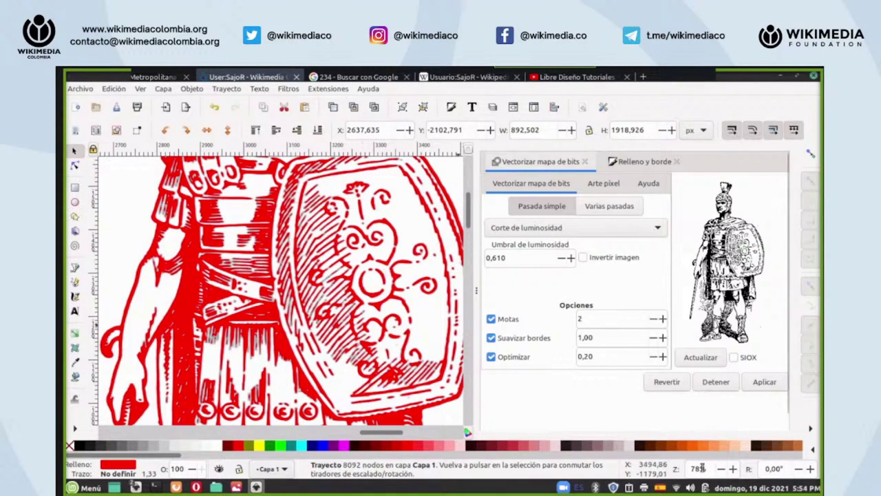
pyautogui.scroll(-5, 701, 469)
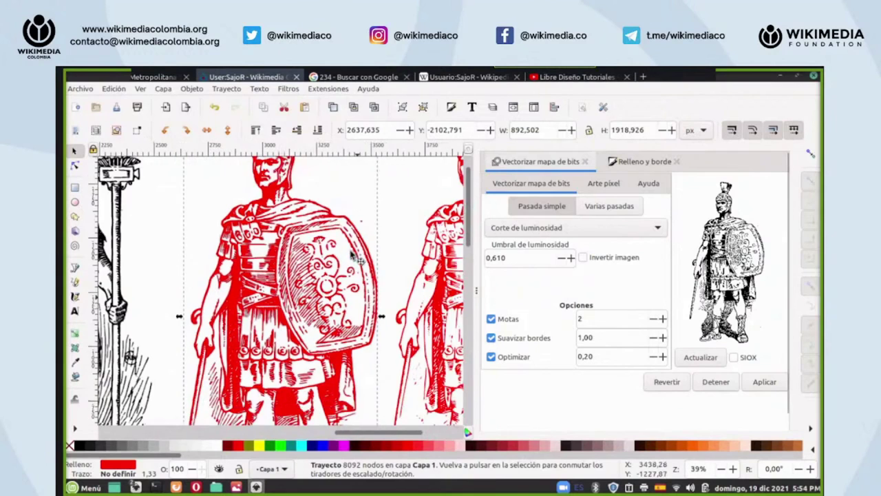
pyautogui.scroll(-3, 352, 255)
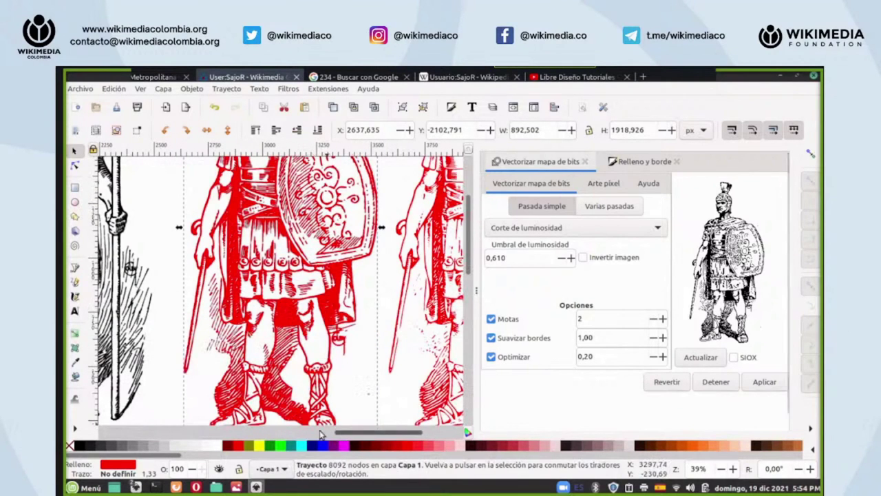
pyautogui.hscroll(-3, 320, 434)
pyautogui.hscroll(4, 320, 433)
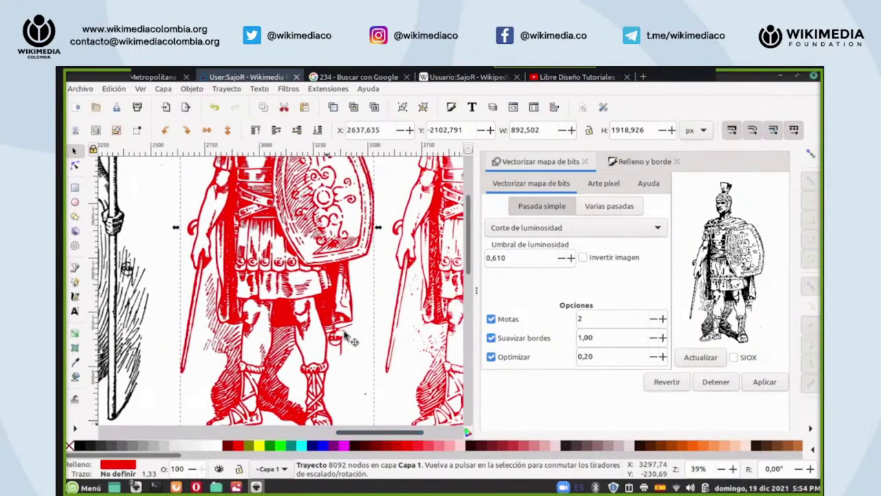
pyautogui.scroll(-3, 697, 468)
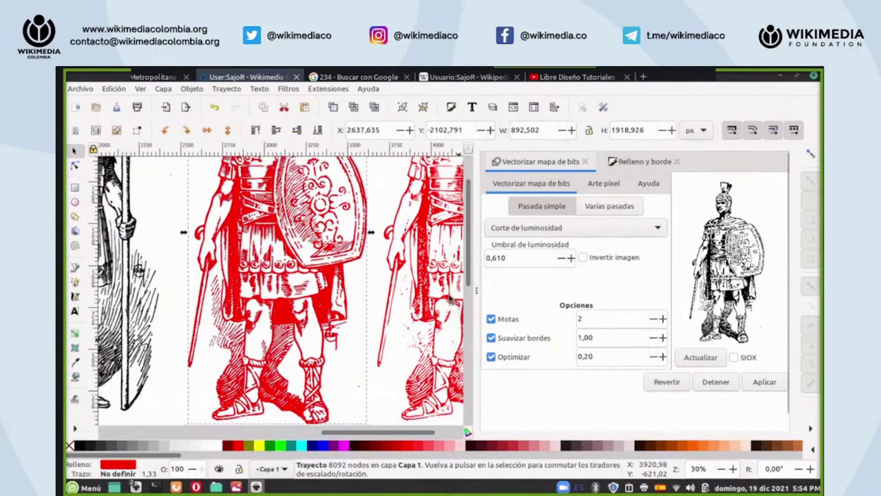
pyautogui.keyDown('shift'); pyautogui.click(345, 247); pyautogui.keyUp('shift')
pyautogui.moveTo(255, 252); pyautogui.dragTo(368, 252)
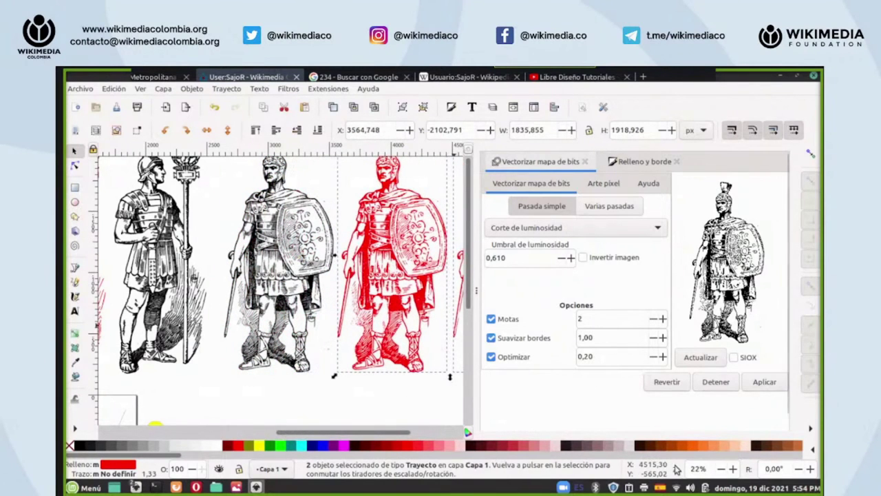
# - Check the tracing-mode list without changing it, then close the Documento nuevo 1 window
pyautogui.keyDown('ctrl'); pyautogui.scroll(3, 268, 269); pyautogui.keyUp('ctrl')
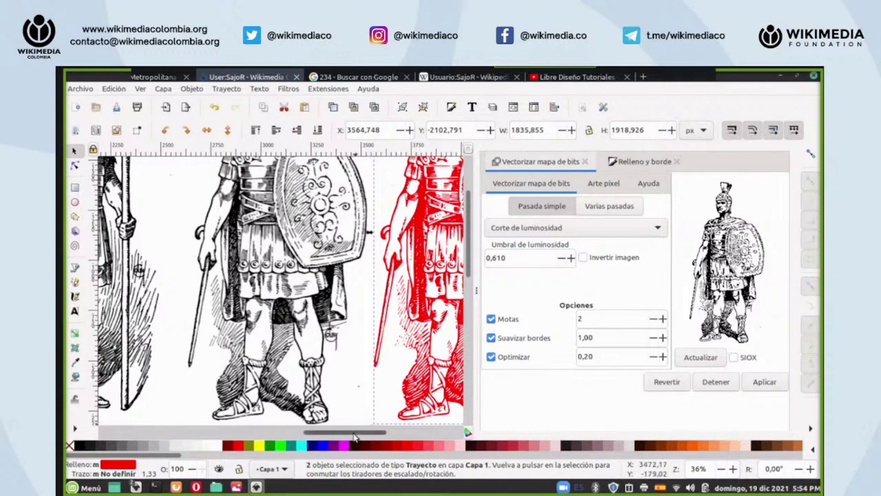
pyautogui.moveTo(357, 432); pyautogui.dragTo(371, 433)
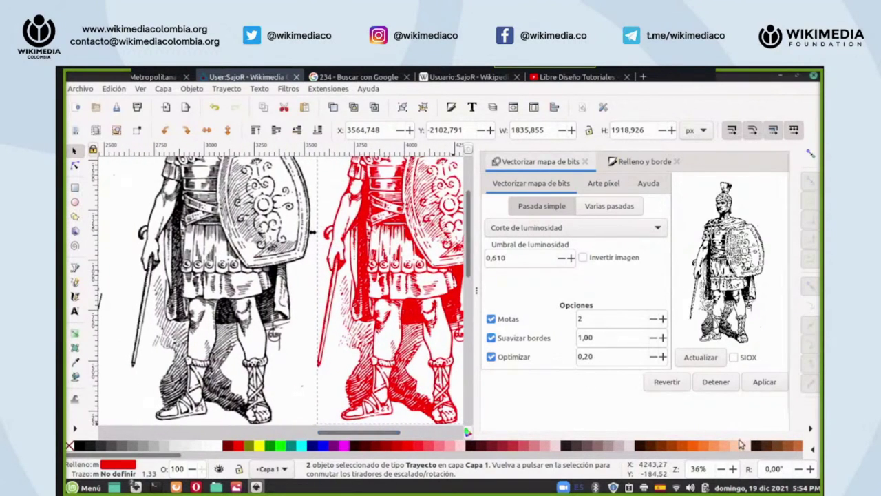
pyautogui.scroll(3, 701, 469)
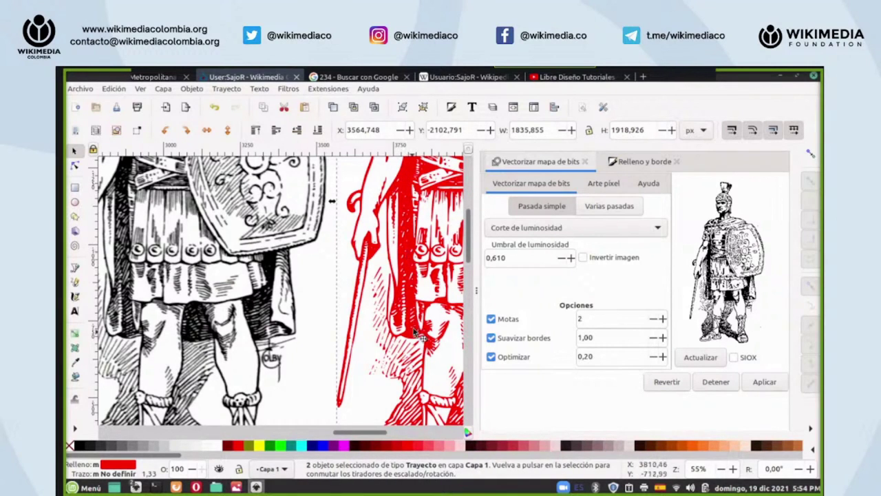
pyautogui.scroll(-2, 704, 469)
pyautogui.scroll(-4, 704, 469)
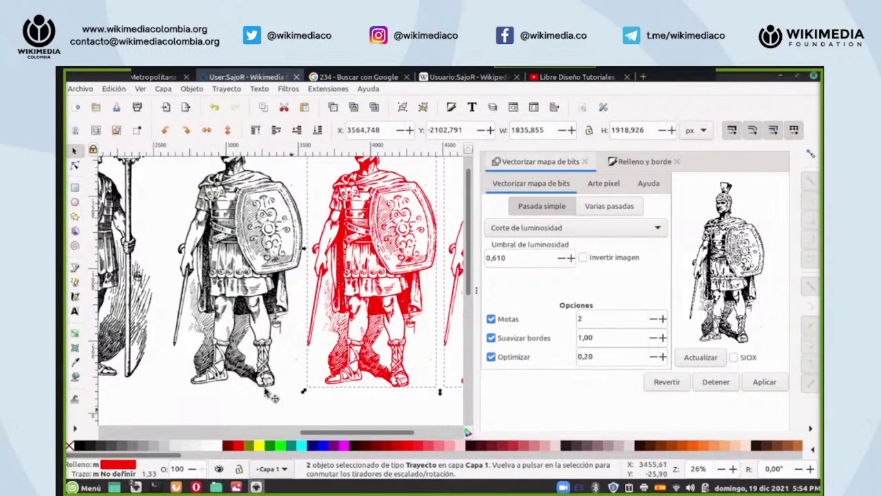
pyautogui.moveTo(325, 434); pyautogui.dragTo(366, 421)
pyautogui.click(518, 228)
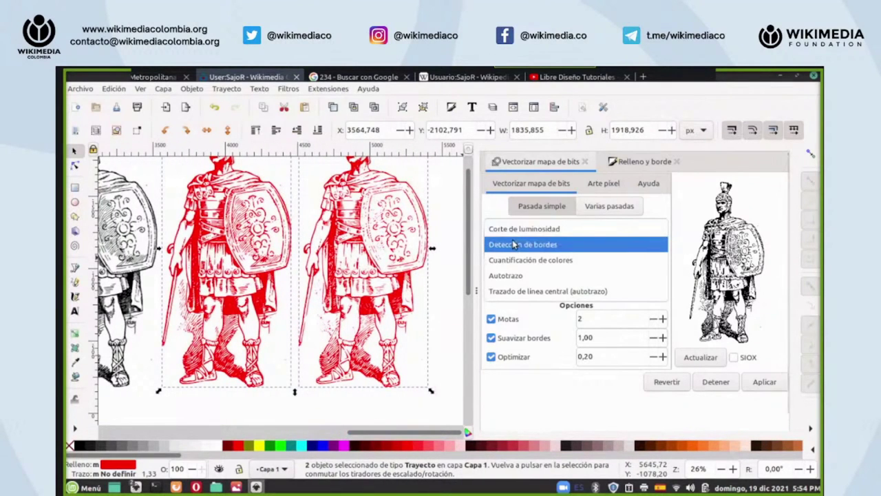
pyautogui.click(513, 244)
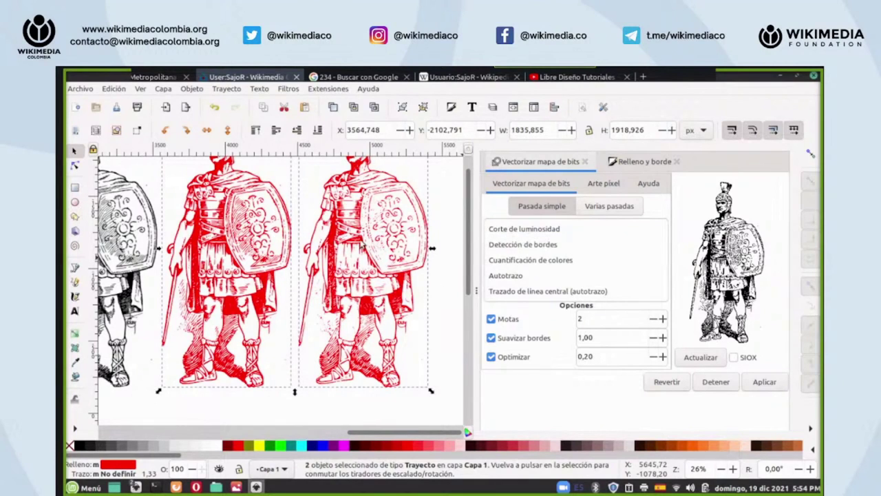
pyautogui.click(454, 202)
pyautogui.scroll(10, 441, 210)
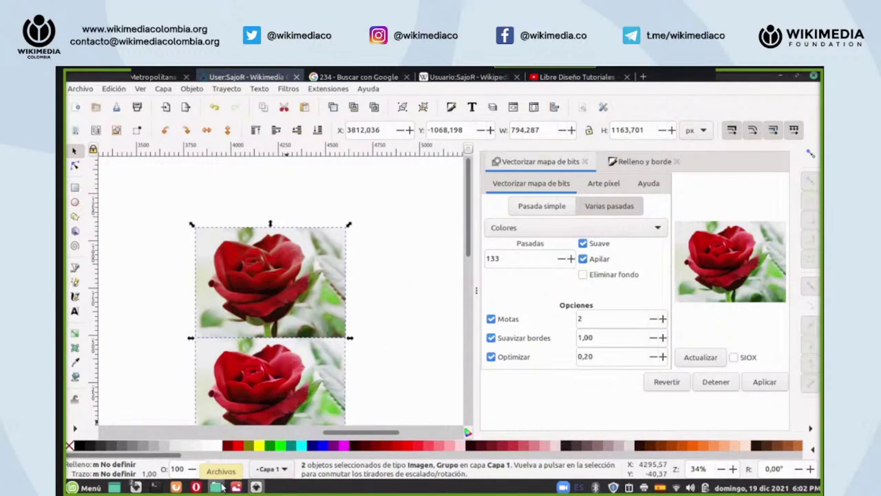
pyautogui.click(813, 77)
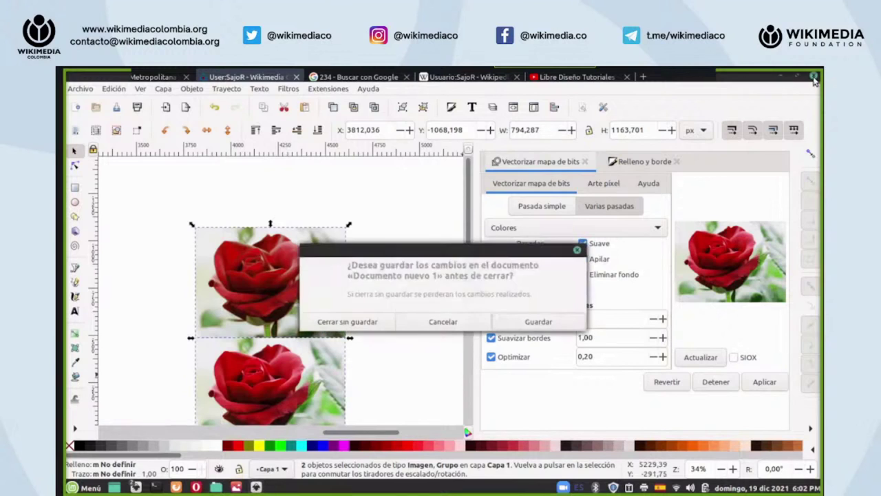
# - Choose 'Cerrar sin guardar' to discard the rose document's changes
pyautogui.click(365, 324)
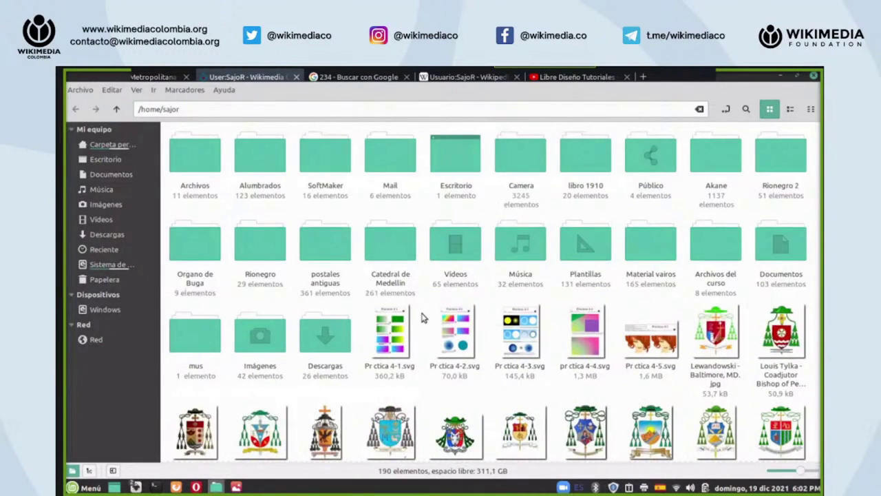
# - Open zona de influencia catedral.svg from Documentos with Abrir con > Inkscape
pyautogui.click(110, 174)
pyautogui.scroll(-5, 558, 332)
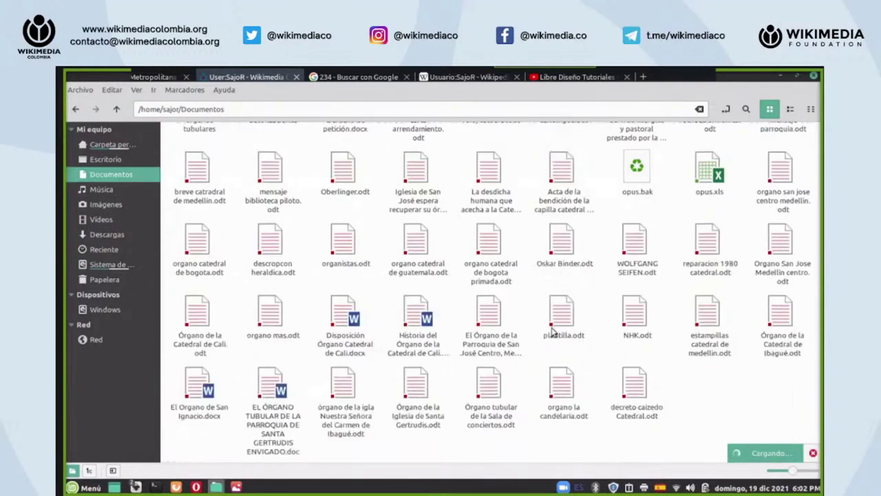
pyautogui.scroll(-5, 558, 332)
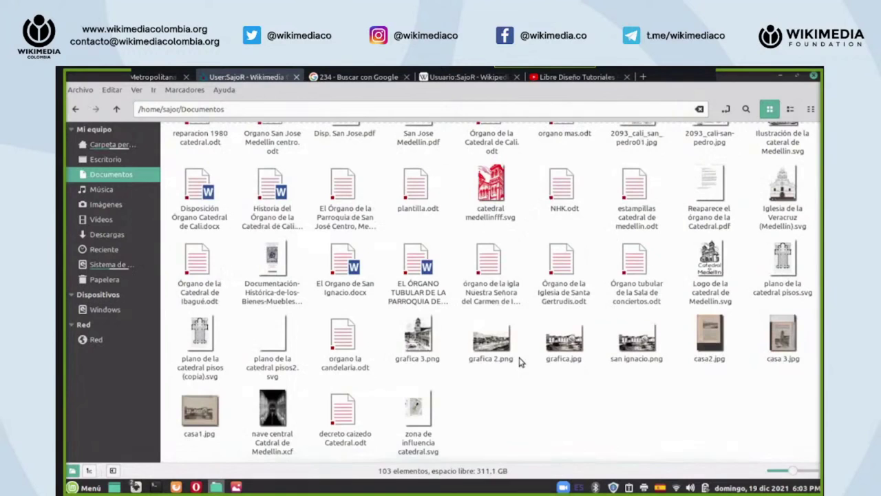
pyautogui.click(426, 408)
pyautogui.rightClick(426, 407)
pyautogui.moveTo(510, 232)
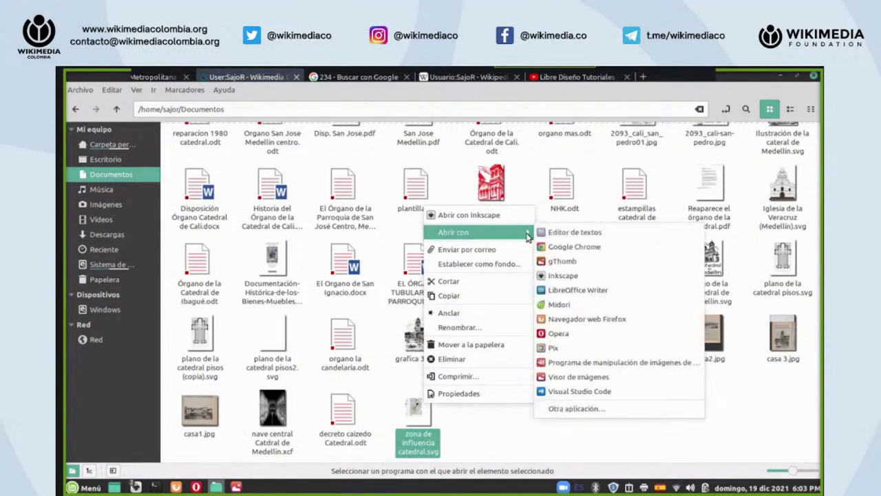
pyautogui.click(576, 276)
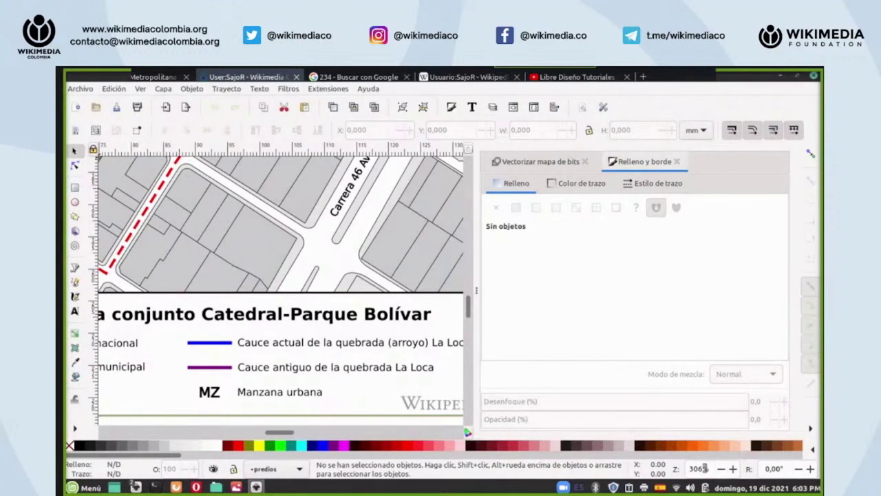
pyautogui.scroll(-4, 703, 468)
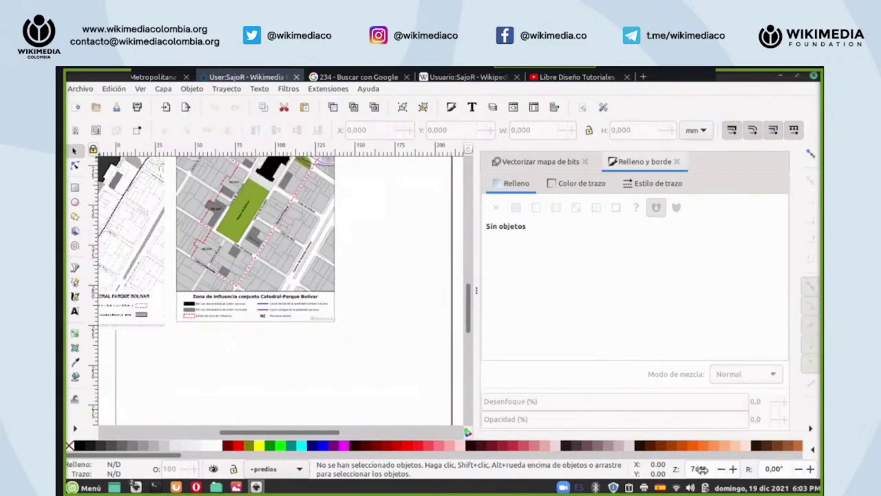
pyautogui.scroll(3, 433, 275)
pyautogui.scroll(-2, 434, 276)
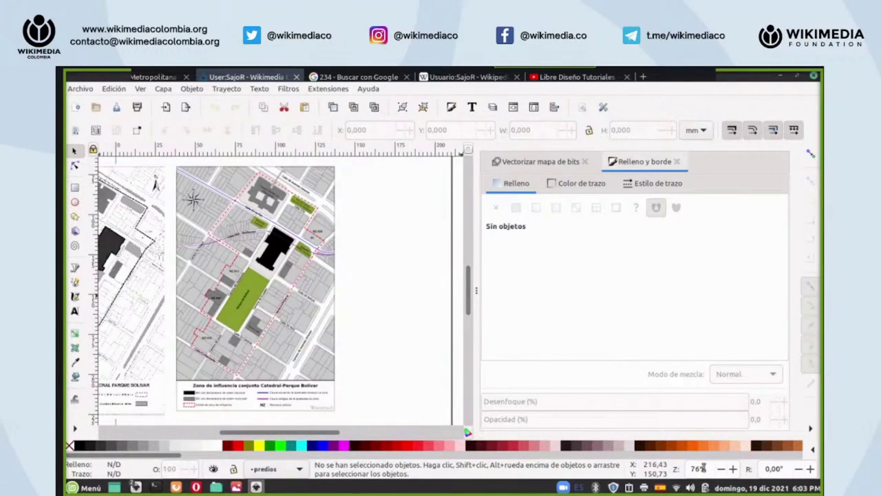
pyautogui.scroll(4, 699, 468)
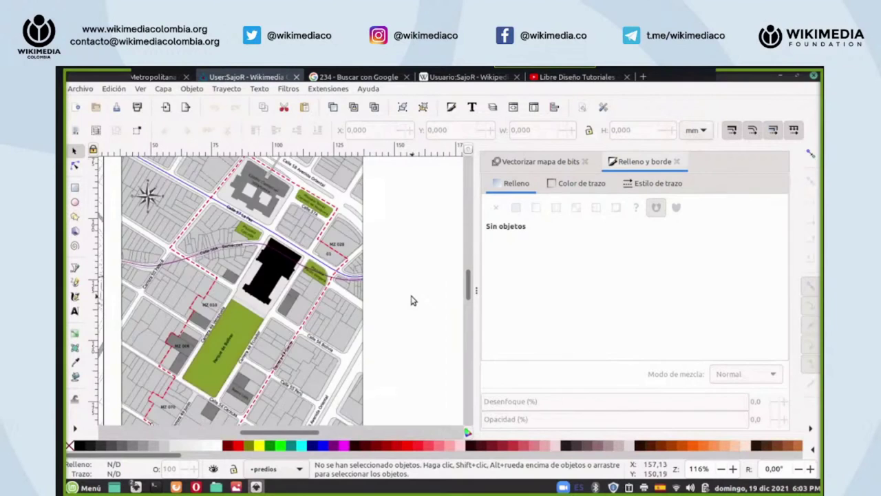
pyautogui.scroll(3, 413, 300)
pyautogui.moveTo(308, 434); pyautogui.dragTo(301, 435)
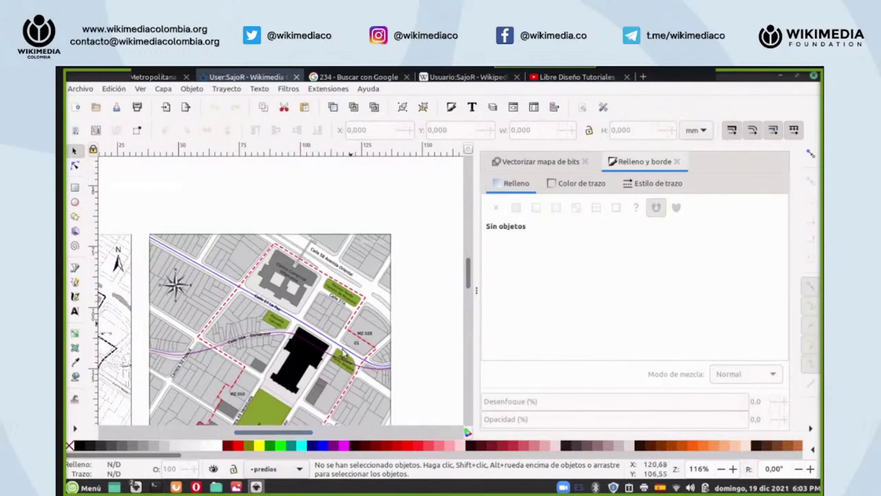
pyautogui.scroll(-3, 351, 329)
pyautogui.scroll(1, 351, 328)
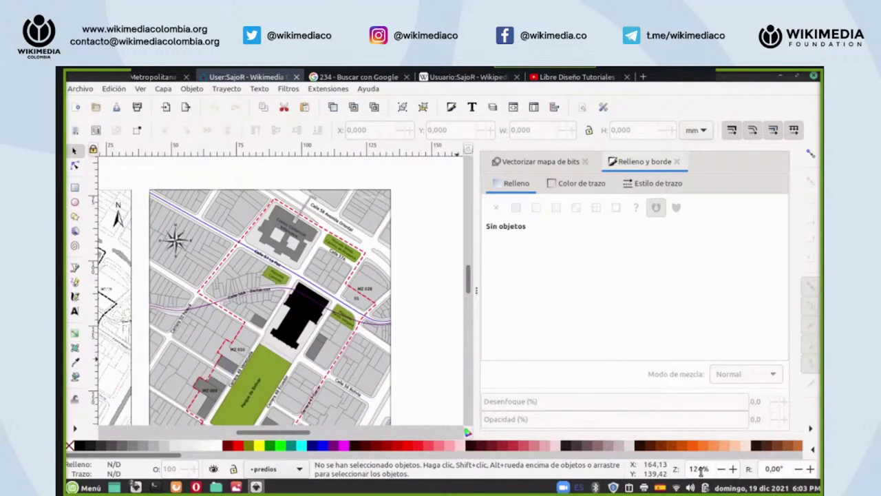
pyautogui.scroll(4, 701, 470)
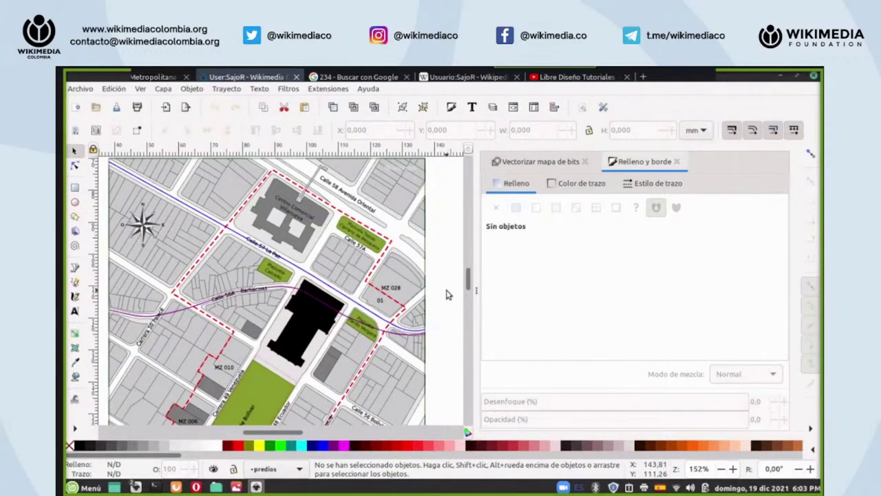
pyautogui.scroll(-6, 446, 295)
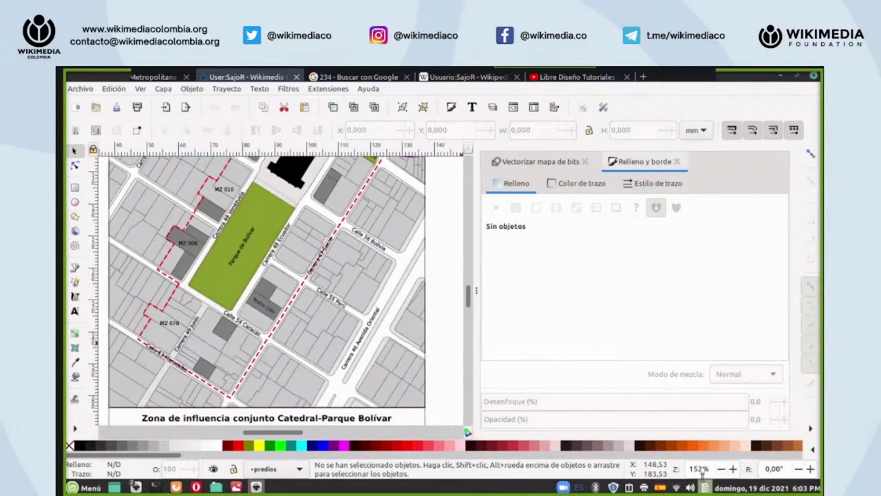
pyautogui.scroll(-5, 701, 470)
pyautogui.moveTo(336, 435); pyautogui.dragTo(296, 435)
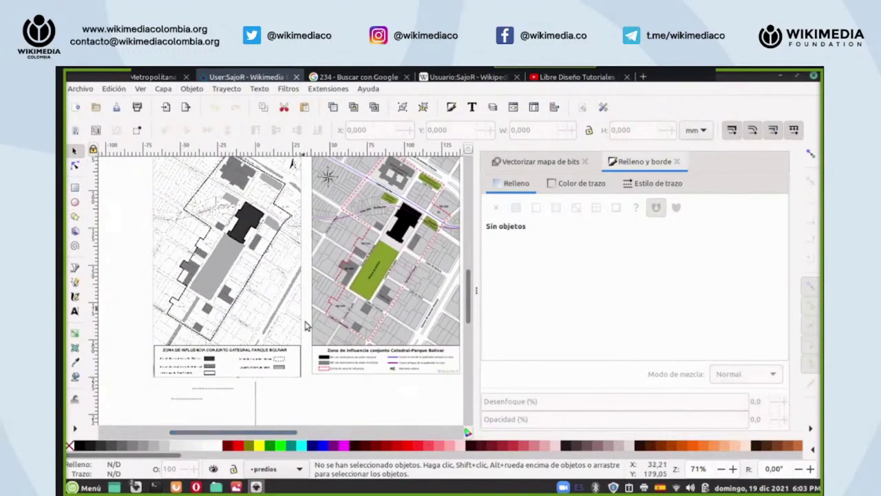
pyautogui.click(287, 279)
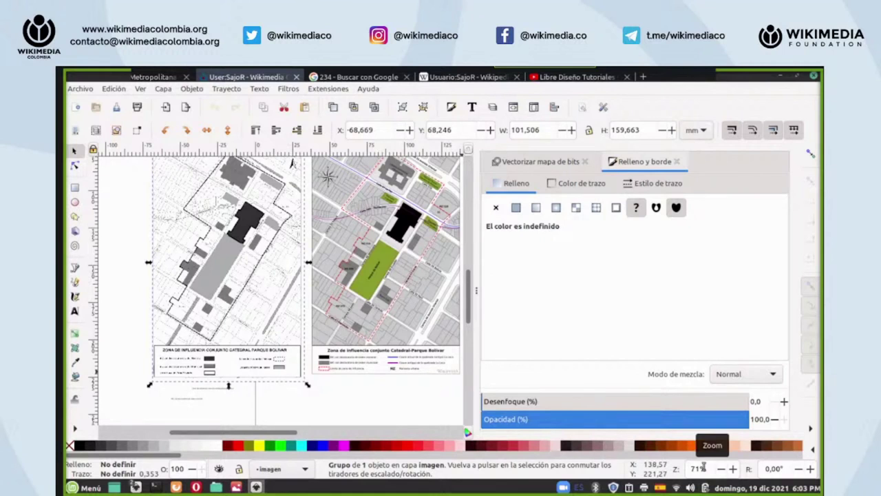
pyautogui.scroll(6, 699, 468)
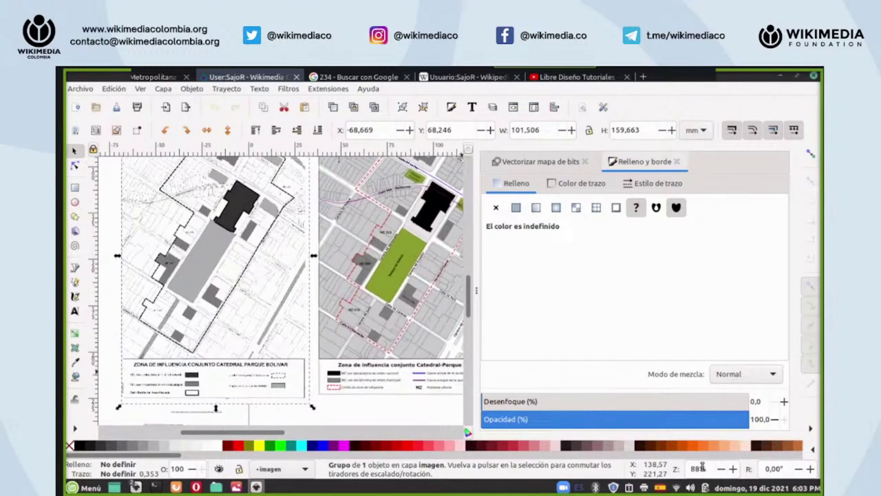
pyautogui.scroll(2, 319, 290)
pyautogui.scroll(2, 318, 290)
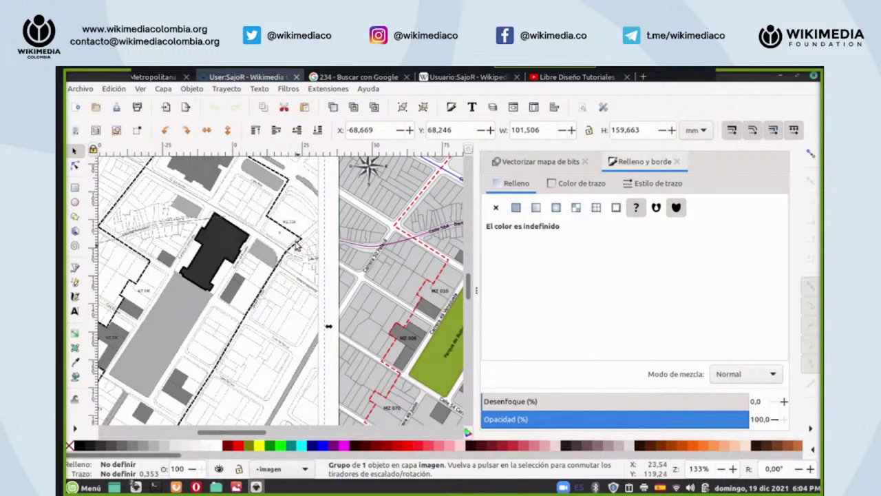
pyautogui.scroll(4, 699, 469)
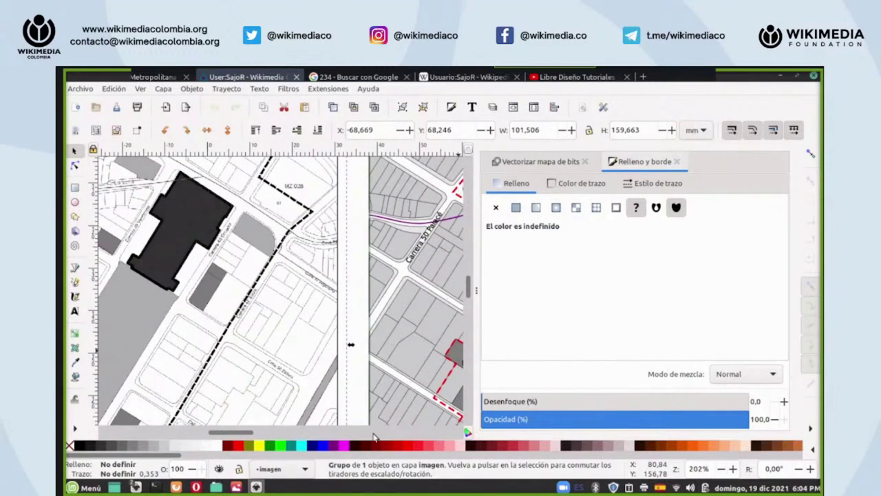
pyautogui.moveTo(245, 435); pyautogui.dragTo(224, 437)
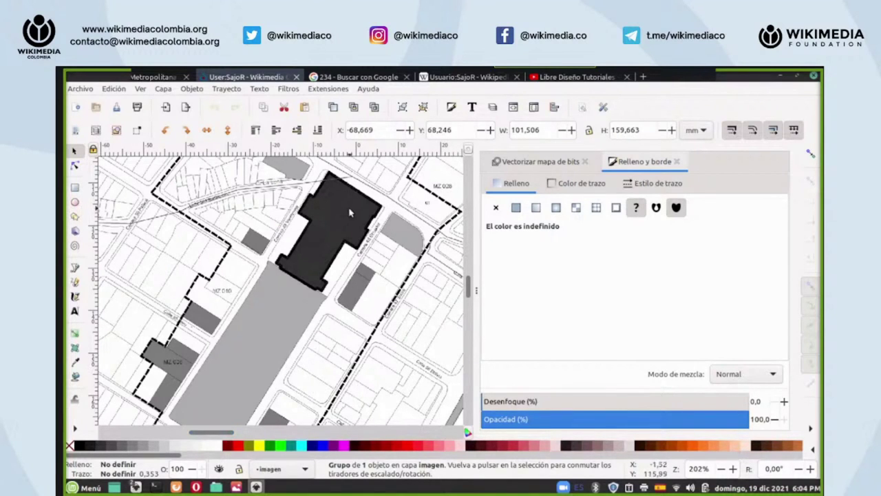
pyautogui.scroll(5, 367, 293)
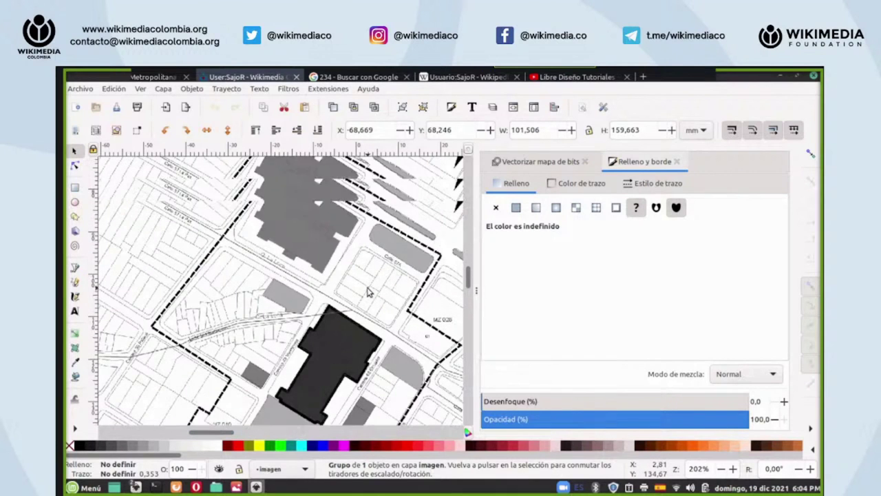
pyautogui.scroll(3, 367, 293)
pyautogui.scroll(-8, 367, 292)
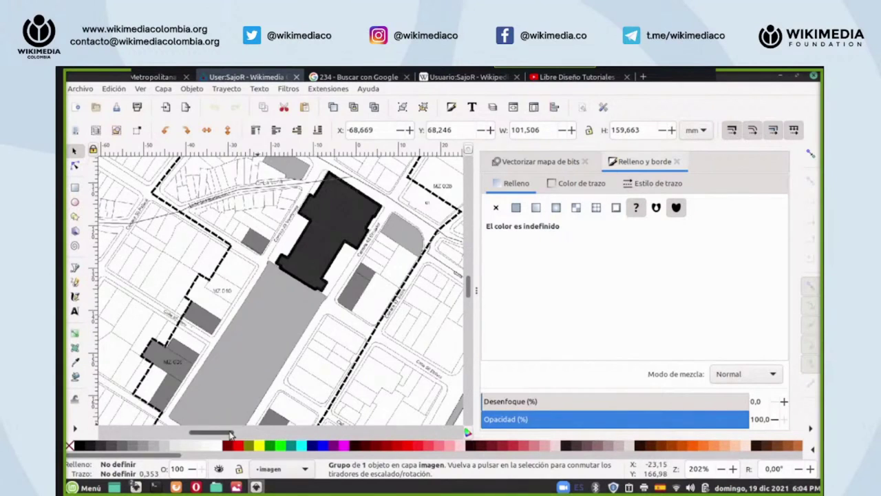
pyautogui.moveTo(240, 431); pyautogui.dragTo(281, 435)
pyautogui.scroll(-5, 695, 469)
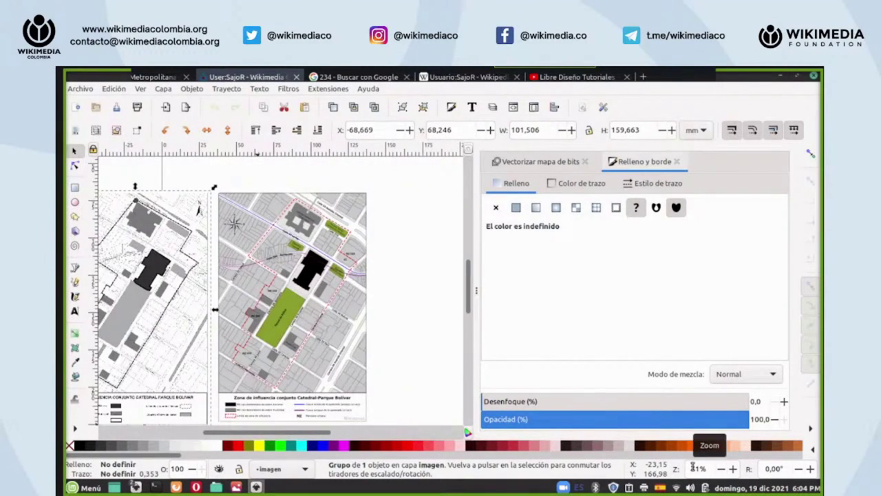
pyautogui.scroll(2, 693, 468)
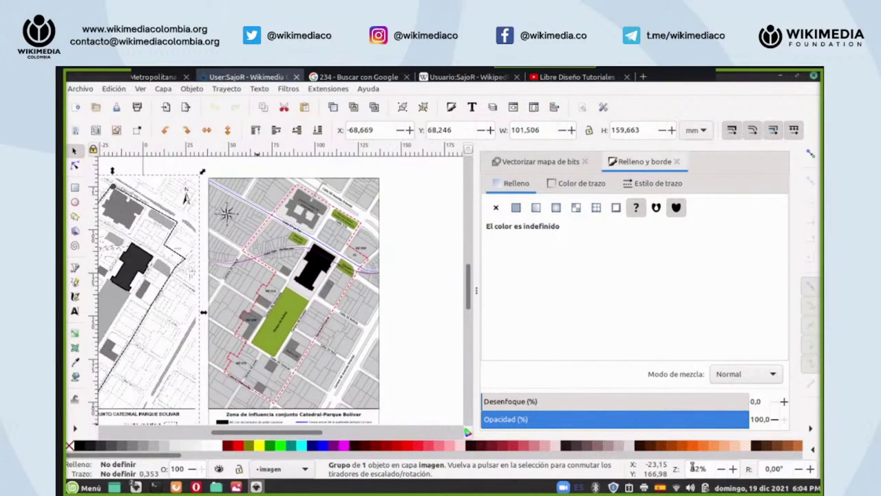
pyautogui.click(430, 240)
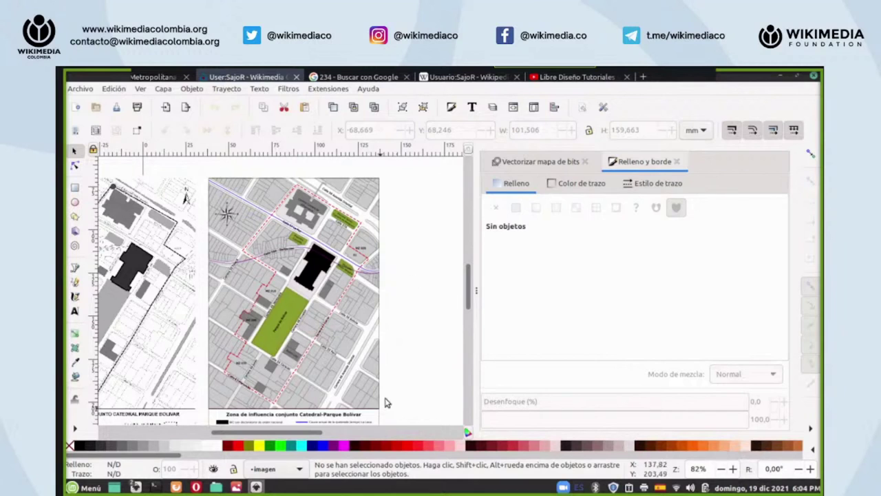
# - Close the Relleno y borde and Vectorizar mapa de bits panels beside the zone map
pyautogui.moveTo(322, 437); pyautogui.dragTo(282, 436)
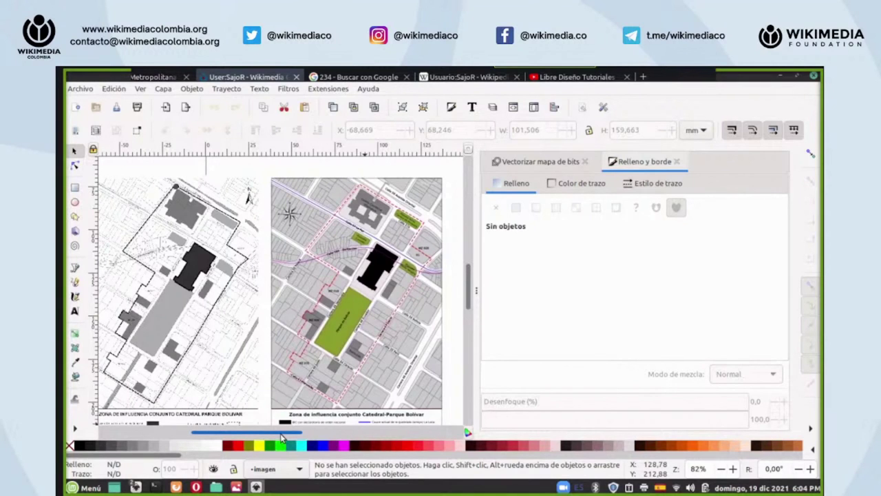
pyautogui.moveTo(282, 438)
pyautogui.mouseDown()
pyautogui.moveTo(304, 445)
pyautogui.moveTo(289, 440)
pyautogui.mouseUp()
pyautogui.scroll(1, 702, 467)
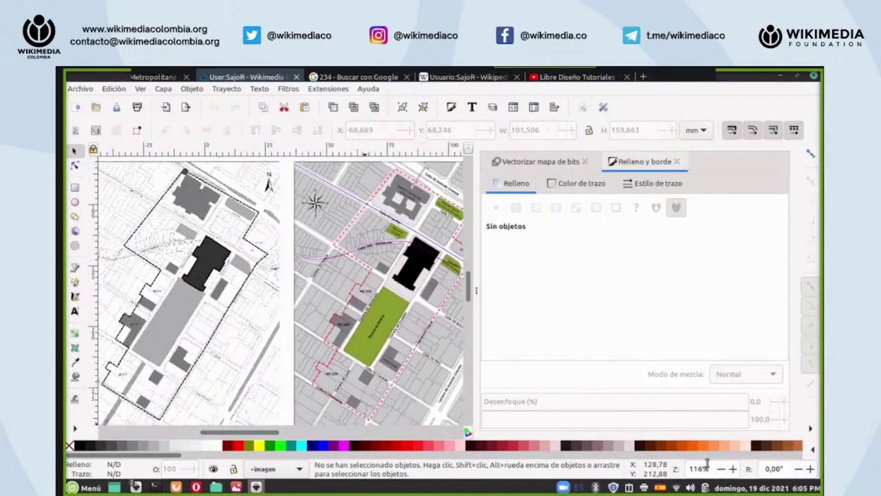
pyautogui.scroll(3, 705, 464)
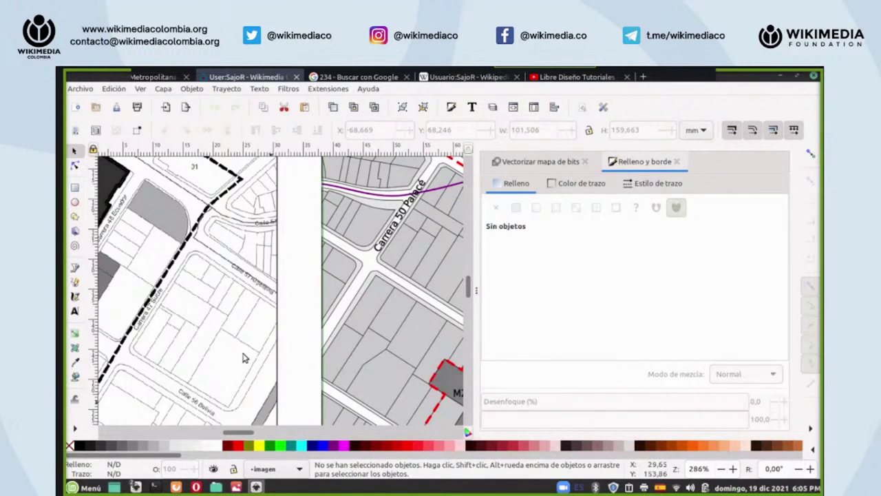
pyautogui.moveTo(249, 433); pyautogui.dragTo(273, 437)
pyautogui.scroll(-5, 708, 472)
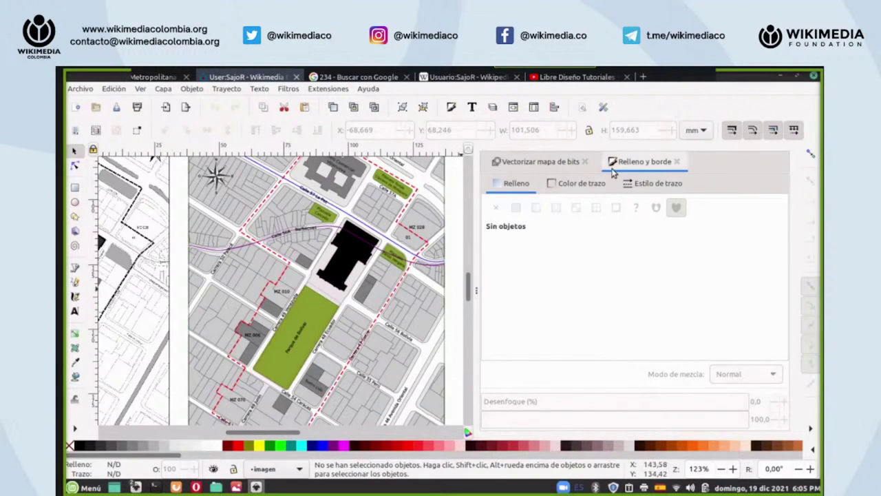
pyautogui.click(677, 161)
pyautogui.click(585, 162)
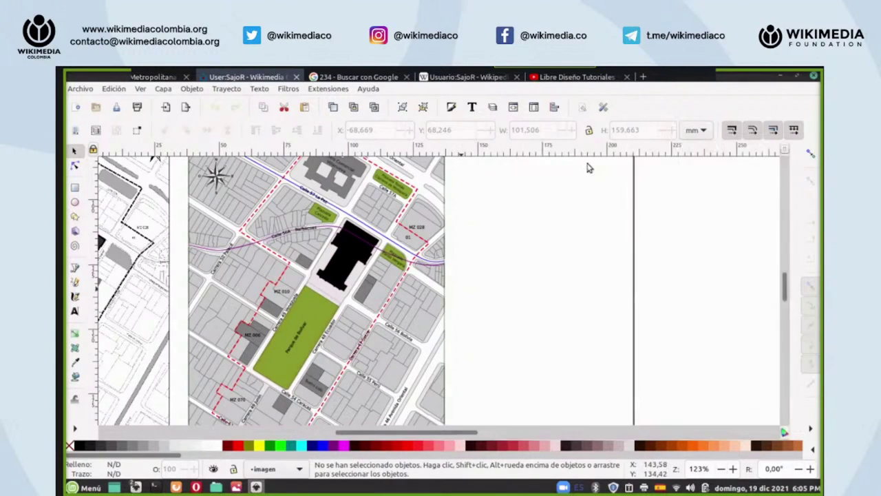
# - Hide the limite, texto, predios, fondo and imagen layers, keeping imagen base visible
pyautogui.click(493, 108)
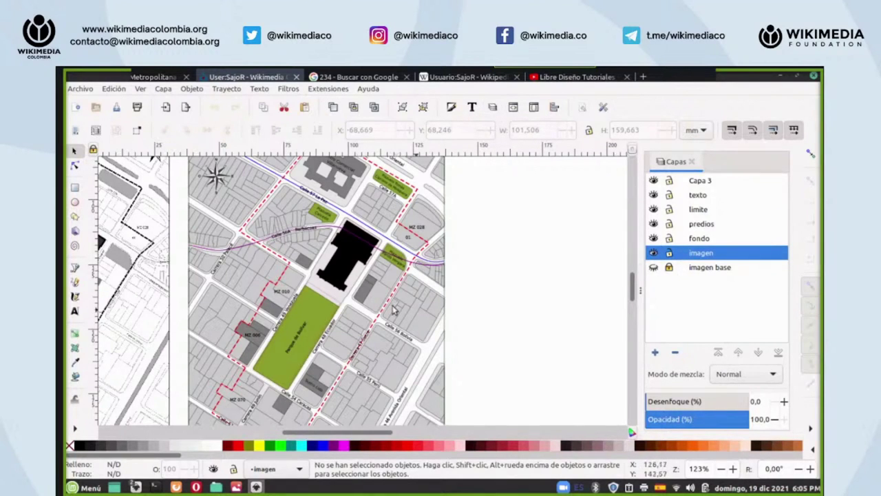
pyautogui.scroll(2, 446, 315)
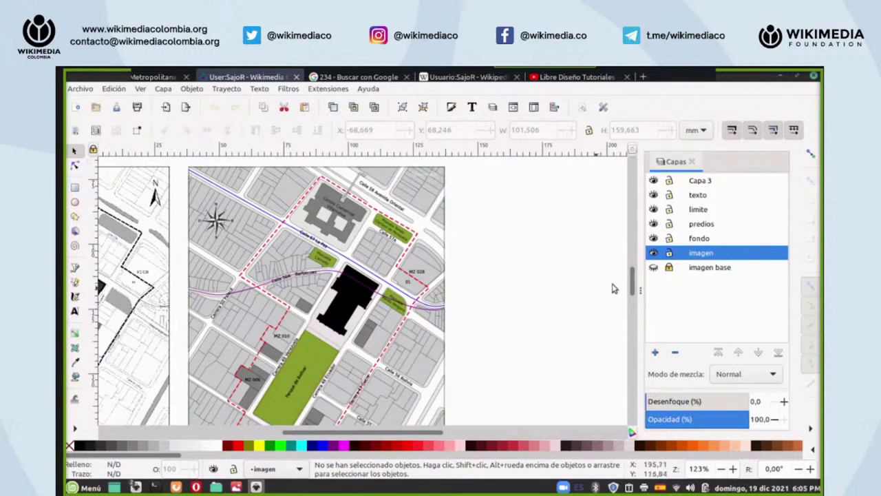
pyautogui.click(654, 267)
pyautogui.scroll(3, 703, 469)
pyautogui.scroll(1, 703, 468)
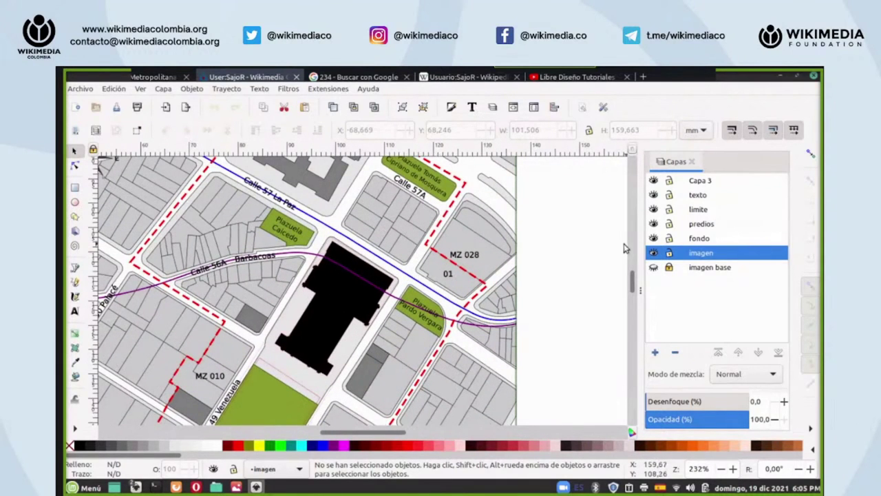
pyautogui.click(653, 210)
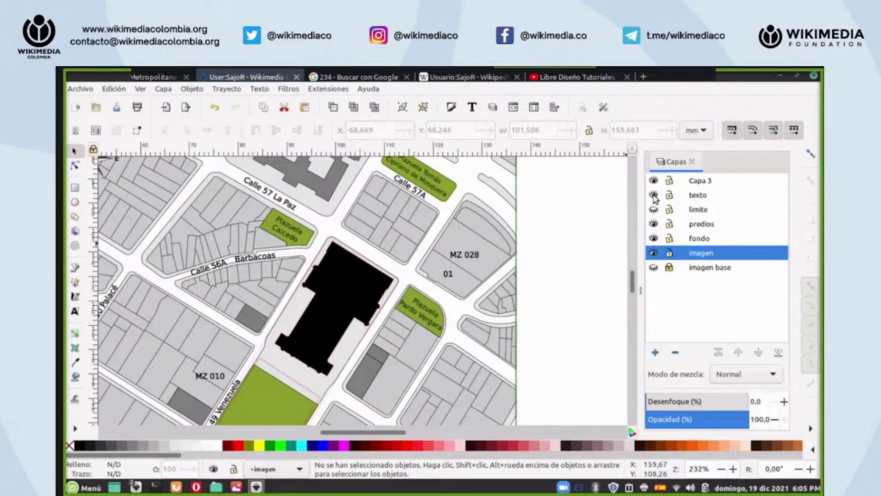
pyautogui.click(653, 195)
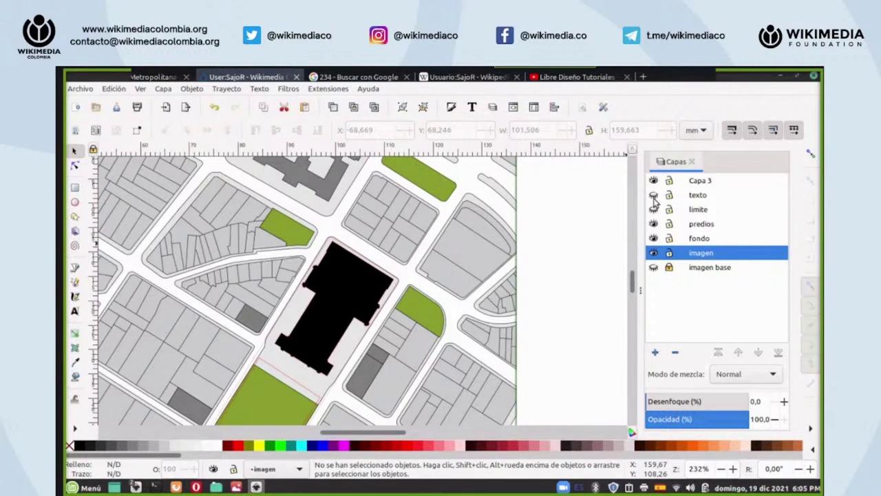
pyautogui.click(653, 223)
pyautogui.click(653, 239)
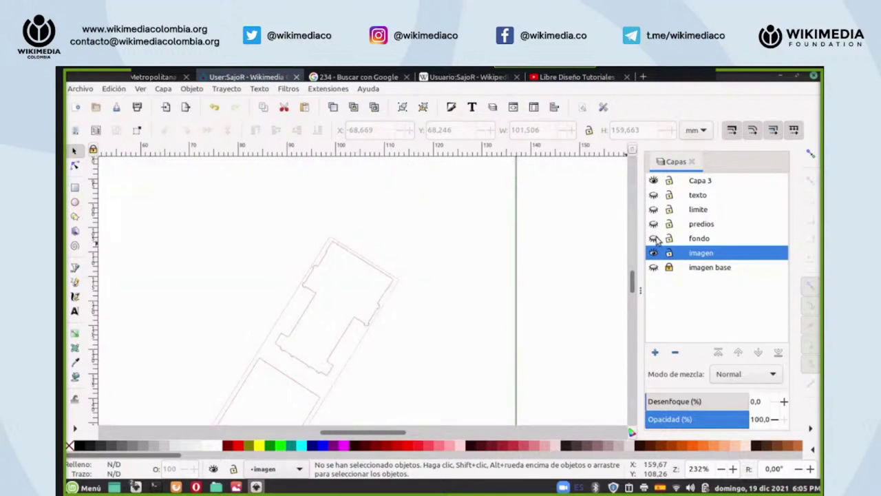
pyautogui.click(653, 253)
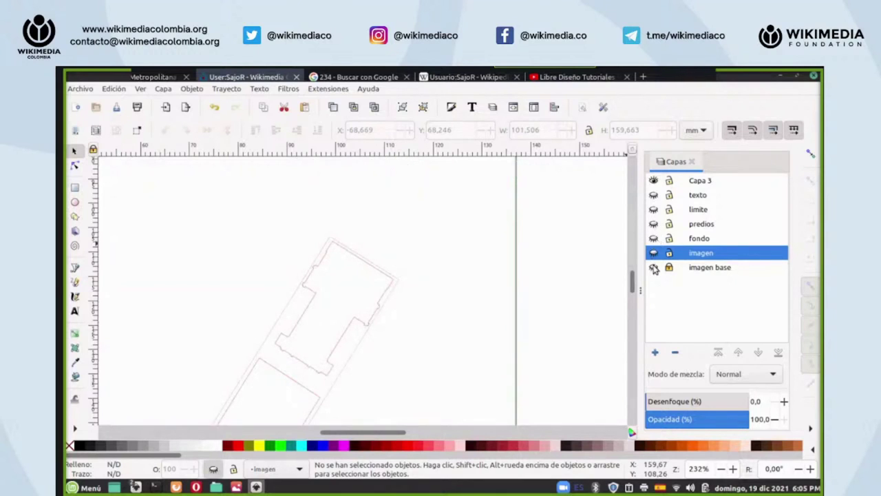
pyautogui.click(653, 267)
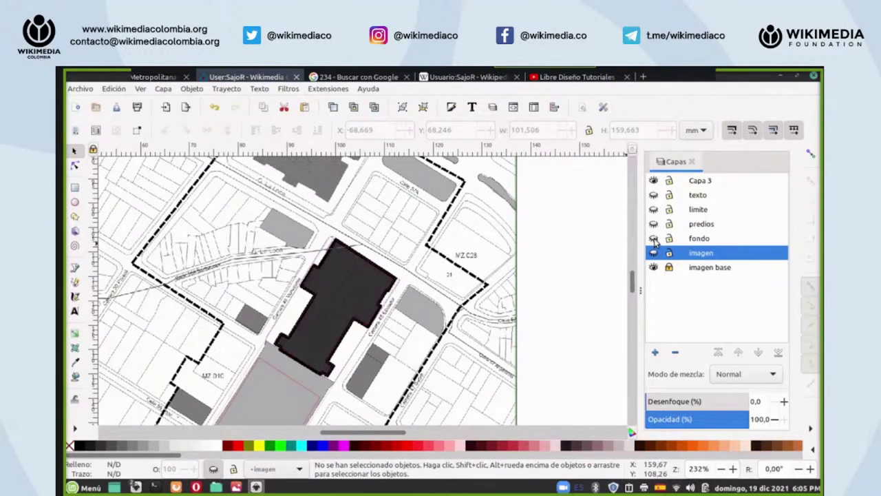
# - Turn the fondo, predios, limite and texto layers back on
pyautogui.click(654, 239)
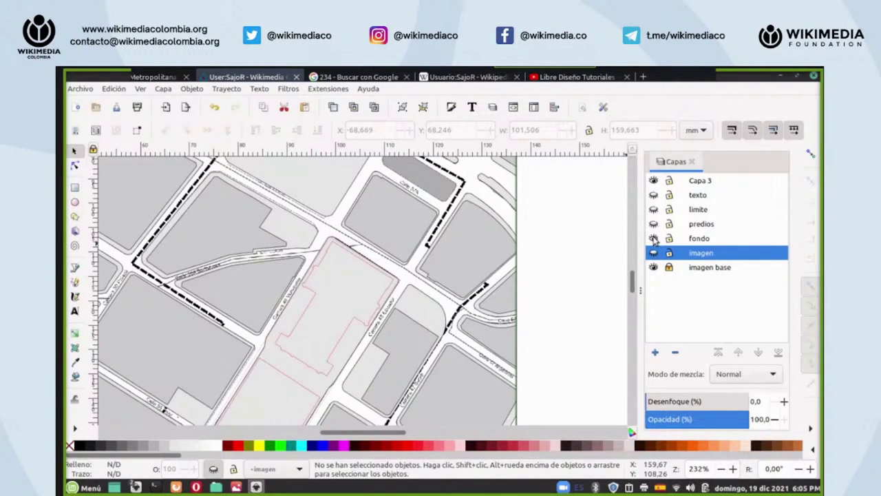
pyautogui.click(654, 224)
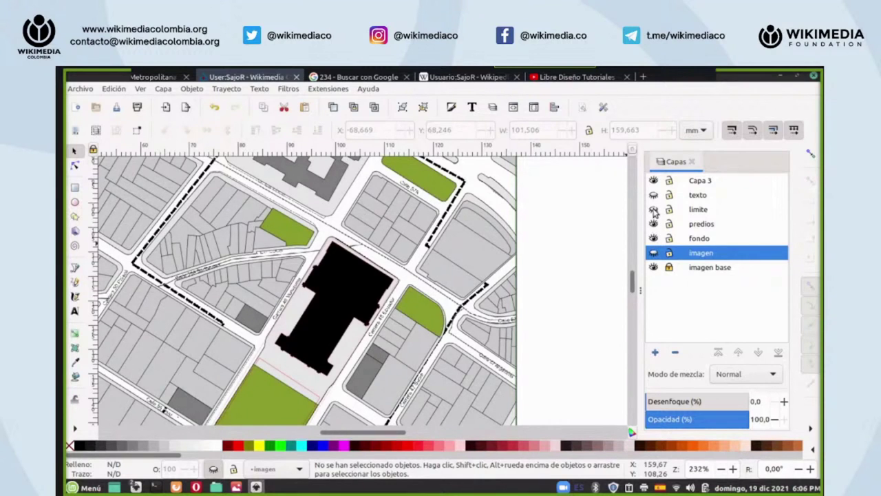
pyautogui.click(653, 210)
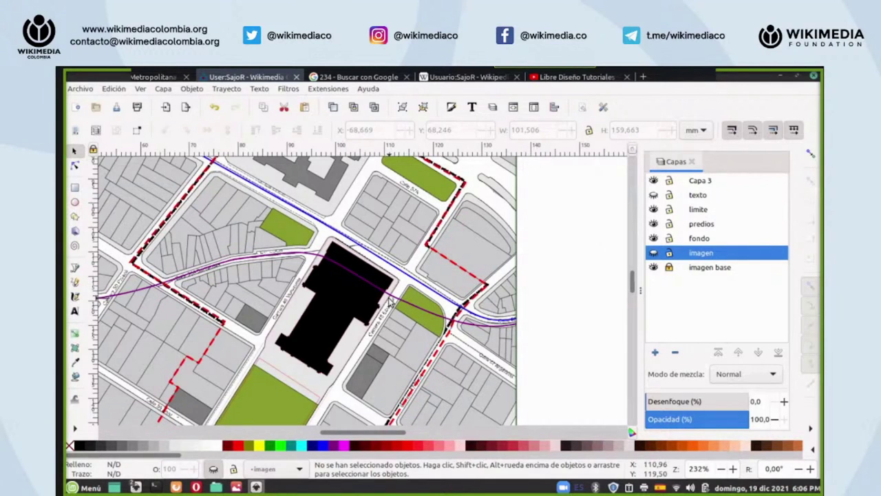
pyautogui.scroll(3, 391, 303)
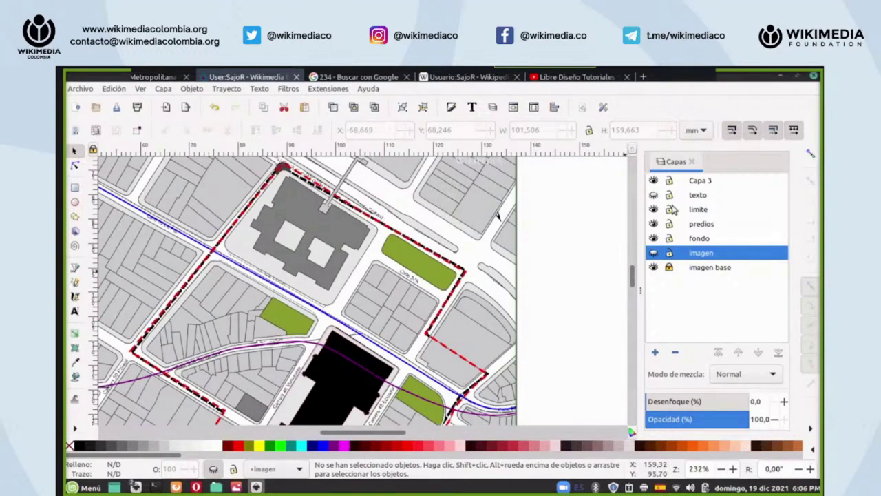
pyautogui.click(654, 196)
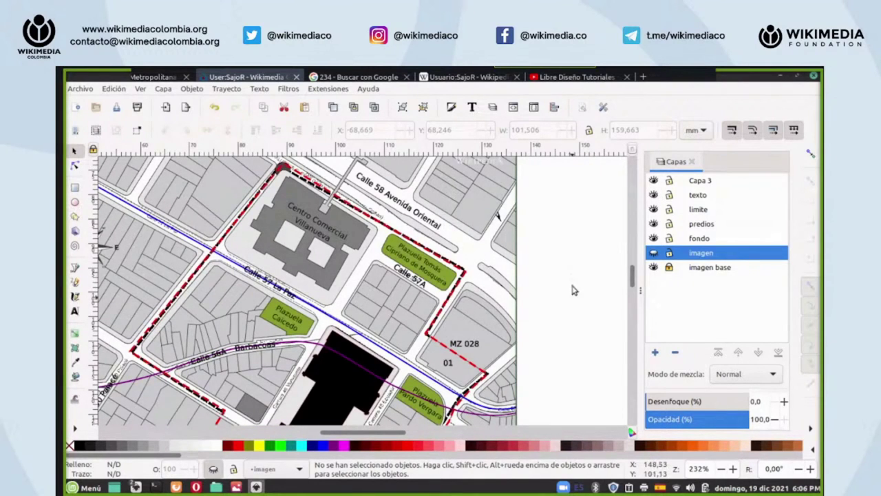
pyautogui.scroll(-2, 570, 318)
pyautogui.scroll(1, 709, 468)
pyautogui.scroll(8, 709, 468)
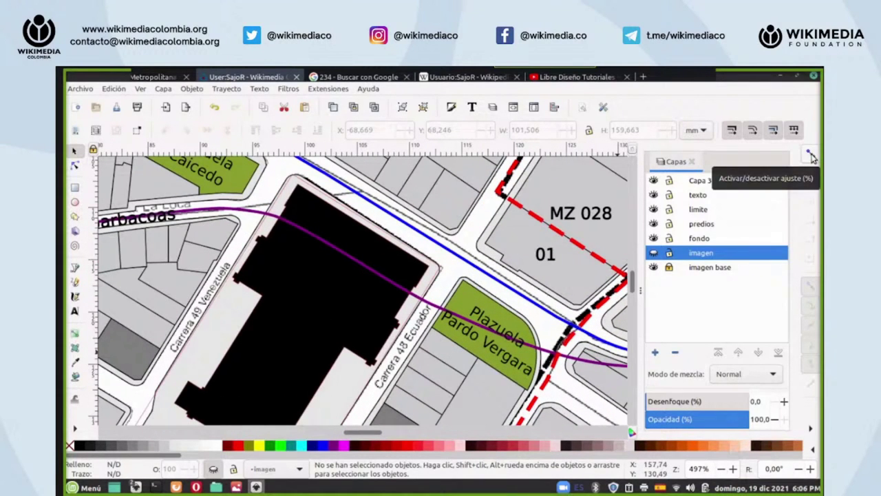
# - Enable snapping, test-move the Plazuela Pardo Vergara label, then undo the move
pyautogui.click(811, 154)
pyautogui.click(495, 327)
pyautogui.moveTo(496, 327)
pyautogui.mouseDown()
pyautogui.moveTo(485, 306)
pyautogui.moveTo(506, 330)
pyautogui.moveTo(493, 318)
pyautogui.moveTo(500, 298)
pyautogui.moveTo(500, 311)
pyautogui.moveTo(511, 309)
pyautogui.moveTo(495, 315)
pyautogui.mouseUp()
pyautogui.click(810, 182)
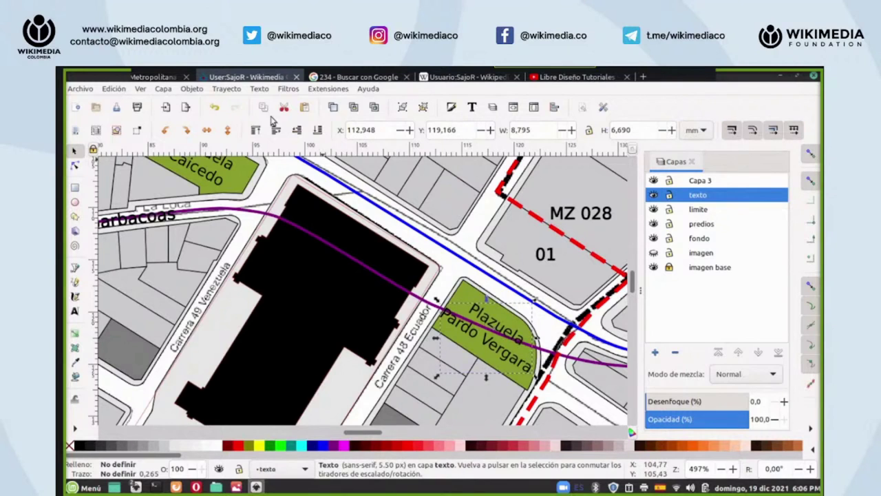
pyautogui.click(215, 108)
pyautogui.click(215, 108)
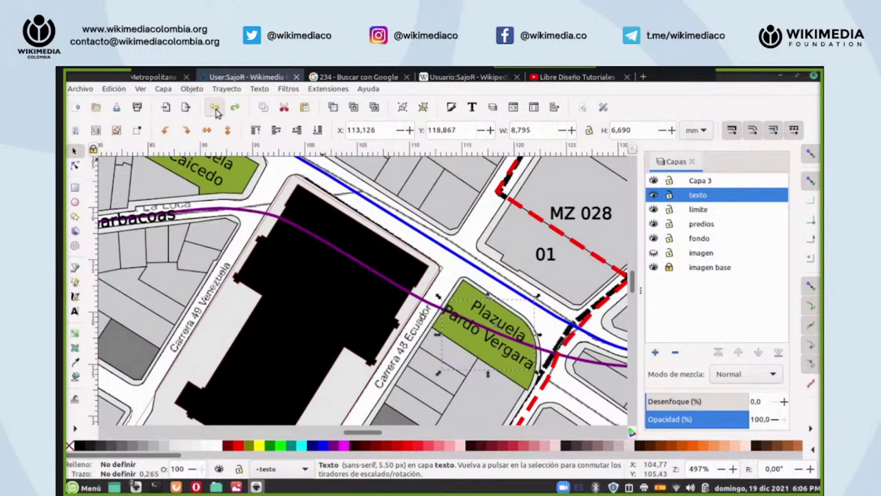
pyautogui.scroll(-5, 698, 468)
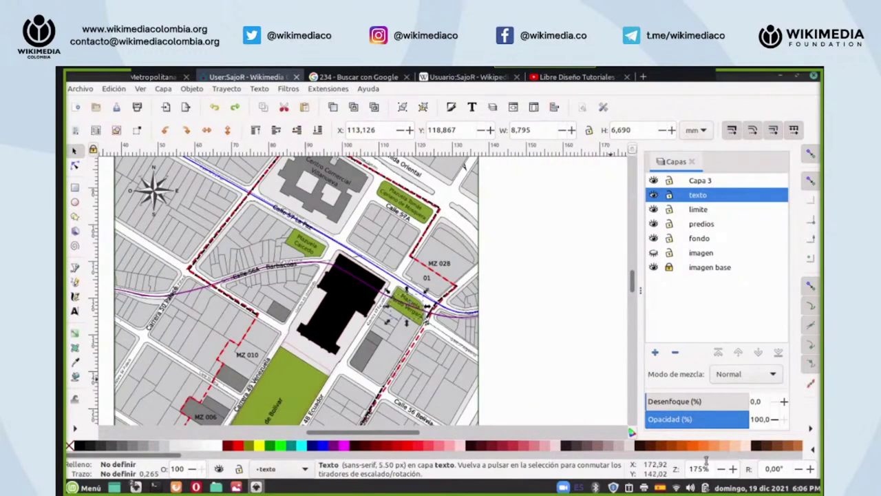
pyautogui.press('+')
pyautogui.press('+')
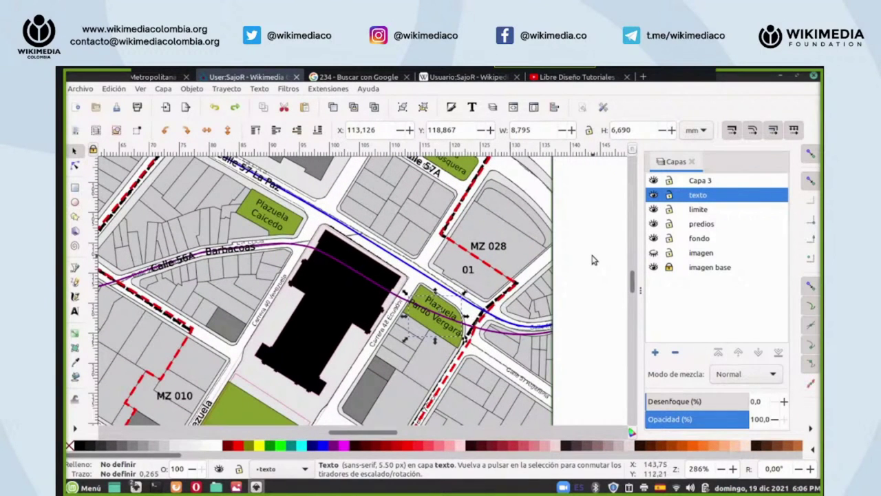
pyautogui.click(590, 270)
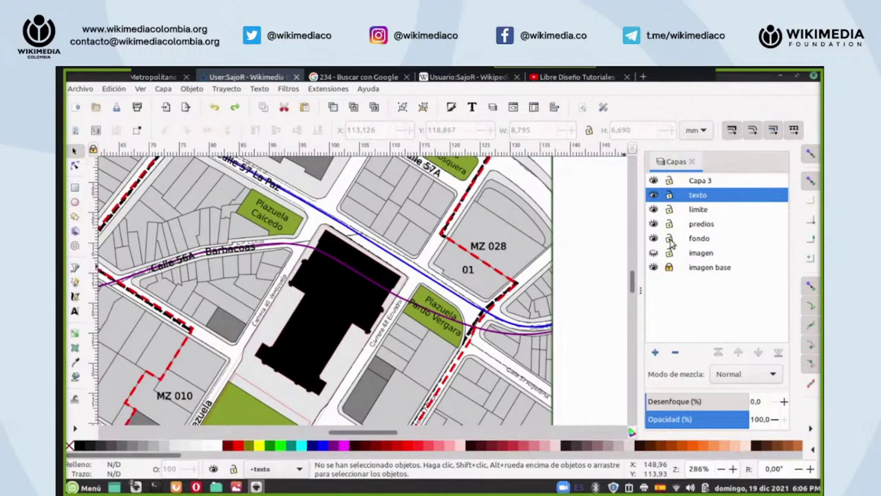
# - Test-move and node-edit the MZ 028 grey block, then undo all three changes
pyautogui.click(517, 249)
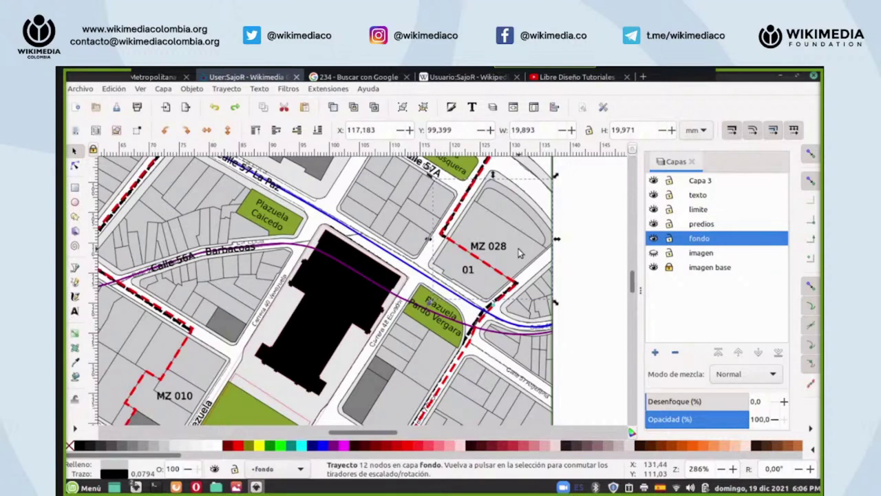
pyautogui.moveTo(518, 254)
pyautogui.mouseDown()
pyautogui.moveTo(482, 262)
pyautogui.moveTo(475, 275)
pyautogui.moveTo(516, 260)
pyautogui.moveTo(522, 246)
pyautogui.mouseUp()
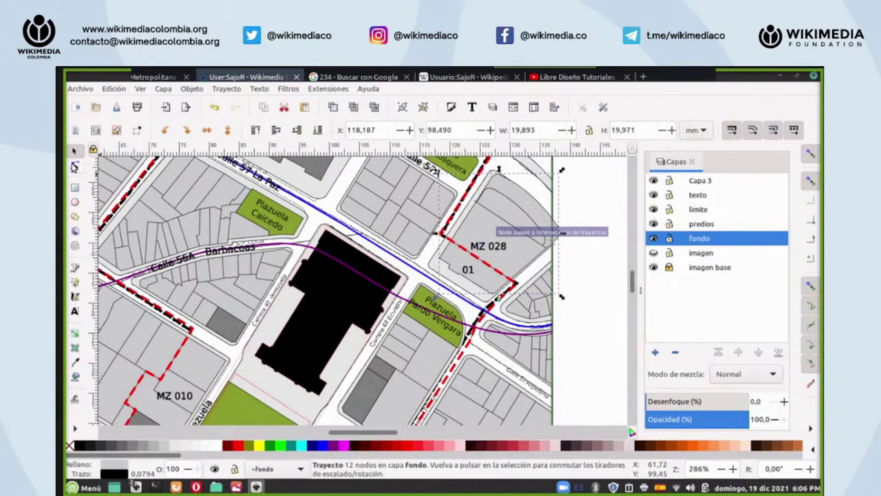
pyautogui.click(523, 193)
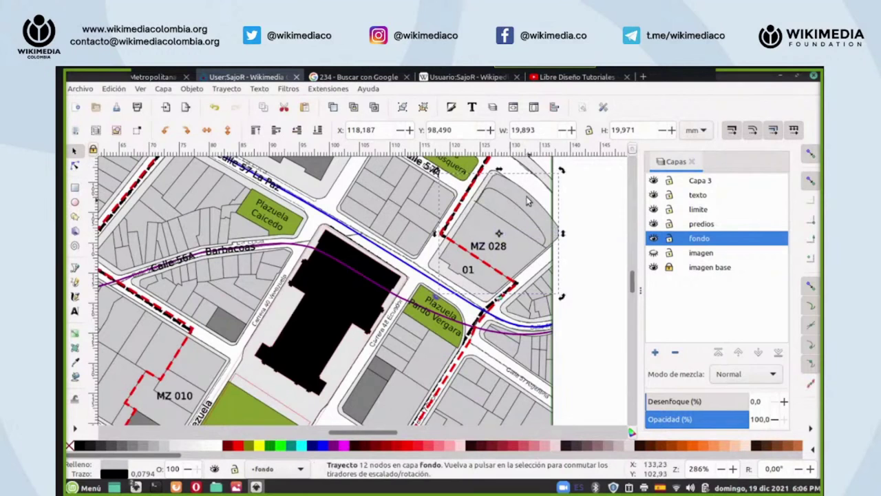
pyautogui.click(76, 167)
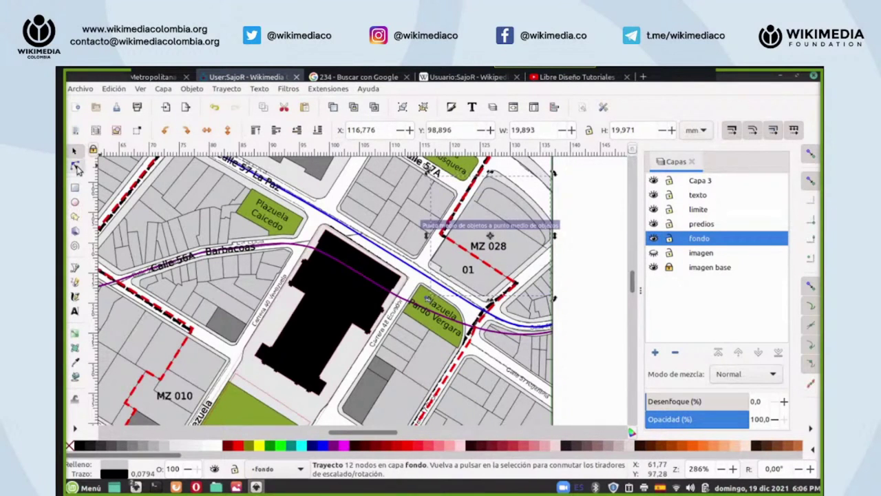
pyautogui.moveTo(489, 180); pyautogui.dragTo(519, 187)
pyautogui.click(215, 108)
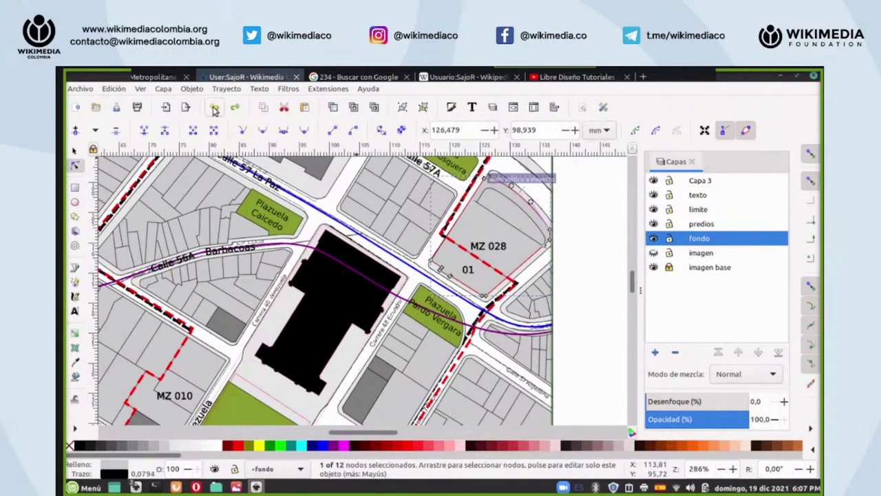
pyautogui.click(215, 108)
pyautogui.click(215, 108)
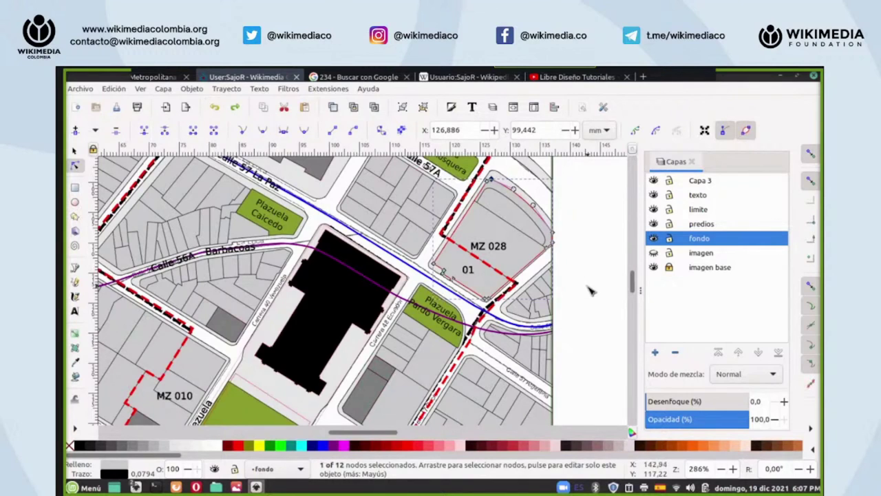
# - Lock the fondo layer, then select the MZ 028 parcel outline in predios
pyautogui.click(599, 257)
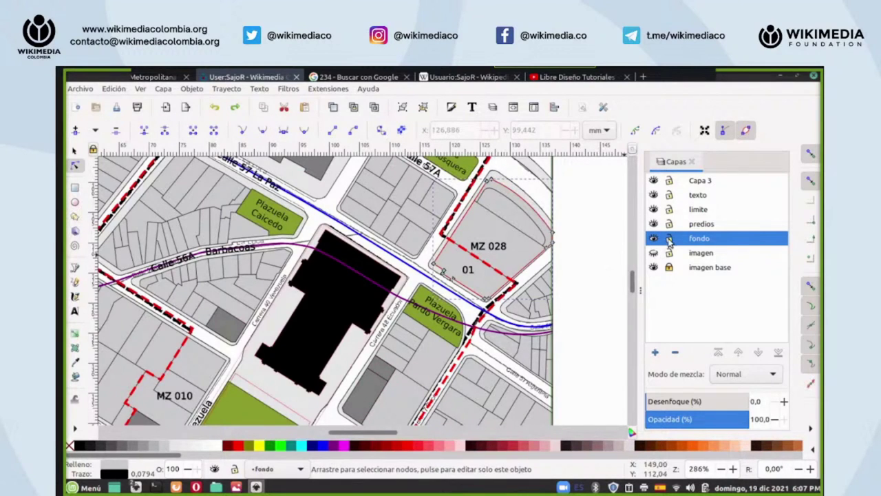
pyautogui.click(668, 238)
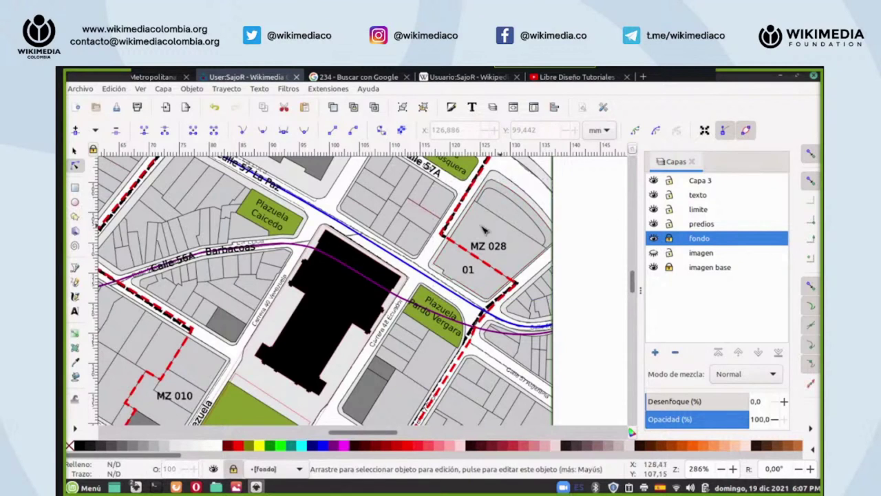
pyautogui.click(527, 236)
# - Draw two freehand Pencil lines across MZ 028, then make imagen base the current layer
pyautogui.scroll(1, 714, 468)
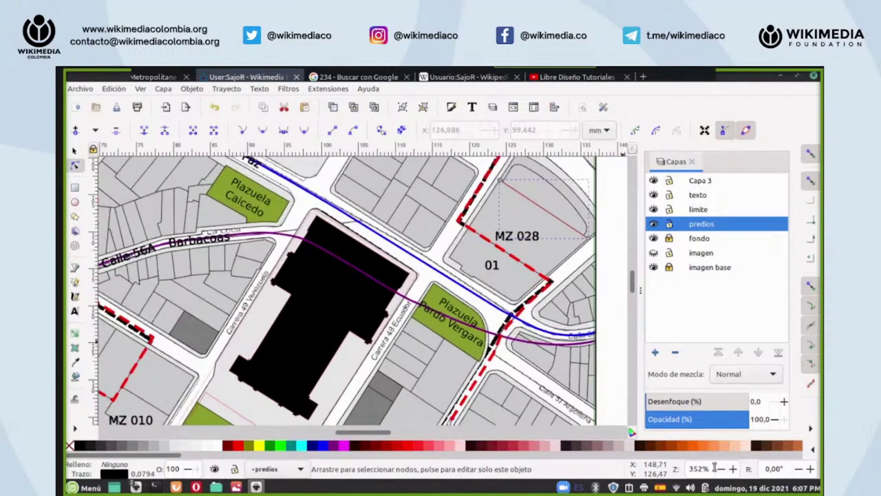
pyautogui.scroll(1, 714, 468)
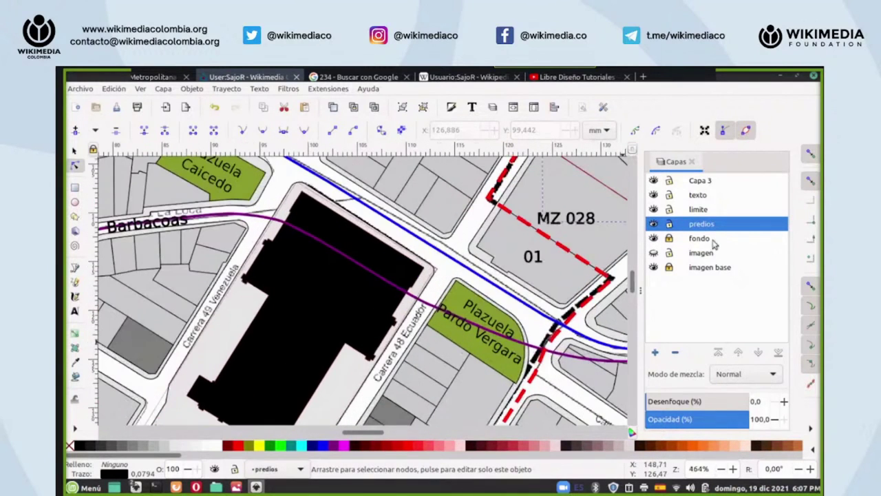
pyautogui.click(581, 208)
pyautogui.scroll(3, 562, 210)
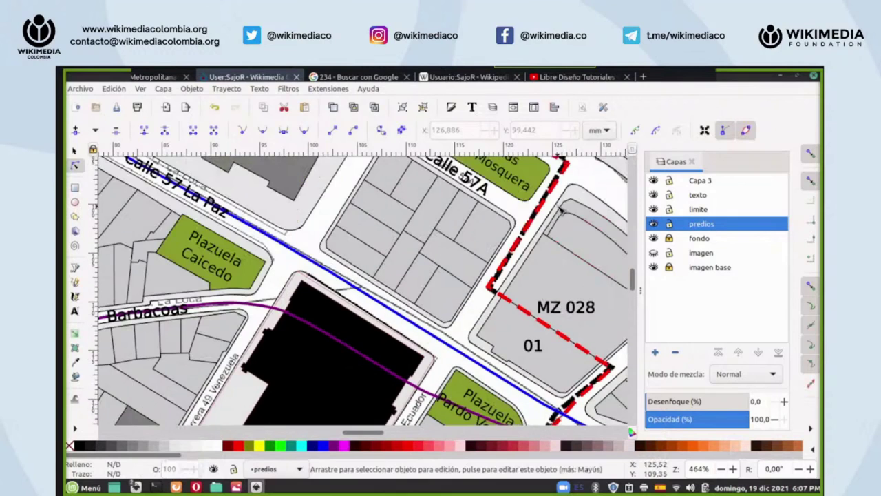
pyautogui.click(76, 283)
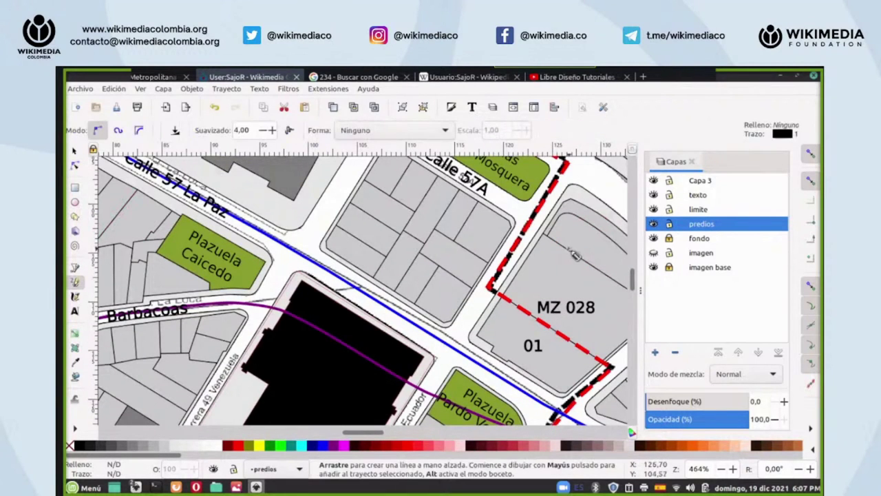
pyautogui.moveTo(570, 252); pyautogui.dragTo(500, 346)
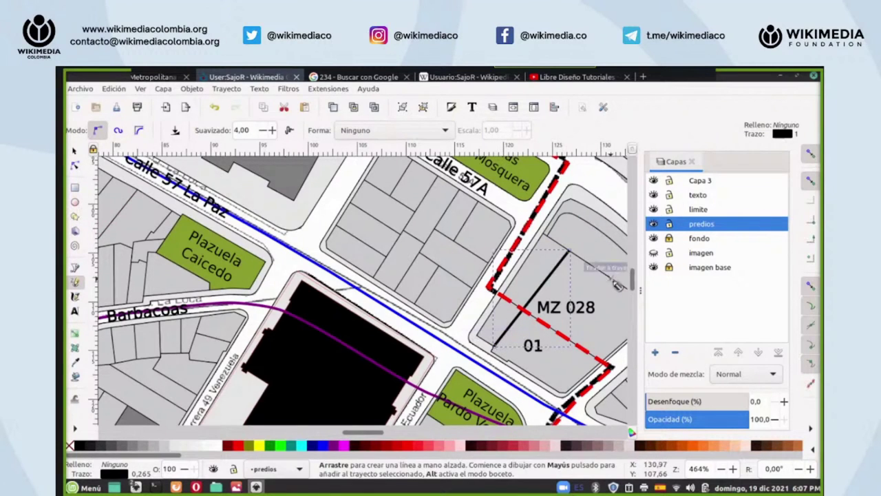
pyautogui.press('Escape')
pyautogui.moveTo(536, 370); pyautogui.dragTo(609, 278)
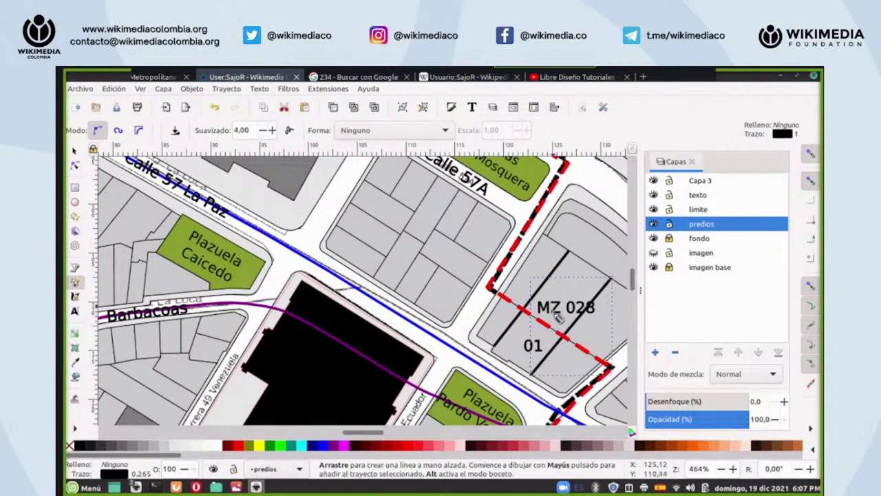
pyautogui.scroll(-5, 559, 309)
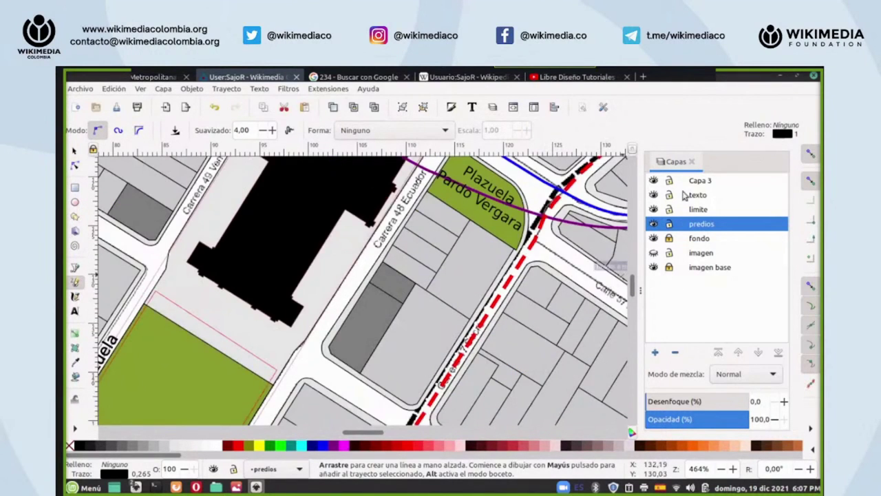
pyautogui.click(702, 270)
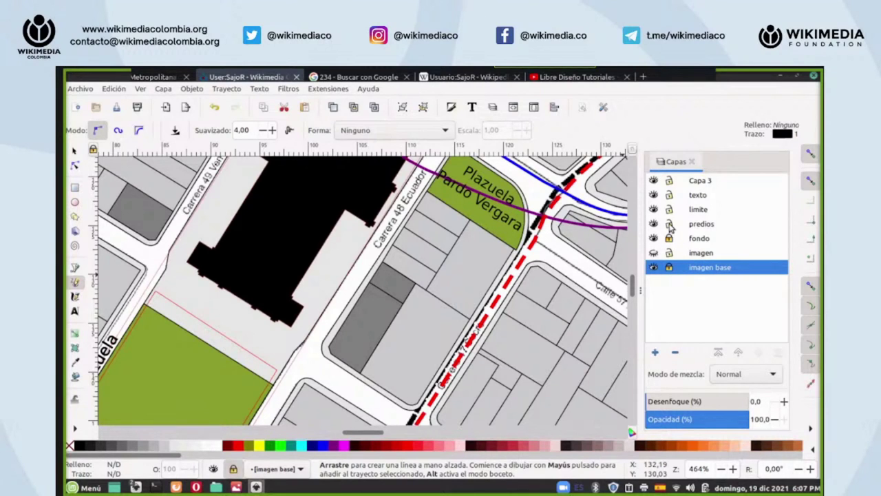
# - Zoom out and hide the 'imagen base' layer, leaving only the vector map layers visible
pyautogui.scroll(-10, 696, 468)
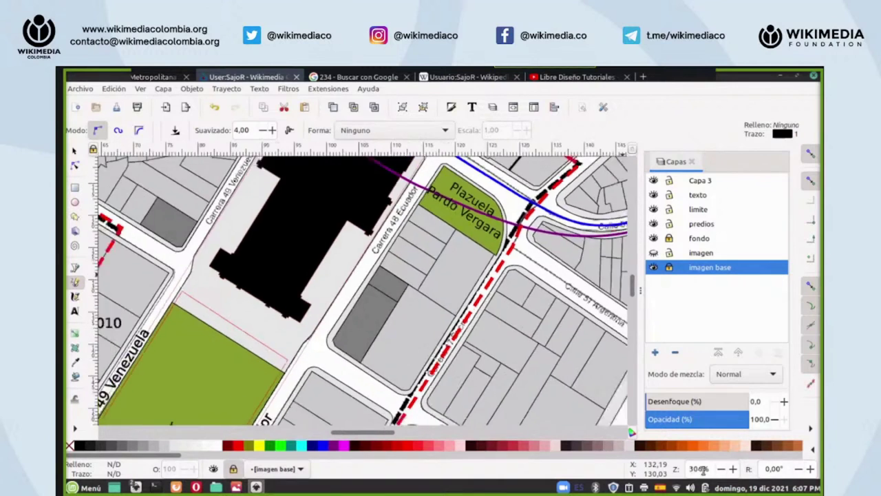
pyautogui.scroll(-5, 699, 469)
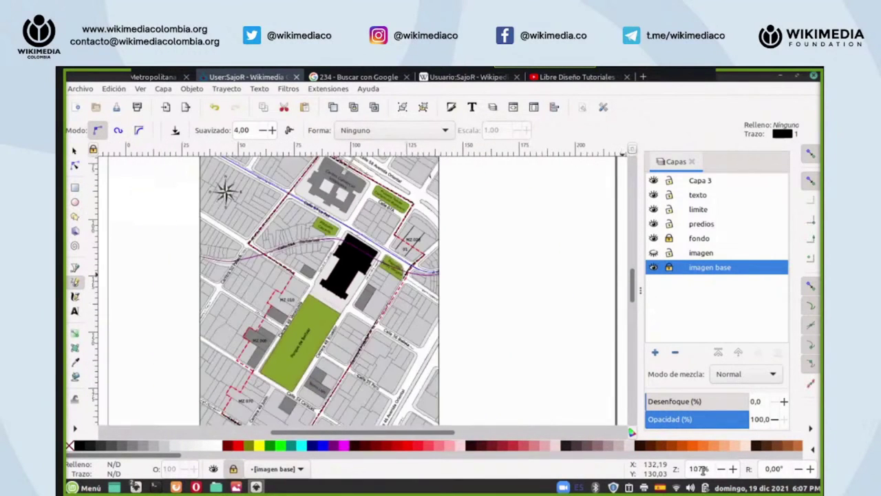
pyautogui.click(653, 267)
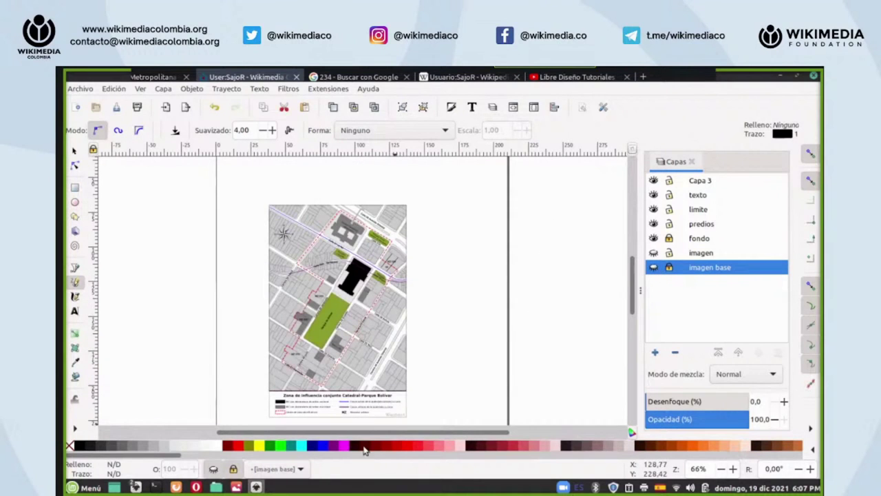
# - Bring up the user page with the work gallery and scroll to 'Alzados de fachada'
pyautogui.click(177, 487)
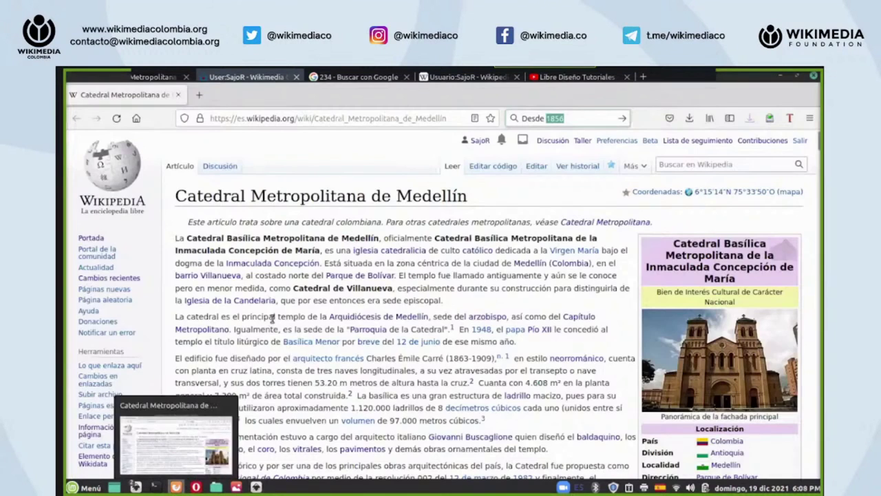
pyautogui.click(197, 488)
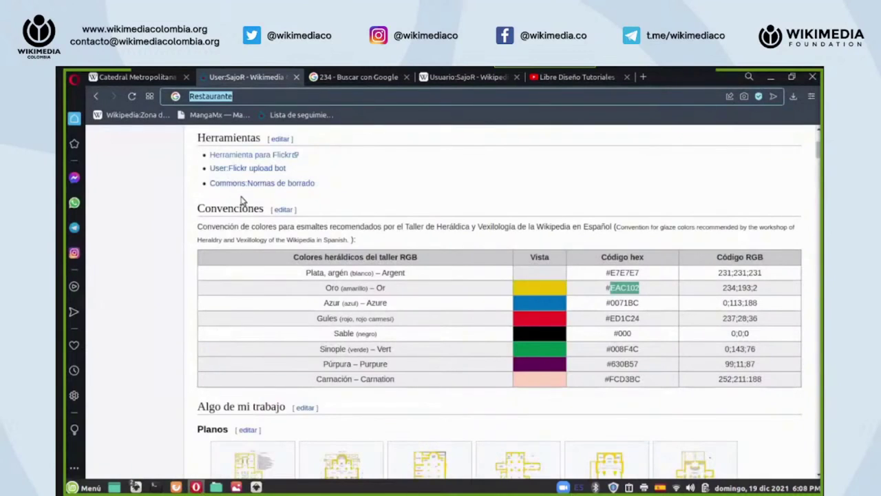
pyautogui.scroll(-3, 424, 264)
pyautogui.scroll(-5, 425, 264)
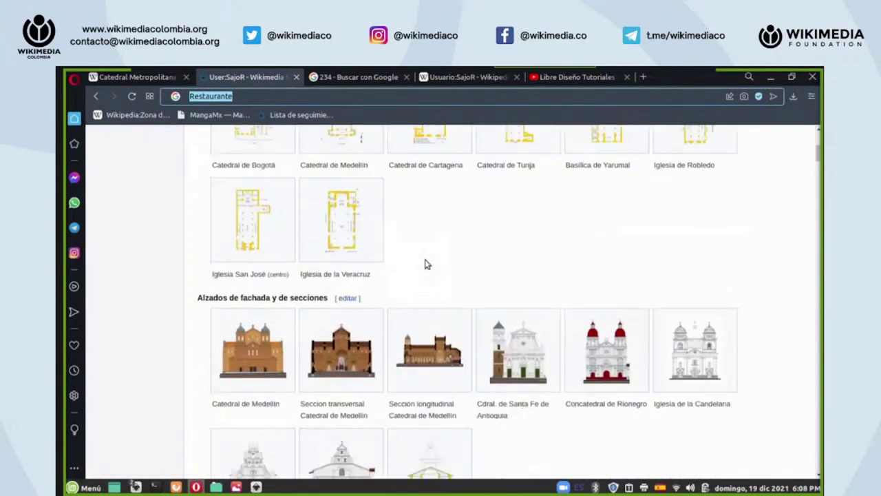
# - Open the Santa Fe de Antioquia facade elevation link in a new tab and view it
pyautogui.rightClick(527, 272)
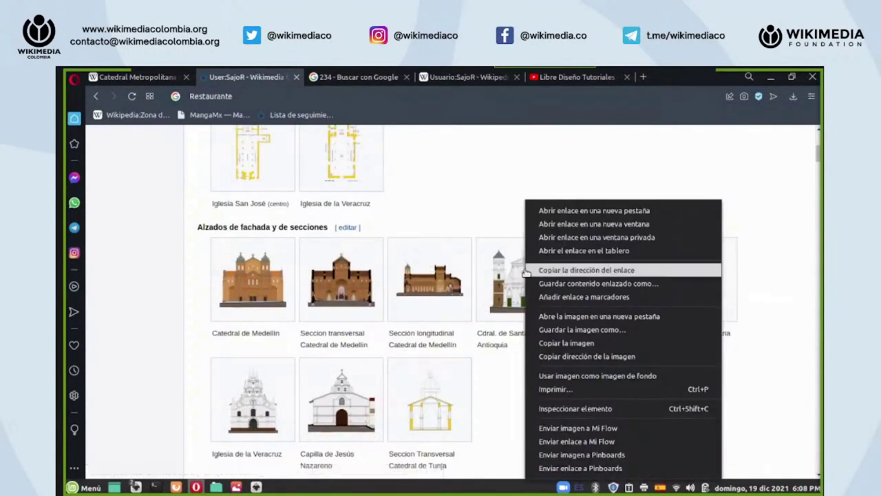
pyautogui.click(547, 208)
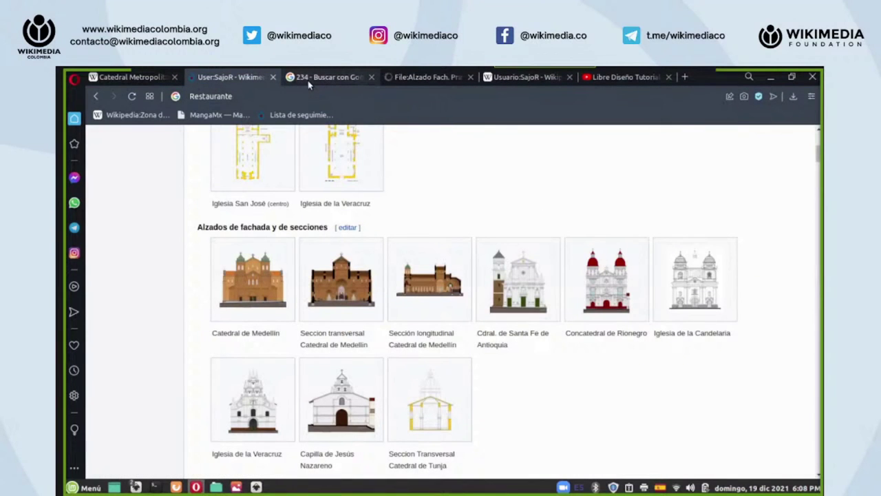
pyautogui.click(348, 78)
pyautogui.click(427, 78)
# - Open the facade image from the file page, cancelling the leave-site warning
pyautogui.scroll(-1, 466, 232)
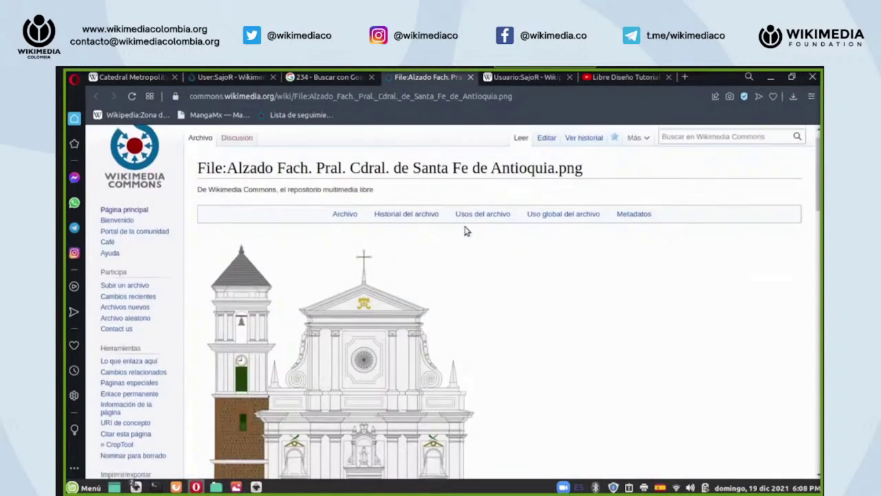
pyautogui.scroll(-2, 466, 232)
pyautogui.click(394, 252)
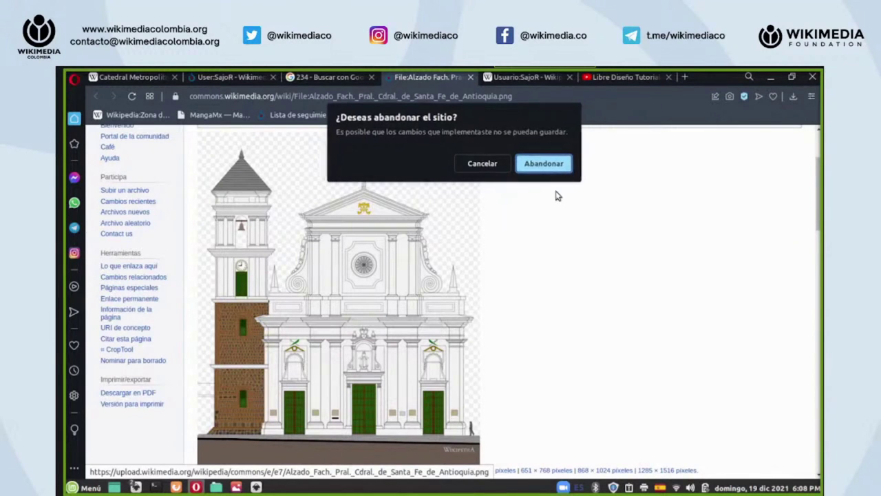
pyautogui.click(499, 164)
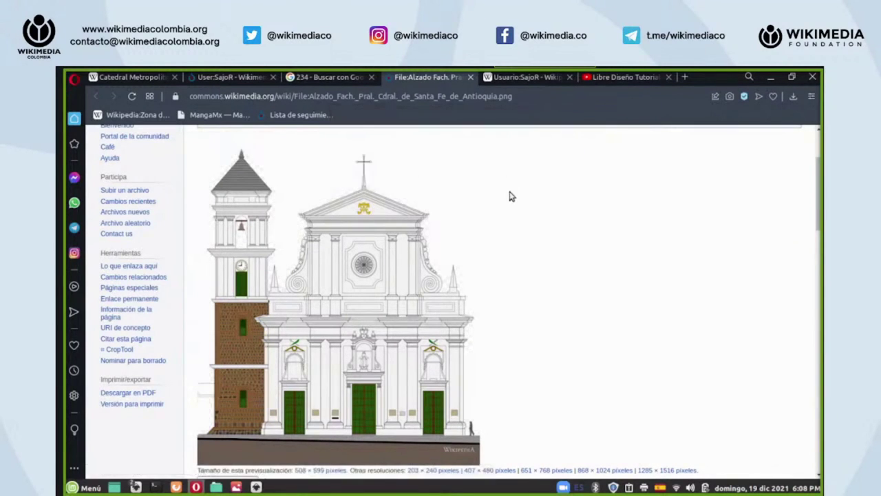
# - Show the facade elevation at full resolution and scroll over its portals and tower
pyautogui.click(414, 234)
pyautogui.click(484, 283)
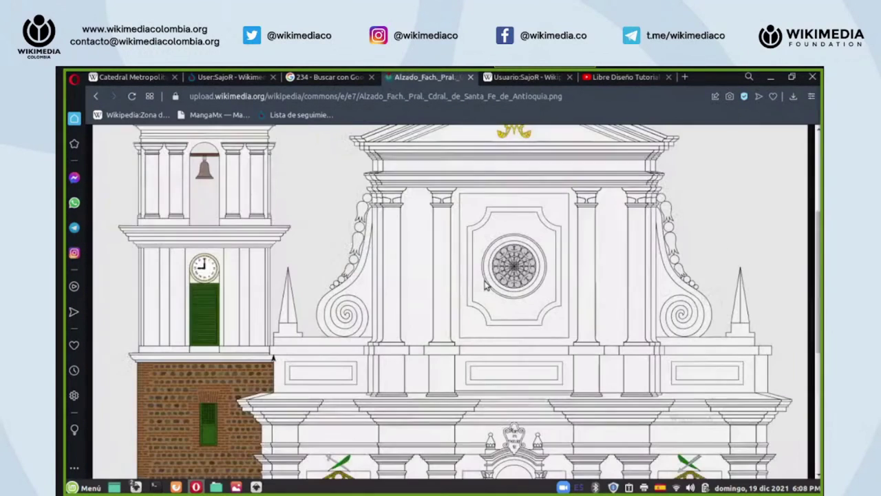
pyautogui.scroll(-3, 486, 286)
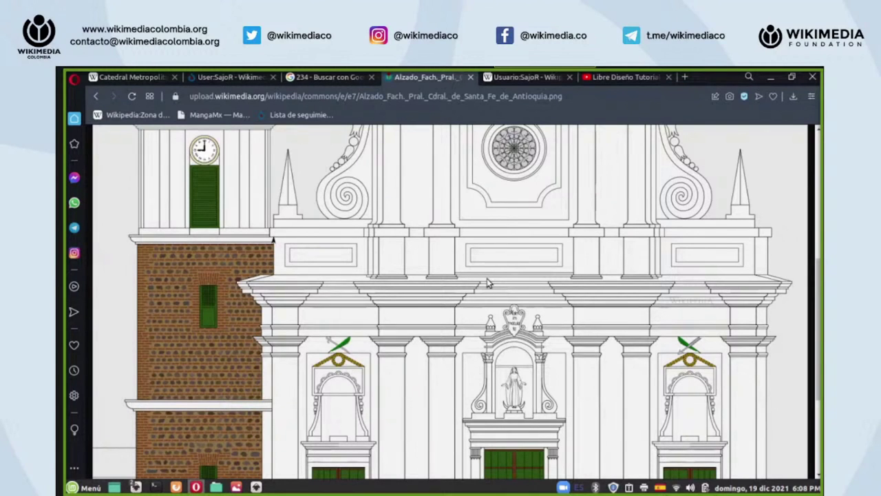
pyautogui.scroll(-3, 487, 282)
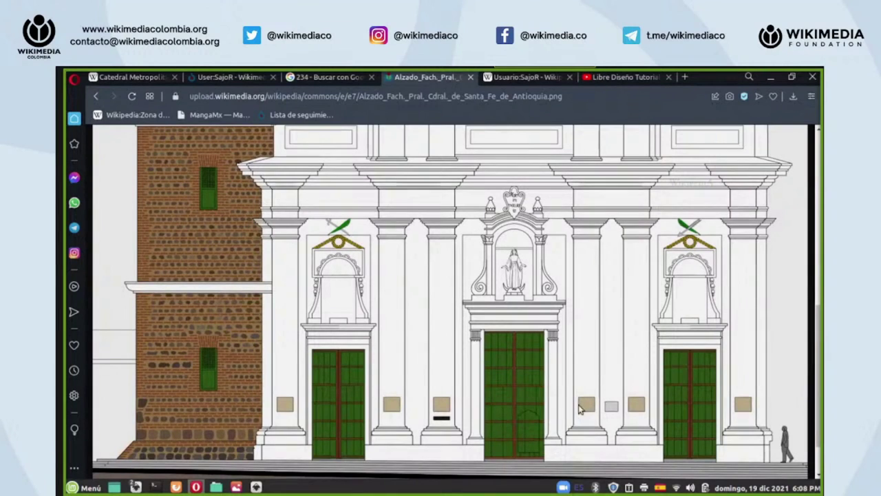
pyautogui.scroll(2, 580, 393)
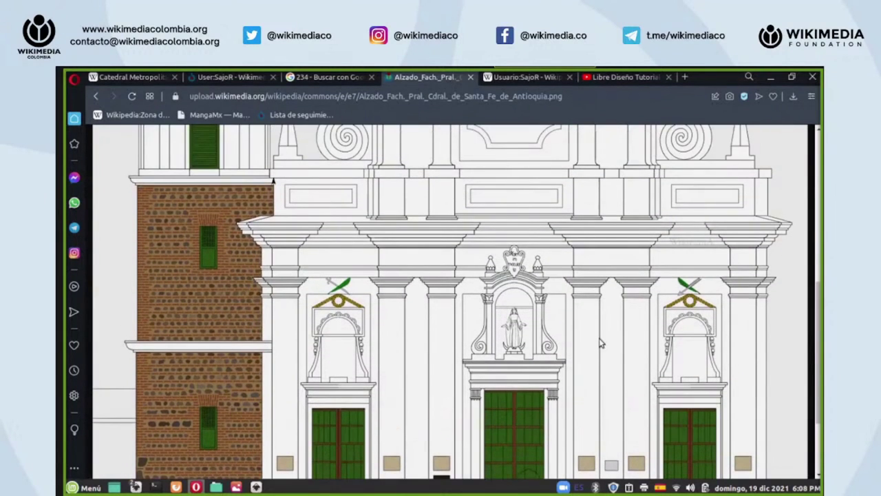
pyautogui.scroll(-1, 617, 288)
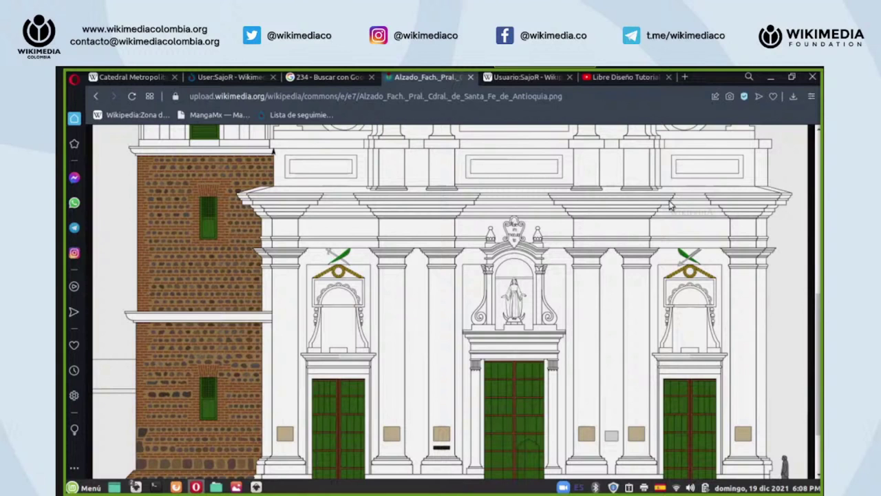
pyautogui.scroll(3, 519, 283)
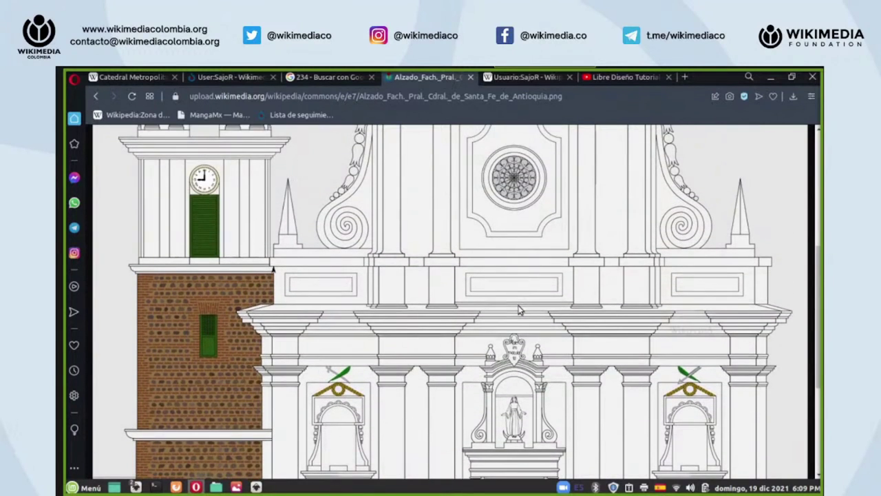
pyautogui.scroll(-2, 520, 309)
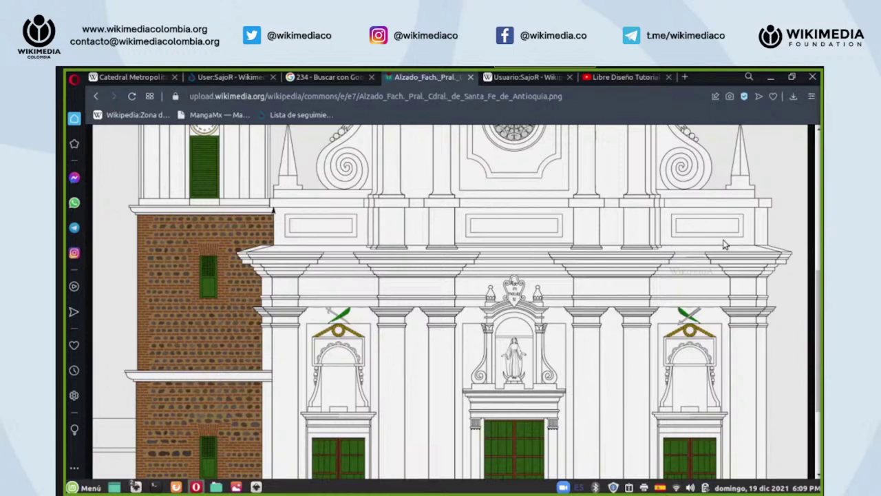
# - Scroll up and down the Santa Fe de Antioquia cathedral facade drawing to inspect it
pyautogui.scroll(3, 713, 241)
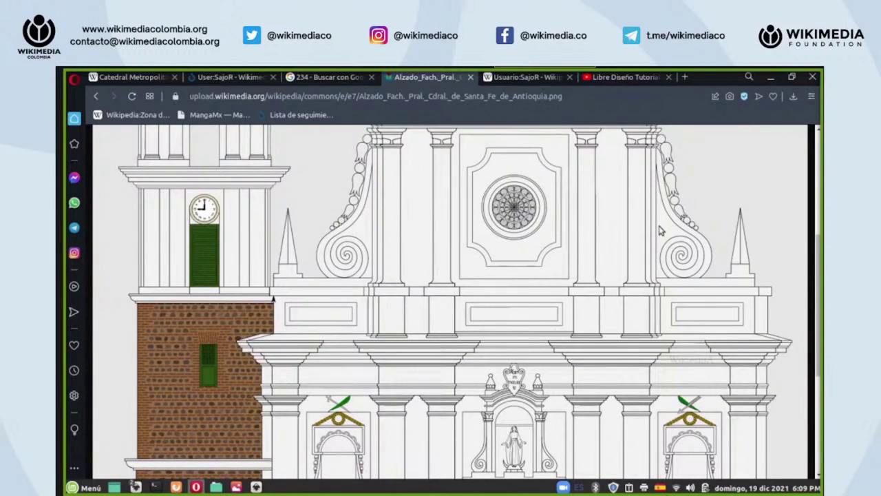
pyautogui.scroll(8, 659, 231)
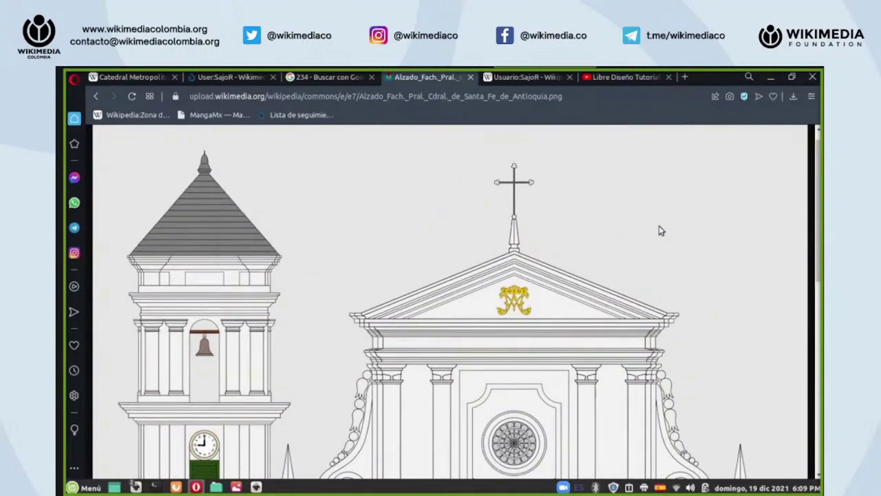
pyautogui.scroll(-10, 659, 231)
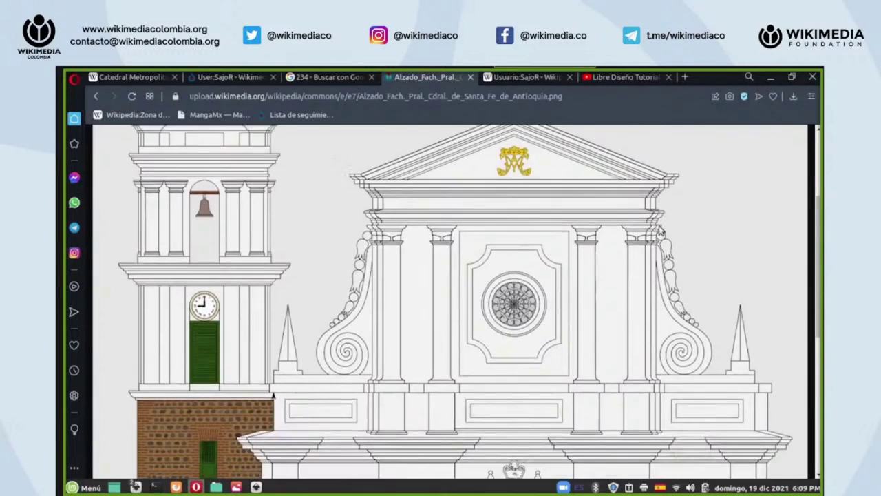
pyautogui.scroll(-5, 659, 230)
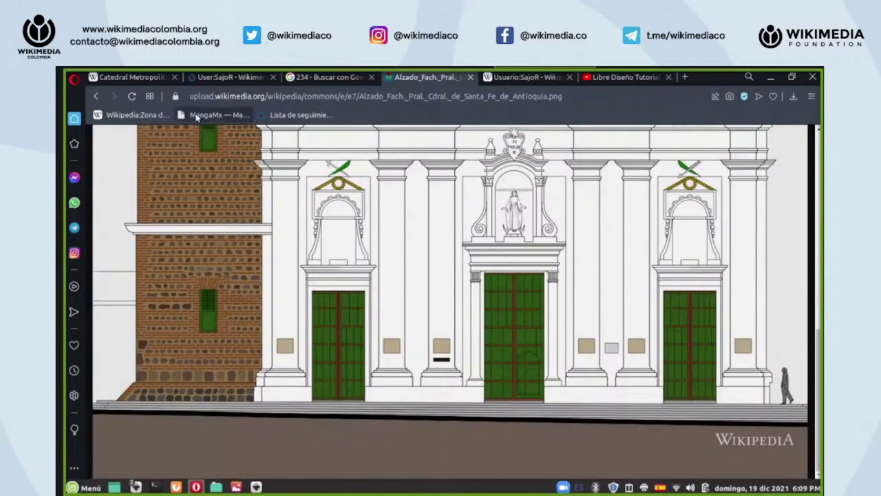
pyautogui.scroll(6, 527, 182)
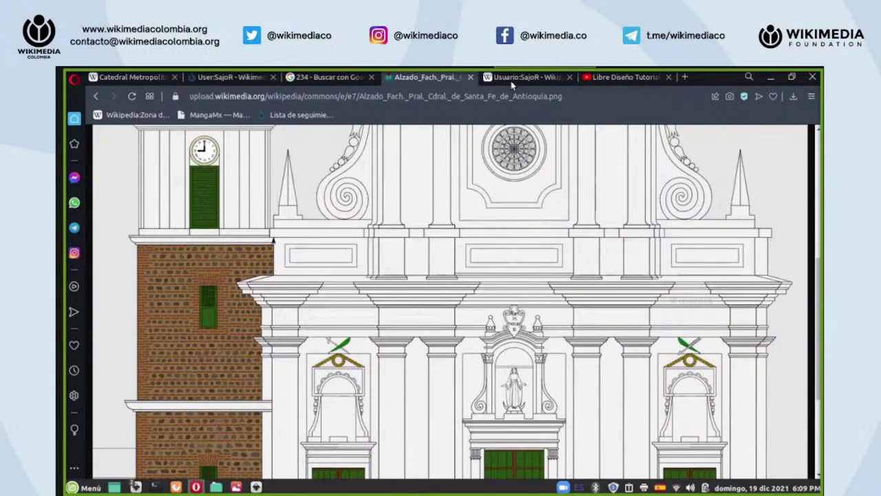
# - Return to the user's gallery and scroll down to the Mapas municipales section
pyautogui.click(233, 79)
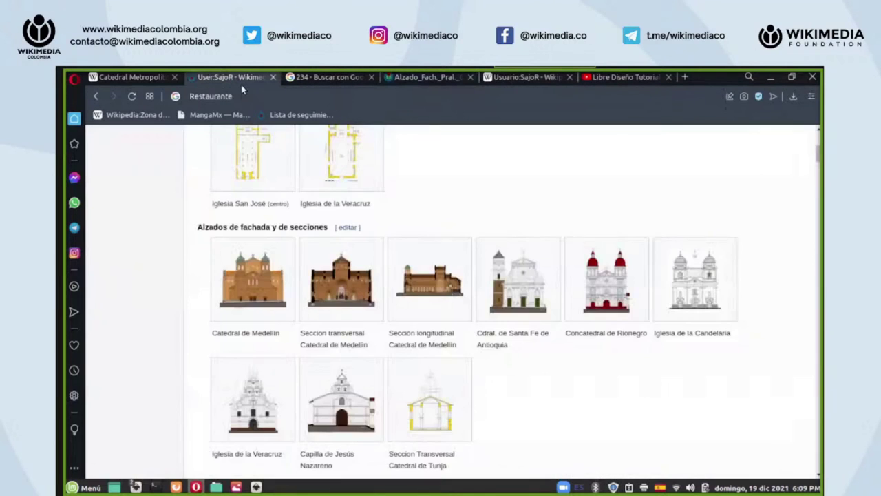
pyautogui.scroll(-5, 540, 250)
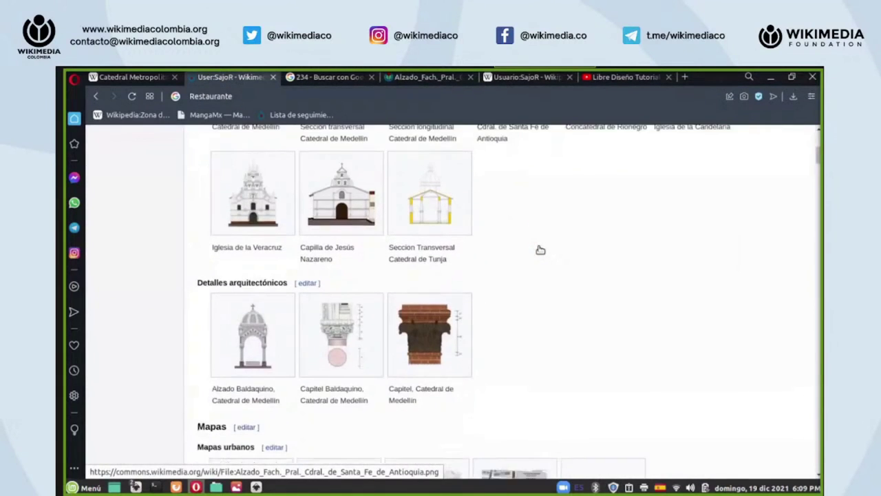
pyautogui.scroll(3, 537, 250)
pyautogui.scroll(2, 540, 251)
pyautogui.scroll(-12, 541, 251)
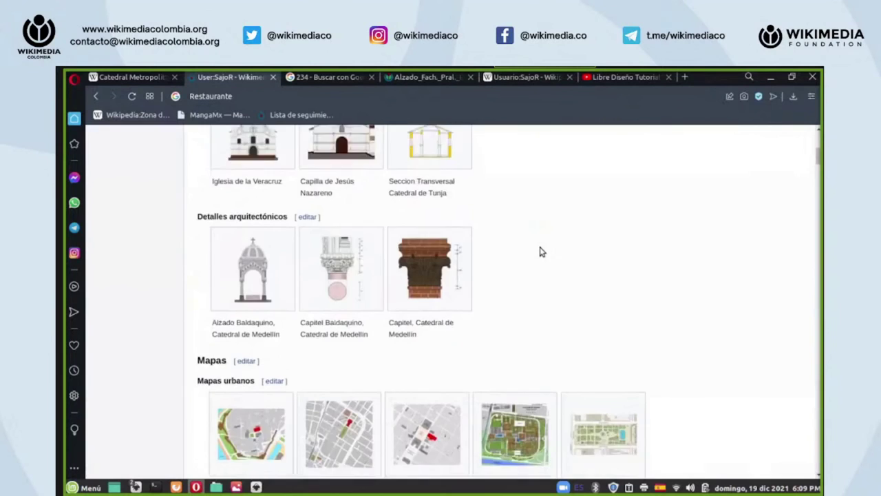
pyautogui.scroll(-5, 541, 252)
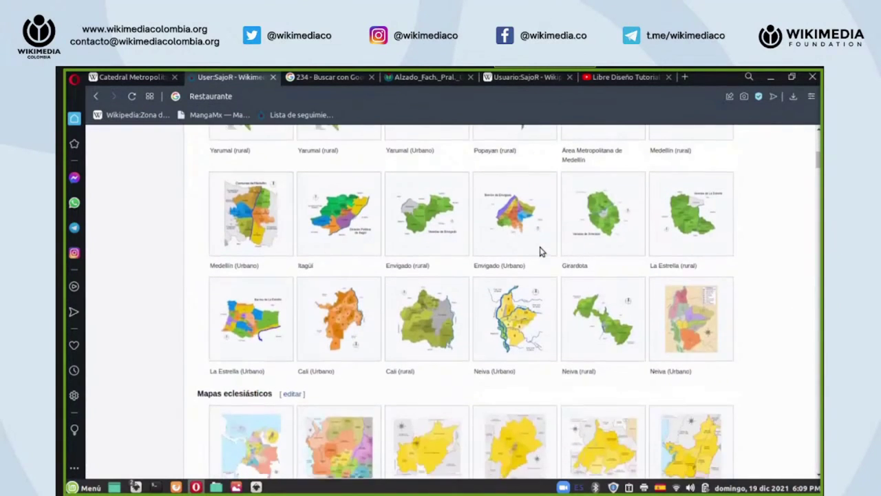
pyautogui.scroll(-6, 540, 252)
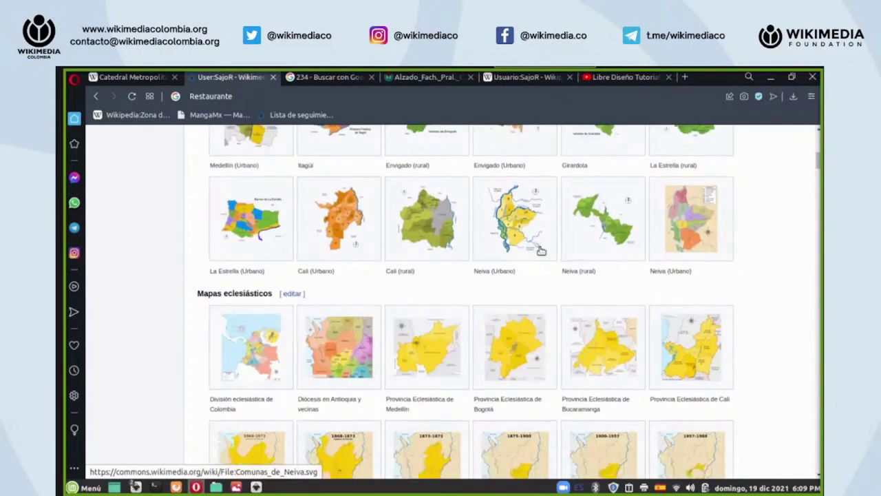
pyautogui.scroll(8, 541, 251)
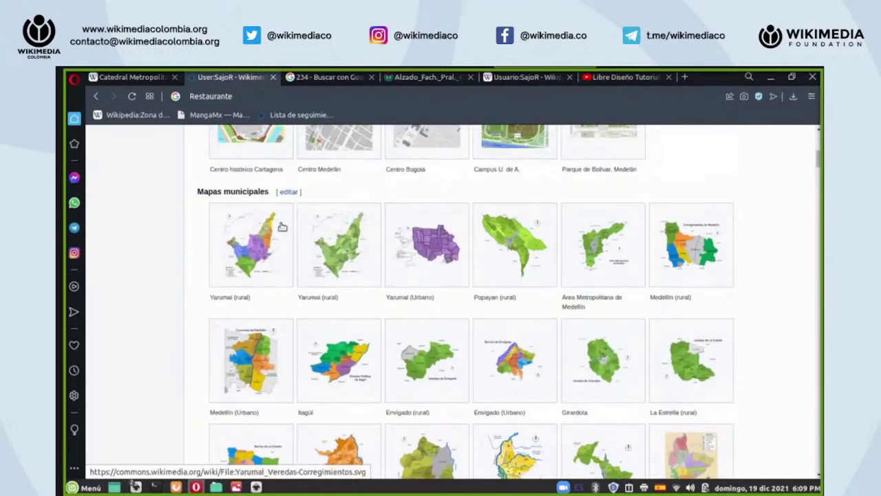
# - Open the Yarumal (rural) map thumbnails in new tabs via 'Abrir enlace en una nueva pestaña'
pyautogui.rightClick(262, 238)
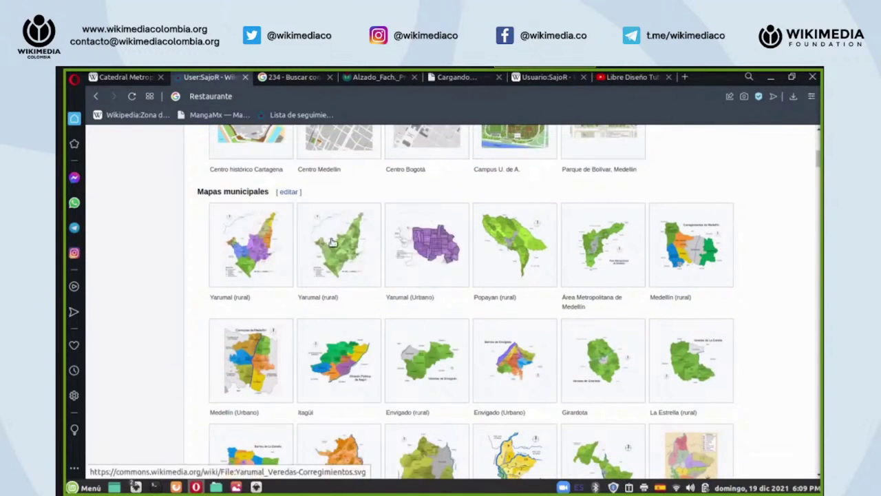
pyautogui.rightClick(341, 201)
pyautogui.click(358, 212)
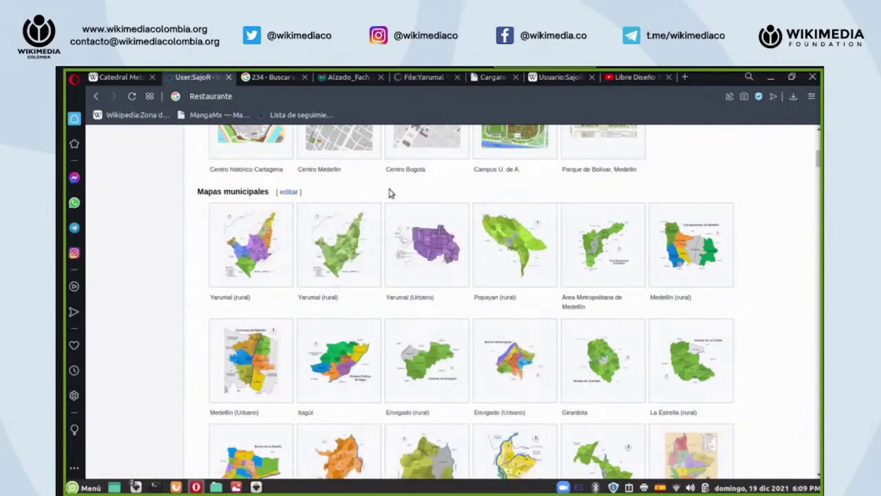
# - Open the coloured and green Yarumal veredas-corregimientos maps as full-size SVGs in their tabs
pyautogui.click(412, 77)
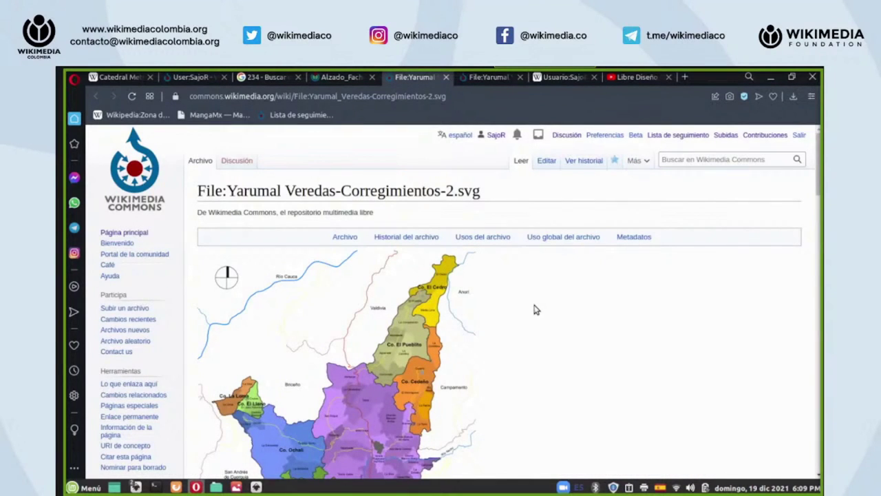
pyautogui.scroll(-2, 535, 310)
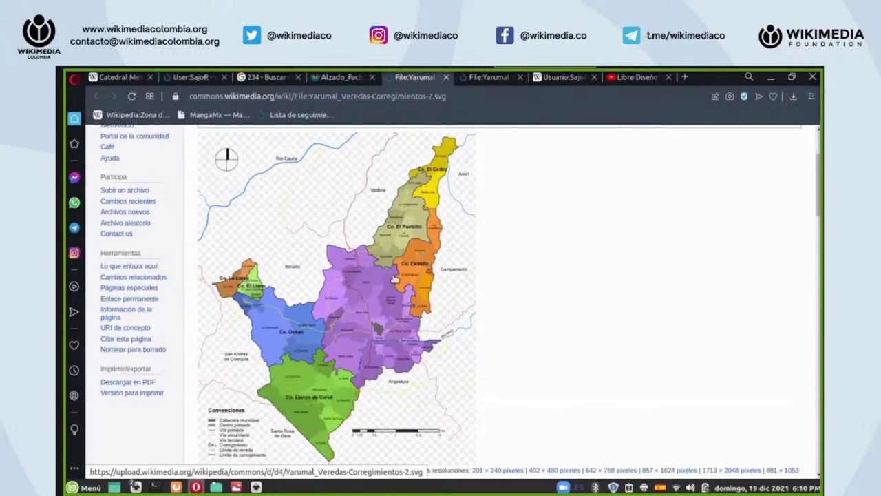
pyautogui.click(401, 317)
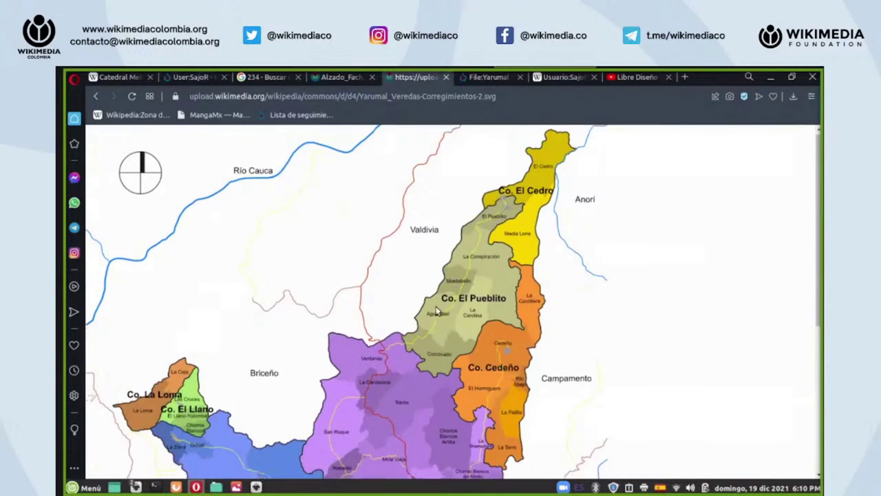
pyautogui.scroll(-5, 420, 310)
pyautogui.click(489, 77)
pyautogui.scroll(-3, 417, 324)
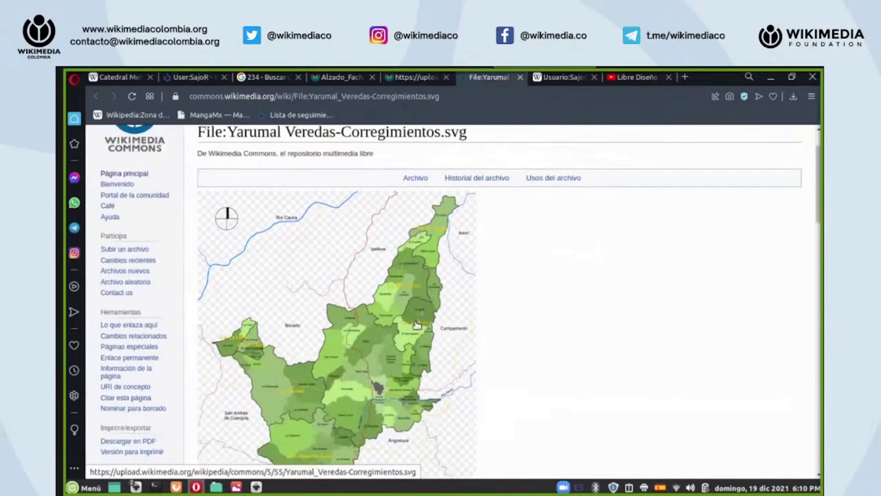
pyautogui.click(383, 300)
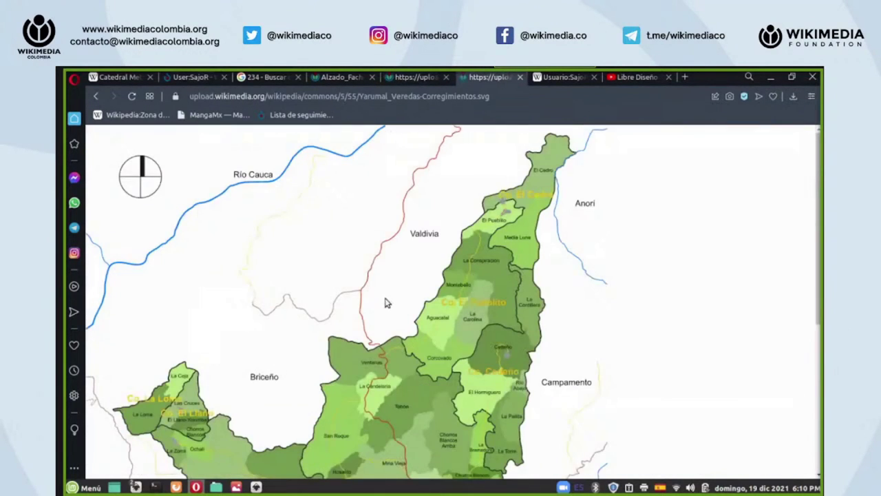
# - Look over the Yarumal veredas-corregimientos SVG, then bring the '234 - Buscar' Google tab forward
pyautogui.scroll(-1, 452, 317)
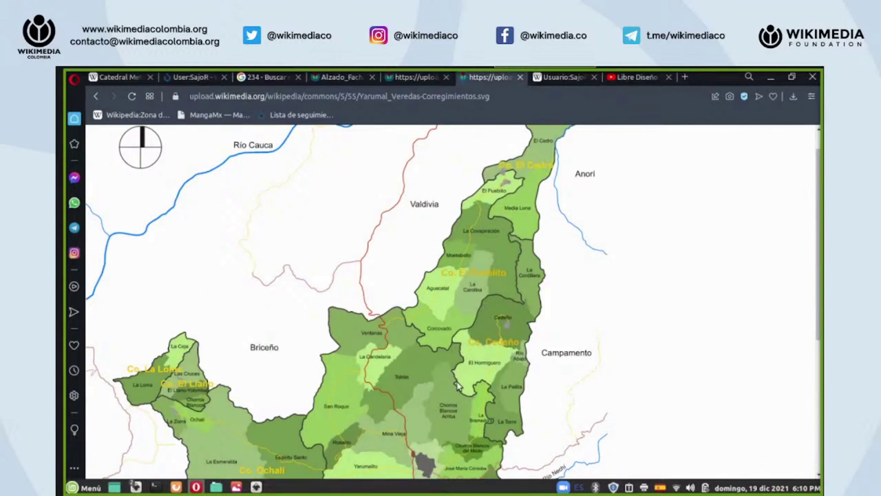
pyautogui.scroll(-1, 468, 398)
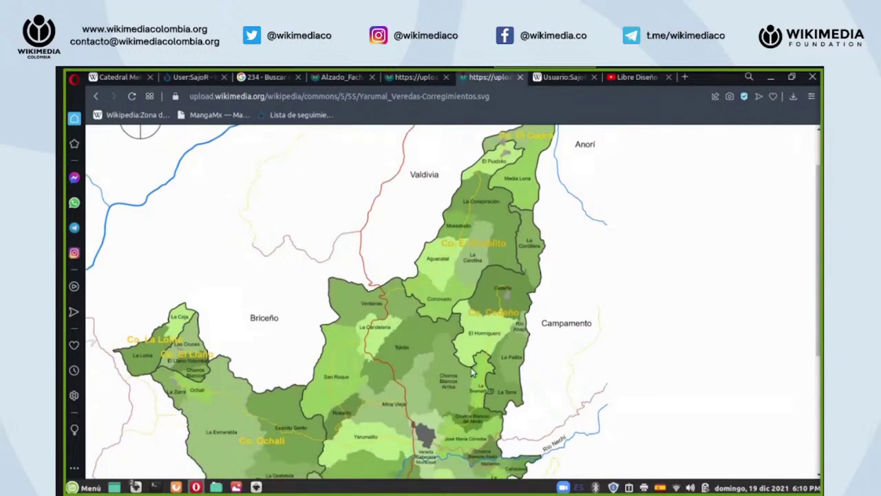
pyautogui.scroll(-2, 472, 373)
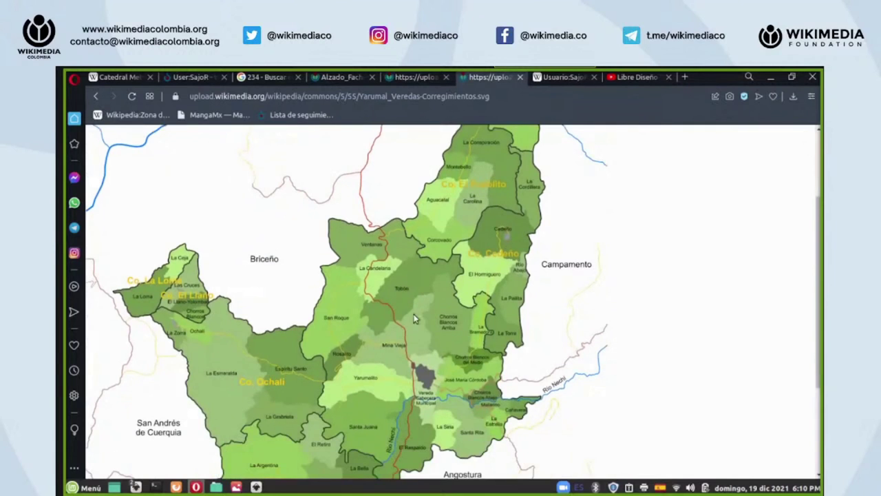
pyautogui.scroll(-2, 369, 396)
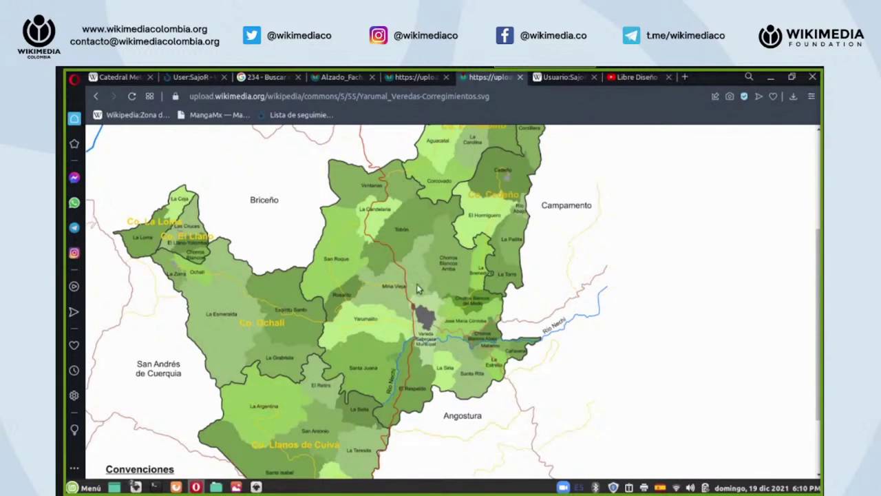
pyautogui.scroll(2, 417, 284)
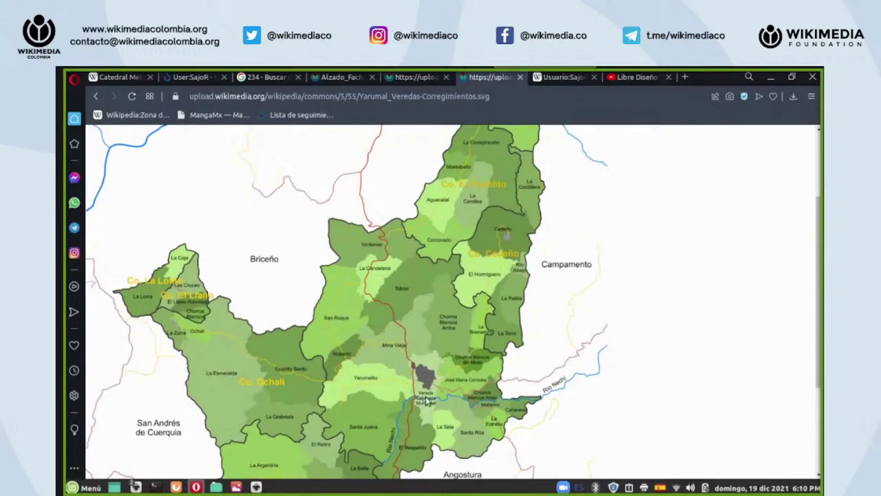
pyautogui.scroll(2, 415, 372)
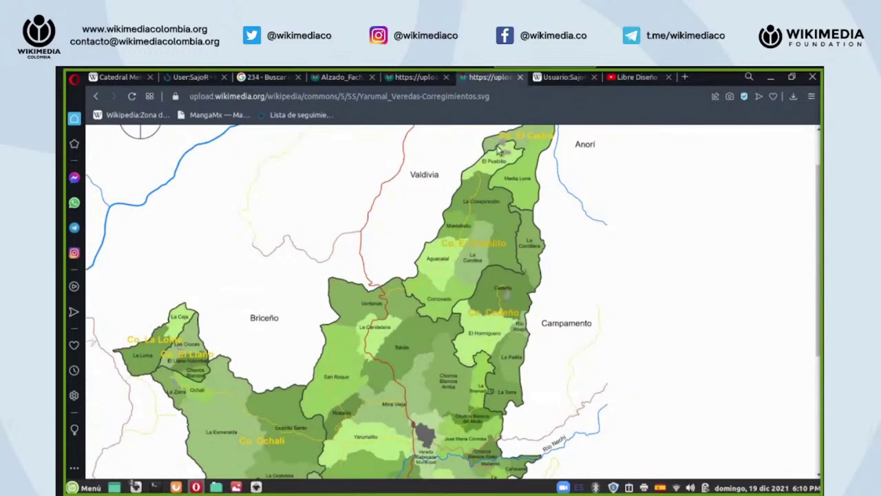
pyautogui.scroll(-1, 504, 297)
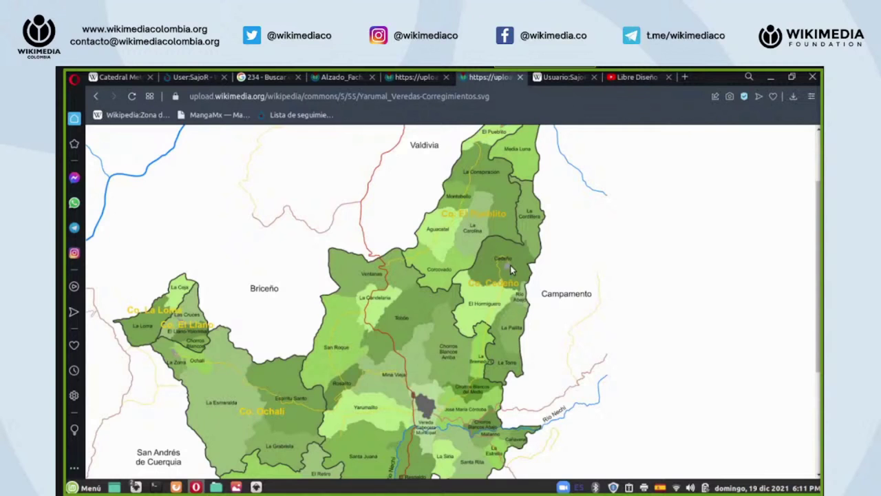
pyautogui.scroll(-3, 510, 265)
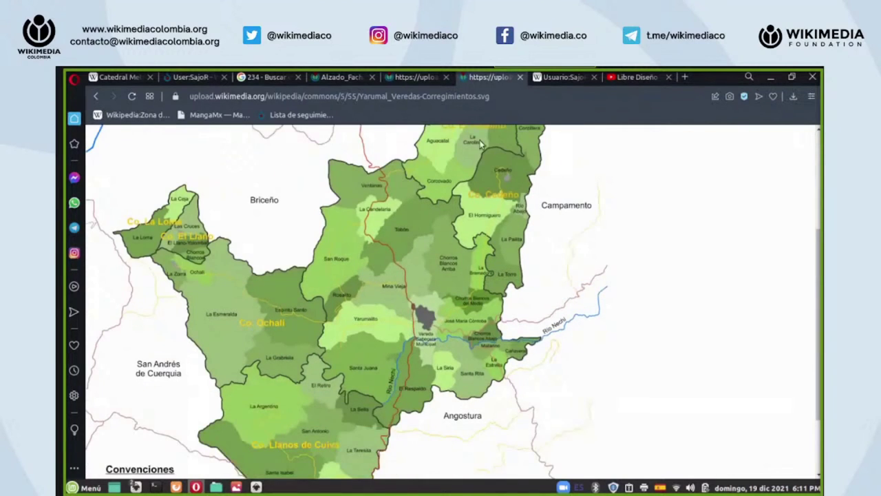
pyautogui.click(265, 79)
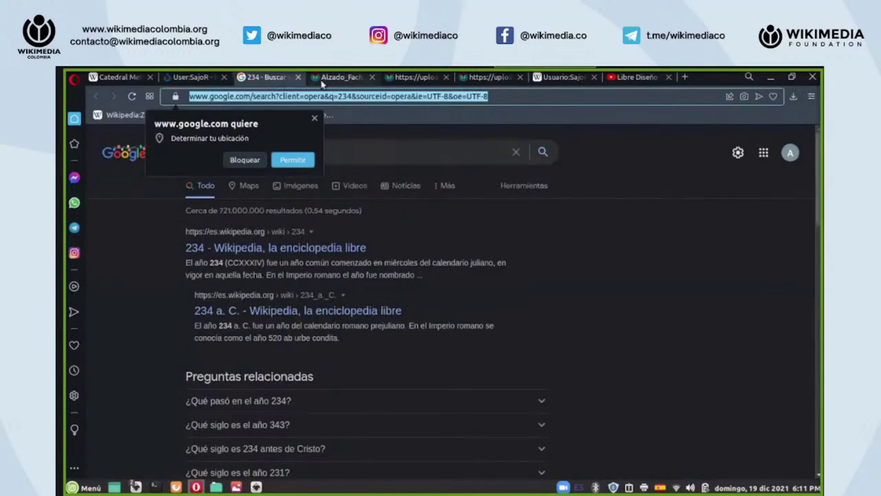
# - Browse the gallery's maps and plans down to Alzados de fachada, then show the Santa Fe cathedral elevation
pyautogui.click(325, 80)
pyautogui.click(197, 78)
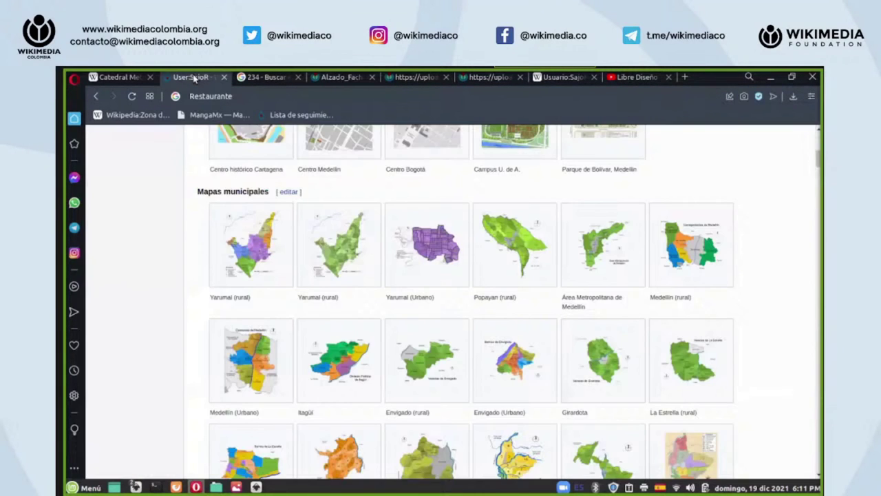
pyautogui.scroll(-3, 386, 267)
pyautogui.scroll(-9, 385, 267)
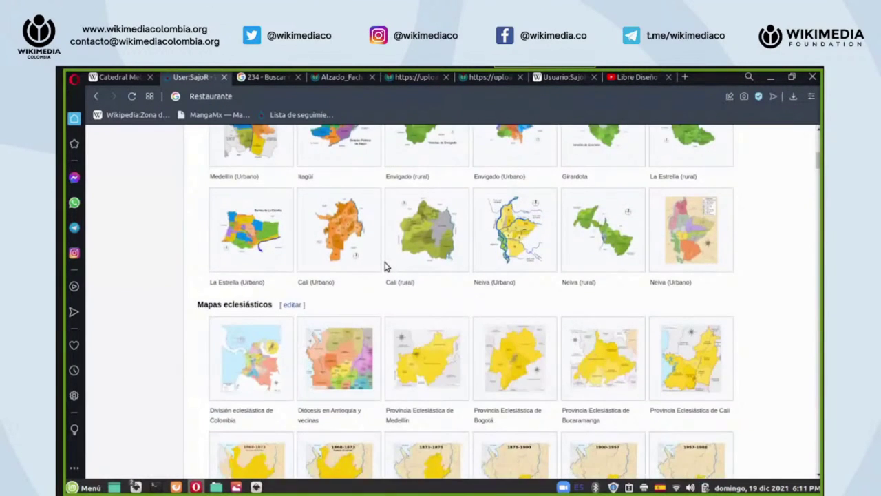
pyautogui.scroll(-8, 386, 267)
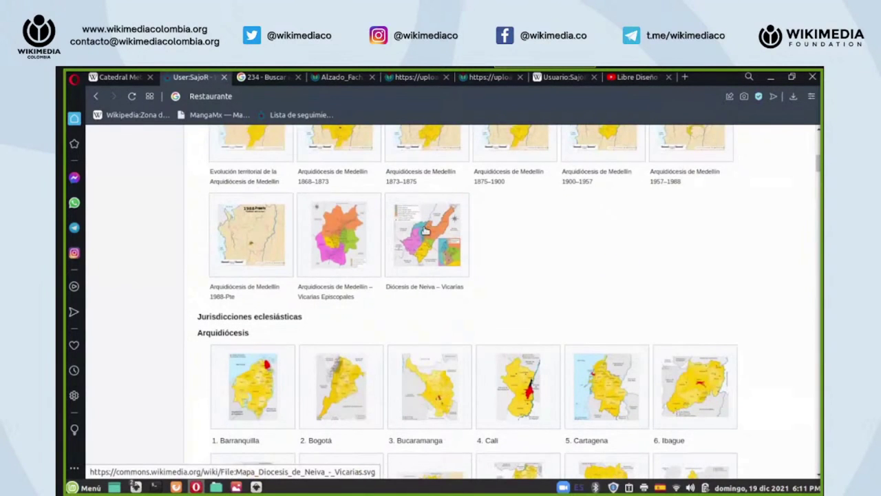
pyautogui.scroll(20, 423, 268)
pyautogui.scroll(20, 423, 271)
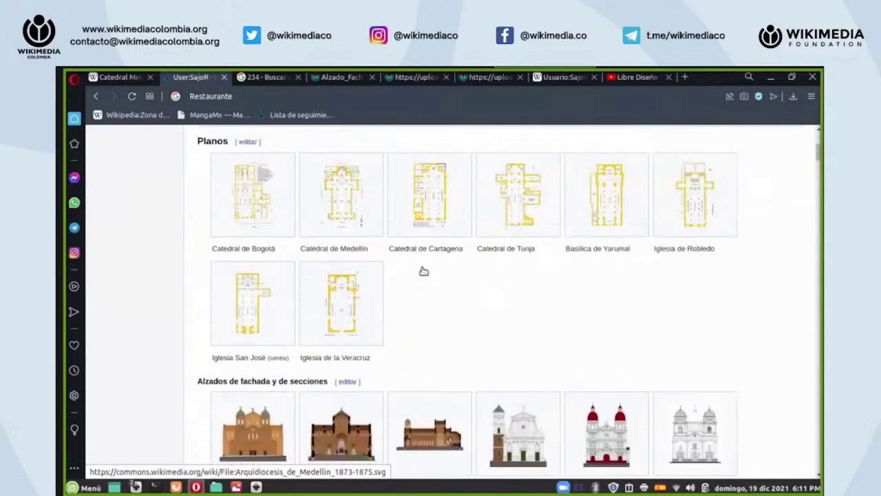
pyautogui.scroll(1, 423, 271)
pyautogui.scroll(-5, 422, 270)
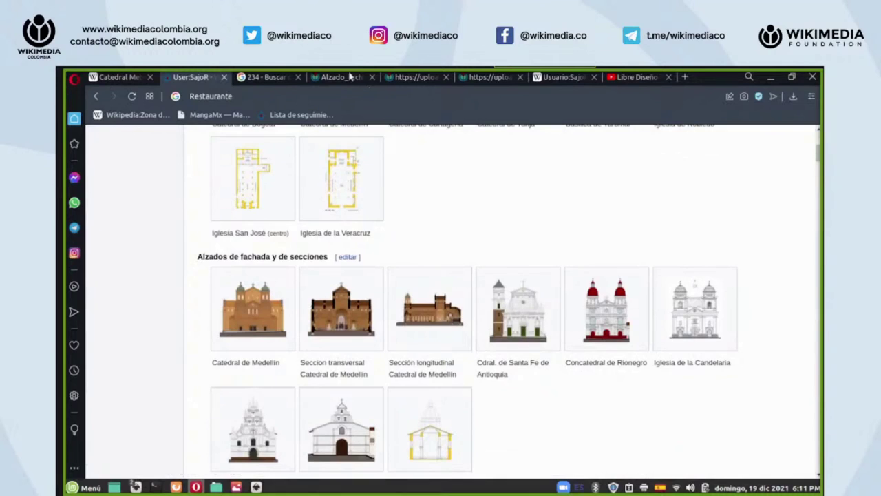
pyautogui.click(353, 78)
# - Scroll through the full Santa Fe de Antioquia cathedral facade drawing
pyautogui.scroll(-5, 498, 281)
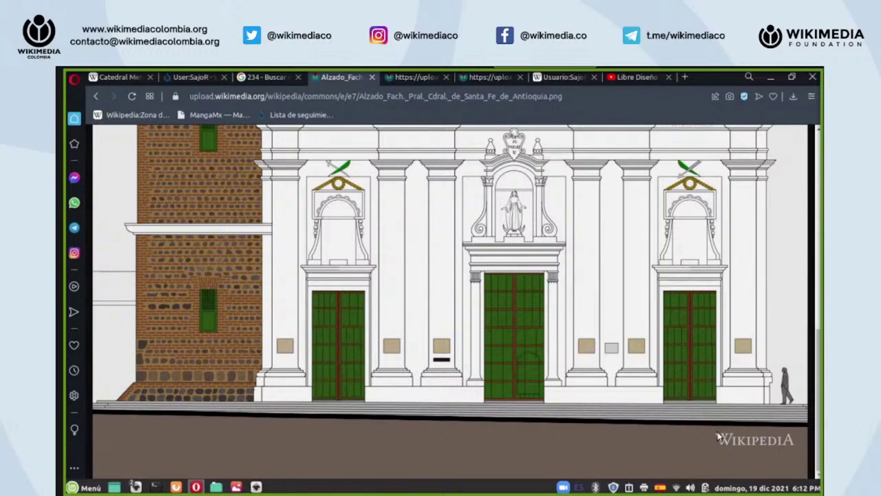
pyautogui.scroll(4, 737, 433)
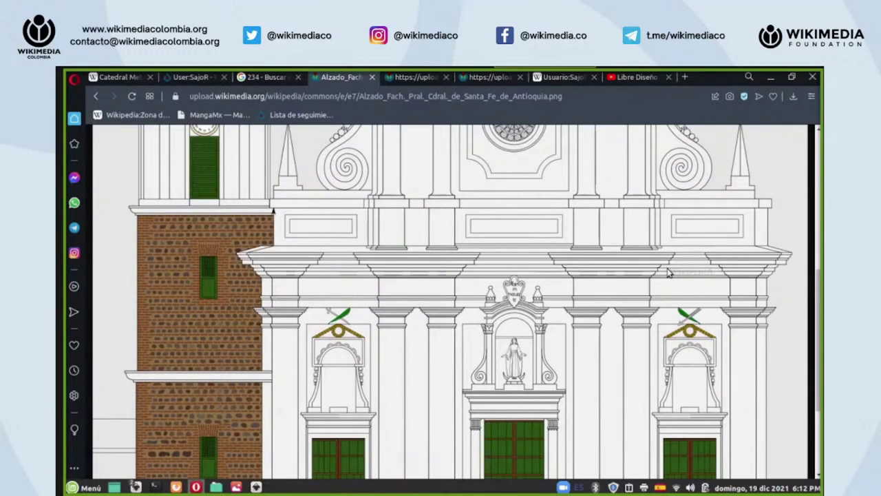
pyautogui.scroll(-4, 703, 296)
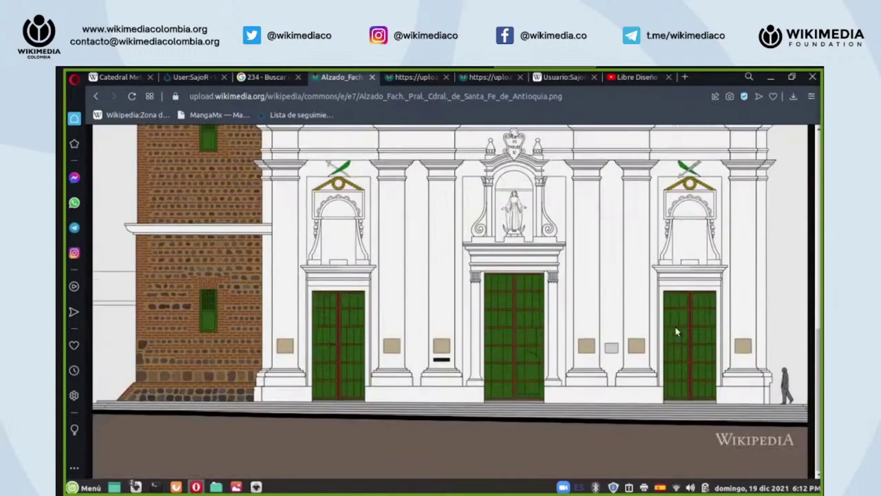
# - Return to the elevations gallery, dismiss a thumbnail's link menu, and start a new blank tab
pyautogui.click(205, 78)
pyautogui.rightClick(265, 296)
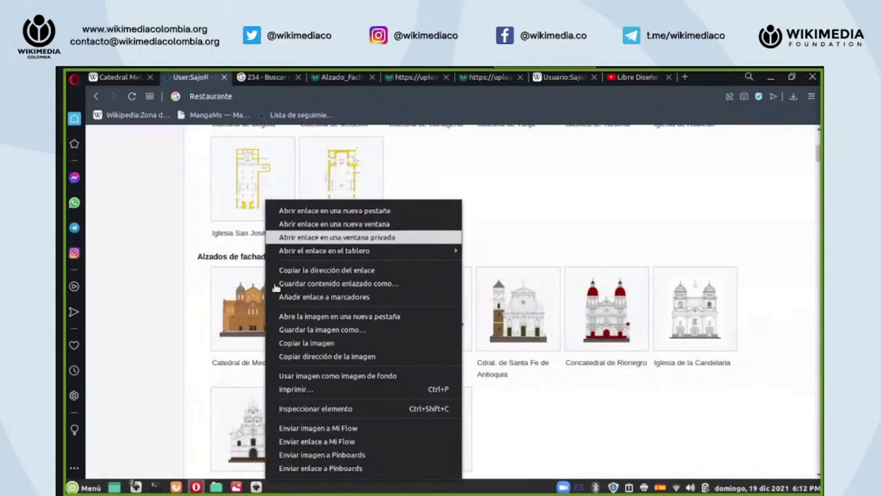
pyautogui.click(455, 176)
pyautogui.click(684, 77)
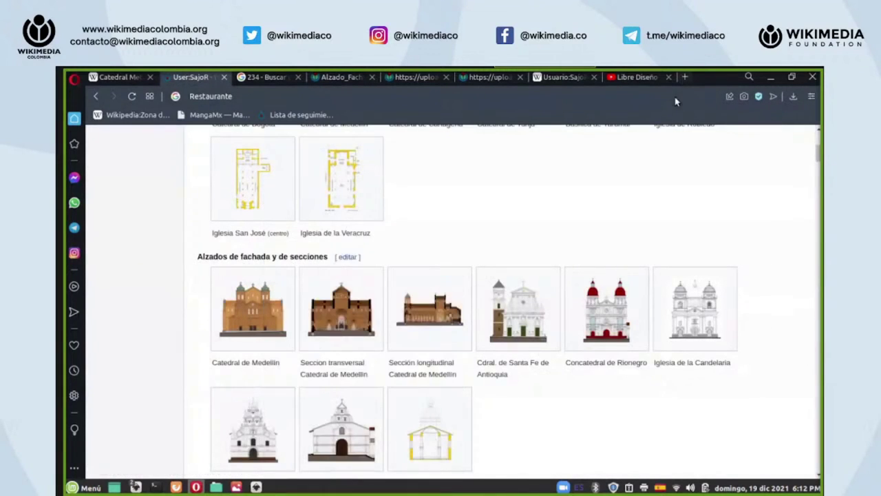
# - Search Google for 'arquidiocesis de medellin' and scroll through the results and back to top
pyautogui.write('a')
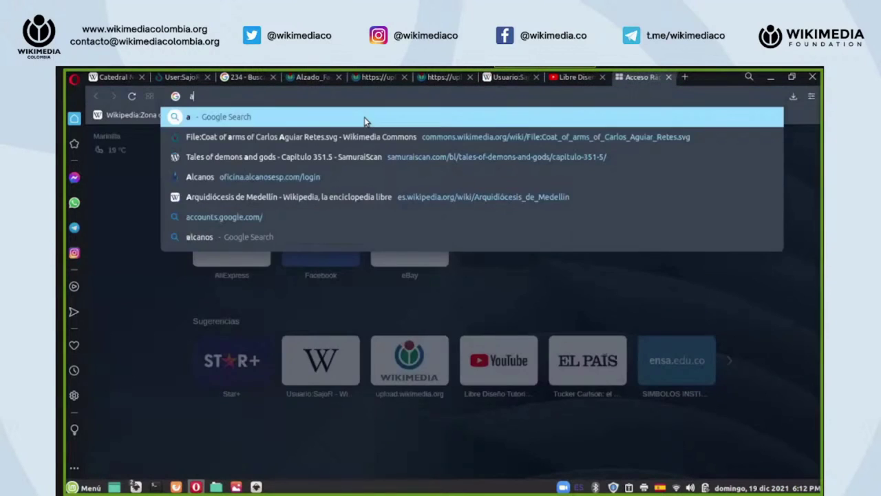
pyautogui.write('rqui')
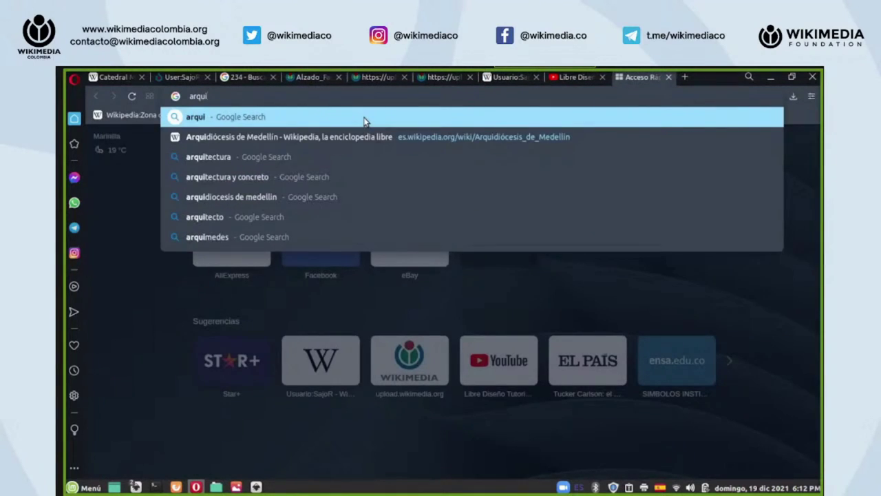
pyautogui.click(237, 197)
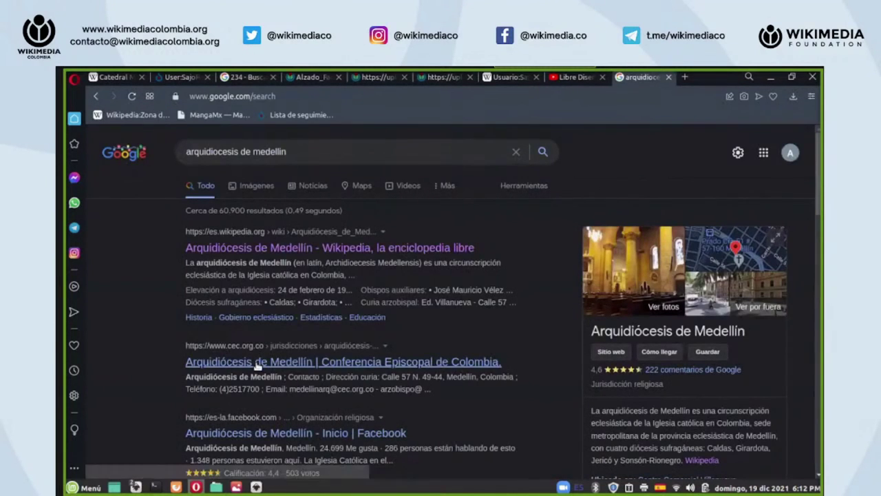
pyautogui.scroll(-5, 257, 361)
pyautogui.scroll(-2, 259, 367)
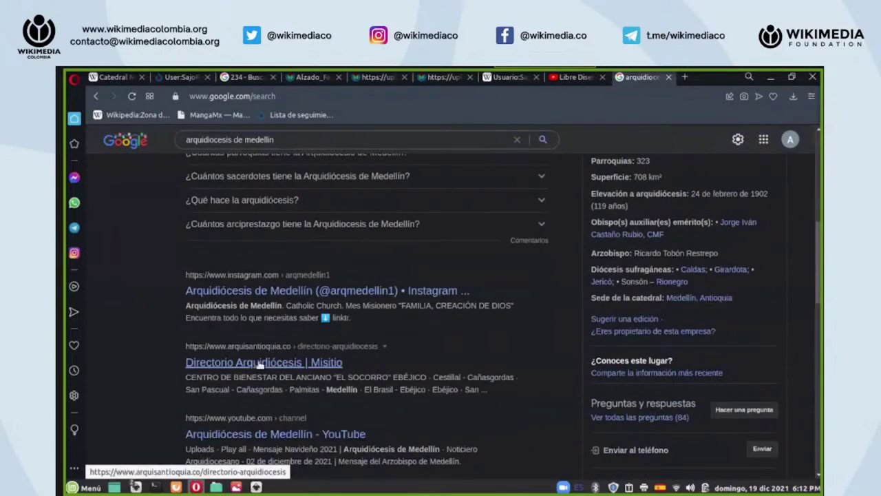
pyautogui.scroll(-2, 259, 364)
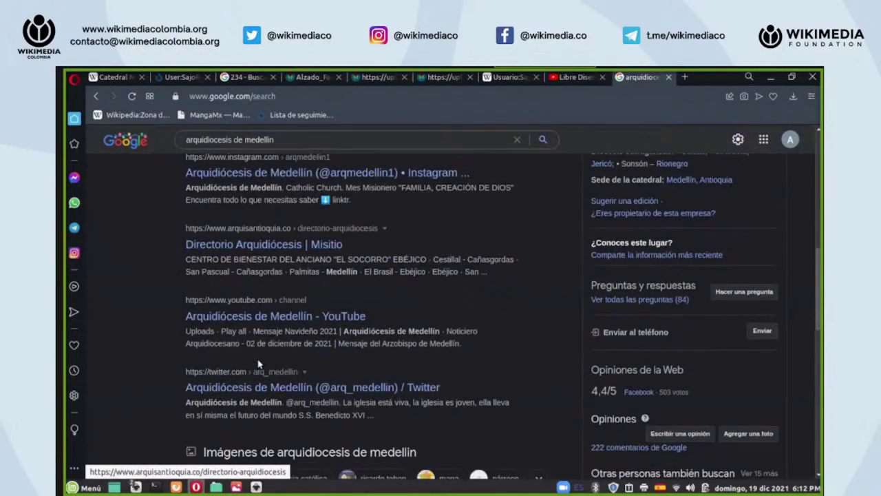
pyautogui.scroll(-2, 258, 364)
pyautogui.scroll(10, 258, 363)
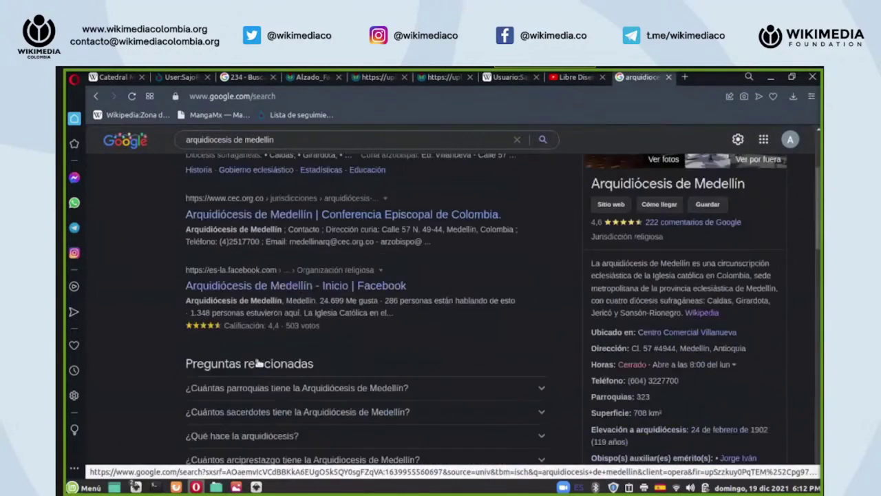
pyautogui.scroll(3, 258, 363)
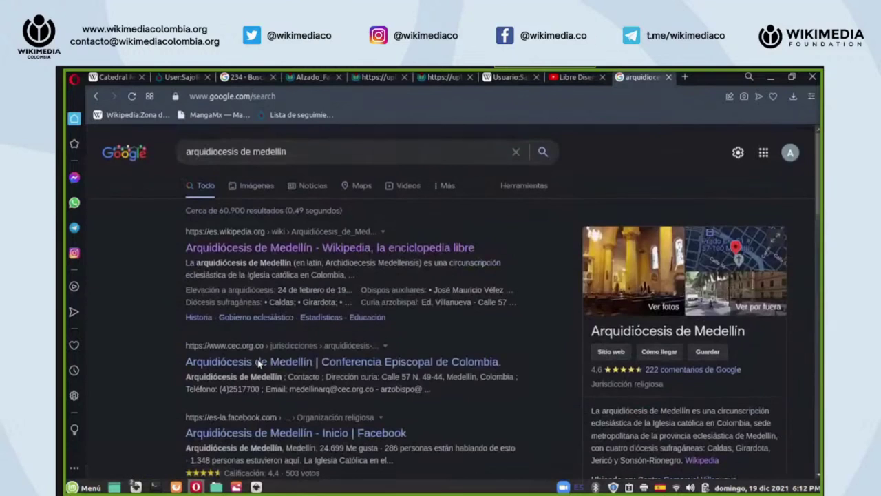
pyautogui.click(281, 249)
pyautogui.scroll(-10, 511, 314)
pyautogui.scroll(-5, 744, 331)
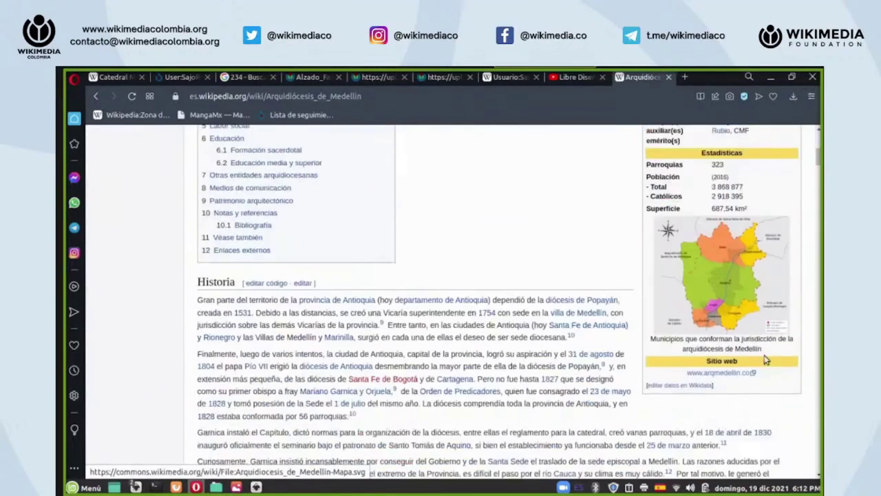
pyautogui.click(731, 292)
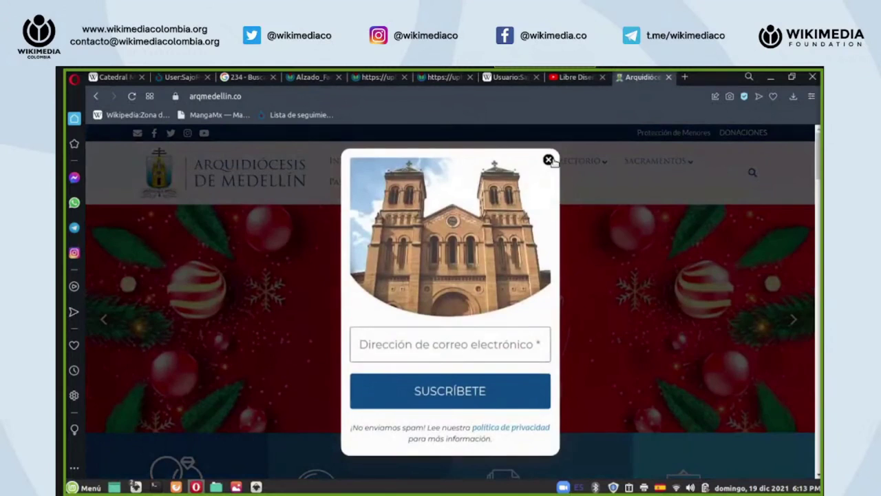
# - Close the newsletter popup and open the Catedral page from the ¿Quiénes somos? menu
pyautogui.click(549, 158)
pyautogui.click(427, 162)
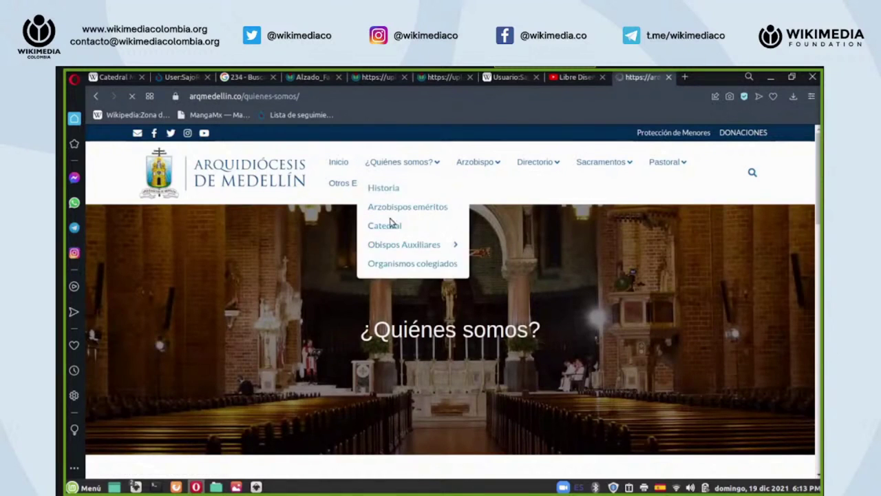
pyautogui.moveTo(433, 165)
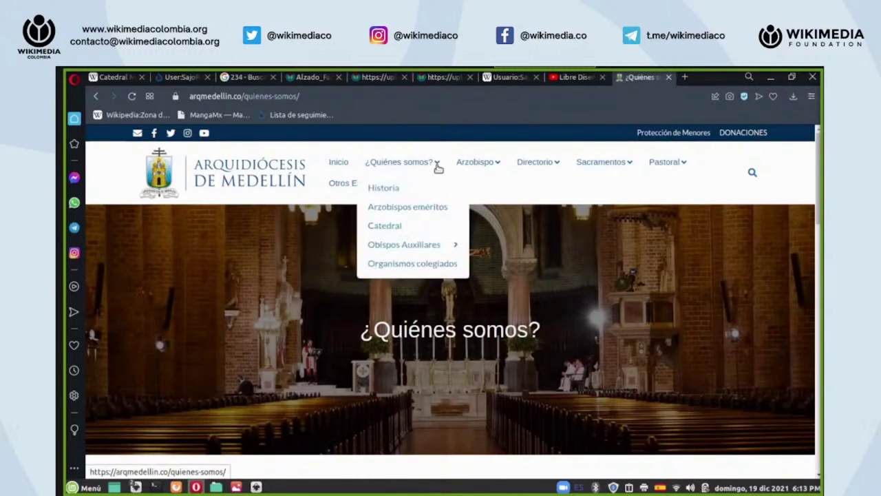
pyautogui.click(390, 227)
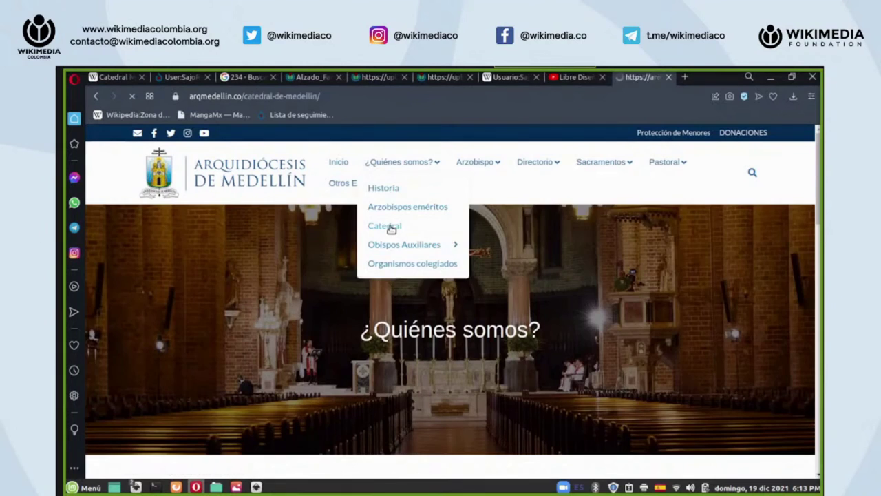
# - Scroll through the cathedral description and its elevation drawings
pyautogui.scroll(-5, 395, 262)
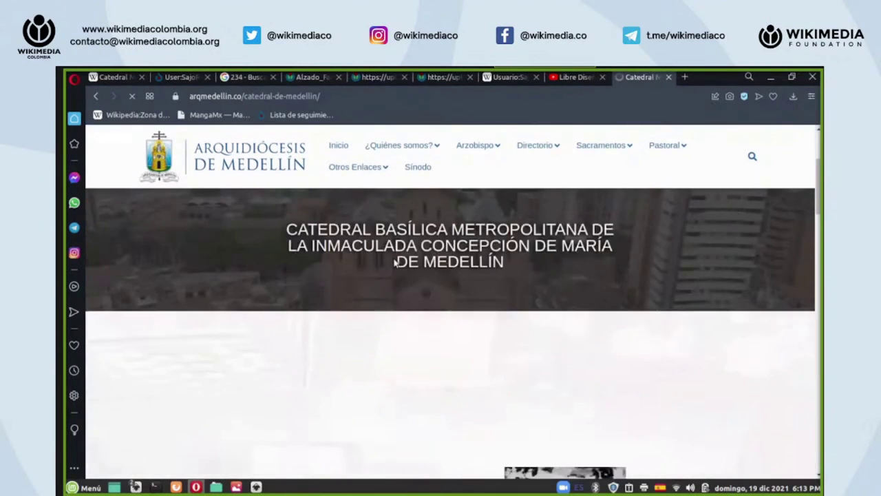
pyautogui.scroll(-10, 394, 262)
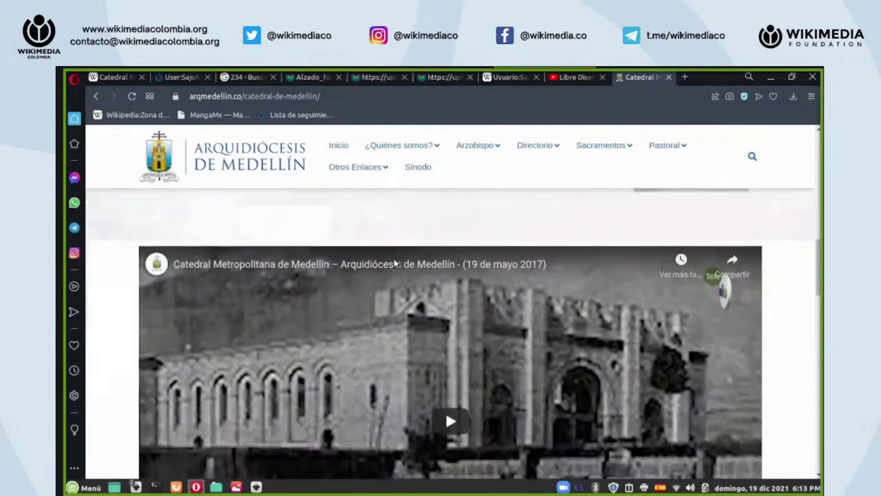
pyautogui.scroll(-3, 396, 263)
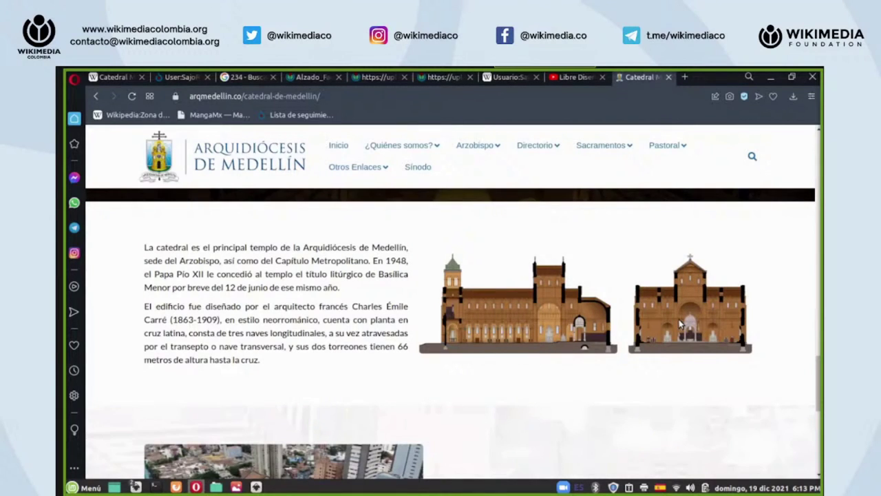
pyautogui.scroll(-10, 679, 331)
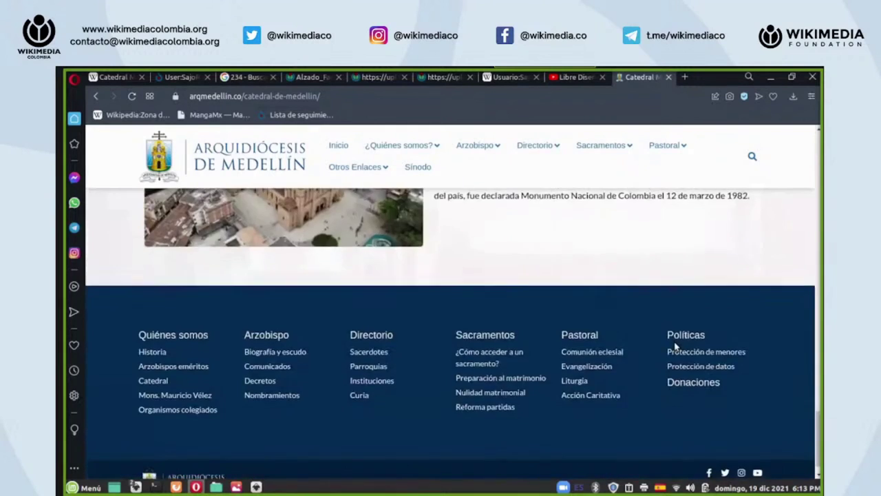
pyautogui.scroll(8, 675, 344)
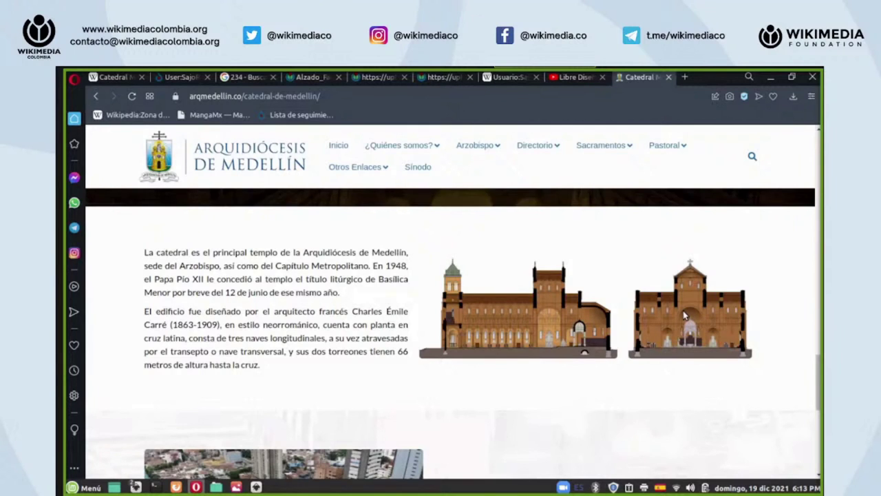
pyautogui.scroll(-1, 685, 315)
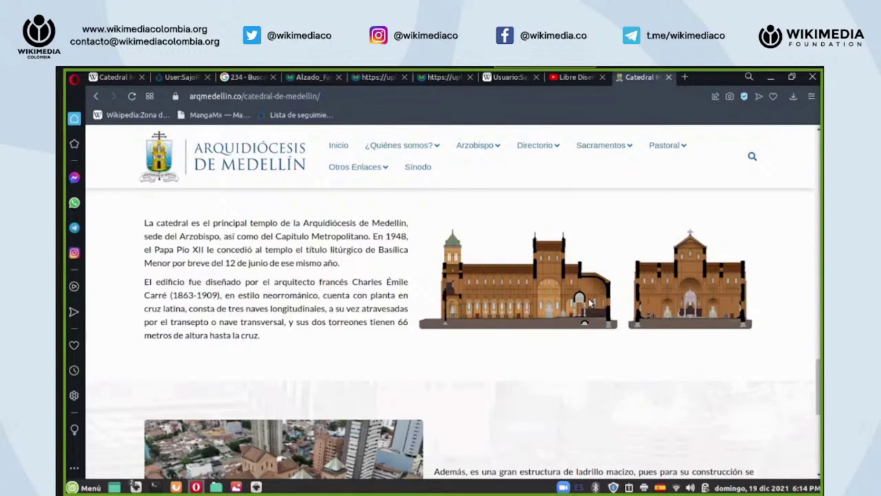
pyautogui.scroll(1, 589, 303)
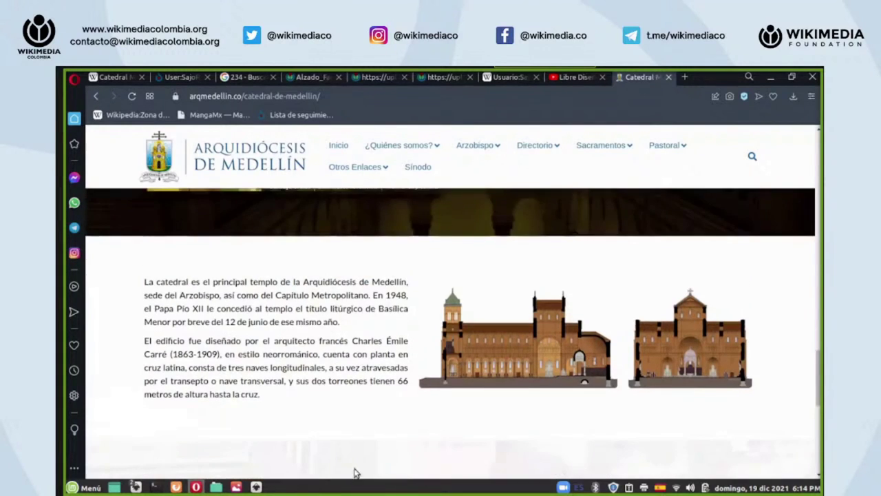
pyautogui.moveTo(256, 487)
pyautogui.click(256, 487)
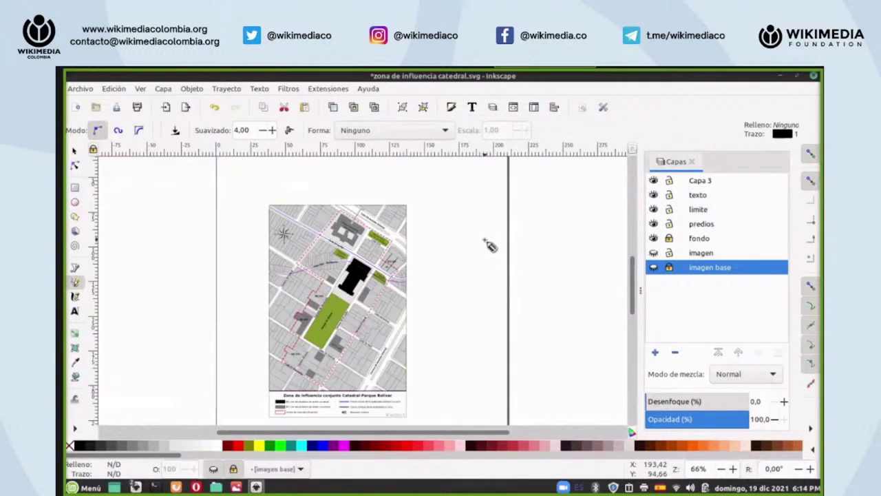
pyautogui.scroll(3, 490, 246)
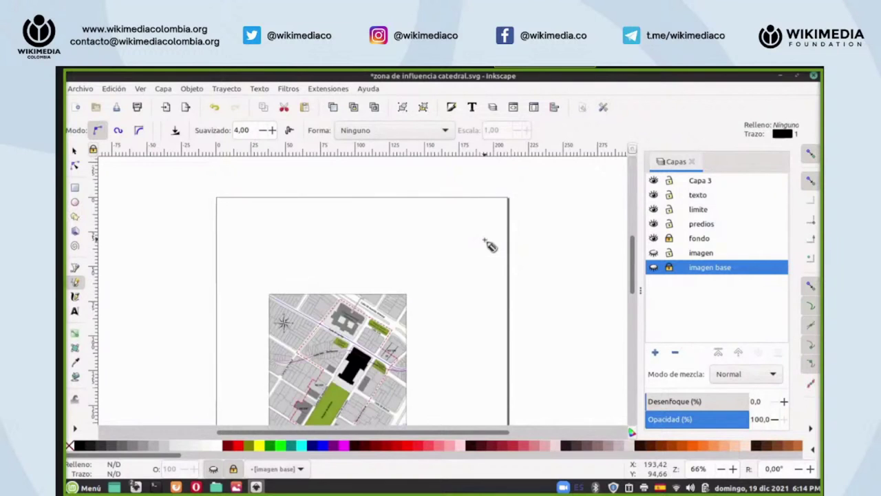
pyautogui.scroll(-3, 490, 246)
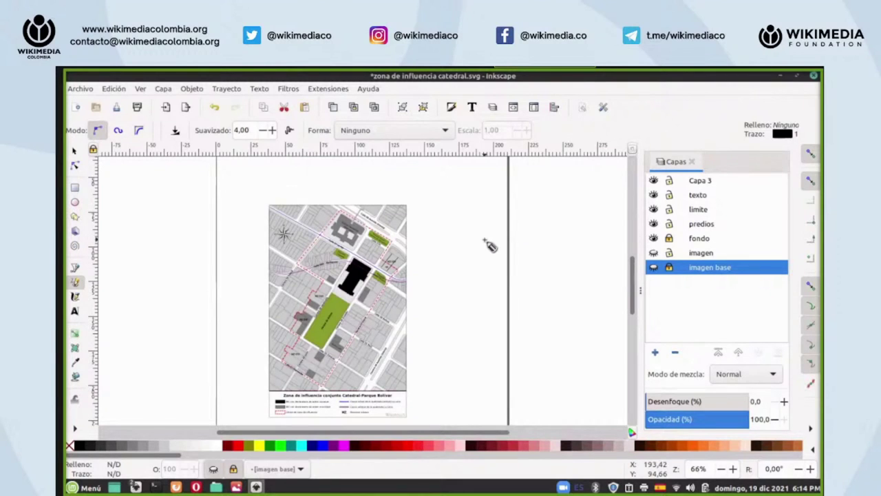
pyautogui.scroll(-2, 490, 246)
pyautogui.scroll(2, 491, 246)
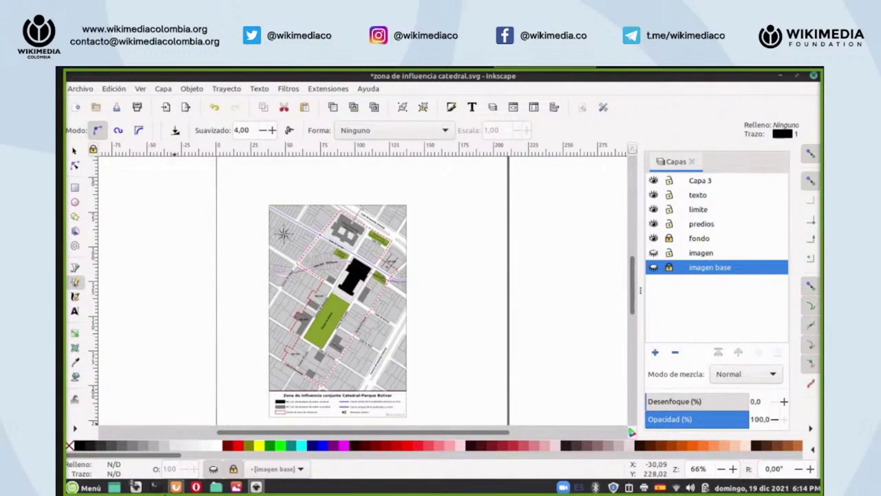
pyautogui.moveTo(177, 487)
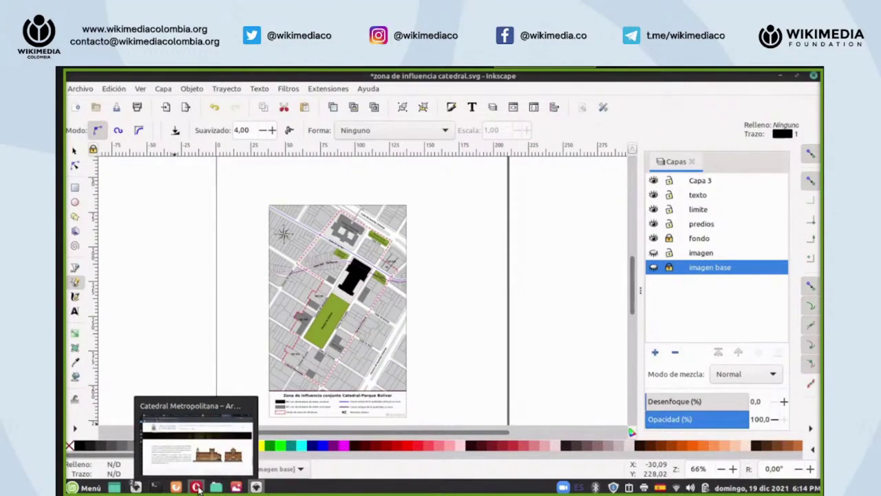
pyautogui.click(176, 488)
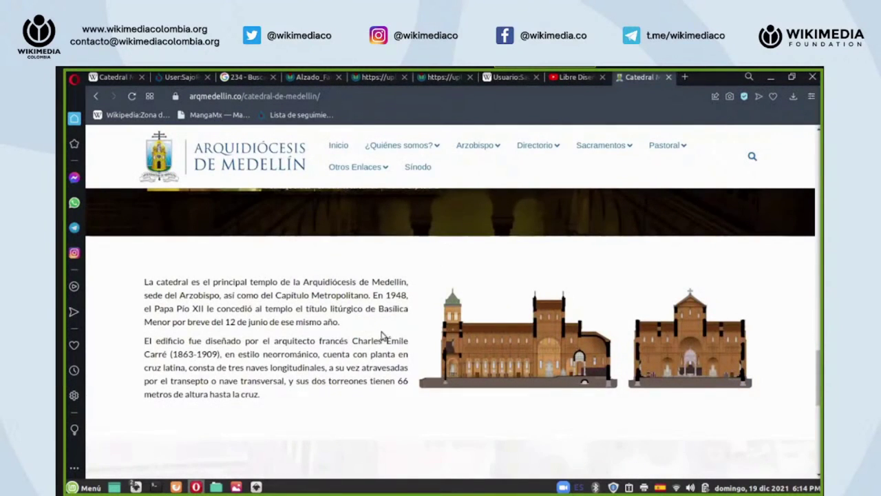
# - Switch to the Libre Diseño Tutoriales YouTube channel tab
pyautogui.click(577, 77)
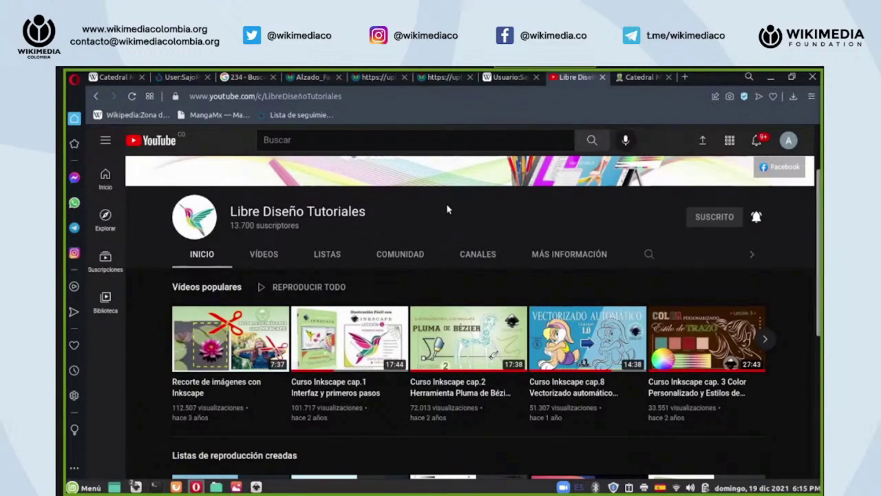
pyautogui.scroll(-5, 446, 207)
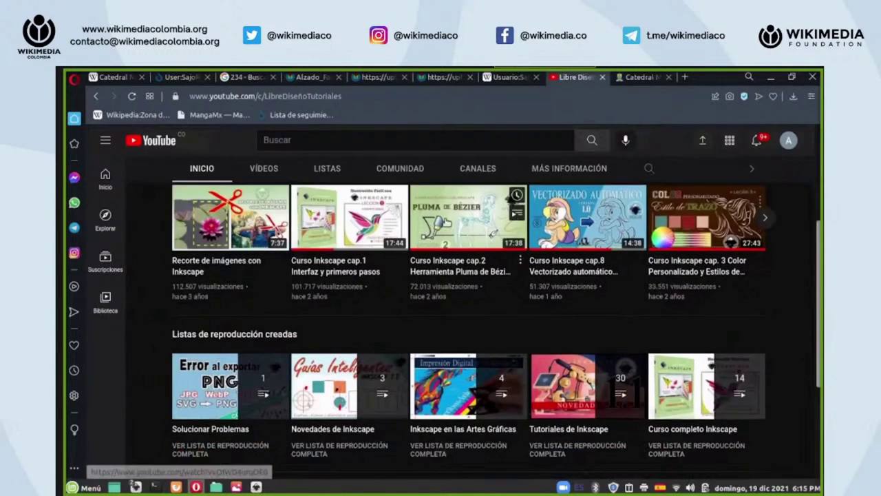
pyautogui.scroll(2, 446, 221)
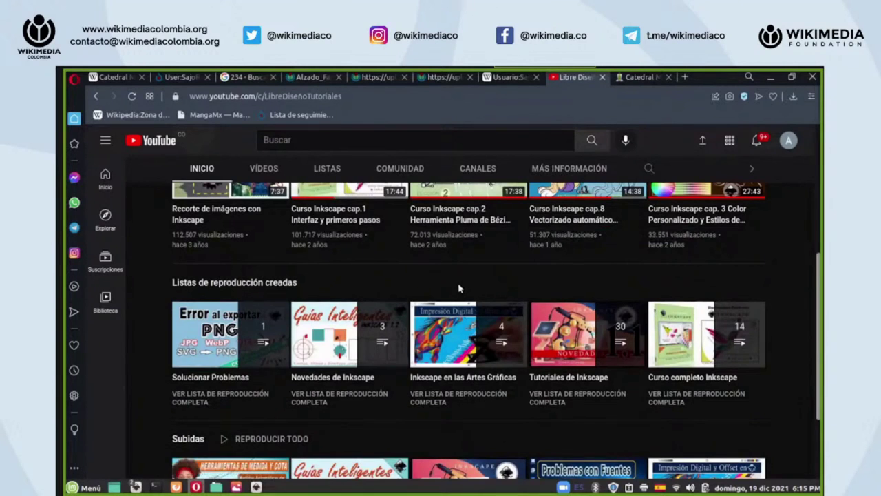
pyautogui.scroll(2, 460, 287)
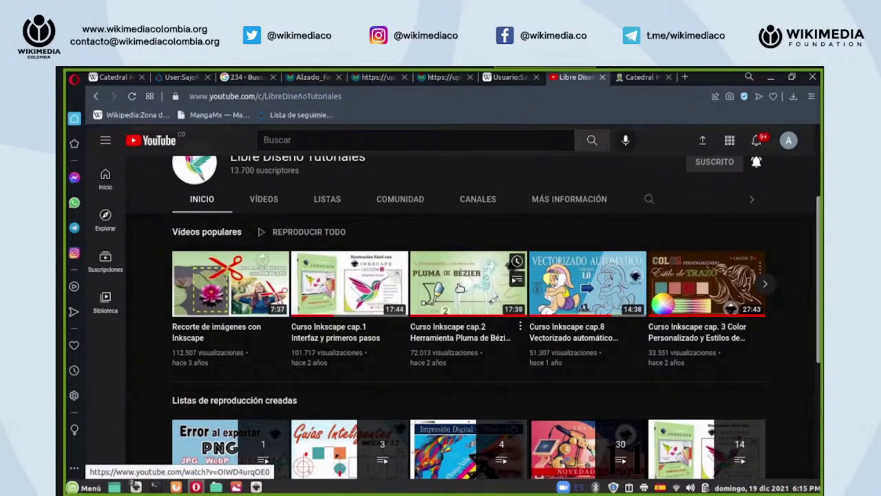
pyautogui.scroll(-1, 459, 288)
pyautogui.scroll(-3, 459, 288)
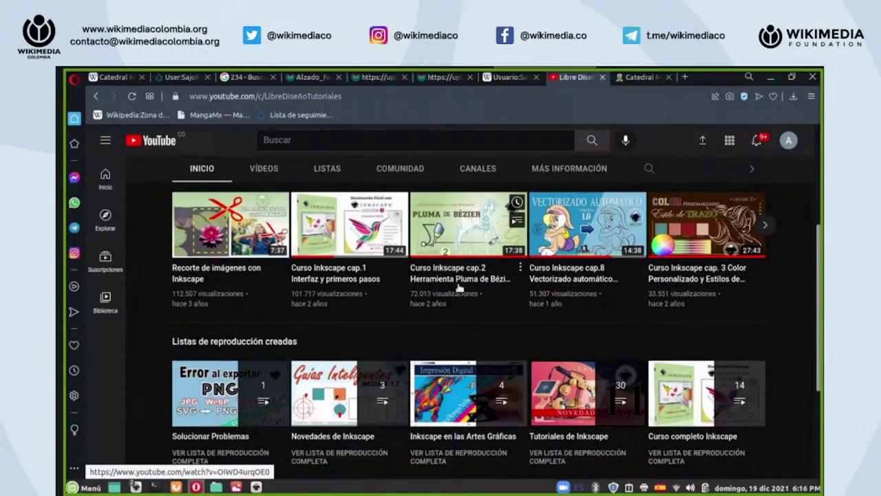
pyautogui.scroll(4, 460, 288)
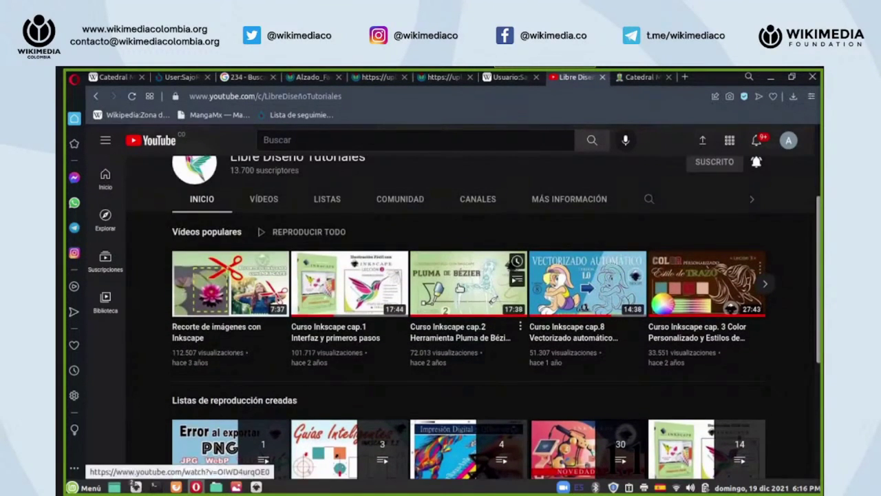
pyautogui.scroll(2, 459, 289)
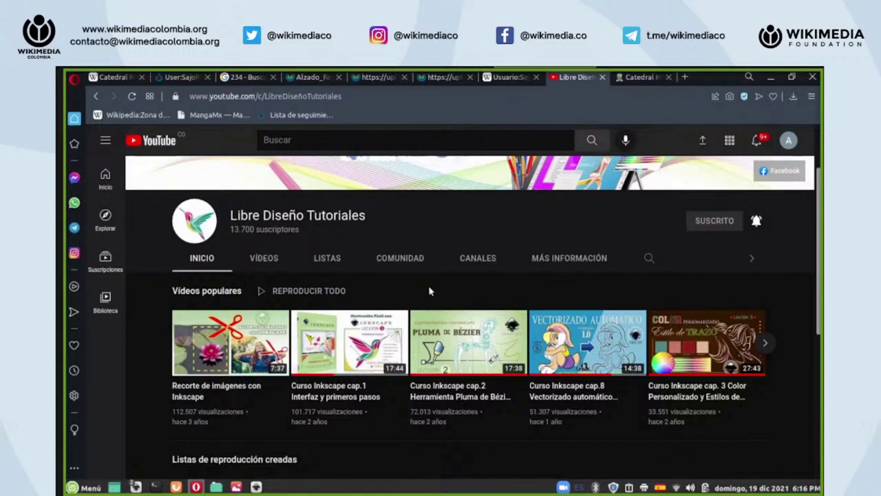
pyautogui.moveTo(177, 488)
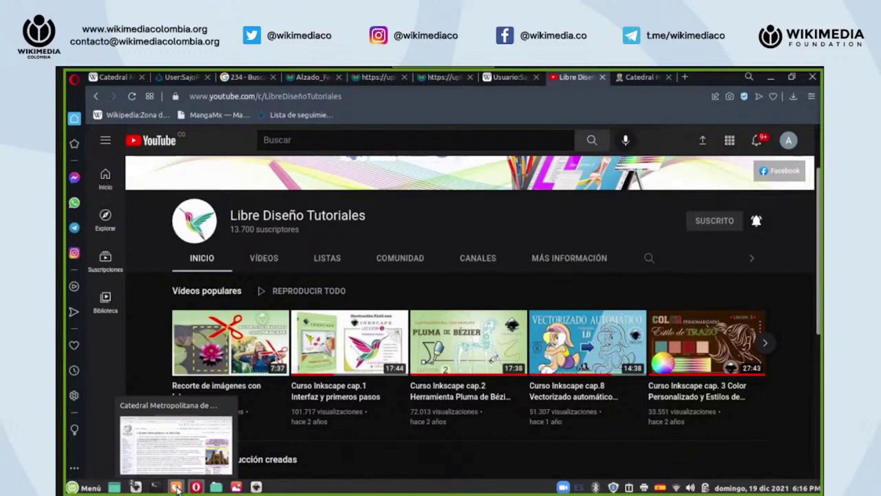